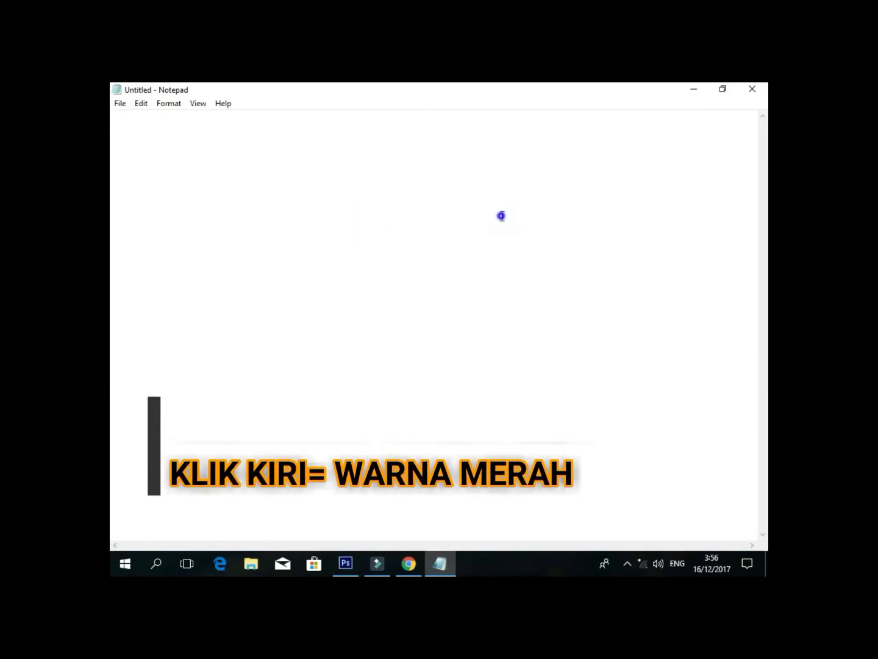
# Demonstrate the left- and right-click indicators with a series of clicks before Photoshop appears.
pyautogui.rightClick(501, 216)
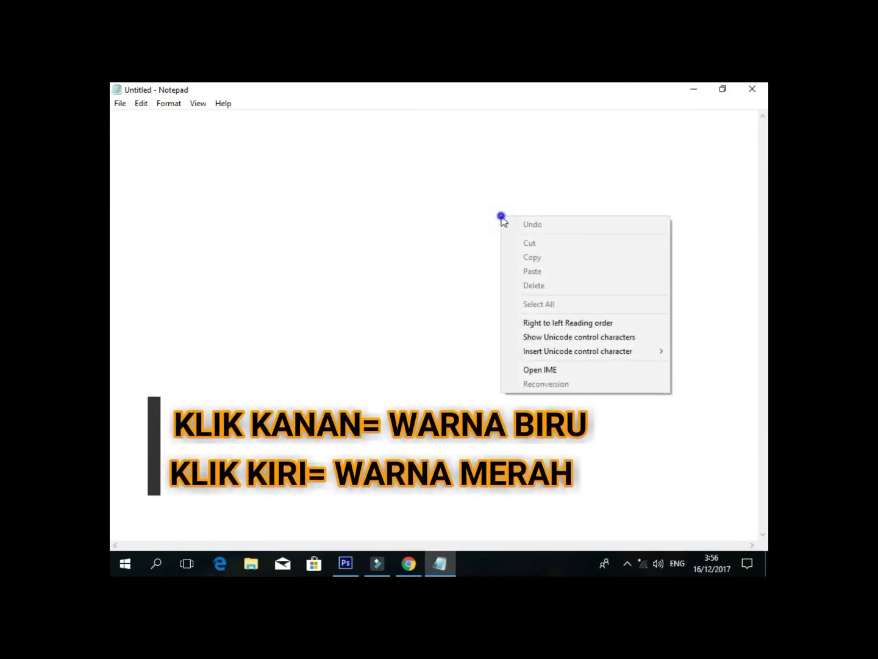
pyautogui.rightClick(452, 229)
pyautogui.rightClick(497, 208)
pyautogui.click(414, 244)
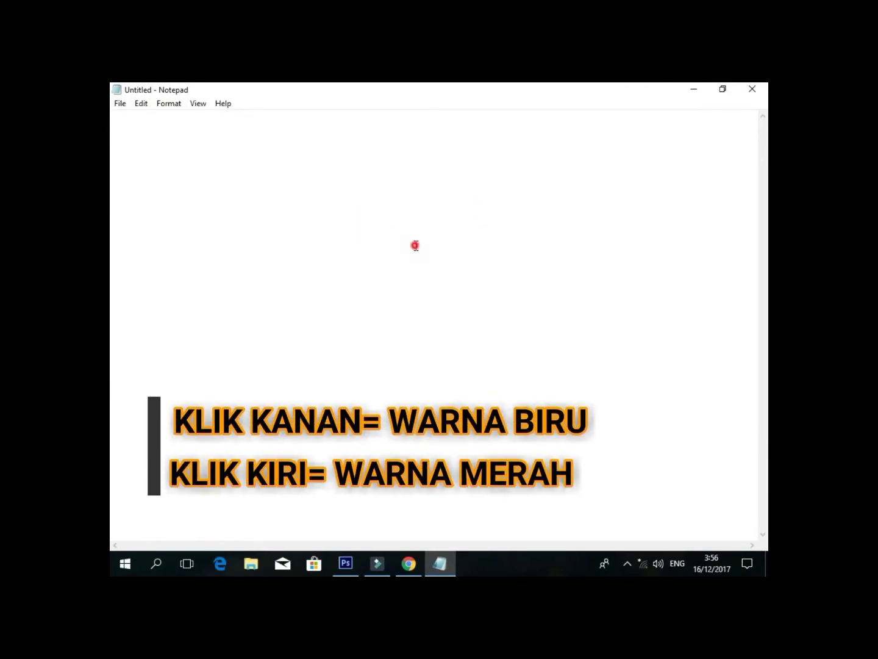
pyautogui.rightClick(355, 275)
pyautogui.click(553, 224)
pyautogui.rightClick(359, 245)
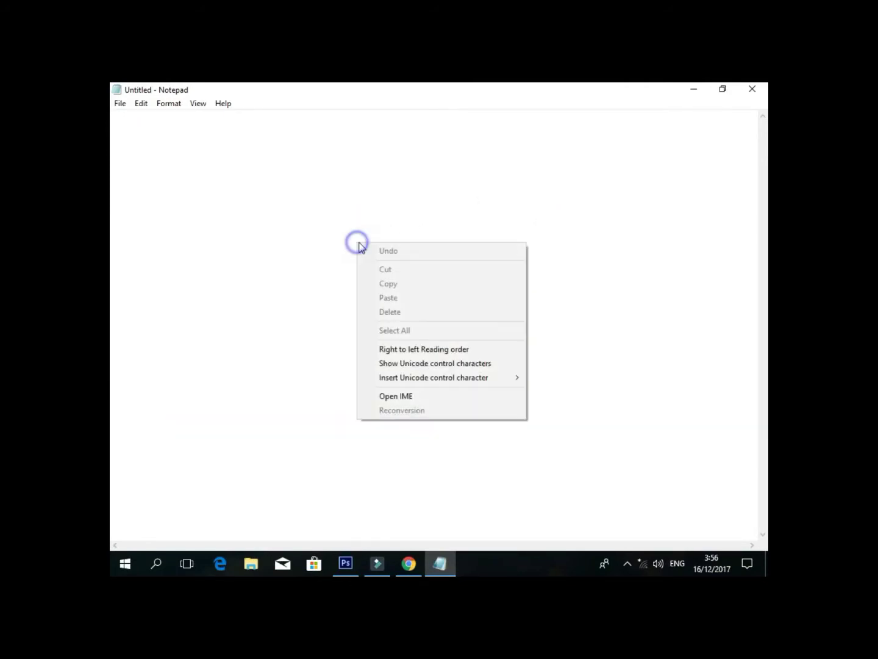
pyautogui.click(455, 212)
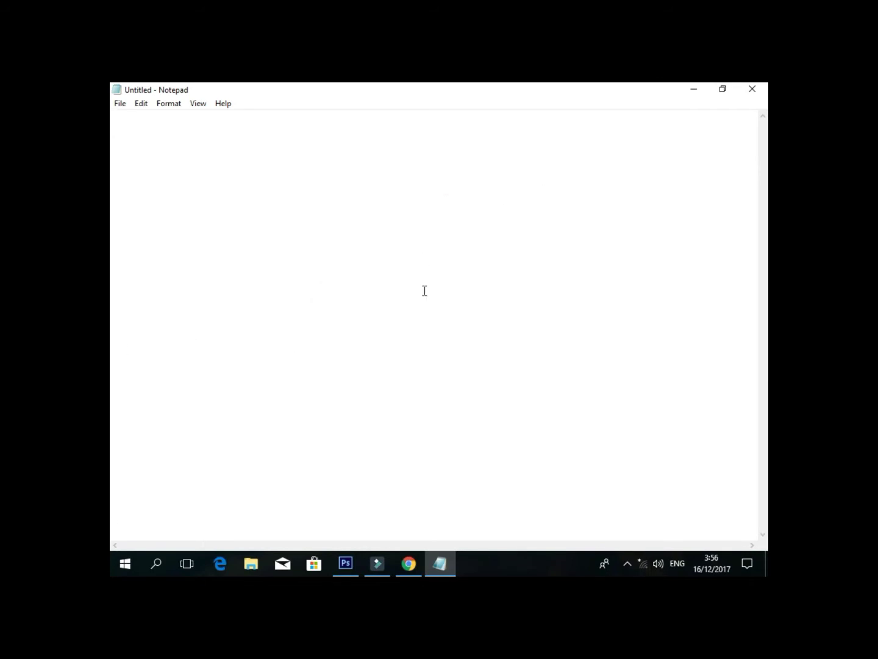
pyautogui.rightClick(444, 269)
pyautogui.rightClick(418, 316)
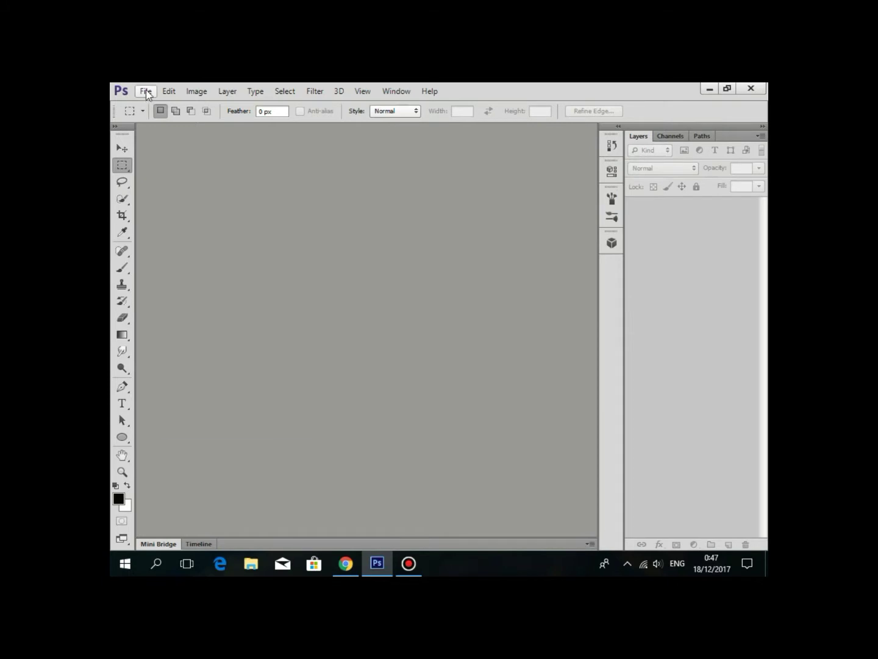
# Open sicantik1.psd from the tutor folder via File > Open.
pyautogui.click(146, 93)
pyautogui.click(435, 191)
pyautogui.click(145, 92)
pyautogui.click(418, 171)
pyautogui.click(159, 91)
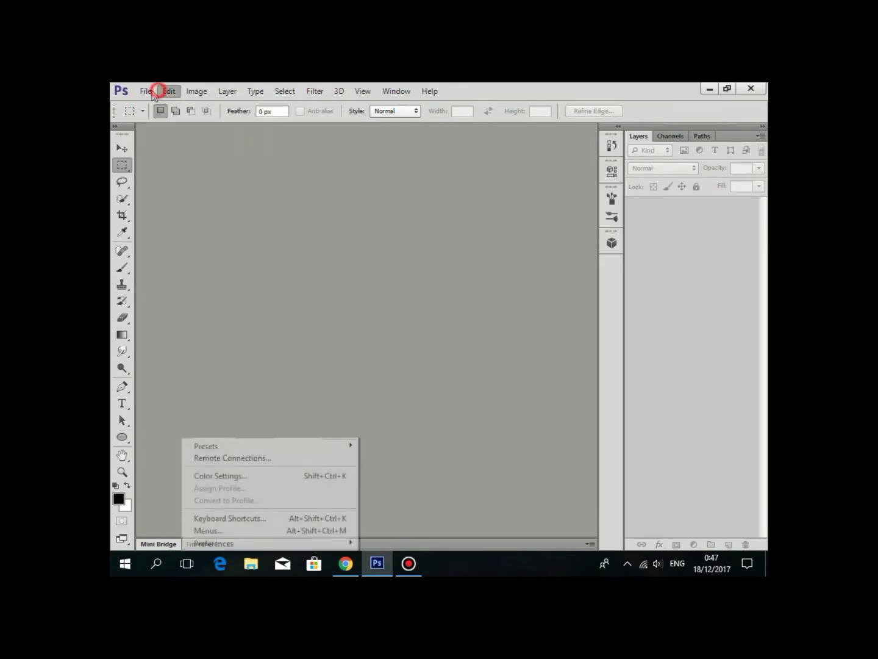
pyautogui.click(157, 118)
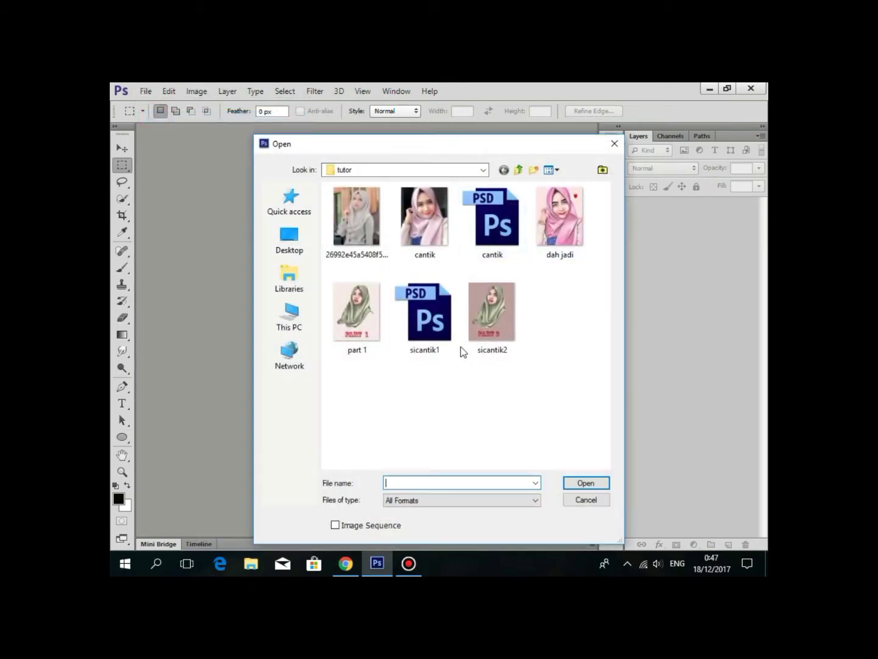
pyautogui.doubleClick(429, 327)
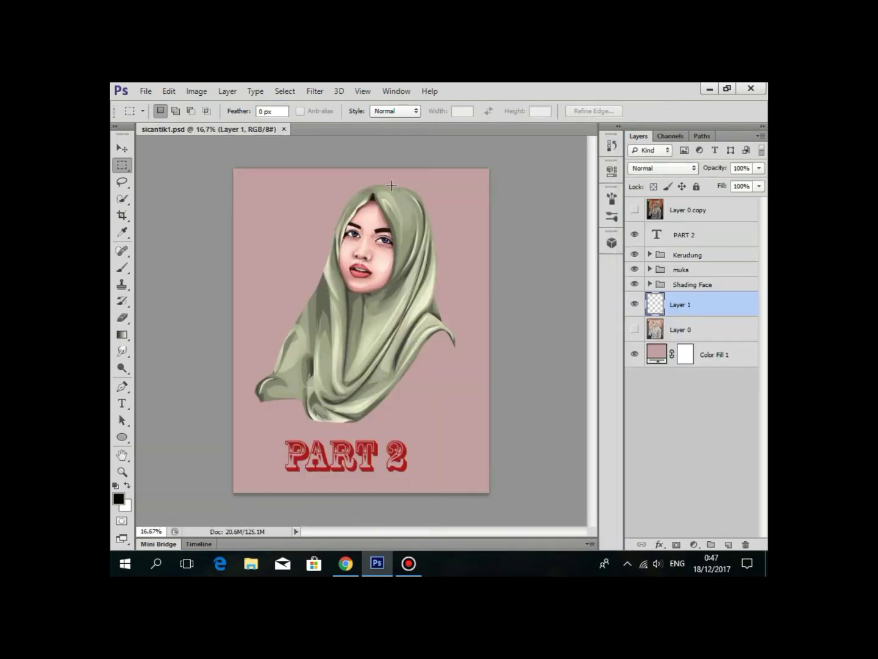
# Hide the PART 2 text and change the Color Fill 1 background to white.
pyautogui.scroll(1, 414, 333)
pyautogui.scroll(1, 416, 332)
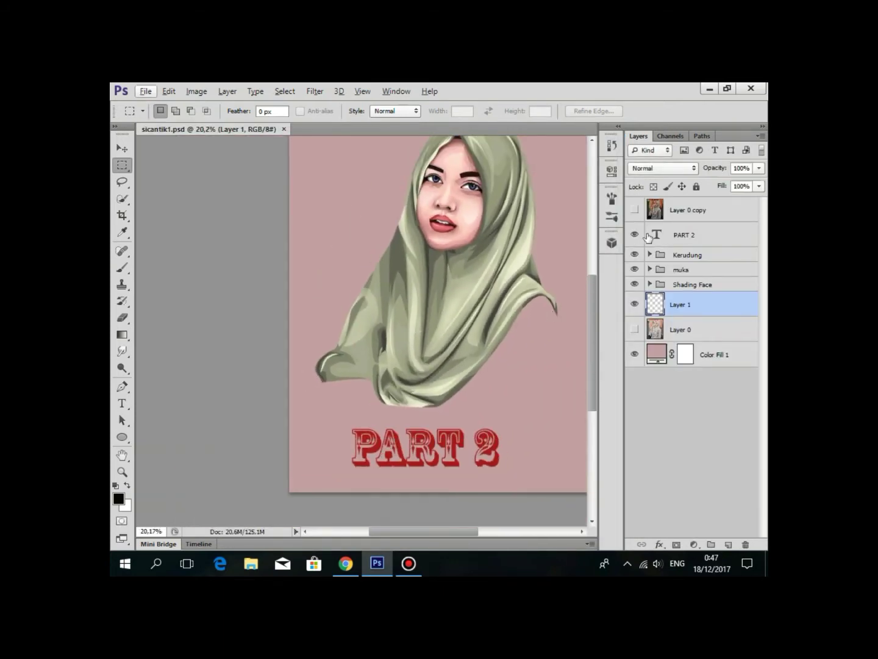
pyautogui.click(635, 235)
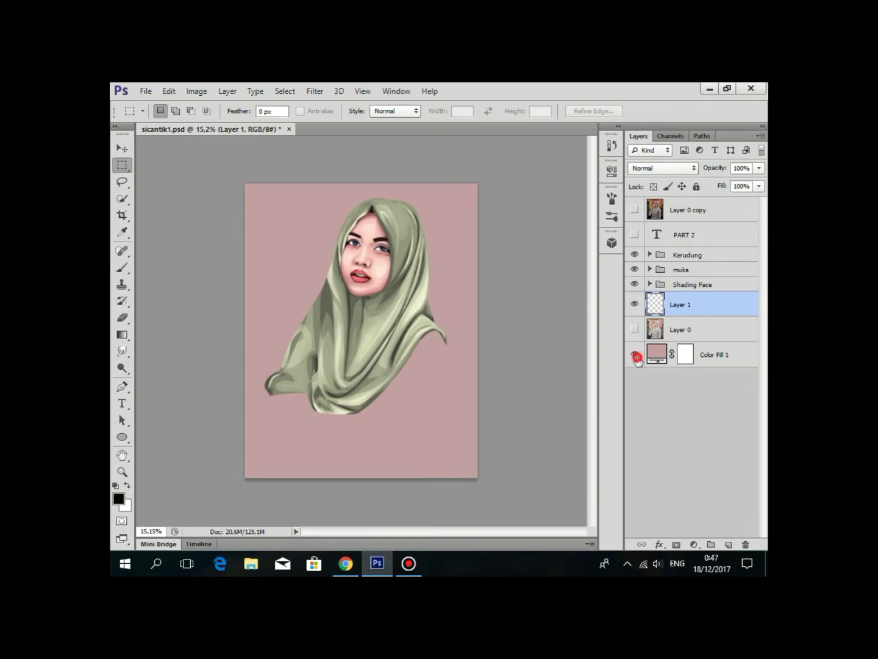
pyautogui.click(635, 355)
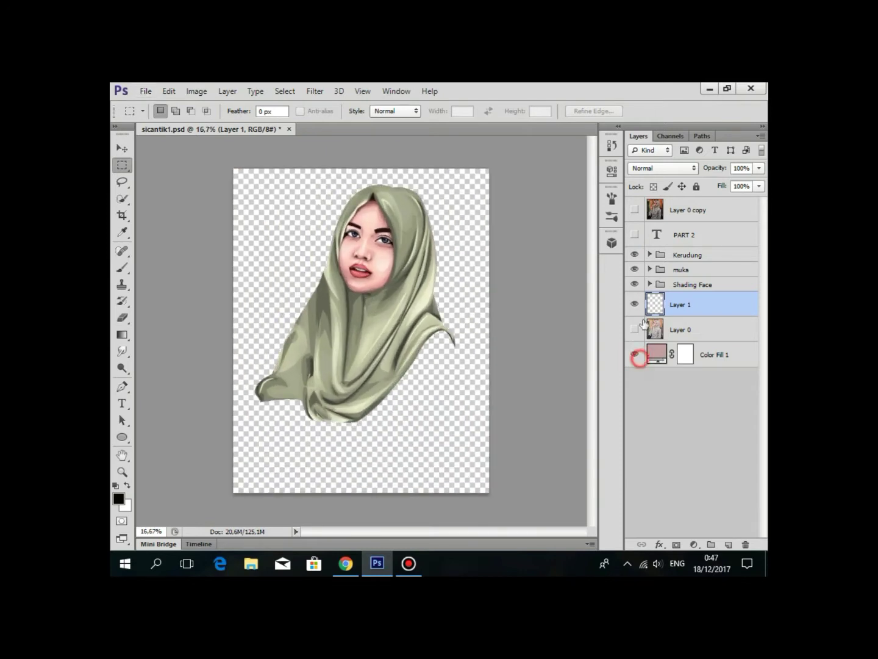
pyautogui.click(635, 354)
pyautogui.doubleClick(657, 355)
pyautogui.click(453, 129)
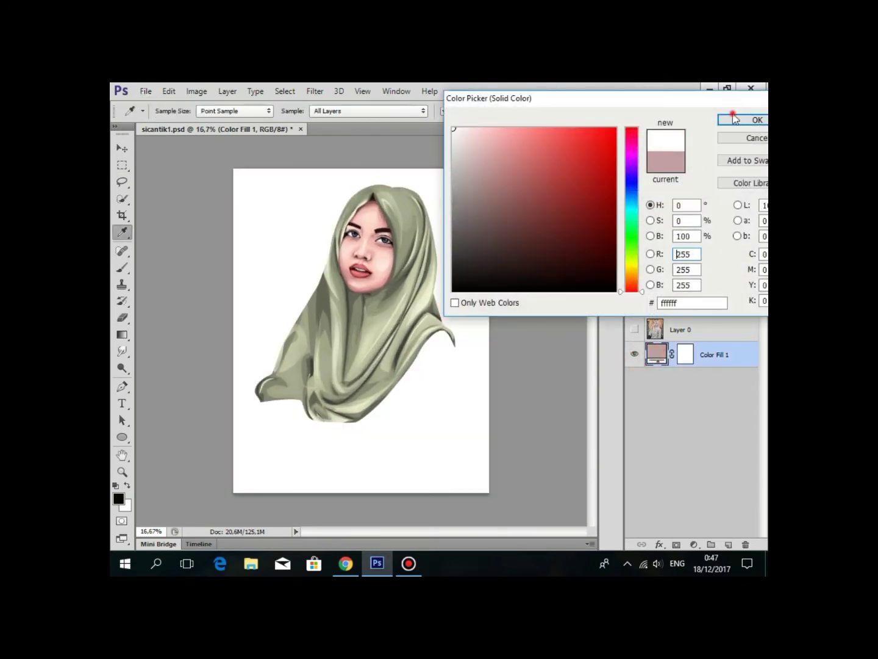
pyautogui.click(733, 117)
# Select Layer 1 and create Group 1 above it, briefly checking the reference photo.
pyautogui.scroll(3, 465, 225)
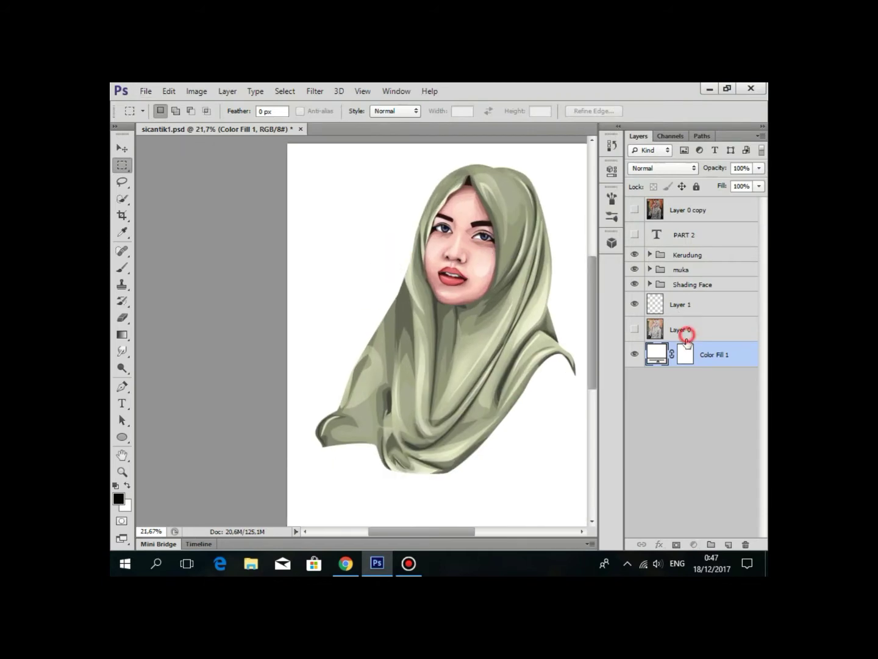
pyautogui.click(687, 334)
pyautogui.click(687, 295)
pyautogui.scroll(-1, 469, 330)
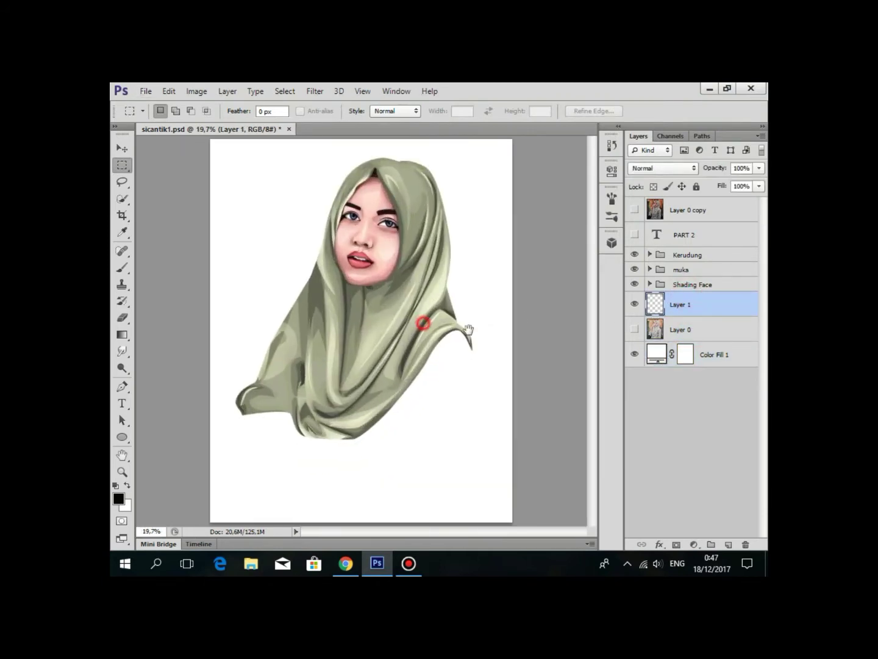
pyautogui.click(711, 544)
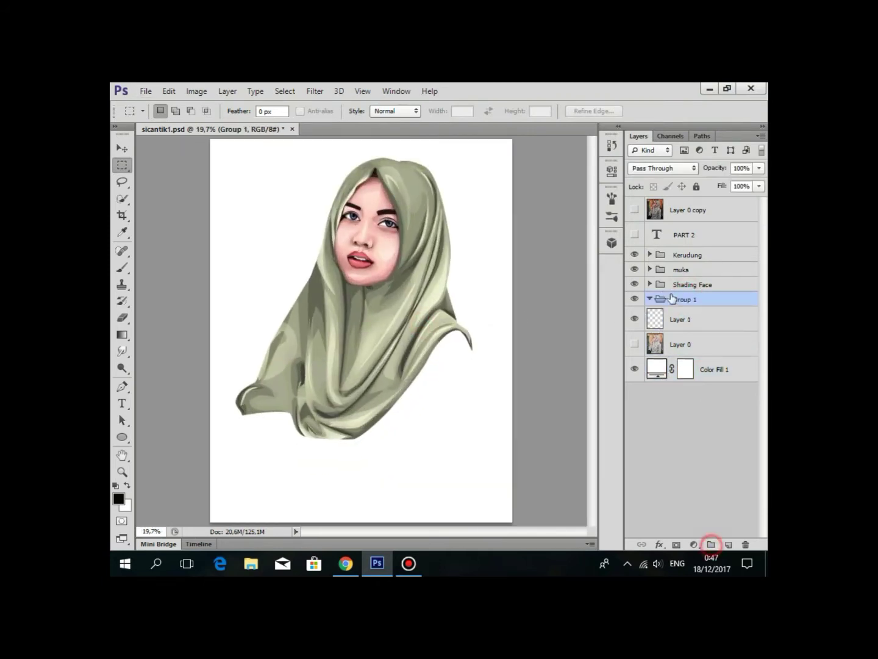
pyautogui.click(635, 210)
pyautogui.scroll(1, 451, 314)
pyautogui.scroll(2, 451, 313)
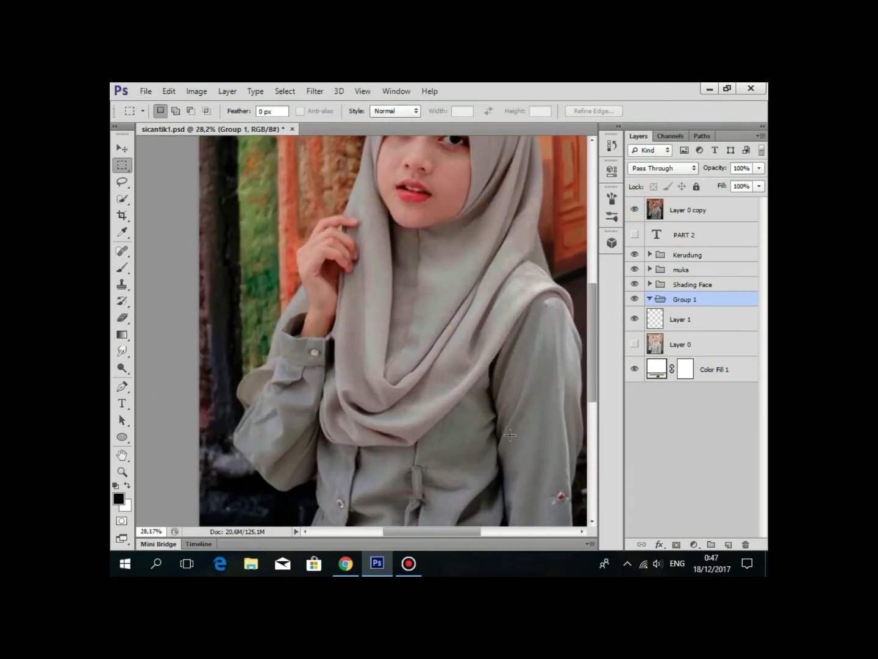
pyautogui.scroll(1, 510, 435)
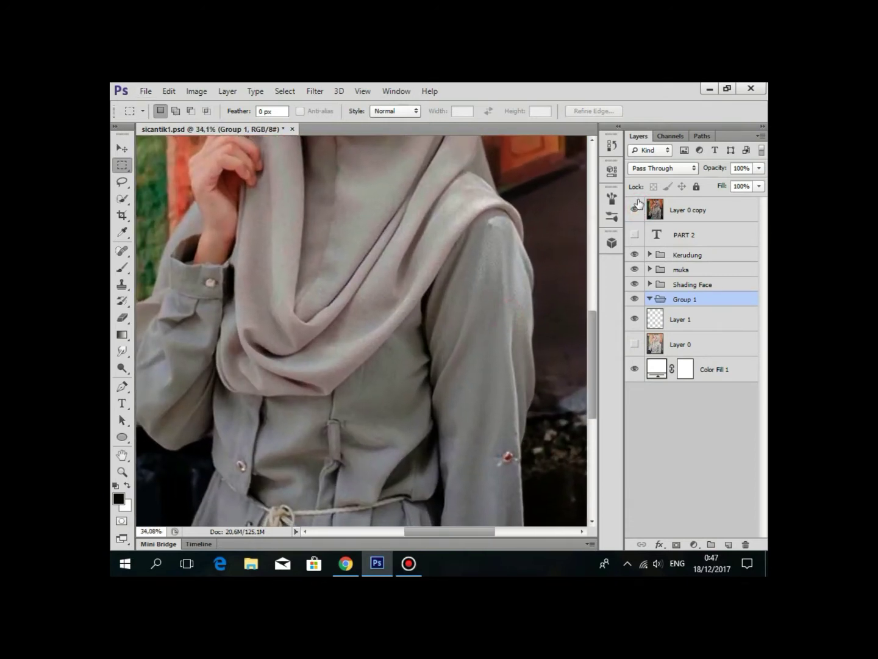
pyautogui.click(635, 210)
# Add a new layer inside Group 1 and show the reference photo for tracing.
pyautogui.click(728, 546)
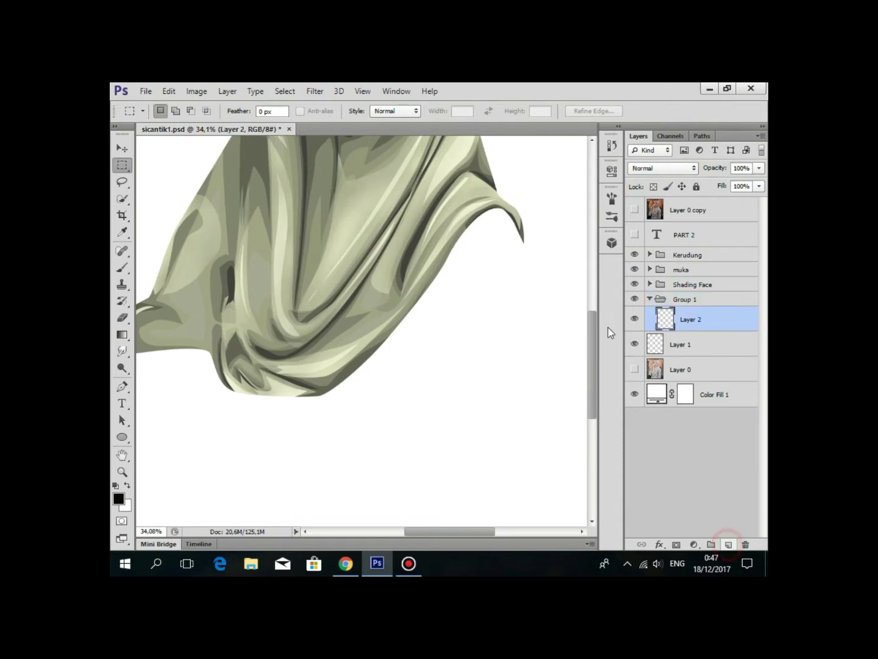
pyautogui.scroll(-1, 550, 329)
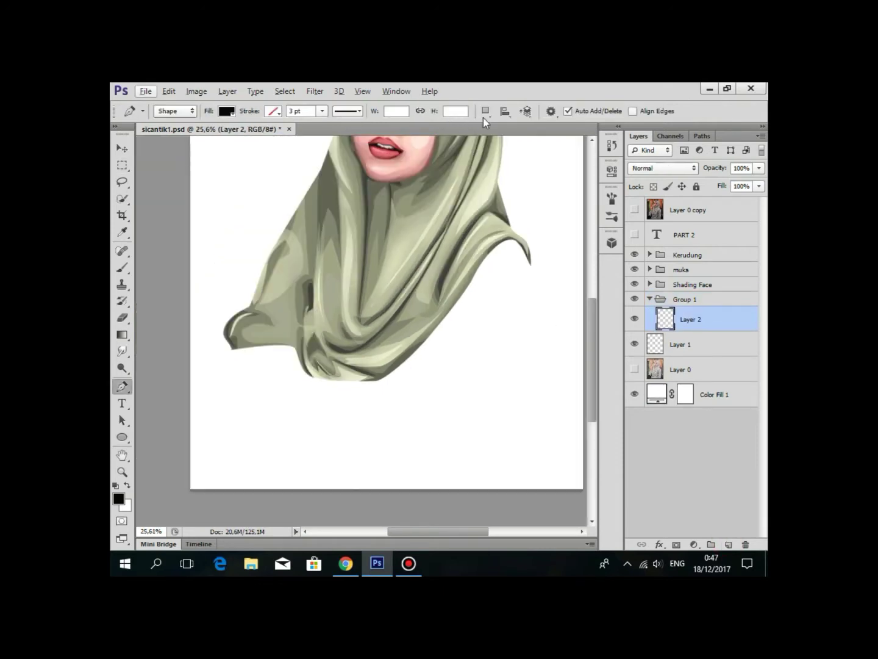
pyautogui.click(485, 111)
pyautogui.click(515, 124)
pyautogui.scroll(-1, 579, 245)
pyautogui.scroll(-1, 580, 245)
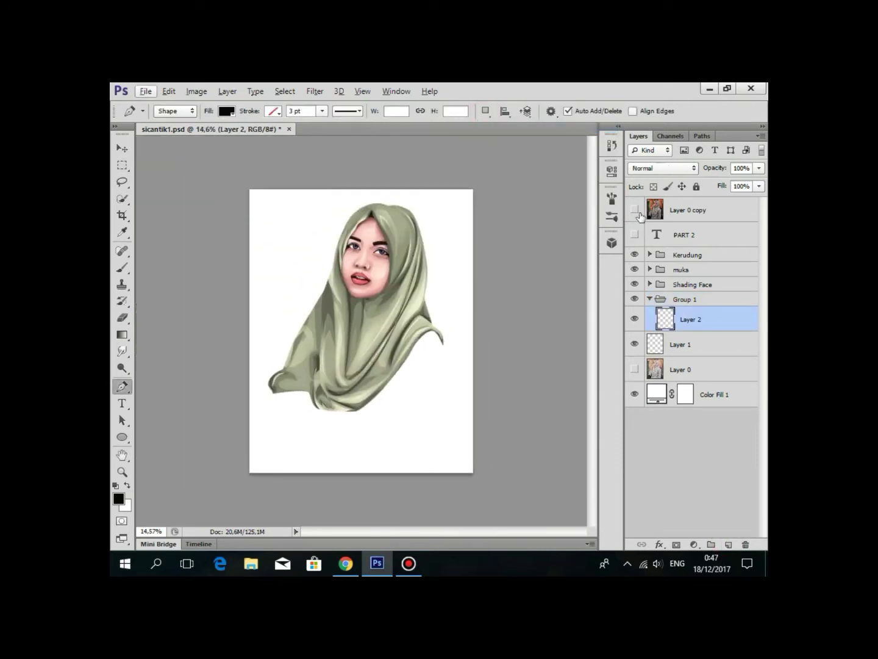
pyautogui.click(635, 210)
pyautogui.scroll(2, 445, 366)
pyautogui.scroll(2, 464, 341)
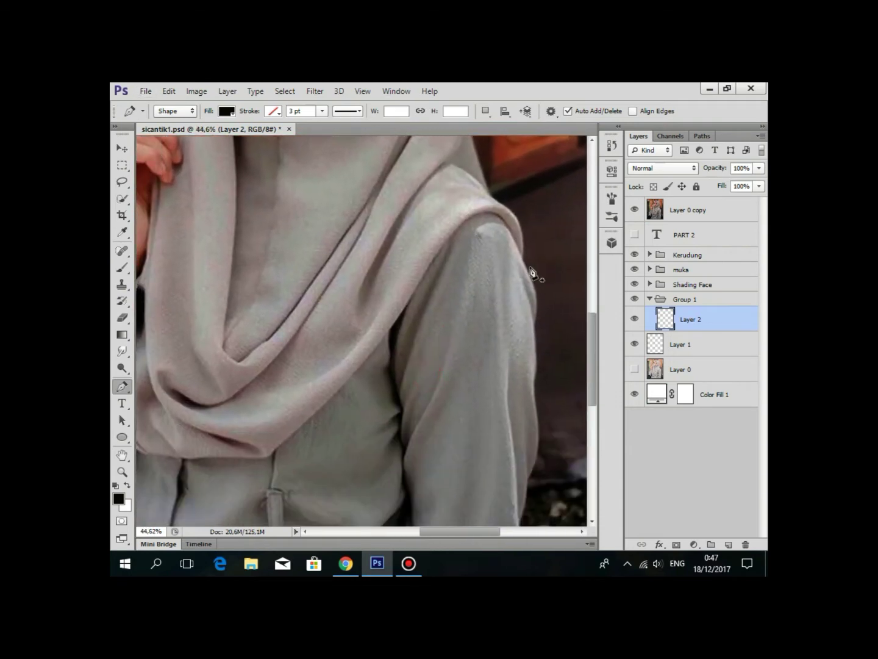
pyautogui.scroll(1, 524, 268)
pyautogui.scroll(1, 517, 256)
pyautogui.scroll(1, 519, 256)
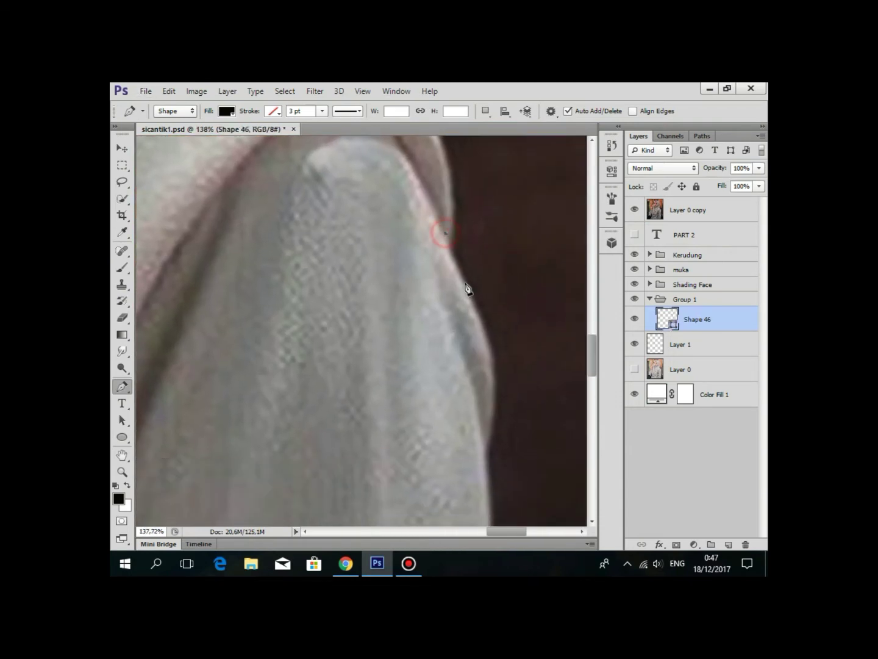
# Trace the sleeve's outer edge with pen anchors down past the picture's bottom edge.
pyautogui.moveTo(487, 281); pyautogui.dragTo(455, 205)
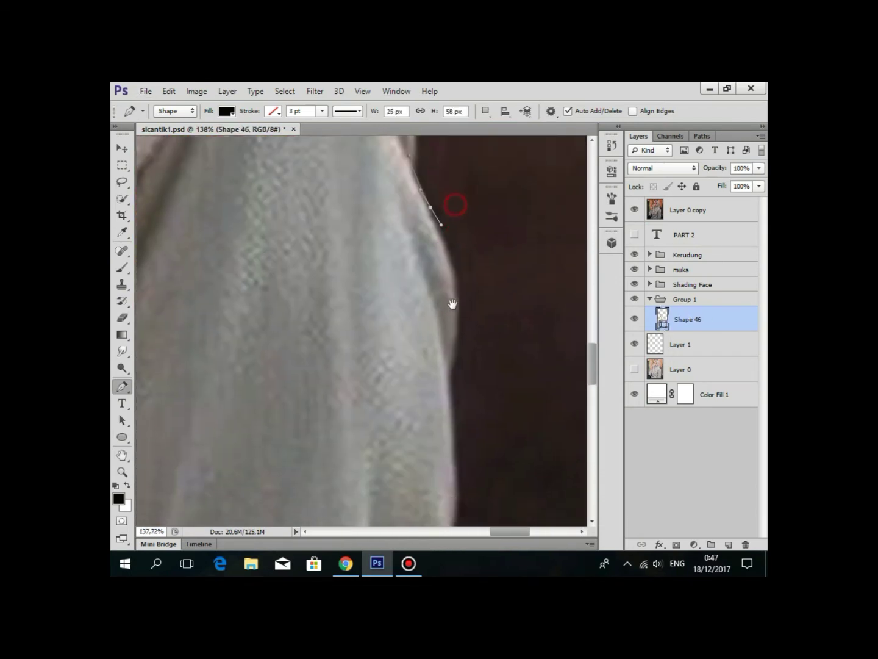
pyautogui.moveTo(461, 294)
pyautogui.mouseDown()
pyautogui.moveTo(452, 366)
pyautogui.moveTo(460, 243)
pyautogui.mouseUp()
pyautogui.moveTo(453, 311); pyautogui.dragTo(436, 233)
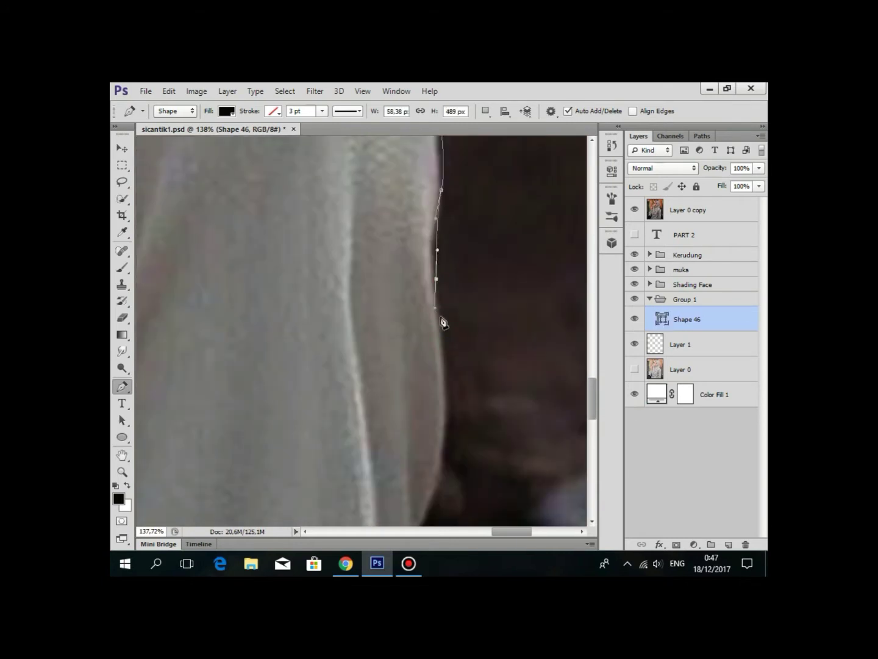
pyautogui.click(443, 337)
pyautogui.moveTo(431, 371); pyautogui.dragTo(448, 308)
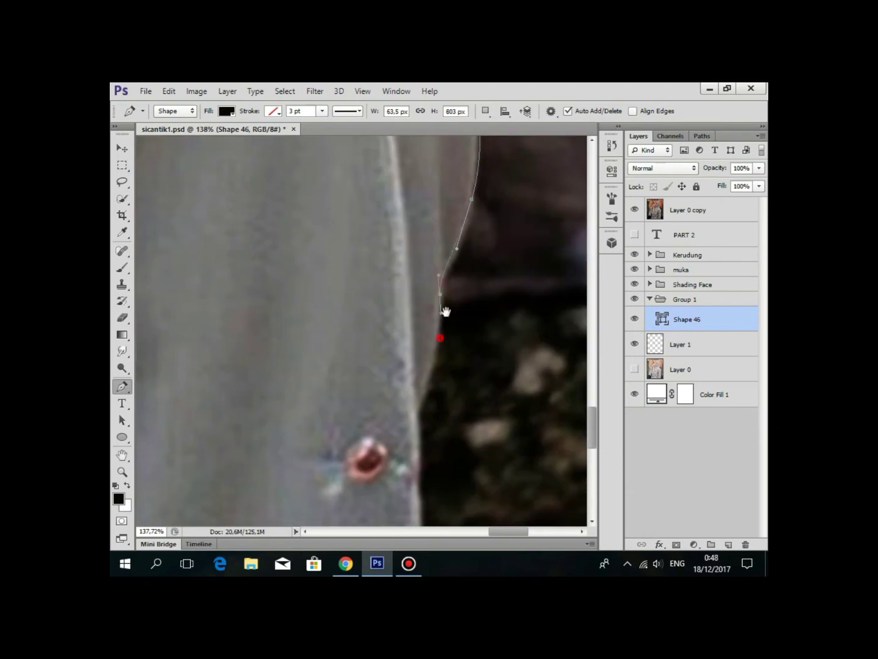
pyautogui.click(438, 323)
pyautogui.click(448, 398)
pyautogui.click(442, 425)
pyautogui.scroll(-5, 441, 425)
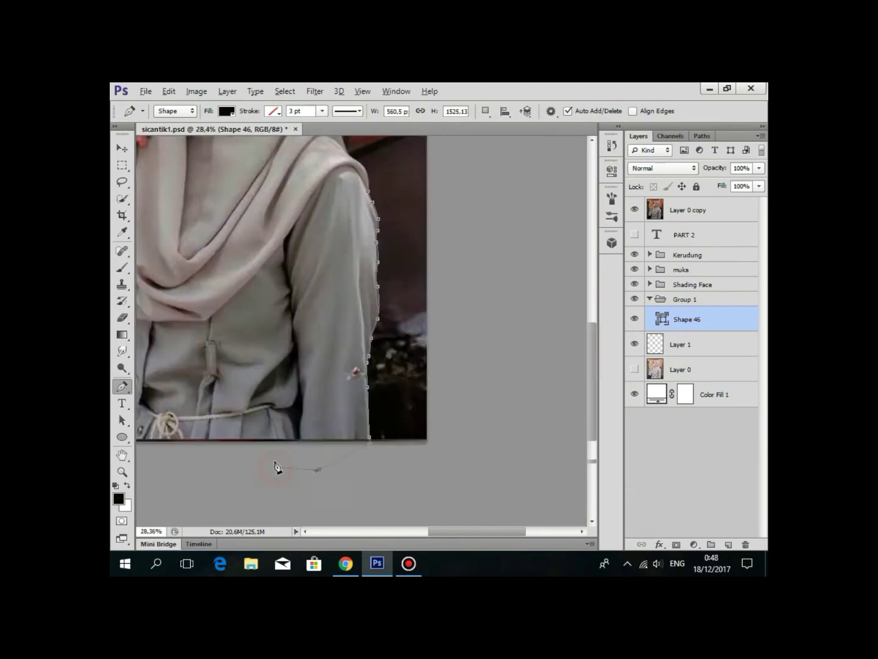
pyautogui.click(426, 348)
# Add curved anchors along the chin line and the clothing edge.
pyautogui.scroll(4, 416, 348)
pyautogui.scroll(3, 416, 348)
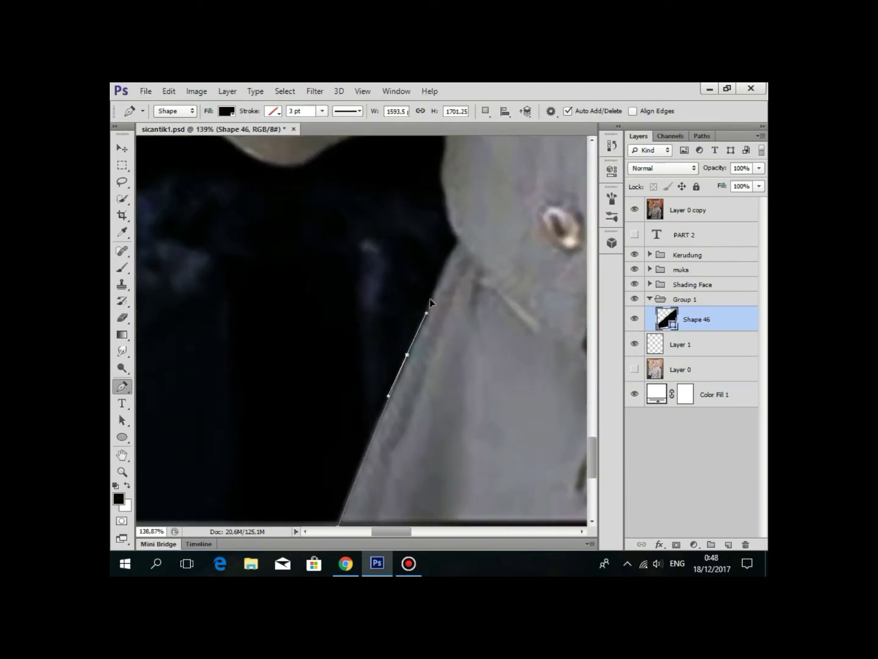
pyautogui.scroll(2, 442, 221)
pyautogui.scroll(3, 423, 333)
pyautogui.hscroll(-3, 394, 300)
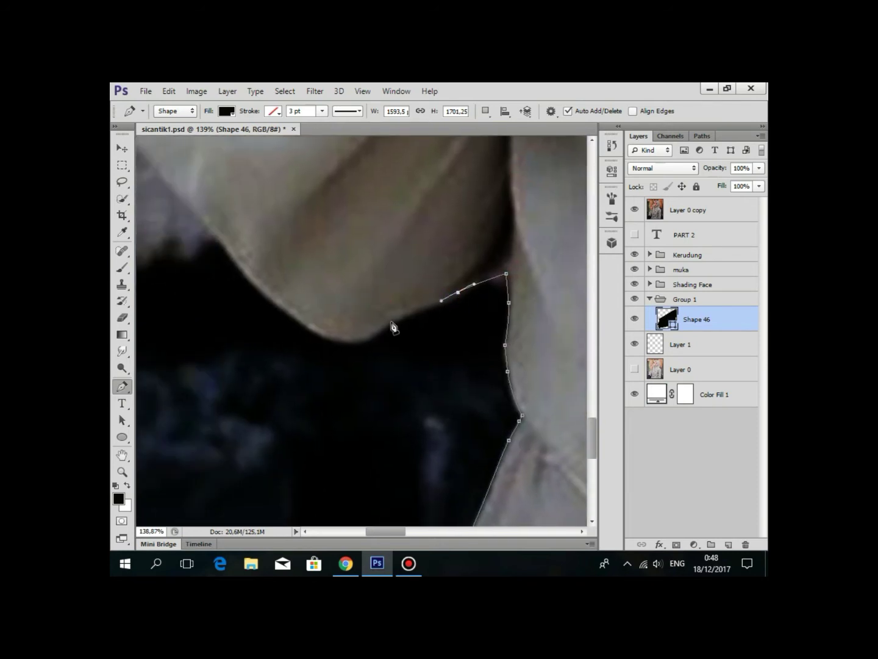
pyautogui.scroll(2, 299, 325)
pyautogui.hscroll(-3, 299, 325)
pyautogui.moveTo(365, 325); pyautogui.dragTo(334, 280)
pyautogui.moveTo(255, 209); pyautogui.dragTo(308, 369)
pyautogui.moveTo(305, 325); pyautogui.dragTo(314, 288)
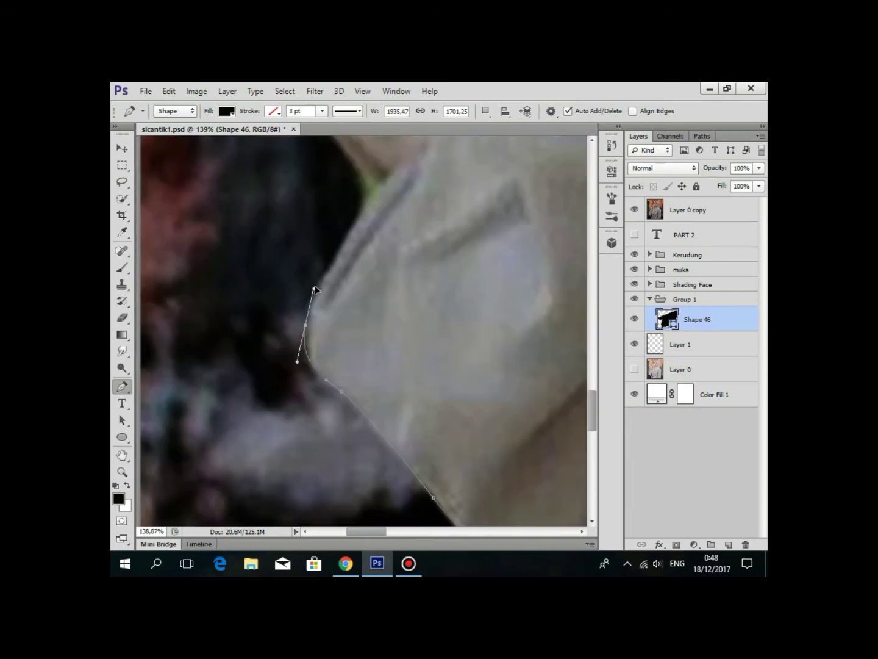
pyautogui.scroll(3, 307, 370)
pyautogui.hscroll(1, 307, 370)
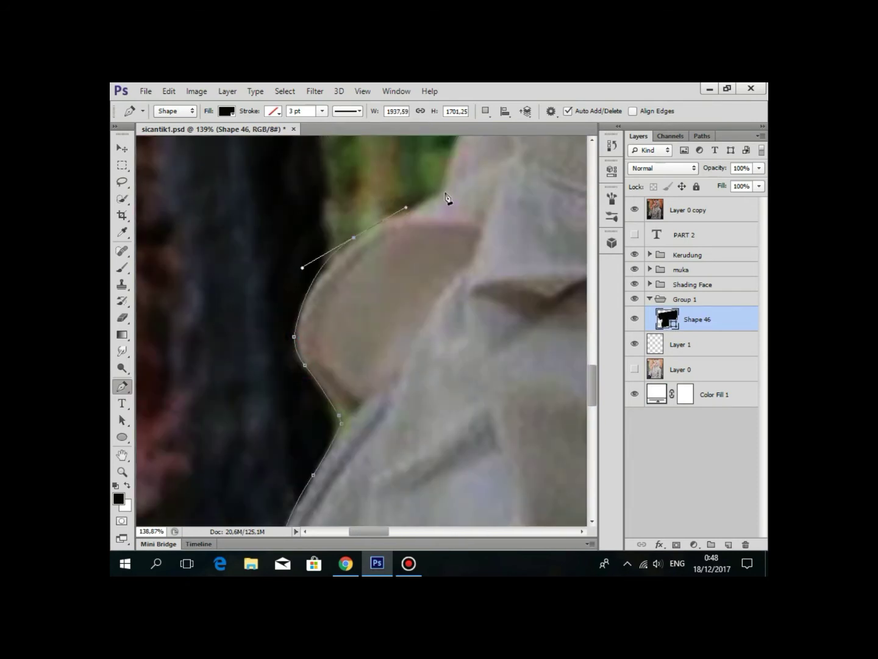
pyautogui.scroll(-3, 372, 366)
pyautogui.scroll(-3, 372, 421)
pyautogui.scroll(2, 398, 287)
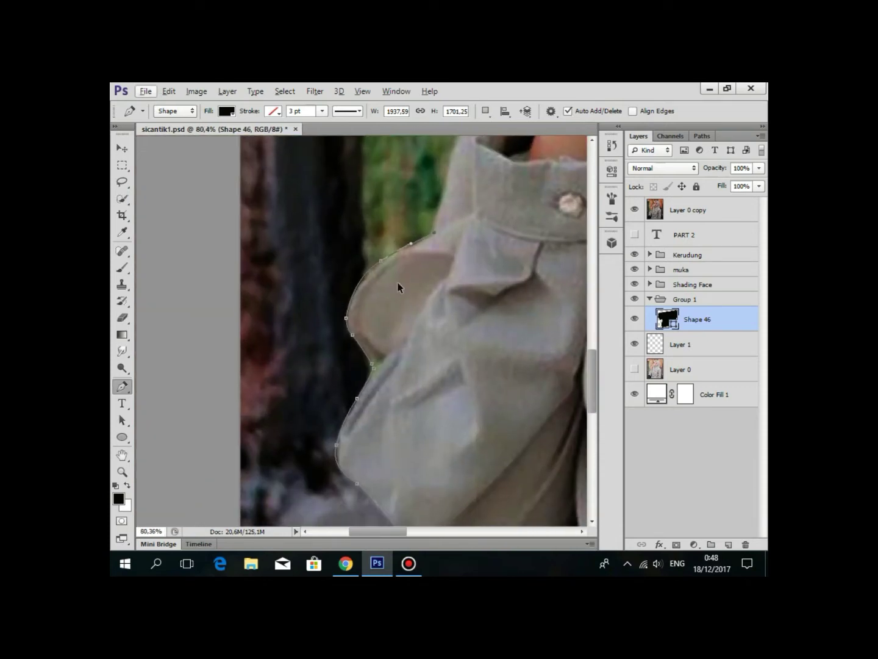
pyautogui.scroll(3, 378, 391)
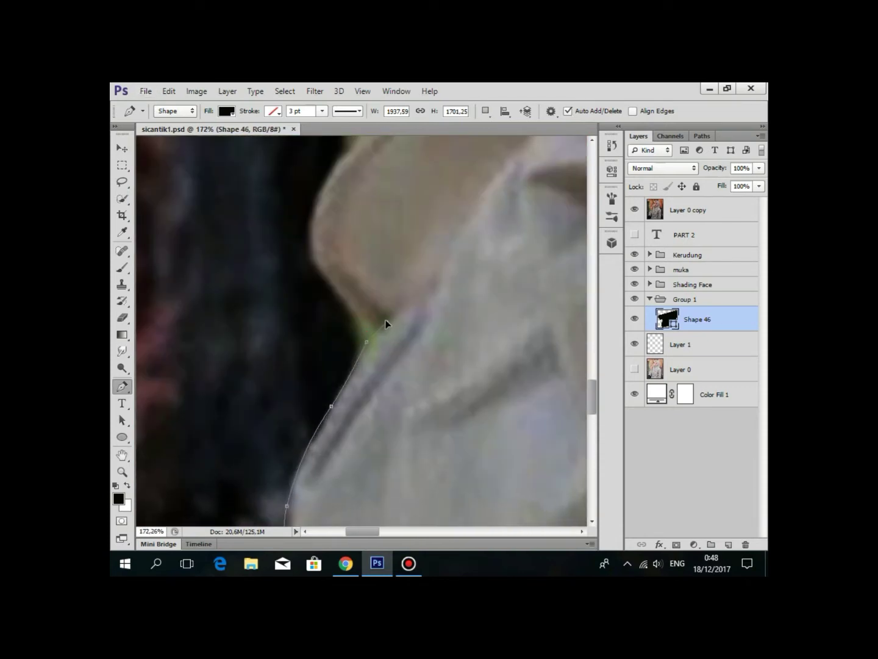
# Extend the outline up the shoulder, to the top of the cuff and along the inner arm.
pyautogui.click(385, 324)
pyautogui.scroll(-3, 386, 323)
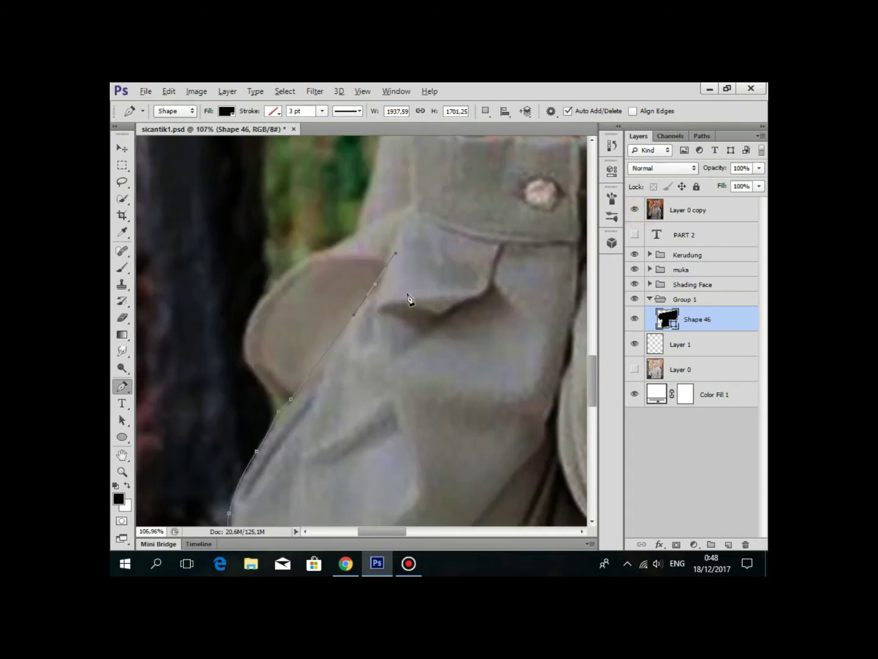
pyautogui.scroll(-1, 409, 299)
pyautogui.click(422, 191)
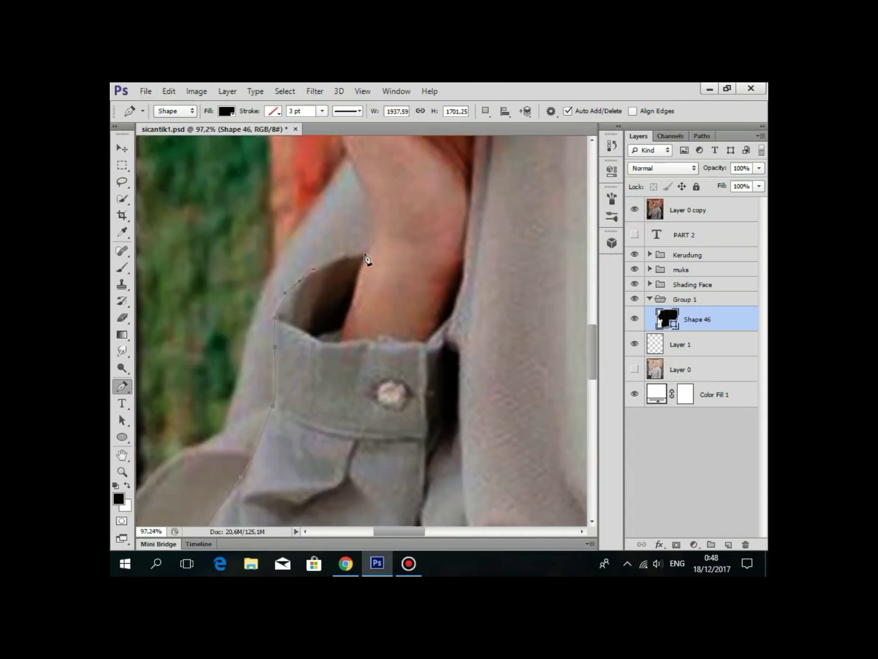
pyautogui.scroll(1, 441, 333)
pyautogui.scroll(1, 454, 276)
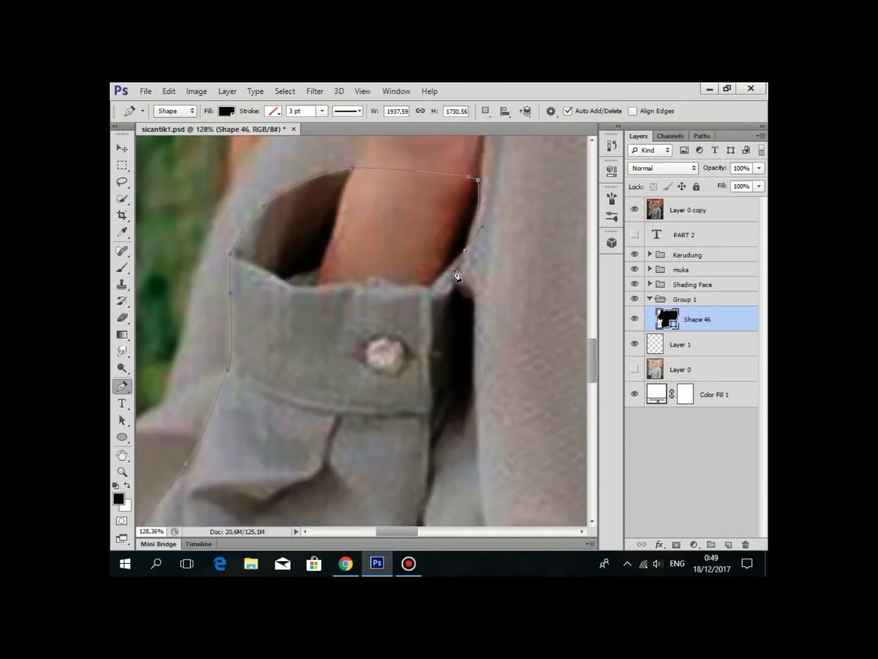
pyautogui.scroll(-1, 475, 301)
pyautogui.click(468, 305)
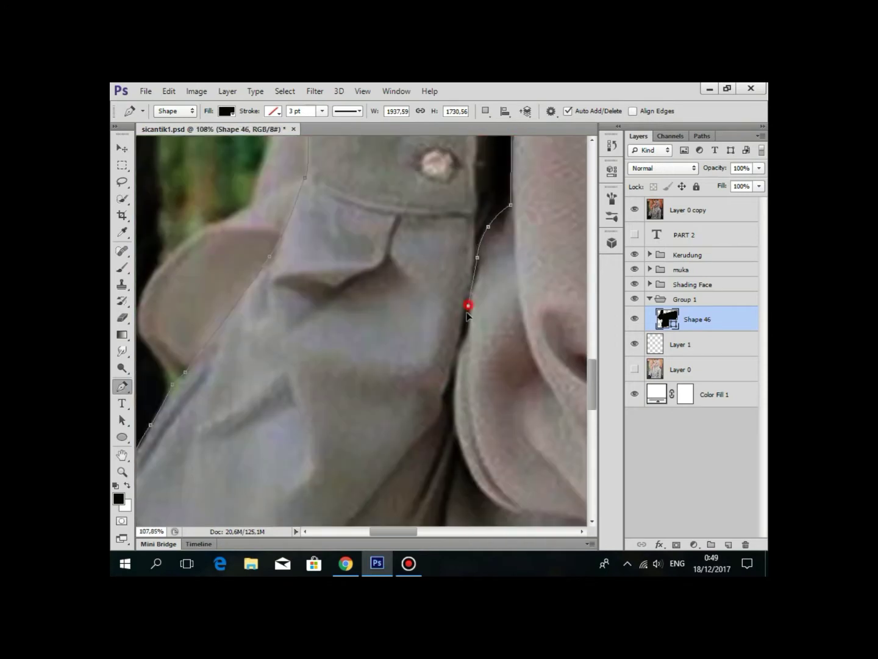
pyautogui.moveTo(464, 301); pyautogui.dragTo(377, 225)
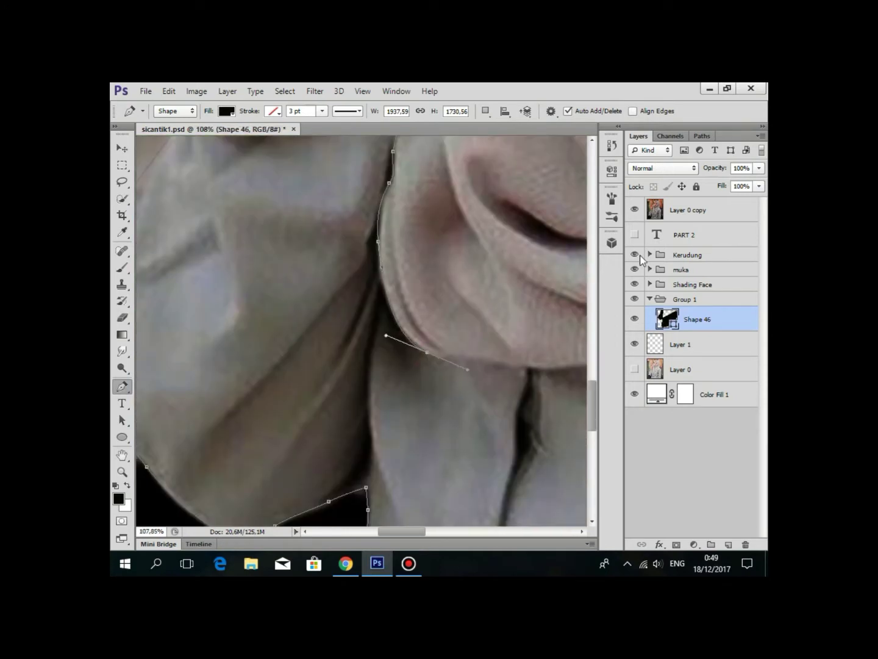
# Add a final curved point to the outline, toggling the reference photo to check the artwork.
pyautogui.click(634, 209)
pyautogui.scroll(-3, 428, 357)
pyautogui.moveTo(510, 337); pyautogui.dragTo(341, 427)
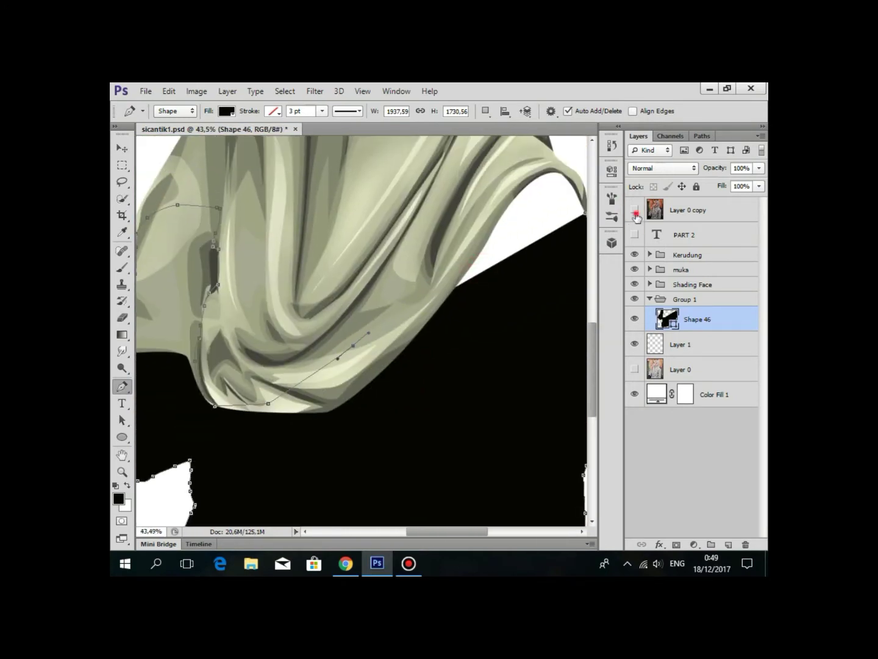
pyautogui.click(634, 209)
pyautogui.click(505, 285)
pyautogui.click(634, 209)
pyautogui.scroll(-3, 435, 293)
pyautogui.scroll(-2, 486, 357)
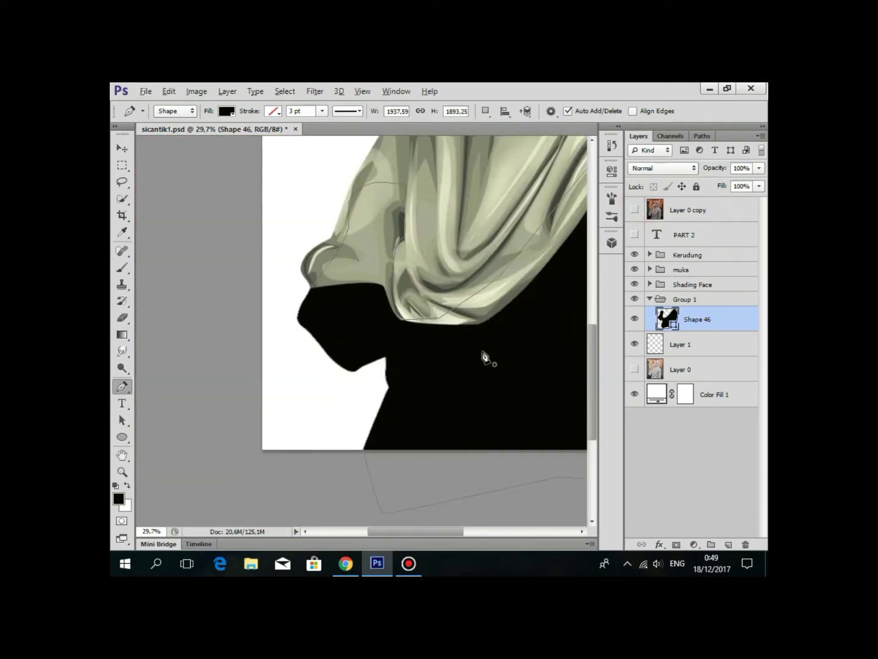
pyautogui.scroll(-2, 408, 424)
pyautogui.scroll(-2, 383, 436)
pyautogui.scroll(3, 382, 436)
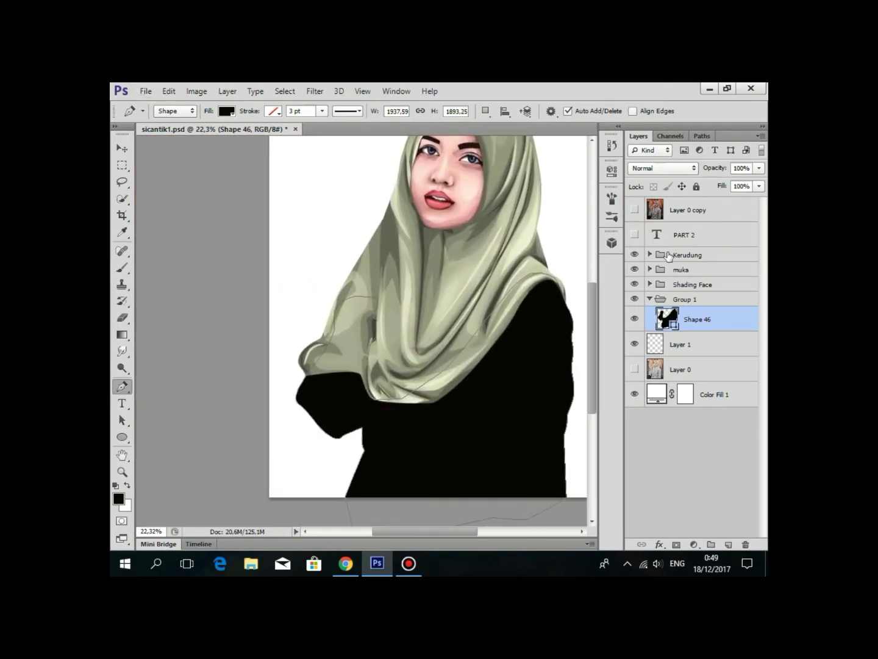
pyautogui.click(635, 209)
pyautogui.scroll(3, 470, 362)
pyautogui.scroll(-2, 500, 275)
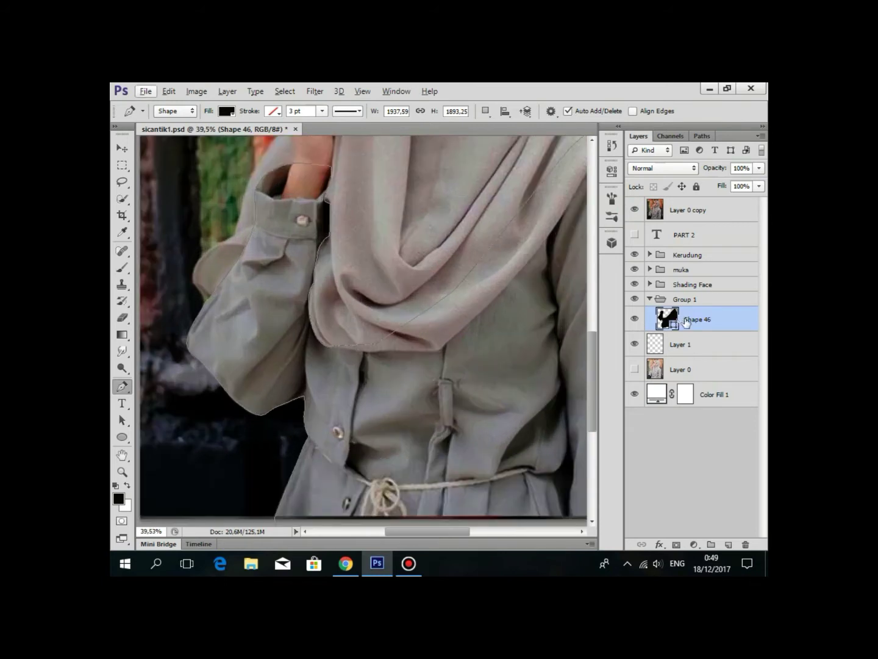
# Fill Shape 46 with the dress grey 858585 sampled from the photo.
pyautogui.doubleClick(667, 318)
pyautogui.click(398, 391)
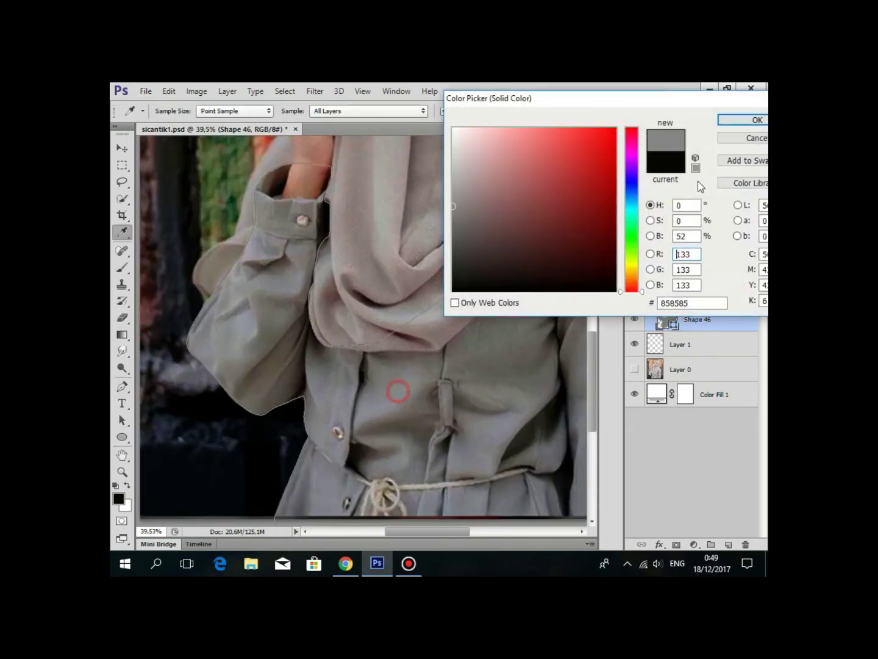
pyautogui.click(732, 120)
pyautogui.click(672, 211)
pyautogui.scroll(-3, 488, 397)
pyautogui.scroll(-2, 421, 464)
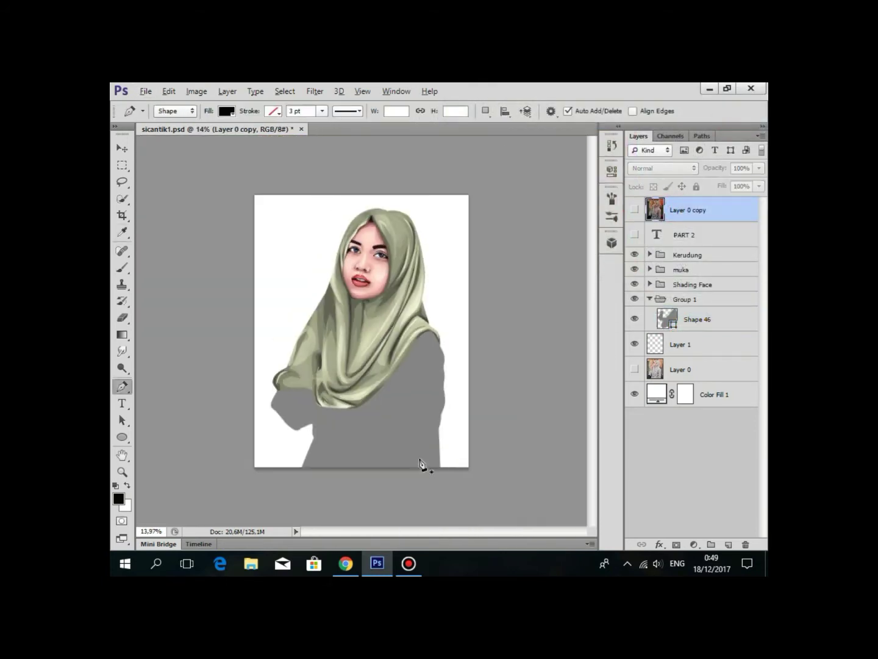
pyautogui.scroll(2, 426, 447)
pyautogui.click(676, 325)
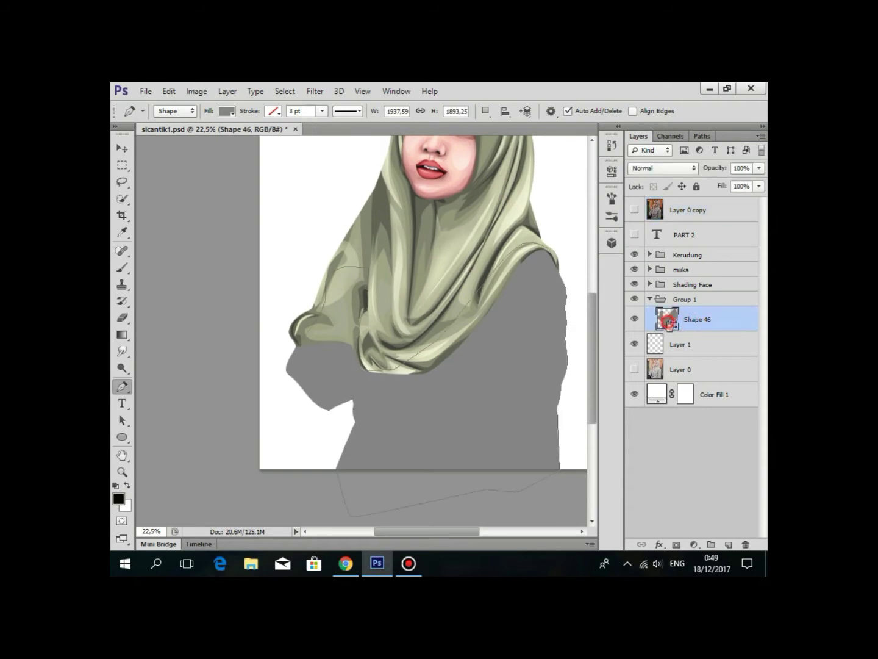
# Lighten Shape 46's fill from 858585 to 969292 in the Color Picker.
pyautogui.doubleClick(668, 318)
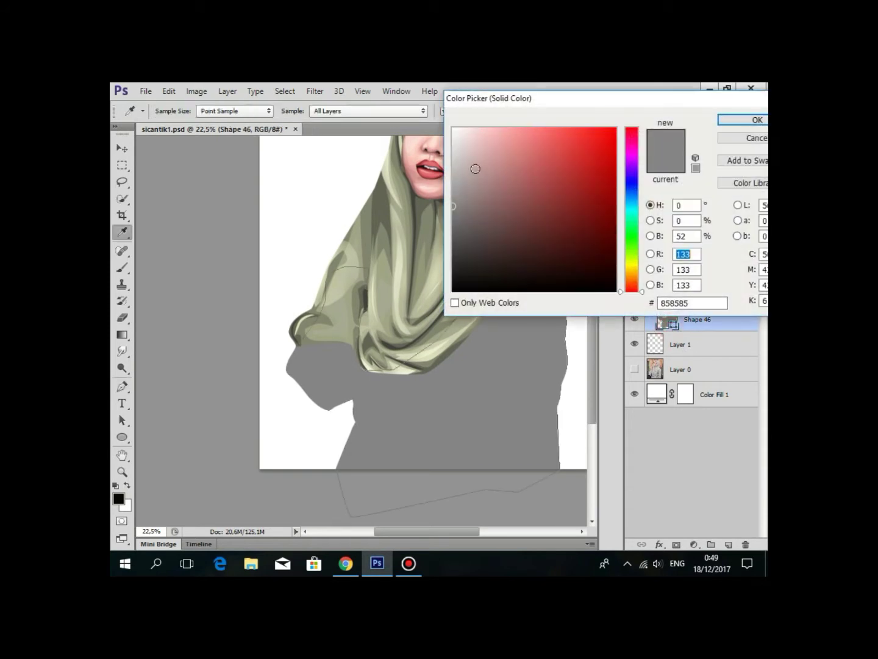
pyautogui.moveTo(456, 170); pyautogui.dragTo(457, 183)
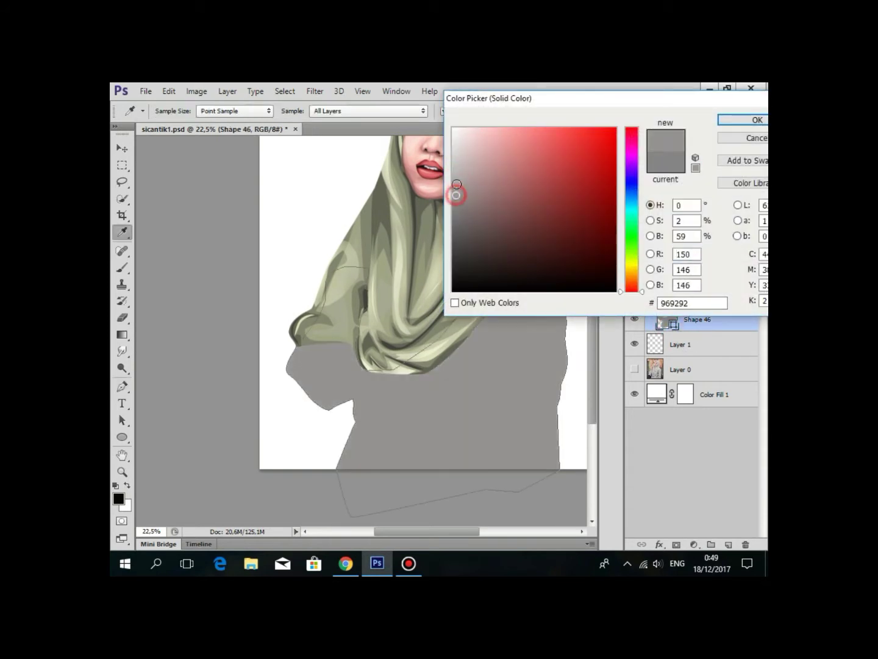
pyautogui.click(758, 121)
pyautogui.scroll(2, 436, 347)
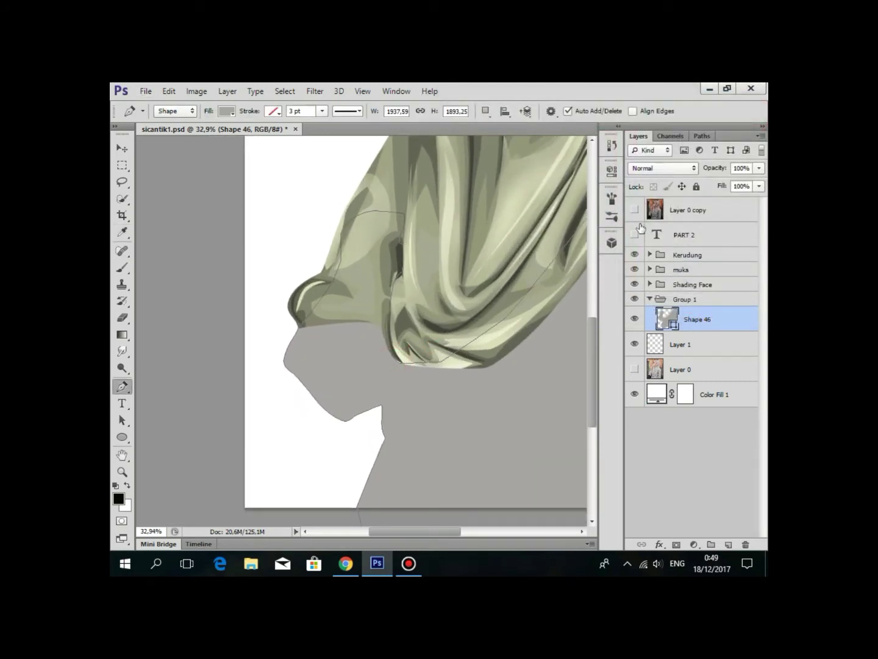
# Set path operations to Combine Shapes and start a path at the drape's lower corner.
pyautogui.scroll(2, 378, 402)
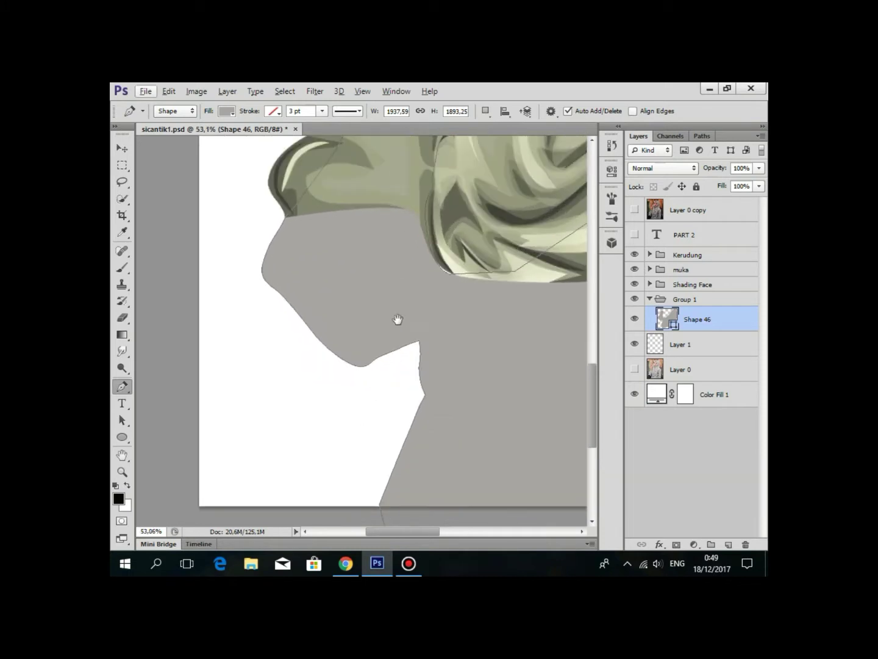
pyautogui.scroll(1, 333, 448)
pyautogui.scroll(2, 375, 420)
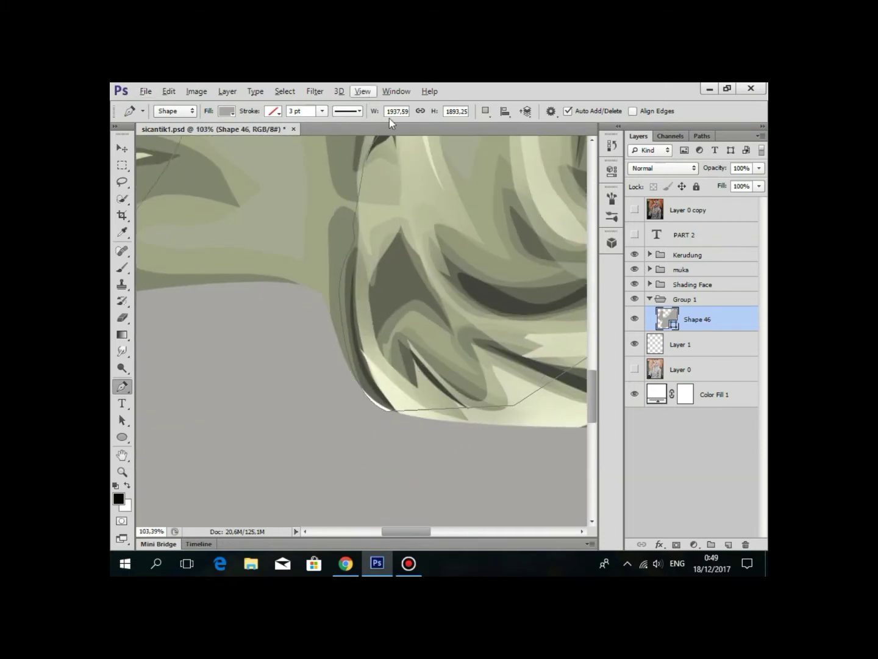
pyautogui.click(486, 111)
pyautogui.click(520, 139)
pyautogui.click(348, 318)
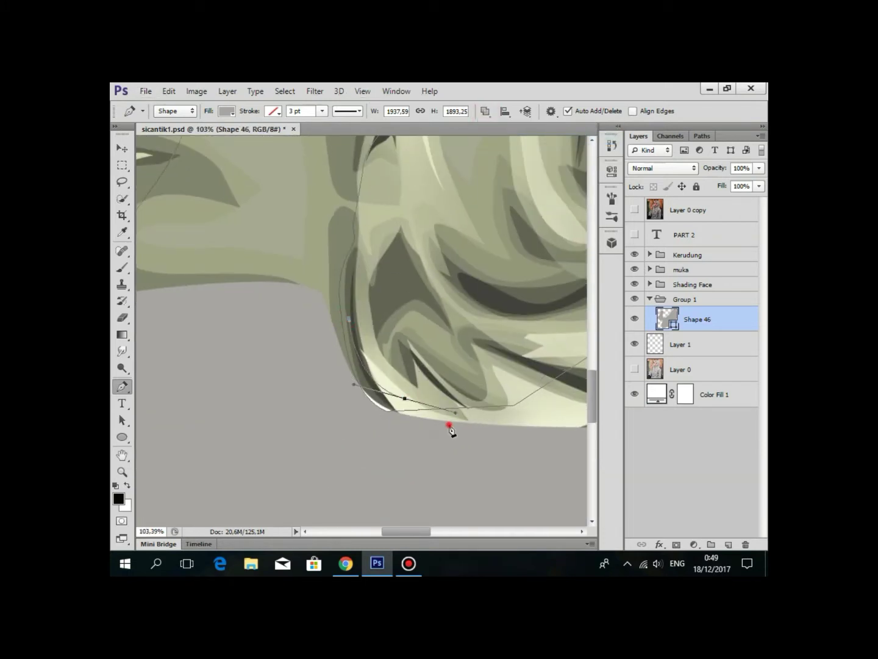
# Pan and zoom around the hijab's lower edge and left side.
pyautogui.scroll(-2, 349, 322)
pyautogui.scroll(-1, 405, 265)
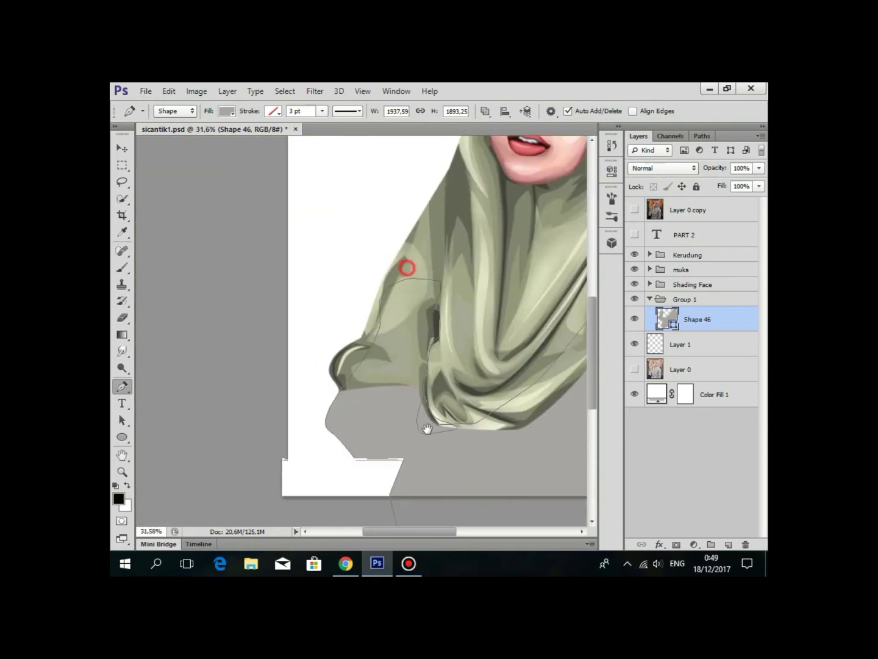
pyautogui.scroll(1, 431, 426)
pyautogui.moveTo(456, 386); pyautogui.dragTo(346, 272)
pyautogui.scroll(-1, 345, 271)
pyautogui.scroll(-2, 346, 272)
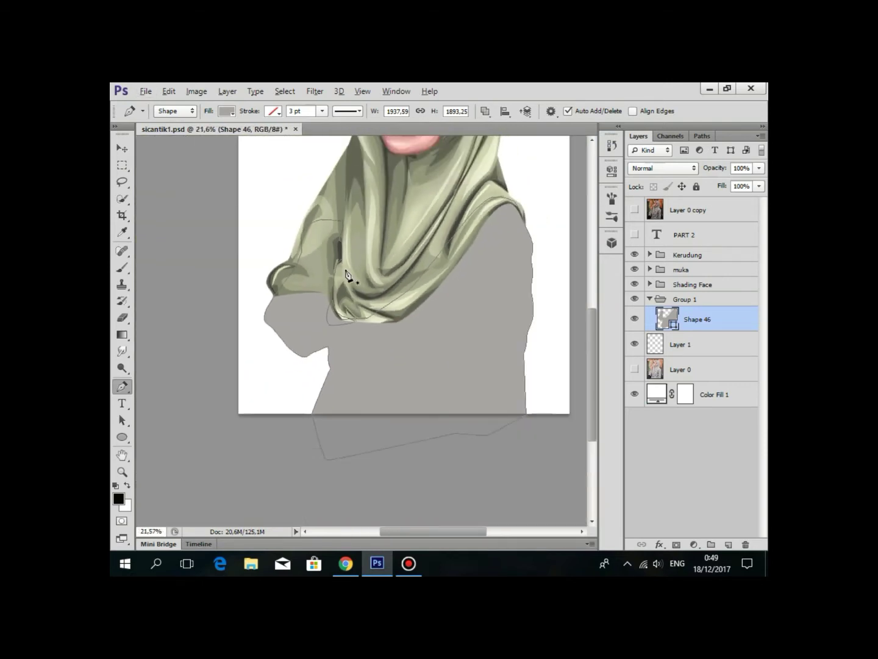
pyautogui.scroll(2, 350, 250)
pyautogui.moveTo(356, 233); pyautogui.dragTo(377, 380)
pyautogui.scroll(-1, 361, 246)
pyautogui.scroll(2, 381, 269)
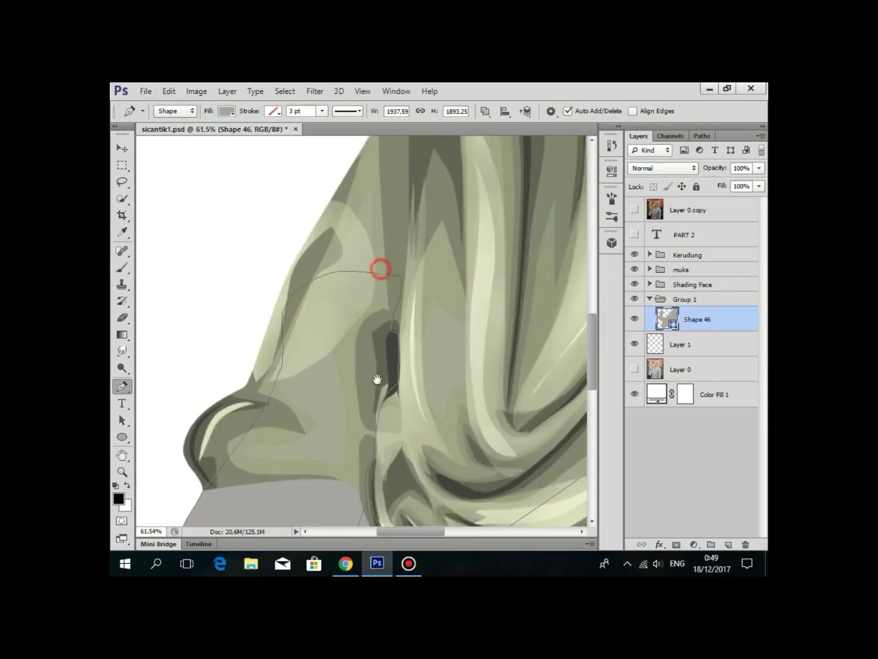
pyautogui.scroll(-2, 365, 235)
pyautogui.scroll(1, 386, 223)
pyautogui.scroll(1, 435, 298)
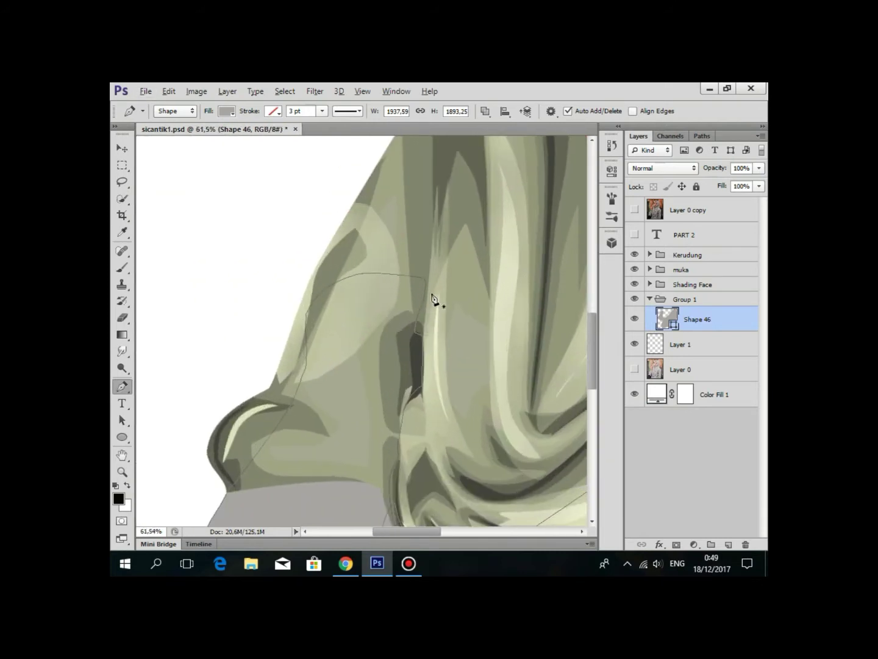
pyautogui.scroll(-2, 434, 283)
pyautogui.scroll(1, 436, 290)
pyautogui.scroll(1, 420, 293)
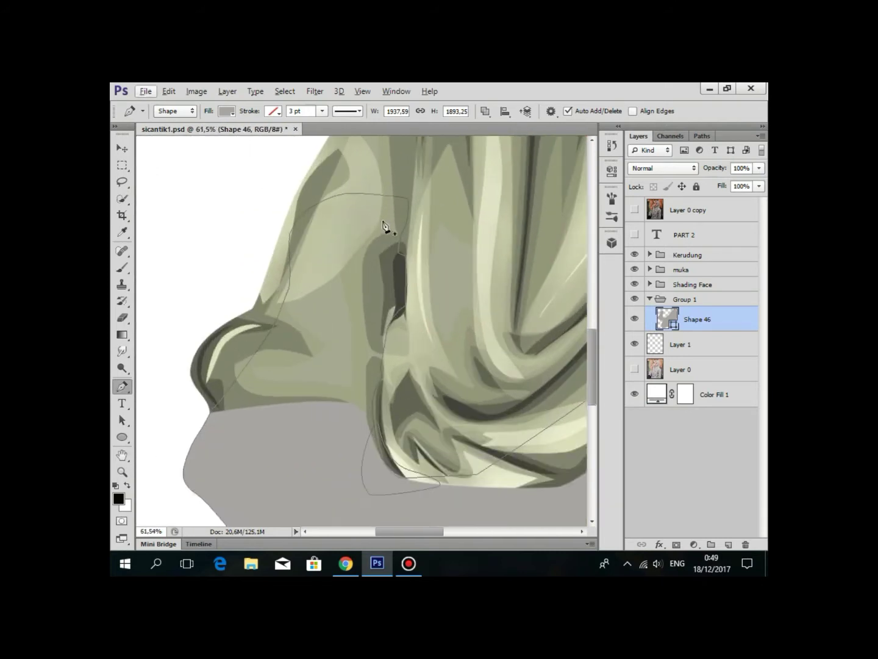
pyautogui.scroll(1, 386, 227)
pyautogui.scroll(1, 401, 252)
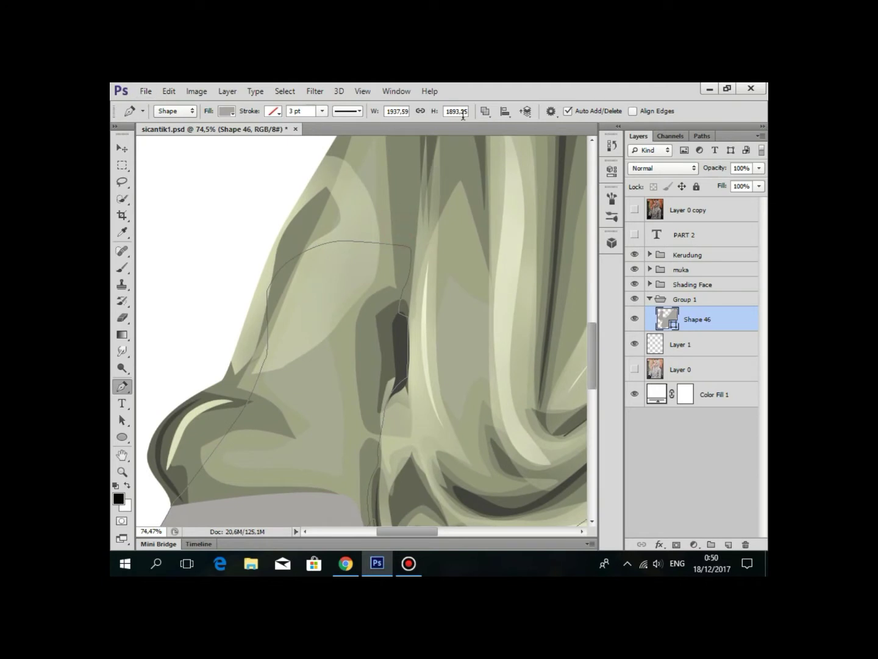
# Leave the path options unchanged and select the Group 1 layer group.
pyautogui.click(486, 112)
pyautogui.click(691, 297)
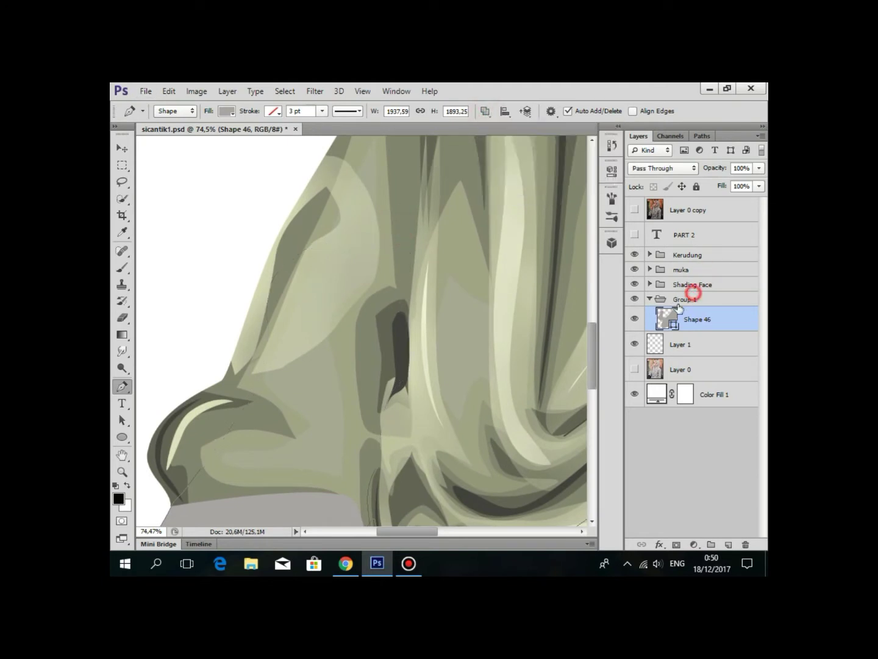
pyautogui.click(646, 299)
# Expand the Kerudung group and show the reference photo to inspect the raised sleeve cuff.
pyautogui.click(651, 300)
pyautogui.scroll(-3, 458, 266)
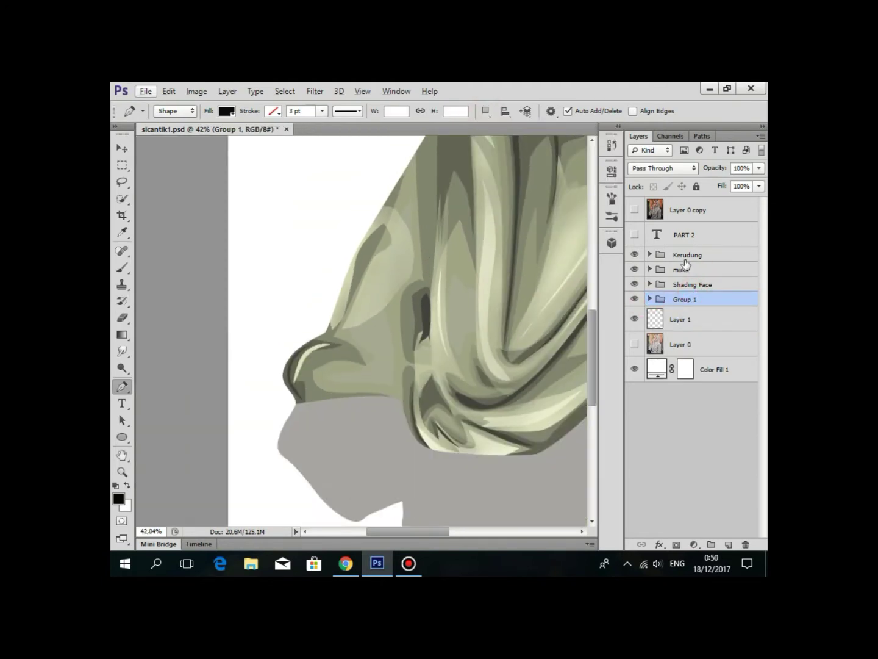
pyautogui.click(650, 255)
pyautogui.moveTo(473, 299); pyautogui.dragTo(449, 228)
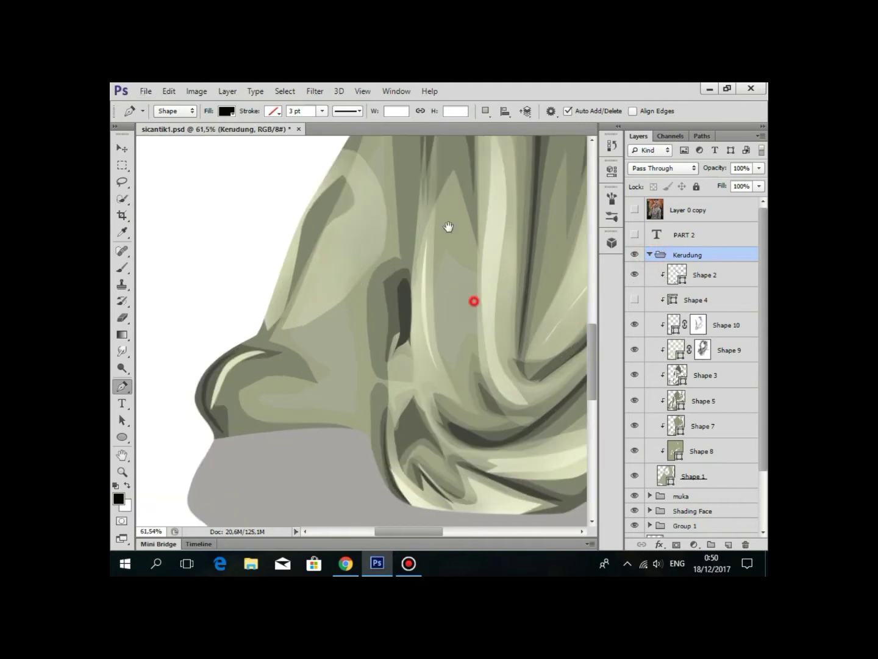
pyautogui.scroll(-1, 441, 348)
pyautogui.moveTo(473, 287)
pyautogui.mouseDown()
pyautogui.moveTo(508, 342)
pyautogui.moveTo(508, 390)
pyautogui.mouseUp()
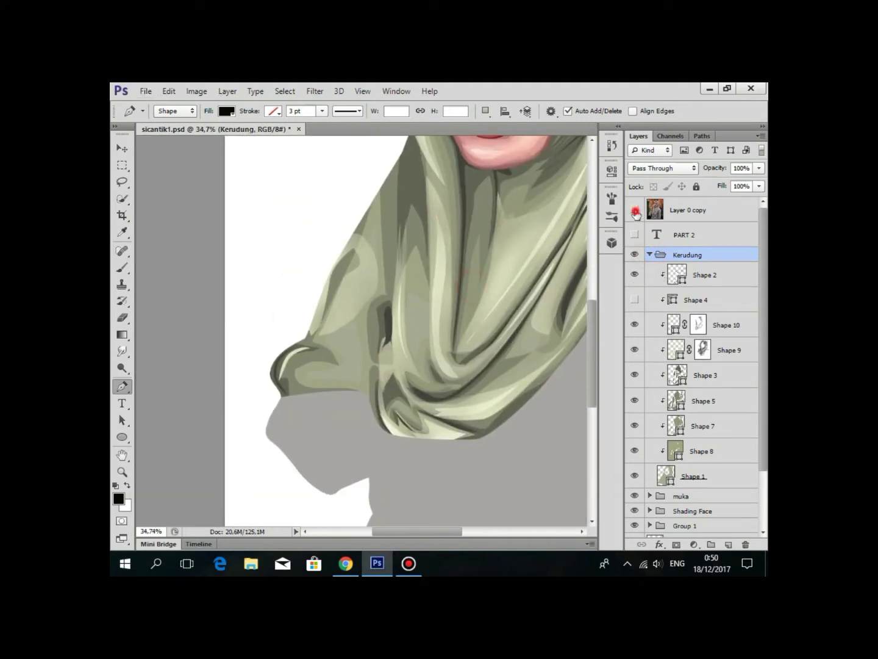
pyautogui.click(634, 210)
pyautogui.scroll(2, 373, 345)
pyautogui.scroll(2, 368, 252)
pyautogui.moveTo(355, 287); pyautogui.dragTo(396, 240)
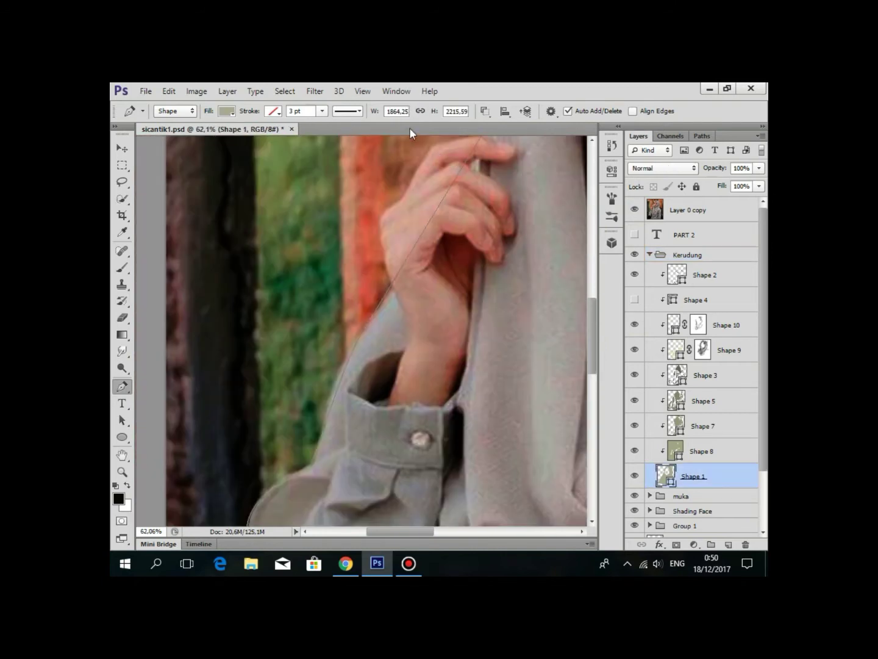
pyautogui.scroll(1, 404, 140)
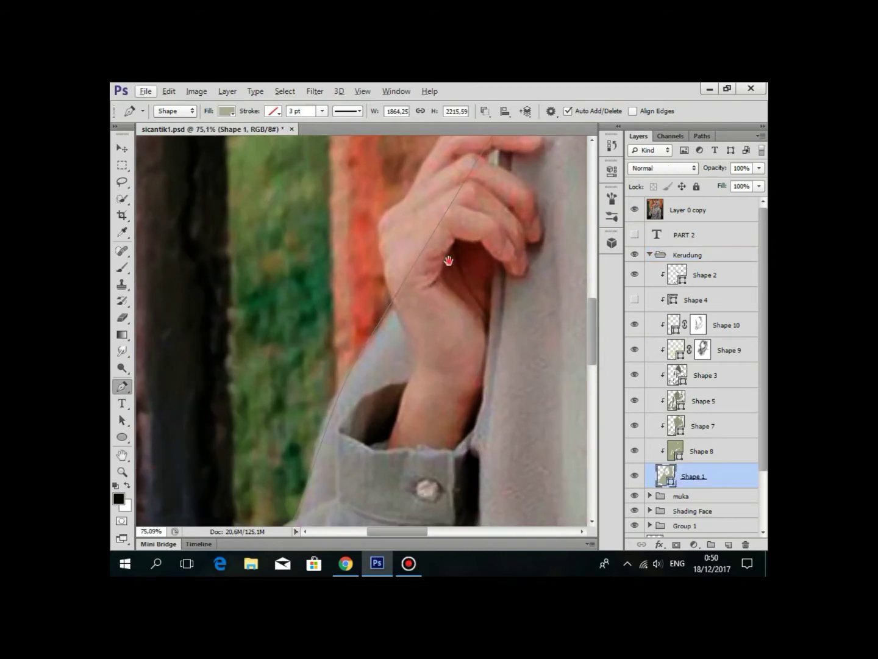
# Set Path Operations to Subtract Front Shape and view the forearm in the photo.
pyautogui.click(485, 111)
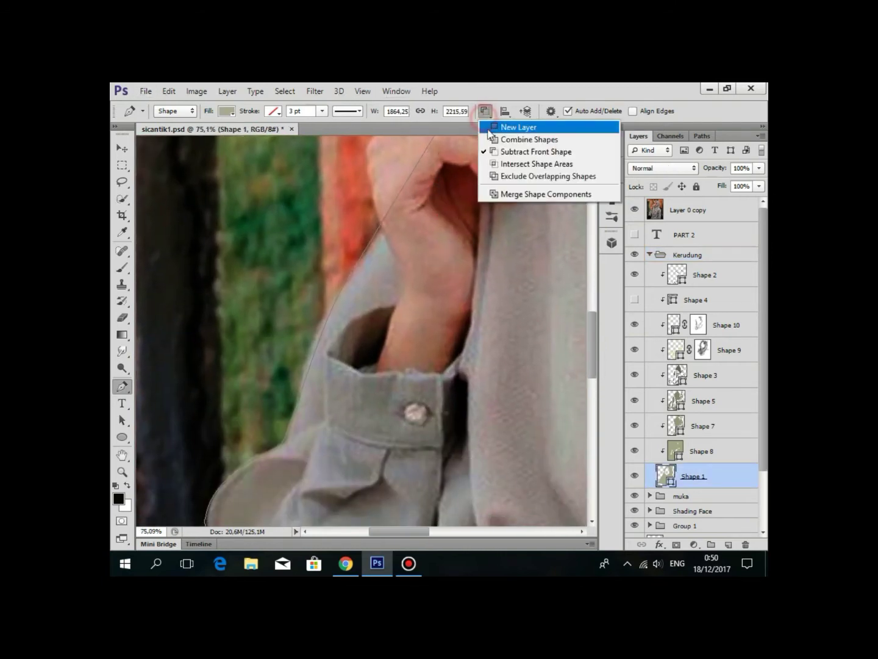
pyautogui.click(507, 153)
pyautogui.scroll(1, 415, 300)
pyautogui.scroll(1, 415, 255)
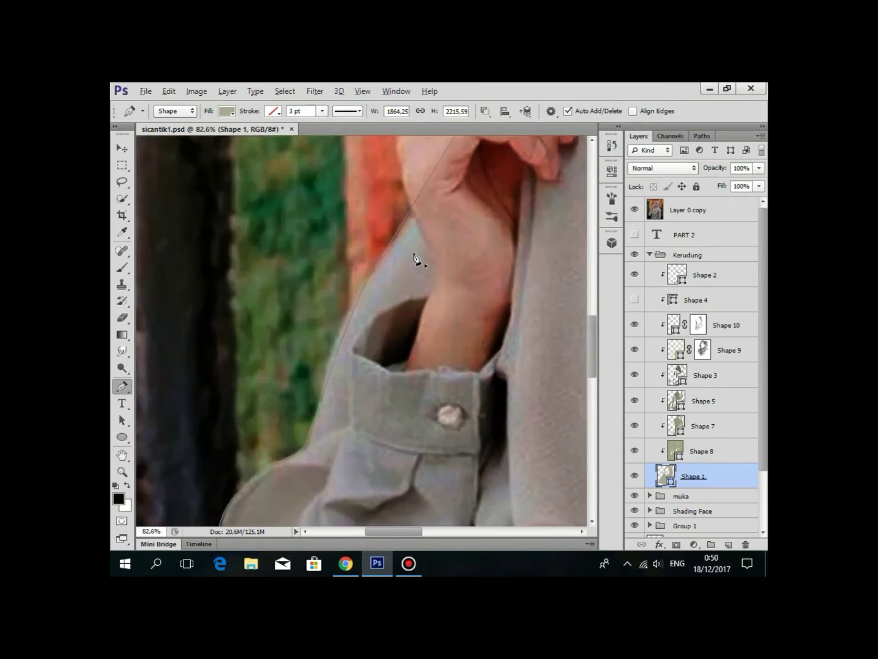
pyautogui.scroll(1, 436, 291)
pyautogui.moveTo(417, 297); pyautogui.dragTo(436, 243)
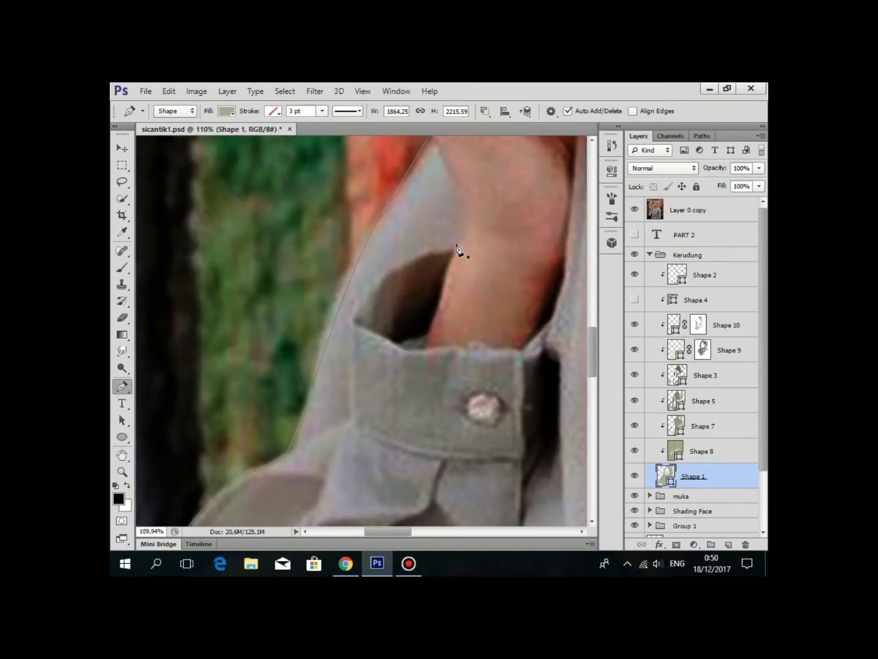
# Hide the reference photo and make the hijab base shape semi-transparent.
pyautogui.click(637, 211)
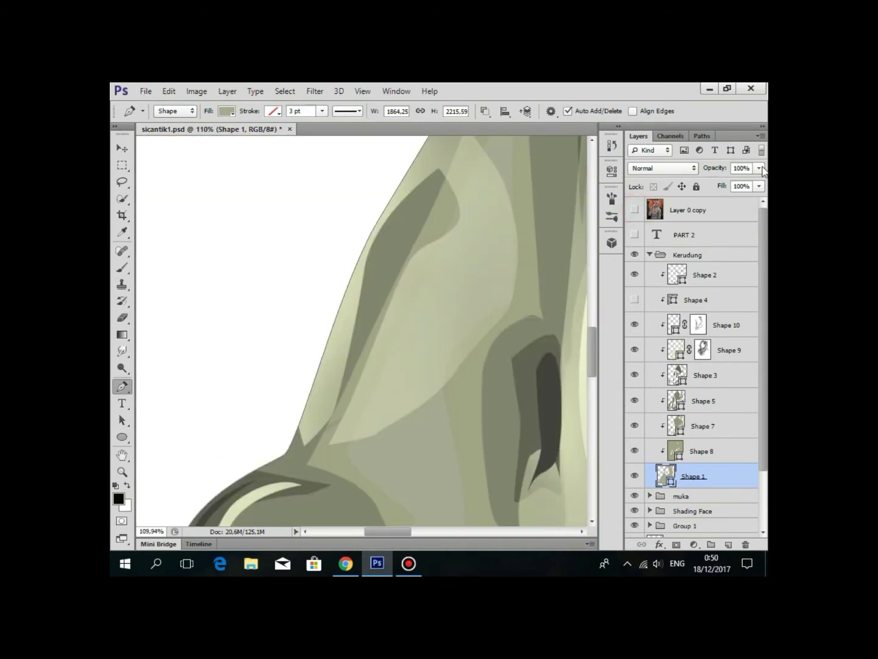
pyautogui.moveTo(704, 182); pyautogui.dragTo(724, 183)
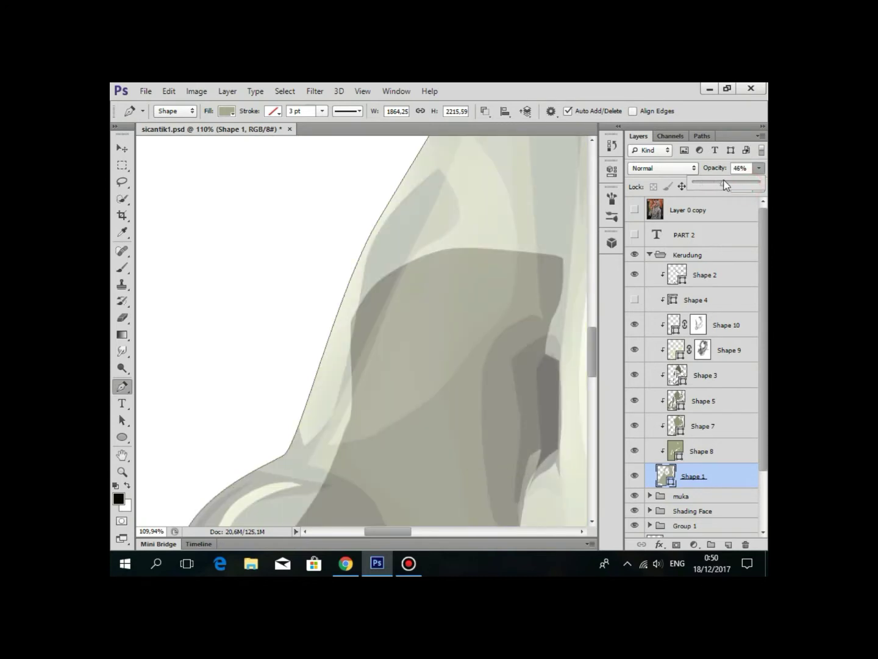
pyautogui.scroll(-1, 384, 304)
pyautogui.scroll(-1, 378, 305)
pyautogui.scroll(2, 377, 308)
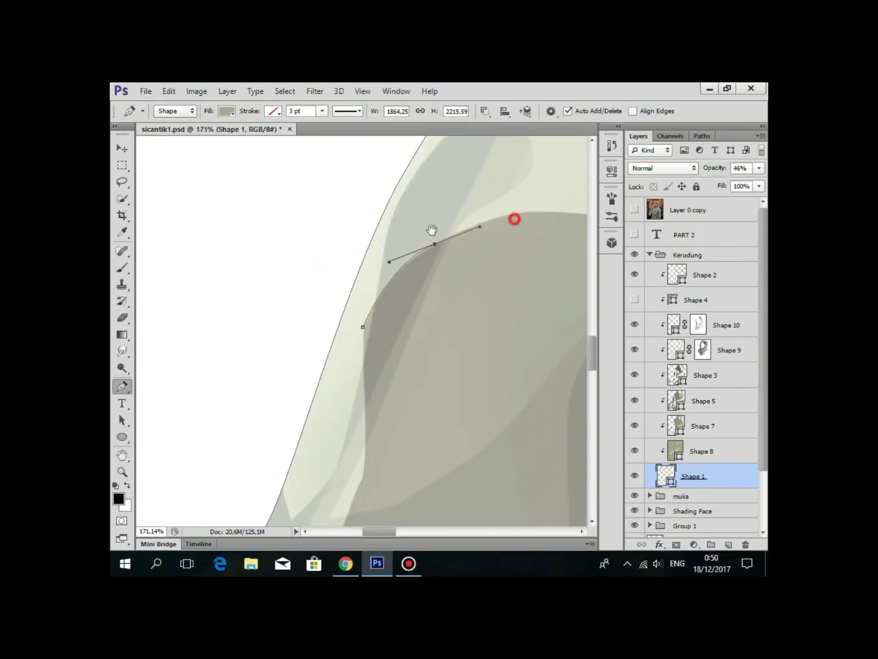
pyautogui.moveTo(431, 230); pyautogui.dragTo(261, 247)
# Trace the subtract path along the shoulder curve and down the sleeve edge.
pyautogui.moveTo(531, 246); pyautogui.dragTo(550, 250)
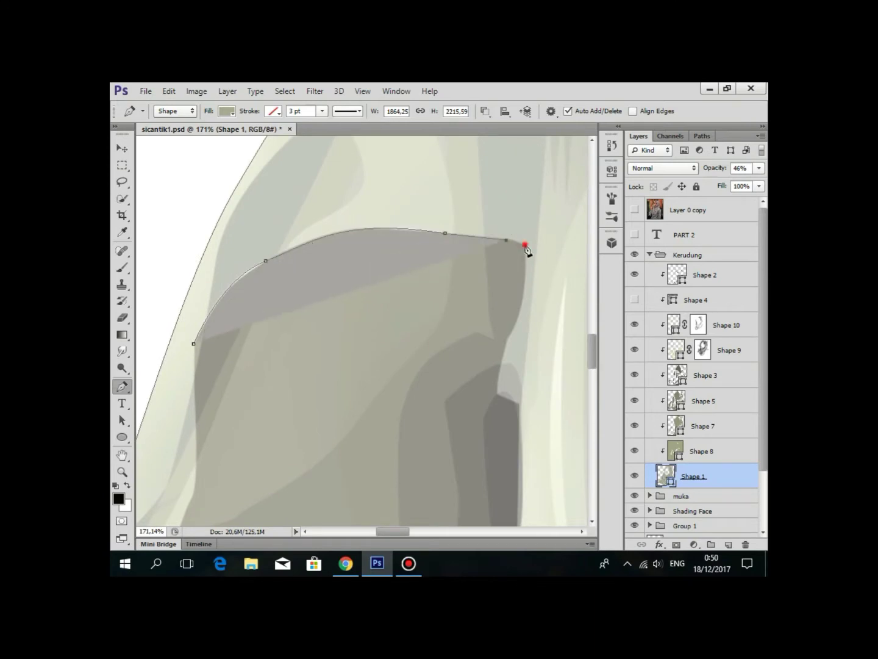
pyautogui.moveTo(513, 328); pyautogui.dragTo(538, 263)
pyautogui.scroll(-3, 522, 329)
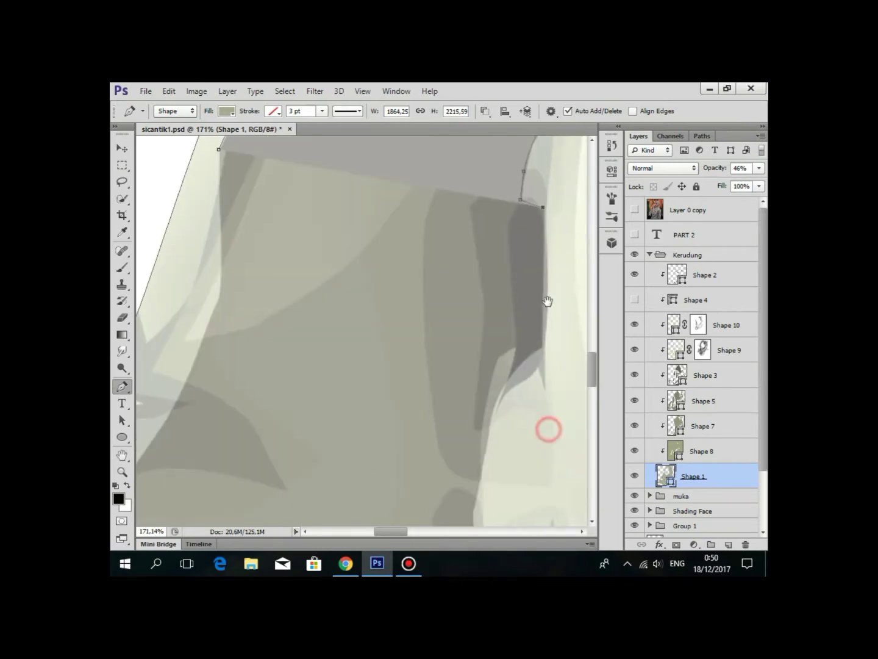
pyautogui.click(542, 345)
pyautogui.moveTo(485, 486); pyautogui.dragTo(488, 286)
pyautogui.click(488, 294)
pyautogui.click(488, 314)
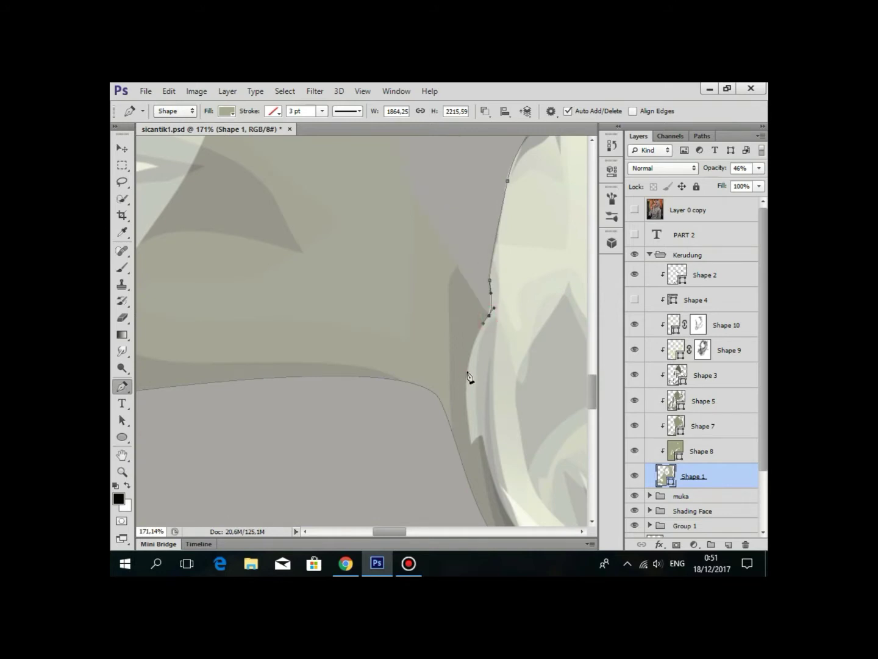
pyautogui.click(488, 338)
pyautogui.moveTo(467, 376); pyautogui.dragTo(423, 321)
# Check the arm against the reference photo and close the outline around the lower arm.
pyautogui.scroll(-3, 492, 440)
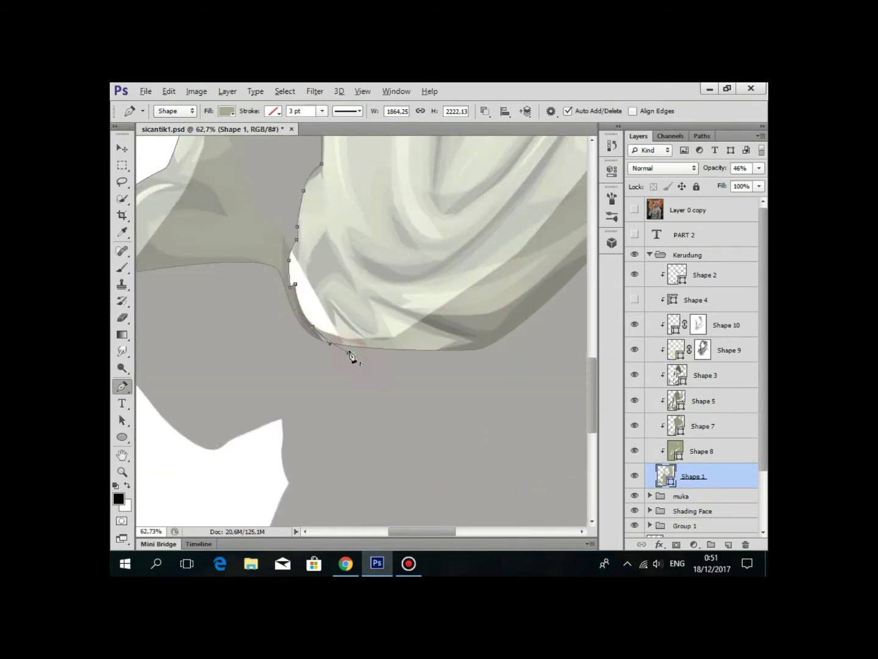
pyautogui.scroll(2, 332, 344)
pyautogui.click(634, 210)
pyautogui.scroll(-3, 262, 412)
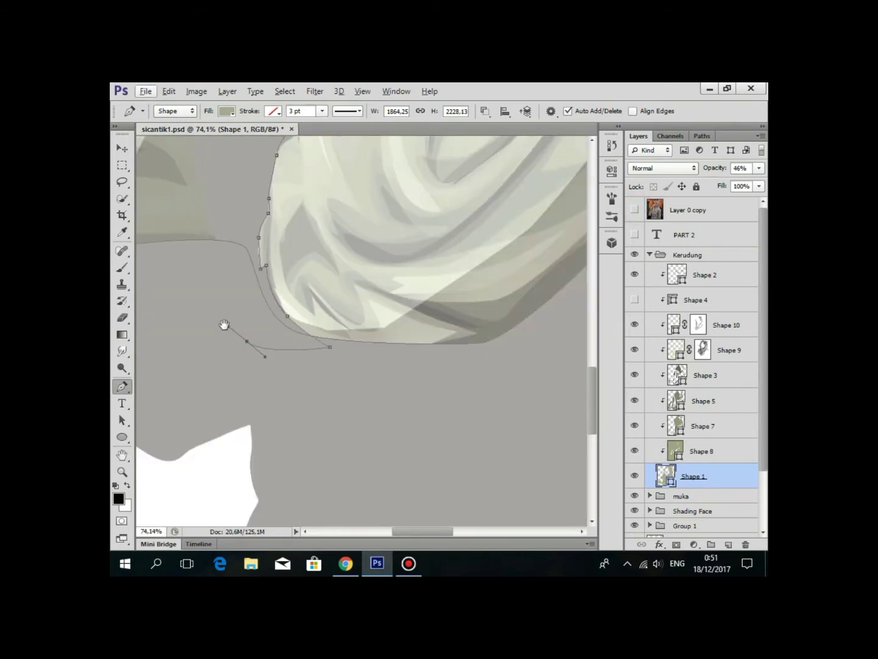
pyautogui.click(279, 384)
pyautogui.scroll(2, 279, 385)
# Drop the hijab shape to 22% opacity, then restore it to 100%.
pyautogui.press('2')
pyautogui.press('2')
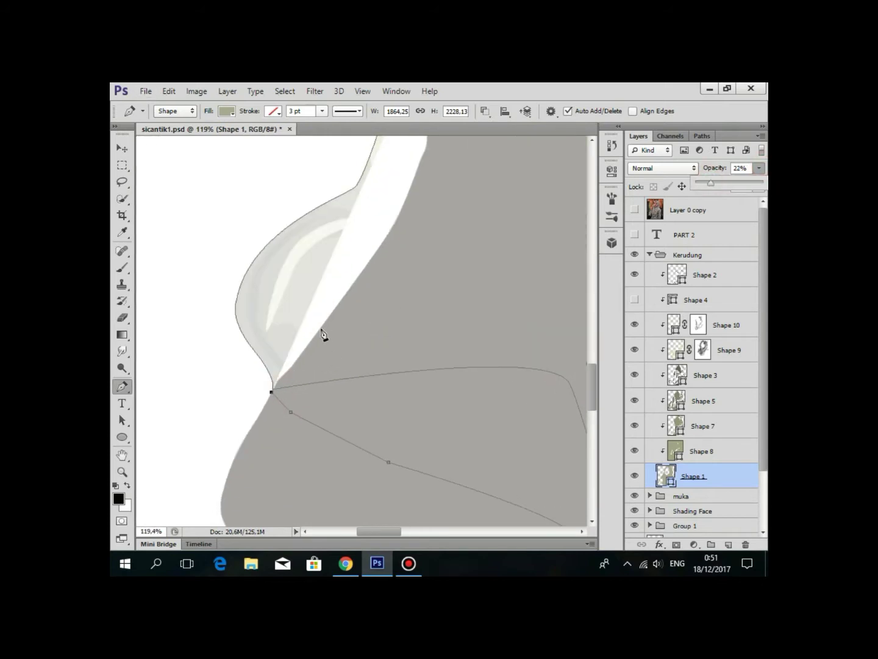
pyautogui.scroll(1, 309, 402)
pyautogui.scroll(1, 341, 369)
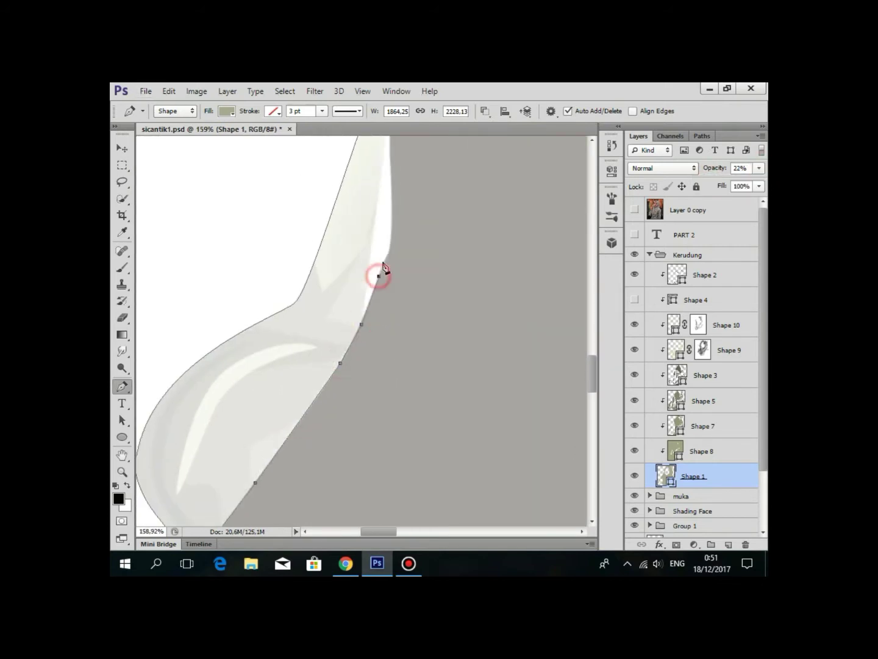
pyautogui.scroll(-5, 383, 266)
pyautogui.scroll(-5, 378, 293)
pyautogui.click(760, 168)
pyautogui.moveTo(735, 183); pyautogui.dragTo(763, 182)
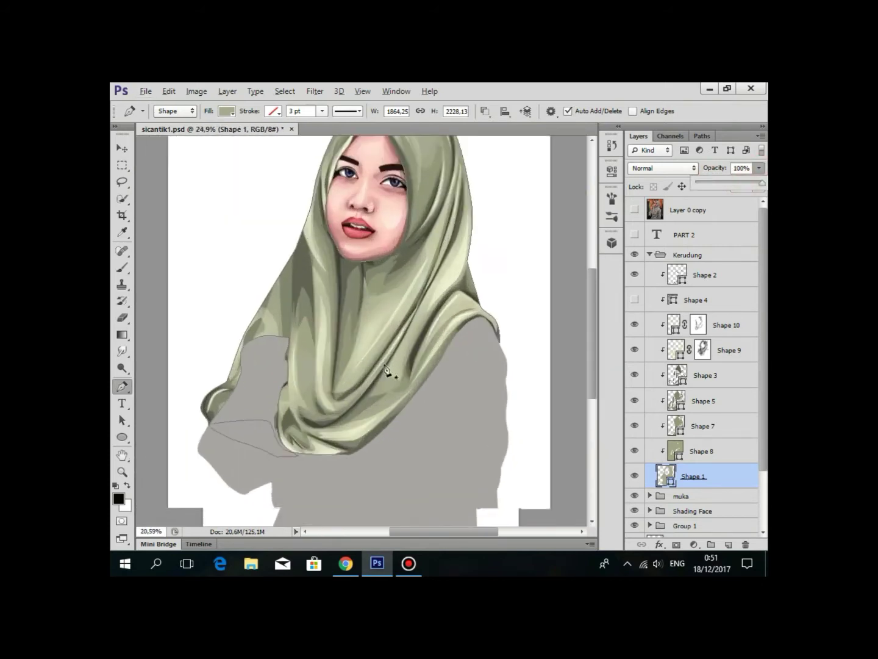
# Set Path Operations back to Combine Shapes and hide the reference photo.
pyautogui.click(484, 112)
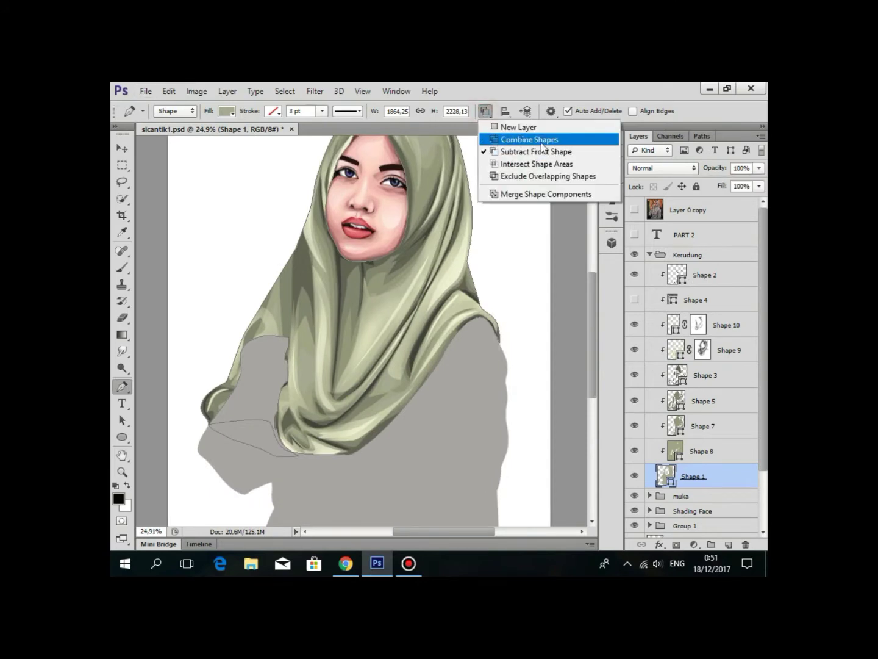
pyautogui.click(496, 139)
pyautogui.scroll(2, 293, 324)
pyautogui.scroll(-2, 458, 223)
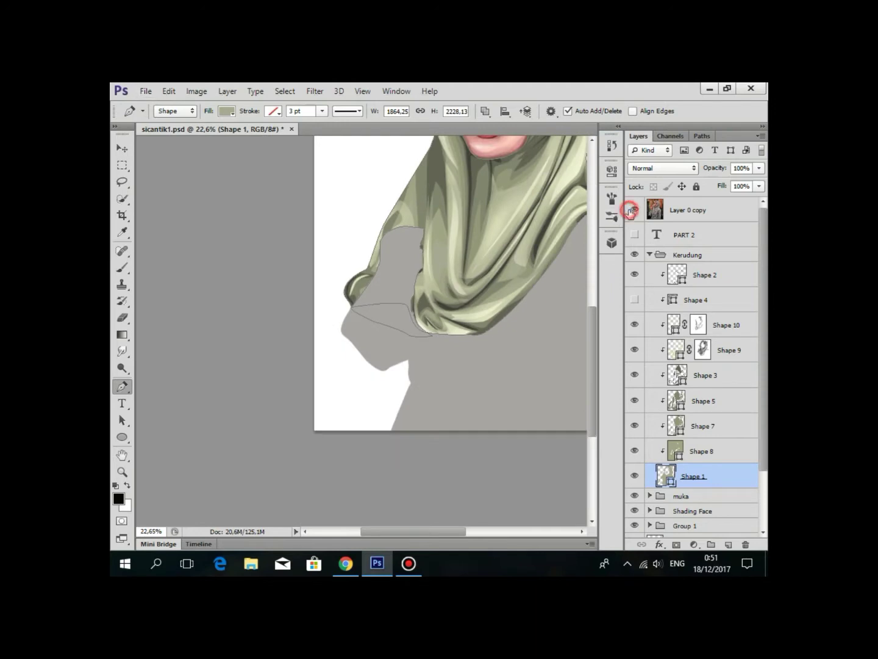
pyautogui.click(633, 210)
pyautogui.scroll(3, 377, 333)
pyautogui.scroll(2, 397, 408)
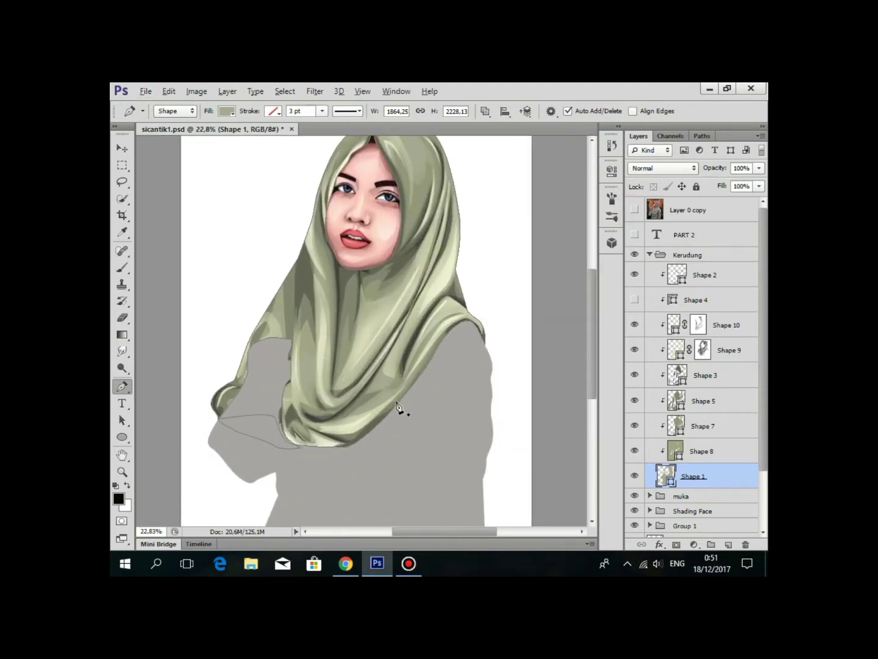
pyautogui.scroll(-3, 397, 408)
# Collapse the Kerudung group and compare the clothing against the reference photo.
pyautogui.click(649, 254)
pyautogui.scroll(-3, 280, 442)
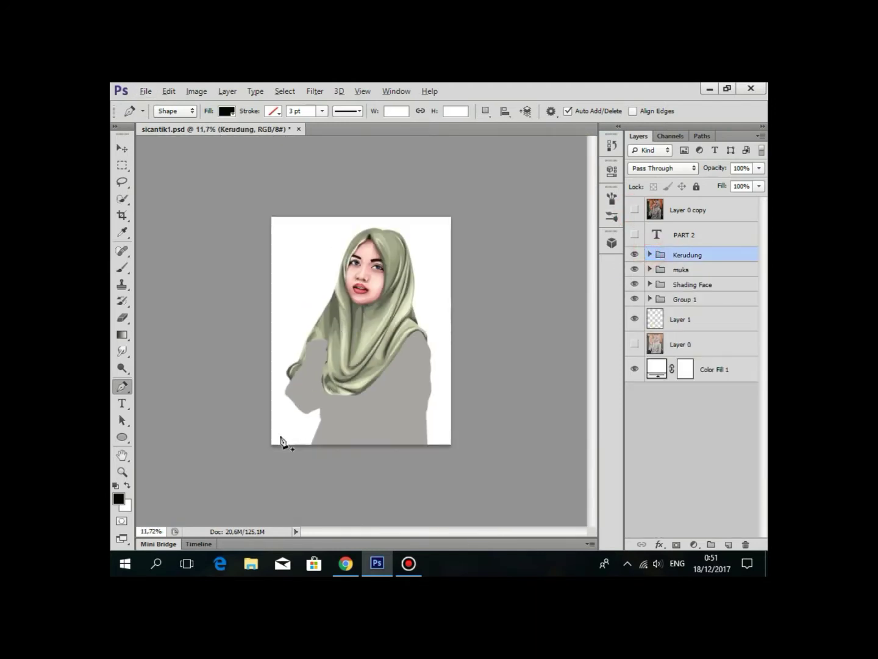
pyautogui.scroll(4, 385, 386)
pyautogui.click(650, 255)
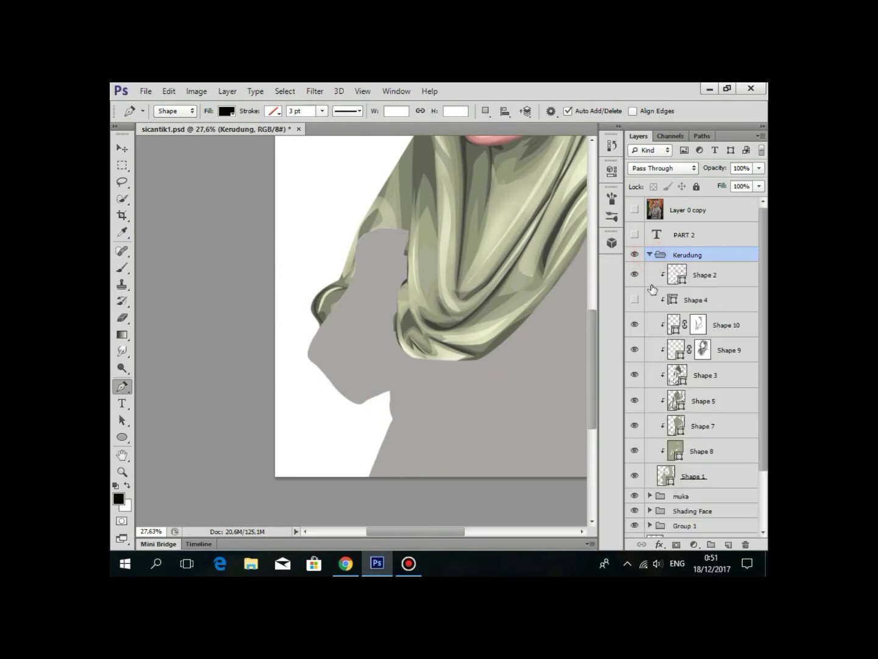
pyautogui.scroll(-2, 380, 253)
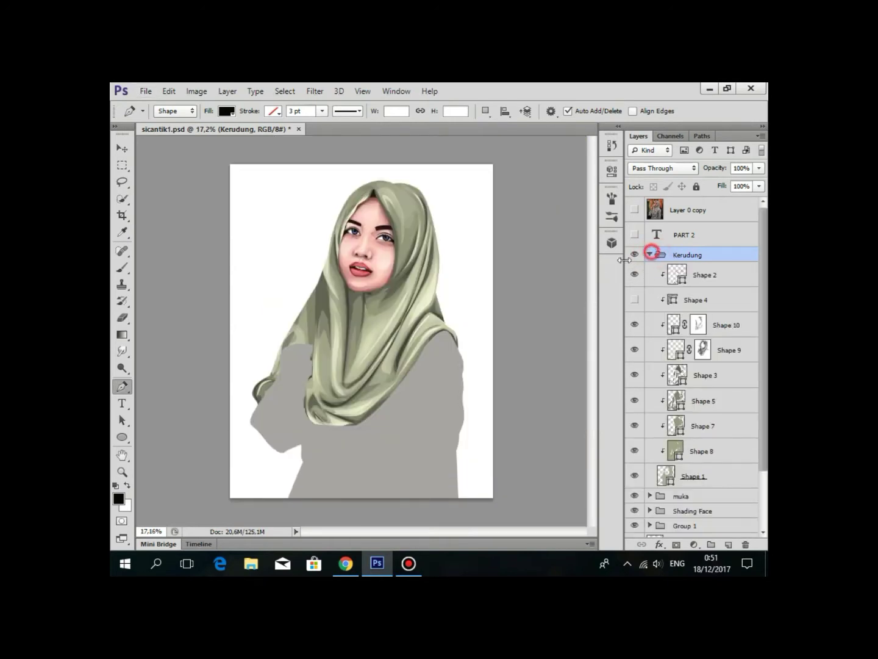
pyautogui.click(651, 254)
pyautogui.scroll(1, 366, 293)
pyautogui.scroll(1, 365, 293)
pyautogui.click(634, 210)
pyautogui.scroll(2, 443, 287)
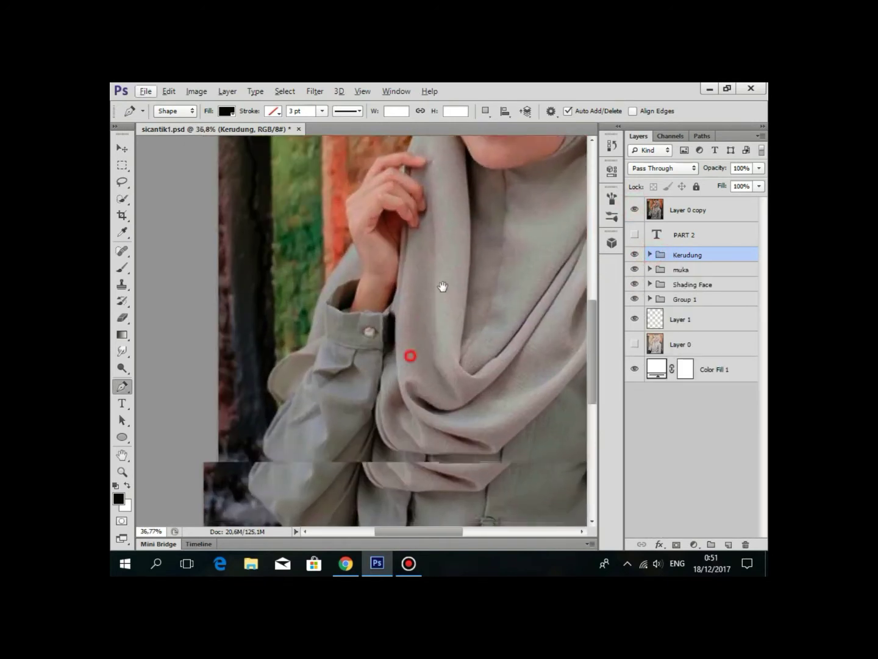
pyautogui.scroll(-1, 443, 287)
pyautogui.click(634, 210)
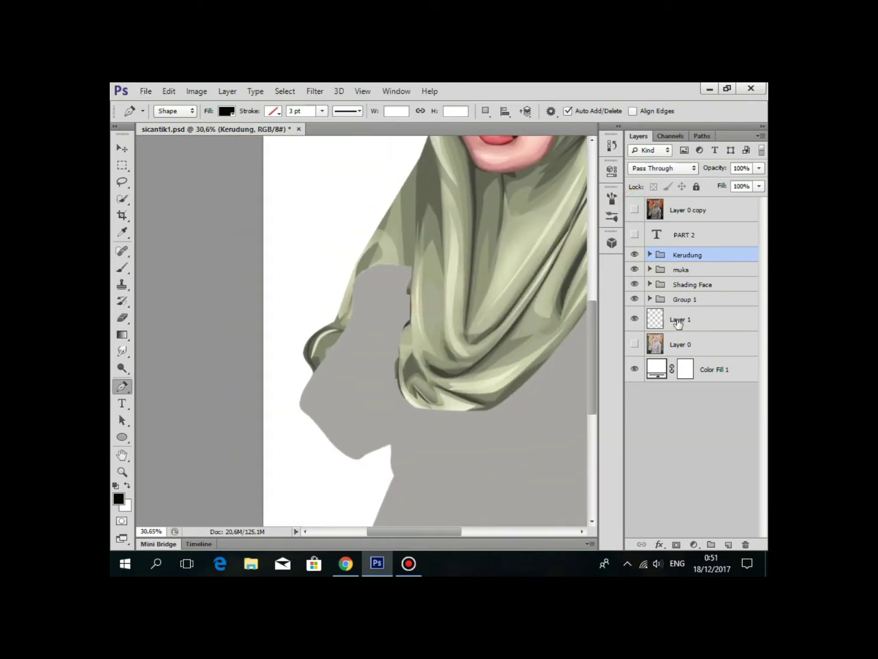
# Expand Group 1, rename it baju, and add an empty layer above Shape 46.
pyautogui.click(677, 322)
pyautogui.click(685, 299)
pyautogui.click(651, 299)
pyautogui.click(699, 319)
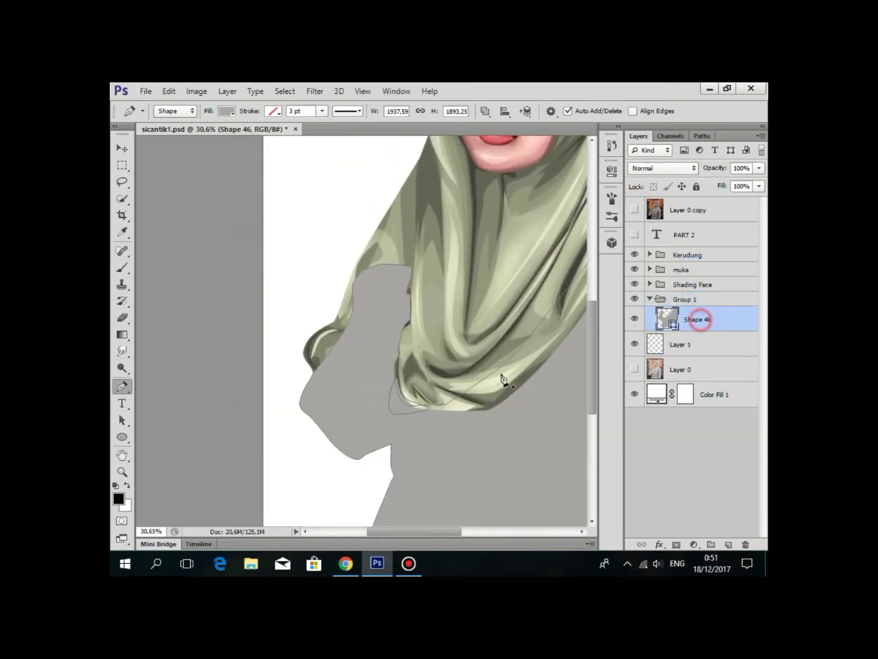
pyautogui.scroll(-3, 504, 380)
pyautogui.click(682, 299)
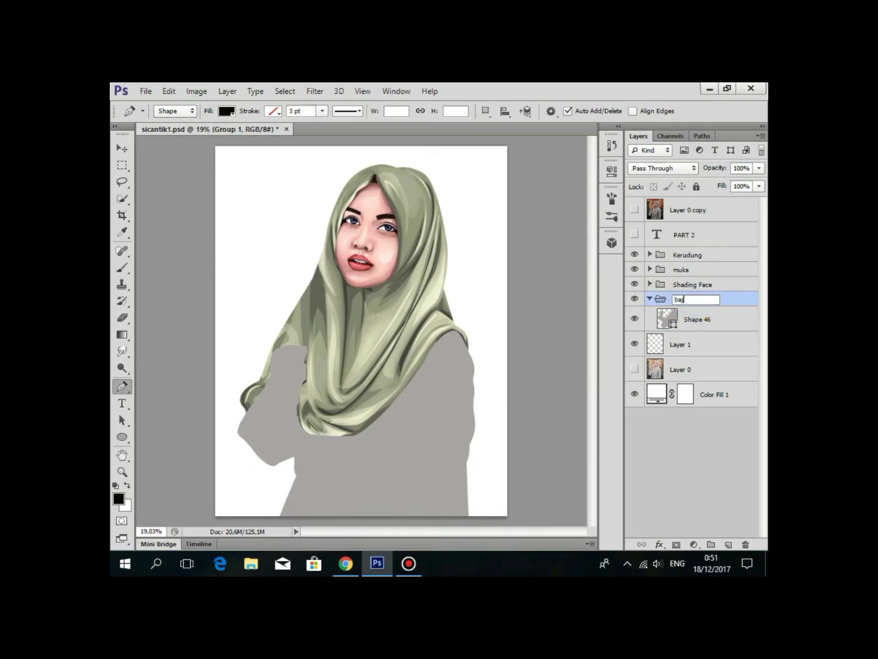
pyautogui.click(720, 326)
pyautogui.scroll(2, 458, 366)
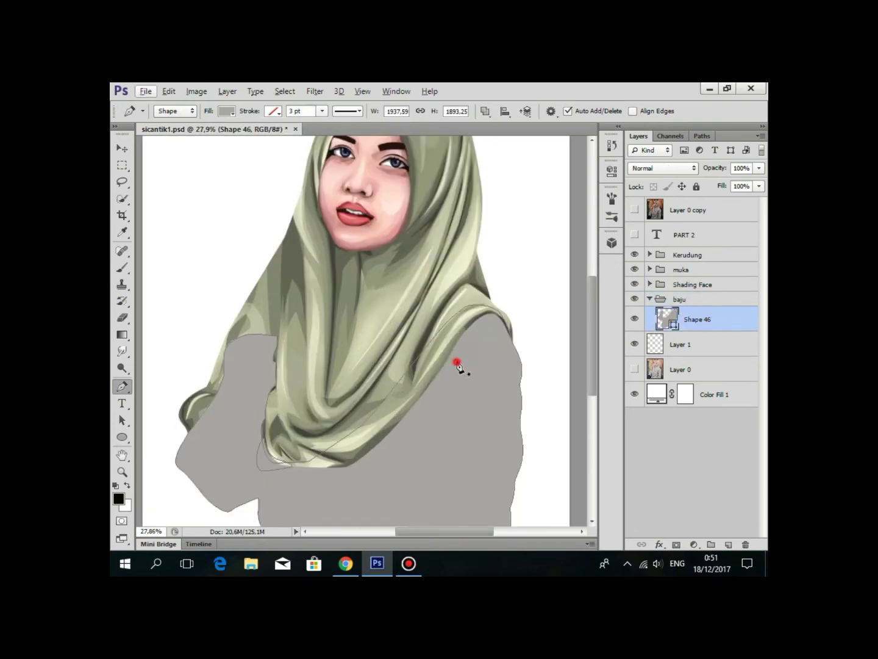
pyautogui.click(728, 543)
# Clip the new layer to the clothing shape and set Path Operations to New Layer.
pyautogui.keyDown('alt'); pyautogui.click(696, 329); pyautogui.keyUp('alt')
pyautogui.scroll(-2, 360, 330)
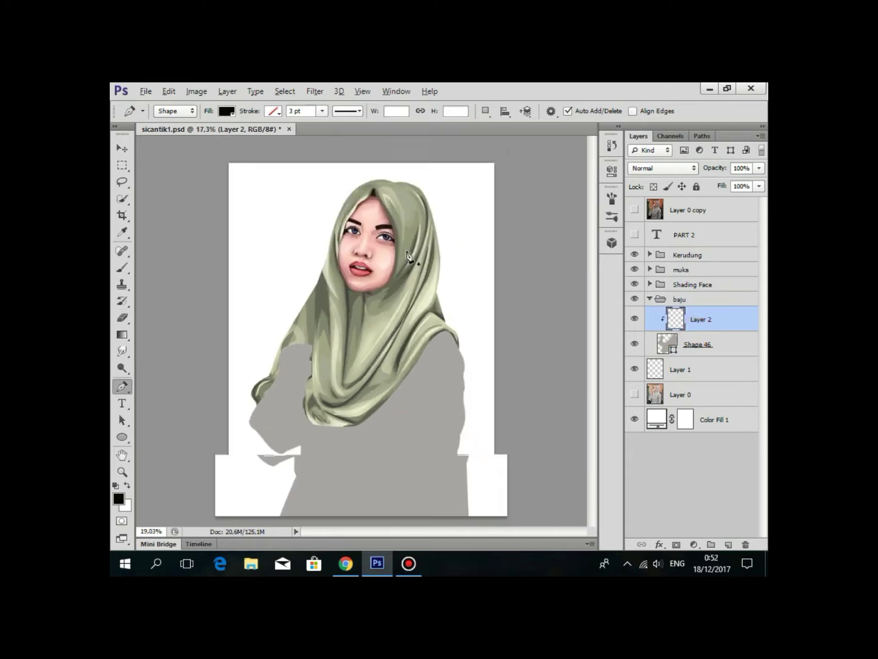
pyautogui.scroll(-1, 359, 329)
pyautogui.click(486, 111)
pyautogui.click(507, 127)
# Zoom and pan across the shirt folds below the scarf to the dark crease.
pyautogui.scroll(3, 308, 435)
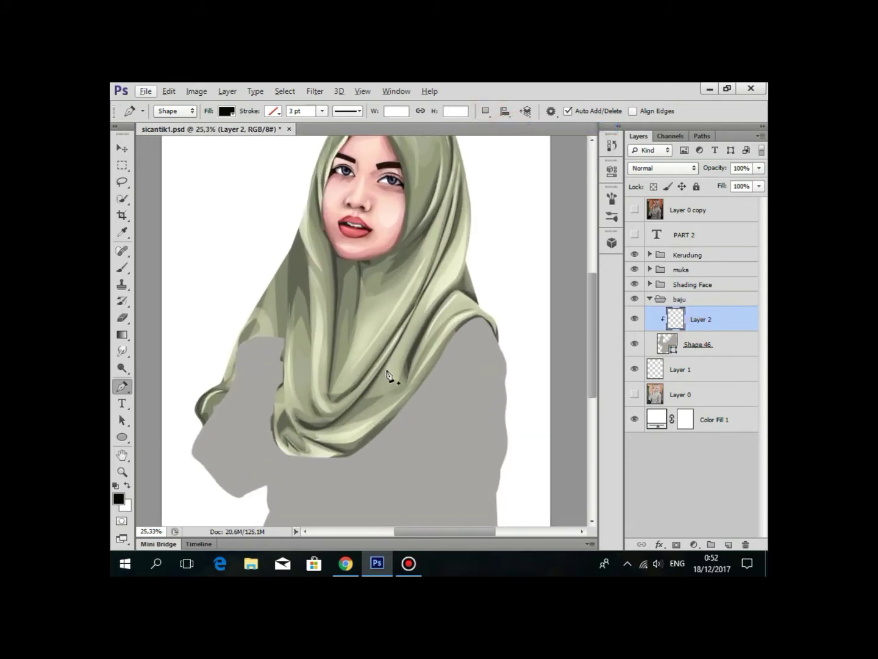
pyautogui.scroll(3, 525, 332)
pyautogui.scroll(1, 443, 237)
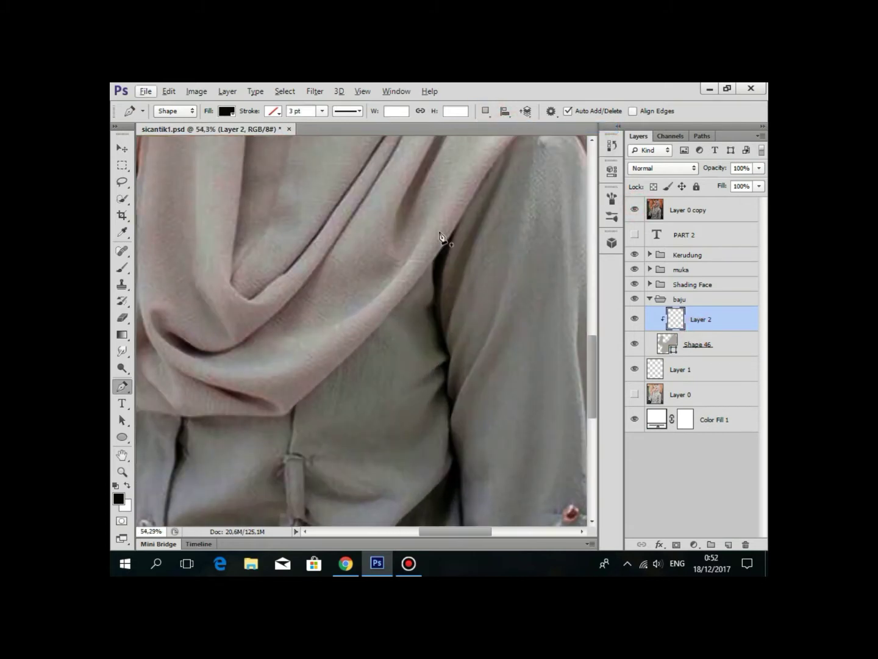
pyautogui.scroll(-2, 417, 255)
pyautogui.scroll(2, 306, 245)
pyautogui.moveTo(308, 244)
pyautogui.mouseDown()
pyautogui.moveTo(441, 257)
pyautogui.moveTo(419, 343)
pyautogui.mouseUp()
pyautogui.scroll(2, 441, 257)
pyautogui.scroll(-1, 456, 305)
pyautogui.scroll(1, 456, 304)
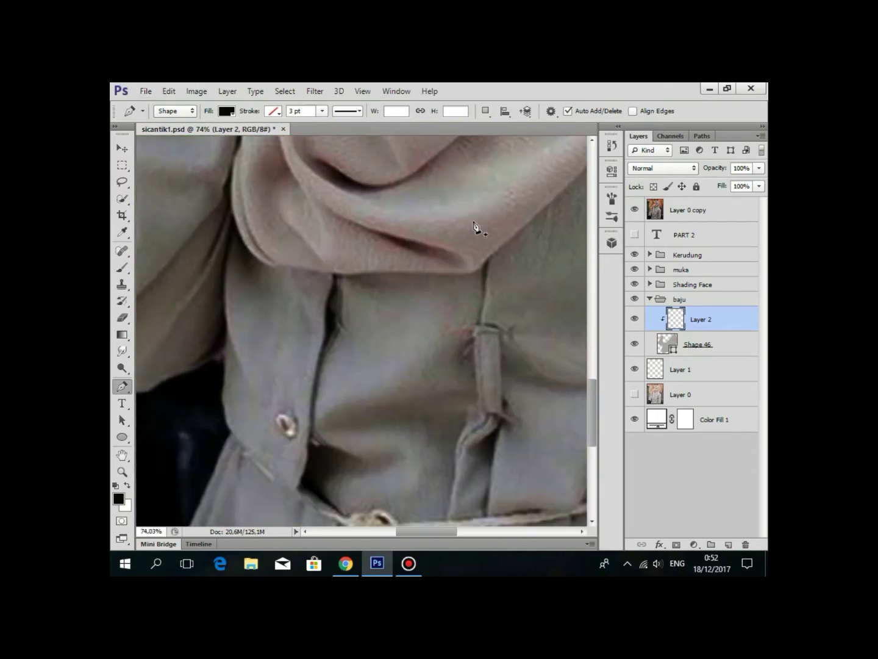
pyautogui.moveTo(424, 282); pyautogui.dragTo(430, 352)
pyautogui.scroll(1, 432, 353)
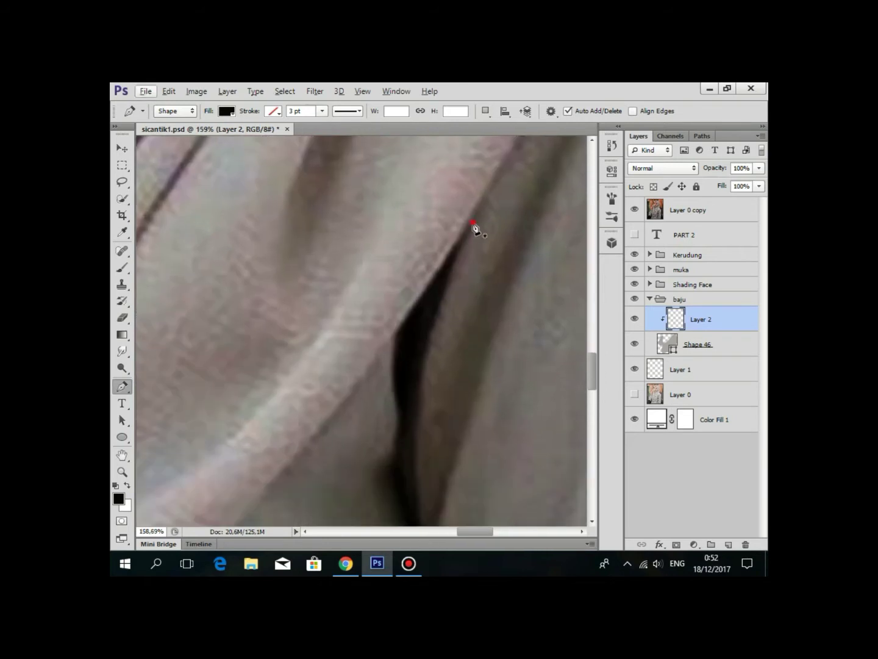
pyautogui.moveTo(419, 394)
pyautogui.mouseDown()
pyautogui.moveTo(424, 309)
pyautogui.moveTo(408, 275)
pyautogui.moveTo(391, 290)
pyautogui.mouseUp()
# Trace the lower part of a black crease along the shirt fold on Shape 47.
pyautogui.moveTo(413, 403); pyautogui.dragTo(402, 320)
pyautogui.click(402, 320)
pyautogui.moveTo(412, 418)
pyautogui.mouseDown()
pyautogui.moveTo(404, 277)
pyautogui.moveTo(325, 424)
pyautogui.mouseUp()
pyautogui.scroll(-3, 403, 382)
pyautogui.click(387, 421)
pyautogui.scroll(2, 368, 334)
pyautogui.click(325, 420)
pyautogui.moveTo(355, 350); pyautogui.dragTo(360, 320)
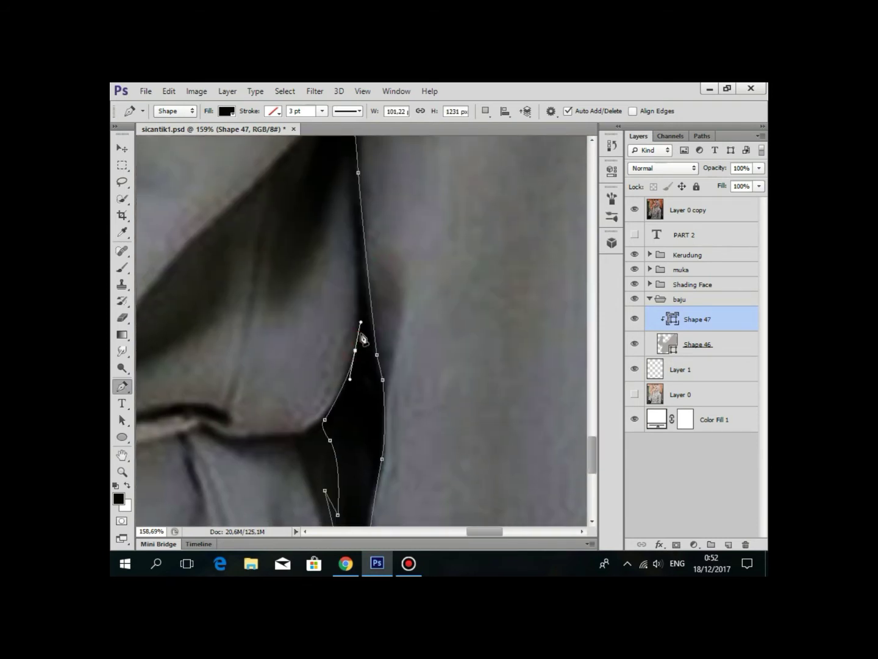
# Continue the crease outline up-left along the fold and close the shape.
pyautogui.moveTo(357, 235)
pyautogui.mouseDown()
pyautogui.moveTo(329, 427)
pyautogui.moveTo(361, 400)
pyautogui.mouseUp()
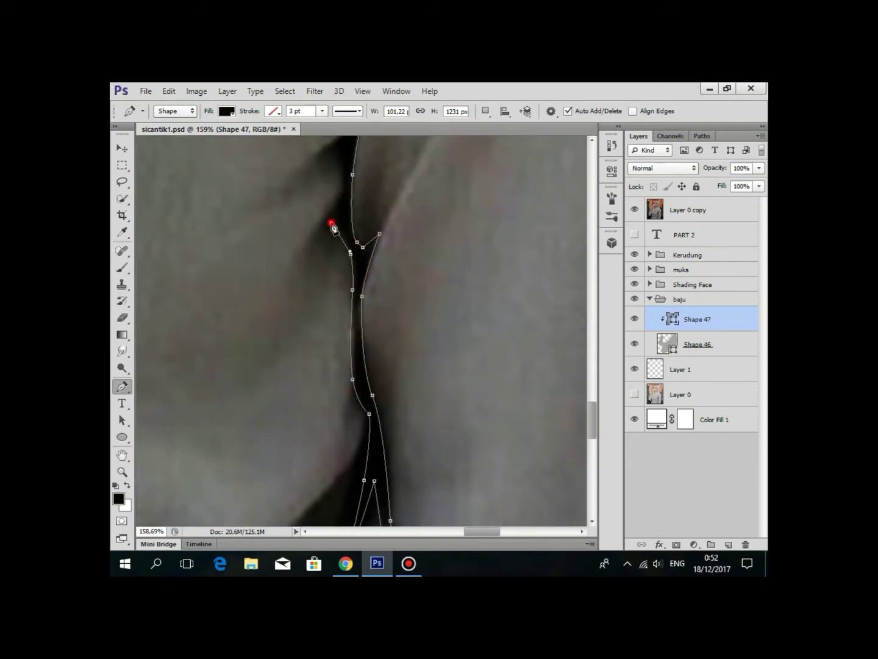
pyautogui.moveTo(331, 225); pyautogui.dragTo(339, 201)
pyautogui.moveTo(344, 190); pyautogui.dragTo(342, 367)
pyautogui.moveTo(305, 181); pyautogui.dragTo(368, 362)
pyautogui.moveTo(368, 362); pyautogui.dragTo(360, 336)
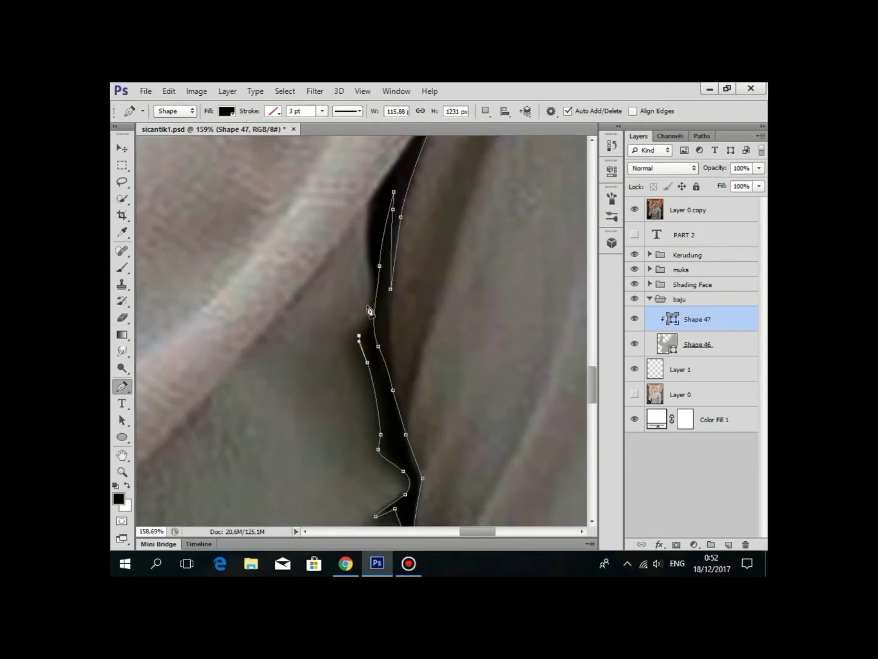
pyautogui.moveTo(370, 205); pyautogui.dragTo(318, 404)
pyautogui.moveTo(396, 289); pyautogui.dragTo(380, 317)
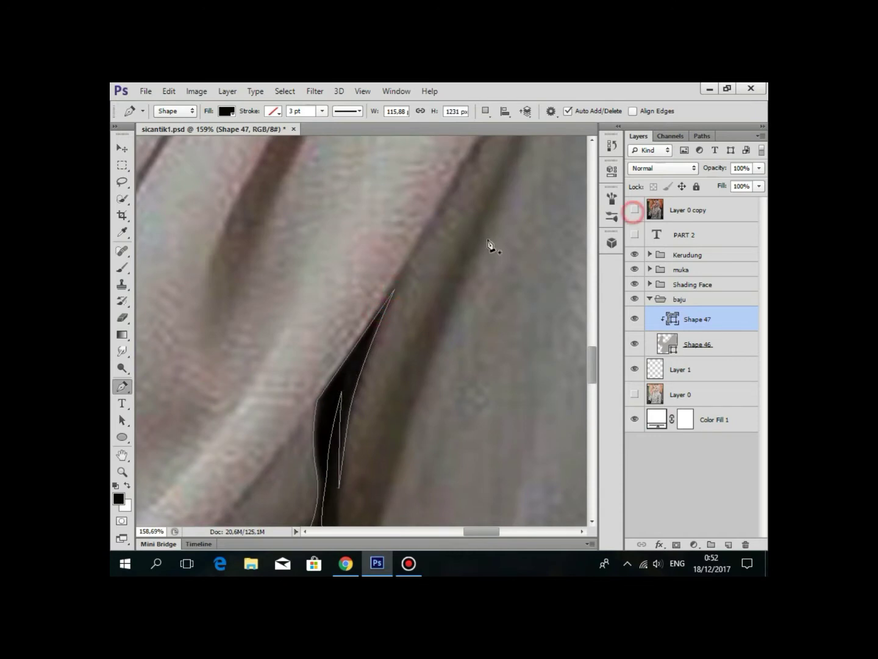
# Delete the stray anchor point and discard the unwanted Shape 48 layer.
pyautogui.click(634, 211)
pyautogui.click(397, 219)
pyautogui.rightClick(406, 218)
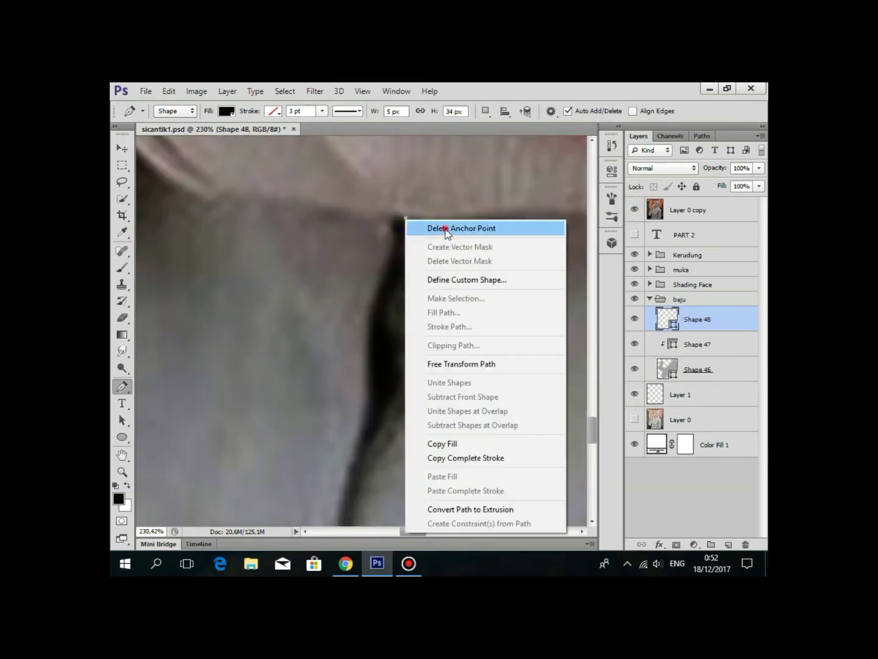
pyautogui.click(446, 228)
pyautogui.click(745, 545)
# Check the path combination options and toggle the Layer 0 copy photo's visibility.
pyautogui.click(412, 265)
pyautogui.click(486, 111)
pyautogui.click(636, 211)
pyautogui.rightClick(634, 210)
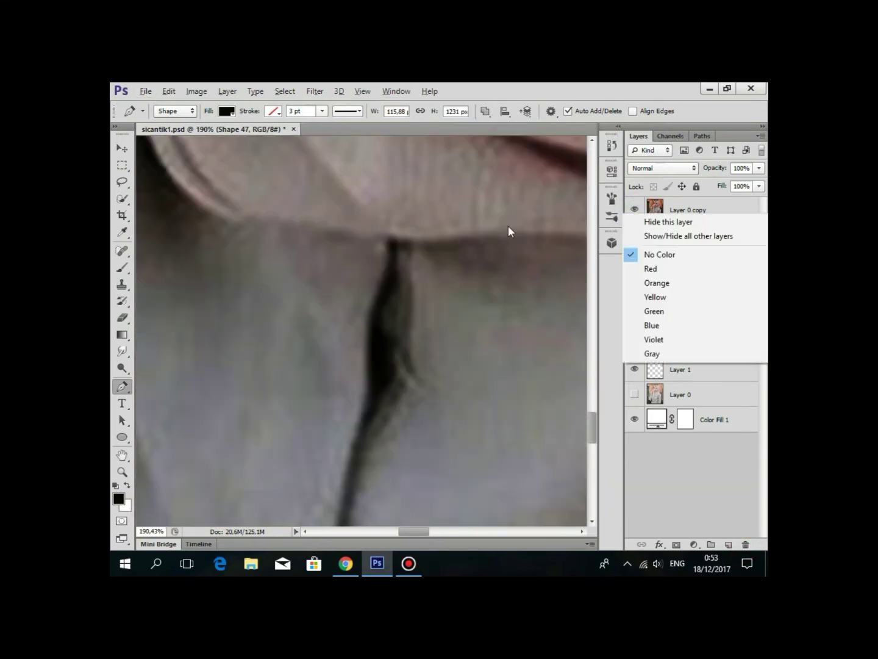
pyautogui.click(674, 319)
# Resume tracing on Shape 47, extending a crease down to the lower fold's bottom.
pyautogui.scroll(3, 396, 274)
pyautogui.click(396, 275)
pyautogui.click(421, 333)
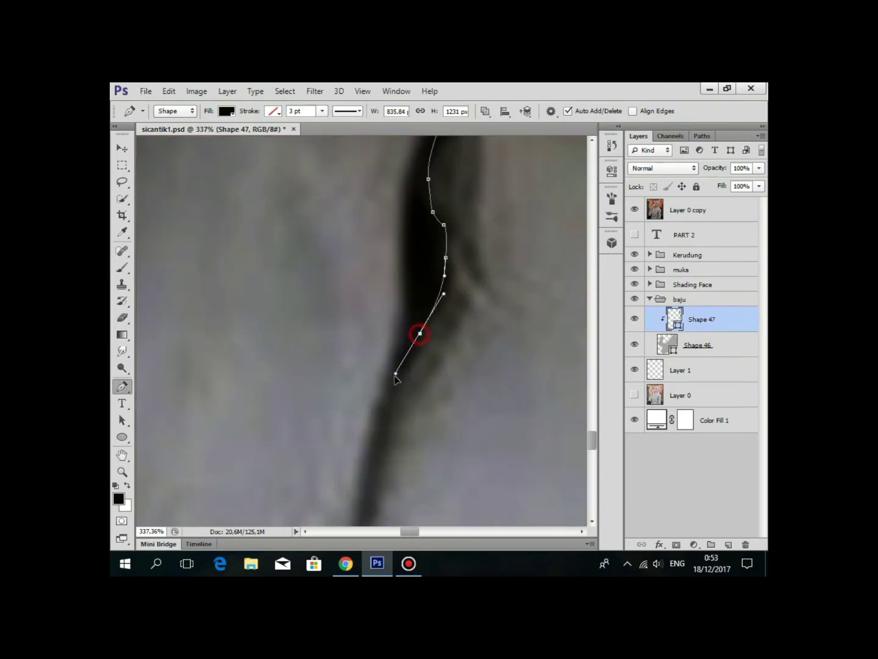
pyautogui.scroll(-3, 397, 366)
pyautogui.scroll(-3, 421, 355)
pyautogui.scroll(-3, 403, 397)
pyautogui.click(411, 359)
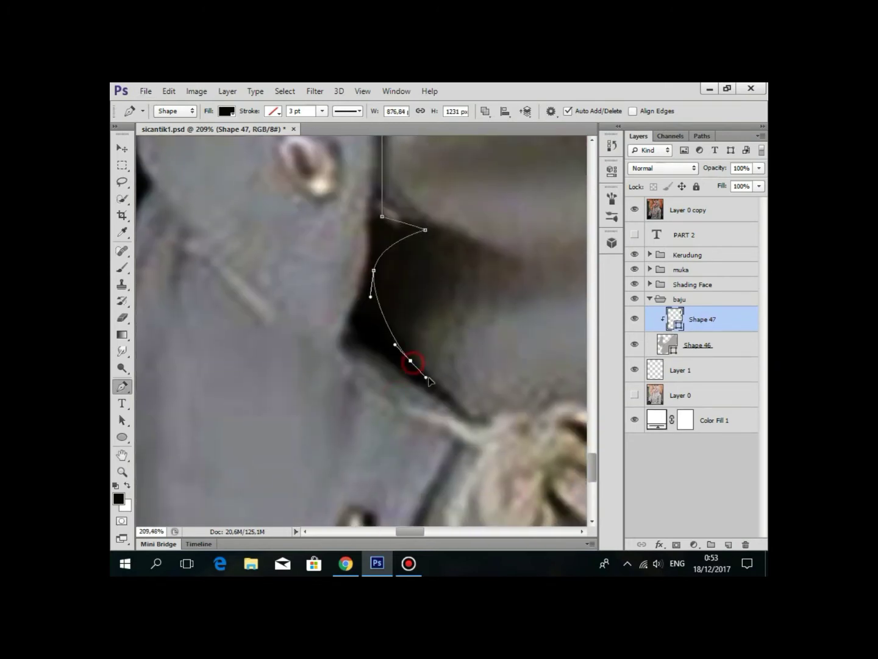
pyautogui.scroll(5, 376, 202)
pyautogui.scroll(3, 397, 344)
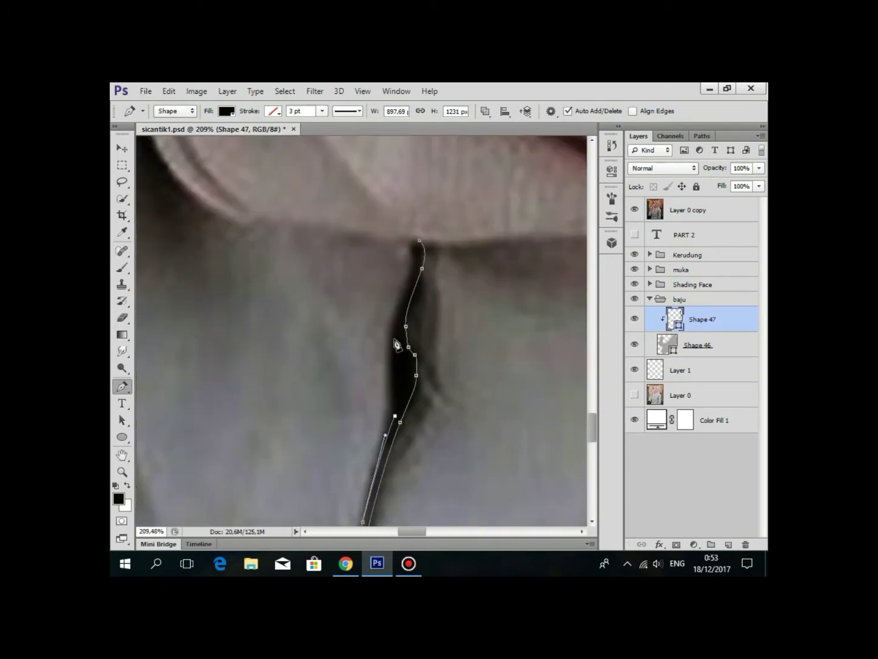
pyautogui.scroll(-5, 421, 248)
pyautogui.scroll(4, 403, 320)
pyautogui.click(338, 360)
pyautogui.click(278, 424)
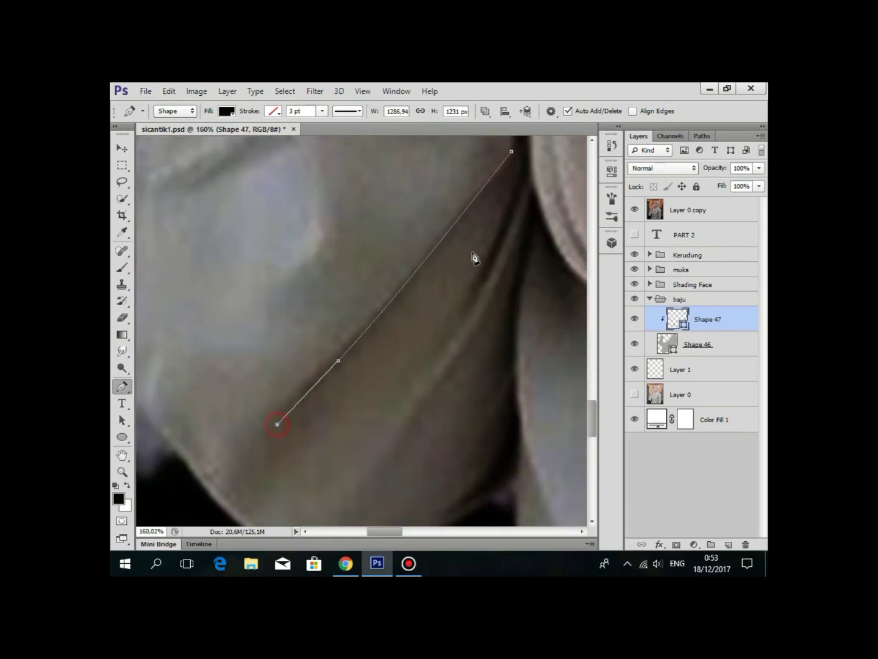
# Extend the crease below the shirt hem and finish it there.
pyautogui.scroll(-3, 519, 189)
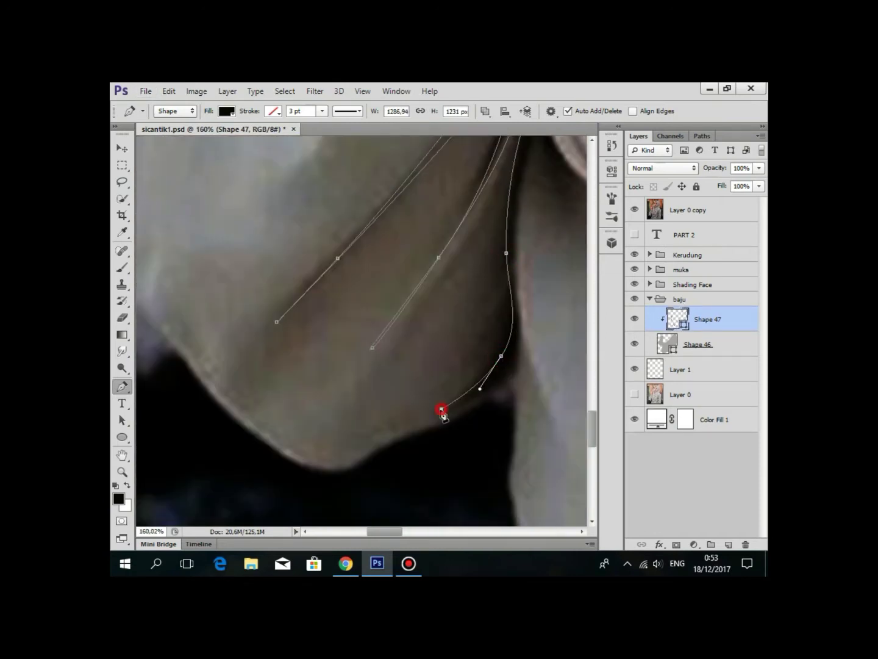
pyautogui.scroll(3, 520, 224)
pyautogui.scroll(3, 446, 301)
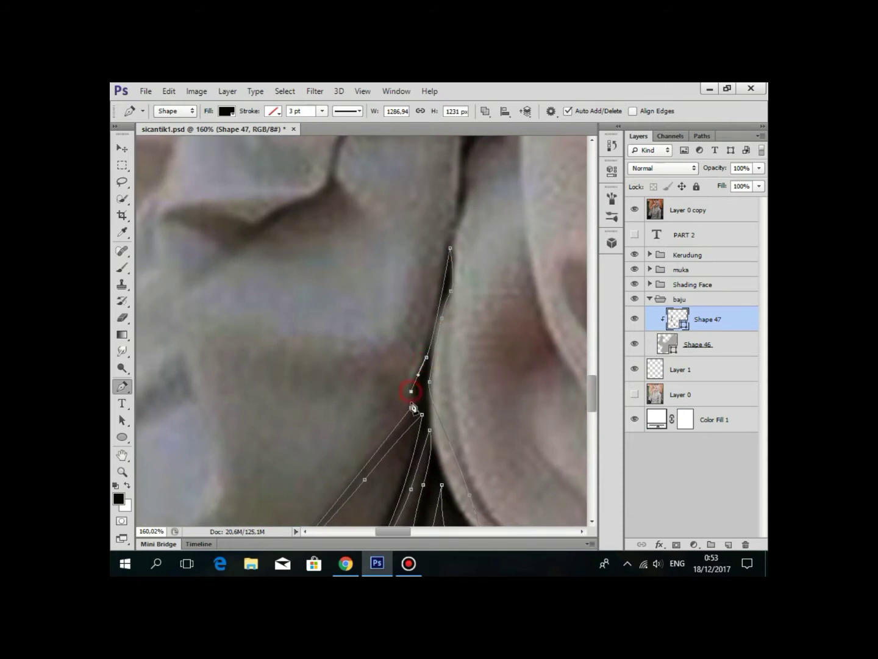
pyautogui.scroll(-1, 414, 408)
pyautogui.hscroll(-3, 390, 329)
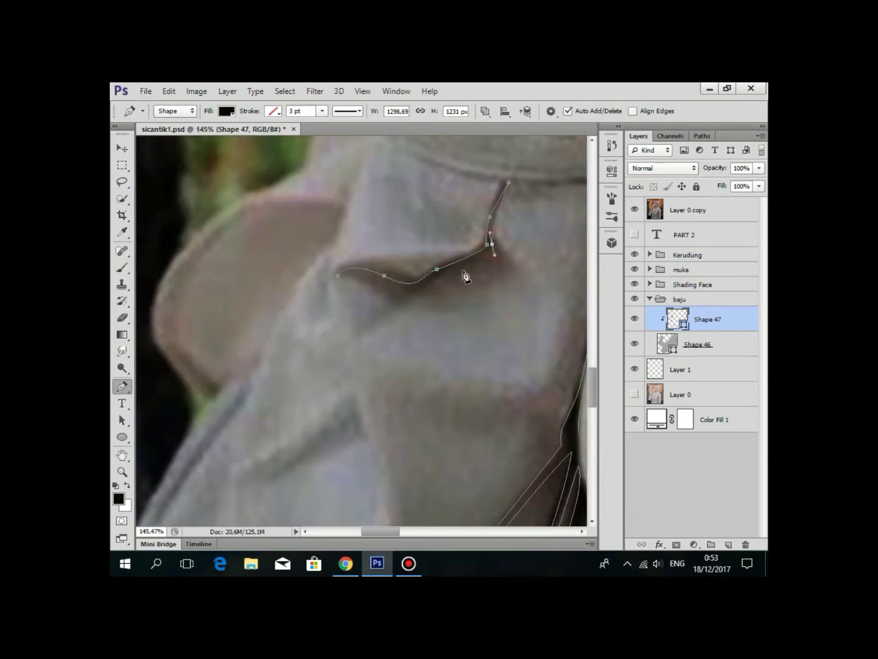
pyautogui.scroll(-3, 340, 282)
pyautogui.scroll(2, 310, 308)
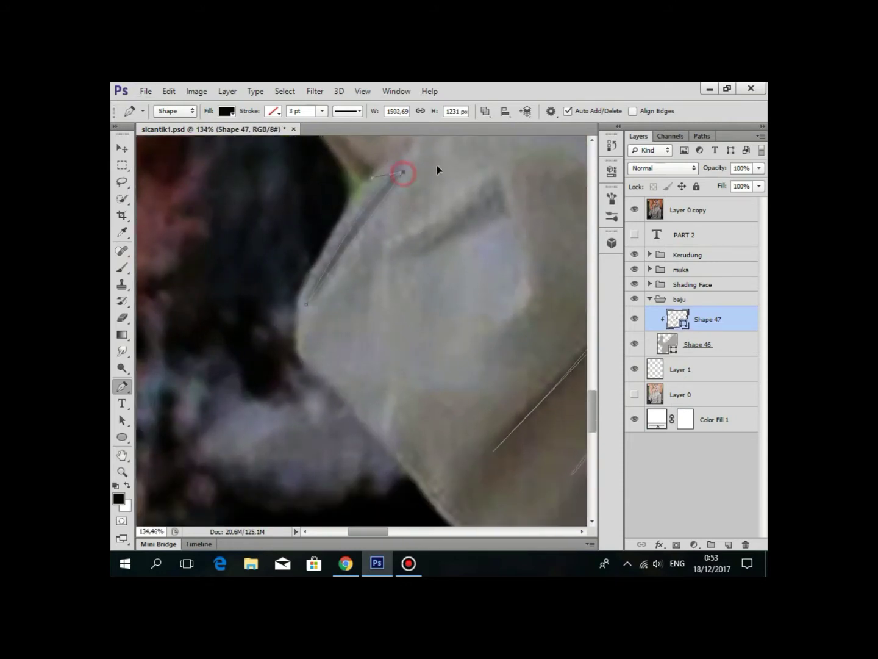
pyautogui.scroll(-3, 436, 170)
pyautogui.scroll(3, 316, 355)
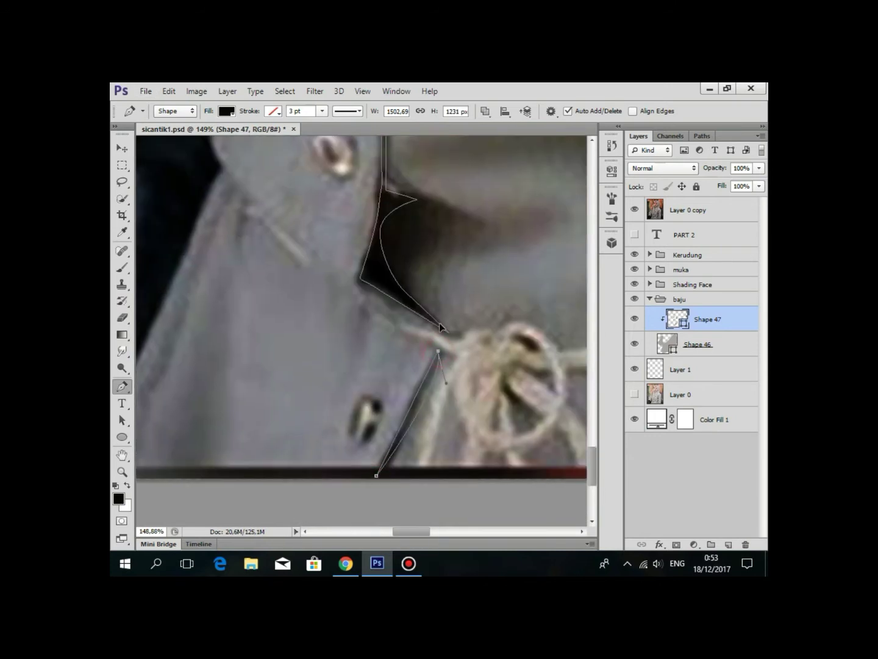
pyautogui.scroll(-3, 440, 327)
pyautogui.scroll(3, 427, 305)
pyautogui.moveTo(405, 393); pyautogui.dragTo(399, 430)
pyautogui.scroll(-2, 402, 391)
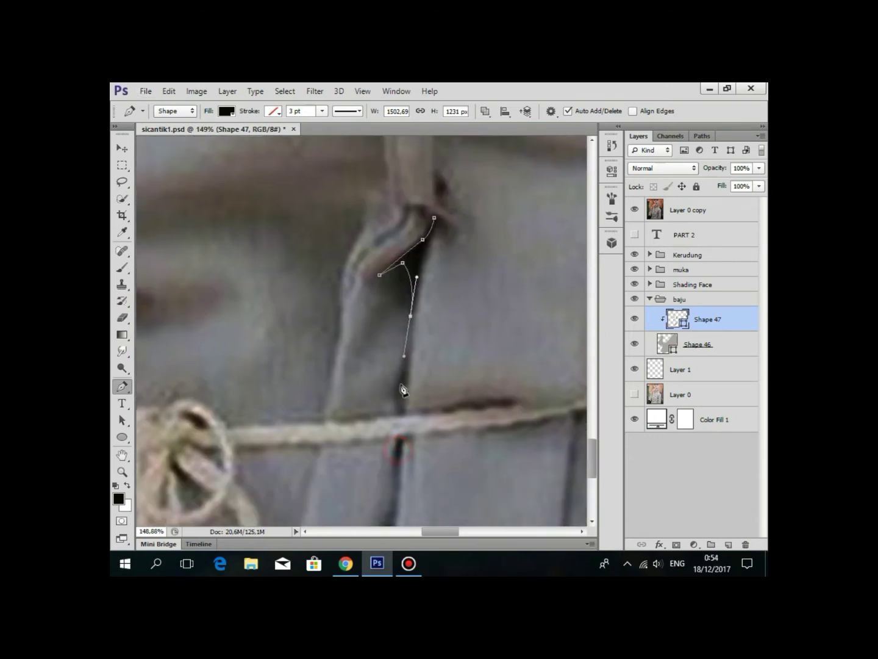
pyautogui.scroll(-3, 403, 305)
pyautogui.click(368, 325)
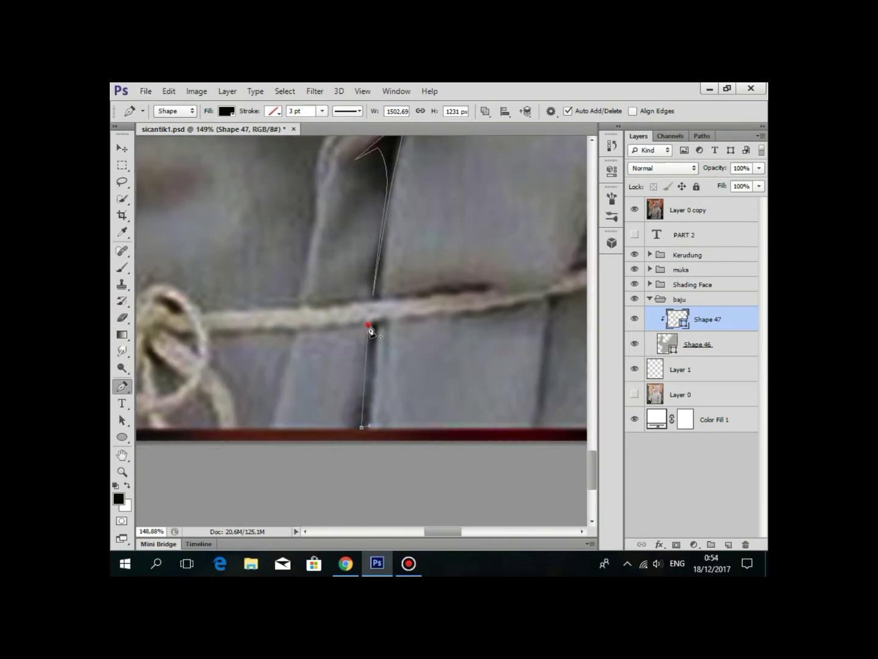
pyautogui.scroll(-3, 371, 331)
pyautogui.scroll(2, 430, 235)
pyautogui.scroll(1, 420, 315)
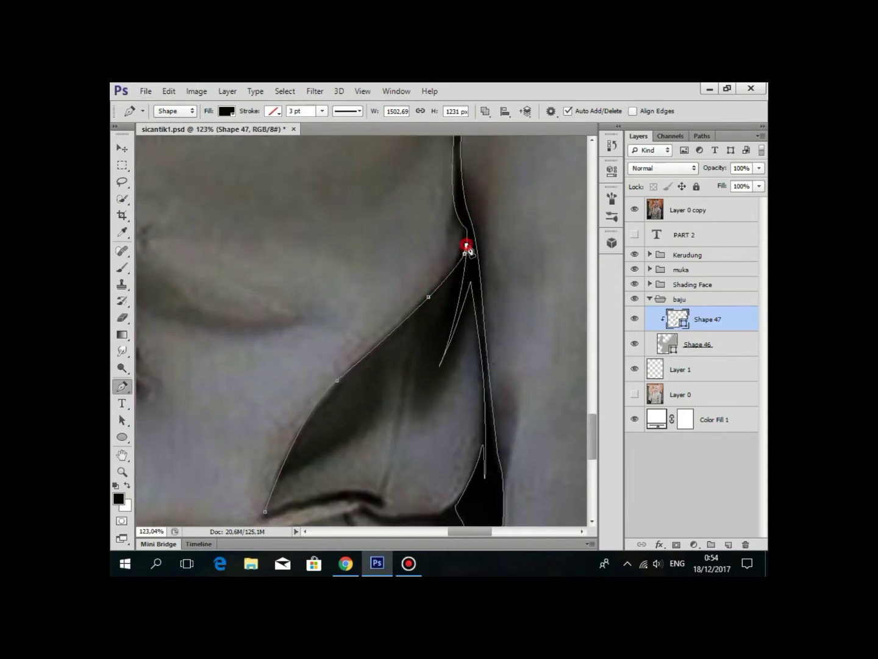
pyautogui.scroll(-3, 385, 354)
pyautogui.hscroll(-2, 366, 355)
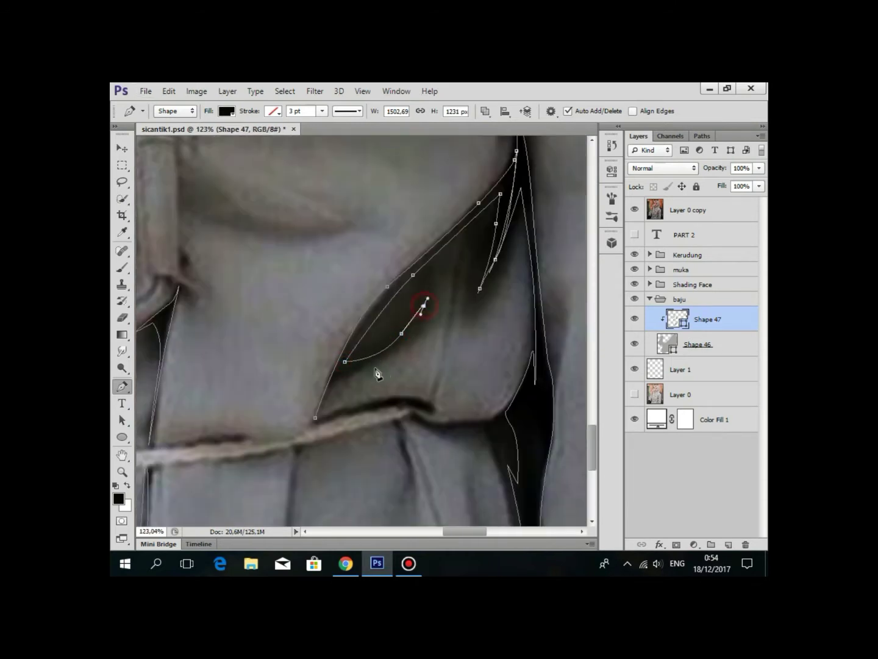
pyautogui.scroll(-3, 308, 446)
pyautogui.click(389, 288)
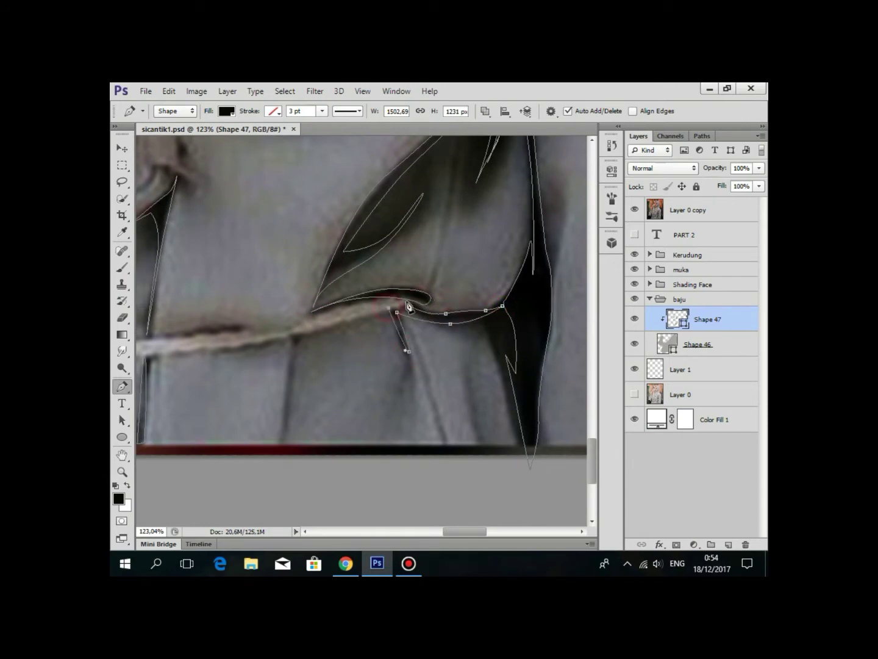
pyautogui.scroll(-3, 410, 307)
pyautogui.hscroll(-3, 460, 268)
pyautogui.scroll(-3, 379, 308)
# Add an anchor on the lower shirt crease near the collar and seam tab.
pyautogui.scroll(3, 525, 393)
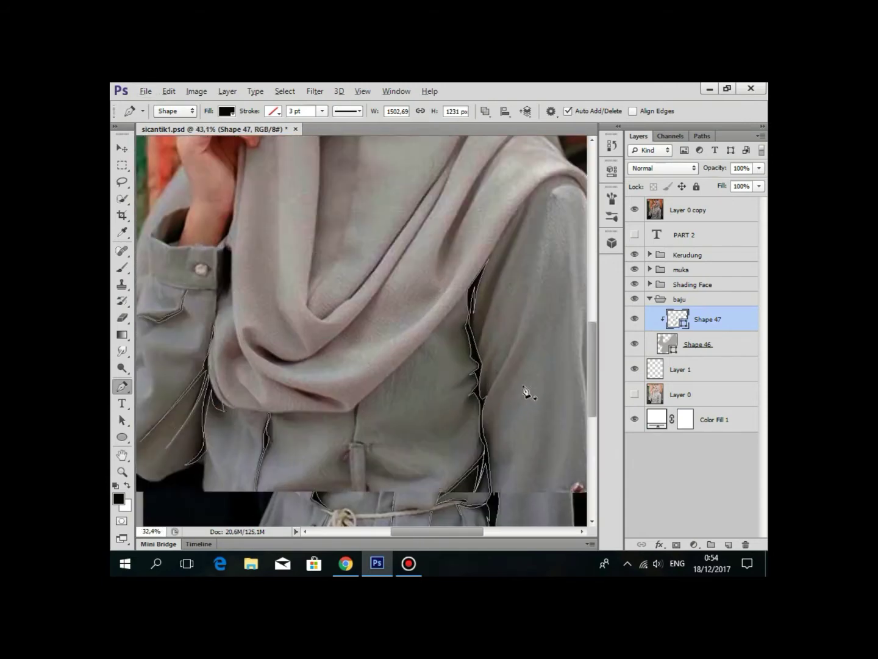
pyautogui.scroll(-2, 535, 265)
pyautogui.scroll(3, 368, 363)
pyautogui.scroll(-5, 367, 362)
pyautogui.hscroll(-3, 364, 271)
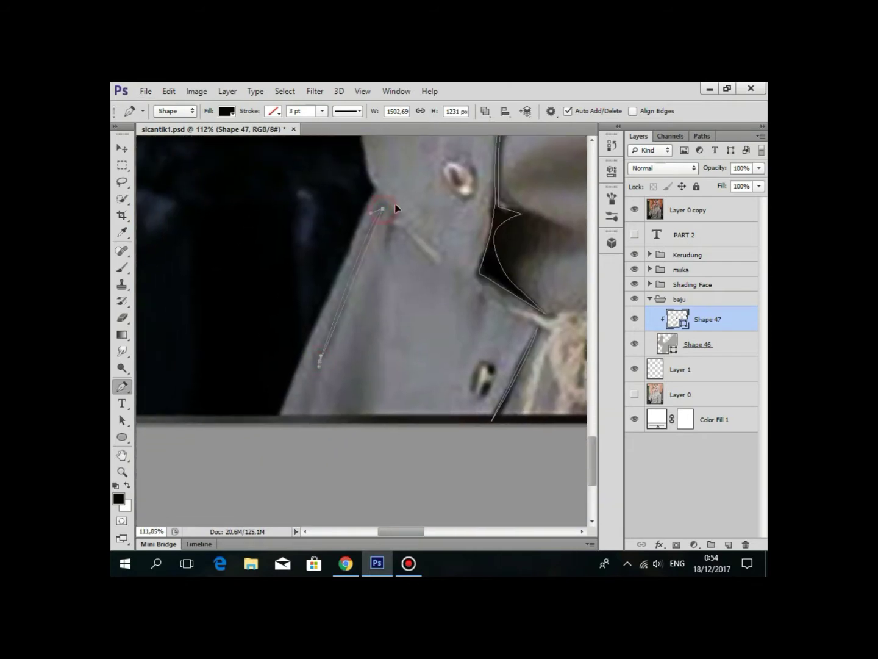
pyautogui.scroll(-3, 397, 209)
pyautogui.scroll(2, 451, 365)
pyautogui.scroll(2, 469, 383)
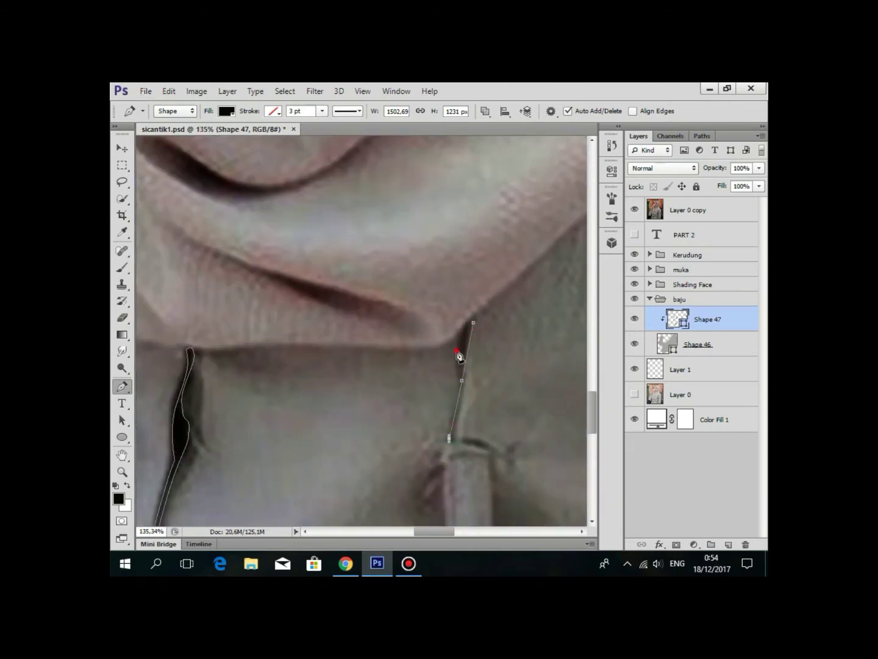
pyautogui.scroll(-2, 459, 357)
pyautogui.scroll(2, 476, 357)
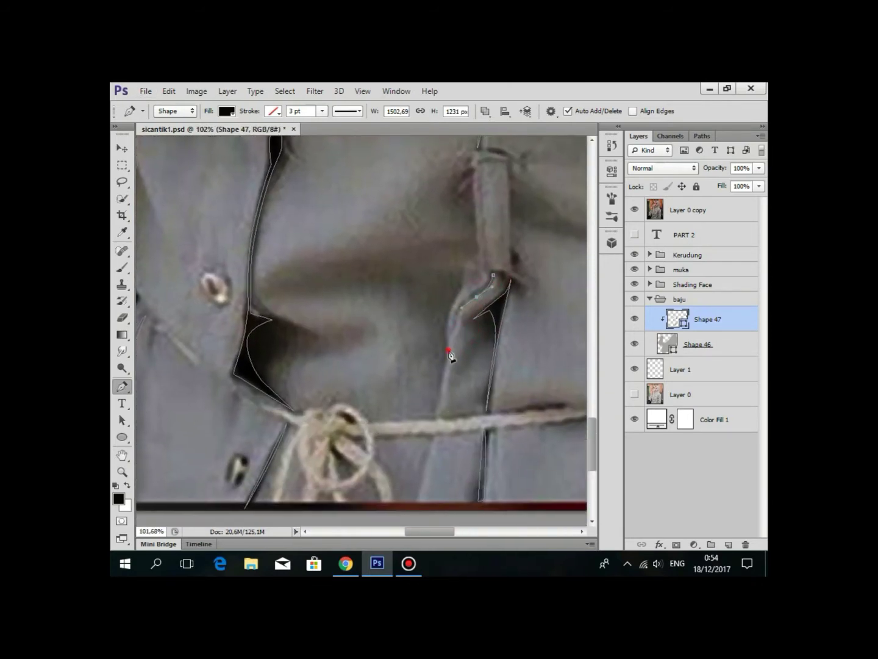
pyautogui.moveTo(470, 295); pyautogui.dragTo(417, 413)
pyautogui.scroll(-2, 501, 398)
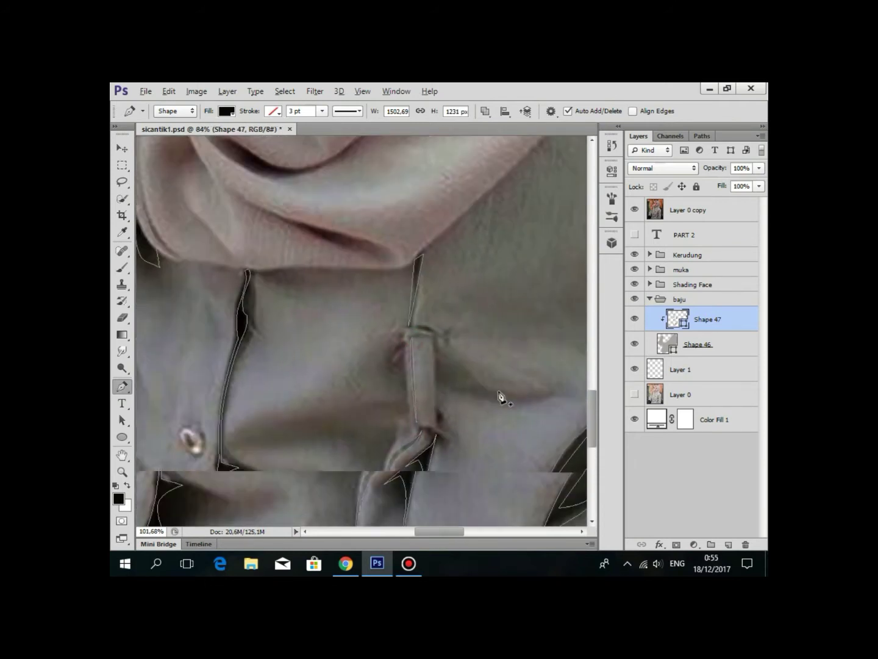
pyautogui.scroll(-1, 414, 318)
pyautogui.scroll(3, 502, 458)
pyautogui.click(501, 452)
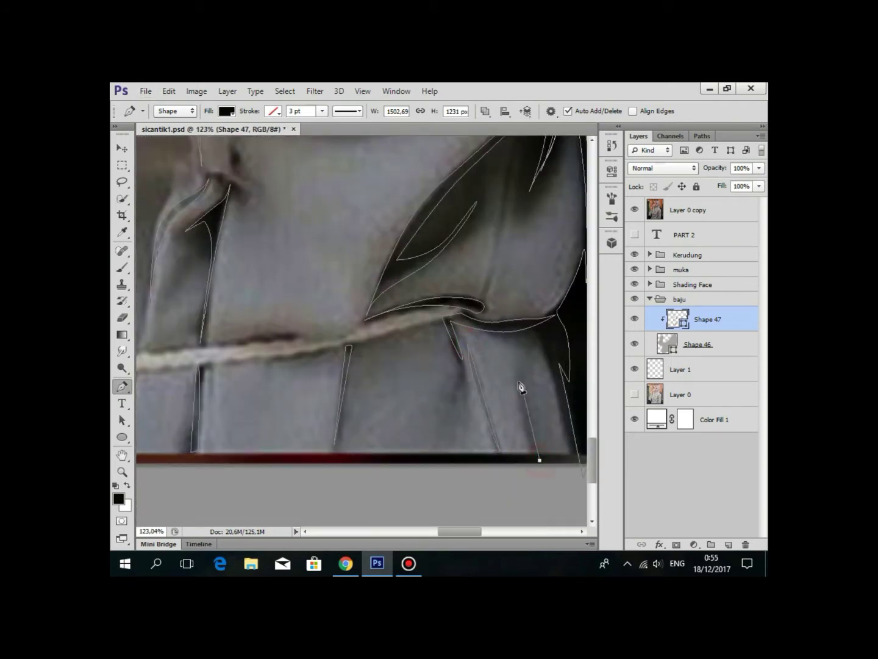
pyautogui.moveTo(487, 364); pyautogui.dragTo(457, 462)
pyautogui.rightClick(473, 376)
pyautogui.press('Escape')
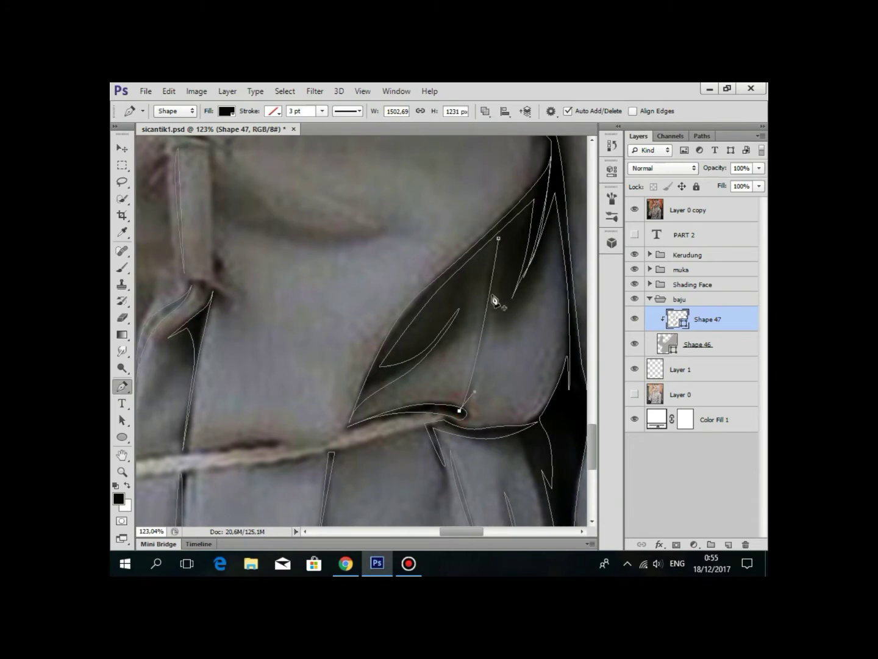
pyautogui.scroll(-1, 504, 237)
pyautogui.scroll(-3, 487, 284)
pyautogui.scroll(3, 470, 203)
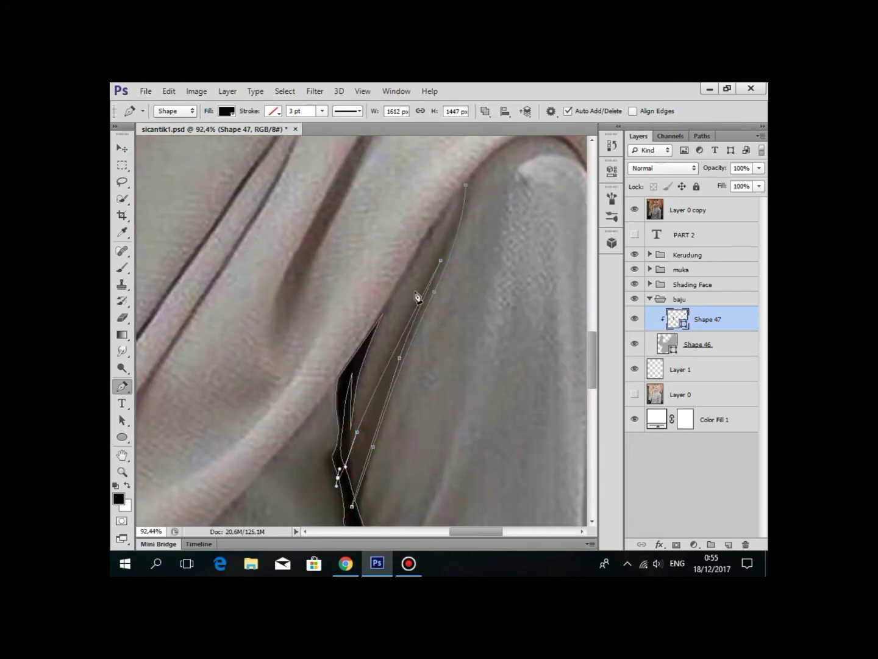
# Curve a black crease outline around the shoulder fold.
pyautogui.moveTo(458, 193); pyautogui.dragTo(337, 280)
pyautogui.moveTo(405, 315); pyautogui.dragTo(415, 330)
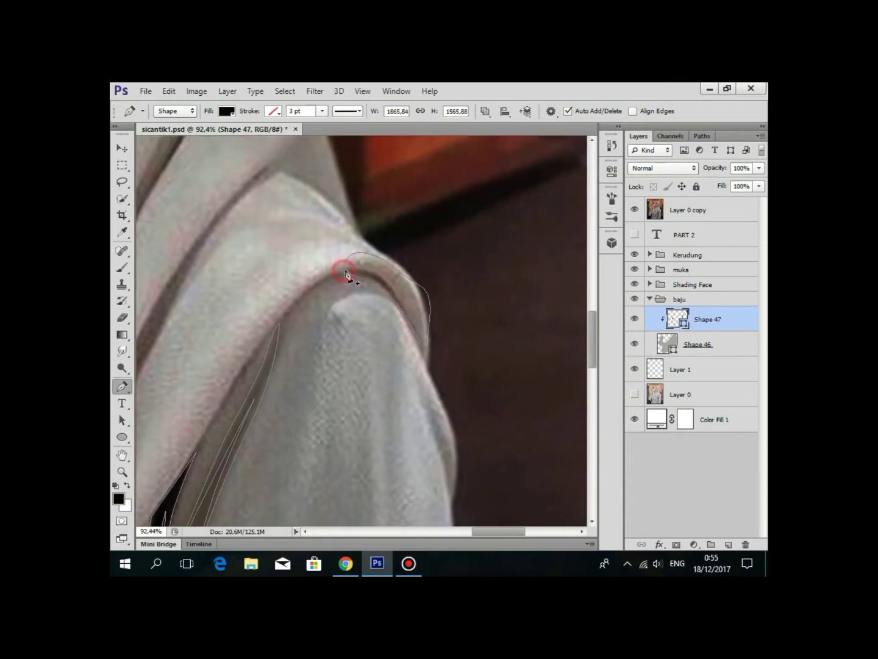
pyautogui.scroll(-3, 346, 275)
pyautogui.scroll(3, 408, 273)
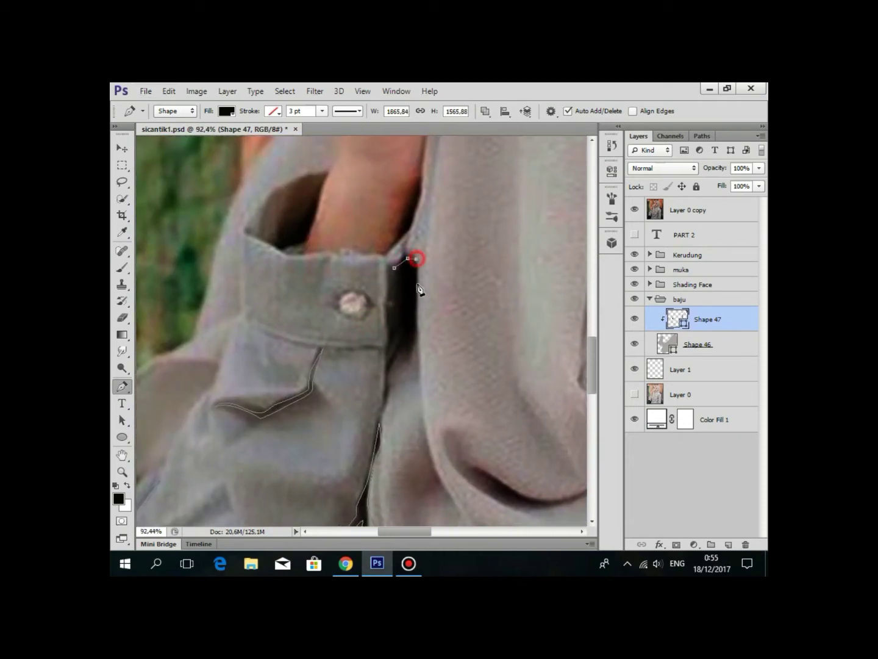
pyautogui.scroll(-3, 402, 298)
pyautogui.scroll(3, 363, 283)
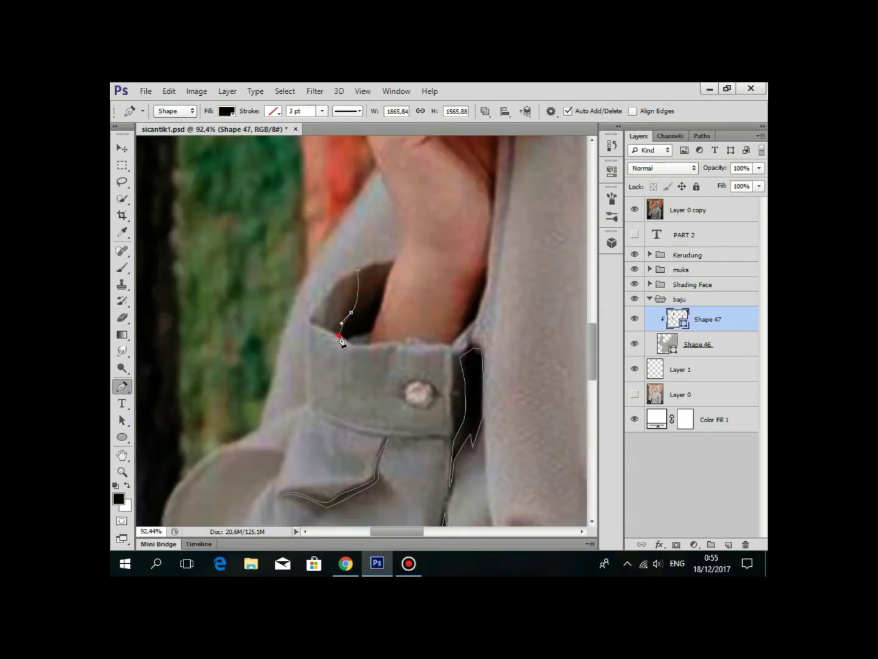
pyautogui.scroll(2, 392, 377)
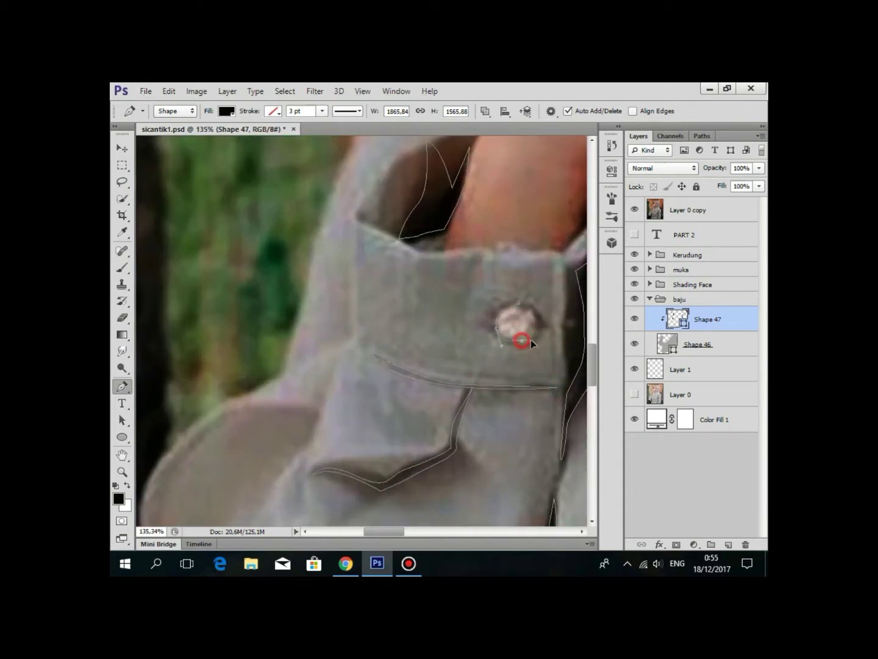
pyautogui.scroll(-3, 519, 306)
pyautogui.scroll(2, 489, 392)
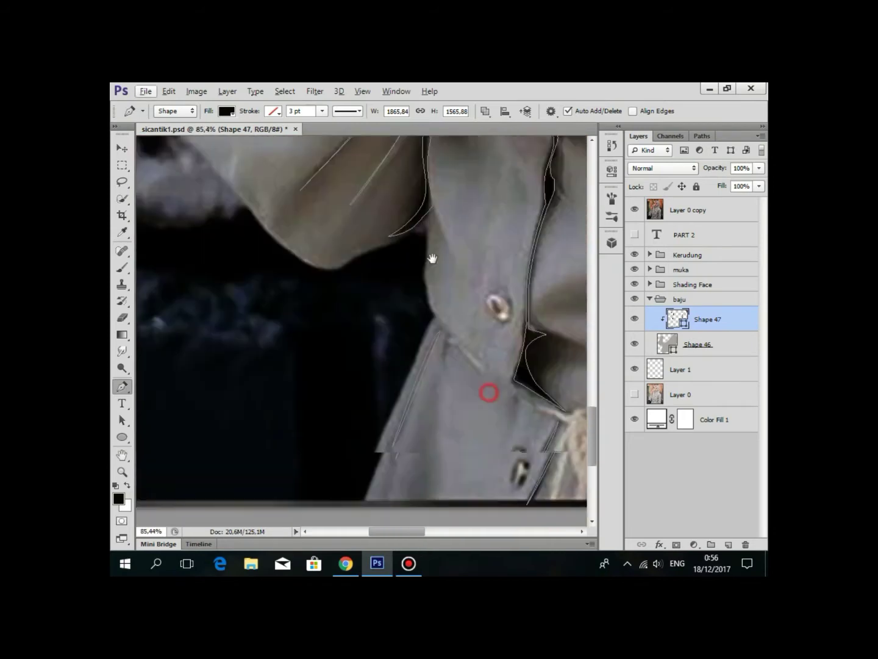
pyautogui.scroll(2, 412, 250)
pyautogui.scroll(-3, 412, 251)
# Place crease points at the sleeve edge and near the shirt button.
pyautogui.moveTo(330, 421); pyautogui.dragTo(461, 353)
pyautogui.scroll(2, 450, 282)
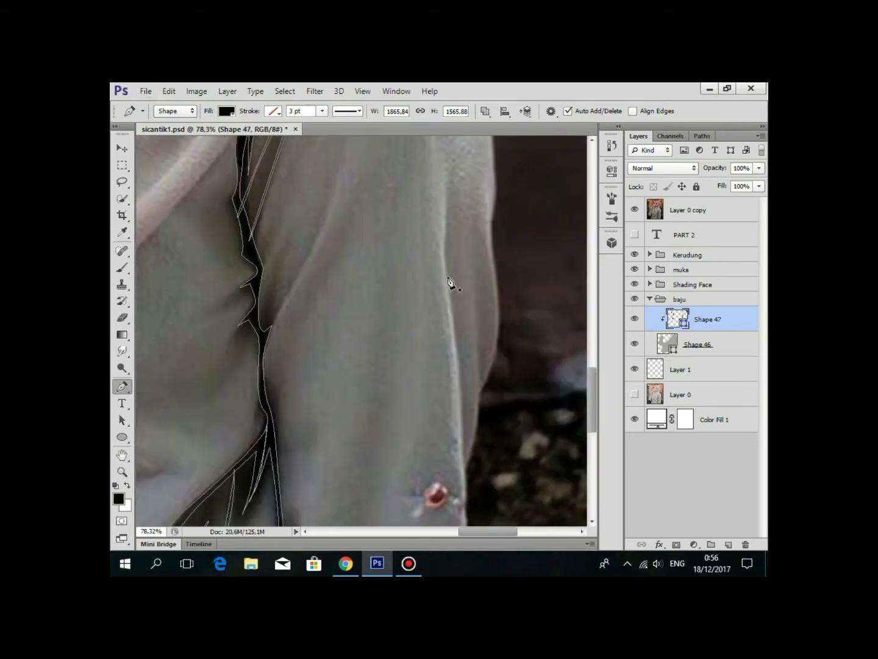
pyautogui.scroll(3, 482, 272)
pyautogui.click(475, 254)
pyautogui.scroll(-3, 506, 228)
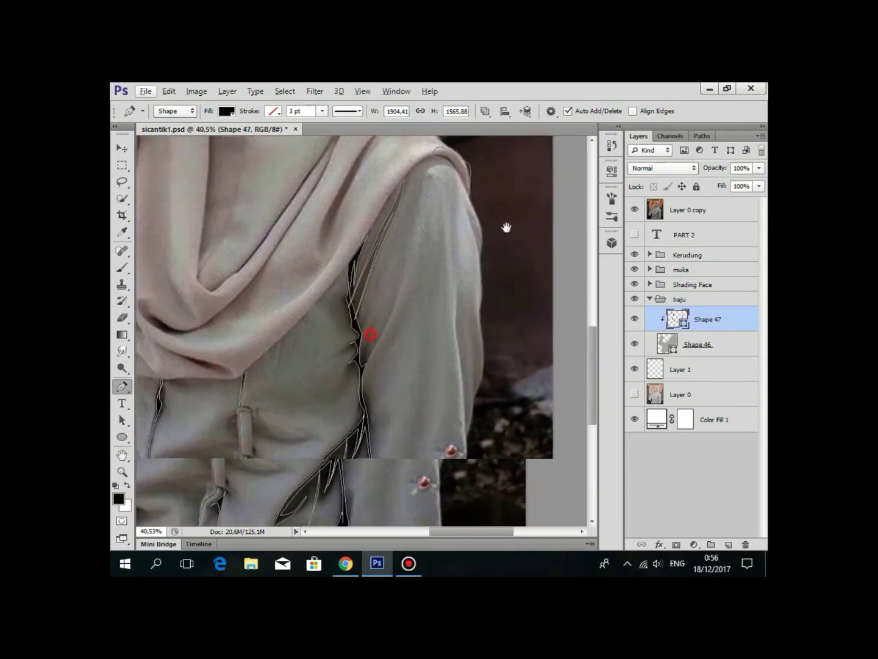
pyautogui.scroll(2, 470, 348)
pyautogui.scroll(2, 412, 366)
pyautogui.click(327, 398)
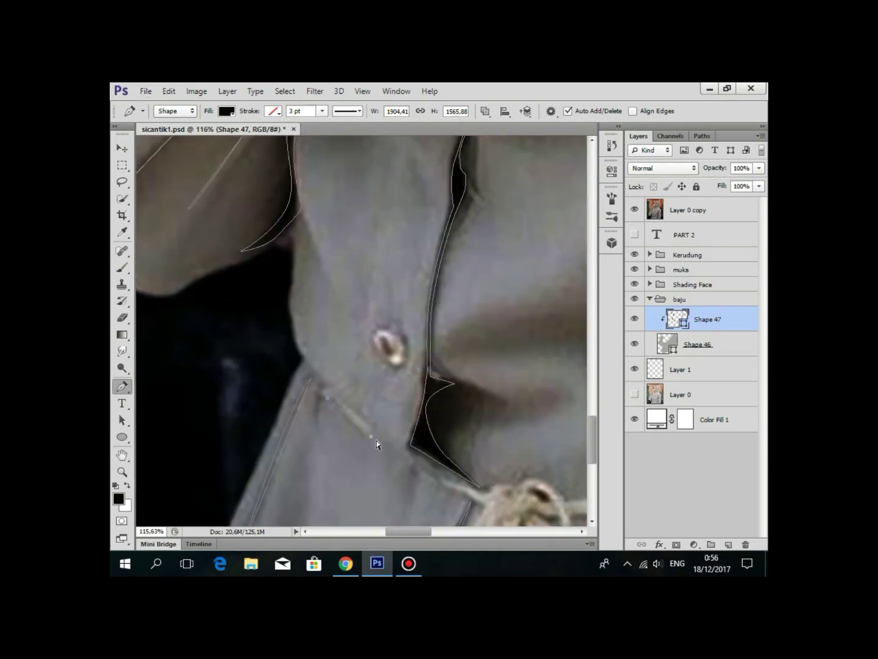
pyautogui.scroll(-3, 324, 368)
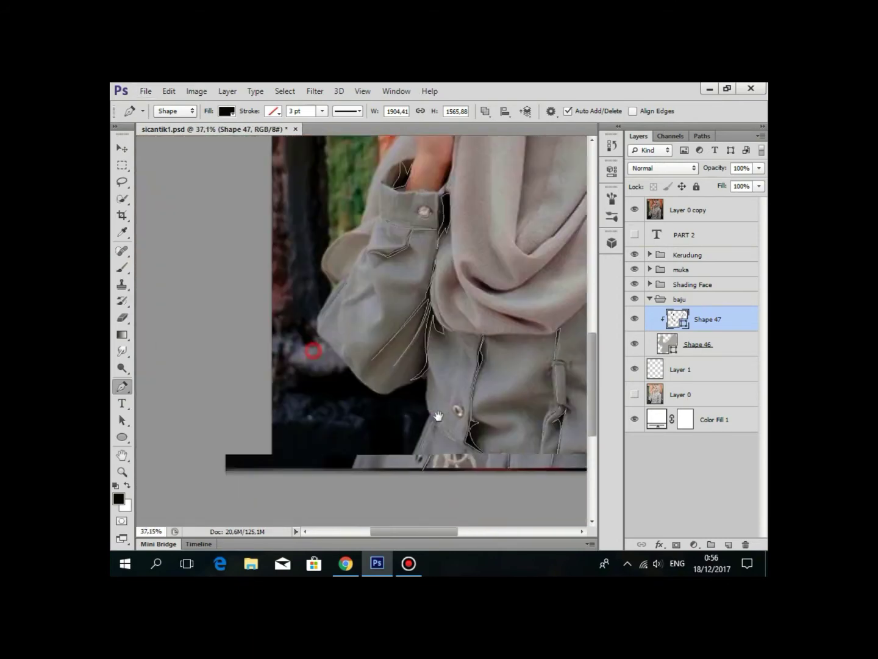
pyautogui.scroll(2, 431, 291)
# Hide the Layer 0 copy reference photo and reselect the Shape 47 crease layer.
pyautogui.click(634, 209)
pyautogui.scroll(-3, 421, 341)
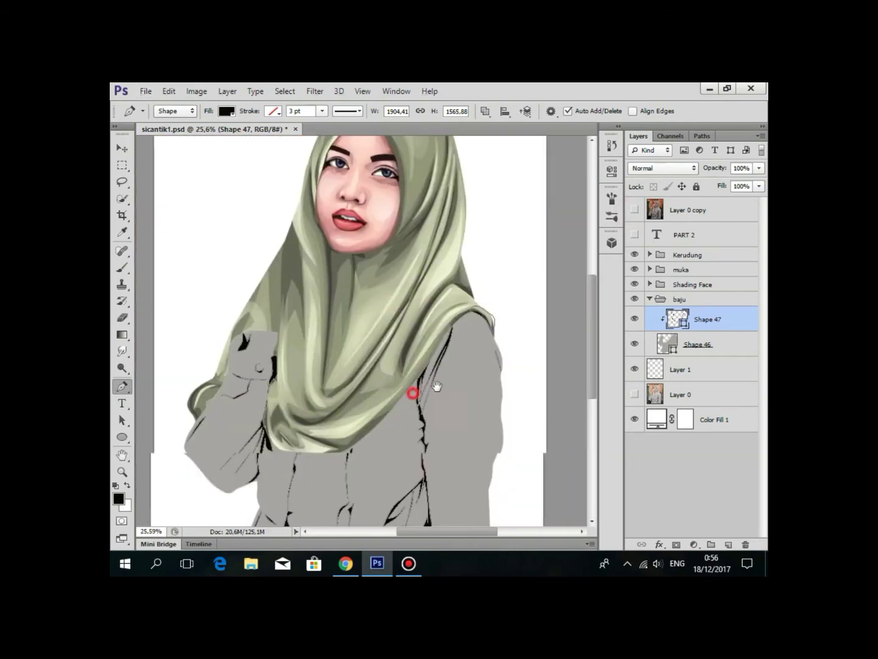
pyautogui.click(689, 210)
pyautogui.scroll(-2, 464, 398)
pyautogui.scroll(3, 451, 390)
pyautogui.scroll(-2, 473, 377)
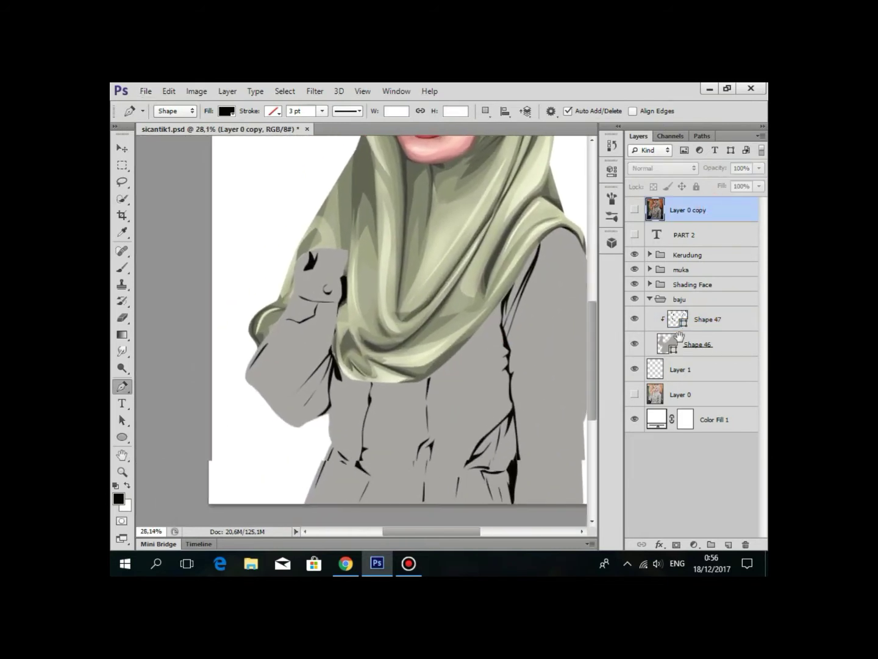
pyautogui.click(717, 325)
pyautogui.scroll(3, 491, 354)
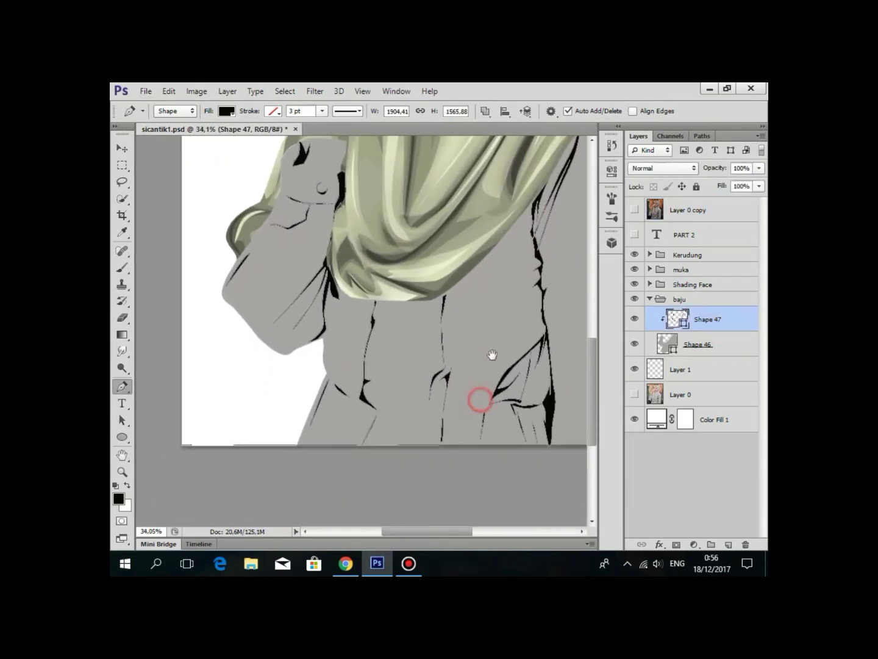
# Change Shape 47's fill colour from black to dark grey 3a3737.
pyautogui.click(702, 297)
pyautogui.click(725, 317)
pyautogui.scroll(-2, 435, 333)
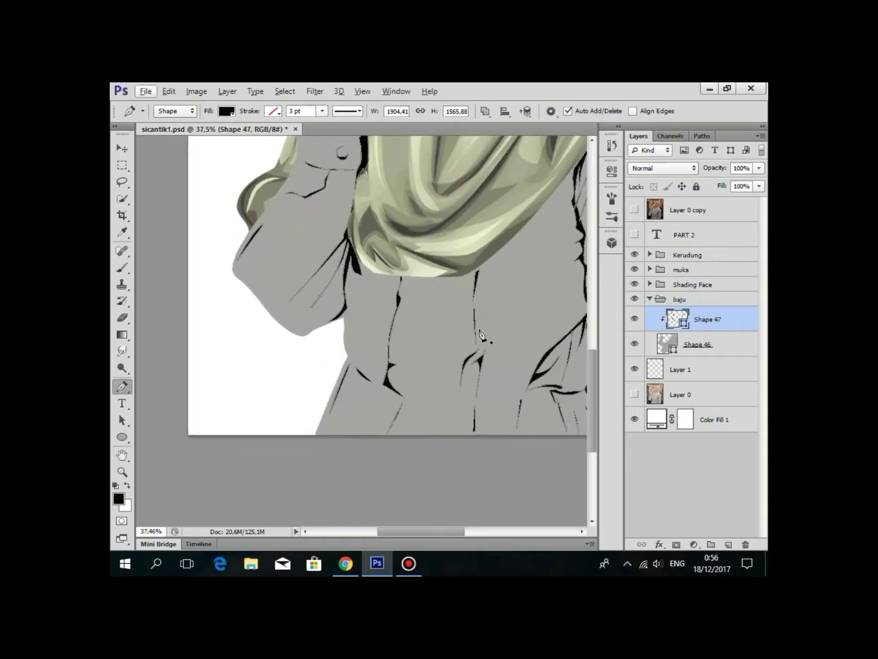
pyautogui.scroll(1, 475, 332)
pyautogui.doubleClick(682, 323)
pyautogui.click(457, 379)
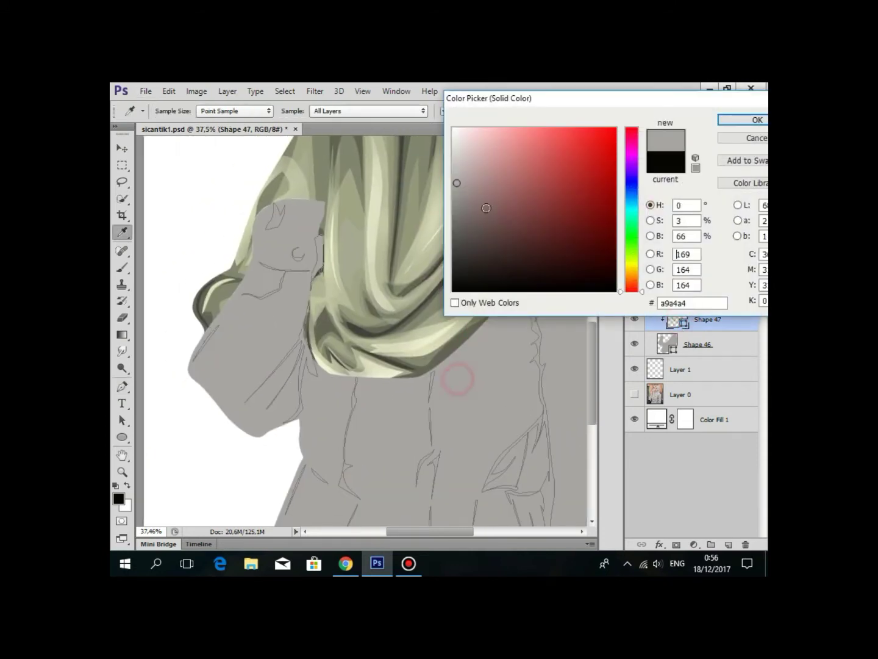
pyautogui.moveTo(460, 262); pyautogui.dragTo(461, 251)
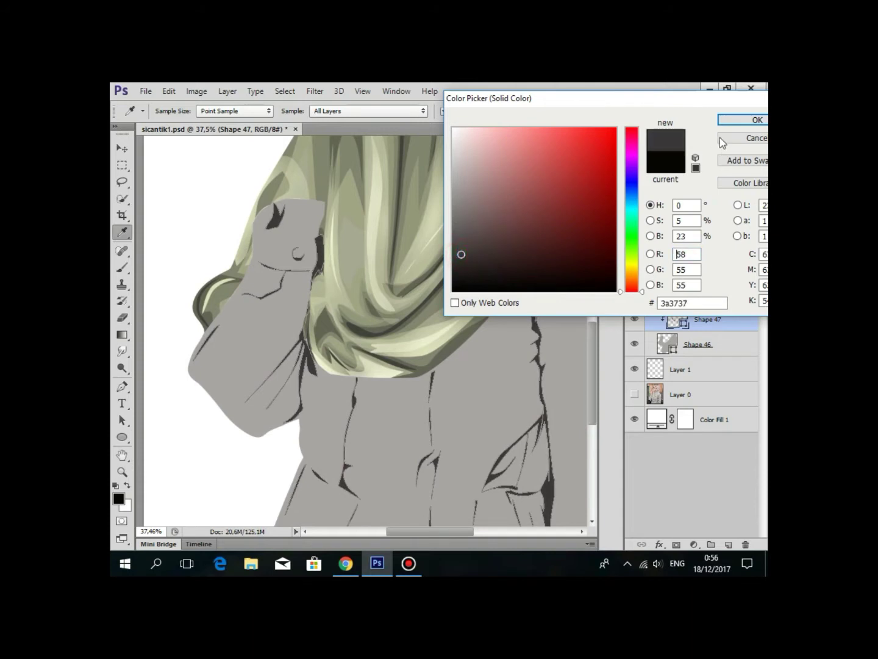
pyautogui.click(757, 120)
# Fit the image in view and toggle the reference photo to compare the new grey.
pyautogui.hotkey('ctrl', '0')
pyautogui.click(695, 213)
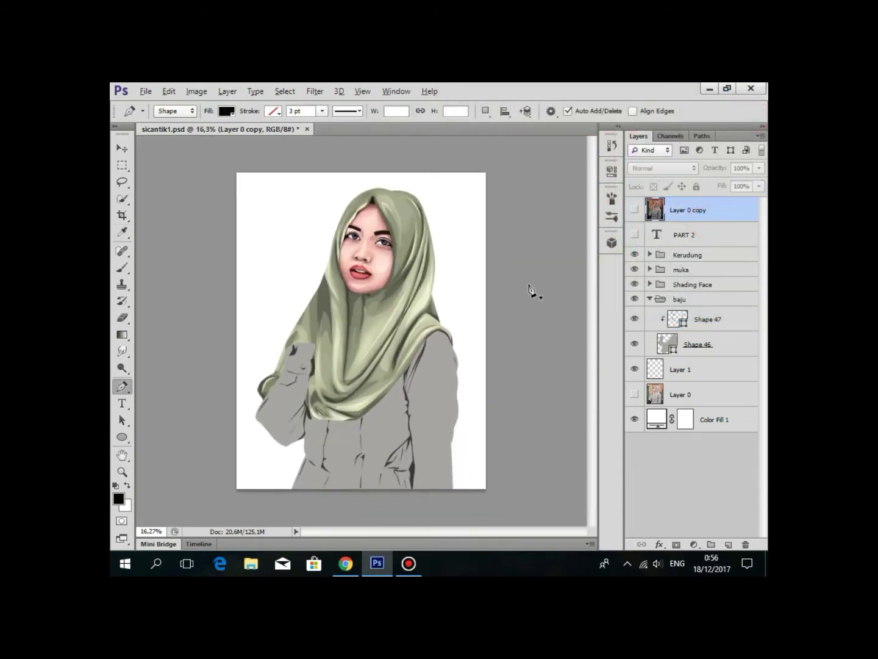
pyautogui.scroll(1, 532, 292)
pyautogui.click(633, 210)
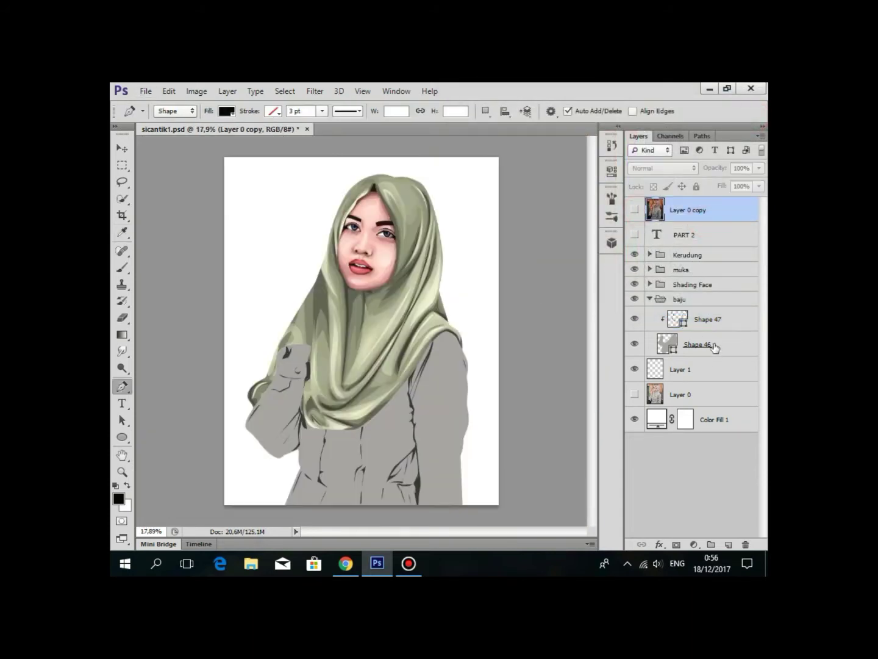
pyautogui.click(710, 320)
# Make a selection from the crease path, then add a new layer above Shape 46.
pyautogui.scroll(3, 447, 320)
pyautogui.scroll(-2, 453, 284)
pyautogui.rightClick(448, 282)
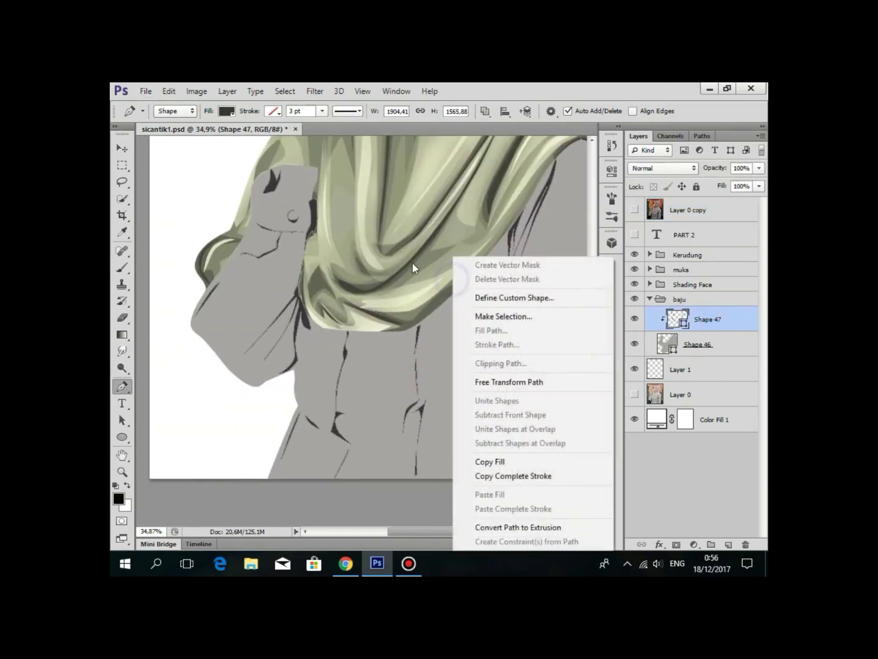
pyautogui.click(413, 263)
pyautogui.scroll(2, 412, 305)
pyautogui.scroll(-2, 414, 361)
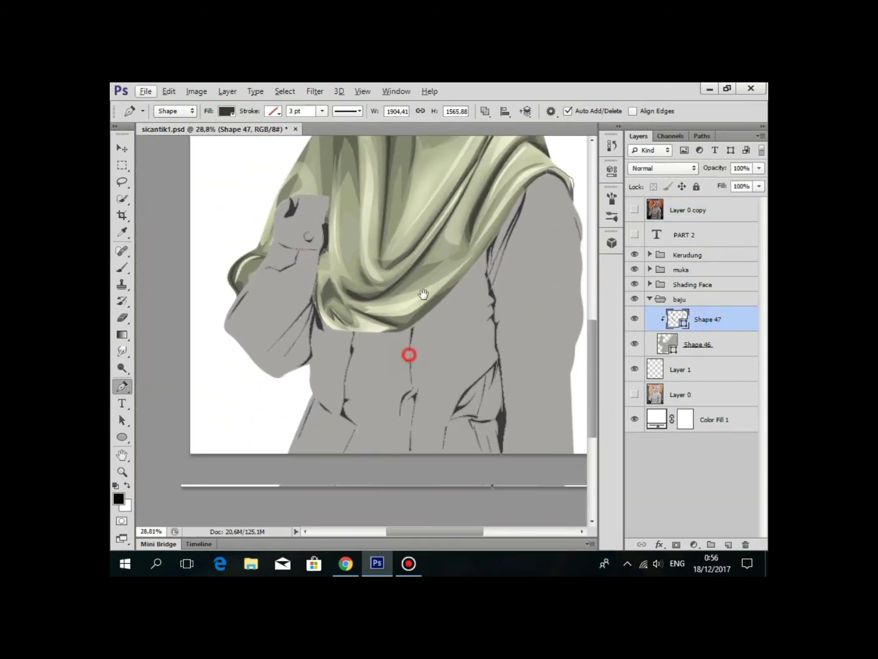
pyautogui.scroll(1, 410, 355)
pyautogui.rightClick(416, 251)
pyautogui.click(447, 311)
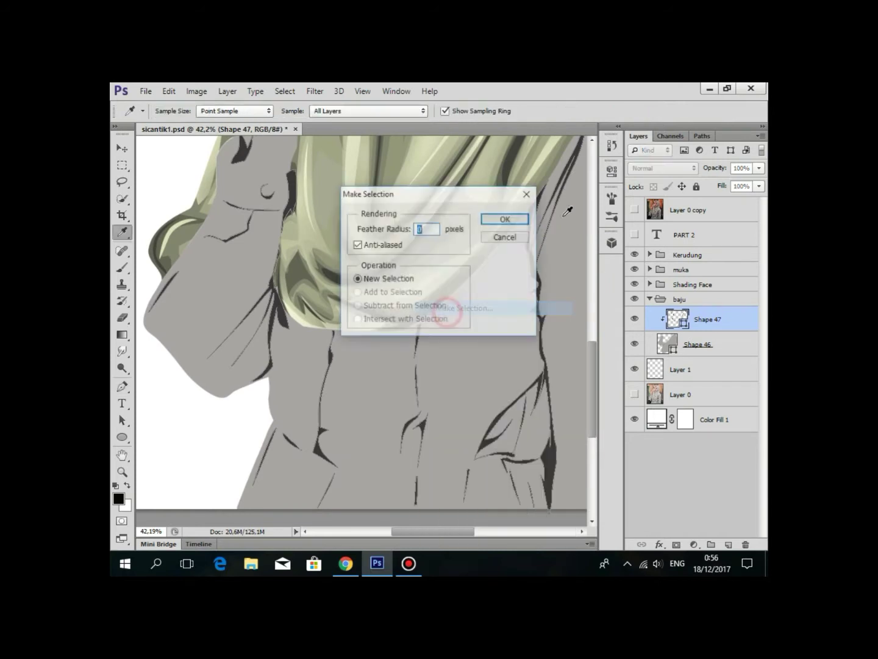
pyautogui.click(508, 221)
pyautogui.click(692, 346)
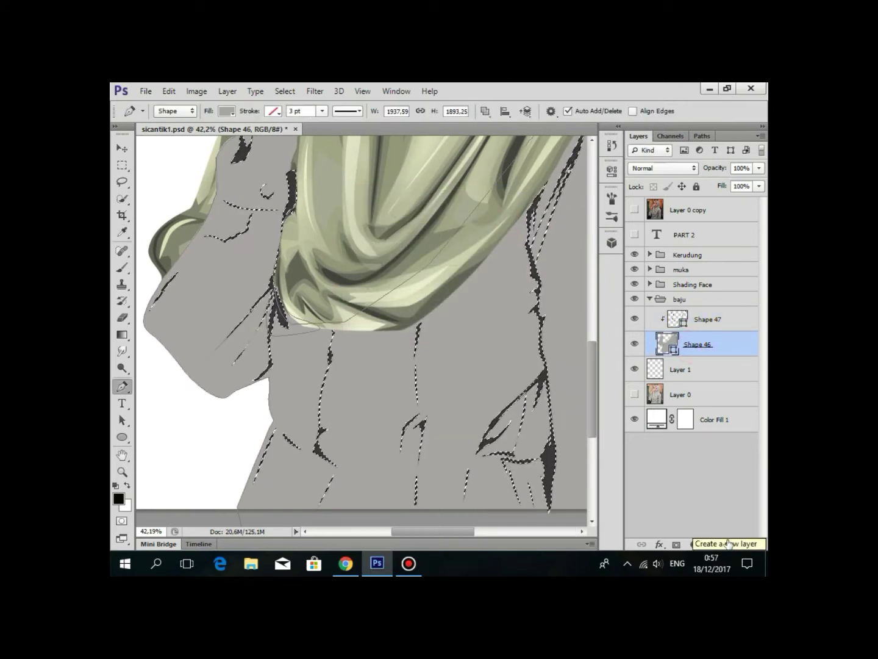
pyautogui.click(730, 544)
# Show the reference photo and start a new dark crease shape with its first curved points.
pyautogui.click(634, 209)
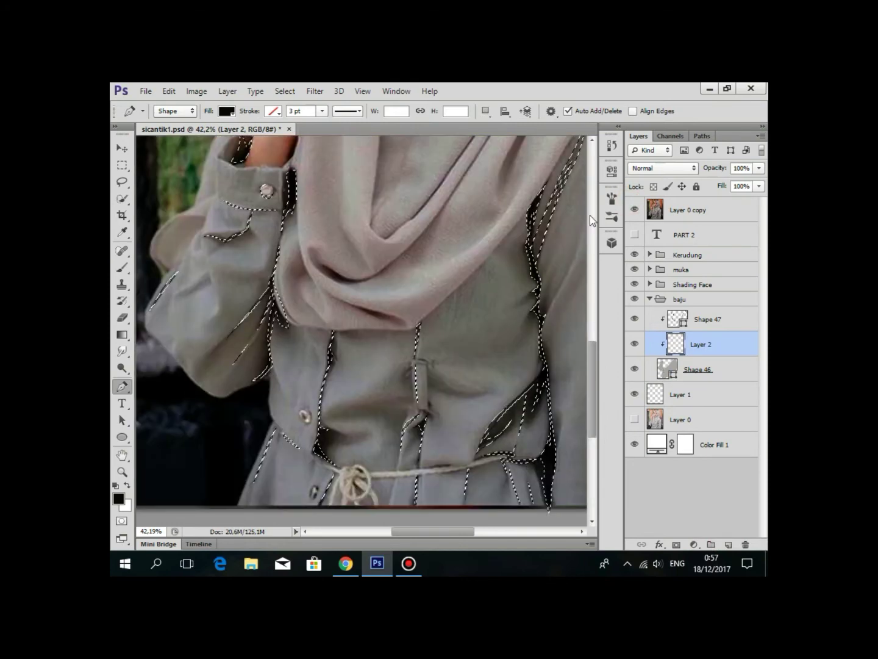
pyautogui.scroll(3, 417, 398)
pyautogui.scroll(3, 417, 397)
pyautogui.moveTo(465, 244); pyautogui.dragTo(513, 158)
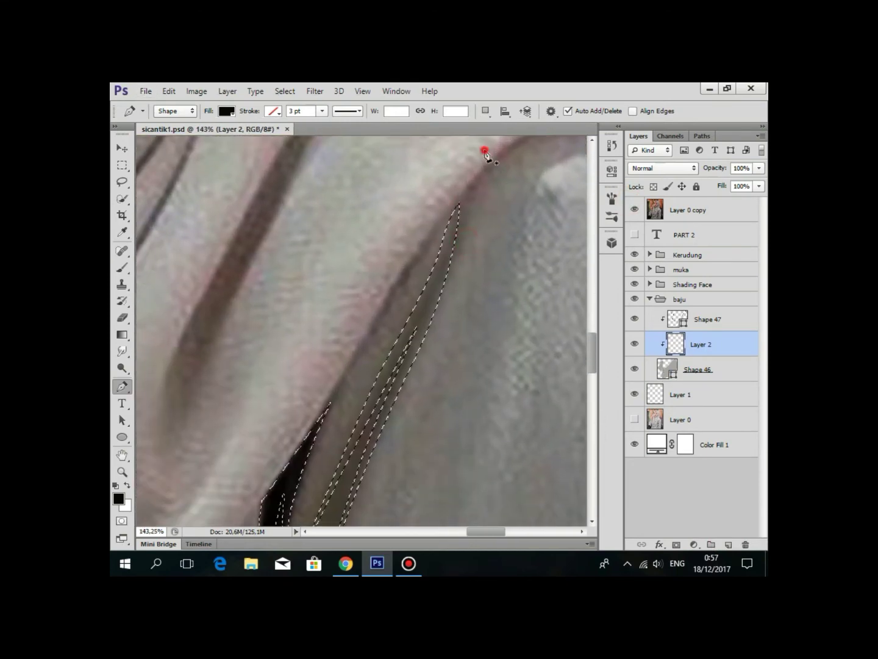
pyautogui.click(486, 149)
pyautogui.moveTo(465, 256); pyautogui.dragTo(435, 310)
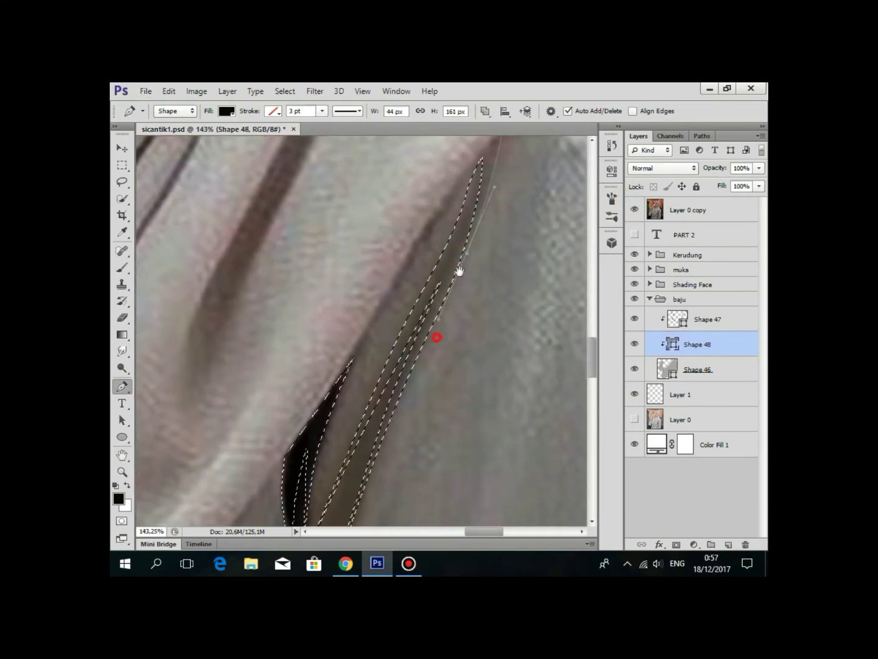
# Continue the crease outline with curved points down the fold and along the shirt opening.
pyautogui.moveTo(390, 439); pyautogui.dragTo(442, 235)
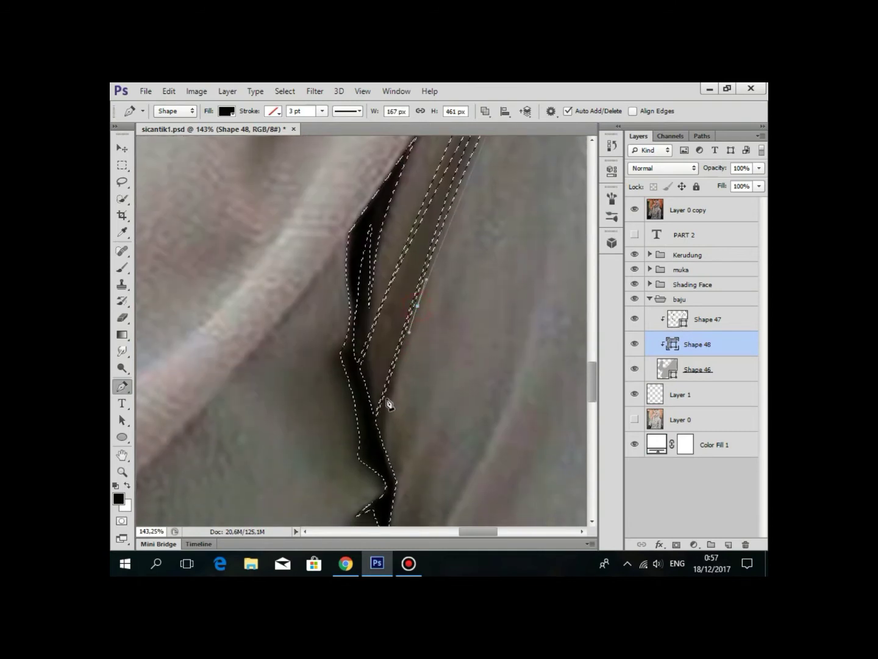
pyautogui.moveTo(378, 417)
pyautogui.mouseDown()
pyautogui.moveTo(393, 373)
pyautogui.moveTo(350, 292)
pyautogui.mouseUp()
pyautogui.moveTo(386, 364); pyautogui.dragTo(391, 315)
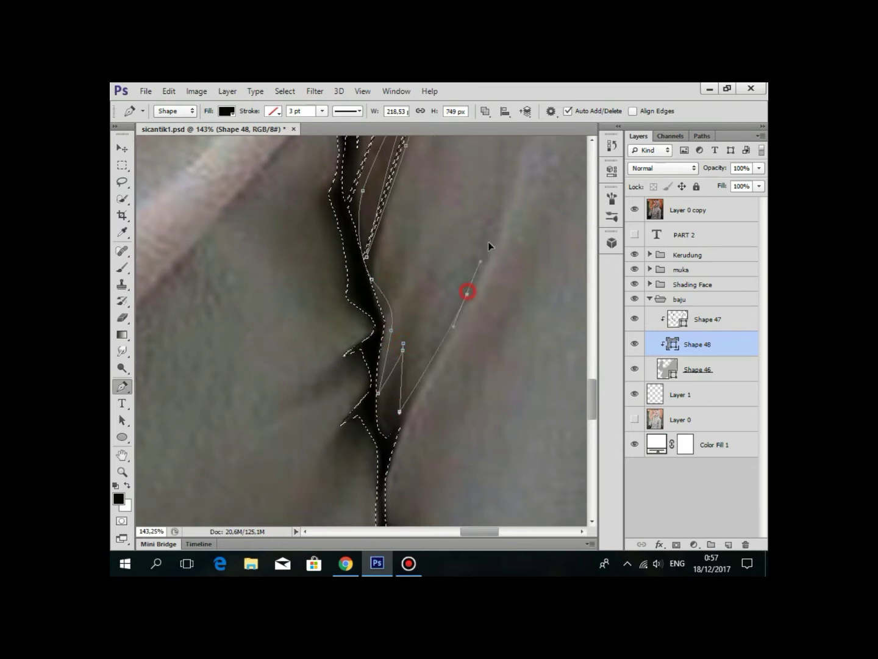
pyautogui.moveTo(440, 400)
pyautogui.mouseDown()
pyautogui.moveTo(399, 250)
pyautogui.moveTo(414, 239)
pyautogui.mouseUp()
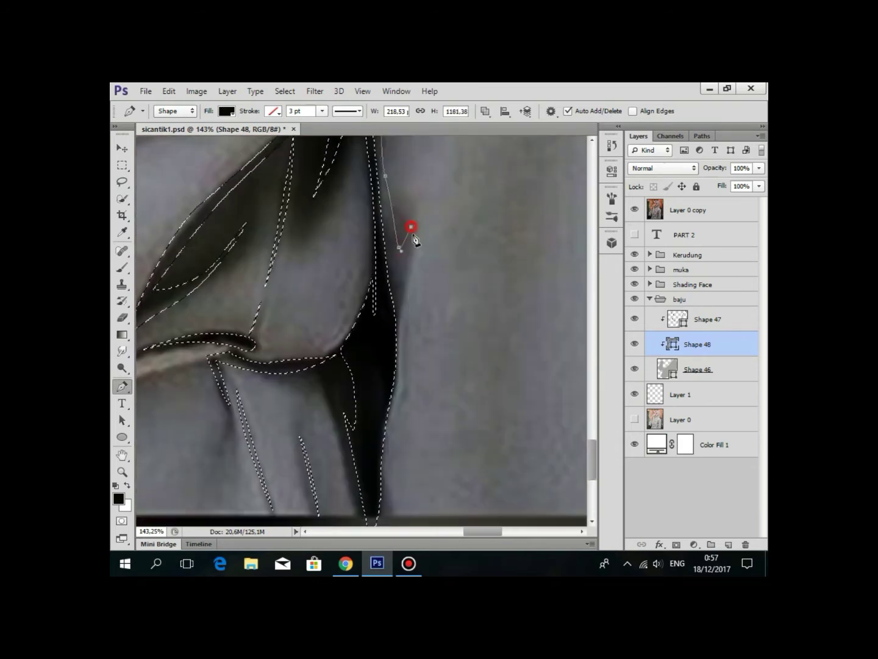
pyautogui.scroll(-3, 414, 239)
pyautogui.click(402, 402)
pyautogui.click(338, 264)
pyautogui.click(329, 245)
pyautogui.scroll(4, 343, 200)
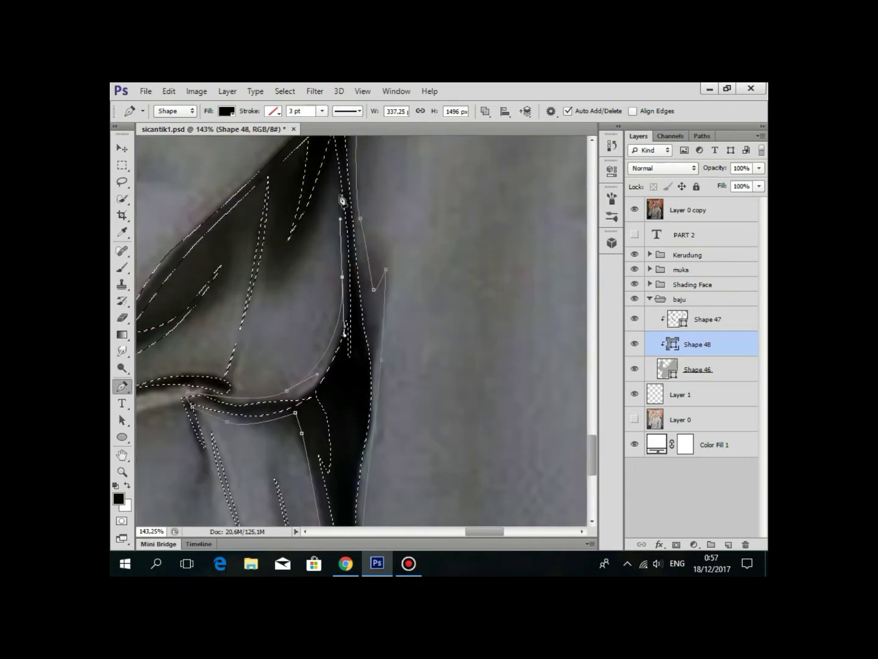
# Trace the crease along the dark fold, extending it further down the shirt.
pyautogui.click(272, 277)
pyautogui.moveTo(273, 276)
pyautogui.mouseDown()
pyautogui.moveTo(401, 254)
pyautogui.moveTo(342, 287)
pyautogui.mouseUp()
pyautogui.click(311, 316)
pyautogui.click(317, 313)
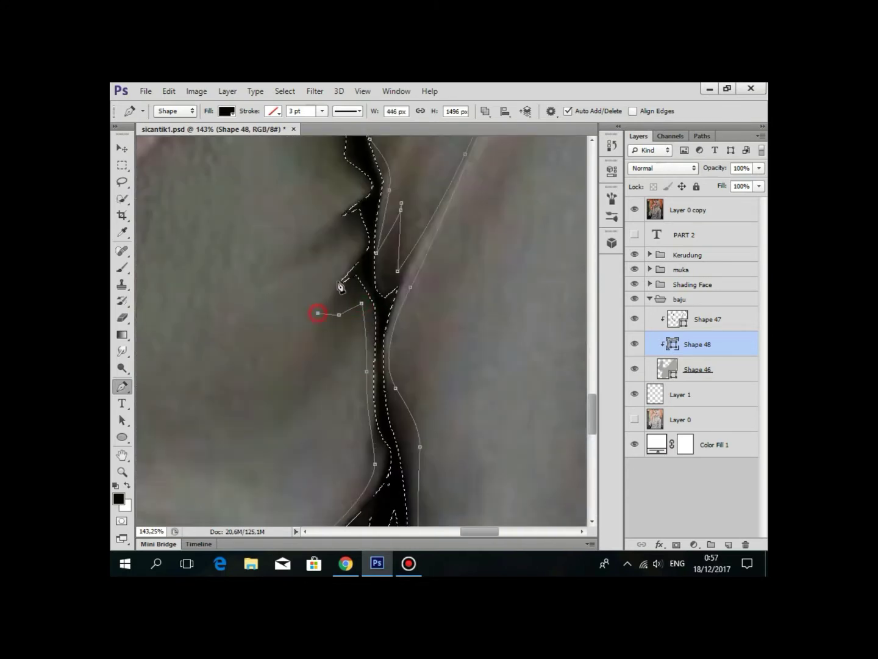
pyautogui.click(349, 264)
pyautogui.scroll(3, 341, 292)
pyautogui.click(262, 366)
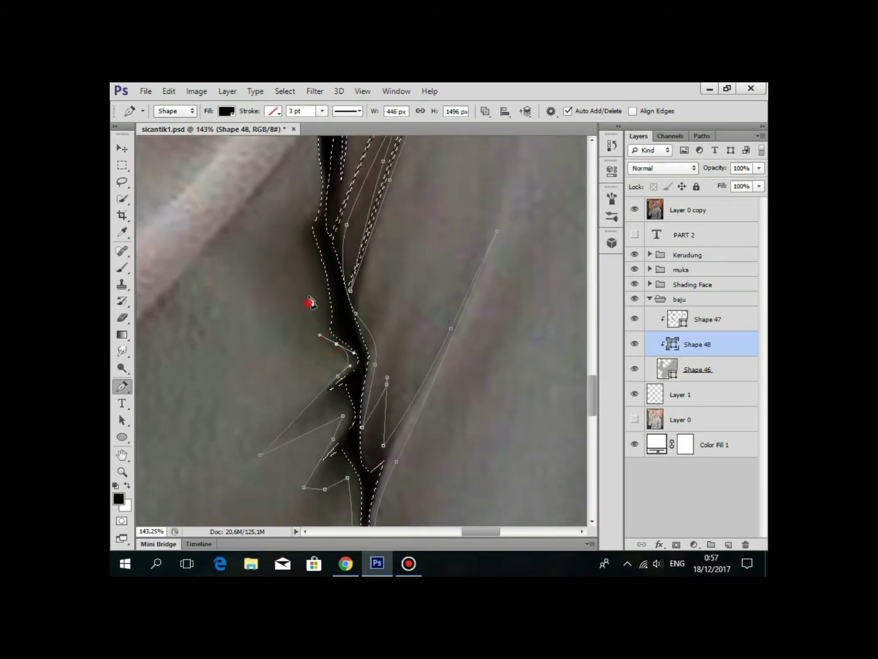
# Outline the collar crease and curve it down along the shirt seam.
pyautogui.moveTo(339, 284); pyautogui.dragTo(334, 458)
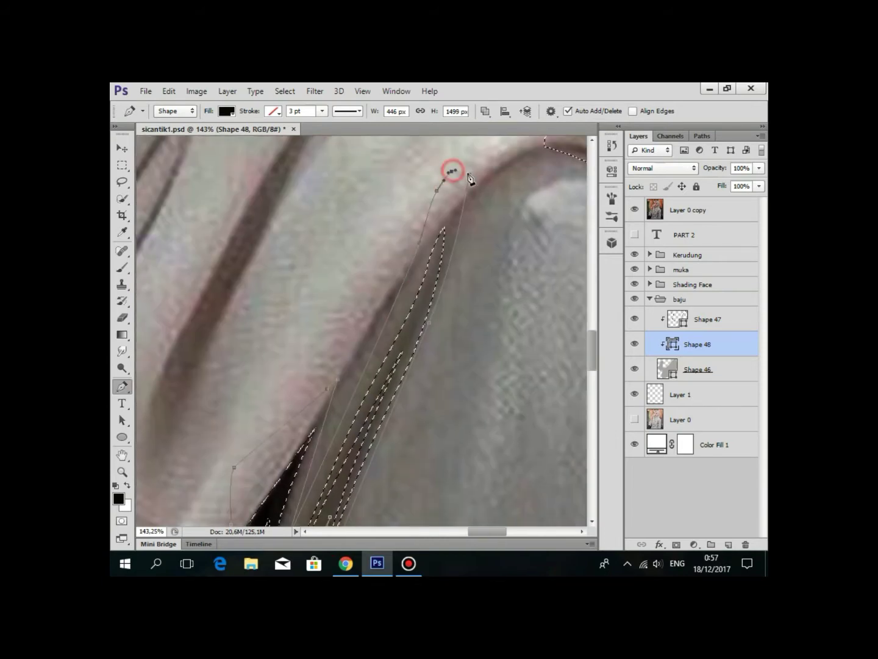
pyautogui.scroll(-3, 471, 181)
pyautogui.scroll(2, 439, 201)
pyautogui.click(509, 264)
pyautogui.click(359, 268)
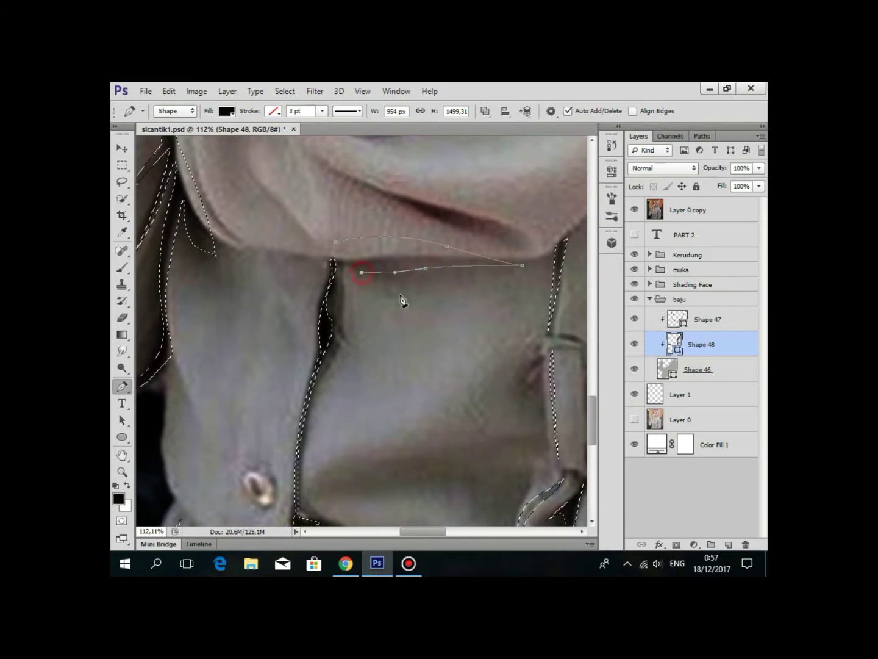
pyautogui.click(343, 333)
pyautogui.moveTo(343, 333); pyautogui.dragTo(416, 178)
pyautogui.moveTo(414, 367)
pyautogui.mouseDown()
pyautogui.moveTo(459, 370)
pyautogui.moveTo(427, 281)
pyautogui.mouseUp()
# Outline the dark fold near the rope knot and continue down the collar edge.
pyautogui.click(364, 349)
pyautogui.click(308, 222)
pyautogui.scroll(3, 301, 365)
pyautogui.click(326, 255)
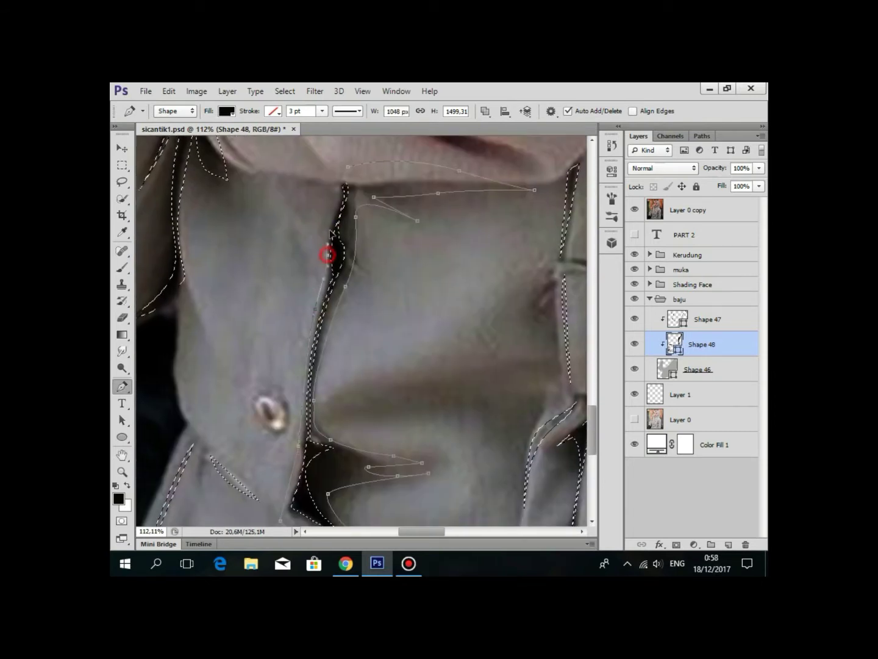
pyautogui.scroll(2, 310, 355)
pyautogui.click(307, 431)
# Add a curved point bending the collar fold crease to follow the fabric.
pyautogui.scroll(-3, 304, 447)
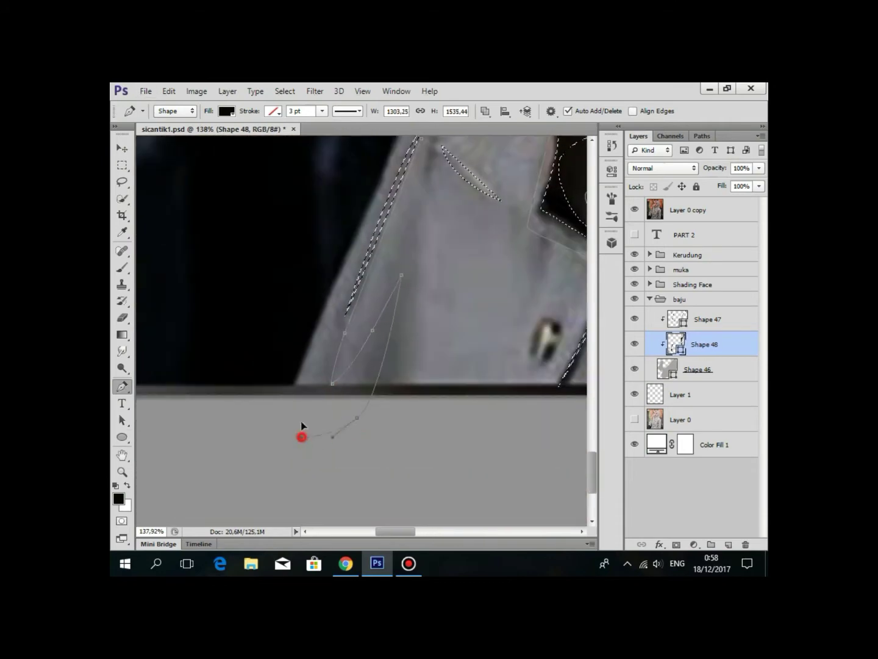
pyautogui.scroll(-5, 301, 421)
pyautogui.scroll(2, 469, 313)
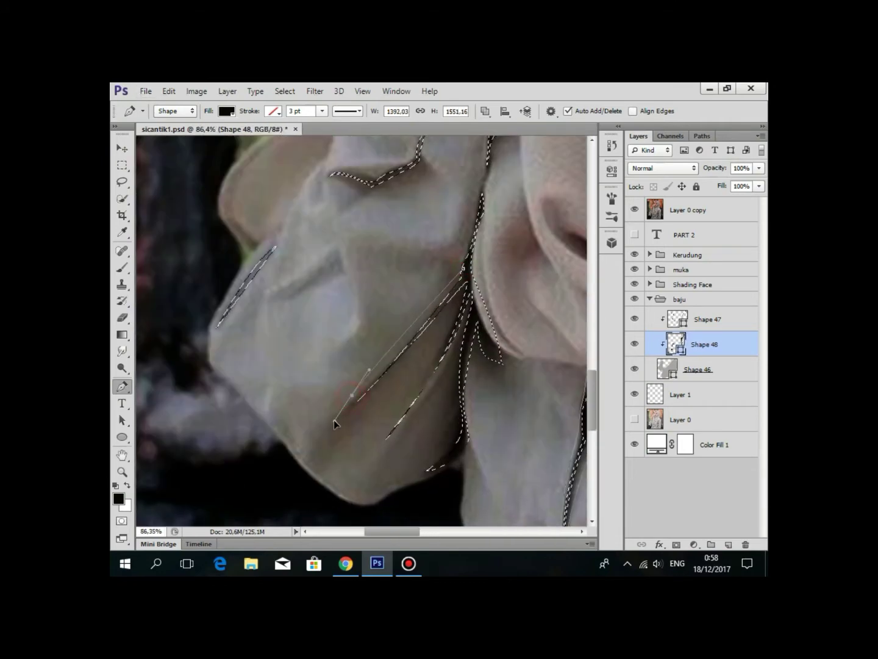
pyautogui.click(315, 446)
pyautogui.moveTo(381, 437); pyautogui.dragTo(342, 488)
pyautogui.scroll(-2, 342, 488)
# Place anchors along the collar edge crease and curve its last segment along the fold.
pyautogui.click(455, 358)
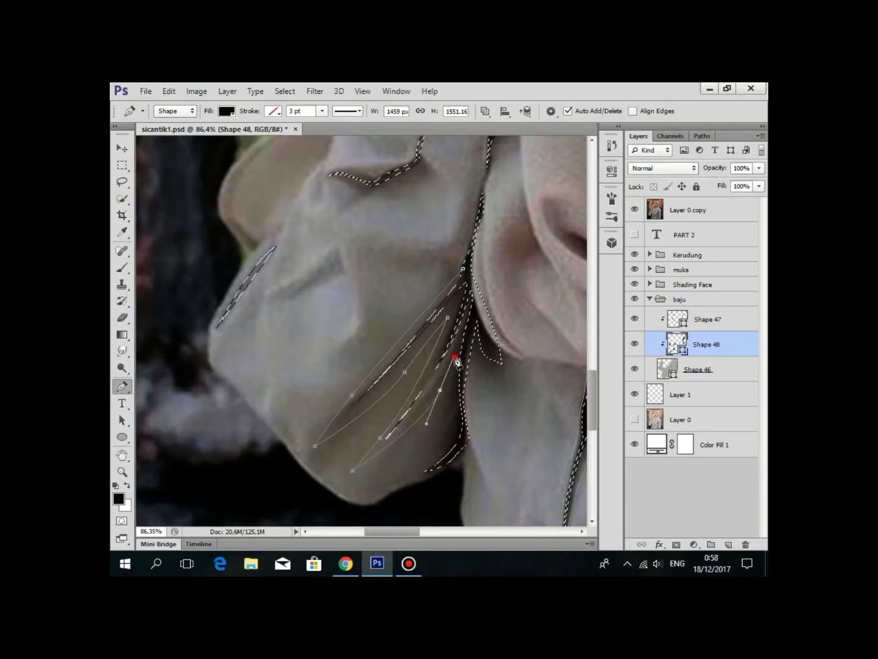
pyautogui.click(467, 457)
pyautogui.scroll(2, 466, 458)
pyautogui.click(470, 355)
pyautogui.scroll(-3, 494, 325)
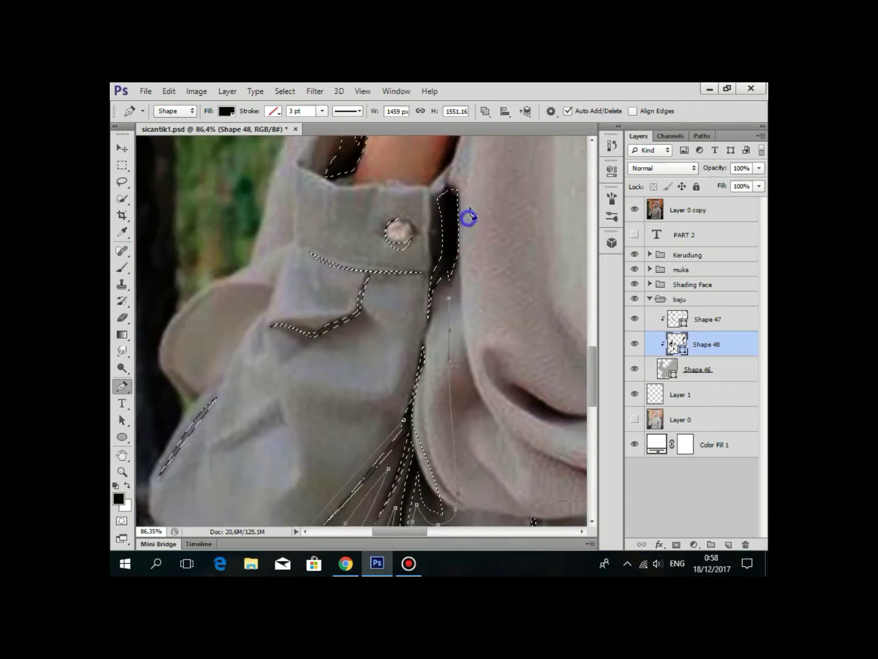
pyautogui.click(430, 201)
pyautogui.scroll(3, 418, 367)
pyautogui.moveTo(432, 303); pyautogui.dragTo(409, 308)
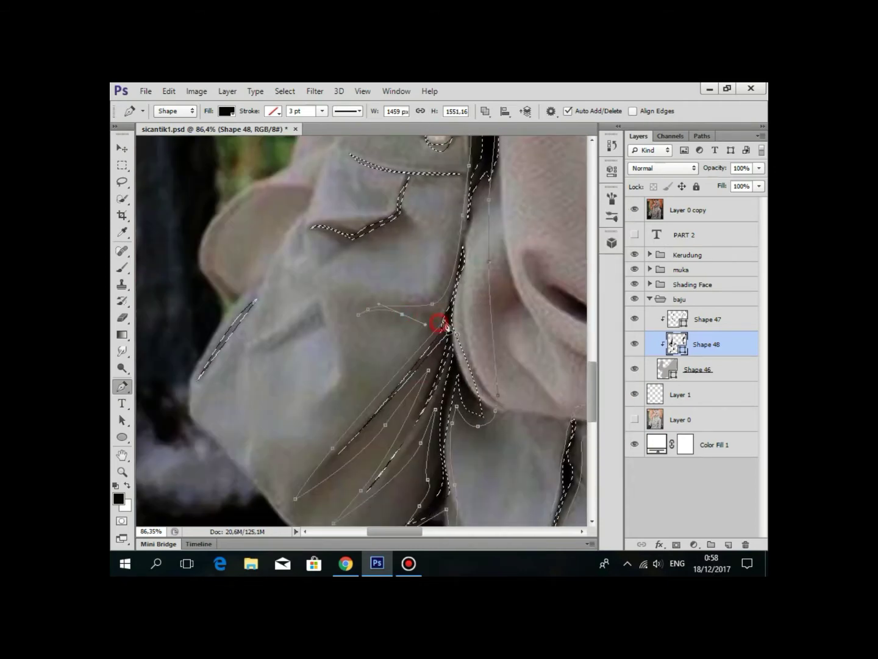
# Finish the placket crease at its bottom edge beside the rope.
pyautogui.scroll(2, 385, 312)
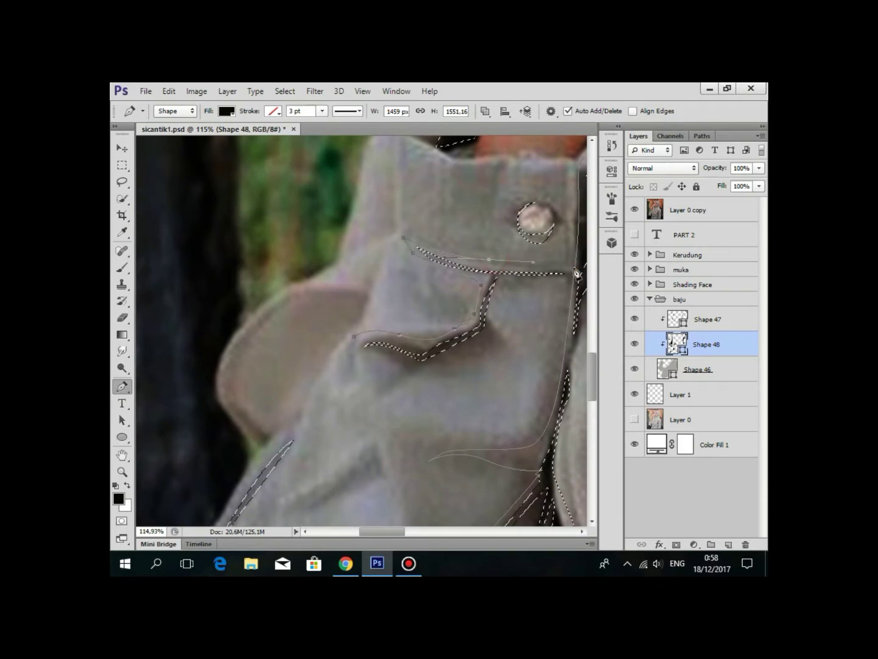
pyautogui.scroll(-3, 361, 353)
pyautogui.scroll(2, 477, 310)
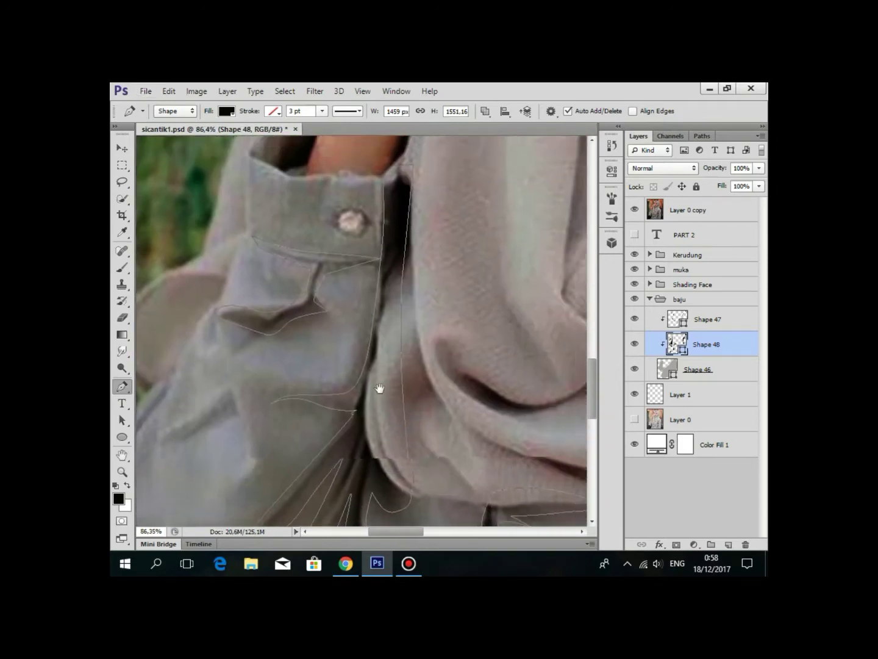
pyautogui.scroll(3, 380, 391)
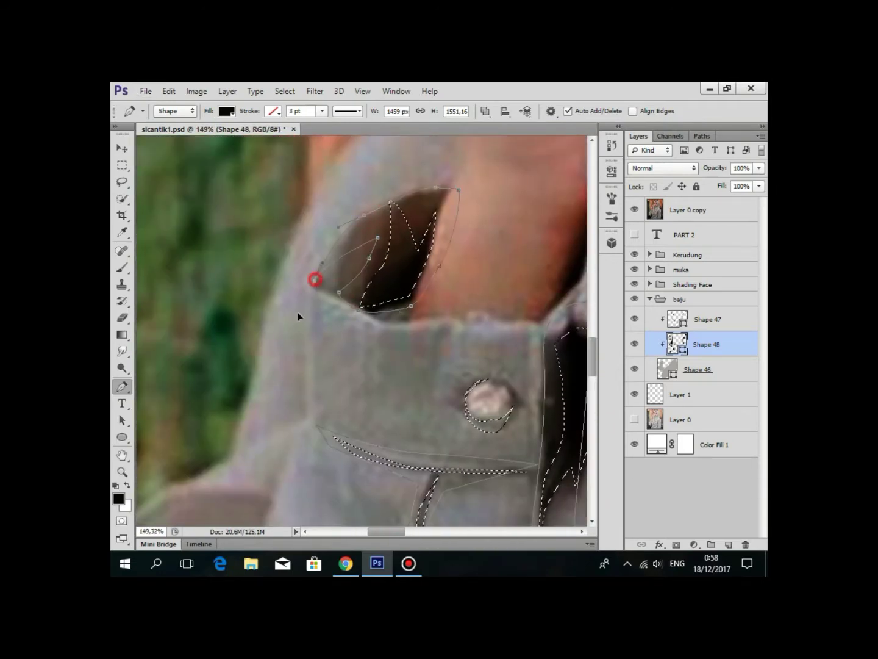
pyautogui.scroll(-5, 297, 316)
pyautogui.scroll(5, 281, 365)
pyautogui.scroll(-1, 431, 381)
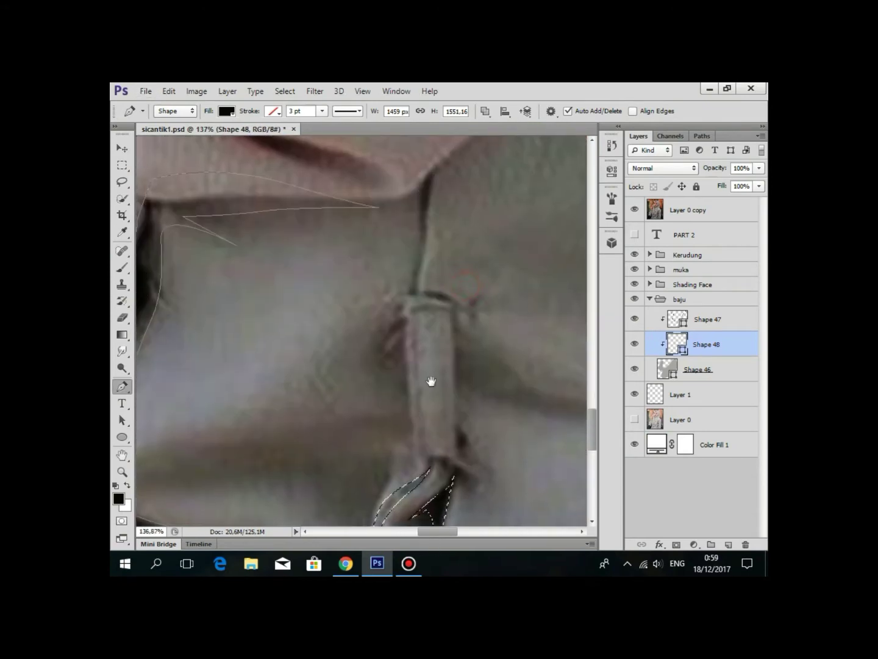
pyautogui.moveTo(431, 381); pyautogui.dragTo(431, 183)
pyautogui.moveTo(427, 466); pyautogui.dragTo(427, 310)
pyautogui.click(412, 443)
# Add a crease near the waist rope extending straight down the lower placket.
pyautogui.moveTo(414, 245); pyautogui.dragTo(414, 312)
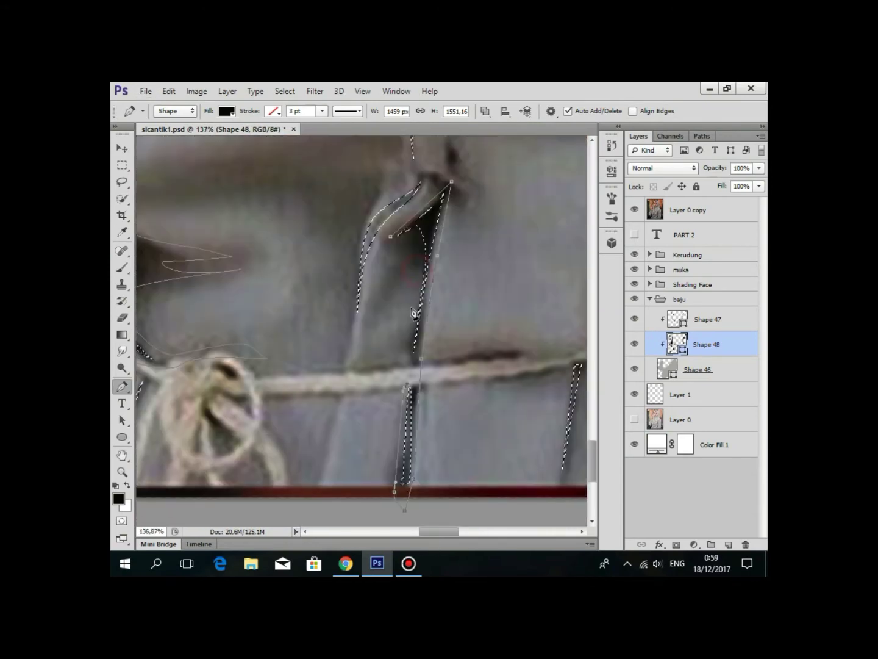
pyautogui.scroll(2, 372, 366)
pyautogui.click(469, 334)
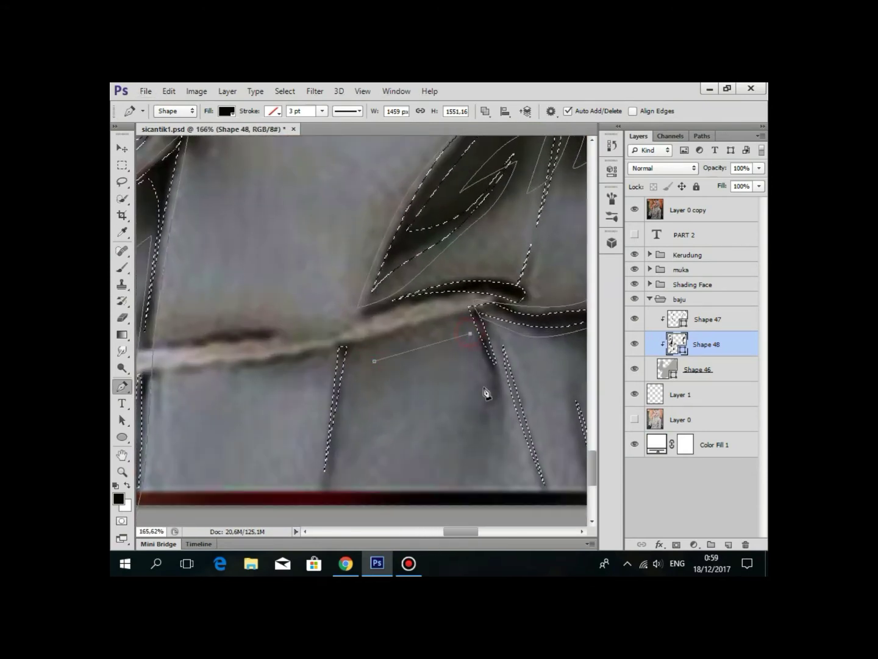
pyautogui.click(485, 389)
pyautogui.scroll(-2, 493, 379)
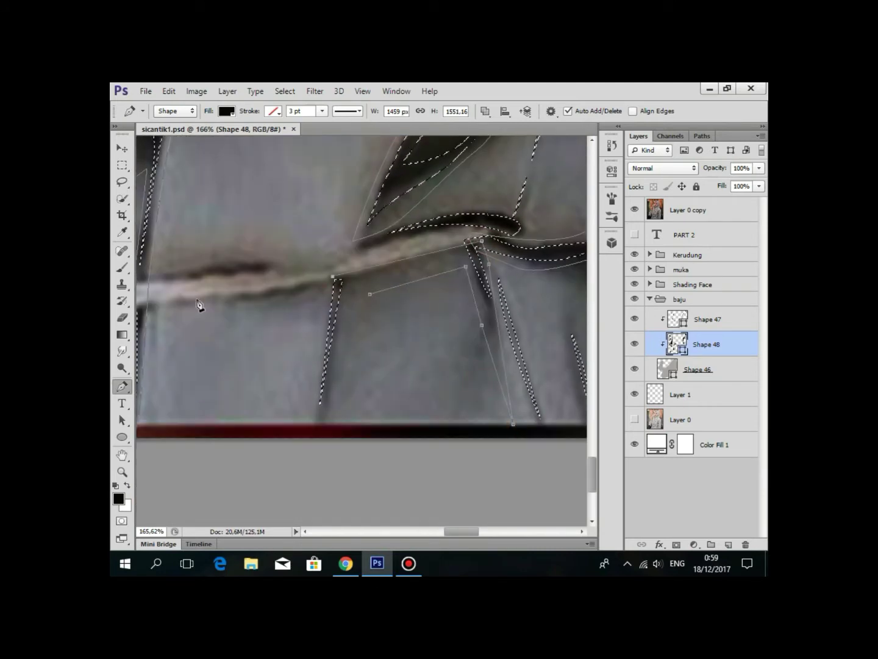
pyautogui.scroll(-4, 353, 330)
# Add a smooth curved point to the upper shirt fold crease near the sleeve.
pyautogui.moveTo(412, 382); pyautogui.dragTo(413, 248)
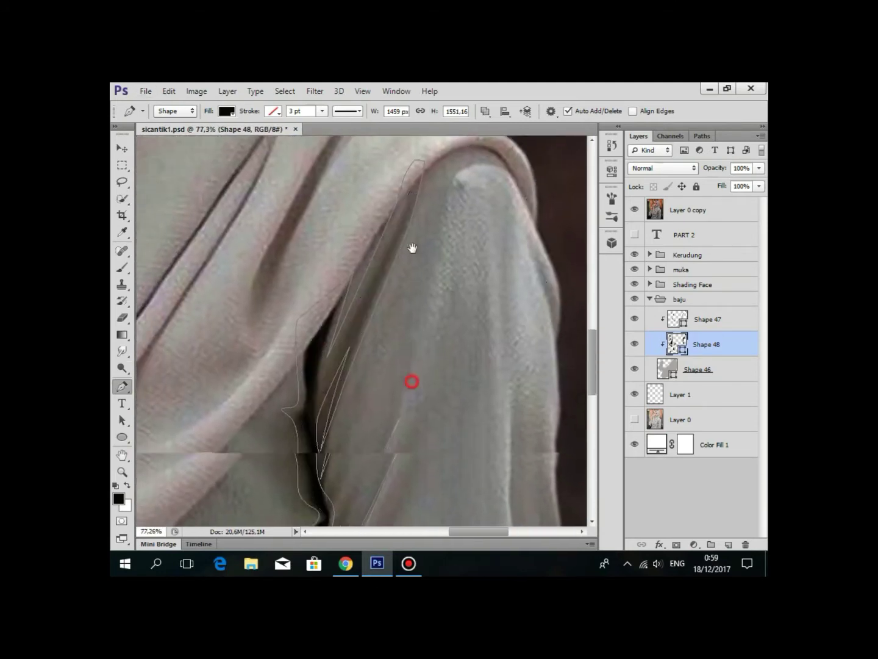
pyautogui.scroll(-2, 413, 248)
pyautogui.scroll(2, 416, 216)
pyautogui.scroll(2, 413, 382)
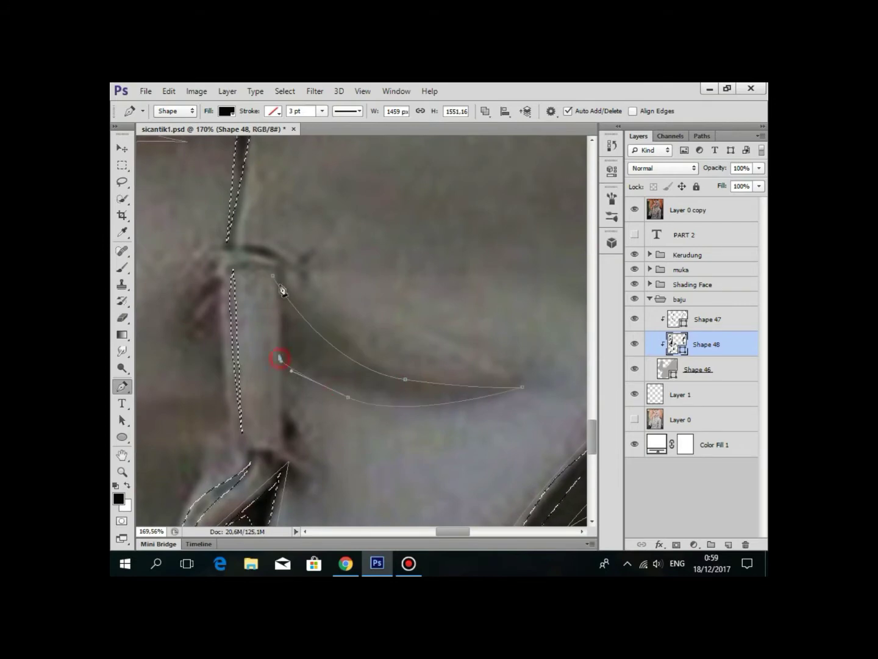
pyautogui.scroll(-2, 294, 321)
pyautogui.moveTo(406, 417); pyautogui.dragTo(433, 317)
pyautogui.moveTo(377, 313); pyautogui.dragTo(348, 305)
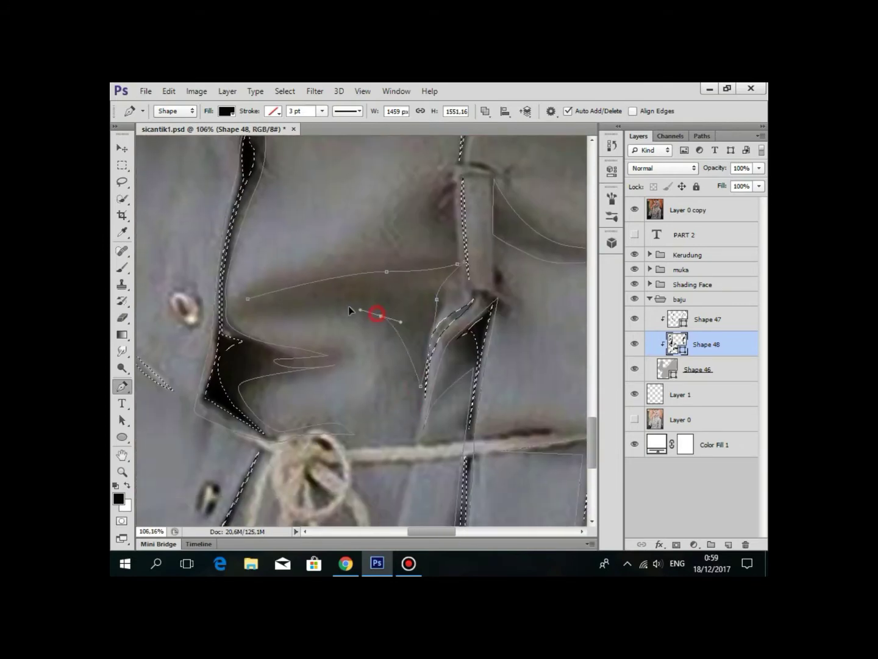
pyautogui.scroll(-2, 382, 348)
pyautogui.scroll(2, 423, 294)
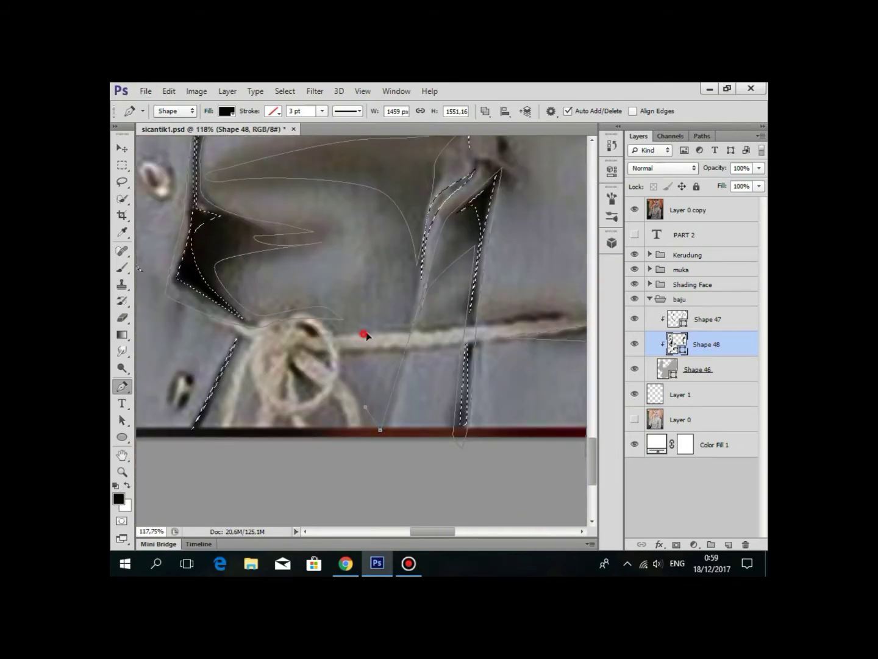
pyautogui.scroll(-1, 427, 288)
pyautogui.scroll(3, 430, 338)
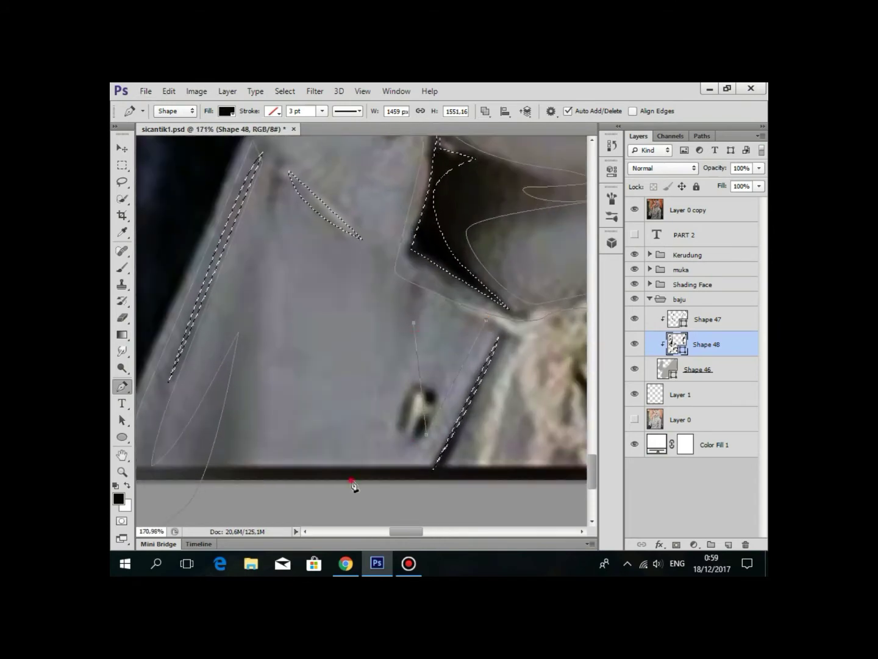
pyautogui.scroll(-3, 506, 334)
pyautogui.scroll(2, 400, 249)
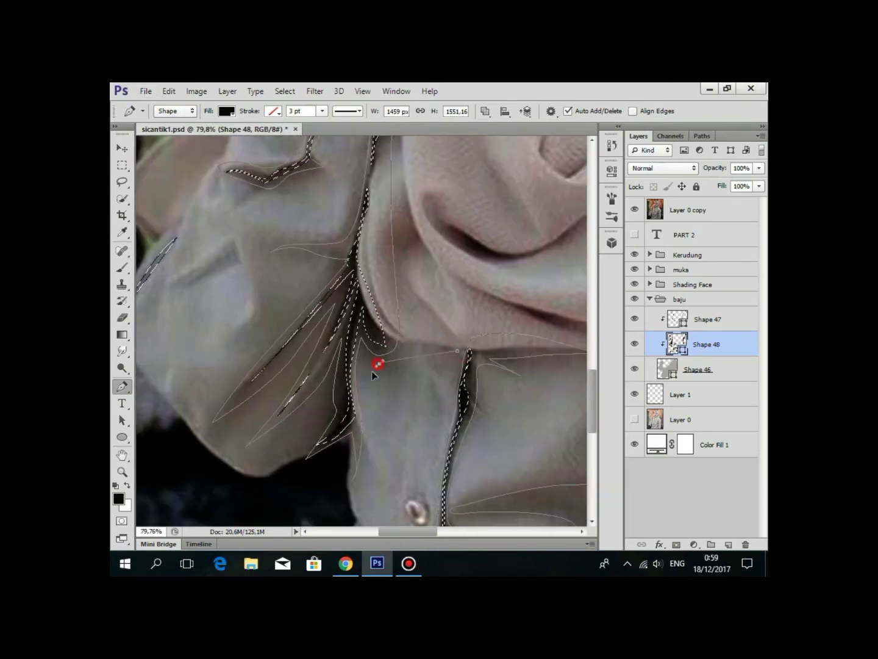
pyautogui.scroll(-2, 459, 354)
pyautogui.scroll(2, 392, 372)
pyautogui.scroll(1, 468, 238)
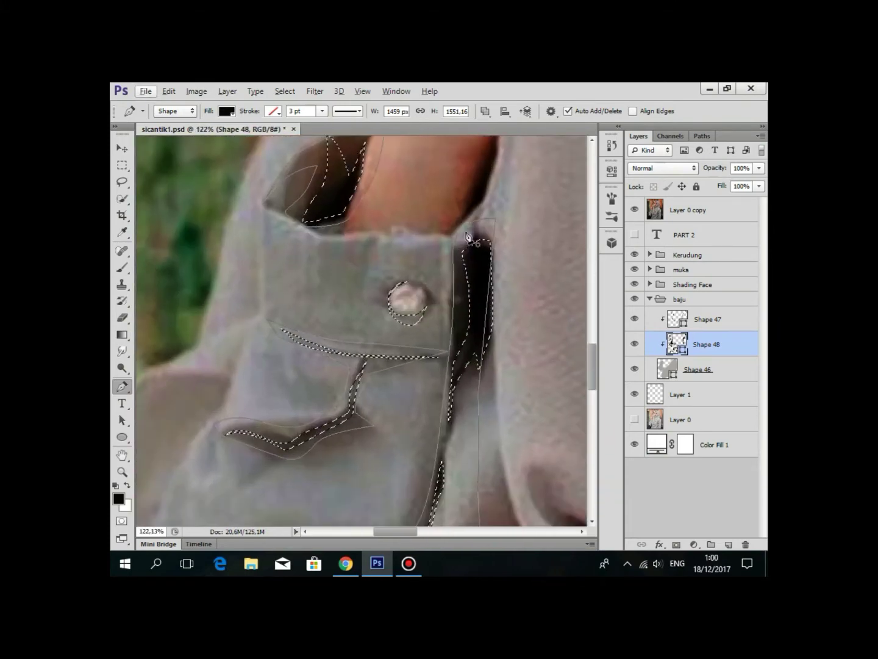
pyautogui.scroll(-2, 445, 348)
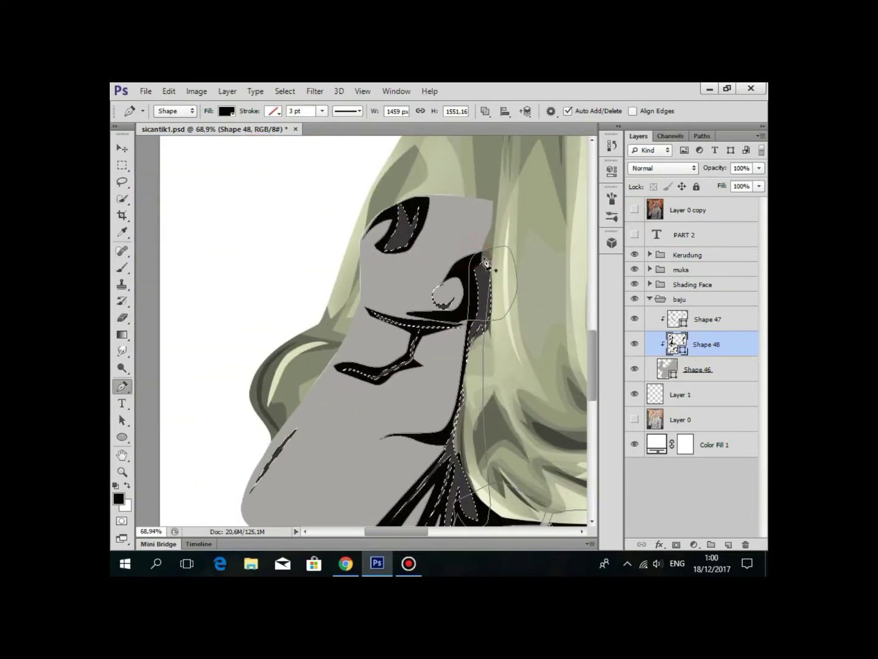
pyautogui.scroll(-2, 543, 308)
pyautogui.scroll(2, 520, 303)
pyautogui.scroll(-2, 447, 368)
pyautogui.scroll(1, 482, 190)
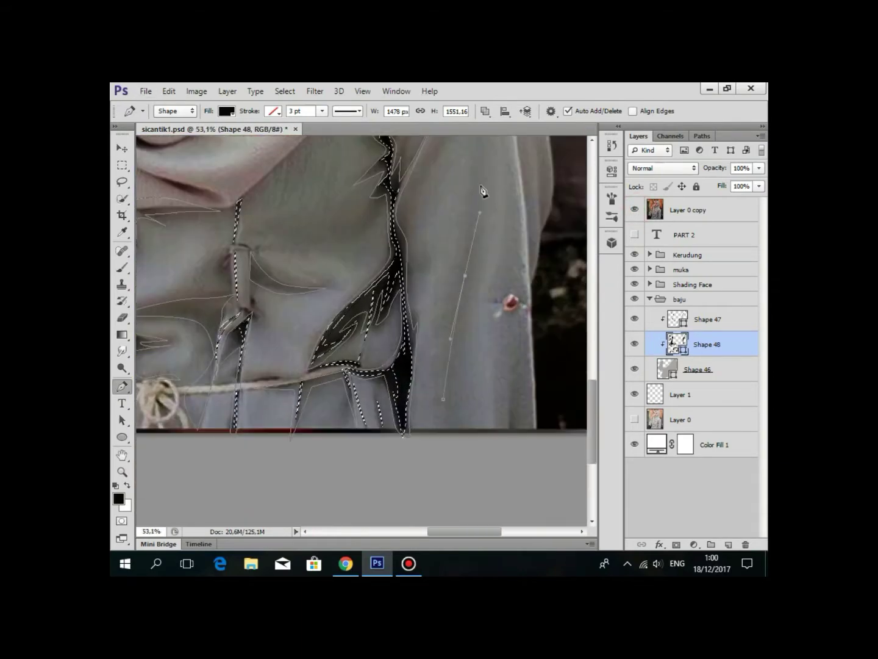
pyautogui.scroll(-1, 436, 440)
pyautogui.scroll(-1, 403, 327)
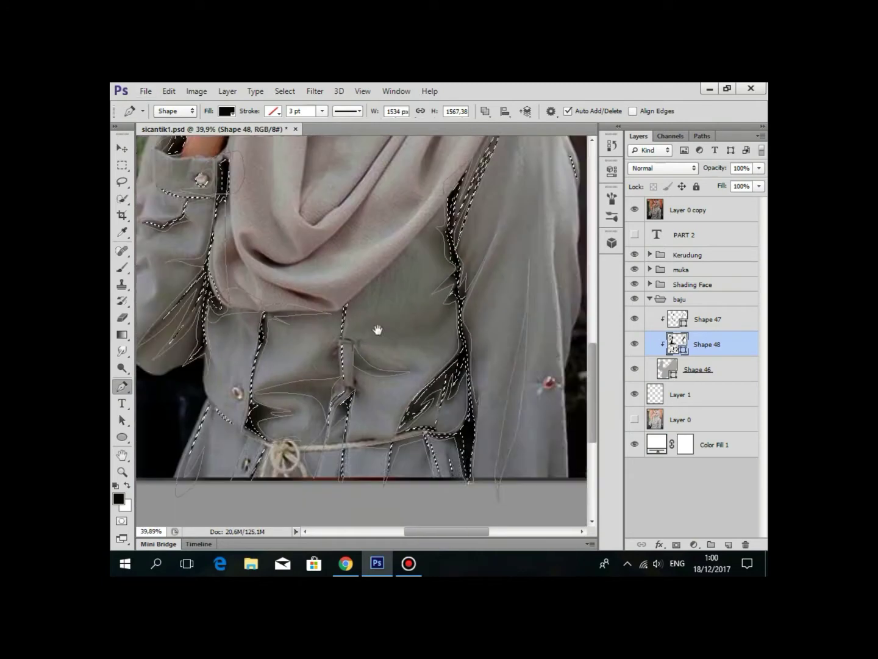
pyautogui.scroll(2, 378, 330)
# Start a crease shape along the right edge of the shirt.
pyautogui.click(561, 193)
pyautogui.scroll(2, 527, 219)
pyautogui.click(524, 214)
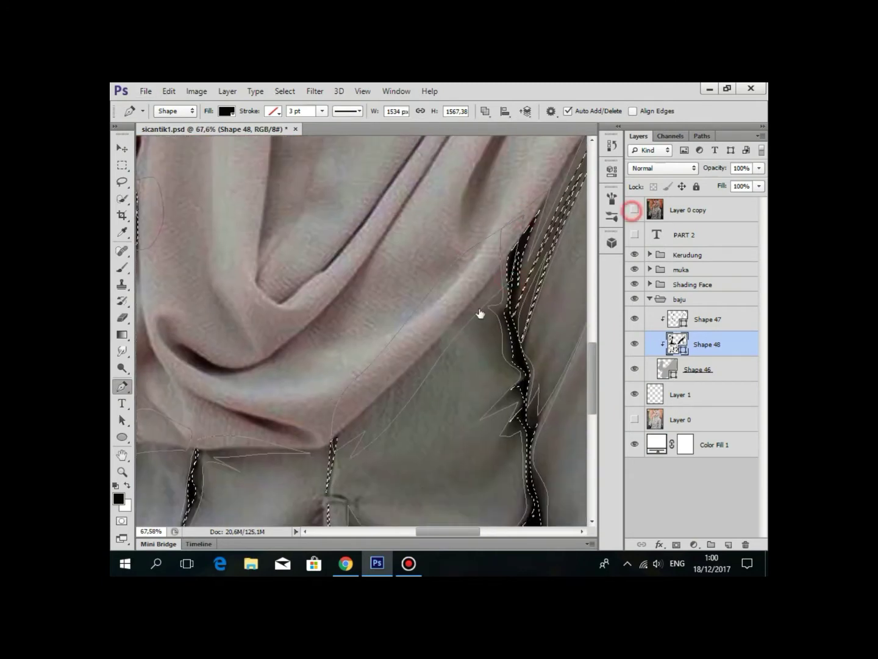
# Set the crease shapes' fill colour to dark gray 3a3737.
pyautogui.scroll(-2, 508, 313)
pyautogui.doubleClick(677, 343)
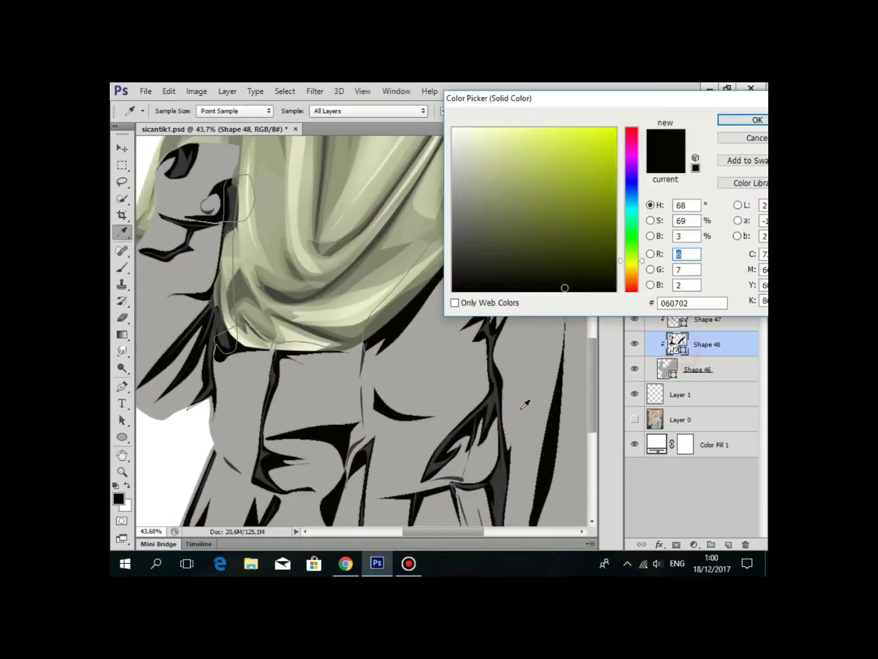
pyautogui.click(460, 254)
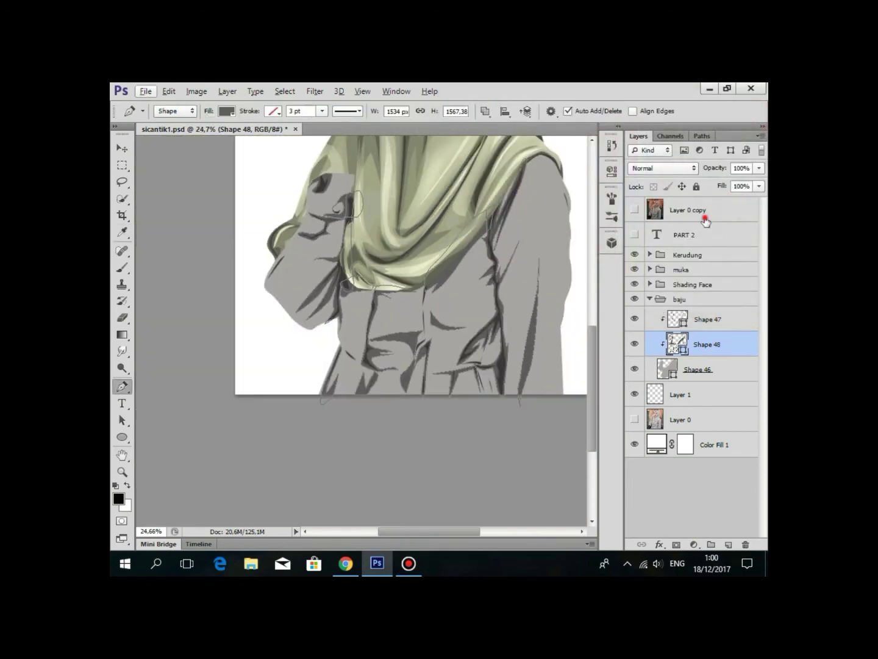
# With the reference visible, add an anchor near the garment's lower edge and bring up the path's context options.
pyautogui.click(713, 344)
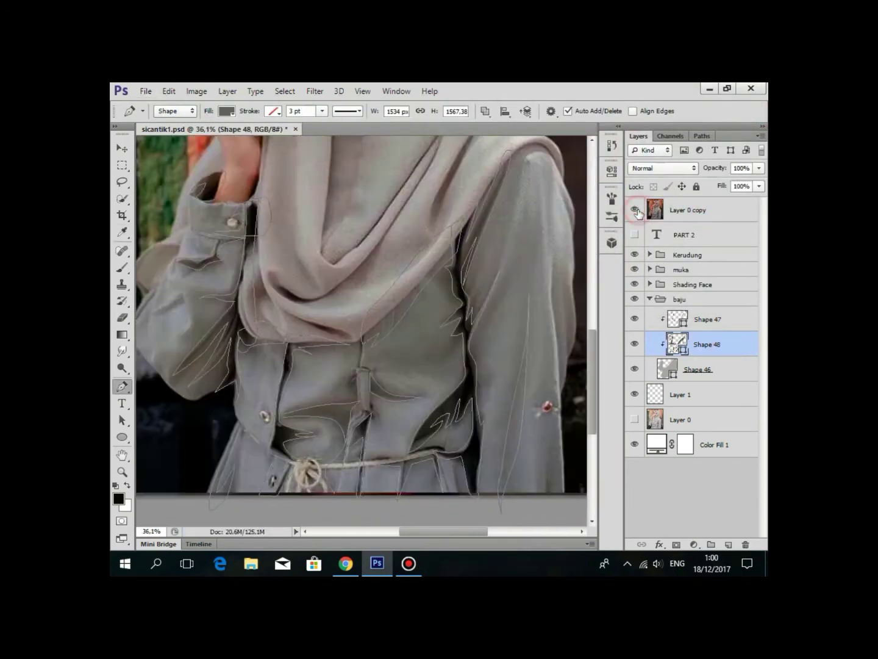
pyautogui.scroll(5, 486, 347)
pyautogui.scroll(3, 406, 271)
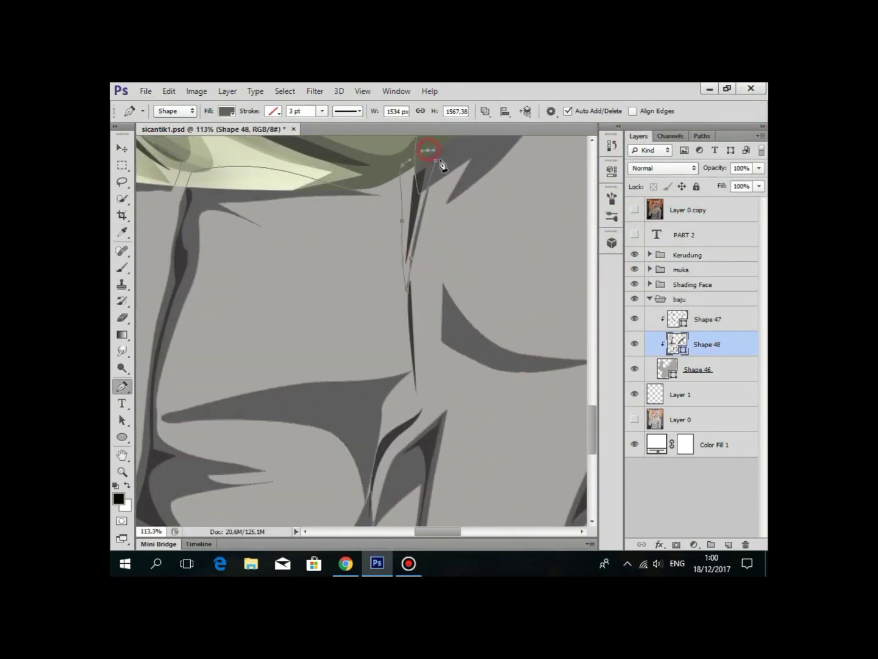
pyautogui.scroll(-3, 401, 277)
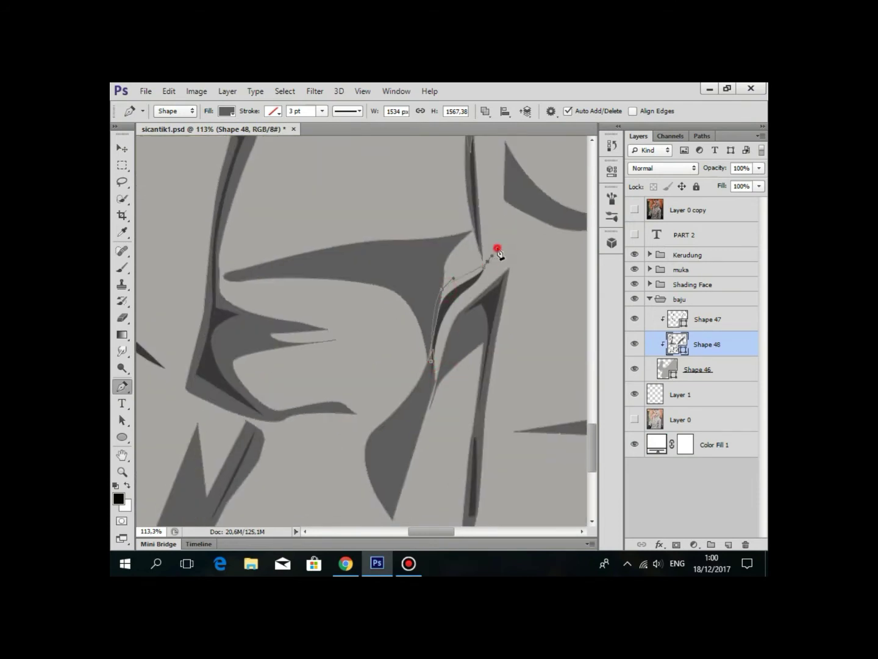
pyautogui.scroll(-5, 475, 348)
pyautogui.scroll(4, 426, 357)
pyautogui.click(423, 351)
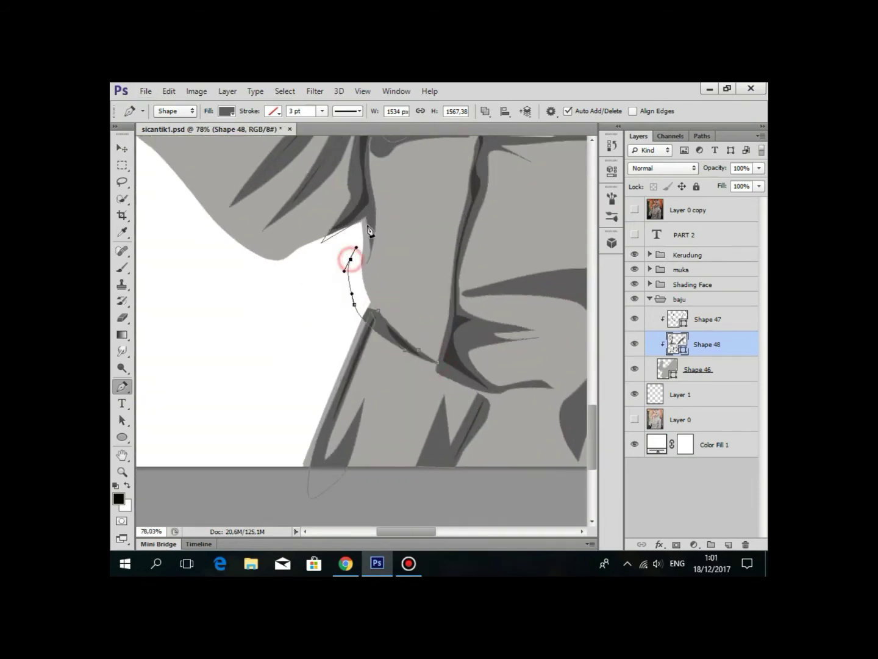
pyautogui.scroll(-2, 378, 257)
pyautogui.scroll(-2, 414, 268)
pyautogui.scroll(2, 439, 275)
pyautogui.scroll(-1, 459, 277)
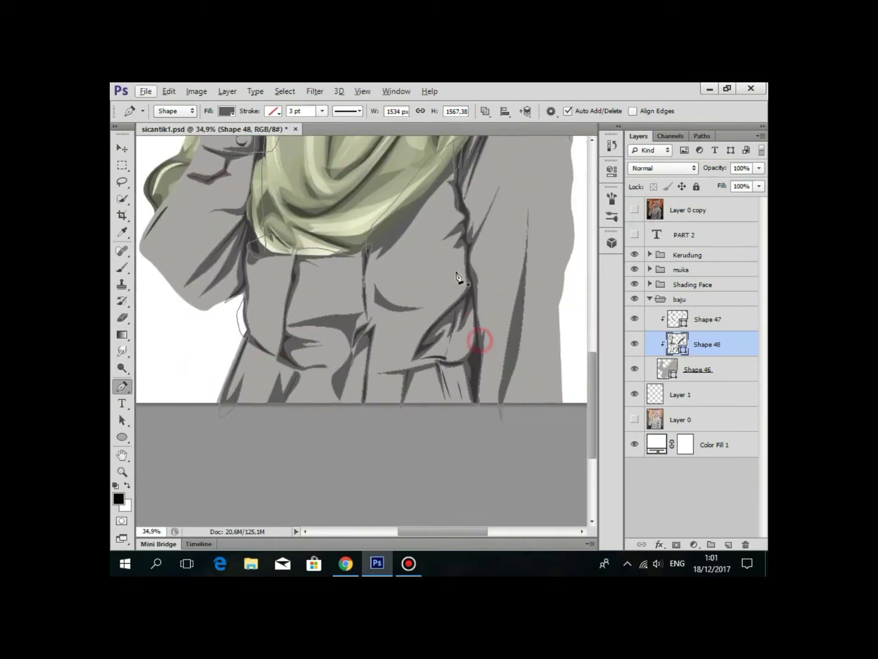
pyautogui.scroll(2, 459, 278)
pyautogui.rightClick(414, 289)
# Load the traced crease as a selection, then add a new layer clipped to the clothing shape.
pyautogui.click(422, 294)
pyautogui.press('Return')
pyautogui.click(729, 544)
pyautogui.click(485, 110)
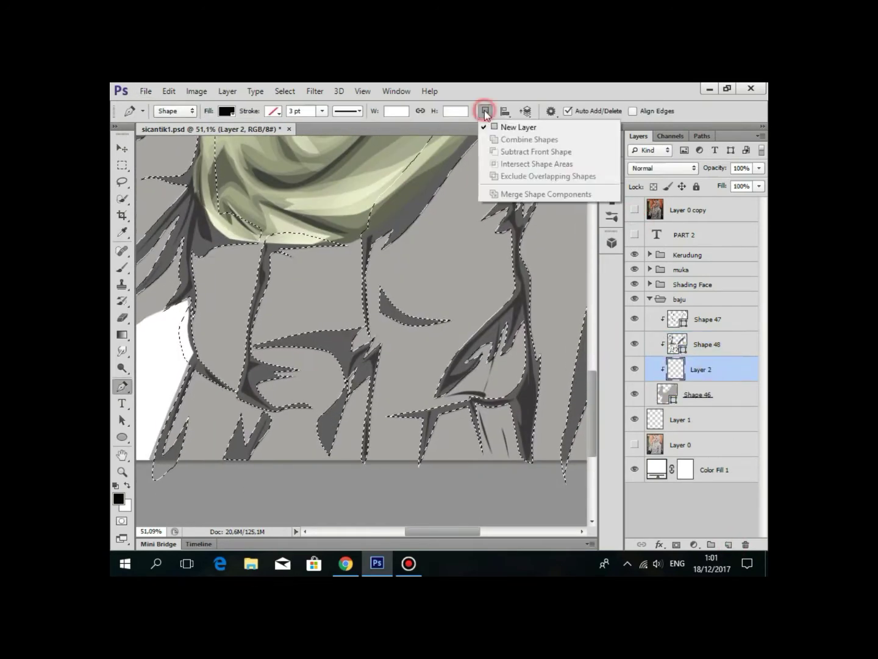
pyautogui.click(507, 125)
pyautogui.hotkey('ctrl', 'alt', 'g')
pyautogui.scroll(5, 528, 209)
# Start a new crease shape, placing curved anchors up the long fabric fold.
pyautogui.click(529, 209)
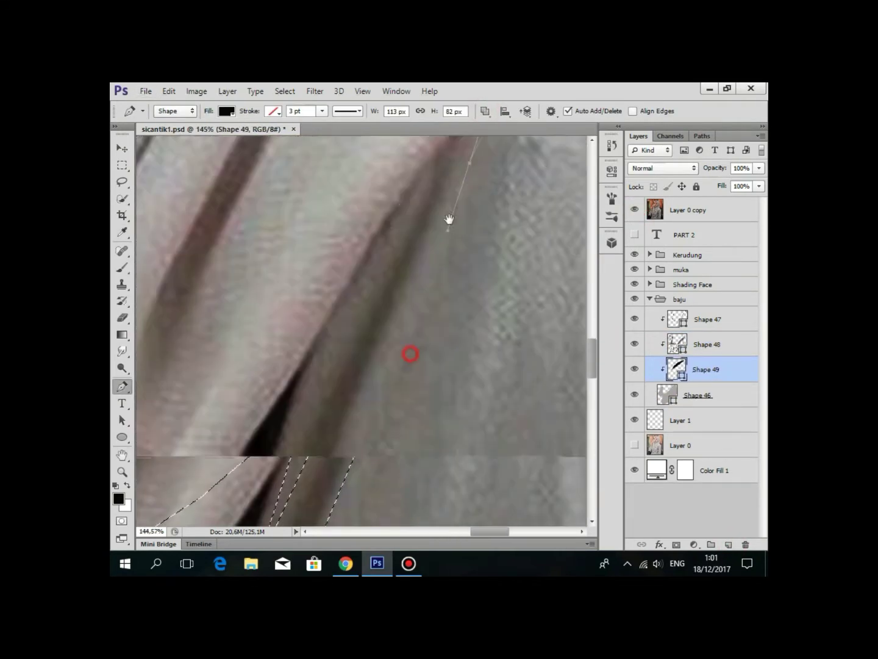
pyautogui.moveTo(344, 413); pyautogui.dragTo(343, 426)
pyautogui.moveTo(402, 332); pyautogui.dragTo(373, 386)
pyautogui.moveTo(377, 342); pyautogui.dragTo(395, 209)
pyautogui.moveTo(380, 329); pyautogui.dragTo(398, 314)
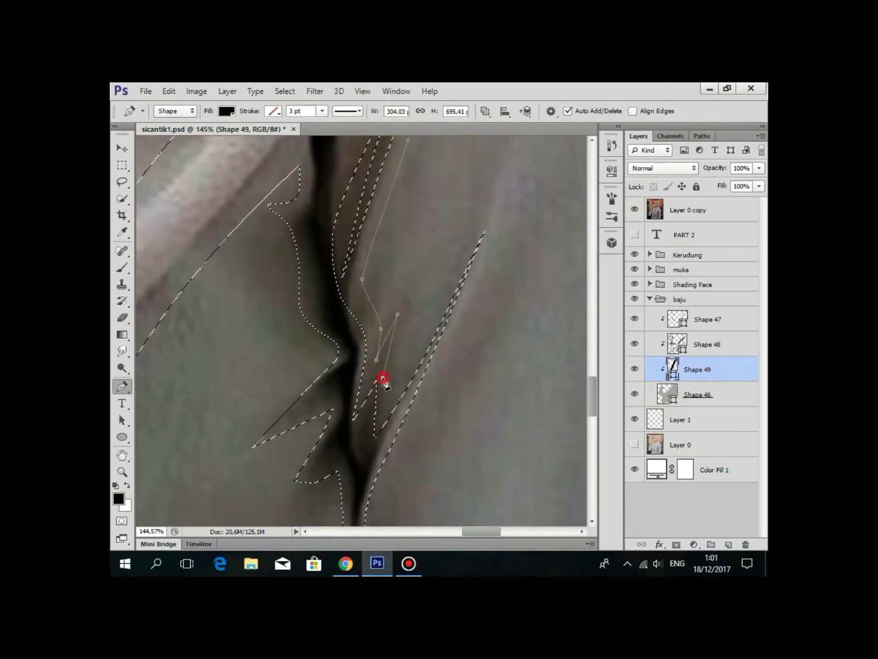
pyautogui.moveTo(479, 247); pyautogui.dragTo(416, 358)
pyautogui.click(412, 235)
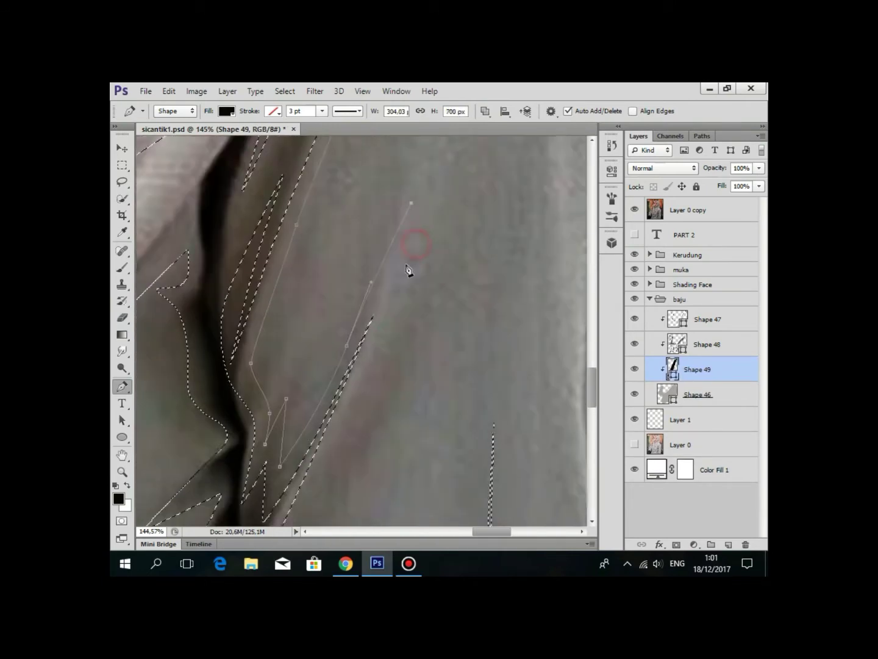
pyautogui.click(418, 211)
pyautogui.moveTo(438, 207)
pyautogui.mouseDown()
pyautogui.moveTo(363, 402)
pyautogui.moveTo(347, 373)
pyautogui.moveTo(378, 301)
pyautogui.moveTo(428, 439)
pyautogui.mouseUp()
pyautogui.click(366, 400)
pyautogui.moveTo(423, 288); pyautogui.dragTo(442, 228)
pyautogui.click(443, 379)
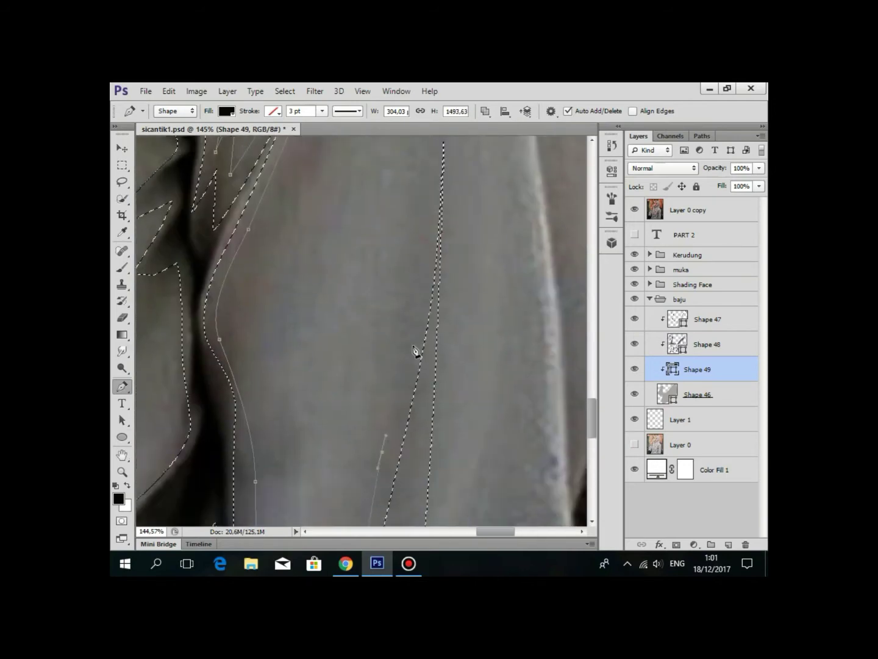
pyautogui.moveTo(454, 435); pyautogui.dragTo(423, 218)
# Extend the crease path along the garment's lower hem and curve it along the fold.
pyautogui.keyDown('alt'); pyautogui.scroll(-3, 423, 217); pyautogui.keyUp('alt')
pyautogui.click(433, 380)
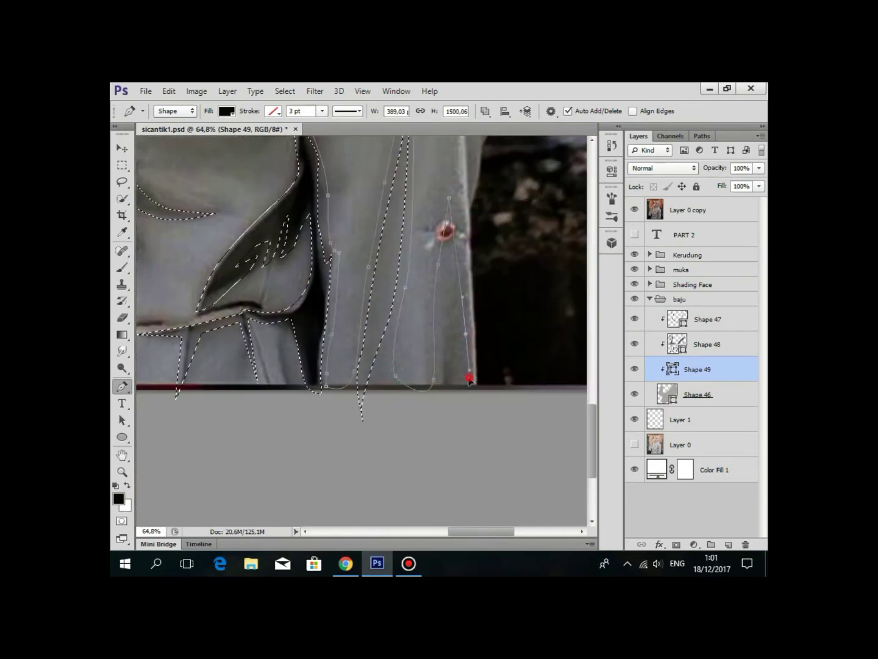
pyautogui.keyDown('alt'); pyautogui.scroll(-2, 469, 380); pyautogui.keyUp('alt')
pyautogui.click(337, 447)
pyautogui.keyDown('alt'); pyautogui.scroll(3, 357, 311); pyautogui.keyUp('alt')
pyautogui.click(357, 311)
pyautogui.click(350, 338)
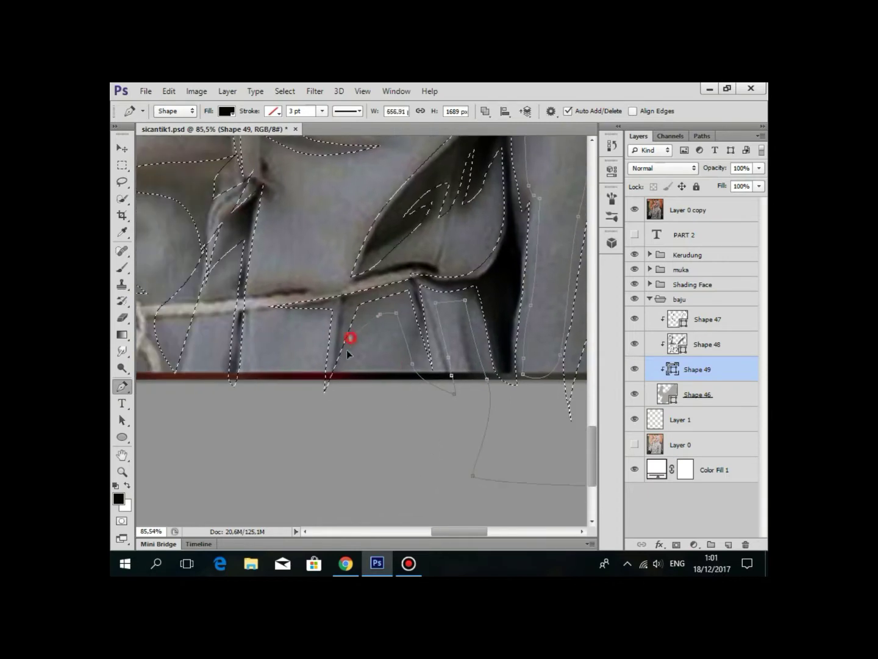
pyautogui.scroll(2, 319, 286)
pyautogui.hscroll(2, 319, 287)
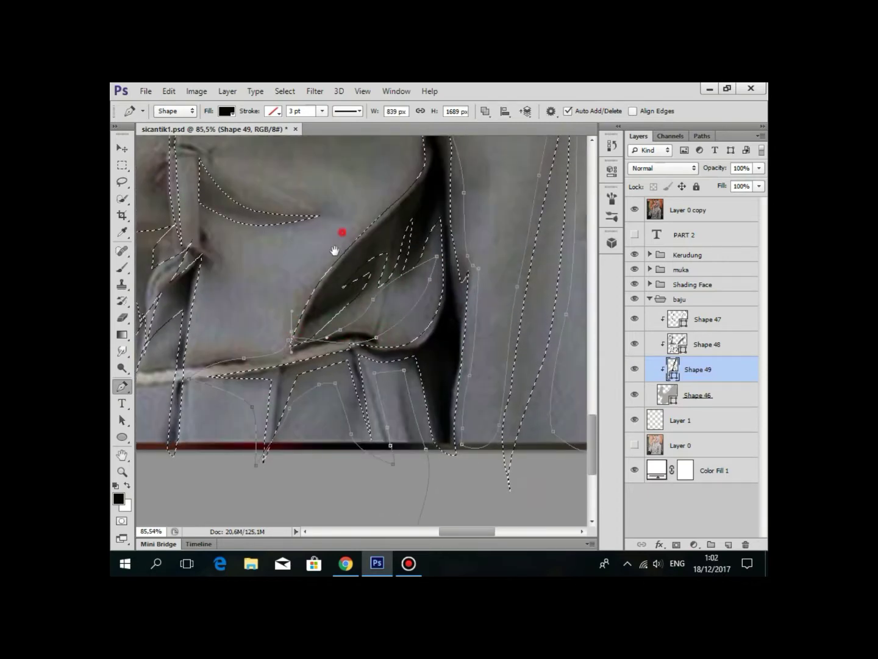
pyautogui.moveTo(334, 251)
pyautogui.mouseDown()
pyautogui.moveTo(365, 288)
pyautogui.moveTo(323, 299)
pyautogui.moveTo(418, 360)
pyautogui.moveTo(483, 349)
pyautogui.mouseUp()
pyautogui.moveTo(361, 330); pyautogui.dragTo(212, 255)
# Zoom out to the whole torso and add anchors along the garment folds and lower edge.
pyautogui.click(273, 335)
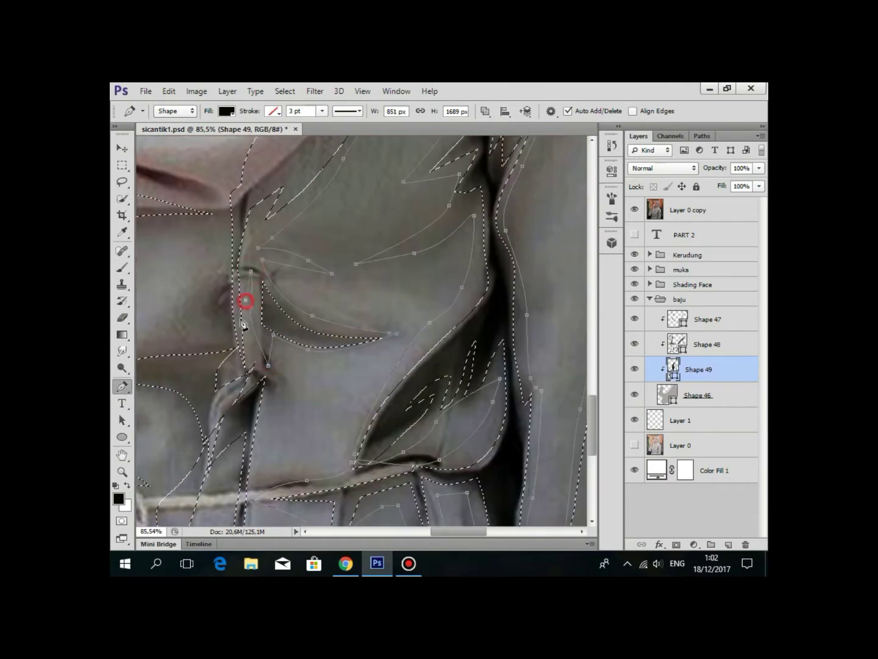
pyautogui.moveTo(245, 325); pyautogui.dragTo(235, 415)
pyautogui.hotkey('ctrl', '-')
pyautogui.hotkey('ctrl', '-')
pyautogui.hotkey('ctrl', '-')
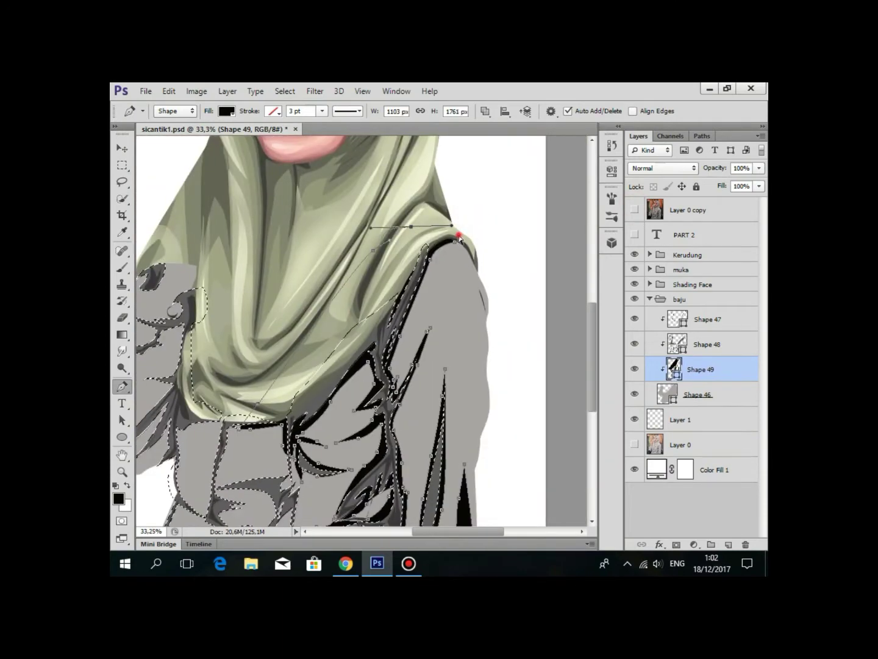
pyautogui.scroll(5, 460, 238)
pyautogui.click(332, 349)
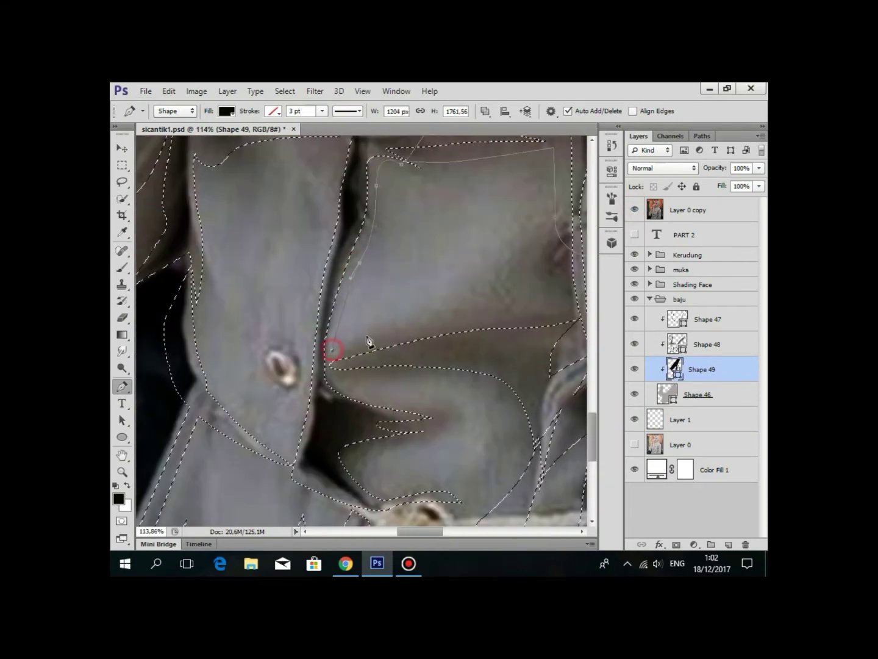
pyautogui.moveTo(367, 341); pyautogui.dragTo(281, 288)
pyautogui.click(356, 383)
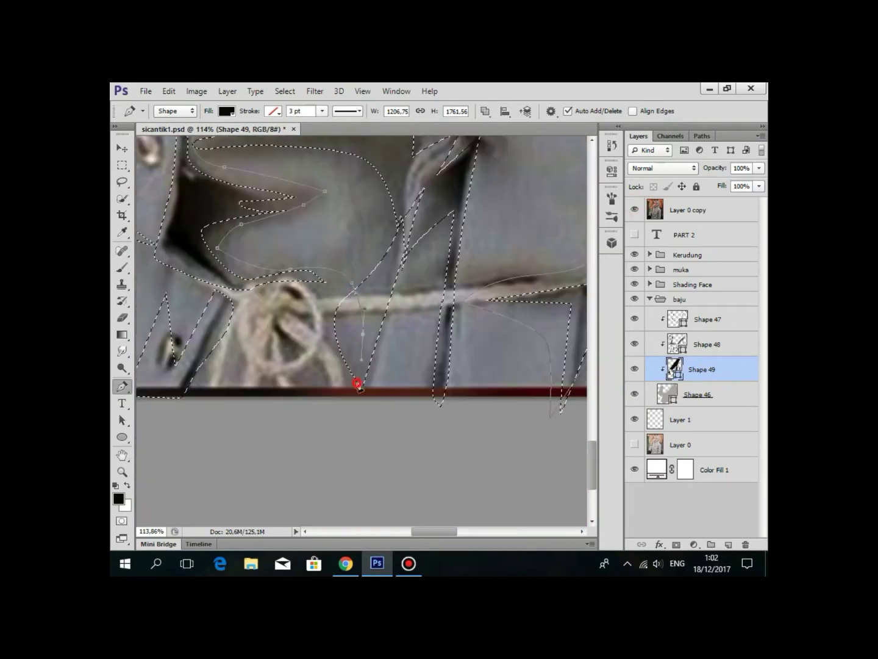
pyautogui.moveTo(114, 448); pyautogui.dragTo(321, 459)
pyautogui.click(291, 276)
pyautogui.moveTo(359, 298); pyautogui.dragTo(372, 386)
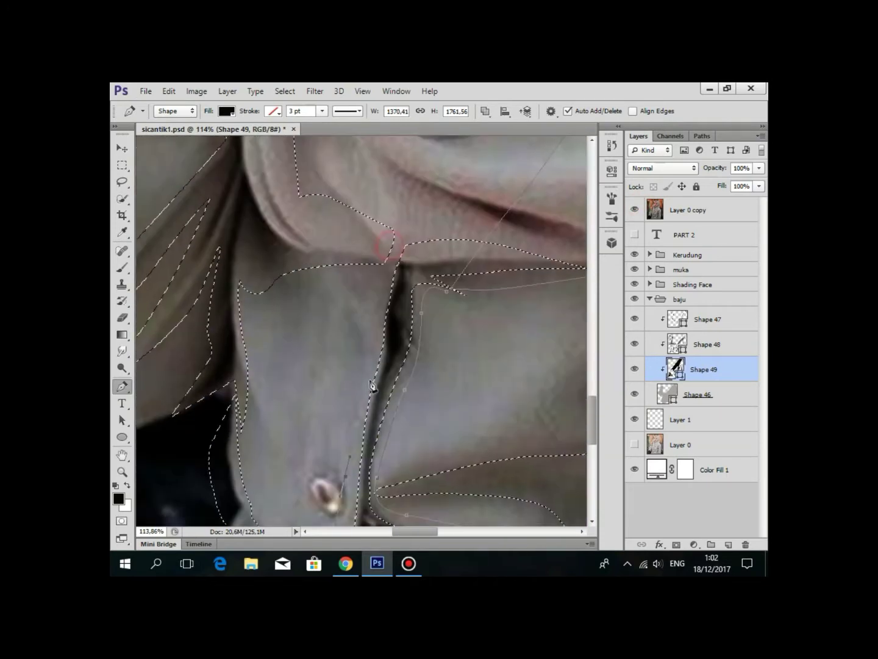
pyautogui.scroll(-3, 441, 281)
pyautogui.scroll(-3, 458, 272)
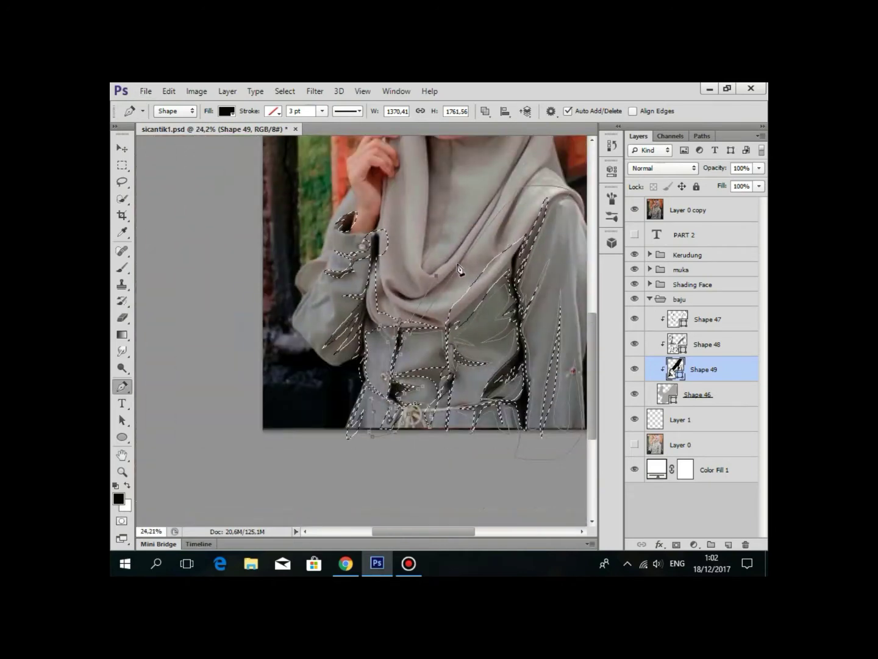
pyautogui.scroll(3, 427, 274)
pyautogui.scroll(4, 378, 305)
# Add an anchor on the collar fold and move toward the button area.
pyautogui.click(367, 310)
pyautogui.scroll(-2, 369, 310)
pyautogui.scroll(1, 392, 243)
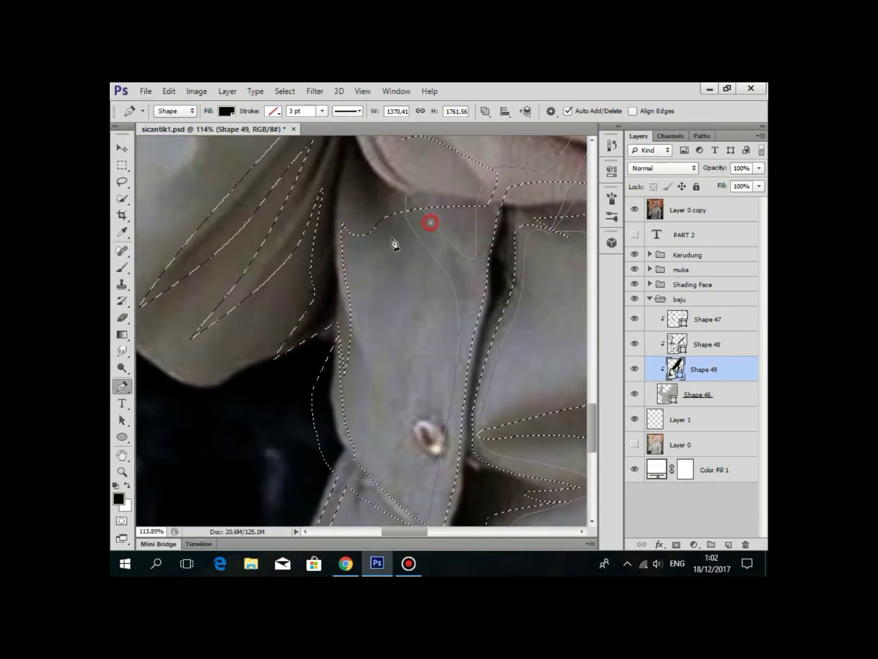
pyautogui.scroll(-2, 382, 365)
pyautogui.scroll(2, 406, 372)
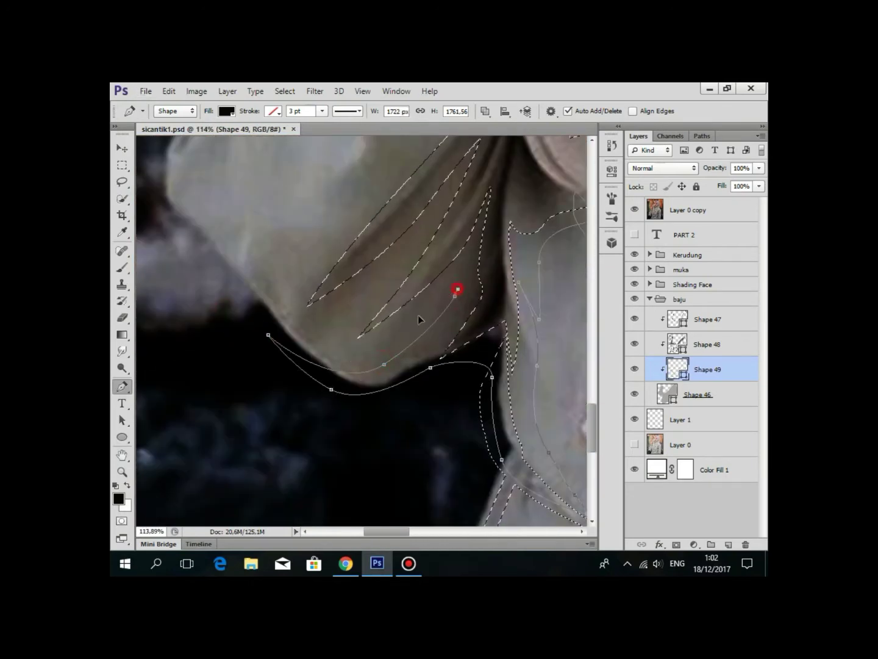
pyautogui.scroll(-2, 378, 314)
pyautogui.scroll(2, 342, 359)
pyautogui.scroll(-2, 455, 276)
pyautogui.scroll(2, 423, 340)
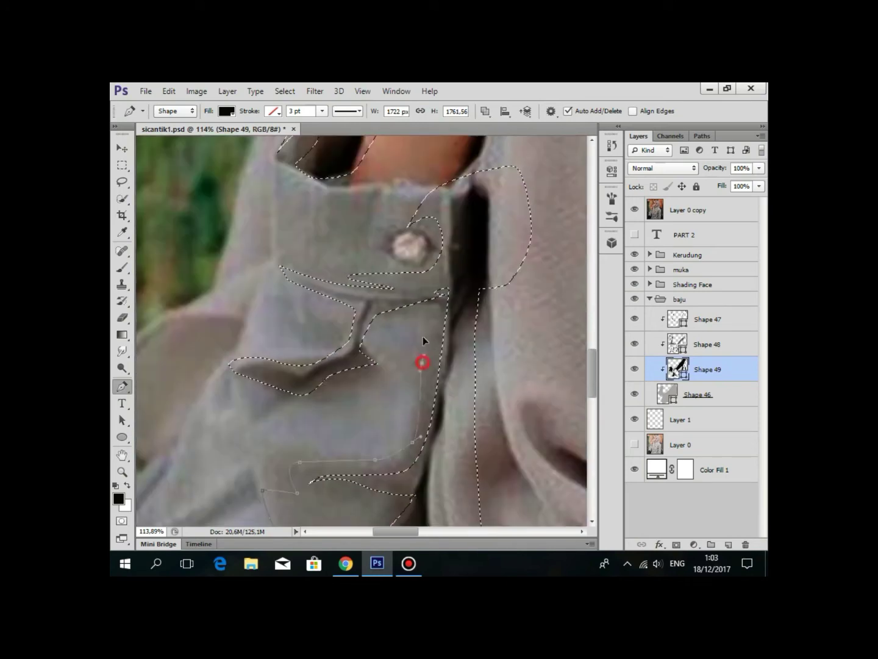
pyautogui.moveTo(378, 238); pyautogui.dragTo(364, 318)
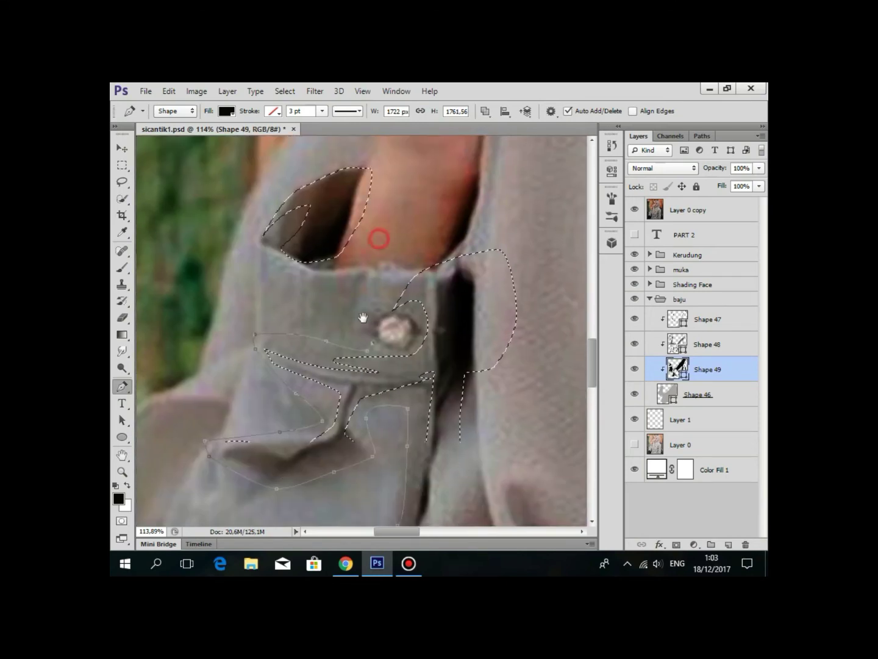
# Hide Layer 0 copy to check the vector creases, then show it again.
pyautogui.click(634, 209)
pyautogui.scroll(-3, 379, 305)
pyautogui.scroll(2, 390, 305)
pyautogui.scroll(1, 414, 317)
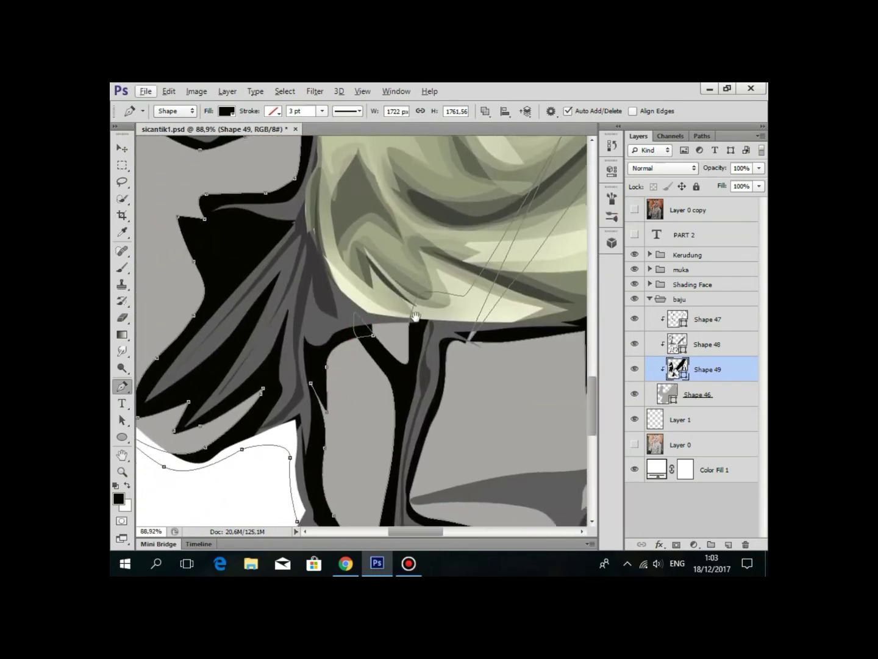
pyautogui.scroll(3, 385, 293)
pyautogui.scroll(-5, 385, 293)
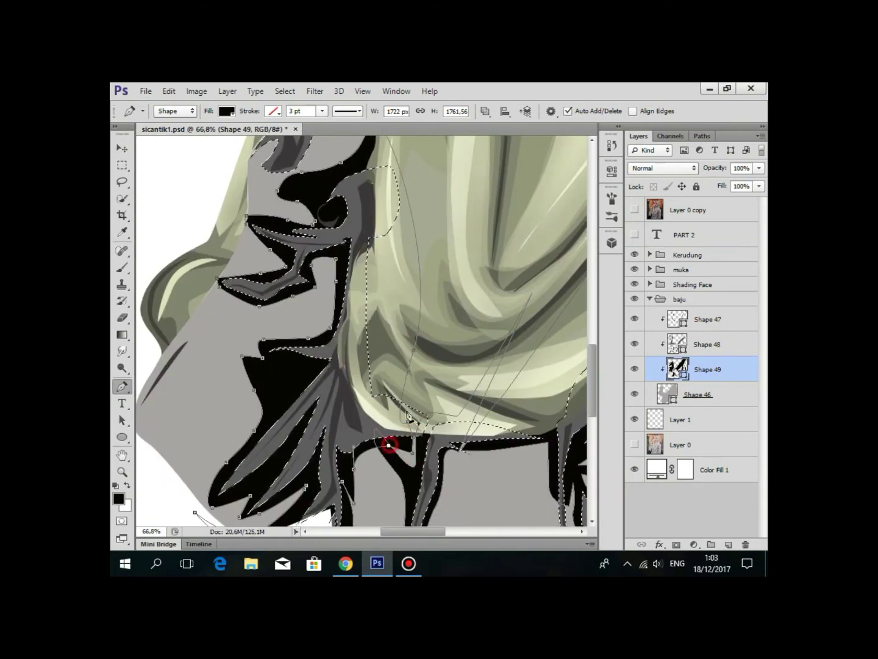
pyautogui.scroll(3, 409, 417)
pyautogui.click(635, 209)
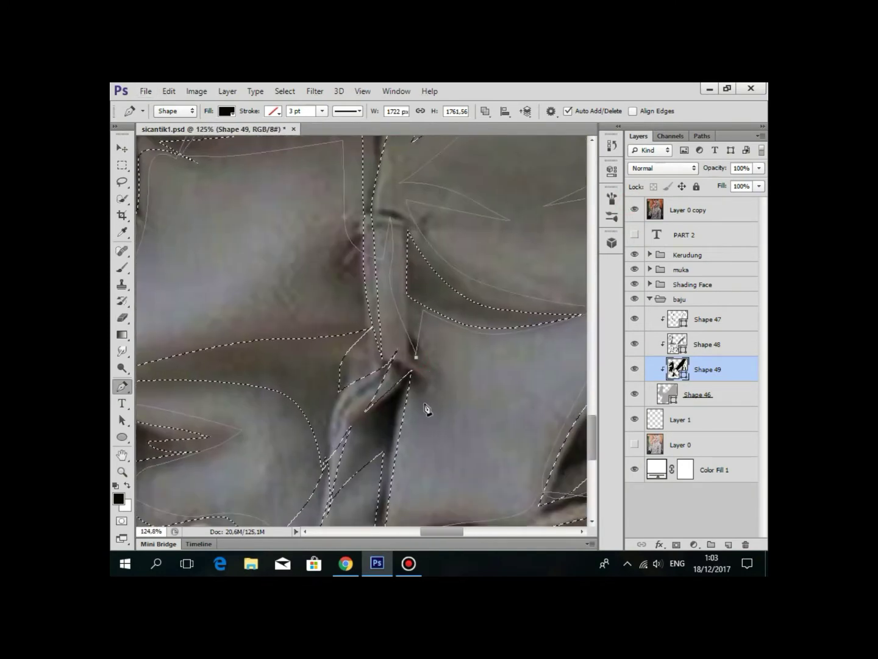
# Pan to the next fold and recheck the creases with the reference photo hidden, then restore it.
pyautogui.moveTo(421, 404); pyautogui.dragTo(302, 405)
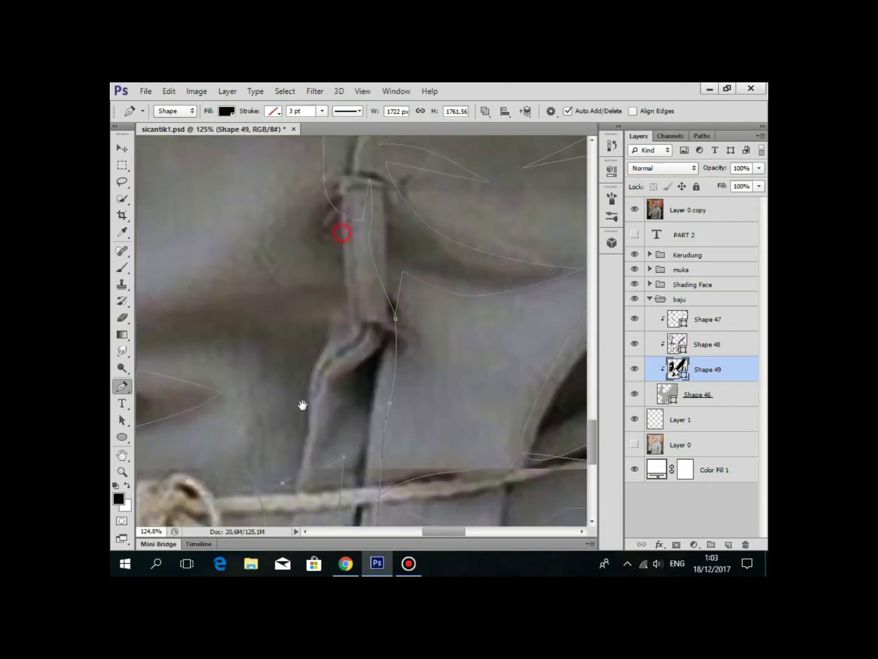
pyautogui.scroll(-3, 373, 300)
pyautogui.scroll(1, 420, 299)
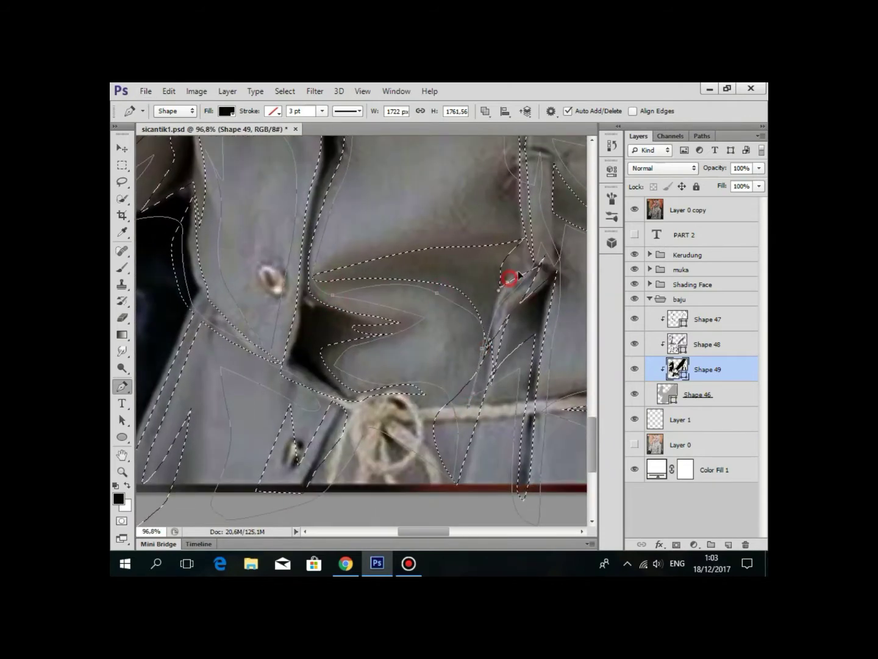
pyautogui.scroll(3, 509, 277)
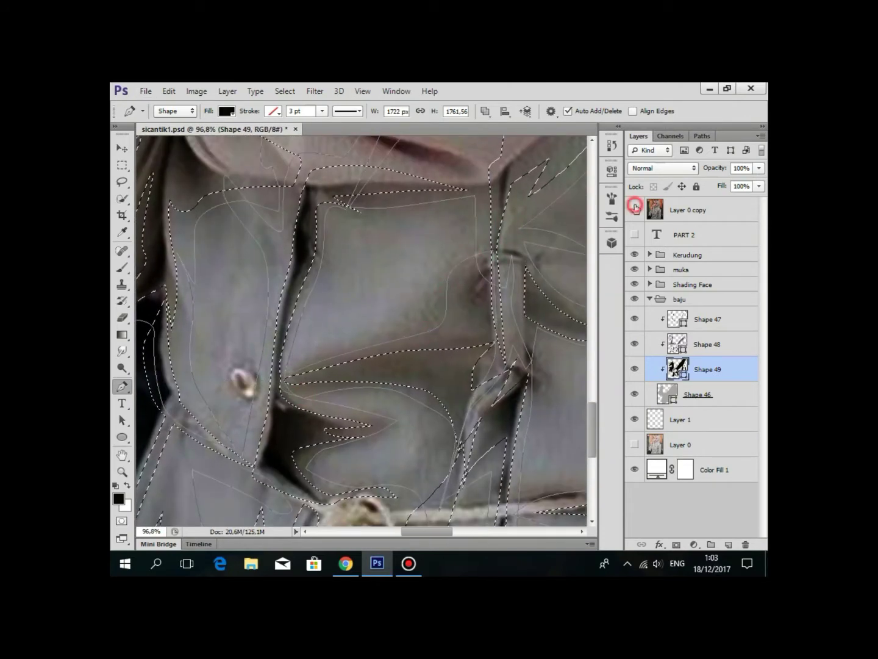
pyautogui.scroll(-3, 470, 170)
pyautogui.scroll(2, 470, 170)
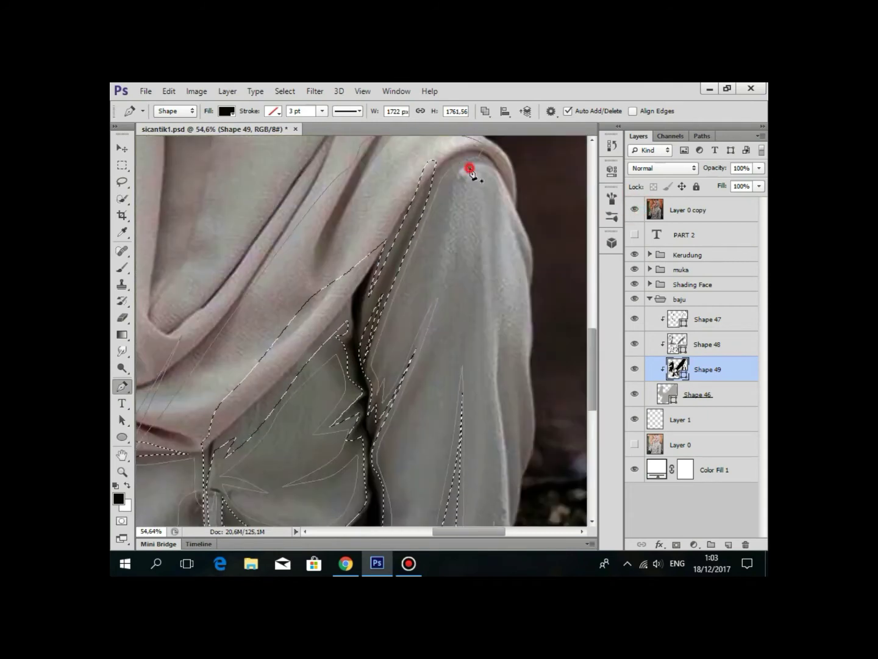
pyautogui.scroll(-2, 470, 171)
pyautogui.click(634, 209)
pyautogui.click(712, 370)
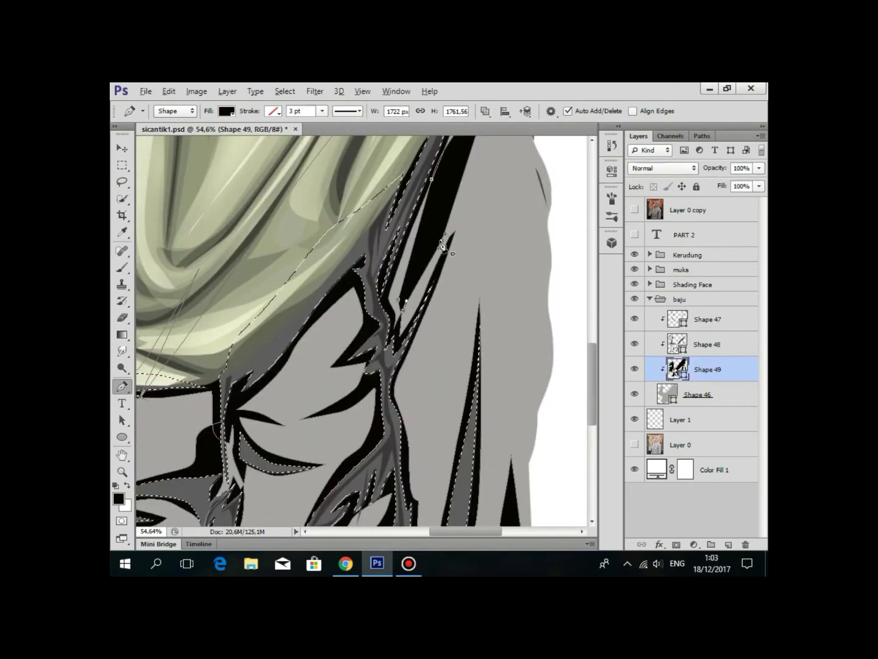
pyautogui.scroll(-4, 414, 292)
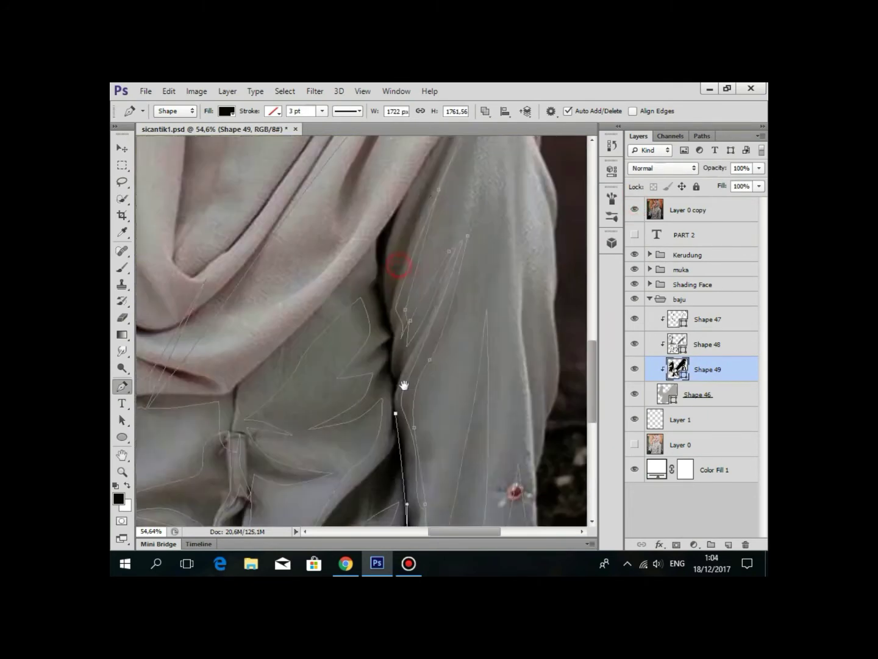
pyautogui.scroll(4, 488, 304)
pyautogui.click(635, 210)
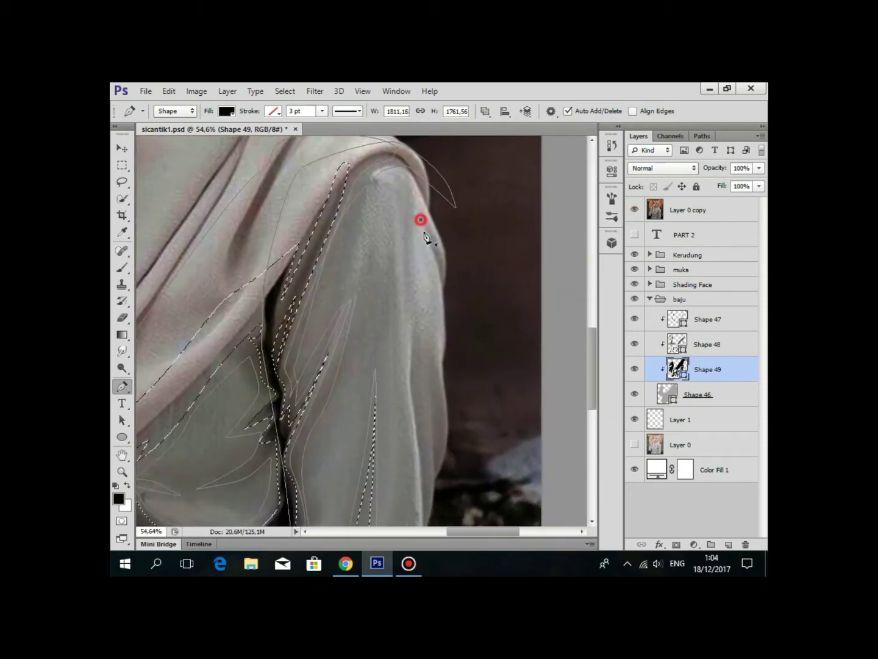
# Curve a new crease outline along the shoulder.
pyautogui.moveTo(410, 369)
pyautogui.mouseDown()
pyautogui.moveTo(413, 272)
pyautogui.moveTo(468, 428)
pyautogui.mouseUp()
pyautogui.scroll(-5, 414, 243)
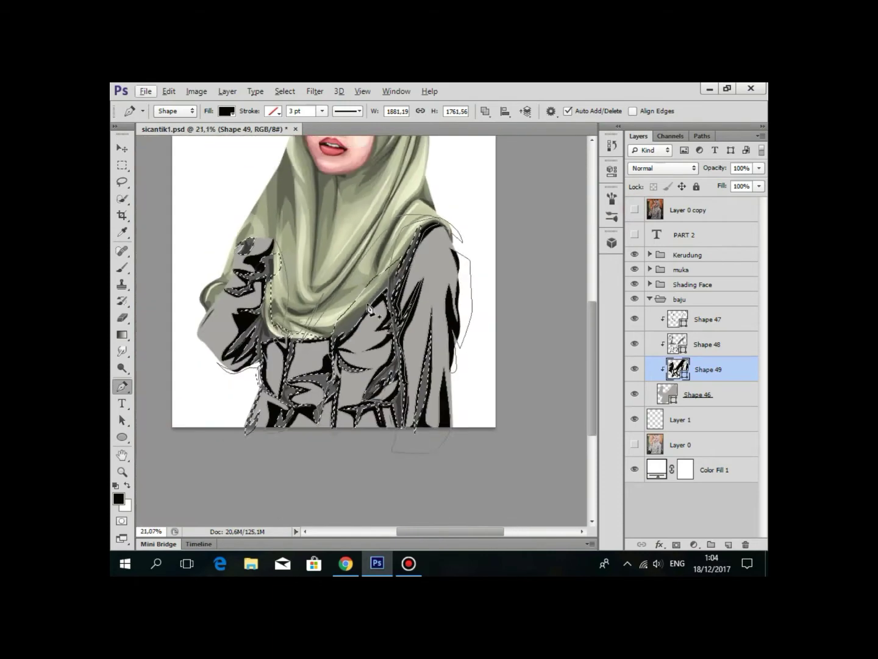
pyautogui.scroll(4, 341, 274)
pyautogui.scroll(3, 290, 300)
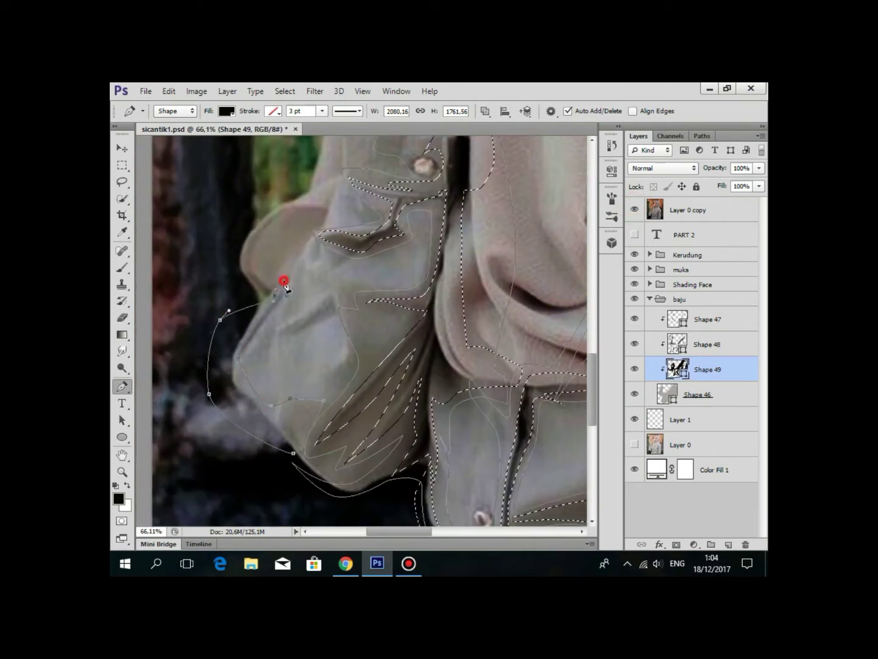
pyautogui.scroll(2, 284, 283)
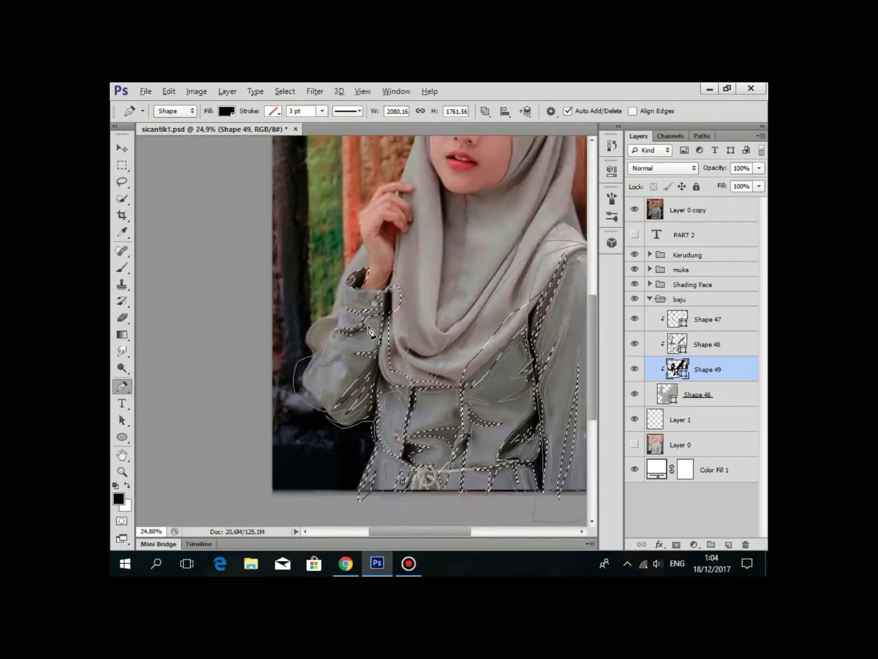
pyautogui.scroll(4, 405, 415)
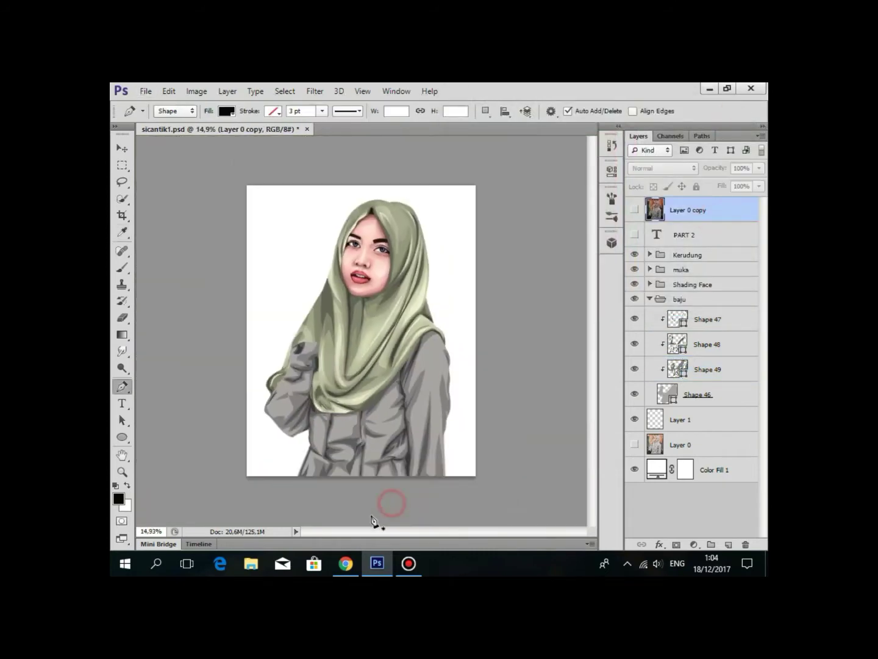
# Recolour Shape 49's creases to dark gray 5e5d5d sampled from the artwork.
pyautogui.click(382, 343)
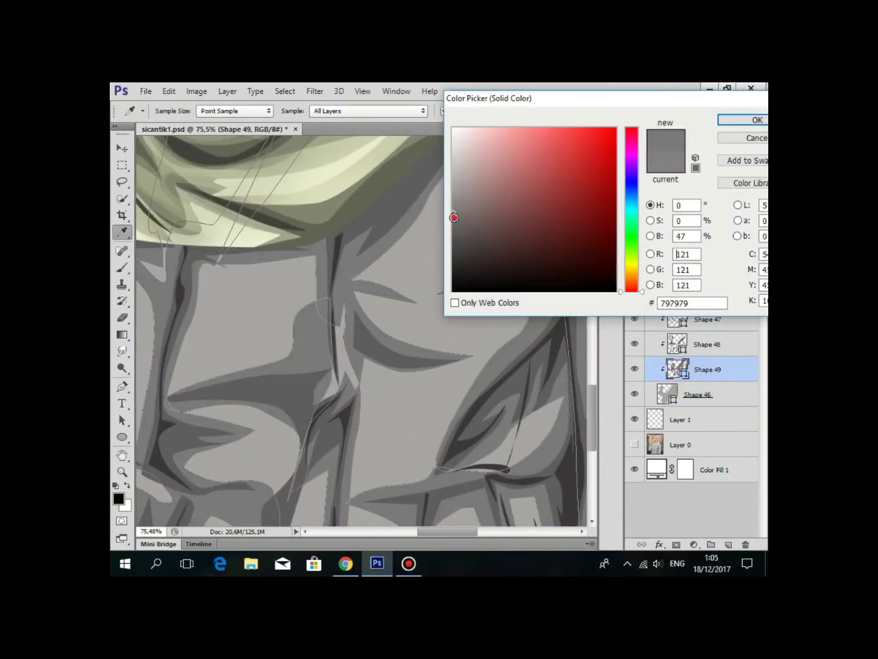
pyautogui.moveTo(459, 217)
pyautogui.mouseDown()
pyautogui.moveTo(503, 203)
pyautogui.moveTo(457, 210)
pyautogui.mouseUp()
pyautogui.click(378, 346)
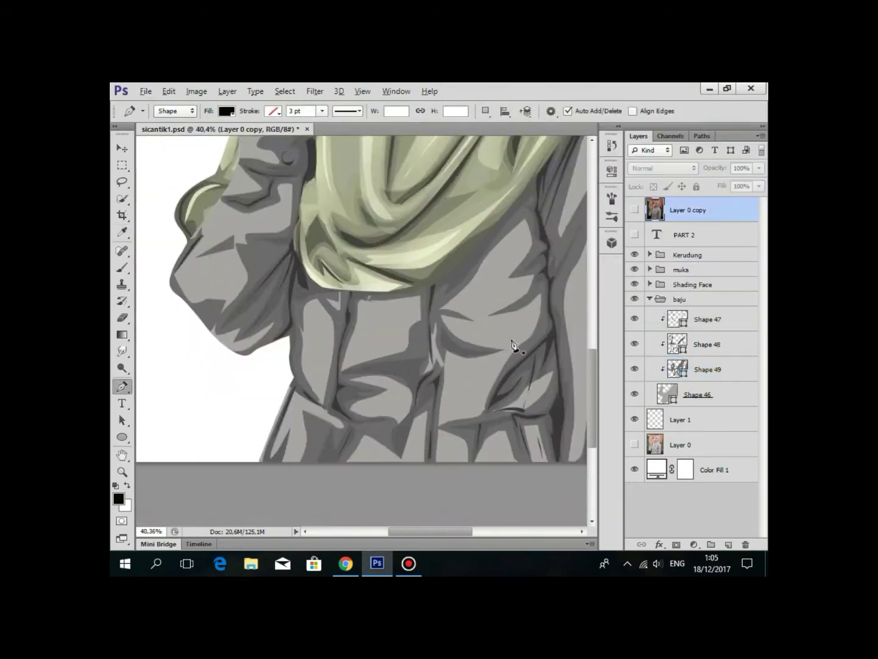
pyautogui.click(688, 210)
pyautogui.click(634, 210)
pyautogui.doubleClick(691, 377)
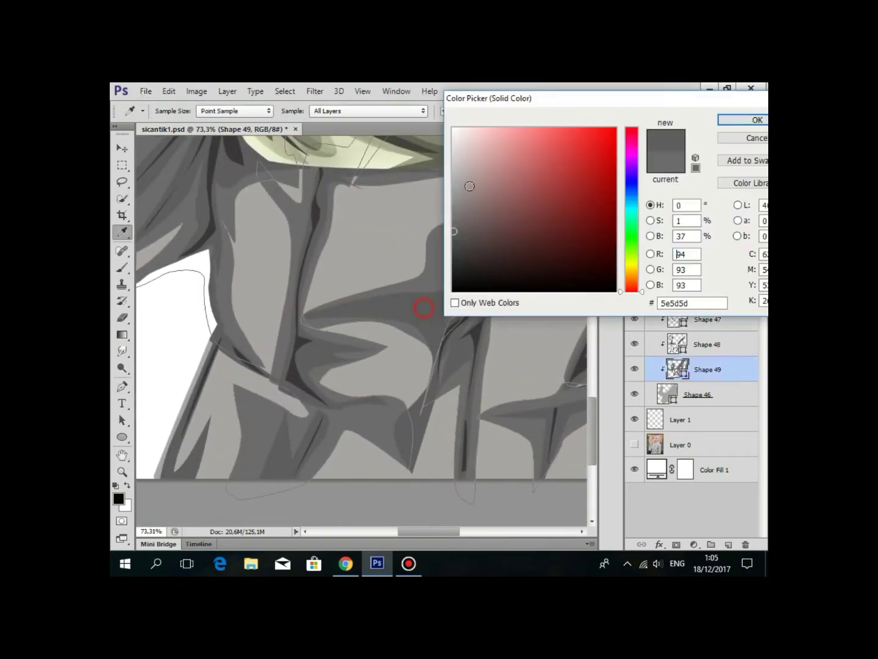
pyautogui.click(458, 196)
pyautogui.click(744, 119)
# Select the reference photo layer and save the document.
pyautogui.click(671, 211)
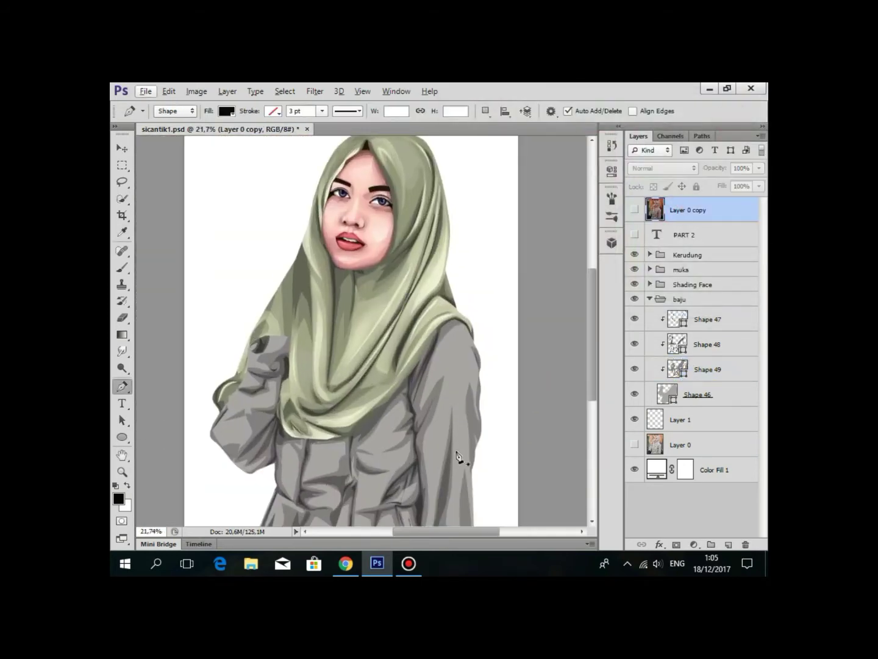
pyautogui.hotkey('ctrl', 's')
pyautogui.scroll(3, 518, 380)
# Convert the clothing path into a selection with Make Selection, then show the reference photo again.
pyautogui.scroll(2, 401, 294)
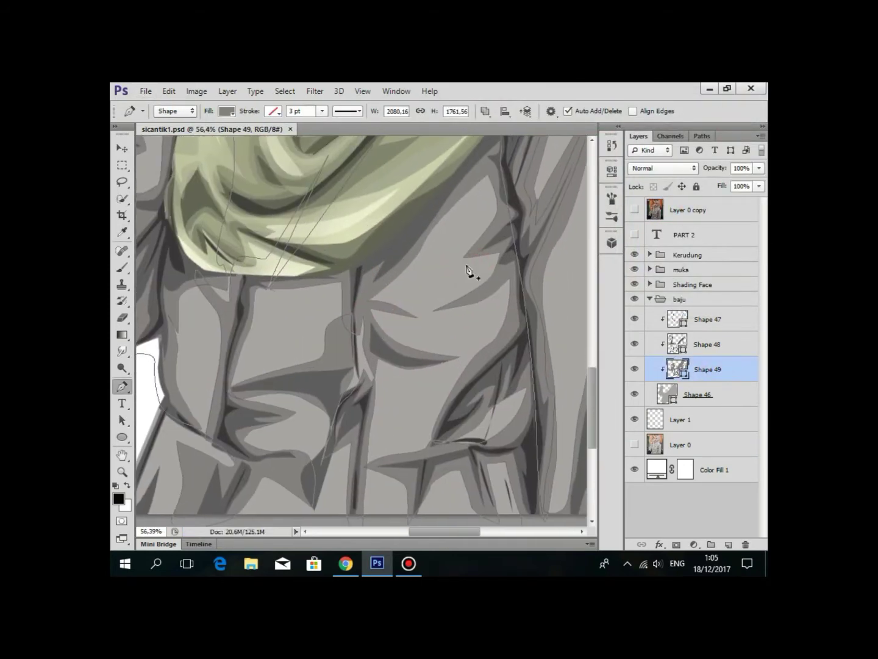
pyautogui.scroll(-2, 470, 275)
pyautogui.scroll(1, 362, 304)
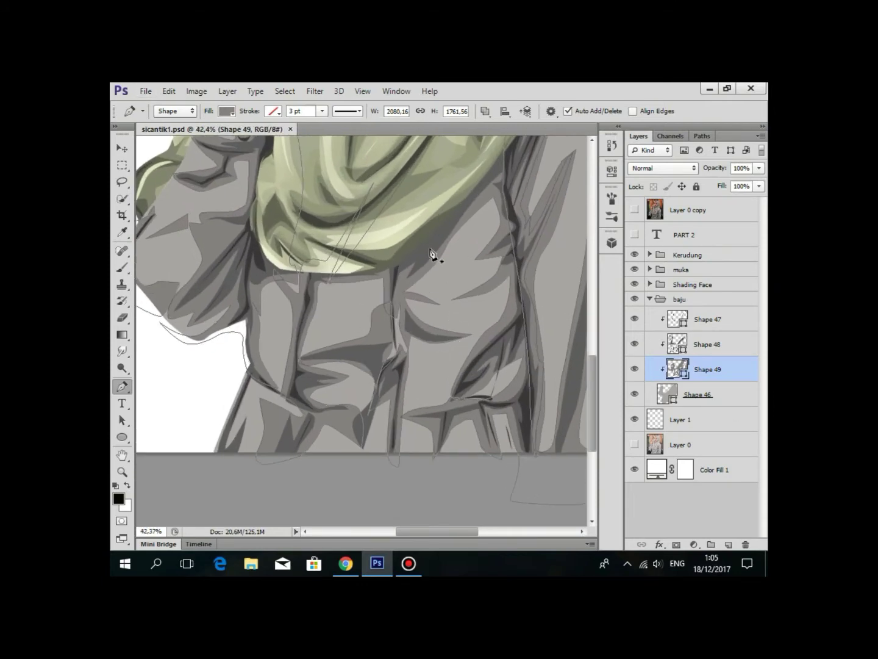
pyautogui.scroll(-1, 425, 258)
pyautogui.scroll(-1, 422, 231)
pyautogui.rightClick(362, 247)
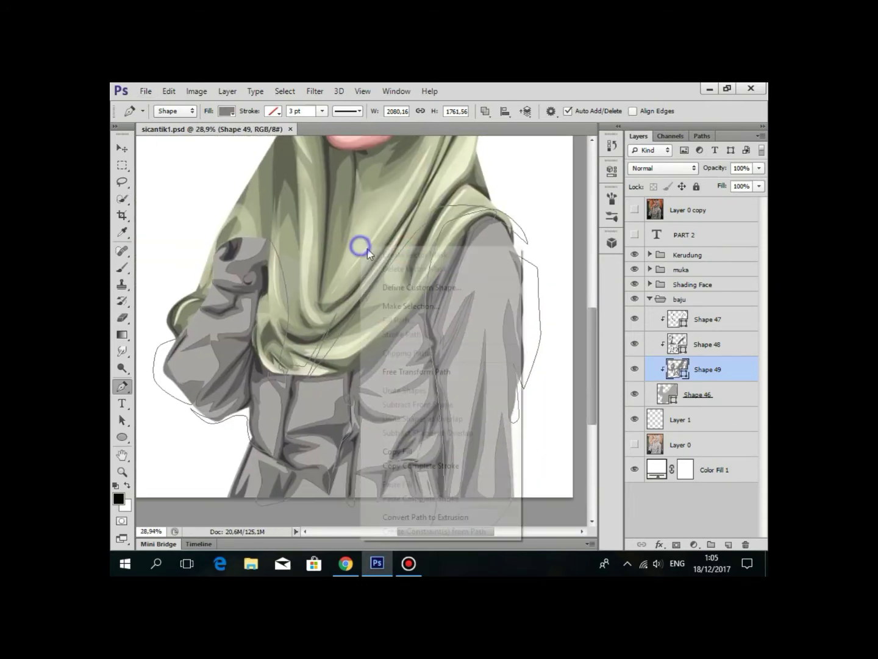
pyautogui.click(310, 284)
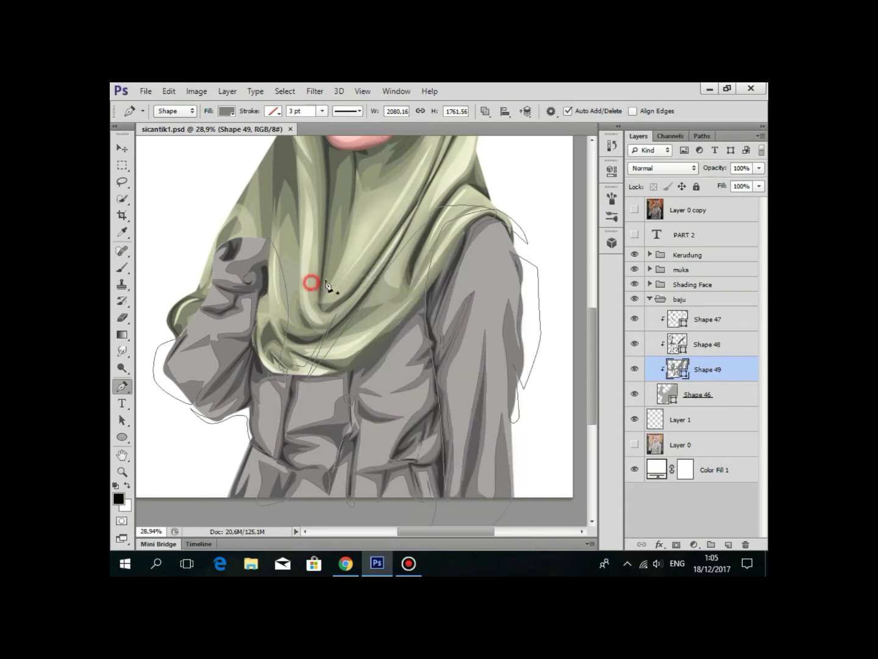
pyautogui.scroll(1, 365, 223)
pyautogui.rightClick(365, 223)
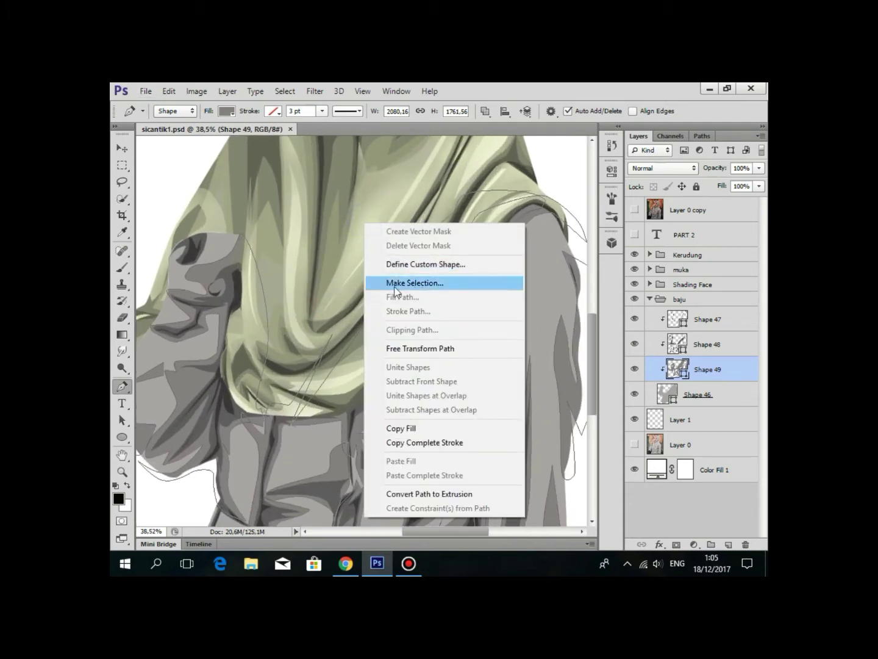
pyautogui.click(421, 283)
pyautogui.click(504, 221)
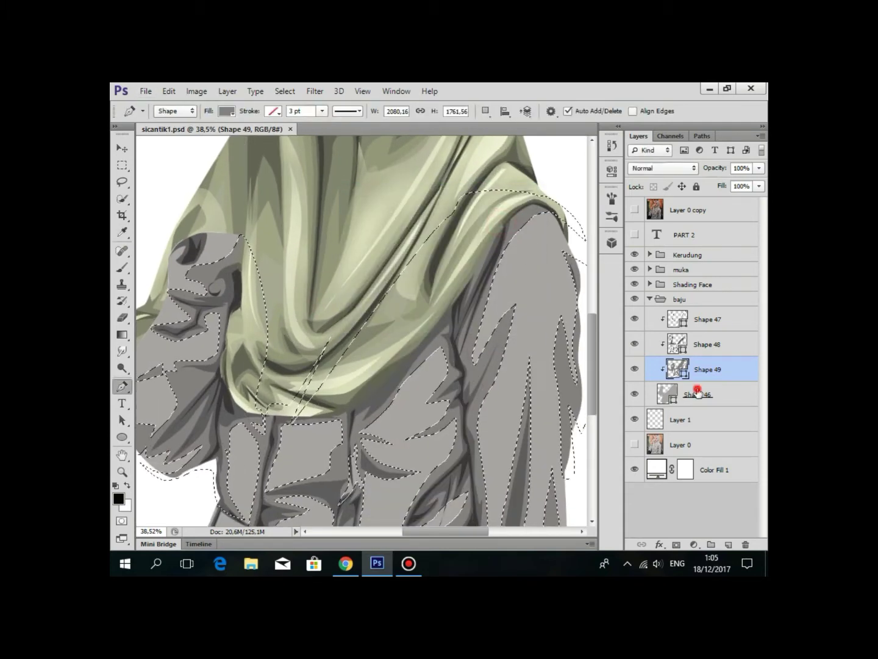
pyautogui.scroll(-2, 491, 238)
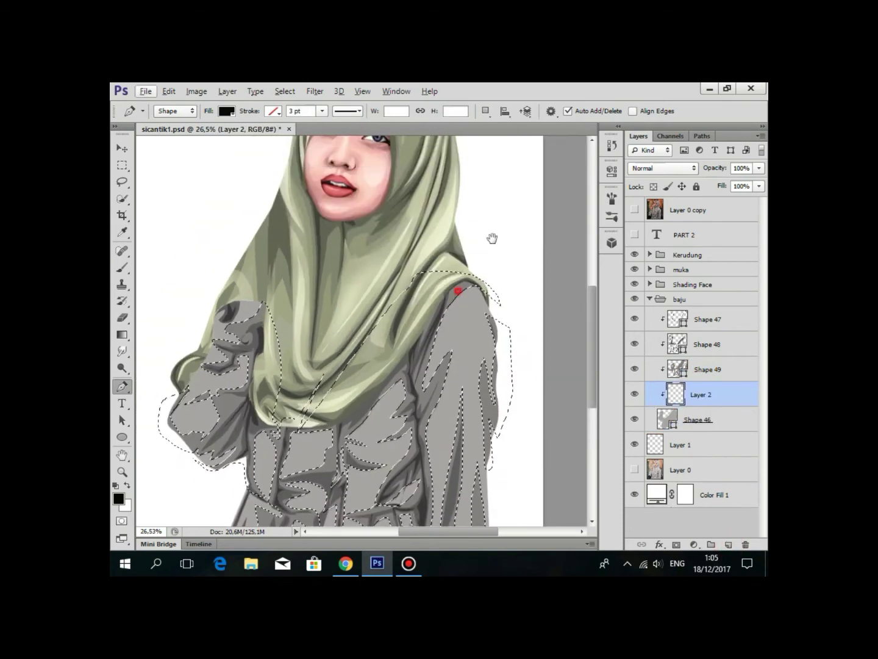
pyautogui.click(635, 210)
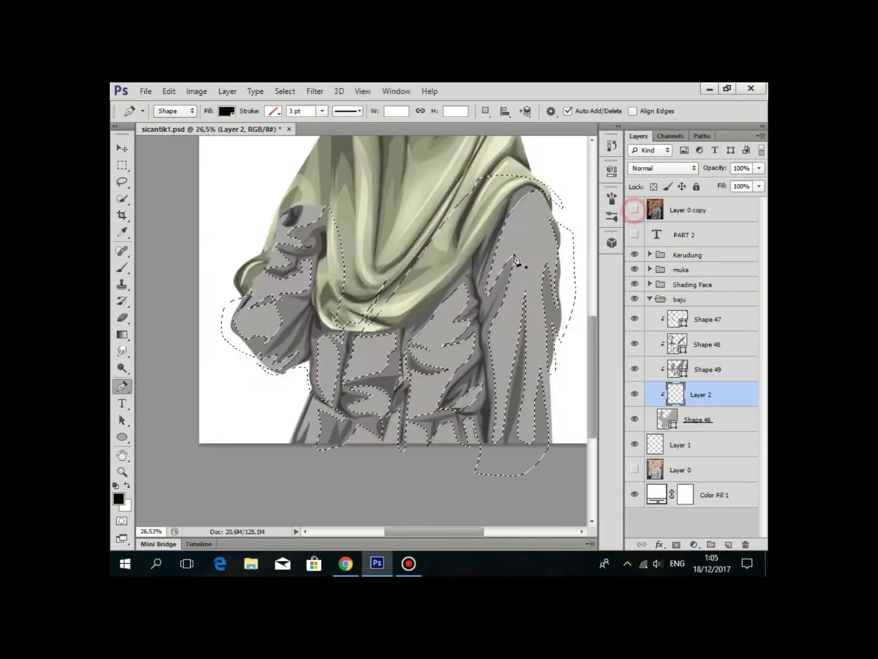
# Begin a new crease shape on the right sleeve with curved points over the photo.
pyautogui.scroll(2, 426, 427)
pyautogui.click(634, 210)
pyautogui.scroll(3, 545, 199)
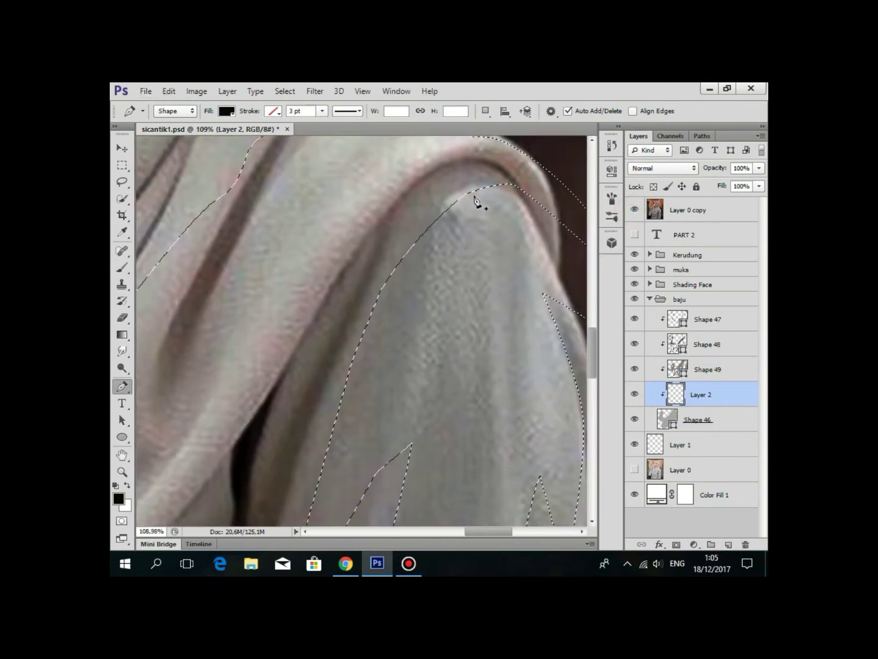
pyautogui.moveTo(394, 357)
pyautogui.mouseDown()
pyautogui.moveTo(409, 302)
pyautogui.moveTo(398, 352)
pyautogui.mouseUp()
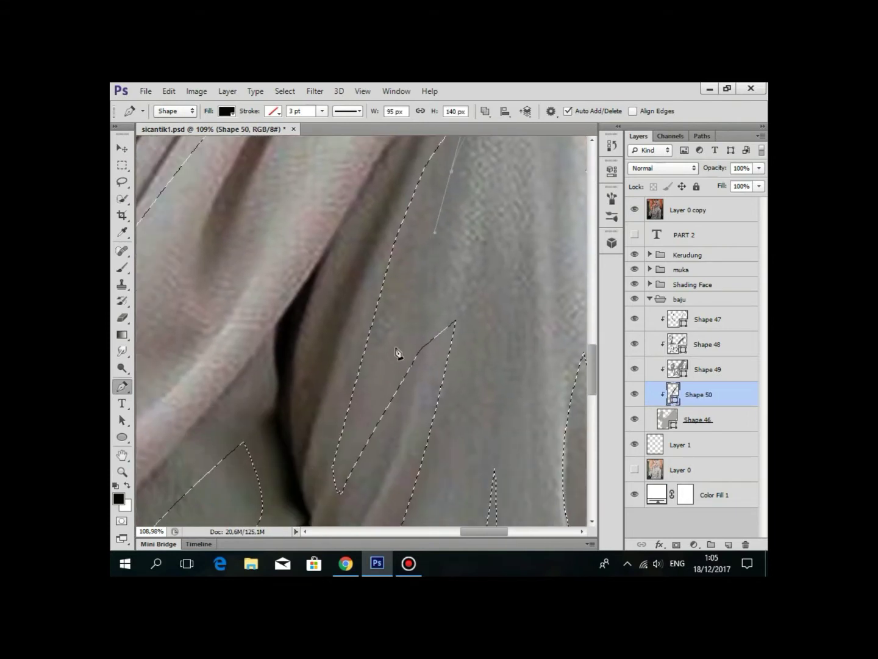
pyautogui.moveTo(497, 226); pyautogui.dragTo(437, 348)
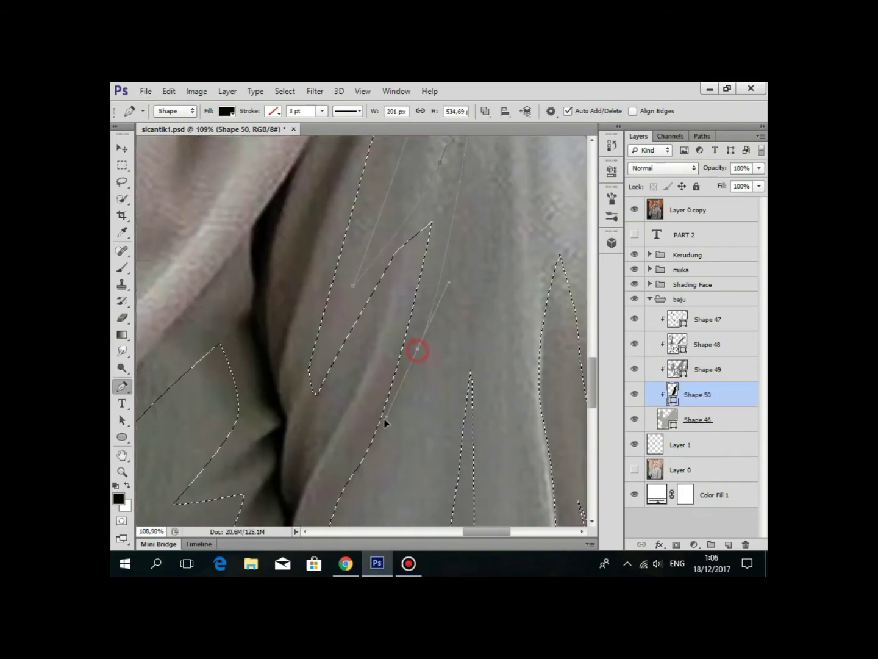
pyautogui.moveTo(384, 419); pyautogui.dragTo(386, 263)
pyautogui.scroll(-3, 388, 369)
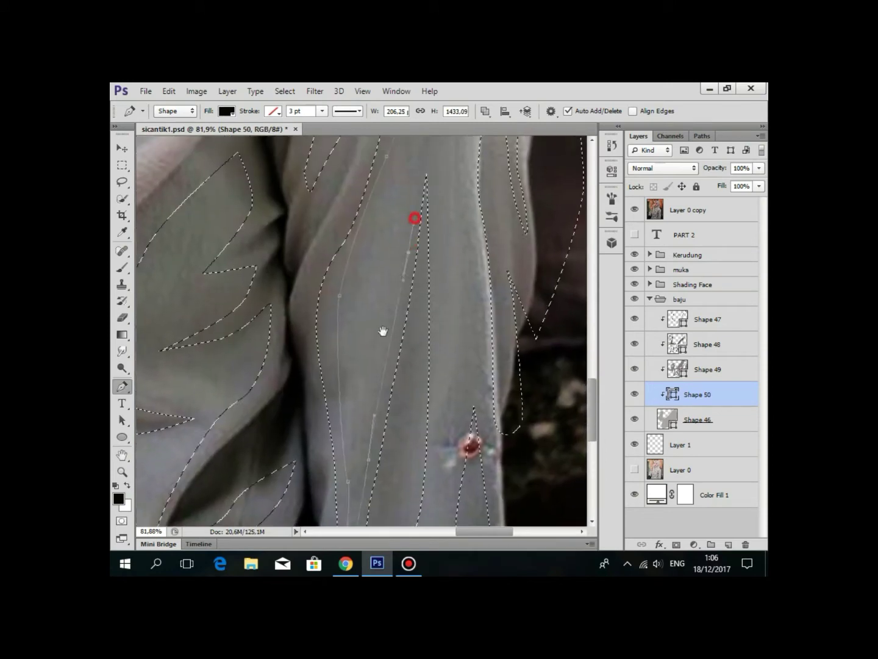
pyautogui.moveTo(413, 218)
pyautogui.mouseDown()
pyautogui.moveTo(392, 281)
pyautogui.moveTo(408, 361)
pyautogui.mouseUp()
# Continue the sleeve crease outline with curved points past the sleeve edge.
pyautogui.scroll(-3, 409, 360)
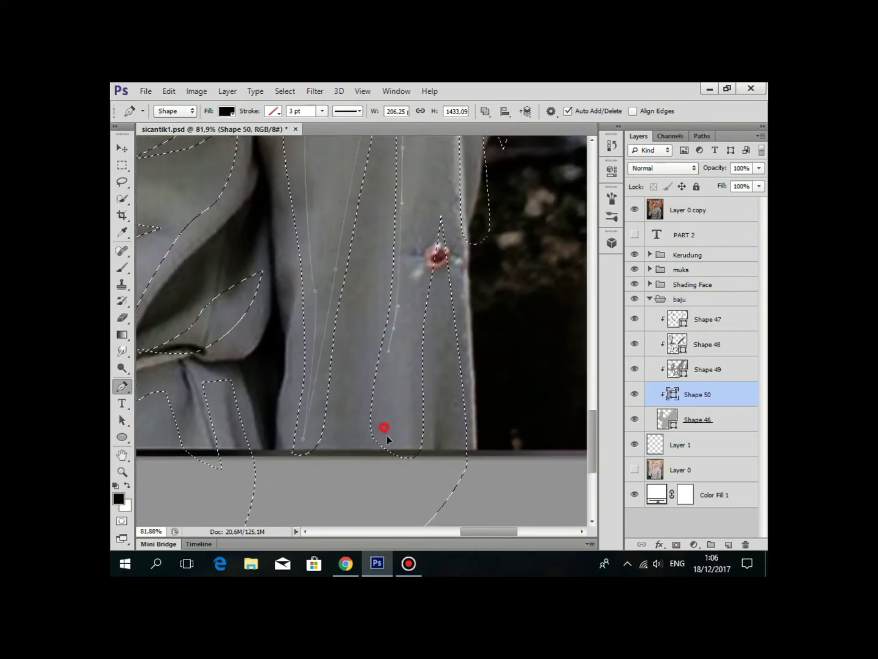
pyautogui.scroll(2, 390, 435)
pyautogui.scroll(4, 417, 305)
pyautogui.scroll(-3, 392, 325)
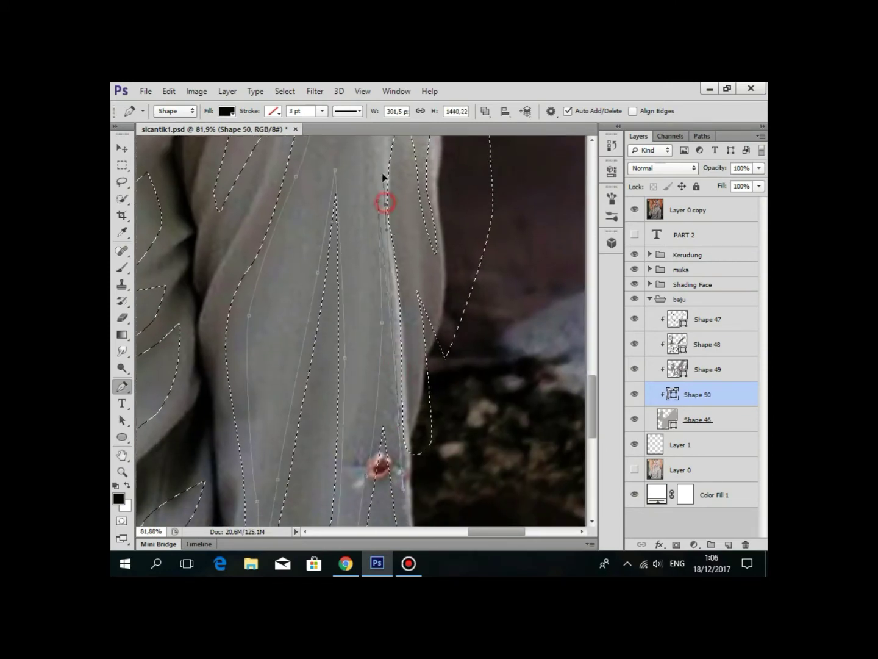
pyautogui.scroll(-3, 400, 348)
pyautogui.scroll(3, 400, 289)
pyautogui.scroll(-3, 498, 345)
pyautogui.moveTo(543, 285); pyautogui.dragTo(568, 227)
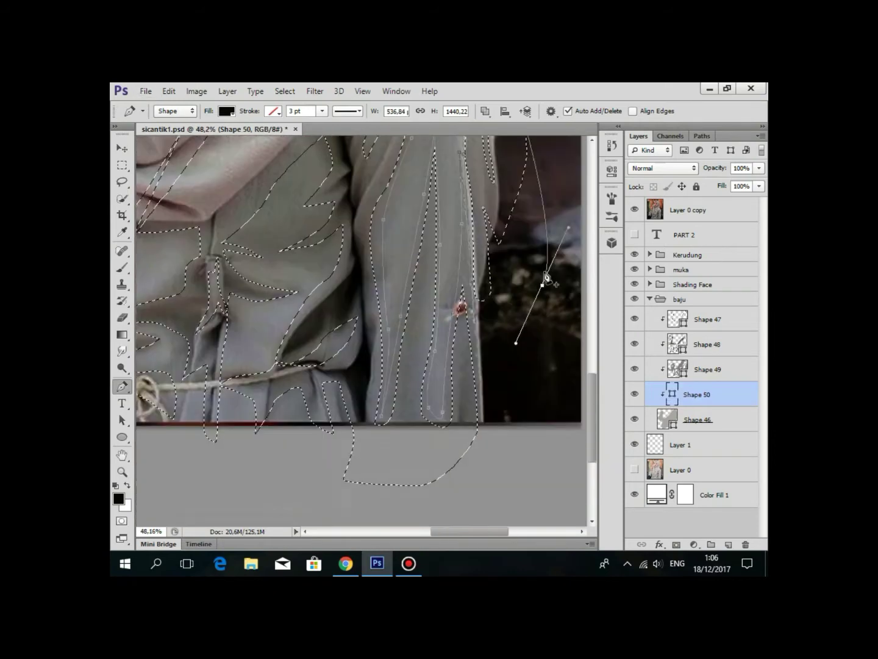
pyautogui.scroll(3, 524, 262)
pyautogui.moveTo(451, 461); pyautogui.dragTo(484, 321)
pyautogui.scroll(-3, 355, 372)
pyautogui.scroll(3, 354, 369)
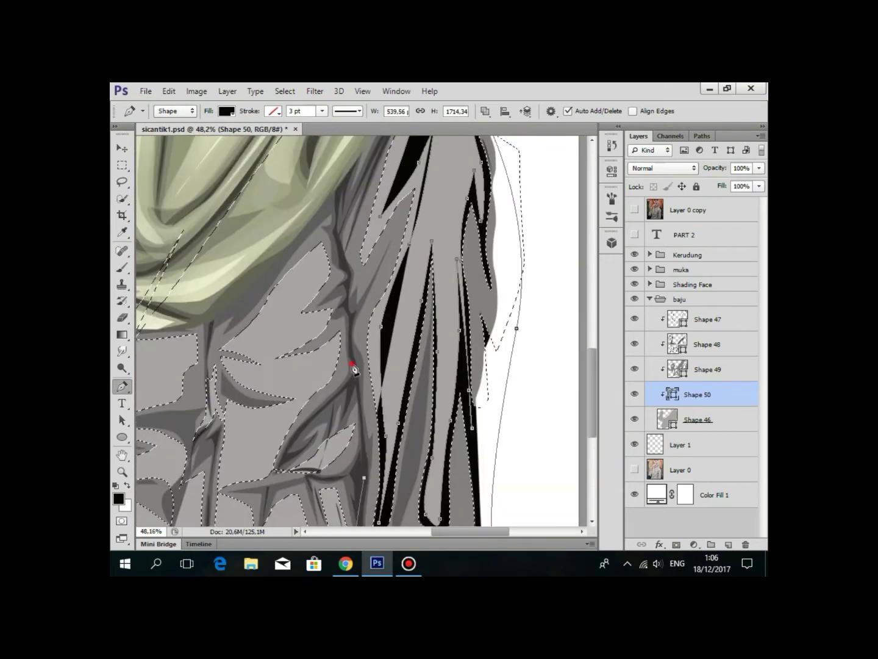
pyautogui.moveTo(335, 271); pyautogui.dragTo(328, 376)
# Open Shape 50's fill colour settings to change it toward light gray 999393.
pyautogui.scroll(2, 482, 274)
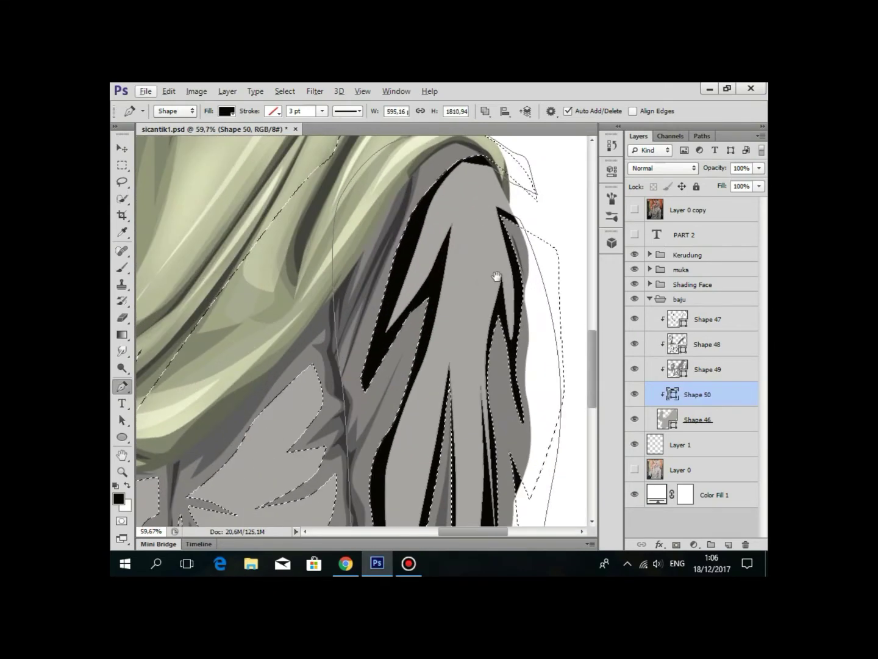
pyautogui.scroll(-3, 476, 239)
pyautogui.scroll(-2, 463, 268)
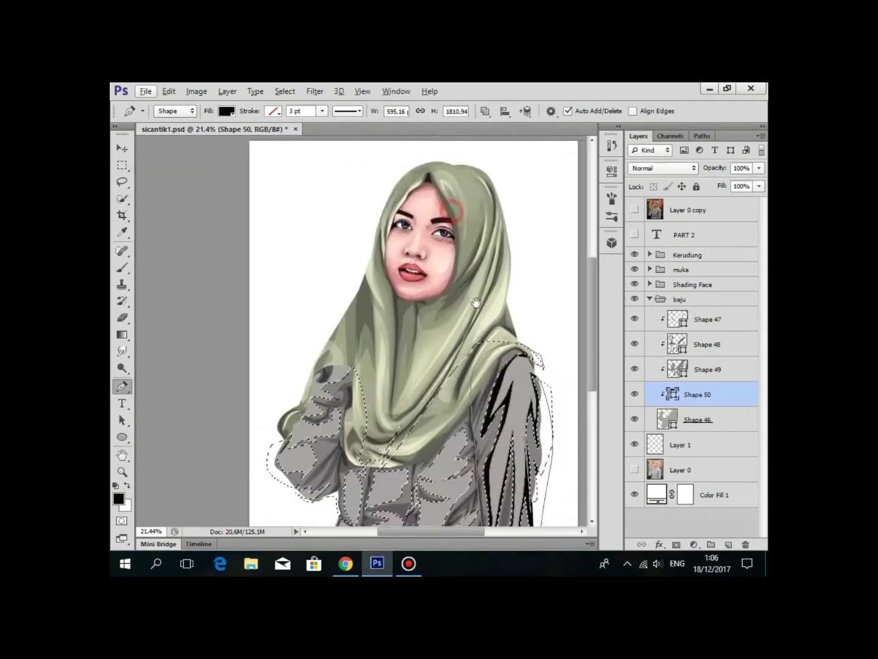
pyautogui.scroll(3, 456, 293)
pyautogui.scroll(2, 456, 292)
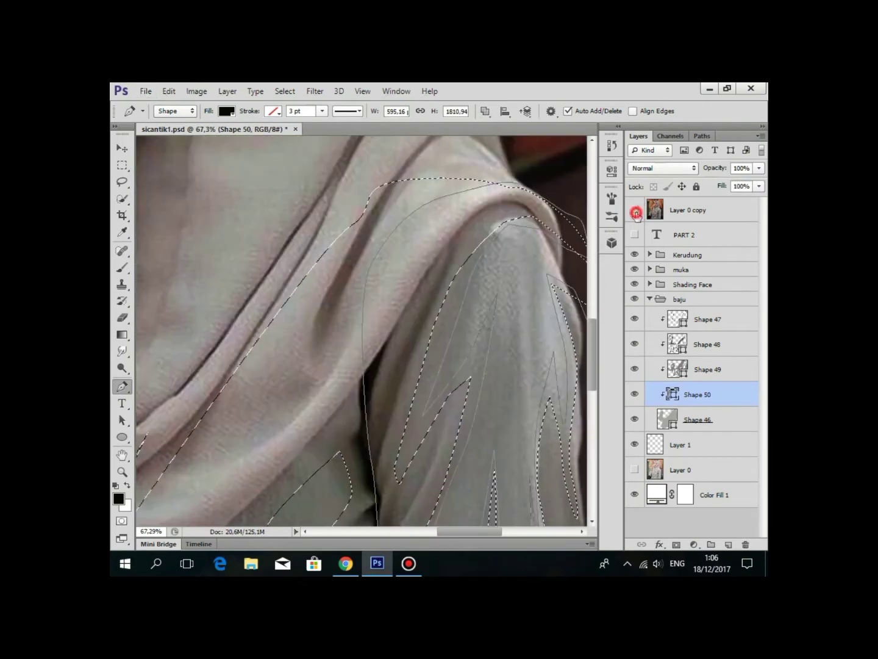
pyautogui.doubleClick(672, 394)
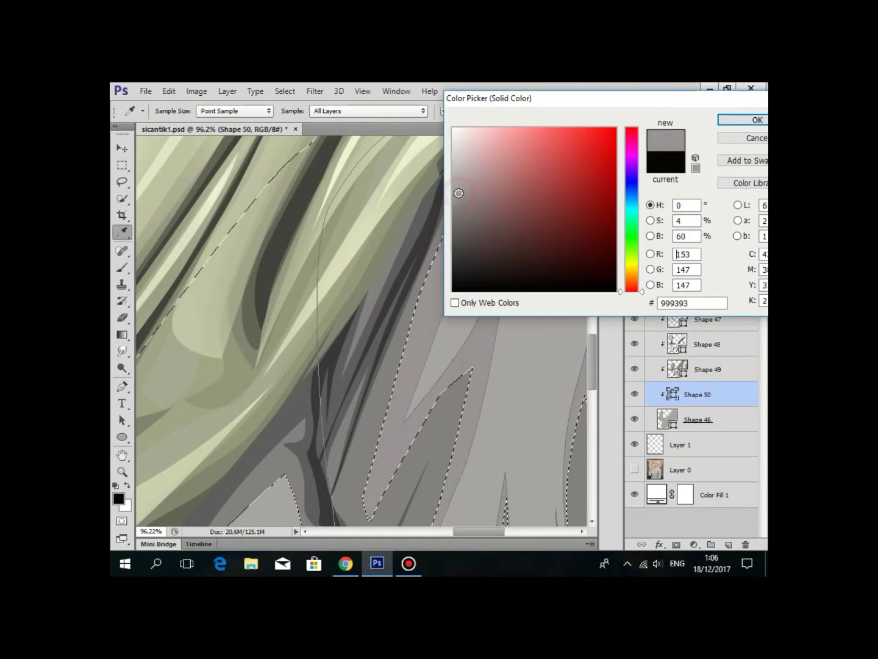
# Confirm the gray fill colour and load Shape 50's outline as a selection.
pyautogui.press('Return')
pyautogui.scroll(-2, 530, 411)
pyautogui.scroll(-2, 531, 410)
pyautogui.scroll(-1, 530, 411)
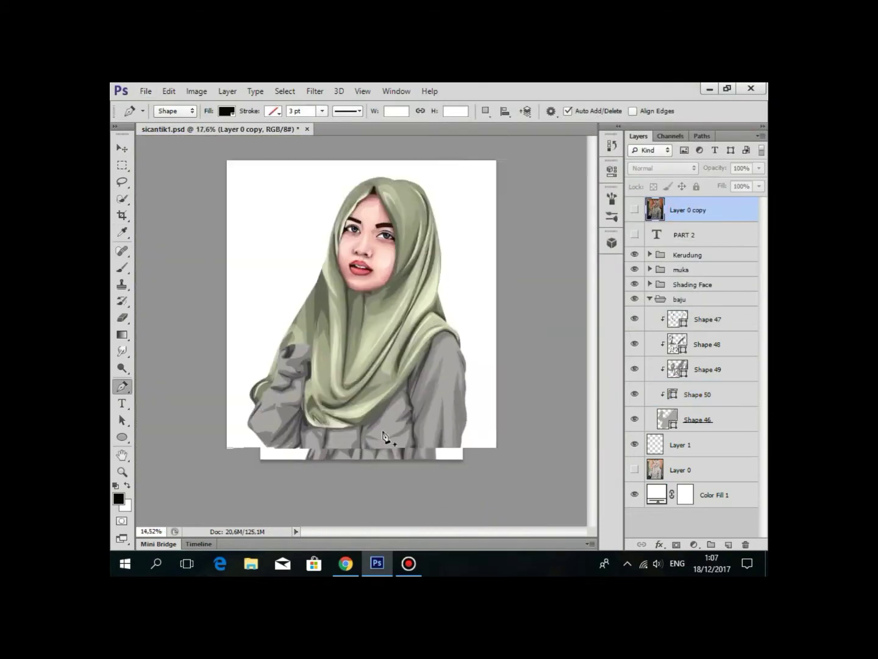
pyautogui.scroll(2, 529, 410)
pyautogui.scroll(2, 529, 410)
pyautogui.rightClick(425, 262)
pyautogui.keyDown('ctrl'); pyautogui.click(673, 393); pyautogui.keyUp('ctrl')
# Pan and zoom across the lower torso to inspect the clothing folds.
pyautogui.scroll(1, 499, 289)
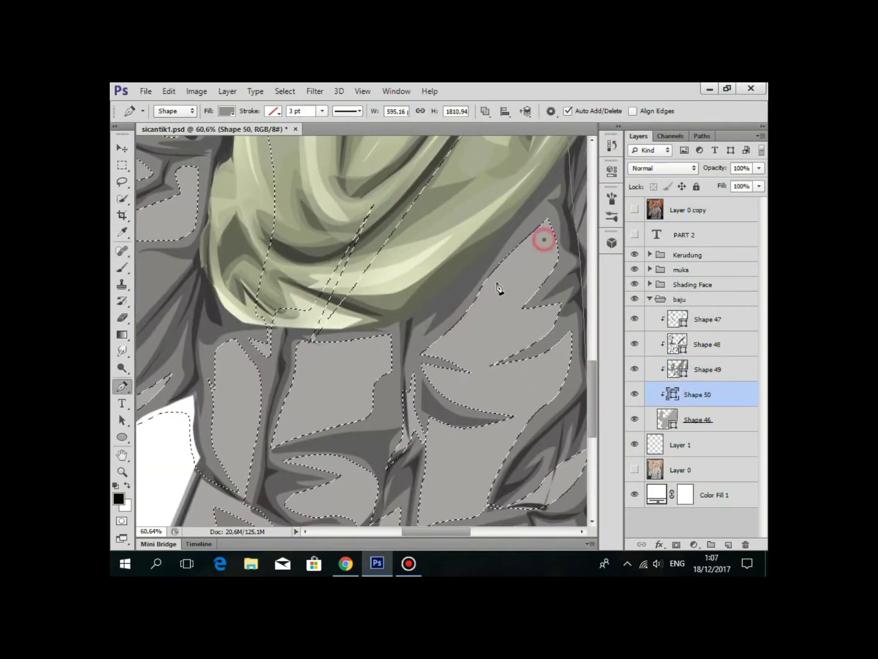
pyautogui.moveTo(461, 321); pyautogui.dragTo(397, 281)
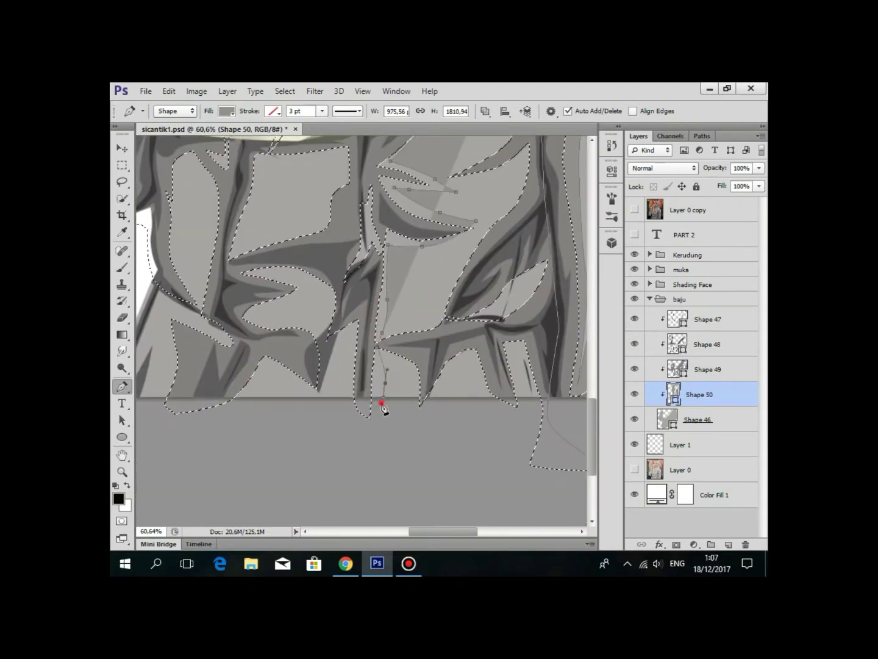
pyautogui.moveTo(513, 436); pyautogui.dragTo(443, 286)
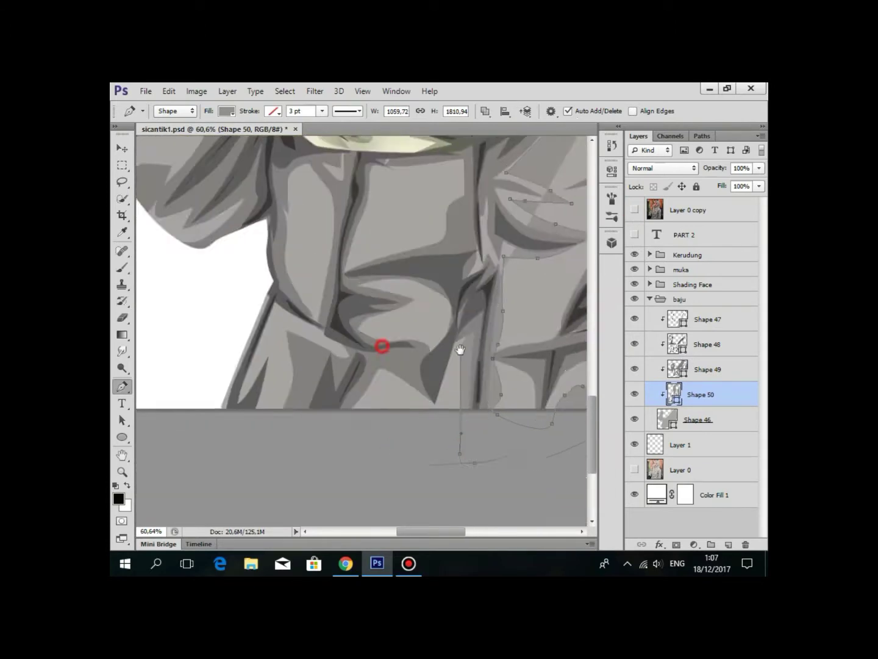
pyautogui.scroll(1, 442, 287)
pyautogui.scroll(-2, 454, 308)
pyautogui.scroll(3, 515, 305)
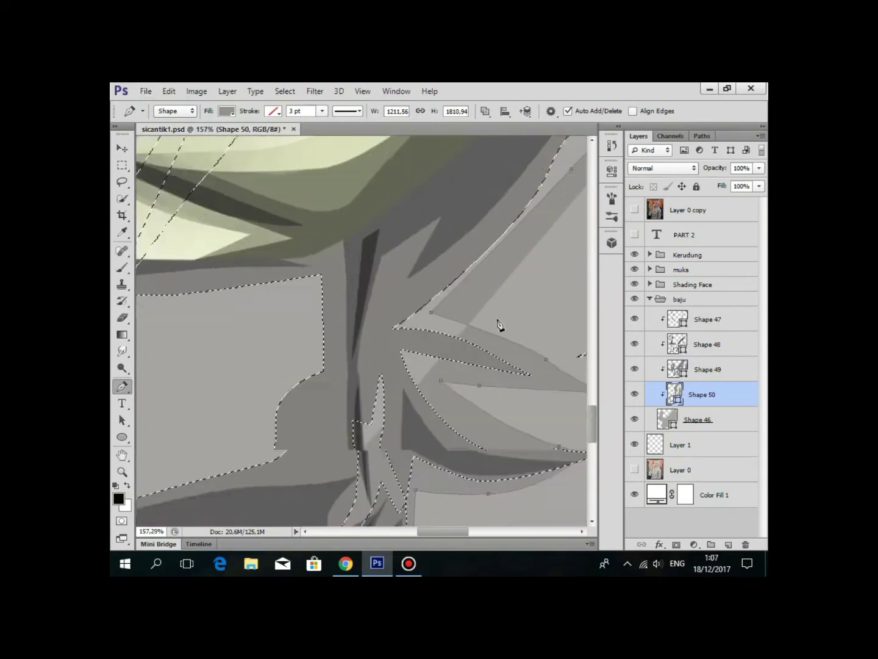
pyautogui.scroll(1, 500, 323)
# Reveal the Shape 47 and 48 crease layers, reselect Shape 50, and show the reference photo.
pyautogui.moveTo(635, 317); pyautogui.dragTo(633, 343)
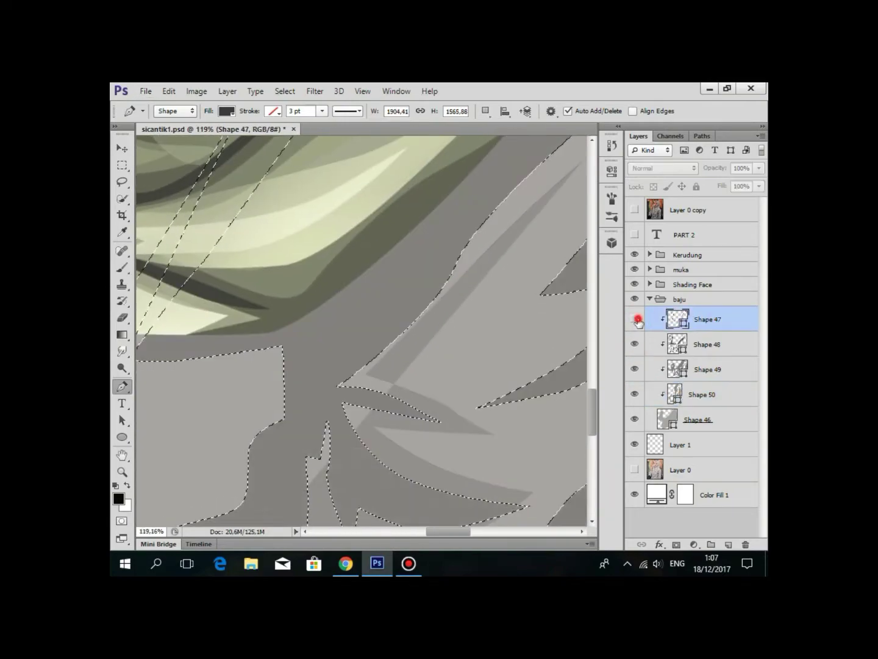
pyautogui.click(708, 369)
pyautogui.click(702, 394)
pyautogui.scroll(-2, 379, 334)
pyautogui.scroll(2, 379, 333)
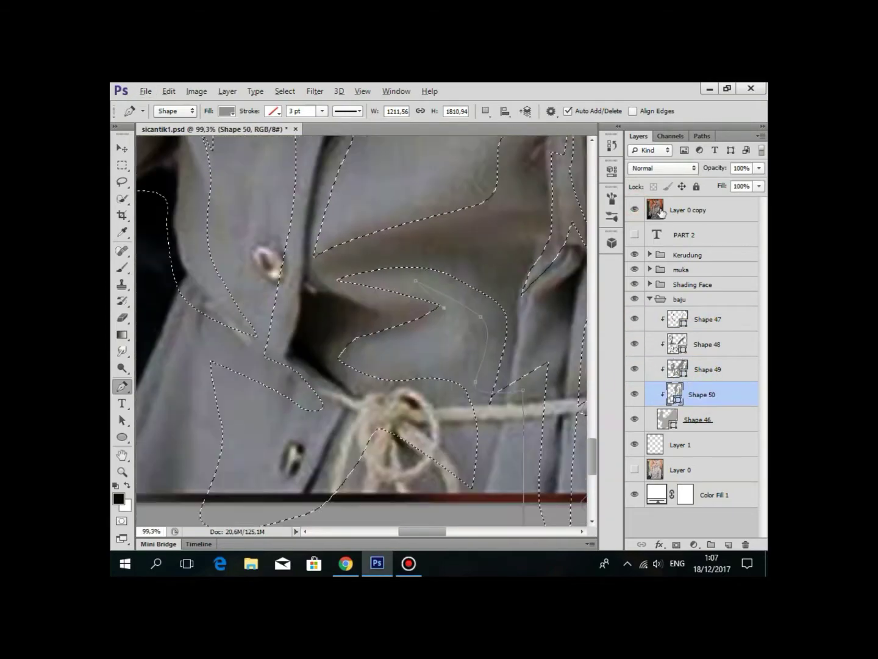
pyautogui.scroll(-3, 515, 281)
pyautogui.scroll(3, 514, 280)
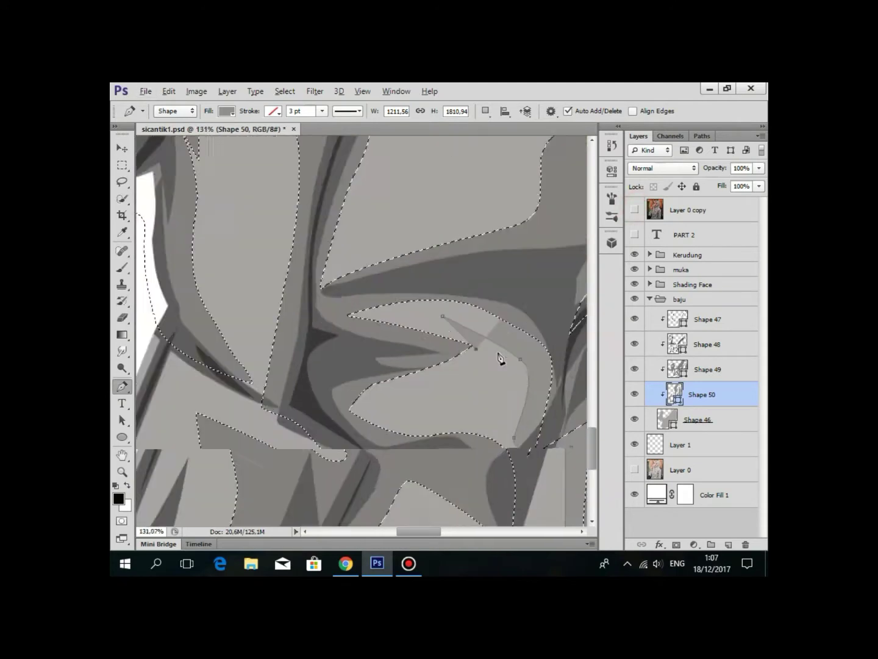
pyautogui.scroll(2, 475, 341)
pyautogui.moveTo(351, 306)
pyautogui.mouseDown()
pyautogui.moveTo(553, 347)
pyautogui.moveTo(335, 348)
pyautogui.moveTo(466, 366)
pyautogui.moveTo(451, 405)
pyautogui.moveTo(393, 342)
pyautogui.moveTo(402, 386)
pyautogui.mouseUp()
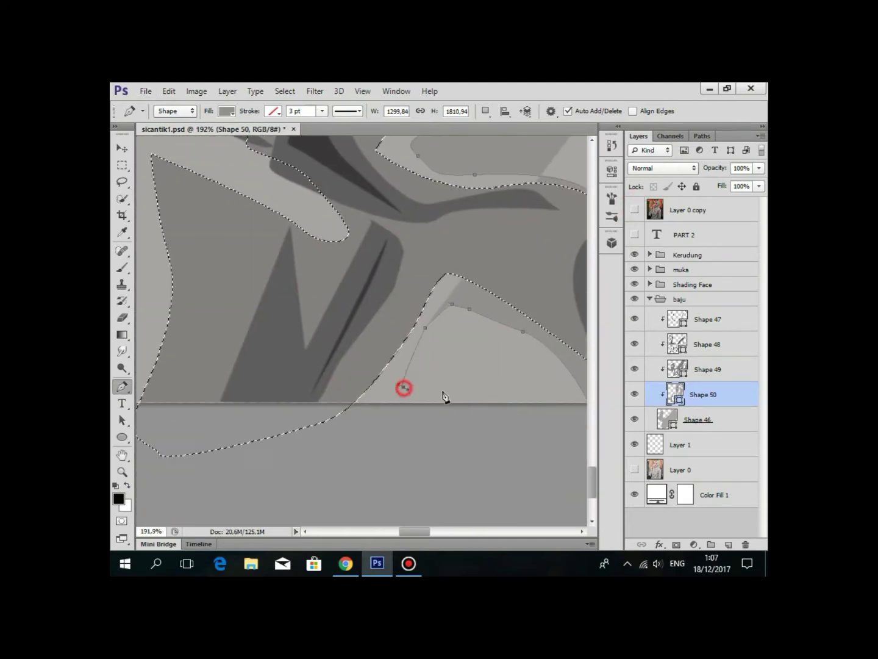
pyautogui.scroll(-2, 476, 448)
pyautogui.scroll(-1, 382, 283)
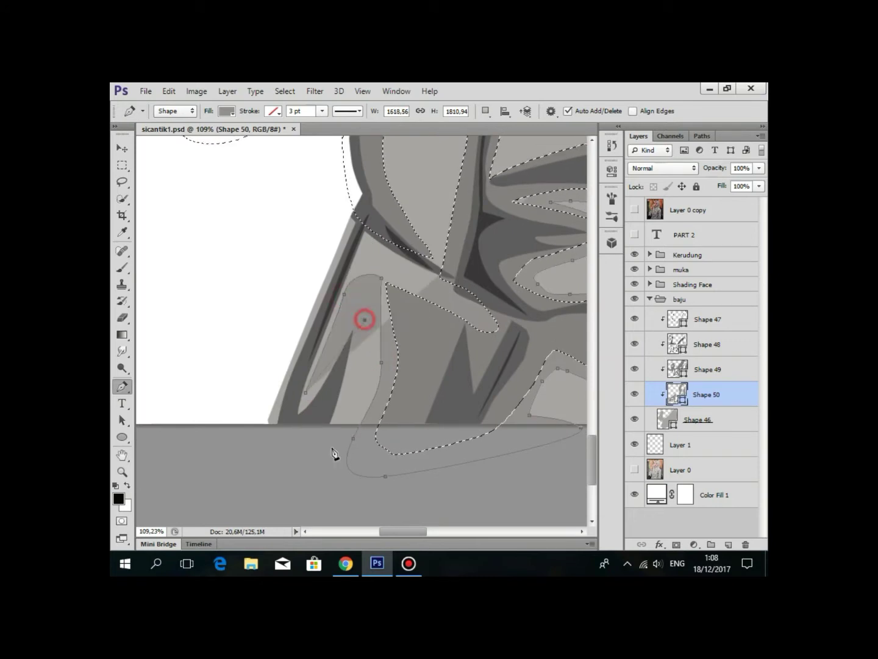
# Trace curved anchors for a crease outline above the collar and neck.
pyautogui.moveTo(395, 161); pyautogui.dragTo(412, 312)
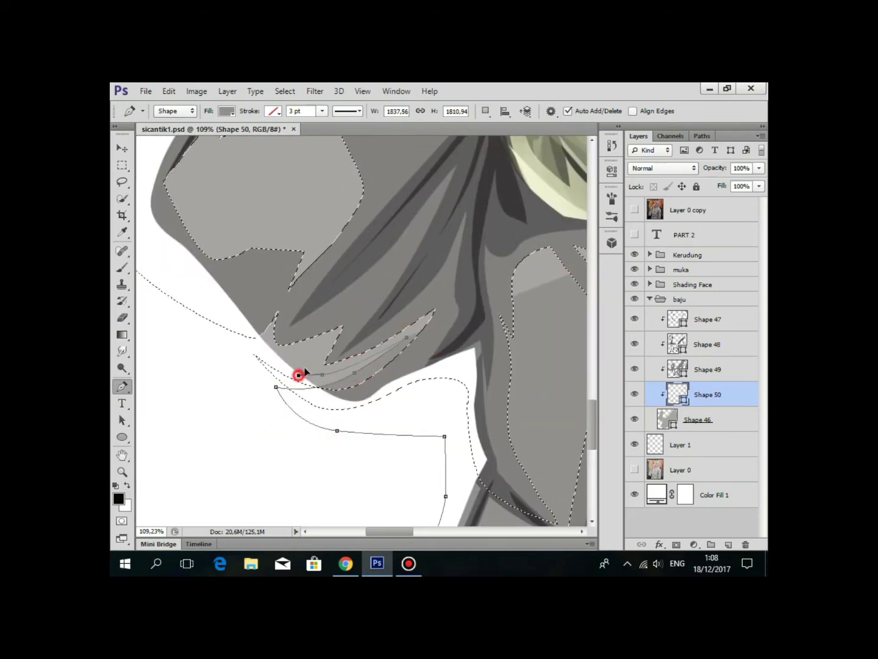
pyautogui.click(428, 204)
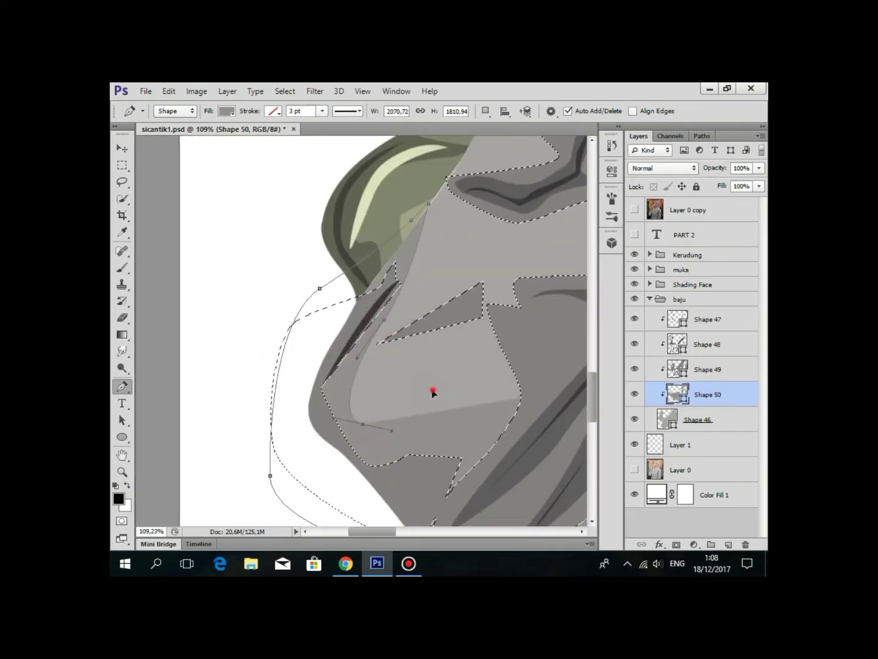
pyautogui.moveTo(468, 240); pyautogui.dragTo(278, 352)
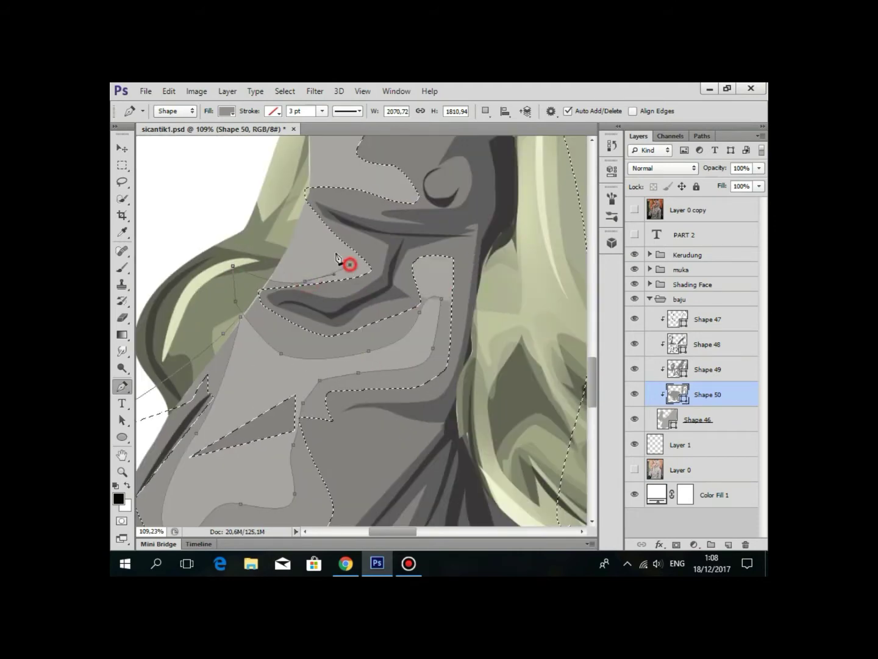
pyautogui.moveTo(353, 179); pyautogui.dragTo(370, 286)
pyautogui.moveTo(370, 286); pyautogui.dragTo(399, 292)
pyautogui.moveTo(403, 224)
pyautogui.mouseDown()
pyautogui.moveTo(434, 239)
pyautogui.moveTo(311, 288)
pyautogui.moveTo(264, 283)
pyautogui.mouseUp()
pyautogui.scroll(-3, 434, 235)
pyautogui.scroll(2, 264, 283)
pyautogui.moveTo(314, 412)
pyautogui.mouseDown()
pyautogui.moveTo(329, 248)
pyautogui.moveTo(355, 239)
pyautogui.moveTo(431, 251)
pyautogui.mouseUp()
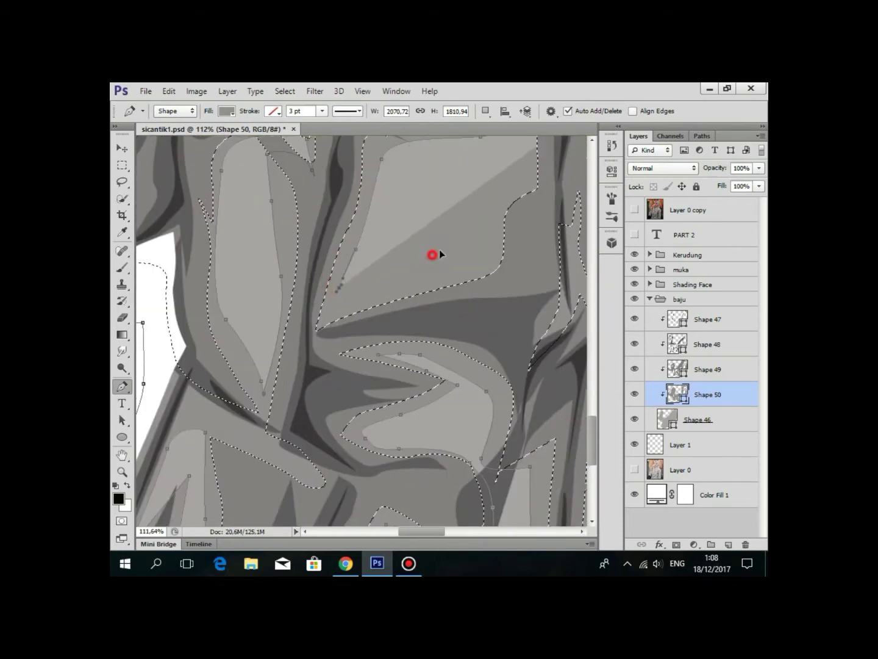
pyautogui.moveTo(353, 316); pyautogui.dragTo(424, 284)
pyautogui.scroll(2, 422, 284)
pyautogui.scroll(-3, 448, 210)
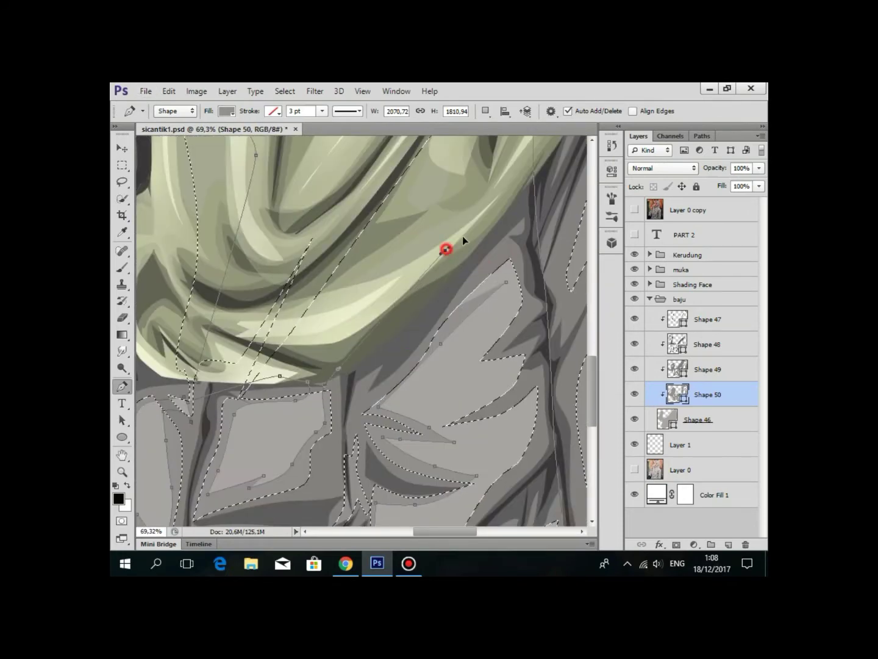
pyautogui.scroll(2, 464, 201)
# Switch the Pen to Combine Shapes and anchor the next chest-fold crease into Shape 50.
pyautogui.click(486, 111)
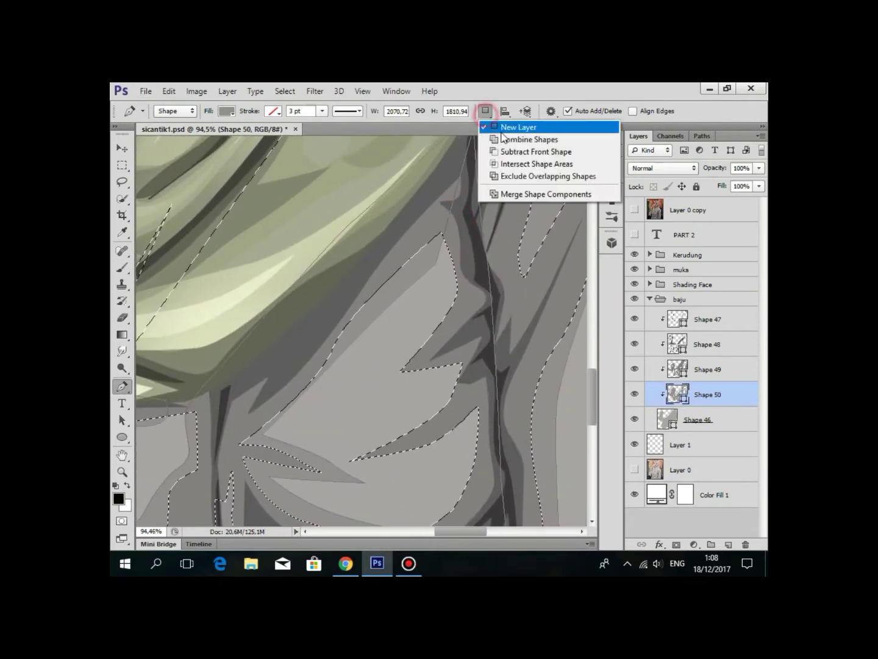
pyautogui.click(524, 140)
pyautogui.click(361, 339)
pyautogui.scroll(-2, 425, 328)
pyautogui.scroll(-3, 371, 354)
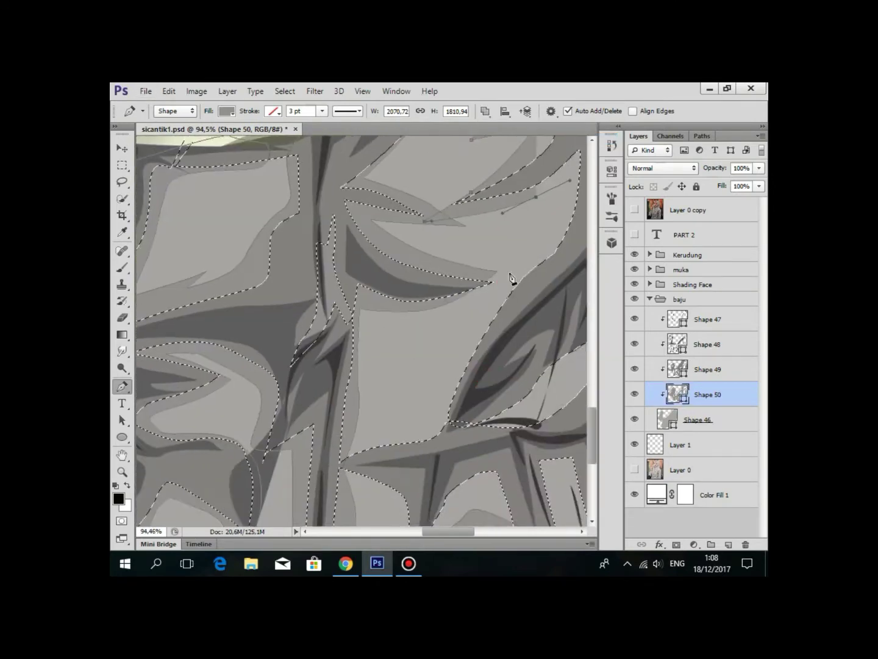
pyautogui.scroll(-2, 437, 376)
pyautogui.scroll(1, 435, 376)
pyautogui.click(421, 391)
pyautogui.scroll(-3, 421, 391)
pyautogui.scroll(3, 425, 360)
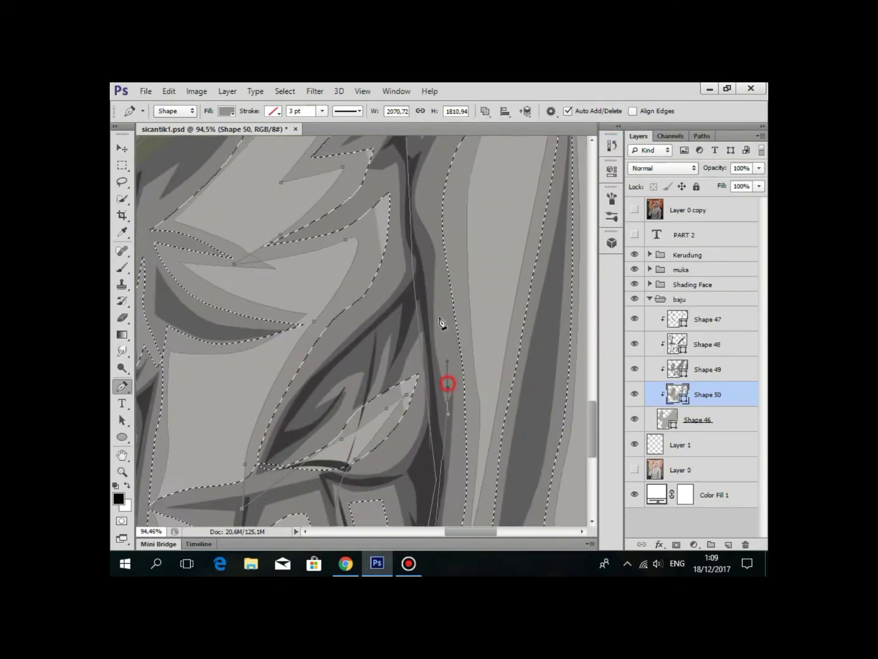
pyautogui.scroll(-2, 447, 383)
pyautogui.scroll(2, 355, 260)
pyautogui.scroll(-2, 493, 357)
pyautogui.scroll(-2, 402, 195)
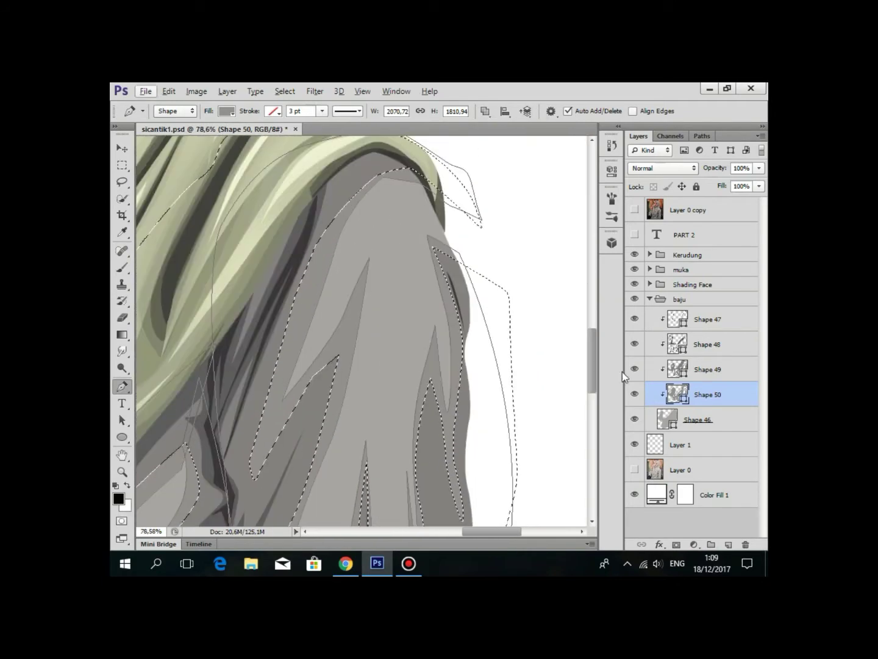
pyautogui.scroll(-2, 392, 305)
pyautogui.scroll(2, 386, 293)
pyautogui.scroll(2, 385, 275)
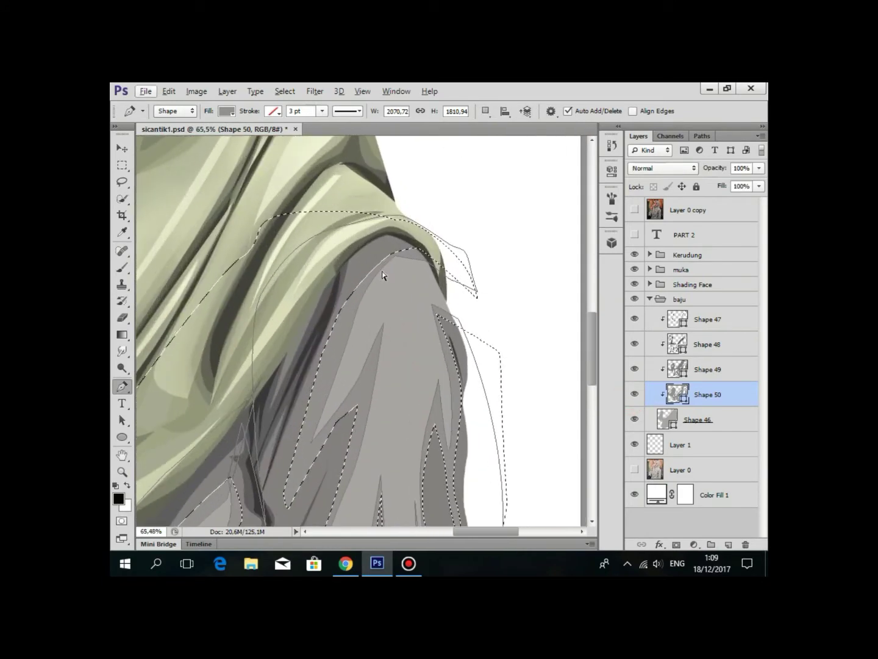
# Outline the shoulder crease, undoing a stray shape layer and reapplying Combine Shapes.
pyautogui.click(384, 272)
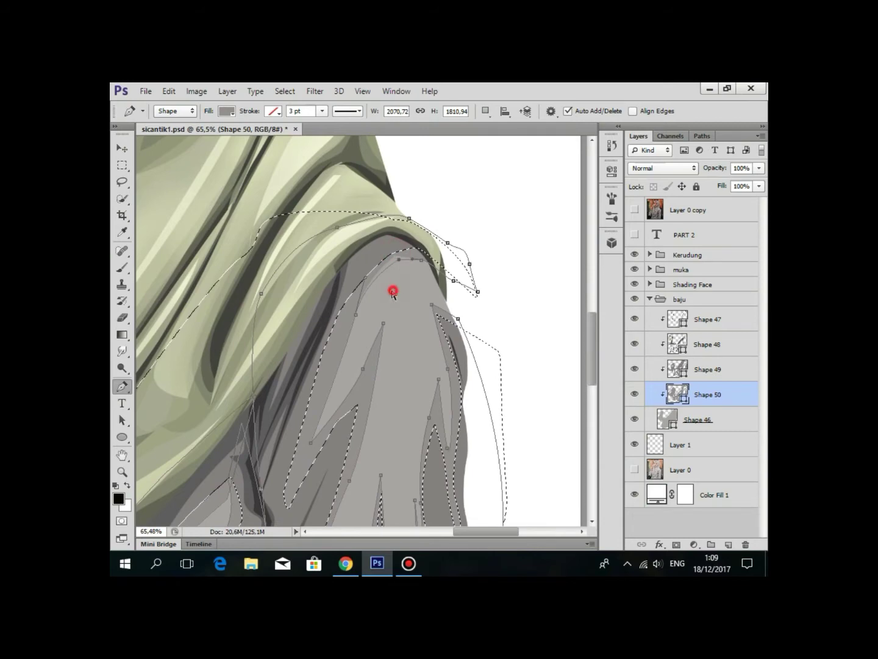
pyautogui.scroll(-2, 393, 294)
pyautogui.scroll(-2, 324, 360)
pyautogui.scroll(2, 323, 359)
pyautogui.scroll(2, 345, 210)
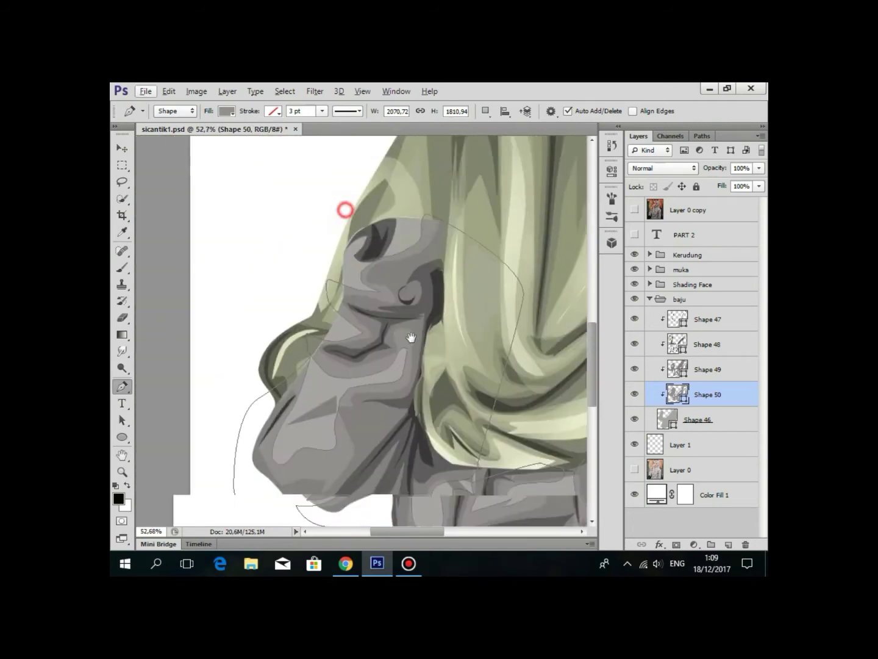
pyautogui.scroll(2, 393, 256)
pyautogui.click(392, 255)
pyautogui.click(427, 218)
pyautogui.hotkey('ctrl', 'z')
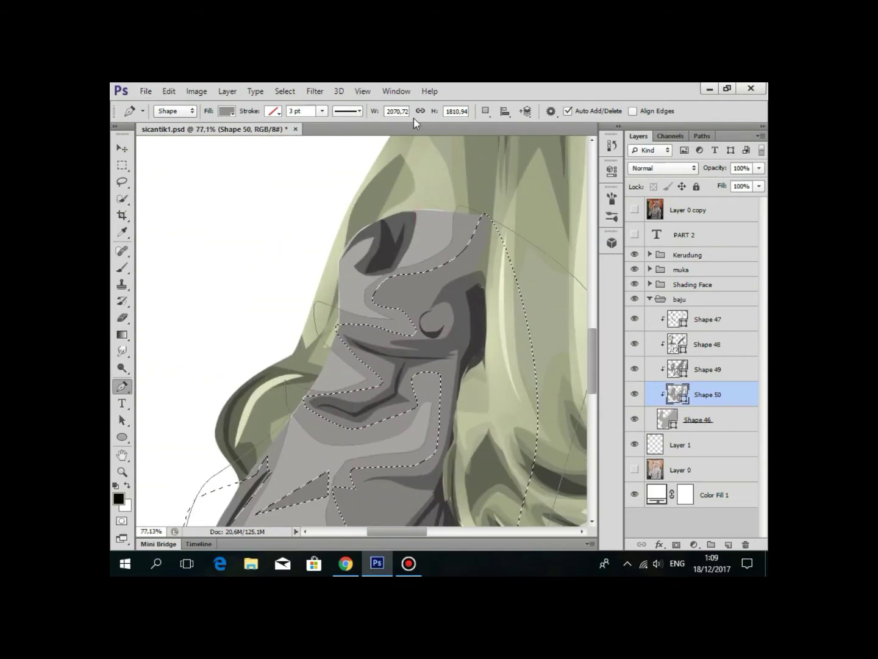
pyautogui.click(485, 113)
pyautogui.click(519, 138)
pyautogui.click(417, 211)
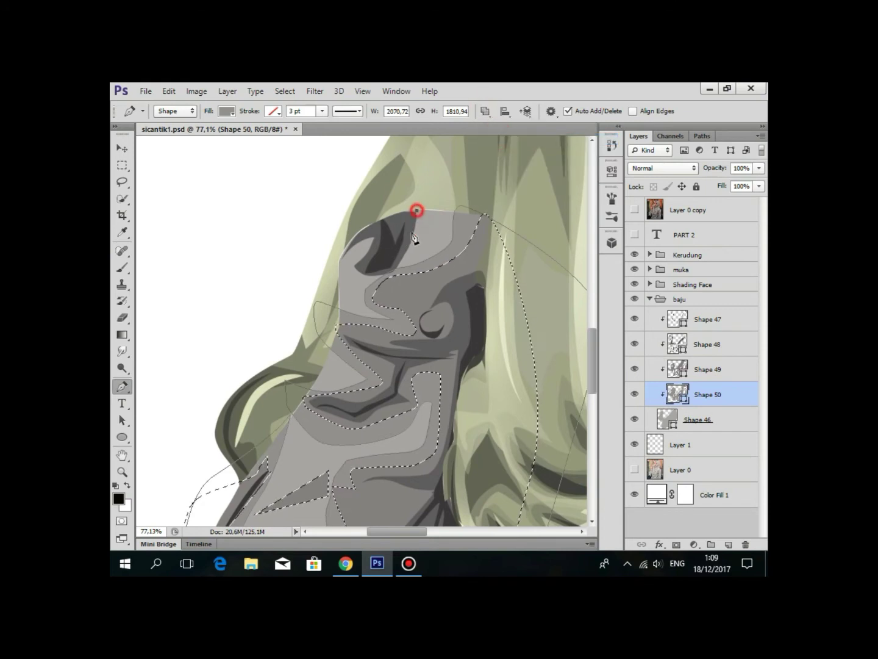
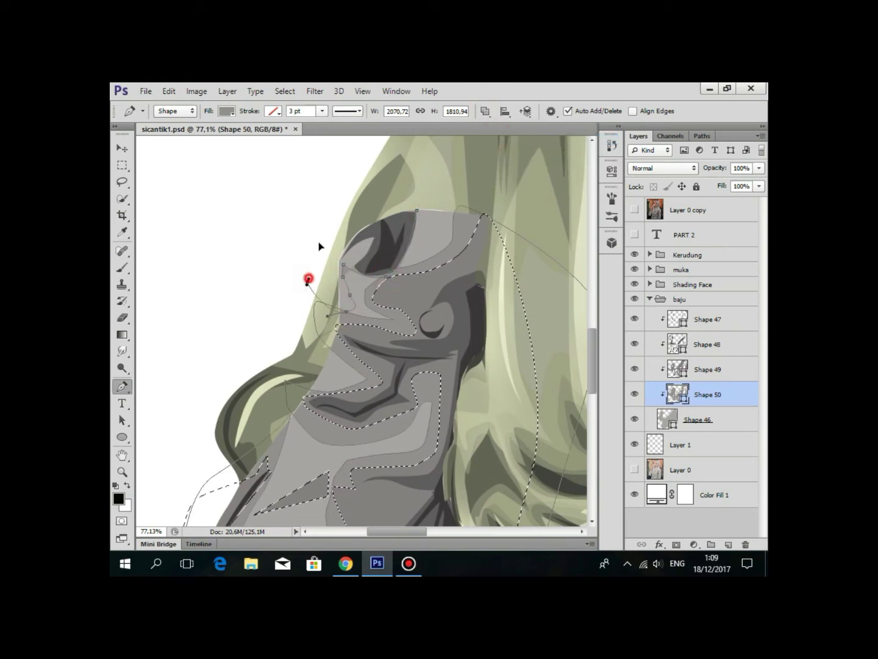
# Scroll through the Layers panel to review the layer stack.
pyautogui.scroll(-3, 422, 211)
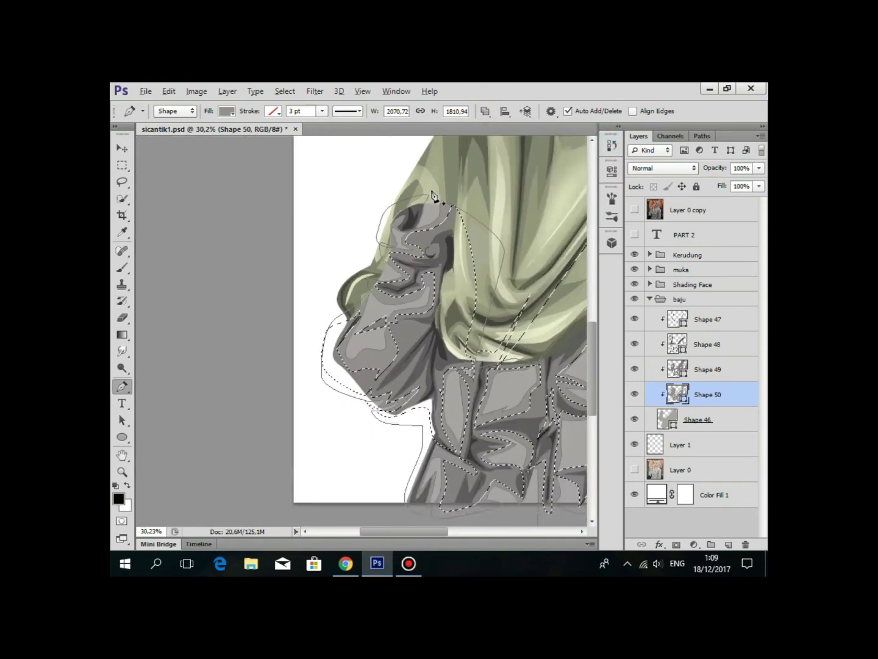
pyautogui.scroll(-2, 427, 232)
pyautogui.scroll(1, 457, 256)
pyautogui.scroll(2, 490, 284)
pyautogui.scroll(-1, 490, 284)
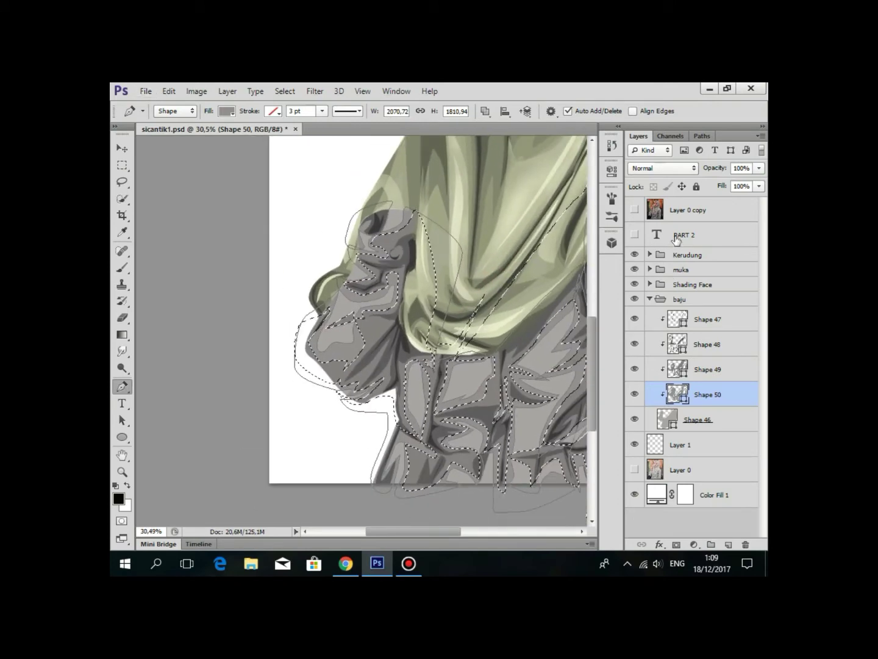
pyautogui.hotkey('alt', '.')
pyautogui.scroll(-1, 488, 244)
pyautogui.scroll(-2, 476, 223)
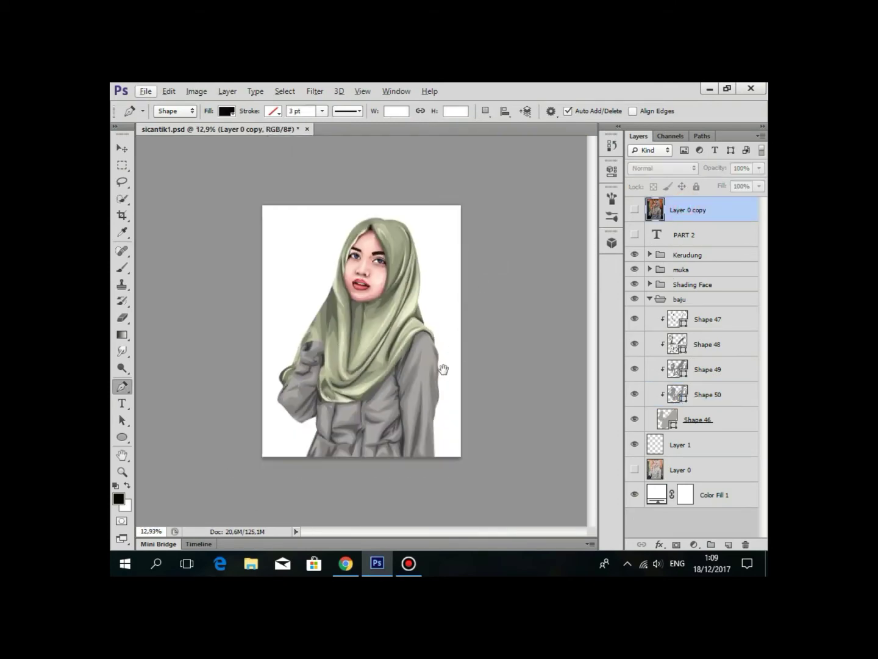
pyautogui.scroll(1, 427, 391)
pyautogui.scroll(1, 386, 432)
pyautogui.scroll(-2, 397, 390)
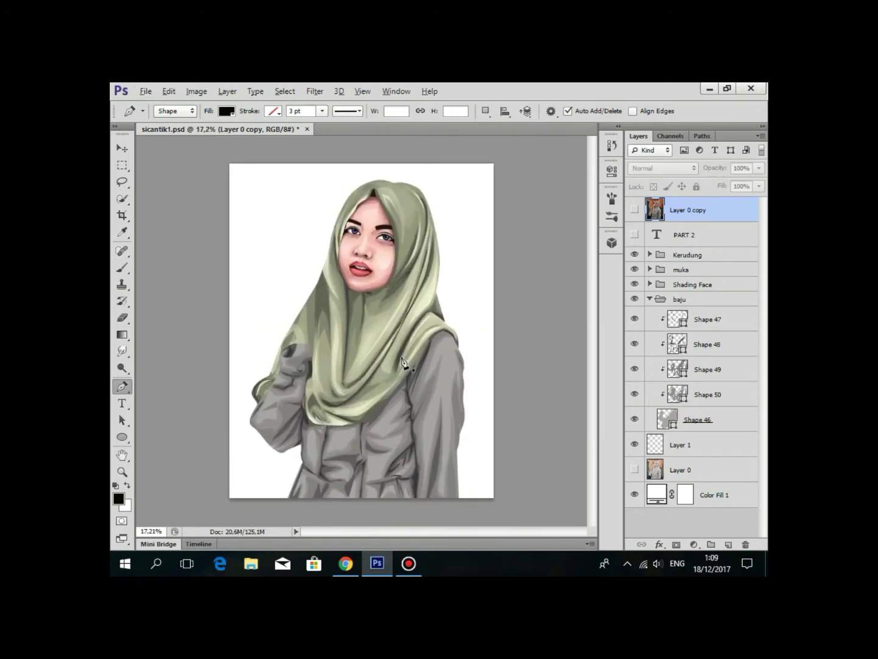
pyautogui.scroll(1, 402, 369)
pyautogui.scroll(1, 551, 312)
# Select the muka group and bring the sleeve and lower hijab into view.
pyautogui.click(696, 269)
pyautogui.scroll(-1, 362, 486)
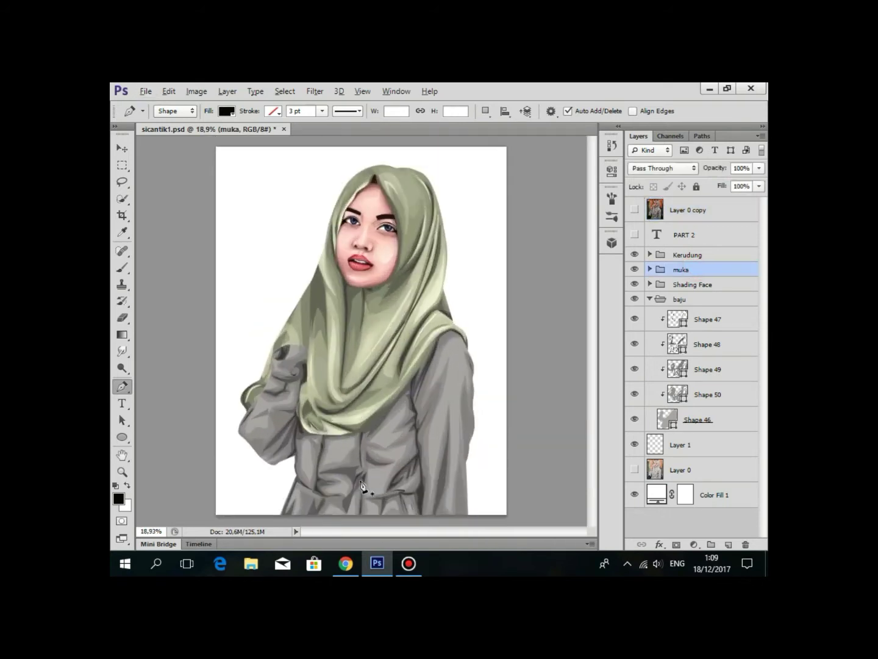
pyautogui.scroll(1, 341, 451)
pyautogui.moveTo(350, 432); pyautogui.dragTo(469, 342)
pyautogui.scroll(-1, 473, 354)
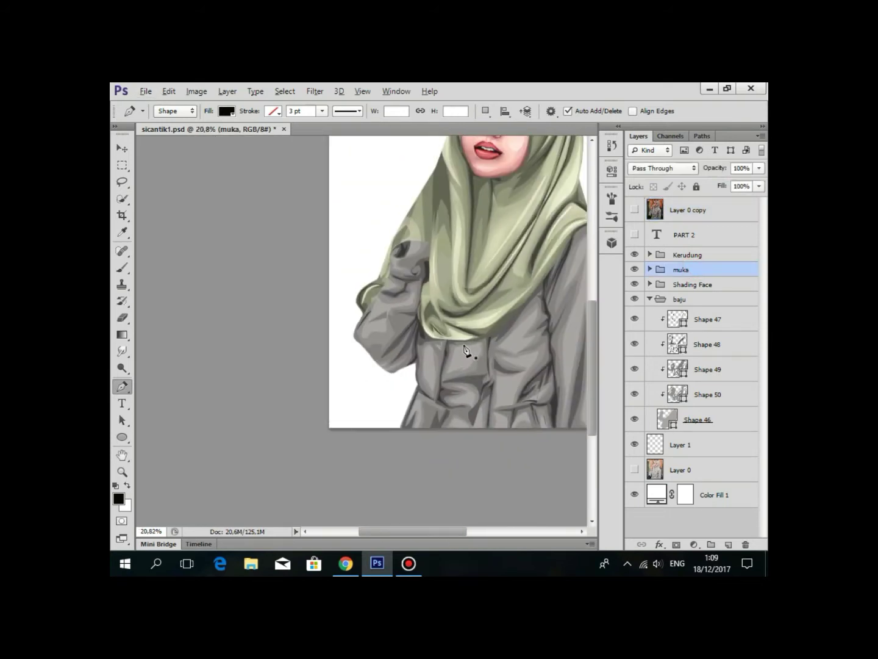
pyautogui.scroll(-1, 427, 403)
pyautogui.scroll(1, 409, 403)
pyautogui.scroll(1, 400, 387)
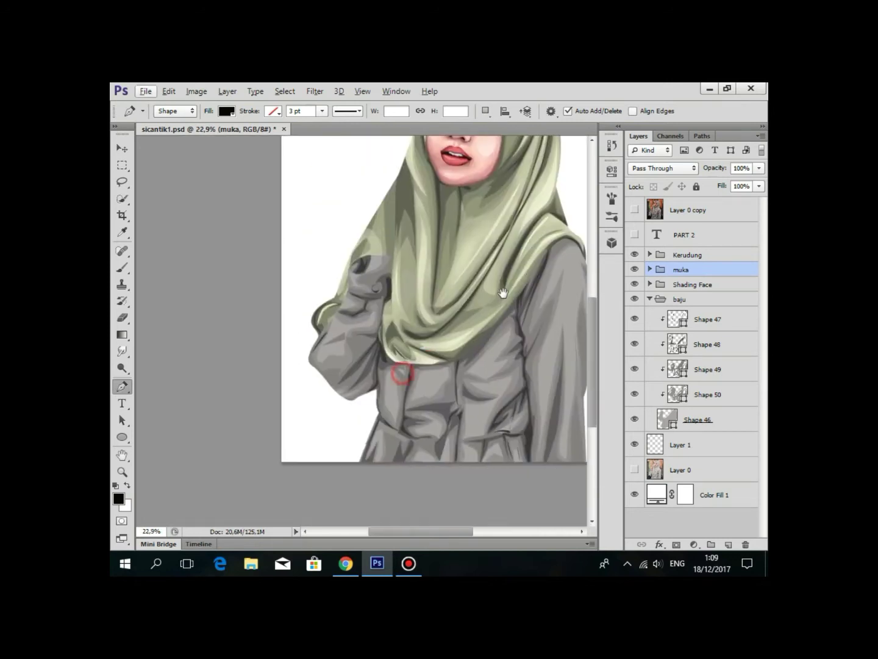
# Toggle the reference photo on and off to compare it with the illustration.
pyautogui.click(634, 210)
pyautogui.scroll(-1, 427, 342)
pyautogui.scroll(2, 477, 267)
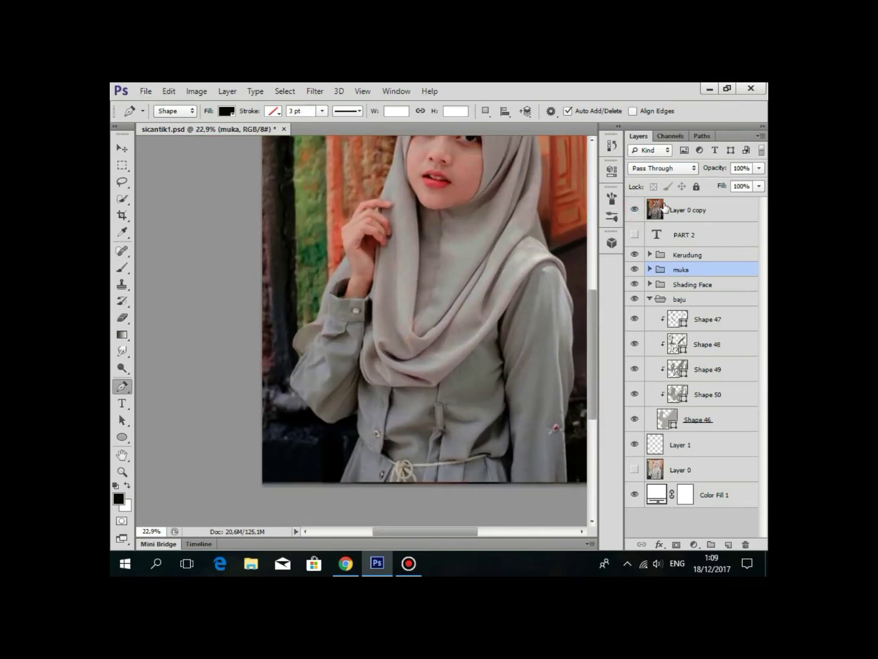
pyautogui.click(634, 210)
pyautogui.scroll(2, 423, 290)
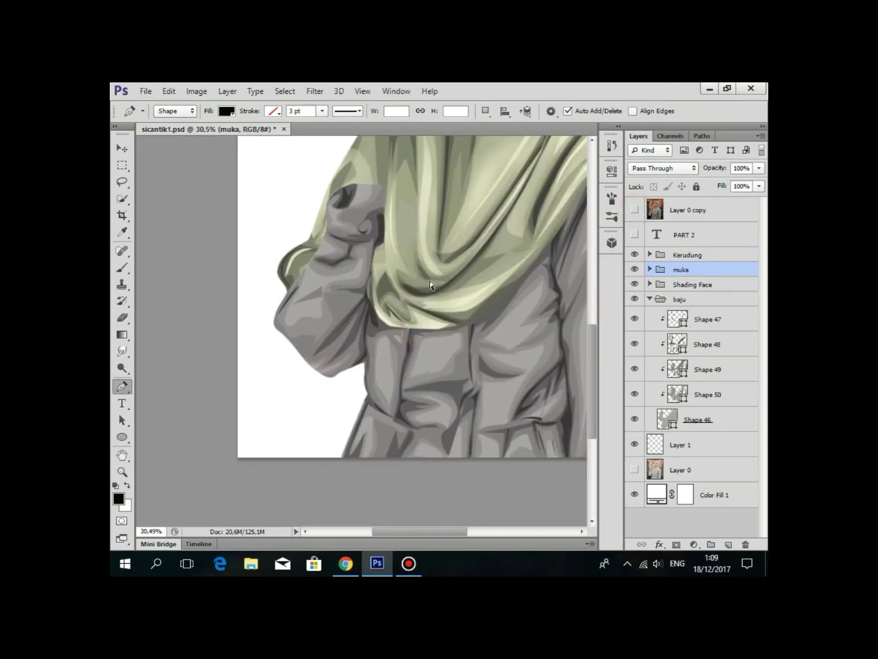
pyautogui.scroll(-5, 414, 297)
pyautogui.scroll(3, 440, 335)
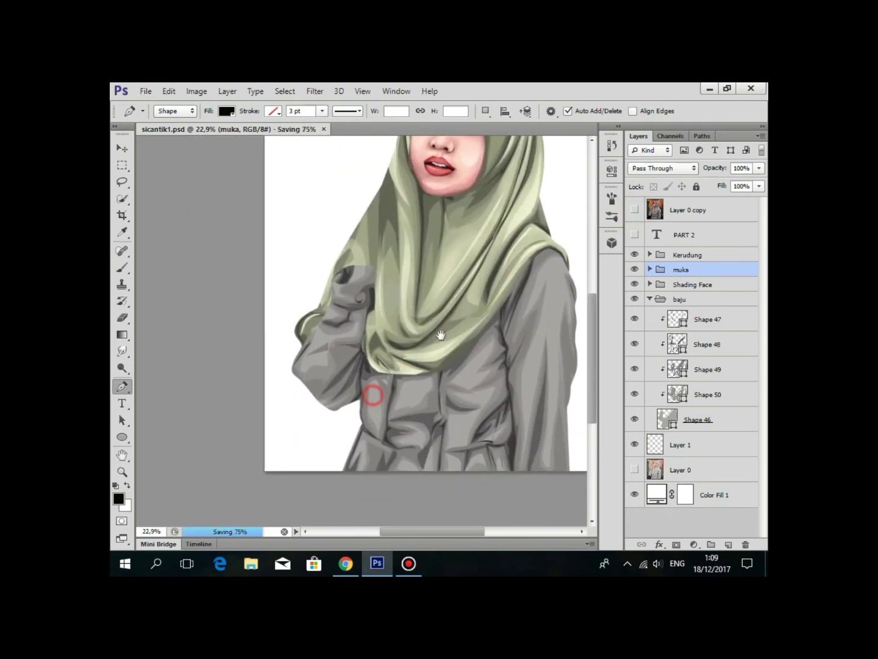
# Select the Shape 47 layer and shift the view across the shirt.
pyautogui.click(677, 321)
pyautogui.scroll(2, 480, 406)
pyautogui.scroll(-2, 451, 333)
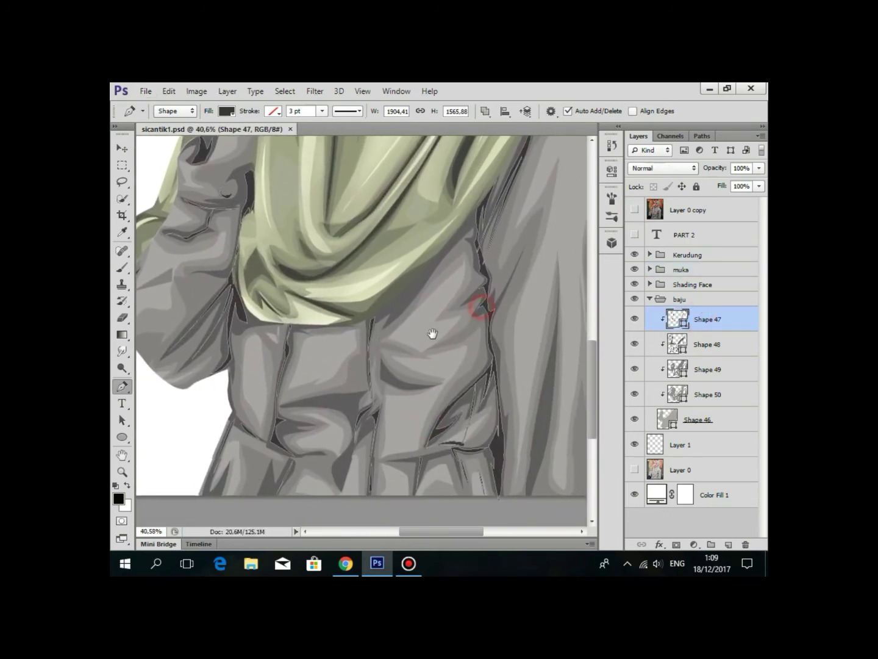
pyautogui.moveTo(432, 332); pyautogui.dragTo(423, 338)
# Inspect the baju group, Layer 0 copy, Shading Face, Shape 47 and PART 2 layers.
pyautogui.click(706, 299)
pyautogui.scroll(-2, 426, 322)
pyautogui.scroll(-1, 426, 322)
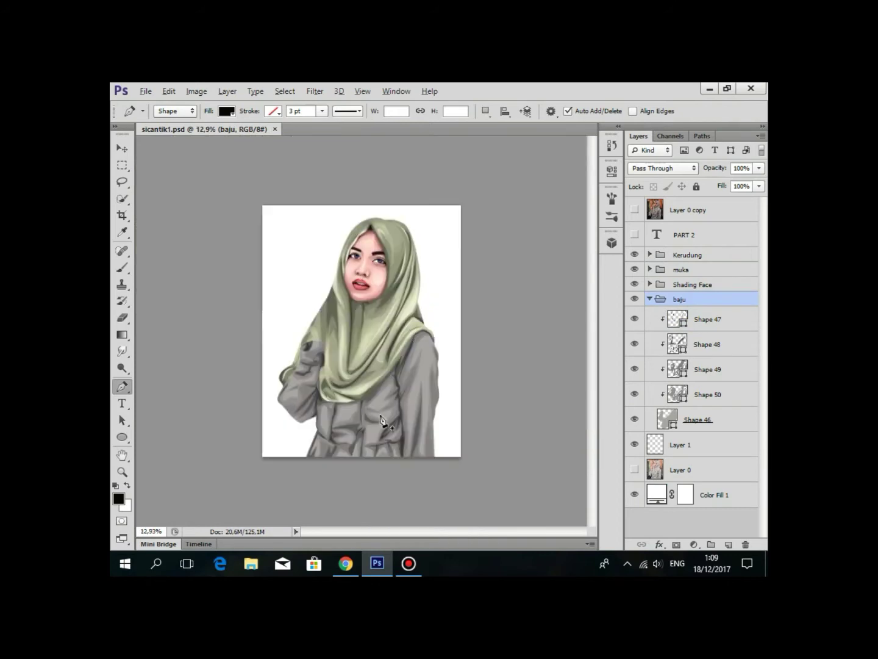
pyautogui.scroll(1, 426, 322)
pyautogui.scroll(-1, 451, 294)
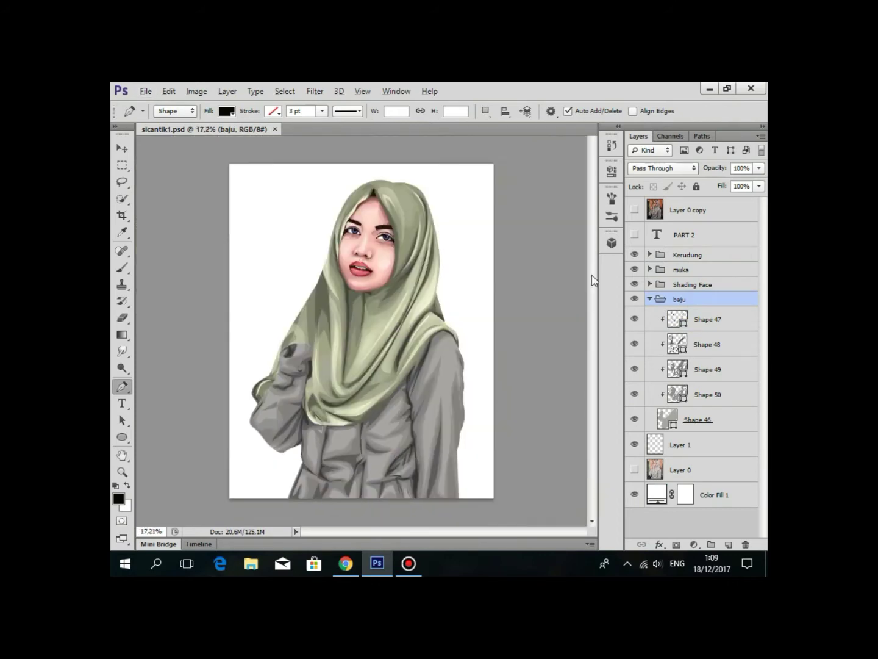
pyautogui.click(656, 221)
pyautogui.click(707, 284)
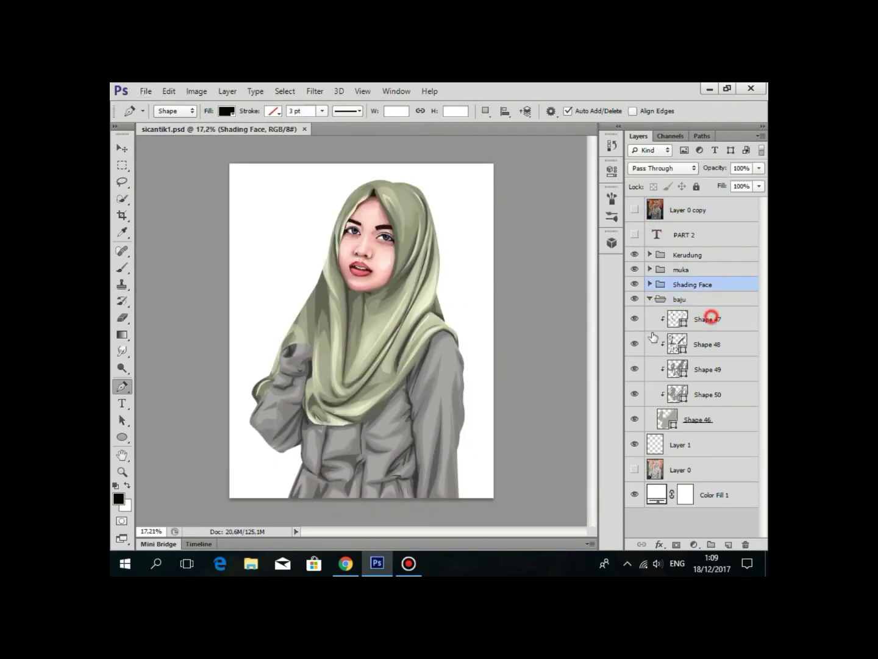
pyautogui.click(708, 319)
pyautogui.scroll(2, 373, 470)
pyautogui.click(679, 224)
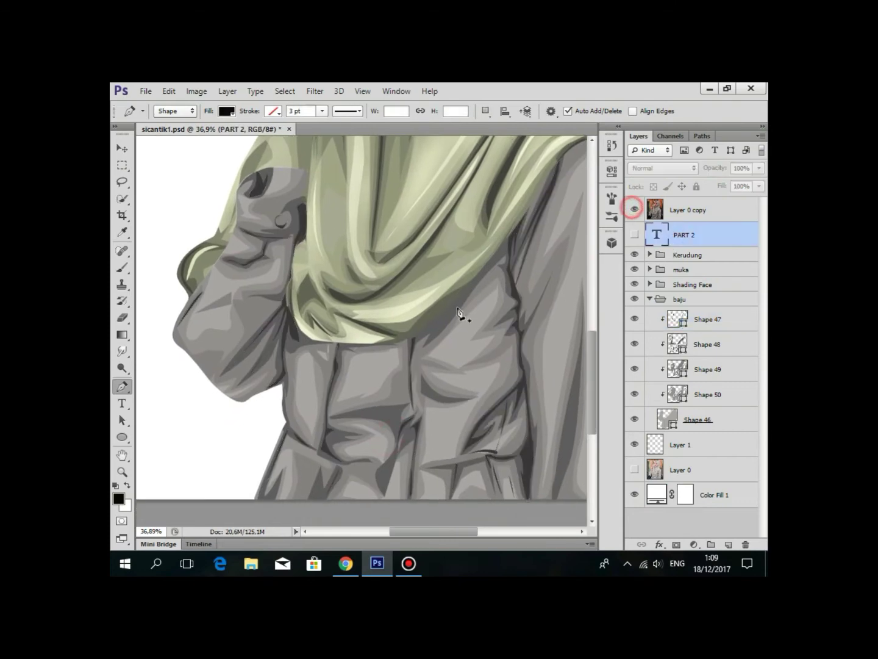
# Compare against the reference photo, then give Shape 47 a darker grey fill.
pyautogui.click(634, 209)
pyautogui.scroll(-1, 463, 316)
pyautogui.click(635, 210)
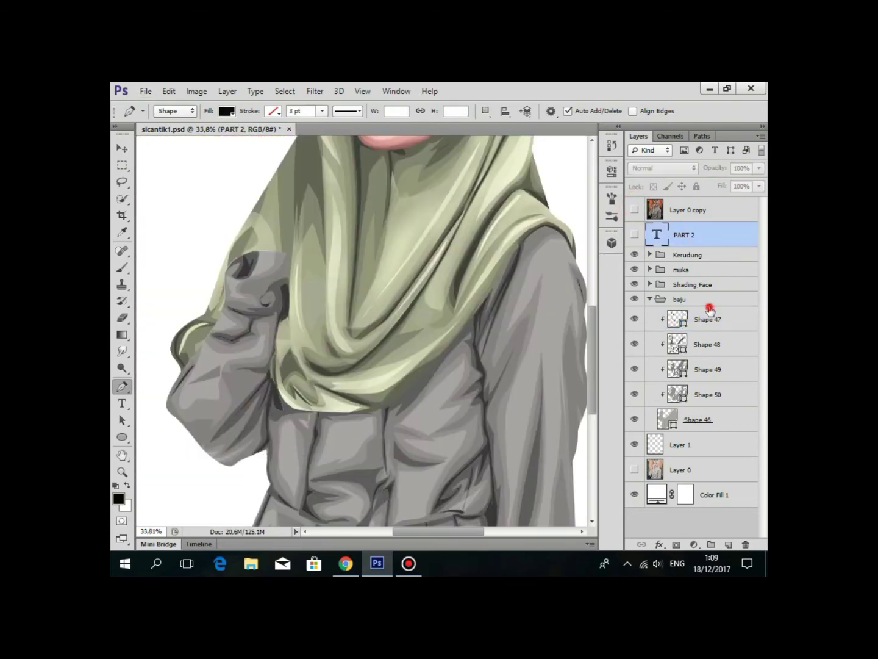
pyautogui.click(683, 323)
pyautogui.doubleClick(684, 323)
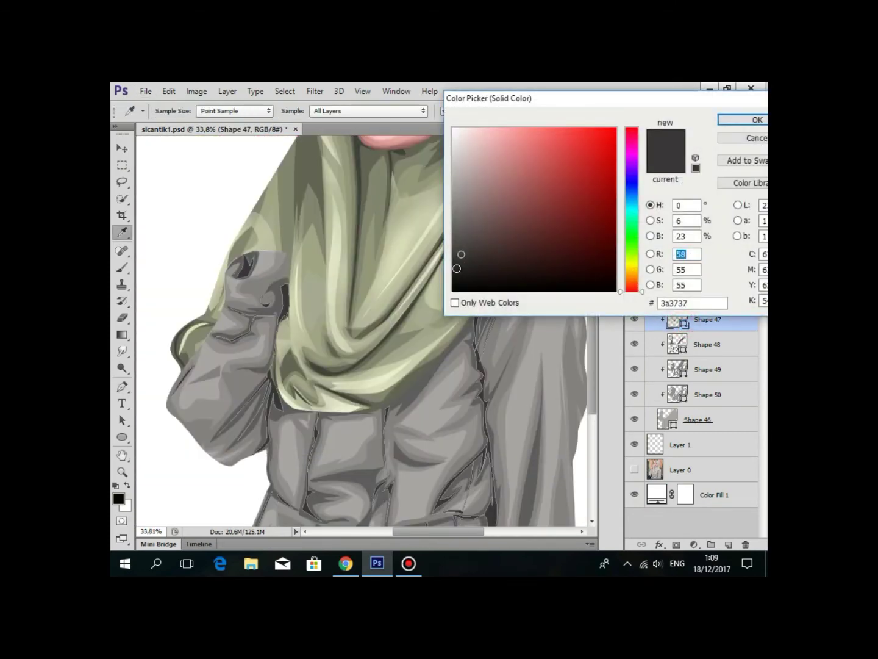
pyautogui.click(457, 269)
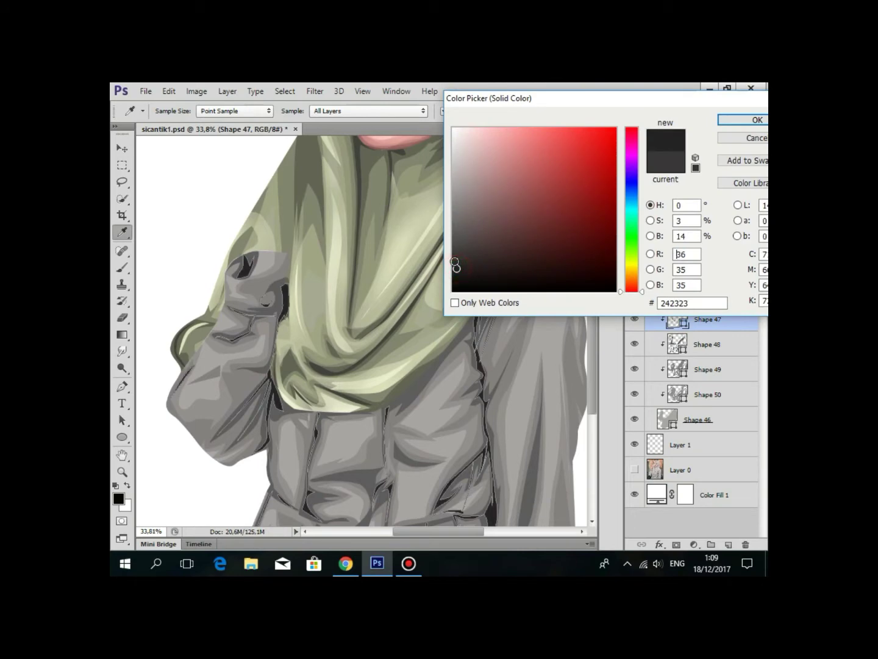
pyautogui.click(749, 112)
# Bring the jacket into view and darken Shape 48's grey fill.
pyautogui.click(696, 214)
pyautogui.moveTo(427, 421); pyautogui.dragTo(507, 289)
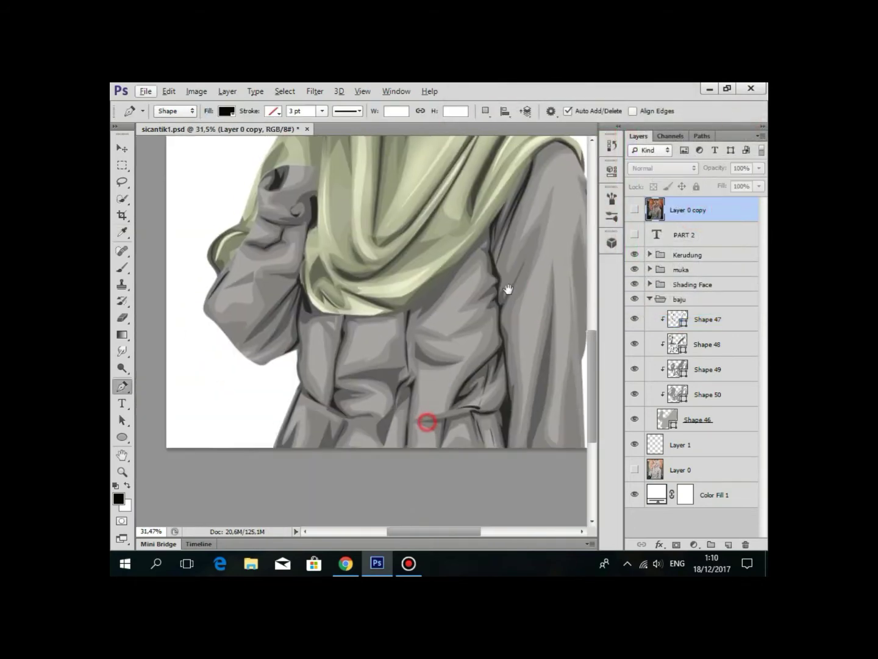
pyautogui.scroll(2, 508, 289)
pyautogui.click(711, 323)
pyautogui.click(676, 346)
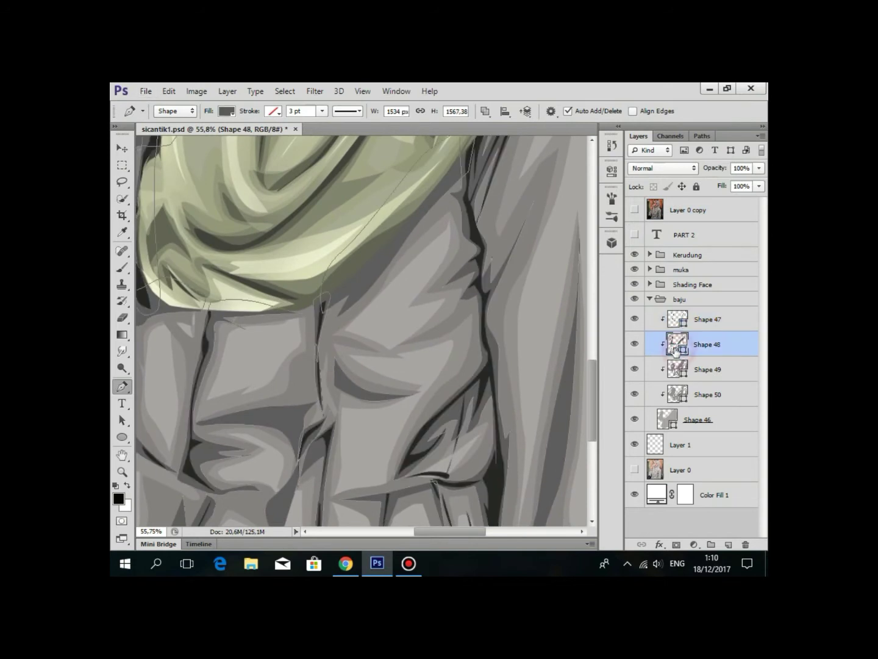
pyautogui.doubleClick(684, 355)
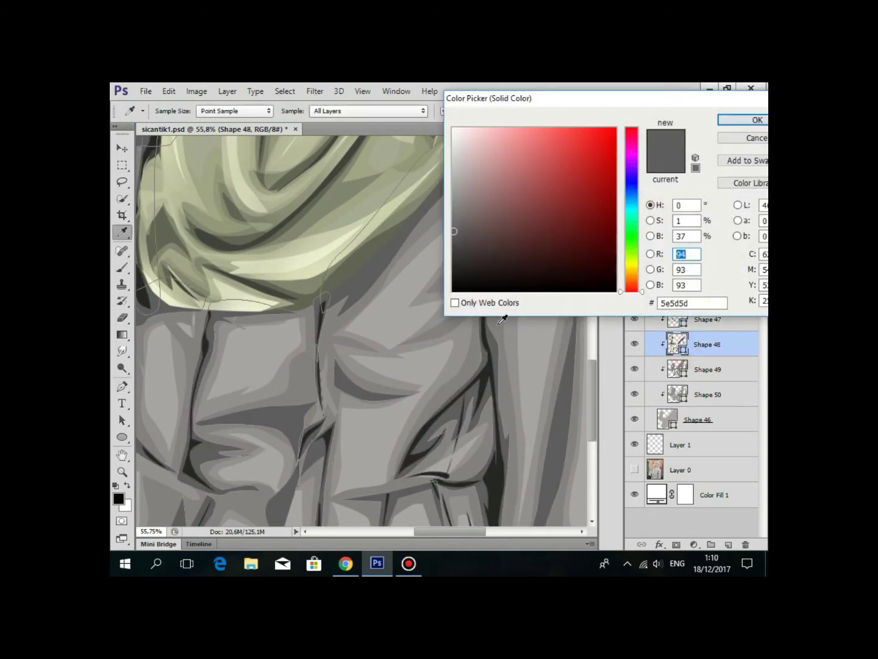
pyautogui.click(482, 379)
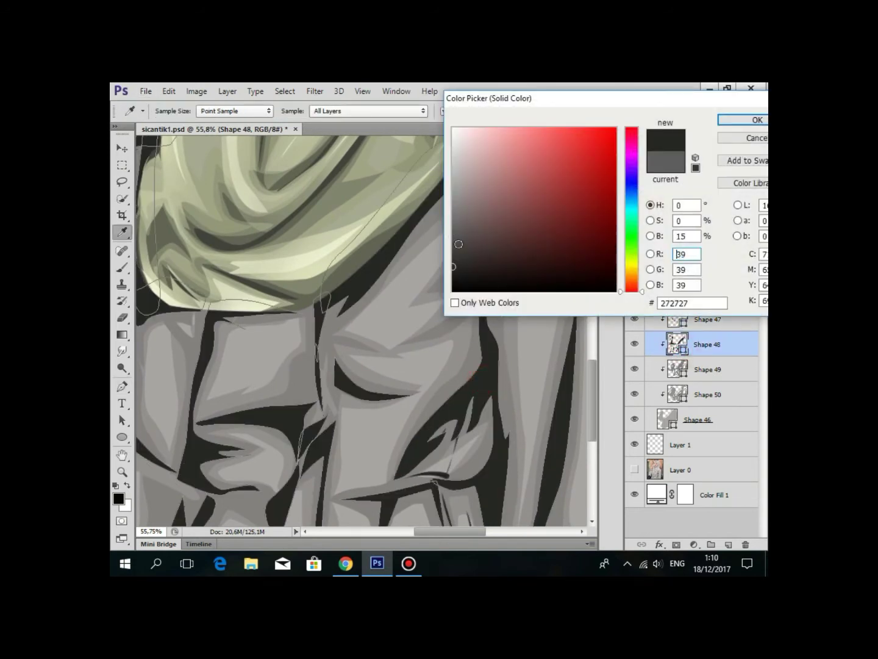
pyautogui.click(742, 138)
# Recheck the reference photo and adjust Shape 48's fill to a darker grey.
pyautogui.click(634, 210)
pyautogui.scroll(2, 499, 299)
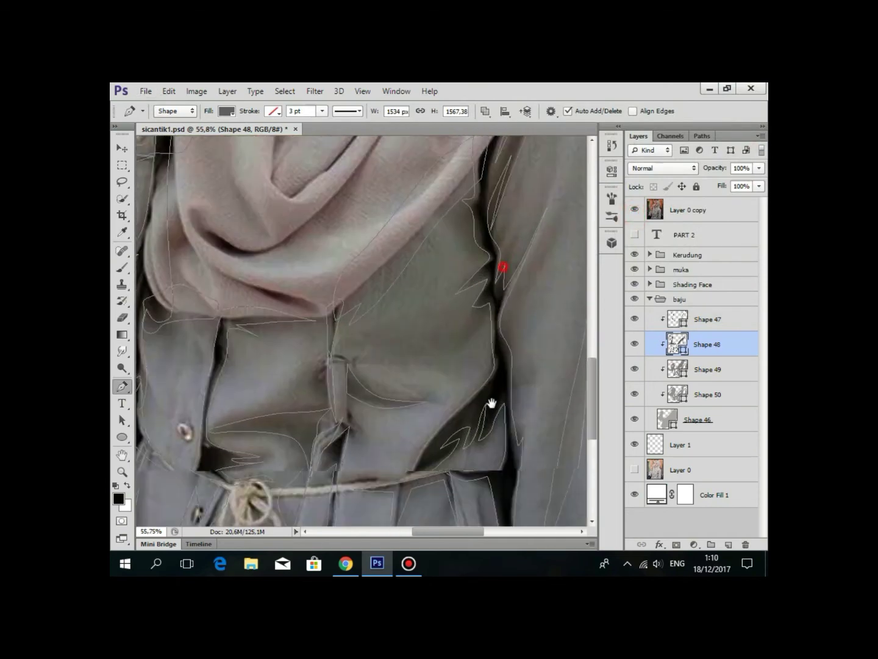
pyautogui.click(634, 209)
pyautogui.doubleClick(678, 342)
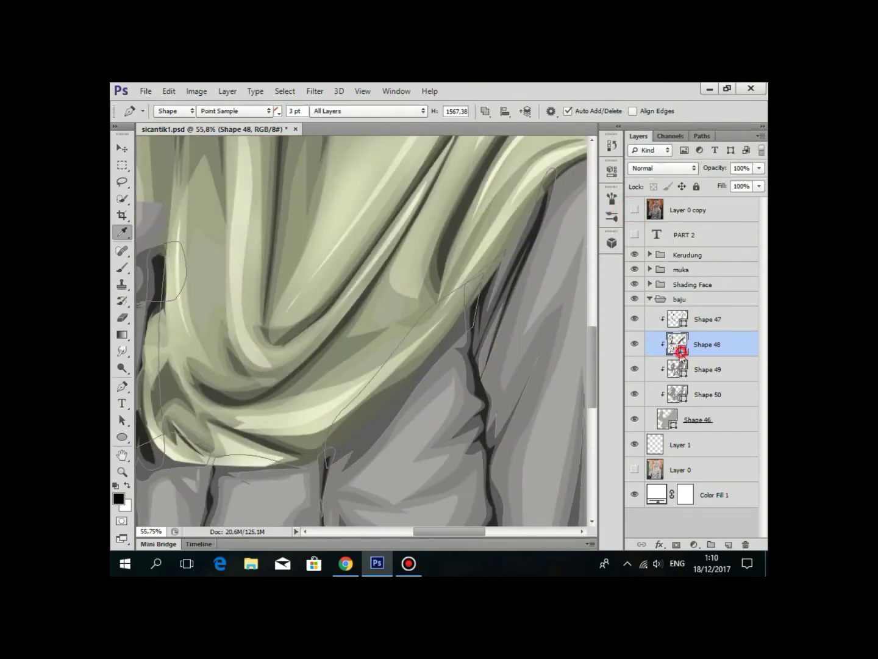
pyautogui.moveTo(432, 395); pyautogui.dragTo(365, 271)
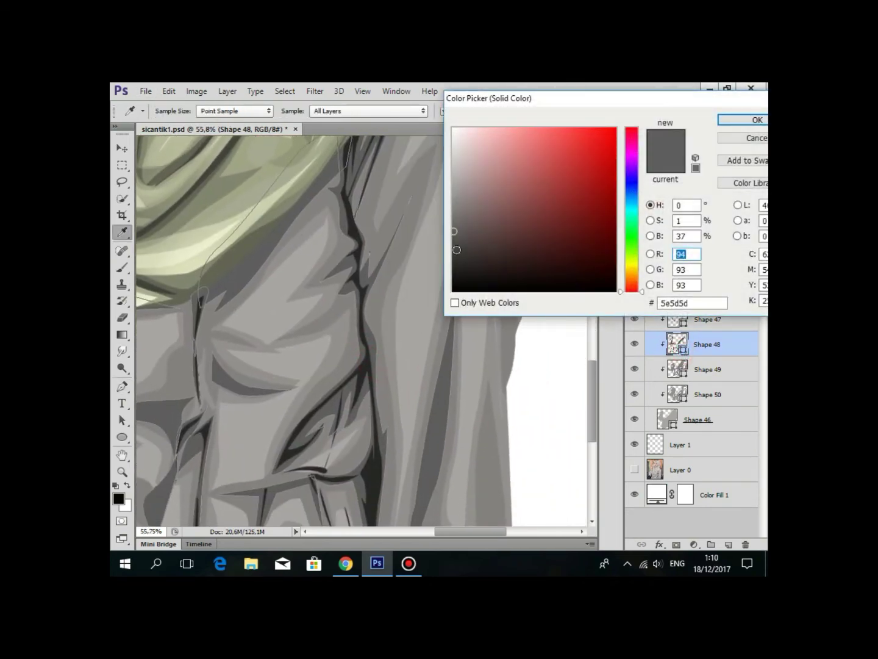
pyautogui.moveTo(459, 251)
pyautogui.mouseDown()
pyautogui.moveTo(455, 261)
pyautogui.moveTo(452, 242)
pyautogui.mouseUp()
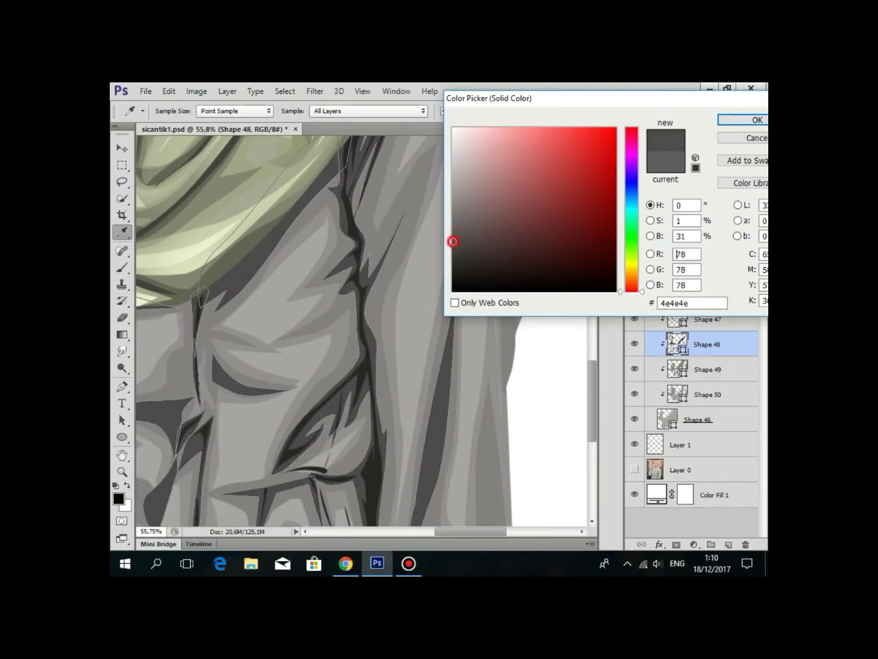
pyautogui.click(739, 130)
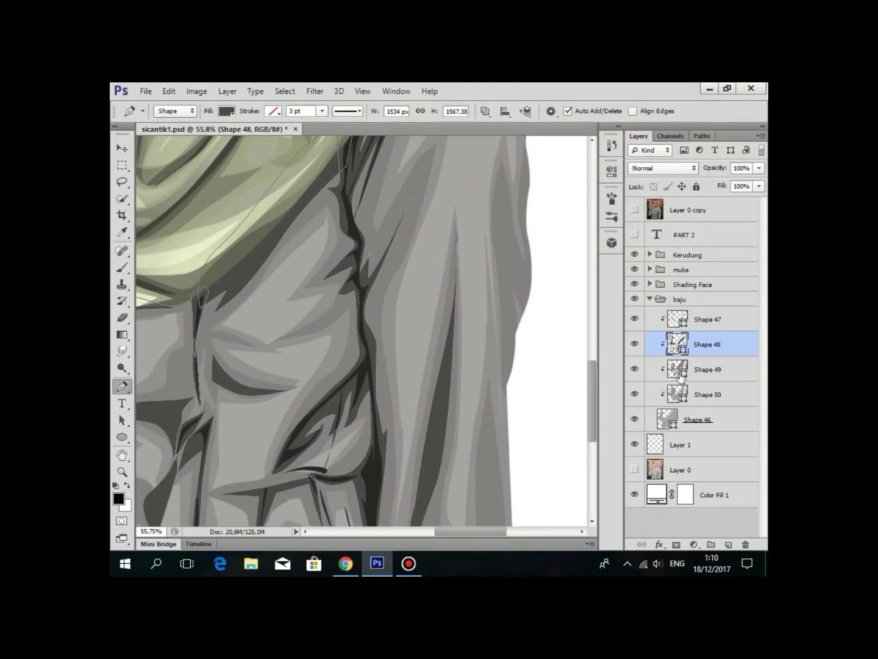
# Change Shape 49's fill to the lighter grey #737171.
pyautogui.doubleClick(677, 369)
pyautogui.click(350, 395)
pyautogui.click(348, 391)
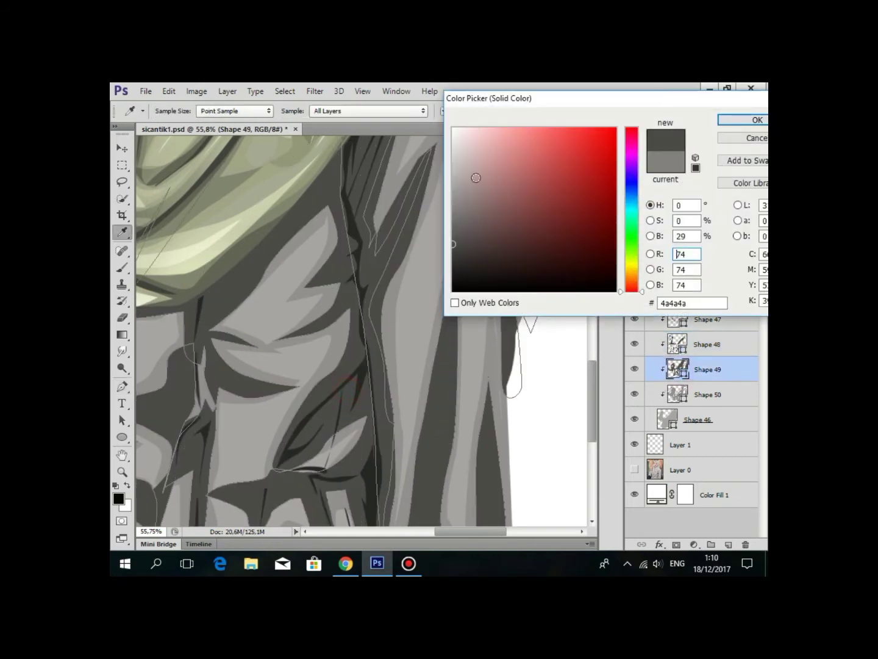
pyautogui.click(345, 390)
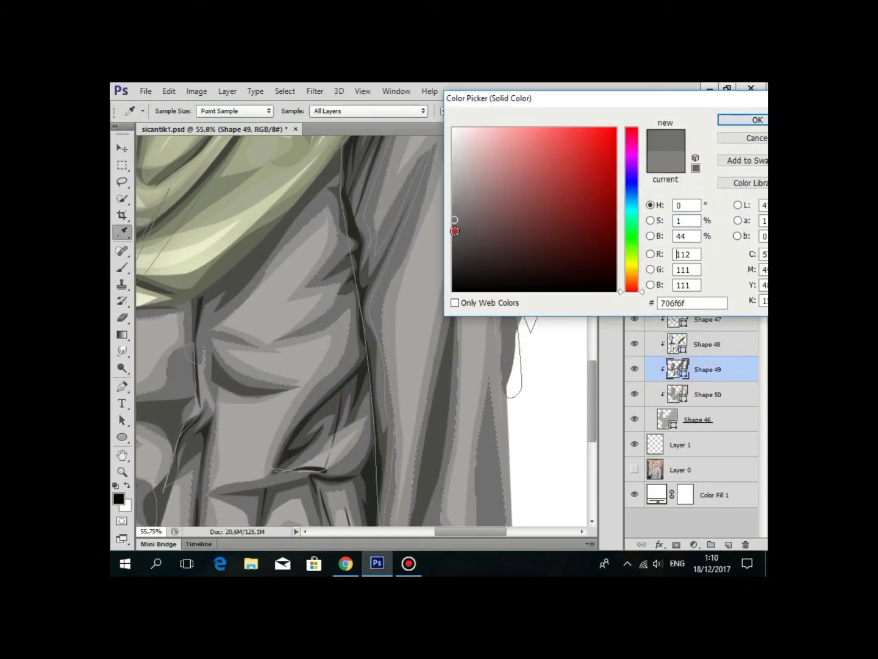
pyautogui.moveTo(454, 231); pyautogui.dragTo(455, 216)
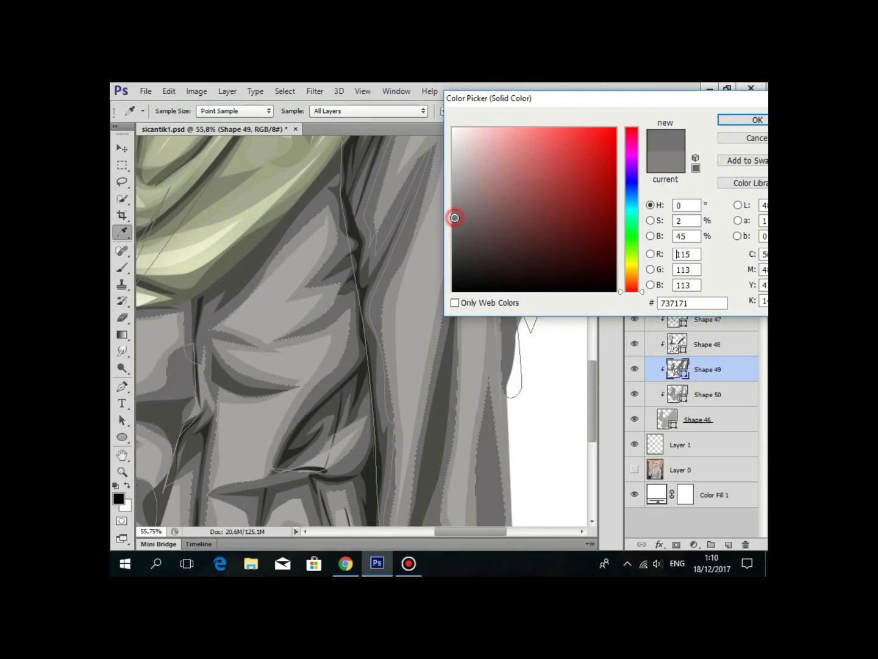
pyautogui.click(729, 129)
# Lighten Shape 50's fill to grey #8f8d8d.
pyautogui.doubleClick(679, 393)
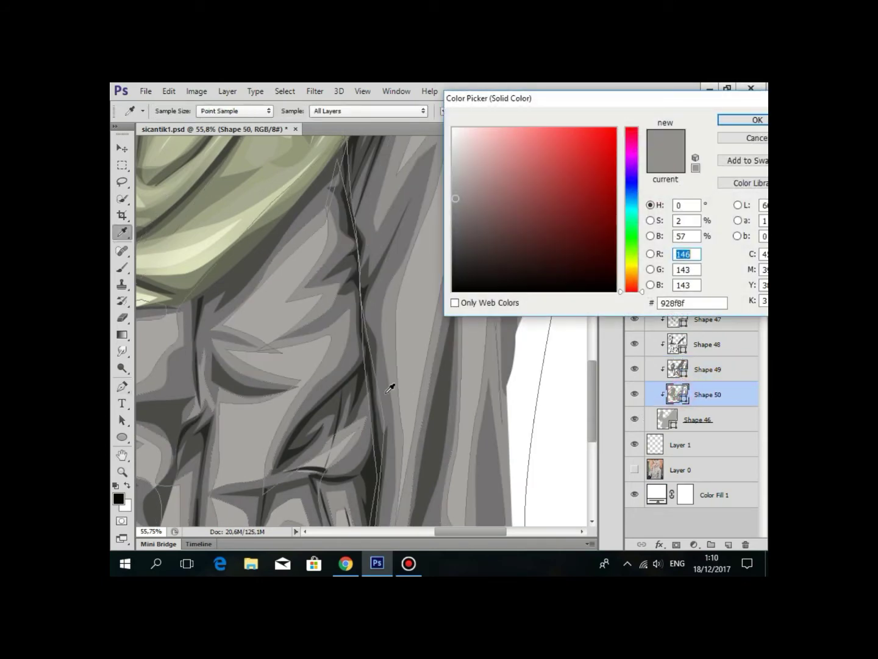
pyautogui.click(456, 200)
pyautogui.click(752, 120)
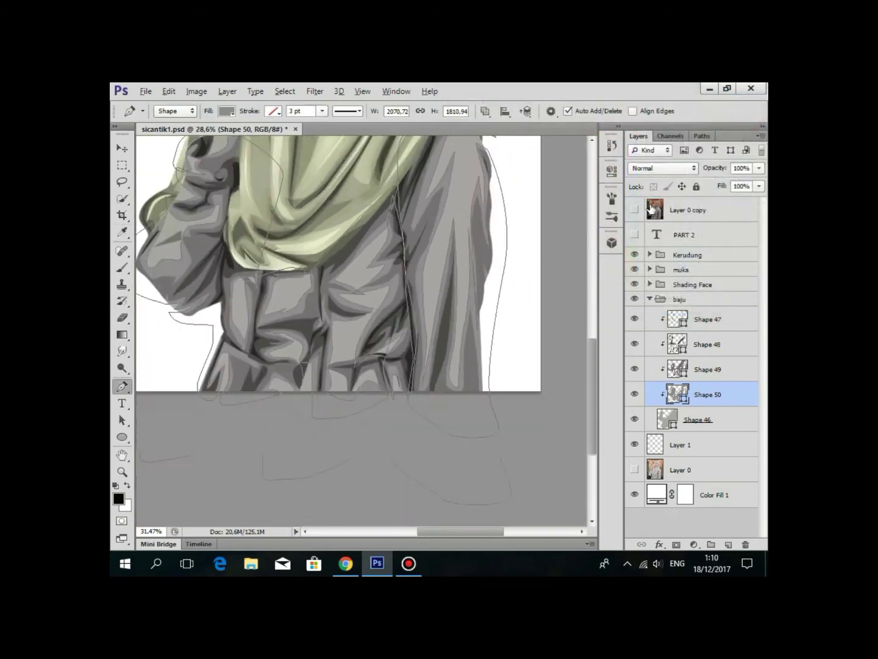
pyautogui.click(680, 210)
# Browse the Shape 48, Shape 49 and muka group layers in the Layers panel.
pyautogui.scroll(-2, 397, 454)
pyautogui.scroll(1, 352, 499)
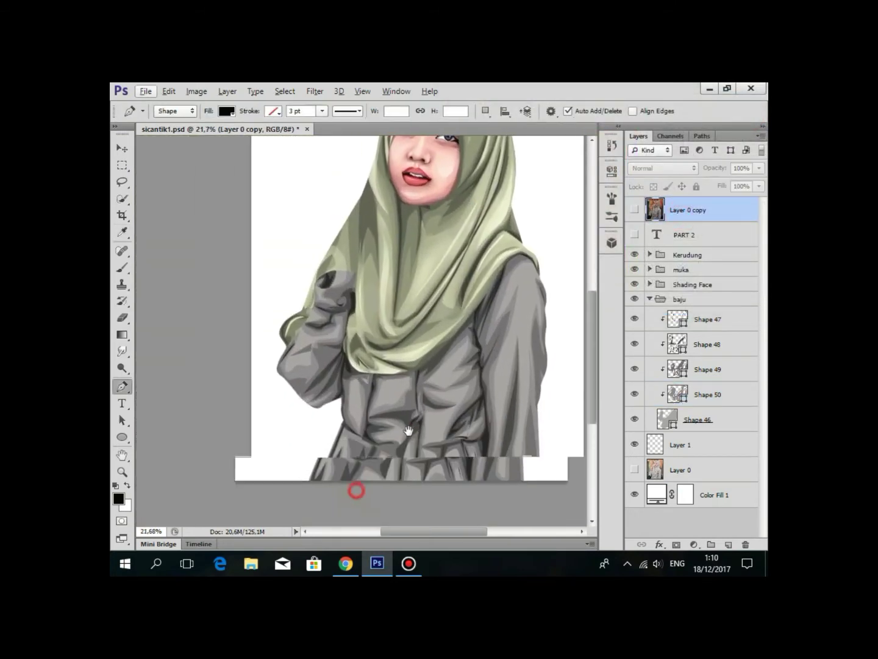
pyautogui.scroll(2, 408, 431)
pyautogui.scroll(1, 475, 449)
pyautogui.click(716, 363)
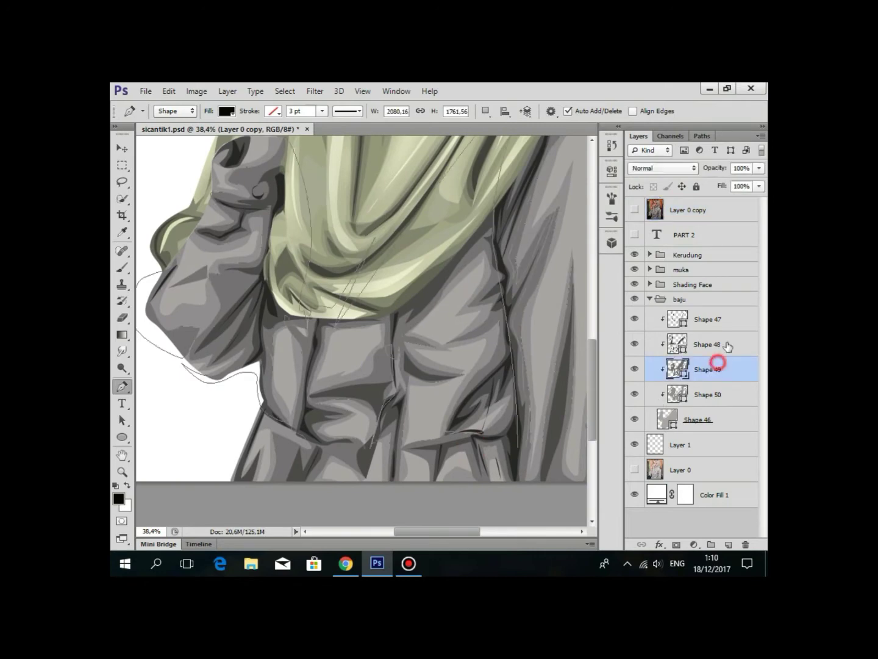
pyautogui.click(726, 345)
pyautogui.scroll(1, 503, 344)
pyautogui.scroll(1, 476, 406)
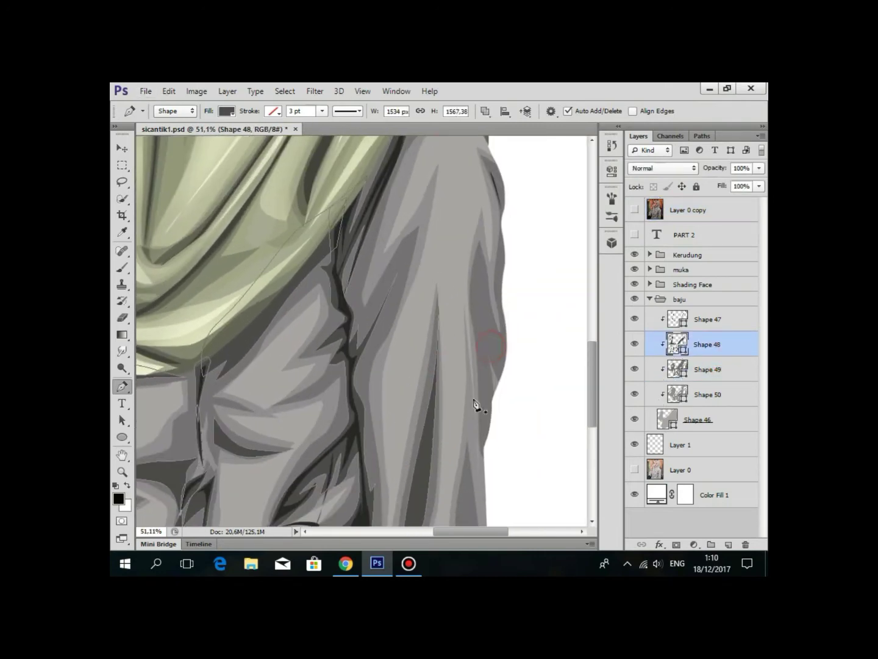
pyautogui.click(725, 377)
pyautogui.scroll(-2, 461, 365)
pyautogui.scroll(-3, 461, 366)
pyautogui.click(682, 269)
pyautogui.scroll(-1, 420, 400)
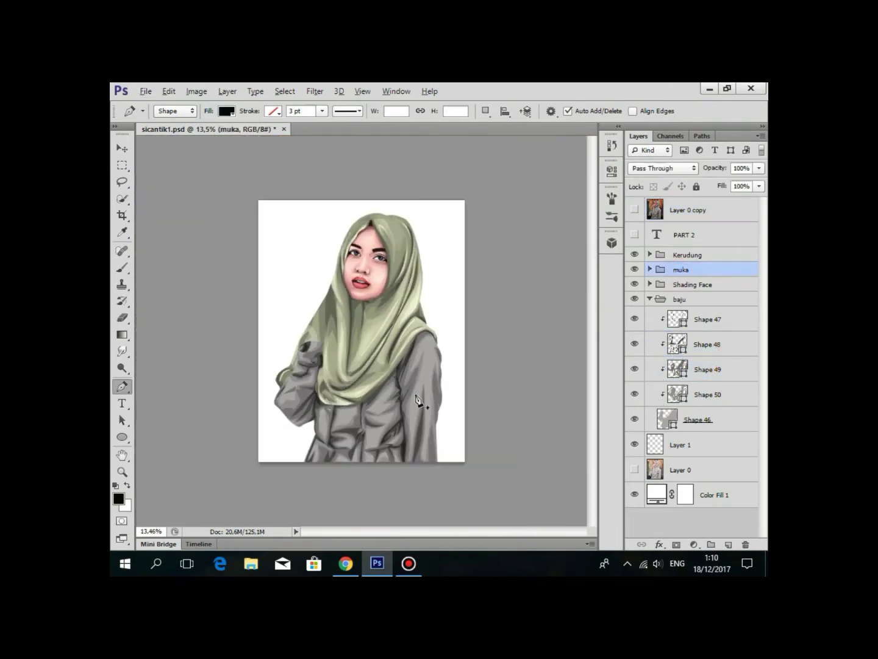
pyautogui.scroll(2, 391, 470)
pyautogui.scroll(1, 412, 455)
pyautogui.scroll(-2, 427, 452)
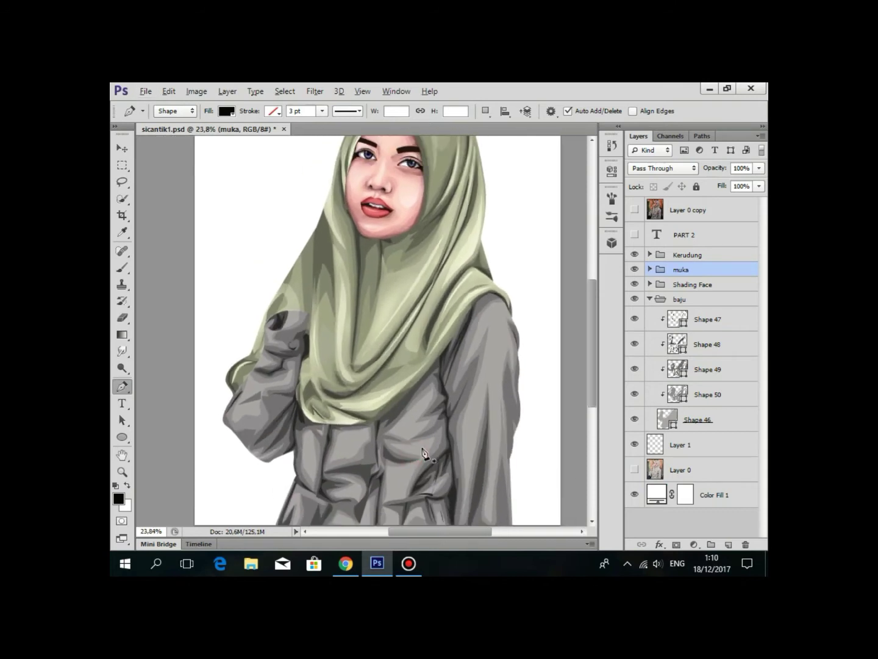
pyautogui.scroll(-1, 418, 454)
pyautogui.scroll(-1, 416, 454)
pyautogui.scroll(3, 387, 482)
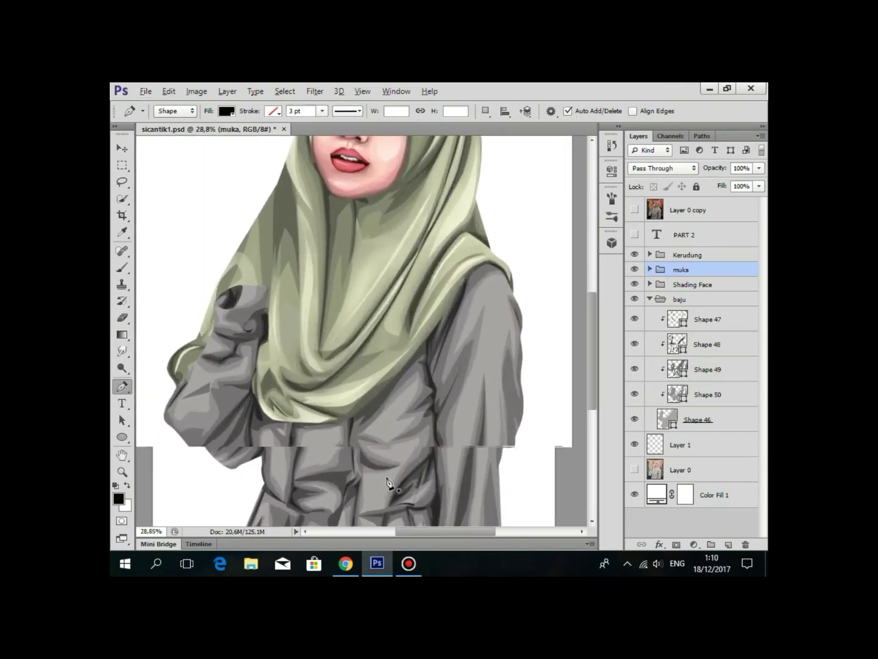
pyautogui.scroll(2, 390, 475)
# Lighten the Shape 46 dress base fill to grey #b3adad.
pyautogui.click(696, 365)
pyautogui.scroll(1, 415, 369)
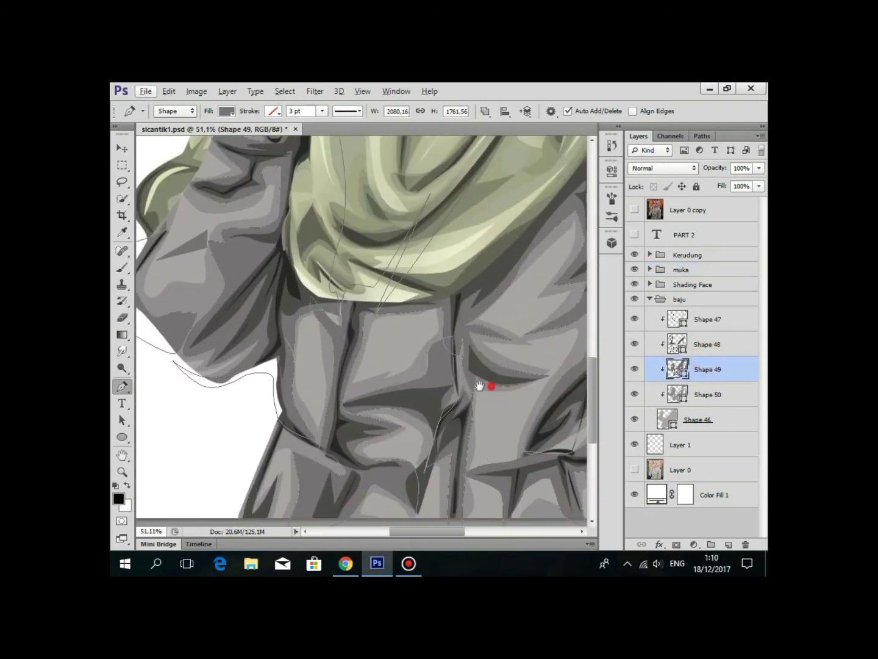
pyautogui.scroll(1, 426, 362)
pyautogui.click(707, 340)
pyautogui.scroll(-2, 533, 373)
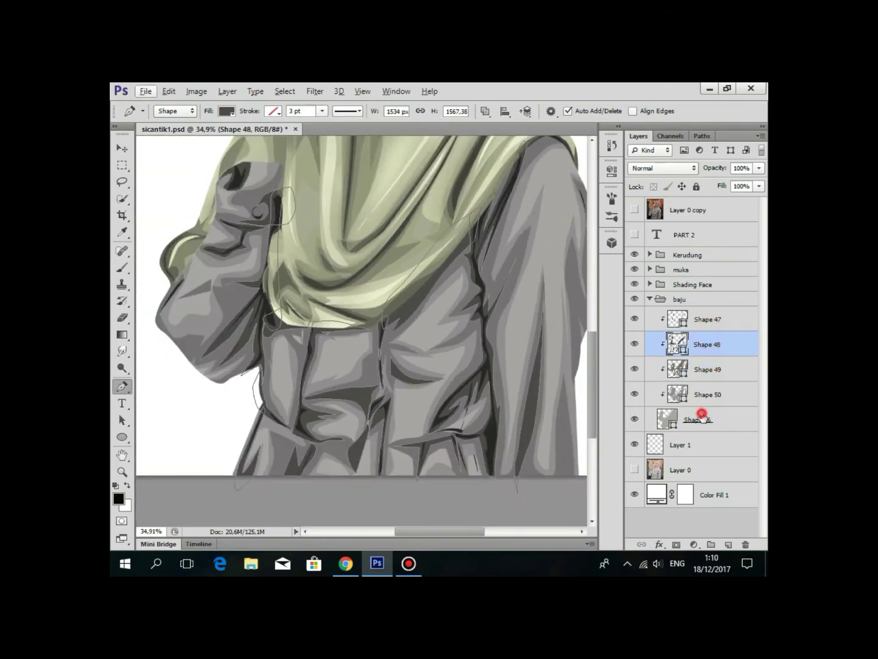
pyautogui.click(698, 420)
pyautogui.doubleClick(672, 425)
pyautogui.moveTo(454, 165)
pyautogui.mouseDown()
pyautogui.moveTo(459, 184)
pyautogui.moveTo(458, 170)
pyautogui.mouseUp()
pyautogui.click(734, 139)
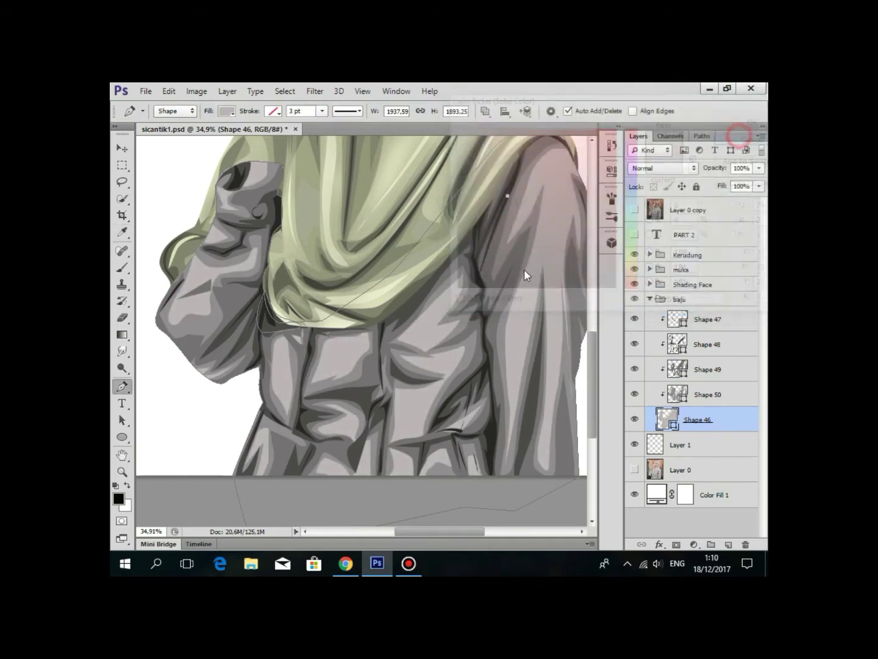
# Open a path point's context menu and reselect the Shape 48 layer.
pyautogui.scroll(-2, 525, 269)
pyautogui.rightClick(515, 231)
pyautogui.click(535, 230)
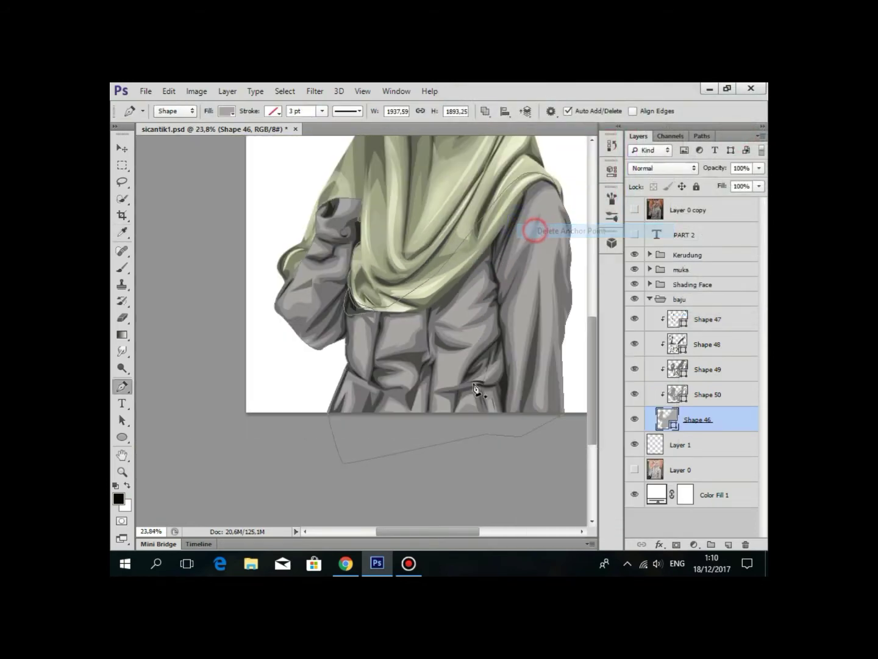
pyautogui.scroll(3, 539, 320)
pyautogui.click(671, 346)
pyautogui.scroll(-3, 420, 391)
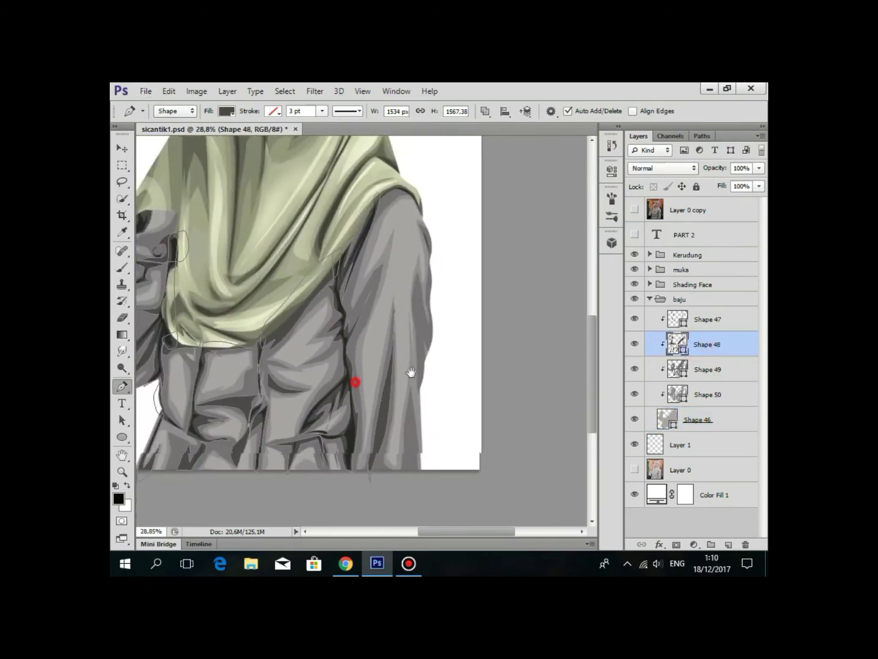
pyautogui.scroll(1, 457, 376)
# Check the baju, Shape 49, Shading Face and Shape 47 layers, then collapse baju.
pyautogui.click(697, 296)
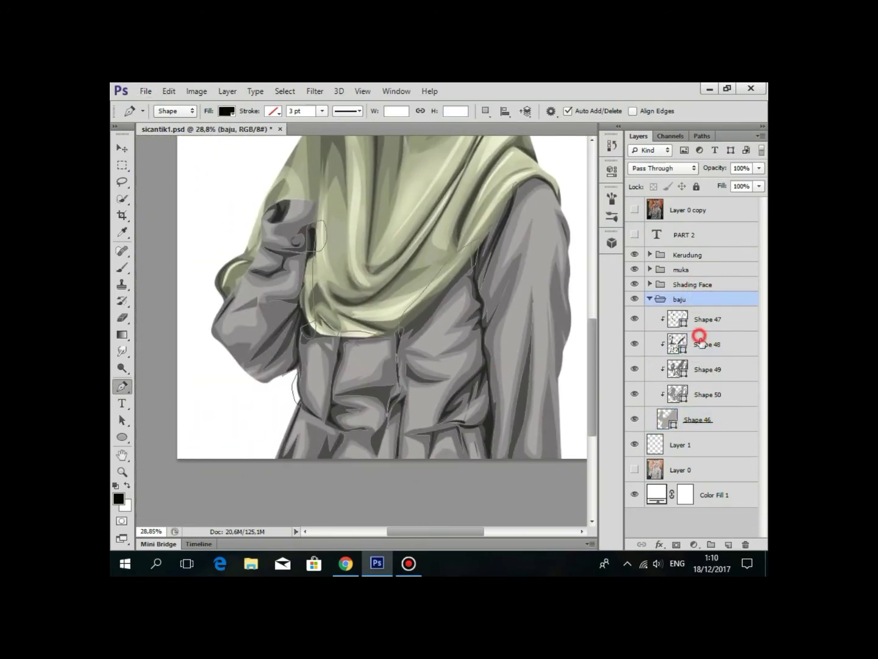
pyautogui.click(705, 368)
pyautogui.click(695, 284)
pyautogui.scroll(-2, 379, 342)
pyautogui.scroll(1, 378, 372)
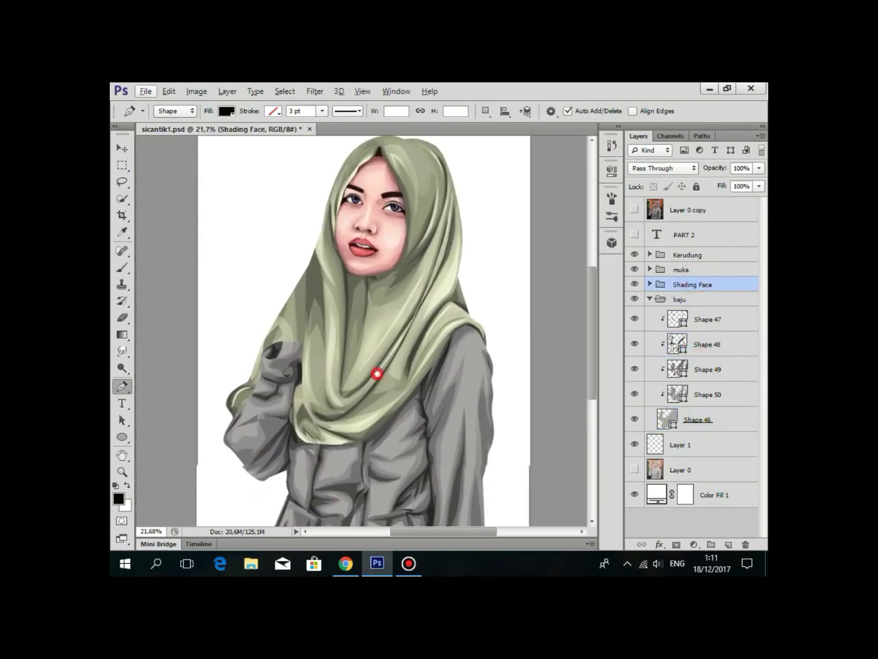
pyautogui.click(699, 321)
pyautogui.click(650, 299)
pyautogui.scroll(-1, 378, 415)
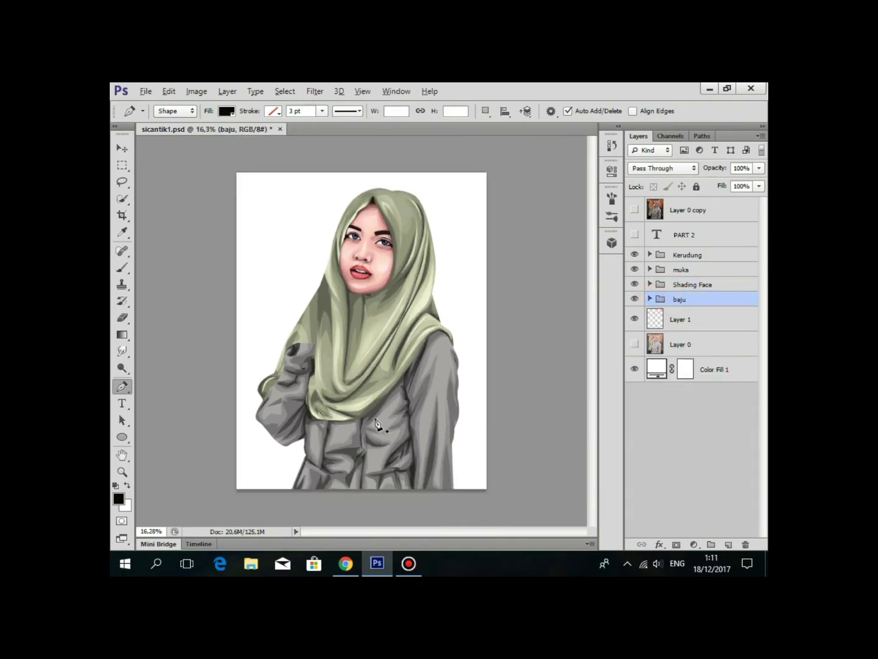
pyautogui.scroll(1, 373, 421)
# Pan onto the dress and toggle the Layer 0 copy reference photo to compare.
pyautogui.moveTo(393, 397); pyautogui.dragTo(435, 351)
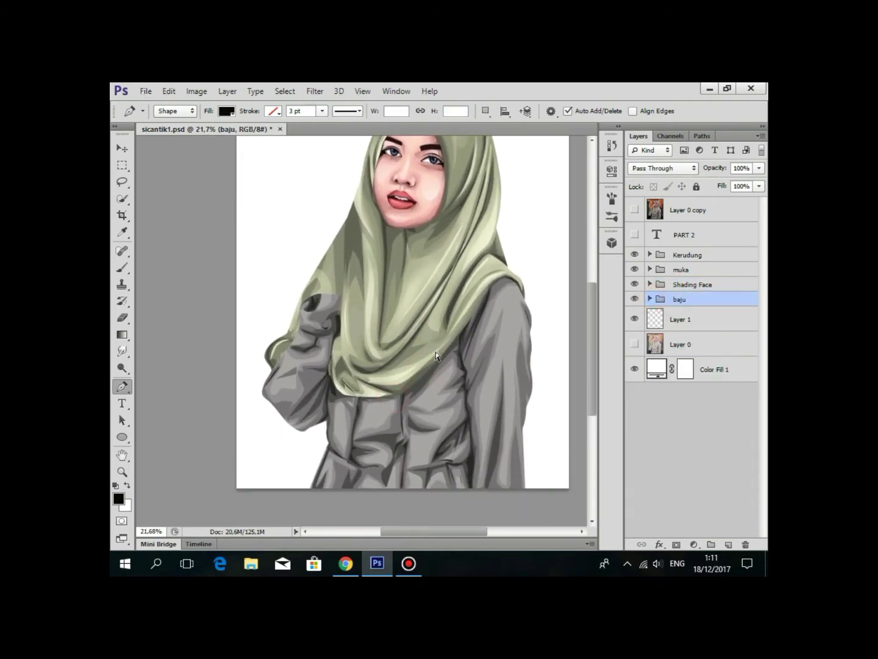
pyautogui.scroll(1, 437, 357)
pyautogui.moveTo(405, 447); pyautogui.dragTo(418, 417)
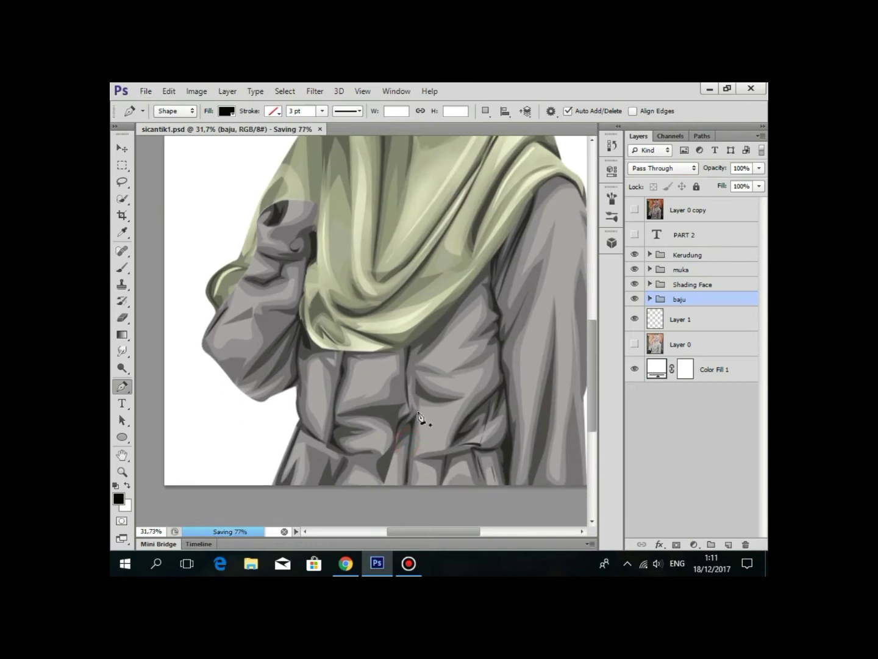
pyautogui.scroll(-1, 426, 415)
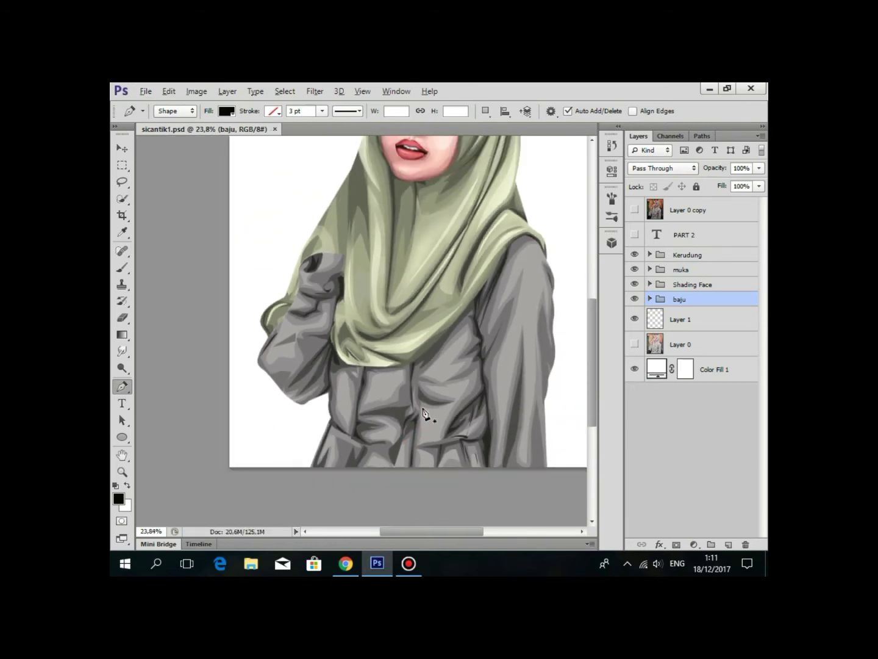
pyautogui.click(634, 209)
pyautogui.click(634, 214)
pyautogui.scroll(2, 421, 433)
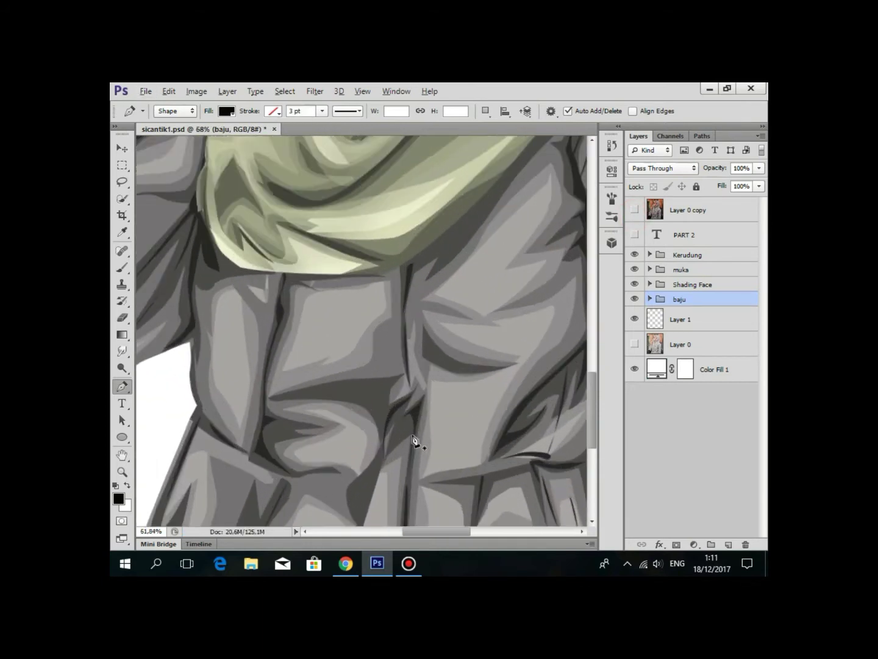
pyautogui.scroll(1, 415, 434)
# Expand the baju group, select Shape 47, and recheck against the reference photo.
pyautogui.click(651, 300)
pyautogui.scroll(-1, 394, 330)
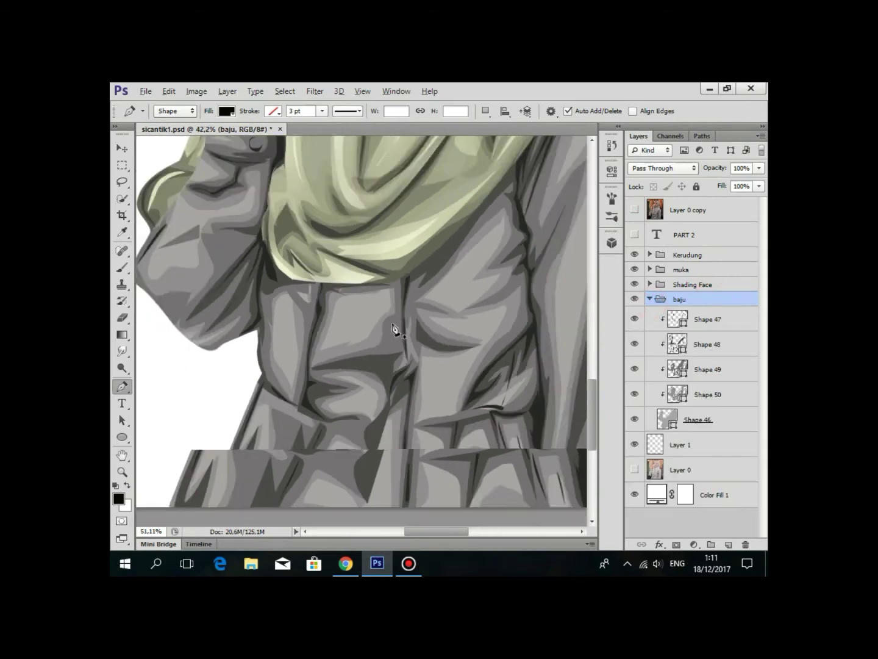
pyautogui.scroll(-1, 394, 323)
pyautogui.scroll(-1, 402, 355)
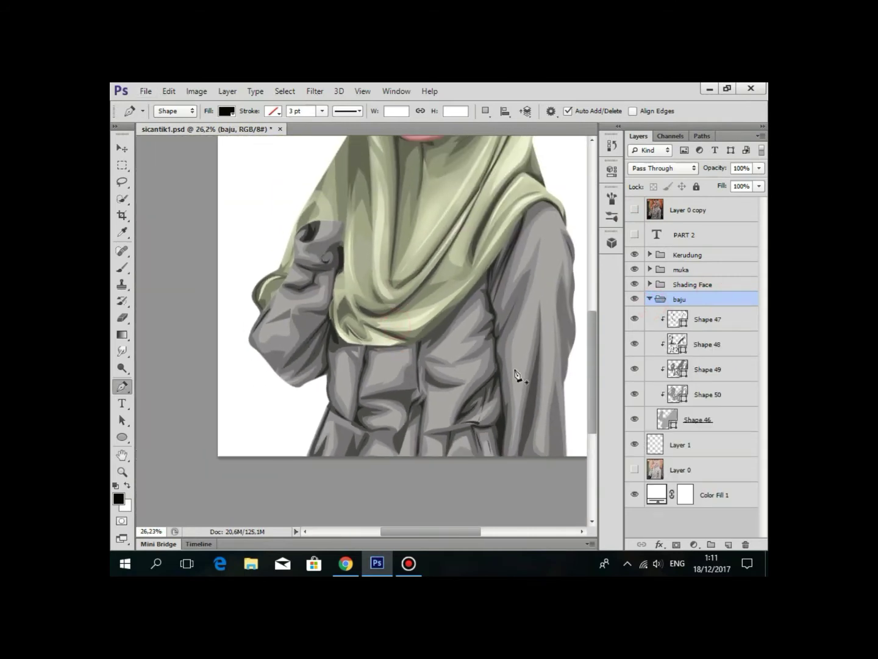
pyautogui.click(705, 323)
pyautogui.scroll(1, 486, 320)
pyautogui.scroll(-1, 525, 343)
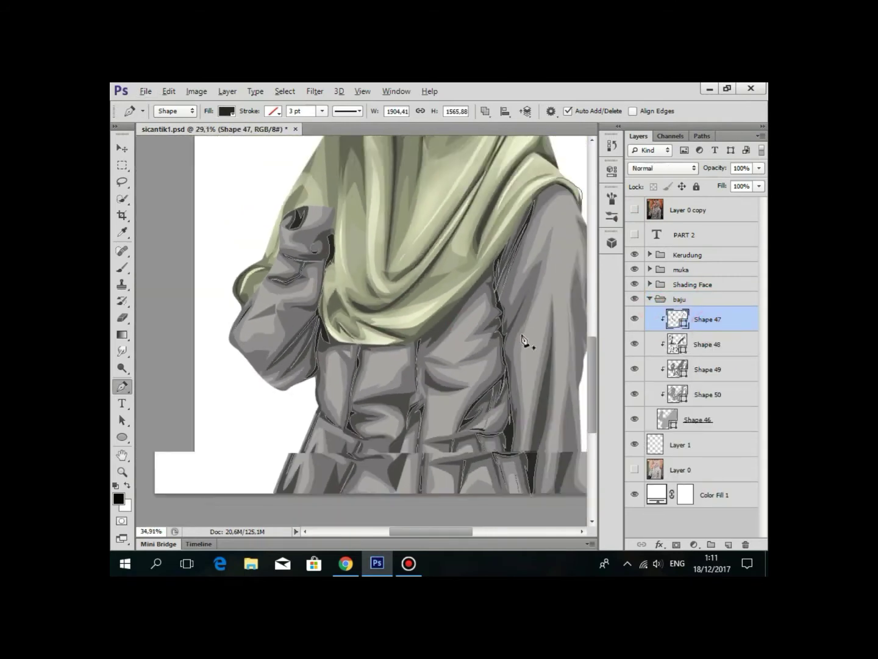
pyautogui.scroll(-1, 526, 344)
pyautogui.click(635, 210)
pyautogui.scroll(2, 500, 314)
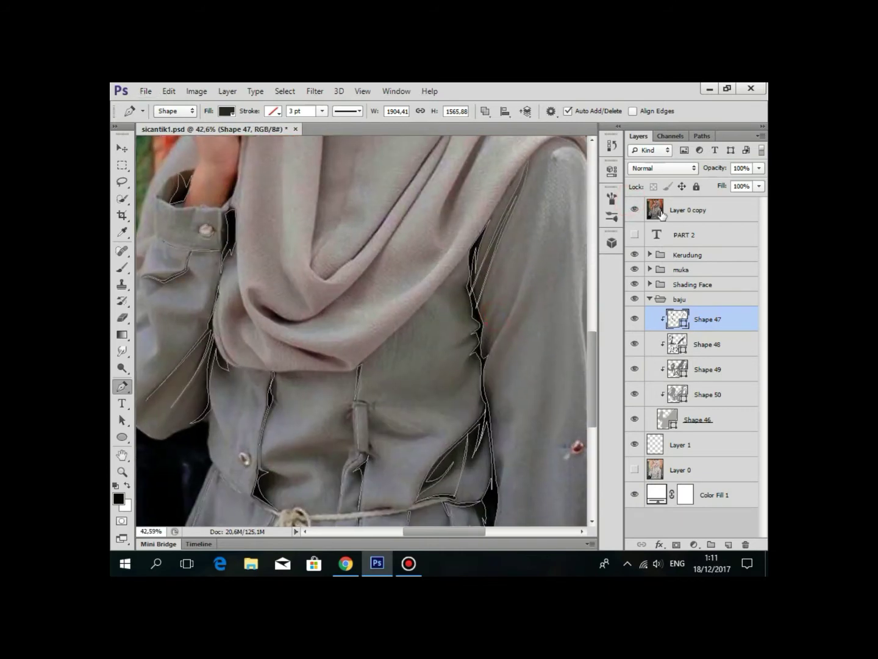
pyautogui.click(634, 210)
pyautogui.scroll(-1, 503, 305)
pyautogui.scroll(-1, 503, 359)
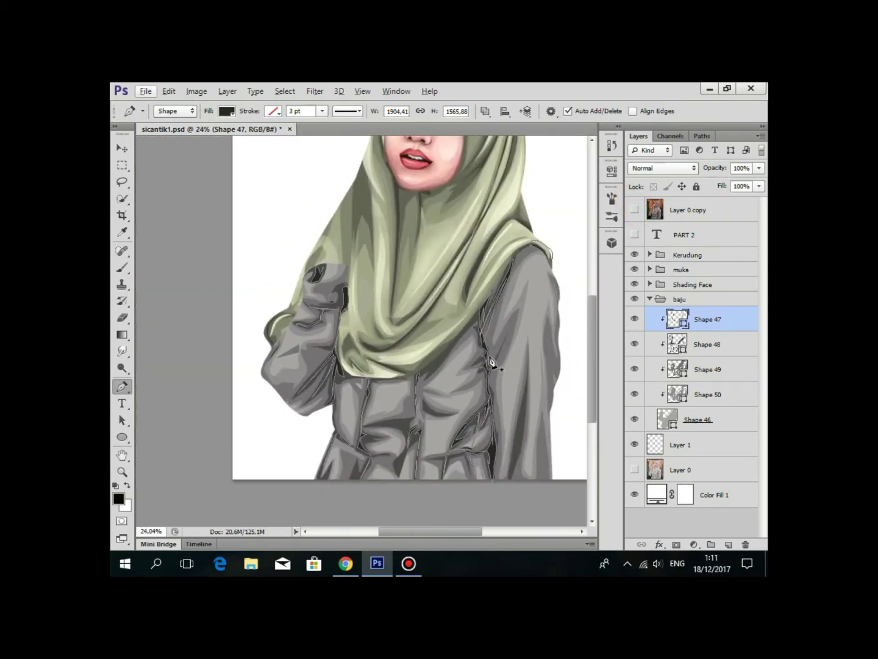
pyautogui.scroll(1, 494, 317)
pyautogui.scroll(1, 507, 372)
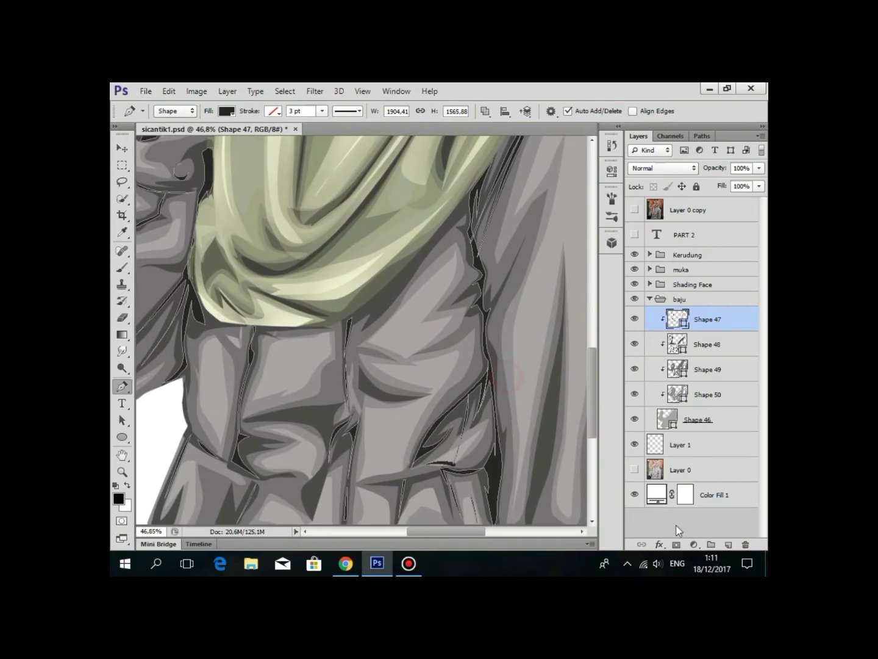
# Target the Shape 50 shading layer with a soft brush at 30% opacity.
pyautogui.click(702, 345)
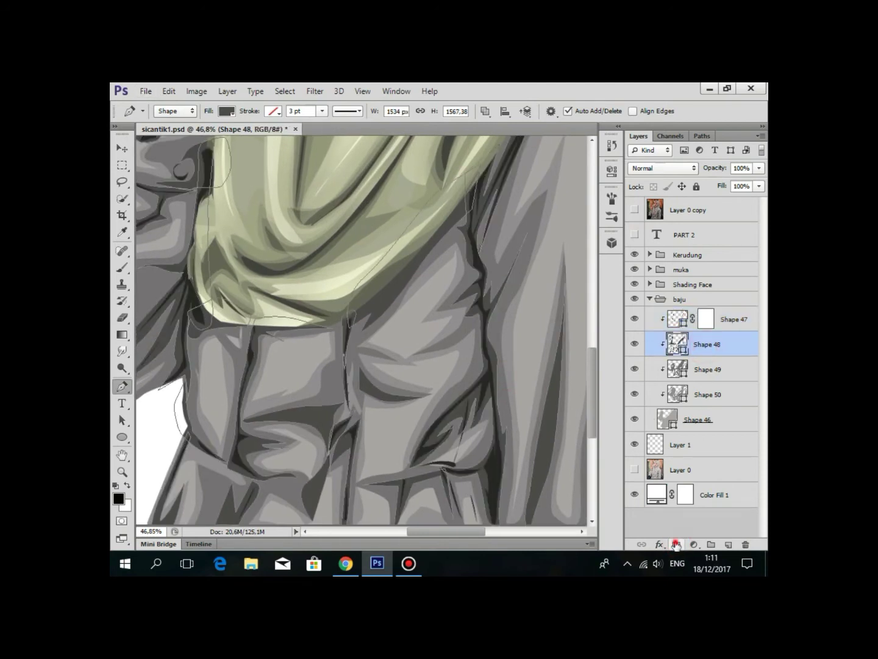
pyautogui.click(709, 373)
pyautogui.click(708, 393)
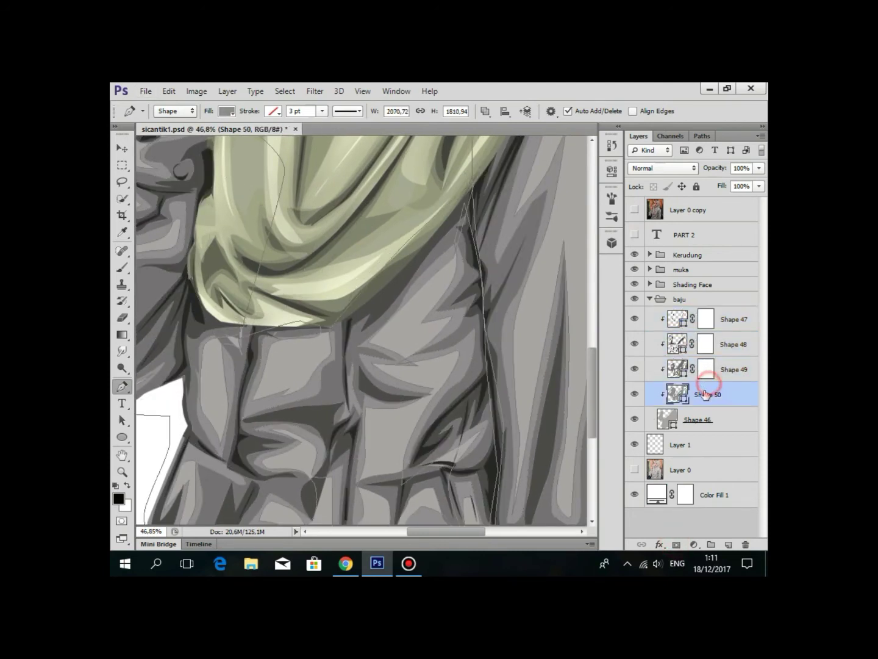
pyautogui.scroll(-2, 572, 371)
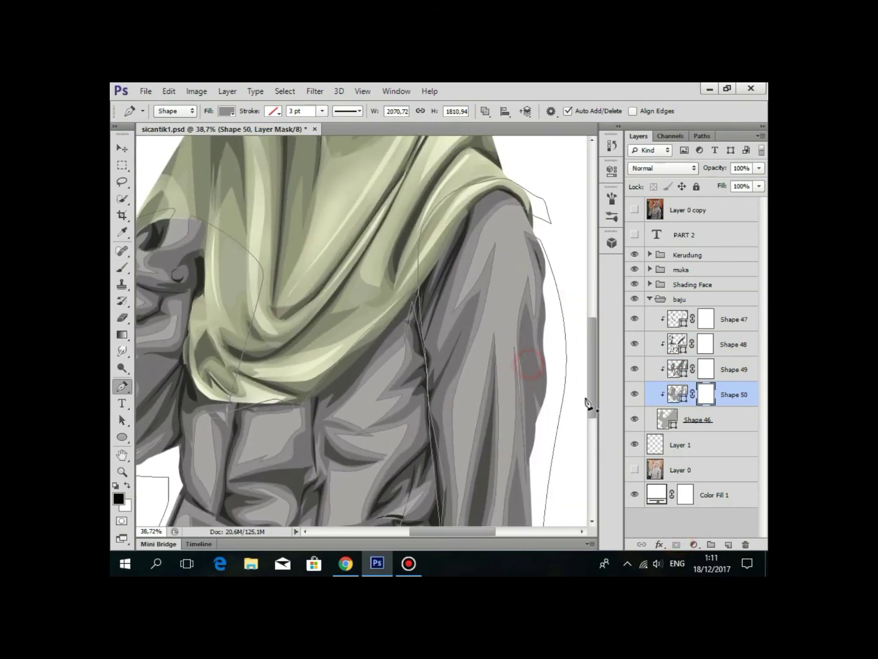
pyautogui.click(120, 268)
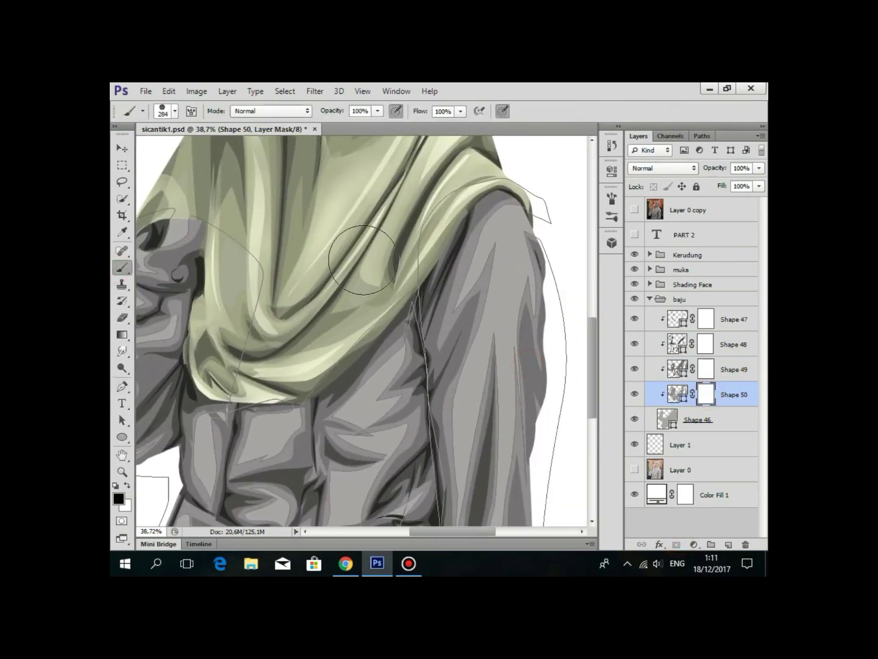
pyautogui.click(375, 114)
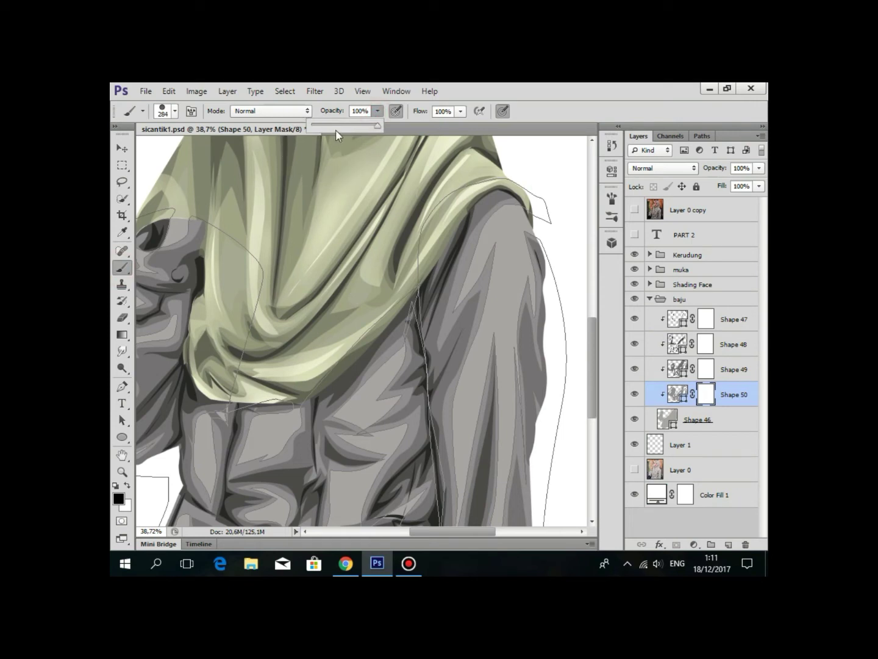
pyautogui.moveTo(336, 125); pyautogui.dragTo(319, 125)
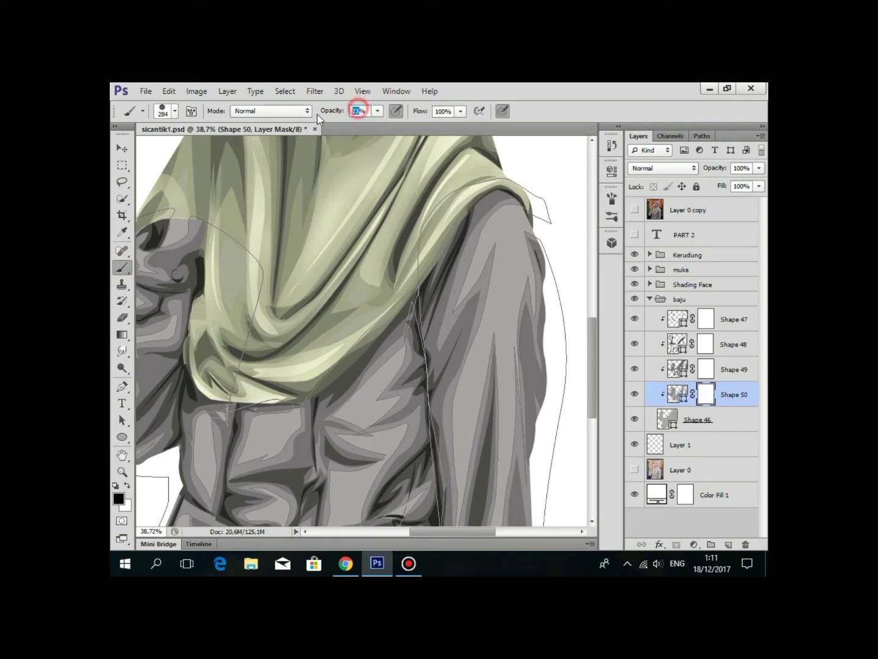
pyautogui.write('30')
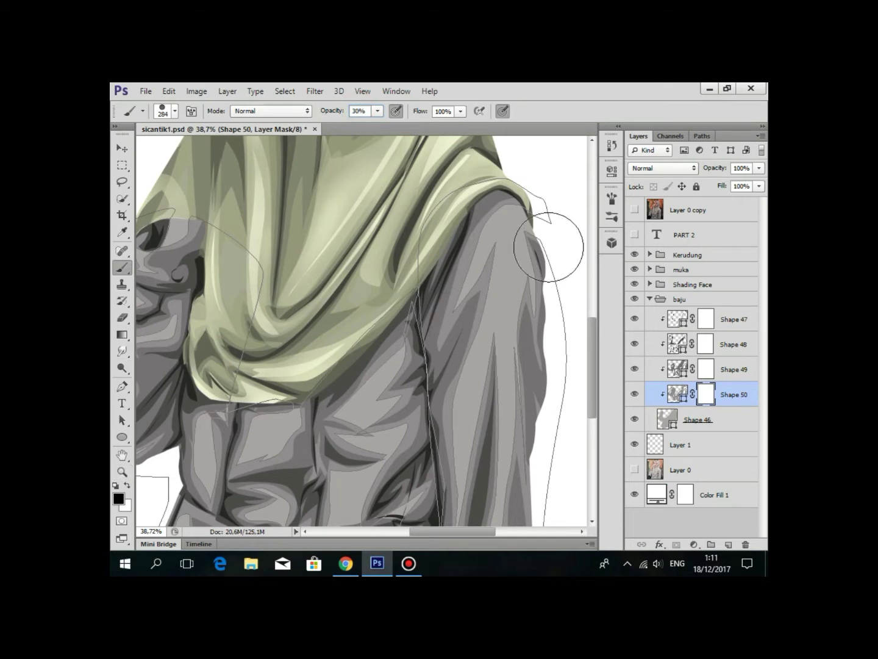
# Bring the lower shirt folds into view and zoom out over the portrait.
pyautogui.scroll(2, 552, 211)
pyautogui.scroll(2, 530, 238)
pyautogui.scroll(2, 431, 211)
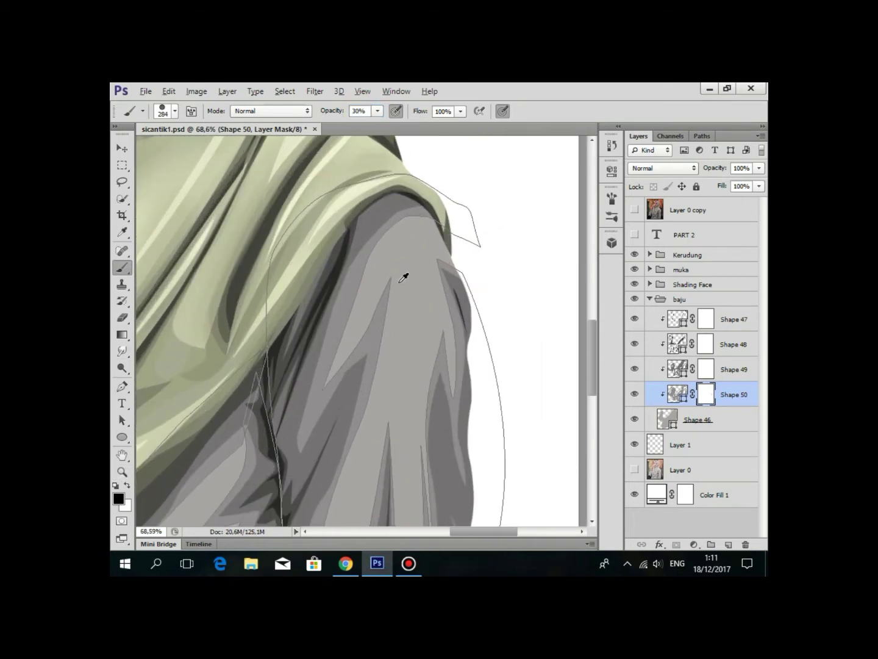
pyautogui.scroll(2, 404, 275)
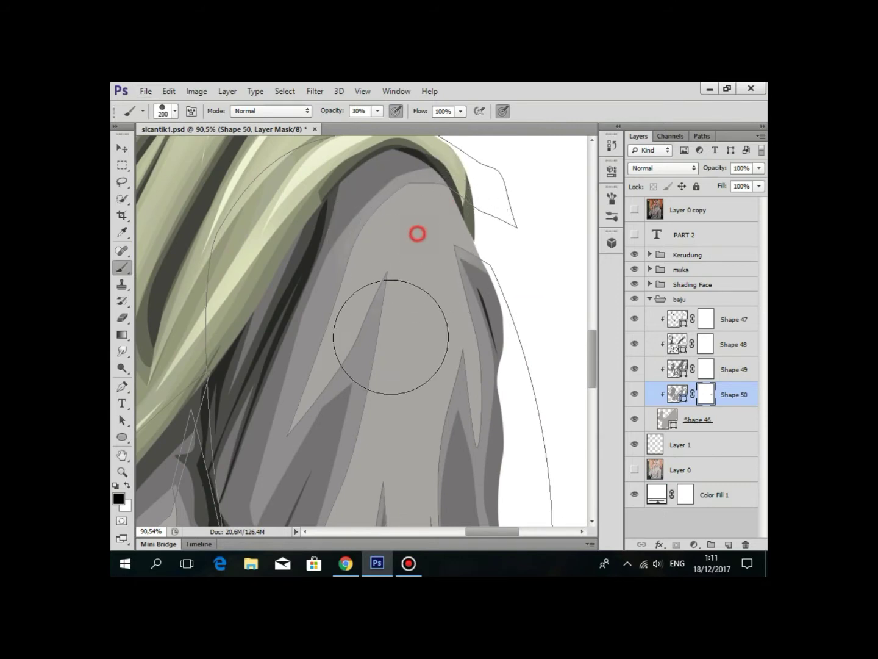
pyautogui.moveTo(390, 336); pyautogui.dragTo(408, 244)
pyautogui.moveTo(385, 436); pyautogui.dragTo(393, 304)
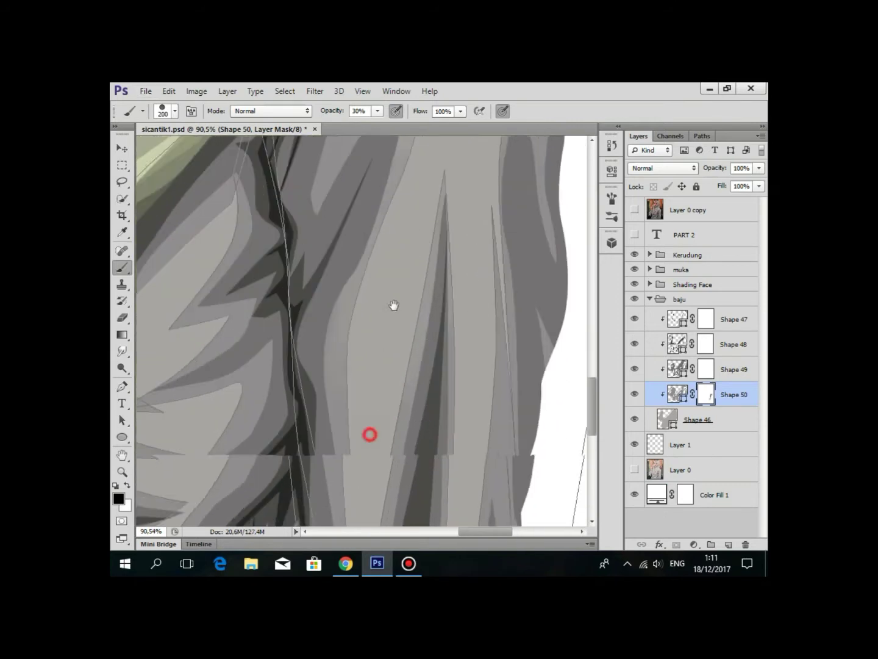
pyautogui.scroll(-4, 394, 304)
pyautogui.moveTo(448, 304); pyautogui.dragTo(457, 222)
# Bring the shirt folds under the hijab into view.
pyautogui.scroll(-4, 362, 452)
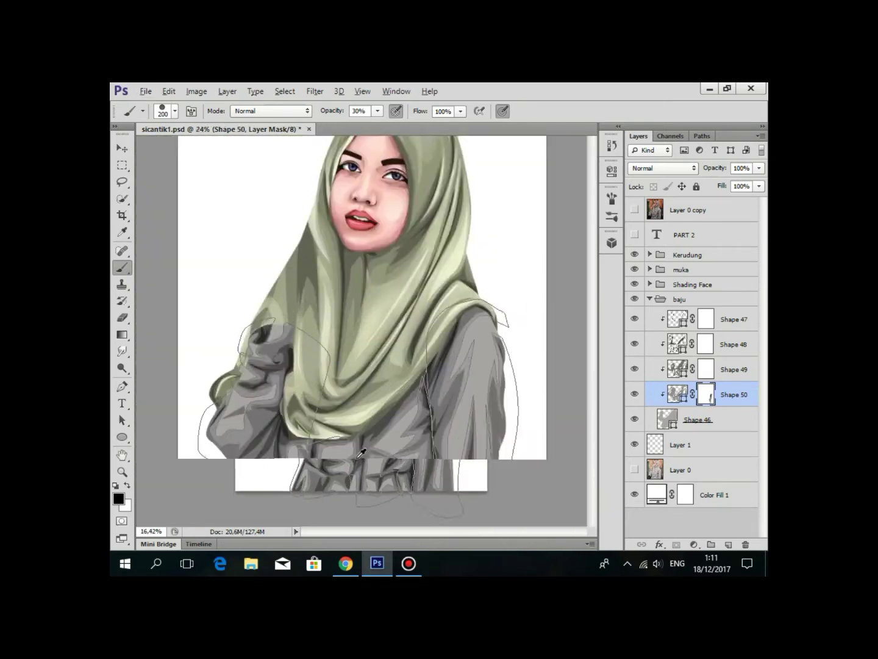
pyautogui.scroll(1, 401, 298)
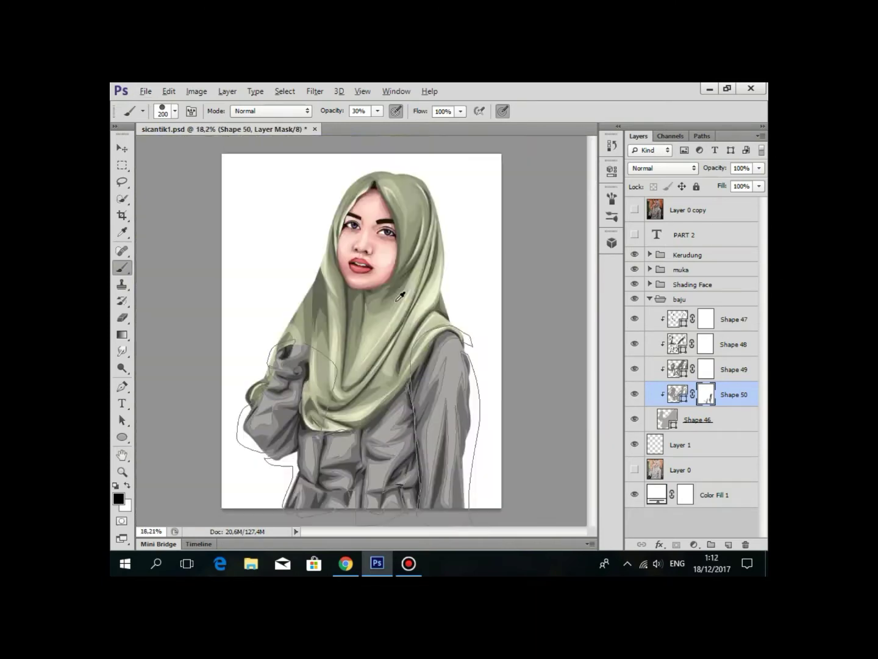
pyautogui.scroll(3, 401, 297)
pyautogui.scroll(2, 308, 394)
pyautogui.moveTo(440, 407); pyautogui.dragTo(478, 242)
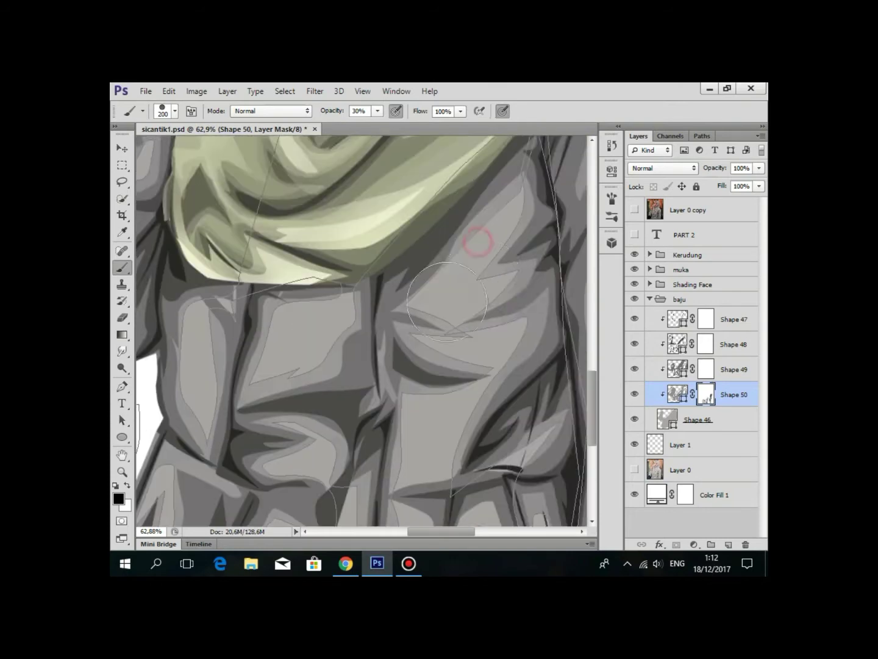
pyautogui.scroll(-2, 447, 302)
pyautogui.scroll(-2, 249, 371)
pyautogui.scroll(2, 305, 323)
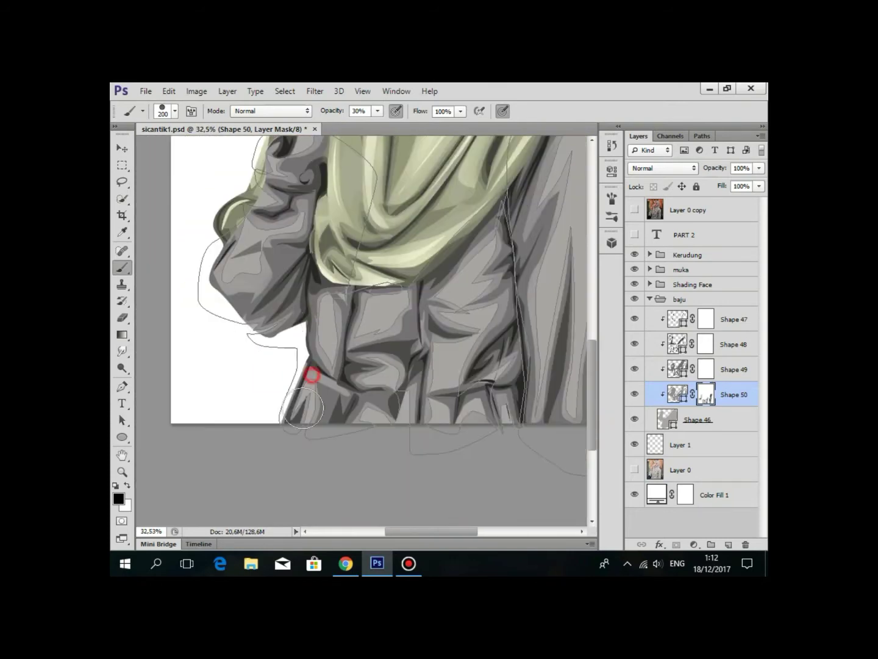
pyautogui.scroll(-3, 303, 407)
pyautogui.scroll(2, 410, 398)
pyautogui.scroll(2, 427, 305)
# Zoom onto the right arm and set the brush to 125 px with 0% hardness.
pyautogui.hotkey('alt', ']')
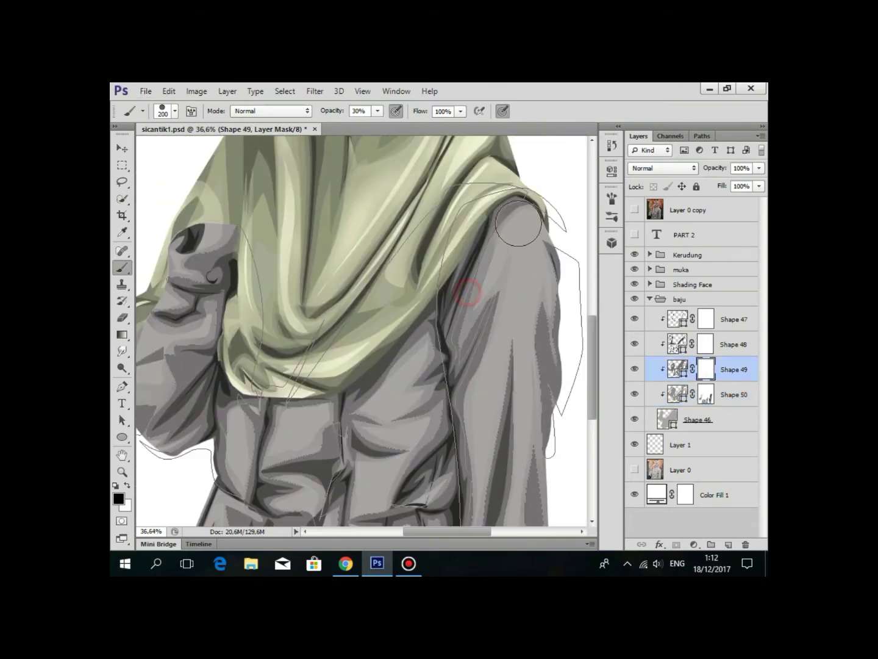
pyautogui.scroll(2, 518, 244)
pyautogui.scroll(-3, 523, 283)
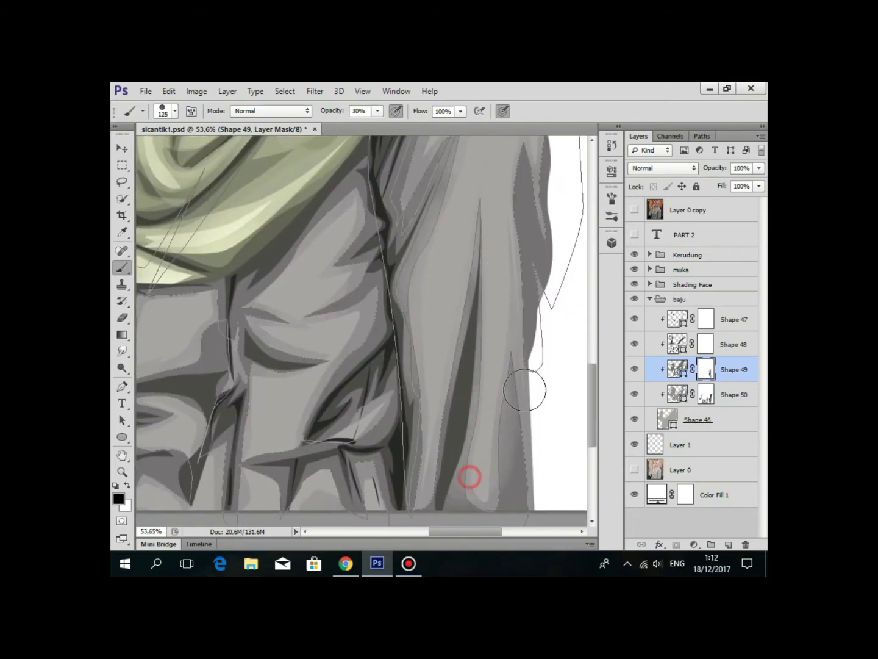
pyautogui.scroll(3, 491, 233)
pyautogui.rightClick(447, 250)
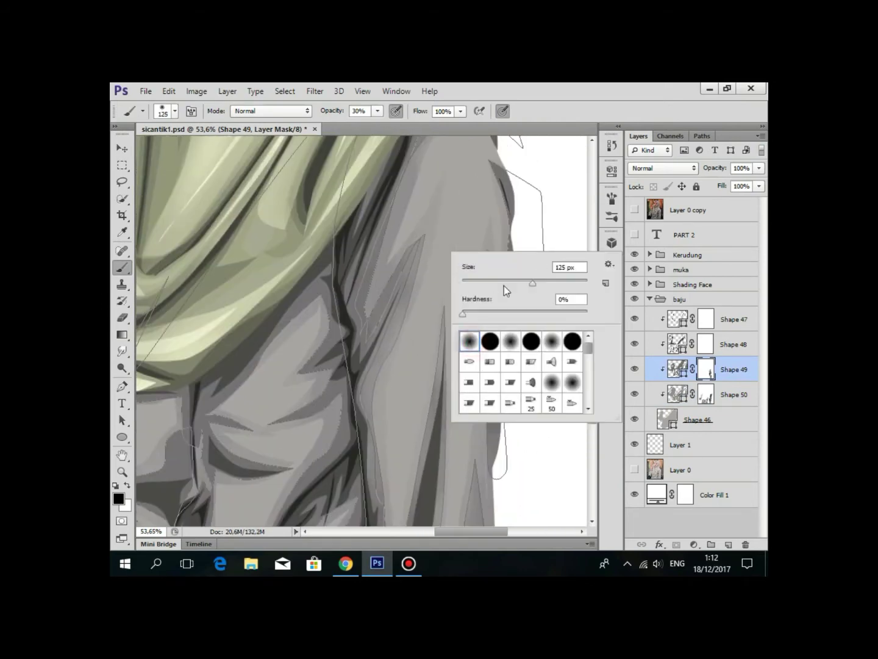
pyautogui.press('Return')
pyautogui.scroll(1, 439, 275)
pyautogui.scroll(1, 425, 355)
pyautogui.scroll(2, 403, 257)
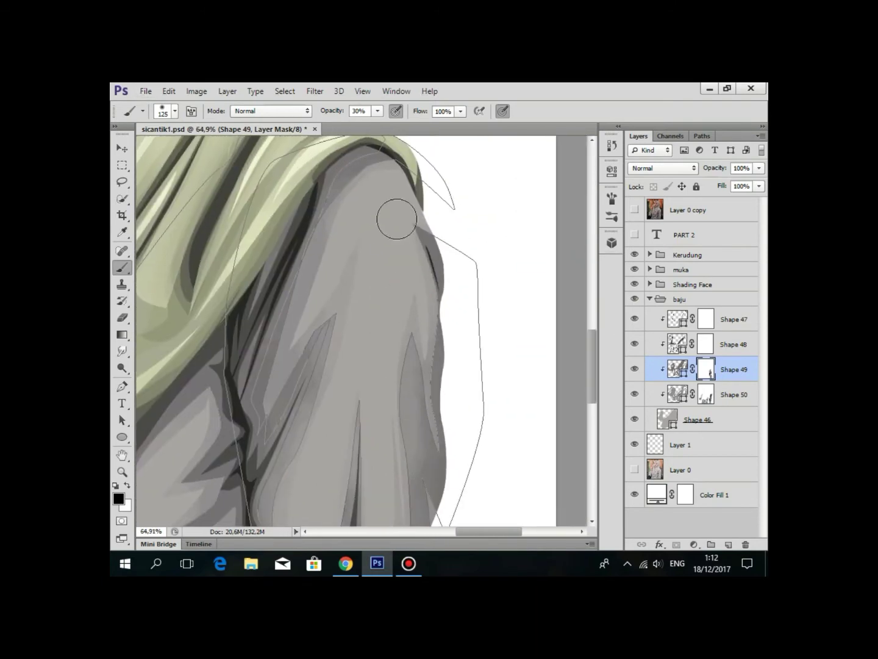
pyautogui.scroll(-1, 391, 238)
pyautogui.scroll(-3, 349, 269)
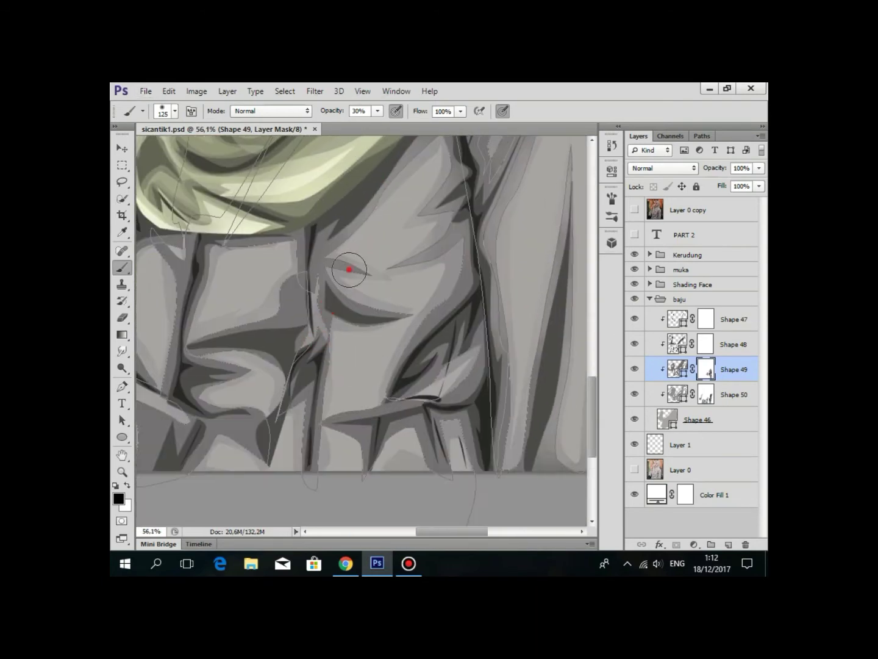
pyautogui.hotkey('ctrl', '0')
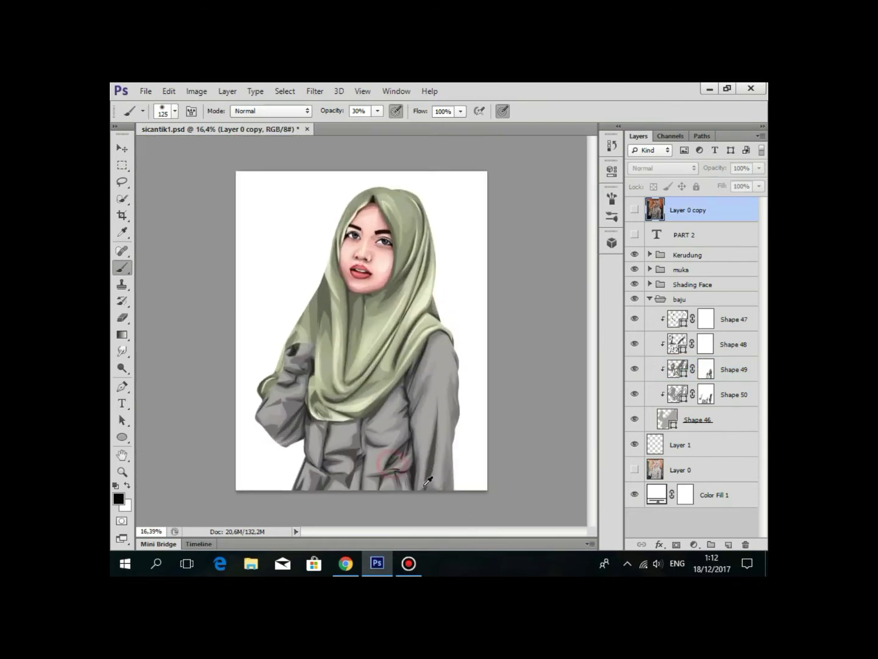
# Paint on the Shape 49 mask to fade its shading across the coat.
pyautogui.click(705, 369)
pyautogui.scroll(3, 342, 345)
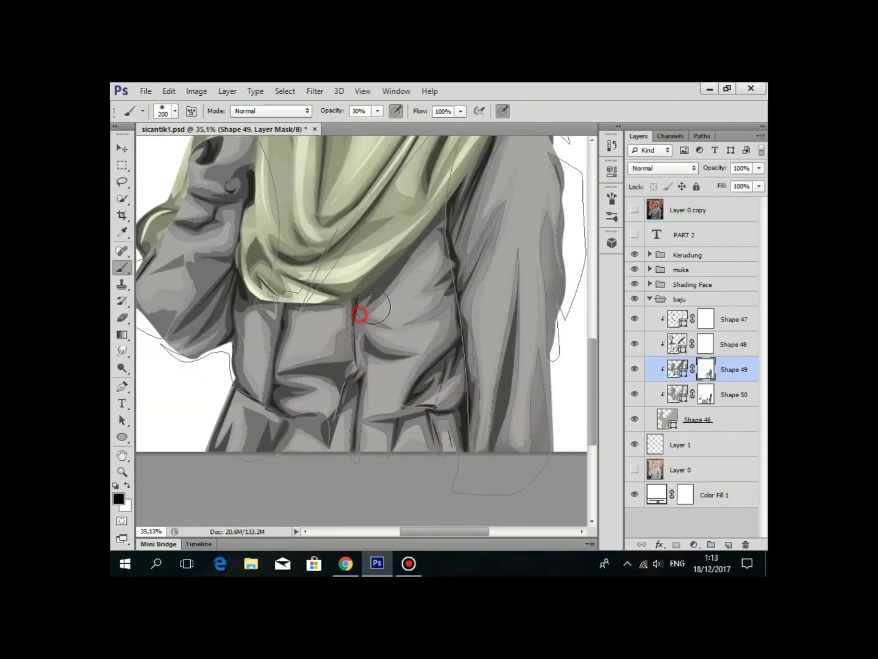
pyautogui.moveTo(250, 397); pyautogui.dragTo(442, 436)
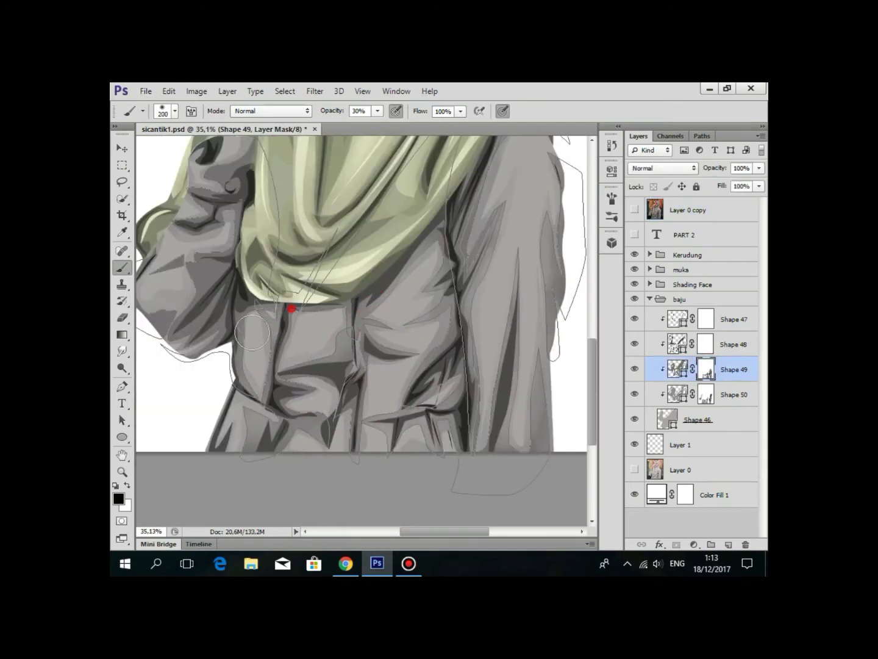
pyautogui.moveTo(260, 225); pyautogui.dragTo(378, 212)
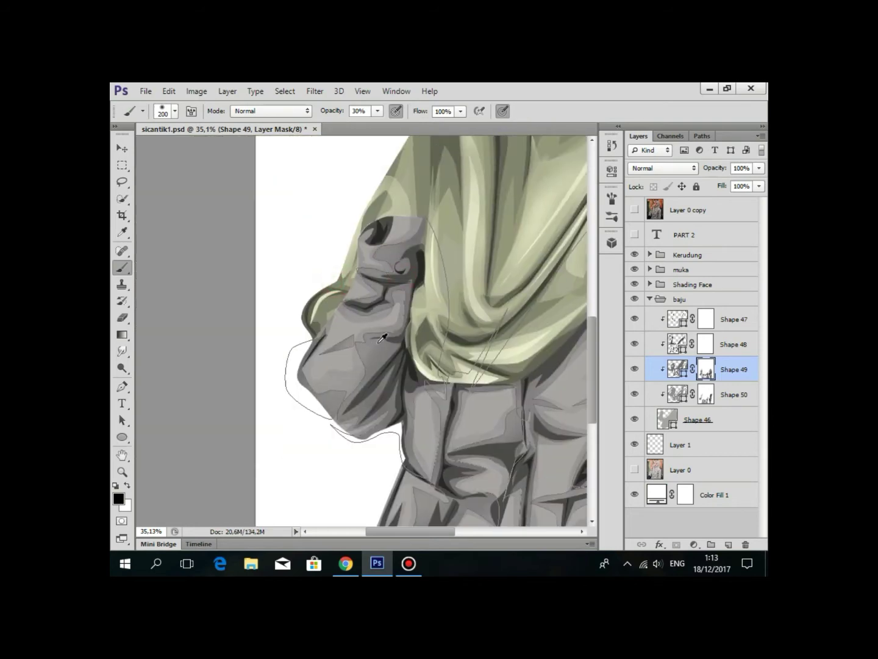
pyautogui.scroll(-2, 387, 333)
pyautogui.click(692, 284)
pyautogui.hotkey('ctrl', '0')
# Paint four soft strokes on the Shape 48 mask over the coat and right sleeve.
pyautogui.scroll(3, 535, 378)
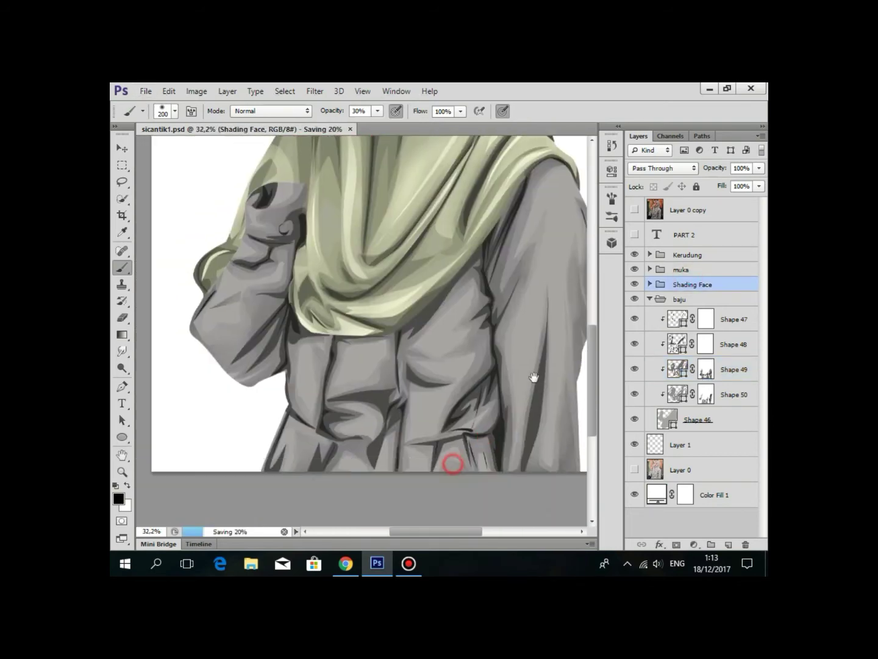
pyautogui.click(705, 343)
pyautogui.moveTo(323, 348); pyautogui.dragTo(415, 337)
pyautogui.moveTo(275, 323); pyautogui.dragTo(238, 378)
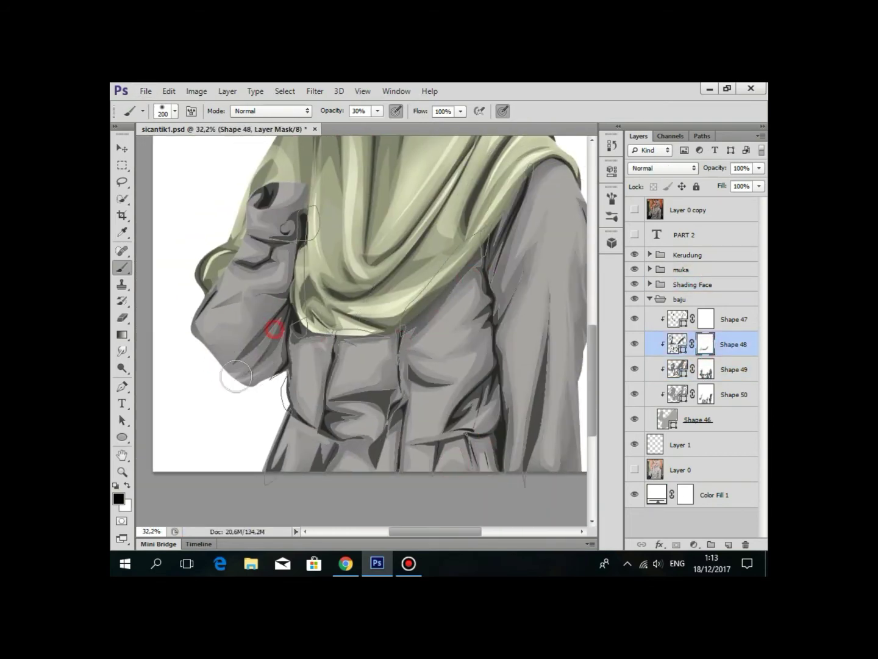
pyautogui.moveTo(298, 217); pyautogui.dragTo(268, 287)
pyautogui.moveTo(305, 420); pyautogui.dragTo(331, 437)
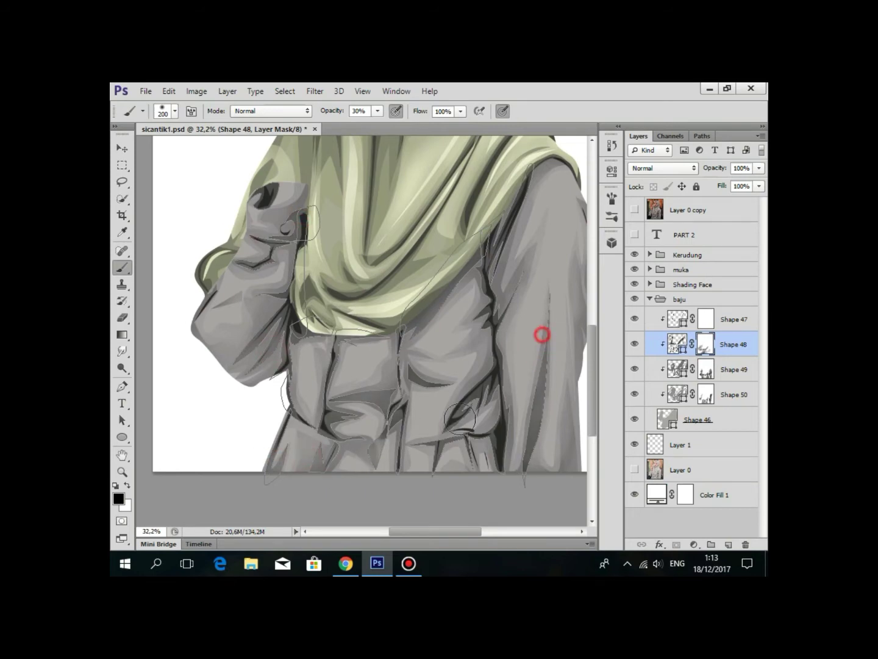
pyautogui.scroll(-2, 470, 294)
pyautogui.scroll(-2, 463, 428)
# Reselect the Shape 48 mask, then move to the Shape 47 layer mask.
pyautogui.click(699, 299)
pyautogui.scroll(2, 465, 441)
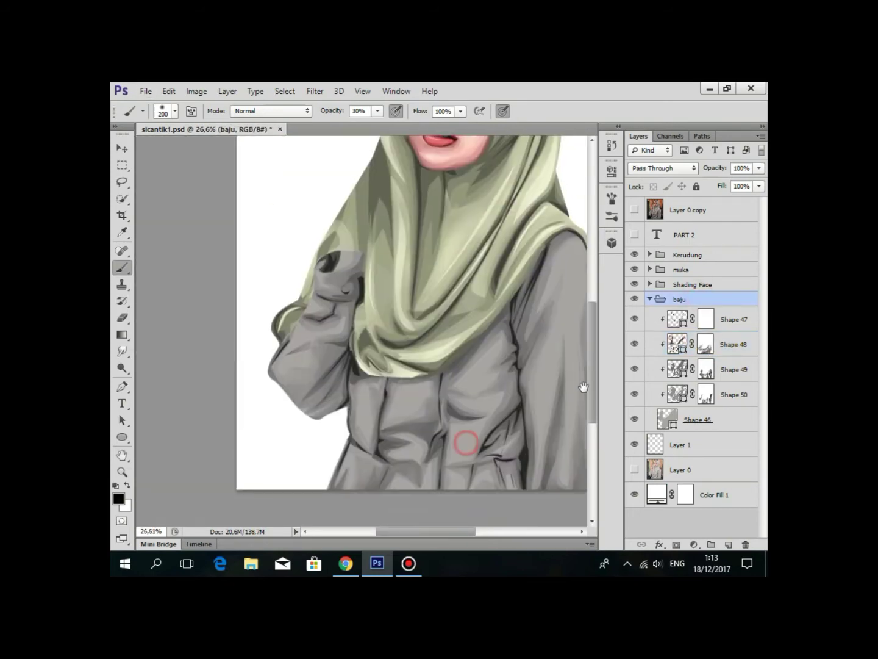
pyautogui.click(705, 343)
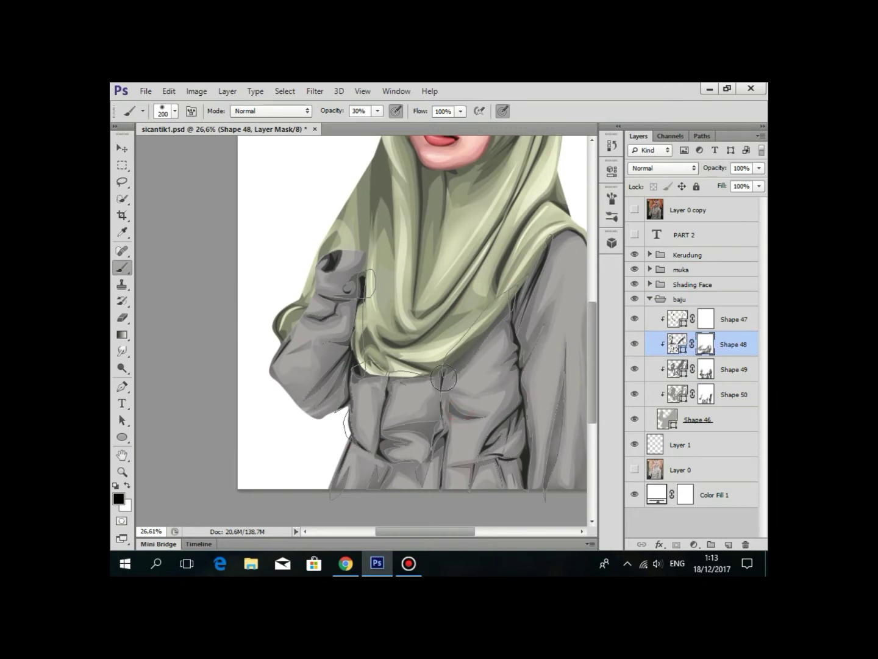
pyautogui.scroll(3, 488, 403)
pyautogui.hscroll(3, 476, 385)
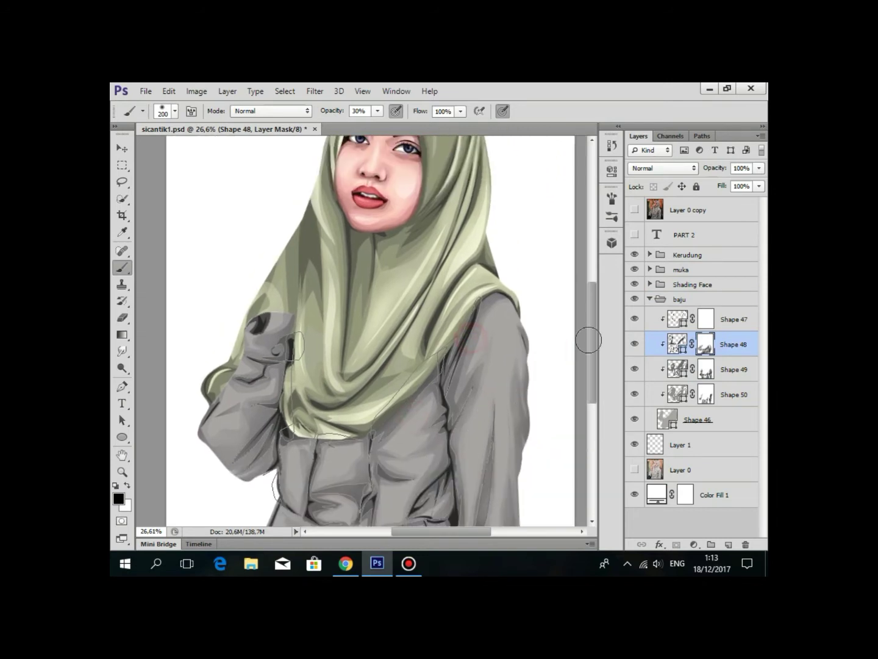
pyautogui.click(698, 320)
pyautogui.scroll(-2, 427, 359)
pyautogui.hscroll(-3, 378, 375)
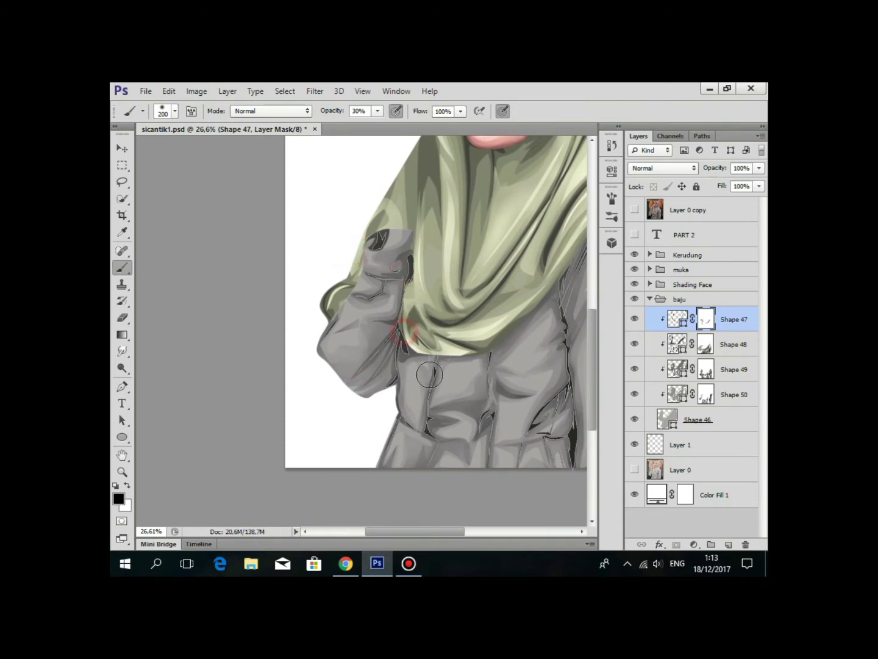
pyautogui.hscroll(3, 433, 400)
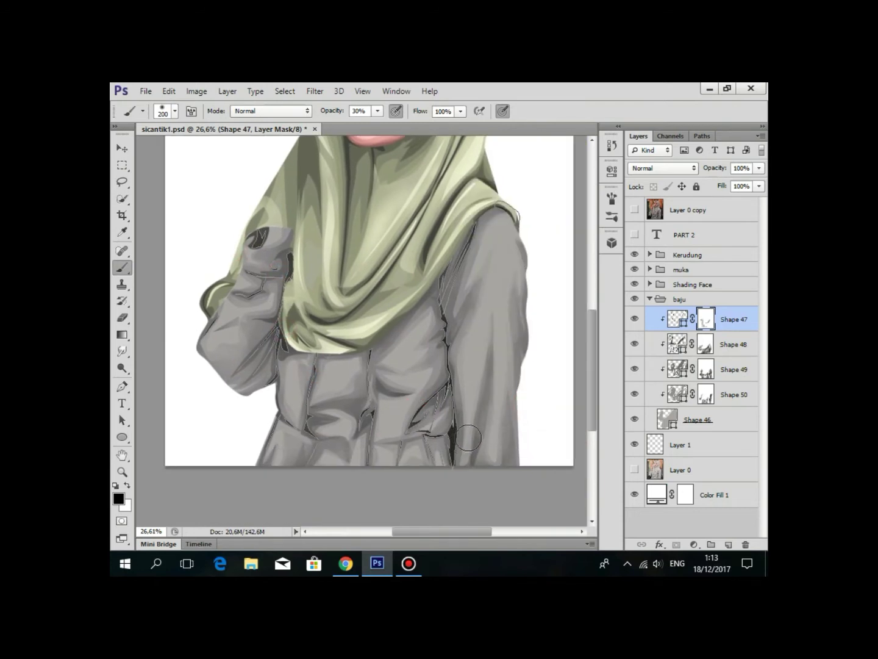
# Select the Shape 47 layer inside the baju group and save the portrait.
pyautogui.click(677, 233)
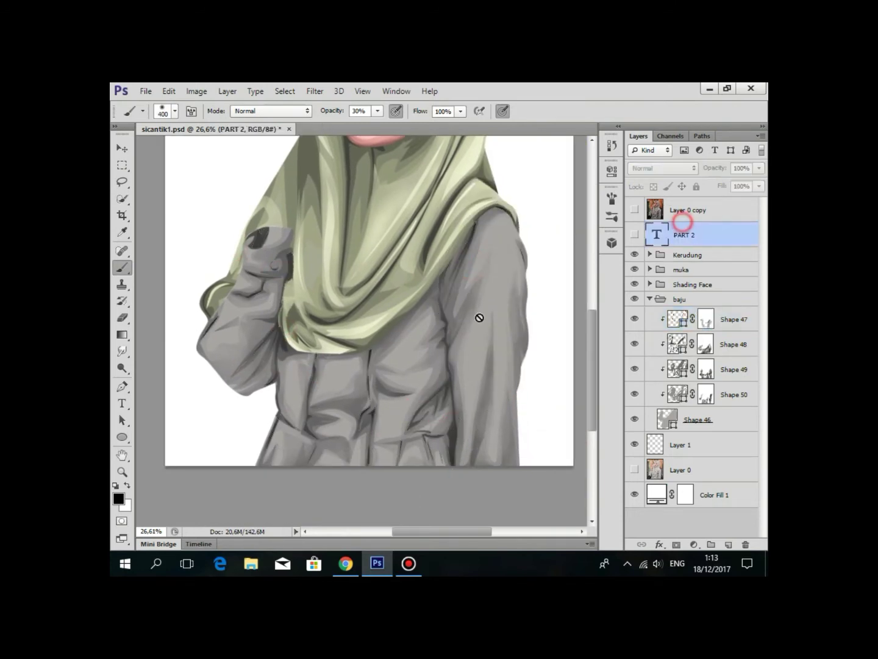
pyautogui.hotkey('ctrl', '0')
pyautogui.scroll(1, 446, 436)
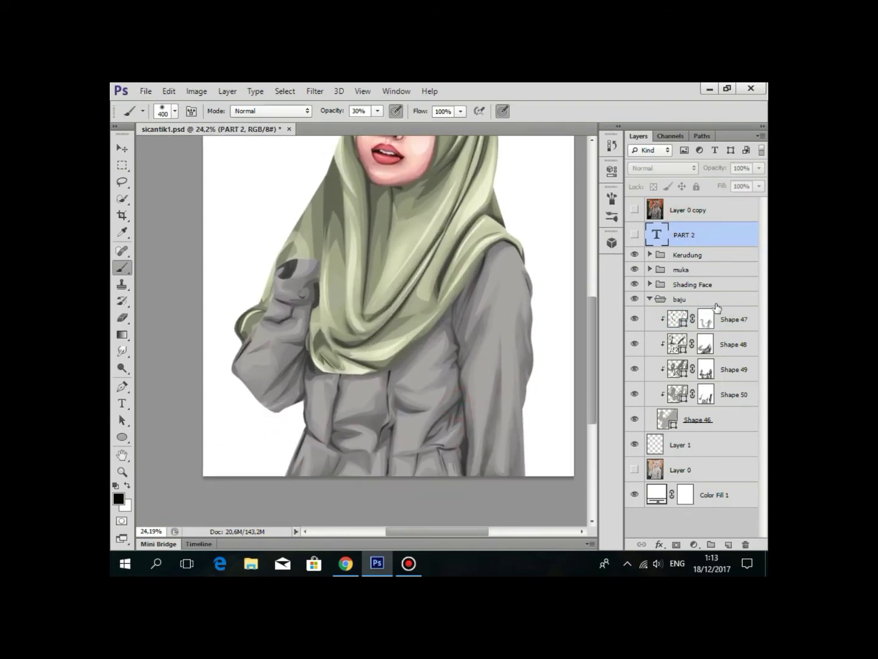
pyautogui.click(718, 299)
pyautogui.scroll(2, 482, 359)
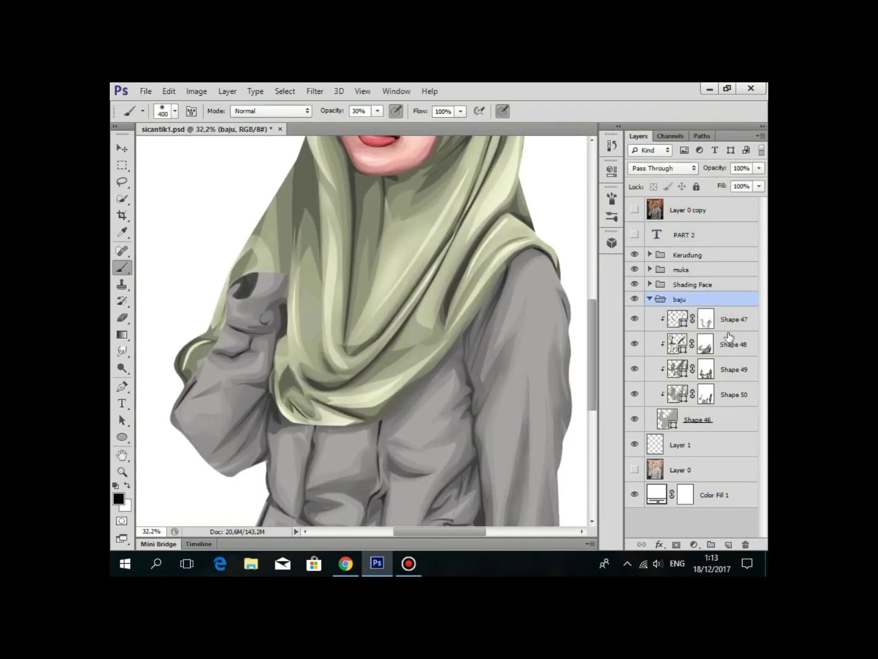
pyautogui.click(733, 319)
pyautogui.click(717, 298)
pyautogui.scroll(-2, 460, 382)
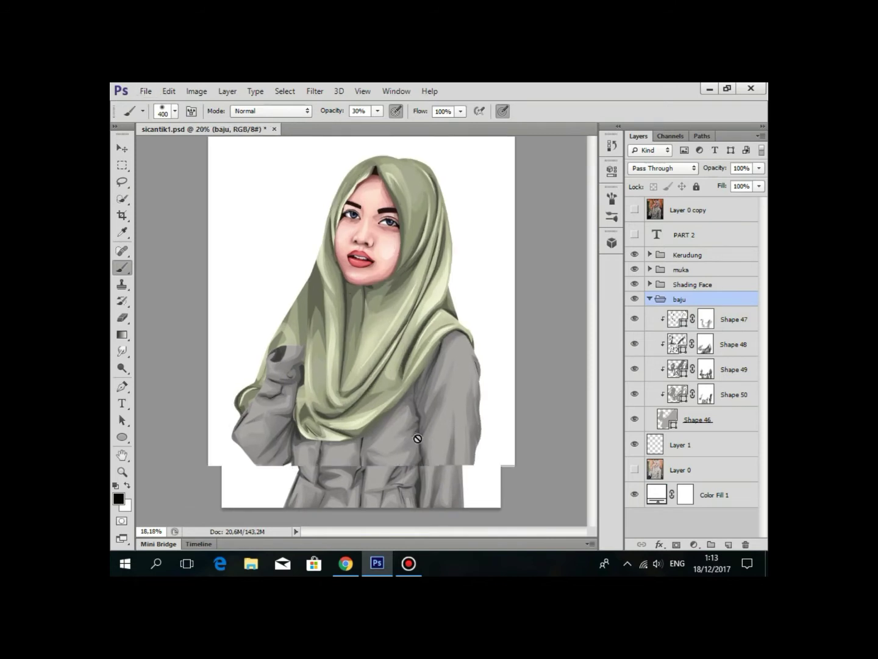
pyautogui.scroll(2, 495, 379)
pyautogui.scroll(-1, 501, 368)
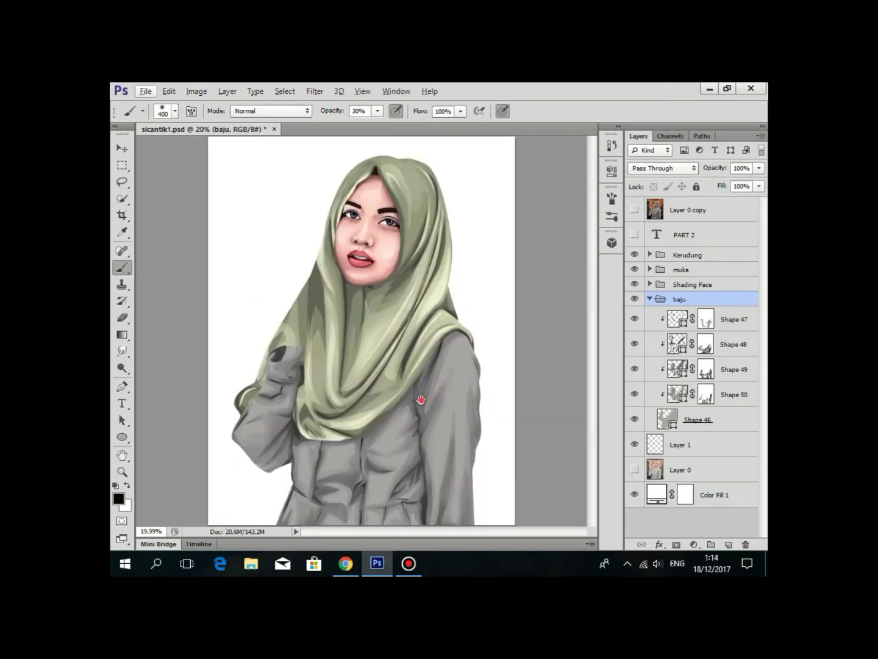
pyautogui.hotkey('ctrl', 's')
# Add a new empty layer directly above Shape 47.
pyautogui.scroll(-1, 386, 446)
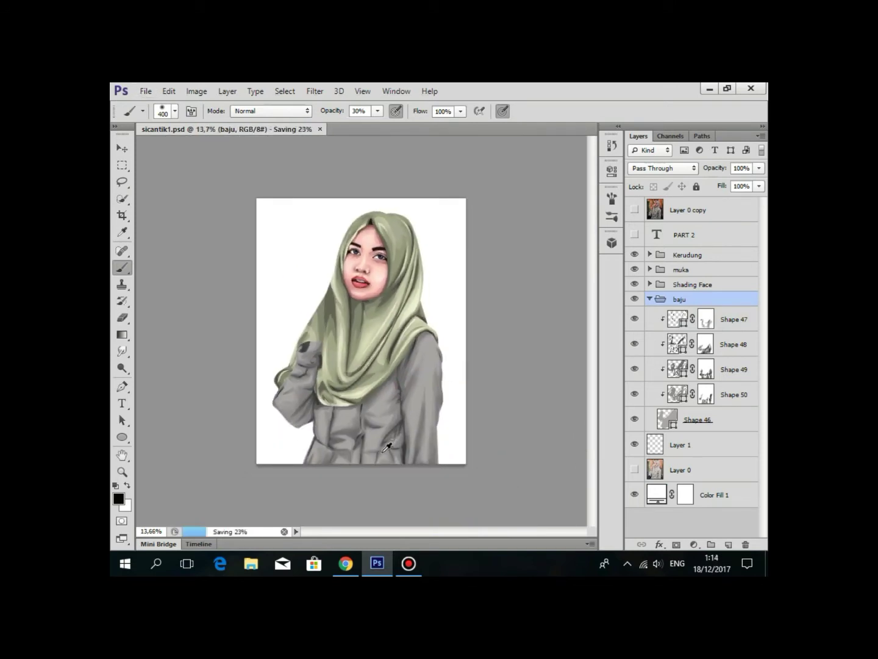
pyautogui.scroll(2, 451, 393)
pyautogui.scroll(-1, 465, 387)
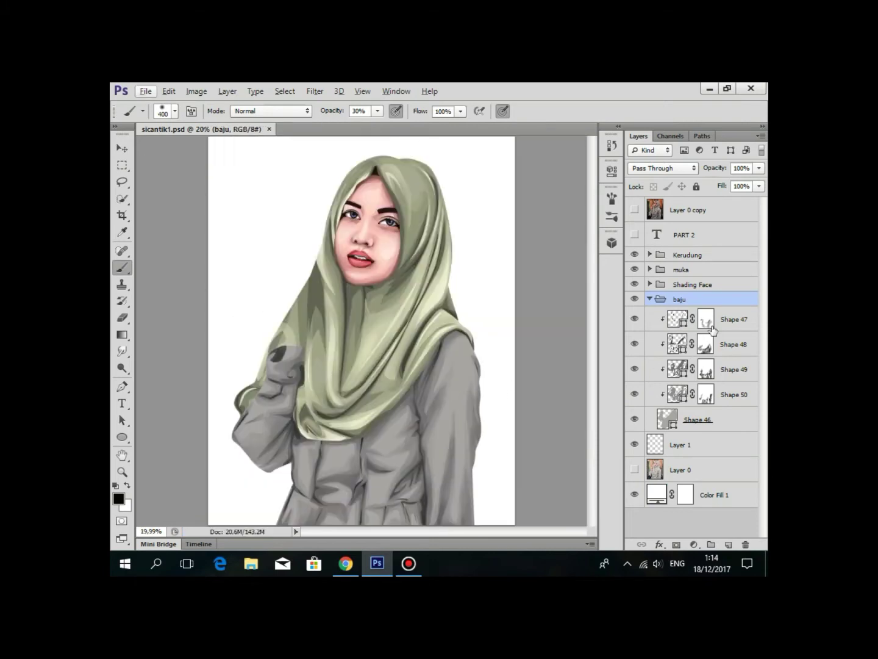
pyautogui.click(730, 324)
pyautogui.scroll(1, 438, 459)
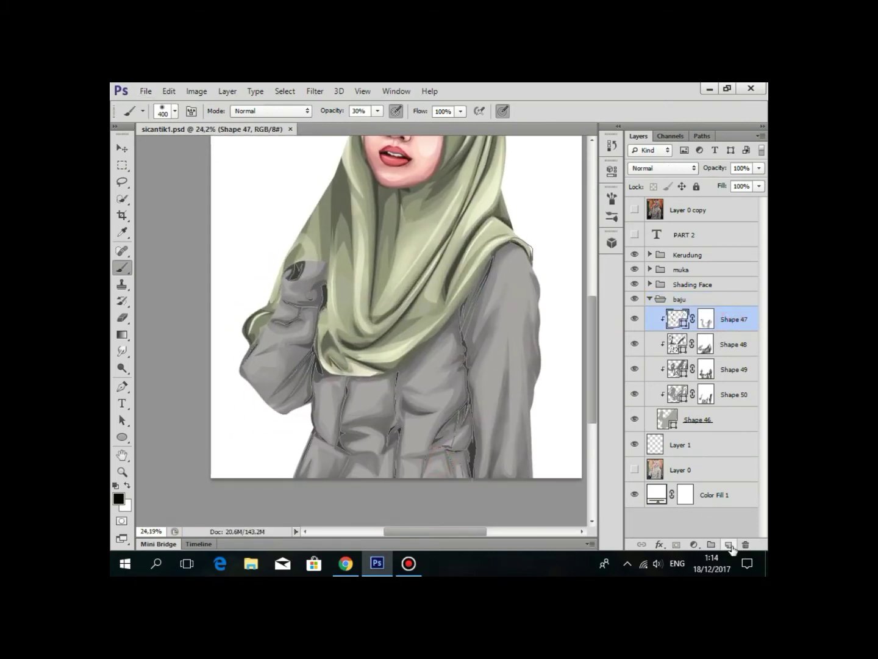
pyautogui.click(729, 545)
# Clip the new Layer 2 to Shape 47.
pyautogui.keyDown('alt'); pyautogui.click(689, 331); pyautogui.keyUp('alt')
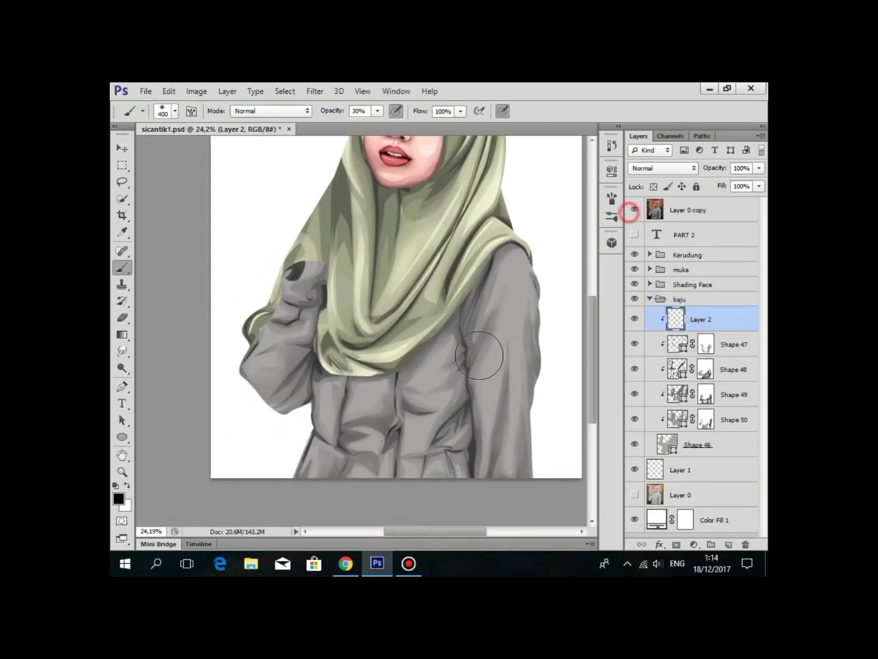
pyautogui.scroll(2, 479, 354)
pyautogui.scroll(1, 396, 401)
pyautogui.scroll(1, 354, 455)
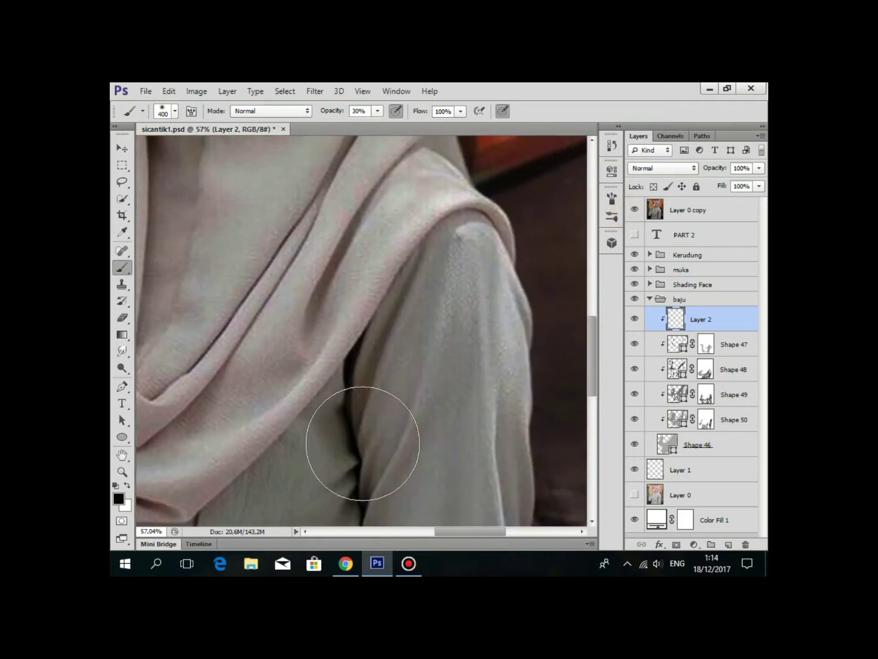
# Start a Pen-tool shading shape along the shoulder and the sleeve's inner edge.
pyautogui.press('p')
pyautogui.scroll(1, 417, 264)
pyautogui.scroll(1, 449, 259)
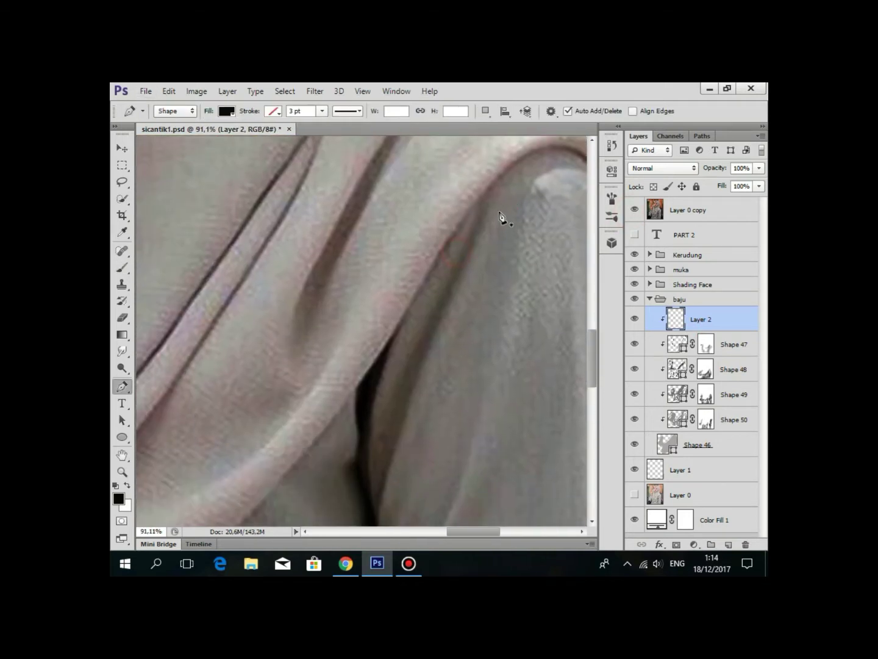
pyautogui.moveTo(469, 251); pyautogui.dragTo(465, 279)
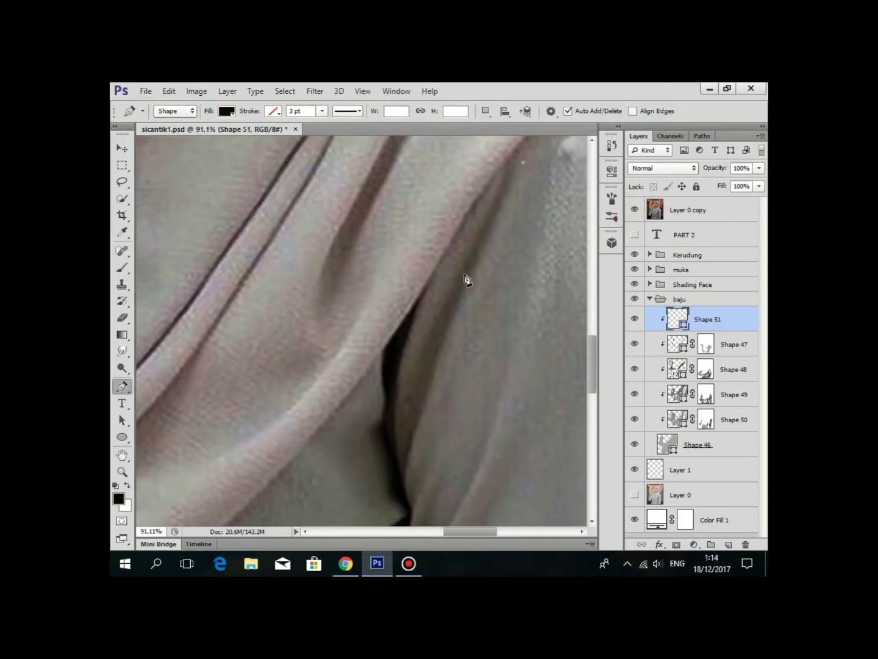
pyautogui.click(405, 468)
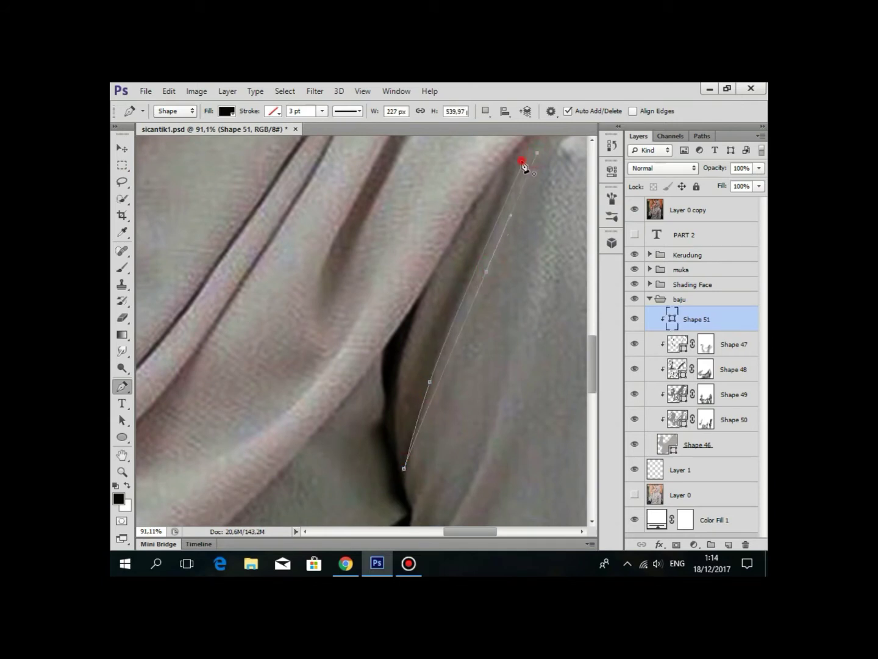
pyautogui.moveTo(541, 226)
pyautogui.mouseDown()
pyautogui.moveTo(469, 334)
pyautogui.moveTo(433, 250)
pyautogui.mouseUp()
# Continue the sleeve shading outline with curved anchors and hide the reference photo.
pyautogui.moveTo(397, 357); pyautogui.dragTo(376, 397)
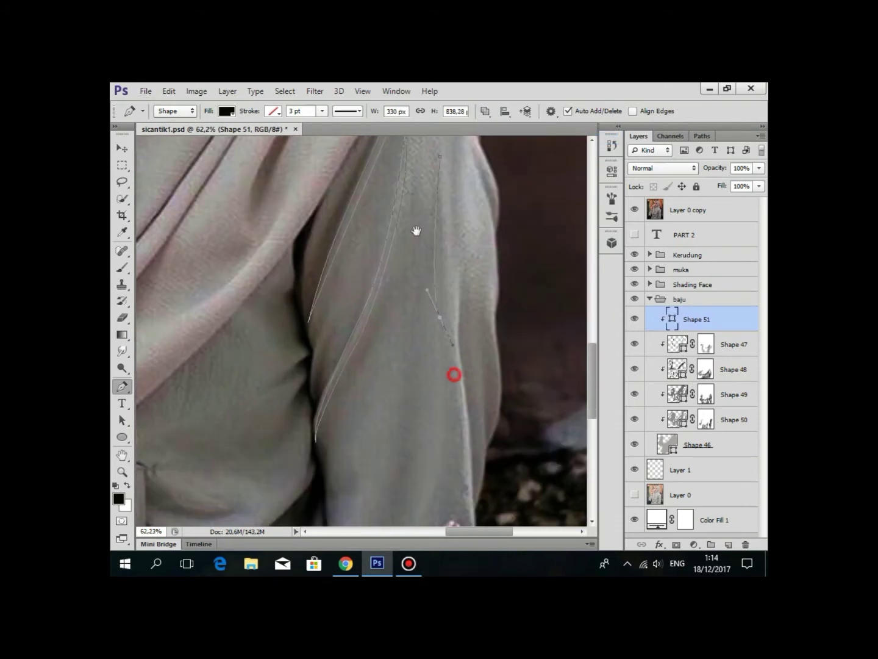
pyautogui.moveTo(443, 181); pyautogui.dragTo(425, 216)
pyautogui.click(393, 229)
pyautogui.scroll(3, 414, 318)
pyautogui.moveTo(421, 300); pyautogui.dragTo(392, 259)
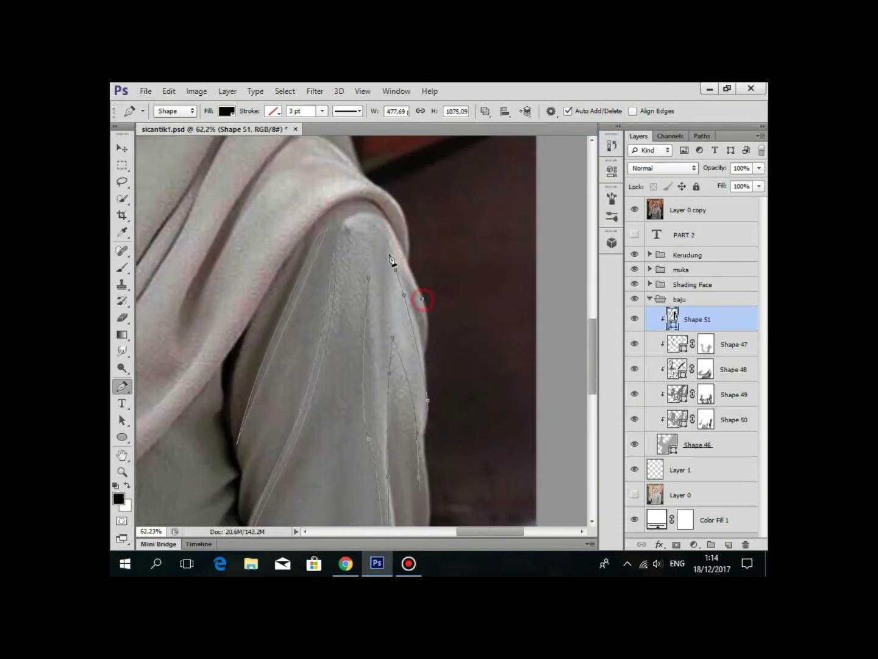
pyautogui.hotkey('ctrl', '0')
# Sample the fill colour for the new shading shape from the image.
pyautogui.press('i')
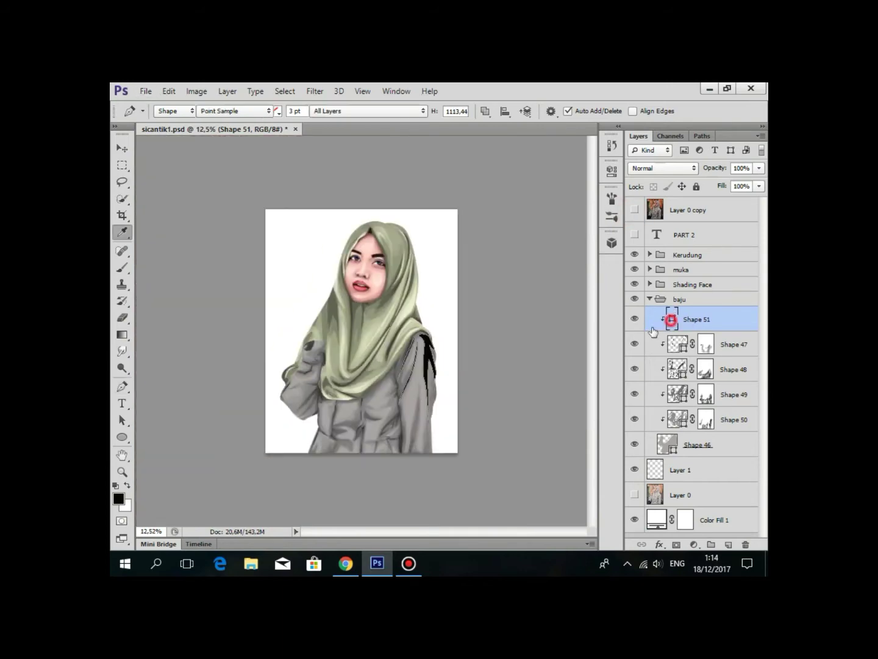
pyautogui.doubleClick(672, 318)
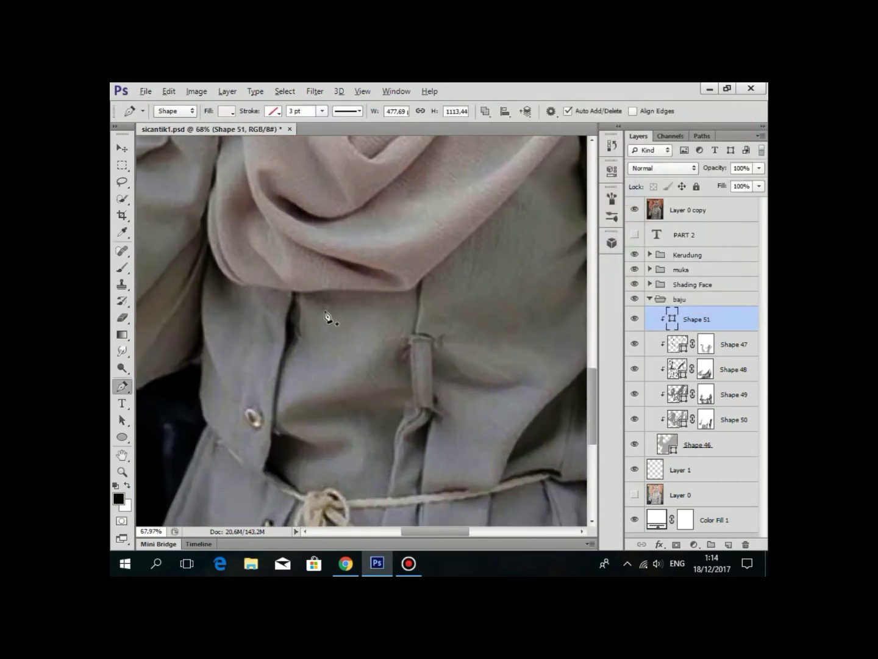
pyautogui.scroll(1, 311, 325)
pyautogui.scroll(-5, 313, 311)
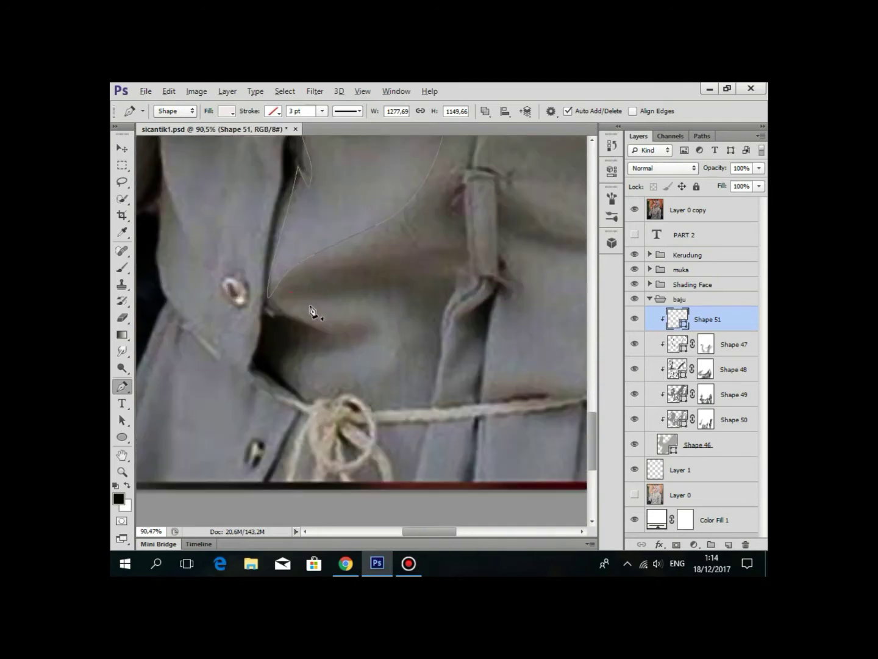
# Outline a fold on the shirt front with clicked and curved anchors.
pyautogui.click(306, 393)
pyautogui.click(304, 359)
pyautogui.moveTo(373, 338); pyautogui.dragTo(380, 321)
pyautogui.hscroll(4, 300, 302)
pyautogui.scroll(2, 318, 318)
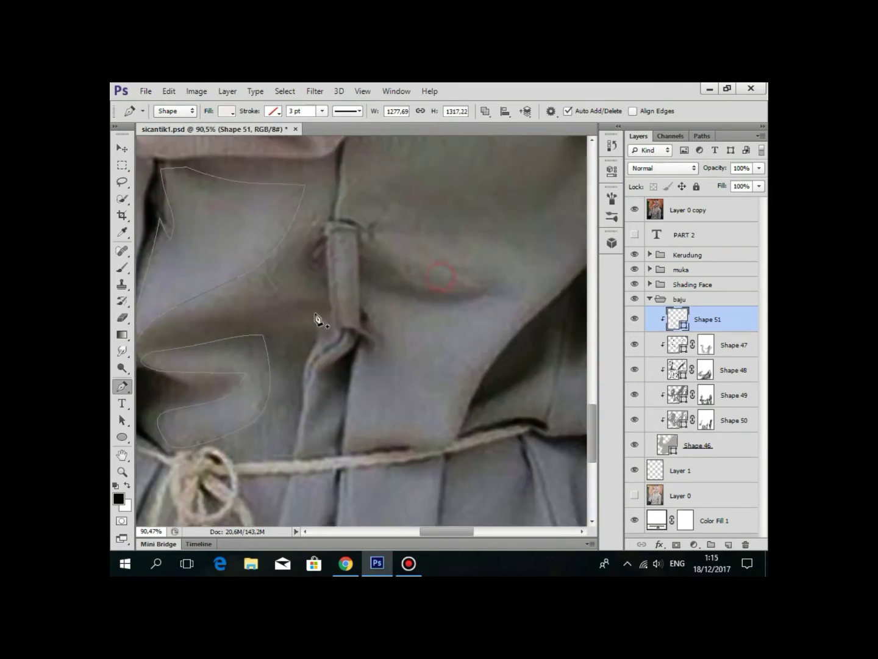
pyautogui.moveTo(391, 239); pyautogui.dragTo(398, 239)
pyautogui.hscroll(5, 324, 328)
pyautogui.scroll(3, 324, 328)
# Continue the fold outline down to where it meets the belt.
pyautogui.click(415, 340)
pyautogui.click(383, 380)
pyautogui.click(355, 403)
pyautogui.click(329, 426)
pyautogui.scroll(-6, 388, 303)
pyautogui.hscroll(-2, 387, 304)
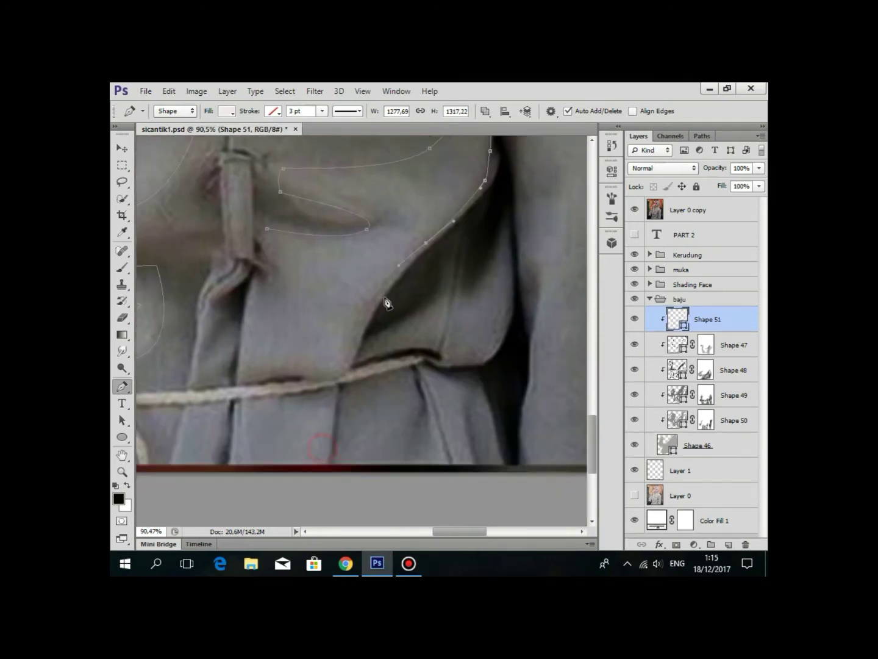
pyautogui.scroll(3, 329, 291)
pyautogui.click(310, 414)
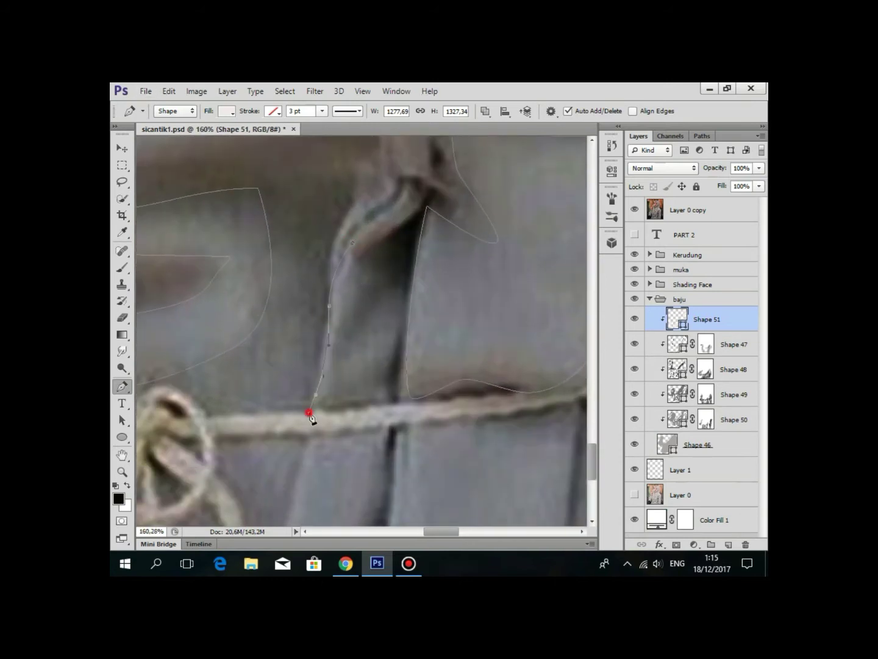
# Trace the fold below the belt and bring the outline back up toward it.
pyautogui.scroll(-5, 358, 290)
pyautogui.click(403, 376)
pyautogui.click(357, 289)
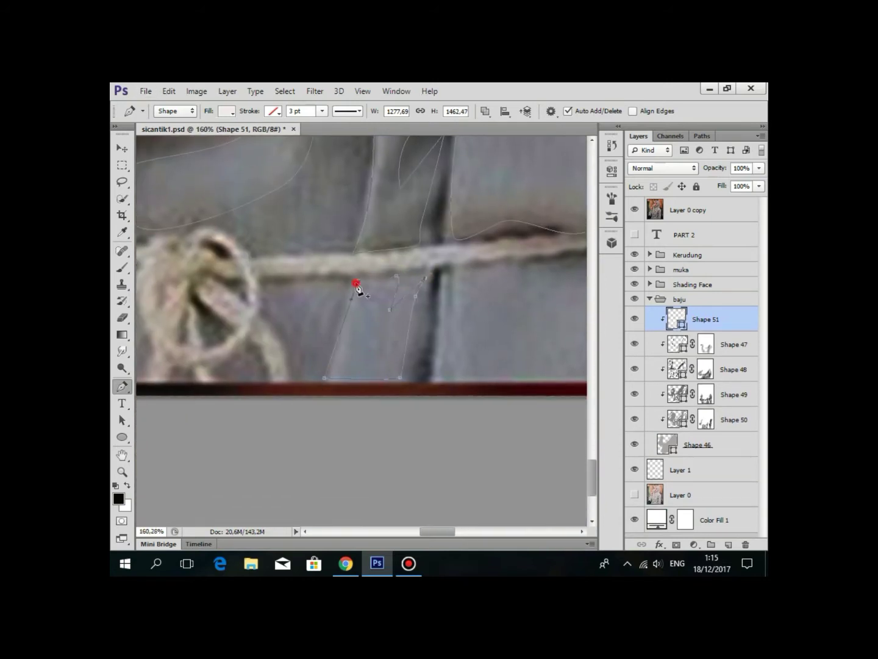
pyautogui.hscroll(4, 181, 321)
pyautogui.click(345, 369)
pyautogui.hscroll(2, 366, 319)
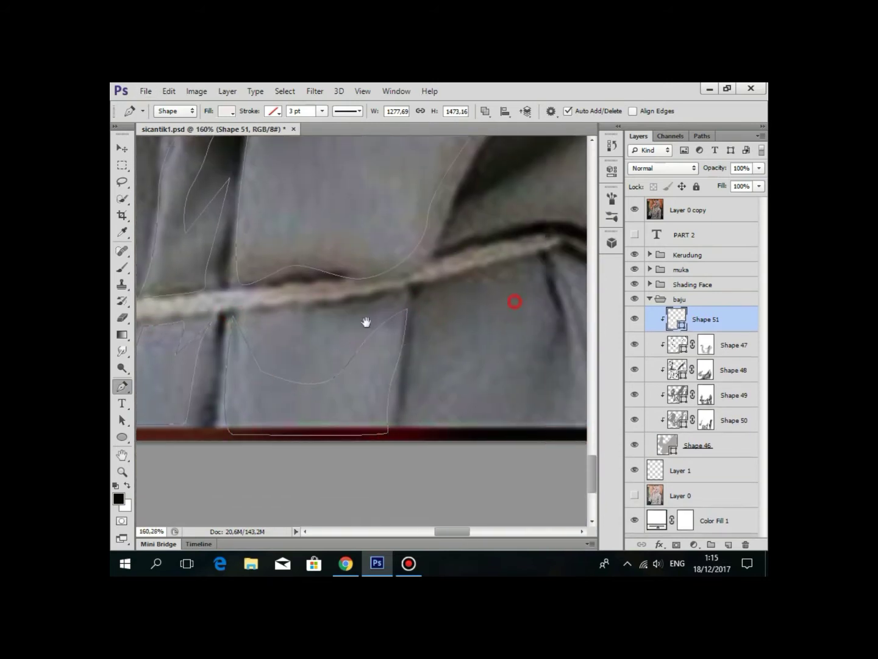
pyautogui.click(447, 277)
# Add anchors near the bottom of the image along the dress's lower edge.
pyautogui.scroll(-2, 546, 406)
pyautogui.click(487, 390)
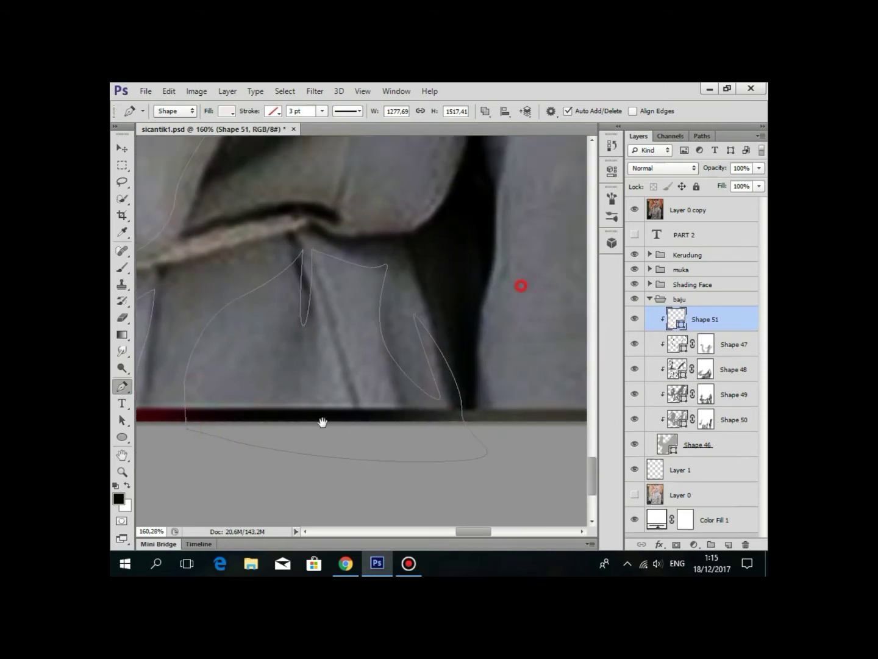
pyautogui.scroll(-3, 322, 421)
pyautogui.scroll(-3, 374, 312)
pyautogui.scroll(-5, 337, 400)
pyautogui.click(332, 489)
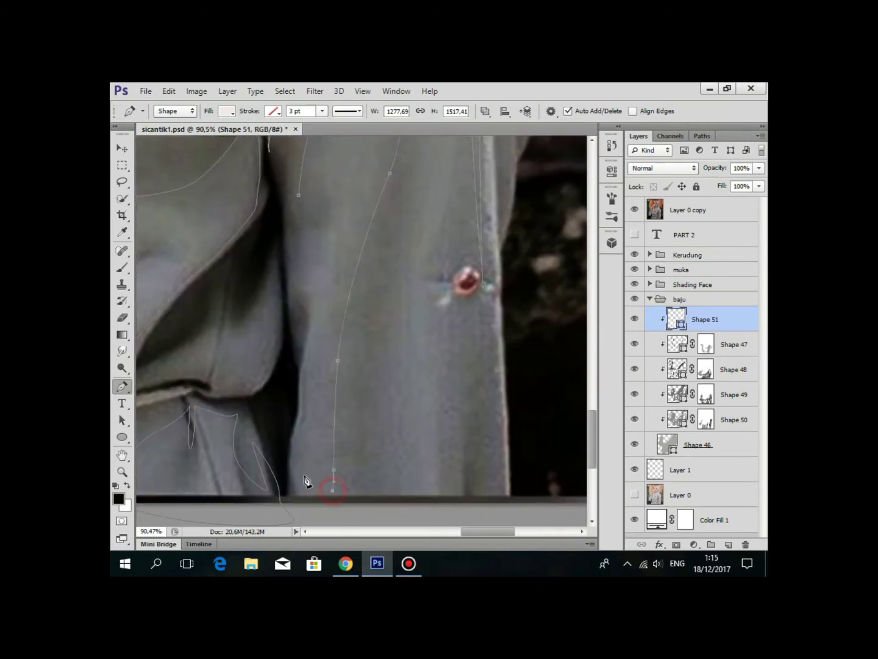
# Outline the fold beside the button tab and curve the path around the tab.
pyautogui.scroll(2, 293, 348)
pyautogui.scroll(-3, 368, 290)
pyautogui.scroll(3, 416, 236)
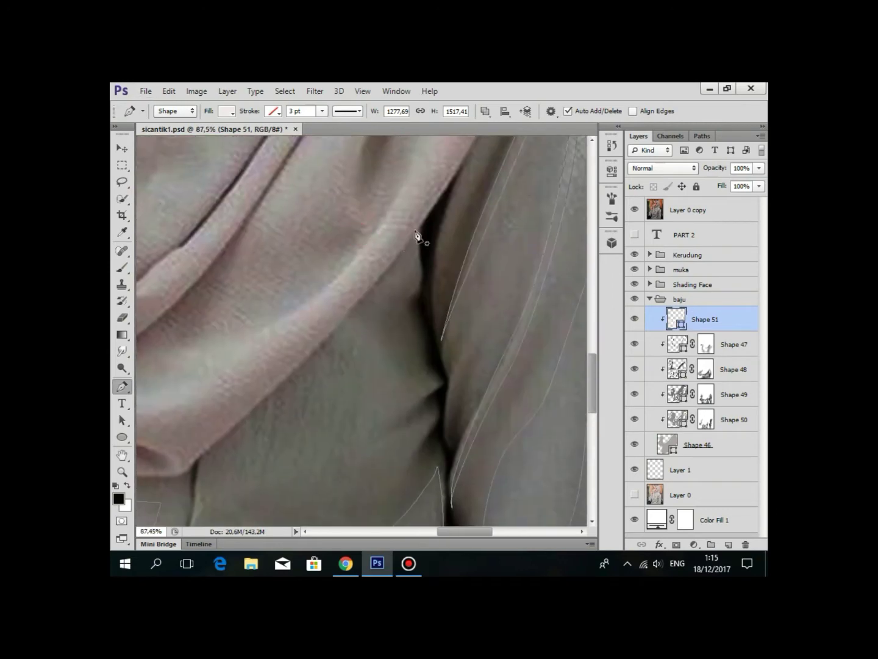
pyautogui.scroll(-3, 401, 310)
pyautogui.scroll(-1, 474, 271)
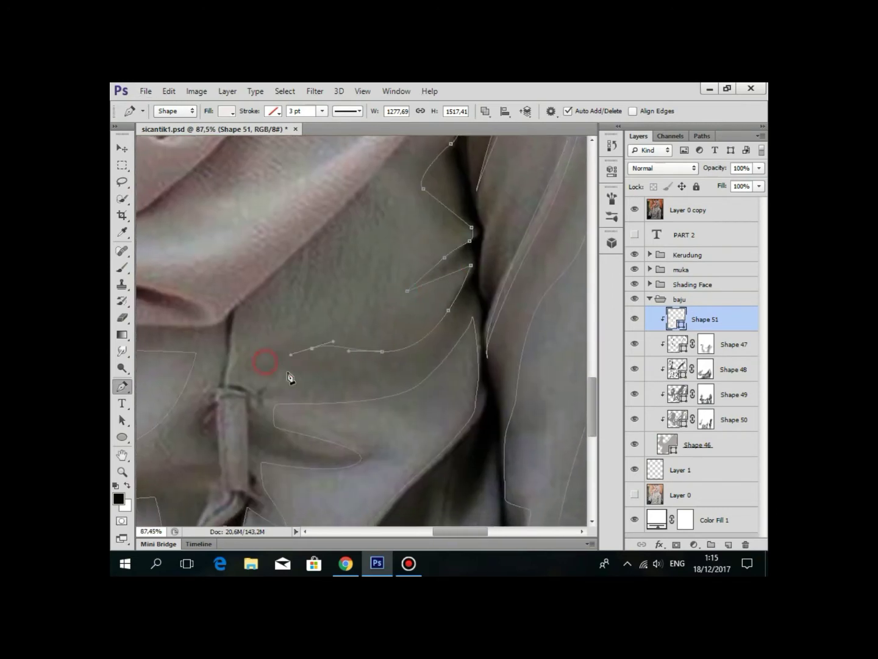
pyautogui.scroll(5, 288, 342)
pyautogui.click(325, 366)
pyautogui.scroll(3, 412, 239)
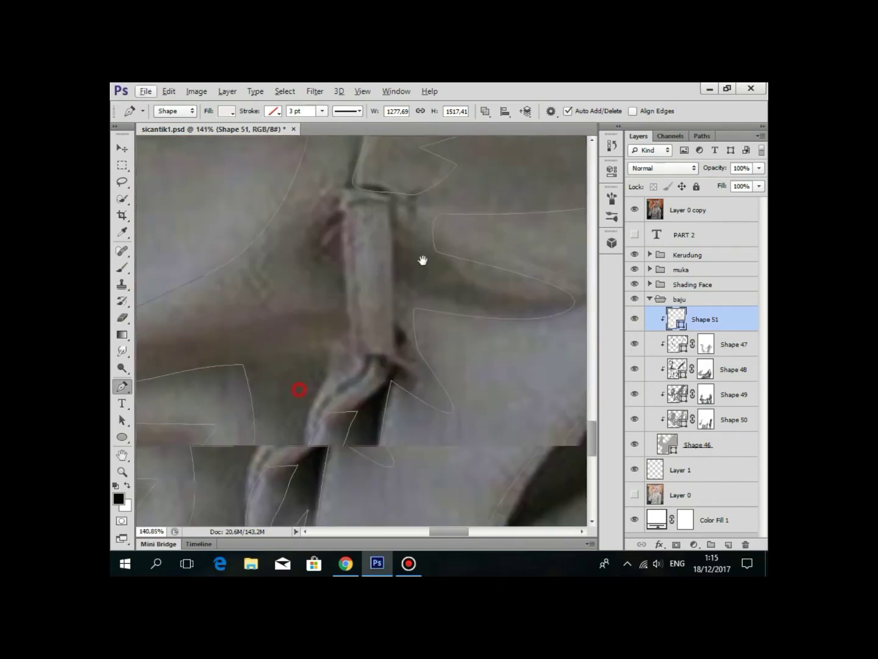
pyautogui.click(411, 265)
pyautogui.scroll(3, 391, 305)
pyautogui.scroll(-5, 374, 354)
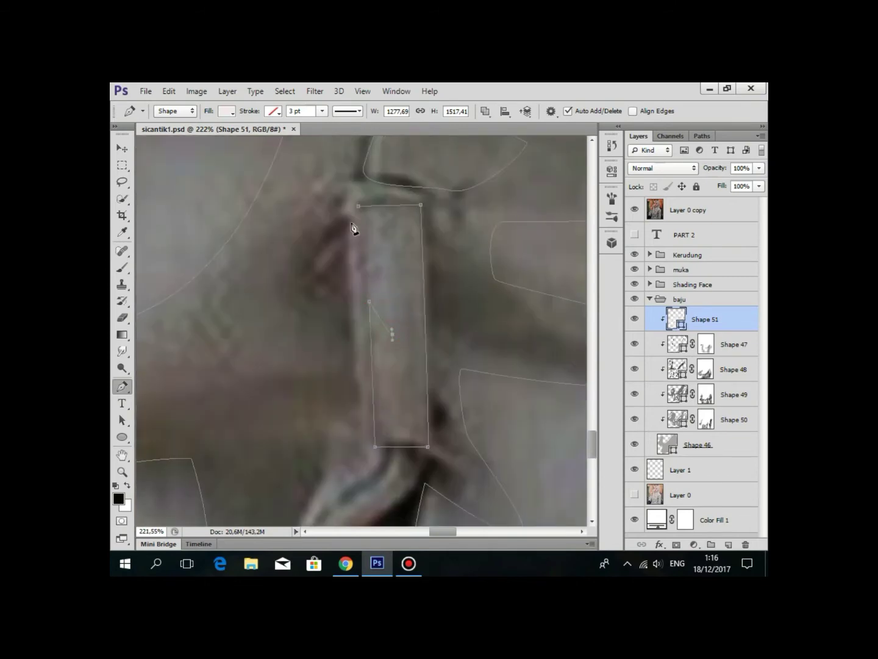
pyautogui.moveTo(413, 225); pyautogui.dragTo(368, 255)
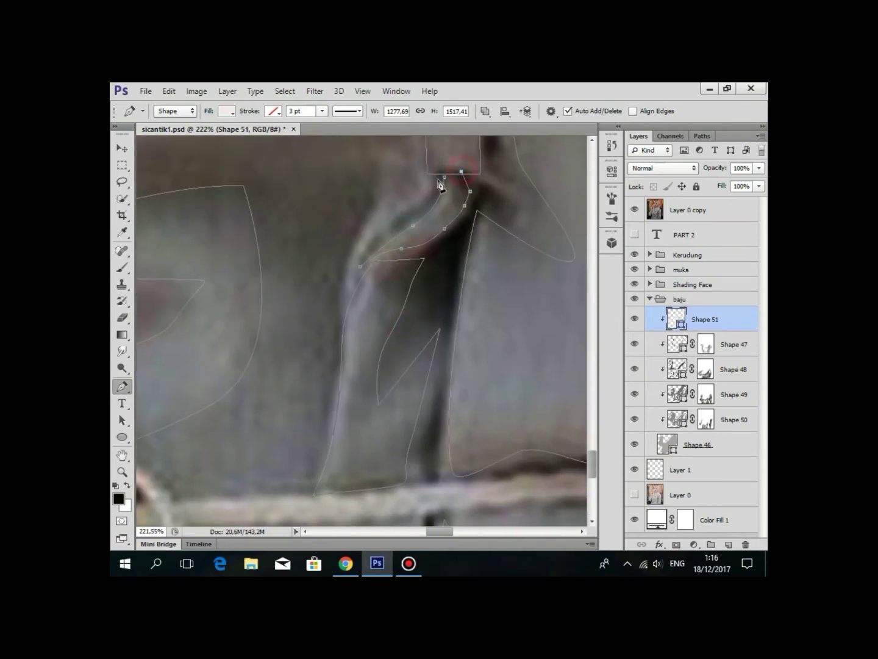
# Add anchors at the dress's lower corner, along the highlight, and on the cuff edge.
pyautogui.scroll(-5, 401, 421)
pyautogui.scroll(3, 447, 183)
pyautogui.click(378, 456)
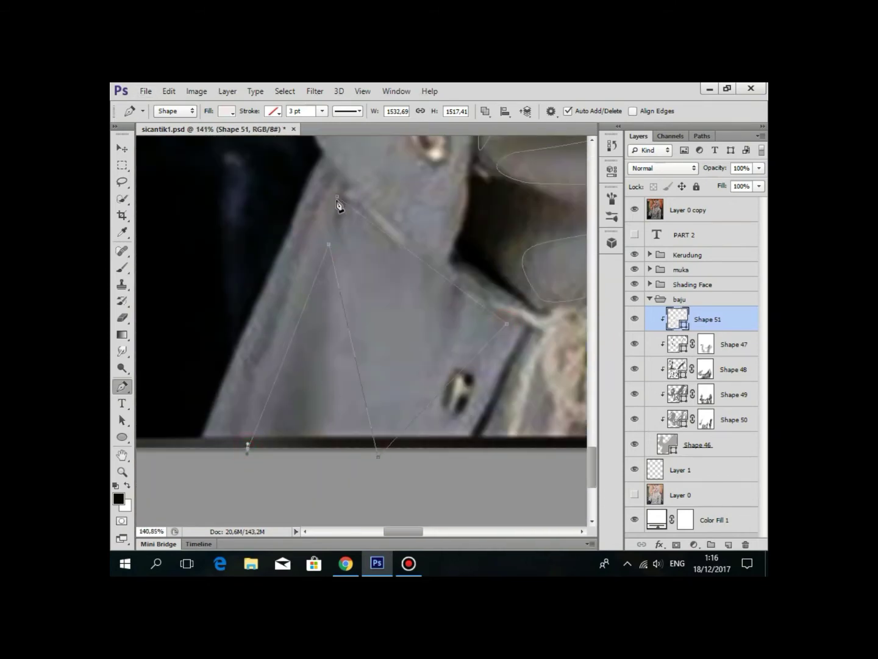
pyautogui.scroll(2, 386, 286)
pyautogui.scroll(-4, 402, 304)
pyautogui.moveTo(436, 300); pyautogui.dragTo(403, 324)
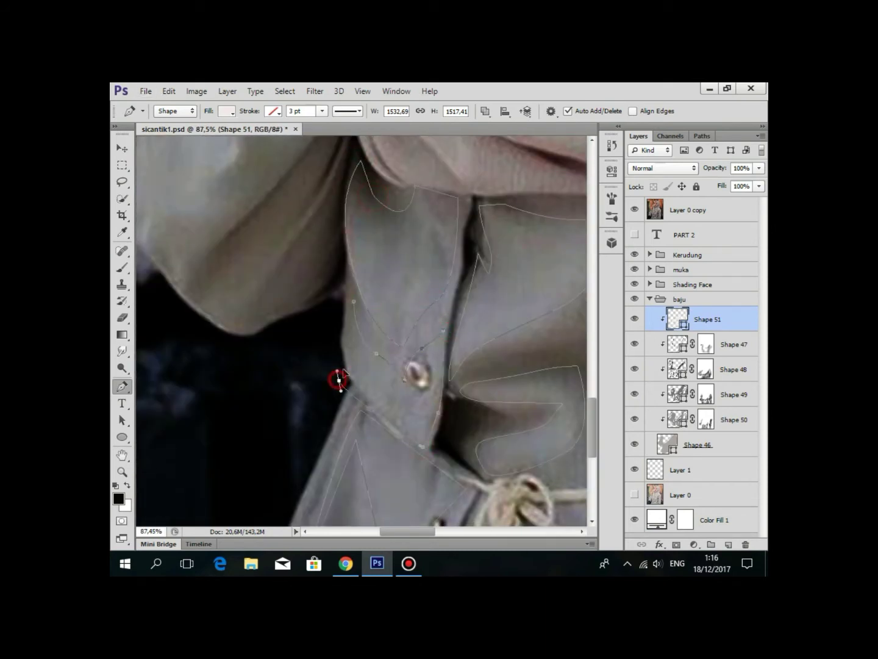
pyautogui.scroll(5, 353, 307)
pyautogui.scroll(-2, 423, 249)
pyautogui.click(421, 243)
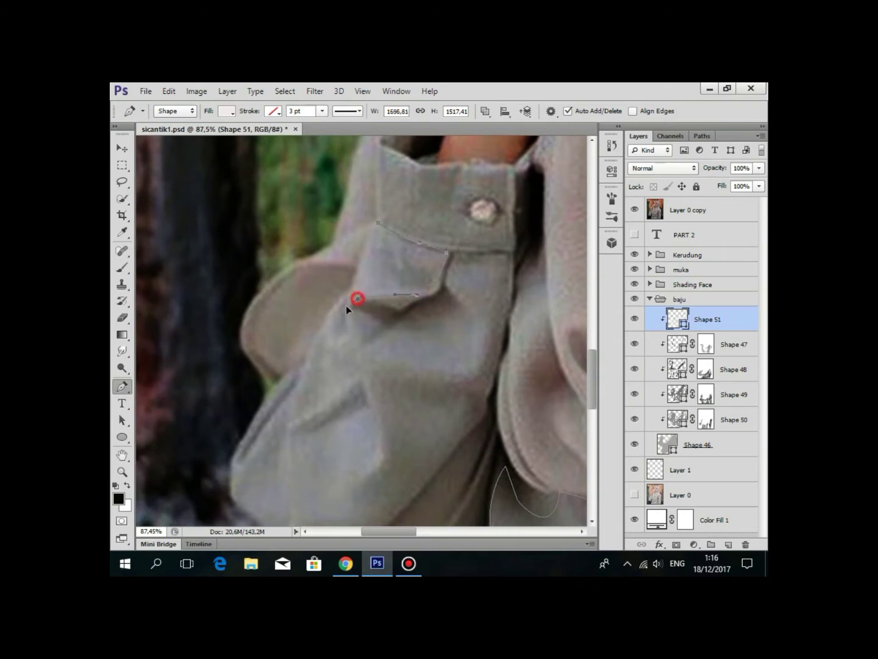
# Extend the shading path with more anchors along the garment fold.
pyautogui.scroll(-2, 347, 256)
pyautogui.hscroll(1, 317, 284)
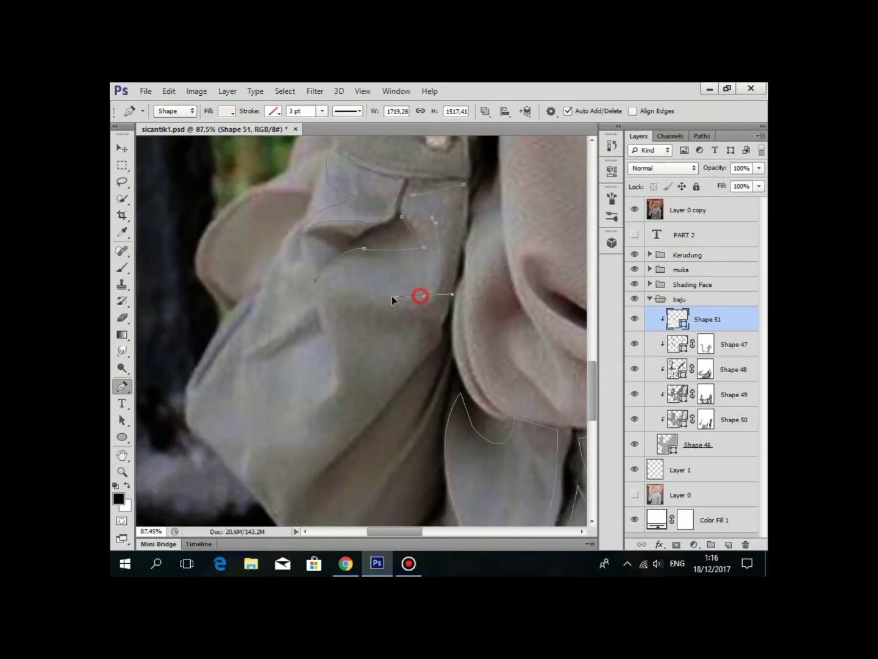
pyautogui.scroll(-2, 318, 281)
pyautogui.hscroll(-1, 318, 282)
pyautogui.click(376, 234)
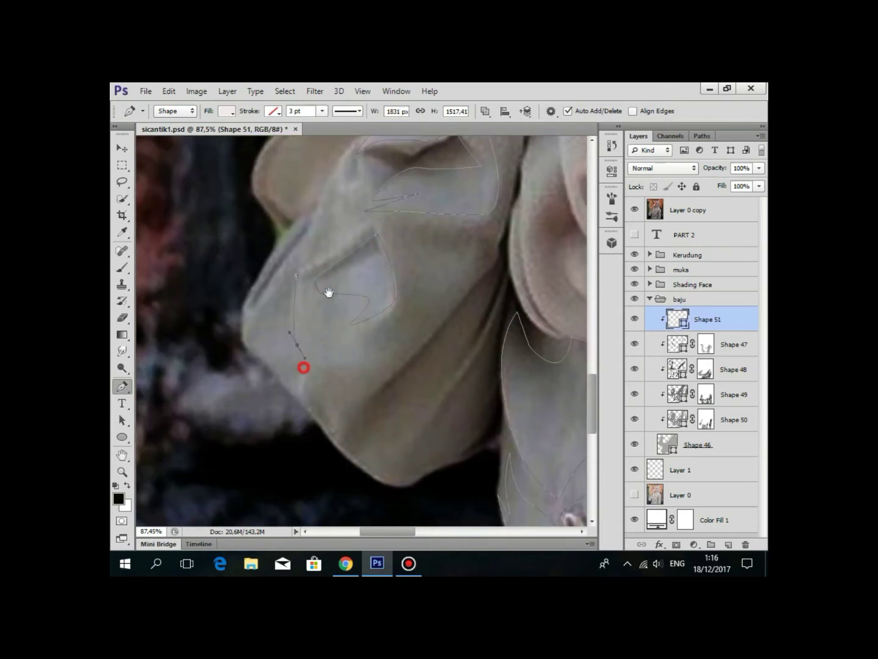
pyautogui.scroll(-2, 328, 293)
pyautogui.hscroll(-1, 328, 293)
pyautogui.click(365, 340)
pyautogui.scroll(3, 425, 420)
pyautogui.hscroll(-2, 425, 419)
pyautogui.click(414, 259)
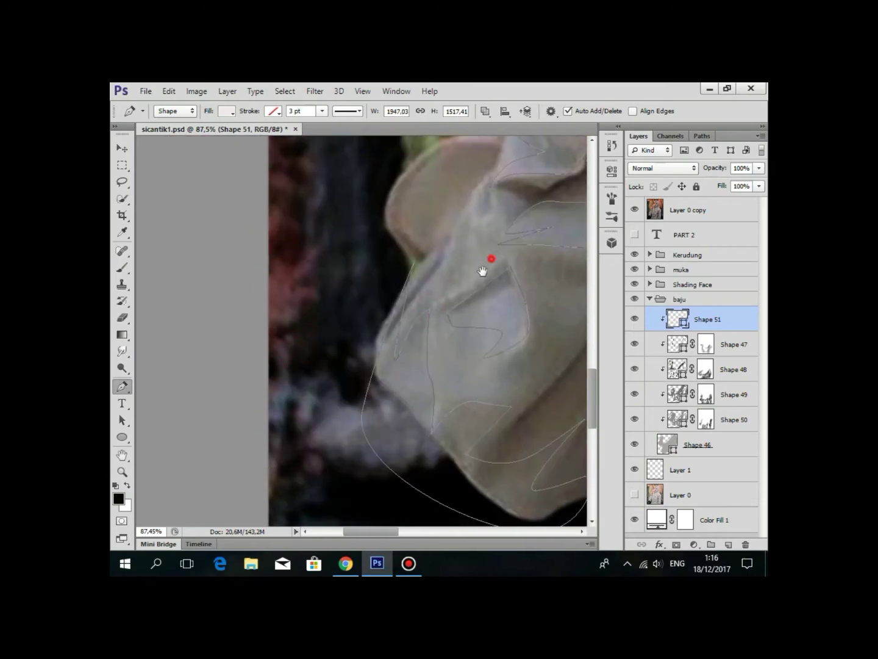
pyautogui.scroll(3, 482, 272)
pyautogui.click(455, 222)
# Trace anchors around the sleeve cuff and close off the fold shape.
pyautogui.scroll(-3, 438, 218)
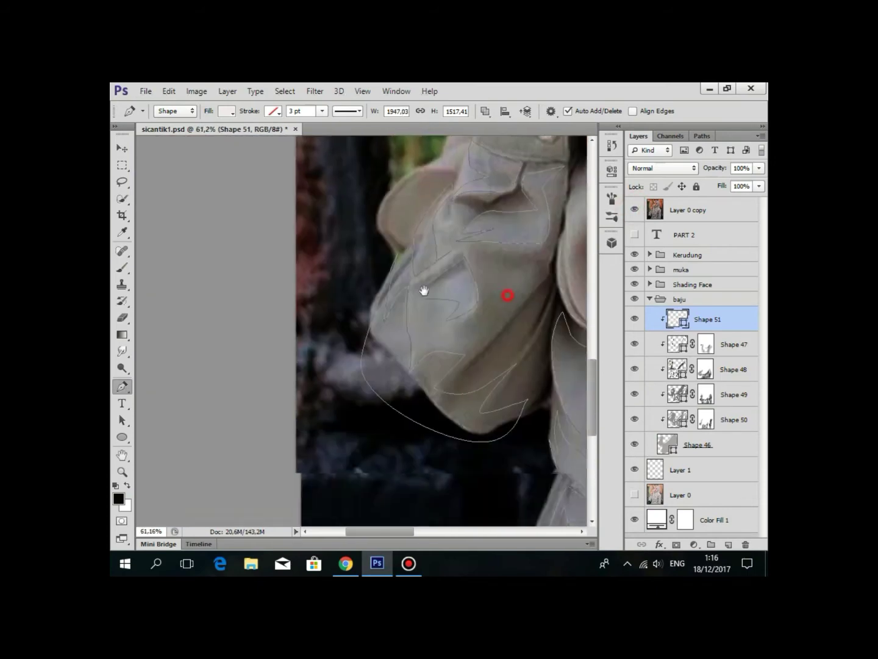
pyautogui.scroll(2, 427, 322)
pyautogui.scroll(-5, 460, 292)
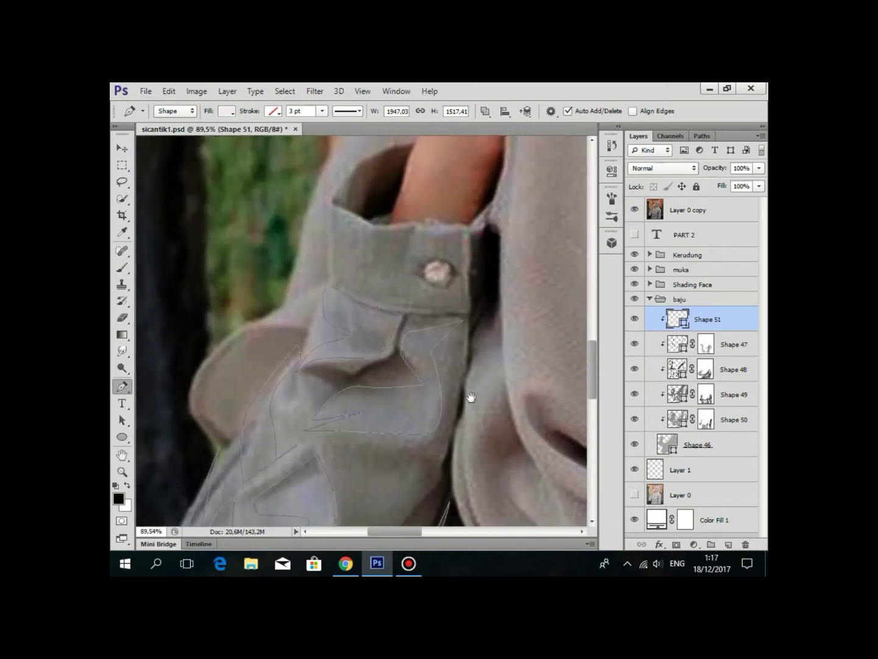
pyautogui.scroll(2, 470, 398)
pyautogui.click(442, 369)
pyautogui.scroll(-2, 415, 435)
pyautogui.click(352, 390)
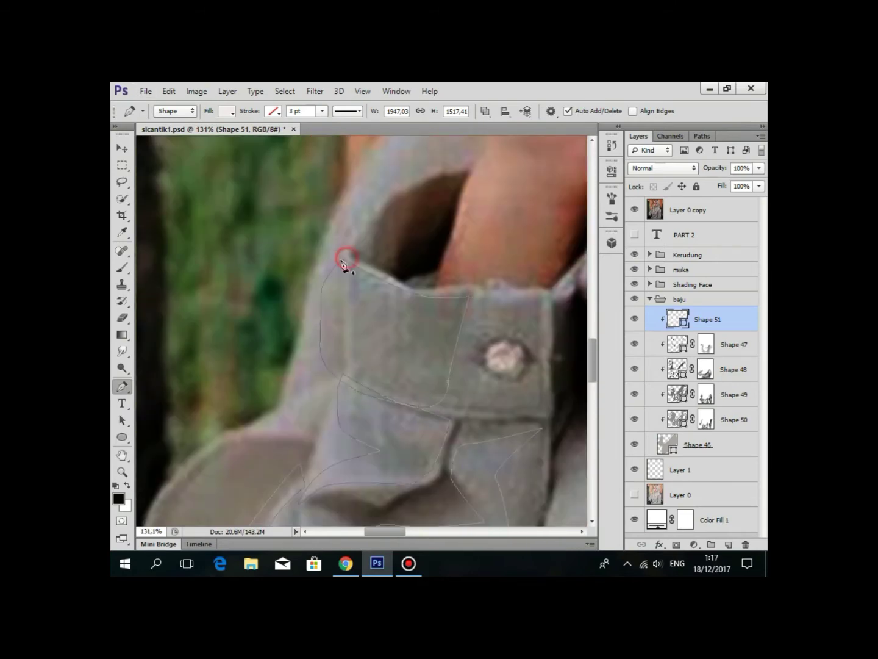
pyautogui.scroll(-3, 341, 263)
pyautogui.scroll(-2, 429, 320)
pyautogui.scroll(1, 429, 320)
pyautogui.scroll(2, 457, 353)
pyautogui.moveTo(458, 353); pyautogui.dragTo(462, 381)
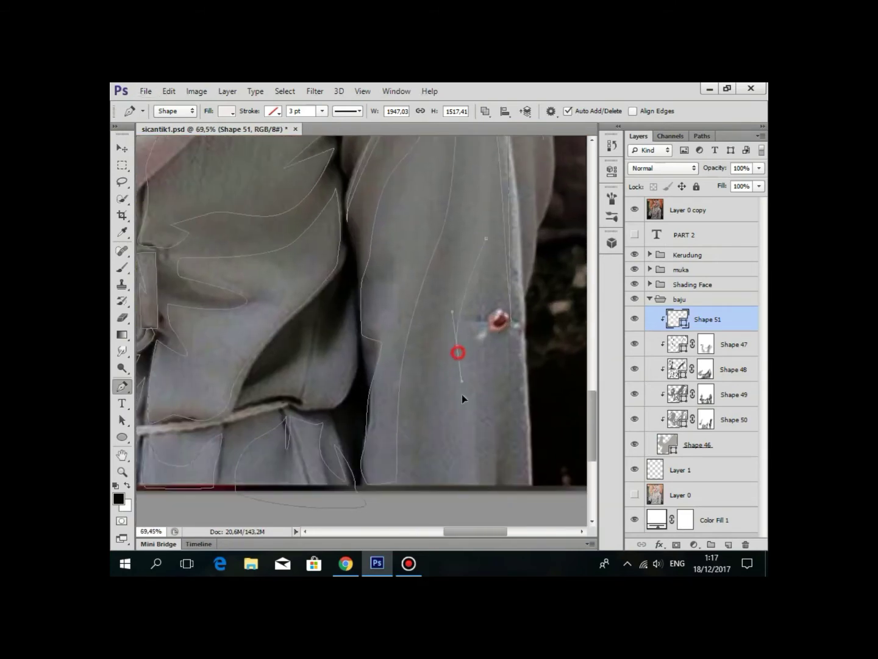
pyautogui.scroll(3, 431, 357)
pyautogui.click(468, 225)
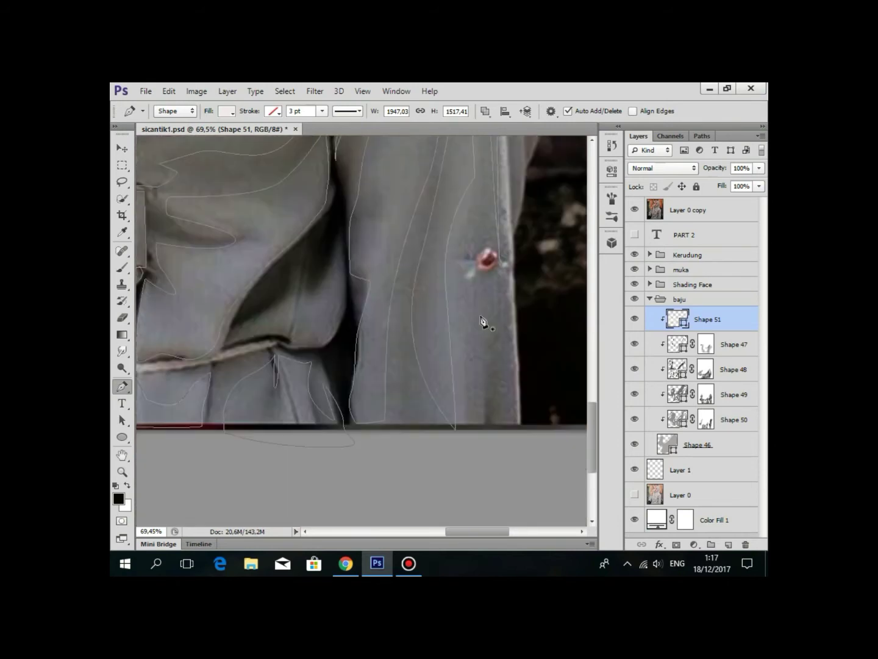
# Make Shape 51 the active layer.
pyautogui.scroll(-3, 486, 330)
pyautogui.scroll(-2, 480, 349)
pyautogui.scroll(-2, 439, 427)
pyautogui.scroll(-2, 430, 459)
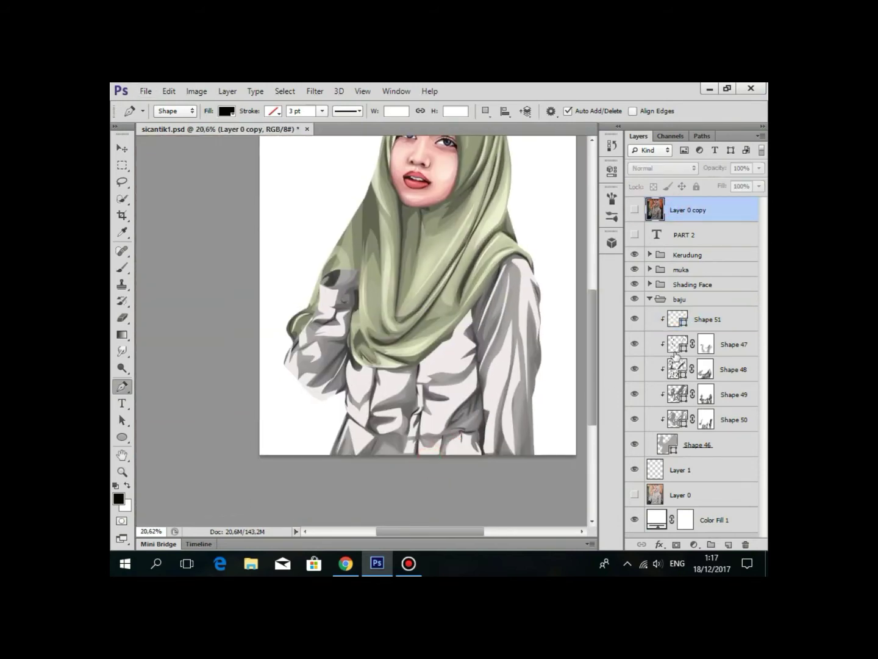
pyautogui.click(708, 320)
pyautogui.scroll(1, 467, 414)
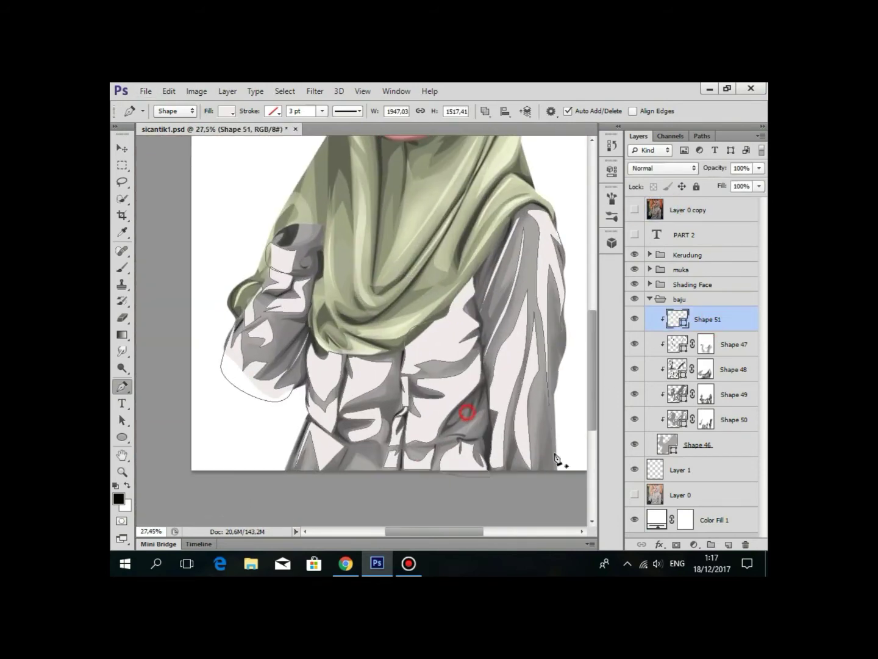
# Add a layer mask to Shape 51 and switch to a soft 30% brush.
pyautogui.click(677, 544)
pyautogui.press('b')
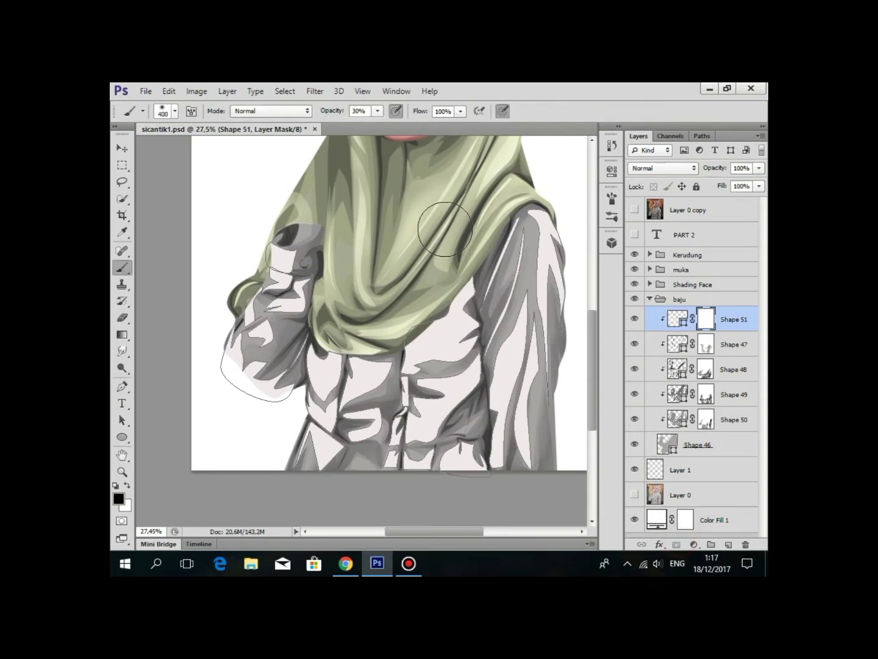
pyautogui.scroll(1, 507, 342)
pyautogui.scroll(1, 508, 342)
pyautogui.scroll(1, 476, 317)
pyautogui.scroll(1, 469, 332)
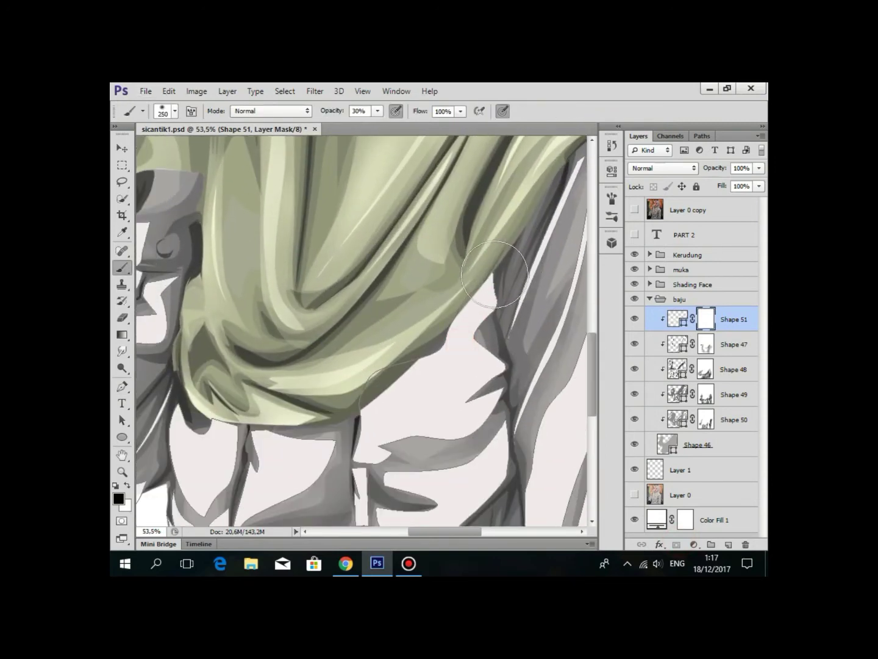
pyautogui.scroll(1, 494, 274)
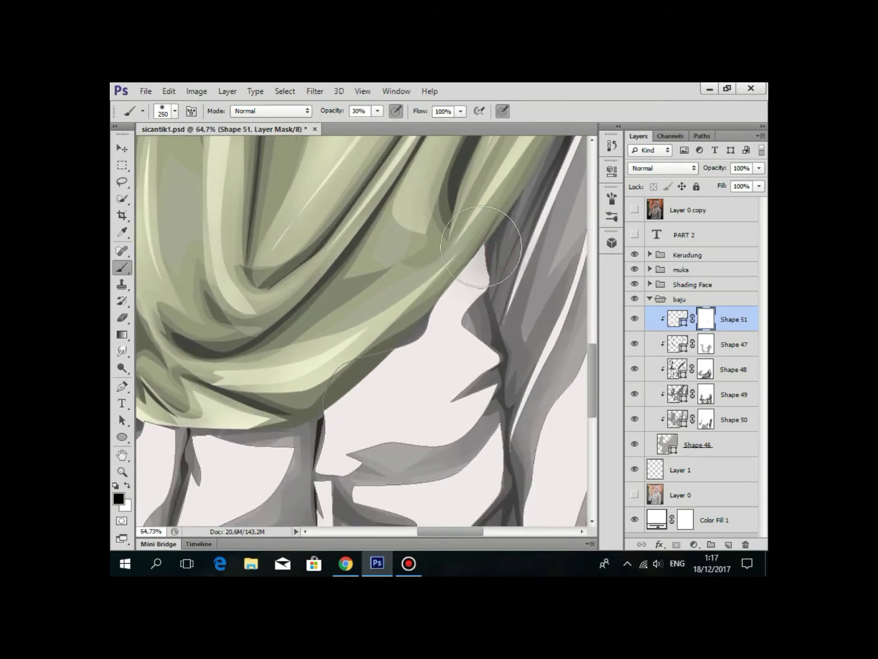
pyautogui.scroll(-2, 481, 247)
# Paint black on the mask to fade the shading below the hijab and across the torso.
pyautogui.moveTo(458, 205); pyautogui.dragTo(339, 326)
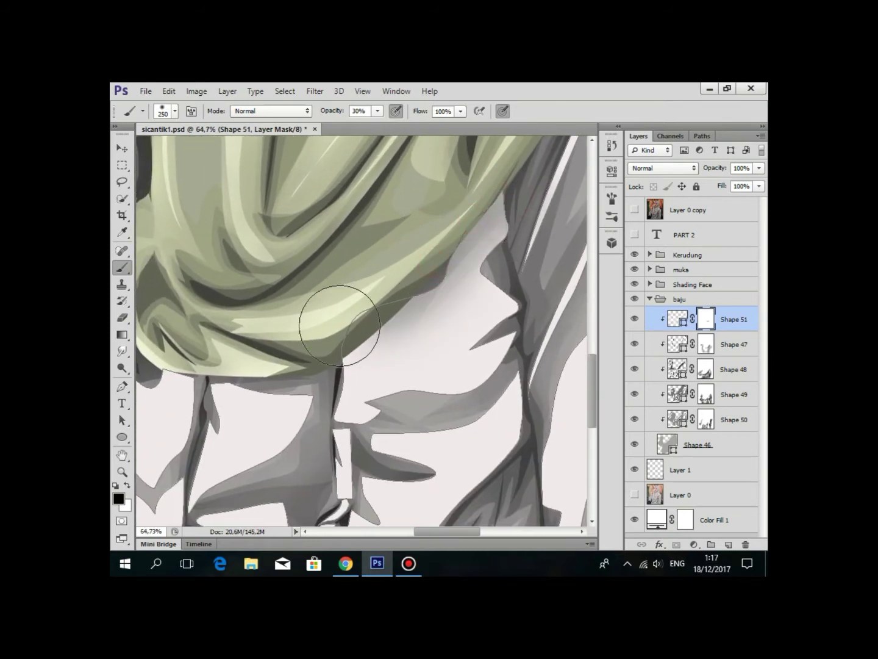
pyautogui.moveTo(502, 217)
pyautogui.mouseDown()
pyautogui.moveTo(491, 349)
pyautogui.moveTo(384, 389)
pyautogui.moveTo(506, 364)
pyautogui.mouseUp()
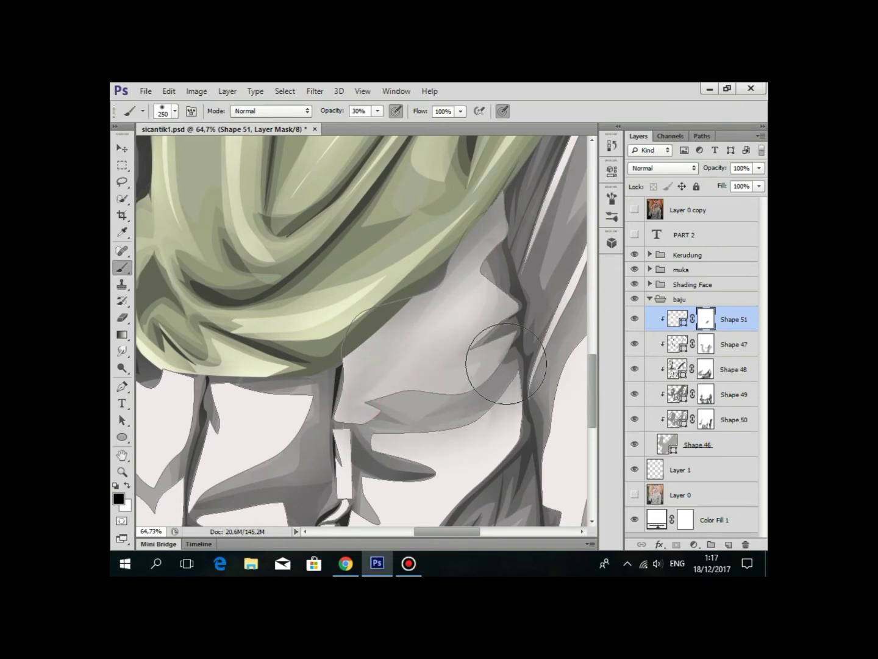
pyautogui.scroll(-5, 515, 239)
pyautogui.scroll(4, 516, 234)
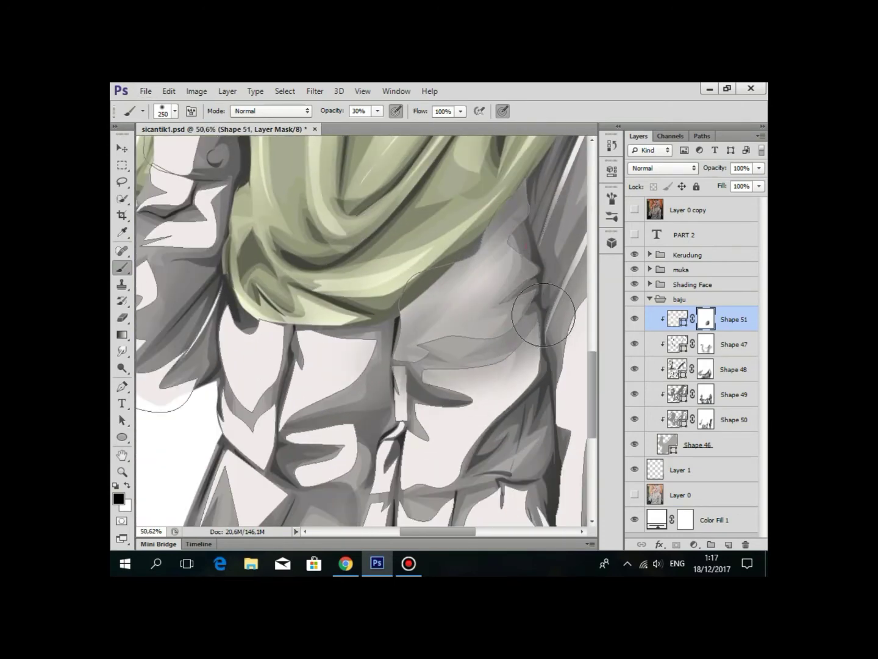
pyautogui.moveTo(544, 315)
pyautogui.mouseDown()
pyautogui.moveTo(369, 402)
pyautogui.moveTo(353, 369)
pyautogui.mouseUp()
pyautogui.scroll(-5, 408, 389)
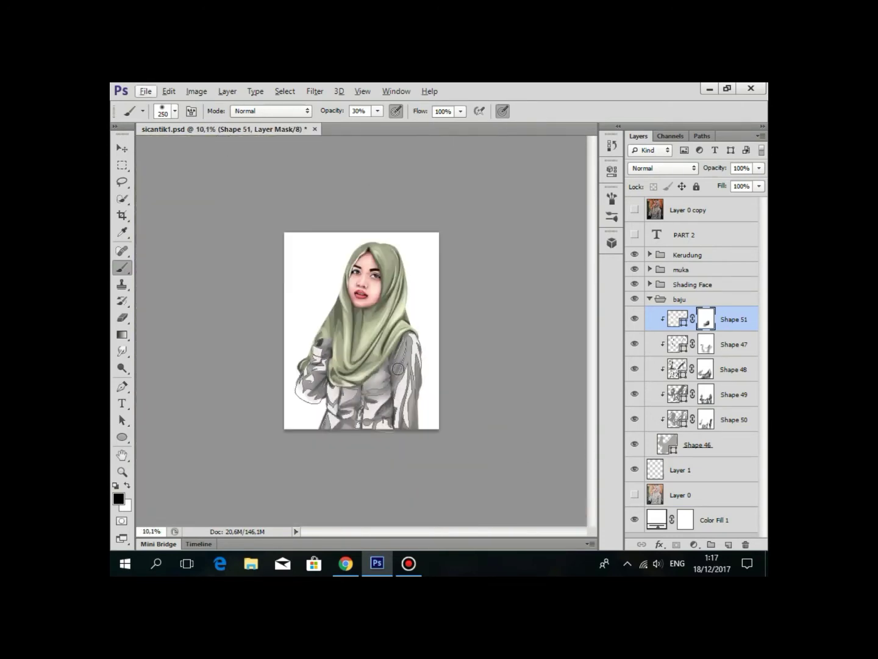
pyautogui.scroll(3, 397, 368)
pyautogui.scroll(2, 398, 368)
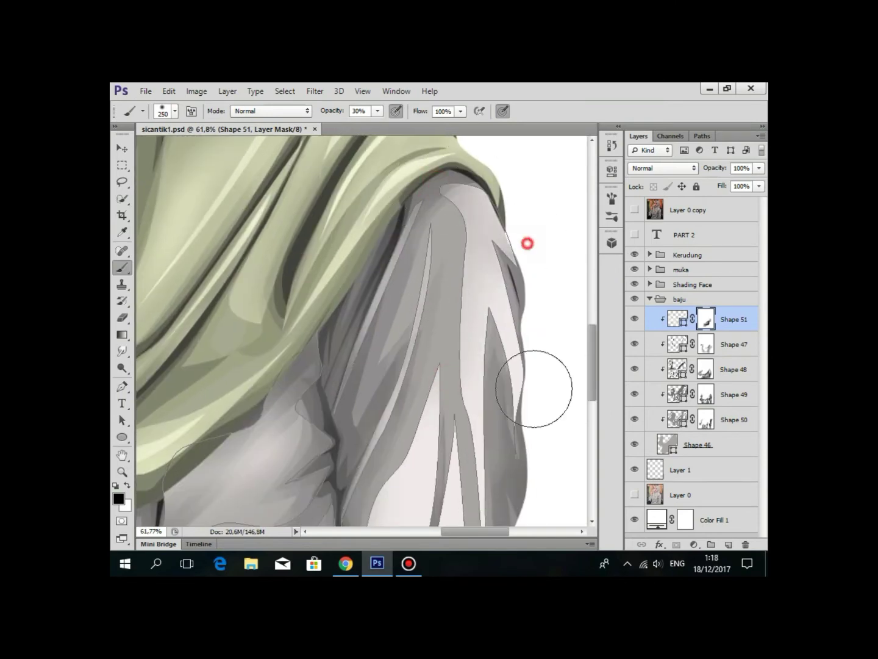
pyautogui.scroll(-4, 470, 244)
pyautogui.scroll(2, 459, 425)
pyautogui.scroll(-3, 401, 467)
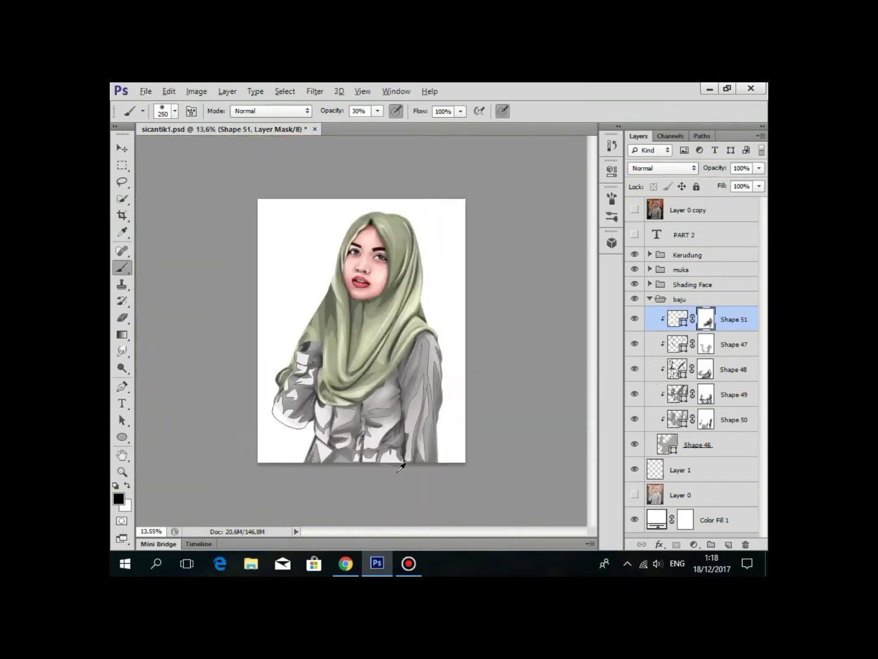
pyautogui.scroll(4, 401, 467)
pyautogui.scroll(-2, 447, 455)
# Blend the masked shading near the drape and on the sleeve.
pyautogui.moveTo(289, 330)
pyautogui.mouseDown()
pyautogui.moveTo(293, 394)
pyautogui.moveTo(384, 500)
pyautogui.mouseUp()
pyautogui.scroll(3, 427, 366)
pyautogui.scroll(-2, 376, 435)
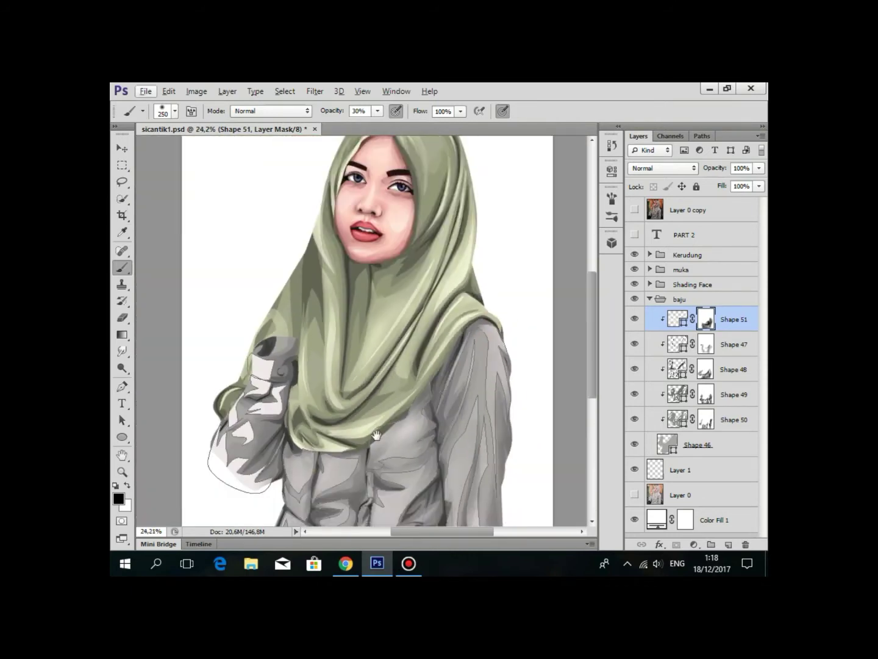
pyautogui.scroll(2, 377, 435)
pyautogui.moveTo(376, 216)
pyautogui.mouseDown()
pyautogui.moveTo(343, 323)
pyautogui.moveTo(382, 235)
pyautogui.mouseUp()
pyautogui.scroll(-4, 359, 484)
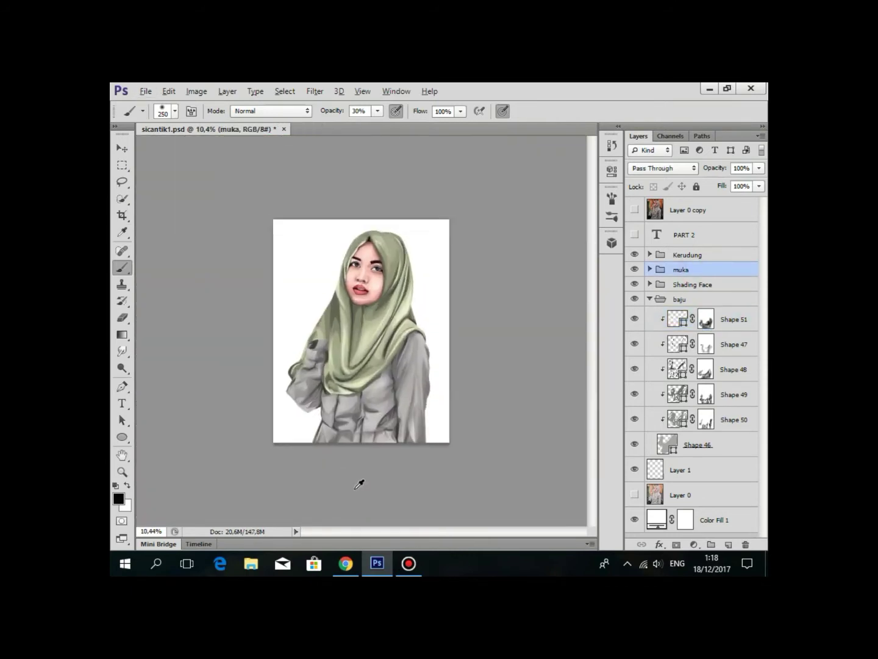
pyautogui.scroll(2, 359, 484)
# Re-target Shape 51's layer mask and bring the lower dress into view.
pyautogui.keyDown('ctrl'); pyautogui.click(372, 466); pyautogui.keyUp('ctrl')
pyautogui.click(688, 284)
pyautogui.scroll(-1, 489, 449)
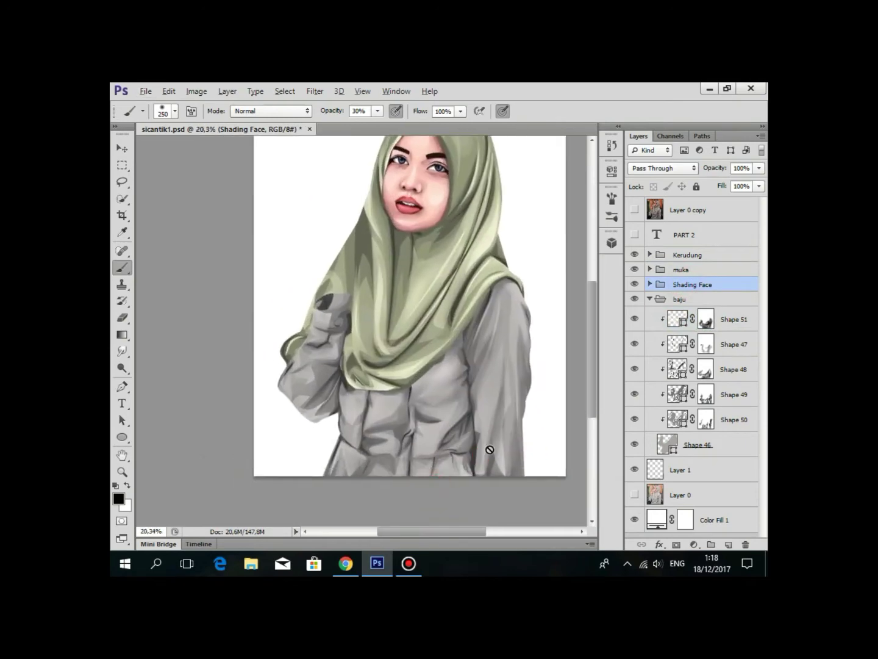
pyautogui.scroll(1, 491, 450)
pyautogui.click(646, 319)
pyautogui.scroll(1, 366, 335)
pyautogui.click(707, 319)
pyautogui.scroll(-1, 477, 335)
pyautogui.keyDown('ctrl'); pyautogui.click(477, 334); pyautogui.keyUp('ctrl')
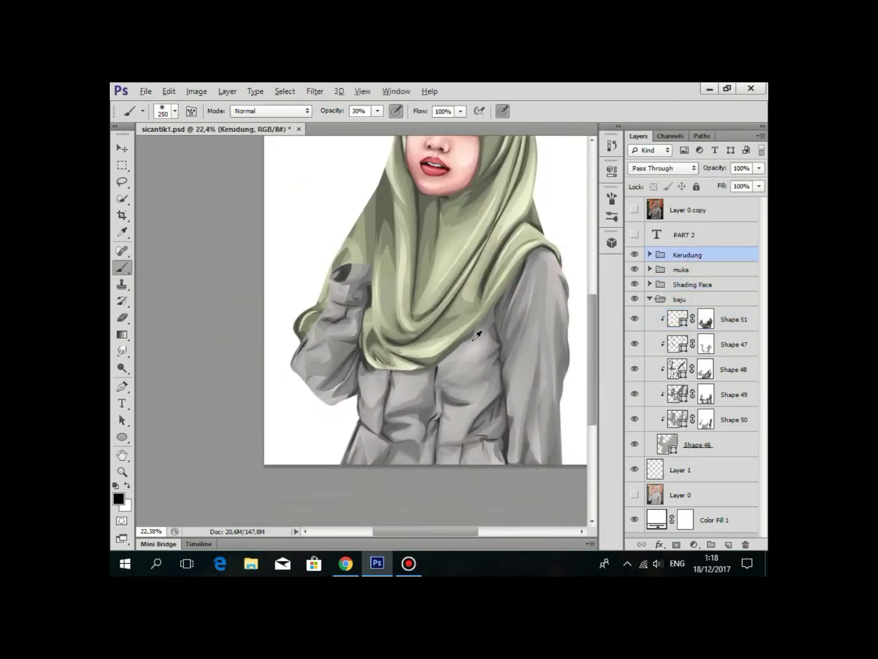
pyautogui.moveTo(470, 443); pyautogui.dragTo(543, 359)
pyautogui.click(706, 325)
pyautogui.scroll(2, 518, 378)
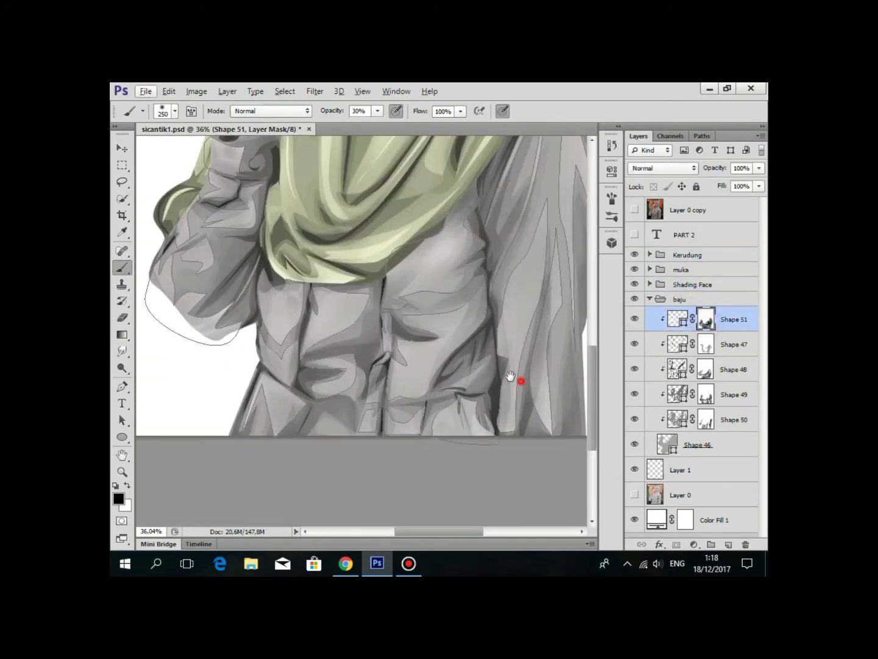
pyautogui.scroll(-3, 480, 359)
pyautogui.scroll(2, 462, 365)
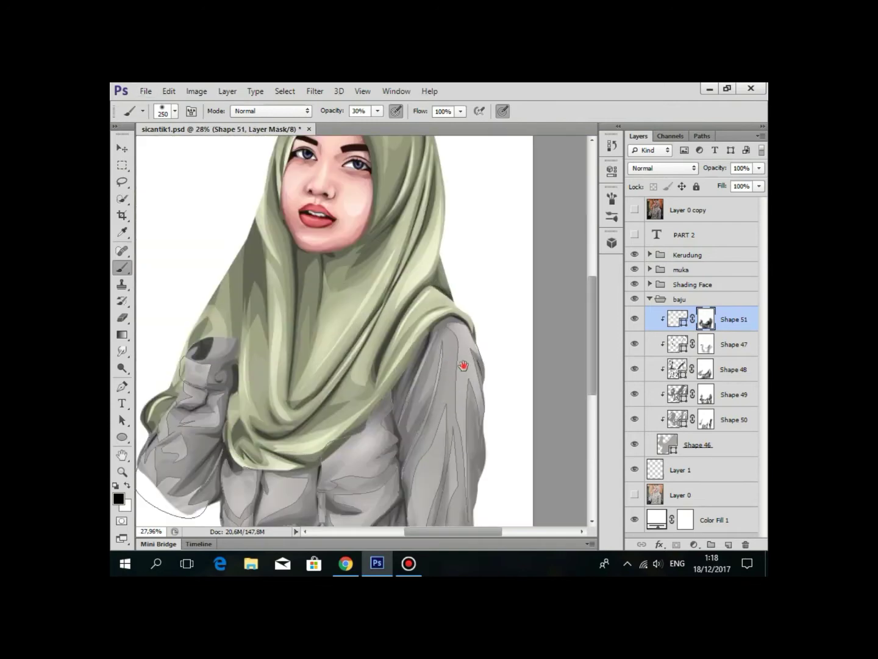
# Disable Shape 51's layer mask to compare, then re-enable it.
pyautogui.rightClick(706, 321)
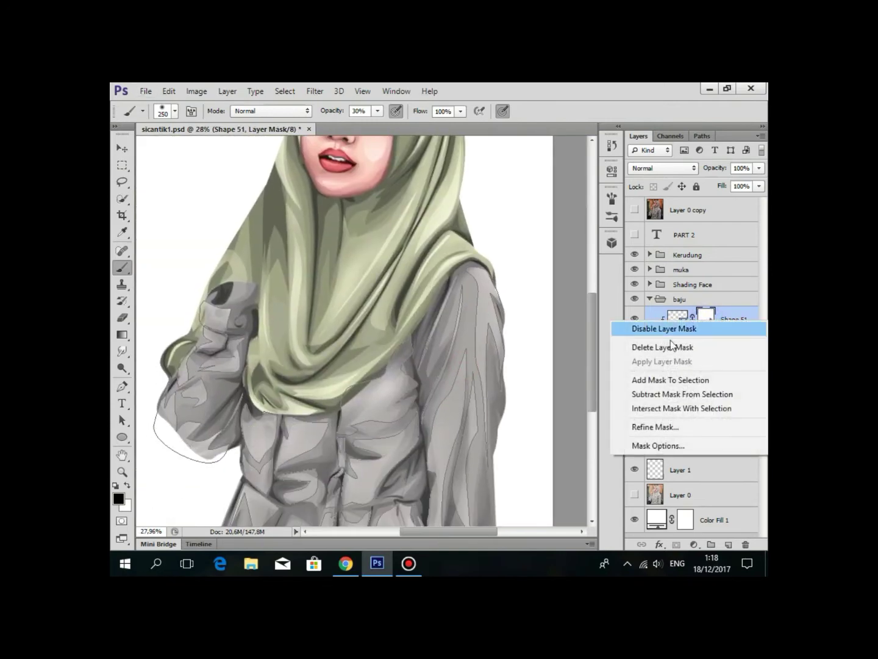
pyautogui.click(669, 328)
pyautogui.scroll(-2, 522, 310)
pyautogui.scroll(2, 464, 390)
pyautogui.moveTo(446, 400); pyautogui.dragTo(512, 327)
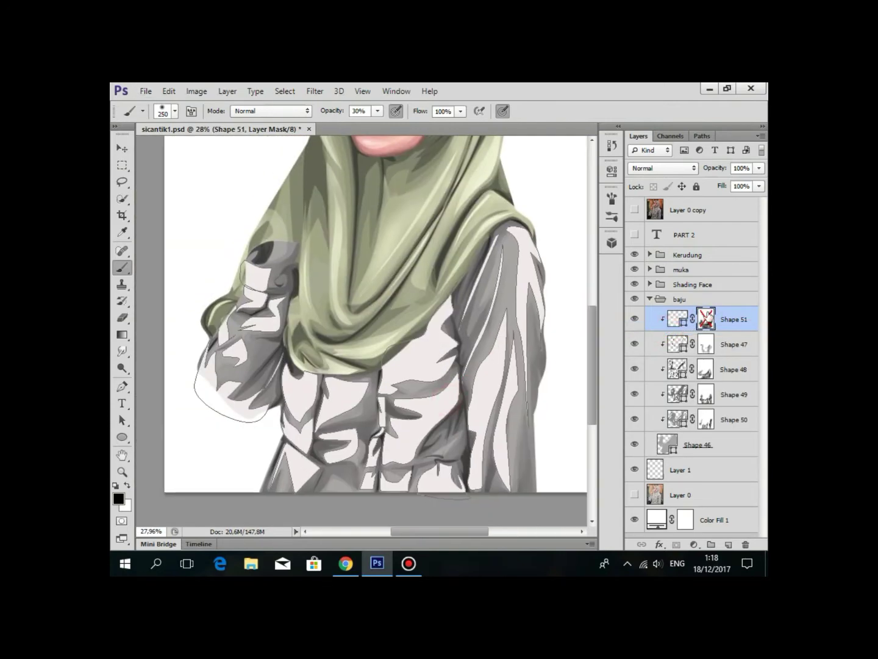
pyautogui.rightClick(705, 319)
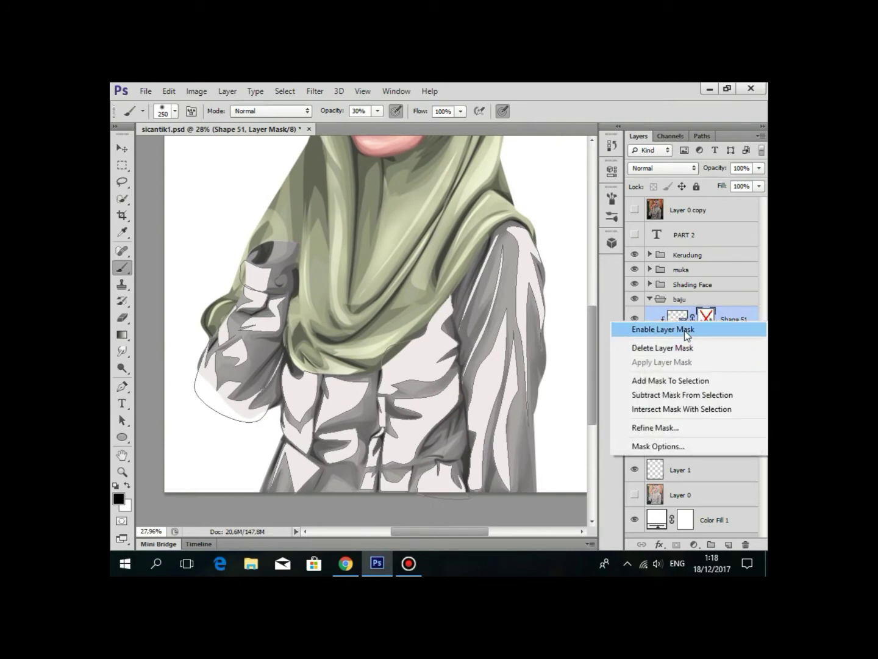
pyautogui.click(684, 329)
# Fit the artwork on screen, select Shape 51's mask, and zoom in on the clothing.
pyautogui.click(682, 270)
pyautogui.hotkey('ctrl', '0')
pyautogui.click(708, 319)
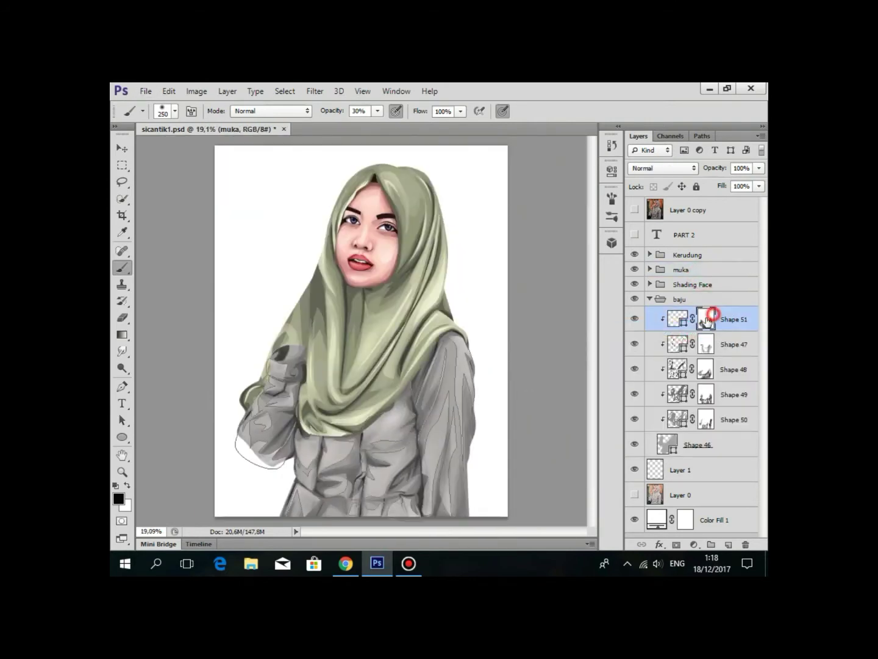
pyautogui.scroll(3, 463, 369)
pyautogui.moveTo(464, 500)
pyautogui.mouseDown()
pyautogui.moveTo(472, 329)
pyautogui.moveTo(497, 316)
pyautogui.mouseUp()
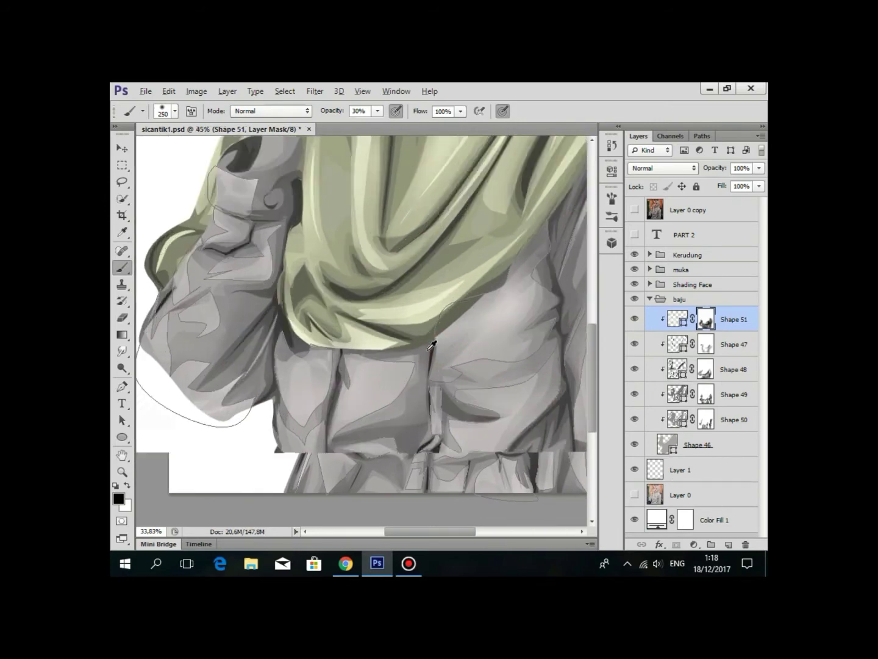
pyautogui.scroll(2, 427, 390)
pyautogui.scroll(-4, 488, 354)
pyautogui.scroll(1, 554, 311)
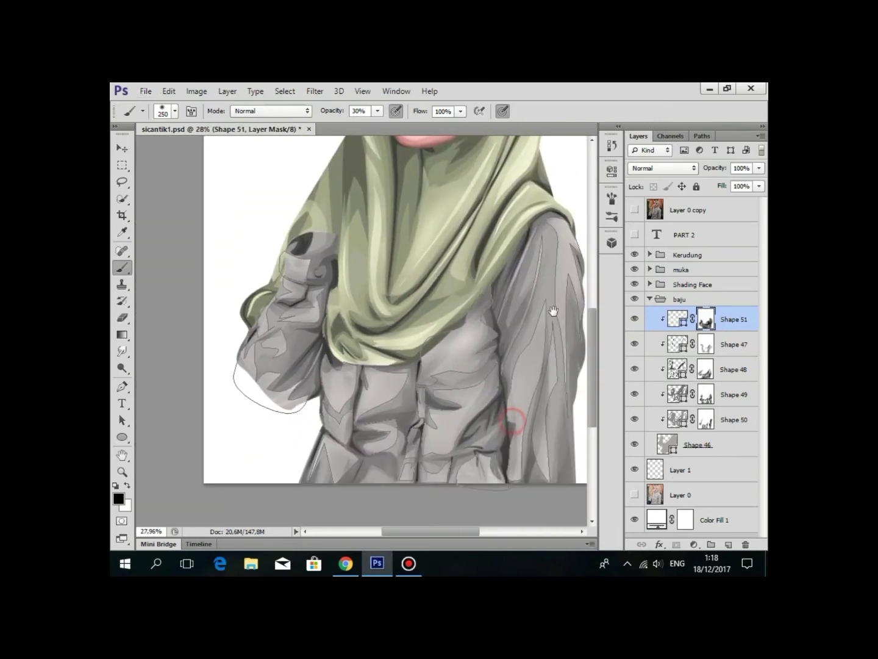
# Check against the reference photo, then add an empty Layer 2 above Shape 51.
pyautogui.click(634, 210)
pyautogui.scroll(-2, 463, 364)
pyautogui.scroll(2, 463, 363)
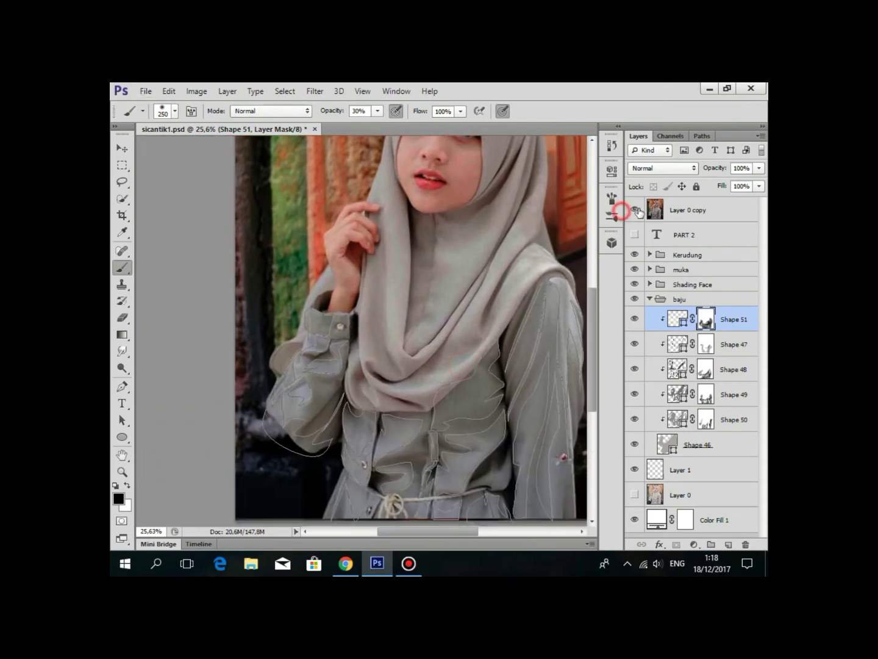
pyautogui.click(634, 210)
pyautogui.scroll(1, 451, 402)
pyautogui.scroll(-3, 451, 403)
pyautogui.scroll(2, 390, 414)
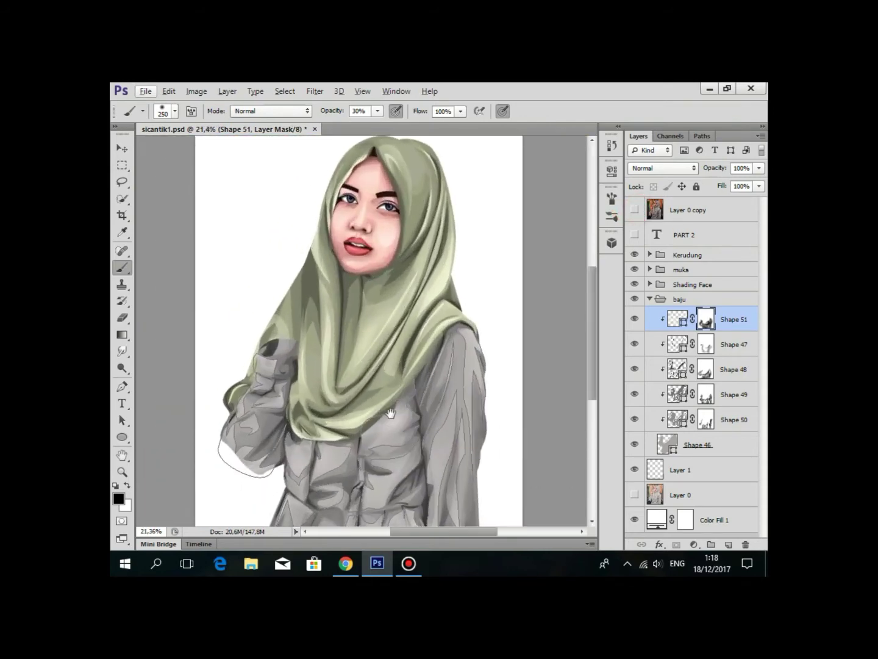
pyautogui.scroll(1, 391, 415)
pyautogui.scroll(1, 455, 353)
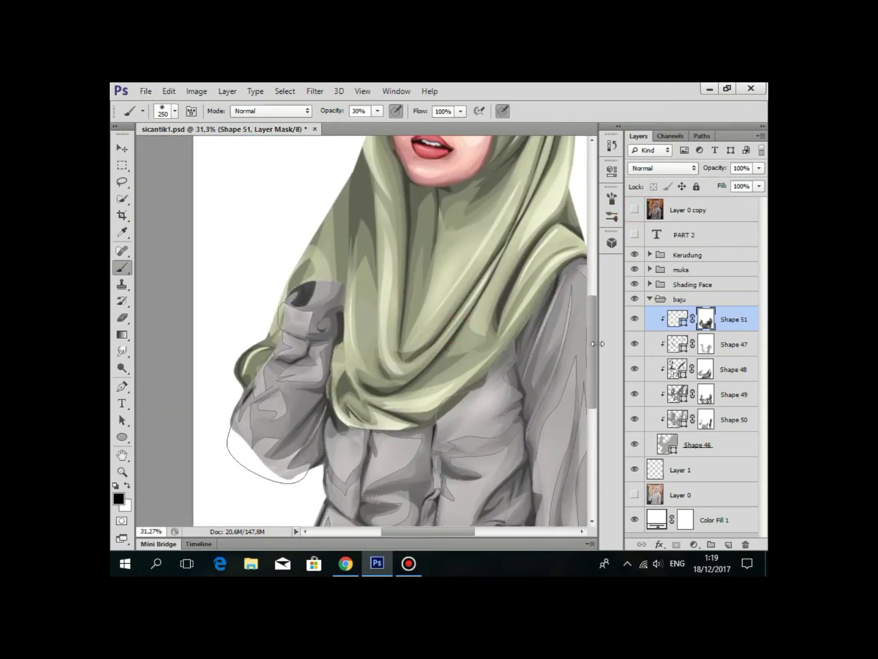
pyautogui.click(732, 543)
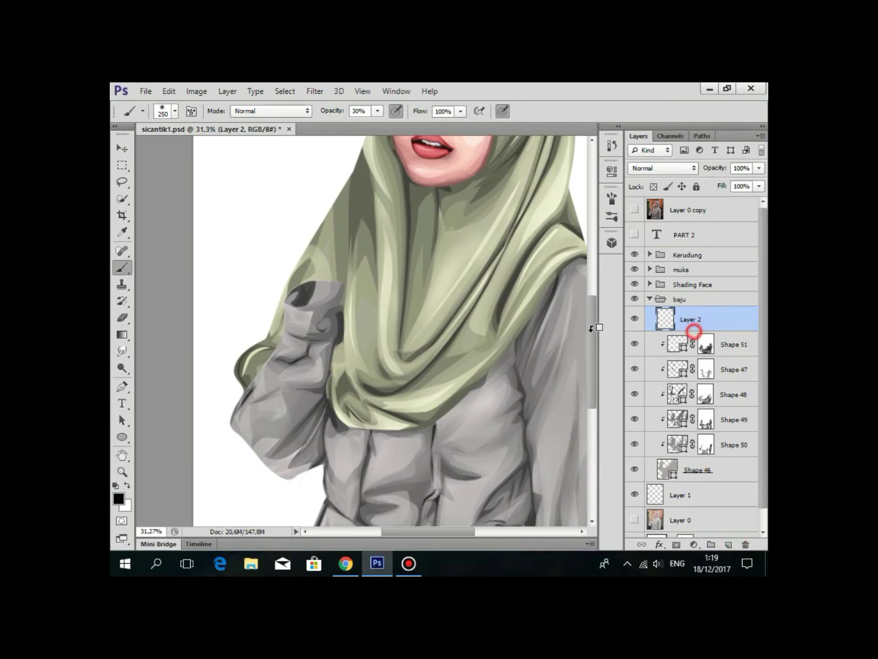
# Clip Layer 2 to Shape 51 and show the reference photo over the chest area.
pyautogui.keyDown('alt'); pyautogui.click(695, 331); pyautogui.keyUp('alt')
pyautogui.scroll(-3, 549, 305)
pyautogui.scroll(2, 549, 305)
pyautogui.scroll(1, 579, 288)
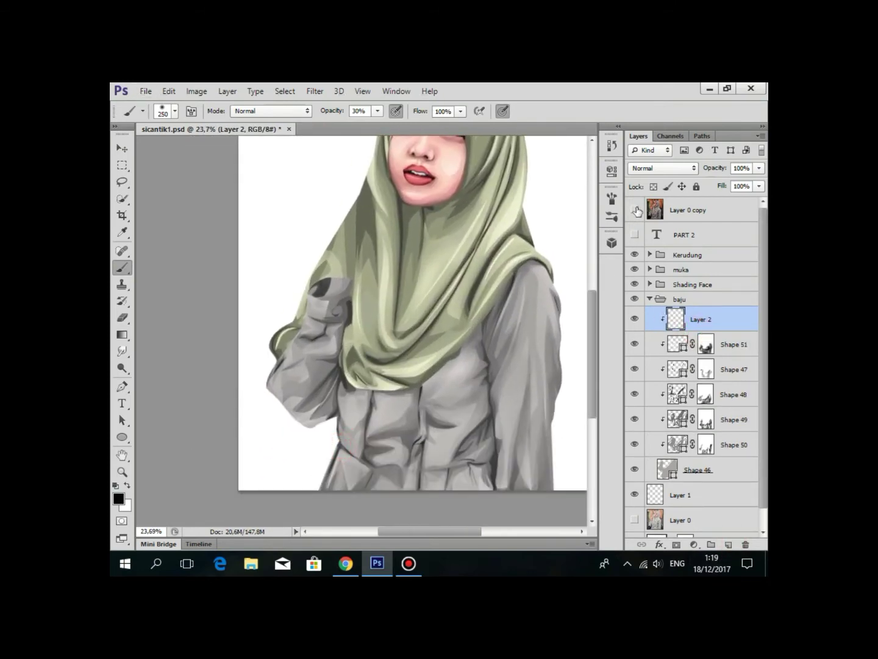
pyautogui.click(636, 210)
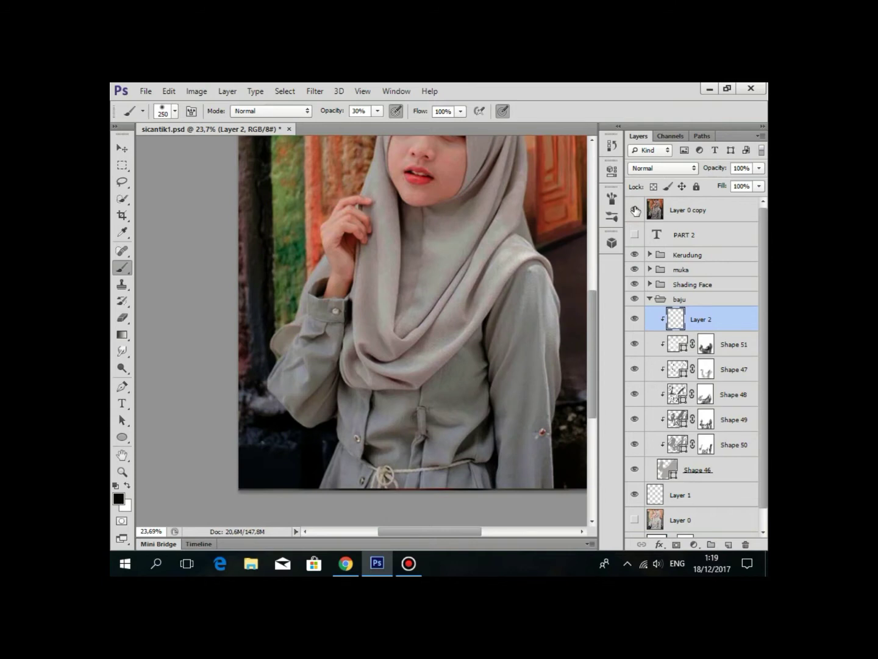
pyautogui.scroll(2, 488, 348)
pyautogui.moveTo(405, 263); pyautogui.dragTo(458, 300)
pyautogui.rightClick(458, 299)
pyautogui.click(414, 305)
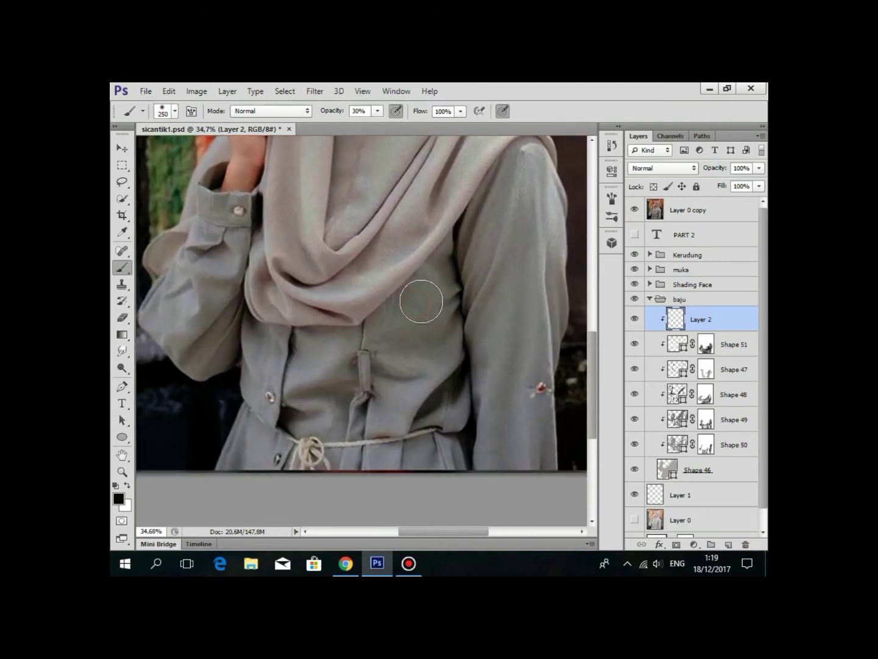
# Switch to the Pen tool and toggle the reference photo to compare the sleeve.
pyautogui.press('p')
pyautogui.click(634, 210)
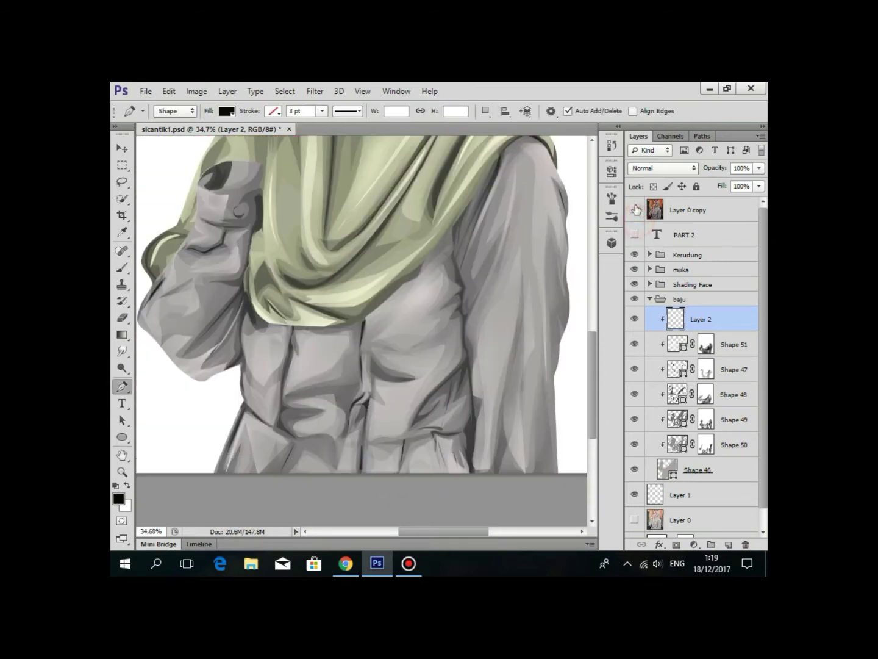
pyautogui.scroll(-2, 481, 337)
pyautogui.scroll(-2, 411, 494)
pyautogui.scroll(3, 470, 447)
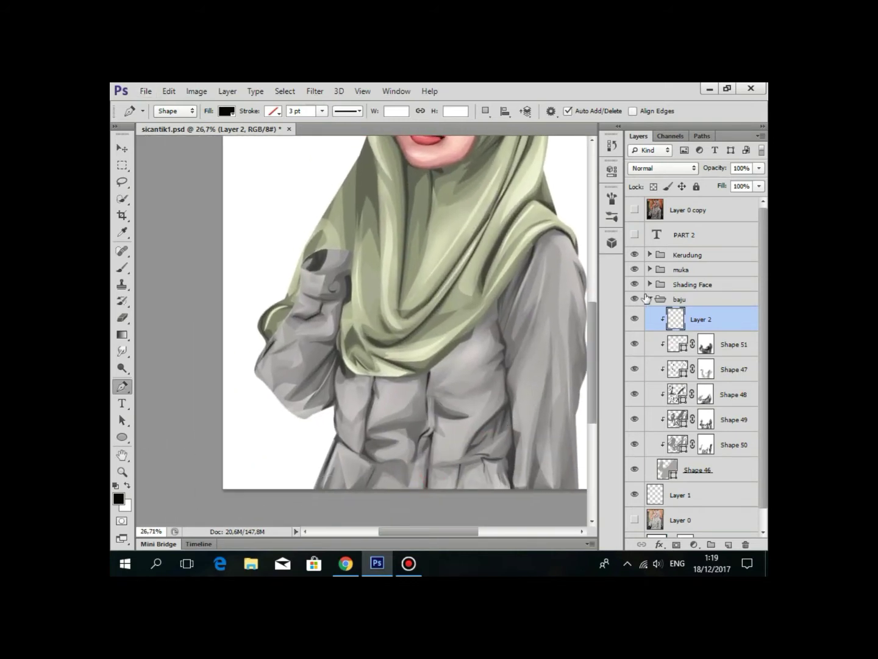
pyautogui.click(634, 209)
pyautogui.scroll(3, 536, 275)
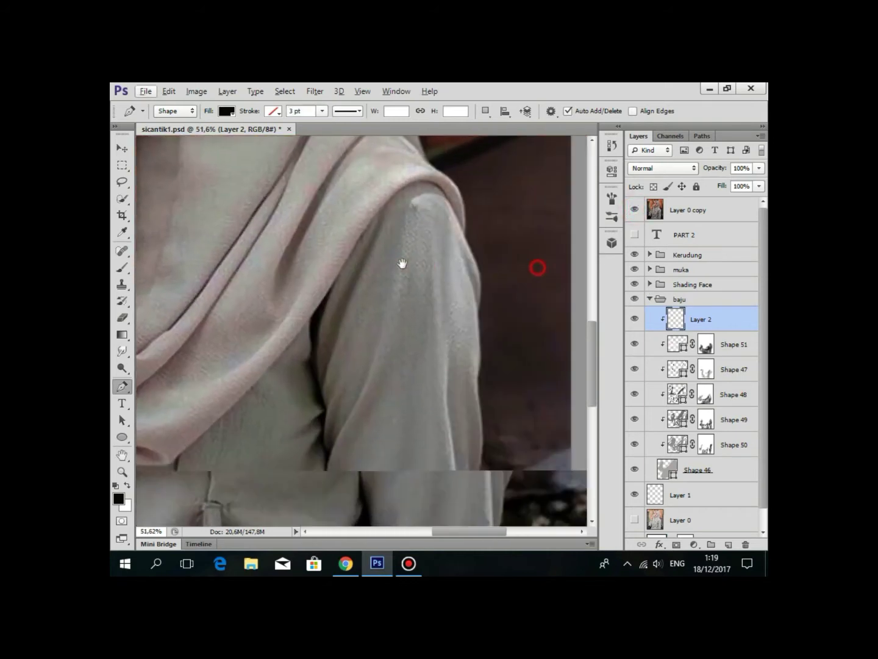
# Trace the first highlight path along the right shoulder edge.
pyautogui.moveTo(431, 197); pyautogui.dragTo(446, 186)
pyautogui.click(444, 184)
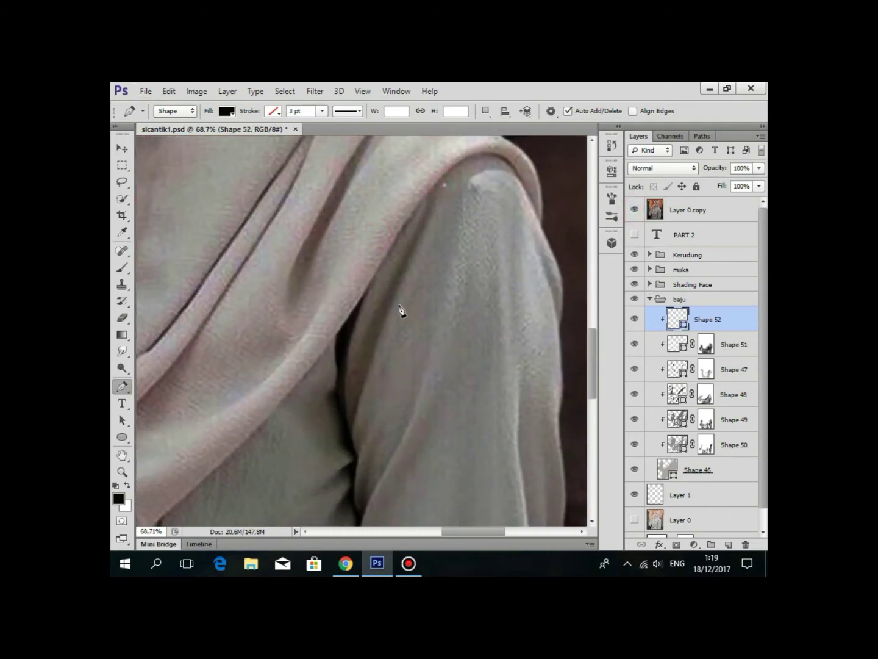
pyautogui.moveTo(372, 372); pyautogui.dragTo(368, 379)
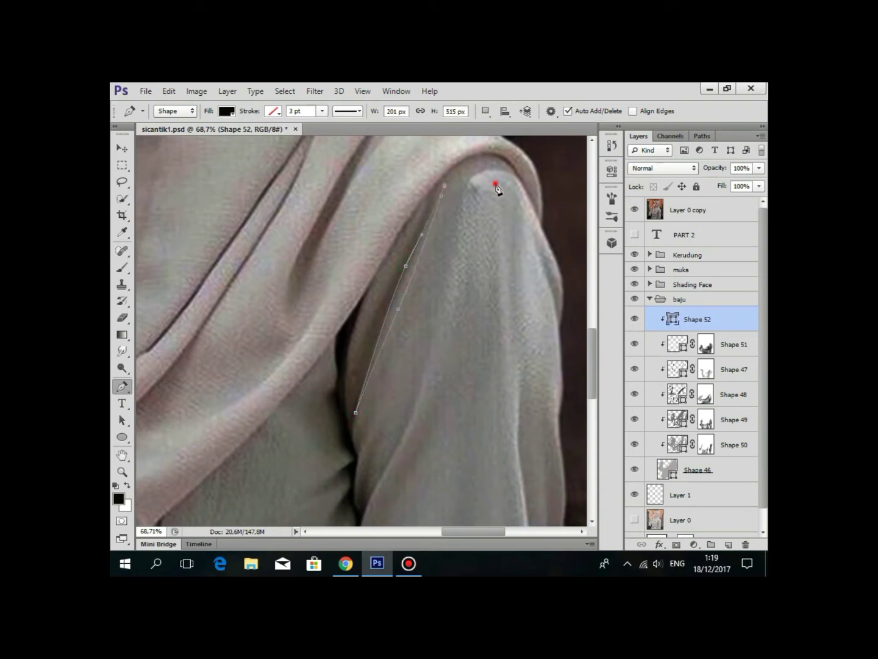
pyautogui.moveTo(497, 188)
pyautogui.mouseDown()
pyautogui.moveTo(442, 271)
pyautogui.moveTo(476, 313)
pyautogui.mouseUp()
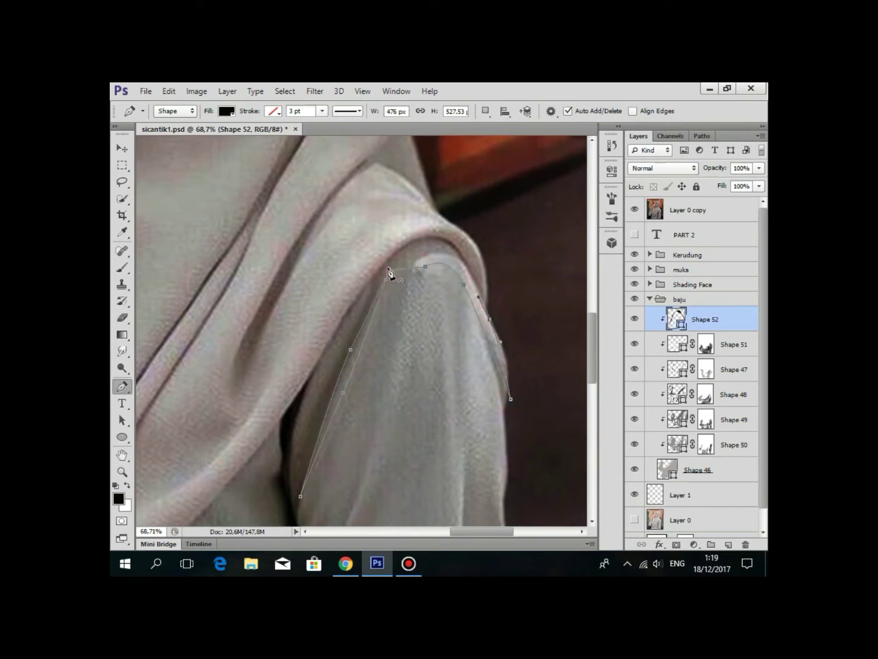
# Give the new highlight shape a near-white fill sampled from the artwork.
pyautogui.click(634, 210)
pyautogui.doubleClick(676, 318)
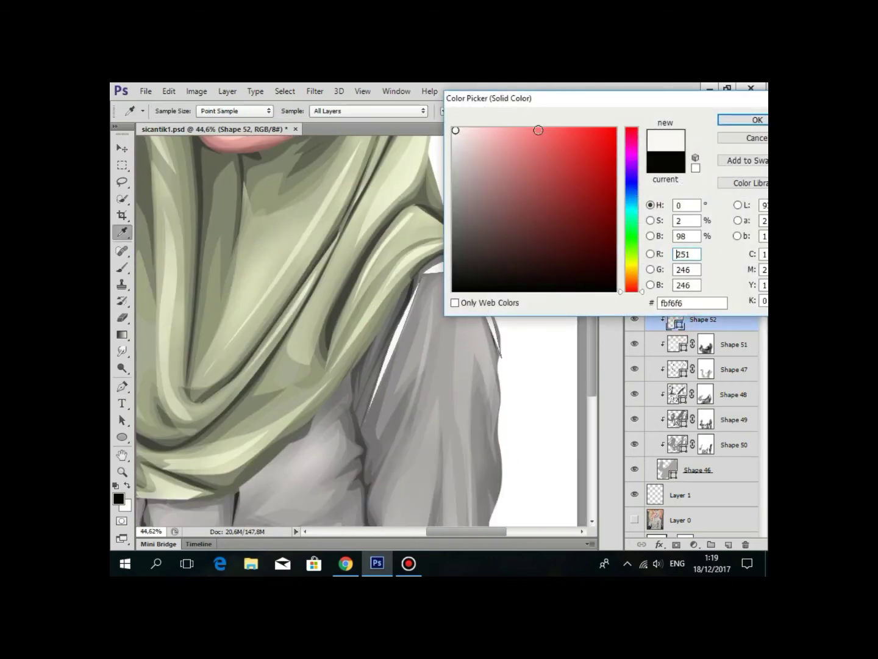
pyautogui.click(755, 120)
pyautogui.click(699, 209)
pyautogui.hotkey('ctrl', '0')
pyautogui.click(634, 206)
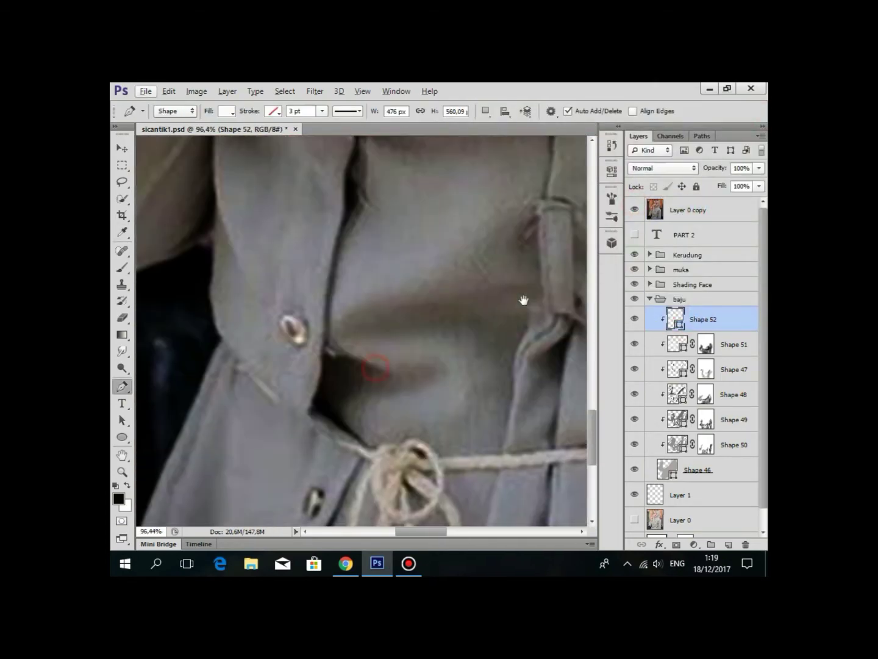
# Remove the stray shape layer and add a placket fold highlight to Shape 52.
pyautogui.click(746, 545)
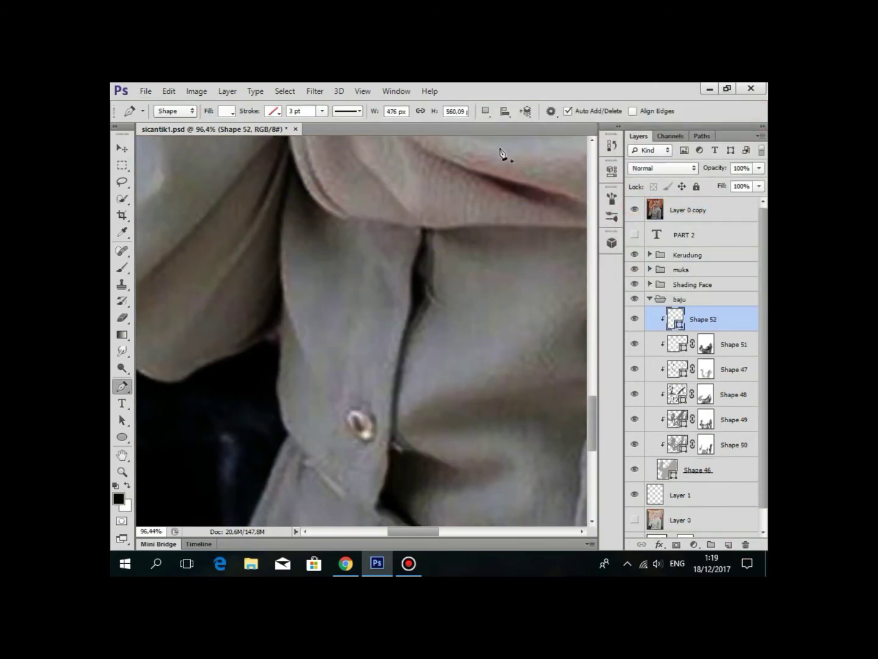
pyautogui.click(486, 111)
pyautogui.click(513, 139)
pyautogui.click(294, 195)
pyautogui.click(323, 249)
pyautogui.click(429, 359)
pyautogui.scroll(3, 414, 299)
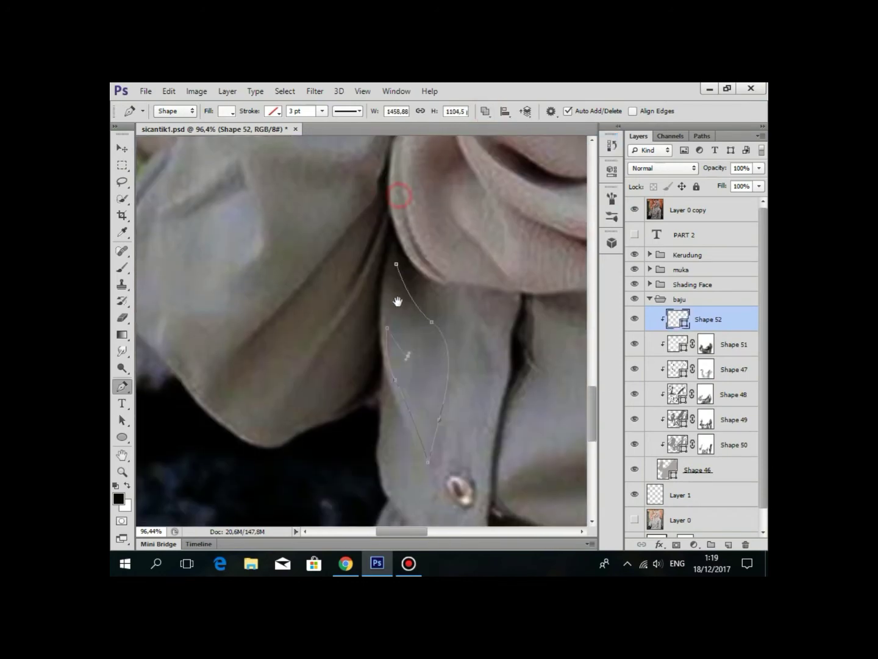
pyautogui.scroll(-8, 426, 317)
pyautogui.click(403, 326)
pyautogui.scroll(-3, 404, 331)
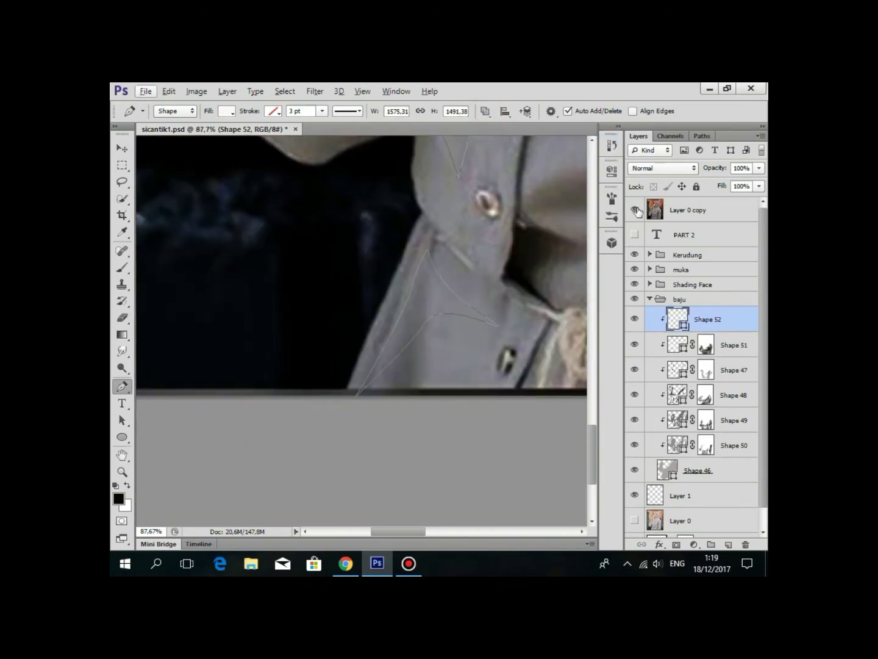
# Toggle the reference photo to check the highlights, then save the document.
pyautogui.click(635, 209)
pyautogui.click(715, 319)
pyautogui.scroll(3, 432, 376)
pyautogui.scroll(-2, 431, 375)
pyautogui.click(634, 209)
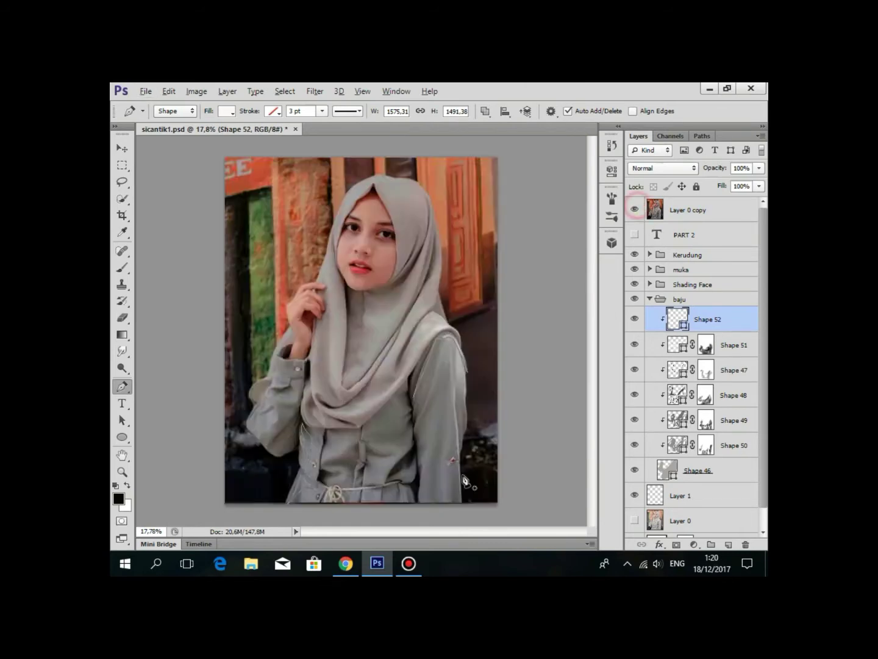
pyautogui.scroll(4, 443, 162)
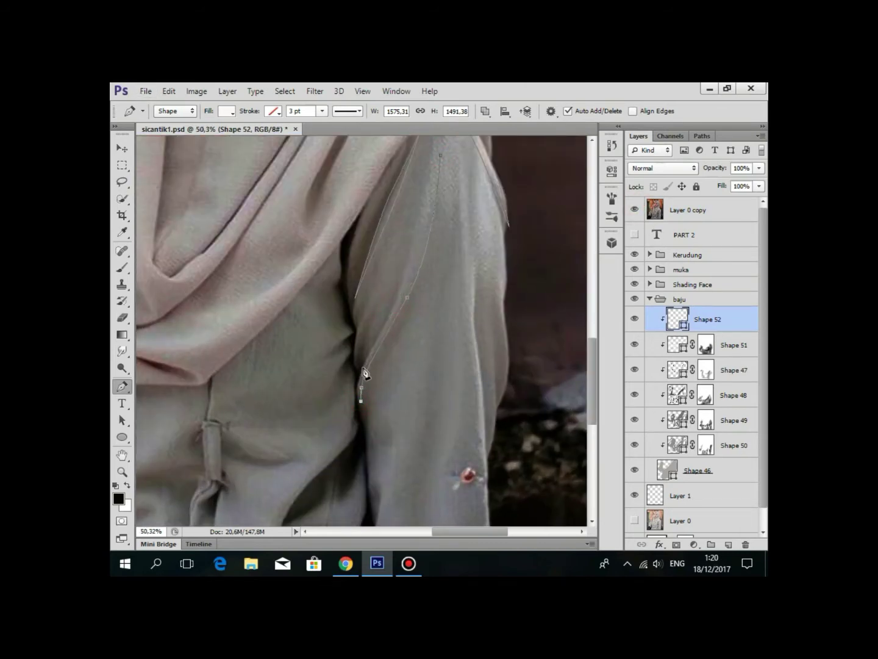
pyautogui.scroll(-2, 397, 328)
pyautogui.click(635, 209)
pyautogui.click(689, 210)
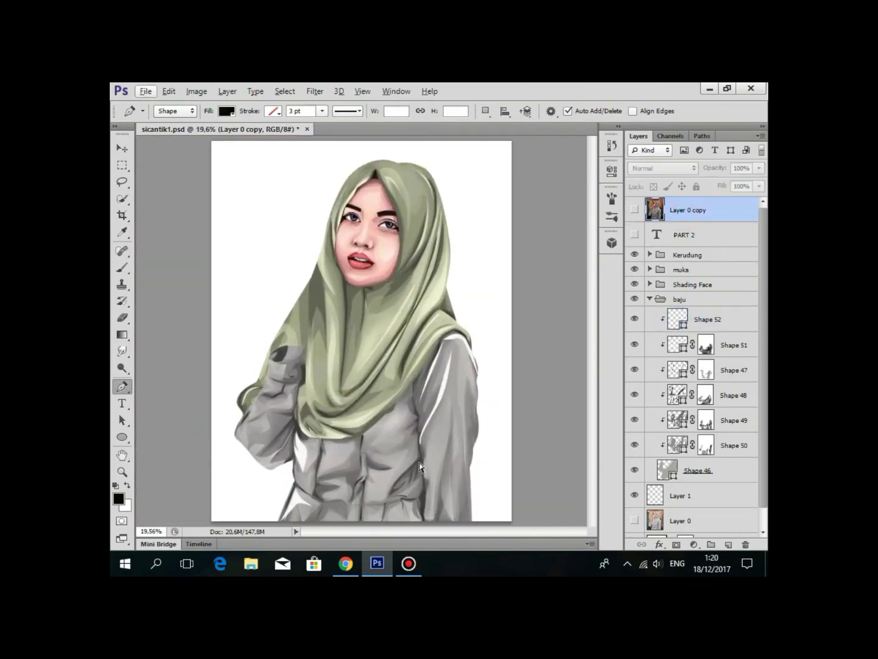
pyautogui.hotkey('ctrl', 's')
# Trace a sleeve fold highlight on Shape 52 with the reference photo visible.
pyautogui.click(708, 319)
pyautogui.scroll(3, 427, 317)
pyautogui.click(634, 209)
pyautogui.click(379, 409)
pyautogui.click(387, 273)
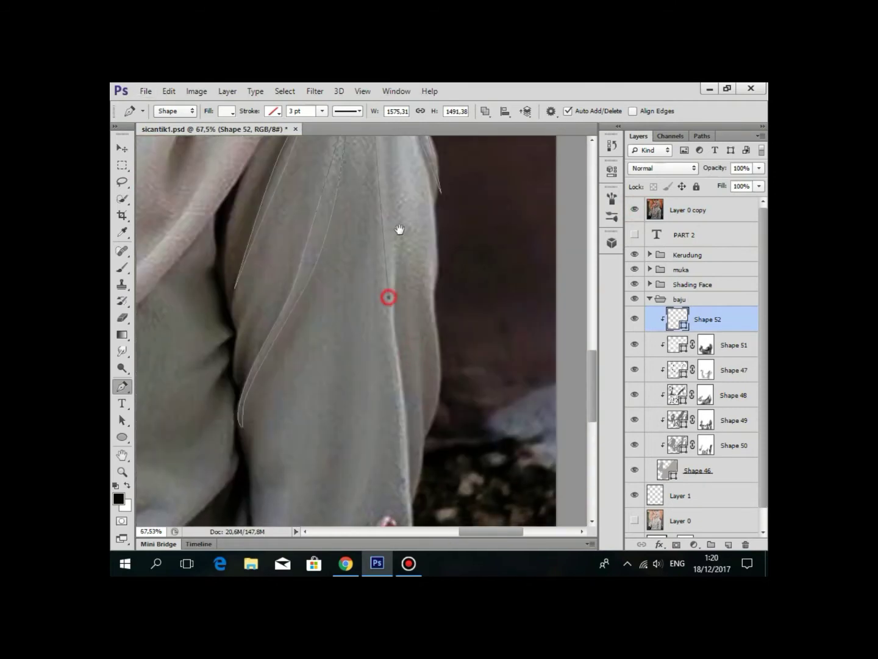
pyautogui.click(407, 368)
pyautogui.scroll(-3, 400, 300)
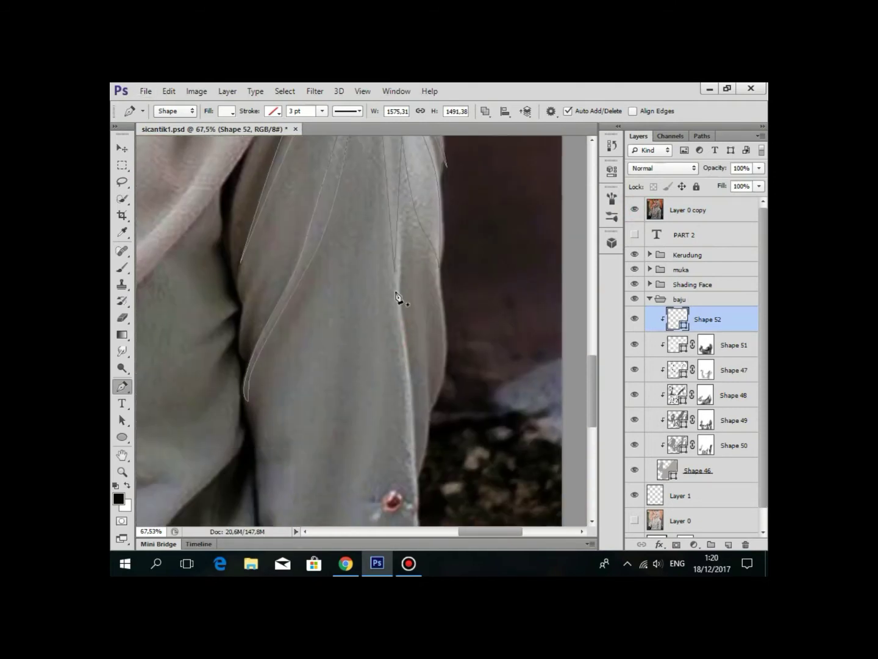
pyautogui.scroll(-2, 398, 333)
pyautogui.scroll(-3, 402, 448)
# Outline a highlight beside the waist tie and below the belt.
pyautogui.moveTo(399, 216); pyautogui.dragTo(381, 254)
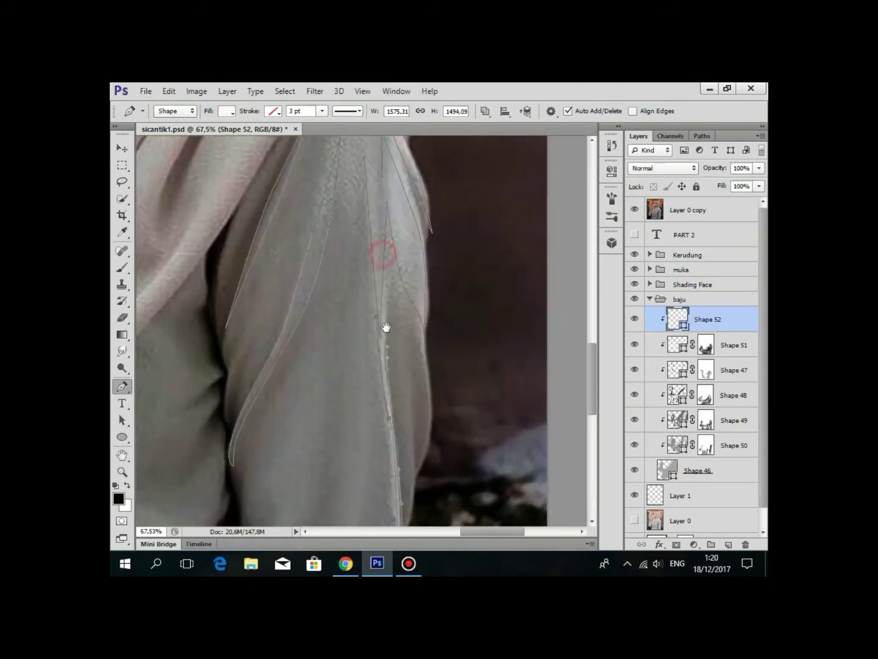
pyautogui.click(372, 315)
pyautogui.scroll(2, 410, 318)
pyautogui.scroll(1, 410, 318)
pyautogui.moveTo(371, 340); pyautogui.dragTo(418, 329)
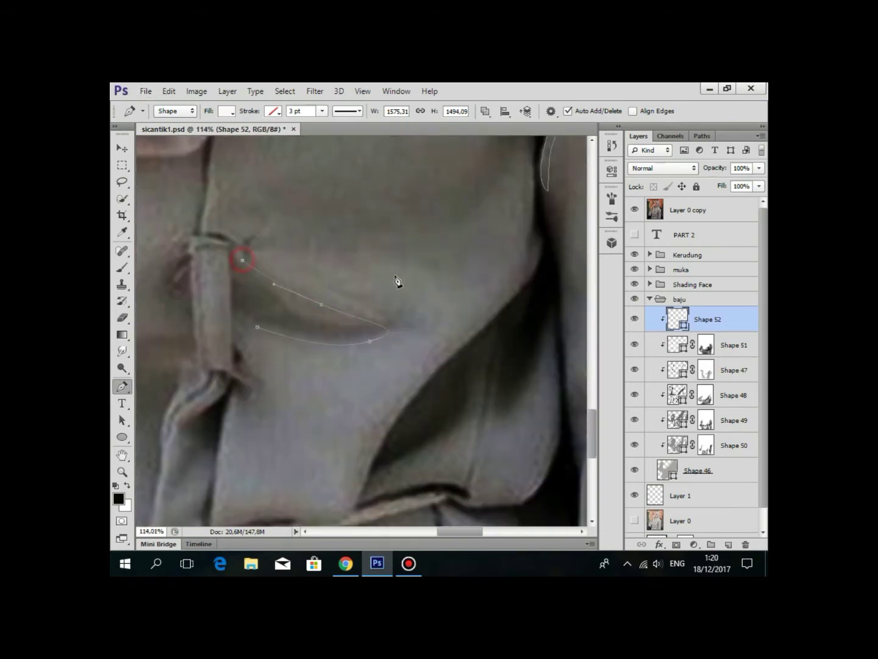
pyautogui.moveTo(378, 383); pyautogui.dragTo(431, 270)
pyautogui.scroll(-2, 308, 244)
pyautogui.click(311, 254)
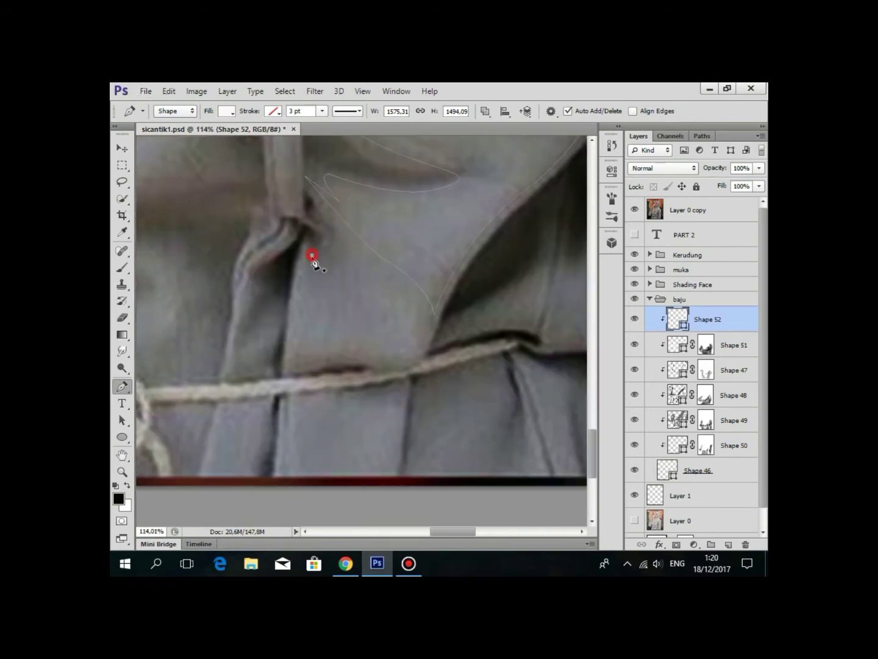
pyautogui.scroll(-2, 312, 261)
pyautogui.scroll(1, 330, 340)
pyautogui.click(310, 330)
pyautogui.click(412, 340)
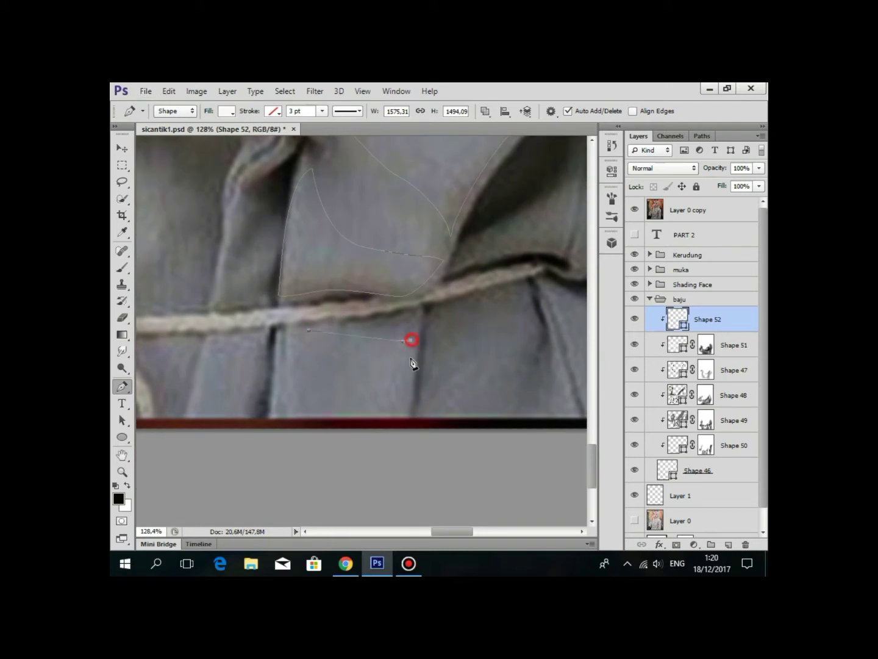
# Add corner and curved points along the belt fold highlight.
pyautogui.hscroll(3, 309, 334)
pyautogui.click(376, 304)
pyautogui.scroll(3, 427, 342)
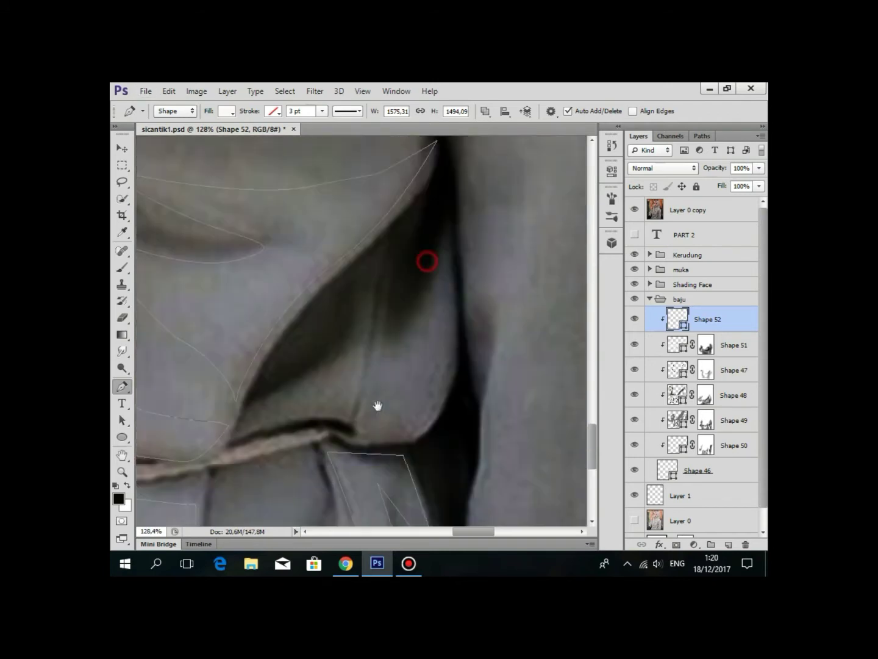
pyautogui.scroll(2, 318, 415)
pyautogui.click(444, 281)
pyautogui.moveTo(446, 396); pyautogui.dragTo(437, 435)
pyautogui.scroll(-2, 420, 408)
pyautogui.hscroll(-1, 420, 409)
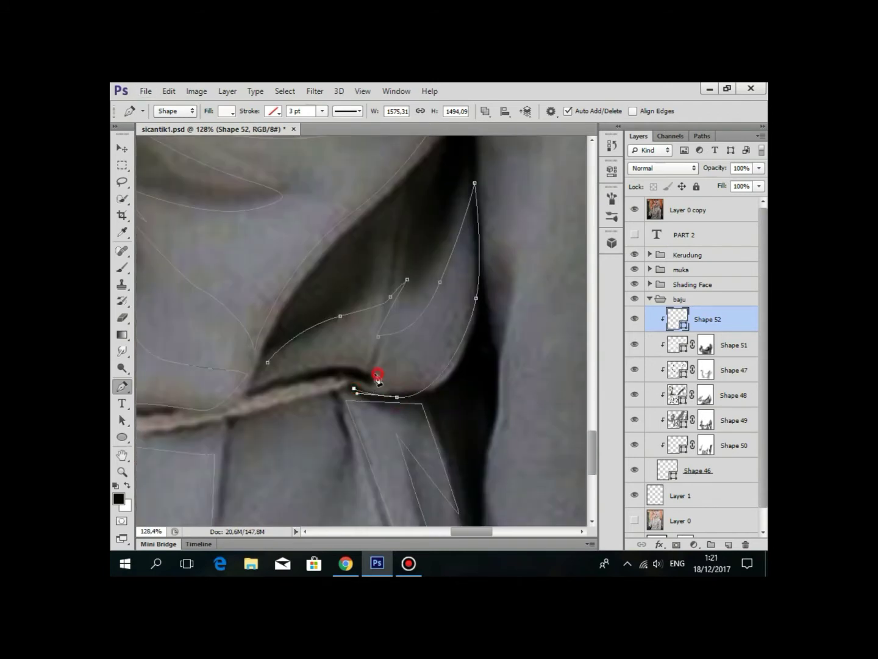
# Shape and close the collar fold highlight outline.
pyautogui.scroll(-5, 472, 302)
pyautogui.scroll(-3, 472, 414)
pyautogui.scroll(4, 420, 351)
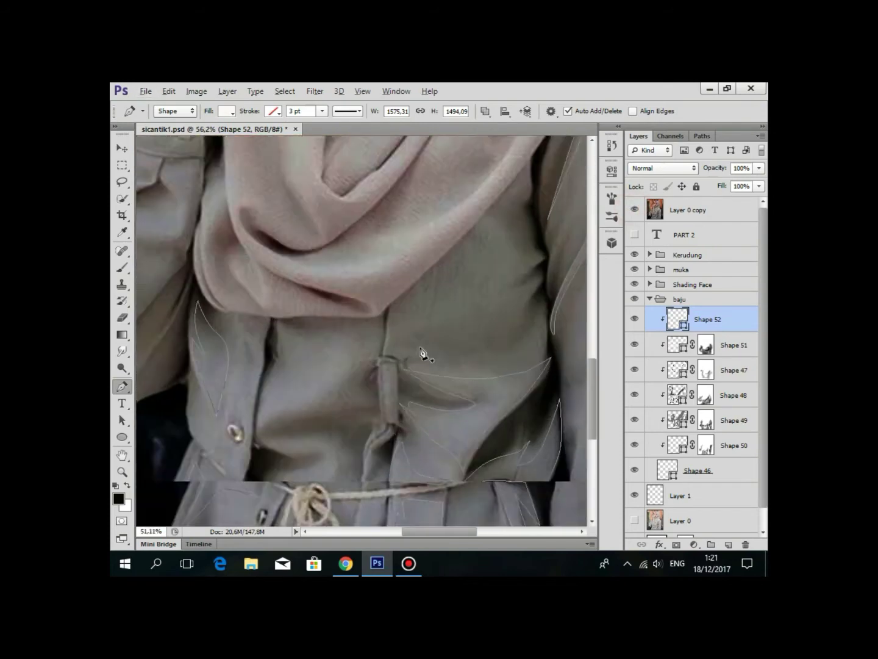
pyautogui.scroll(3, 424, 314)
pyautogui.click(506, 316)
pyautogui.moveTo(429, 395); pyautogui.dragTo(369, 416)
pyautogui.scroll(-2, 376, 314)
pyautogui.hscroll(1, 377, 314)
pyautogui.click(335, 178)
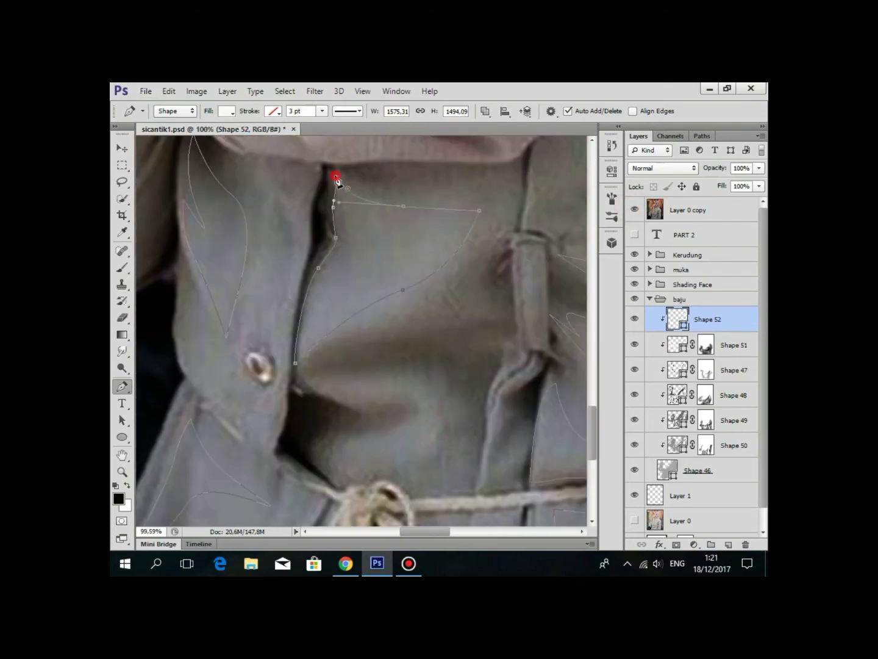
# Start a highlight outline beside the belt knot and hide the reference photo.
pyautogui.click(442, 402)
pyautogui.scroll(-2, 427, 396)
pyautogui.hscroll(-2, 427, 397)
pyautogui.moveTo(423, 395); pyautogui.dragTo(410, 393)
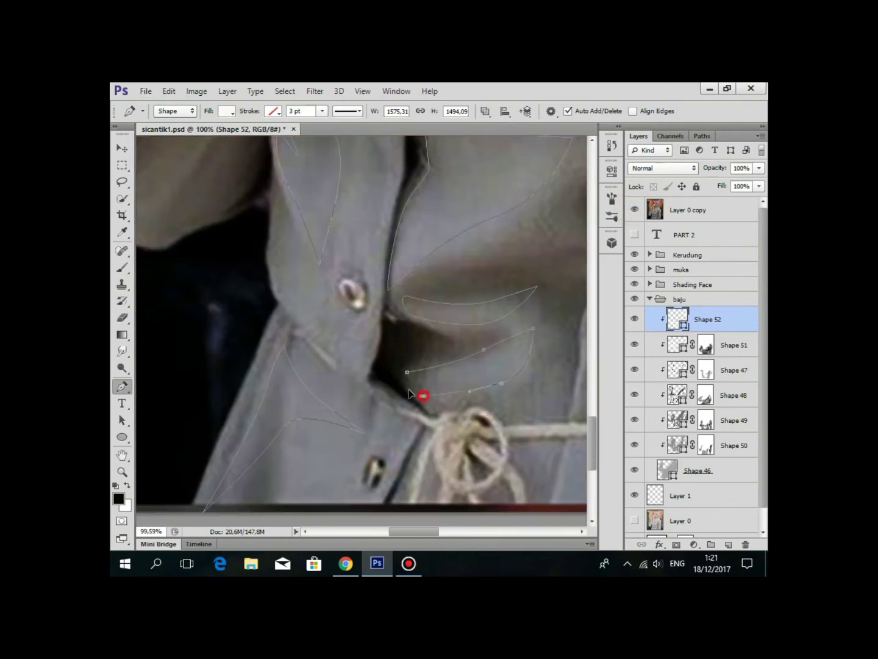
pyautogui.click(686, 210)
# Trace a new highlight outline along the sleeve up to the cuff fold.
pyautogui.click(708, 319)
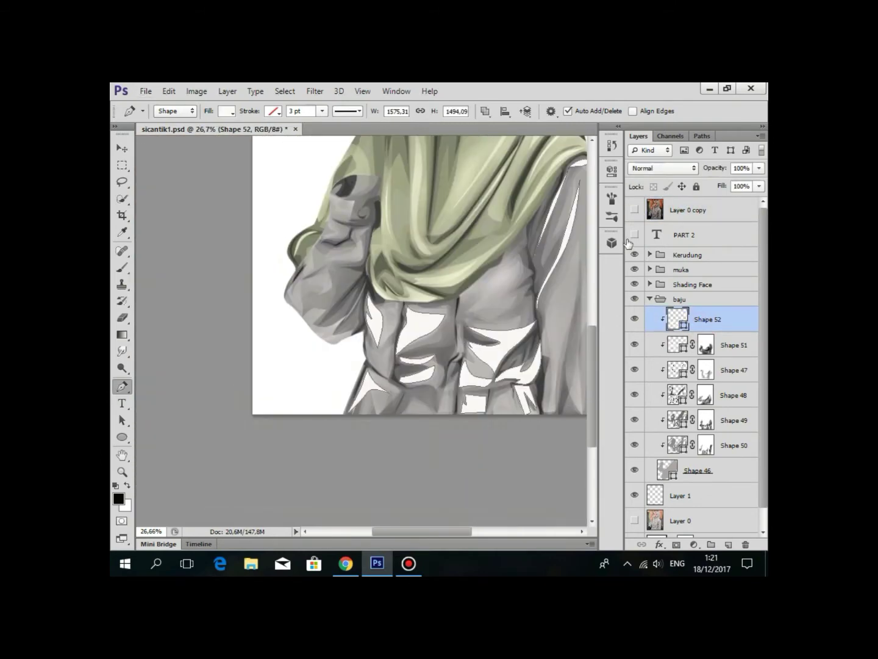
pyautogui.scroll(3, 310, 300)
pyautogui.click(306, 257)
pyautogui.click(332, 406)
pyautogui.click(292, 435)
pyautogui.scroll(2, 360, 239)
pyautogui.hscroll(1, 360, 239)
pyautogui.click(365, 332)
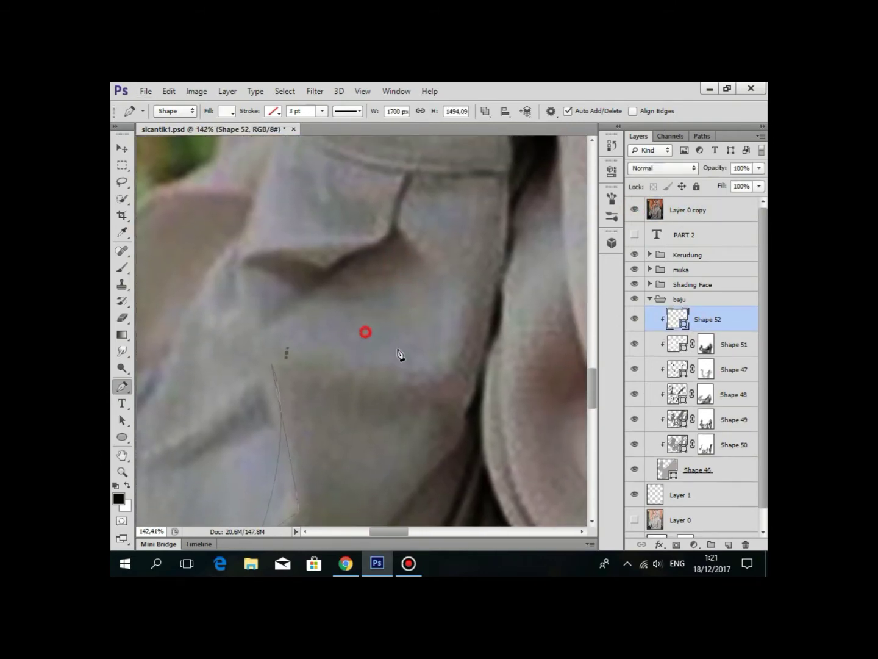
pyautogui.scroll(1, 238, 381)
pyautogui.hscroll(-1, 239, 382)
pyautogui.click(322, 197)
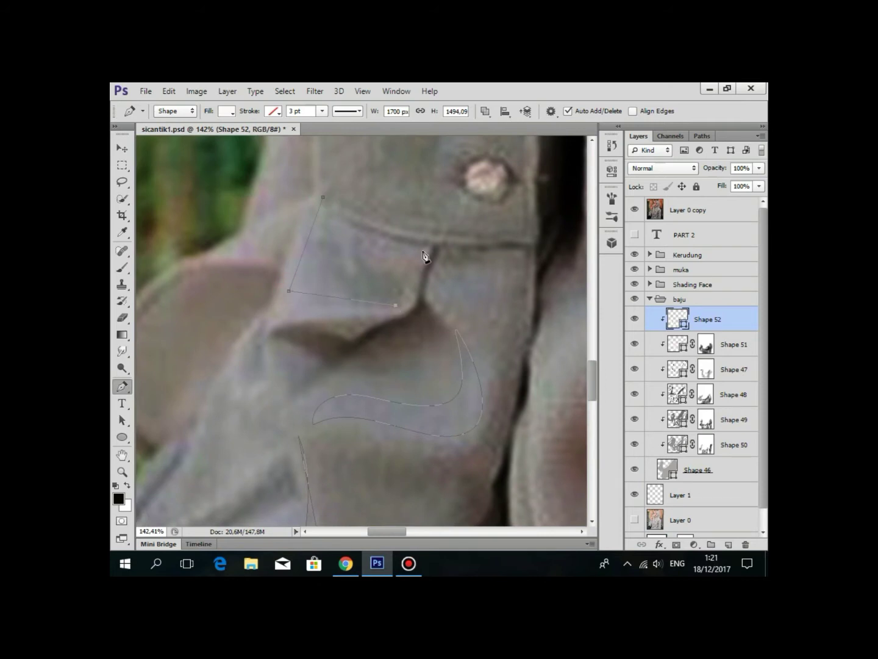
pyautogui.scroll(-3, 348, 262)
# Extend the cuff highlight along the sleeve edge to where it meets the scarf.
pyautogui.click(332, 354)
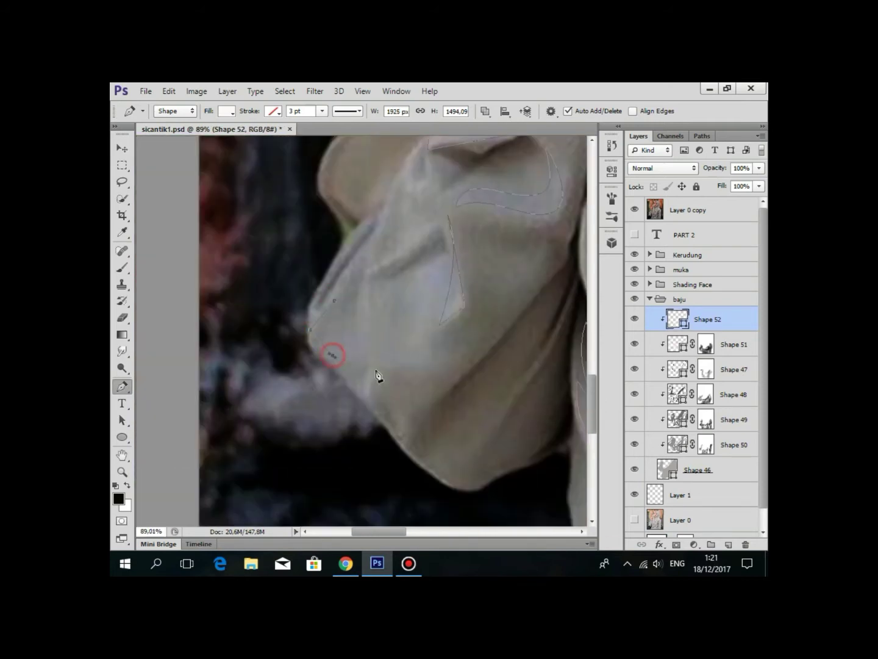
pyautogui.scroll(-1, 336, 305)
pyautogui.hscroll(1, 337, 305)
pyautogui.click(516, 244)
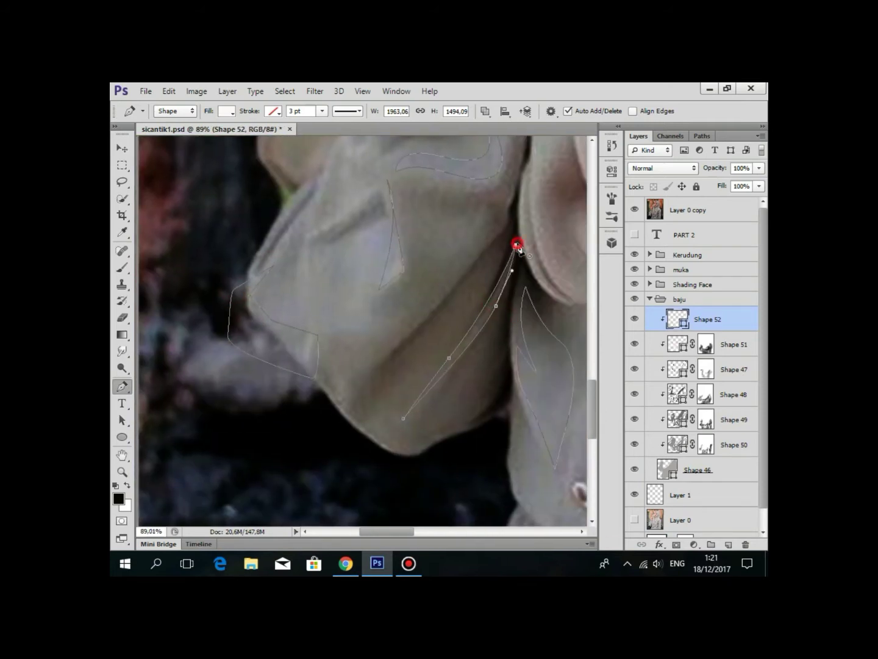
pyautogui.scroll(2, 392, 195)
pyautogui.scroll(1, 366, 219)
pyautogui.hscroll(1, 366, 219)
pyautogui.click(344, 237)
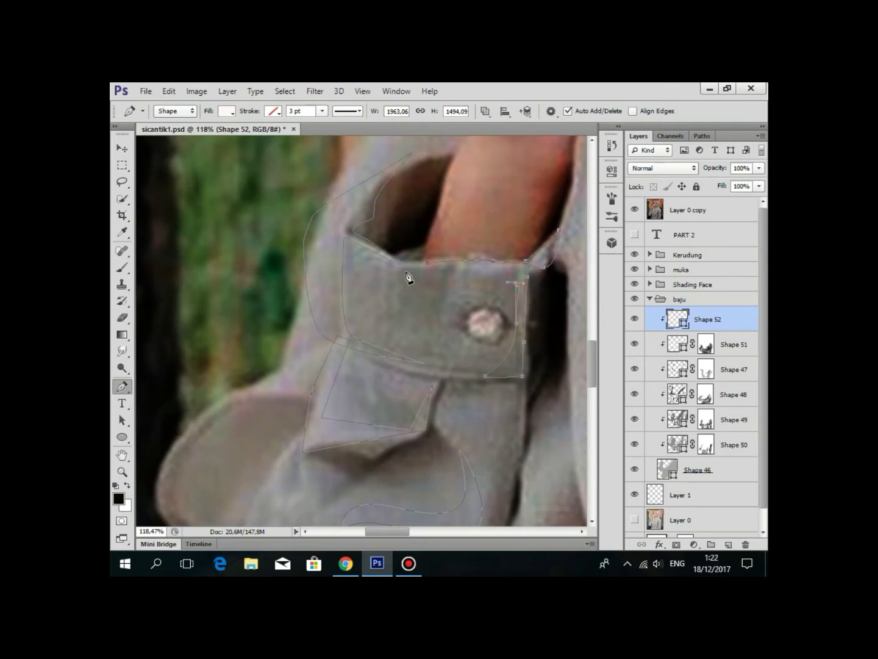
pyautogui.scroll(-3, 408, 277)
pyautogui.scroll(1, 434, 196)
pyautogui.scroll(2, 458, 304)
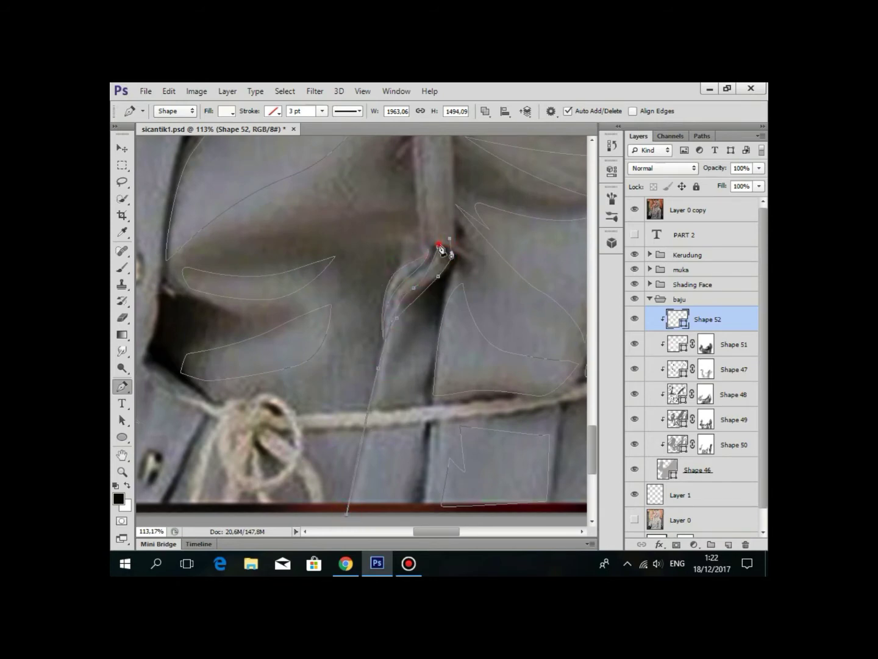
pyautogui.scroll(-3, 525, 281)
pyautogui.scroll(3, 435, 314)
# Add a thin white highlight along the front placket.
pyautogui.click(454, 279)
pyautogui.click(484, 200)
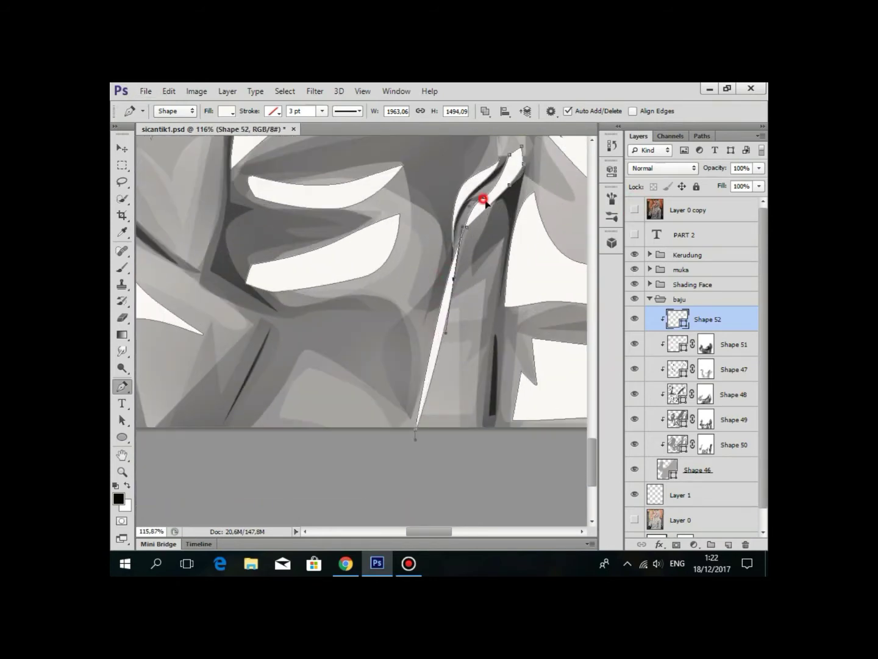
pyautogui.scroll(-3, 483, 199)
pyautogui.click(634, 210)
pyautogui.scroll(2, 426, 427)
pyautogui.scroll(2, 470, 299)
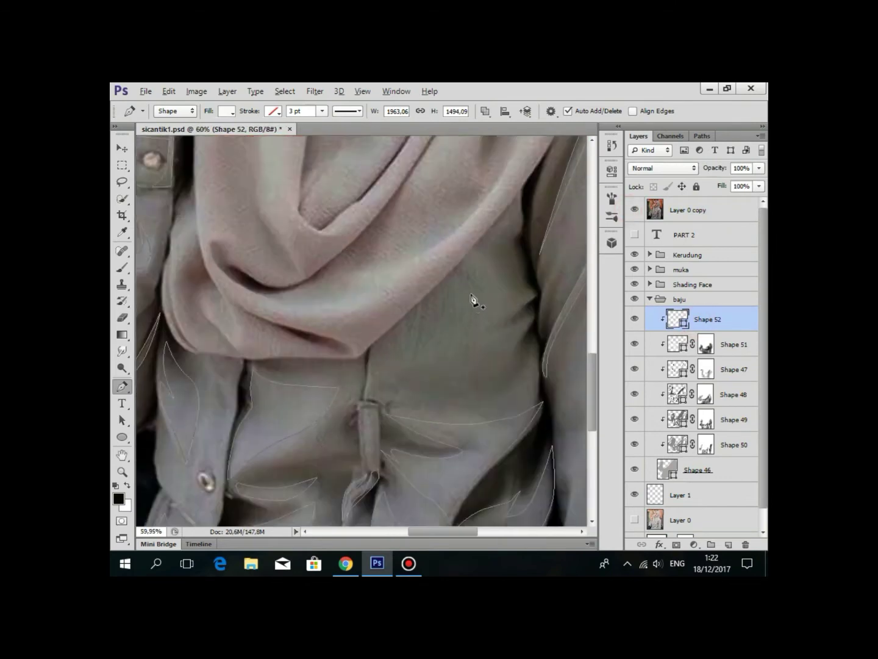
pyautogui.scroll(2, 471, 299)
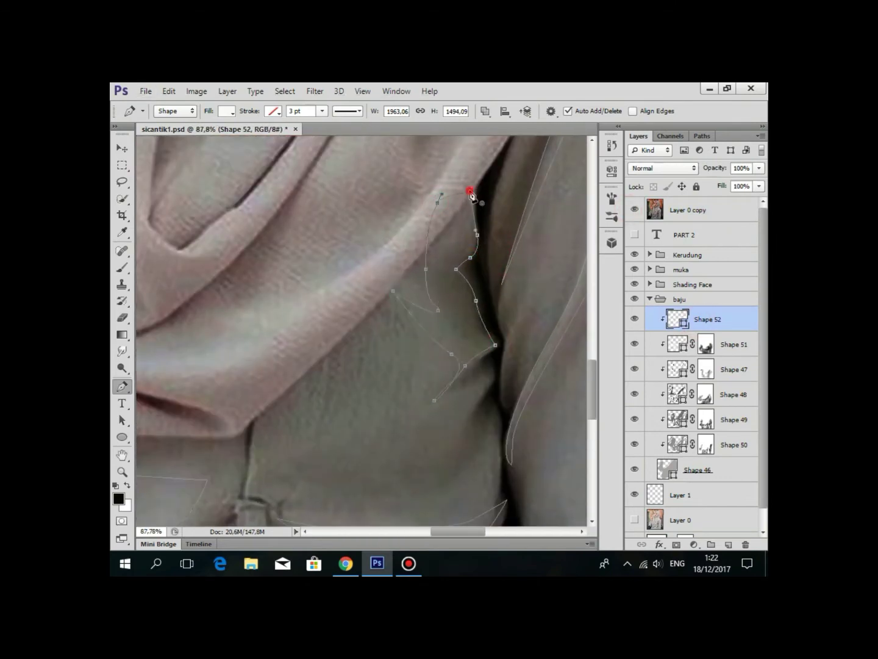
pyautogui.scroll(-3, 471, 195)
# Start a highlight below the scarf, then hide the reference photo to review.
pyautogui.click(457, 211)
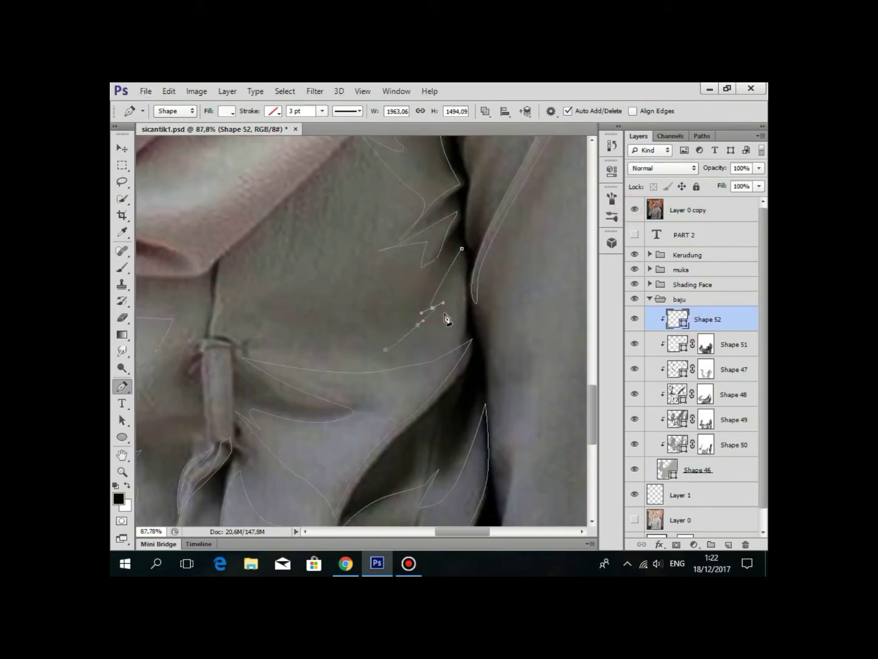
pyautogui.scroll(-3, 464, 251)
pyautogui.scroll(1, 382, 281)
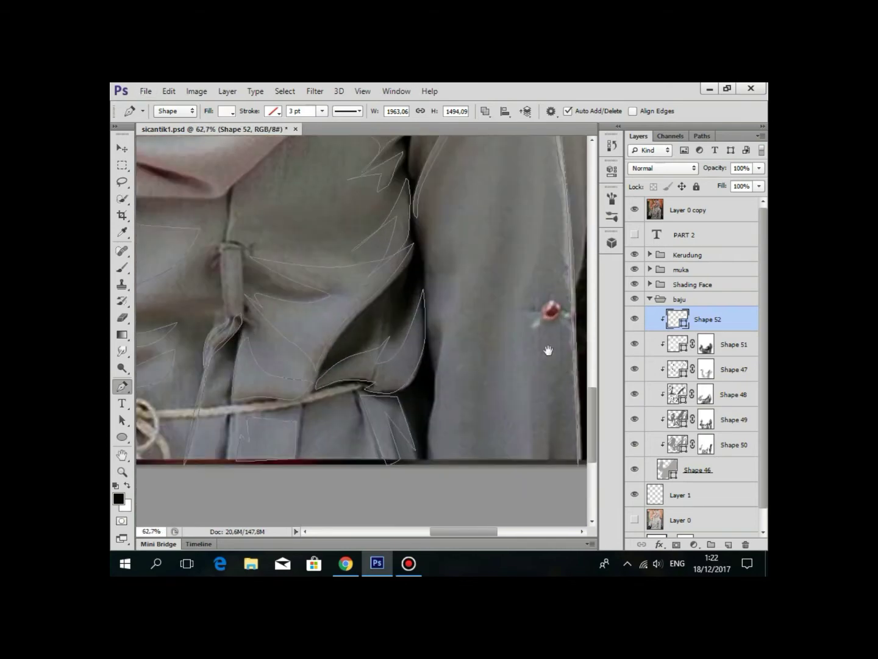
pyautogui.click(634, 209)
pyautogui.scroll(-3, 459, 347)
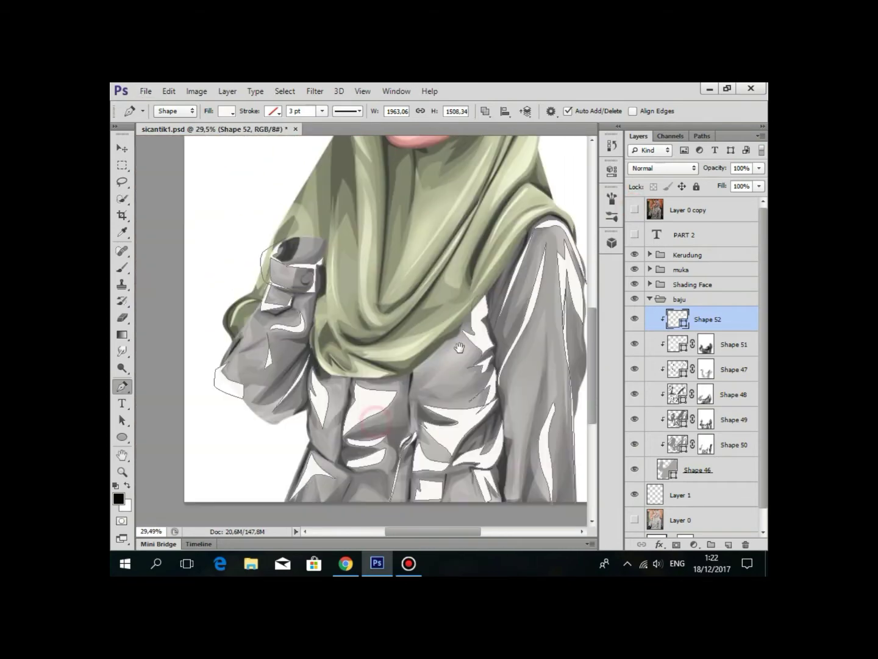
# Add a layer mask to Shape 52 and brush soft strokes fading the shirt highlights.
pyautogui.click(676, 544)
pyautogui.press('b')
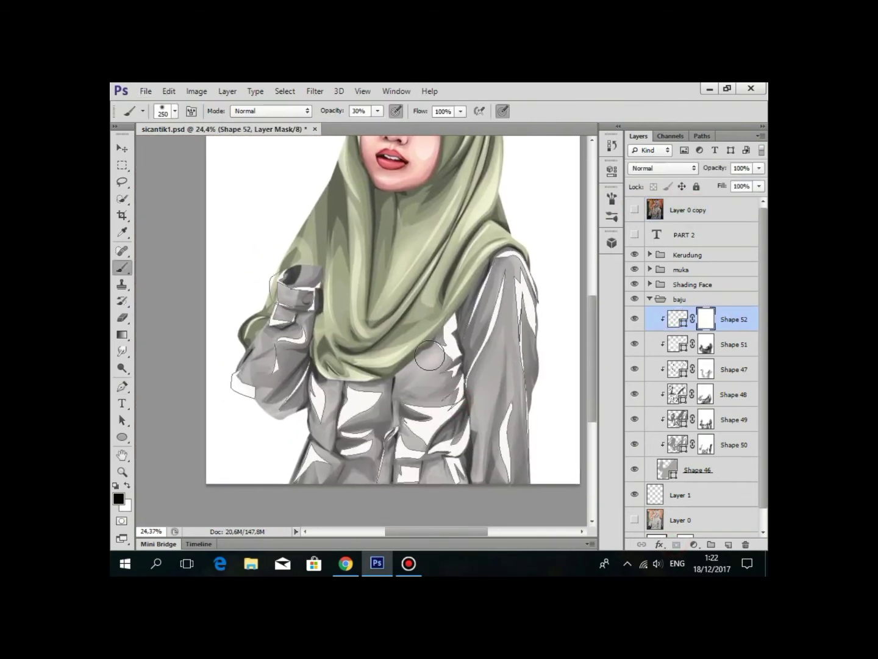
pyautogui.scroll(2, 256, 287)
pyautogui.click(227, 296)
pyautogui.scroll(-2, 231, 348)
pyautogui.moveTo(183, 320); pyautogui.dragTo(302, 404)
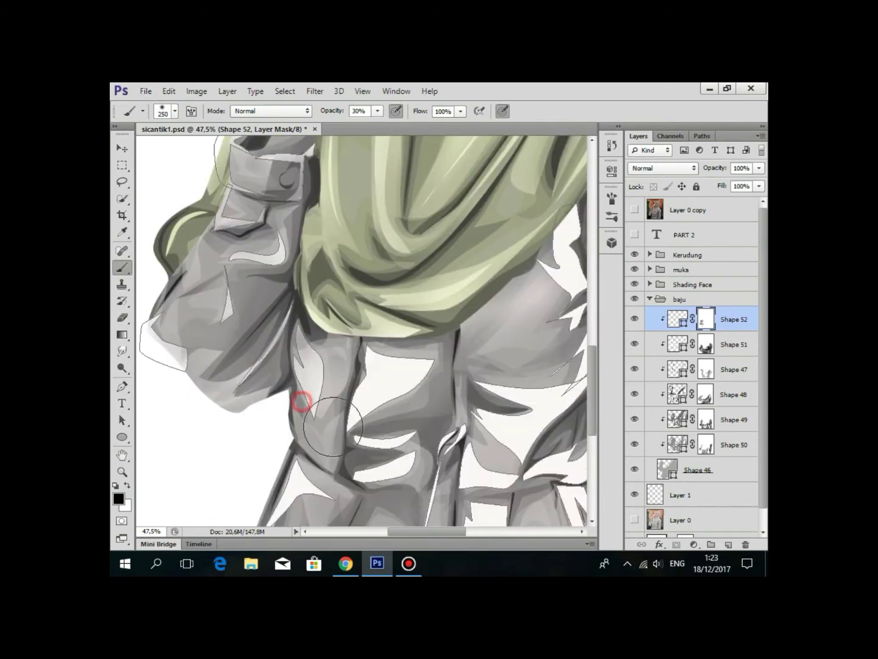
pyautogui.scroll(-2, 303, 403)
pyautogui.moveTo(370, 226); pyautogui.dragTo(369, 323)
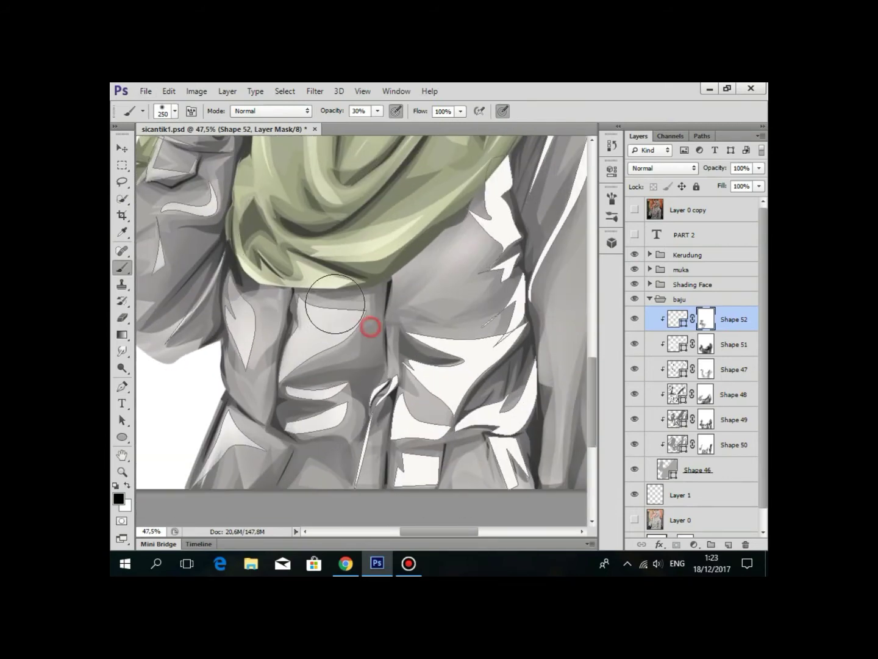
pyautogui.scroll(-3, 406, 360)
pyautogui.scroll(2, 277, 290)
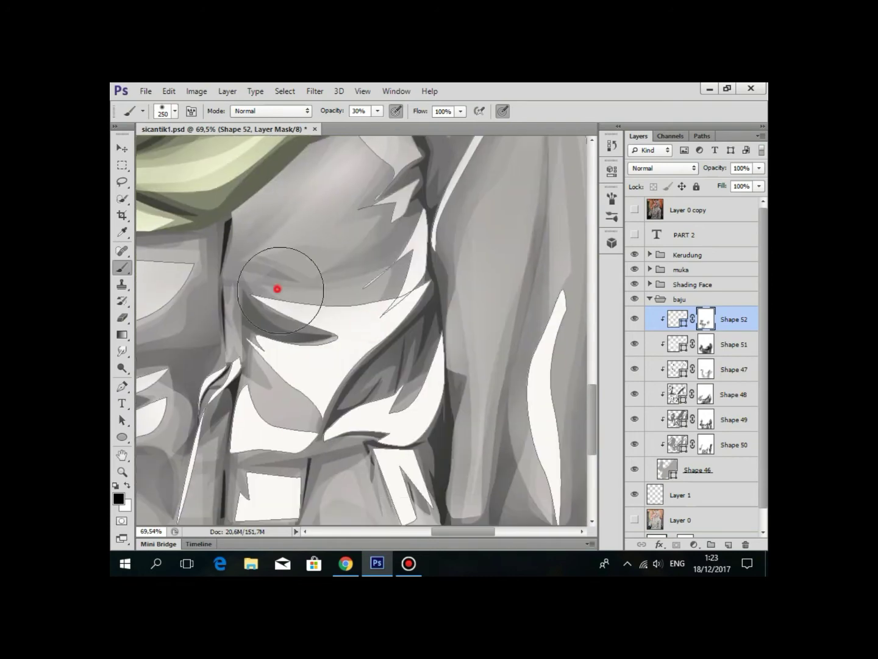
pyautogui.moveTo(322, 292); pyautogui.dragTo(520, 435)
pyautogui.scroll(-5, 440, 387)
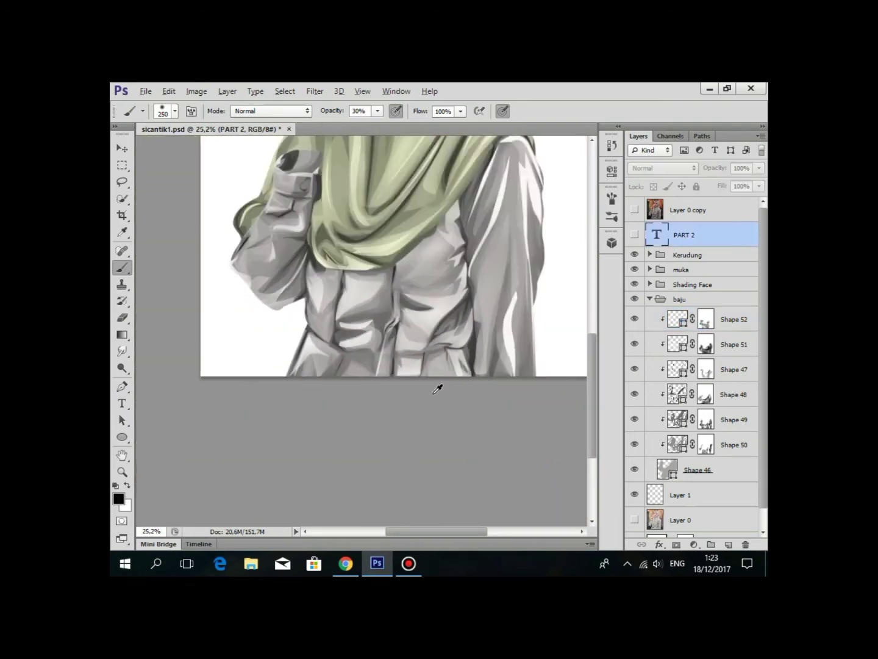
# Save the document and return to the Shape 52 layer.
pyautogui.click(705, 323)
pyautogui.scroll(-2, 451, 342)
pyautogui.scroll(-2, 454, 384)
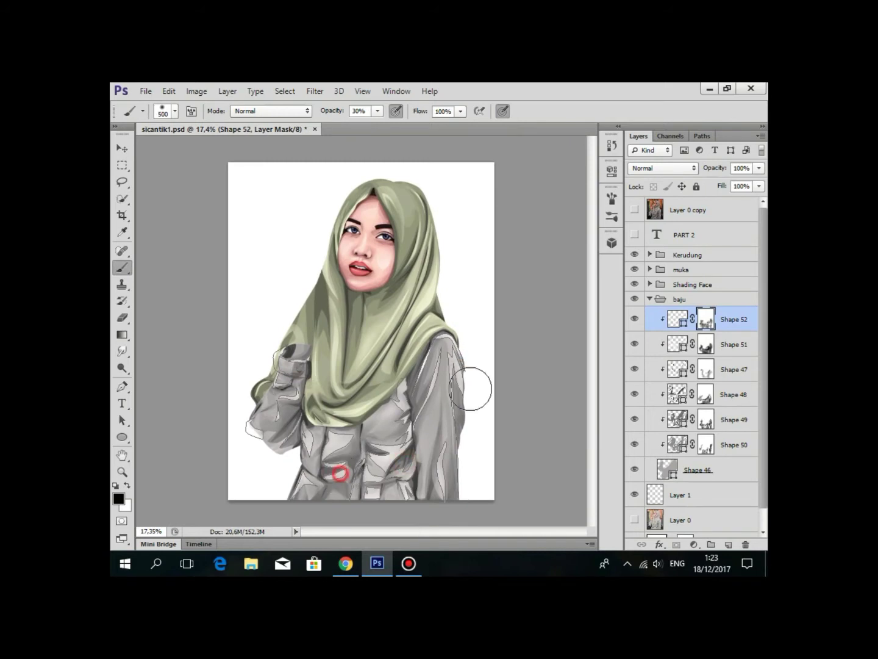
pyautogui.click(716, 208)
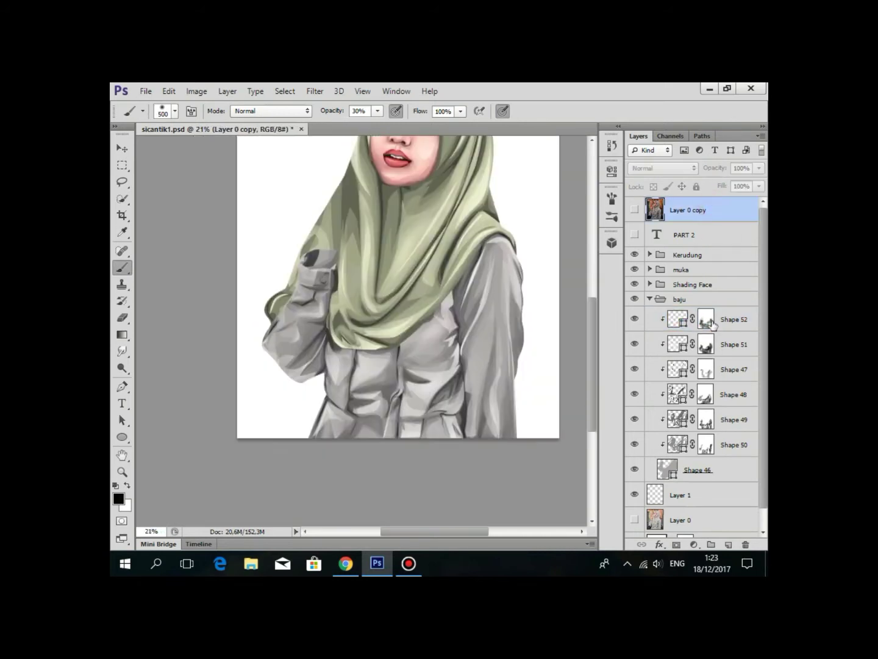
pyautogui.hotkey('ctrl', 's')
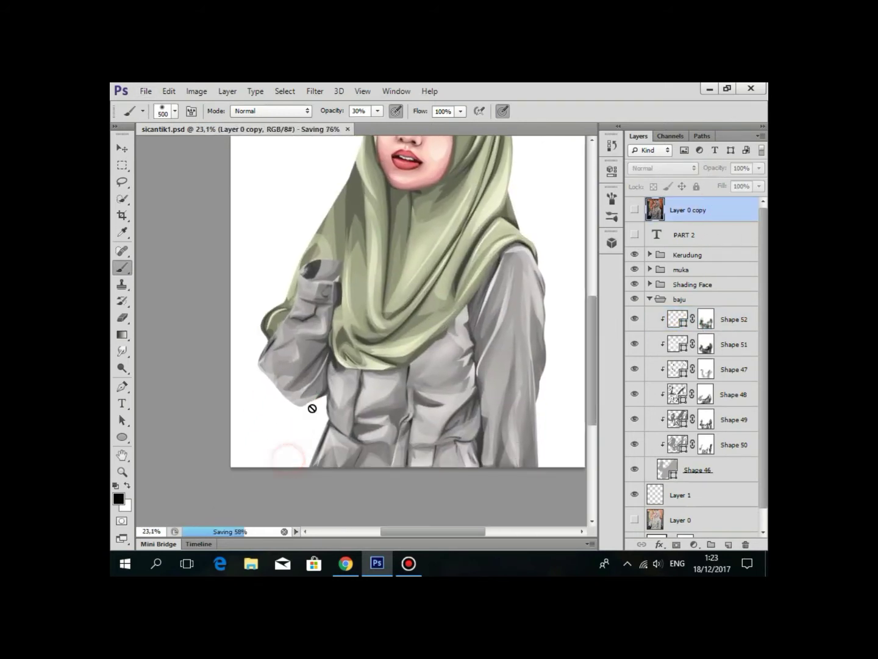
pyautogui.scroll(-2, 312, 408)
pyautogui.scroll(-2, 353, 426)
pyautogui.scroll(-2, 386, 440)
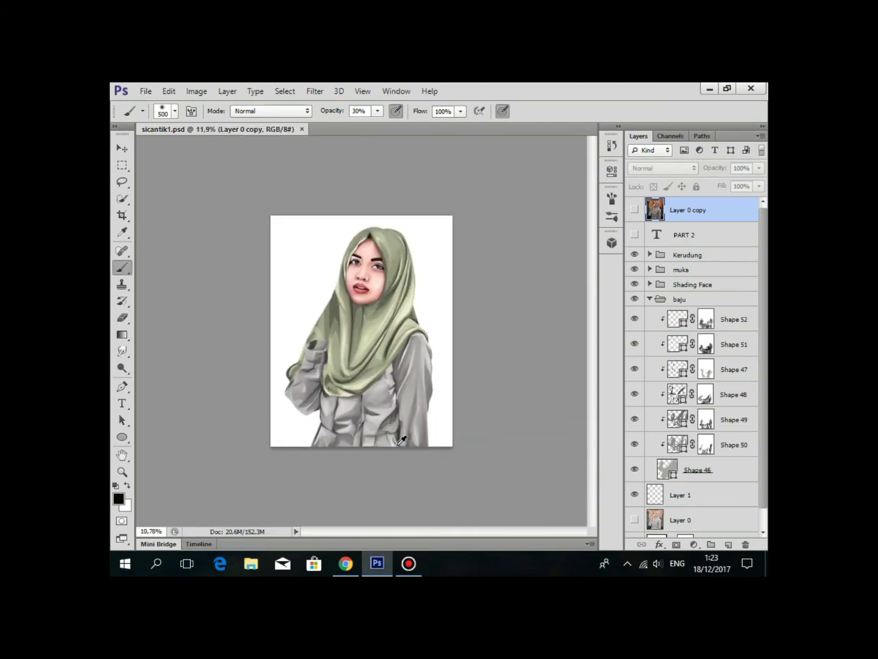
pyautogui.scroll(2, 401, 441)
pyautogui.scroll(1, 433, 434)
pyautogui.click(723, 325)
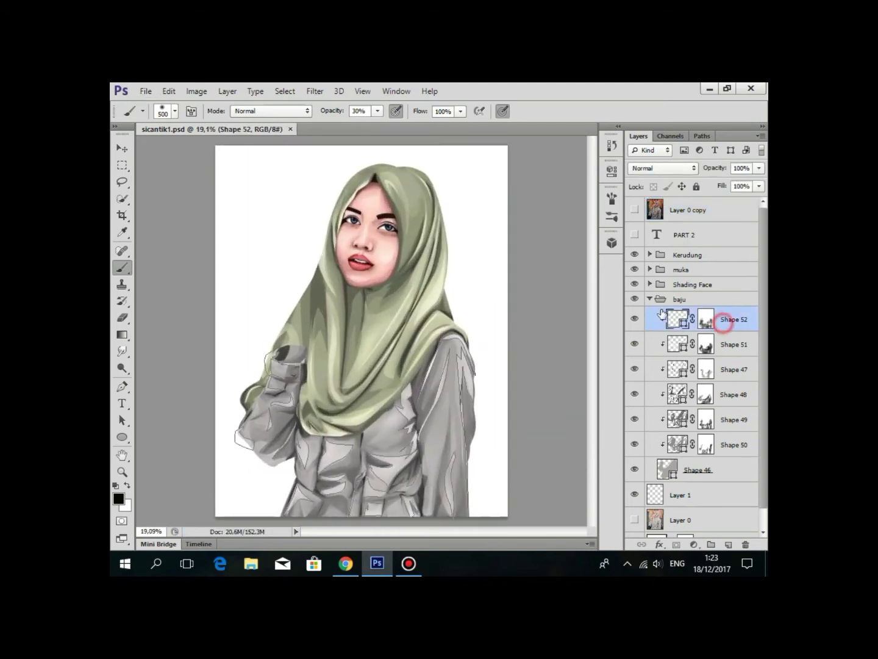
# Collapse the baju group and hide the Layer 0 copy reference photo.
pyautogui.click(650, 299)
pyautogui.scroll(2, 475, 349)
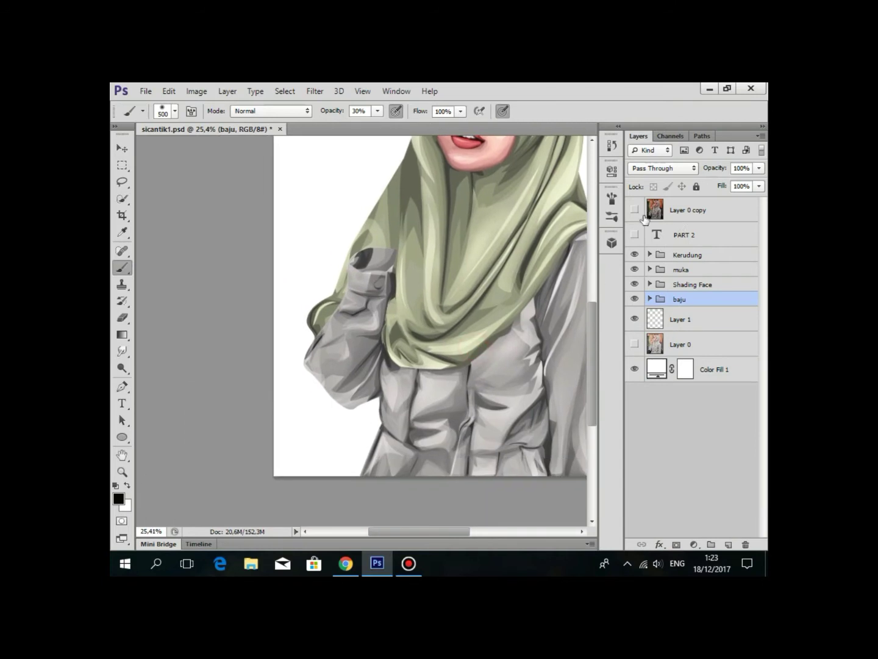
pyautogui.scroll(3, 420, 405)
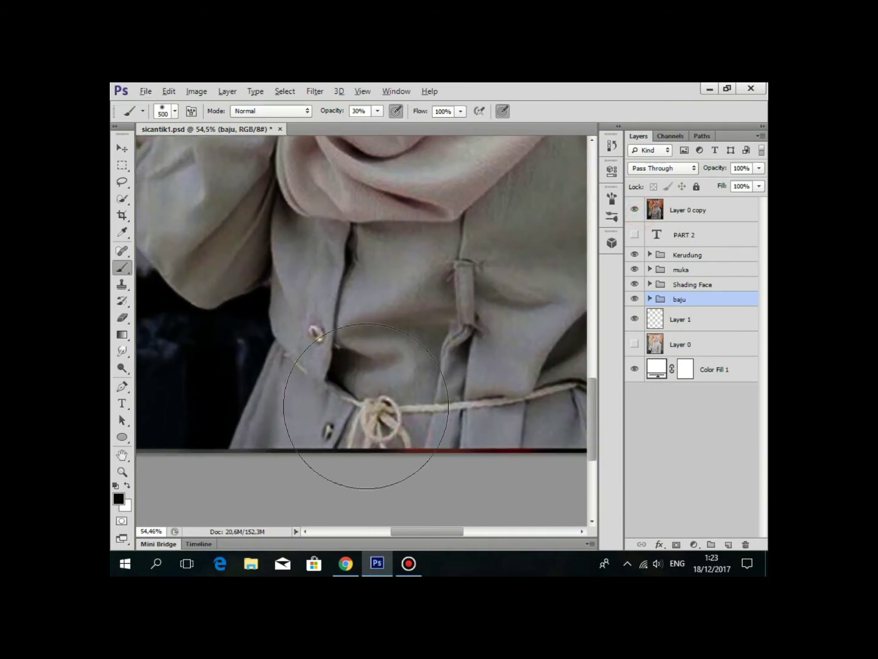
pyautogui.scroll(2, 420, 405)
pyautogui.scroll(-2, 377, 378)
pyautogui.scroll(-2, 349, 386)
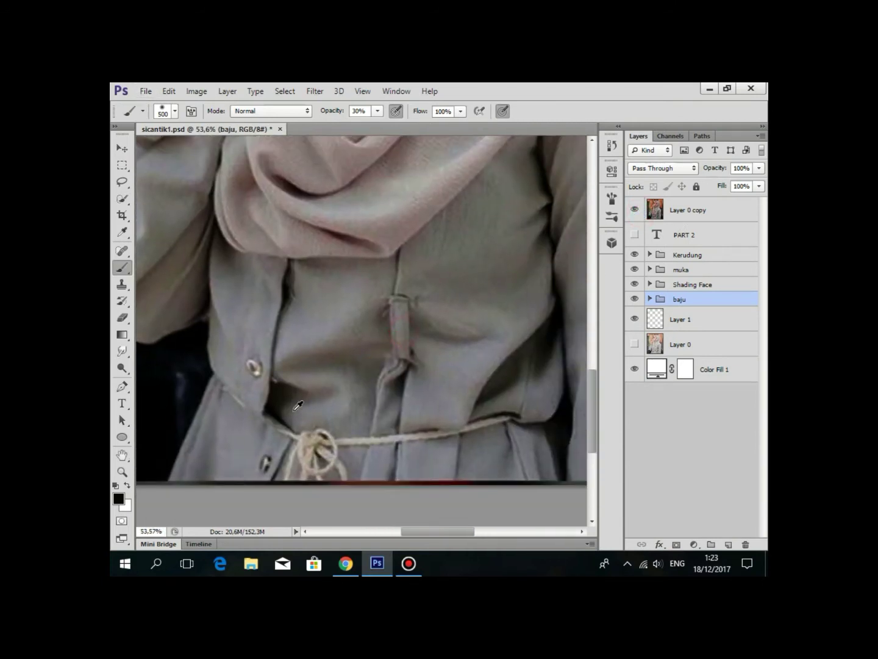
pyautogui.scroll(1, 294, 402)
pyautogui.click(635, 209)
# Create the 'ikat baju' group holding an empty Layer 2, with the Pen tool in Shape mode.
pyautogui.click(711, 544)
pyautogui.write('ikat baju')
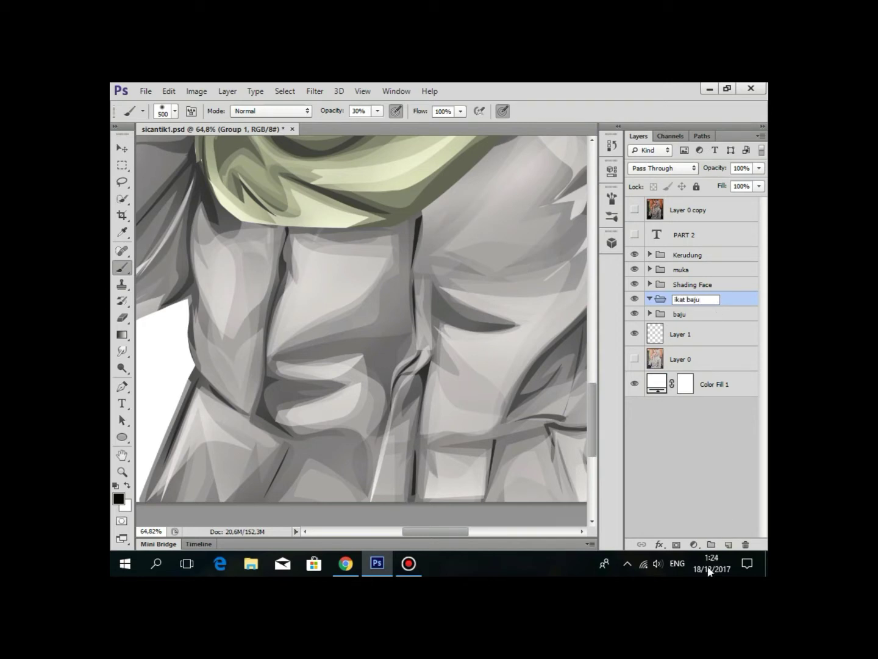
pyautogui.click(728, 545)
pyautogui.scroll(-2, 404, 137)
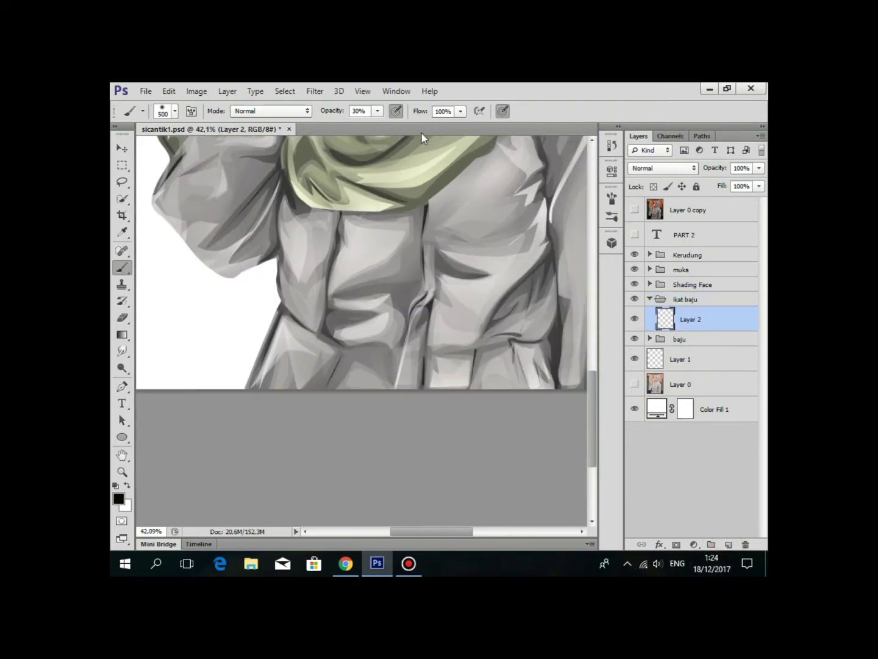
pyautogui.press('p')
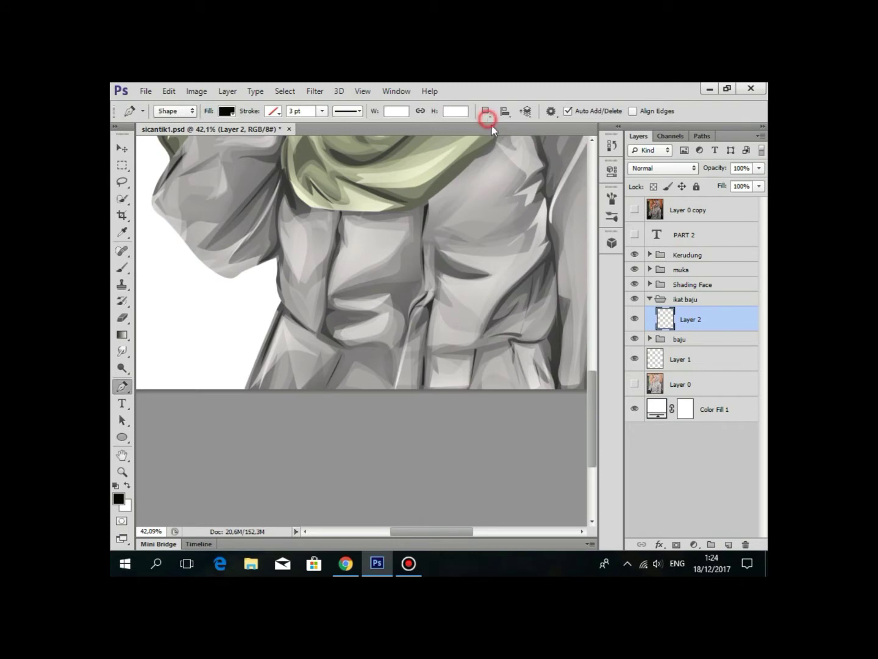
pyautogui.click(486, 117)
pyautogui.click(634, 210)
# Start the rope tie outline at the knot with curved anchors along the cord.
pyautogui.scroll(2, 300, 354)
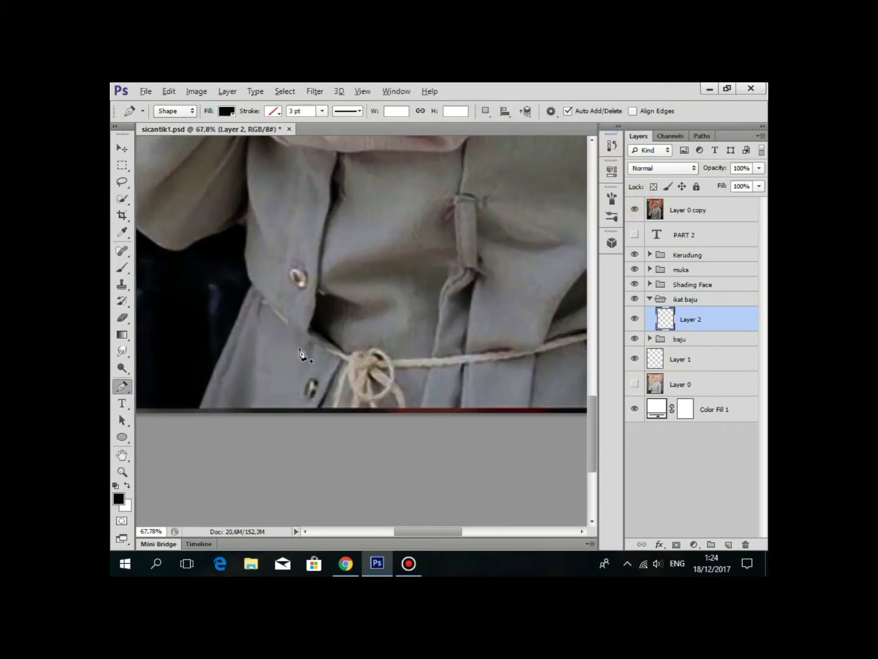
pyautogui.scroll(2, 299, 354)
pyautogui.scroll(1, 391, 360)
pyautogui.click(319, 336)
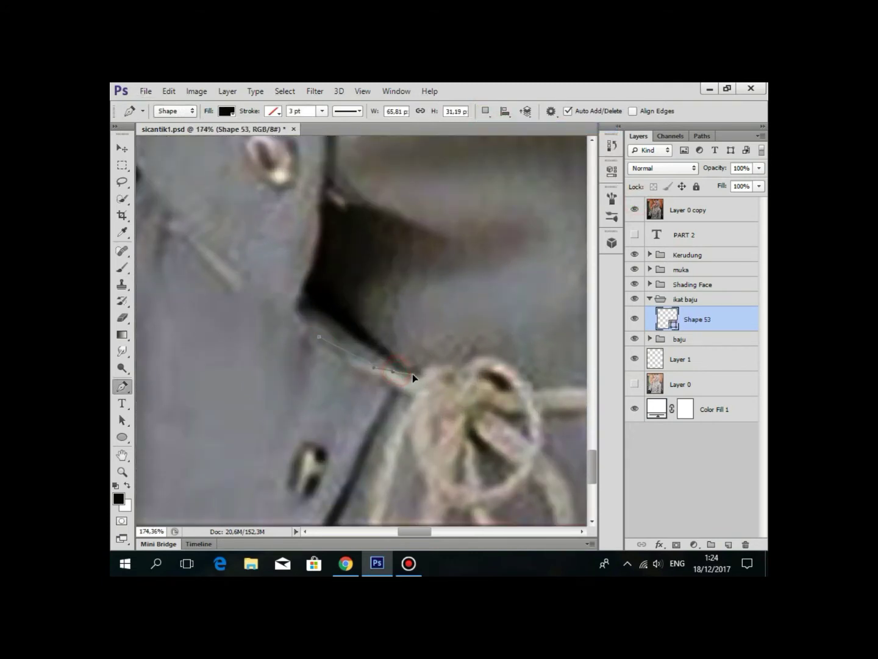
pyautogui.moveTo(500, 357); pyautogui.dragTo(411, 348)
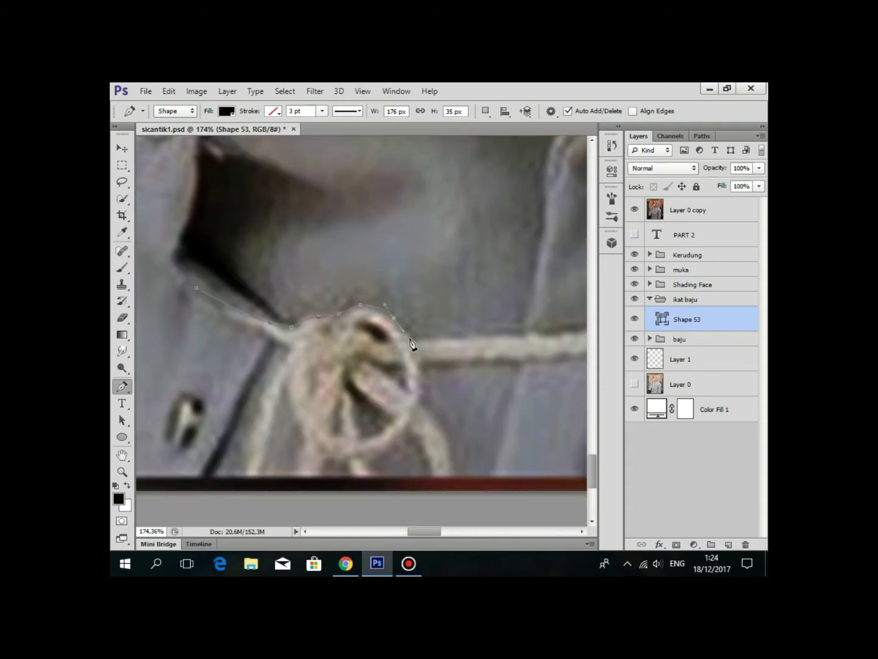
pyautogui.hscroll(5, 466, 327)
pyautogui.click(232, 316)
pyautogui.moveTo(417, 297); pyautogui.dragTo(438, 289)
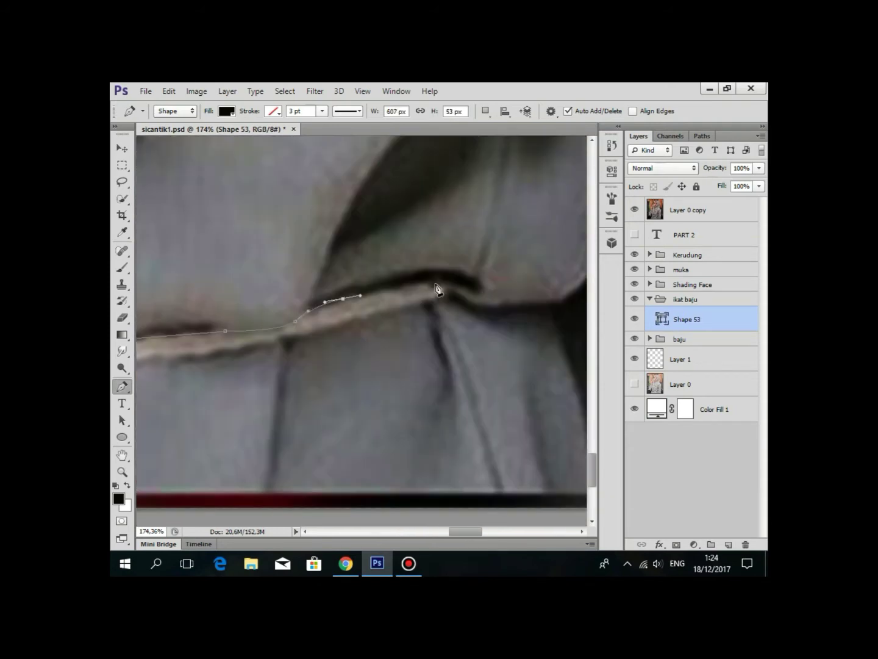
# Trace the rope's lower edge and the knot's hanging ends, closing the outline into Shape 53.
pyautogui.scroll(-3, 256, 313)
pyautogui.hscroll(-4, 262, 293)
pyautogui.click(269, 286)
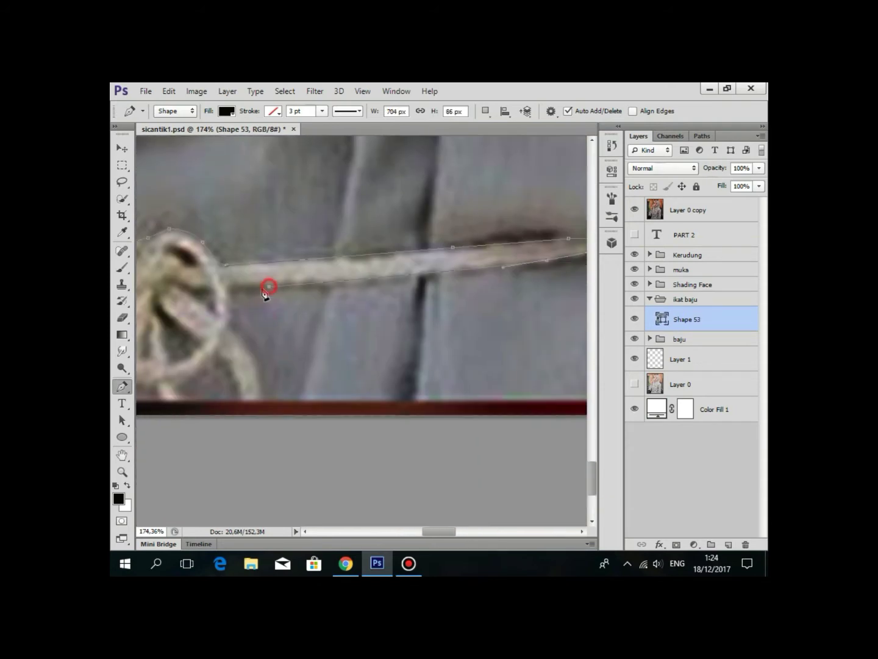
pyautogui.scroll(-3, 246, 348)
pyautogui.hscroll(-4, 275, 341)
pyautogui.click(366, 318)
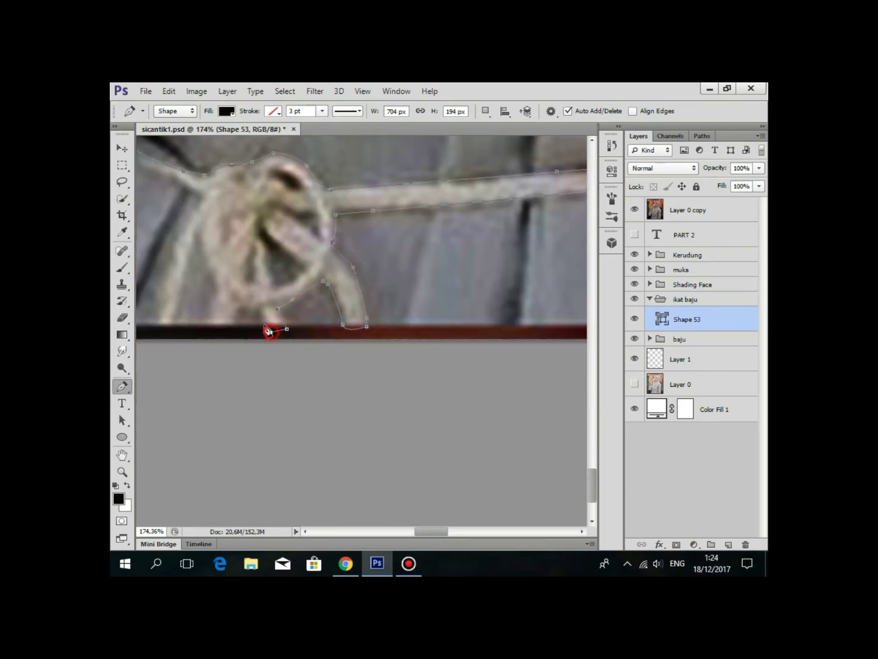
pyautogui.scroll(1, 304, 327)
pyautogui.hscroll(-4, 357, 323)
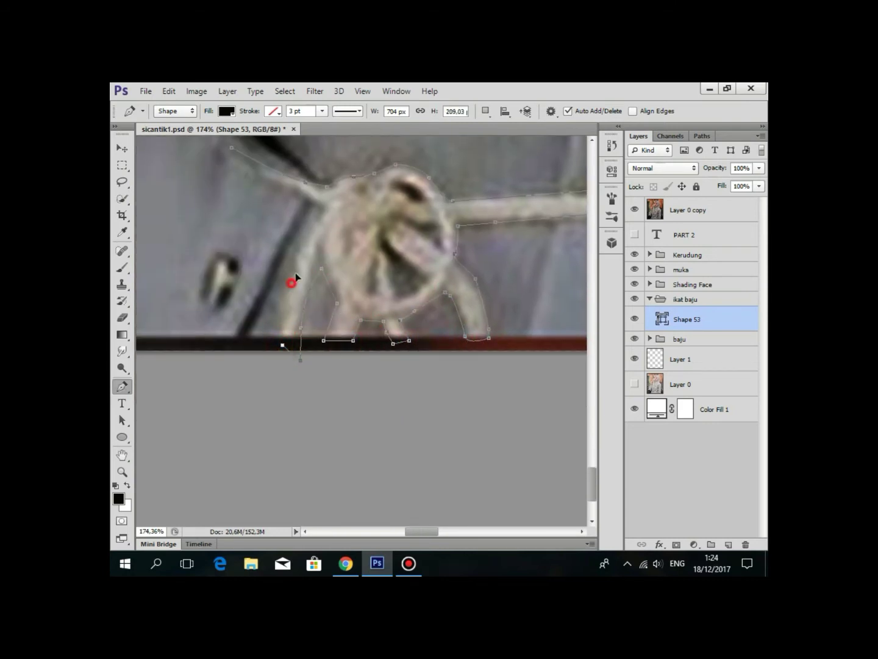
pyautogui.scroll(-5, 268, 170)
pyautogui.click(634, 209)
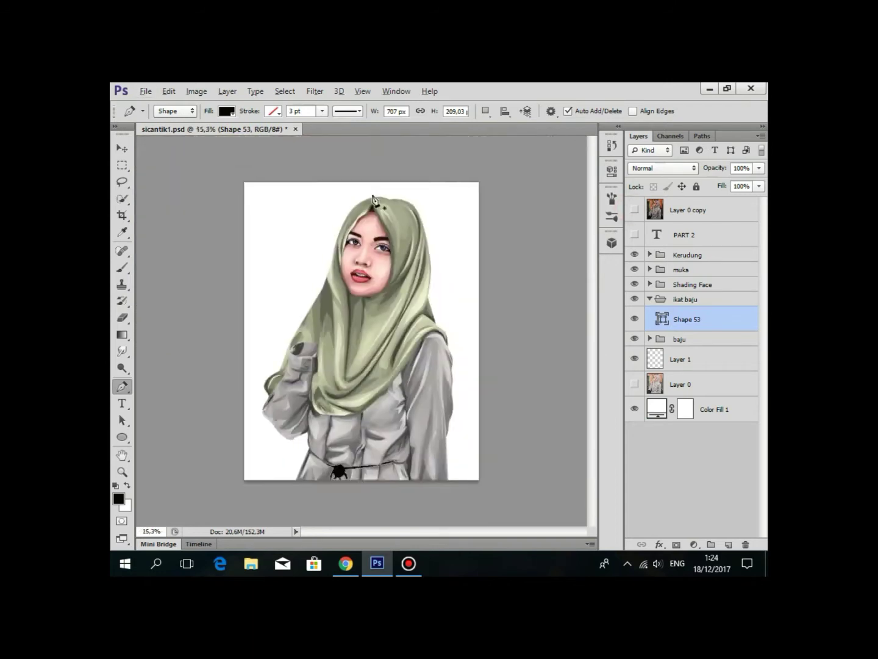
# Give the Shape 53 tie a salmon fill in the Color Picker.
pyautogui.click(634, 209)
pyautogui.doubleClick(661, 318)
pyautogui.moveTo(631, 260); pyautogui.dragTo(631, 284)
pyautogui.moveTo(555, 254)
pyautogui.mouseDown()
pyautogui.moveTo(523, 179)
pyautogui.moveTo(504, 172)
pyautogui.mouseUp()
pyautogui.click(741, 123)
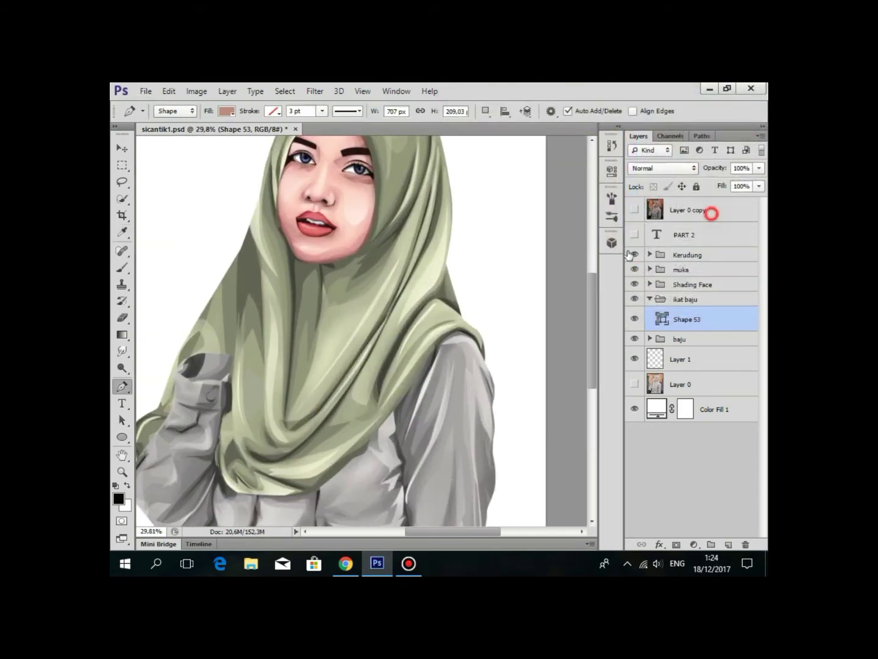
# Lighten the tie fill to dda18c and add an empty layer above it.
pyautogui.scroll(-3, 396, 437)
pyautogui.scroll(2, 396, 366)
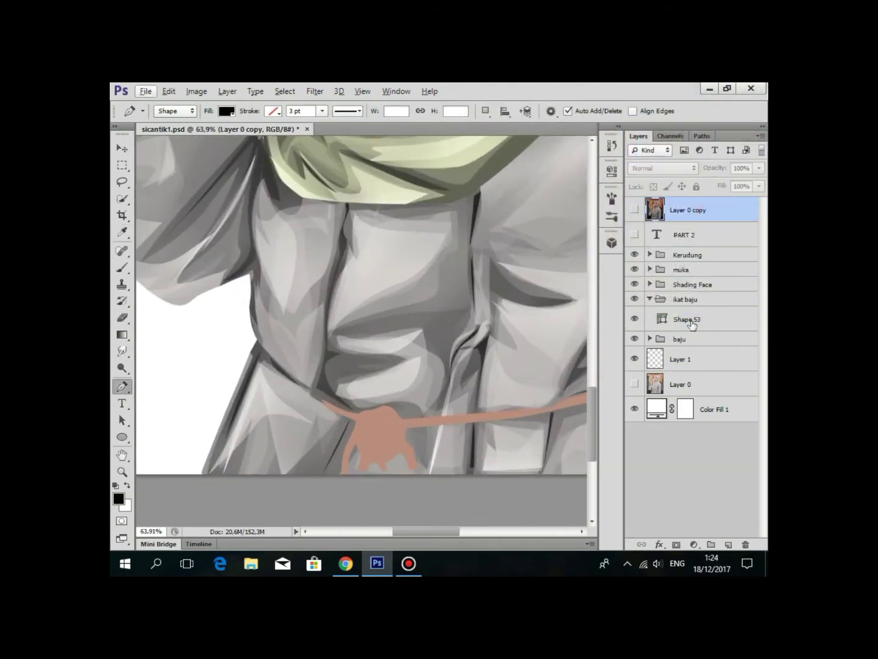
pyautogui.click(688, 319)
pyautogui.doubleClick(662, 319)
pyautogui.moveTo(504, 144); pyautogui.dragTo(508, 147)
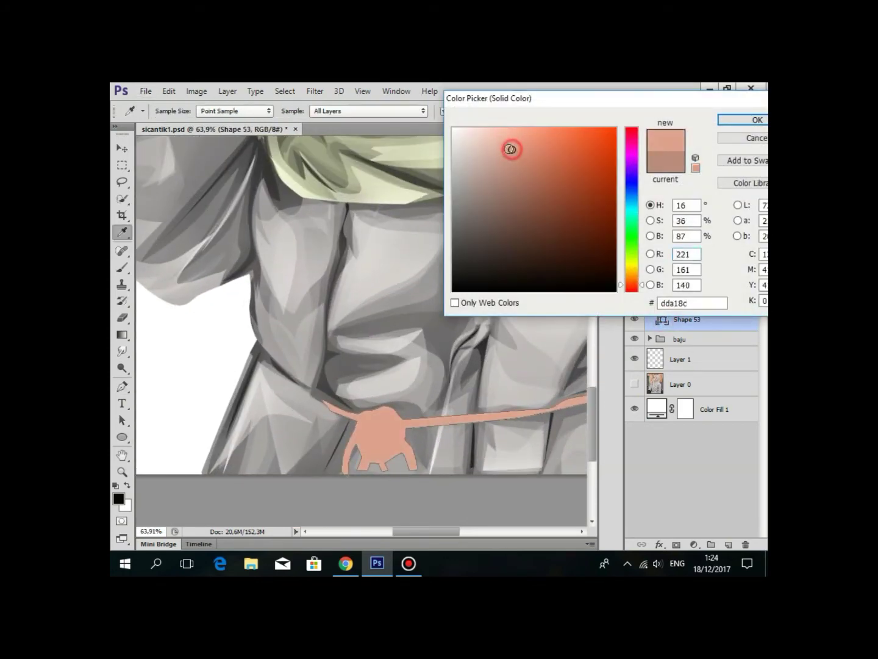
pyautogui.click(739, 124)
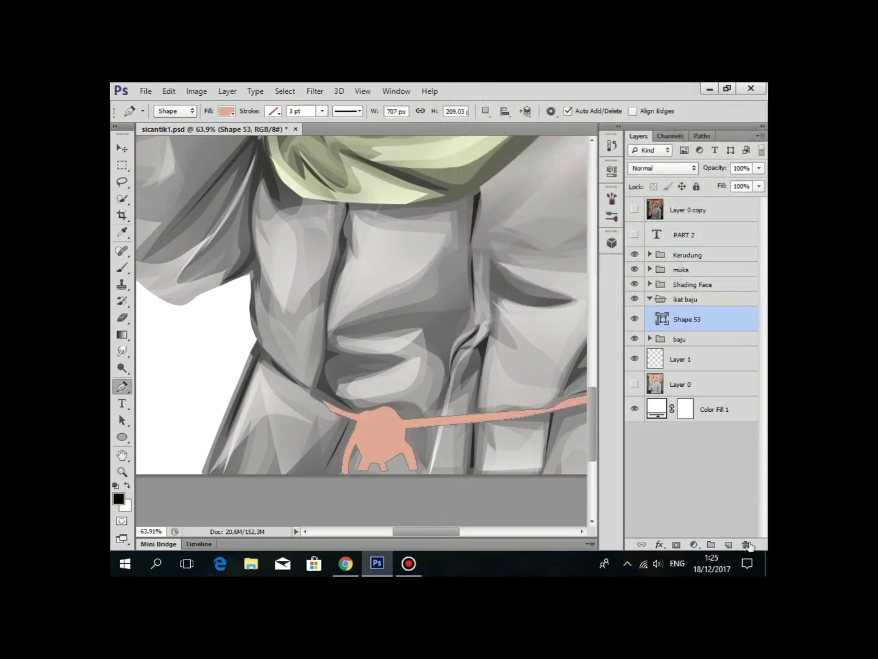
pyautogui.click(727, 544)
# Draw a dark curved crease and a shadow outline inside the tie knot.
pyautogui.scroll(5, 392, 383)
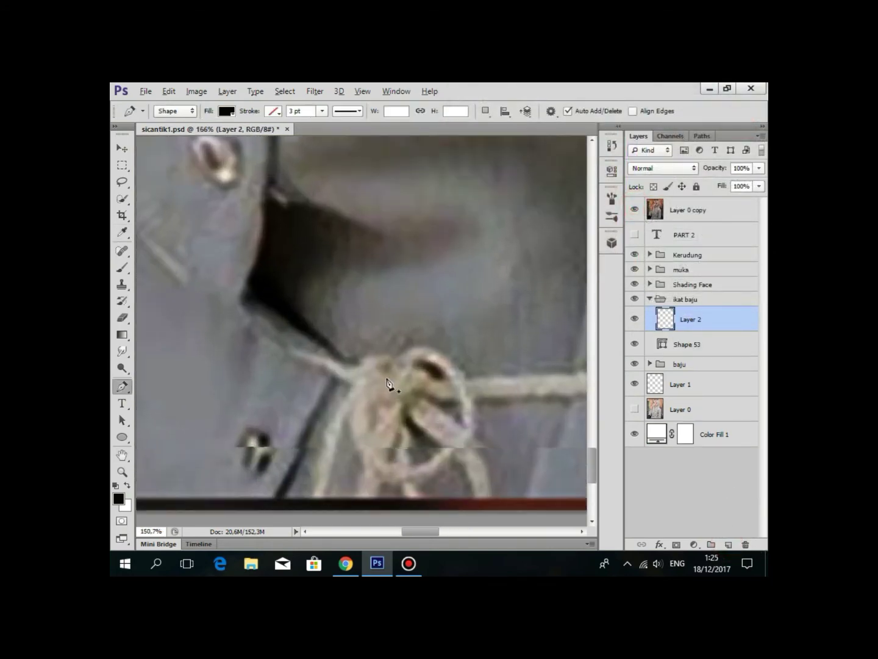
pyautogui.scroll(3, 442, 368)
pyautogui.scroll(2, 450, 350)
pyautogui.moveTo(402, 298); pyautogui.dragTo(425, 313)
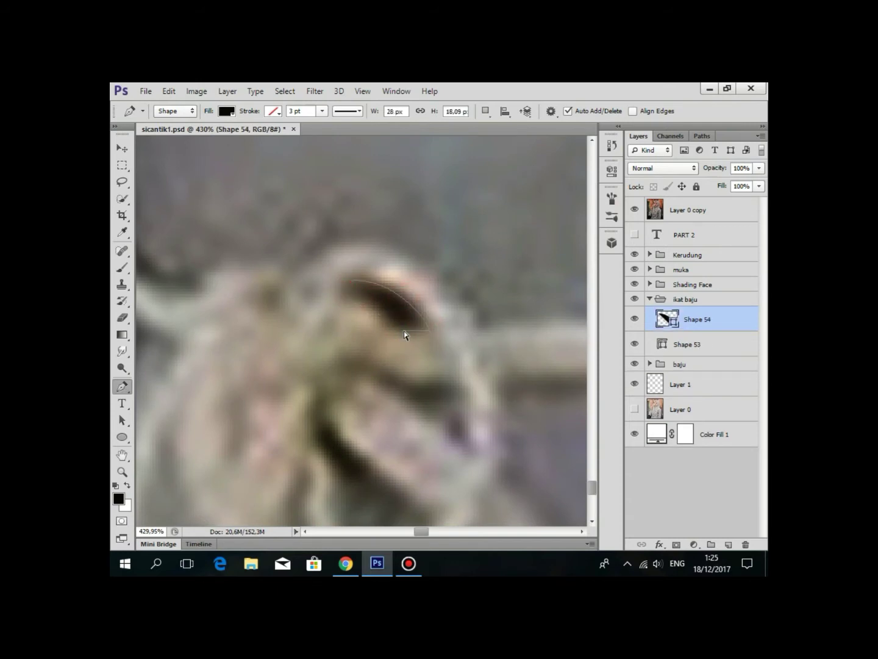
pyautogui.scroll(-3, 366, 299)
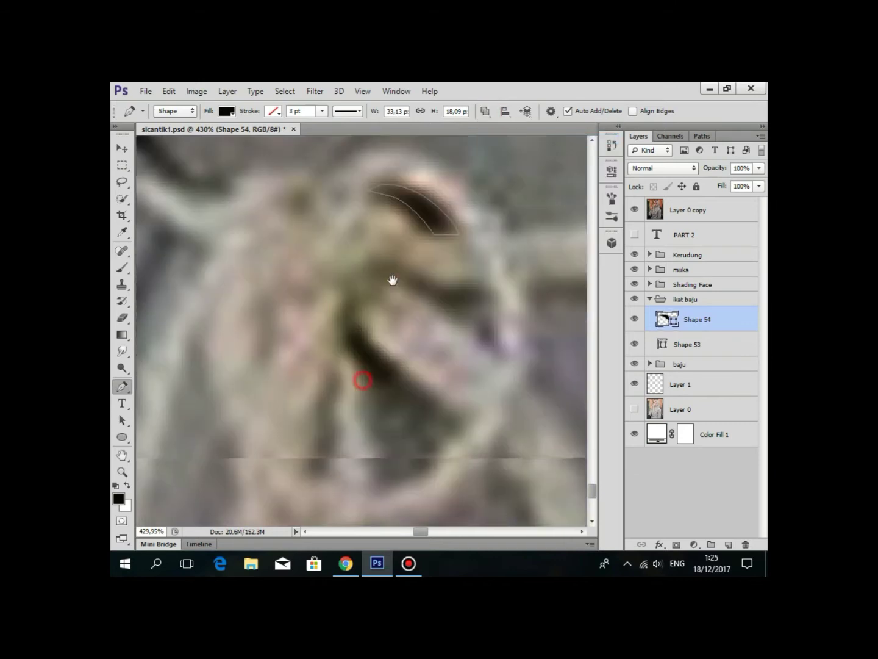
pyautogui.click(354, 313)
pyautogui.click(392, 359)
pyautogui.click(457, 414)
pyautogui.click(363, 267)
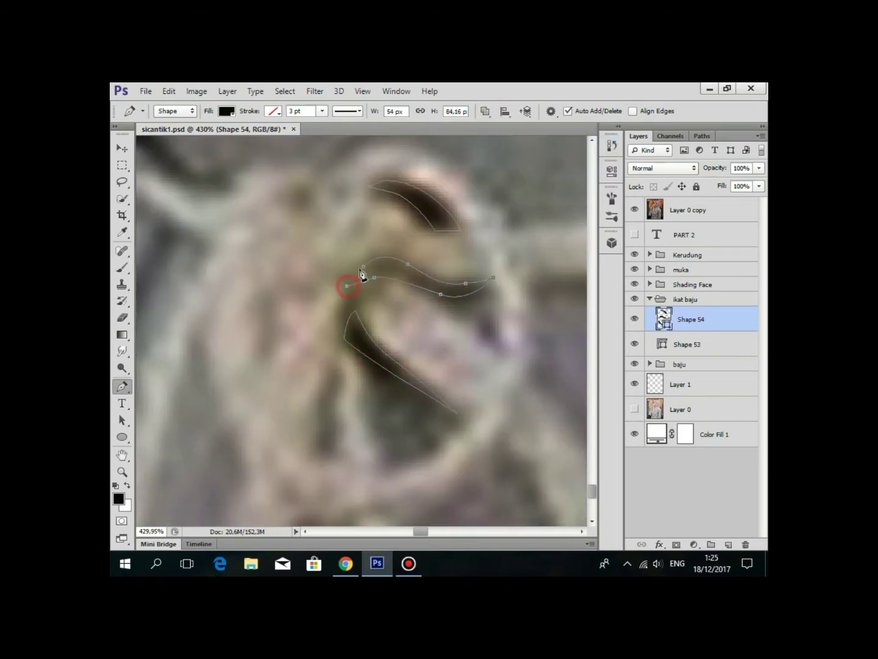
pyautogui.scroll(-3, 366, 343)
pyautogui.scroll(1, 366, 344)
pyautogui.scroll(-1, 366, 342)
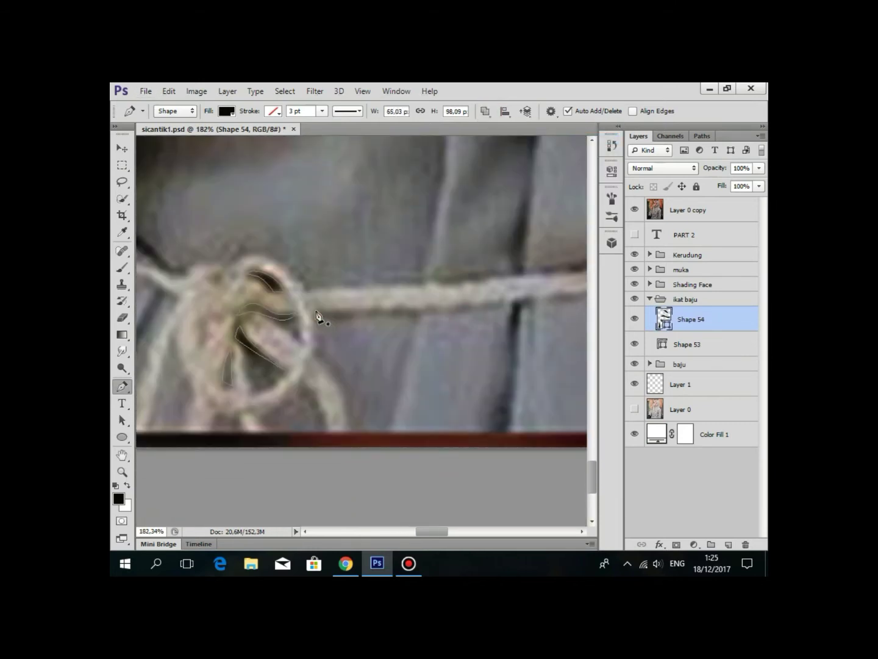
pyautogui.click(563, 291)
# Clip the knot shadow shapes to the tie shape and save the document.
pyautogui.click(634, 210)
pyautogui.scroll(2, 476, 308)
pyautogui.click(450, 323)
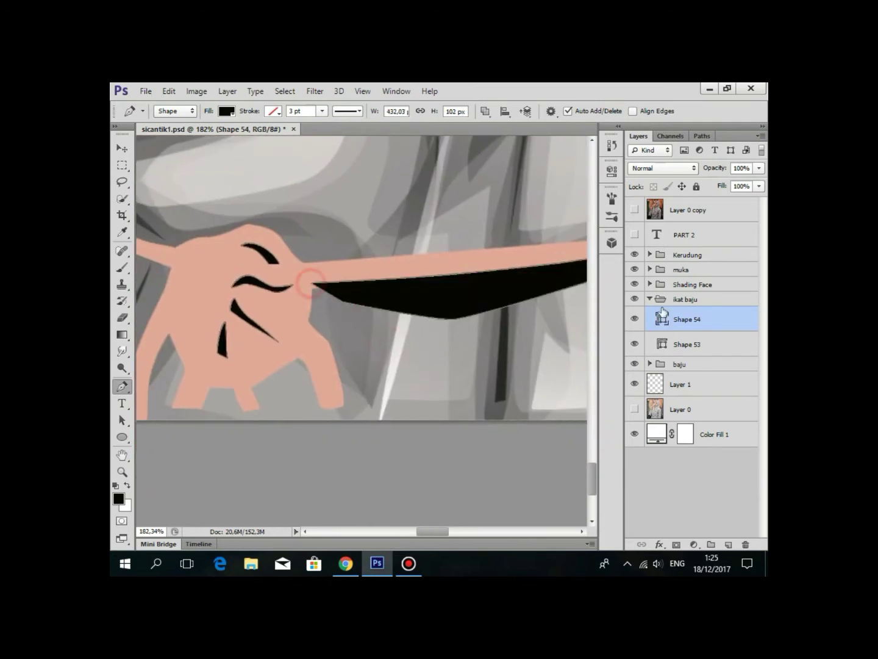
pyautogui.keyDown('alt'); pyautogui.click(671, 331); pyautogui.keyUp('alt')
pyautogui.scroll(-2, 366, 274)
pyautogui.click(689, 210)
pyautogui.scroll(-3, 465, 378)
pyautogui.hotkey('ctrl', 's')
# Set Shape 53's path operation to subtract and start a cut-out outline inside the knot.
pyautogui.scroll(2, 392, 420)
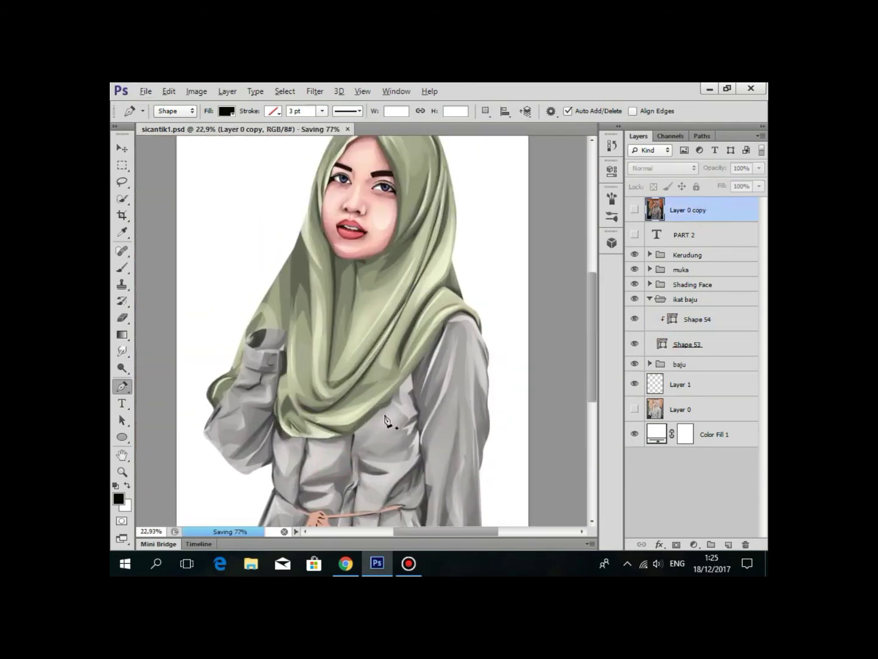
pyautogui.scroll(2, 386, 442)
pyautogui.scroll(2, 455, 368)
pyautogui.click(690, 344)
pyautogui.click(634, 210)
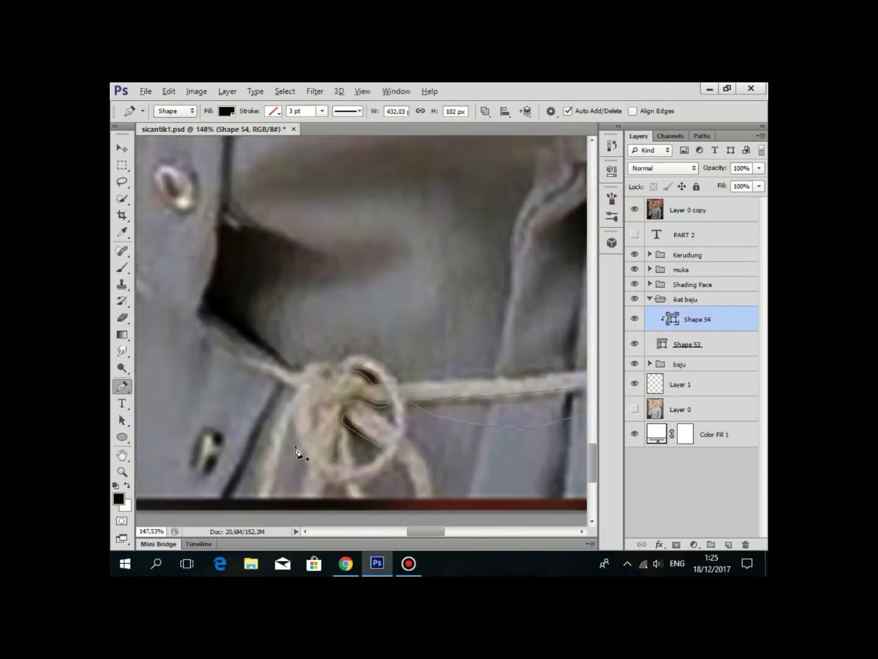
pyautogui.scroll(2, 300, 457)
pyautogui.scroll(2, 424, 317)
pyautogui.click(485, 113)
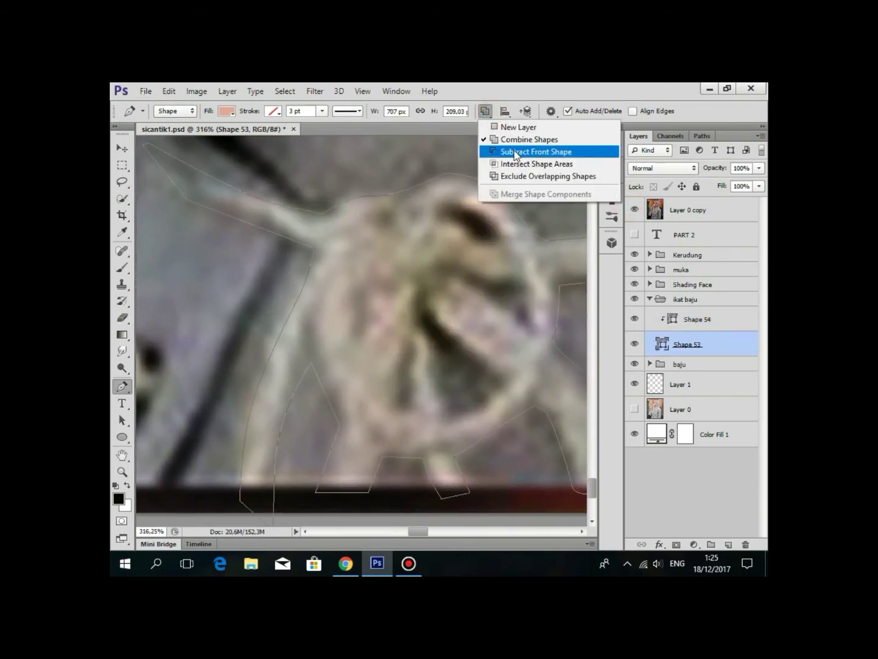
pyautogui.click(513, 152)
pyautogui.click(425, 290)
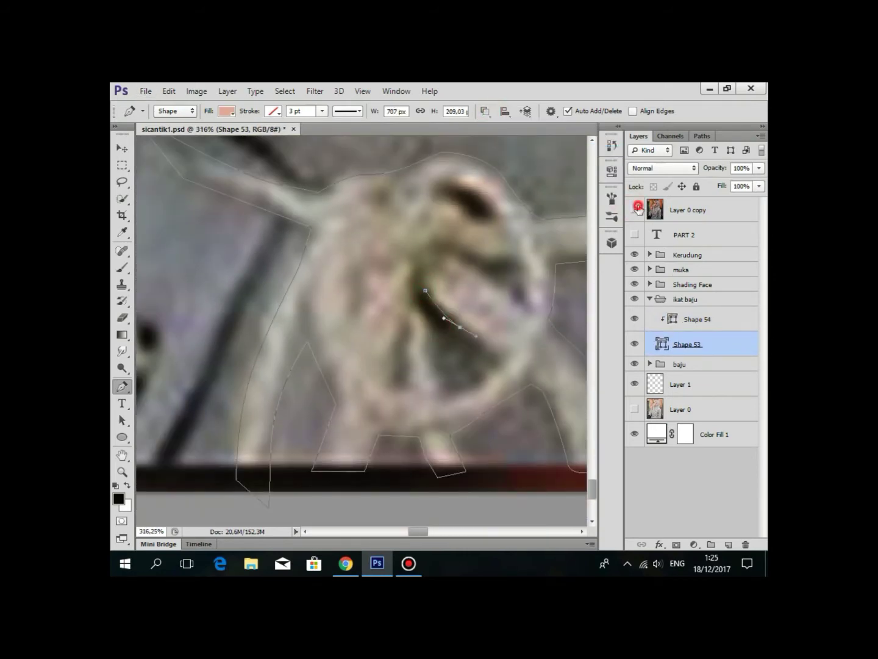
# Compare the vector knot against the reference photo and start a new clipped shape layer above it.
pyautogui.click(634, 209)
pyautogui.scroll(2, 503, 384)
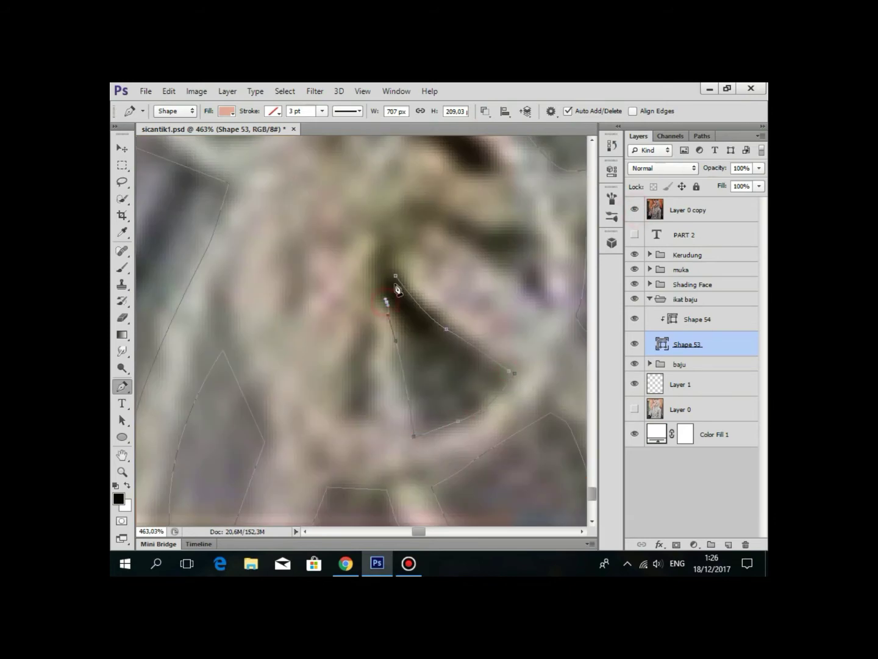
pyautogui.scroll(-5, 533, 260)
pyautogui.scroll(4, 476, 439)
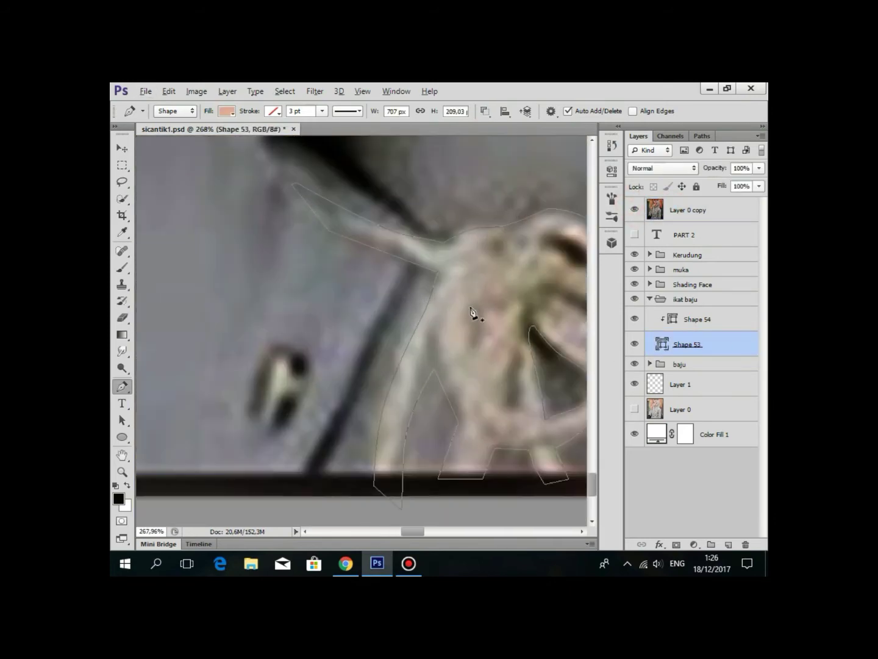
pyautogui.scroll(-3, 473, 313)
pyautogui.click(635, 209)
pyautogui.click(505, 111)
pyautogui.click(656, 335)
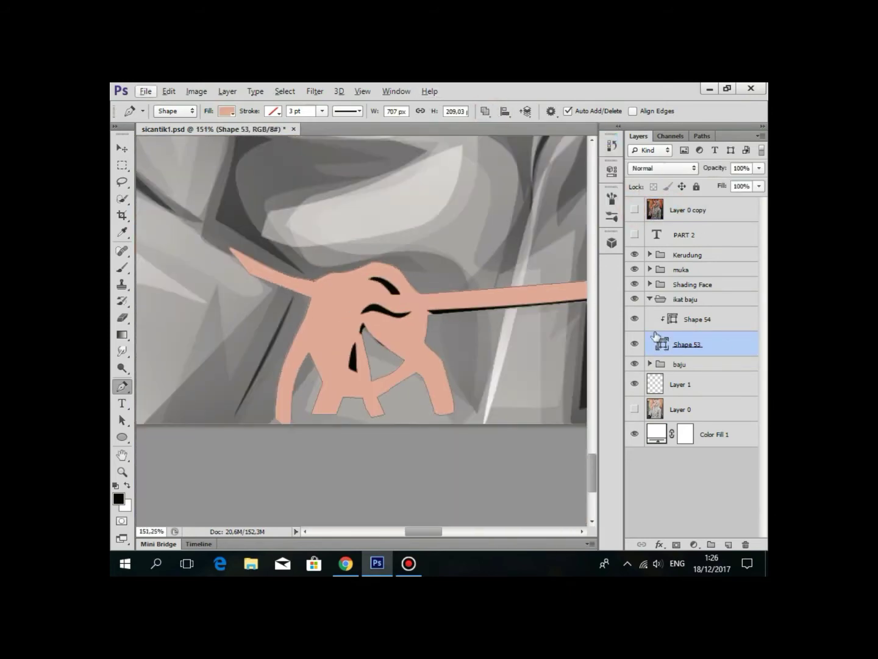
pyautogui.click(728, 544)
pyautogui.click(635, 209)
pyautogui.scroll(2, 298, 304)
# Draw the first curved black strand shape down across the upper knot.
pyautogui.click(401, 252)
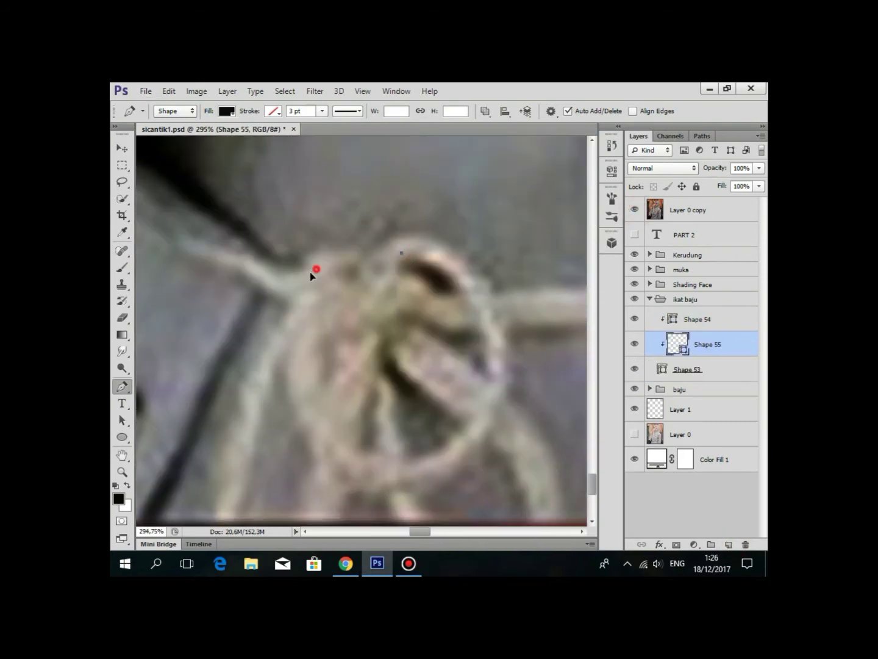
pyautogui.moveTo(316, 269); pyautogui.dragTo(288, 287)
pyautogui.moveTo(381, 244); pyautogui.dragTo(398, 226)
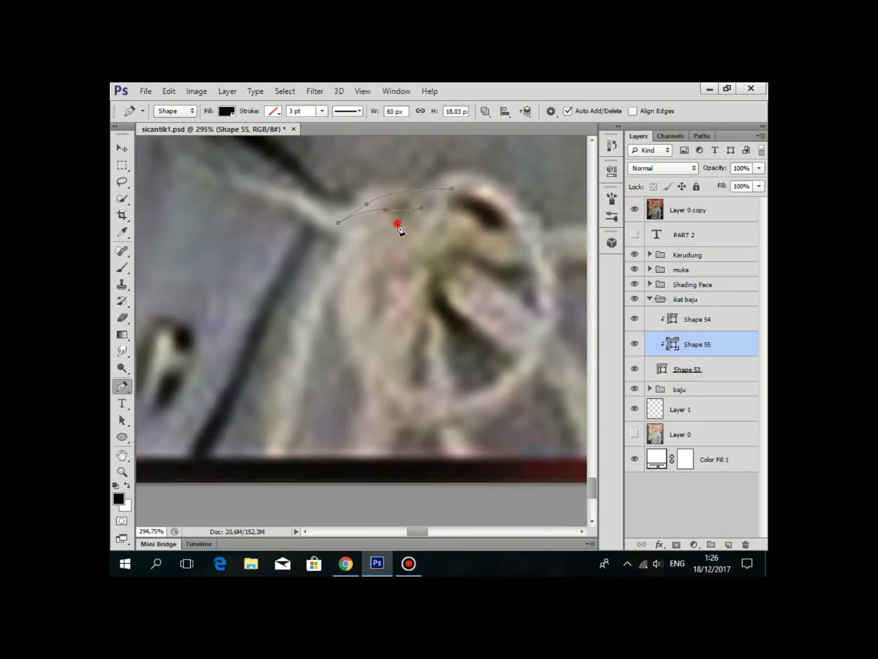
pyautogui.scroll(1, 381, 243)
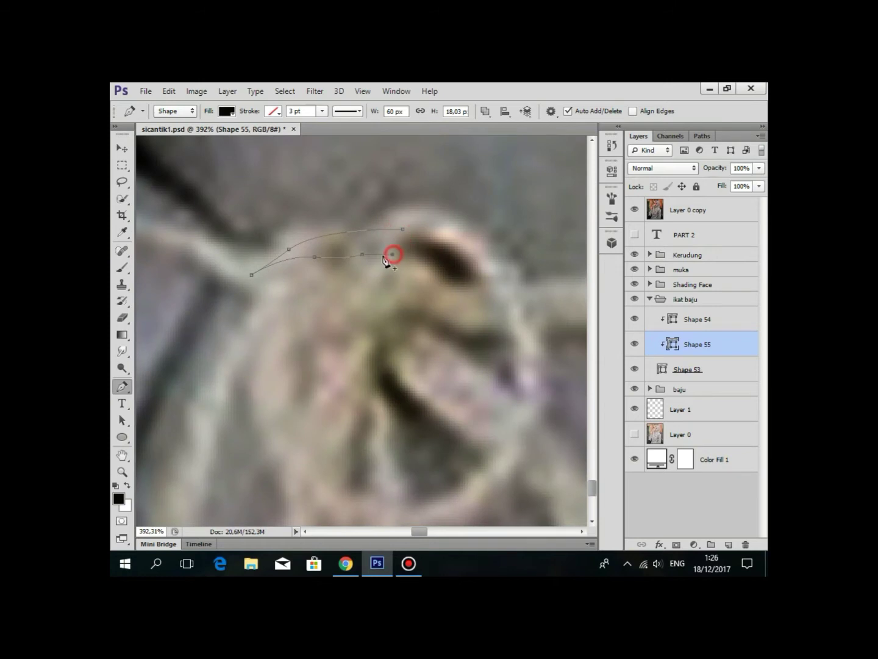
pyautogui.scroll(-1, 384, 260)
pyautogui.moveTo(338, 277)
pyautogui.mouseDown()
pyautogui.moveTo(320, 302)
pyautogui.moveTo(329, 356)
pyautogui.mouseUp()
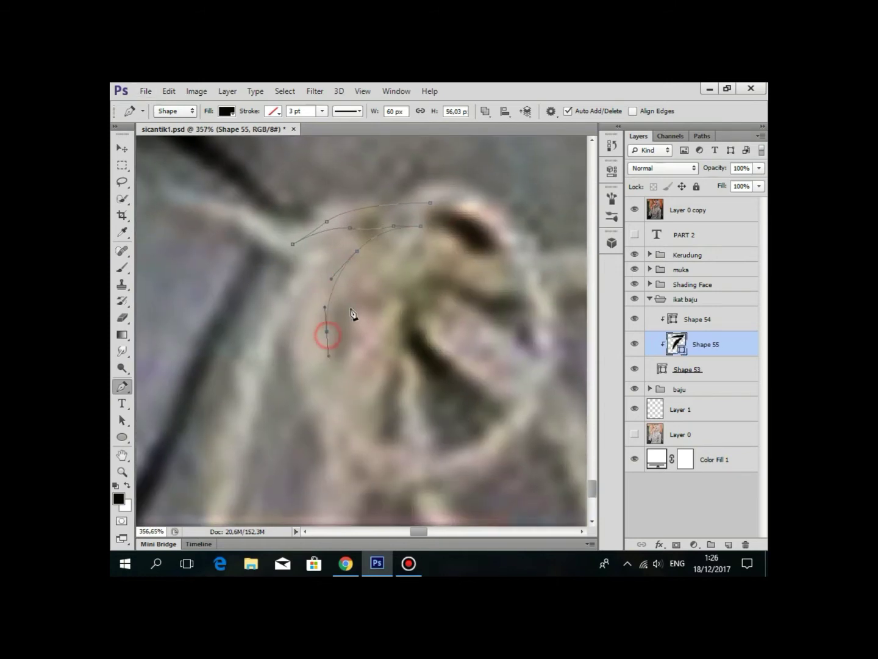
pyautogui.scroll(-3, 353, 314)
pyautogui.scroll(2, 400, 333)
pyautogui.scroll(2, 339, 290)
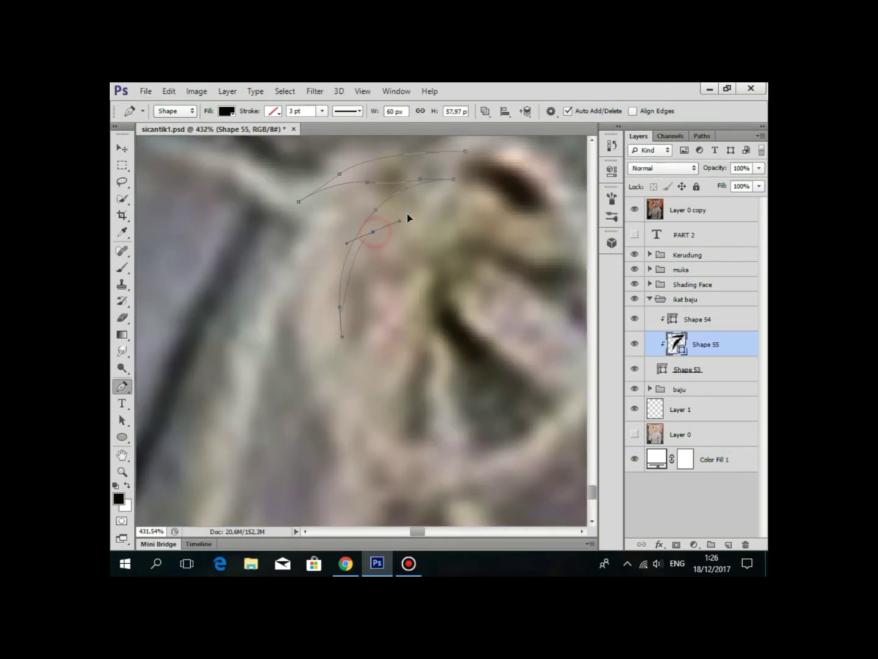
pyautogui.moveTo(418, 231); pyautogui.dragTo(339, 277)
pyautogui.scroll(-2, 304, 268)
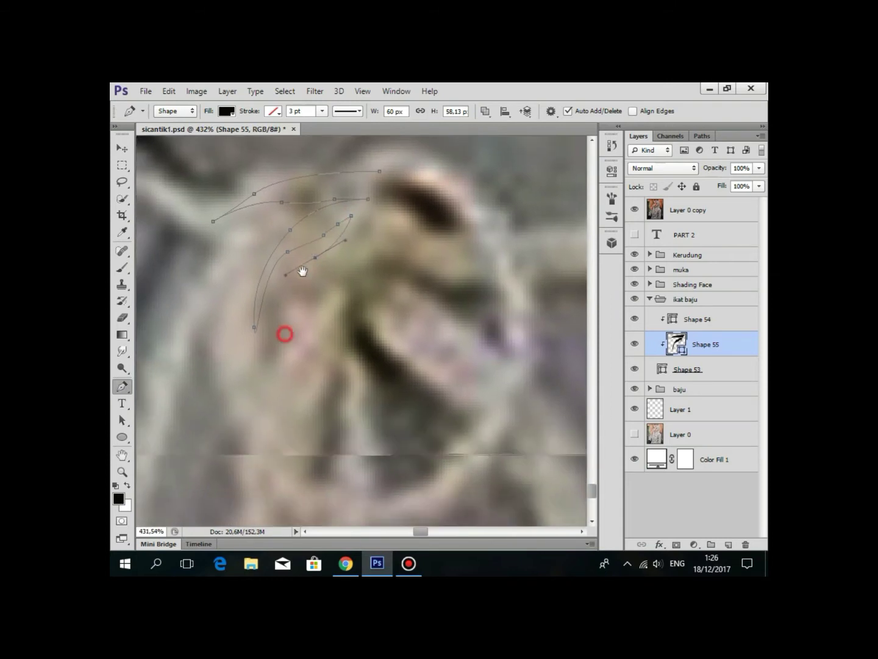
# Curve the strand back to its top and add another strand near the dark knot opening.
pyautogui.click(290, 337)
pyautogui.scroll(-2, 293, 333)
pyautogui.click(292, 340)
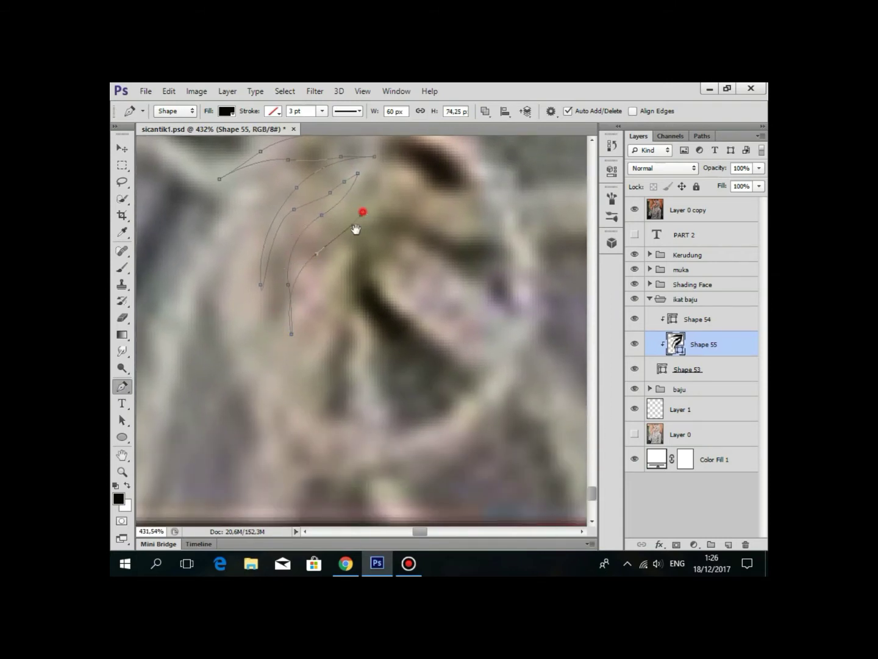
pyautogui.moveTo(355, 228); pyautogui.dragTo(338, 261)
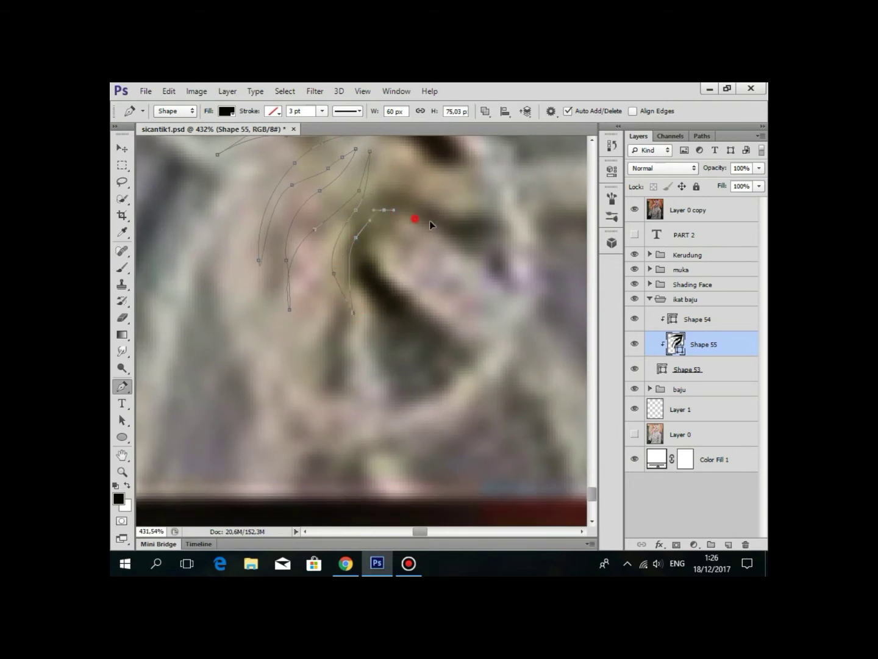
pyautogui.moveTo(494, 202); pyautogui.dragTo(393, 312)
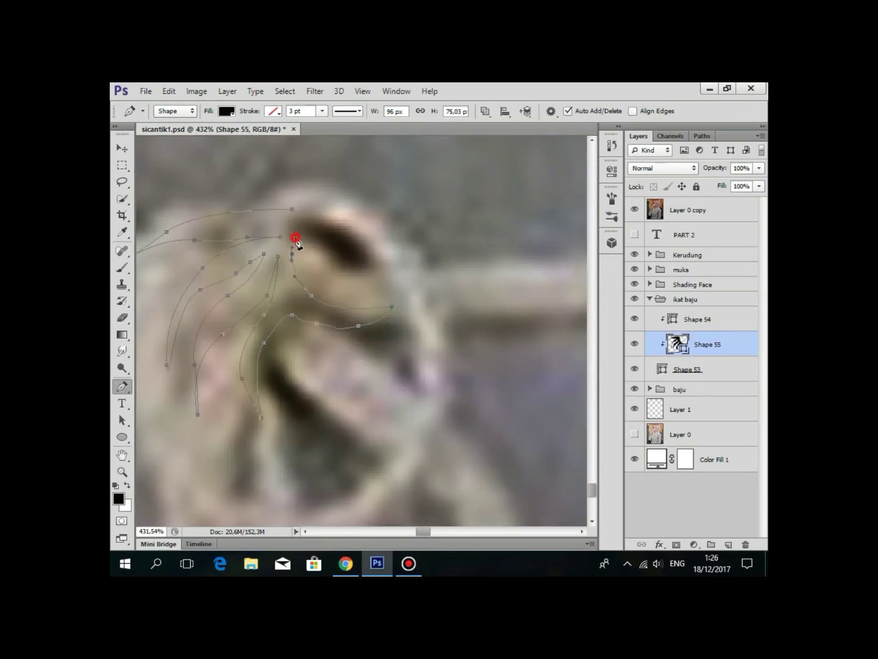
pyautogui.moveTo(298, 244); pyautogui.dragTo(276, 310)
pyautogui.click(311, 295)
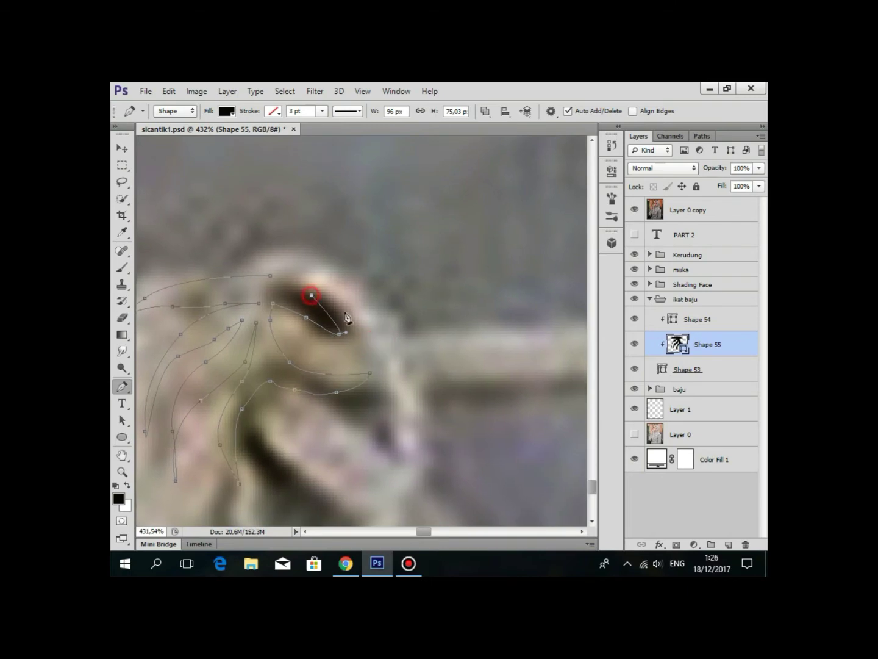
# Hide the reference photo to preview the black strands on the salmon knot.
pyautogui.scroll(-2, 299, 250)
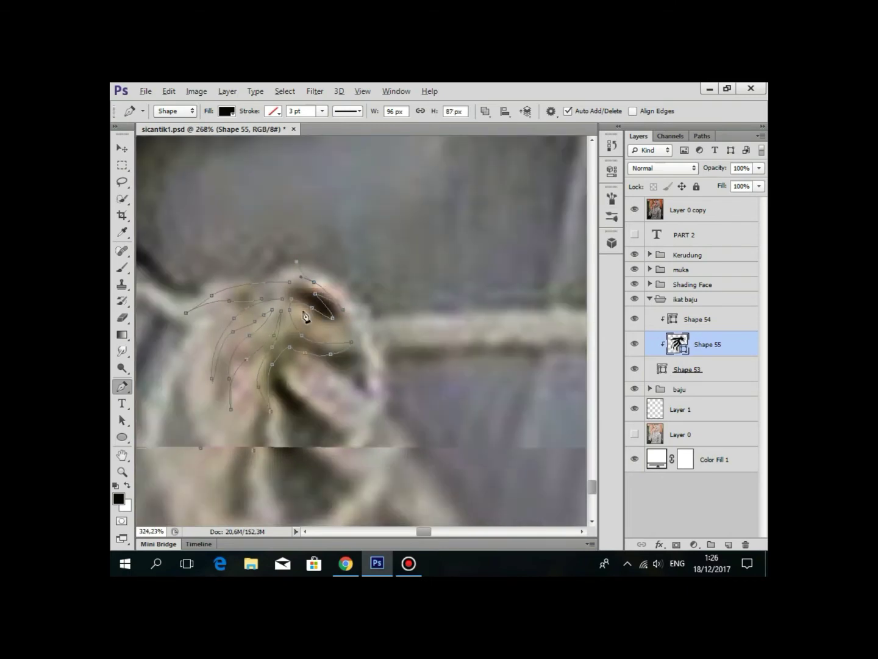
pyautogui.scroll(3, 316, 229)
pyautogui.scroll(1, 316, 228)
pyautogui.scroll(-2, 316, 228)
pyautogui.scroll(1, 323, 227)
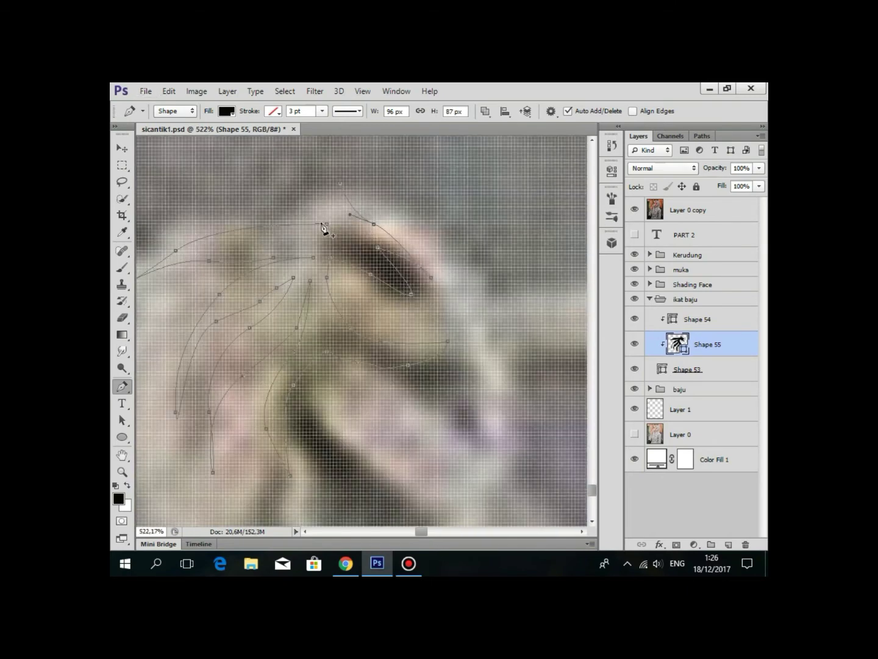
pyautogui.click(637, 210)
pyautogui.scroll(-3, 439, 269)
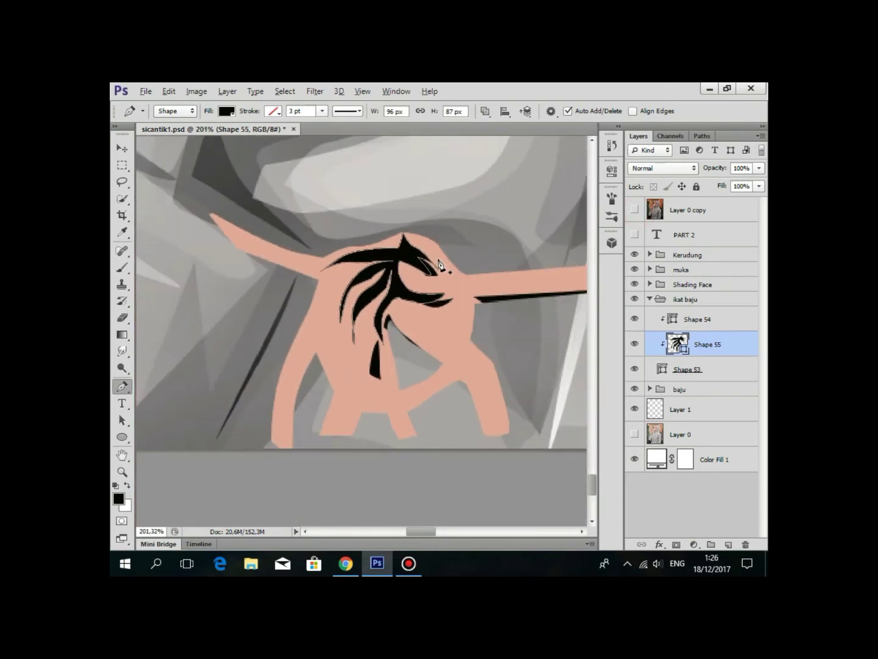
# Recolour the strand shape's fill to a darker brown, sampled from the knot's salmon.
pyautogui.doubleClick(683, 347)
pyautogui.click(415, 346)
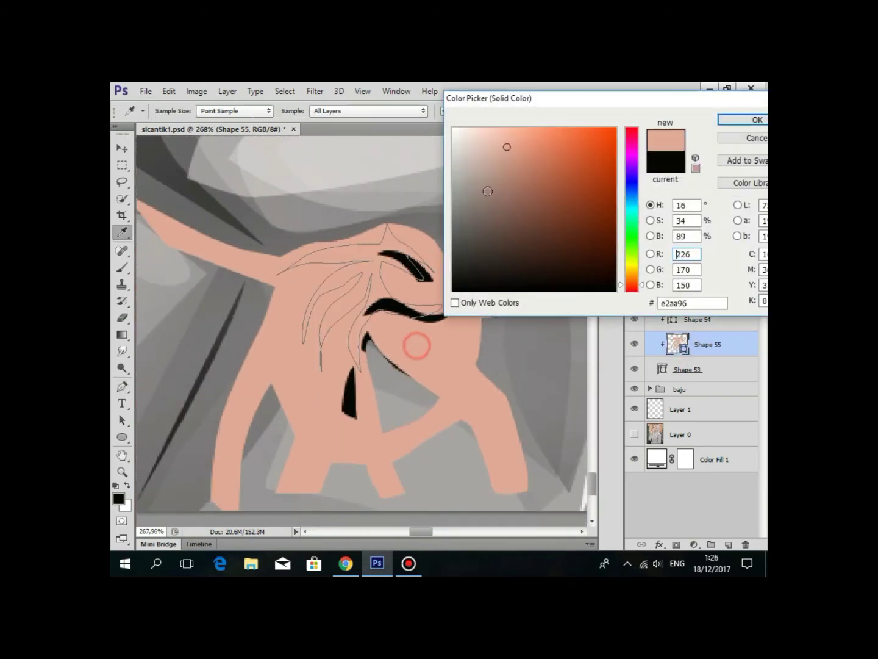
pyautogui.click(519, 174)
pyautogui.click(741, 120)
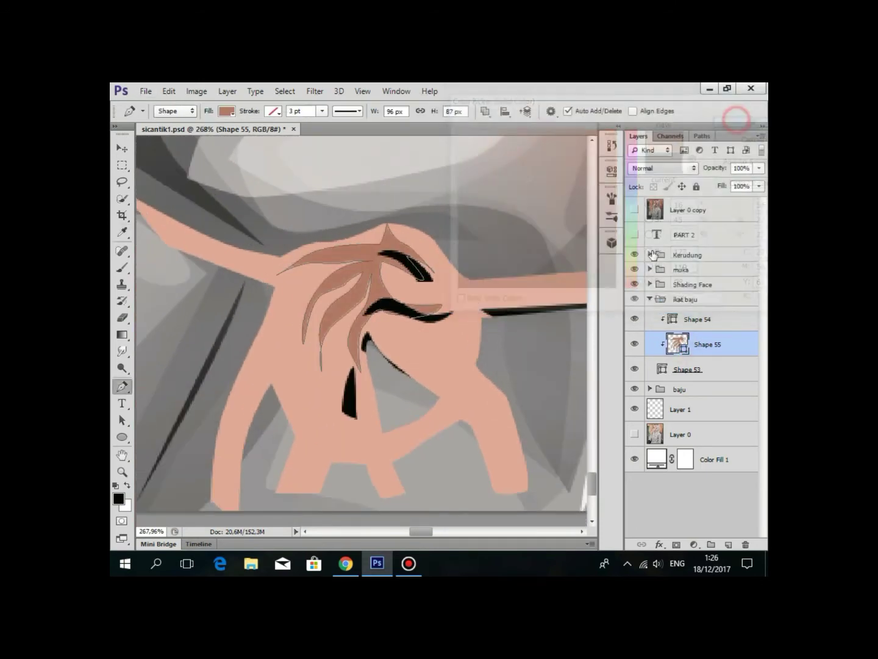
# Switch from the reference photo layer back to the strand shape layer, ready to trace.
pyautogui.click(707, 213)
pyautogui.scroll(-2, 427, 336)
pyautogui.scroll(-3, 409, 398)
pyautogui.scroll(-3, 409, 397)
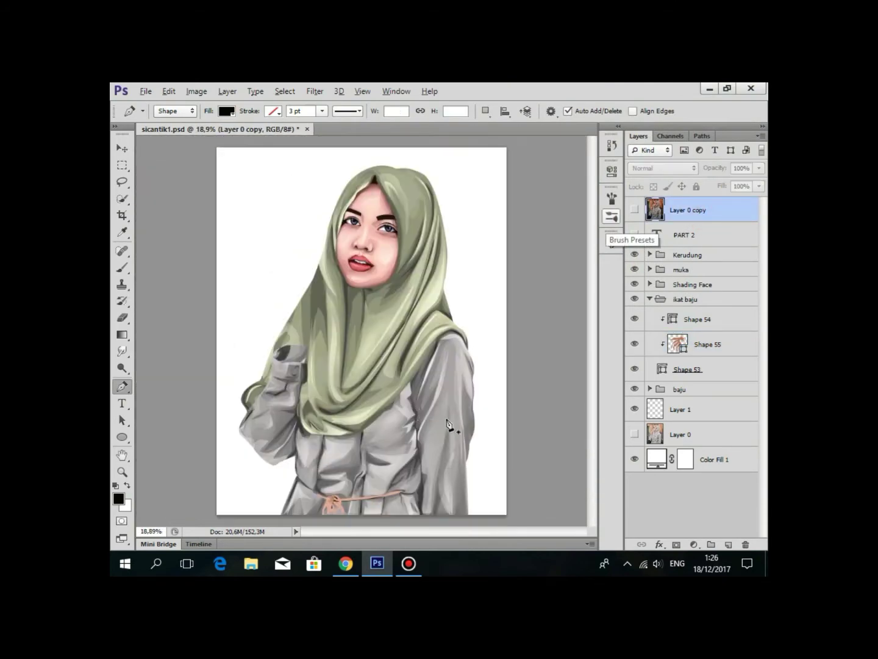
pyautogui.click(724, 319)
pyautogui.click(708, 344)
pyautogui.scroll(2, 346, 427)
pyautogui.scroll(2, 345, 427)
pyautogui.scroll(-3, 364, 439)
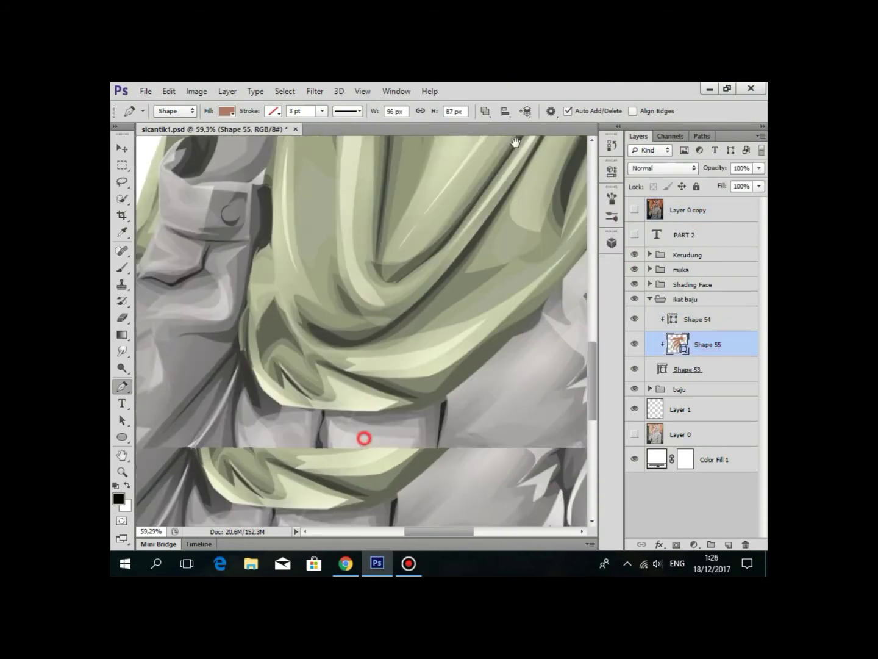
pyautogui.scroll(3, 425, 474)
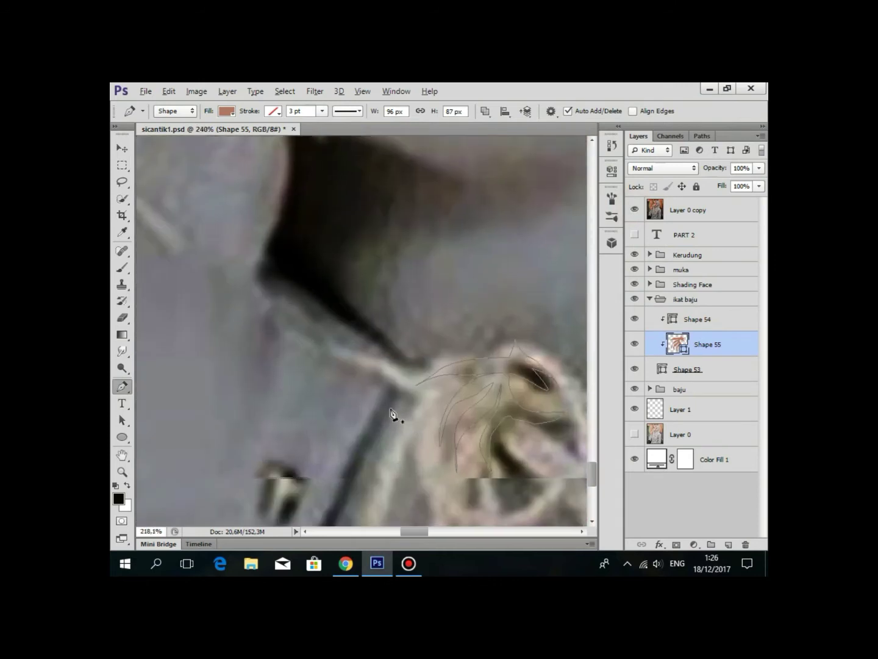
pyautogui.scroll(2, 392, 416)
pyautogui.scroll(1, 484, 384)
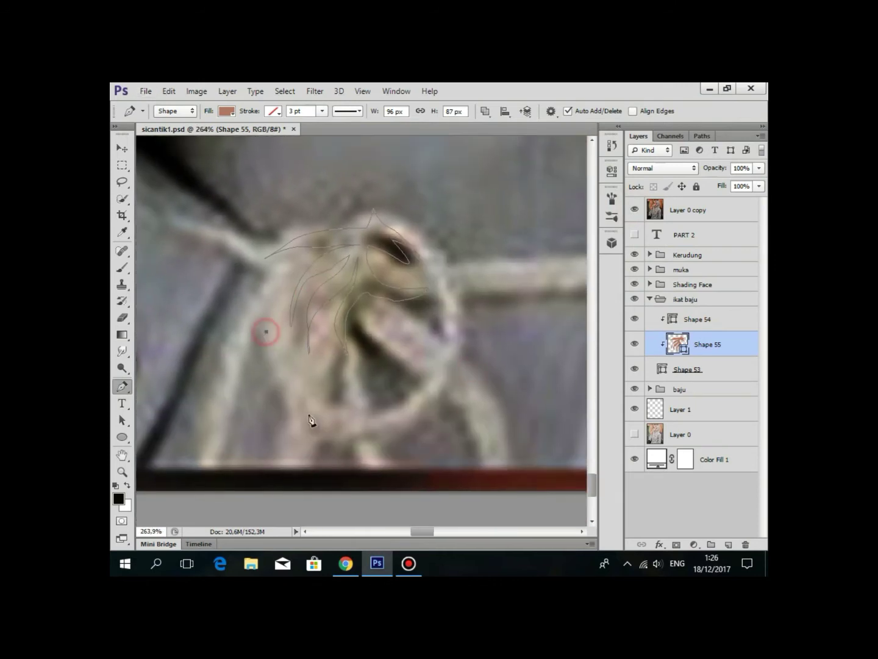
# Start the Shape 55 shadow outline along the knot's lower loops, curving right along the rope.
pyautogui.click(639, 204)
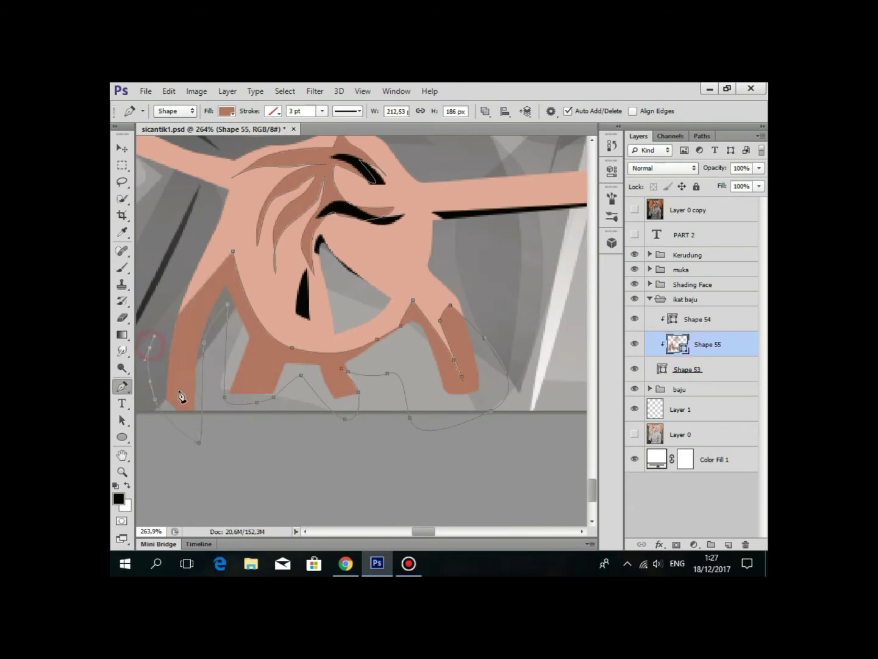
pyautogui.scroll(-1, 212, 216)
pyautogui.scroll(-1, 298, 264)
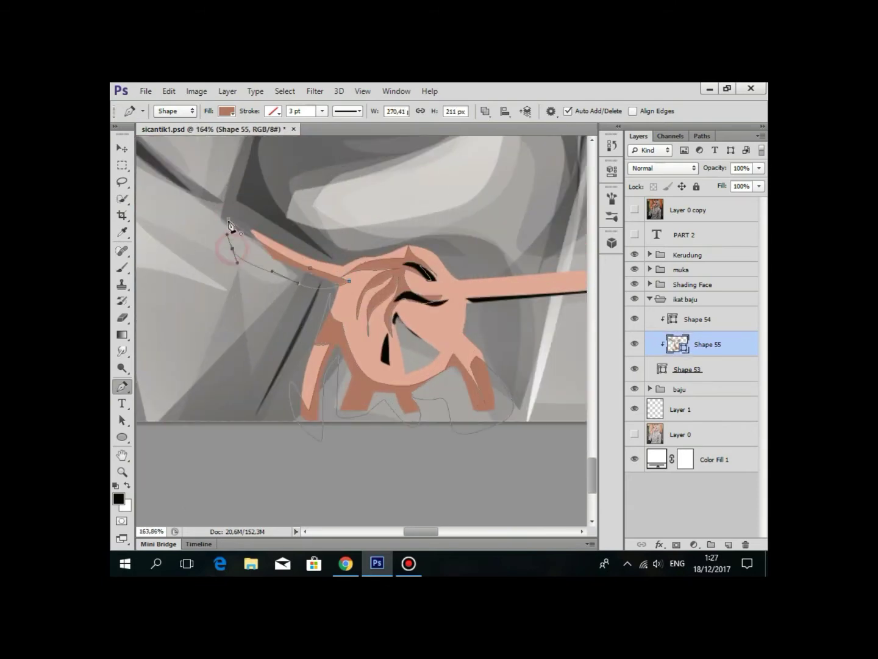
pyautogui.scroll(-1, 231, 227)
pyautogui.moveTo(453, 340); pyautogui.dragTo(525, 328)
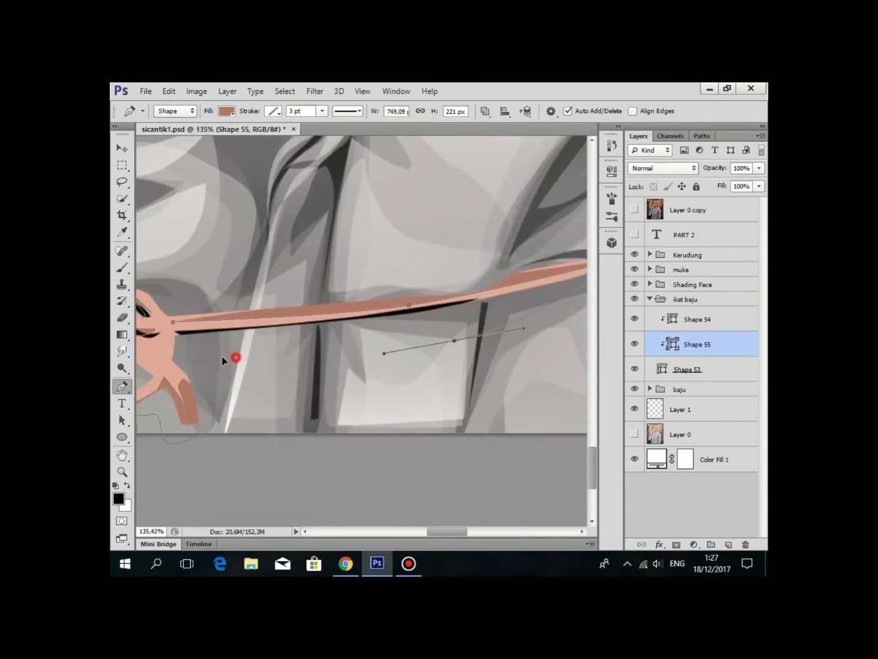
pyautogui.scroll(-2, 223, 359)
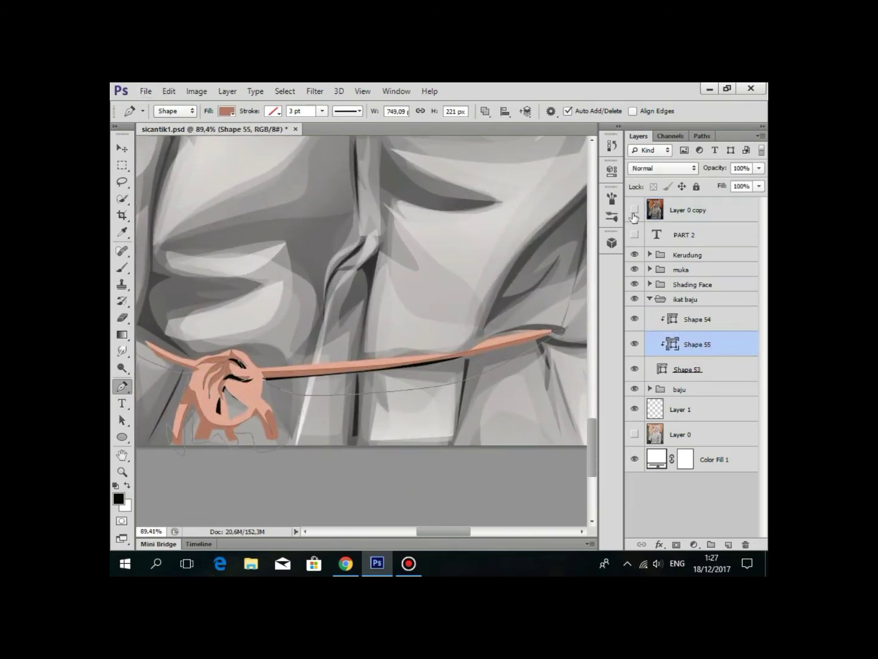
# Finish the Shape 55 outline against Layer 0 copy, then hide that reference photo.
pyautogui.click(634, 211)
pyautogui.scroll(4, 309, 226)
pyautogui.moveTo(345, 411); pyautogui.dragTo(509, 358)
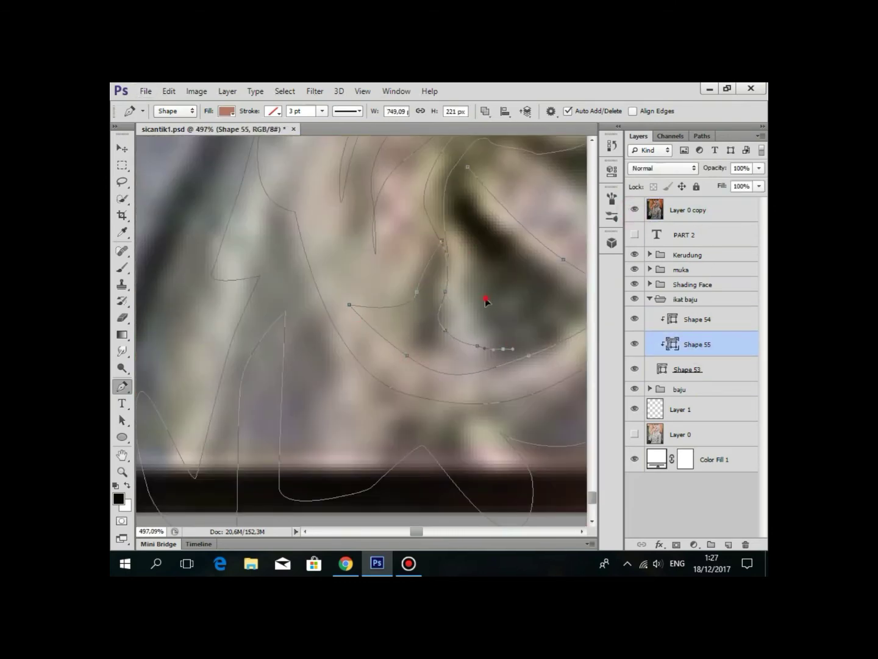
pyautogui.scroll(-4, 467, 170)
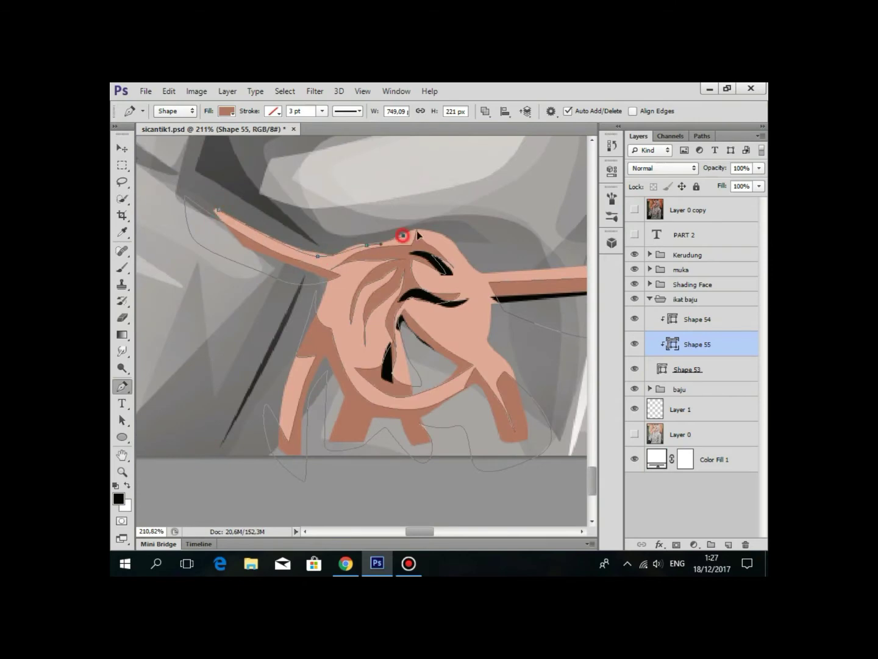
pyautogui.click(635, 211)
pyautogui.scroll(-4, 450, 216)
pyautogui.click(634, 211)
pyautogui.scroll(4, 598, 220)
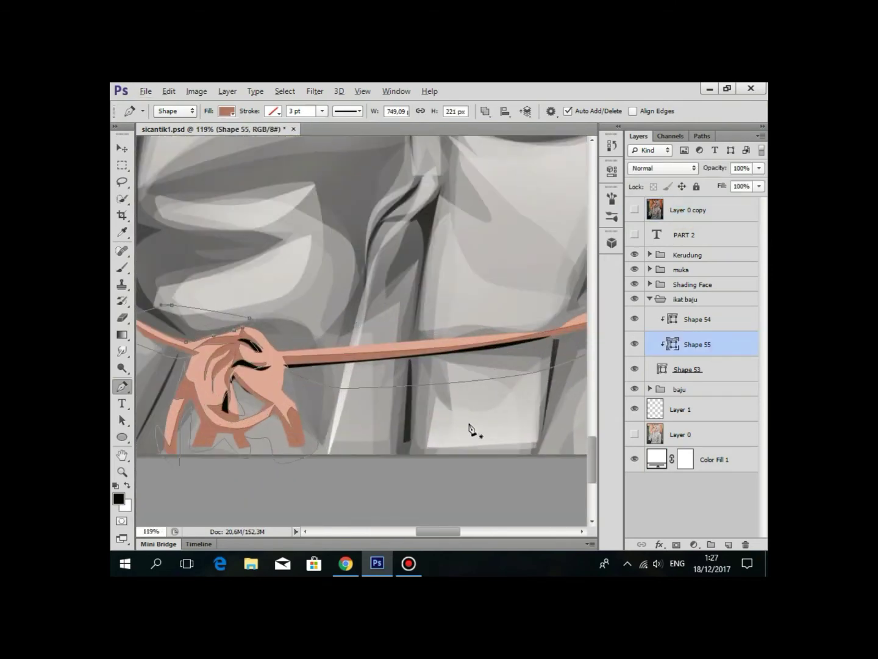
pyautogui.click(635, 210)
pyautogui.click(634, 209)
pyautogui.scroll(4, 286, 336)
pyautogui.click(290, 332)
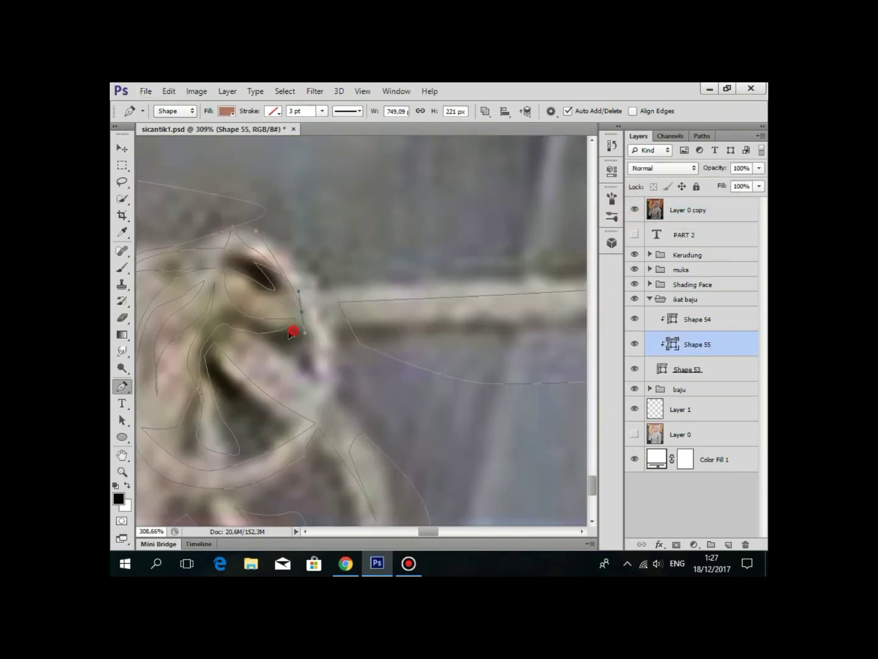
pyautogui.click(633, 209)
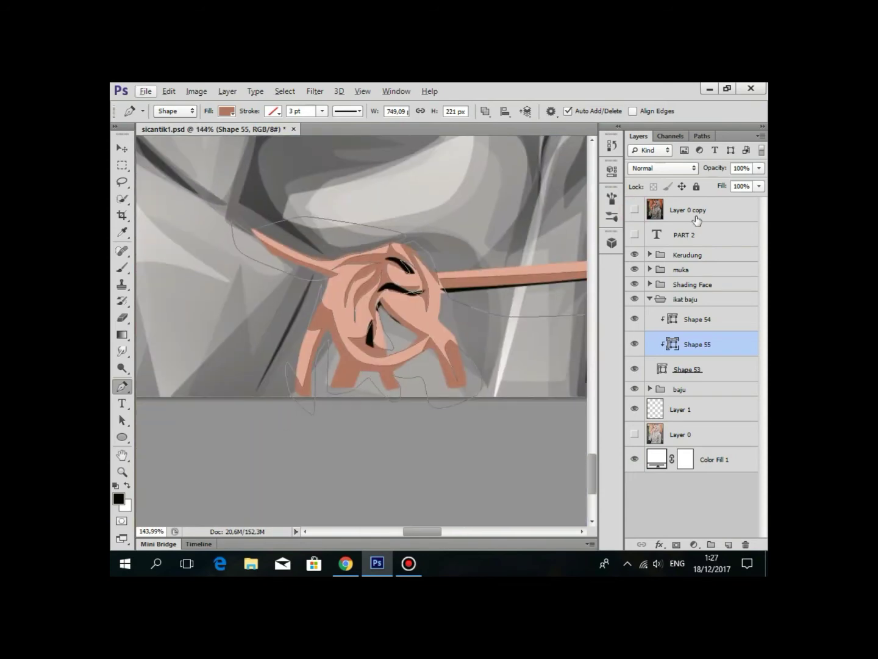
pyautogui.scroll(-4, 464, 347)
# Add a new clipped layer and start the Shape 56 outline from the knot along the rope.
pyautogui.scroll(-2, 465, 347)
pyautogui.hotkey('ctrl', 'shift', 'alt', 'n')
pyautogui.scroll(10, 354, 318)
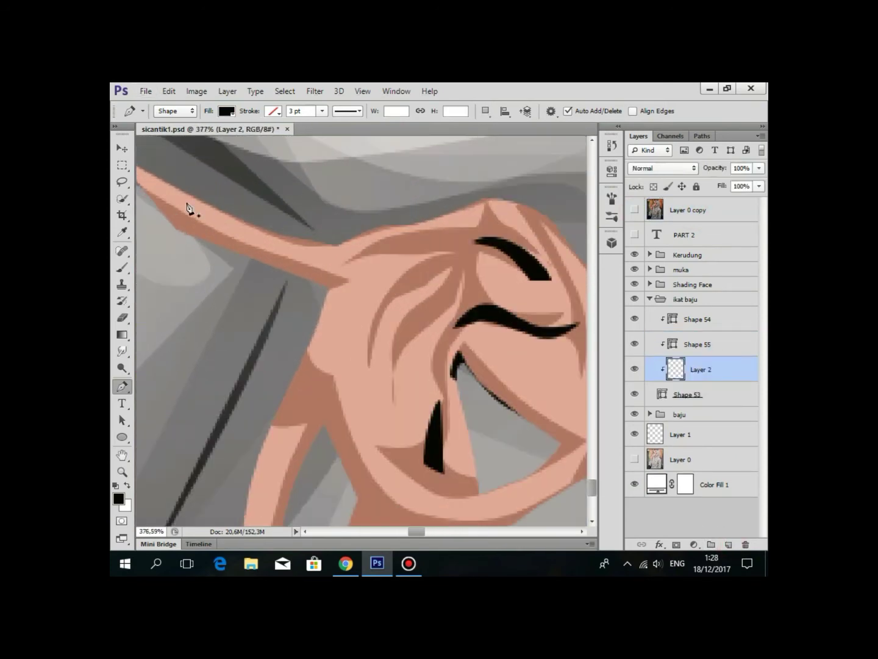
pyautogui.click(294, 230)
pyautogui.scroll(-2, 280, 257)
pyautogui.click(257, 273)
pyautogui.scroll(-2, 268, 287)
pyautogui.moveTo(339, 299); pyautogui.dragTo(363, 282)
pyautogui.scroll(-3, 375, 273)
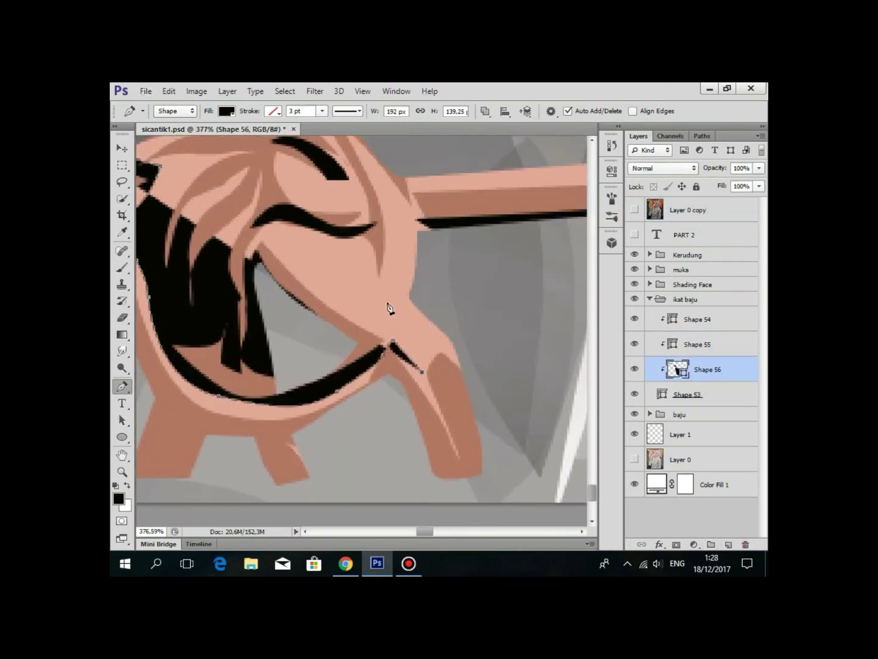
# Continue the Shape 56 outline further along the rope and below the knot.
pyautogui.click(449, 266)
pyautogui.scroll(-2, 486, 251)
pyautogui.scroll(-2, 485, 251)
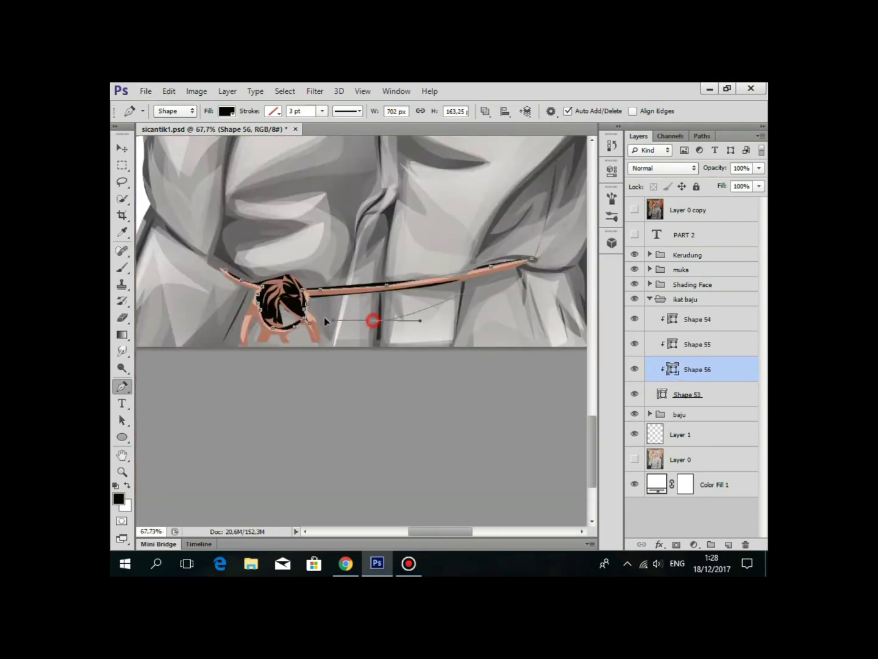
pyautogui.scroll(3, 344, 365)
pyautogui.click(275, 289)
pyautogui.scroll(2, 252, 230)
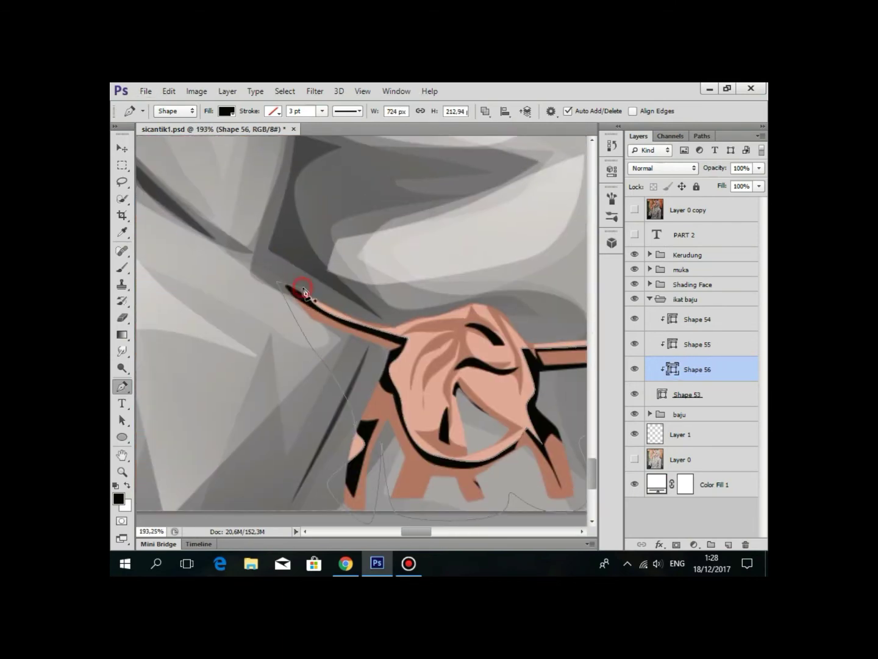
pyautogui.scroll(-1, 366, 275)
# Fill Shape 56 with salmon cc8870 sampled from the knot.
pyautogui.doubleClick(677, 369)
pyautogui.click(751, 256)
pyautogui.doubleClick(673, 368)
pyautogui.click(468, 391)
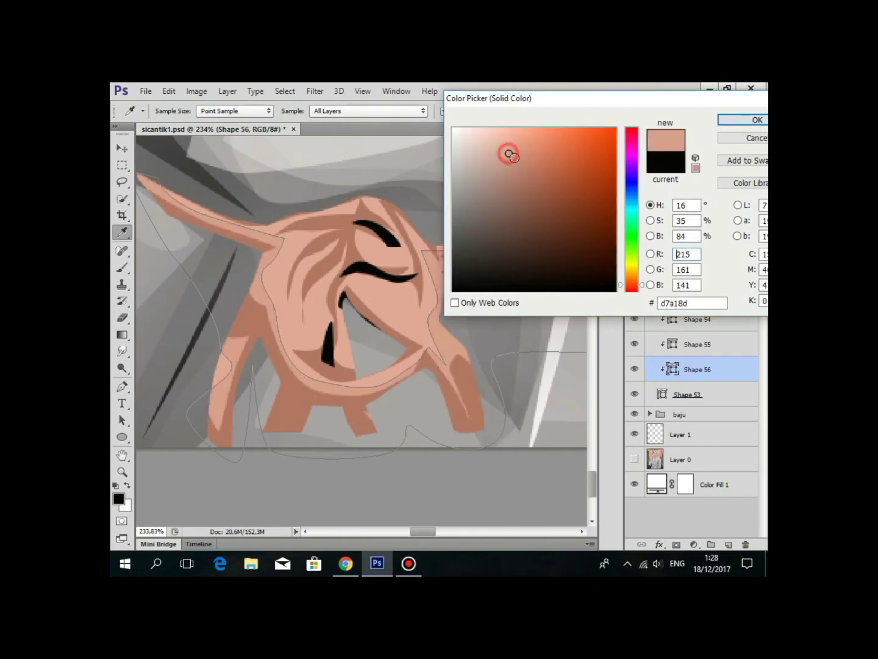
pyautogui.click(743, 119)
pyautogui.scroll(-5, 448, 344)
pyautogui.scroll(5, 466, 278)
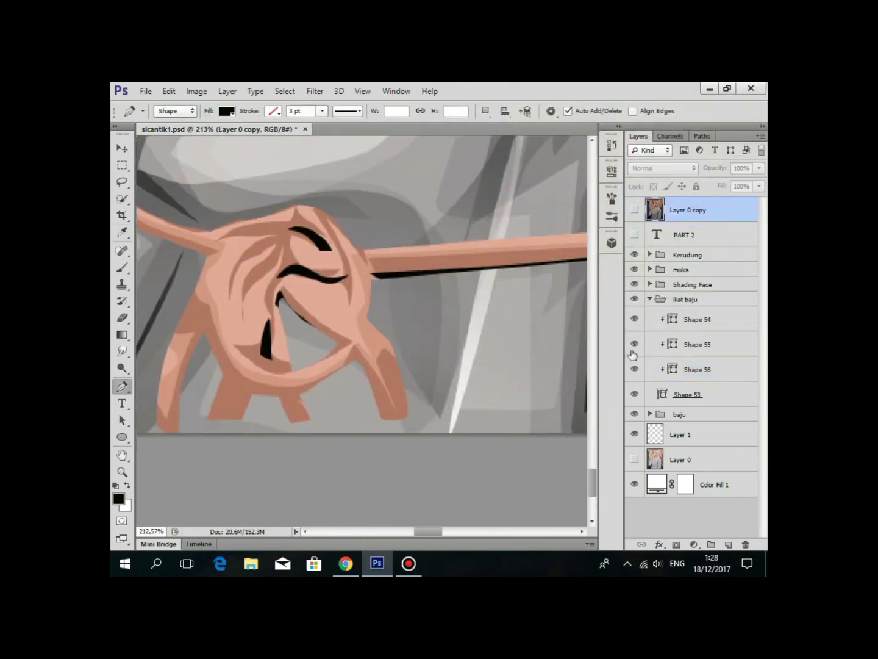
# Give Shape 55 a browner tone and Shape 56 a darker salmon.
pyautogui.doubleClick(673, 319)
pyautogui.click(742, 119)
pyautogui.doubleClick(673, 344)
pyautogui.click(390, 403)
pyautogui.click(742, 120)
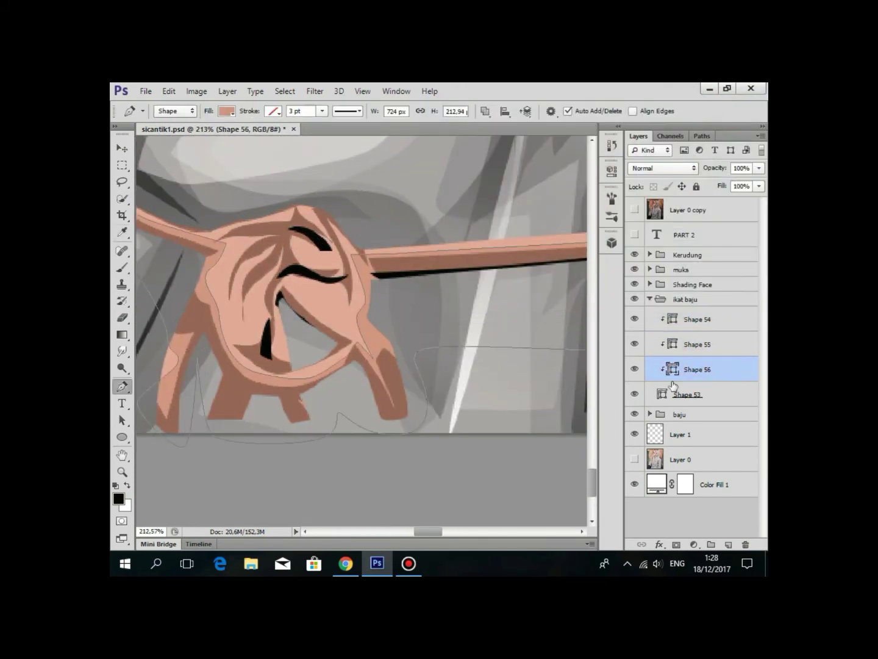
pyautogui.doubleClick(673, 370)
pyautogui.click(524, 162)
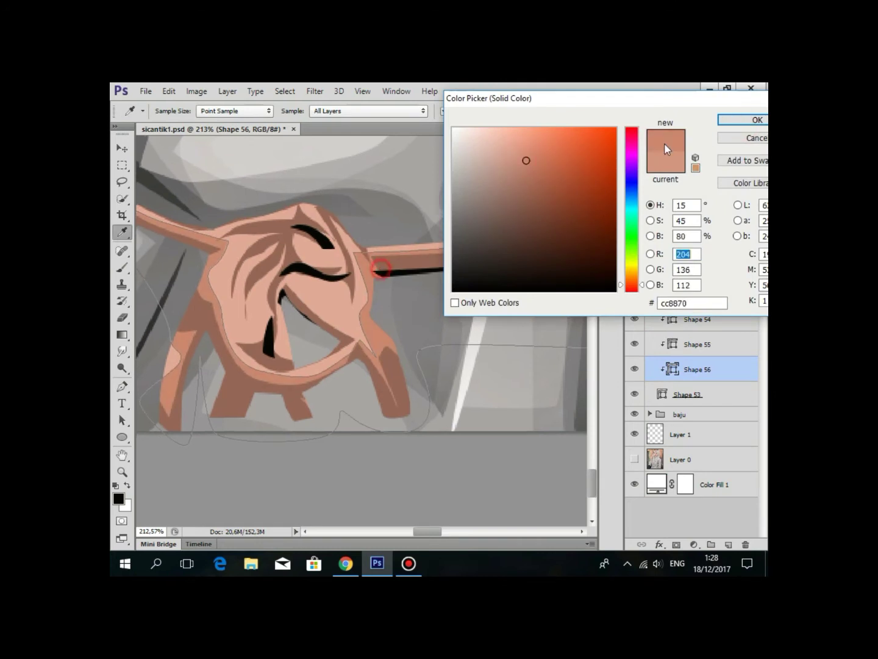
pyautogui.click(743, 120)
# Refine Shape 56's outline across the knot with additional anchors.
pyautogui.press('p')
pyautogui.scroll(2, 294, 261)
pyautogui.click(293, 260)
pyautogui.click(345, 437)
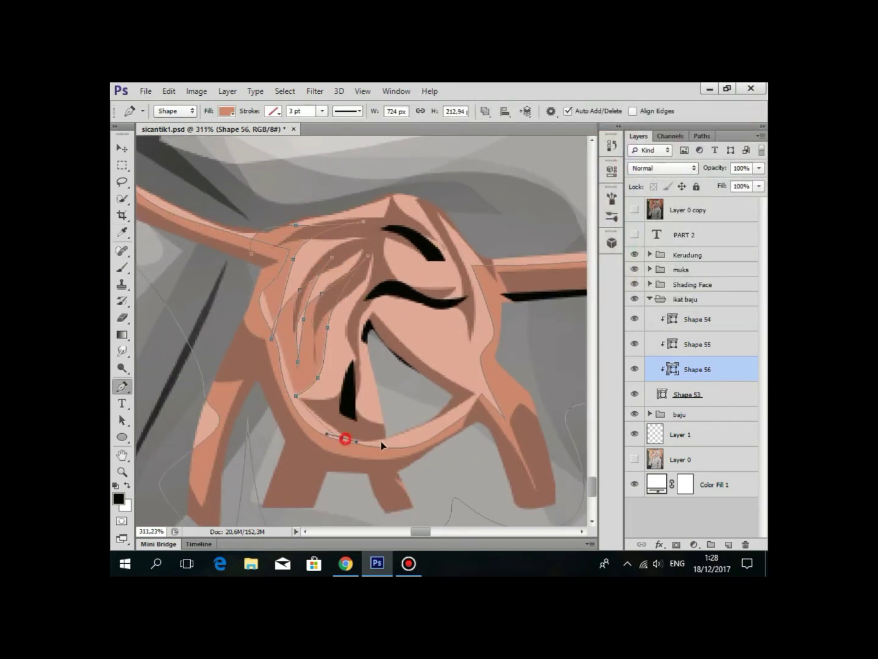
pyautogui.click(391, 304)
pyautogui.click(445, 289)
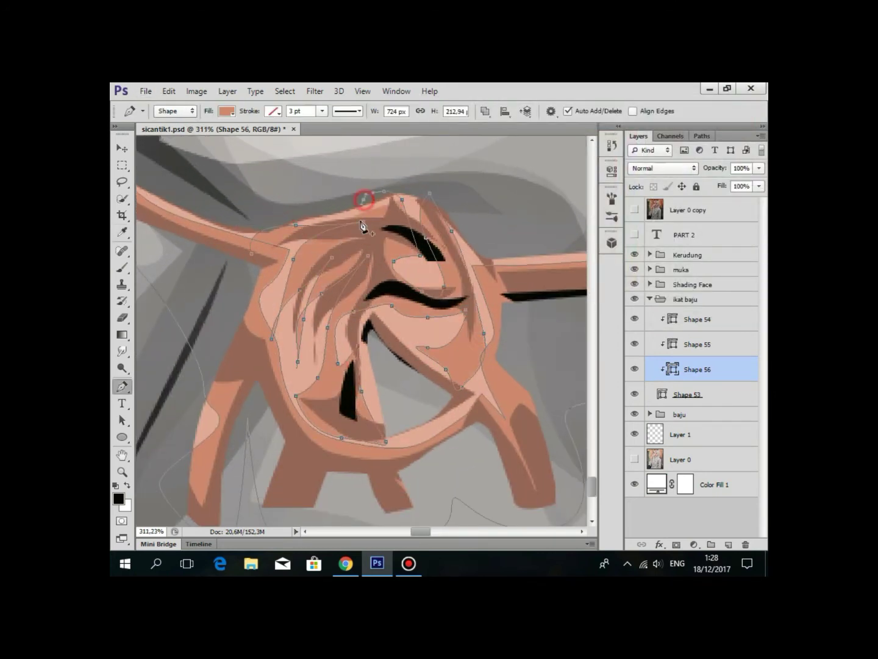
pyautogui.scroll(-5, 252, 257)
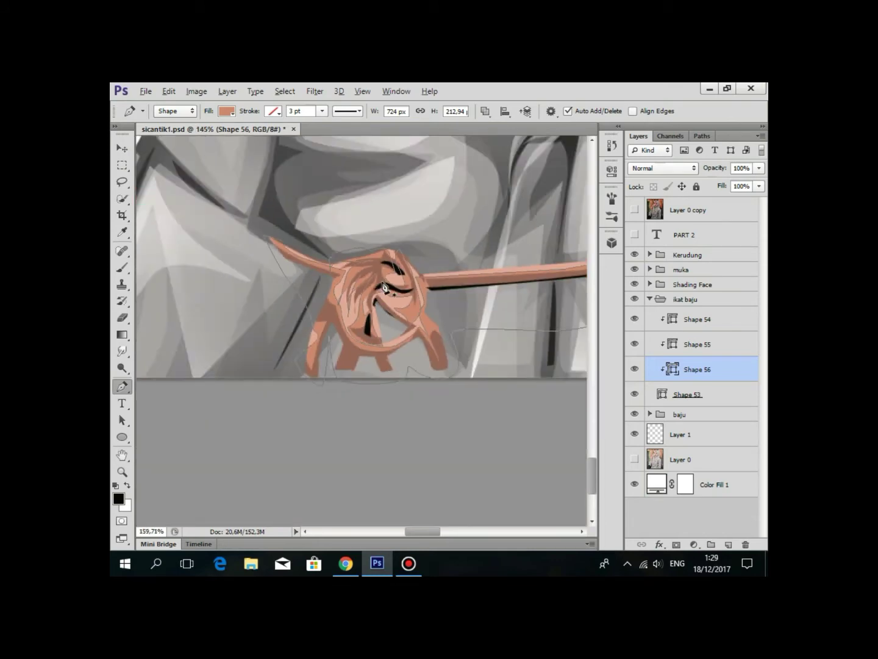
pyautogui.scroll(-3, 267, 297)
pyautogui.scroll(5, 267, 298)
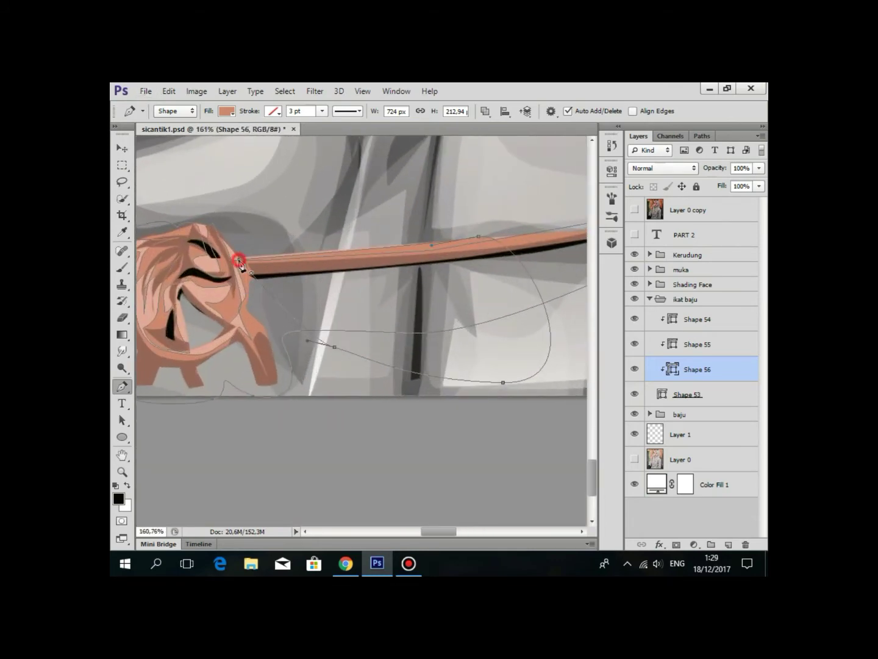
pyautogui.scroll(-5, 305, 304)
pyautogui.scroll(5, 441, 388)
pyautogui.scroll(3, 441, 388)
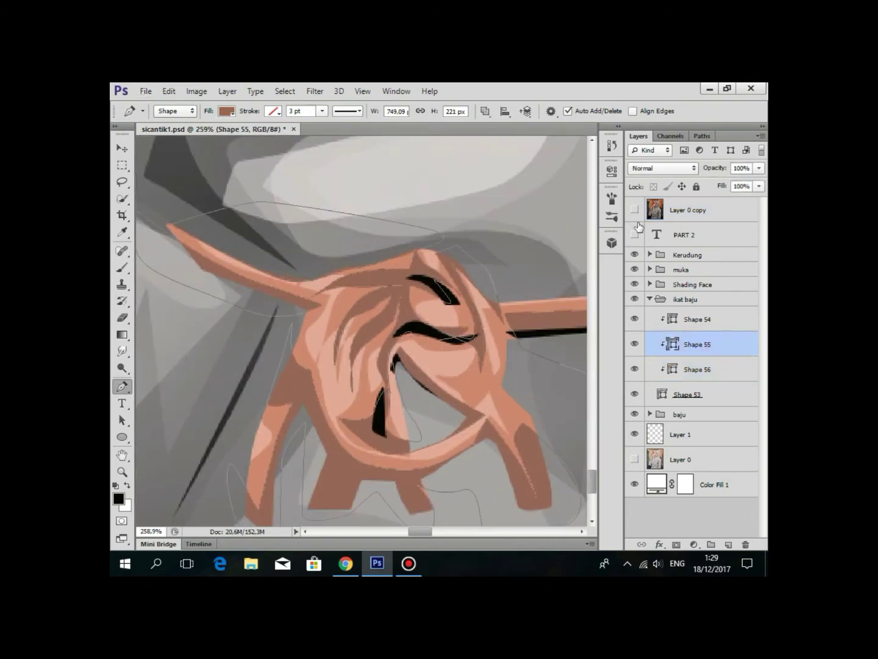
# With Shape 55 selected, start Shape 57 along the tie strip and around the knot.
pyautogui.scroll(3, 372, 372)
pyautogui.click(712, 348)
pyautogui.click(268, 220)
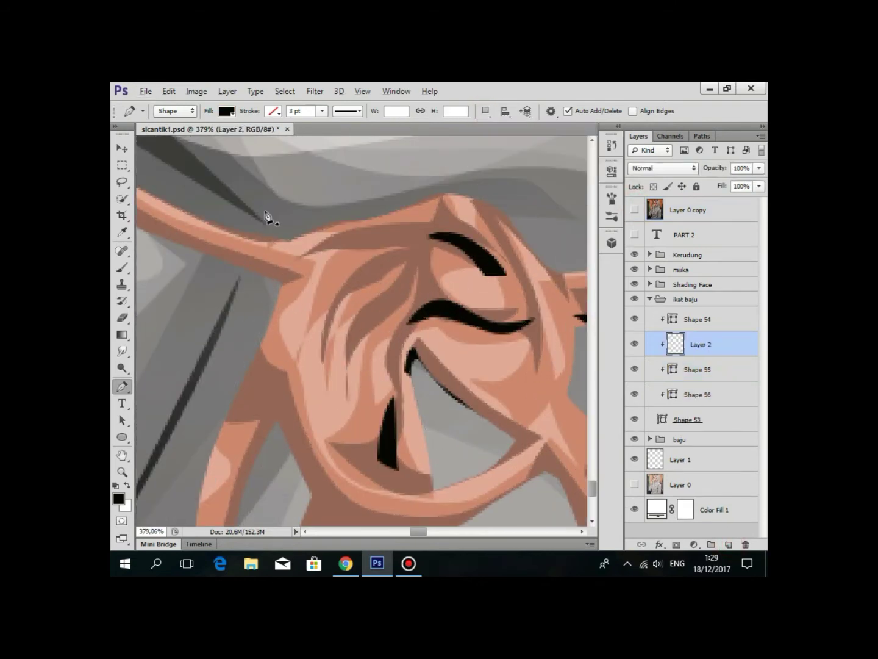
pyautogui.scroll(-2, 360, 271)
pyautogui.scroll(2, 418, 369)
pyautogui.click(418, 363)
pyautogui.click(466, 382)
pyautogui.click(496, 386)
# Continue Shape 57 beneath the knot and up the strand's left edge.
pyautogui.click(529, 438)
pyautogui.click(491, 440)
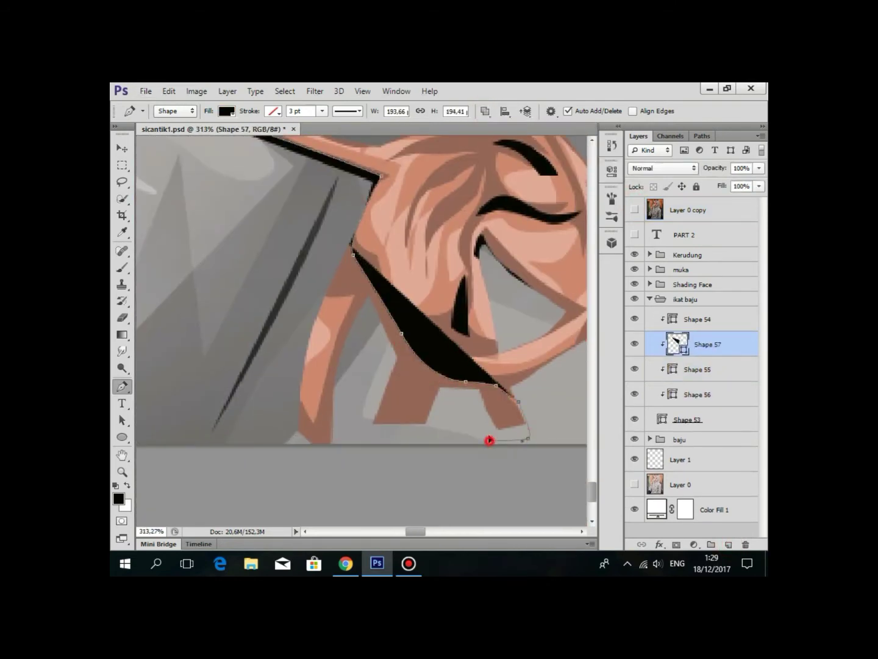
pyautogui.click(408, 438)
pyautogui.click(364, 437)
pyautogui.click(317, 424)
pyautogui.click(333, 384)
pyautogui.click(350, 311)
pyautogui.click(343, 290)
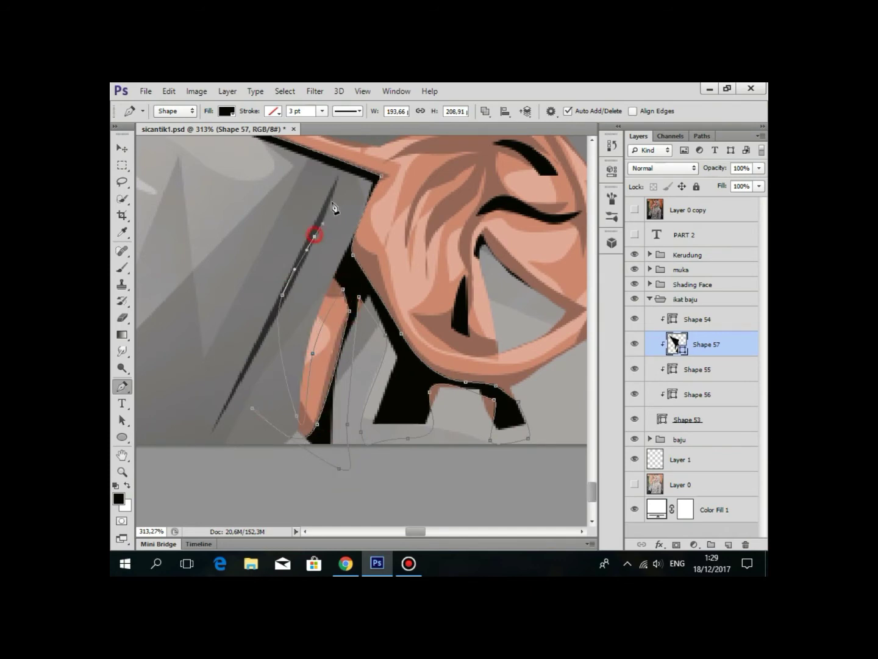
# Close the Shape 57 outline and fill it dark brown 6a4843.
pyautogui.doubleClick(676, 344)
pyautogui.click(350, 330)
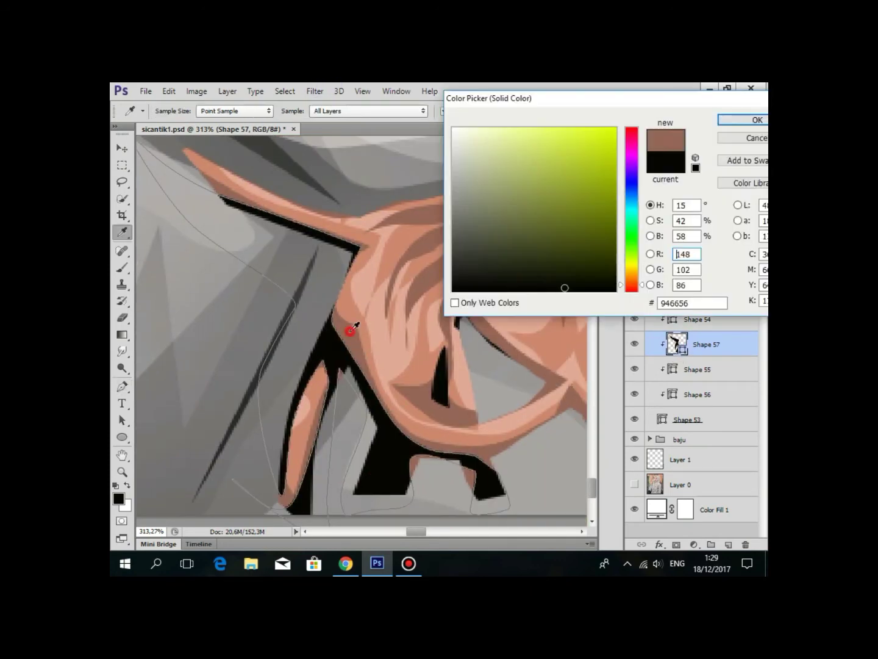
pyautogui.click(513, 222)
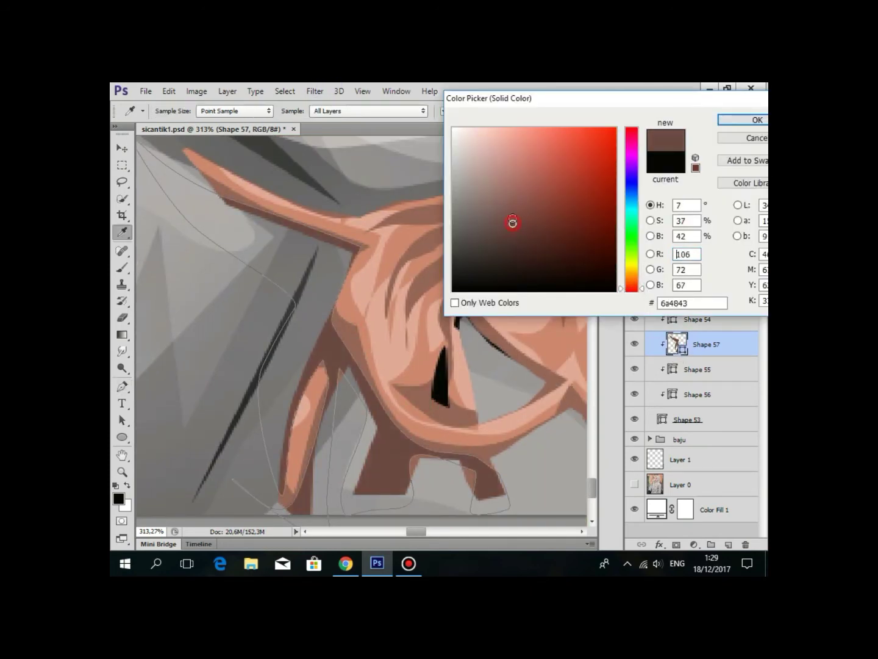
pyautogui.click(757, 119)
pyautogui.scroll(-5, 520, 366)
pyautogui.scroll(2, 520, 367)
pyautogui.scroll(3, 310, 294)
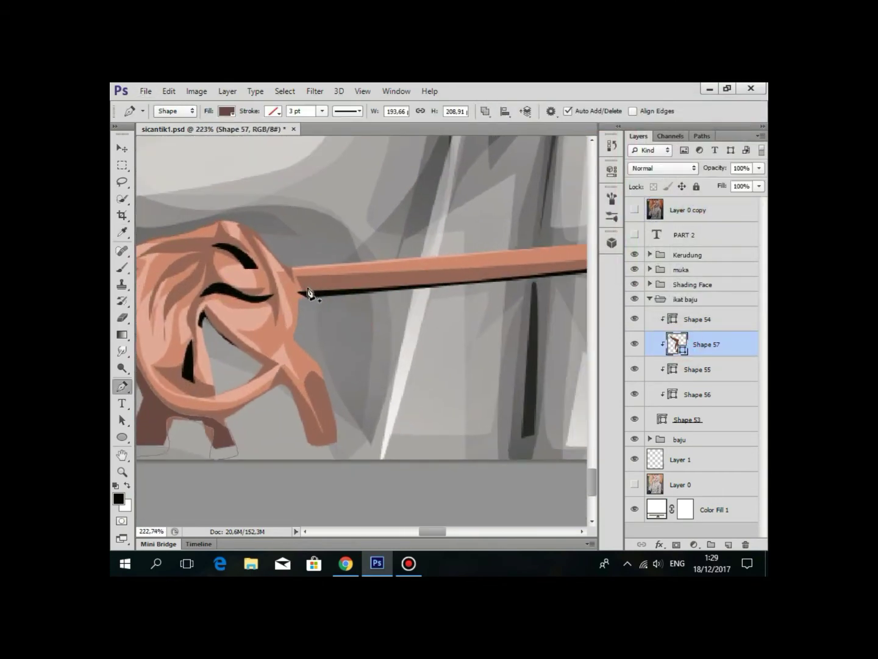
# Pan along the tie rope to bring the left strand into view.
pyautogui.moveTo(310, 294); pyautogui.dragTo(490, 261)
pyautogui.scroll(-5, 546, 273)
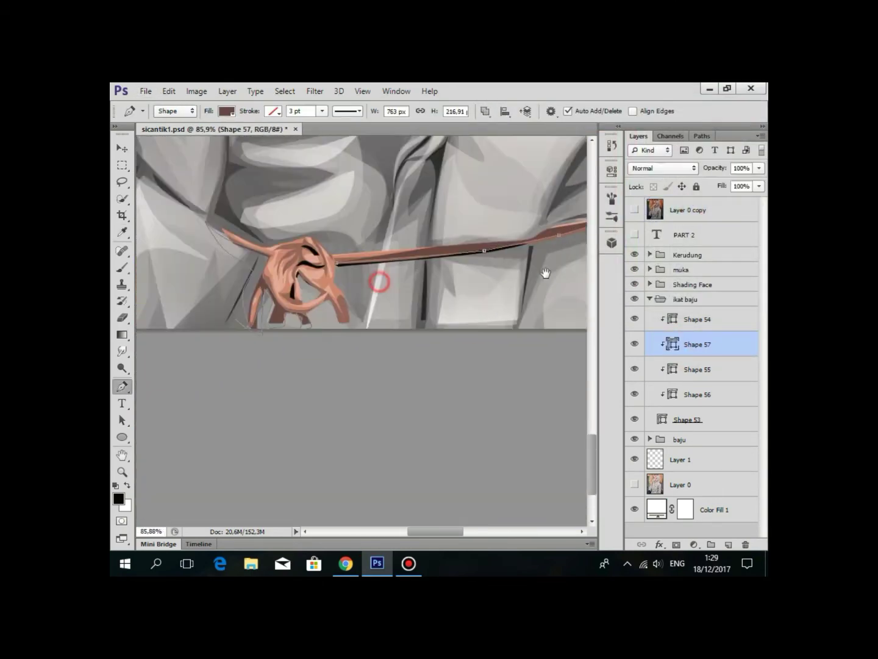
pyautogui.scroll(4, 366, 315)
pyautogui.scroll(2, 294, 196)
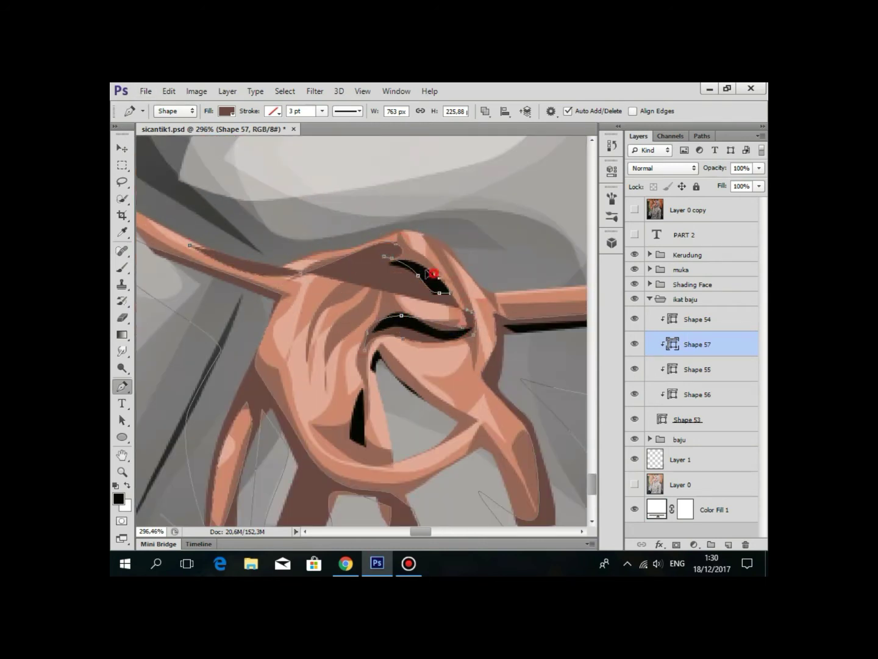
pyautogui.moveTo(267, 235); pyautogui.dragTo(441, 250)
pyautogui.scroll(-3, 409, 268)
pyautogui.hscroll(3, 403, 305)
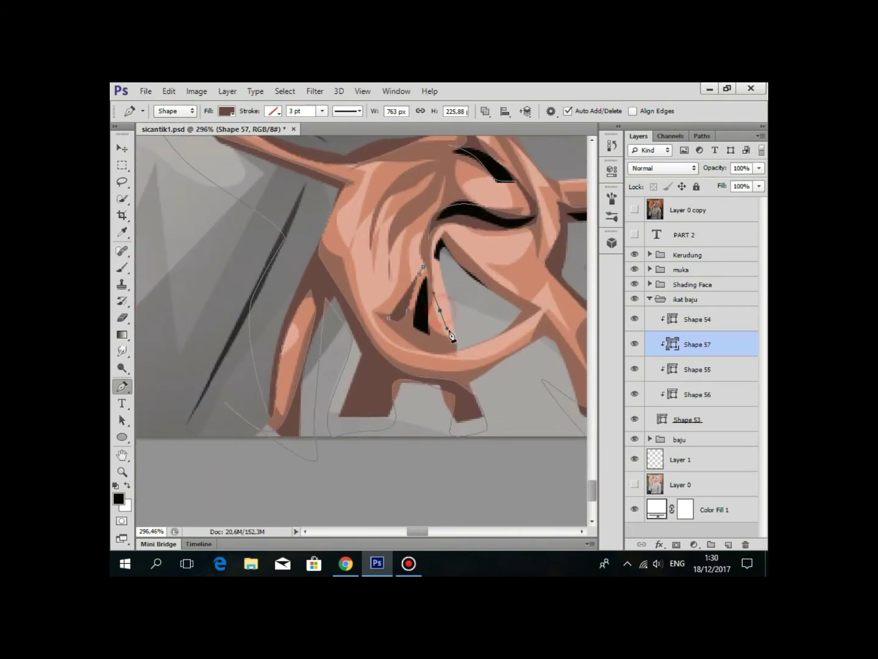
pyautogui.scroll(-2, 549, 281)
pyautogui.scroll(-3, 488, 366)
pyautogui.scroll(-2, 430, 426)
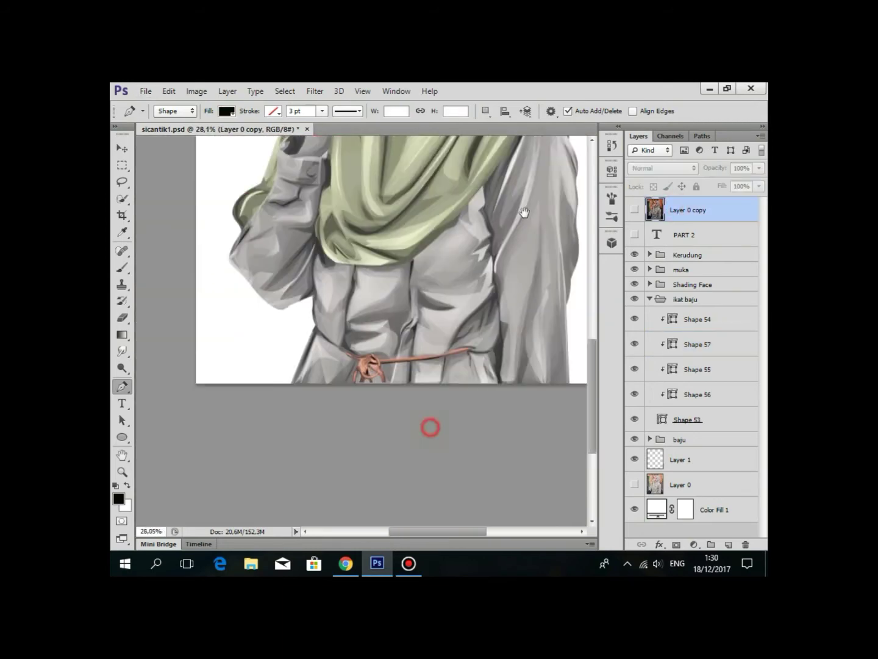
pyautogui.scroll(1, 448, 422)
pyautogui.scroll(5, 449, 422)
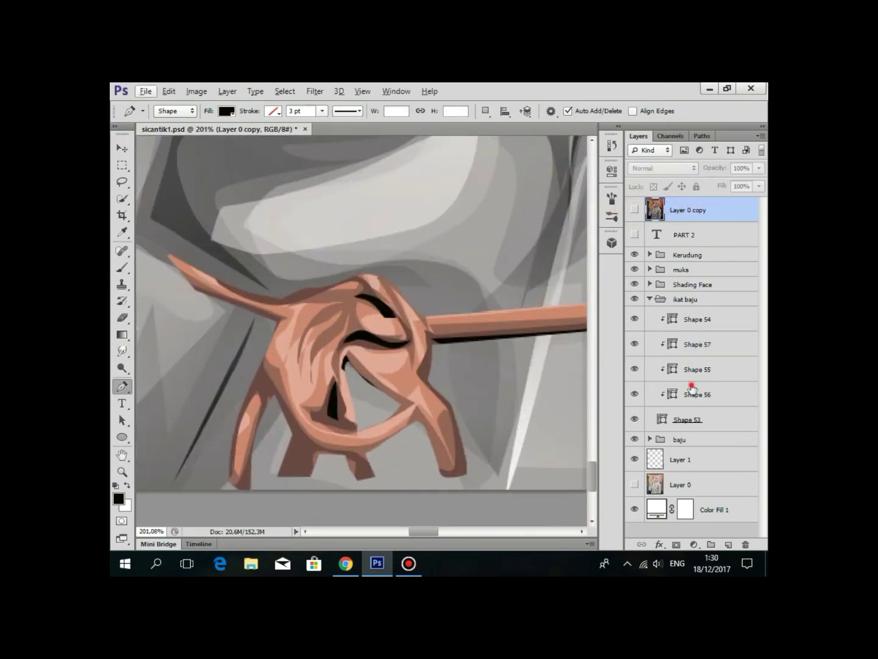
# Select Shape 53, check the path combine option, and show Layer 0 copy again.
pyautogui.click(688, 419)
pyautogui.click(486, 112)
pyautogui.click(634, 209)
pyautogui.scroll(3, 448, 448)
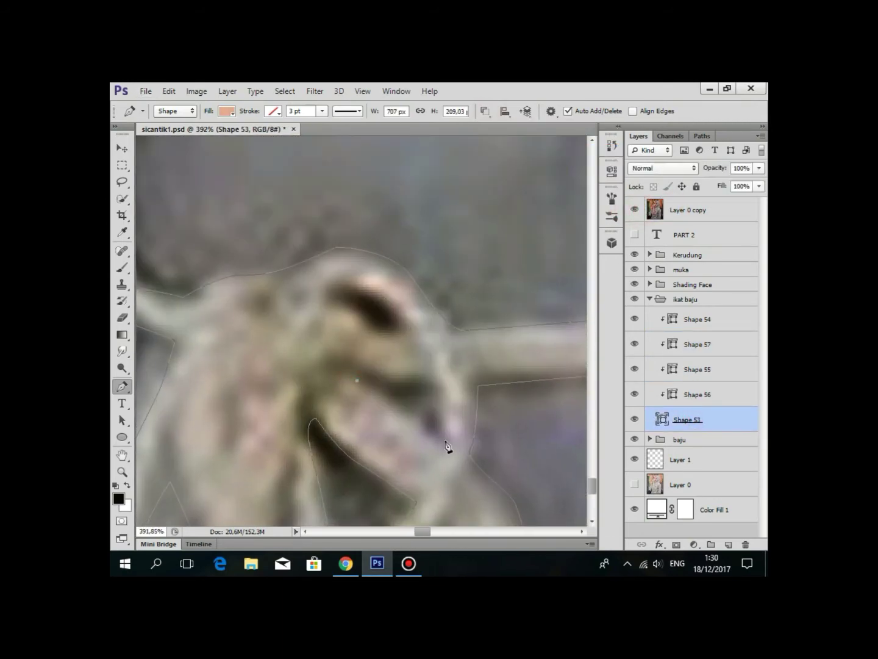
pyautogui.click(634, 209)
pyautogui.scroll(-3, 463, 366)
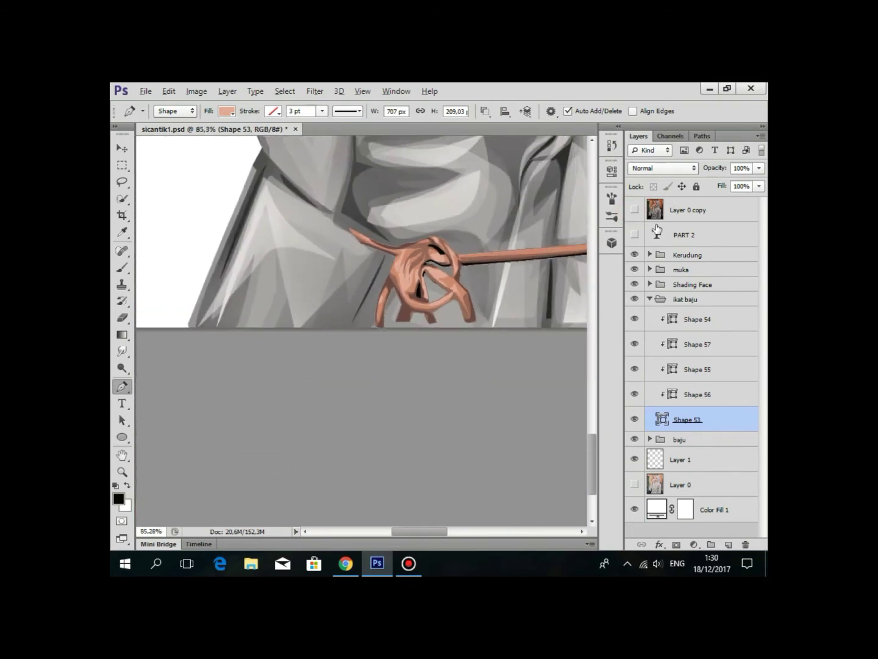
pyautogui.scroll(-1, 463, 367)
pyautogui.scroll(1, 458, 400)
pyautogui.click(634, 210)
pyautogui.scroll(1, 368, 264)
pyautogui.scroll(2, 368, 264)
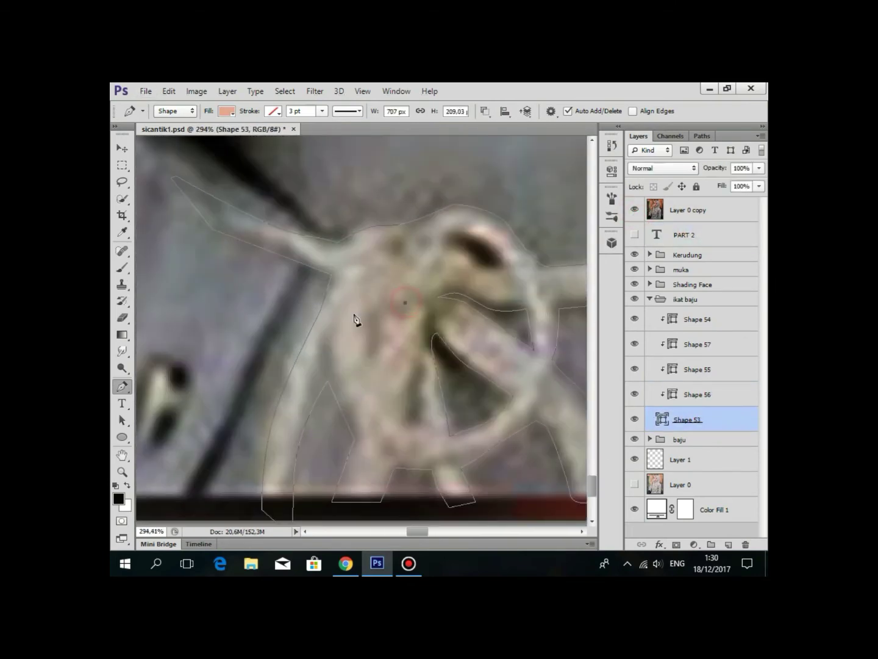
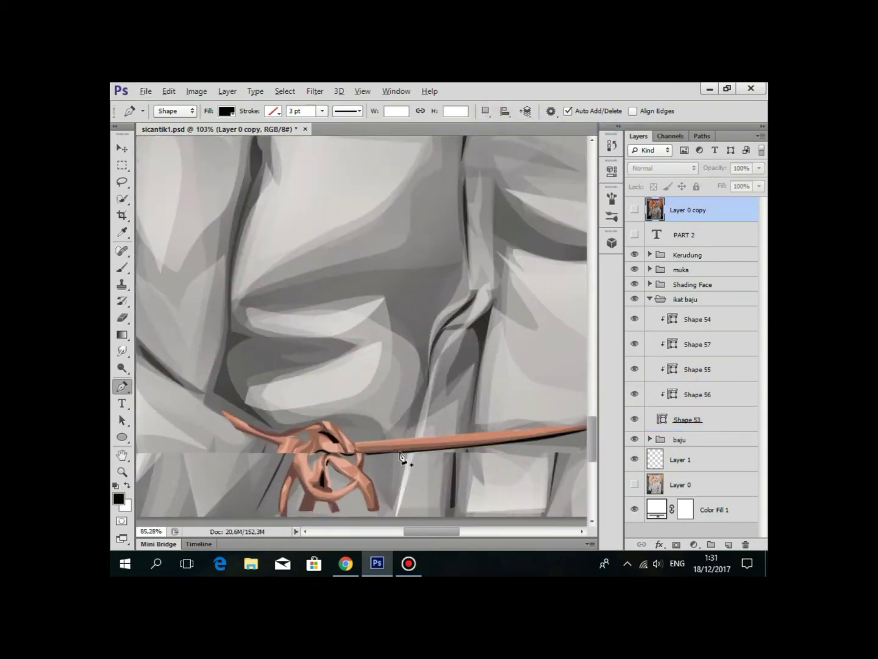
# Select Shape 57 and, in Combine Shapes mode, add curved anchors extending the knot shape.
pyautogui.click(686, 346)
pyautogui.scroll(2, 354, 332)
pyautogui.click(441, 245)
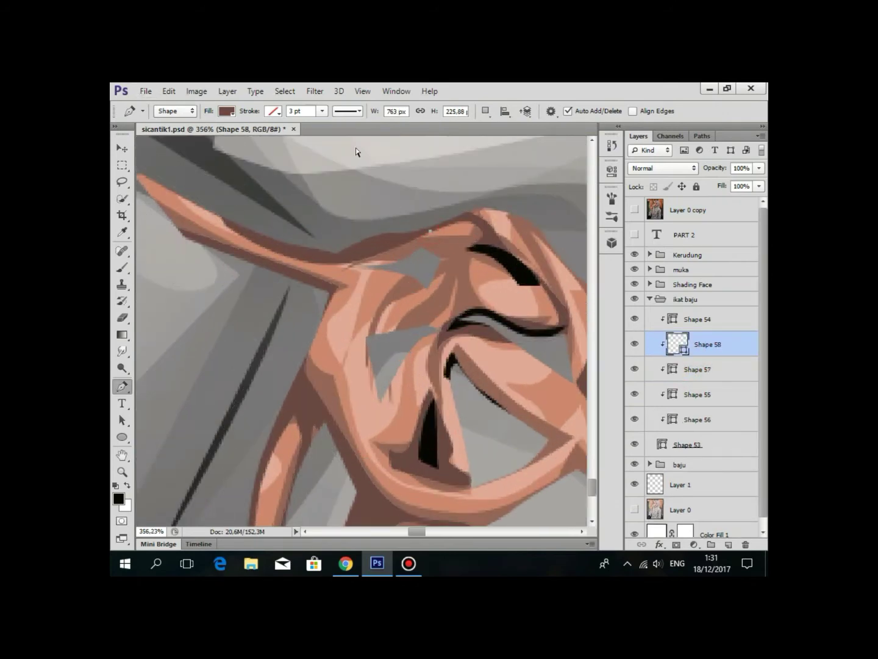
pyautogui.hotkey('ctrl', 'z')
pyautogui.click(486, 111)
pyautogui.click(508, 140)
pyautogui.moveTo(436, 282); pyautogui.dragTo(423, 299)
pyautogui.moveTo(430, 196)
pyautogui.mouseDown()
pyautogui.moveTo(436, 232)
pyautogui.moveTo(355, 236)
pyautogui.mouseUp()
# Add a smooth anchor that extends the knot's shading further.
pyautogui.scroll(-5, 435, 305)
pyautogui.scroll(-2, 424, 311)
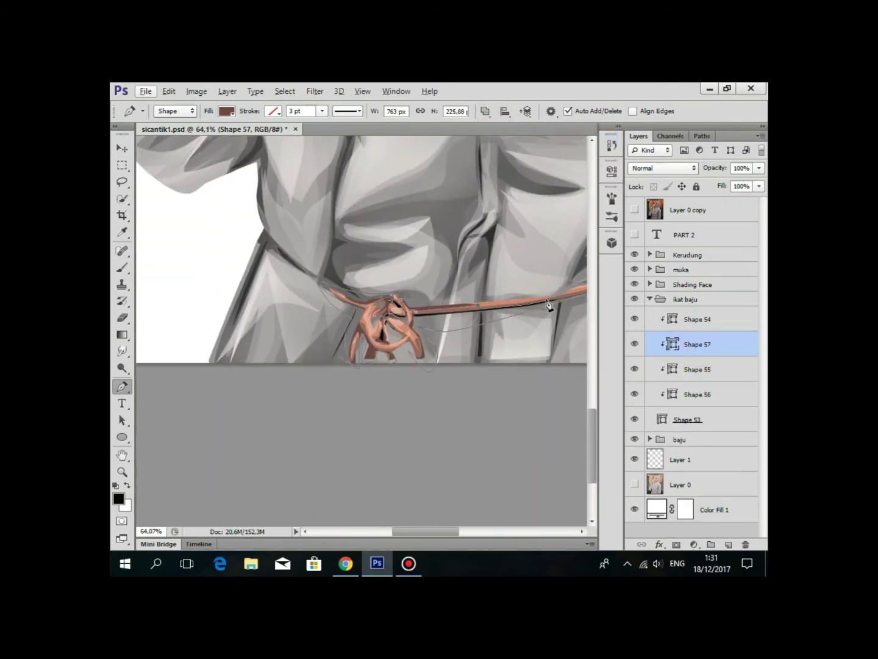
pyautogui.scroll(2, 464, 299)
pyautogui.scroll(4, 461, 299)
pyautogui.scroll(-1, 462, 300)
pyautogui.scroll(2, 335, 268)
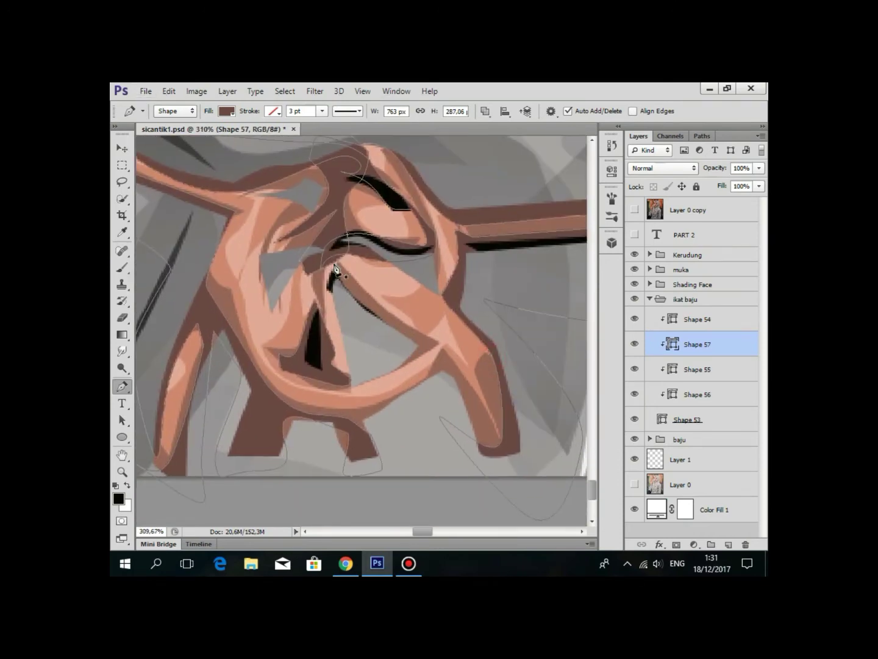
pyautogui.moveTo(429, 374); pyautogui.dragTo(423, 362)
pyautogui.scroll(-4, 331, 281)
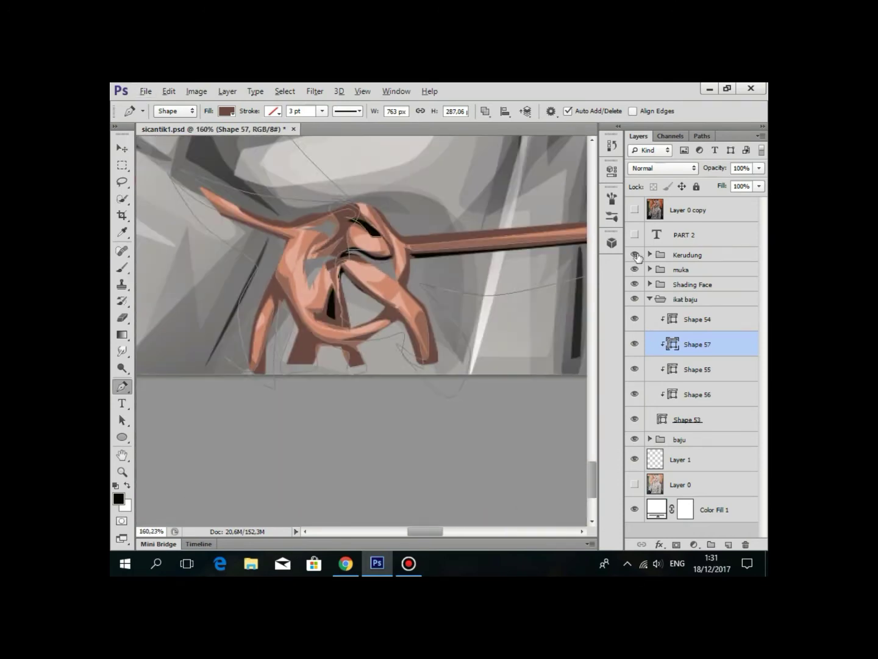
pyautogui.scroll(-3, 427, 336)
pyautogui.scroll(2, 486, 382)
# Review the Shape 56 and Shape 54 layers and reconfirm Shape 57's fill colour.
pyautogui.click(714, 394)
pyautogui.scroll(3, 417, 398)
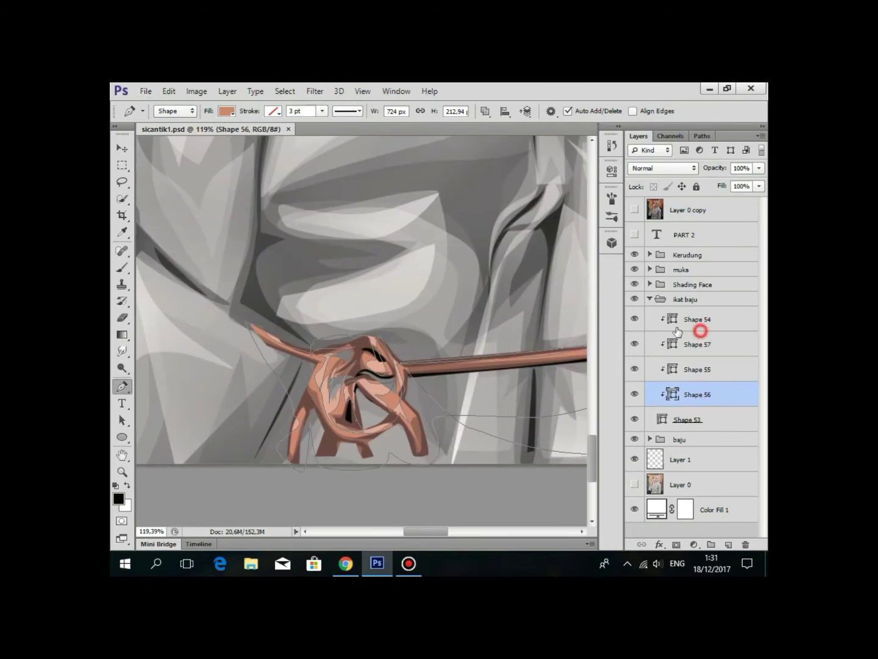
pyautogui.scroll(-3, 427, 392)
pyautogui.scroll(3, 427, 392)
pyautogui.click(696, 323)
pyautogui.doubleClick(673, 344)
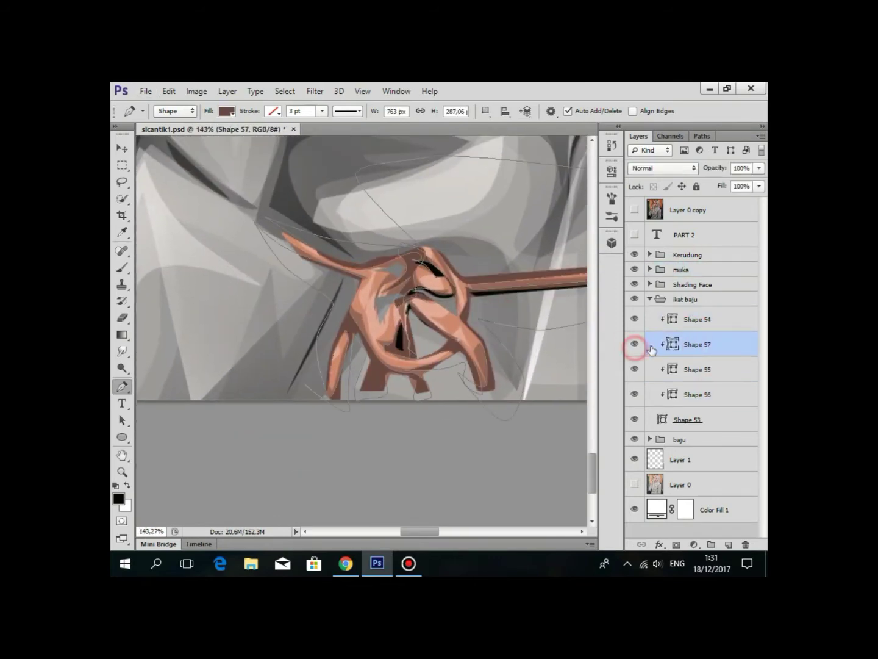
pyautogui.click(758, 120)
# Resample Shape 56's fill with a lighter peach tone from the knot.
pyautogui.click(695, 369)
pyautogui.scroll(3, 441, 349)
pyautogui.scroll(1, 382, 368)
pyautogui.click(696, 394)
pyautogui.click(671, 370)
pyautogui.doubleClick(671, 370)
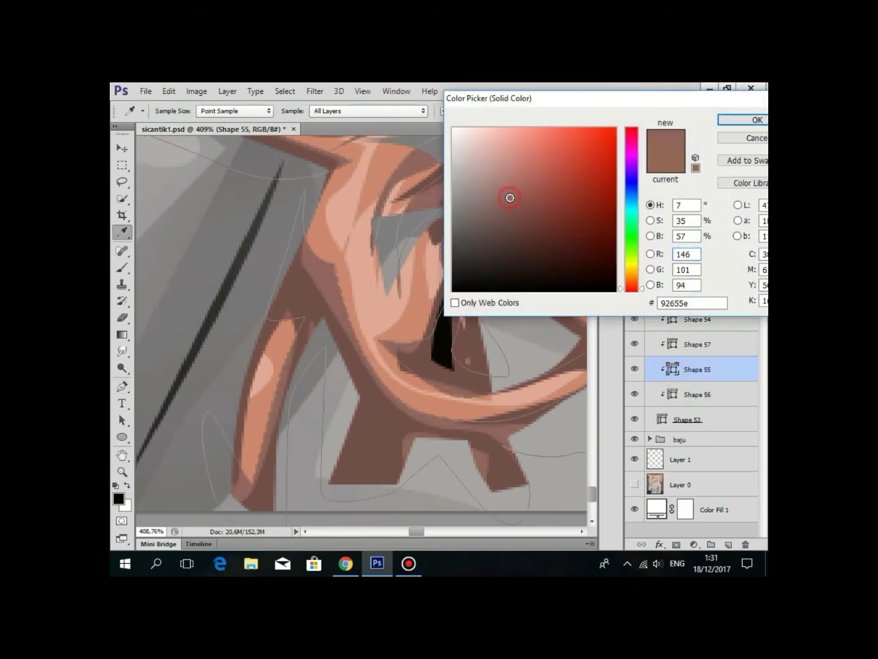
pyautogui.press('Escape')
pyautogui.doubleClick(667, 392)
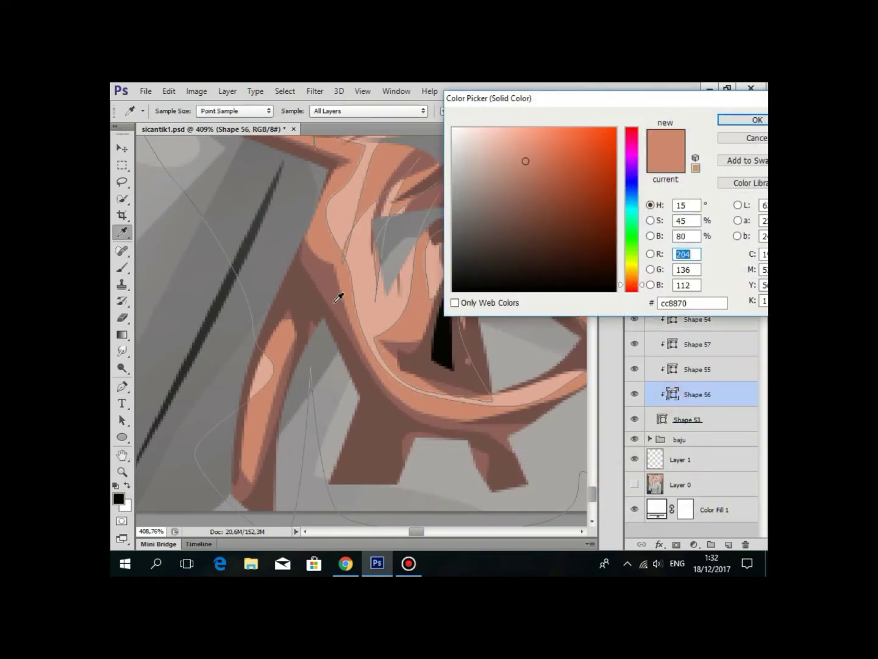
pyautogui.click(337, 294)
# Collapse the ikat baju group and toggle the reference photo to compare the shirt's waist.
pyautogui.scroll(-5, 330, 355)
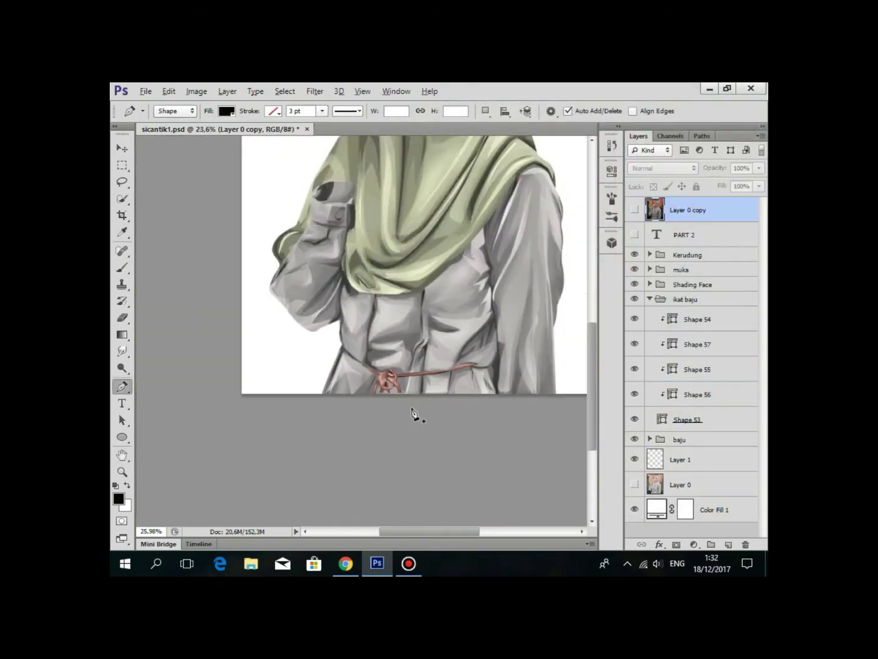
pyautogui.click(650, 298)
pyautogui.click(634, 210)
pyautogui.scroll(2, 434, 349)
pyautogui.moveTo(434, 349); pyautogui.dragTo(424, 356)
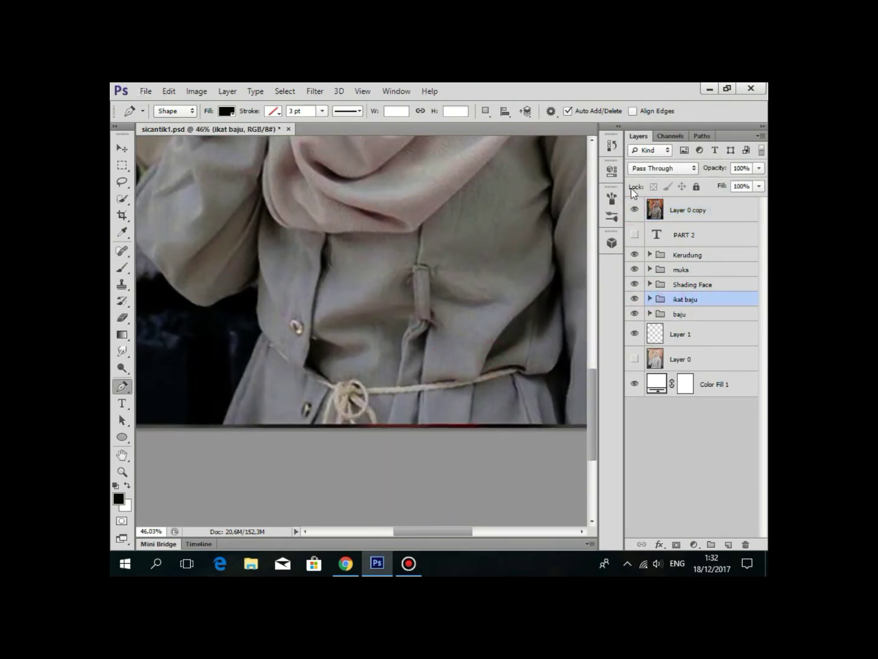
pyautogui.click(635, 211)
pyautogui.scroll(-3, 393, 392)
pyautogui.scroll(2, 467, 439)
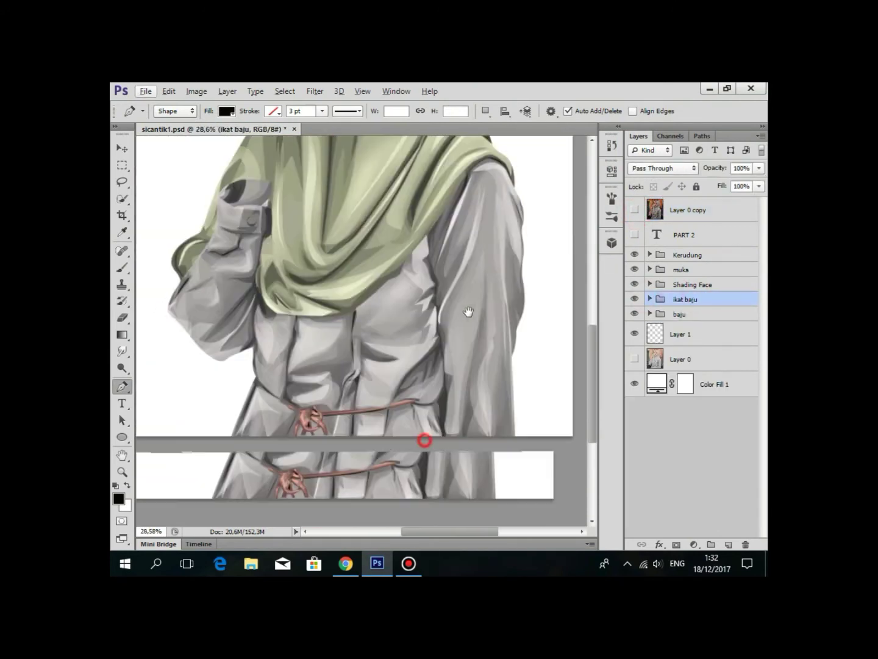
pyautogui.scroll(2, 458, 339)
# Briefly expand the ikat baju group to select Shape 54, then collapse it again.
pyautogui.click(649, 299)
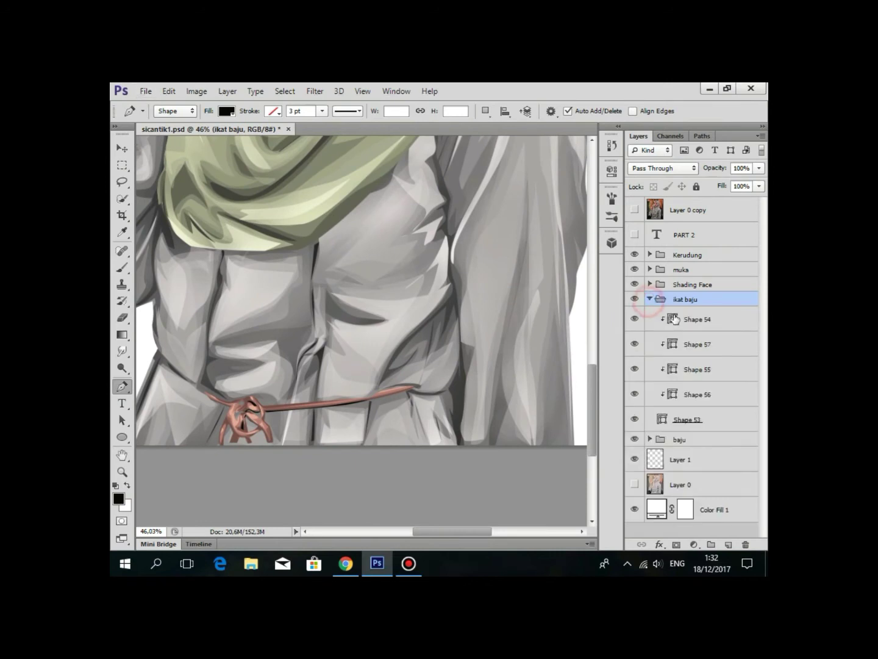
pyautogui.click(687, 317)
pyautogui.click(650, 300)
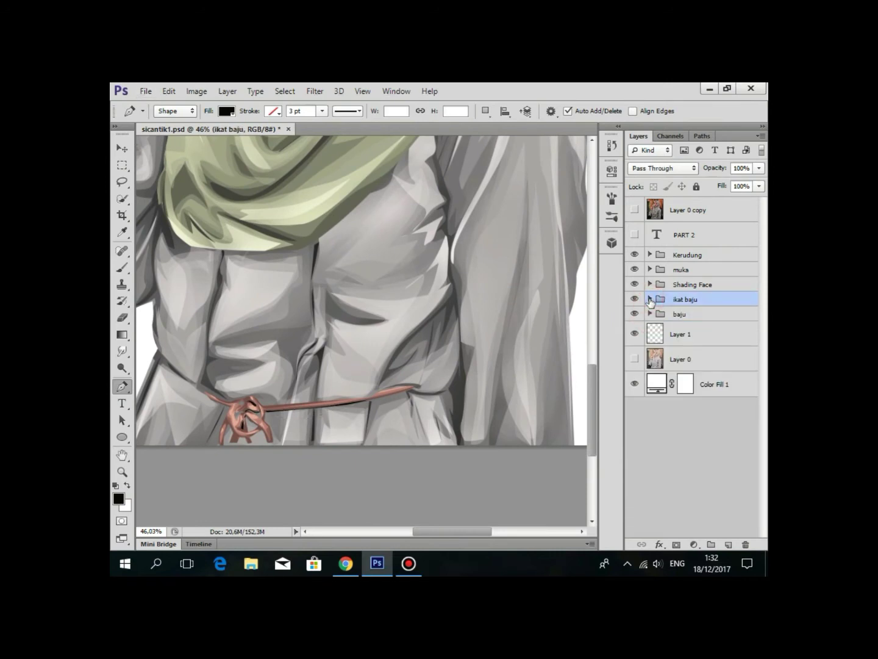
pyautogui.scroll(-2, 410, 365)
pyautogui.scroll(-3, 425, 315)
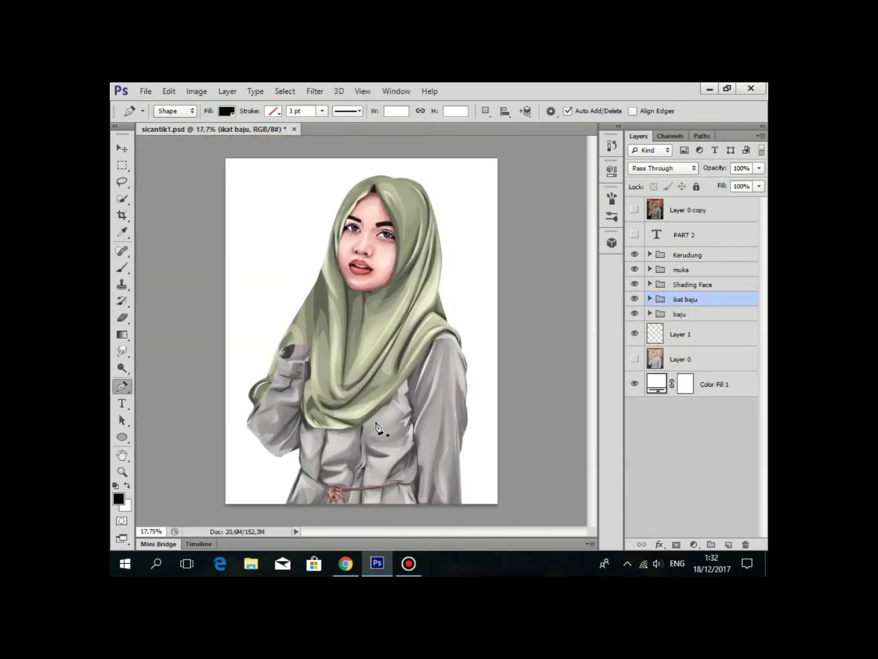
pyautogui.scroll(2, 470, 267)
pyautogui.scroll(2, 427, 312)
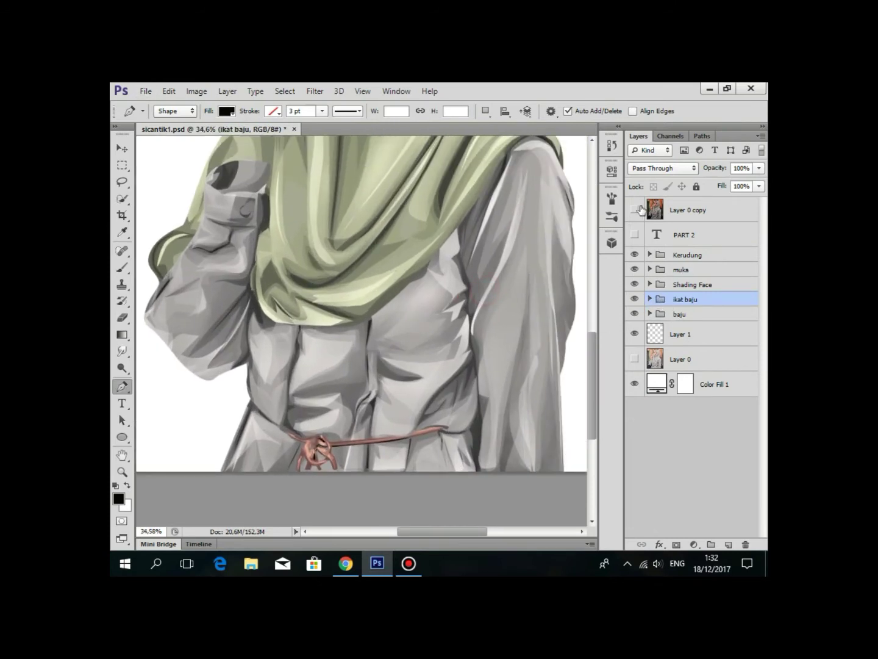
# Show the reference photo over the sleeve cuff and add a new empty layer group.
pyautogui.click(640, 209)
pyautogui.scroll(-1, 253, 232)
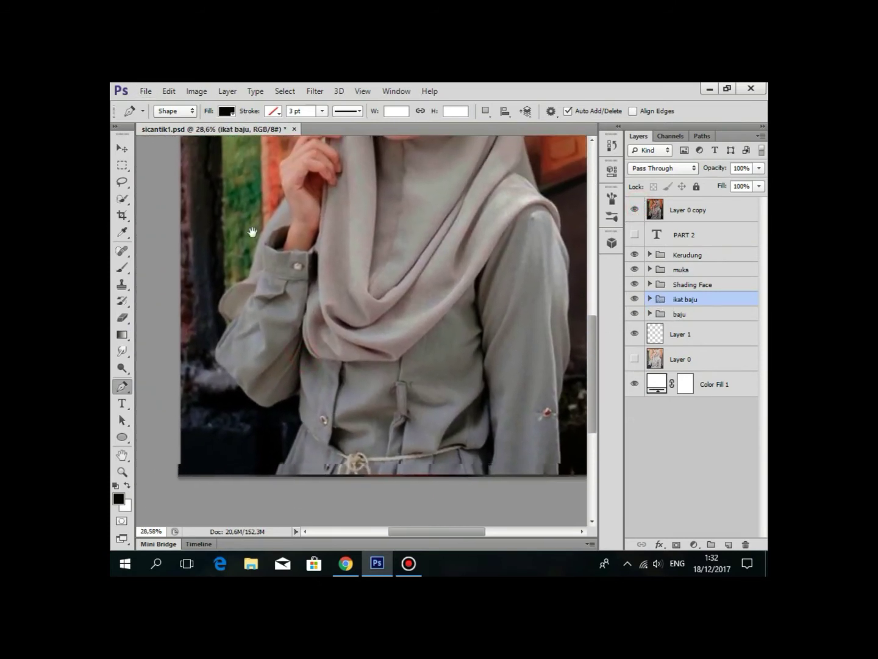
pyautogui.scroll(2, 252, 232)
pyautogui.scroll(2, 317, 314)
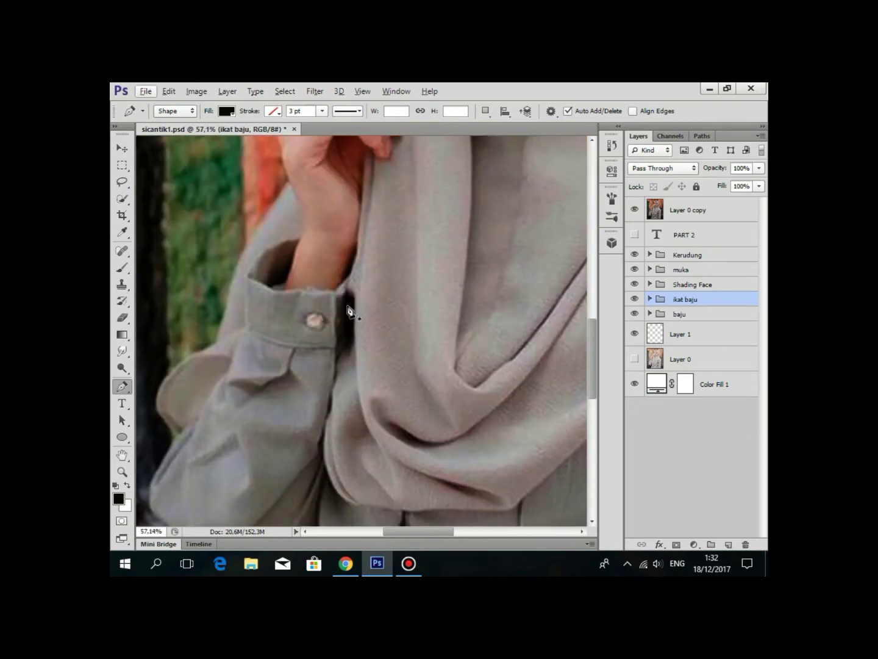
pyautogui.click(635, 209)
pyautogui.scroll(2, 325, 388)
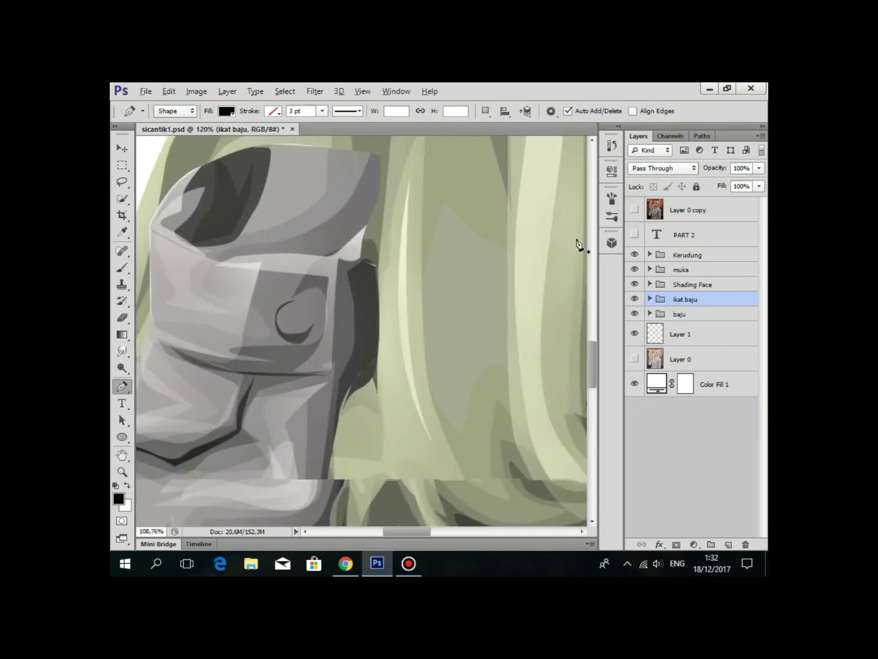
pyautogui.click(634, 209)
pyautogui.scroll(-1, 453, 248)
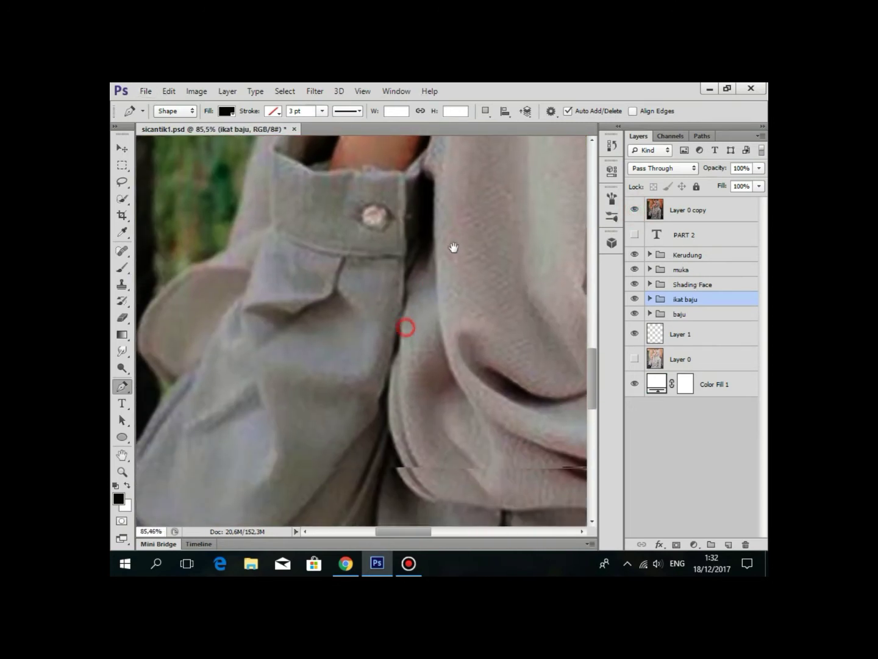
pyautogui.click(712, 544)
pyautogui.write('kancing')
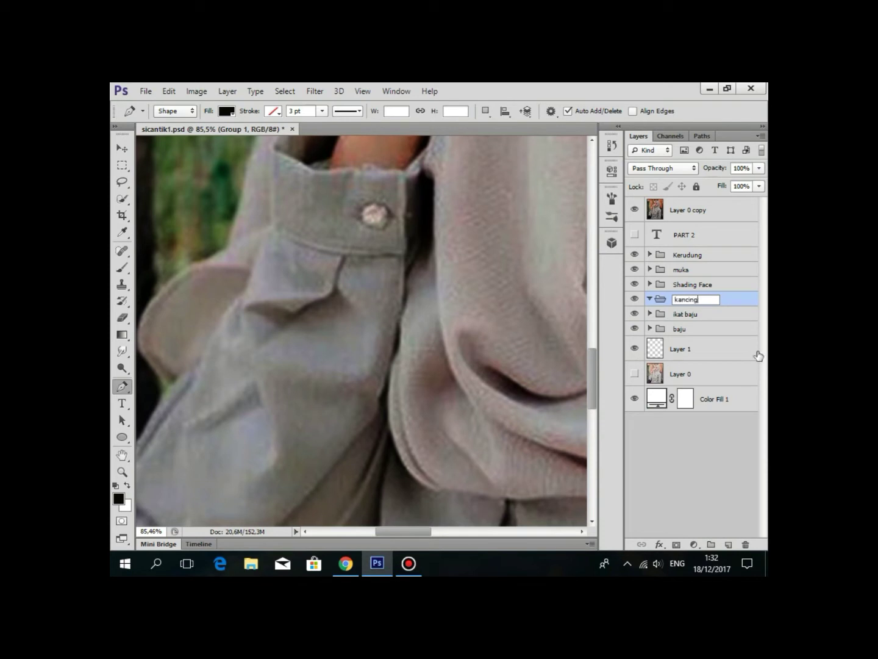
# Add a new layer inside the kancing group, open the path combining options, and hide the reference photo.
pyautogui.click(730, 547)
pyautogui.scroll(-1, 274, 177)
pyautogui.scroll(-3, 274, 177)
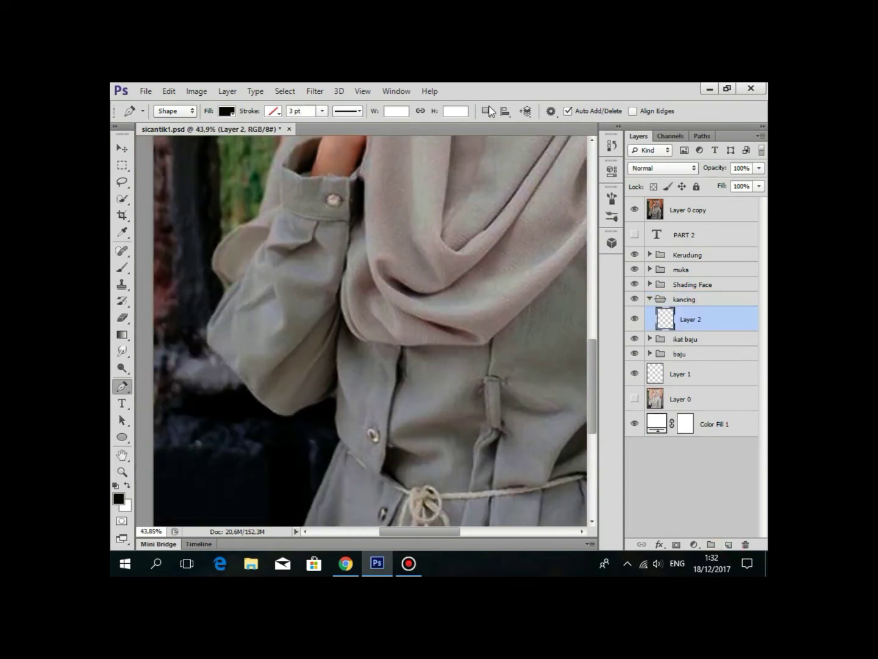
pyautogui.click(485, 110)
pyautogui.click(635, 210)
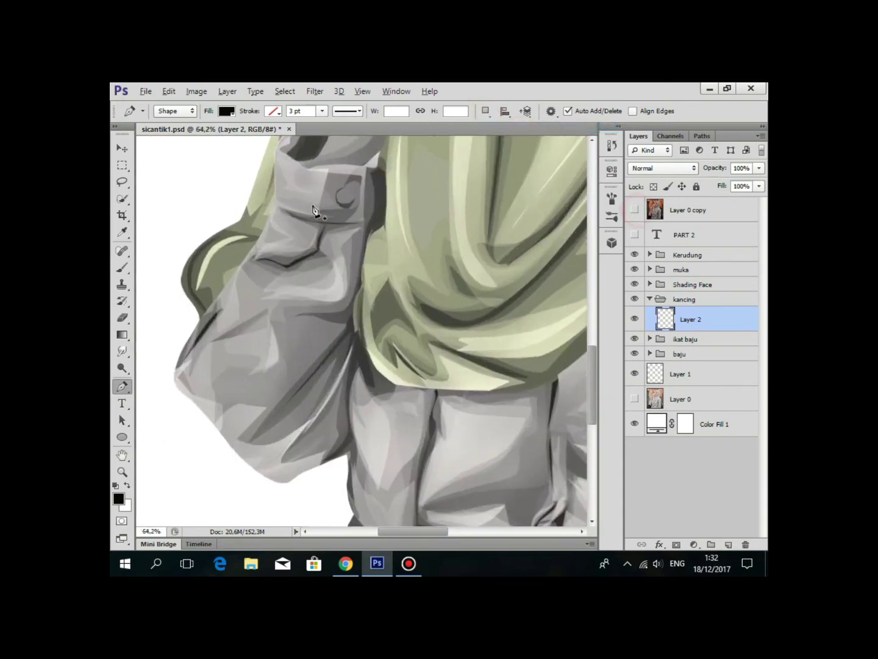
pyautogui.keyDown('alt'); pyautogui.scroll(5, 585, 213); pyautogui.keyUp('alt')
pyautogui.keyDown('alt'); pyautogui.scroll(2, 369, 190); pyautogui.keyUp('alt')
pyautogui.keyDown('alt'); pyautogui.scroll(2, 372, 190); pyautogui.keyUp('alt')
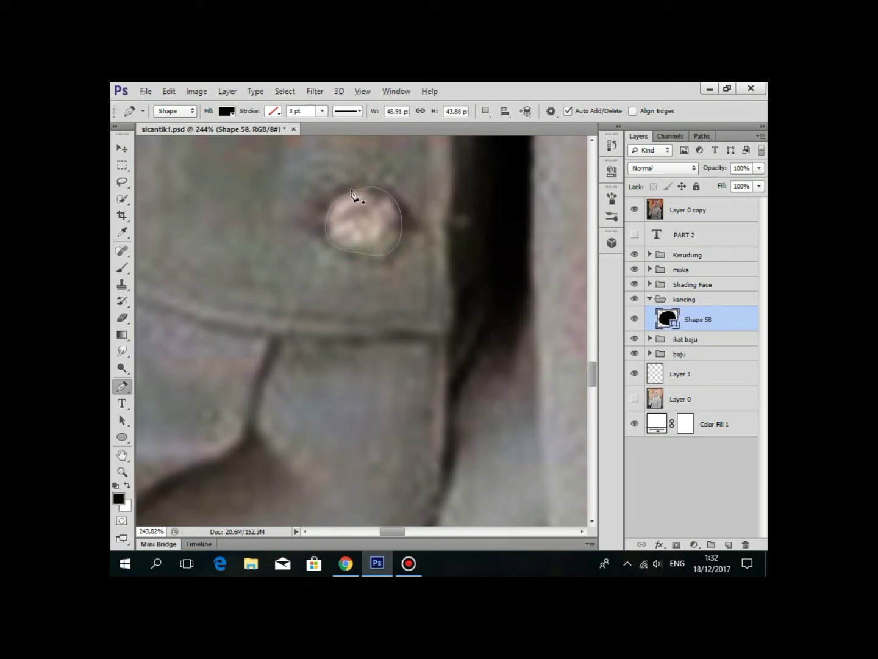
# Remove a misplaced button anchor and delete the empty Shape 59 layer.
pyautogui.keyDown('alt'); pyautogui.scroll(-3, 366, 244); pyautogui.keyUp('alt')
pyautogui.keyDown('alt'); pyautogui.scroll(-1, 396, 304); pyautogui.keyUp('alt')
pyautogui.keyDown('alt'); pyautogui.scroll(2, 440, 445); pyautogui.keyUp('alt')
pyautogui.keyDown('alt'); pyautogui.scroll(2, 421, 442); pyautogui.keyUp('alt')
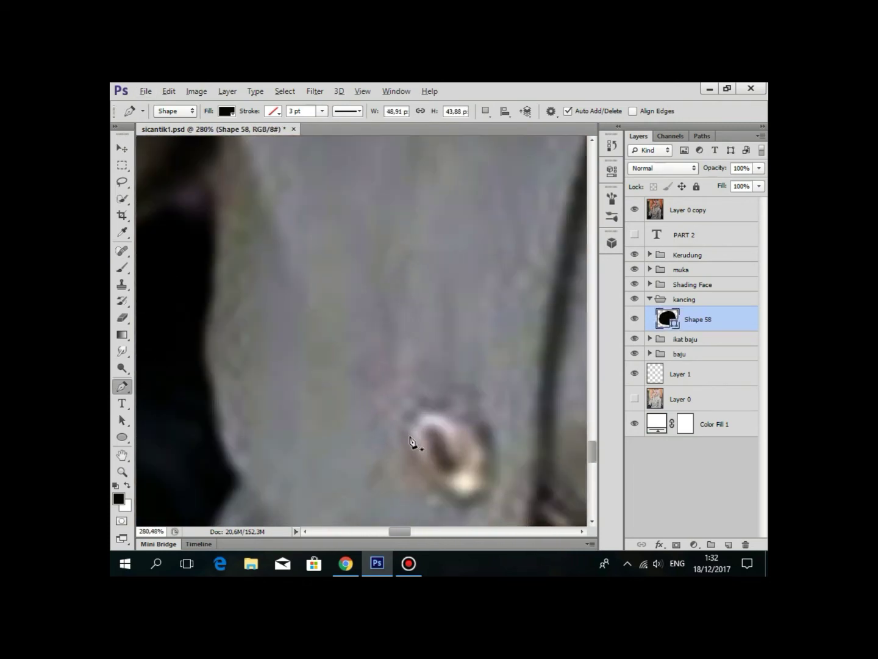
pyautogui.click(406, 435)
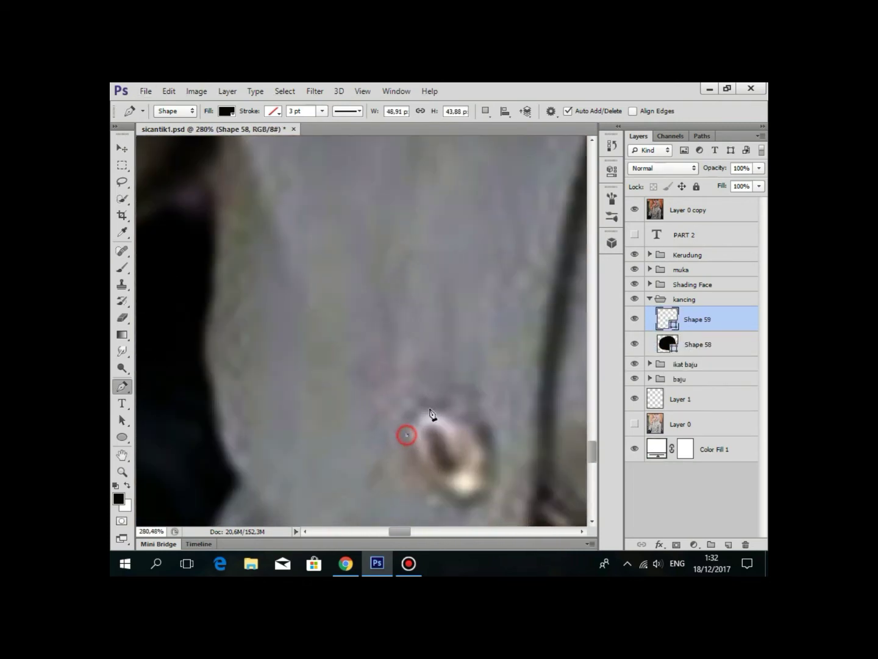
pyautogui.rightClick(408, 435)
pyautogui.click(463, 135)
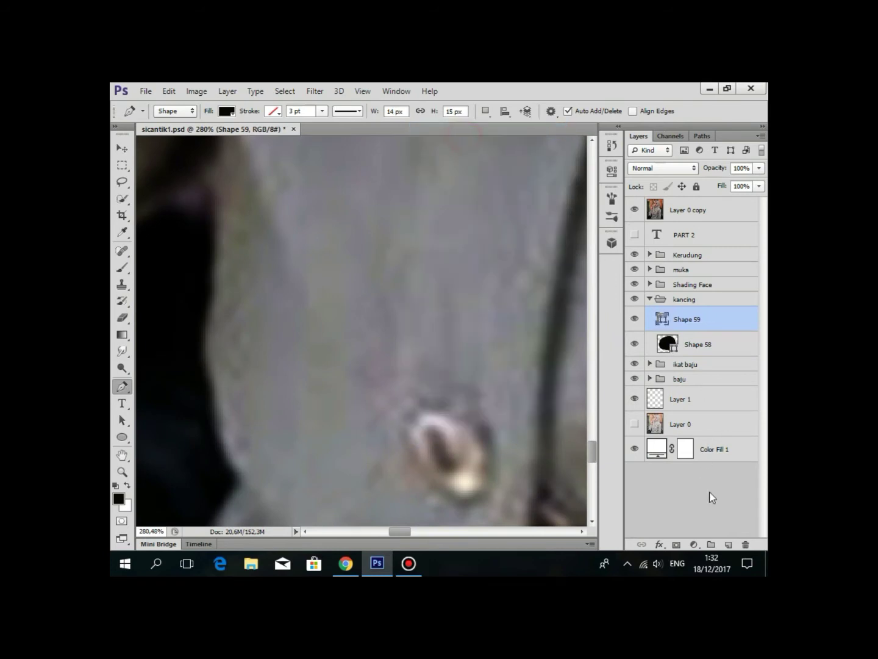
pyautogui.click(744, 543)
# Set new paths to combine into Shape 58 and check the traced button.
pyautogui.click(483, 115)
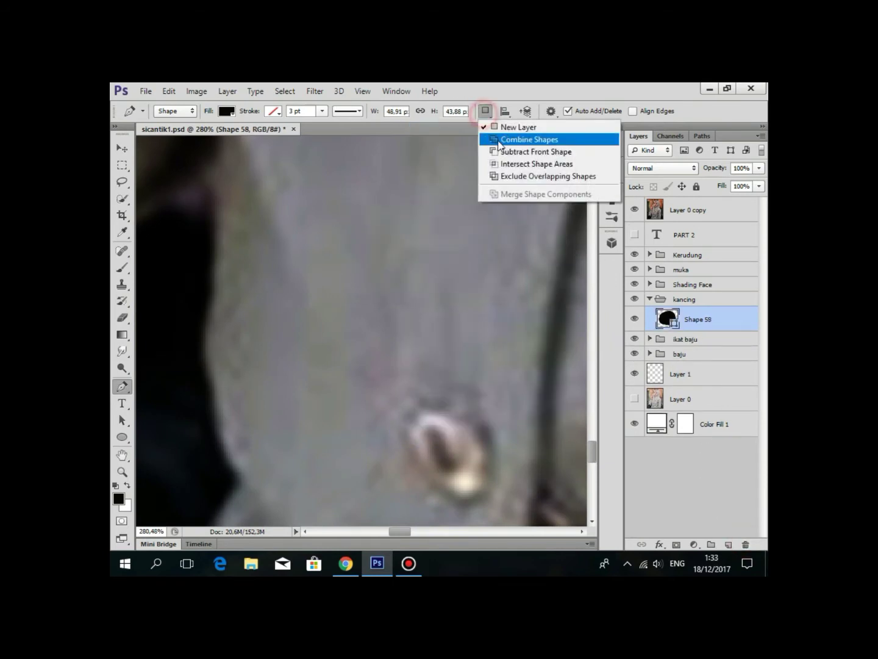
pyautogui.click(531, 137)
pyautogui.scroll(2, 387, 366)
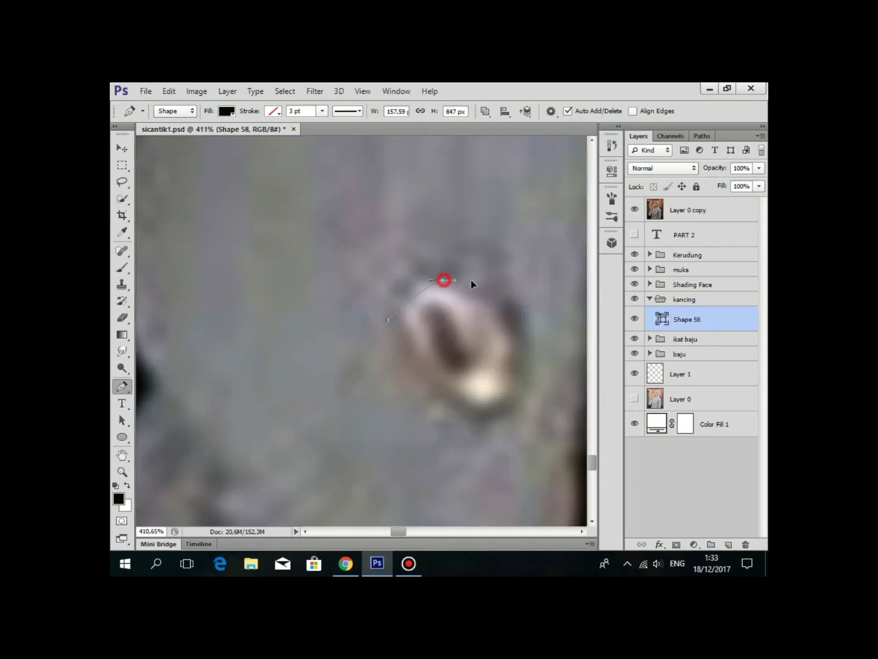
pyautogui.moveTo(533, 371); pyautogui.dragTo(530, 299)
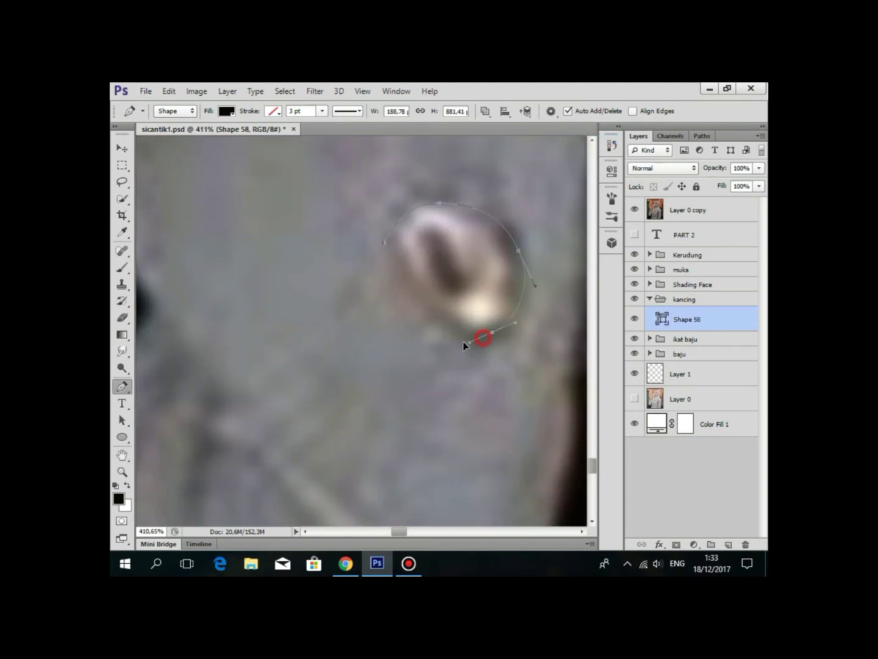
pyautogui.scroll(-3, 392, 245)
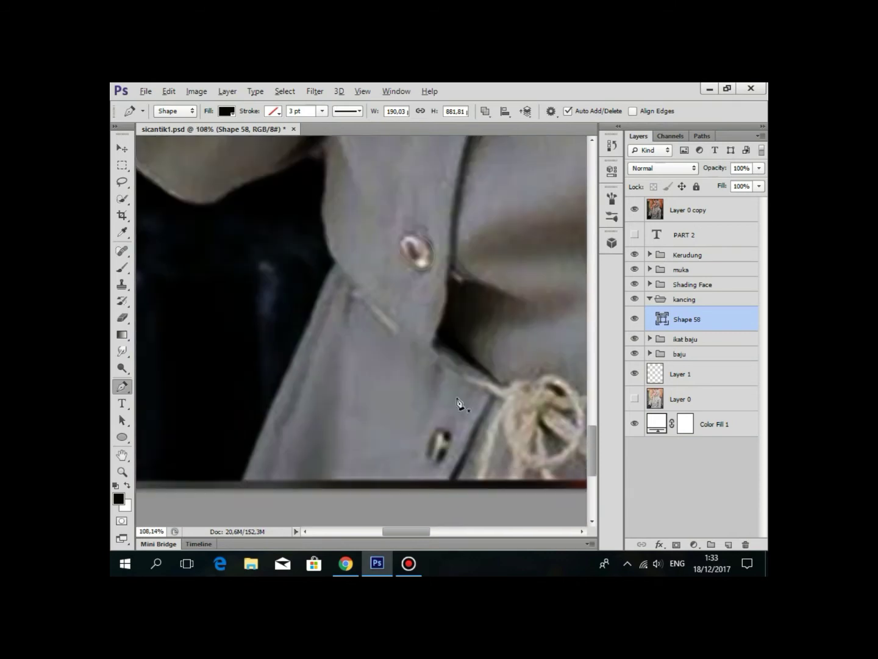
pyautogui.scroll(-2, 463, 406)
pyautogui.scroll(2, 418, 298)
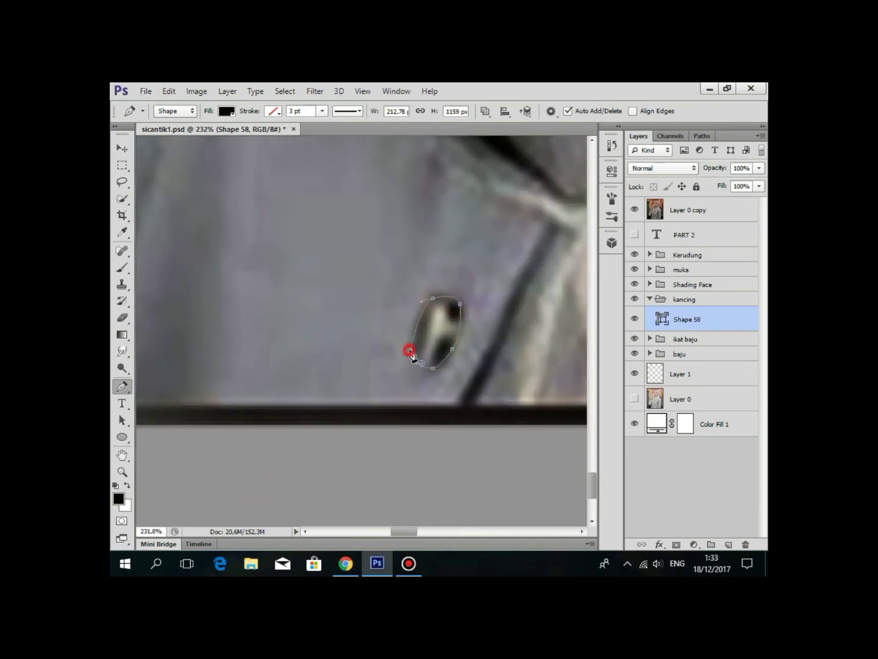
# Hide the reference photo to check the dark buttons on the vector portrait.
pyautogui.scroll(-2, 427, 335)
pyautogui.scroll(-2, 475, 335)
pyautogui.scroll(1, 485, 347)
pyautogui.scroll(1, 482, 354)
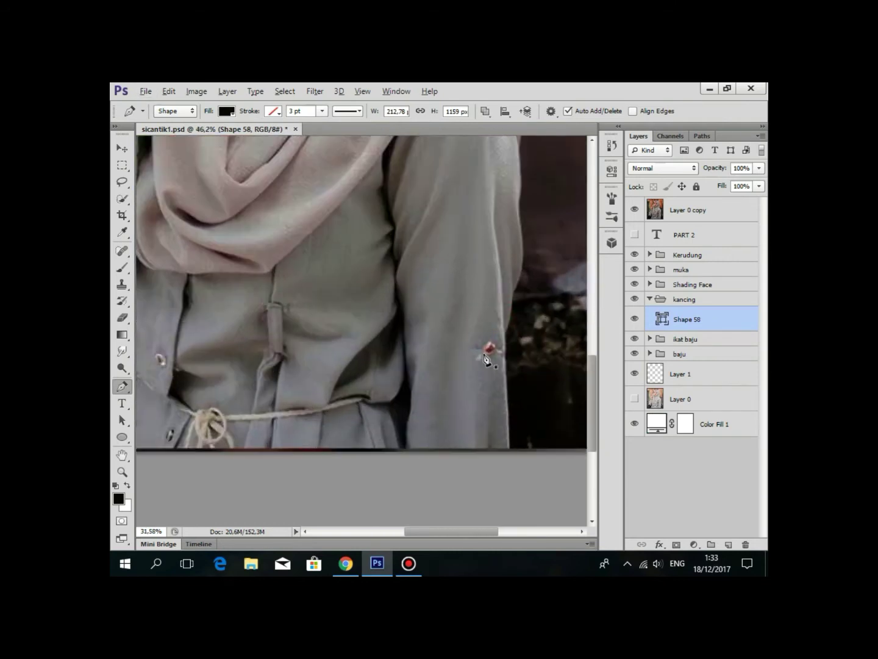
pyautogui.scroll(-1, 488, 354)
pyautogui.scroll(-2, 476, 365)
pyautogui.scroll(1, 482, 378)
pyautogui.scroll(1, 488, 391)
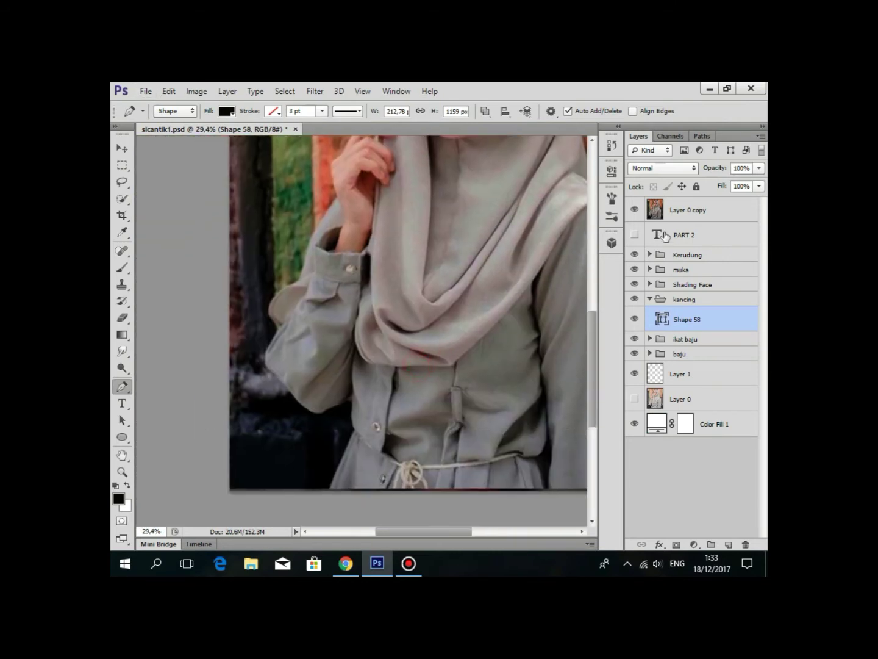
pyautogui.click(635, 211)
pyautogui.scroll(-2, 427, 317)
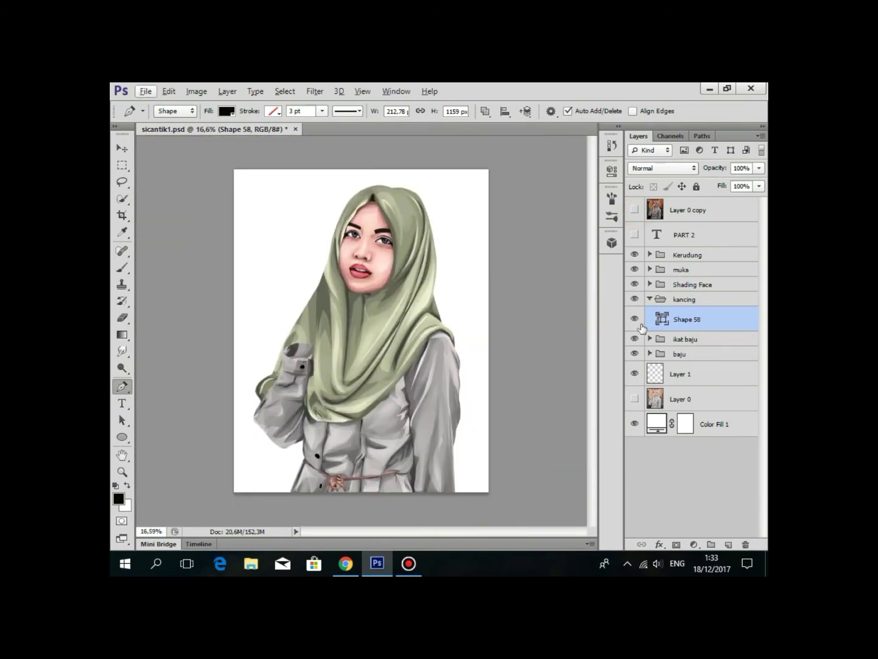
# Give the button shape a pale yellow fill and compare it against the reference photo.
pyautogui.doubleClick(661, 320)
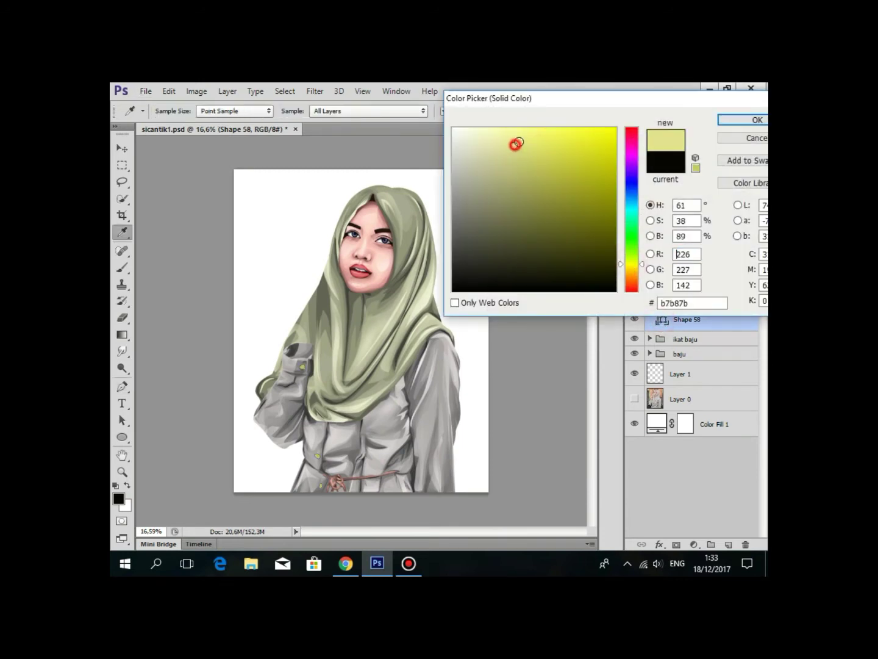
pyautogui.click(756, 120)
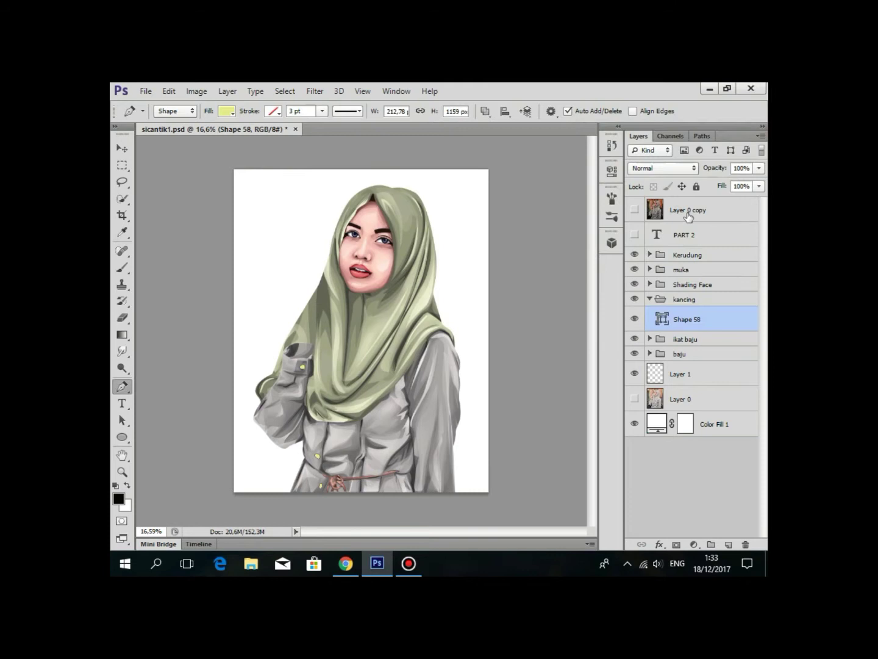
pyautogui.click(666, 222)
pyautogui.scroll(-1, 448, 387)
pyautogui.scroll(3, 393, 401)
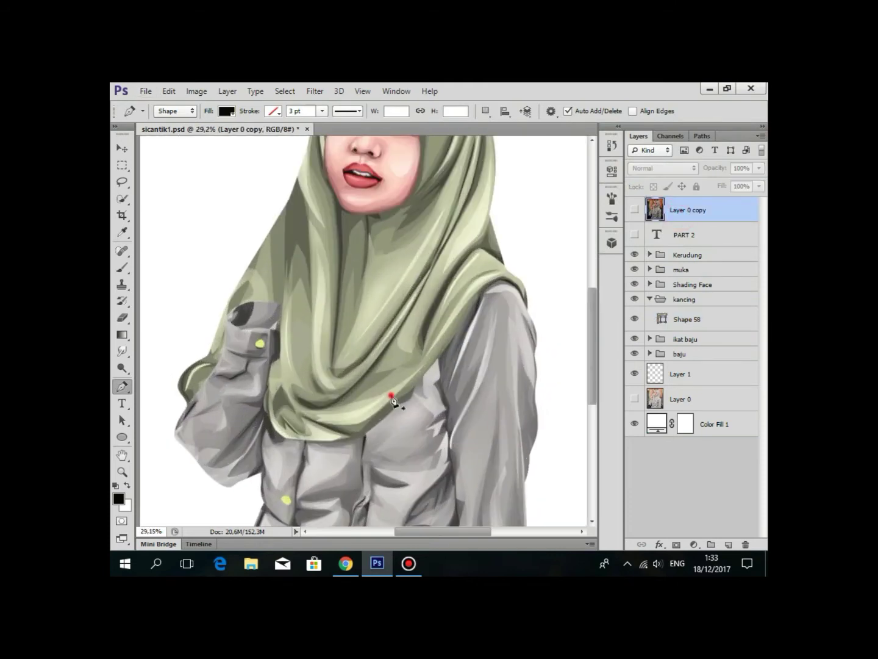
pyautogui.scroll(2, 451, 316)
pyautogui.hotkey('ctrl', 'z')
pyautogui.moveTo(399, 358); pyautogui.dragTo(513, 280)
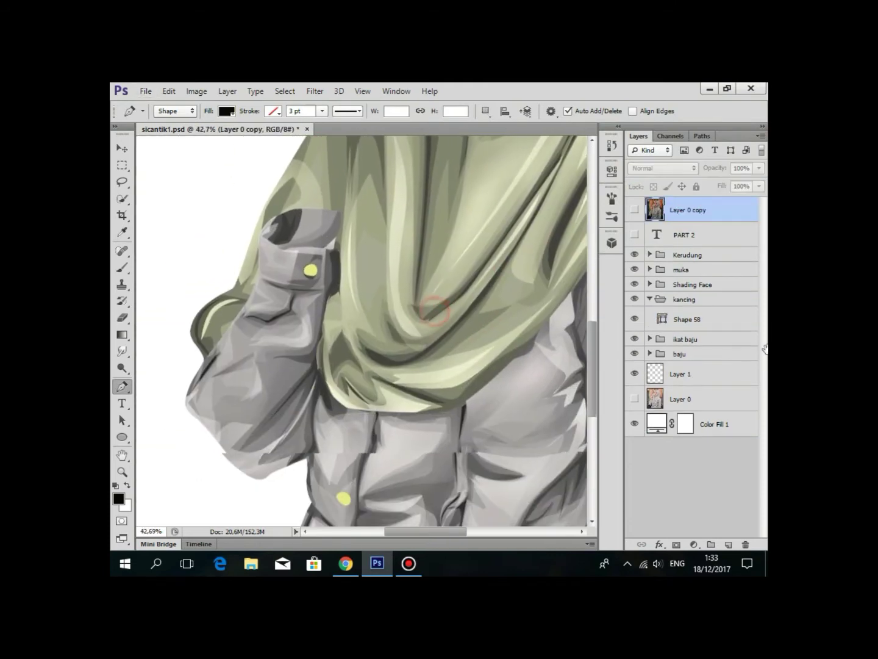
# Select the PART 2 text layer, cancel its deletion, and reselect Shape 58.
pyautogui.click(707, 321)
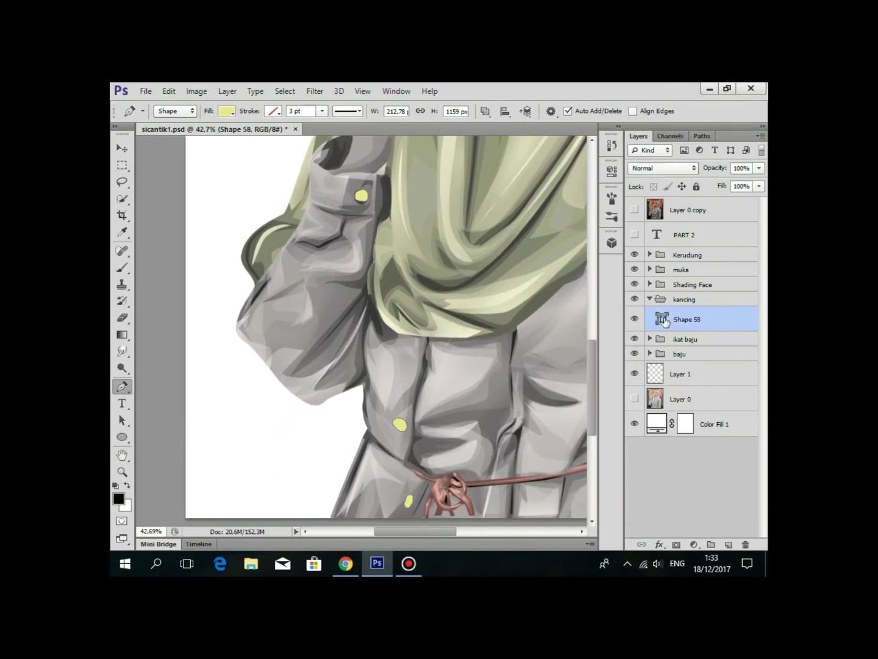
pyautogui.click(659, 239)
pyautogui.scroll(-1, 465, 299)
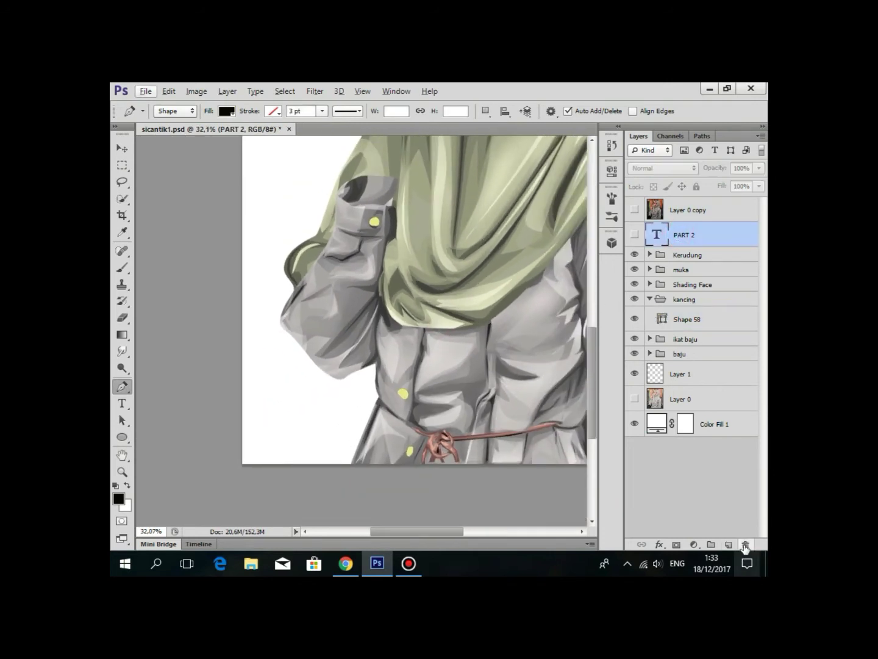
pyautogui.click(745, 546)
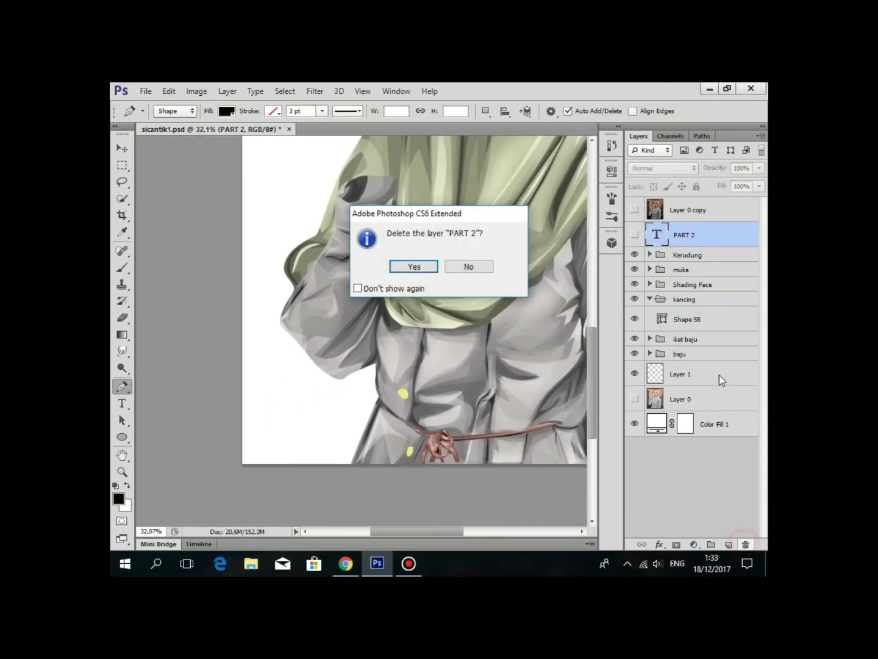
pyautogui.click(470, 266)
pyautogui.click(660, 317)
# Shift Shape 58's button fill from yellow to peach.
pyautogui.press('i')
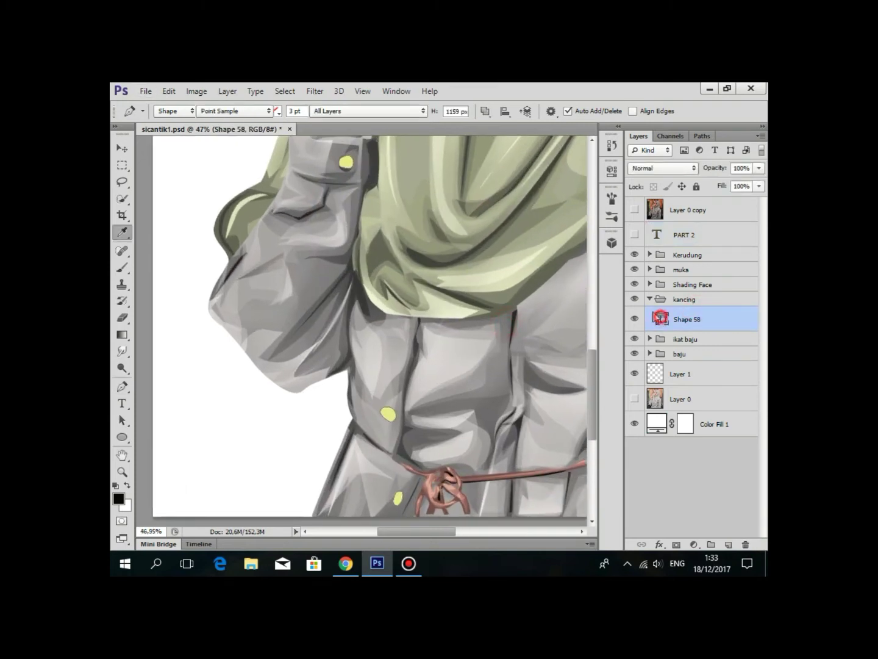
pyautogui.doubleClick(660, 317)
pyautogui.moveTo(633, 276); pyautogui.dragTo(632, 279)
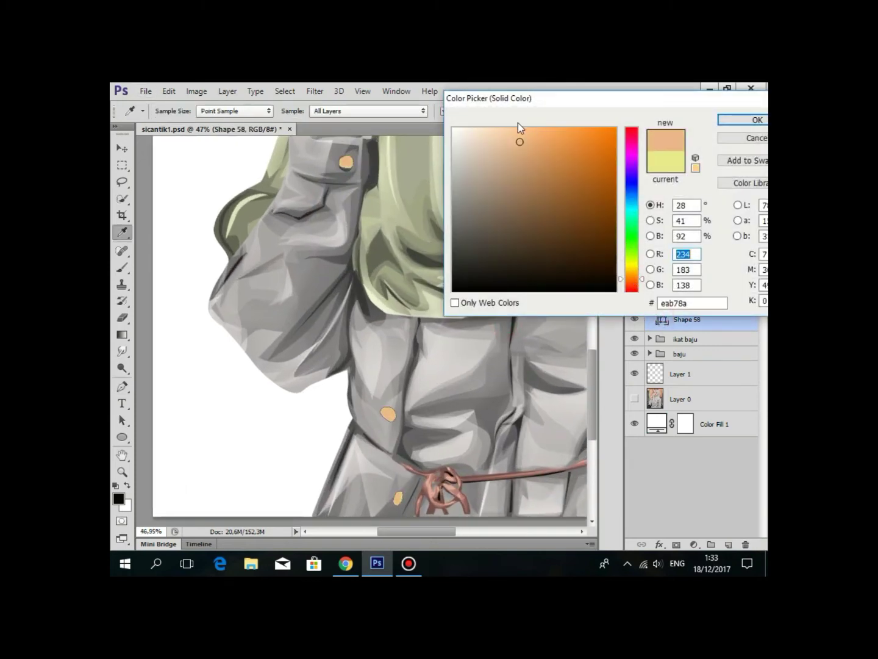
pyautogui.click(763, 121)
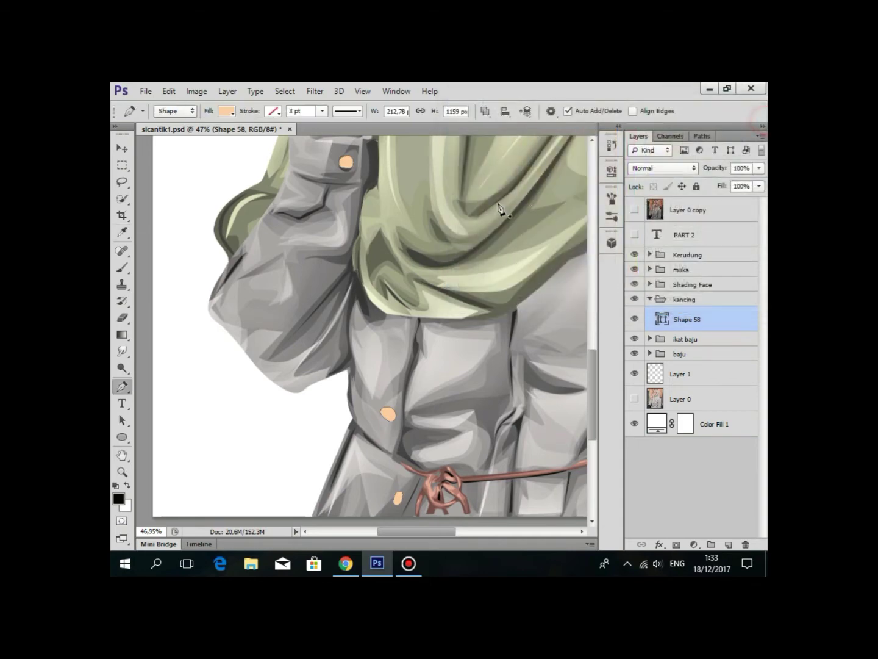
# Compare the peach buttons with the reference photo across the sleeve and torso.
pyautogui.click(688, 209)
pyautogui.scroll(-5, 469, 446)
pyautogui.scroll(3, 467, 443)
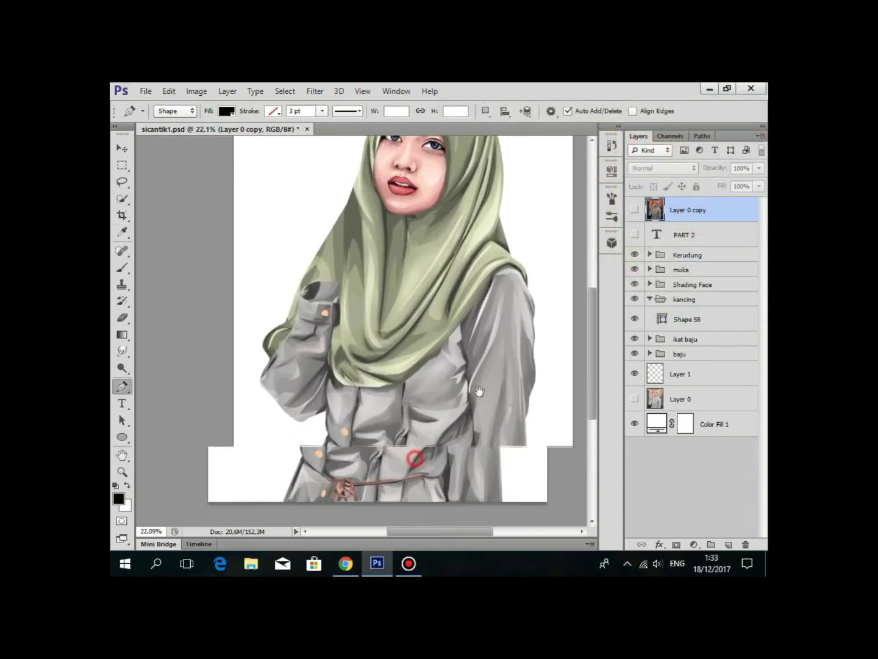
pyautogui.scroll(3, 427, 421)
pyautogui.moveTo(487, 408); pyautogui.dragTo(459, 344)
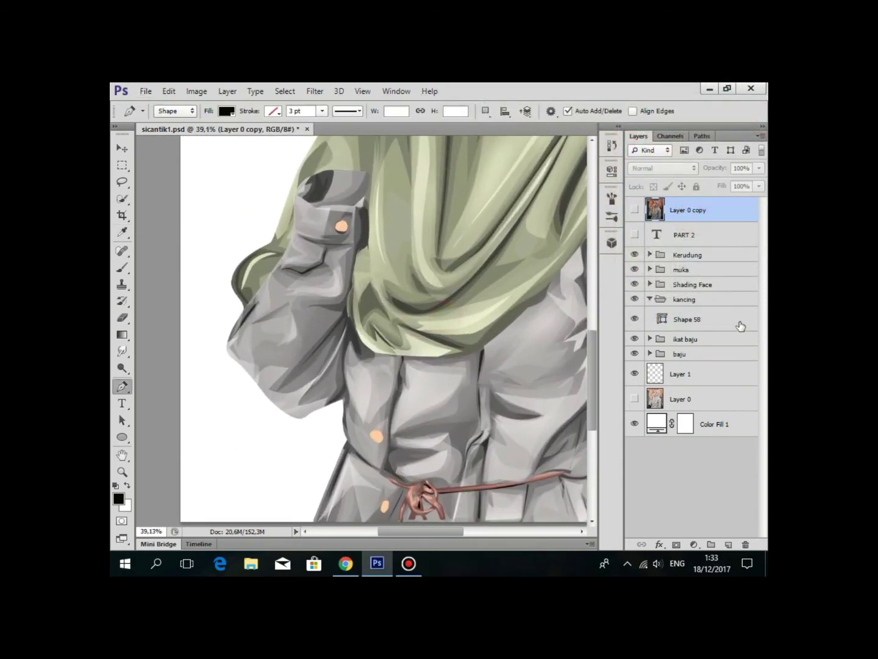
pyautogui.click(686, 319)
pyautogui.scroll(-3, 398, 501)
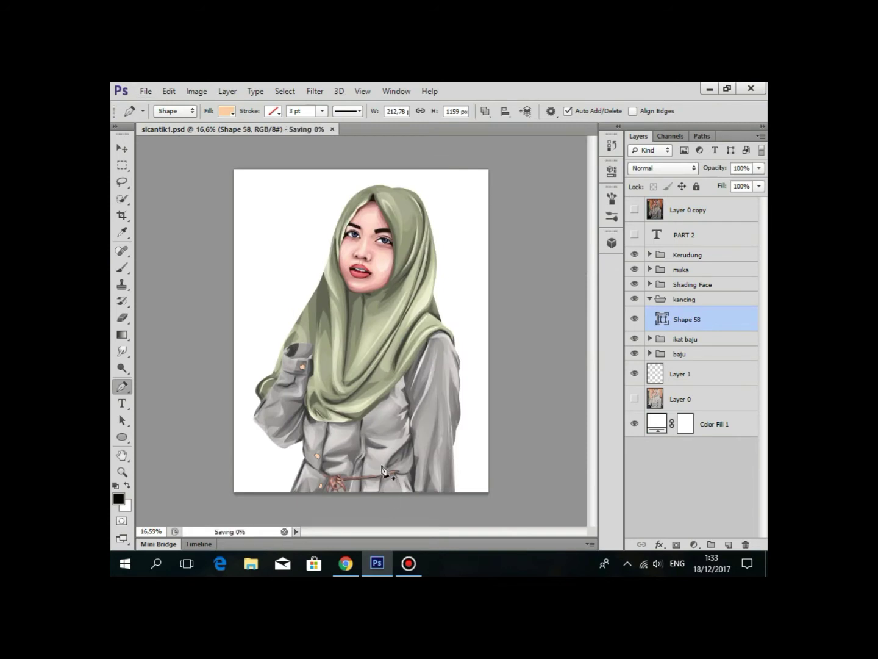
pyautogui.scroll(1, 381, 469)
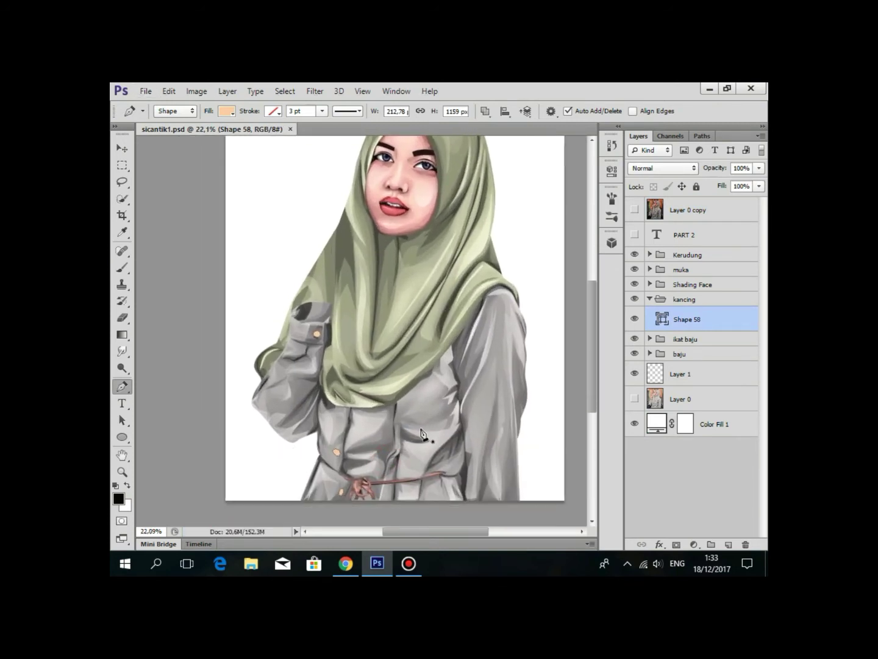
pyautogui.scroll(-1, 426, 426)
pyautogui.scroll(2, 451, 398)
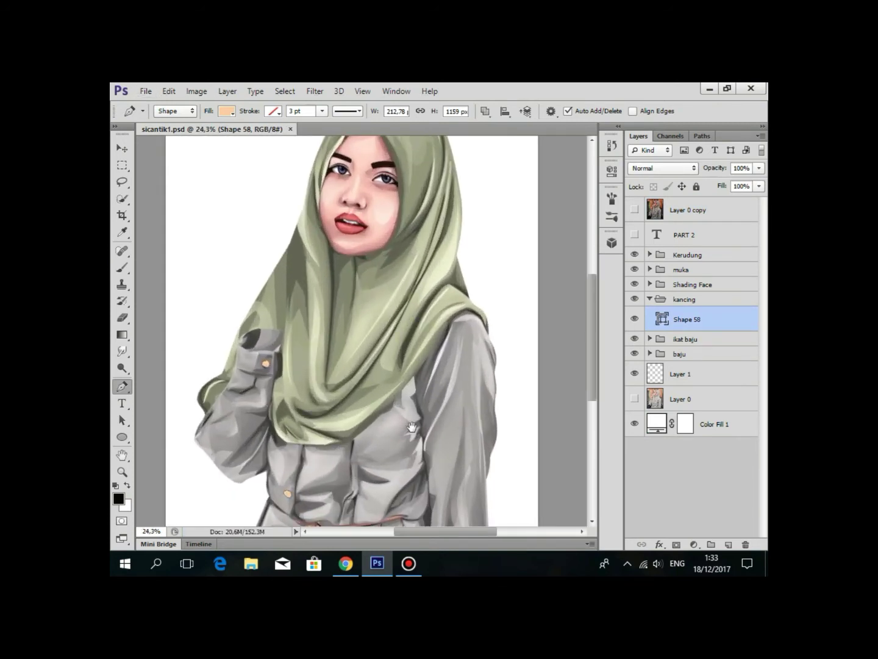
pyautogui.moveTo(482, 375); pyautogui.dragTo(508, 348)
# Add a new layer clipped to the button shape and show the reference photo.
pyautogui.click(729, 544)
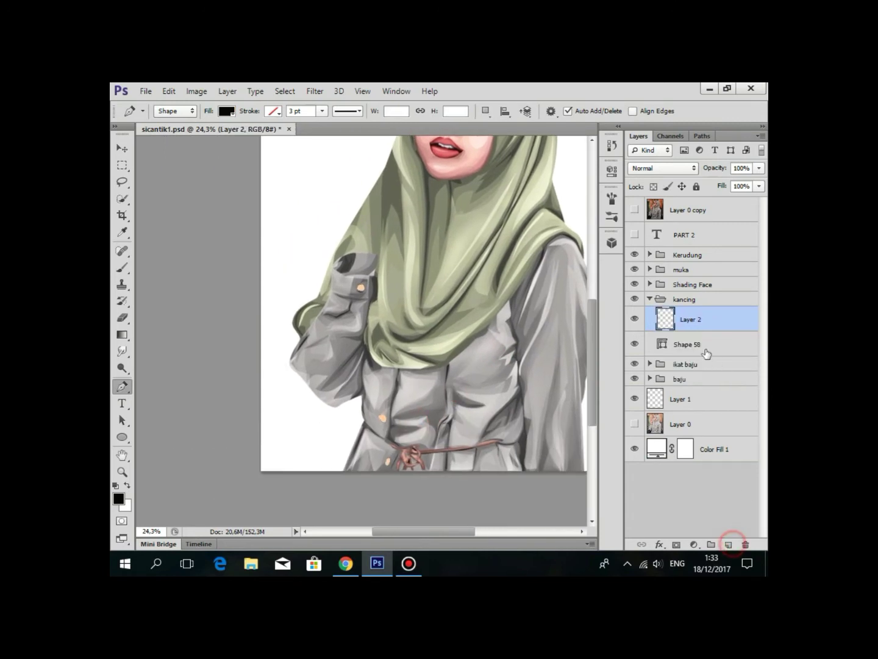
pyautogui.keyDown('alt'); pyautogui.click(693, 329); pyautogui.keyUp('alt')
pyautogui.scroll(2, 284, 376)
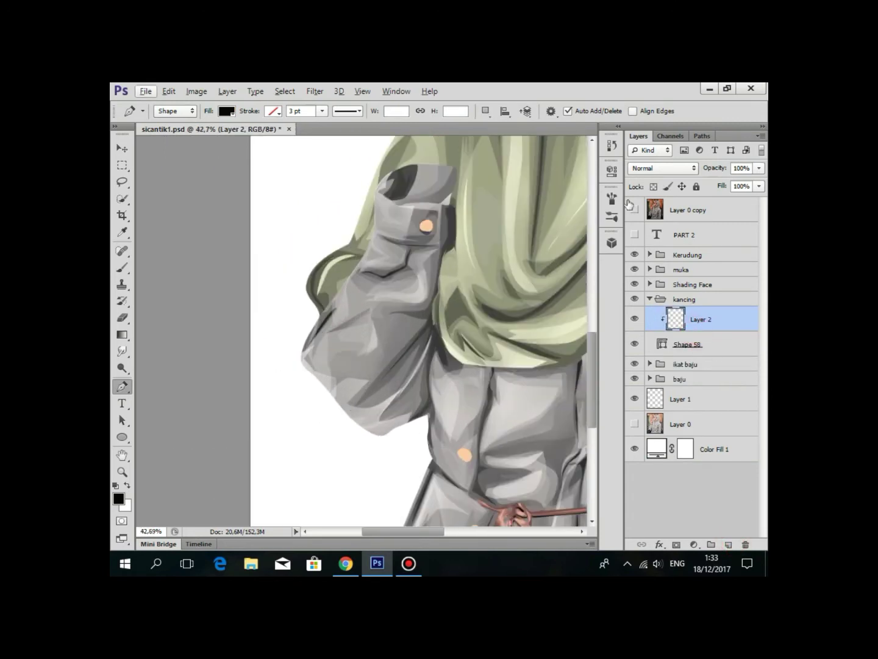
pyautogui.click(634, 209)
pyautogui.scroll(2, 433, 250)
pyautogui.scroll(4, 431, 250)
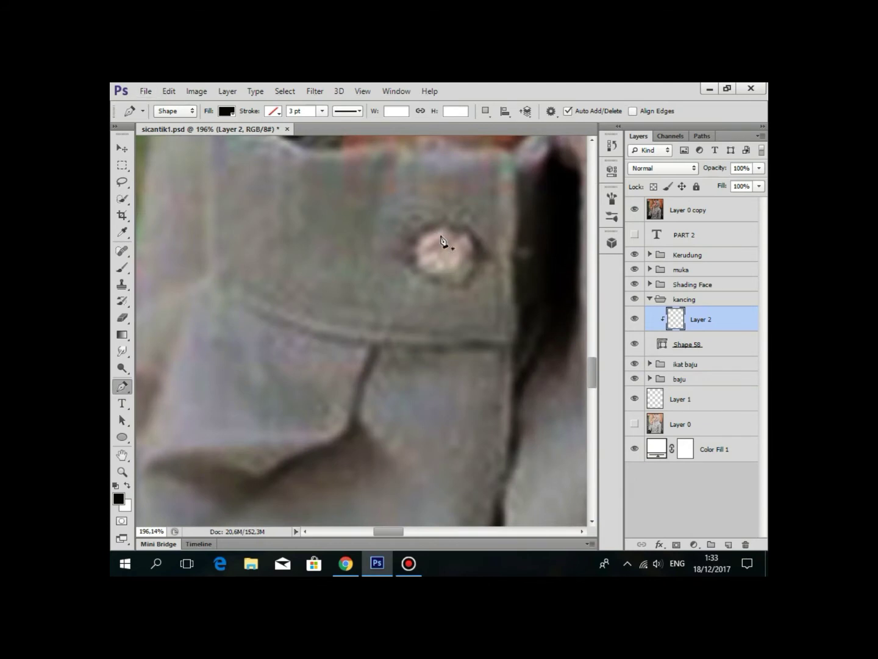
pyautogui.scroll(2, 442, 241)
# Hide the reference photo and draw a closed pen outline around the cuff button.
pyautogui.click(452, 227)
pyautogui.click(427, 249)
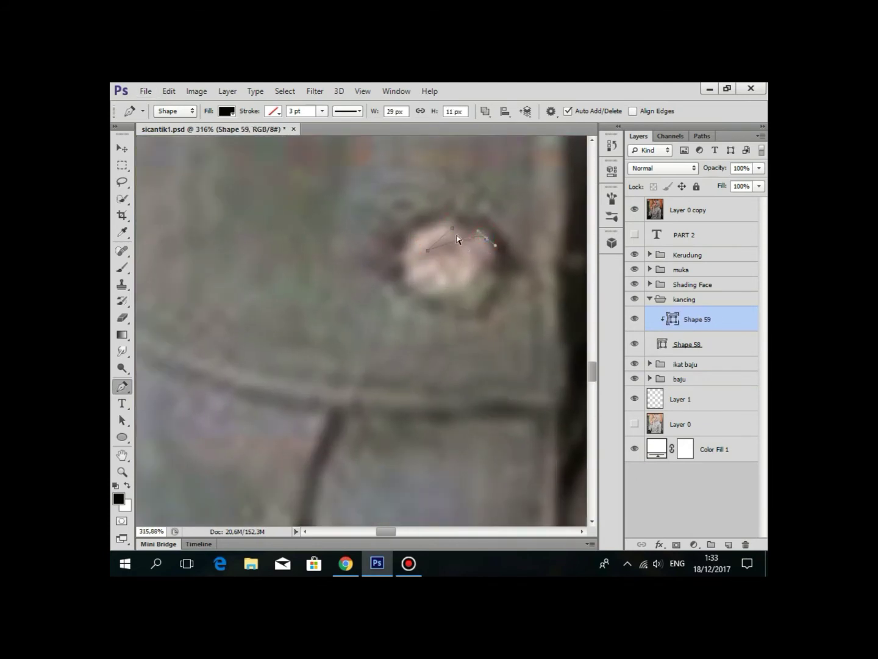
pyautogui.click(473, 285)
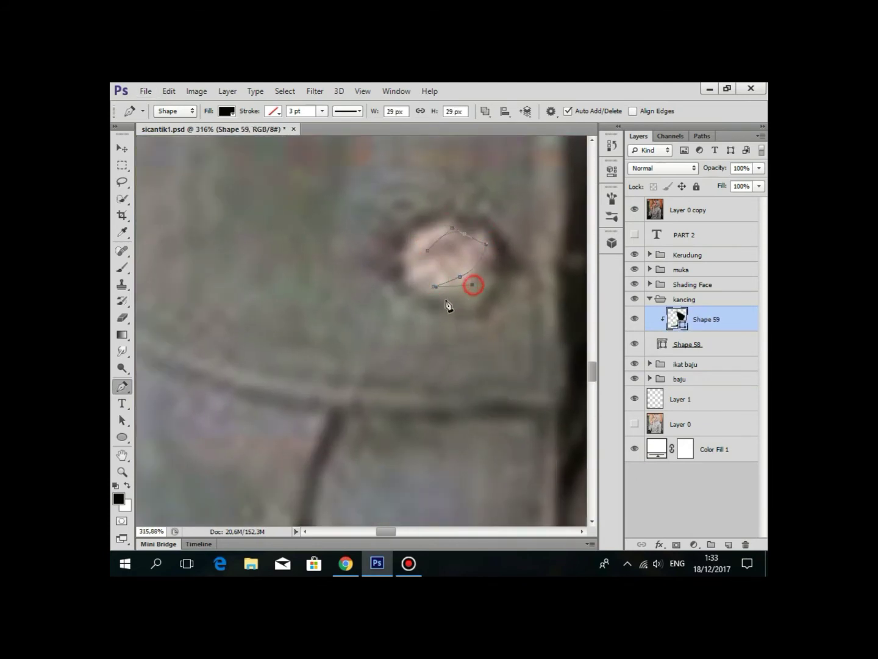
pyautogui.click(635, 209)
pyautogui.click(387, 339)
pyautogui.click(547, 249)
pyautogui.click(418, 195)
pyautogui.click(382, 230)
pyautogui.click(371, 268)
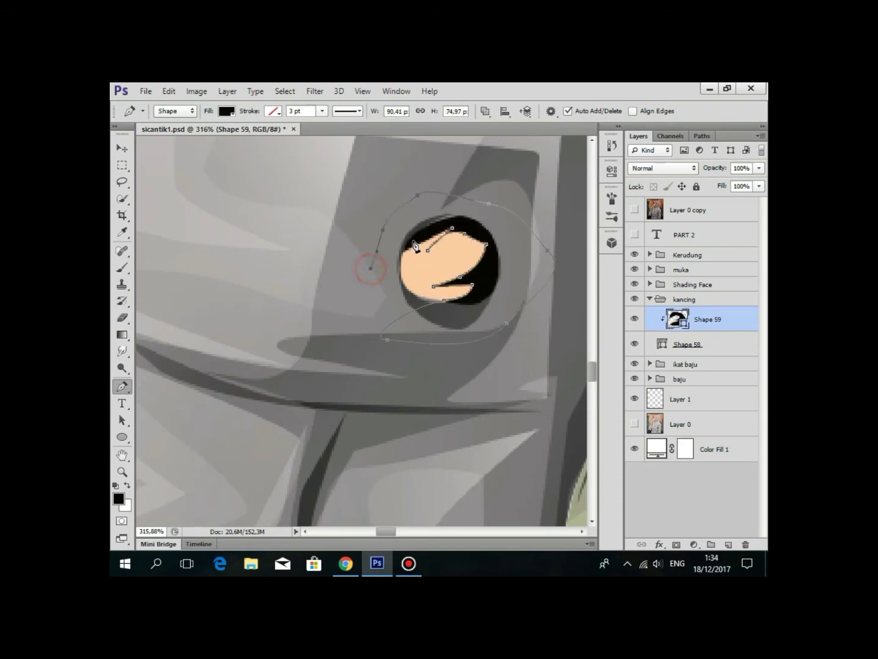
pyautogui.click(448, 231)
# Set the new shape's fill to a darker brown shadow tone in the Color Picker.
pyautogui.doubleClick(681, 319)
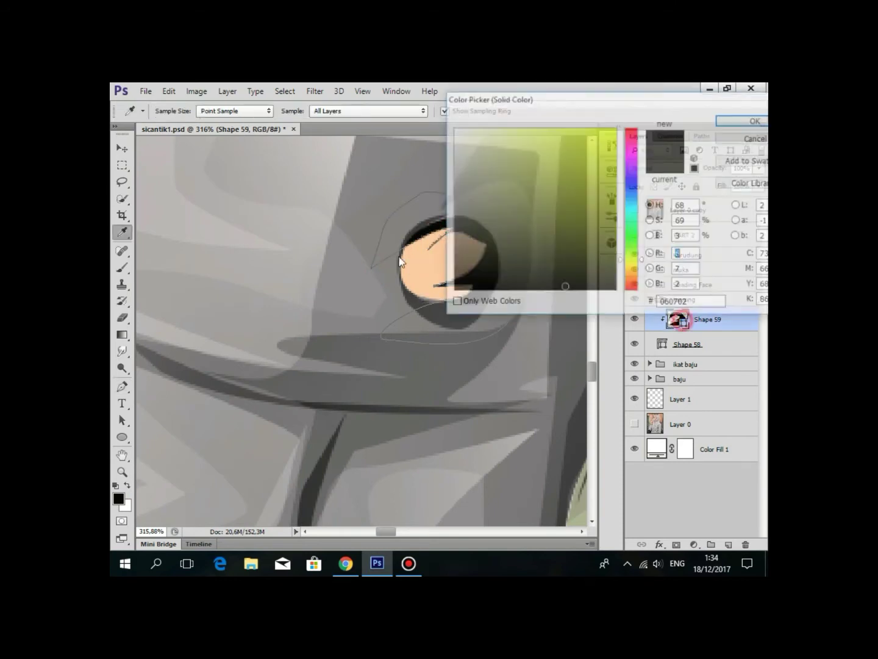
pyautogui.click(418, 261)
pyautogui.click(520, 168)
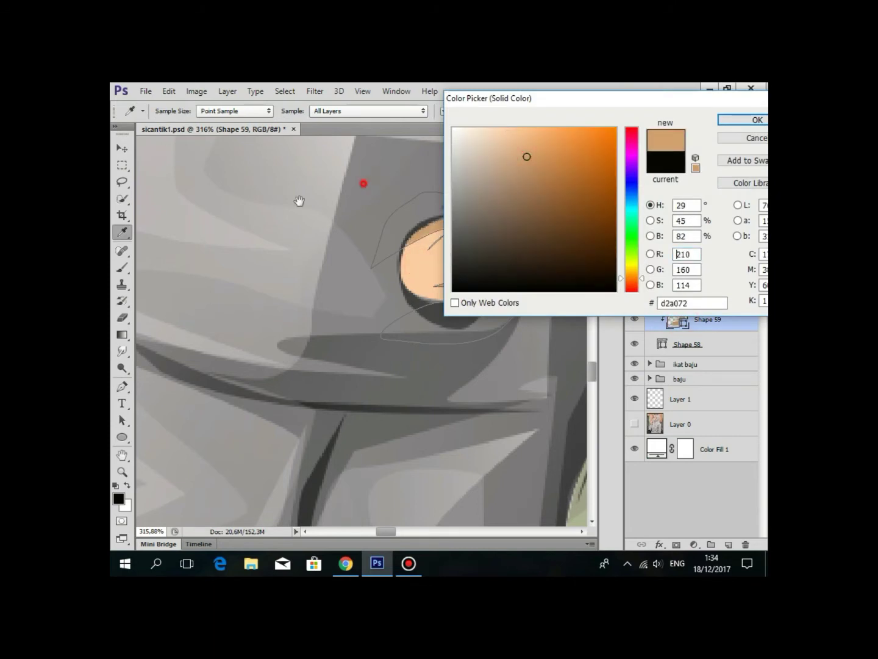
pyautogui.moveTo(300, 200); pyautogui.dragTo(157, 230)
pyautogui.click(264, 287)
pyautogui.moveTo(641, 288); pyautogui.dragTo(640, 285)
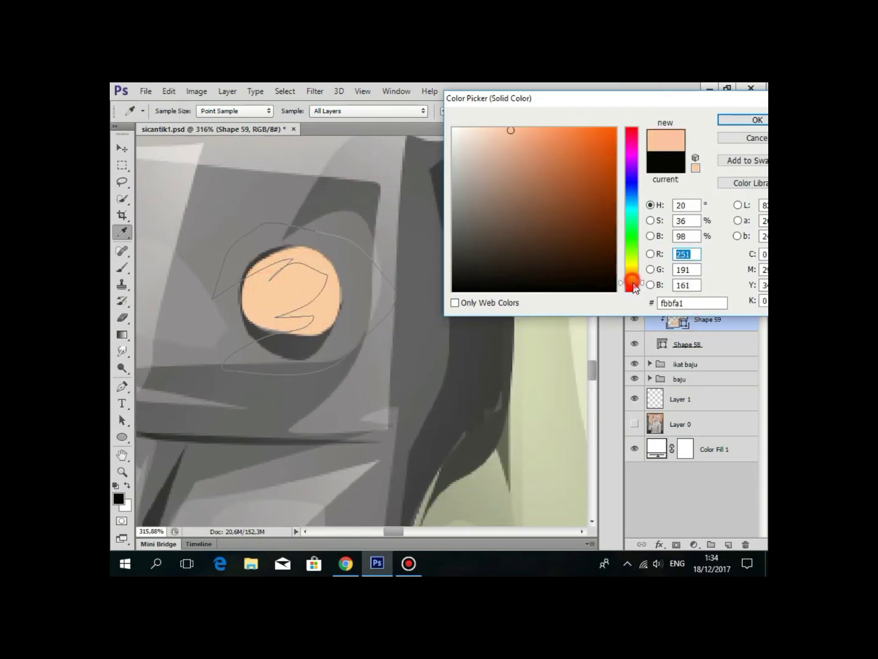
pyautogui.moveTo(519, 206)
pyautogui.mouseDown()
pyautogui.moveTo(494, 196)
pyautogui.moveTo(509, 198)
pyautogui.mouseUp()
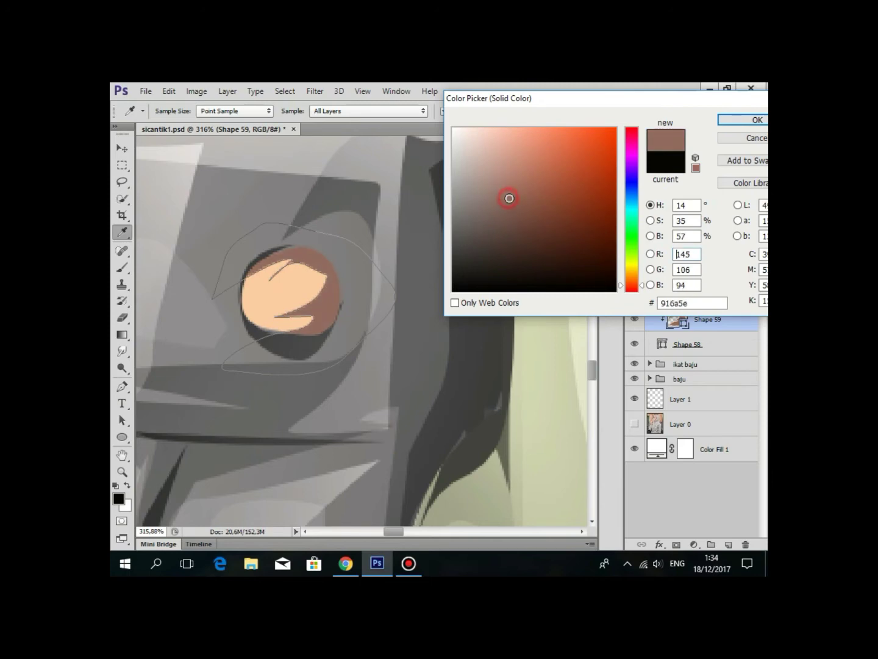
pyautogui.click(747, 120)
# With the Pen tool, draw a curved shadow outline over the next coat button.
pyautogui.press('p')
pyautogui.hotkey('ctrl', '1')
pyautogui.scroll(-1, 427, 257)
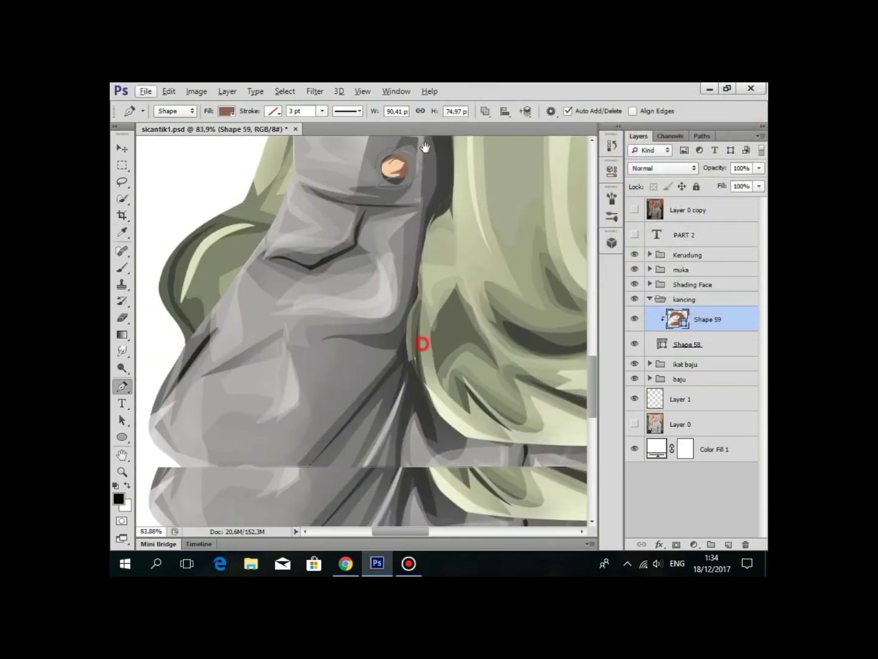
pyautogui.scroll(-5, 420, 346)
pyautogui.scroll(-3, 458, 420)
pyautogui.scroll(3, 448, 345)
pyautogui.scroll(3, 406, 304)
pyautogui.click(388, 281)
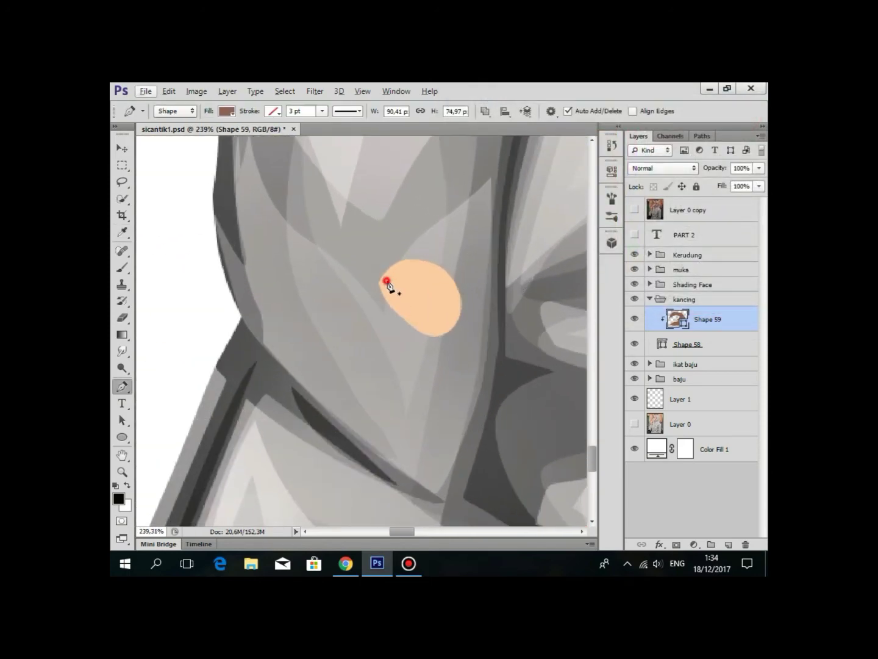
pyautogui.moveTo(433, 275); pyautogui.dragTo(452, 290)
pyautogui.click(441, 327)
pyautogui.click(409, 308)
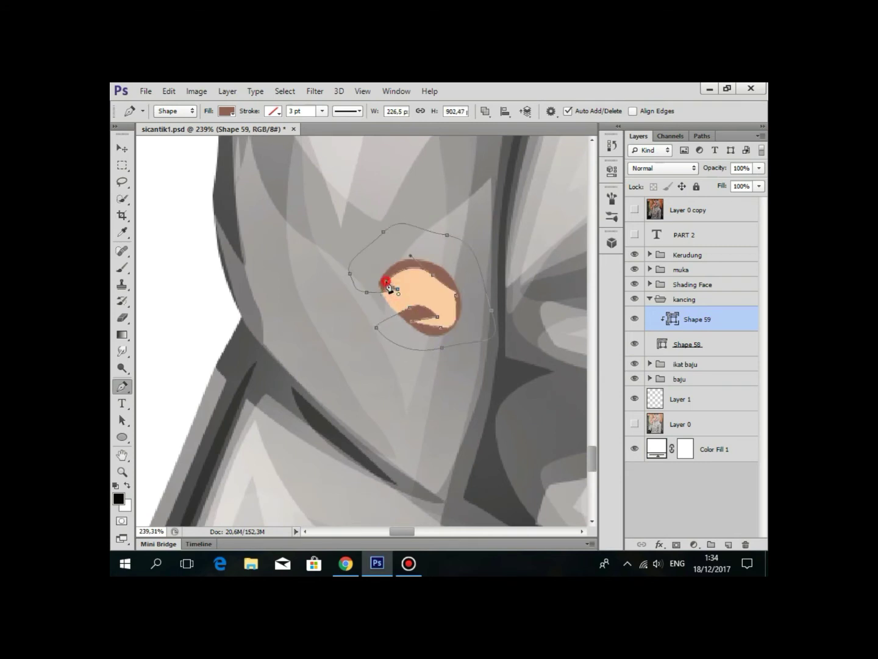
# Outline a closed brown shadow ring around the lower button's bottom edge.
pyautogui.scroll(-4, 447, 249)
pyautogui.scroll(-3, 439, 336)
pyautogui.scroll(-3, 434, 403)
pyautogui.scroll(1, 378, 459)
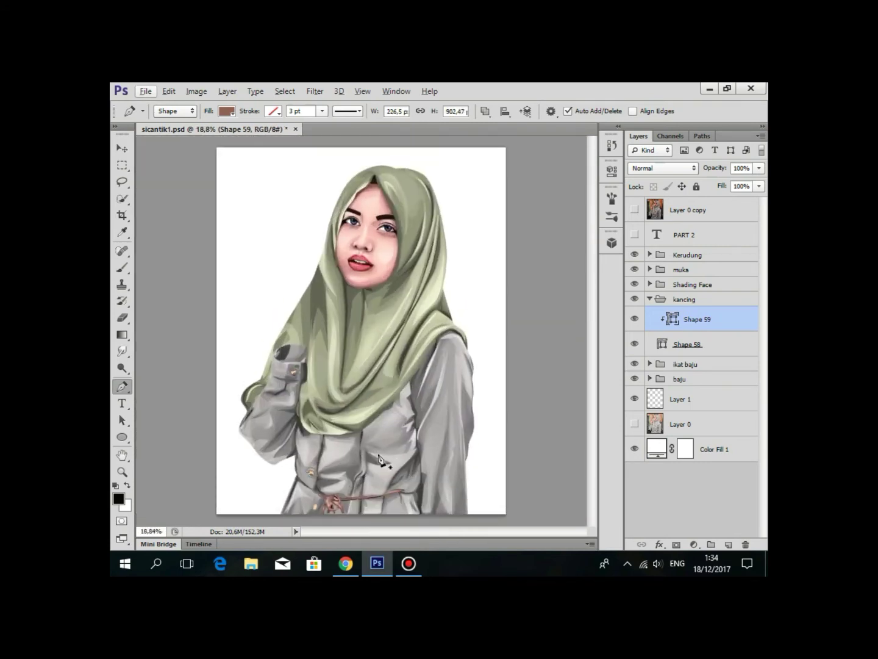
pyautogui.scroll(3, 381, 427)
pyautogui.scroll(1, 414, 365)
pyautogui.scroll(3, 392, 348)
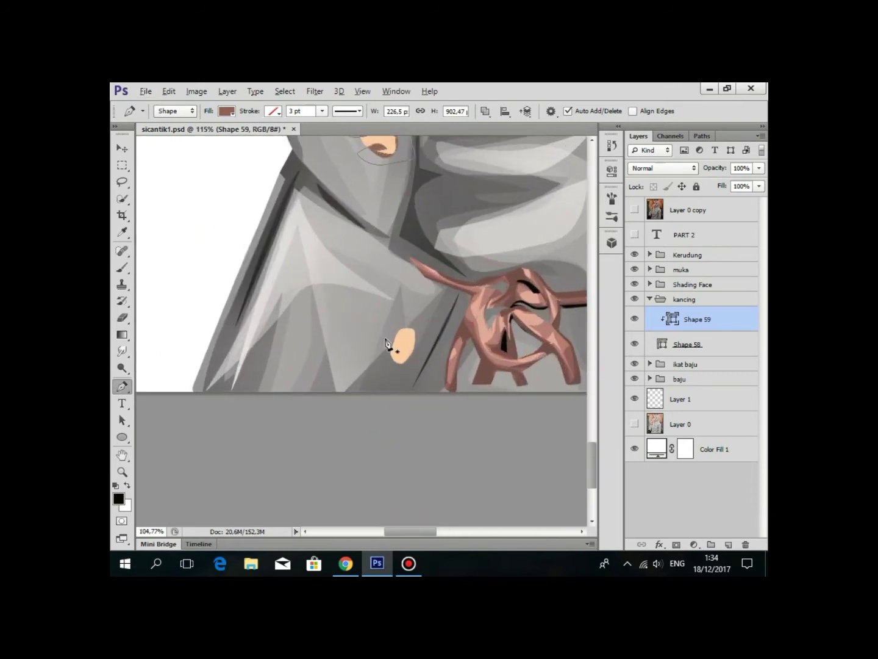
pyautogui.scroll(1, 407, 337)
pyautogui.scroll(1, 407, 338)
pyautogui.click(408, 345)
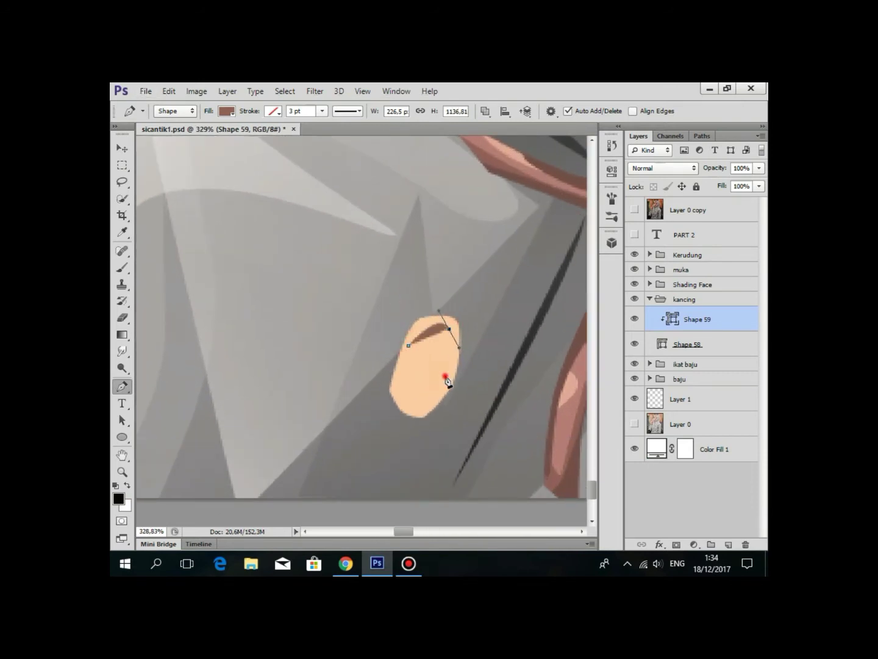
pyautogui.click(429, 367)
pyautogui.click(414, 393)
pyautogui.click(386, 412)
pyautogui.click(402, 439)
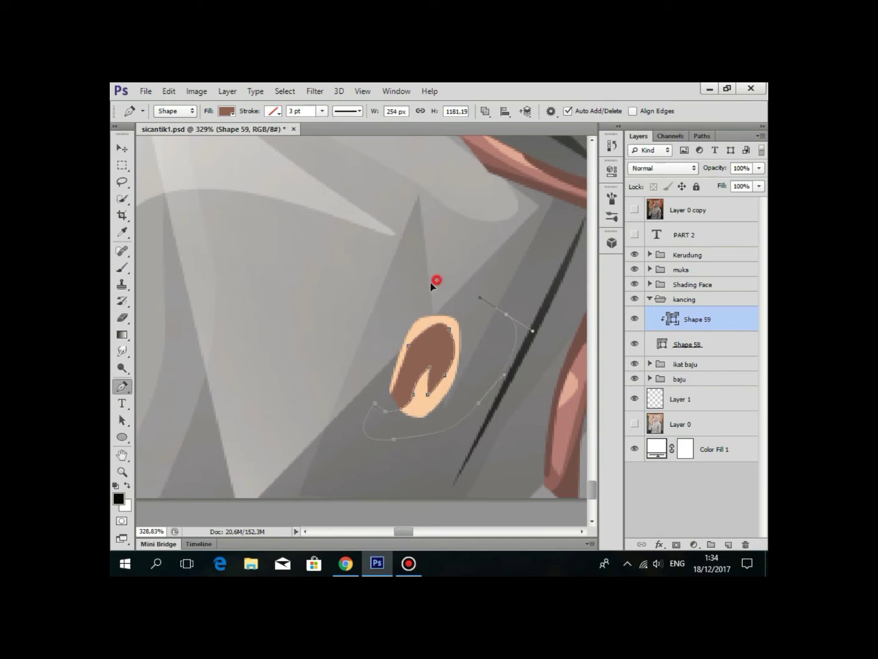
pyautogui.click(407, 346)
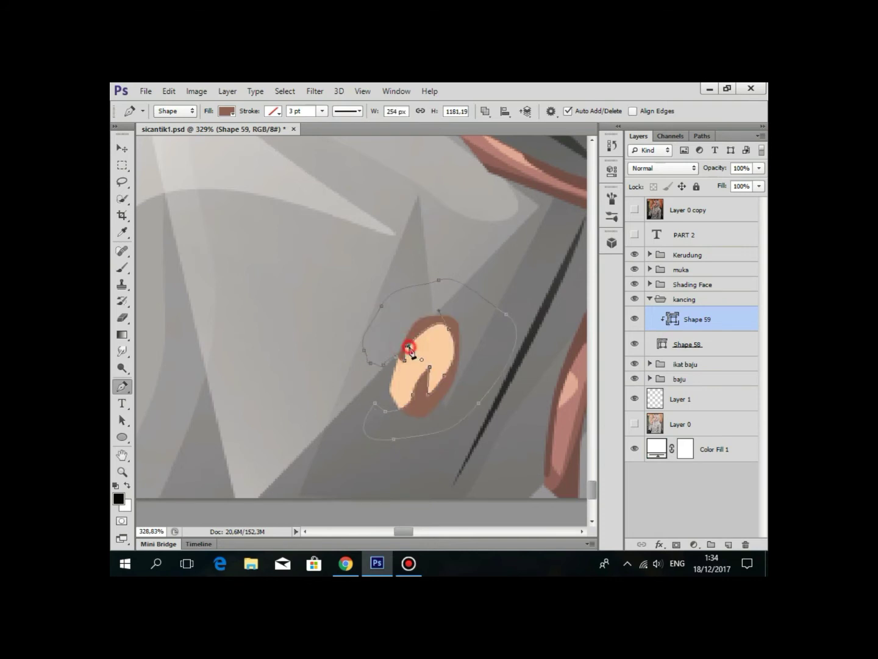
# Return to the button shading layer, frame the coat buttons, and open the path's selection options.
pyautogui.scroll(-3, 409, 345)
pyautogui.click(733, 234)
pyautogui.scroll(-3, 484, 397)
pyautogui.scroll(-2, 486, 443)
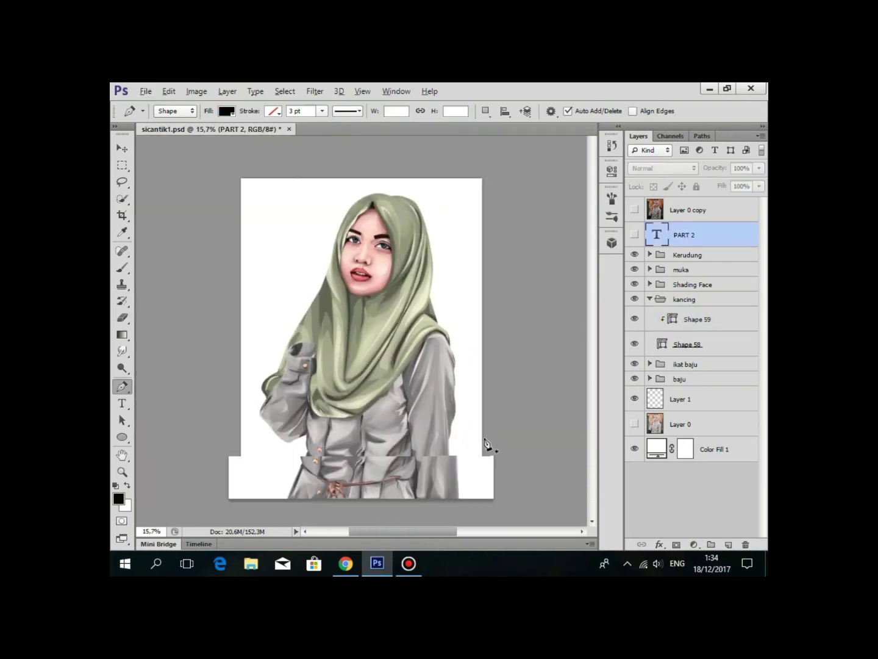
pyautogui.click(482, 437)
pyautogui.click(735, 329)
pyautogui.scroll(3, 418, 487)
pyautogui.scroll(3, 392, 431)
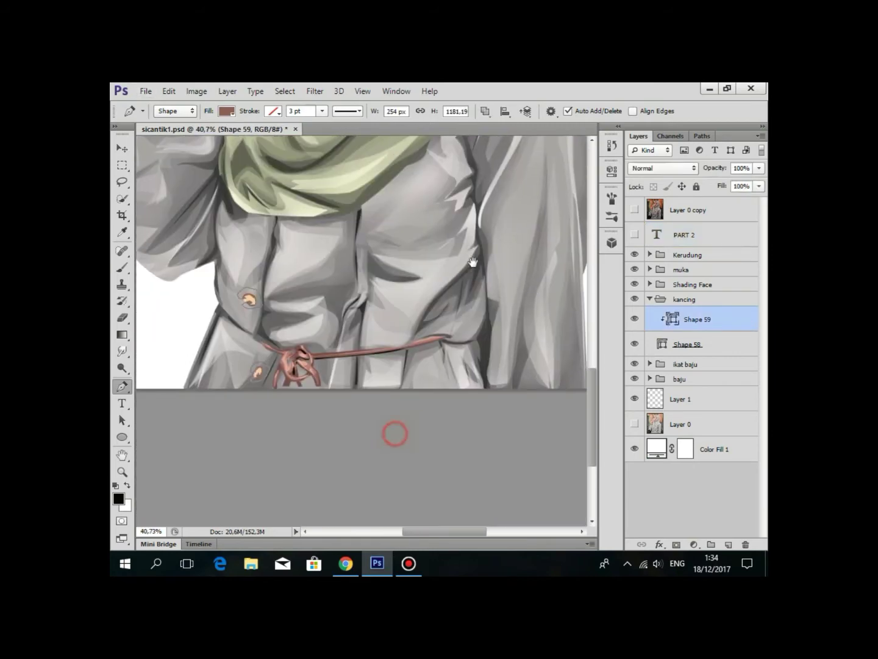
pyautogui.scroll(4, 238, 380)
pyautogui.moveTo(206, 357); pyautogui.dragTo(382, 421)
pyautogui.scroll(-3, 369, 229)
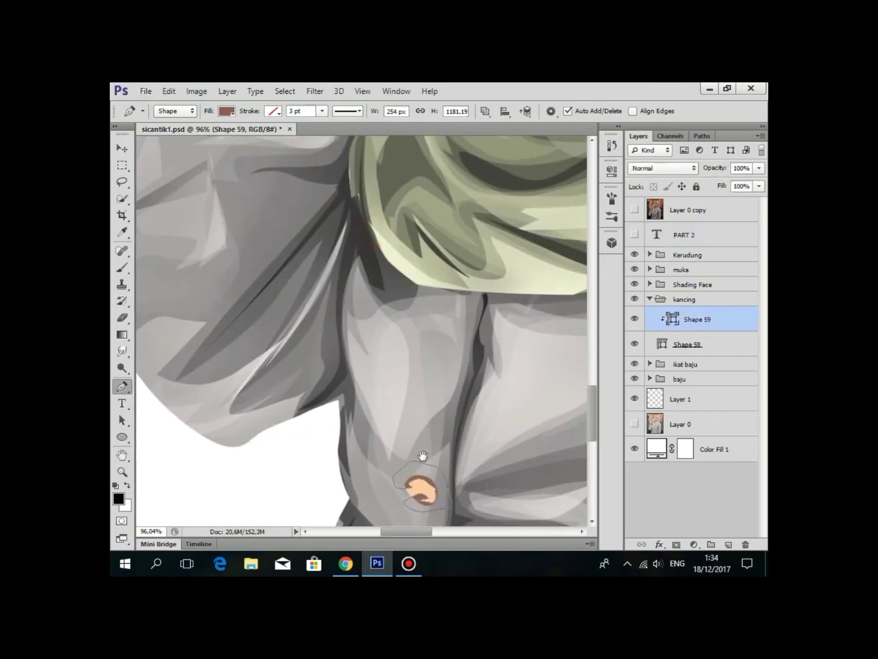
pyautogui.moveTo(391, 140); pyautogui.dragTo(397, 306)
pyautogui.scroll(-2, 402, 255)
pyautogui.scroll(-1, 402, 247)
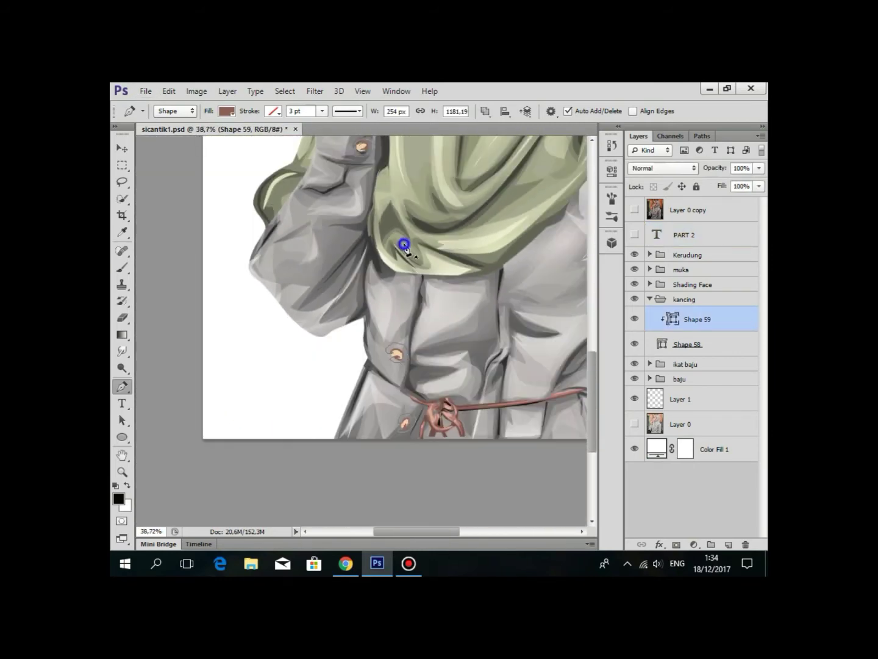
pyautogui.rightClick(404, 245)
# Turn the button outlines into a selection and add a new layer clipped to the base buttons.
pyautogui.click(443, 305)
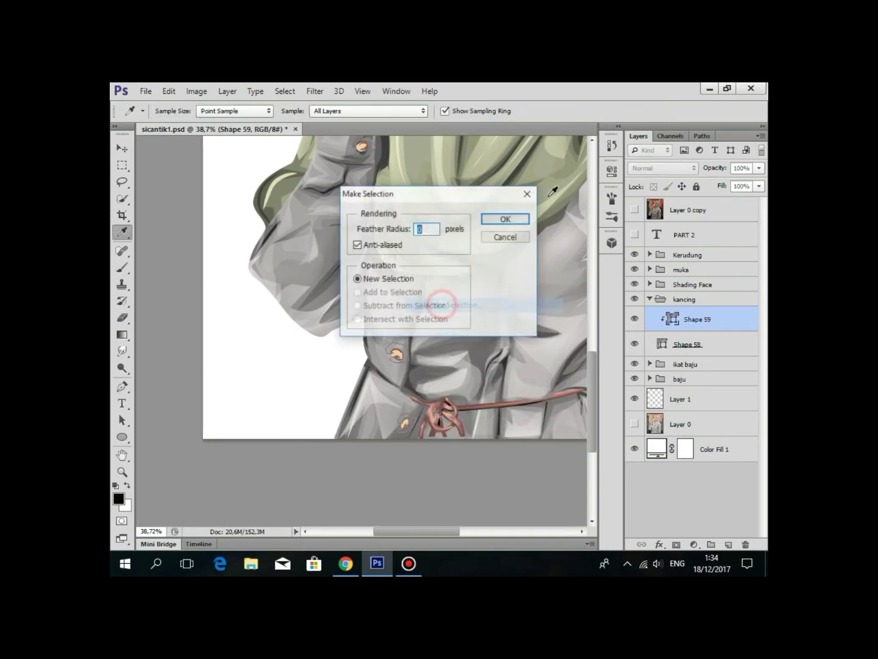
pyautogui.click(522, 222)
pyautogui.click(695, 345)
pyautogui.click(727, 543)
pyautogui.scroll(5, 396, 353)
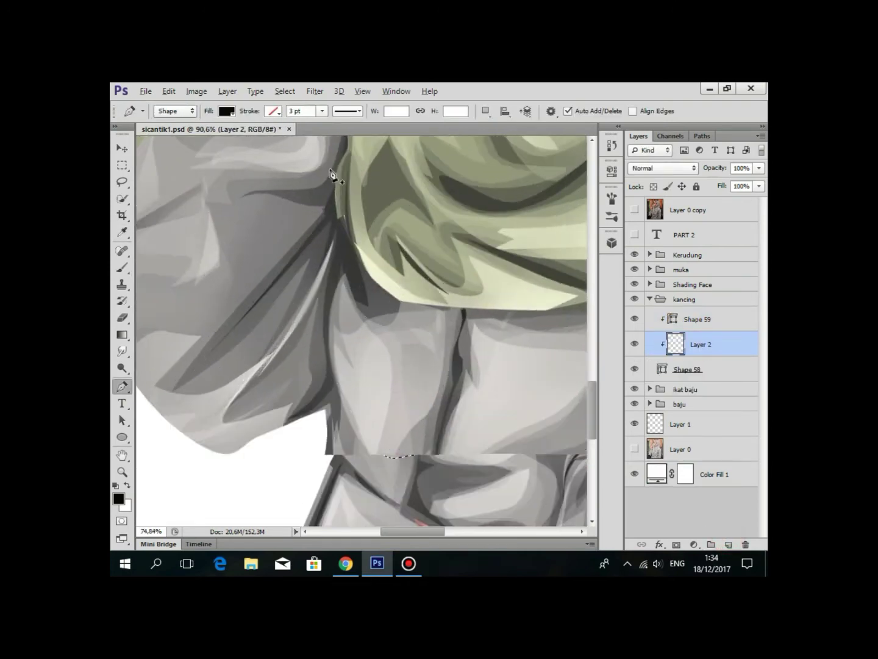
pyautogui.scroll(2, 323, 336)
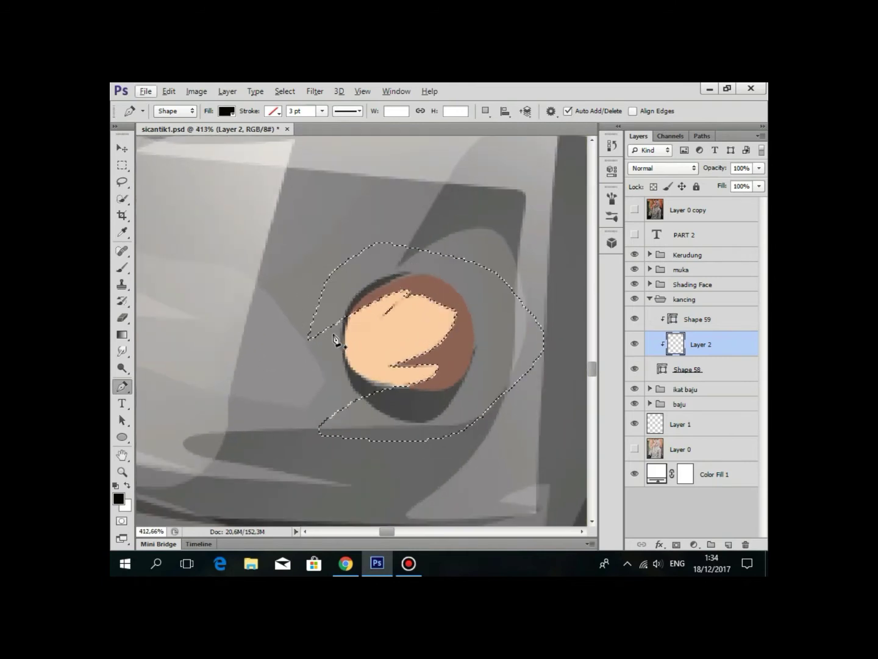
# Draw a closed shadow shape across the button.
pyautogui.click(338, 335)
pyautogui.click(408, 310)
pyautogui.click(334, 365)
pyautogui.click(422, 374)
pyautogui.click(321, 393)
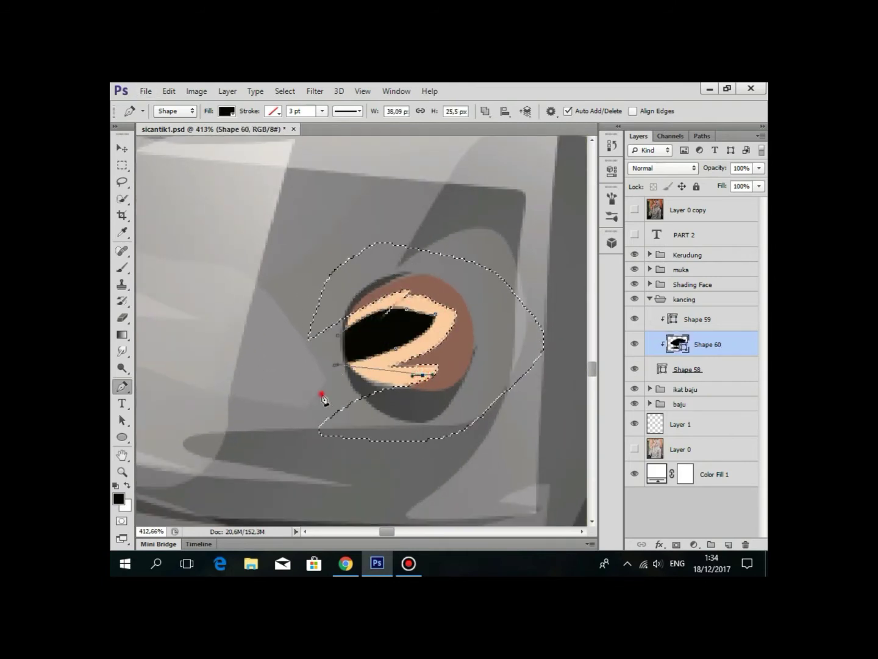
pyautogui.moveTo(516, 439); pyautogui.dragTo(537, 408)
pyautogui.click(553, 330)
pyautogui.click(338, 335)
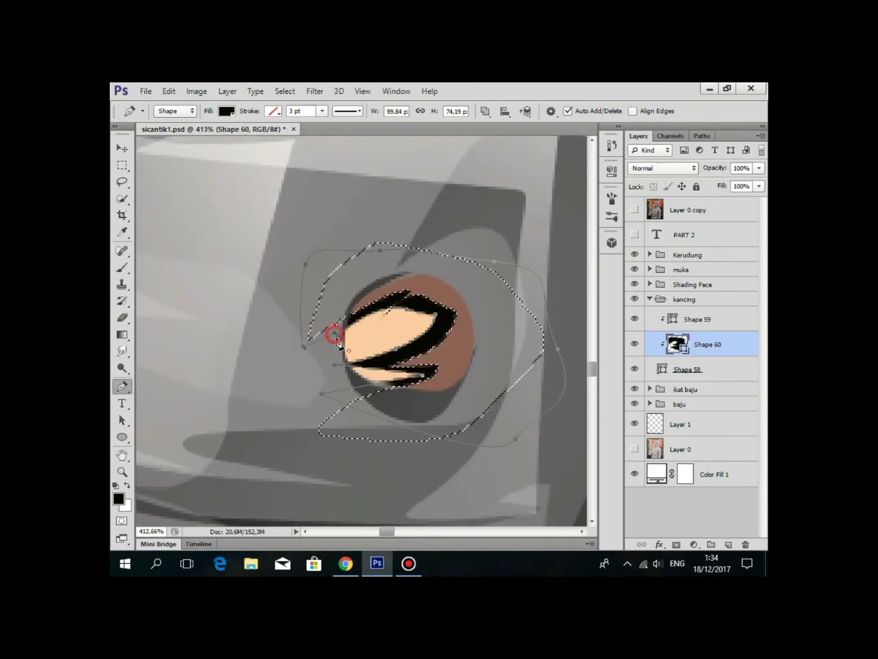
# Set the new shape's fill to a slightly lighter brown tone.
pyautogui.doubleClick(683, 349)
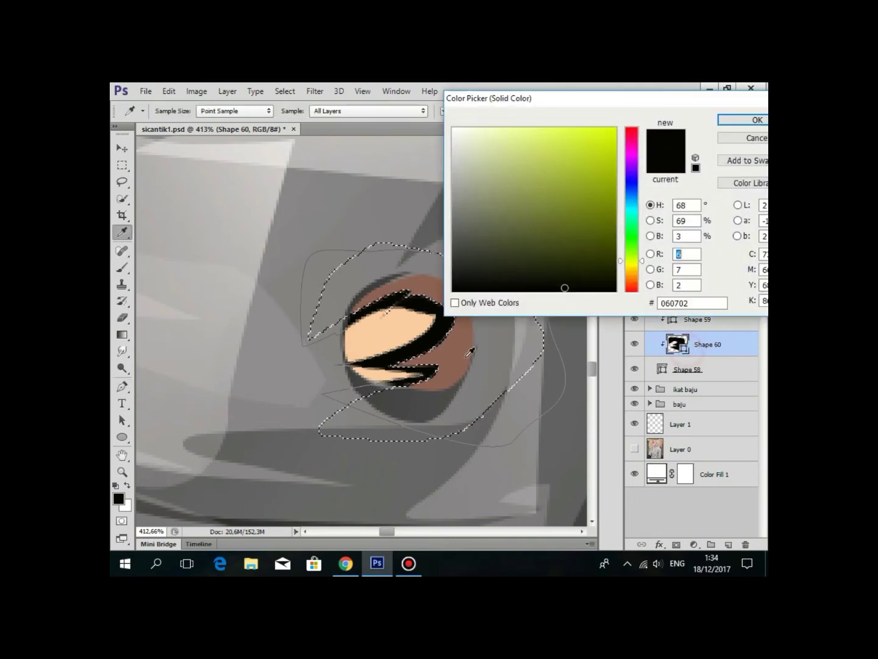
pyautogui.click(458, 352)
pyautogui.click(512, 177)
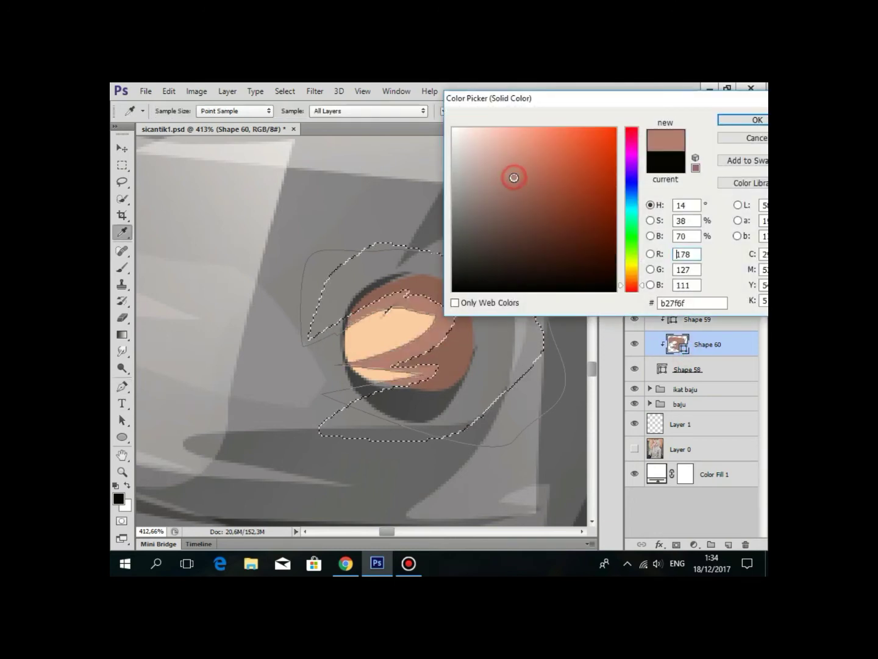
pyautogui.moveTo(509, 159); pyautogui.dragTo(514, 166)
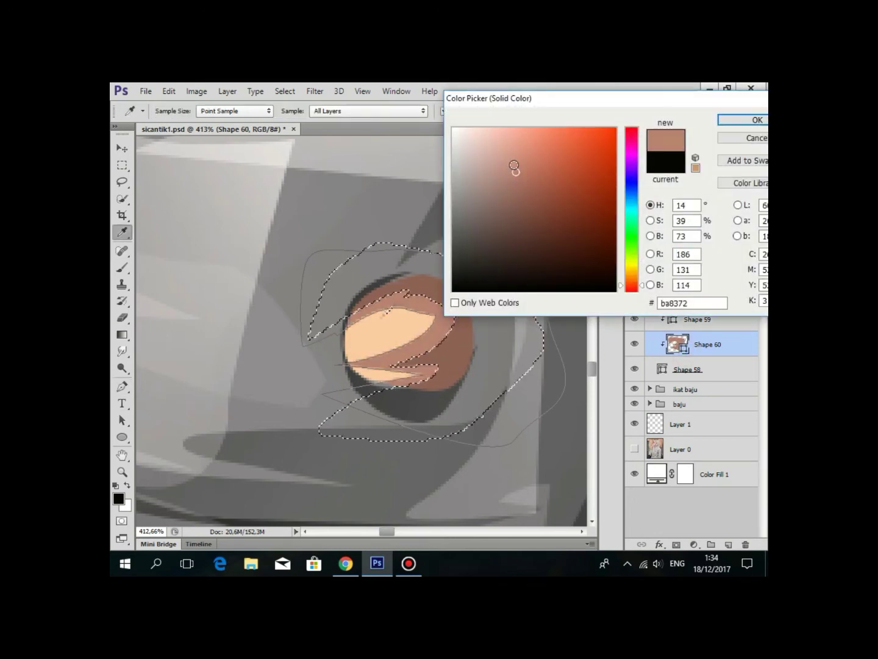
pyautogui.click(757, 119)
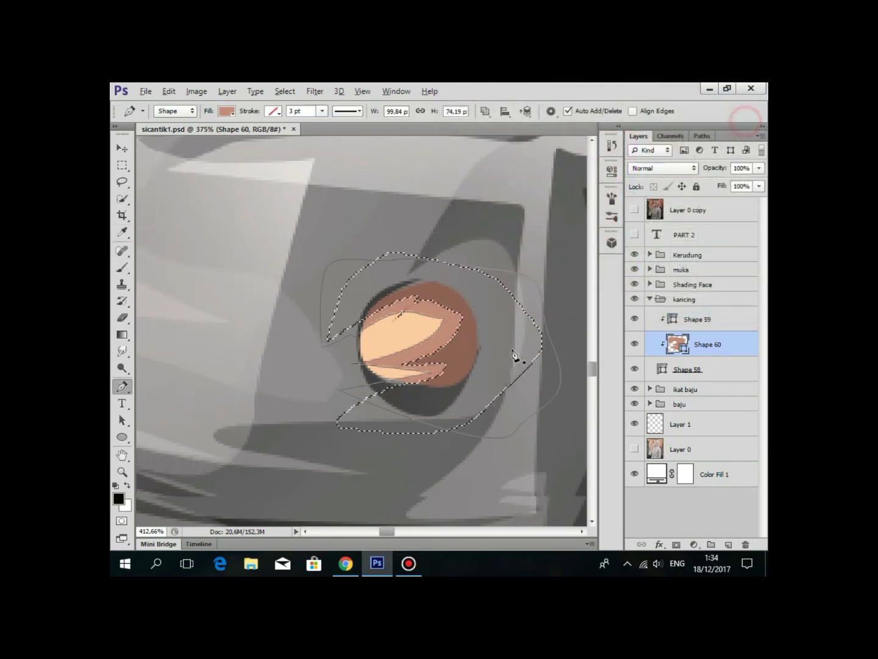
# Draw a closed shadow outline along the upper button's edge.
pyautogui.scroll(-5, 449, 376)
pyautogui.scroll(-3, 449, 376)
pyautogui.scroll(-3, 447, 274)
pyautogui.scroll(-3, 392, 235)
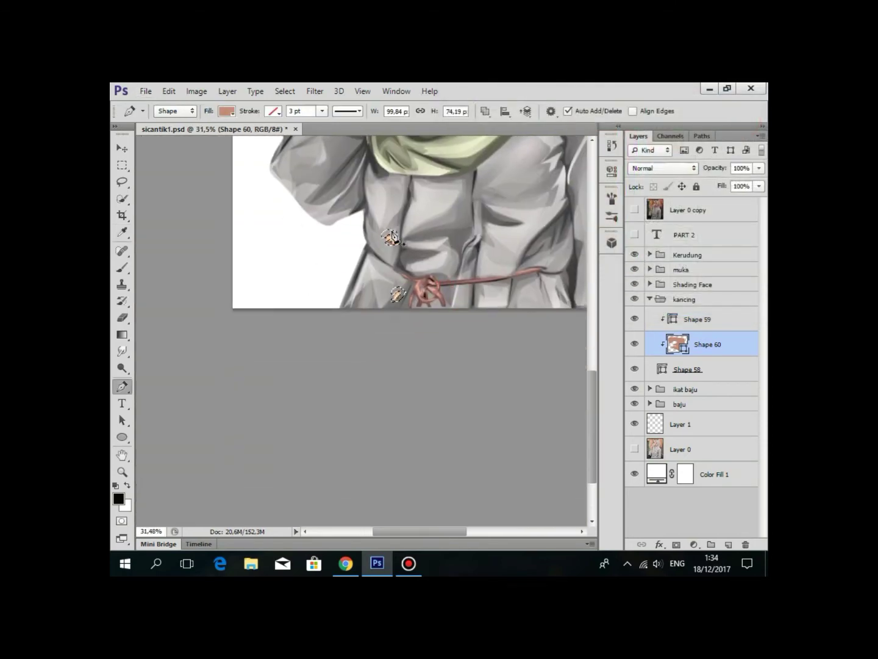
pyautogui.scroll(3, 387, 268)
pyautogui.scroll(3, 386, 268)
pyautogui.click(382, 252)
pyautogui.click(405, 242)
pyautogui.click(451, 255)
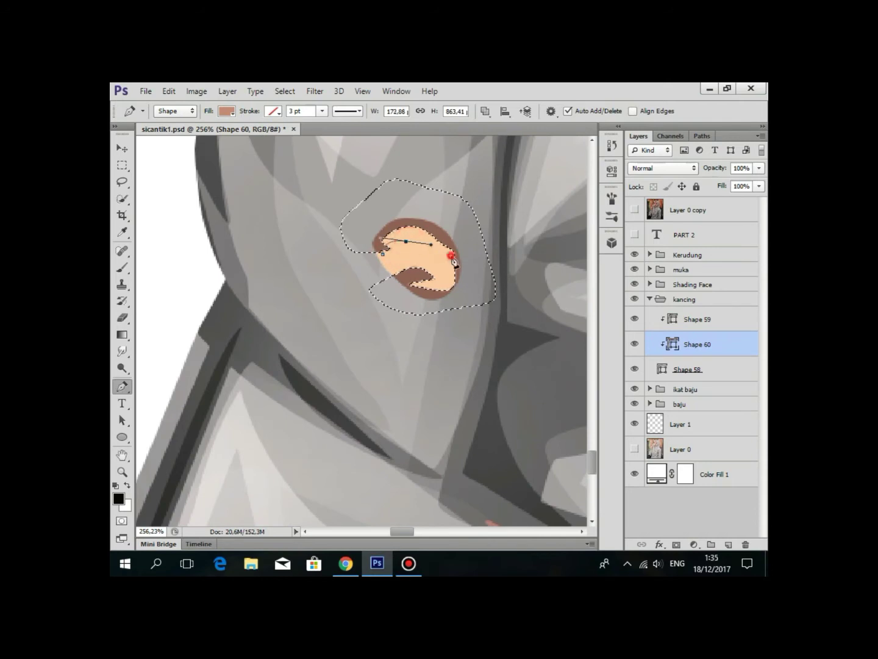
pyautogui.click(437, 279)
pyautogui.moveTo(420, 266); pyautogui.dragTo(427, 265)
pyautogui.click(382, 271)
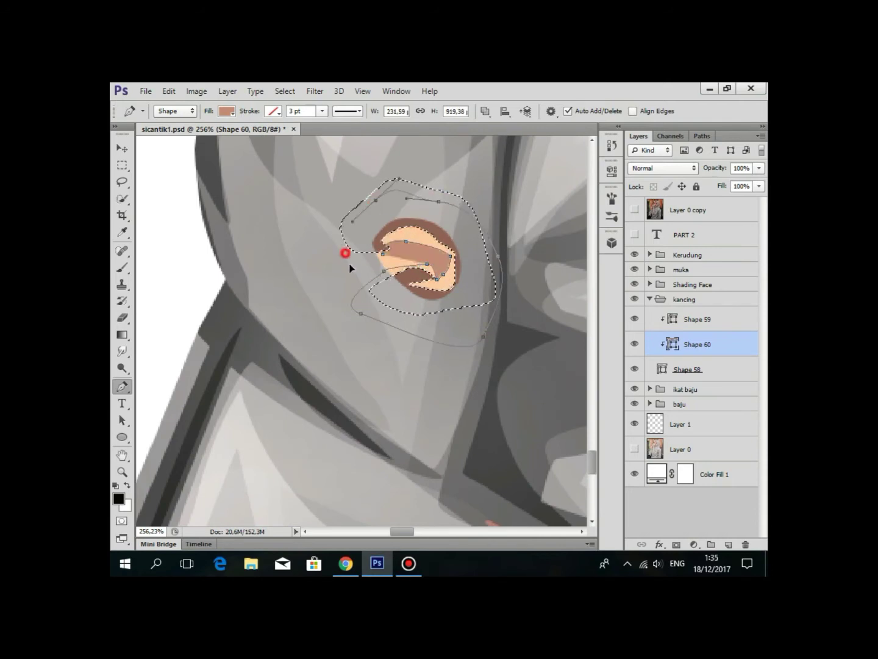
pyautogui.click(383, 255)
# Draw a closed shadow outline on the lower button.
pyautogui.scroll(-3, 394, 256)
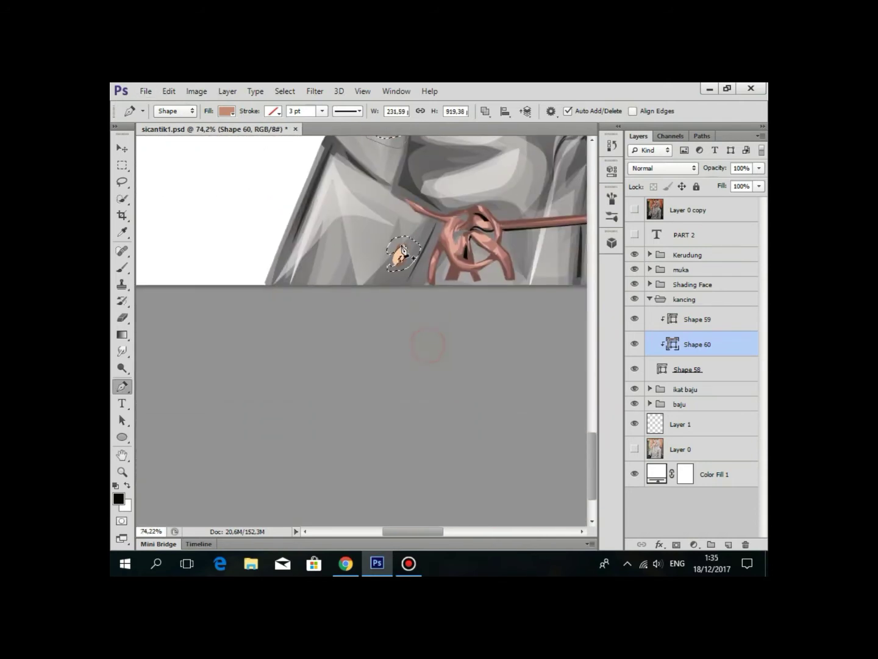
pyautogui.scroll(3, 402, 256)
pyautogui.scroll(1, 404, 255)
pyautogui.click(388, 240)
pyautogui.click(388, 292)
pyautogui.click(401, 256)
pyautogui.click(413, 266)
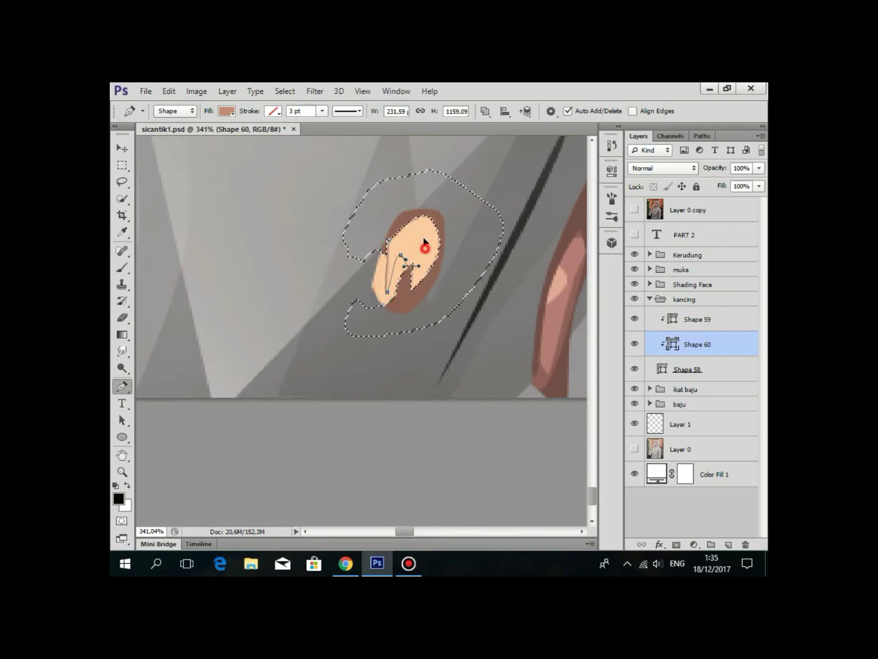
pyautogui.click(390, 241)
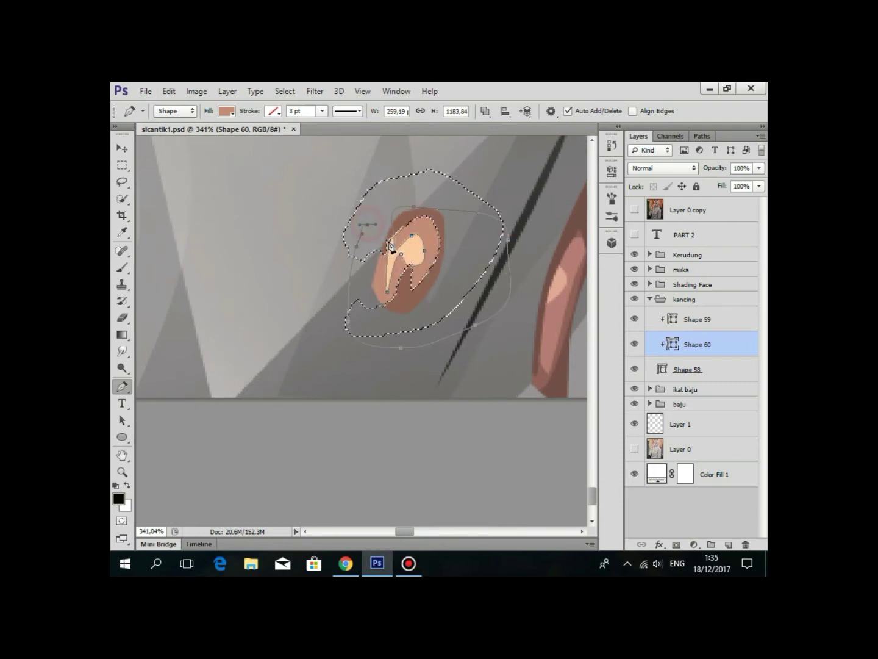
# Select Layer 0 copy, then Shape 59, and create a new empty layer above it.
pyautogui.scroll(-3, 403, 269)
pyautogui.scroll(-1, 402, 268)
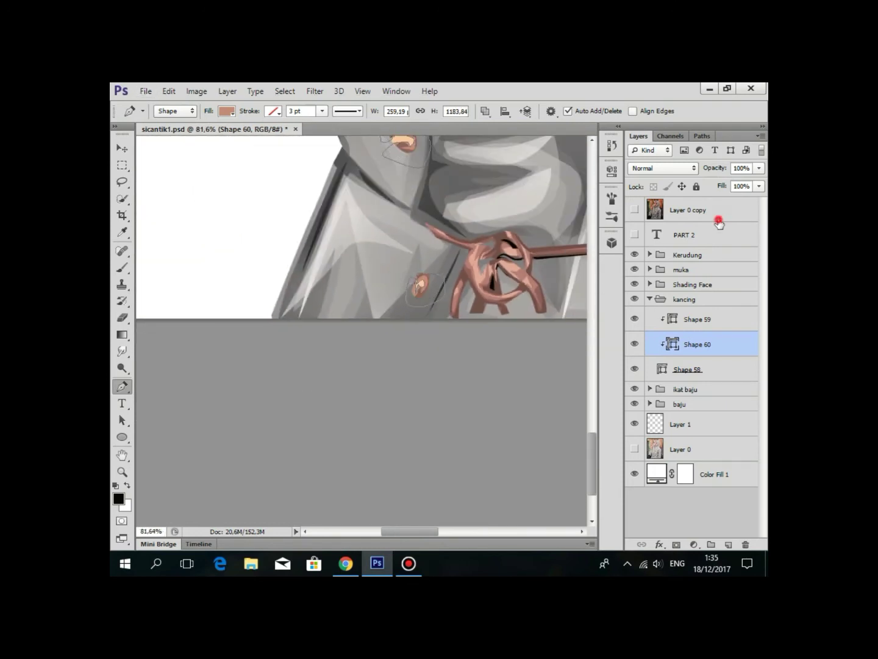
pyautogui.click(719, 214)
pyautogui.scroll(-2, 481, 314)
pyautogui.scroll(-2, 447, 417)
pyautogui.scroll(-1, 360, 470)
pyautogui.scroll(1, 360, 467)
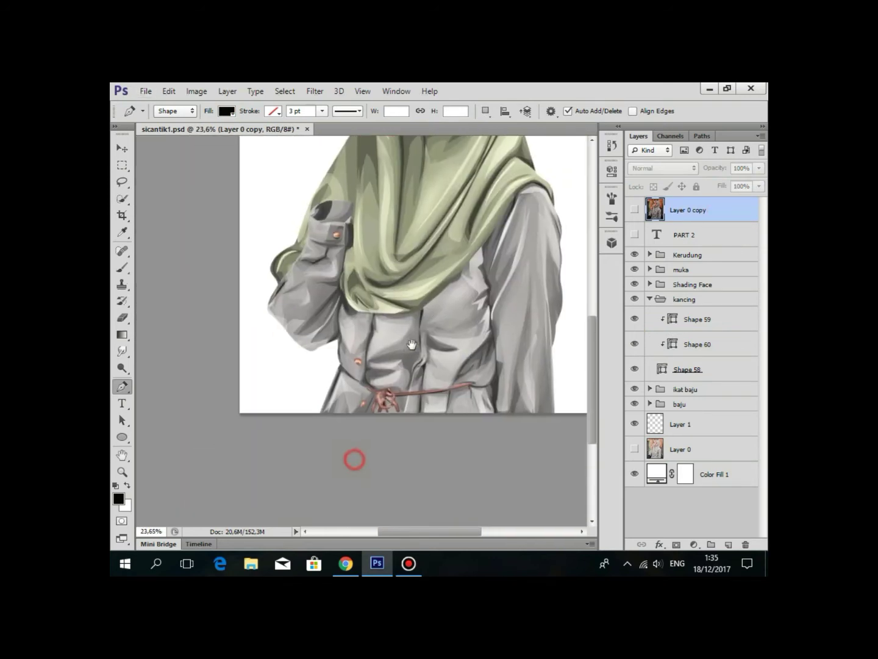
pyautogui.scroll(1, 365, 351)
pyautogui.scroll(1, 366, 353)
pyautogui.click(701, 344)
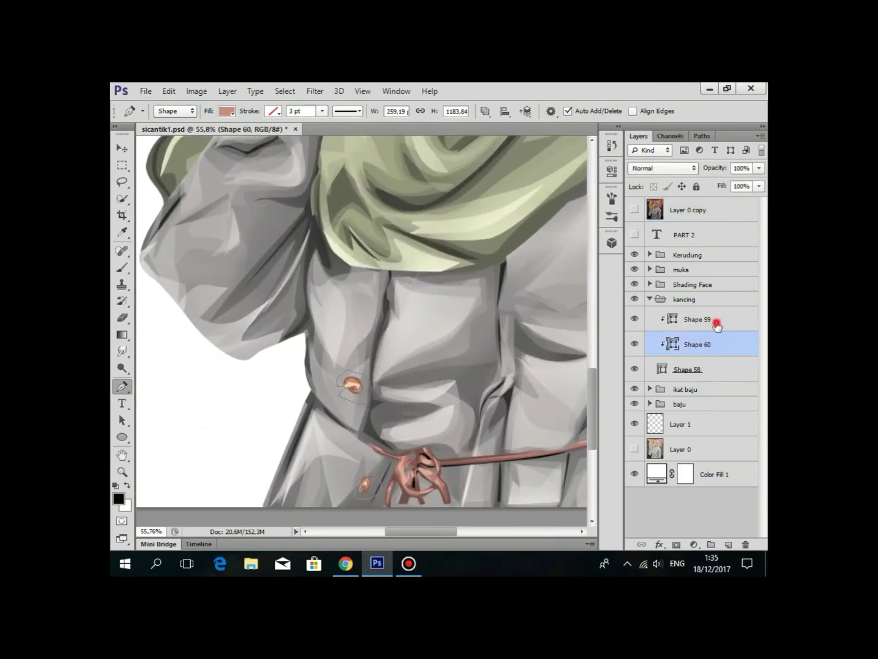
pyautogui.click(702, 319)
pyautogui.click(728, 543)
# Clip the new layer to the button shapes and compare against the reference photo.
pyautogui.keyDown('alt'); pyautogui.click(674, 330); pyautogui.keyUp('alt')
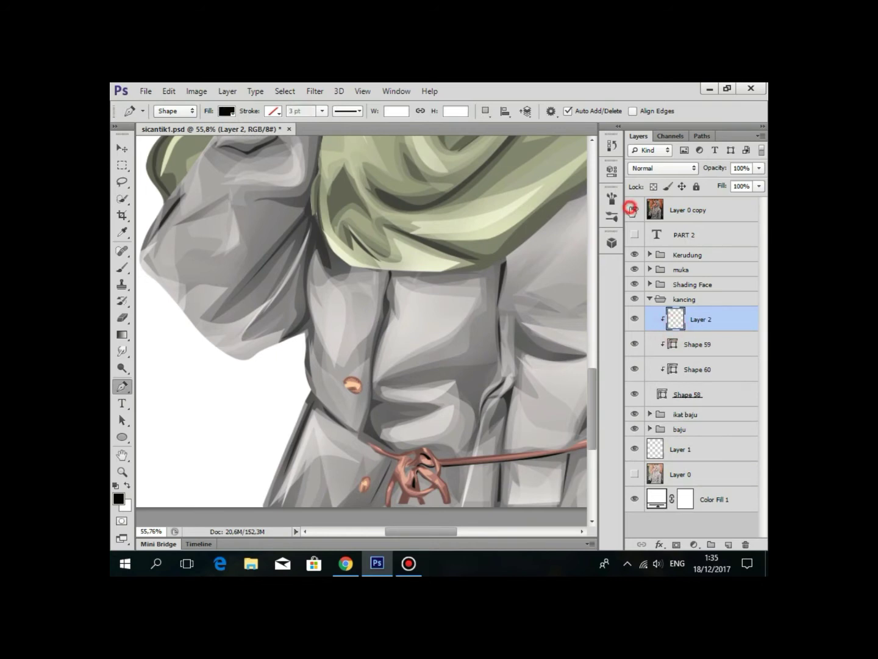
pyautogui.click(634, 209)
pyautogui.click(634, 209)
pyautogui.scroll(2, 360, 402)
pyautogui.scroll(2, 359, 405)
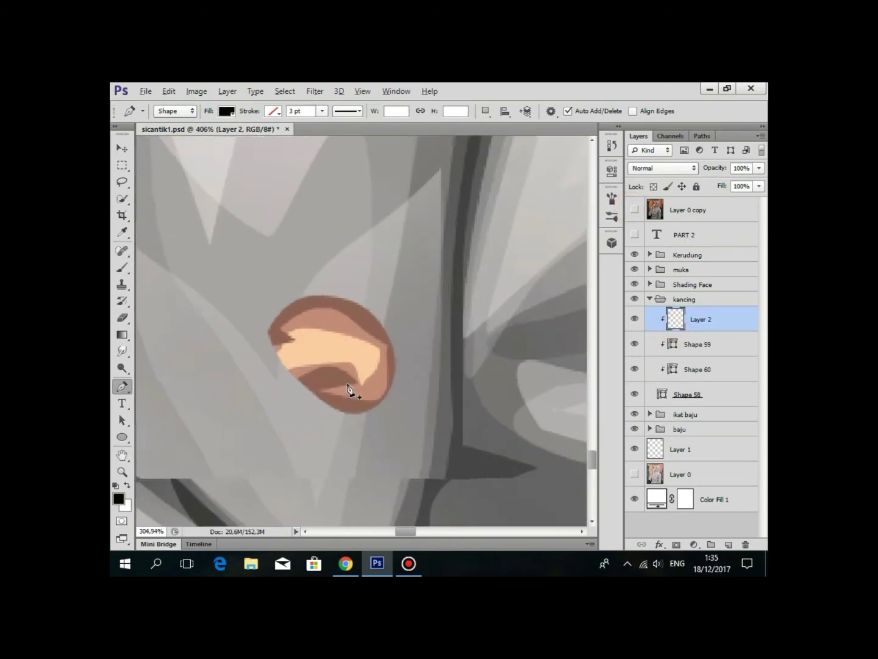
pyautogui.scroll(1, 353, 392)
# Draw the first crescent highlight on a button, combined into one shape, filled fff7f0.
pyautogui.click(378, 376)
pyautogui.moveTo(356, 399); pyautogui.dragTo(327, 404)
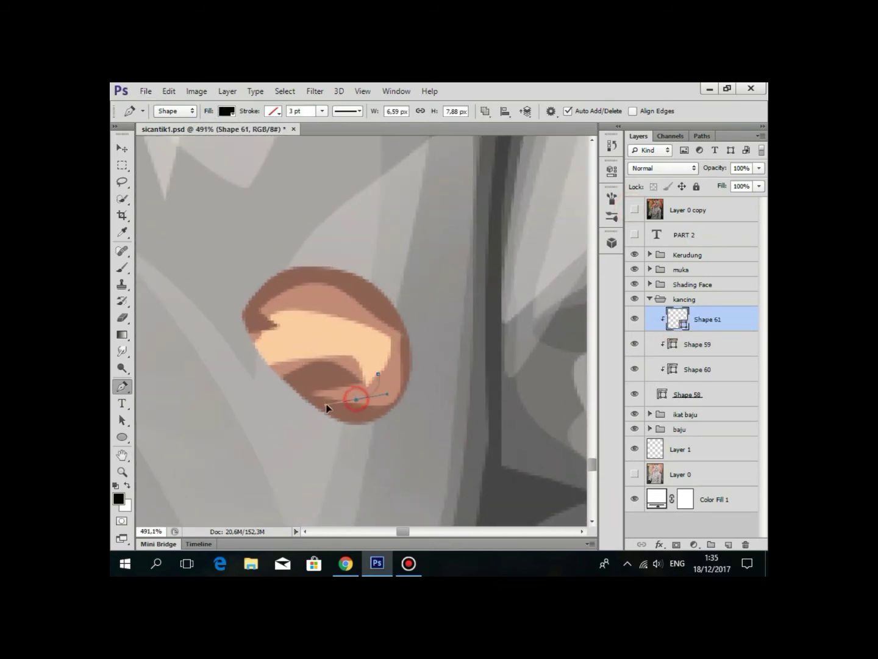
pyautogui.keyDown('ctrl'); pyautogui.click(357, 327); pyautogui.keyUp('ctrl')
pyautogui.click(486, 111)
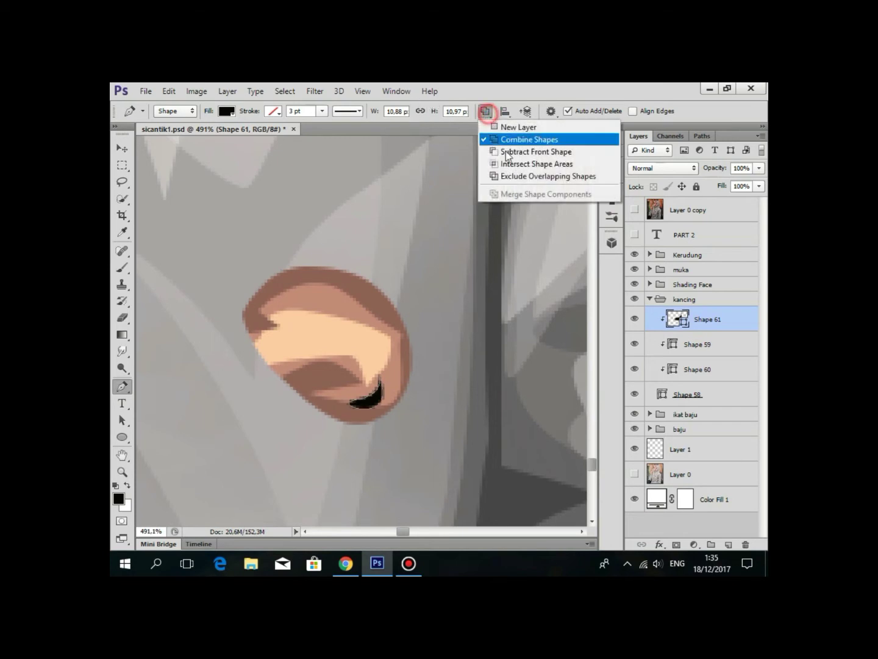
pyautogui.click(513, 140)
pyautogui.doubleClick(681, 319)
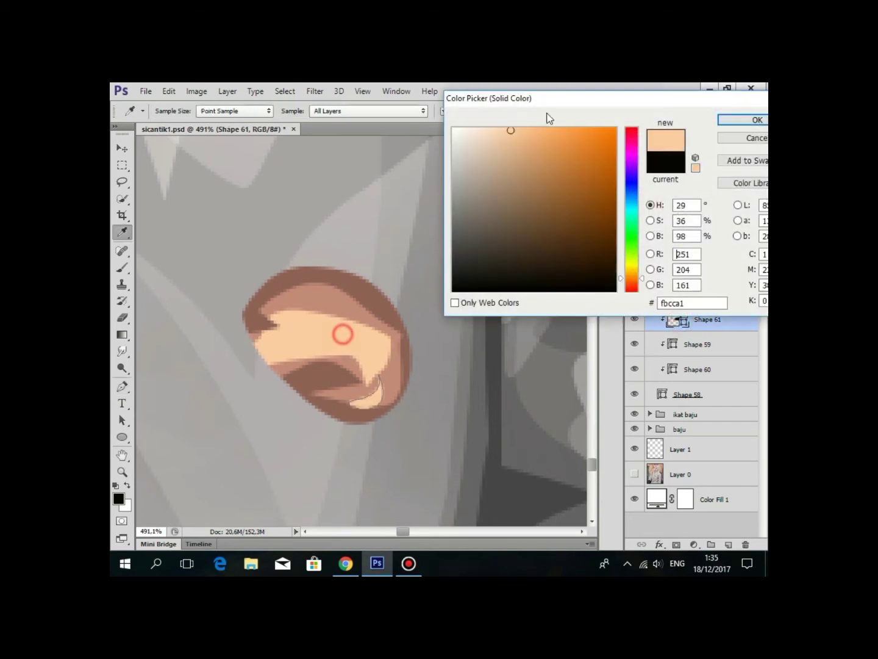
pyautogui.moveTo(501, 144); pyautogui.dragTo(461, 118)
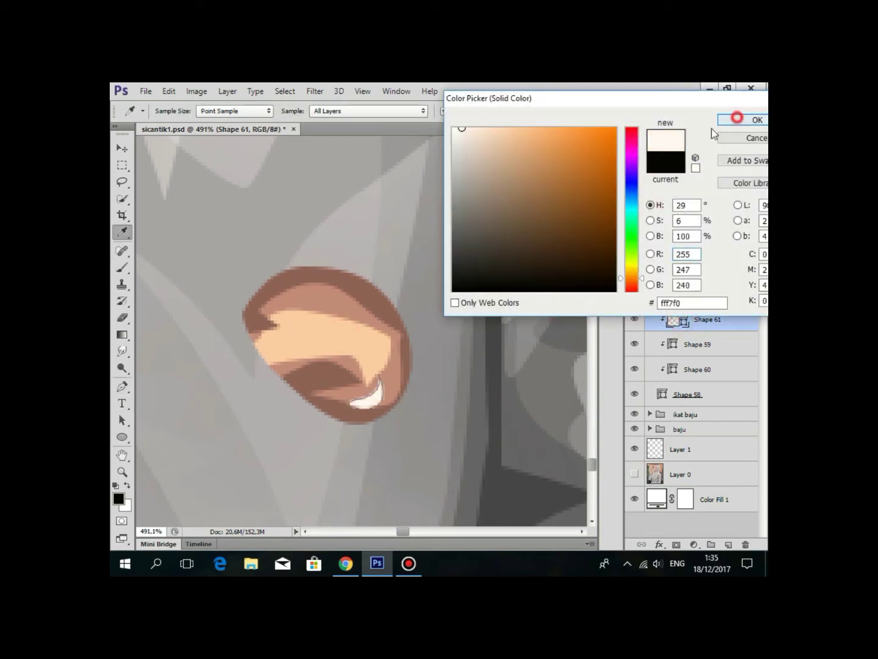
pyautogui.click(737, 119)
# Add crescent highlights along the upper button rim and the lower shirt button.
pyautogui.press('p')
pyautogui.scroll(2, 288, 245)
pyautogui.click(279, 235)
pyautogui.moveTo(373, 203); pyautogui.dragTo(420, 233)
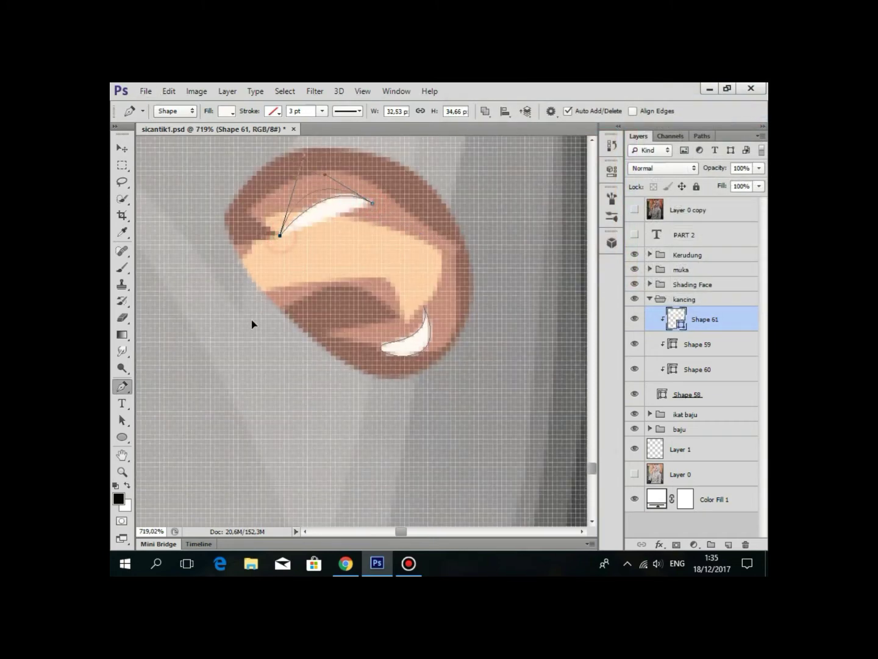
pyautogui.scroll(-2, 378, 314)
pyautogui.scroll(-2, 393, 305)
pyautogui.scroll(-2, 386, 363)
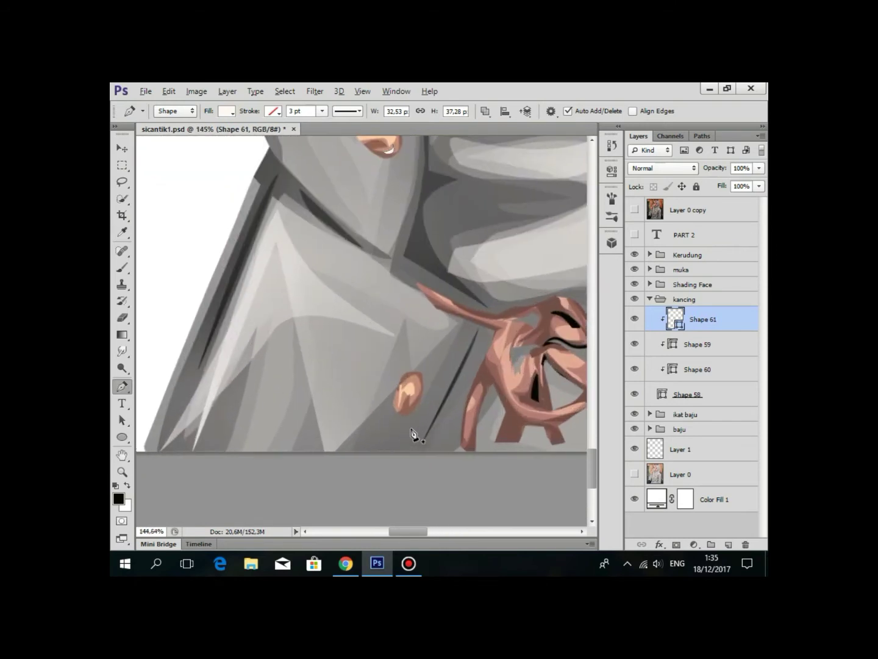
pyautogui.scroll(3, 408, 399)
pyautogui.click(421, 332)
pyautogui.moveTo(387, 393); pyautogui.dragTo(402, 417)
pyautogui.keyDown('ctrl'); pyautogui.click(439, 361); pyautogui.keyUp('ctrl')
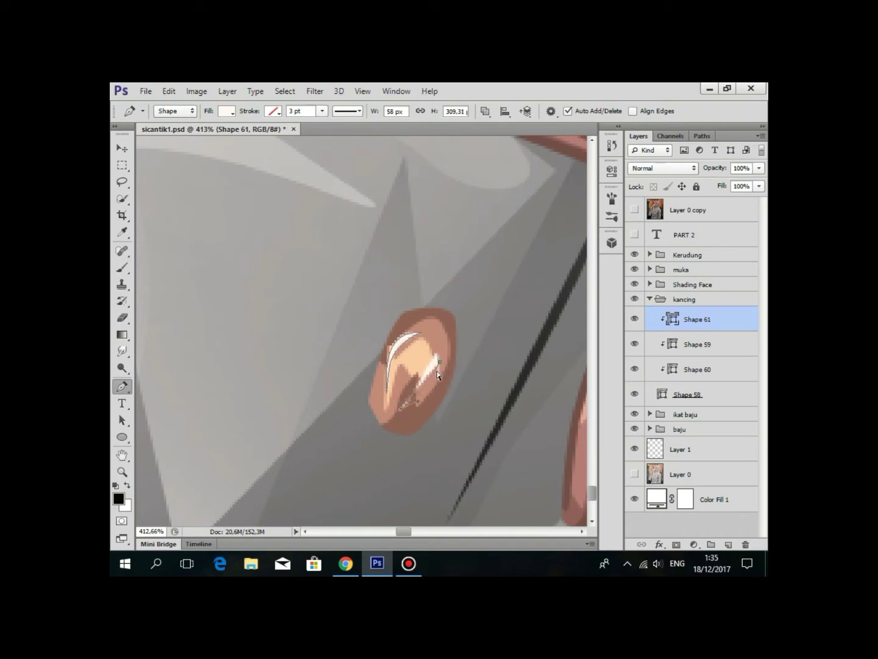
# Widen the thin lower highlight and add a crescent on the sleeve button.
pyautogui.scroll(3, 437, 370)
pyautogui.moveTo(443, 354); pyautogui.dragTo(474, 308)
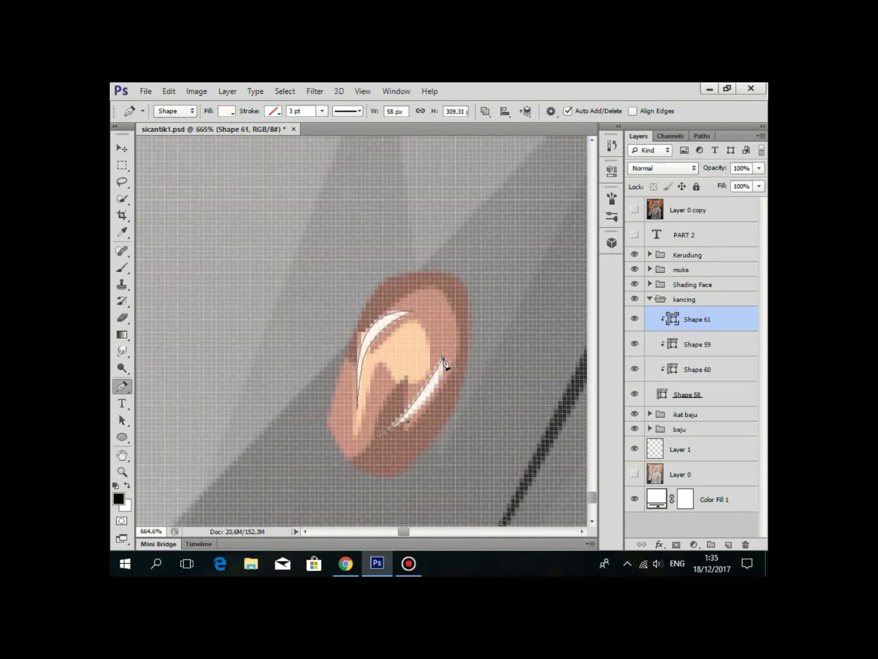
pyautogui.scroll(-8, 474, 308)
pyautogui.scroll(-6, 461, 314)
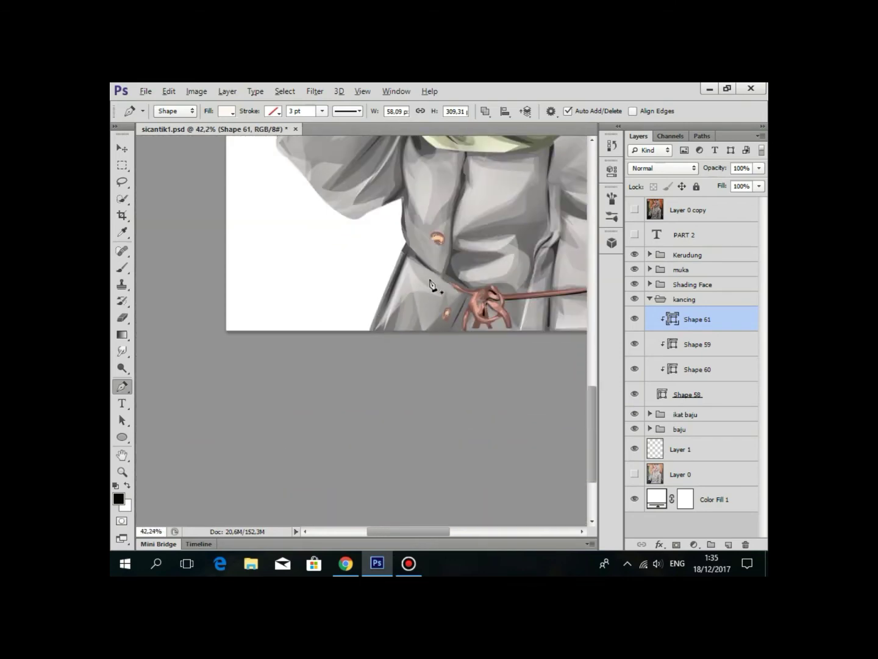
pyautogui.scroll(-3, 427, 283)
pyautogui.scroll(1, 427, 245)
pyautogui.scroll(7, 430, 235)
pyautogui.scroll(6, 421, 229)
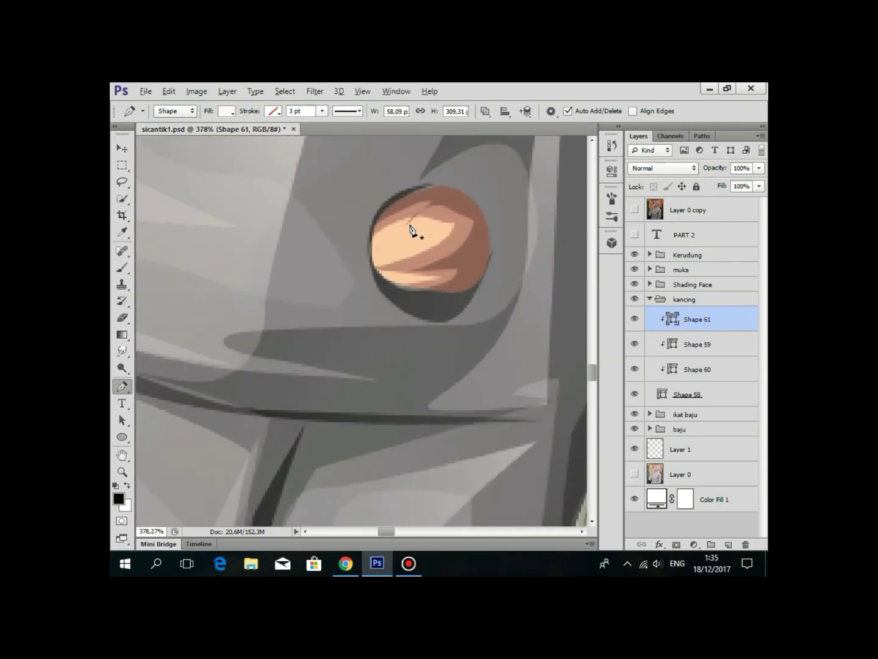
pyautogui.moveTo(476, 225); pyautogui.dragTo(468, 220)
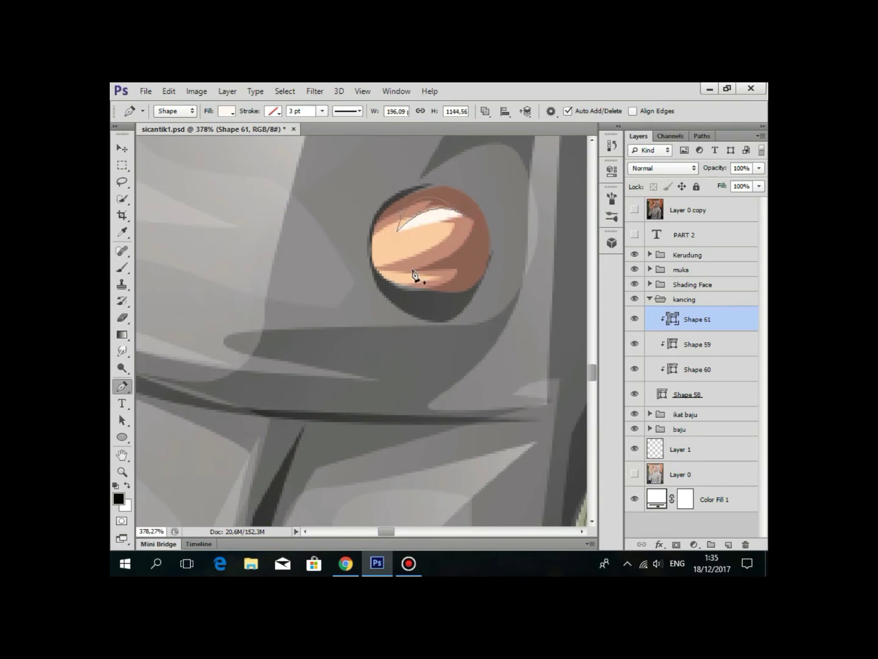
pyautogui.scroll(-1, 414, 275)
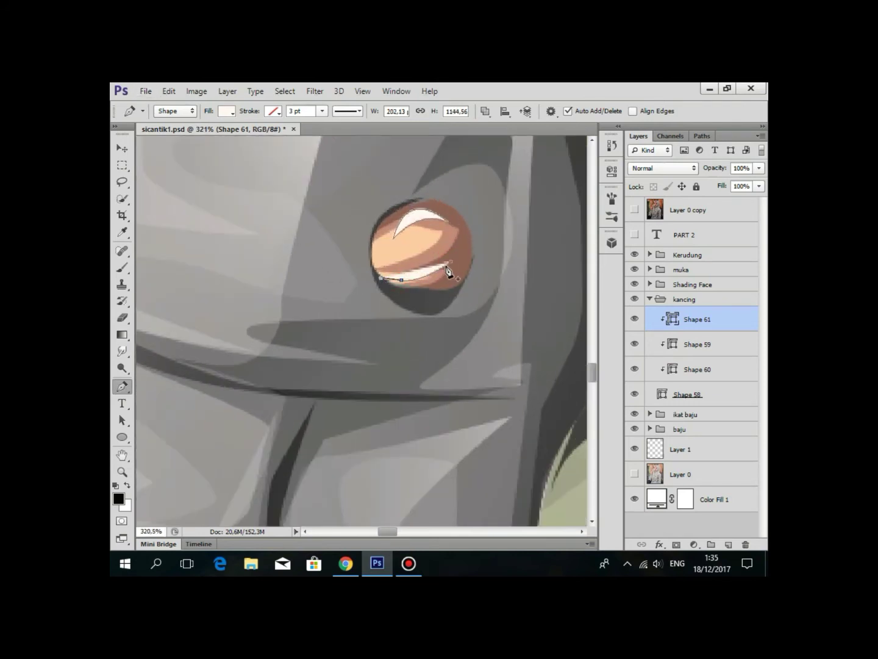
pyautogui.hotkey('alt', '.')
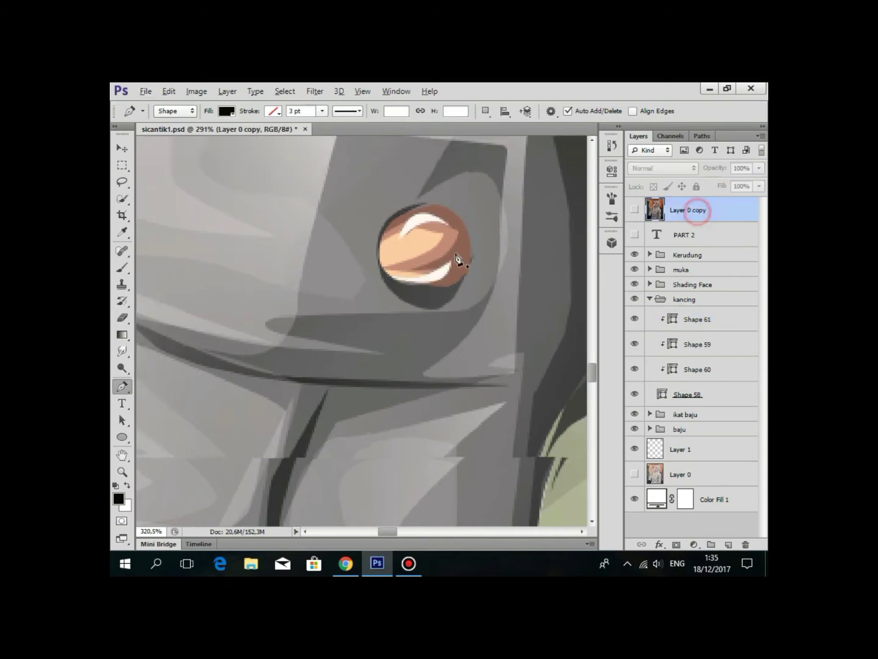
# Save the portrait document with Ctrl+S.
pyautogui.scroll(-9, 476, 260)
pyautogui.scroll(-8, 497, 281)
pyautogui.scroll(-2, 491, 302)
pyautogui.scroll(4, 359, 447)
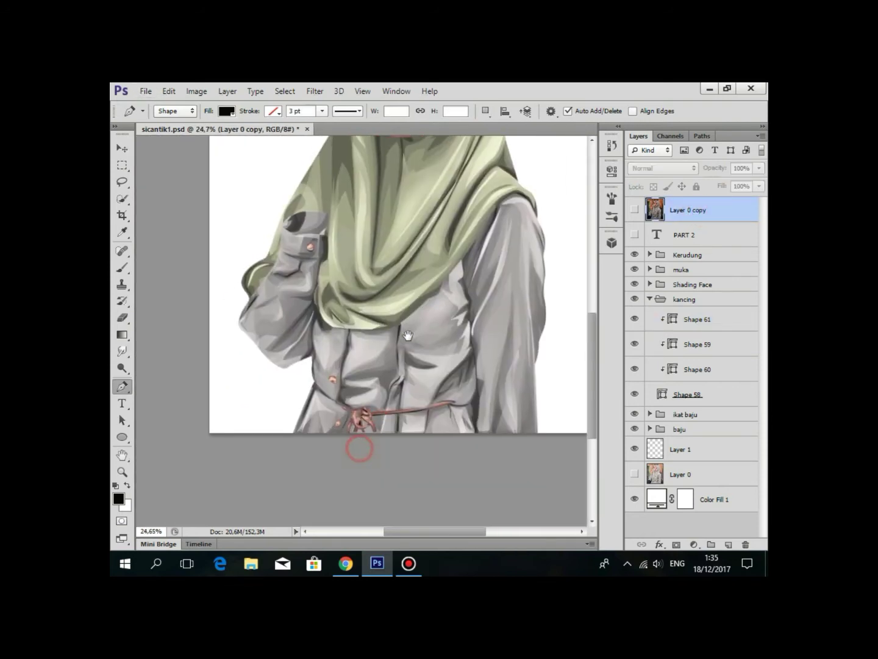
pyautogui.scroll(2, 392, 366)
pyautogui.scroll(-1, 431, 348)
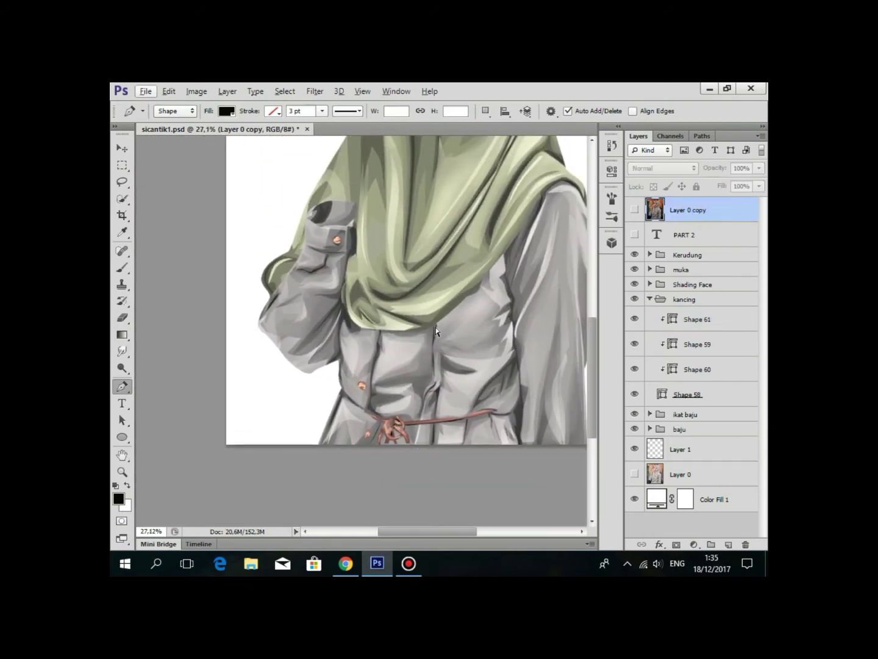
pyautogui.hotkey('ctrl', 's')
# Bring the face into view and collapse the kancing buttons group.
pyautogui.scroll(1, 436, 331)
pyautogui.moveTo(358, 349); pyautogui.dragTo(374, 398)
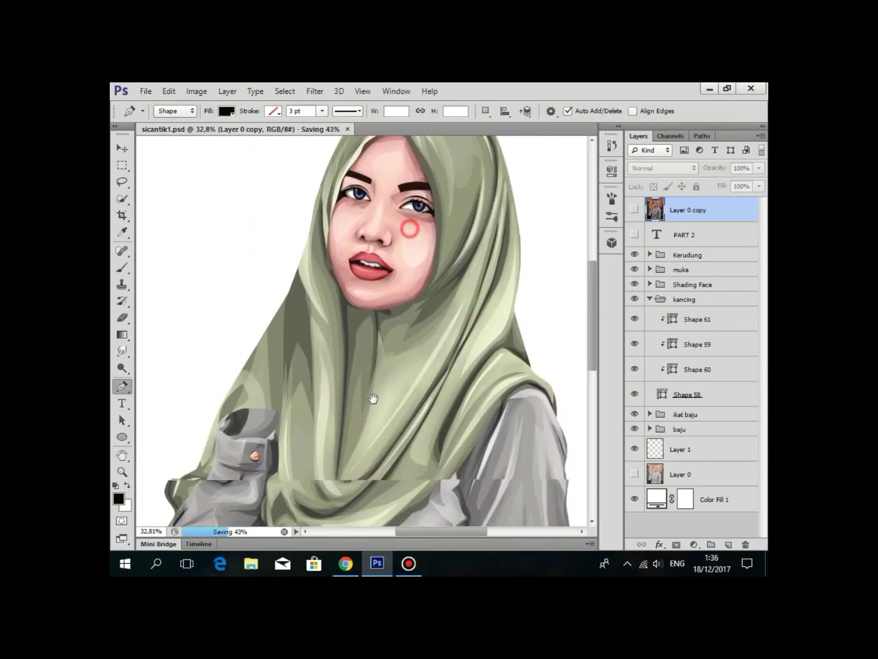
pyautogui.scroll(1, 403, 183)
pyautogui.scroll(1, 403, 177)
pyautogui.scroll(1, 409, 201)
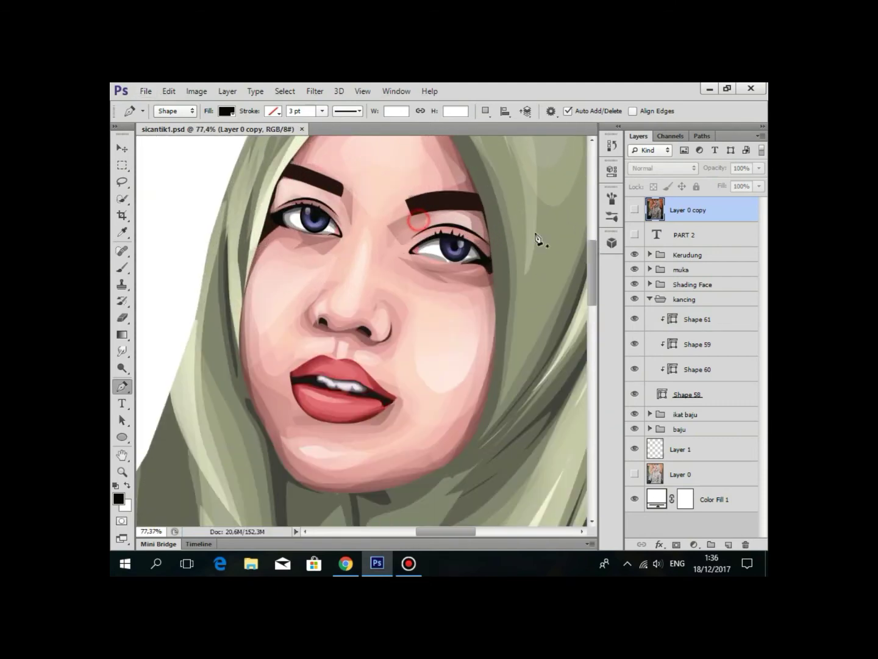
pyautogui.click(685, 299)
pyautogui.scroll(1, 406, 216)
pyautogui.click(698, 319)
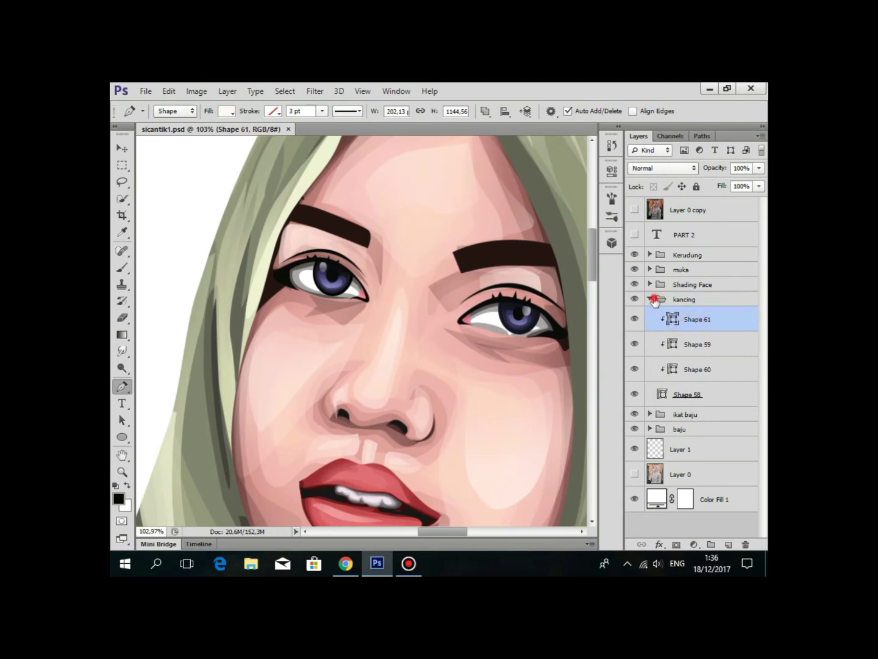
pyautogui.click(659, 299)
pyautogui.click(650, 300)
# Check the Shading Face group, expand the muka group, and select its Alis group.
pyautogui.scroll(2, 425, 254)
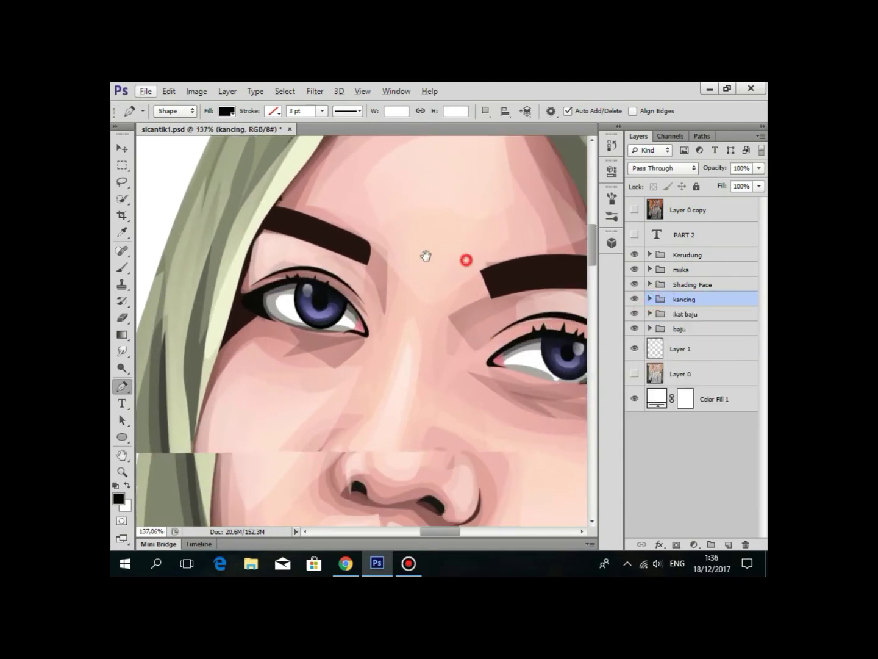
pyautogui.moveTo(426, 255); pyautogui.dragTo(405, 255)
pyautogui.click(665, 286)
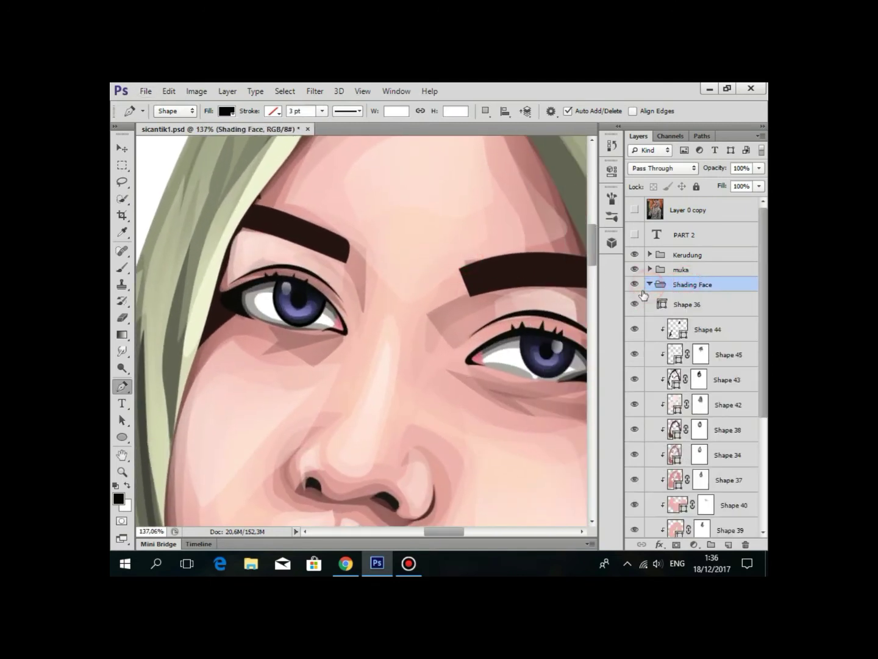
pyautogui.click(650, 284)
pyautogui.click(634, 269)
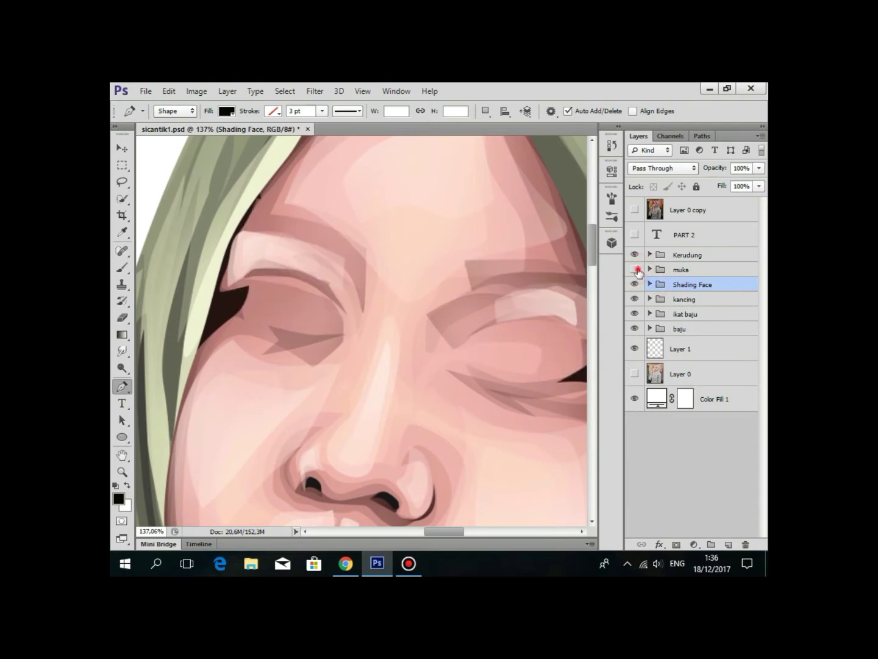
pyautogui.click(650, 269)
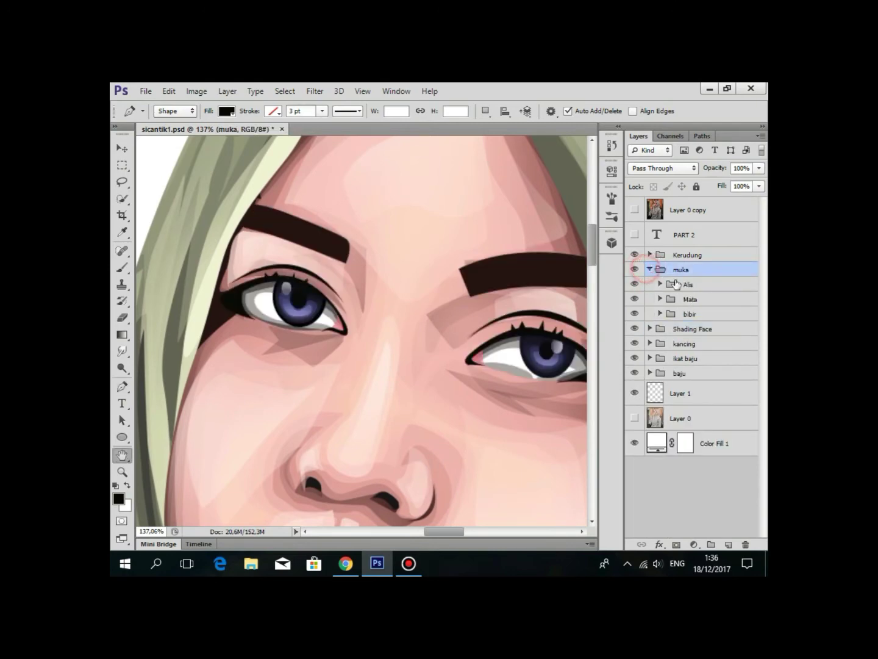
pyautogui.doubleClick(701, 269)
pyautogui.click(739, 262)
pyautogui.click(667, 286)
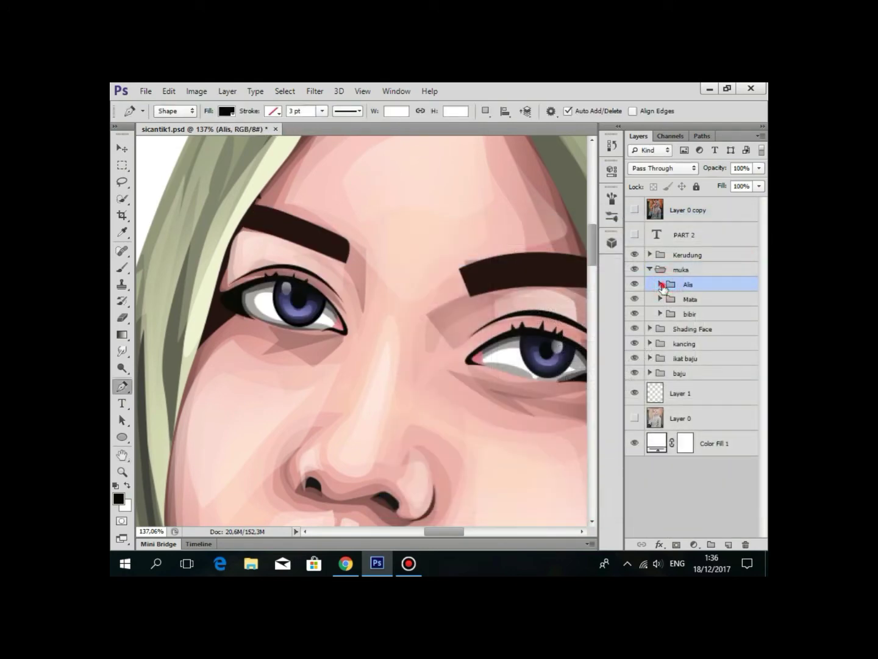
# Mask the Alis eyebrow shape and paint with a 175 brush to fade the eyebrow ends.
pyautogui.click(700, 304)
pyautogui.click(675, 544)
pyautogui.press('b')
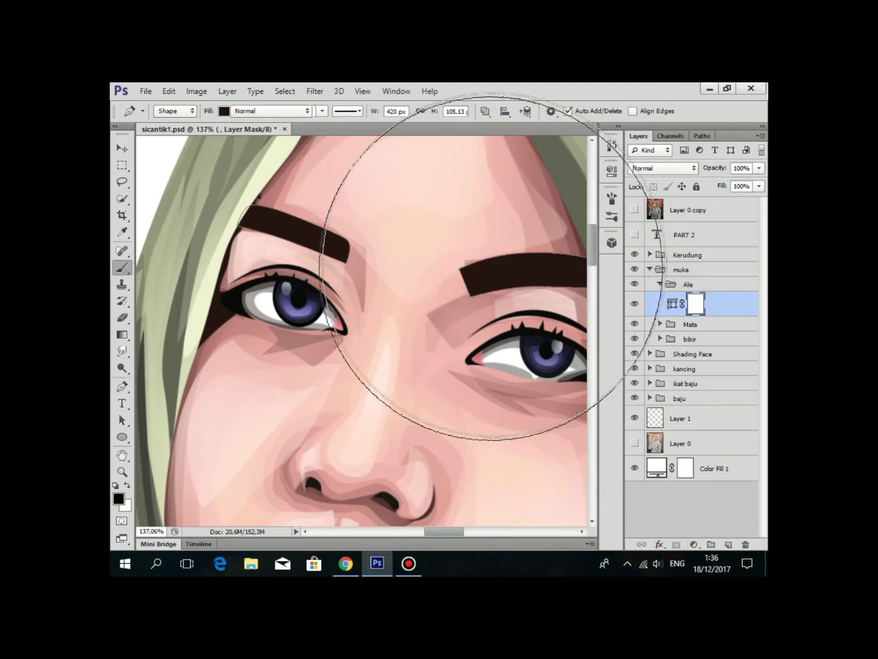
pyautogui.scroll(-3, 436, 334)
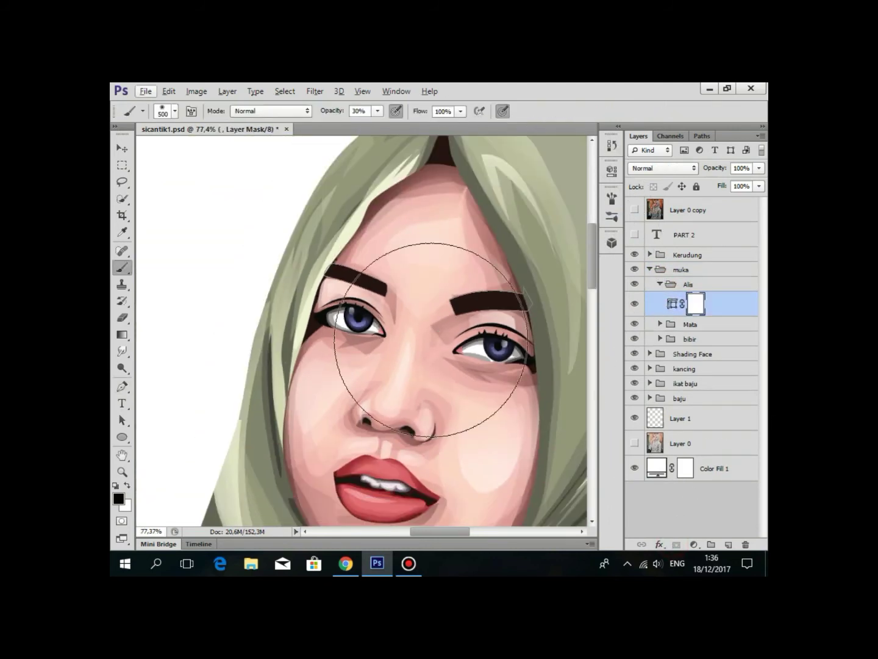
pyautogui.press('[')
pyautogui.press('[')
pyautogui.press('[')
pyautogui.press('[')
pyautogui.press('[')
pyautogui.moveTo(525, 297); pyautogui.dragTo(509, 299)
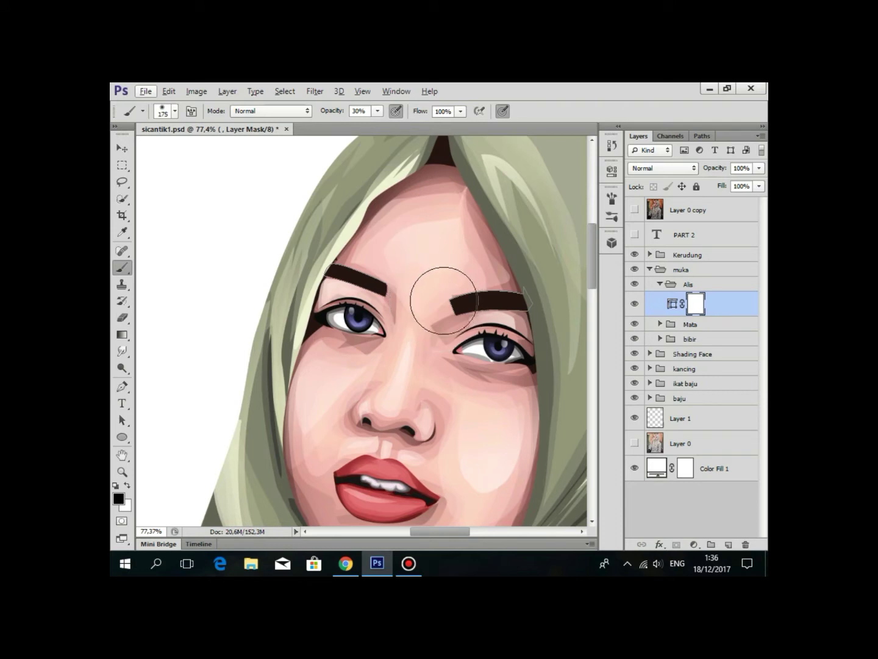
pyautogui.moveTo(442, 300); pyautogui.dragTo(409, 284)
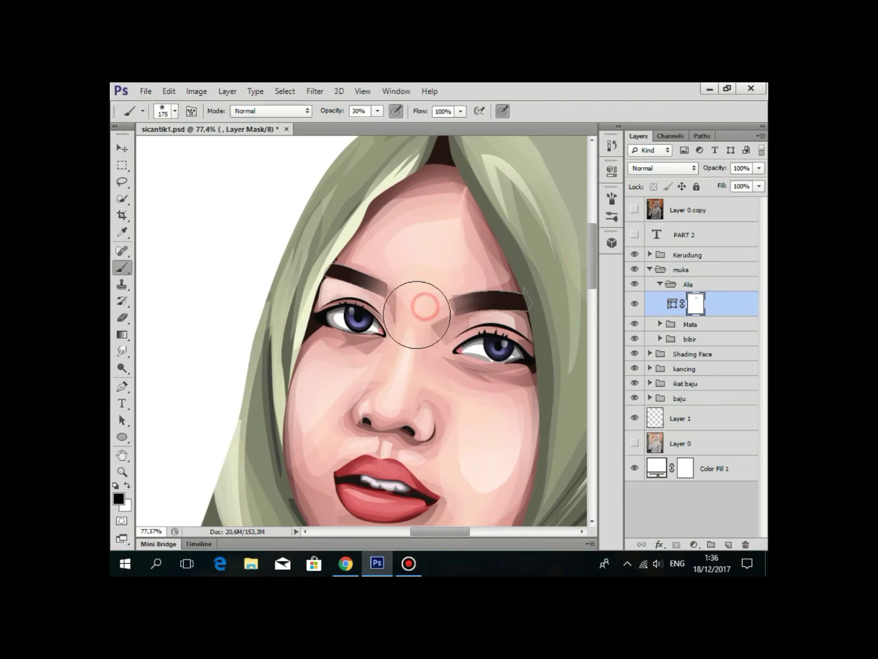
# Select the reference photo layer and save the portrait.
pyautogui.scroll(-5, 416, 315)
pyautogui.click(687, 213)
pyautogui.scroll(-3, 379, 275)
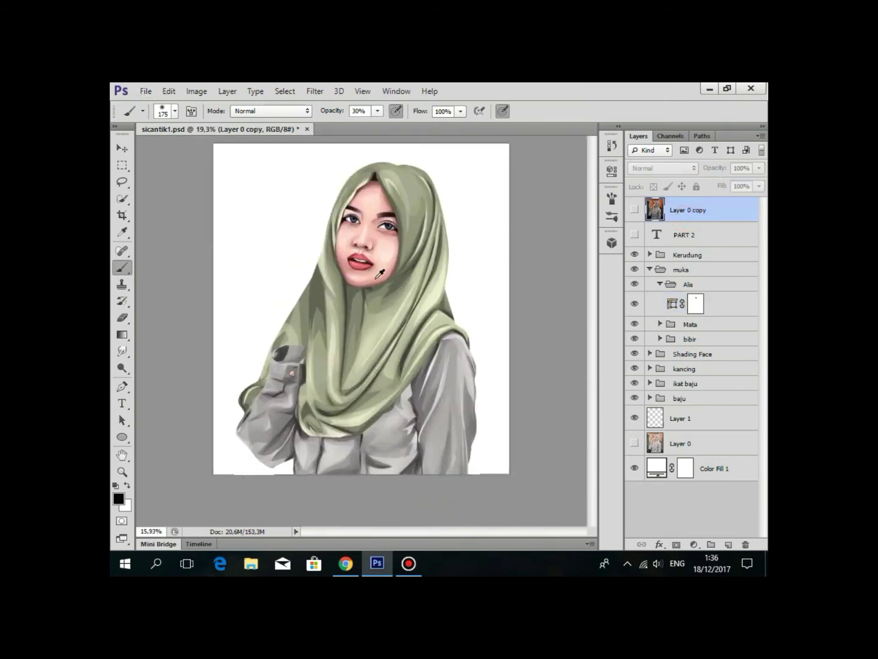
pyautogui.scroll(4, 379, 275)
pyautogui.scroll(-4, 419, 184)
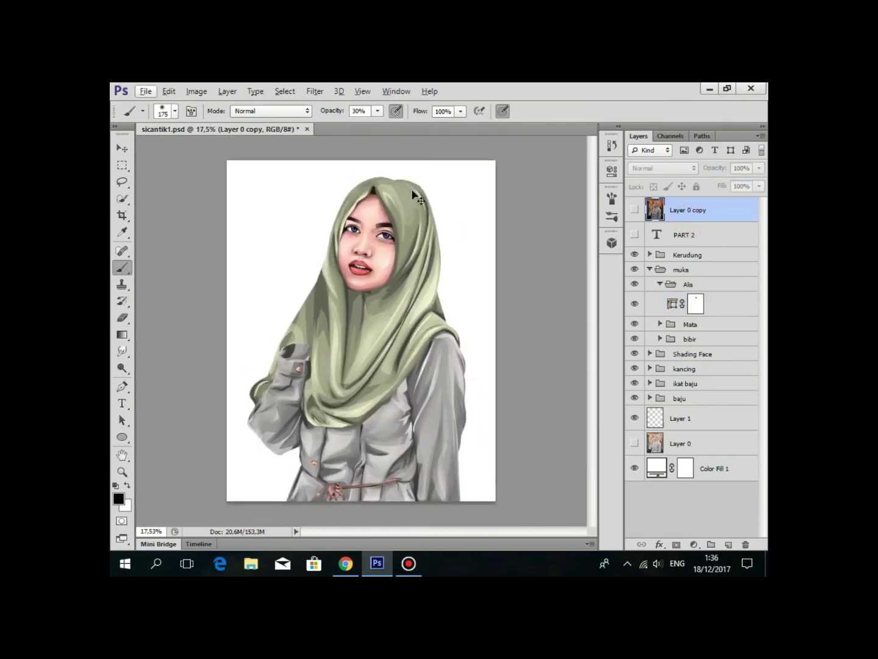
pyautogui.hotkey('ctrl', 's')
# Make the Layer 0 copy reference photo visible over the artwork.
pyautogui.scroll(-3, 408, 186)
pyautogui.scroll(3, 407, 186)
pyautogui.scroll(2, 315, 348)
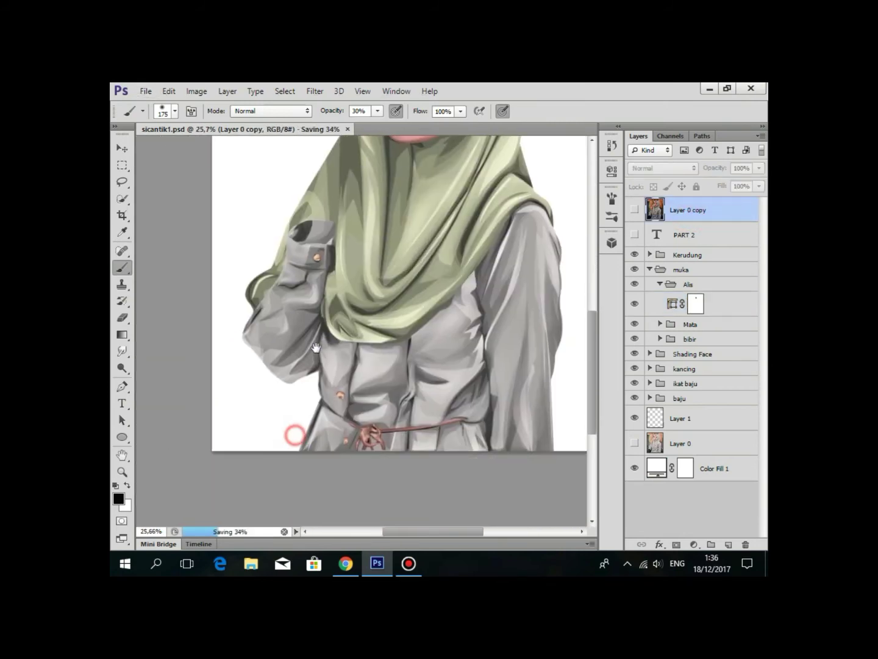
pyautogui.scroll(-3, 402, 365)
pyautogui.scroll(1, 490, 435)
pyautogui.scroll(1, 497, 354)
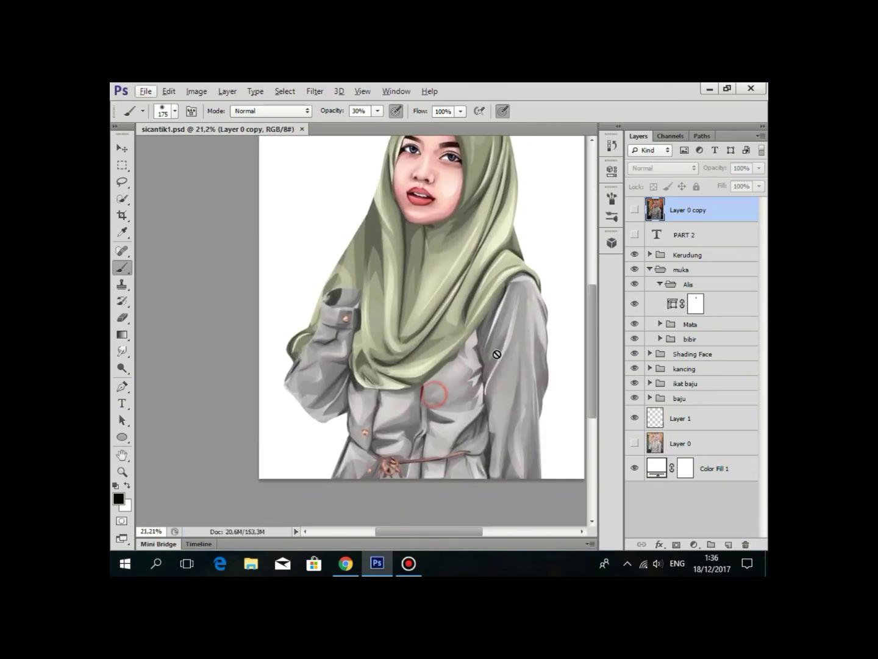
pyautogui.scroll(2, 430, 298)
pyautogui.scroll(2, 424, 201)
pyautogui.scroll(-4, 403, 359)
pyautogui.scroll(2, 449, 339)
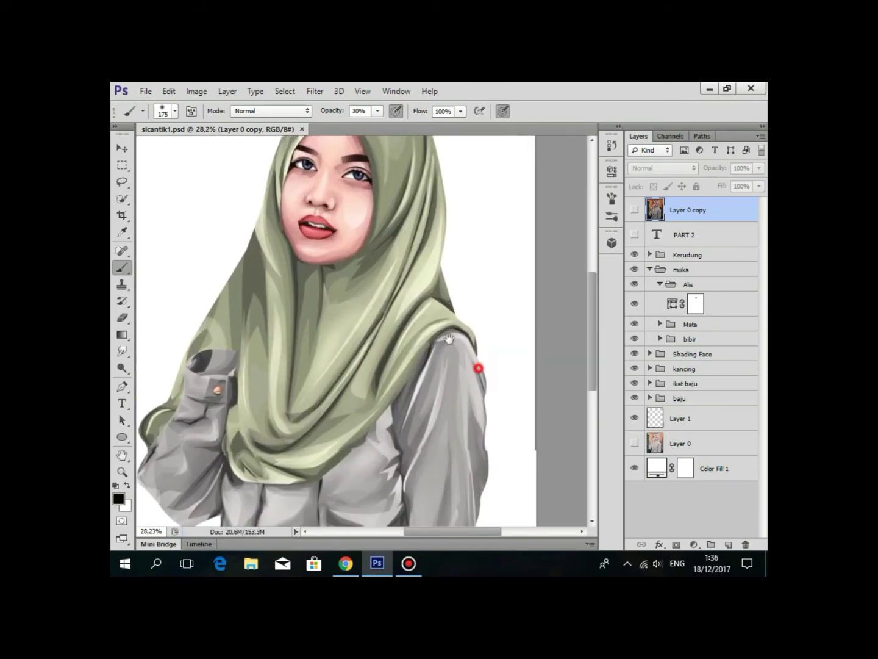
pyautogui.scroll(1, 448, 338)
pyautogui.scroll(2, 367, 323)
pyautogui.scroll(2, 441, 421)
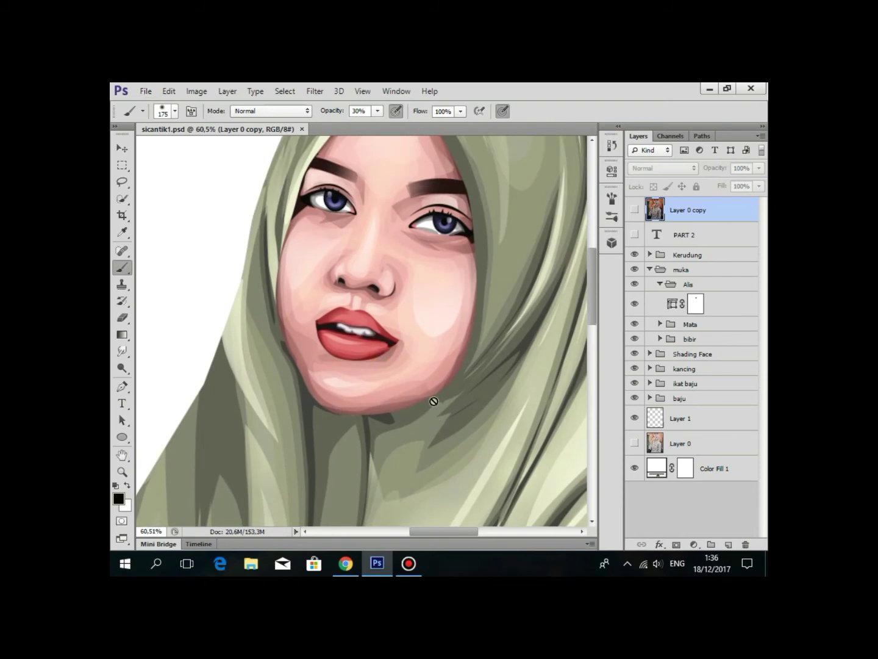
pyautogui.scroll(-1, 434, 401)
pyautogui.scroll(-3, 430, 195)
pyautogui.scroll(-3, 481, 297)
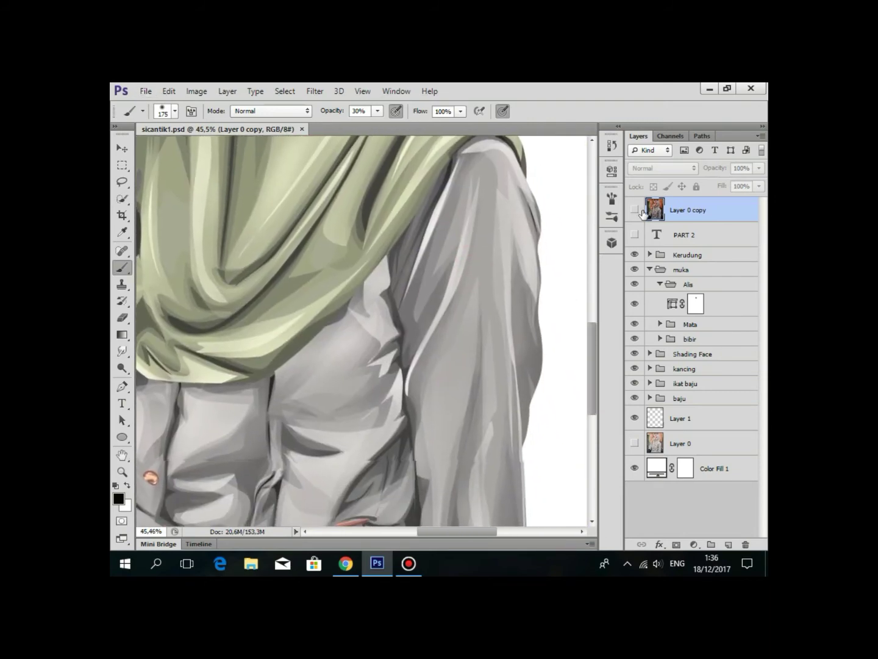
pyautogui.click(634, 210)
pyautogui.scroll(1, 497, 408)
pyautogui.scroll(1, 507, 427)
# Collapse the muka face group and expand the kancing buttons group.
pyautogui.scroll(2, 449, 373)
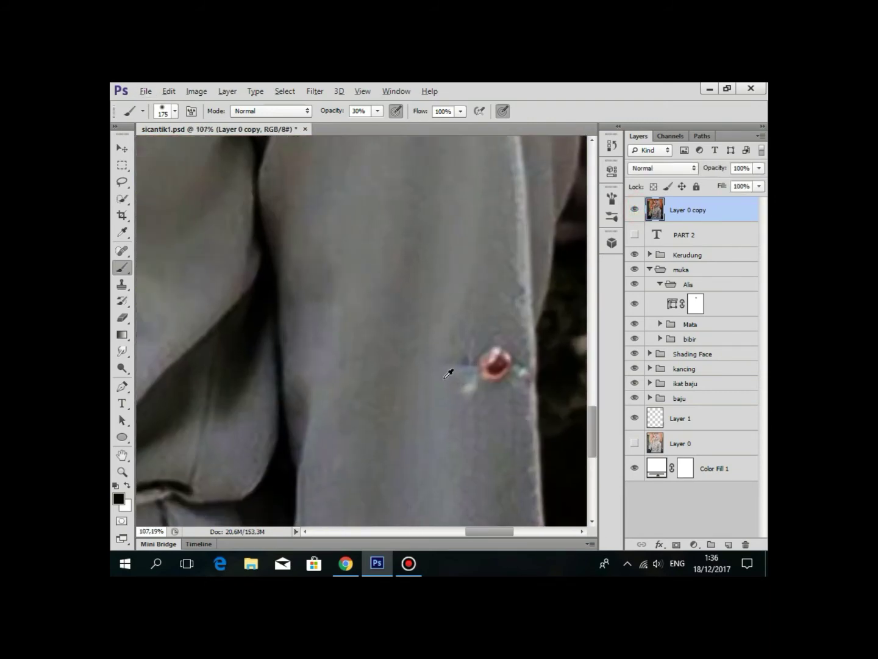
pyautogui.scroll(3, 482, 360)
pyautogui.click(712, 338)
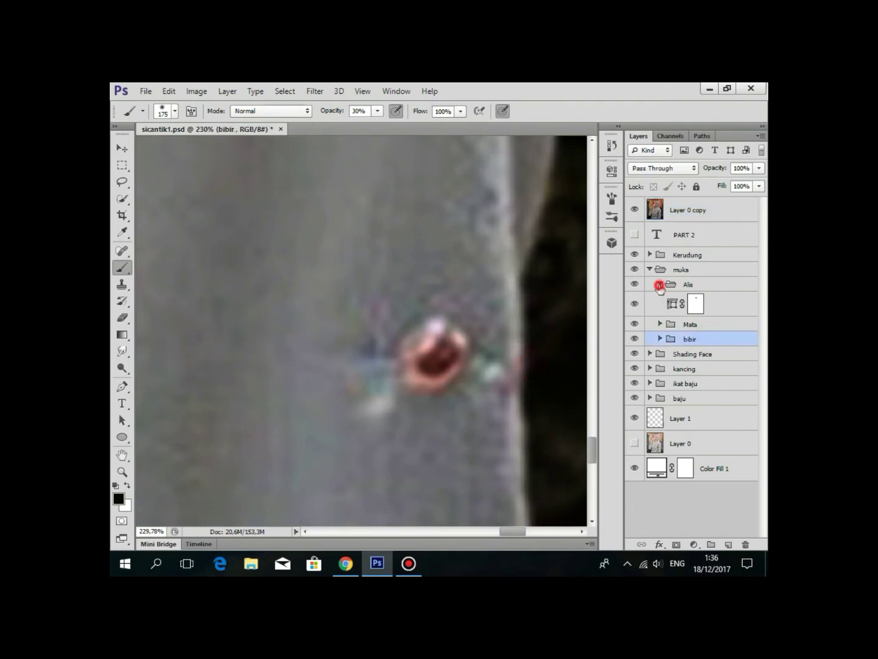
pyautogui.click(661, 283)
pyautogui.click(666, 313)
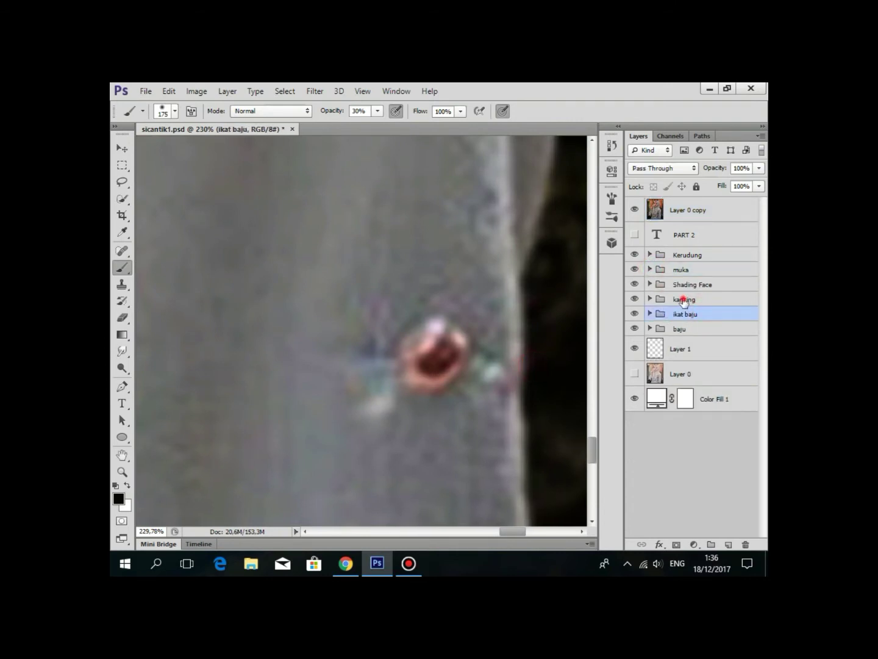
pyautogui.click(683, 299)
pyautogui.click(650, 299)
# Group button shapes Shape 61 through Shape 58 into a group named 1.
pyautogui.click(704, 321)
pyautogui.keyDown('shift'); pyautogui.click(701, 397); pyautogui.keyUp('shift')
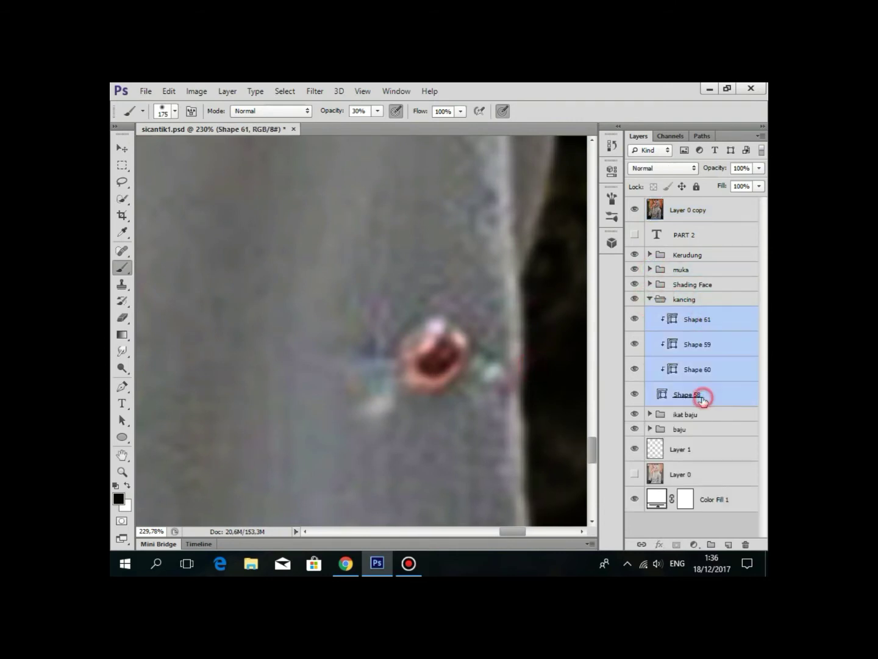
pyautogui.hotkey('ctrl', 'g')
pyautogui.write('1')
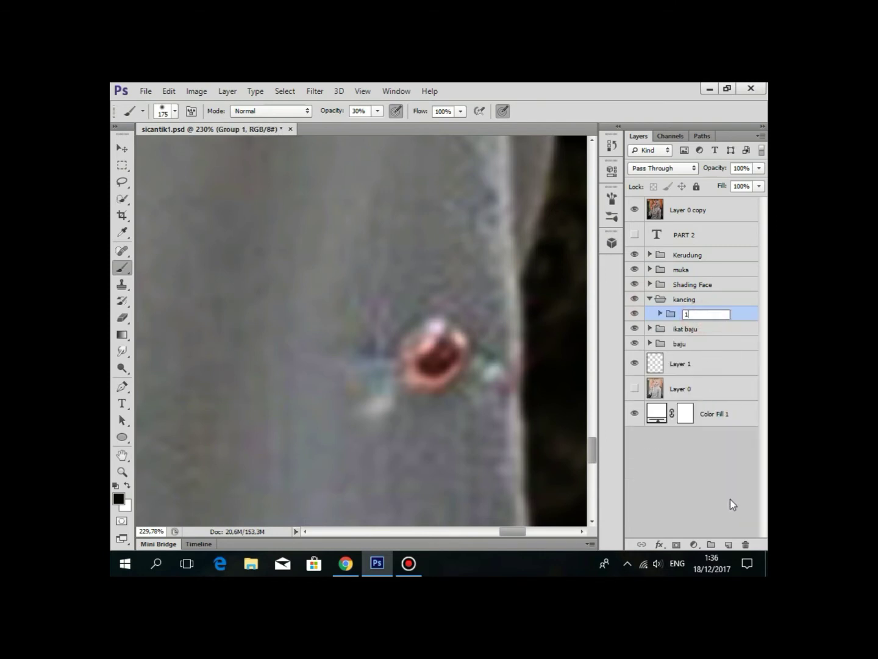
pyautogui.click(710, 545)
pyautogui.write('2')
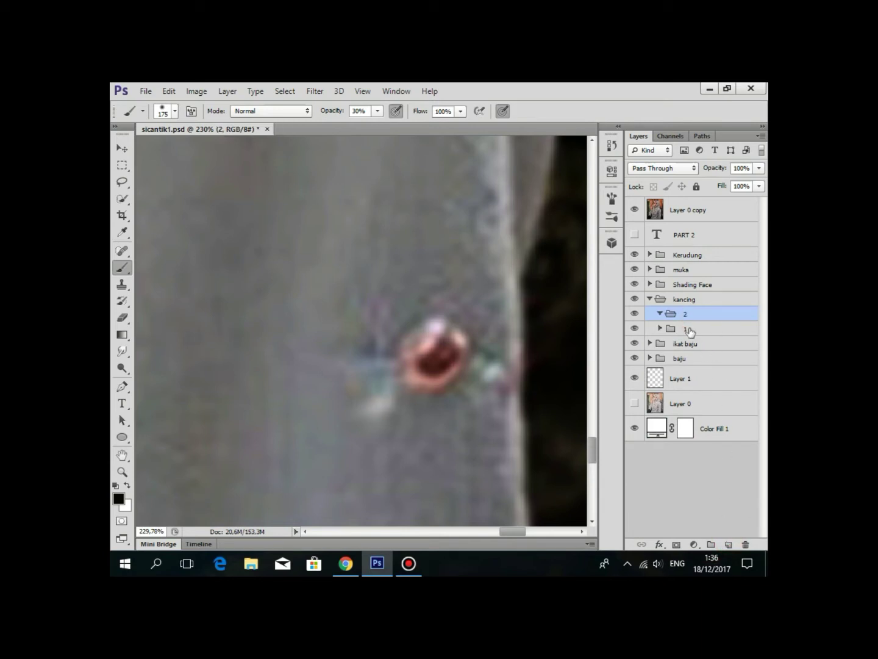
pyautogui.click(684, 329)
pyautogui.click(660, 330)
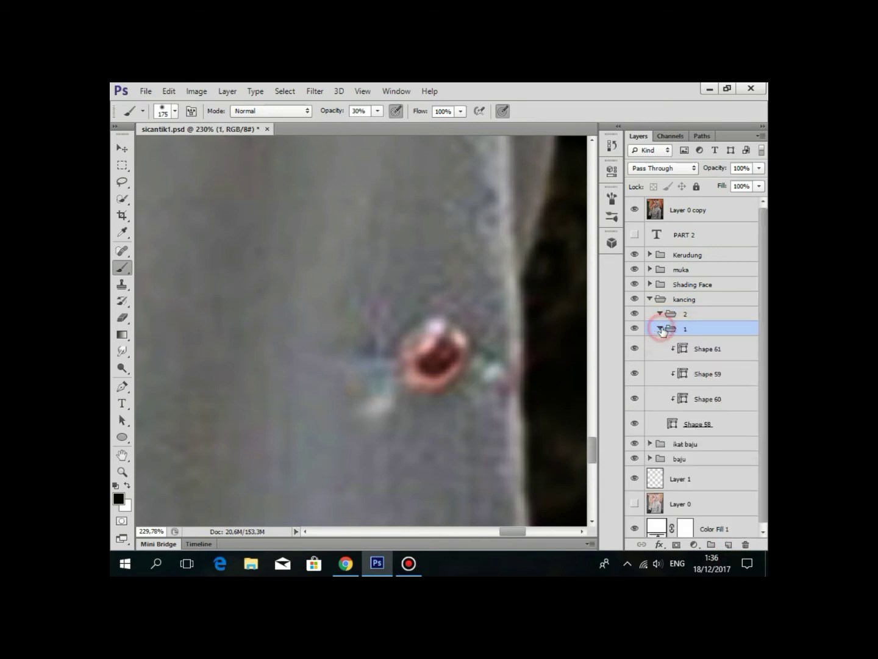
pyautogui.click(661, 329)
# Refresh the kancing group listing and reselect group 1.
pyautogui.click(650, 299)
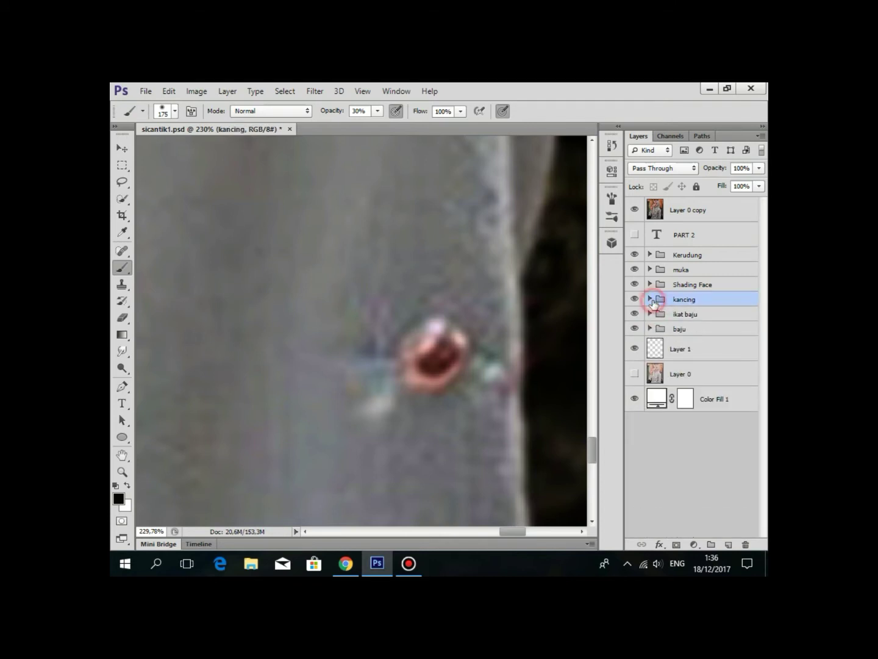
pyautogui.click(650, 300)
pyautogui.click(683, 328)
pyautogui.scroll(-3, 443, 310)
pyautogui.scroll(-5, 443, 310)
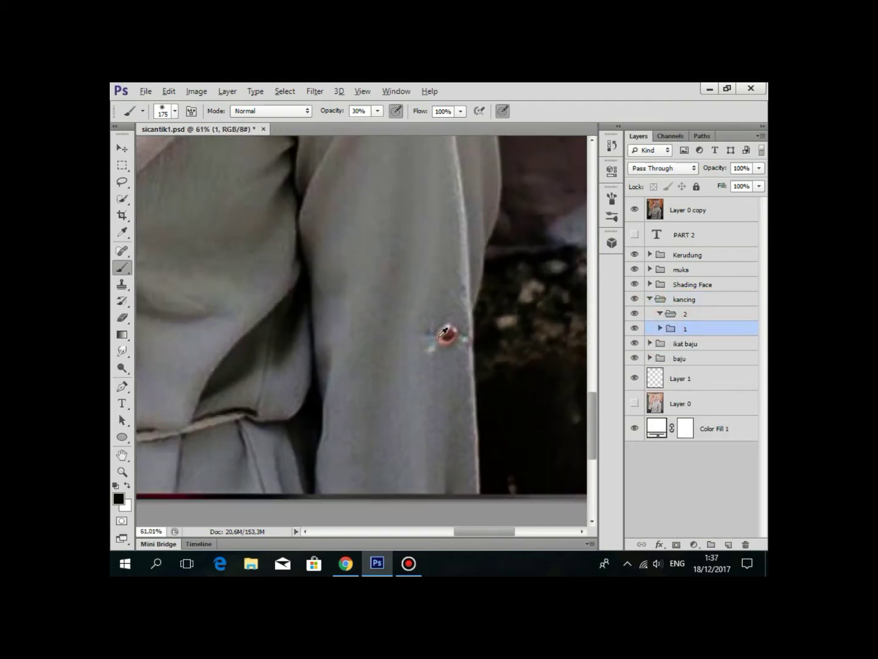
pyautogui.scroll(-2, 443, 310)
# Hide the reference photo, pan to the shirt, and select group 2.
pyautogui.click(634, 210)
pyautogui.scroll(-2, 314, 288)
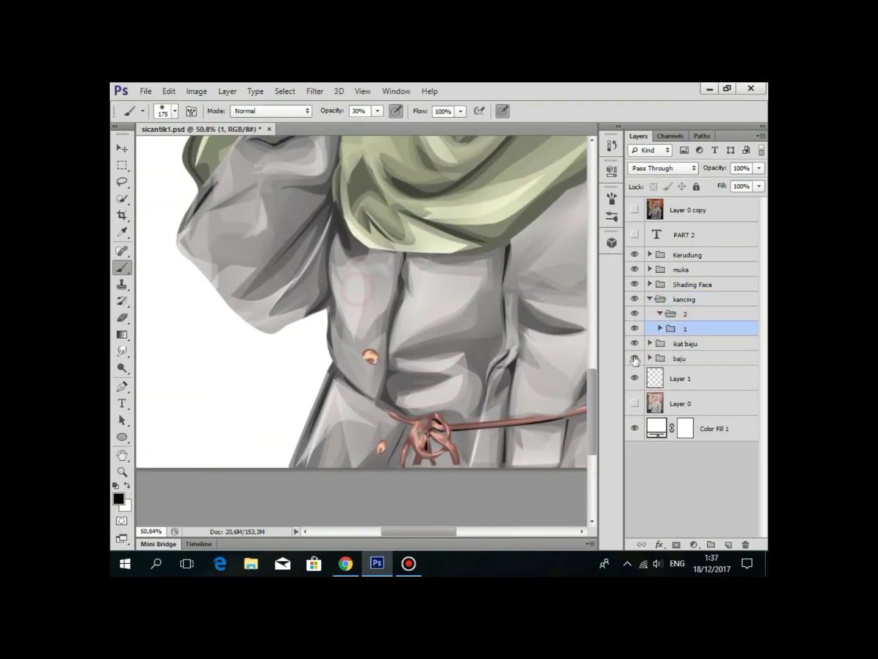
pyautogui.scroll(-1, 628, 330)
pyautogui.scroll(-1, 624, 338)
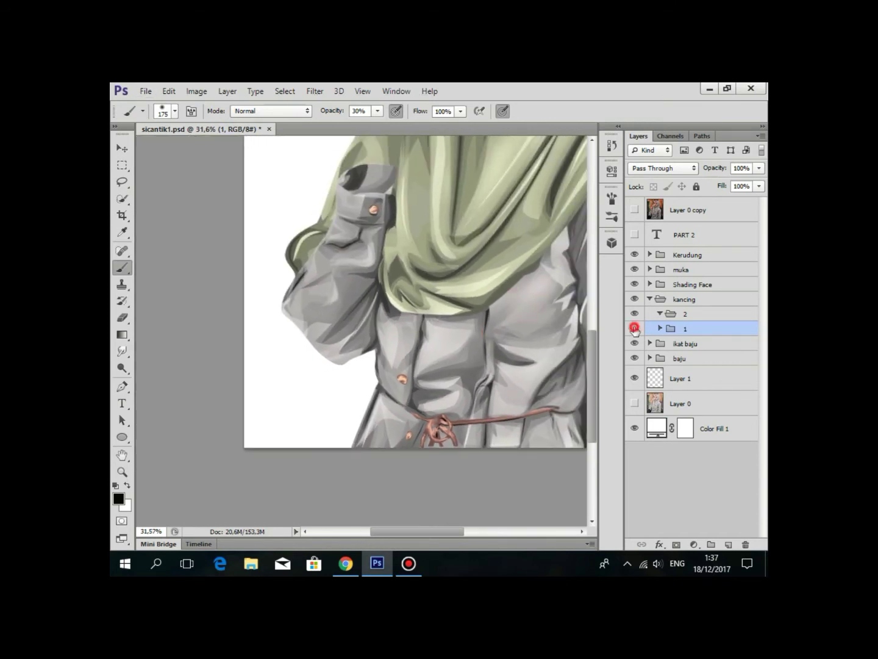
pyautogui.scroll(-1, 522, 333)
pyautogui.moveTo(504, 331); pyautogui.dragTo(393, 327)
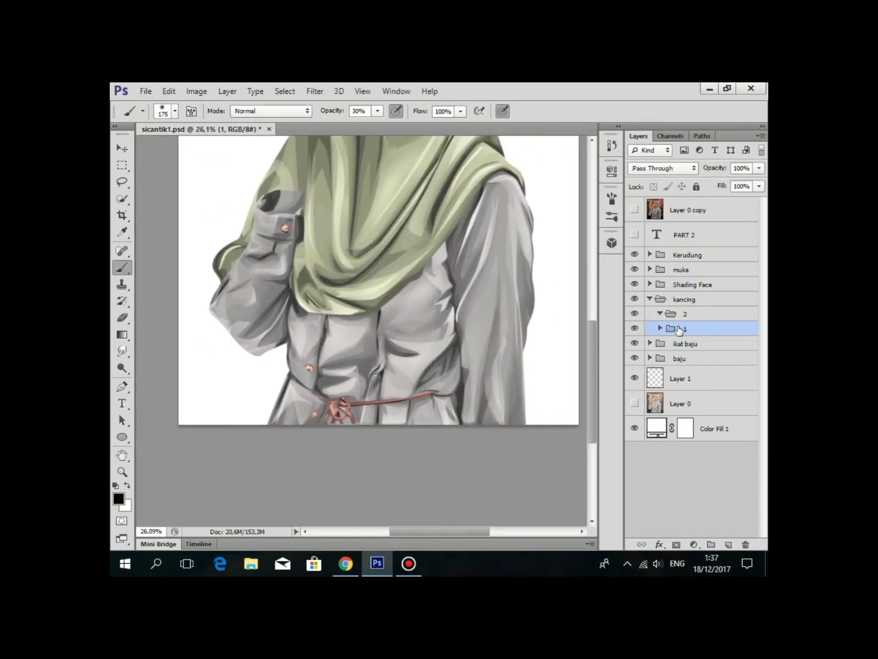
pyautogui.click(697, 312)
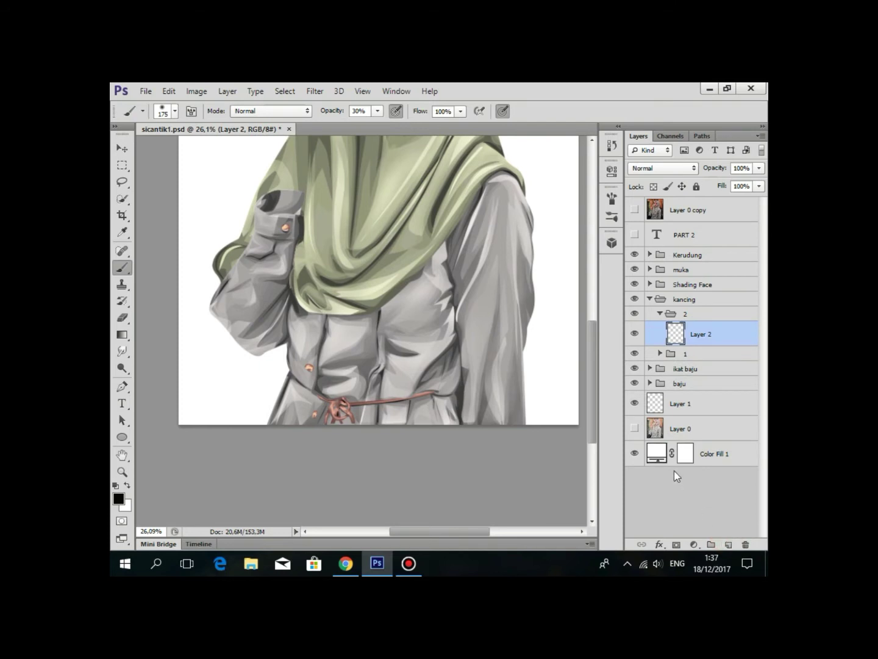
# With the Pen tool active, compare the artwork to the reference photo and reselect Layer 2.
pyautogui.press('p')
pyautogui.click(633, 209)
pyautogui.scroll(5, 511, 421)
pyautogui.scroll(5, 512, 420)
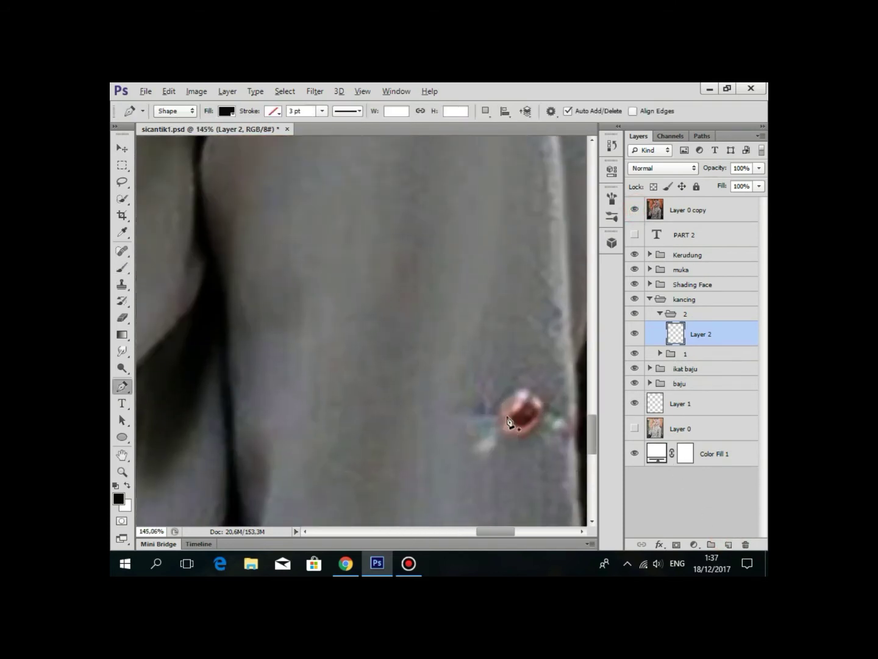
pyautogui.scroll(3, 512, 420)
pyautogui.click(486, 111)
pyautogui.scroll(-3, 514, 398)
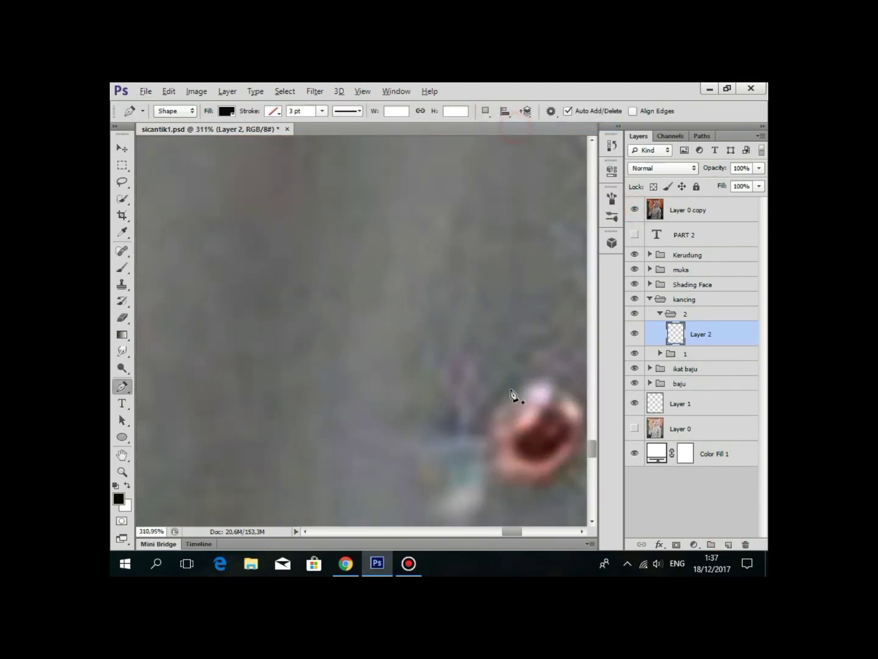
pyautogui.scroll(-2, 421, 281)
pyautogui.scroll(-2, 429, 293)
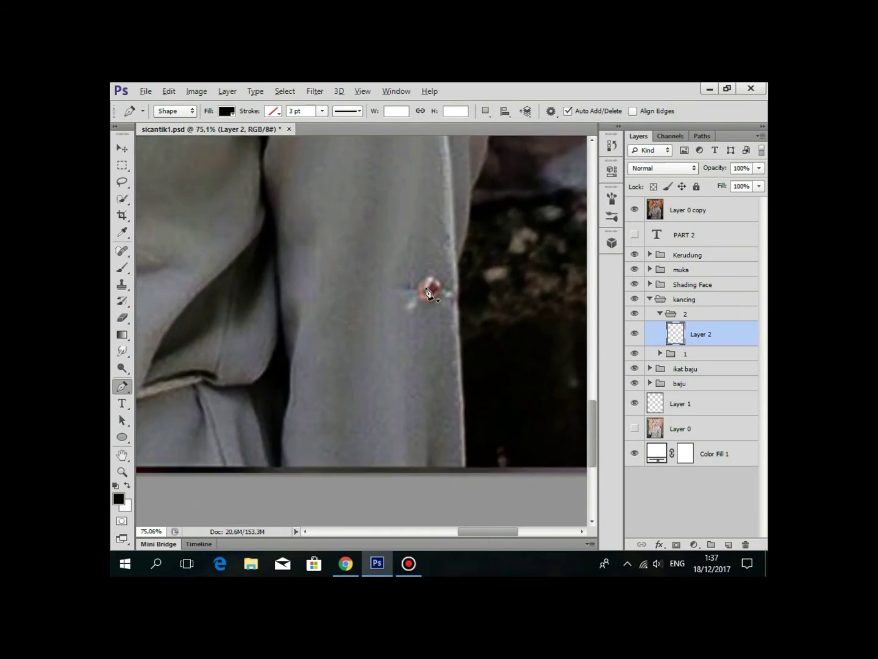
pyautogui.click(635, 211)
pyautogui.scroll(3, 450, 299)
pyautogui.scroll(2, 459, 344)
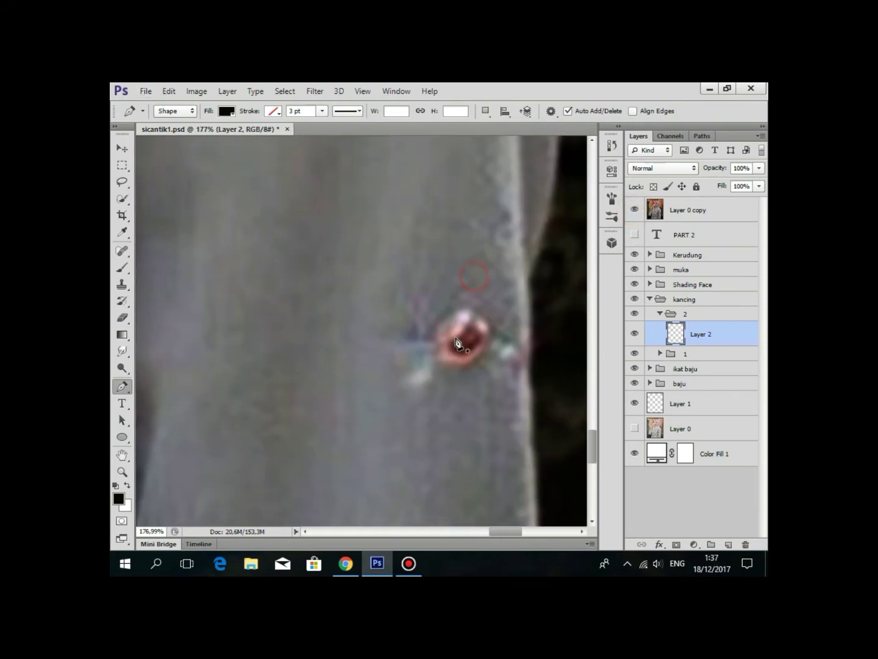
pyautogui.scroll(-2, 458, 343)
pyautogui.click(633, 210)
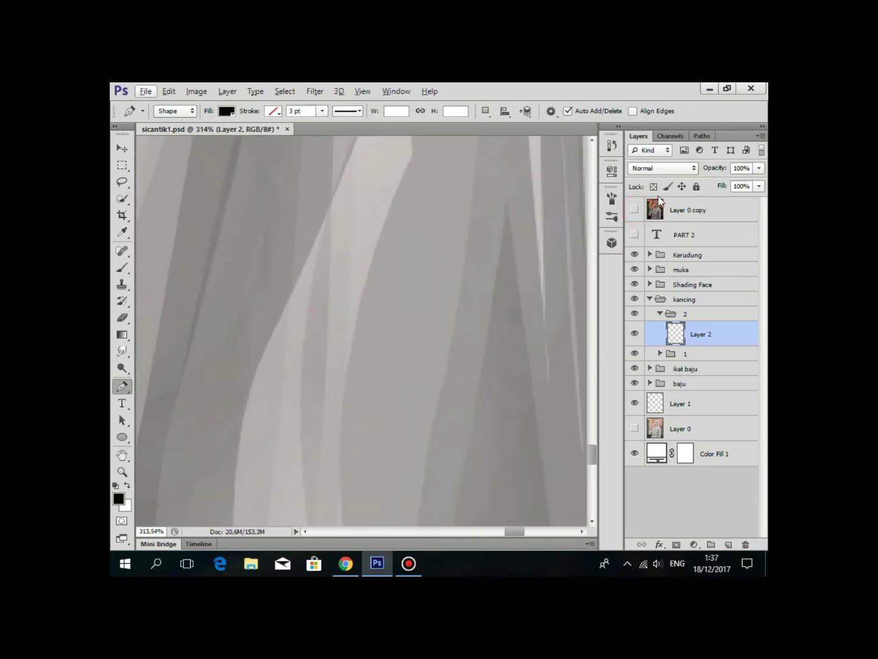
pyautogui.scroll(3, 499, 293)
pyautogui.click(676, 333)
pyautogui.scroll(-3, 490, 304)
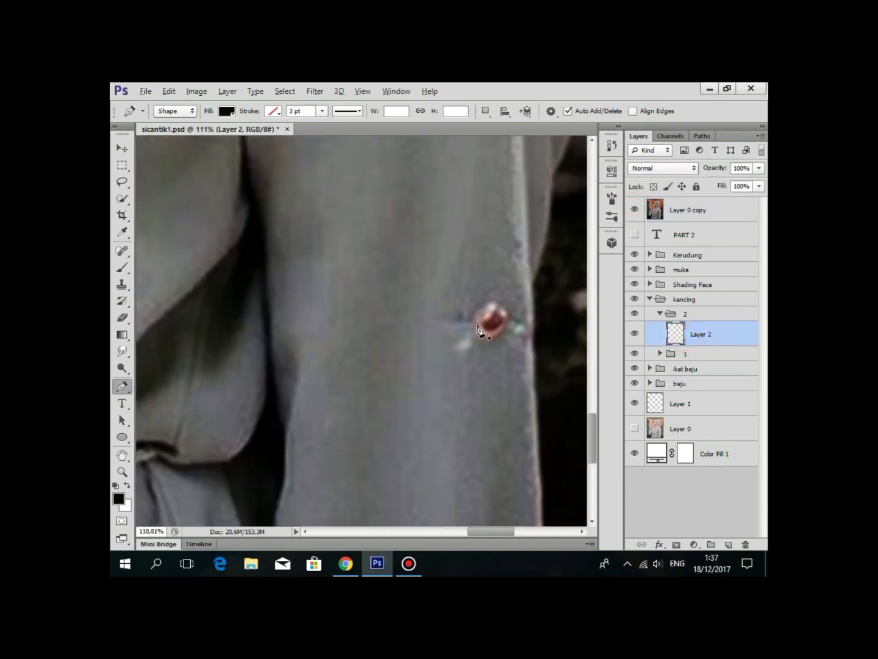
pyautogui.scroll(3, 472, 321)
# Trace the sleeve button's outline as new Shape 62.
pyautogui.click(459, 321)
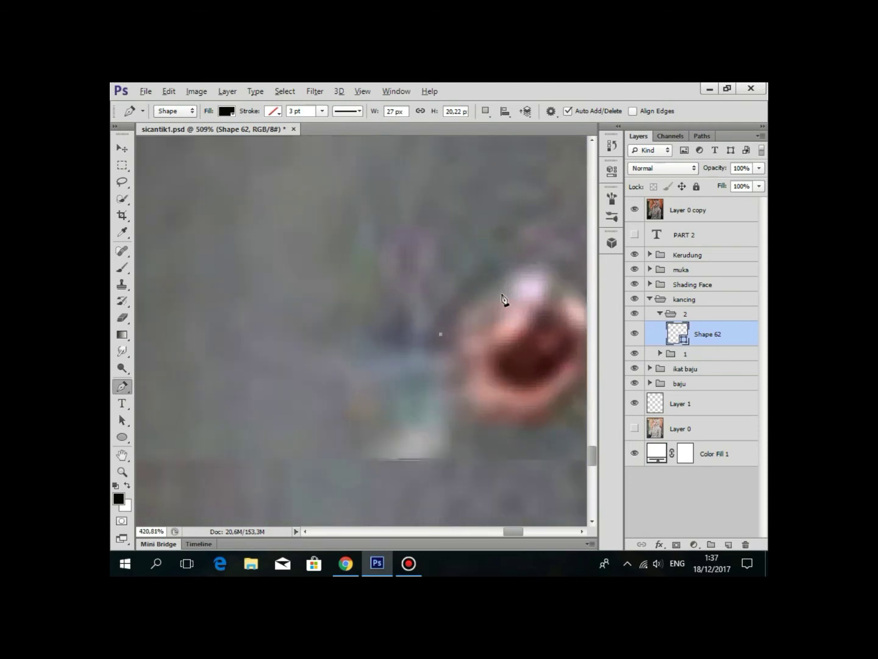
pyautogui.scroll(-2, 455, 259)
pyautogui.click(632, 207)
pyautogui.scroll(-3, 480, 261)
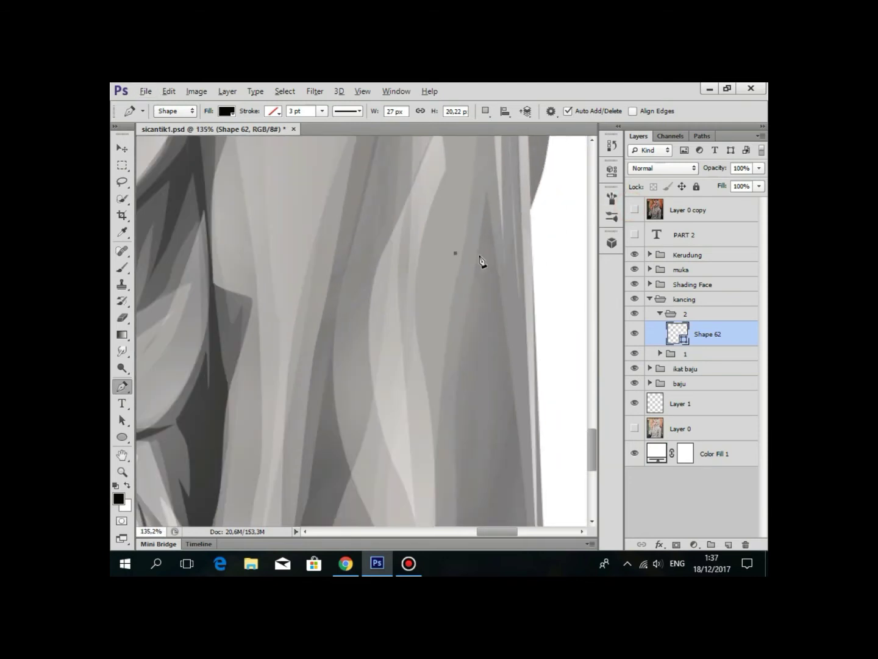
pyautogui.scroll(-1, 455, 256)
pyautogui.click(634, 207)
pyautogui.scroll(3, 494, 260)
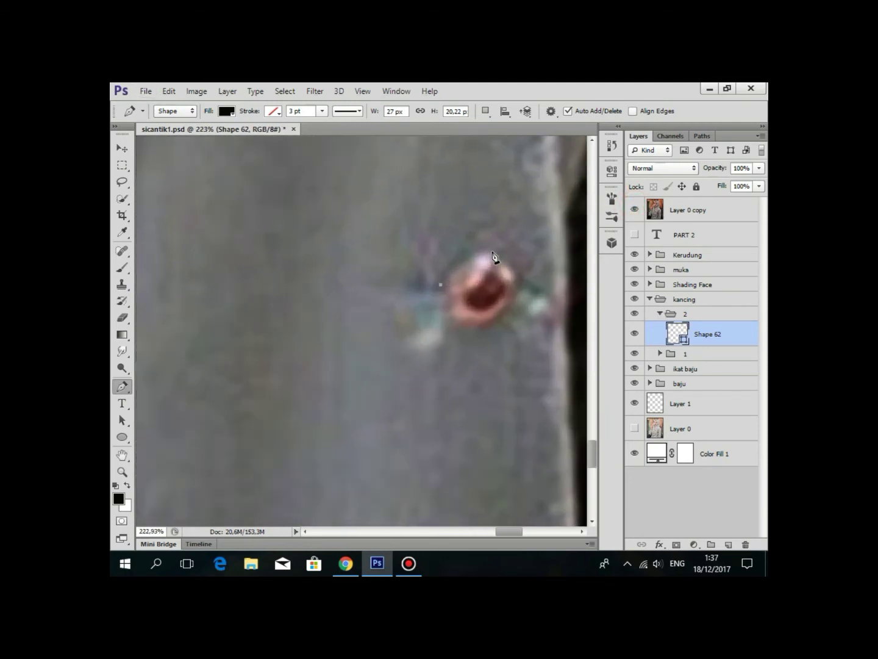
pyautogui.scroll(1, 494, 260)
pyautogui.moveTo(490, 252); pyautogui.dragTo(508, 258)
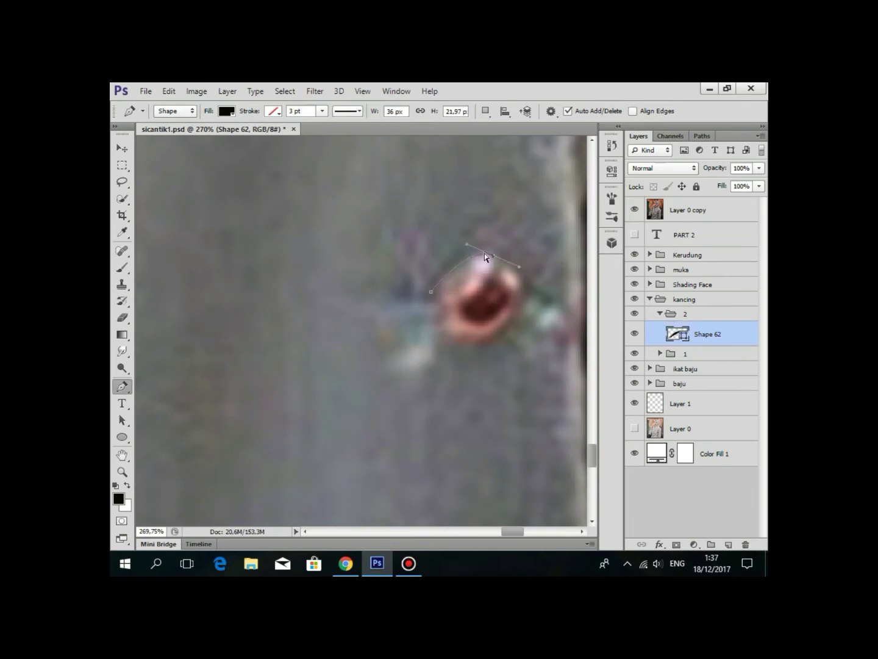
pyautogui.scroll(1, 514, 269)
pyautogui.keyDown('alt'); pyautogui.click(486, 249); pyautogui.keyUp('alt')
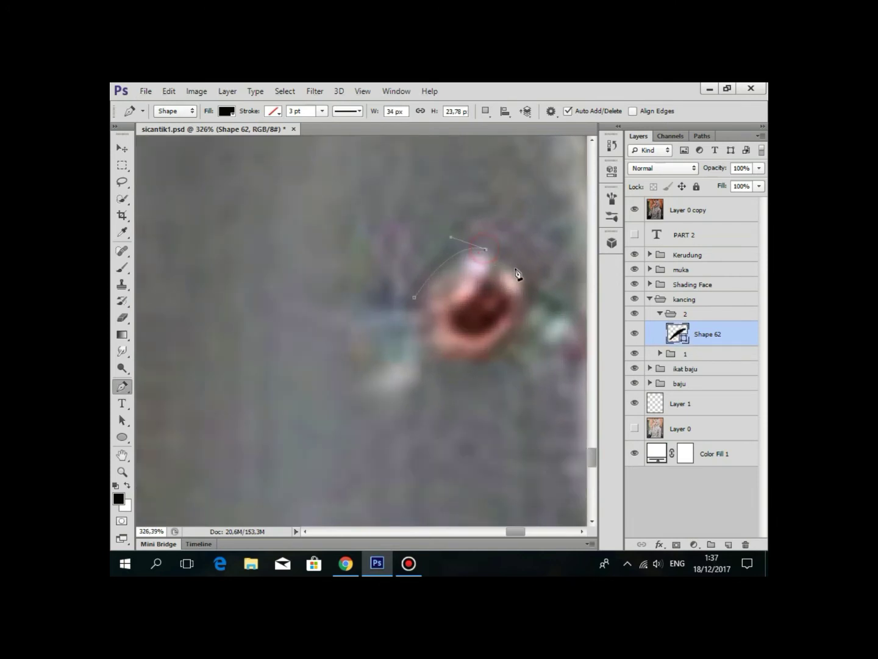
pyautogui.moveTo(472, 361); pyautogui.dragTo(472, 362)
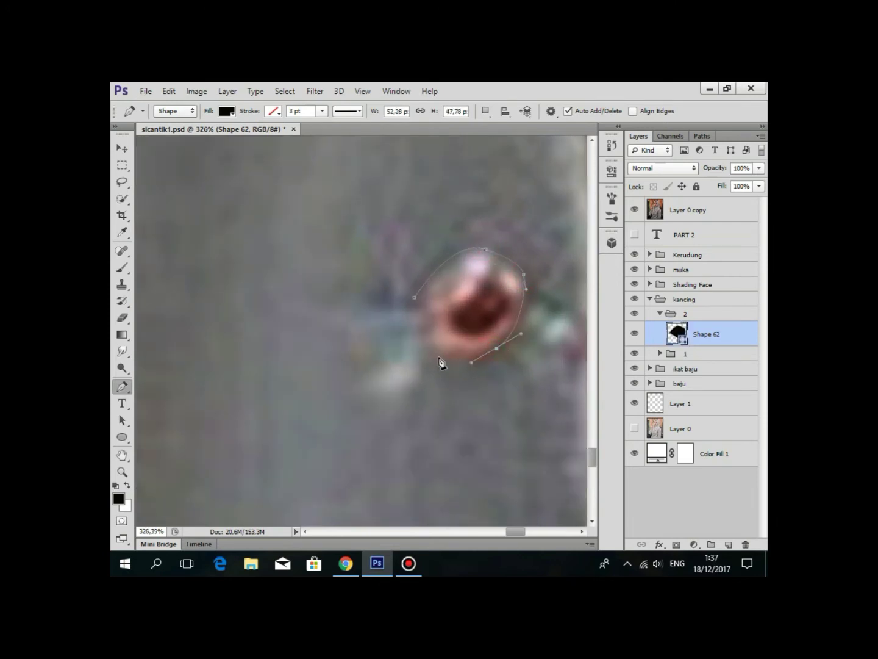
pyautogui.click(634, 210)
pyautogui.scroll(-4, 465, 314)
pyautogui.scroll(-3, 465, 313)
pyautogui.scroll(3, 626, 330)
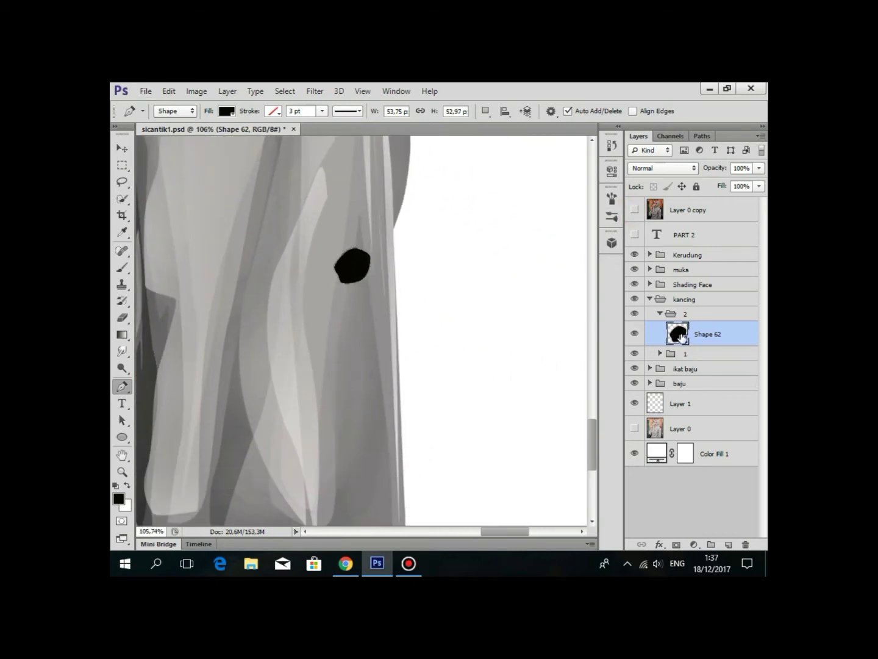
# Fill Shape 62 with pale peach feaf93.
pyautogui.doubleClick(678, 334)
pyautogui.moveTo(639, 278); pyautogui.dragTo(631, 284)
pyautogui.click(557, 156)
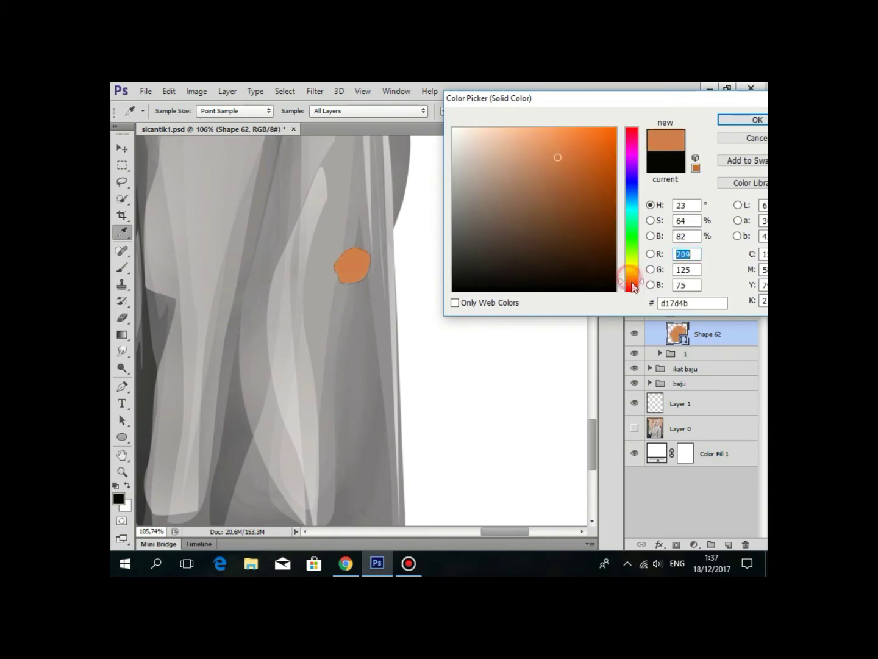
pyautogui.click(521, 128)
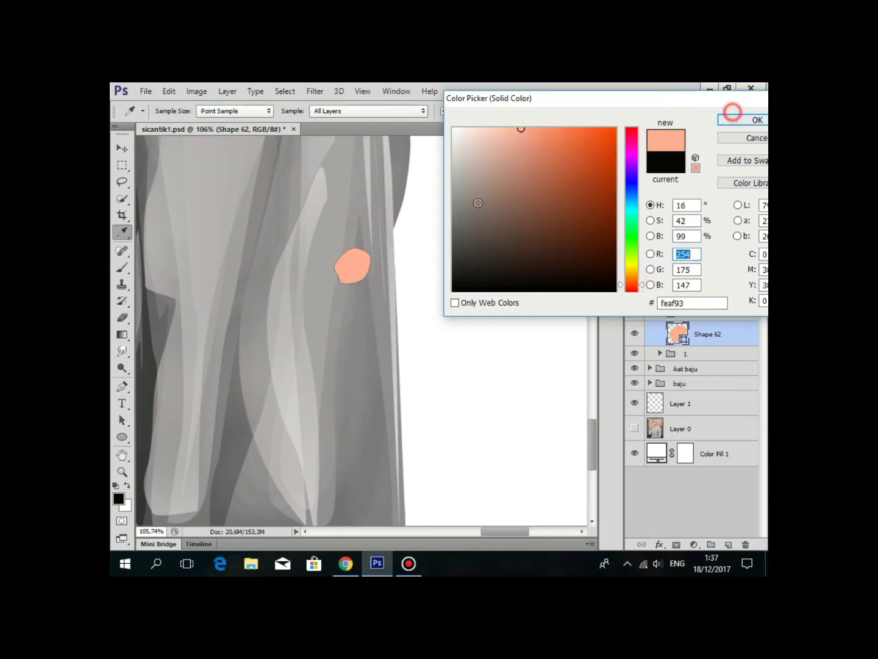
pyautogui.click(739, 115)
# Add a layer clipped to the button and outline the button's dark centre.
pyautogui.click(727, 545)
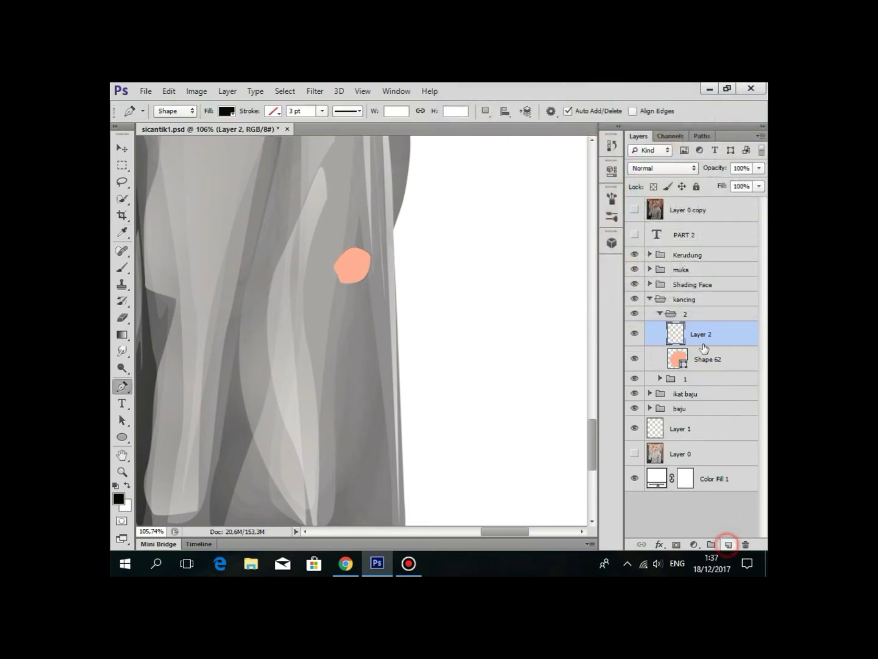
pyautogui.keyDown('alt'); pyautogui.click(704, 343); pyautogui.keyUp('alt')
pyautogui.click(635, 209)
pyautogui.scroll(3, 378, 260)
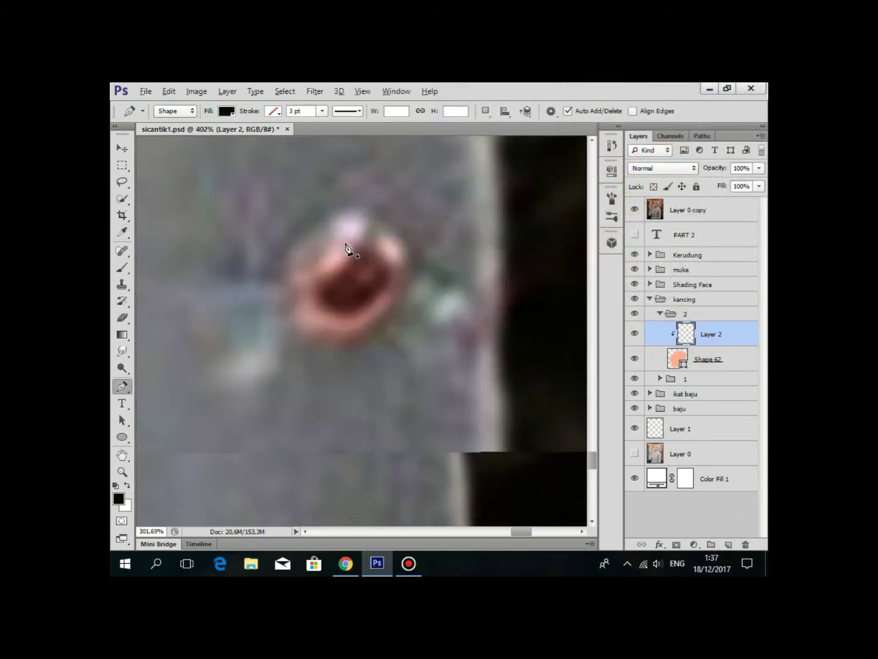
pyautogui.scroll(2, 366, 247)
pyautogui.click(368, 239)
pyautogui.click(307, 293)
pyautogui.click(365, 331)
pyautogui.click(393, 303)
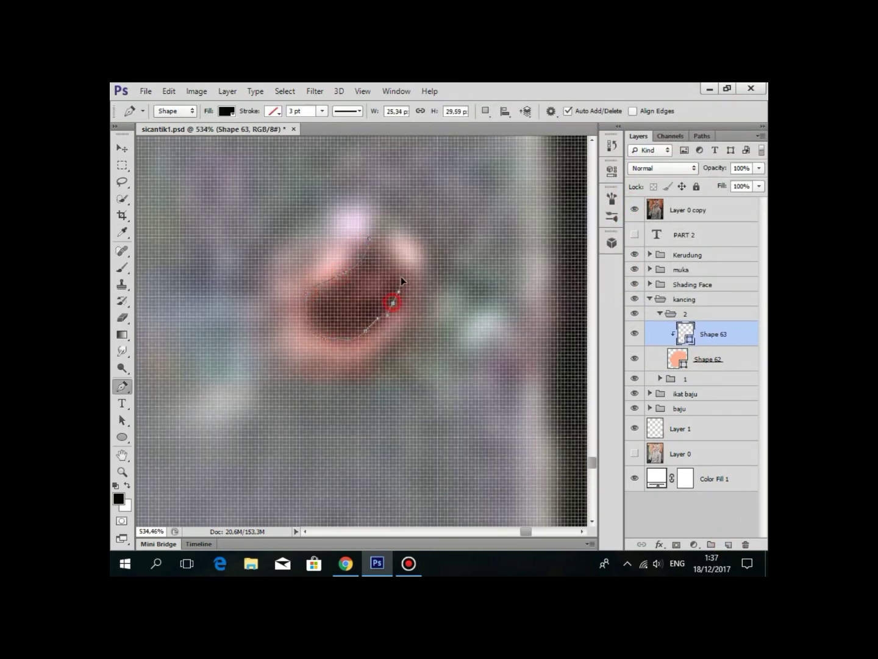
pyautogui.click(399, 277)
pyautogui.click(369, 296)
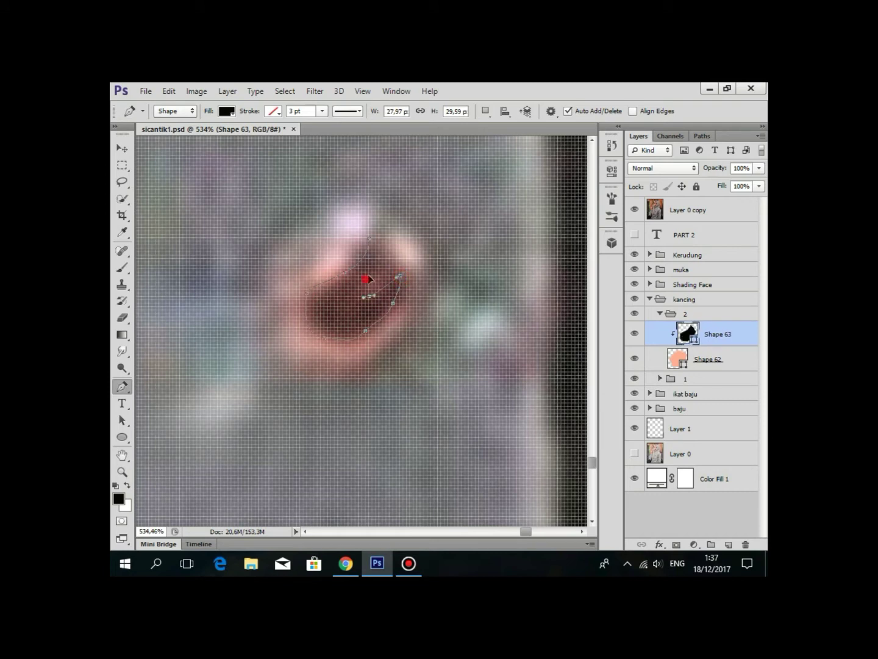
# Colour the centre shape dark brown and turn its path into a selection.
pyautogui.click(634, 209)
pyautogui.doubleClick(689, 334)
pyautogui.click(310, 255)
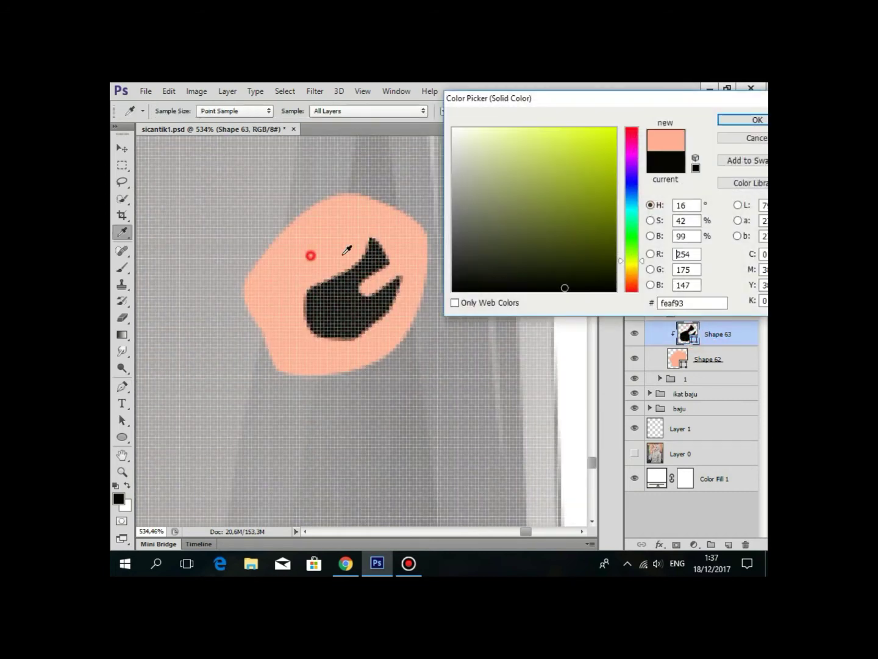
pyautogui.moveTo(562, 235); pyautogui.dragTo(563, 212)
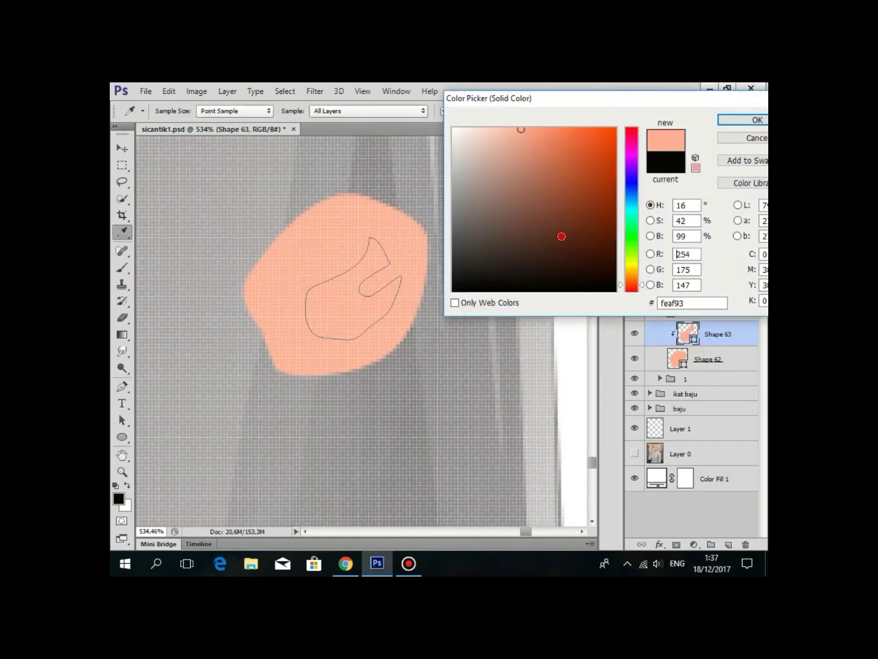
pyautogui.click(742, 122)
pyautogui.rightClick(417, 219)
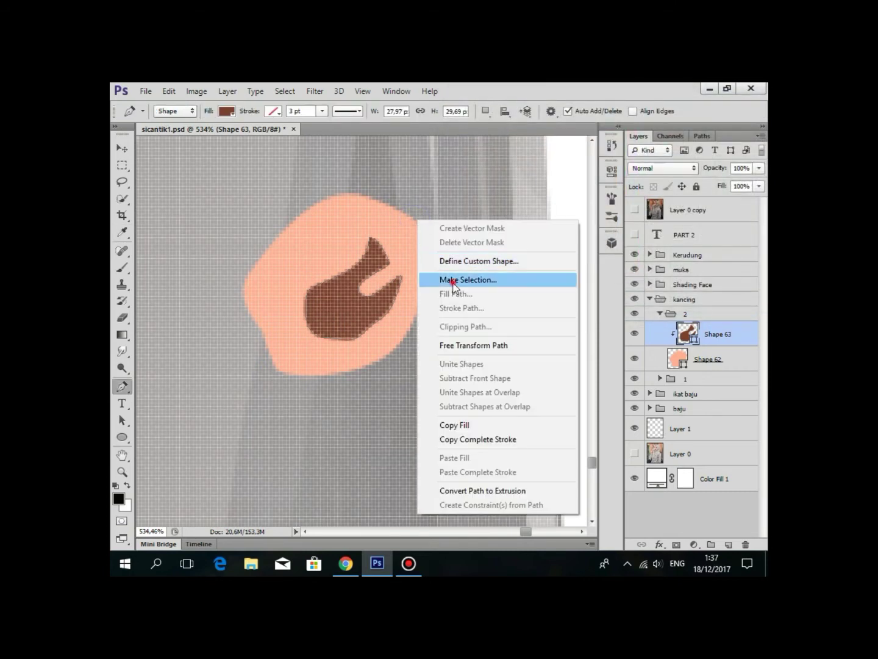
pyautogui.click(452, 280)
pyautogui.click(504, 217)
# Add another clipped layer above the button and begin outlining its shadow edge.
pyautogui.click(701, 359)
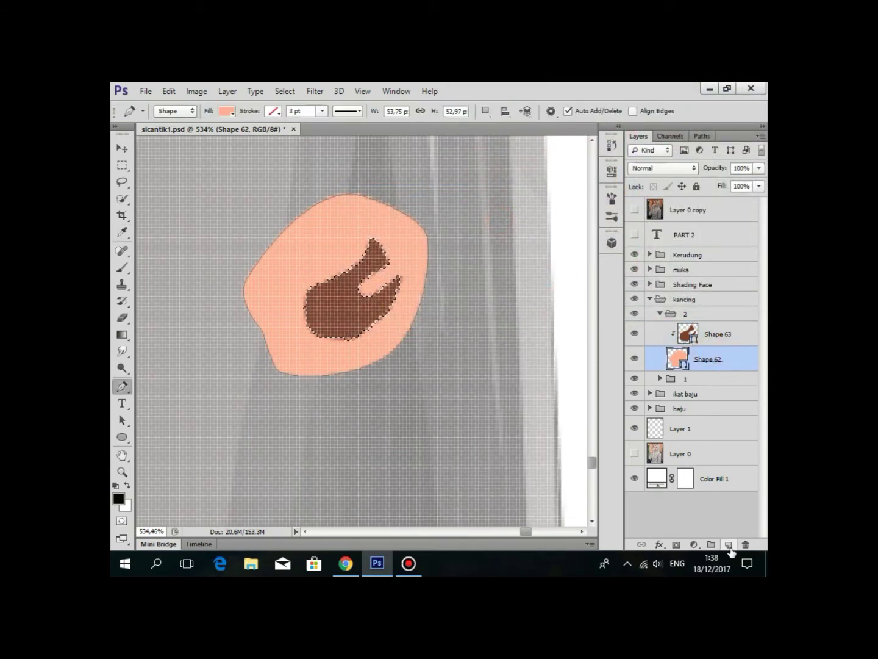
pyautogui.click(729, 545)
pyautogui.click(634, 210)
pyautogui.click(360, 196)
pyautogui.click(328, 218)
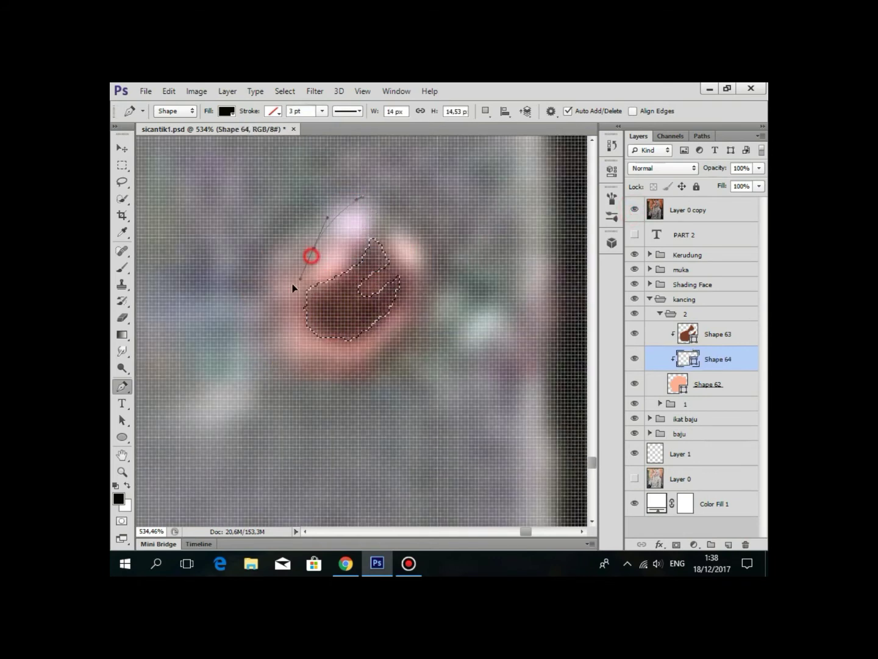
pyautogui.click(282, 285)
pyautogui.click(328, 385)
pyautogui.click(404, 318)
pyautogui.click(418, 272)
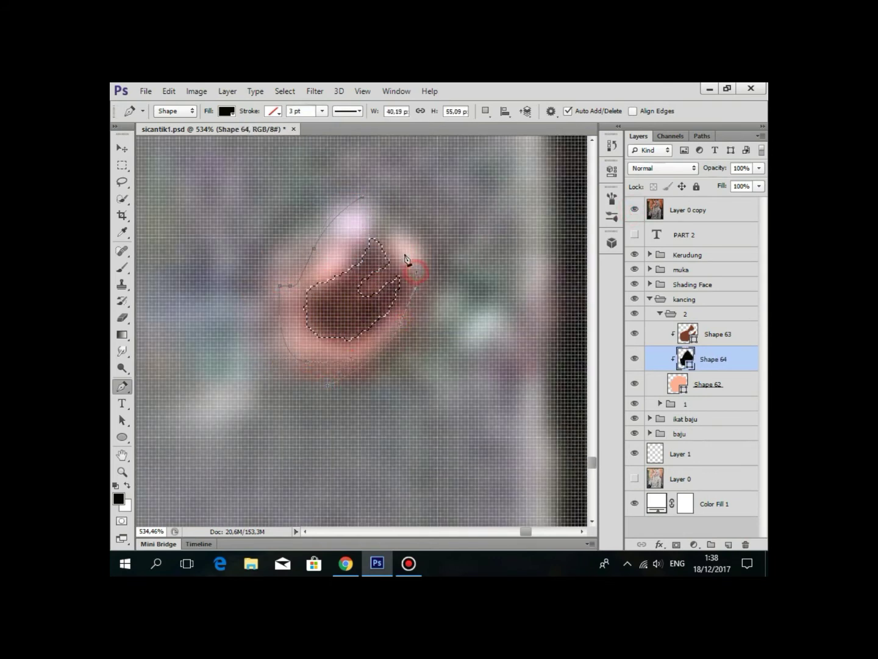
# Curve the shadow path around the button and close it.
pyautogui.scroll(-3, 407, 261)
pyautogui.click(634, 210)
pyautogui.scroll(2, 439, 287)
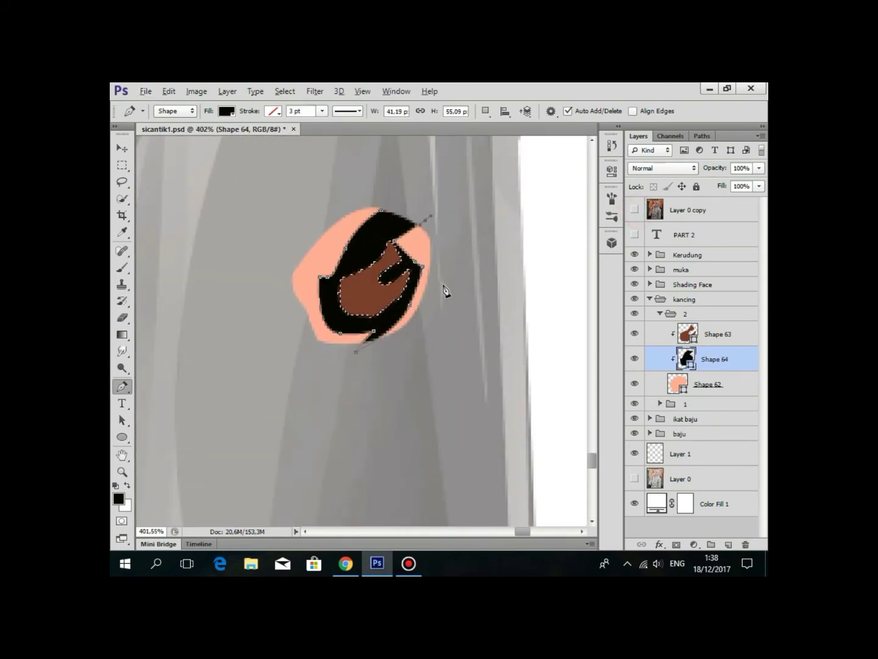
pyautogui.moveTo(371, 390); pyautogui.dragTo(323, 391)
pyautogui.moveTo(283, 212); pyautogui.dragTo(325, 201)
pyautogui.click(381, 212)
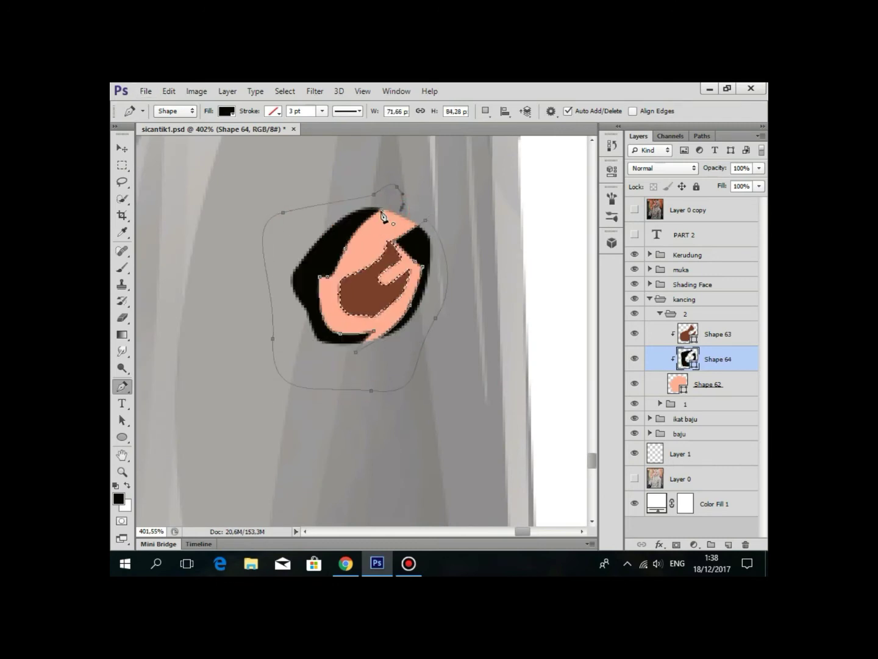
pyautogui.scroll(2, 384, 227)
# Colour the shadow shape a slightly lightened copper brown.
pyautogui.doubleClick(688, 359)
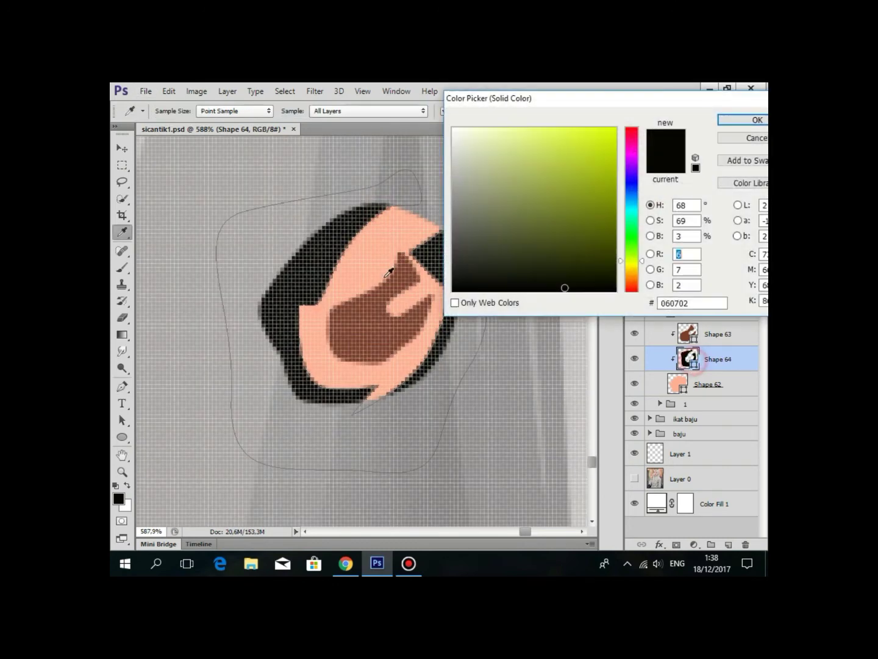
pyautogui.click(365, 256)
pyautogui.click(530, 161)
pyautogui.click(525, 196)
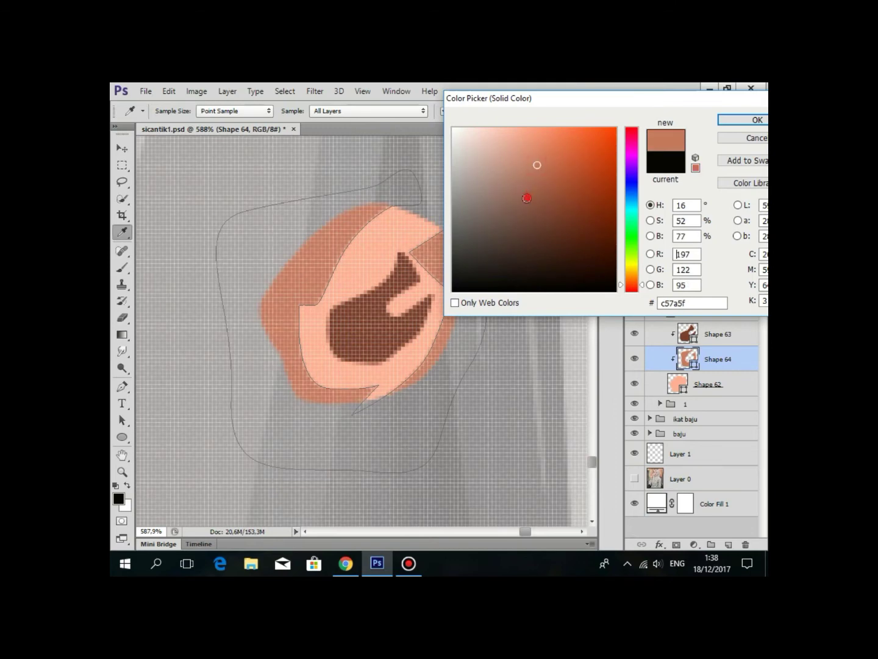
pyautogui.click(526, 175)
pyautogui.click(742, 121)
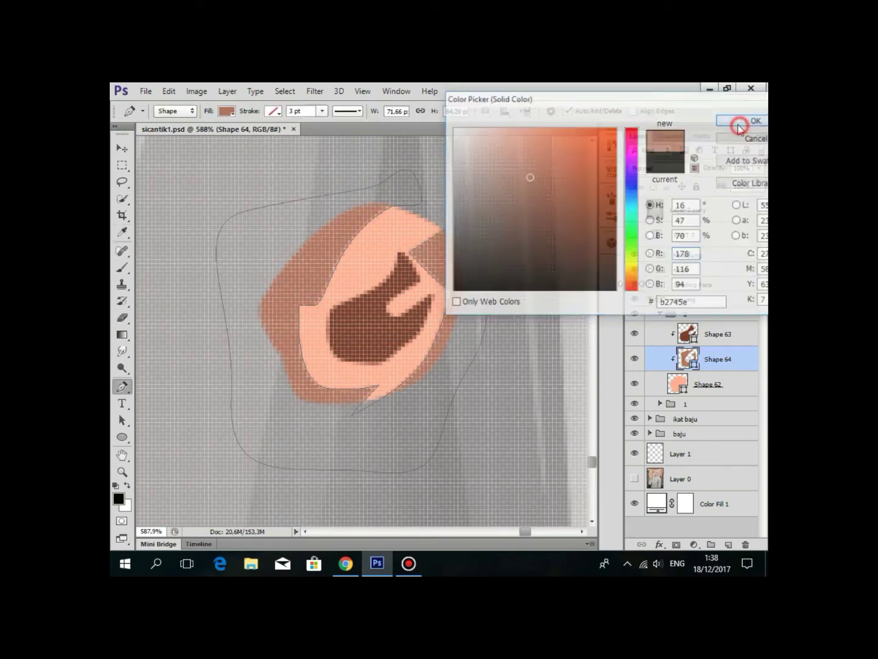
# Select the peach button layer, adjust the view and save the document.
pyautogui.scroll(-3, 431, 216)
pyautogui.scroll(-3, 431, 216)
pyautogui.click(719, 381)
pyautogui.scroll(-3, 498, 373)
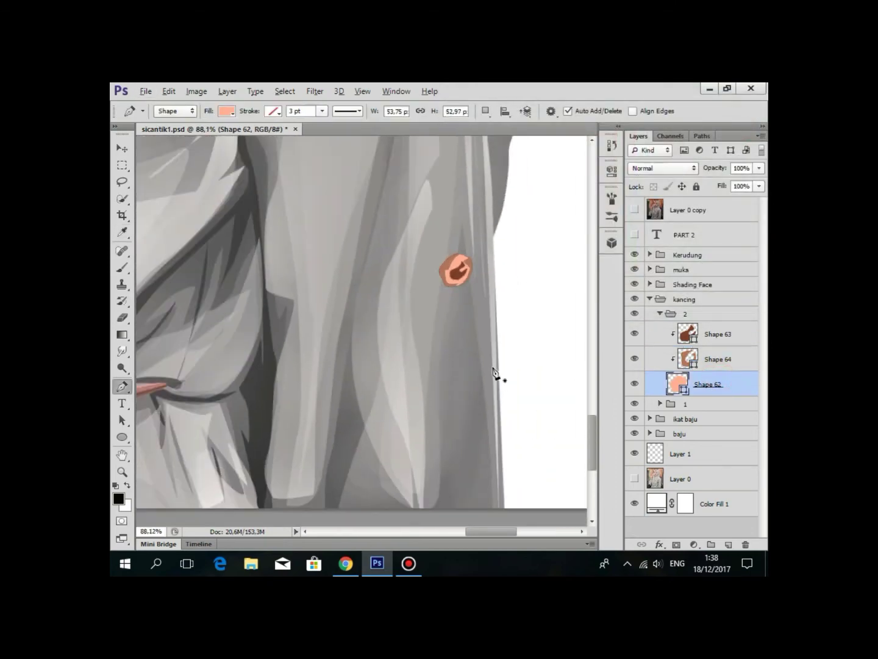
pyautogui.scroll(-3, 491, 415)
pyautogui.scroll(-2, 465, 473)
pyautogui.scroll(2, 465, 473)
pyautogui.moveTo(475, 477); pyautogui.dragTo(486, 425)
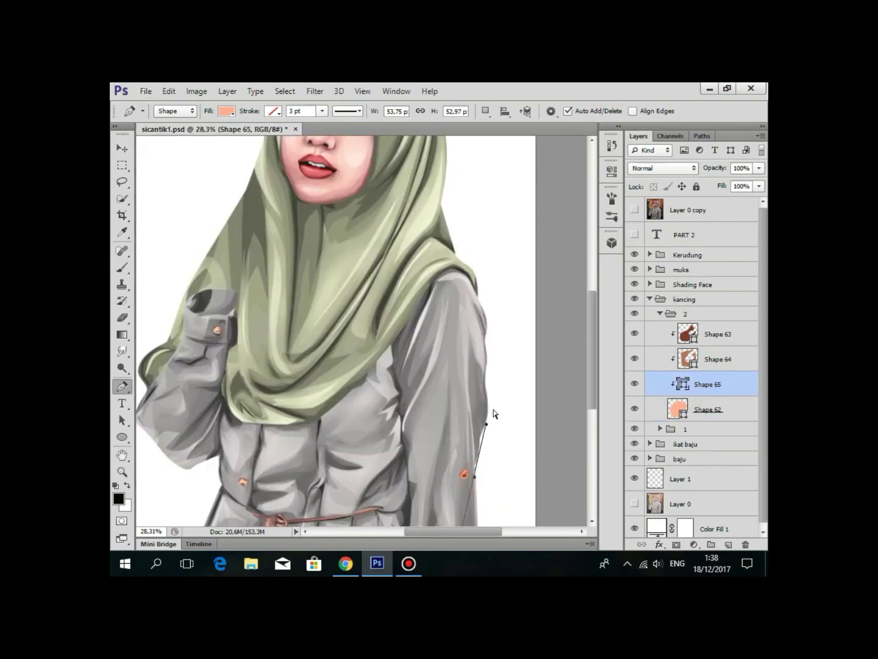
pyautogui.scroll(-2, 491, 408)
pyautogui.hotkey('ctrl', 's')
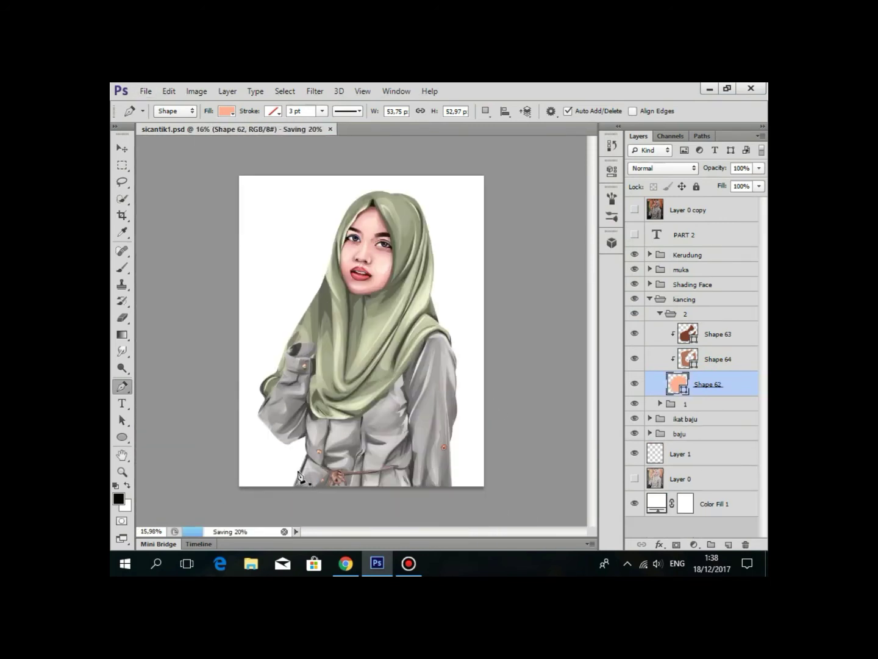
# Bring the figure into view, select the shadow shape layer and undo a stray shape.
pyautogui.scroll(2, 492, 407)
pyautogui.moveTo(305, 465); pyautogui.dragTo(413, 337)
pyautogui.scroll(1, 412, 338)
pyautogui.scroll(-1, 414, 338)
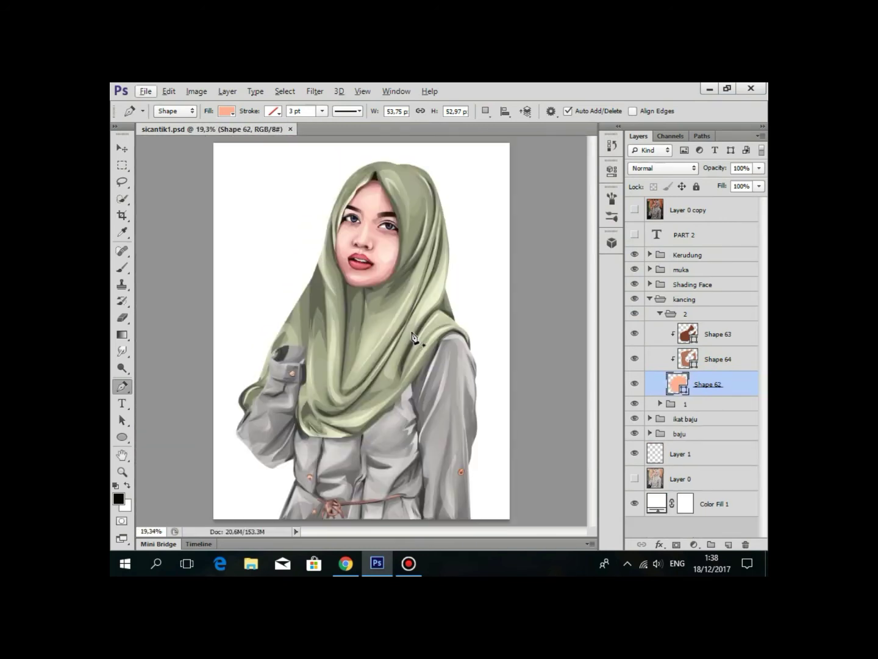
pyautogui.click(718, 358)
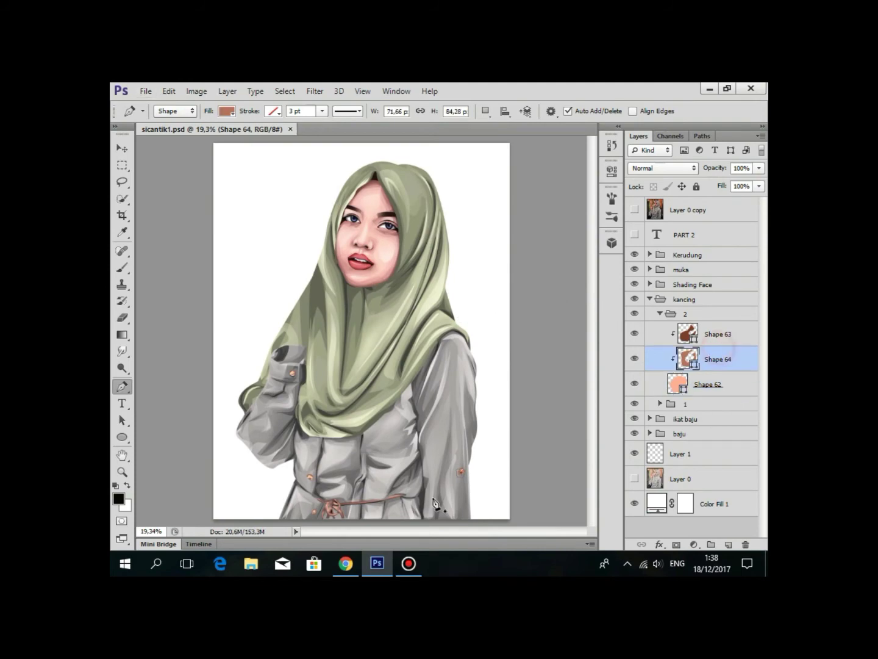
pyautogui.scroll(5, 480, 489)
pyautogui.scroll(5, 443, 445)
pyautogui.scroll(4, 456, 389)
pyautogui.scroll(2, 457, 388)
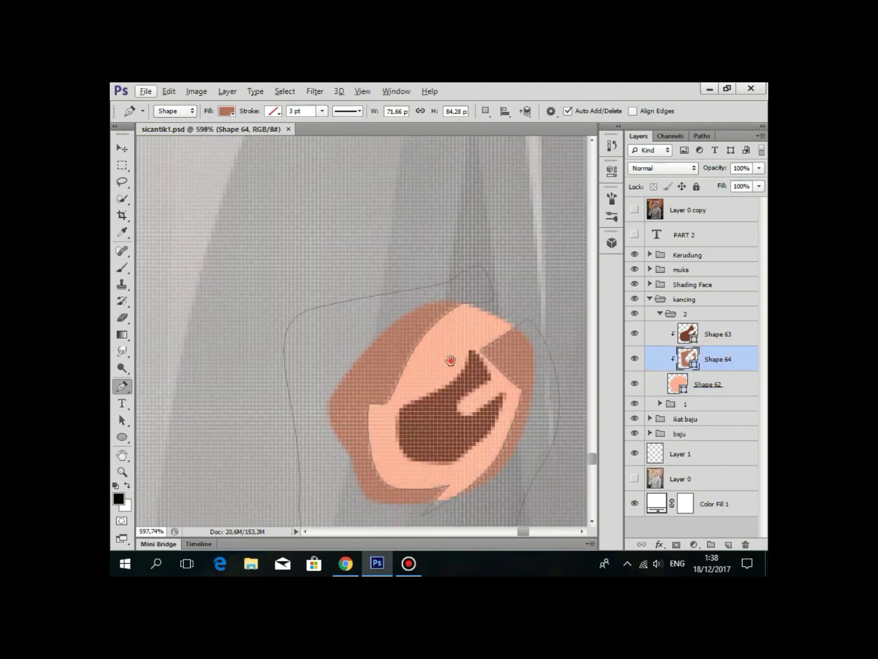
pyautogui.moveTo(464, 365); pyautogui.dragTo(454, 271)
pyautogui.click(464, 258)
pyautogui.hotkey('ctrl', 'z')
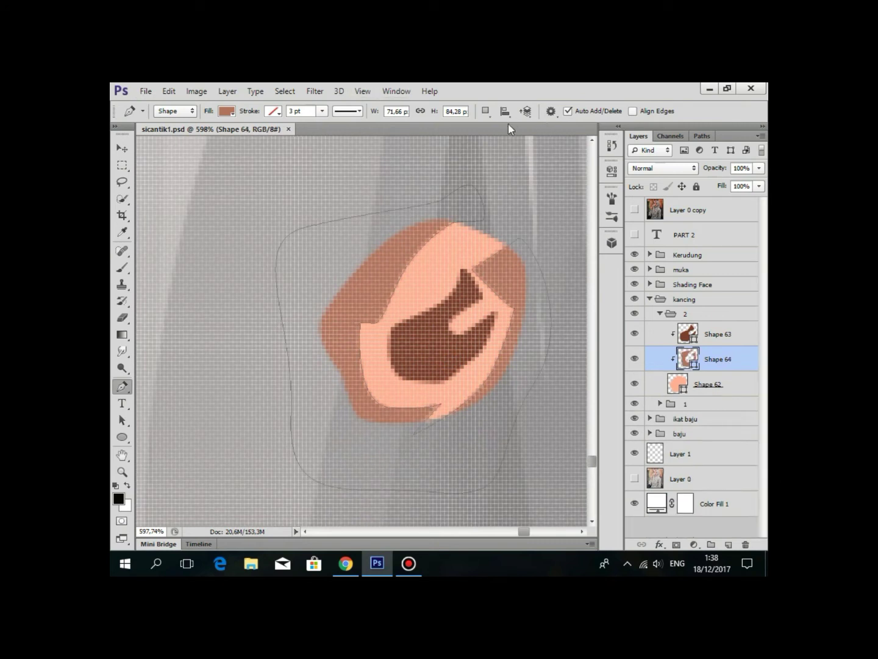
# Using Combine Shapes, extend Shape 64's brown shading down the button's left side.
pyautogui.click(485, 113)
pyautogui.click(517, 140)
pyautogui.moveTo(391, 322); pyautogui.dragTo(381, 329)
pyautogui.moveTo(379, 356); pyautogui.dragTo(387, 375)
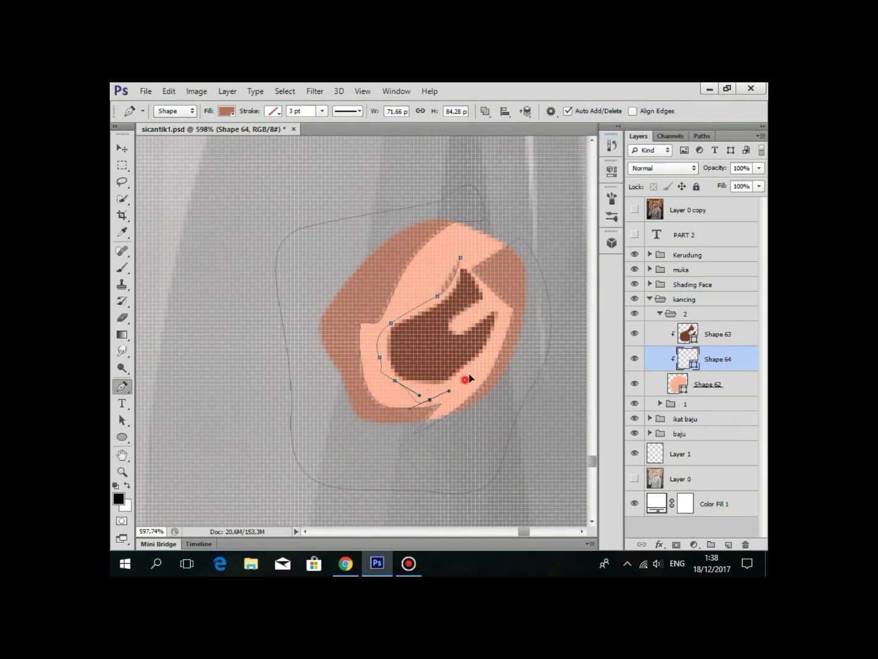
pyautogui.click(461, 259)
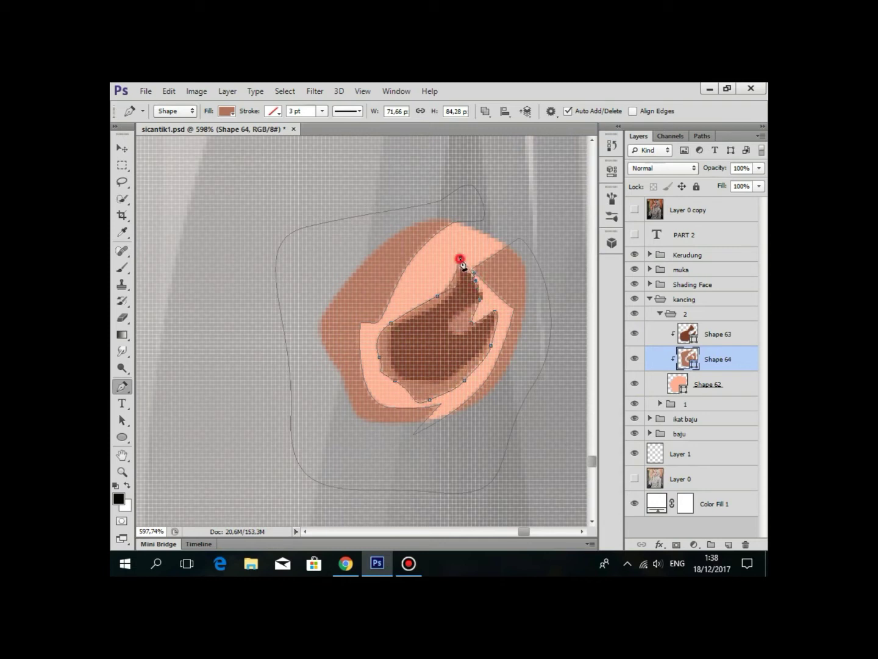
# Draw a new ring shape above the peach base around the button's edge.
pyautogui.click(744, 385)
pyautogui.click(467, 211)
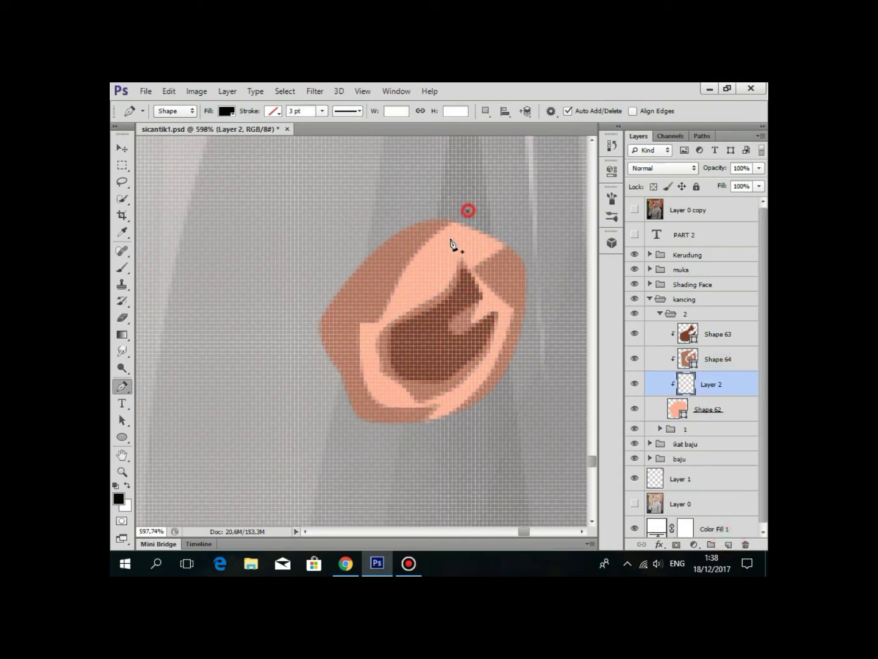
pyautogui.moveTo(427, 260); pyautogui.dragTo(384, 312)
pyautogui.moveTo(366, 360)
pyautogui.mouseDown()
pyautogui.moveTo(381, 392)
pyautogui.moveTo(422, 399)
pyautogui.mouseUp()
pyautogui.moveTo(464, 391)
pyautogui.mouseDown()
pyautogui.moveTo(469, 398)
pyautogui.moveTo(469, 387)
pyautogui.mouseUp()
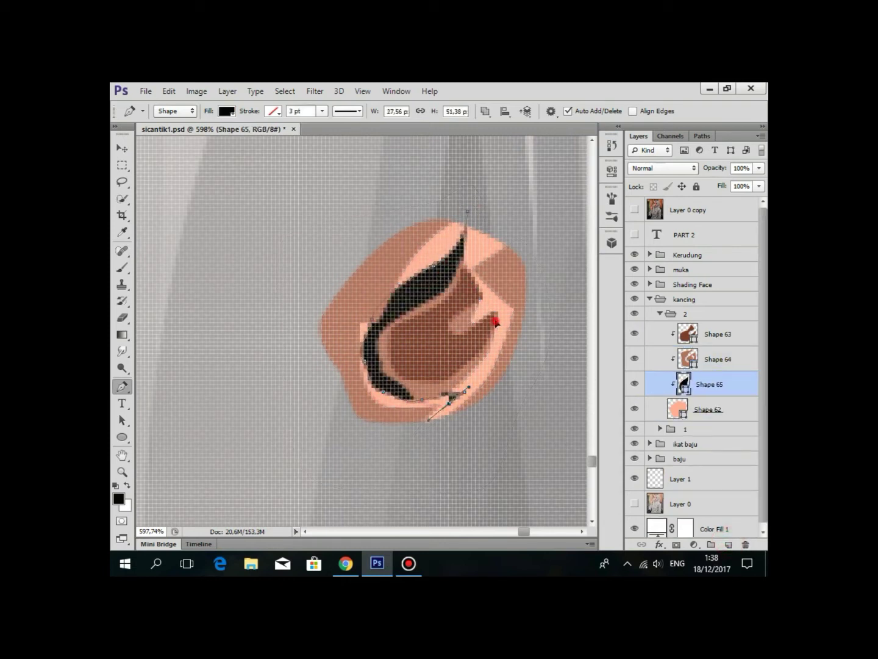
pyautogui.click(434, 473)
pyautogui.click(291, 338)
pyautogui.click(357, 203)
pyautogui.click(425, 169)
pyautogui.click(465, 183)
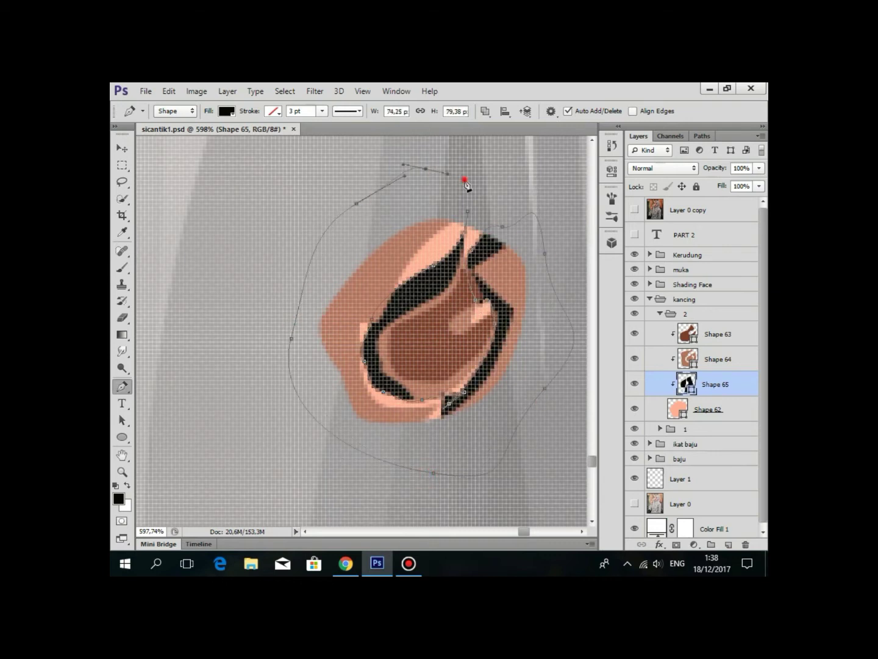
pyautogui.click(469, 213)
# Fill the ring shape with a sampled, lightened soft peach.
pyautogui.doubleClick(692, 387)
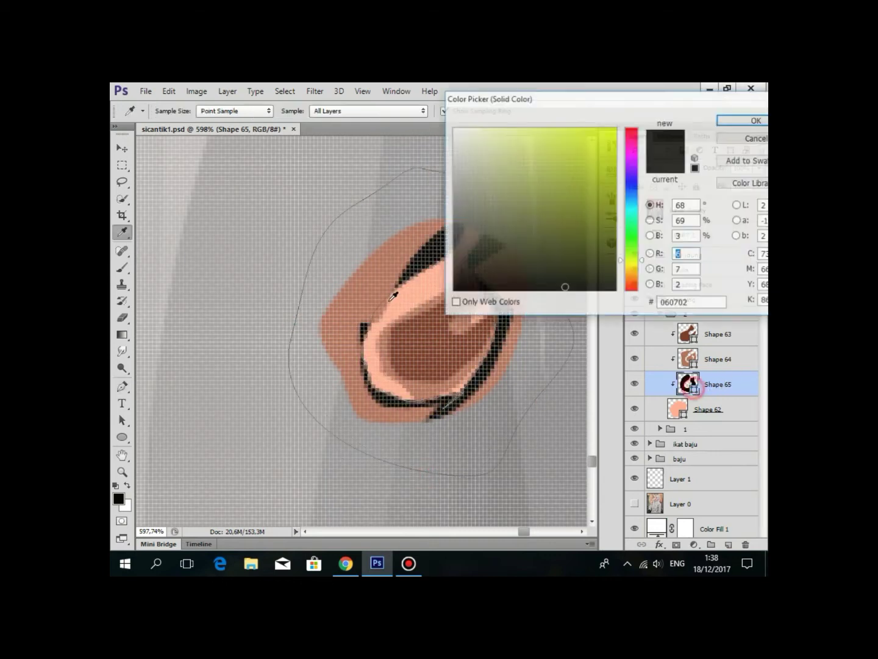
pyautogui.click(359, 295)
pyautogui.moveTo(520, 153); pyautogui.dragTo(521, 150)
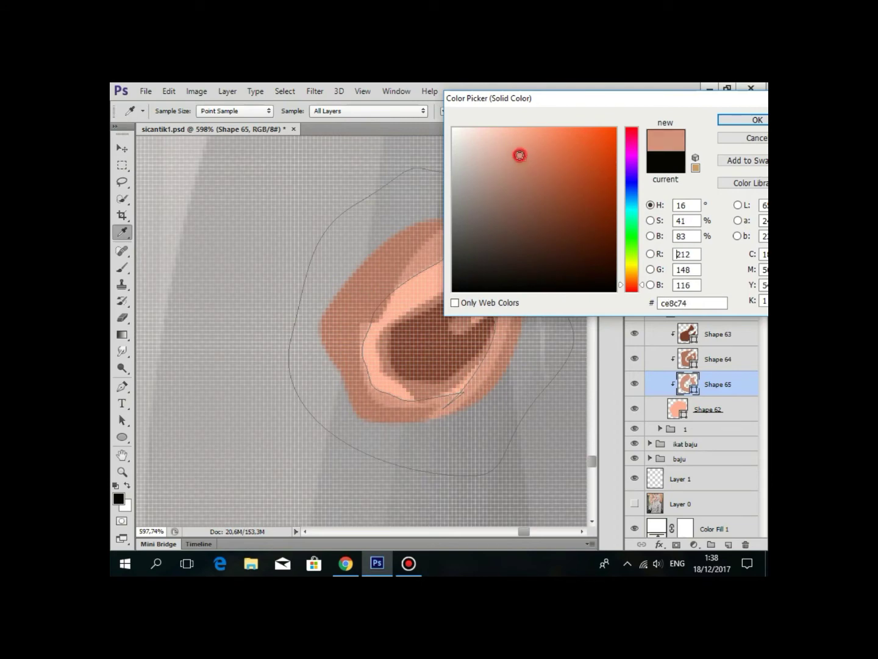
pyautogui.click(757, 120)
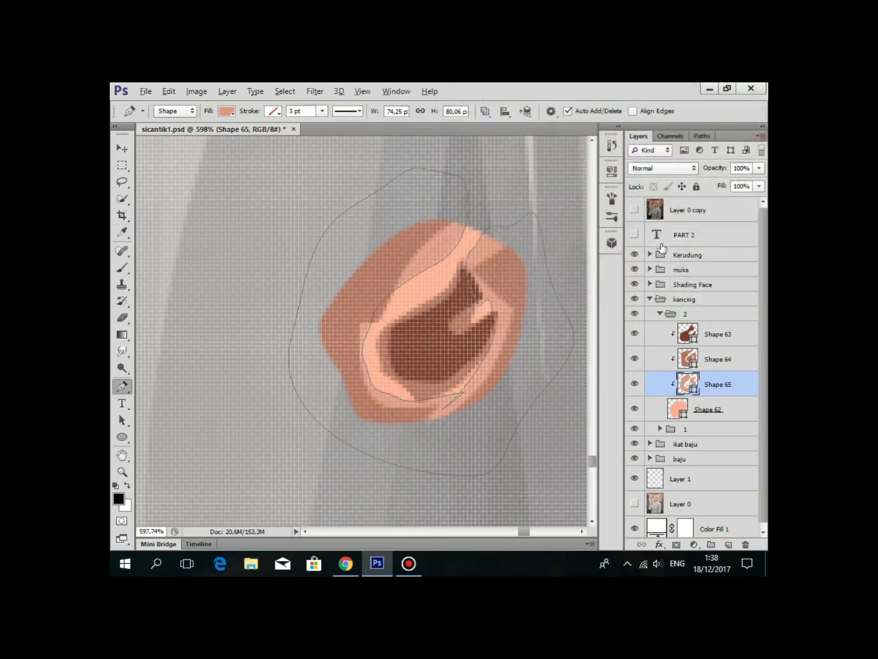
pyautogui.scroll(-5, 451, 287)
pyautogui.click(711, 211)
# Add a new clipped layer in the button's group 2, below the peach base shape.
pyautogui.scroll(-4, 448, 305)
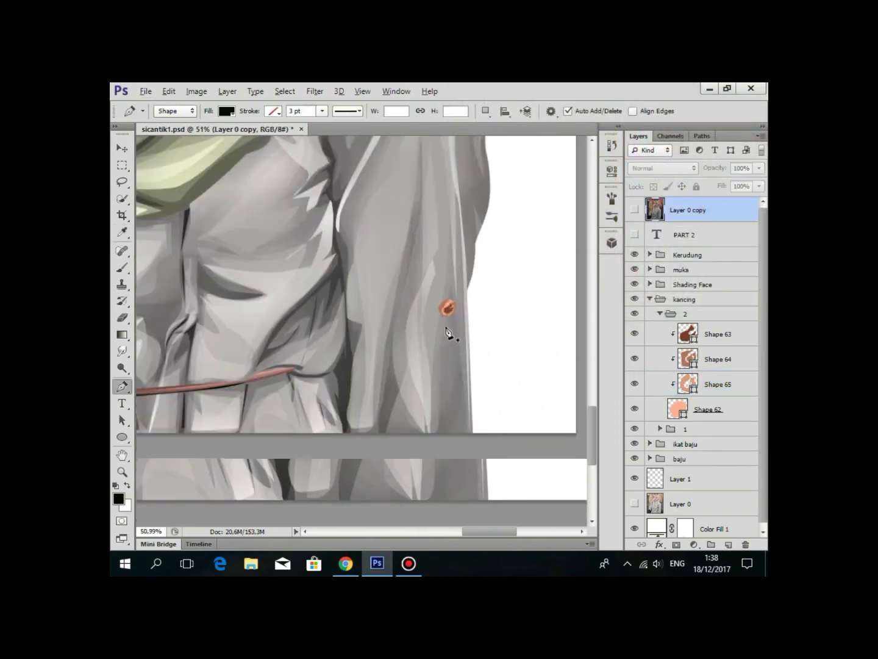
pyautogui.scroll(-1, 450, 333)
pyautogui.scroll(1, 449, 384)
pyautogui.click(719, 332)
pyautogui.click(661, 312)
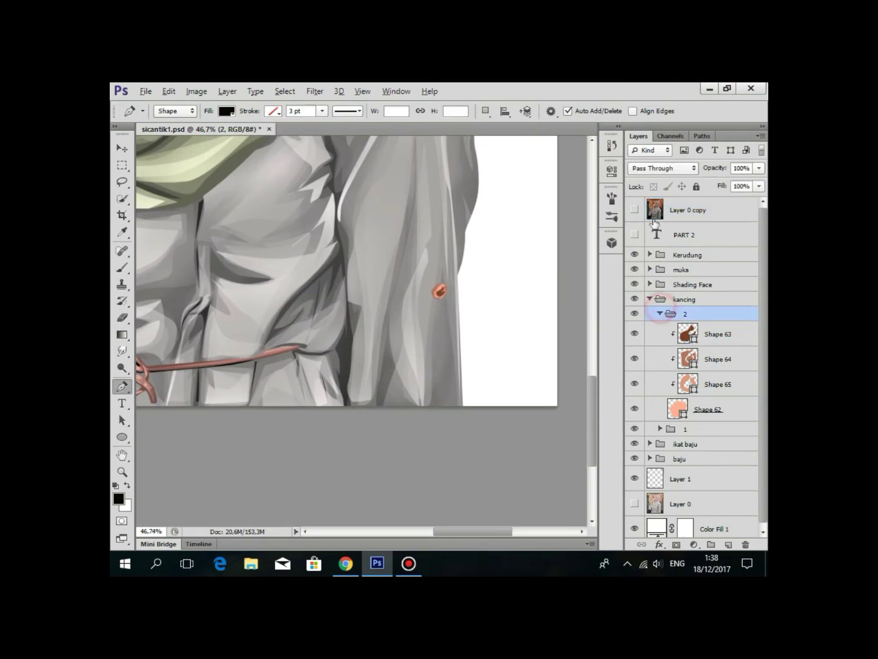
pyautogui.click(635, 210)
pyautogui.click(635, 210)
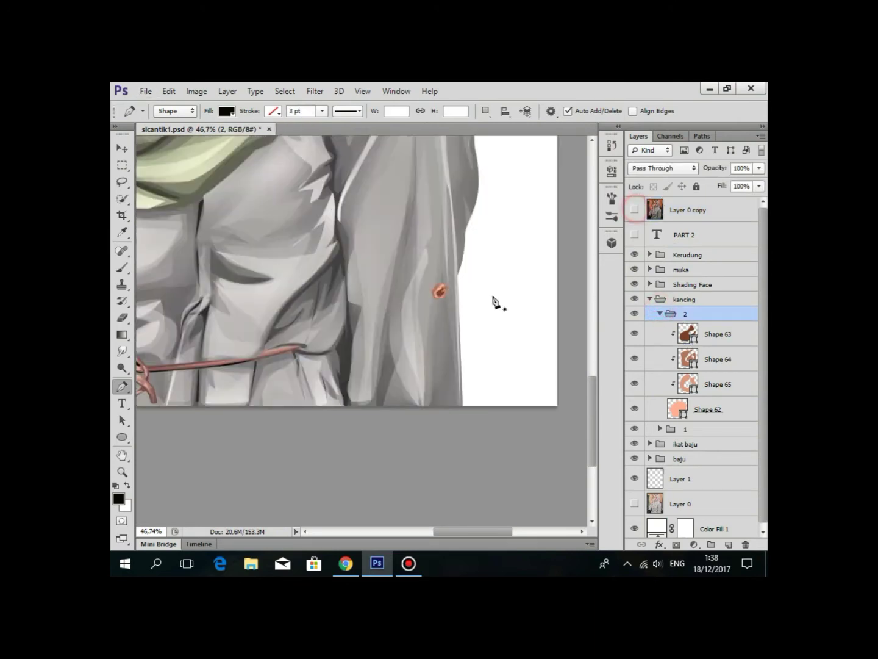
pyautogui.keyDown('alt'); pyautogui.scroll(3, 494, 304); pyautogui.keyUp('alt')
pyautogui.click(730, 342)
pyautogui.click(727, 545)
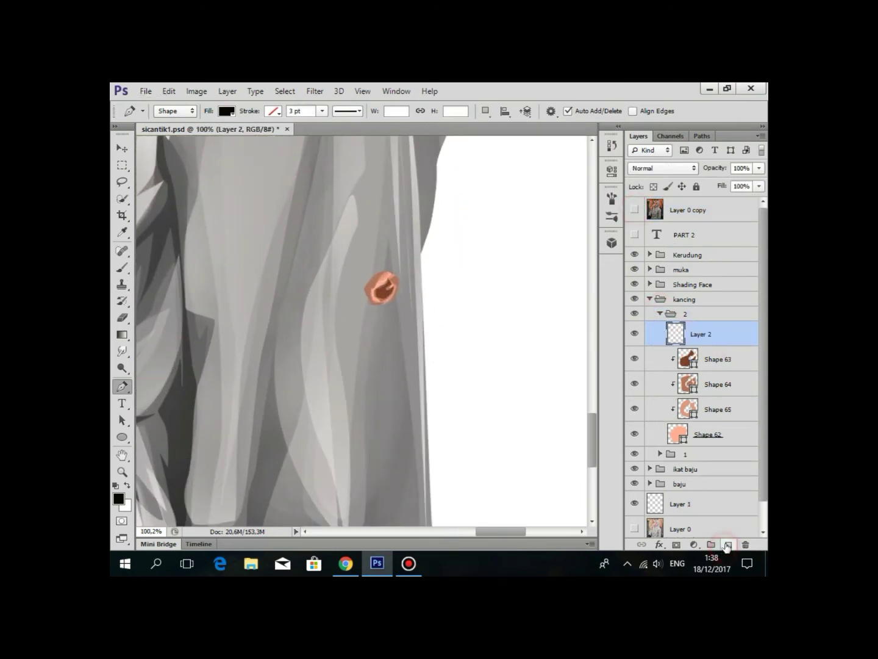
pyautogui.keyDown('alt'); pyautogui.click(707, 345); pyautogui.keyUp('alt')
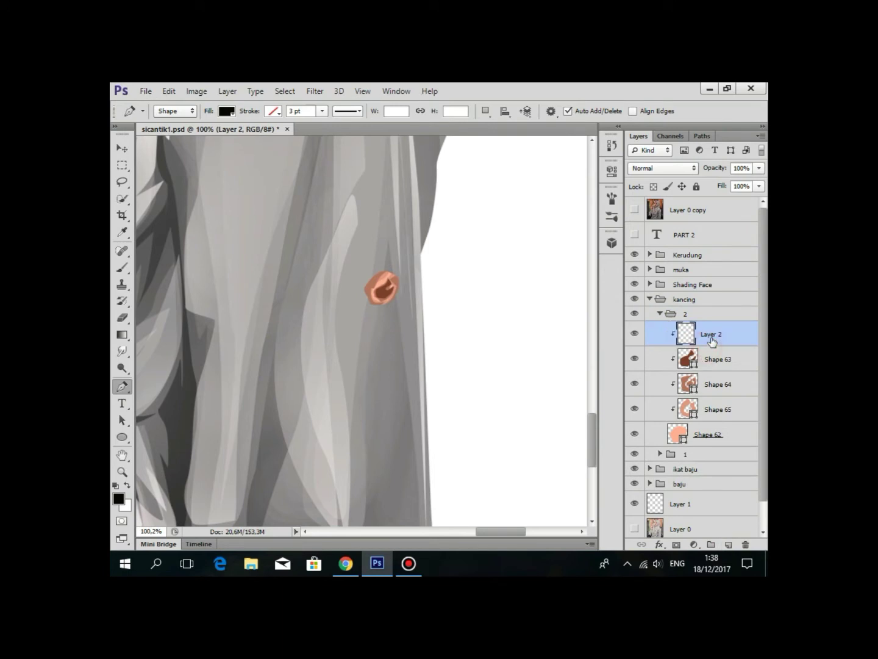
pyautogui.moveTo(714, 342); pyautogui.dragTo(701, 443)
pyautogui.scroll(3, 417, 316)
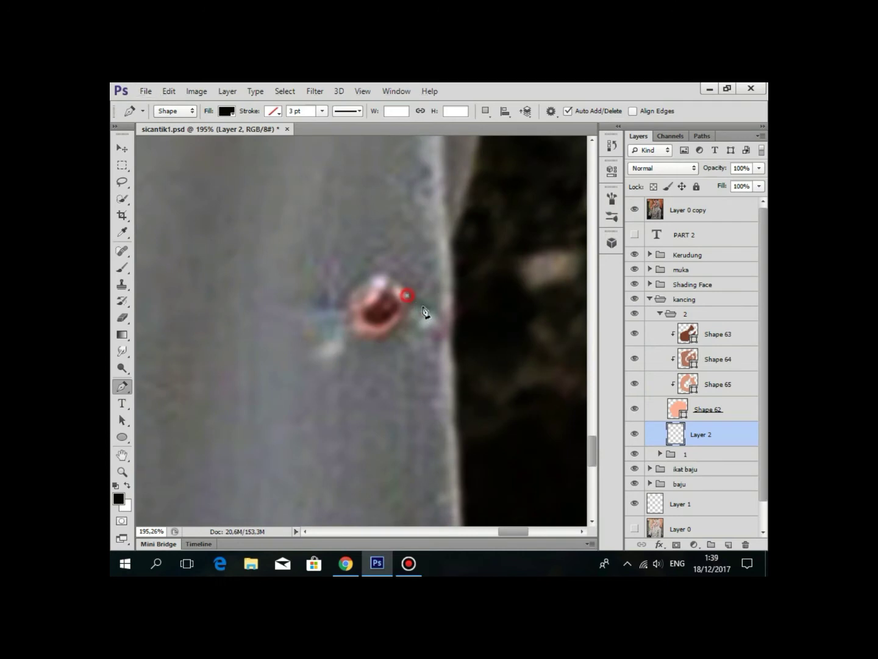
# Trace the thread strands beside the sleeve button from the reference photo with the Pen tool.
pyautogui.click(441, 315)
pyautogui.click(412, 321)
pyautogui.click(403, 313)
pyautogui.hscroll(-3, 397, 305)
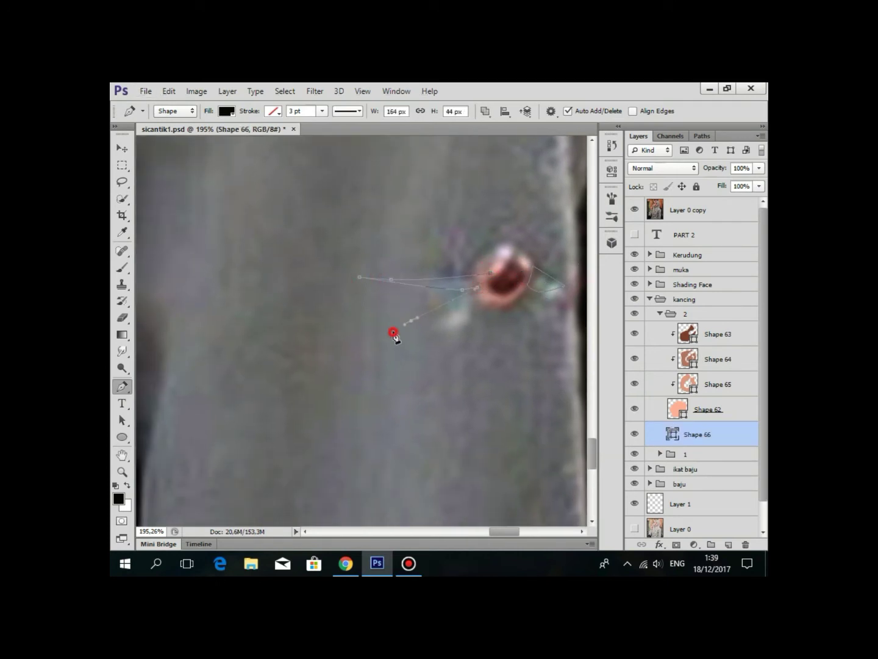
pyautogui.click(634, 209)
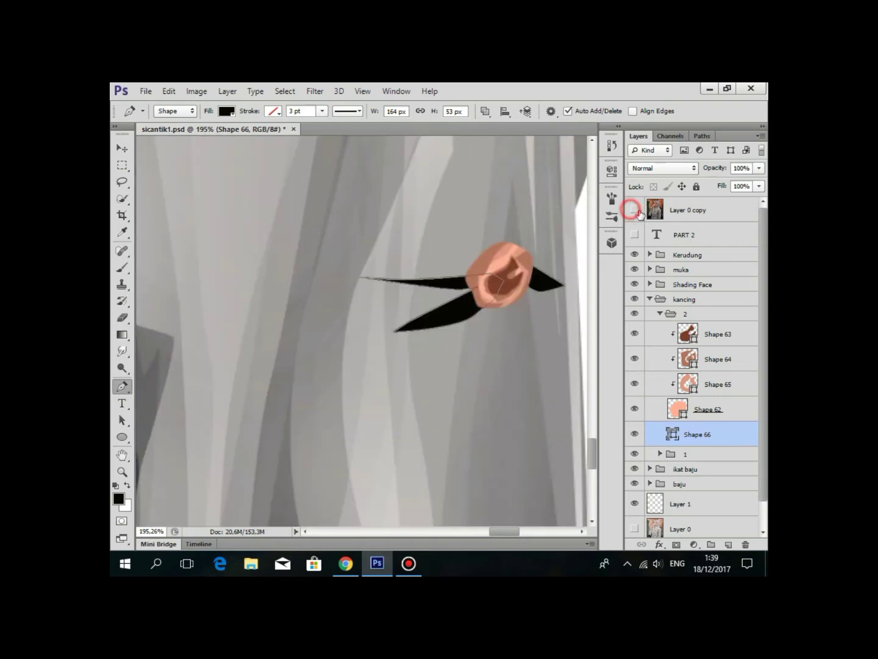
pyautogui.keyDown('alt'); pyautogui.scroll(-2, 513, 322); pyautogui.keyUp('alt')
pyautogui.keyDown('alt'); pyautogui.scroll(-2, 513, 322); pyautogui.keyUp('alt')
pyautogui.keyDown('alt'); pyautogui.scroll(-2, 519, 348); pyautogui.keyUp('alt')
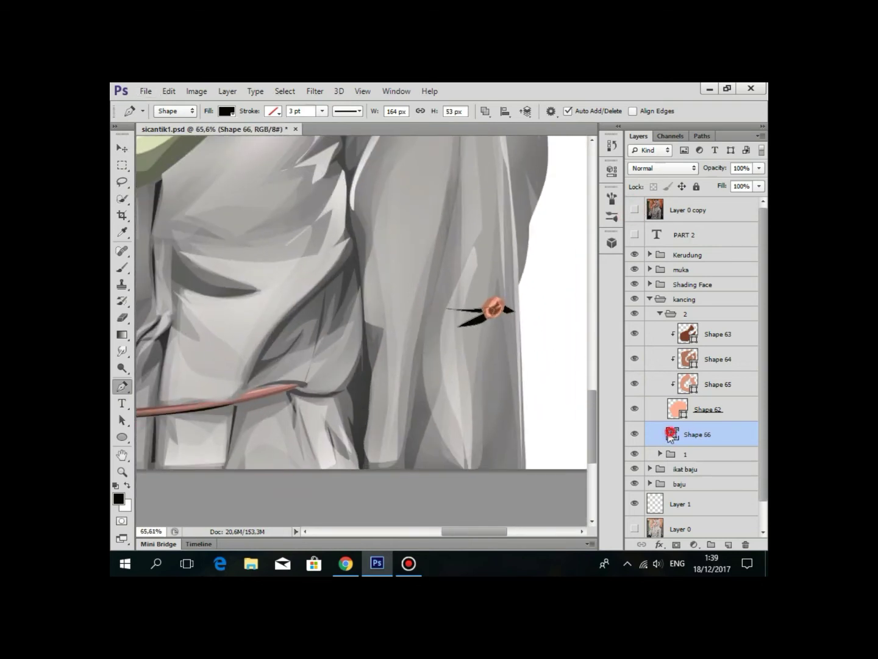
# Fill the thread shape with near-white faf2f2.
pyautogui.doubleClick(672, 435)
pyautogui.click(458, 132)
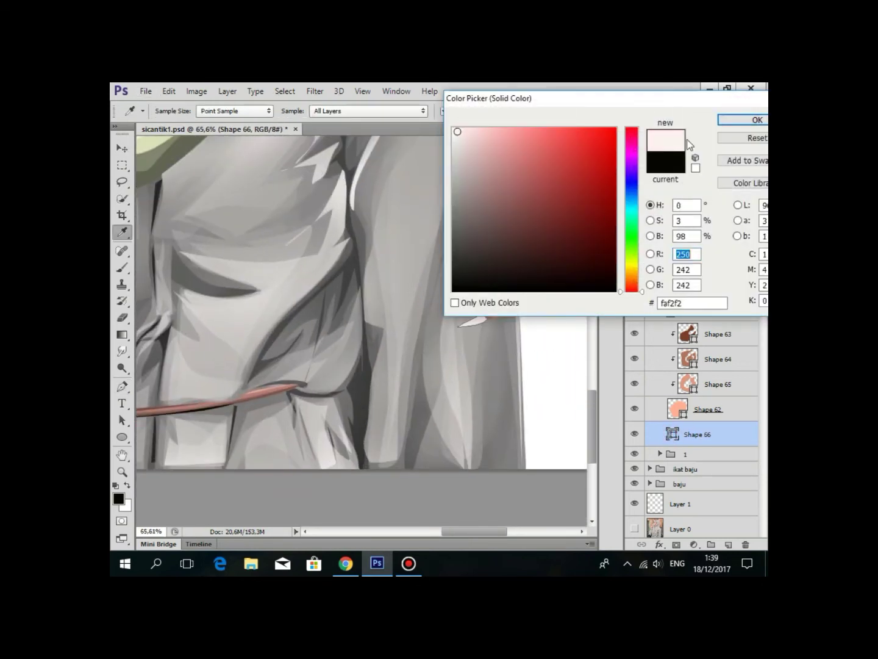
pyautogui.click(742, 118)
pyautogui.keyDown('alt'); pyautogui.scroll(-3, 489, 307); pyautogui.keyUp('alt')
pyautogui.click(729, 235)
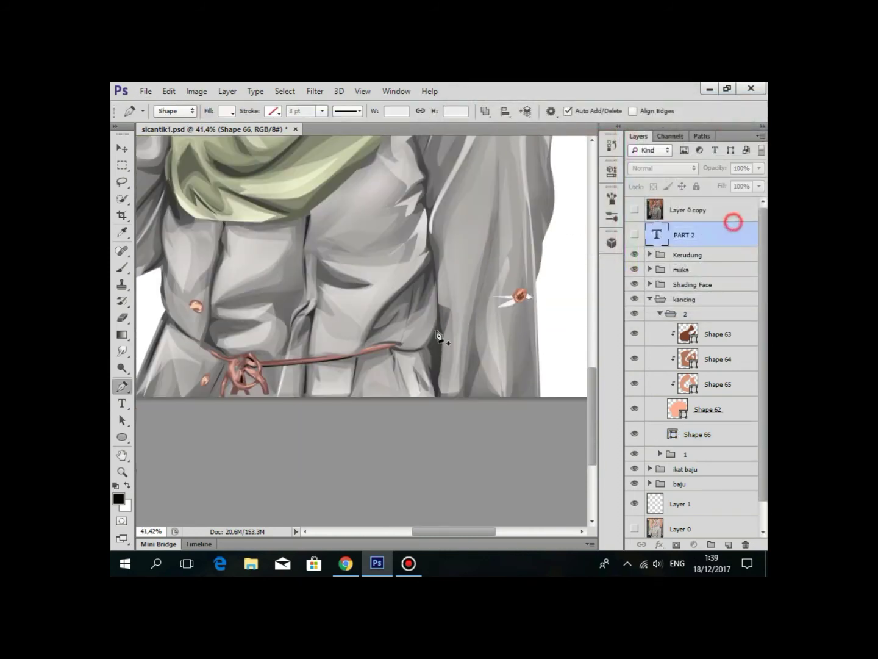
pyautogui.keyDown('alt'); pyautogui.scroll(1, 421, 422); pyautogui.keyUp('alt')
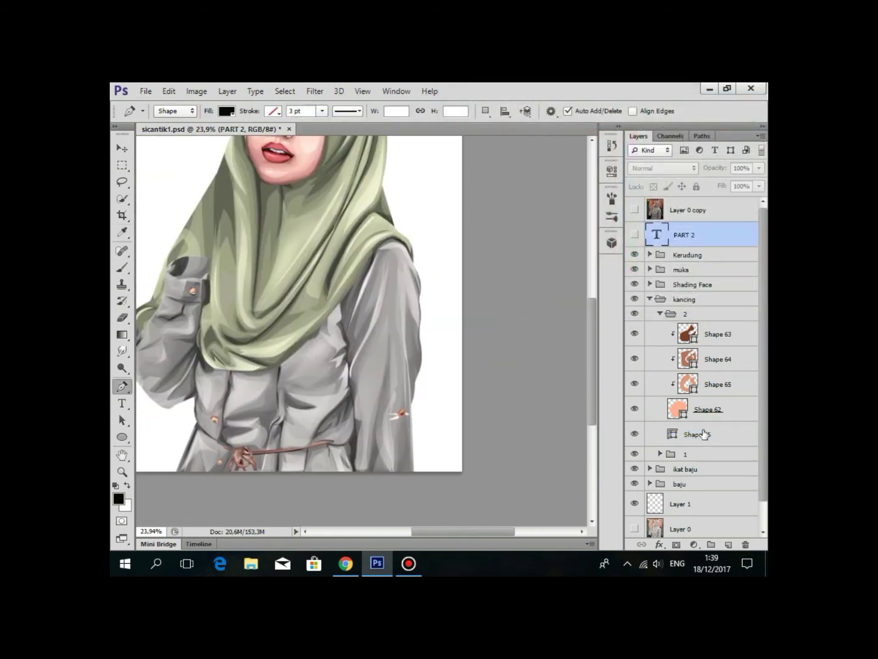
# Add a layer mask to the thread shape and brush on it to fade the strands.
pyautogui.click(704, 434)
pyautogui.click(676, 544)
pyautogui.press('b')
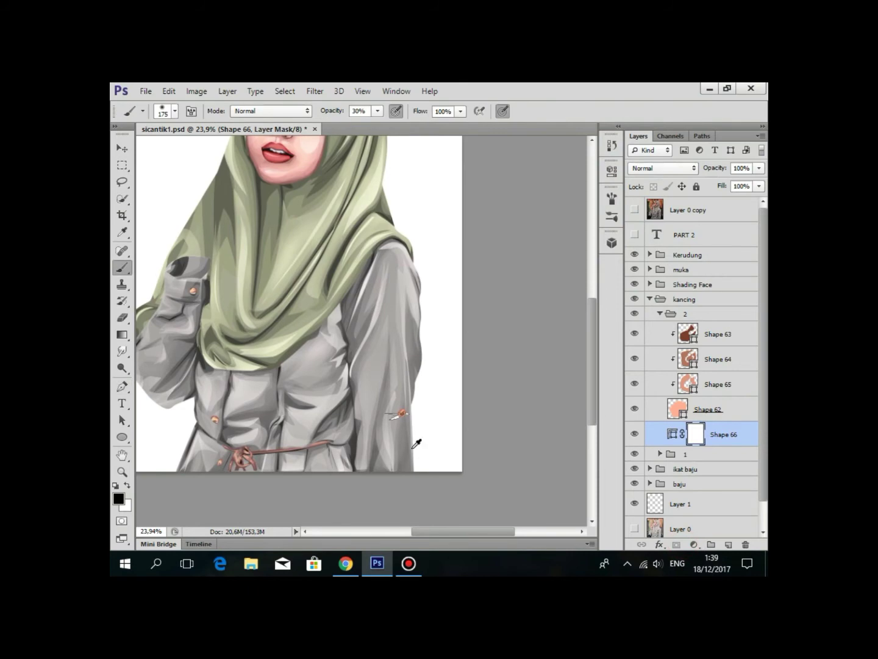
pyautogui.keyDown('alt'); pyautogui.scroll(6, 419, 443); pyautogui.keyUp('alt')
pyautogui.keyDown('alt'); pyautogui.scroll(3, 338, 387); pyautogui.keyUp('alt')
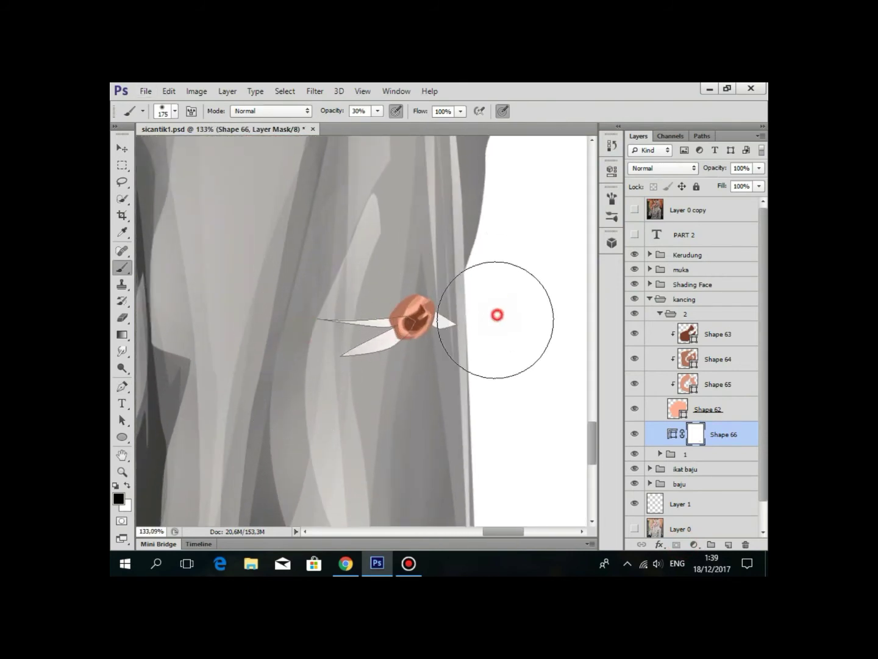
pyautogui.click(677, 213)
pyautogui.keyDown('alt'); pyautogui.scroll(-6, 454, 341); pyautogui.keyUp('alt')
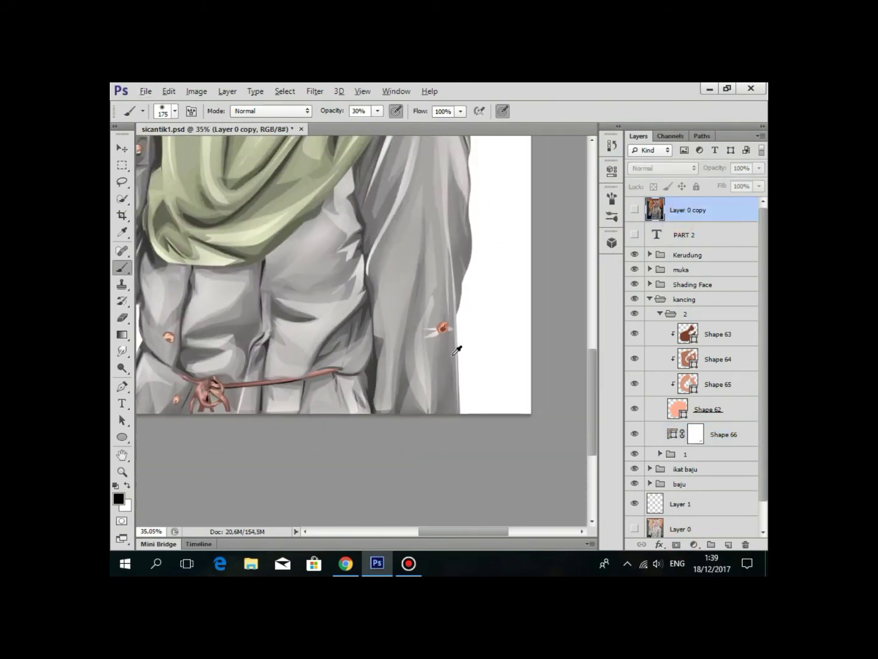
pyautogui.keyDown('alt'); pyautogui.scroll(-5, 397, 377); pyautogui.keyUp('alt')
pyautogui.keyDown('alt'); pyautogui.scroll(2, 345, 417); pyautogui.keyUp('alt')
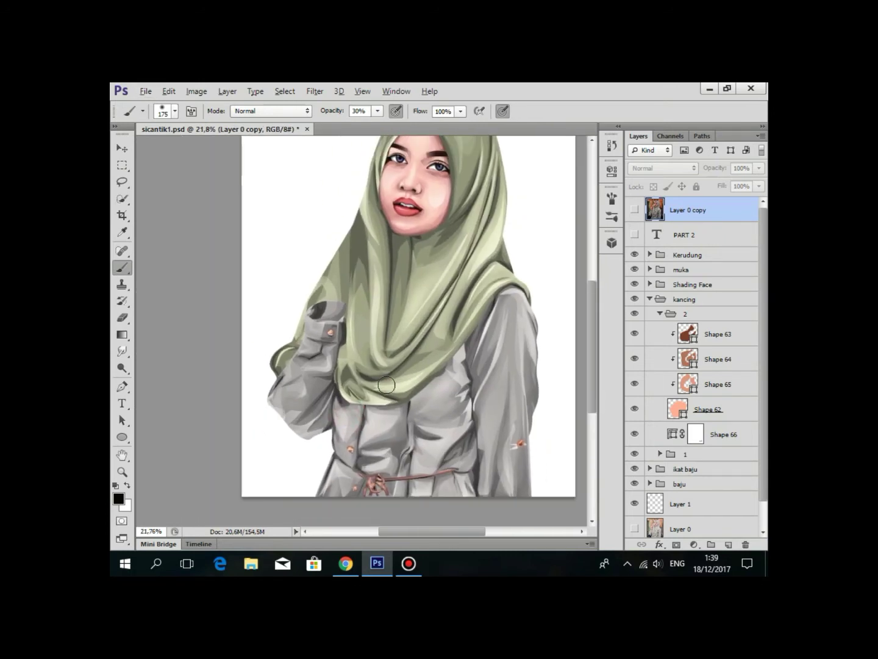
pyautogui.keyDown('alt'); pyautogui.scroll(-4, 385, 384); pyautogui.keyUp('alt')
# Save the document, recentre the portrait, and collapse the button's group 2.
pyautogui.hotkey('ctrl', 's')
pyautogui.keyDown('alt'); pyautogui.scroll(2, 403, 430); pyautogui.keyUp('alt')
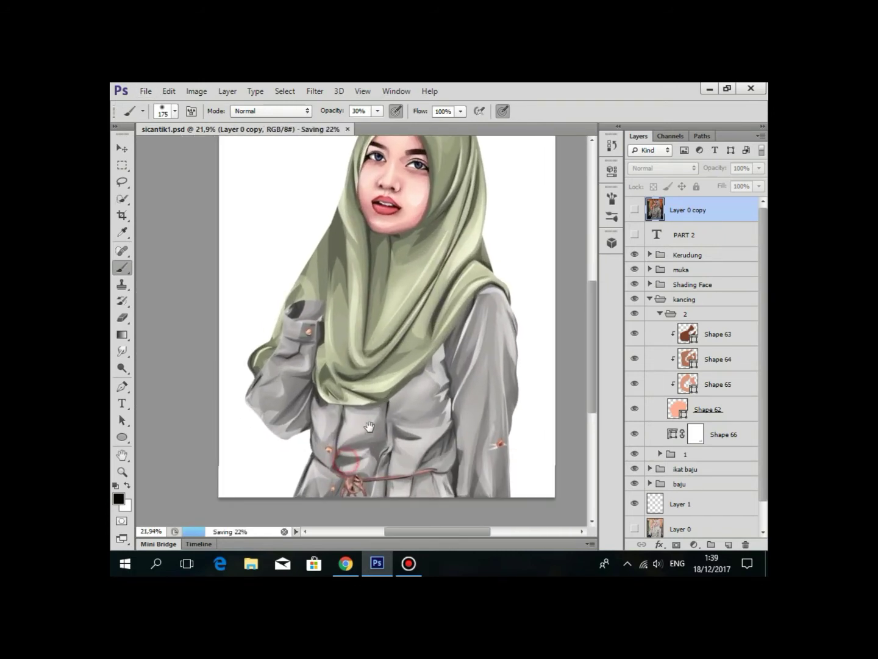
pyautogui.keyDown('alt'); pyautogui.scroll(-1, 372, 427); pyautogui.keyUp('alt')
pyautogui.keyDown('alt'); pyautogui.scroll(1, 371, 430); pyautogui.keyUp('alt')
pyautogui.moveTo(371, 388); pyautogui.dragTo(439, 368)
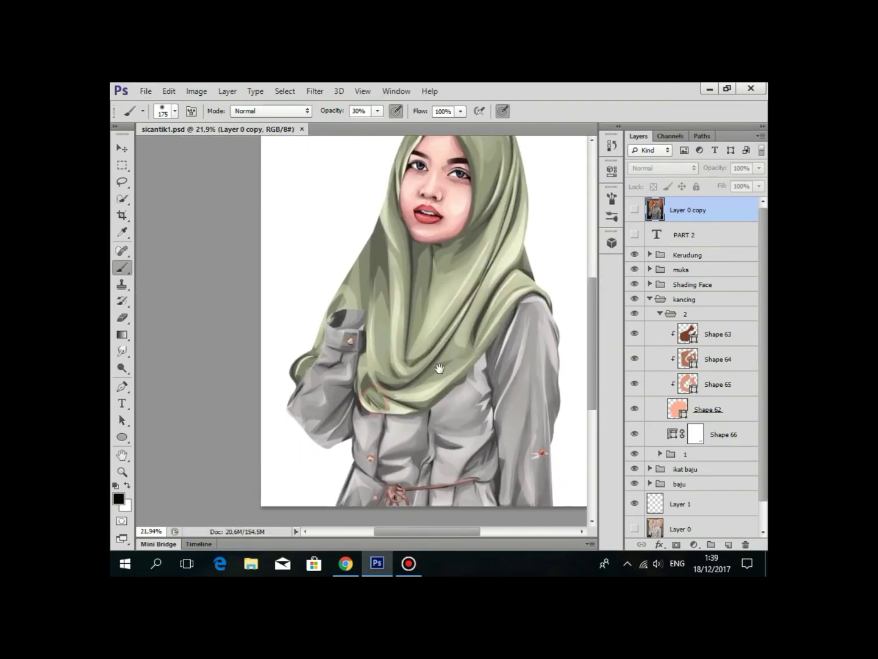
pyautogui.click(710, 330)
pyautogui.click(660, 313)
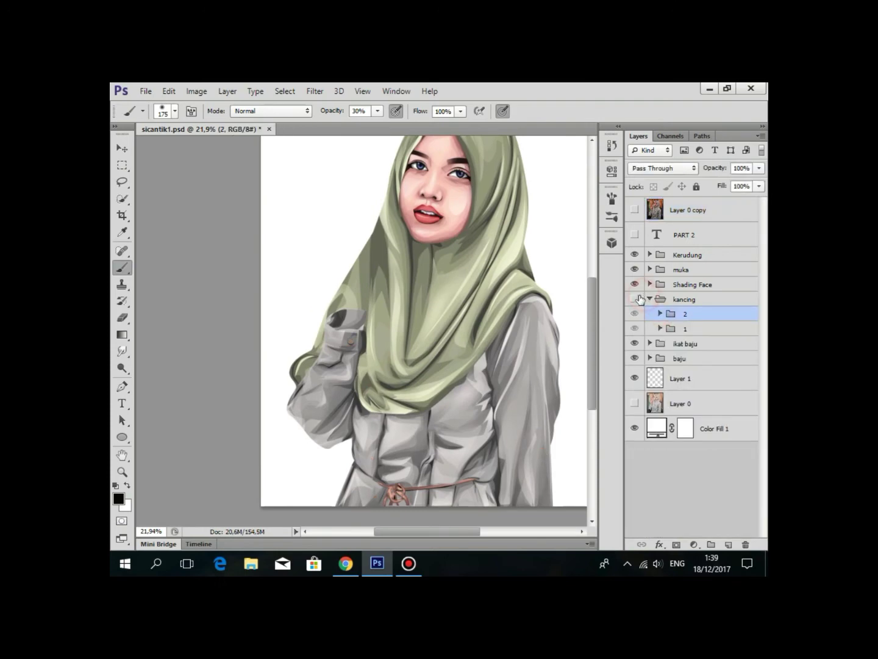
# Compare the artwork with the reference photo and select the Kerudung group.
pyautogui.click(648, 299)
pyautogui.scroll(-2, 451, 404)
pyautogui.scroll(2, 451, 404)
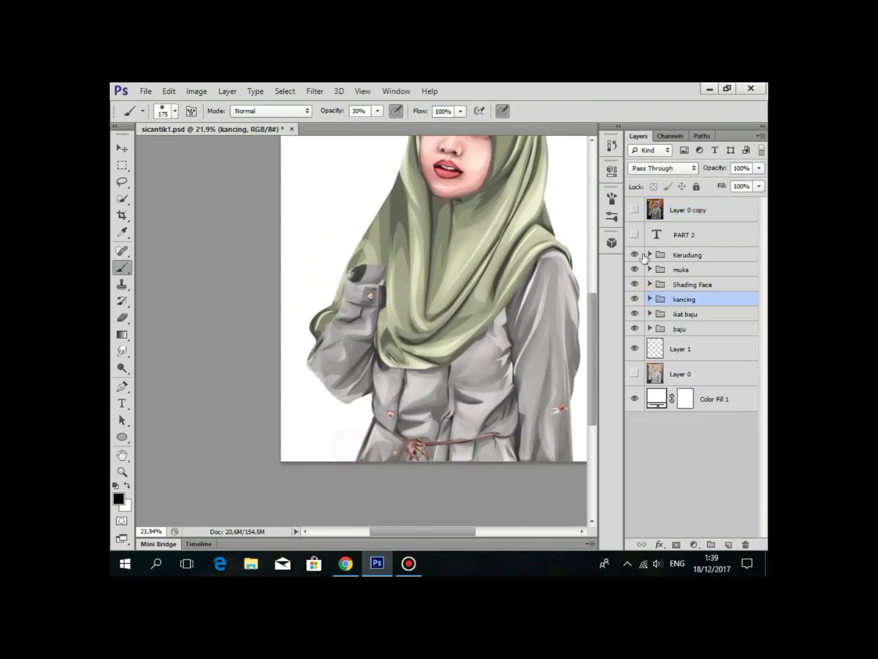
pyautogui.click(634, 211)
pyautogui.scroll(2, 412, 308)
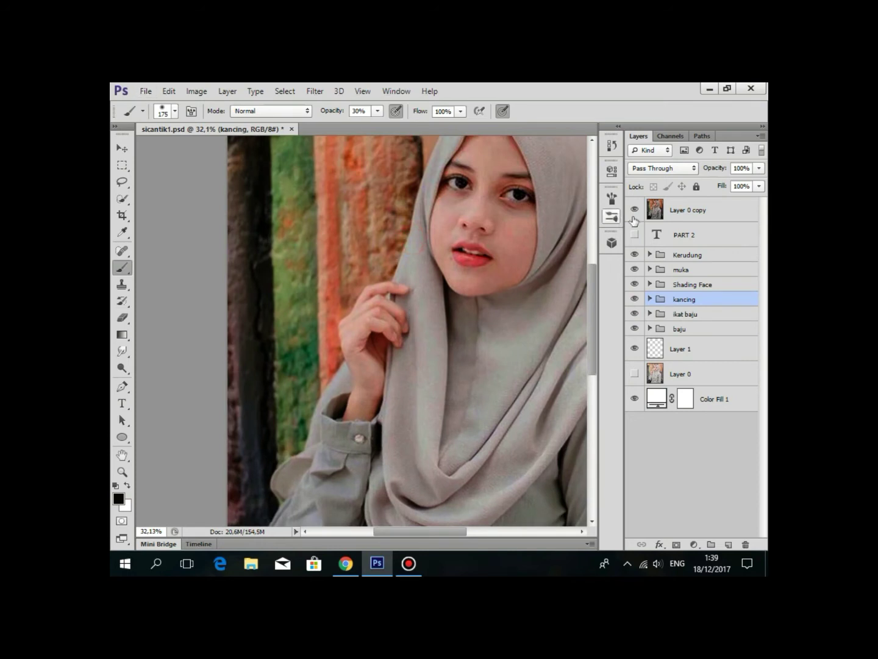
pyautogui.click(705, 255)
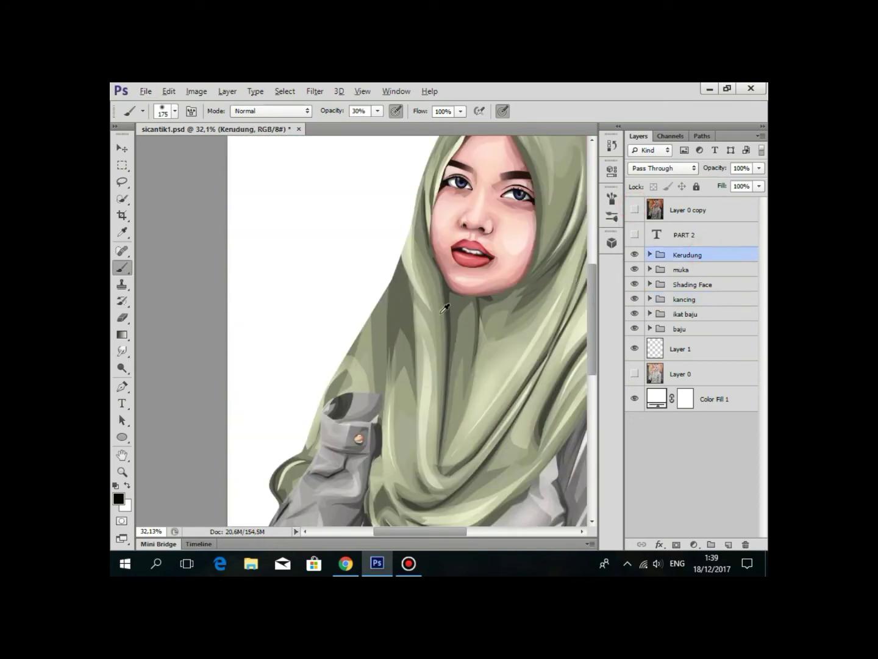
pyautogui.scroll(-1, 444, 308)
pyautogui.scroll(2, 461, 358)
pyautogui.scroll(-1, 466, 277)
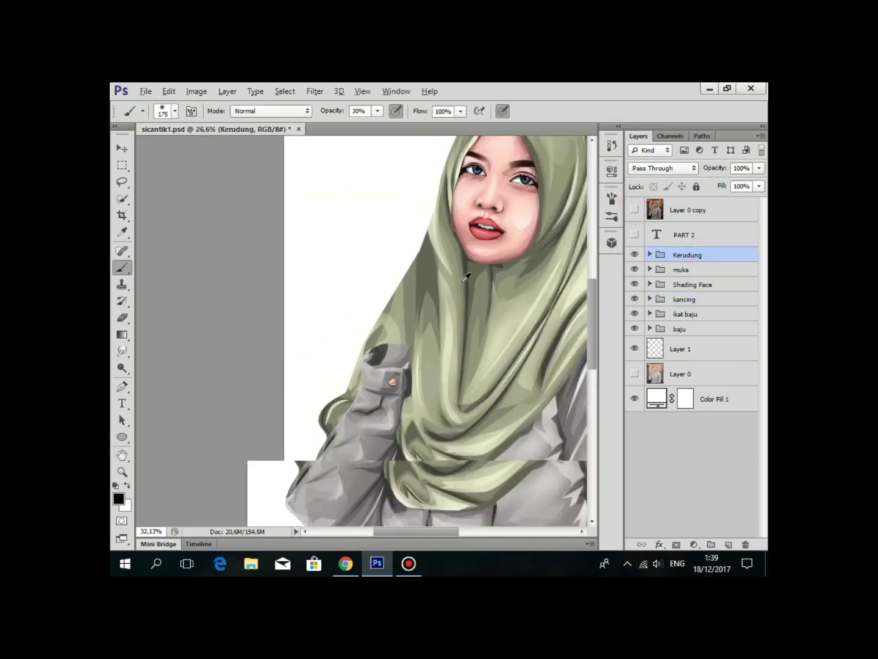
pyautogui.scroll(-2, 467, 278)
pyautogui.scroll(2, 447, 368)
pyautogui.scroll(-1, 412, 343)
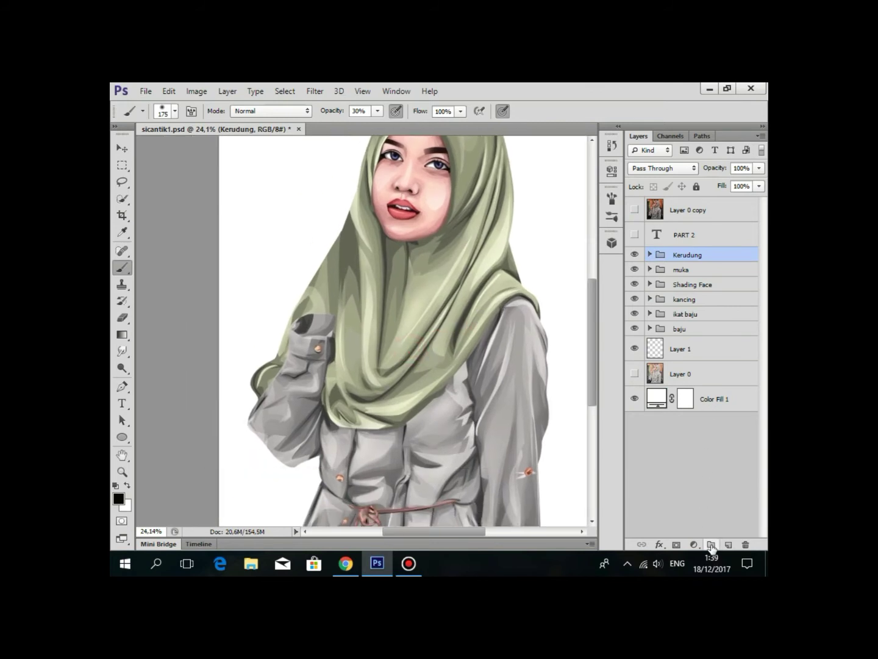
# Create a new Group 1 above the Kerudung group.
pyautogui.click(635, 212)
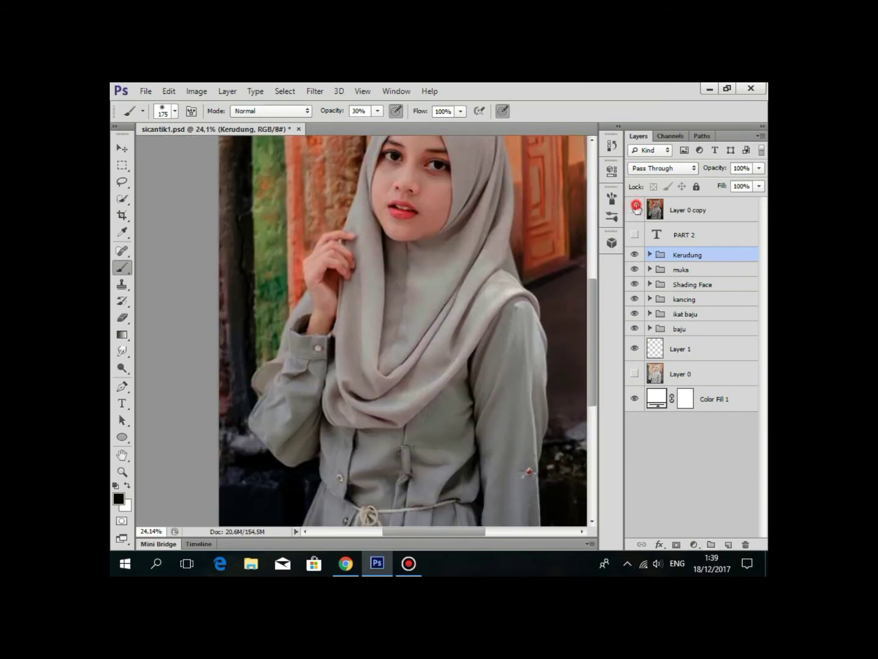
pyautogui.scroll(-1, 361, 308)
pyautogui.scroll(2, 360, 309)
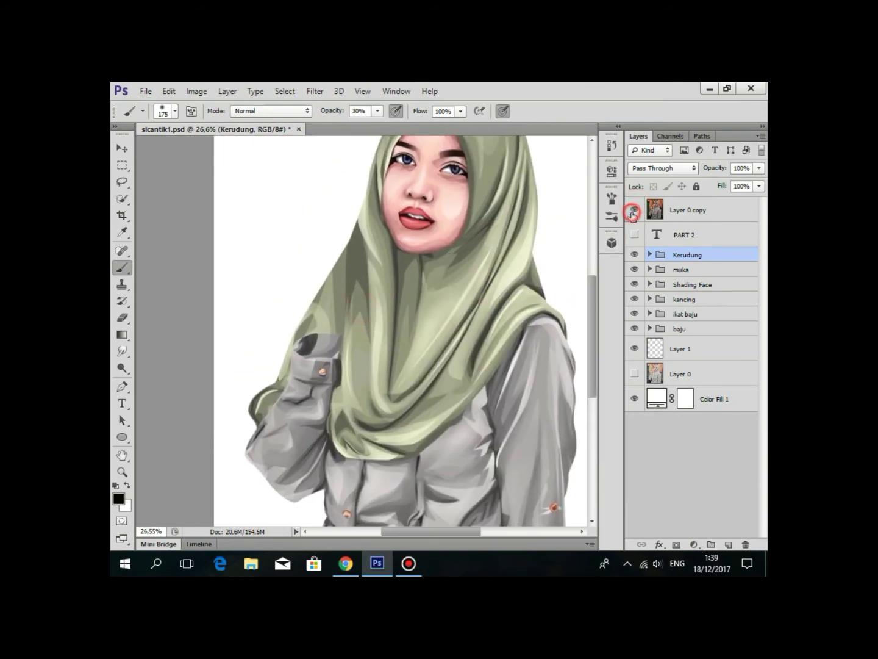
pyautogui.click(634, 211)
pyautogui.click(711, 541)
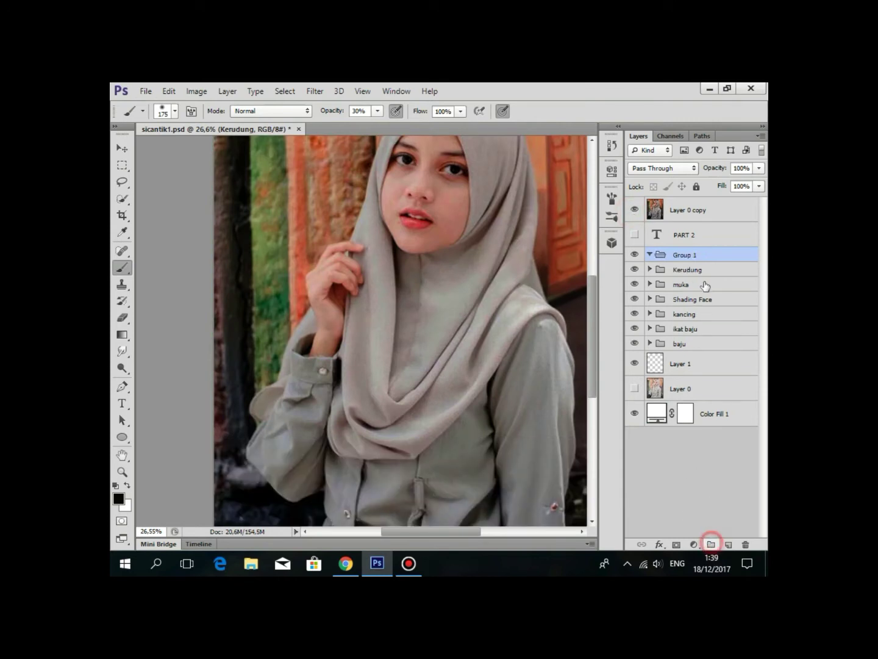
pyautogui.click(634, 210)
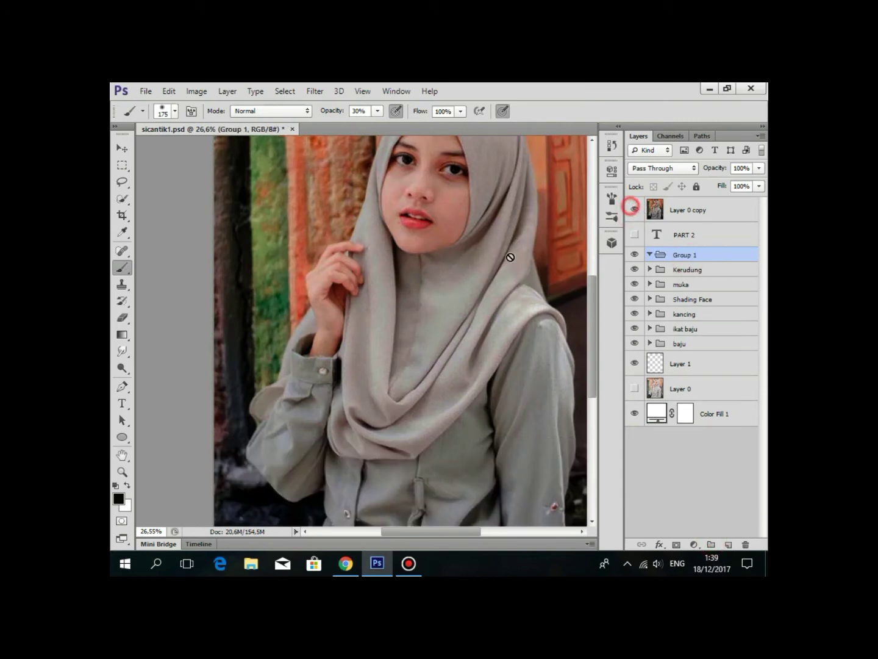
pyautogui.scroll(2, 359, 299)
pyautogui.click(635, 210)
pyautogui.scroll(-2, 427, 269)
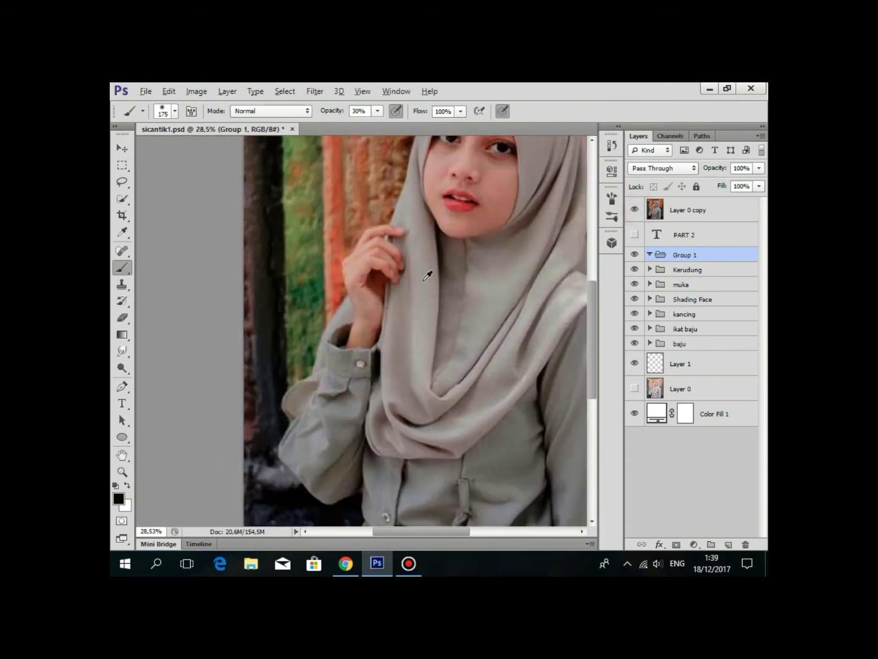
pyautogui.scroll(1, 403, 354)
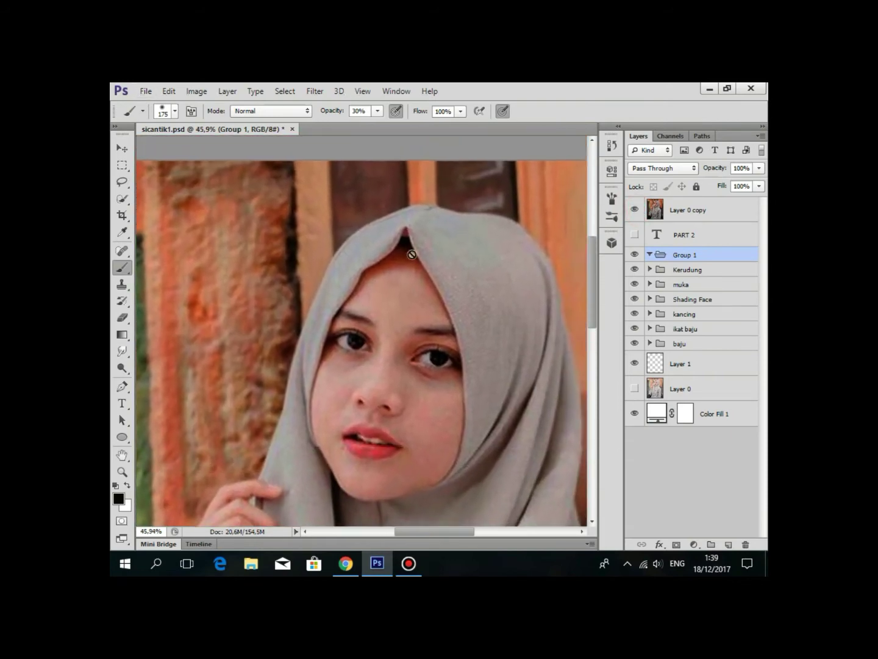
# Add an empty Layer 2 inside Group 1, with the hand's reference photo in view.
pyautogui.moveTo(379, 274); pyautogui.dragTo(436, 235)
pyautogui.click(635, 210)
pyautogui.scroll(2, 547, 269)
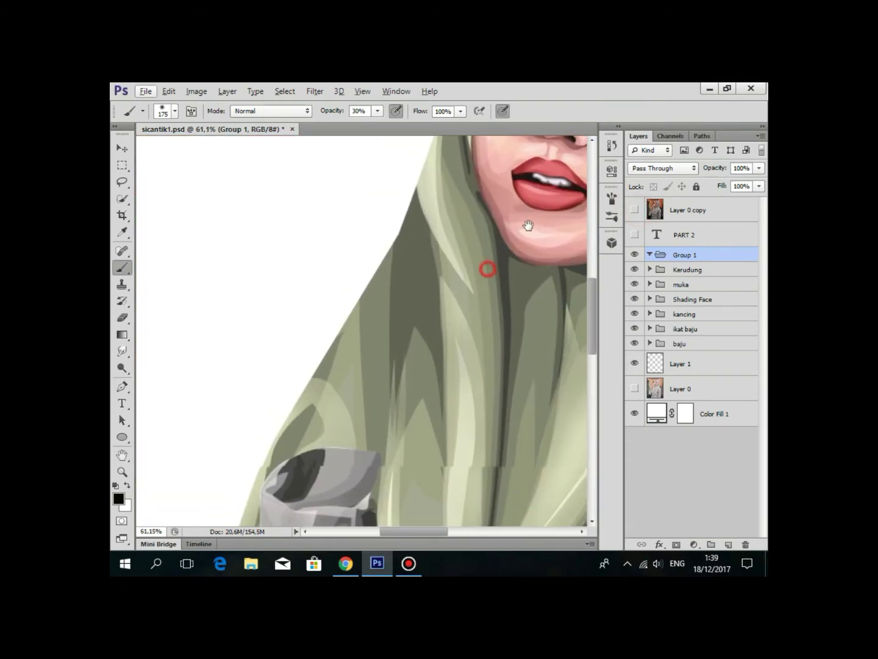
pyautogui.scroll(-3, 427, 305)
pyautogui.click(635, 210)
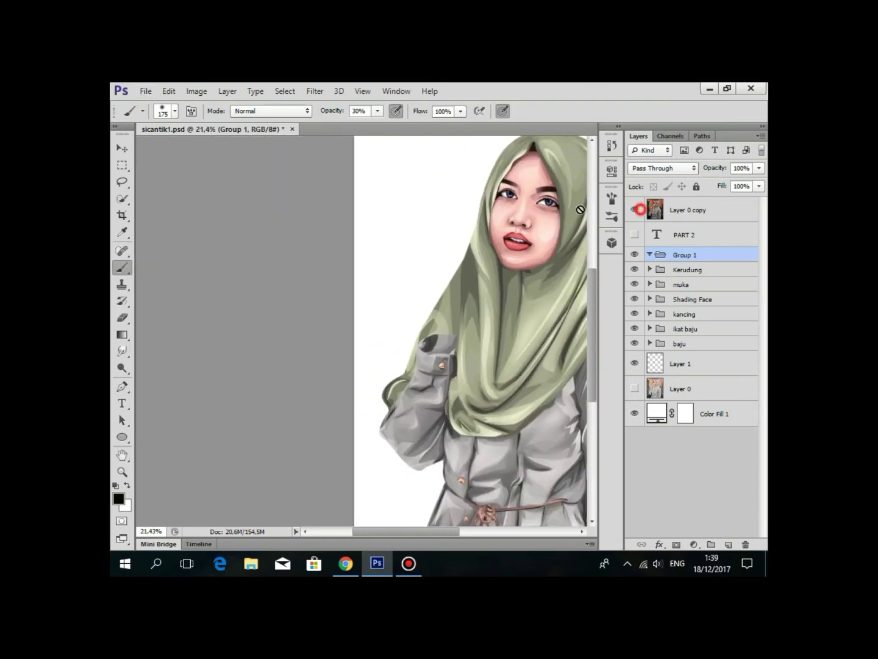
pyautogui.scroll(3, 524, 336)
pyautogui.scroll(-1, 454, 366)
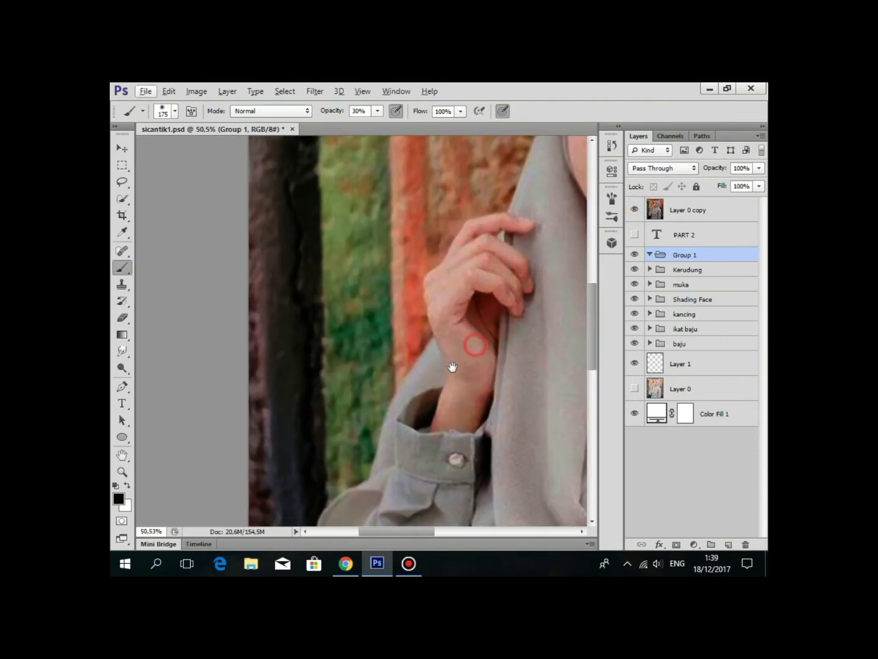
pyautogui.click(727, 544)
pyautogui.scroll(-1, 476, 373)
# Bring the raised hand into view and compare the artwork against the reference photo.
pyautogui.click(634, 210)
pyautogui.scroll(2, 500, 287)
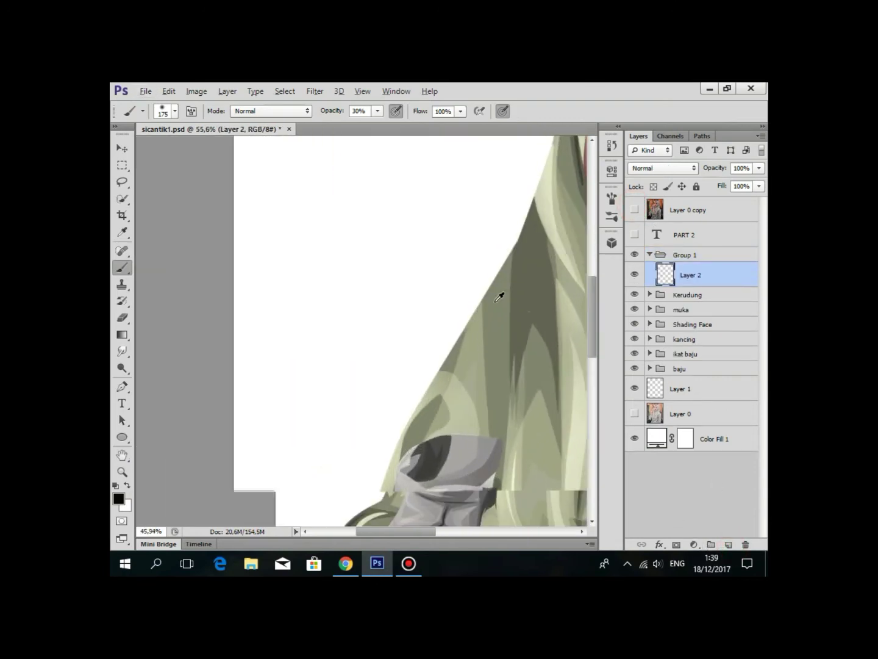
pyautogui.scroll(1, 500, 287)
pyautogui.click(634, 209)
pyautogui.moveTo(512, 282)
pyautogui.mouseDown()
pyautogui.moveTo(333, 265)
pyautogui.moveTo(339, 245)
pyautogui.mouseUp()
pyautogui.click(634, 210)
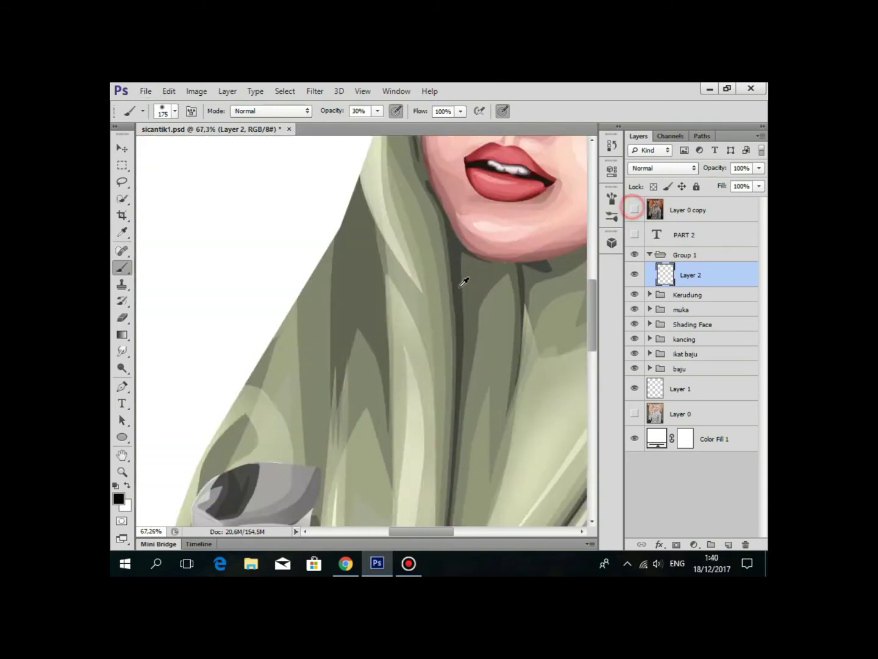
pyautogui.scroll(-2, 463, 287)
pyautogui.scroll(1, 487, 275)
pyautogui.scroll(1, 417, 305)
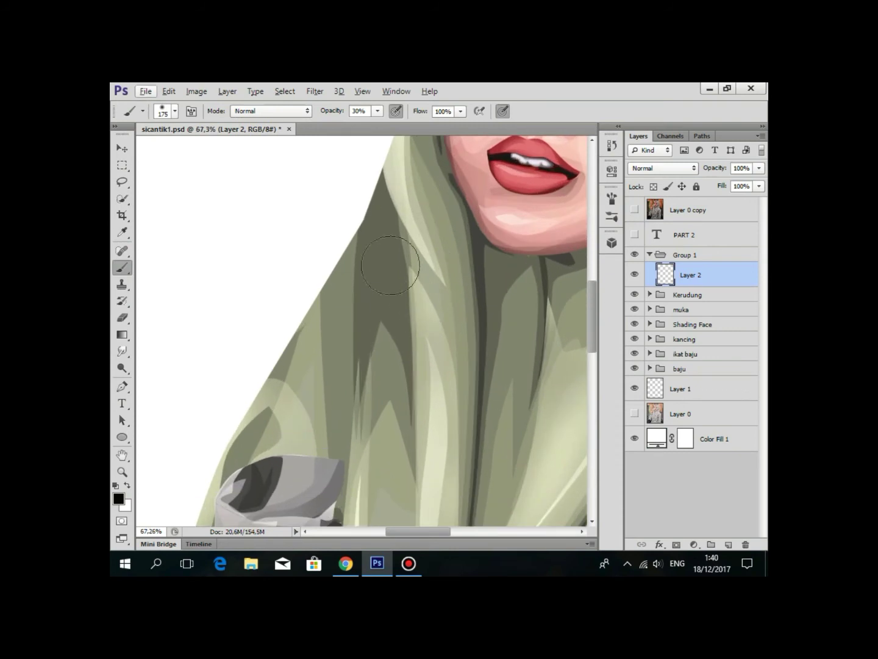
pyautogui.scroll(-1, 393, 299)
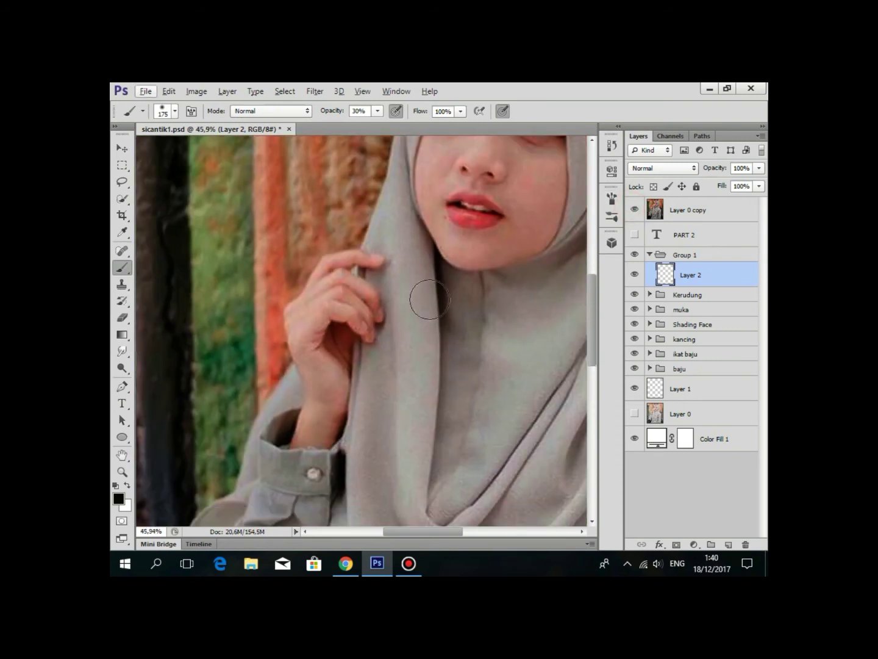
pyautogui.scroll(1, 371, 316)
pyautogui.scroll(1, 334, 294)
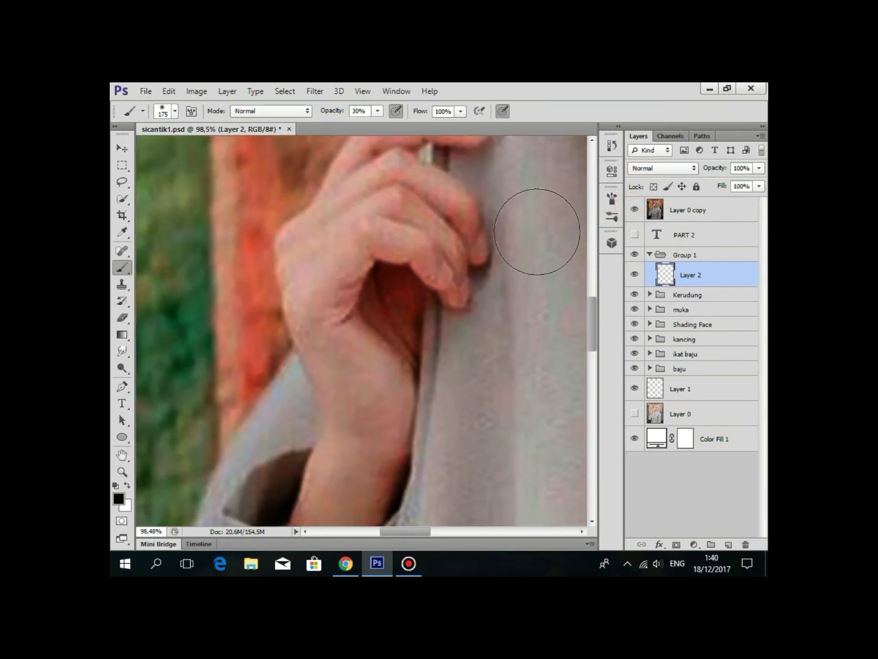
pyautogui.click(639, 211)
pyautogui.scroll(-2, 441, 280)
pyautogui.scroll(1, 403, 318)
# Switch to the Pen tool, set its path combination option, and zoom to the fingertips.
pyautogui.press('p')
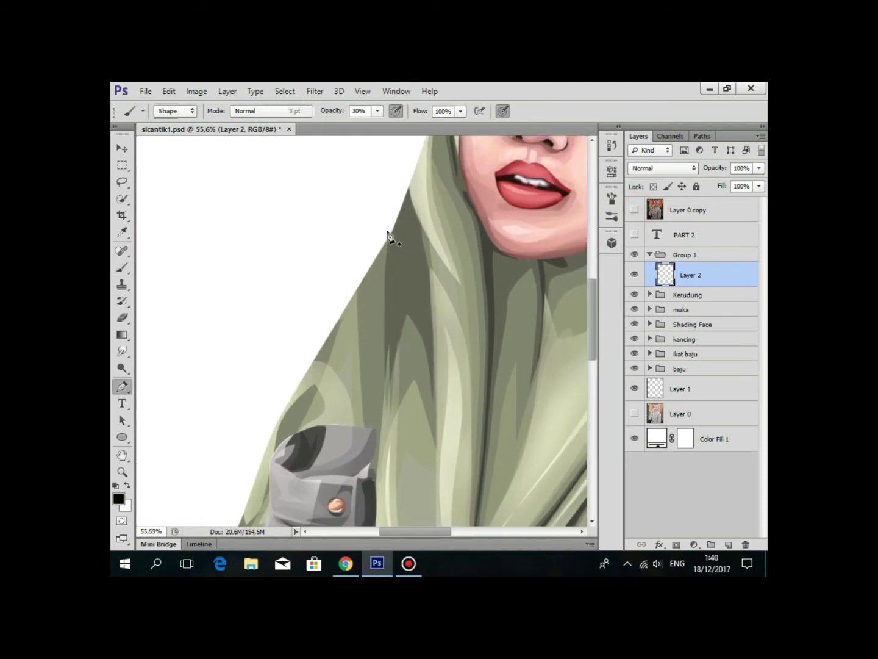
pyautogui.click(487, 110)
pyautogui.click(506, 124)
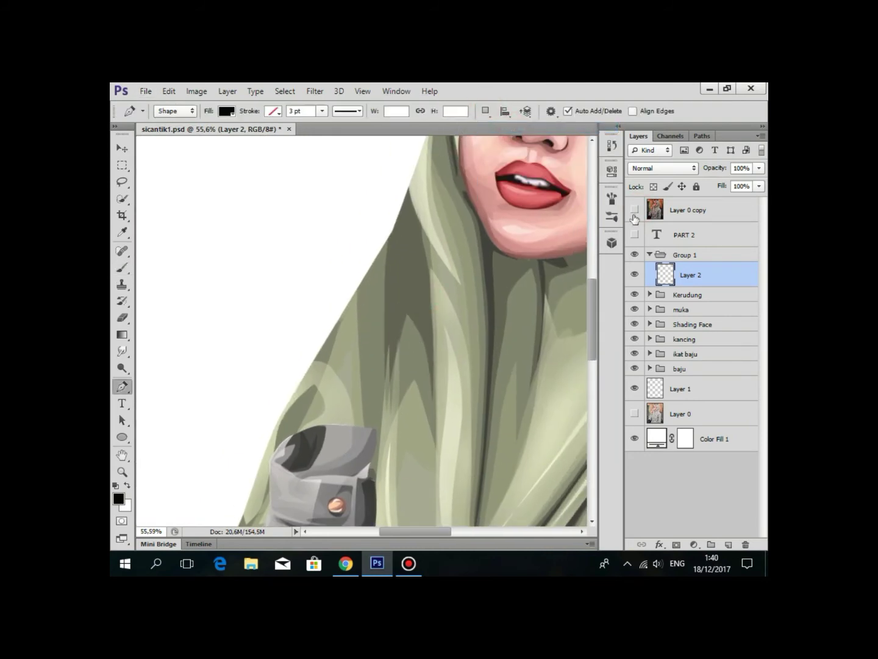
pyautogui.moveTo(423, 240); pyautogui.dragTo(534, 195)
pyautogui.scroll(2, 448, 294)
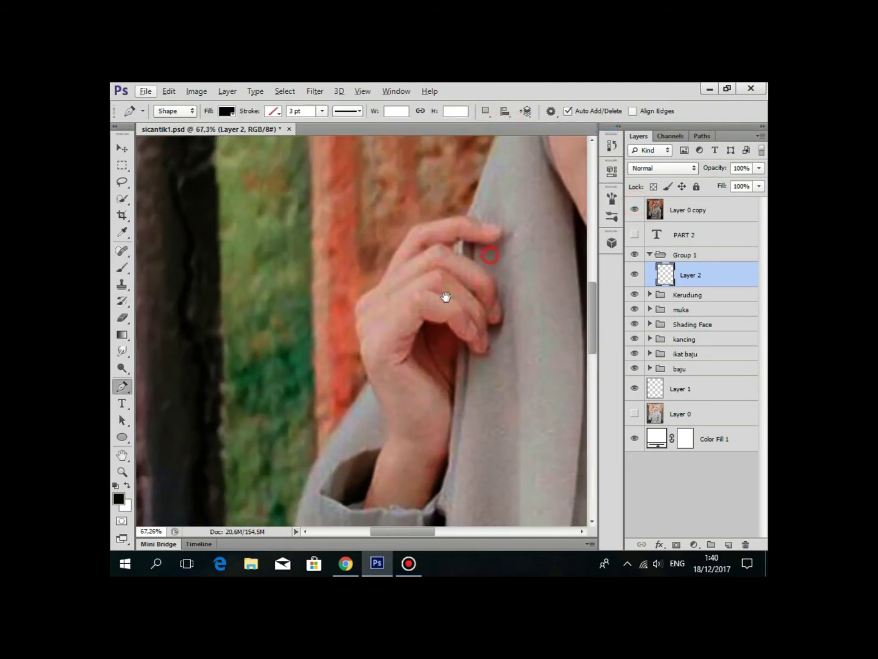
pyautogui.scroll(2, 424, 333)
pyautogui.scroll(-1, 476, 172)
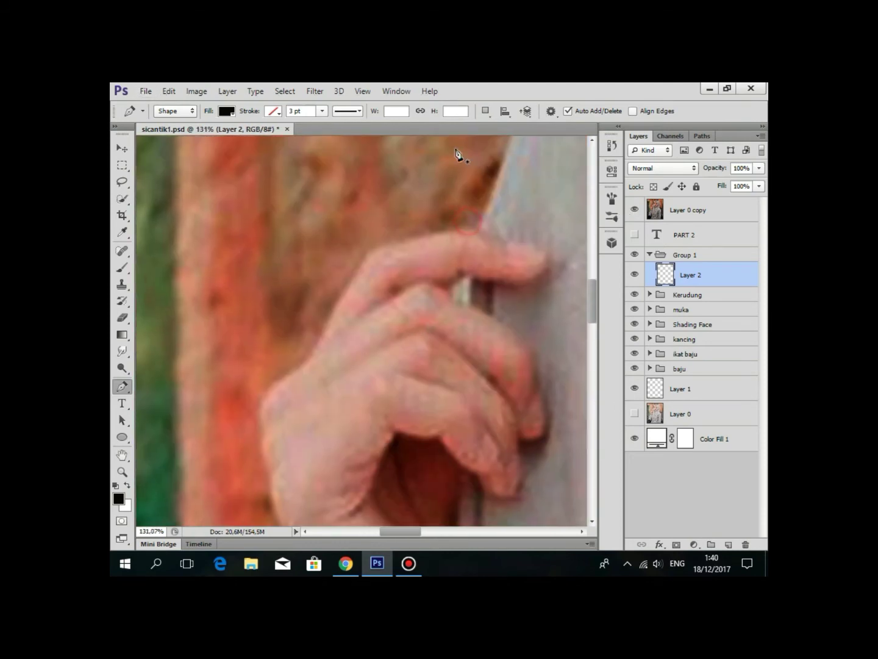
pyautogui.click(487, 110)
pyautogui.click(513, 126)
pyautogui.scroll(2, 541, 256)
pyautogui.scroll(1, 540, 256)
pyautogui.moveTo(541, 246); pyautogui.dragTo(475, 230)
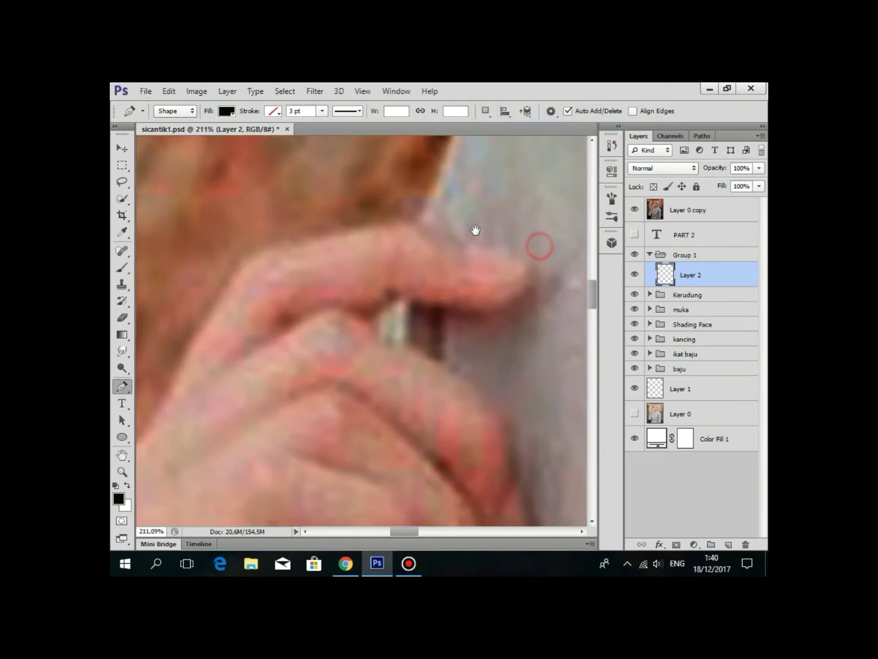
# Trace the hand outline from the fingertip along the back of the hand to the wrist.
pyautogui.click(450, 237)
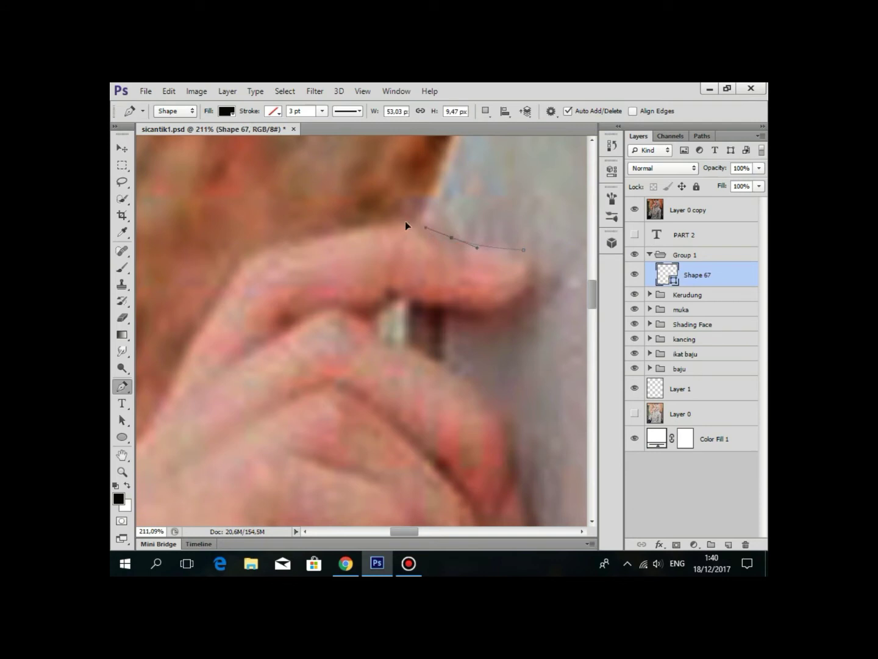
pyautogui.click(372, 224)
pyautogui.moveTo(332, 238); pyautogui.dragTo(473, 179)
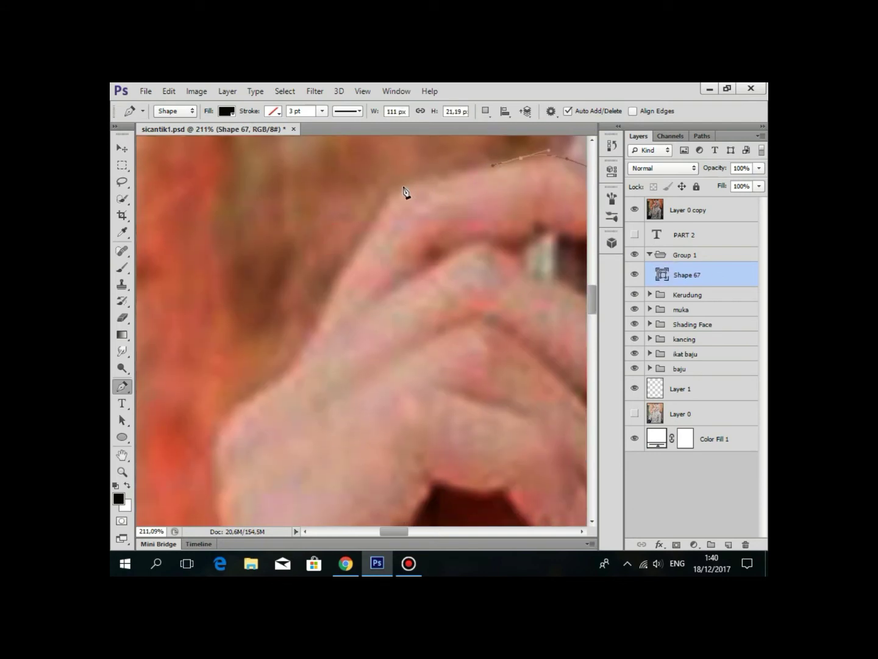
pyautogui.moveTo(305, 339); pyautogui.dragTo(386, 251)
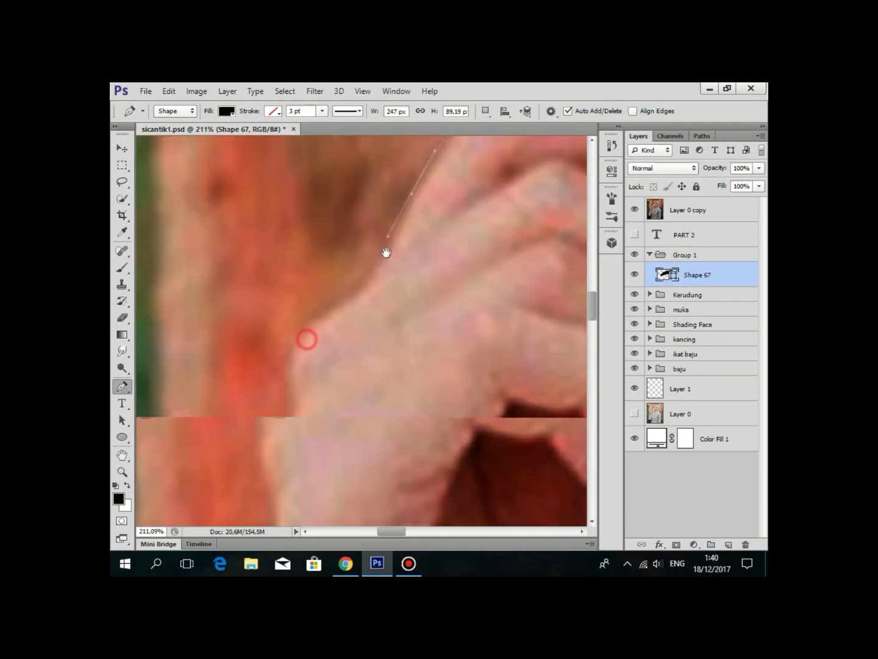
pyautogui.moveTo(285, 229); pyautogui.dragTo(278, 262)
pyautogui.click(308, 353)
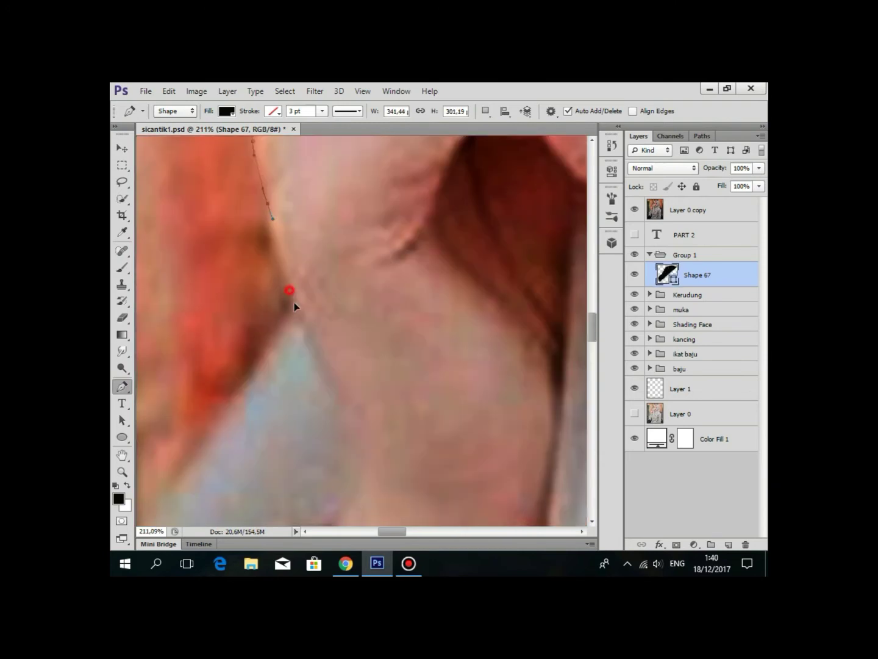
pyautogui.moveTo(294, 302)
pyautogui.mouseDown()
pyautogui.moveTo(322, 287)
pyautogui.moveTo(393, 330)
pyautogui.mouseUp()
pyautogui.scroll(-3, 403, 369)
pyautogui.moveTo(429, 278); pyautogui.dragTo(429, 287)
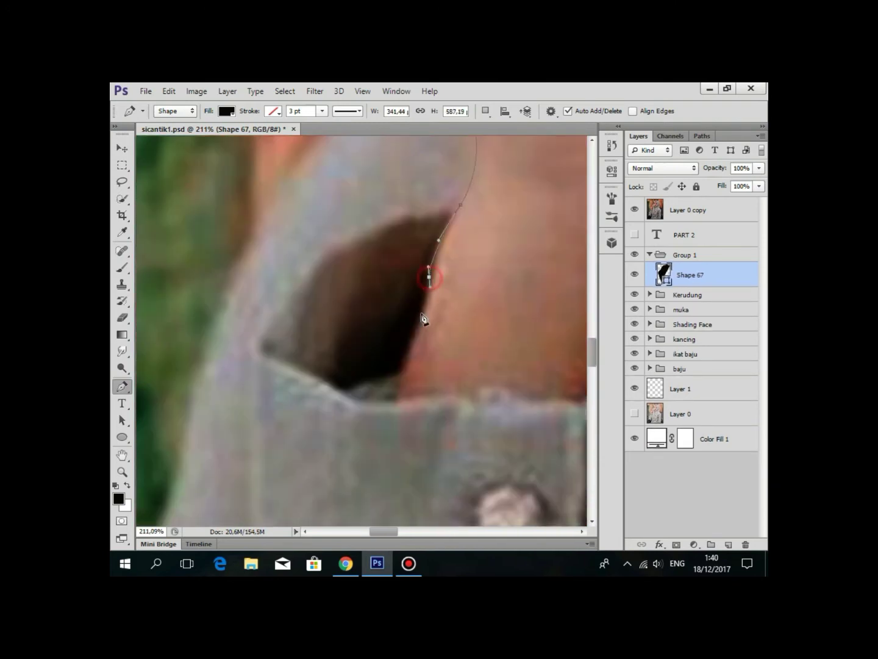
pyautogui.hscroll(3, 429, 399)
pyautogui.moveTo(451, 388); pyautogui.dragTo(461, 393)
# Complete the outline back up to the fingertip, closing it into a black hand silhouette.
pyautogui.scroll(3, 485, 373)
pyautogui.hscroll(3, 486, 373)
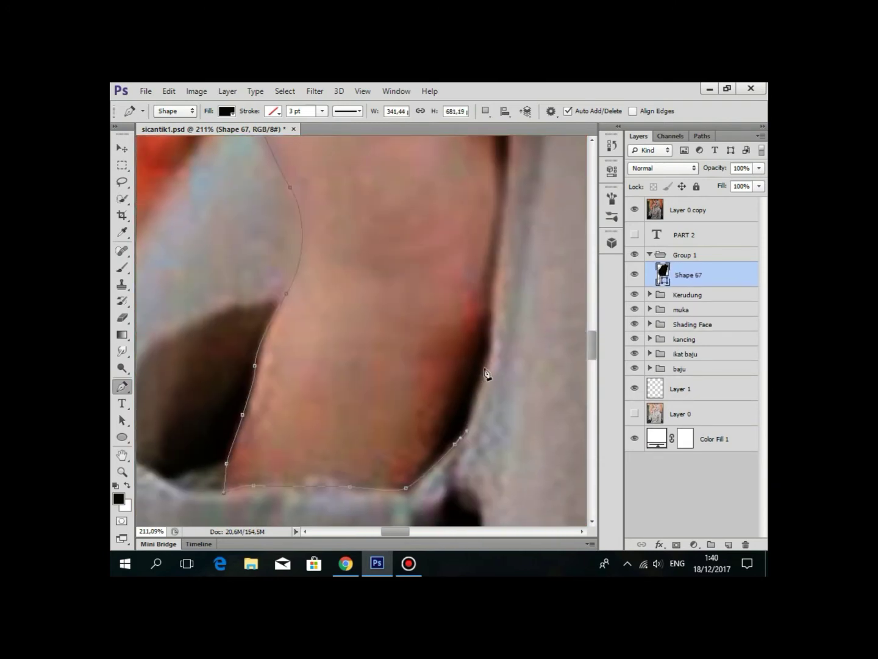
pyautogui.moveTo(499, 242); pyautogui.dragTo(469, 409)
pyautogui.moveTo(482, 291); pyautogui.dragTo(528, 311)
pyautogui.moveTo(574, 291); pyautogui.dragTo(444, 343)
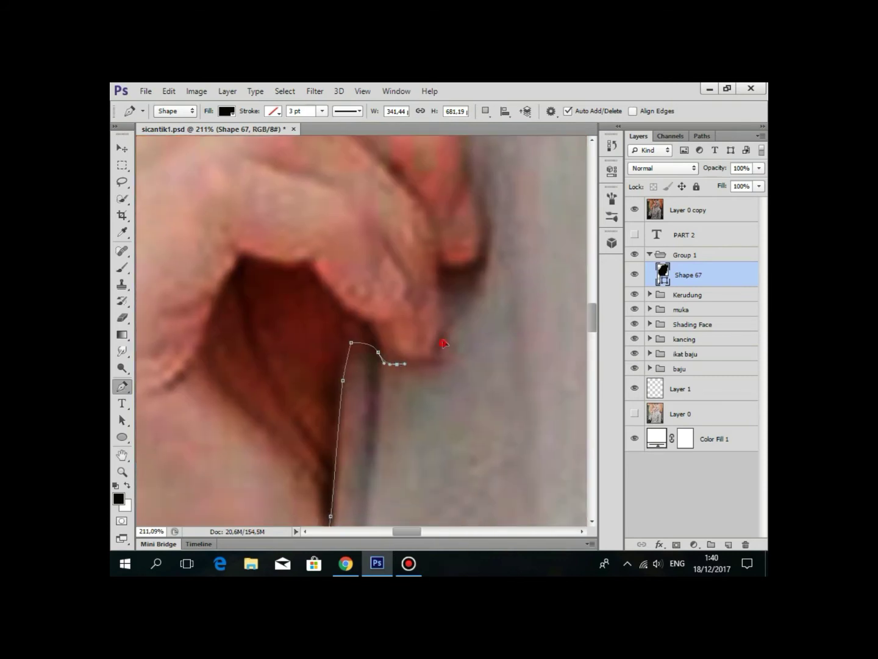
pyautogui.scroll(5, 492, 247)
pyautogui.moveTo(530, 415); pyautogui.dragTo(527, 388)
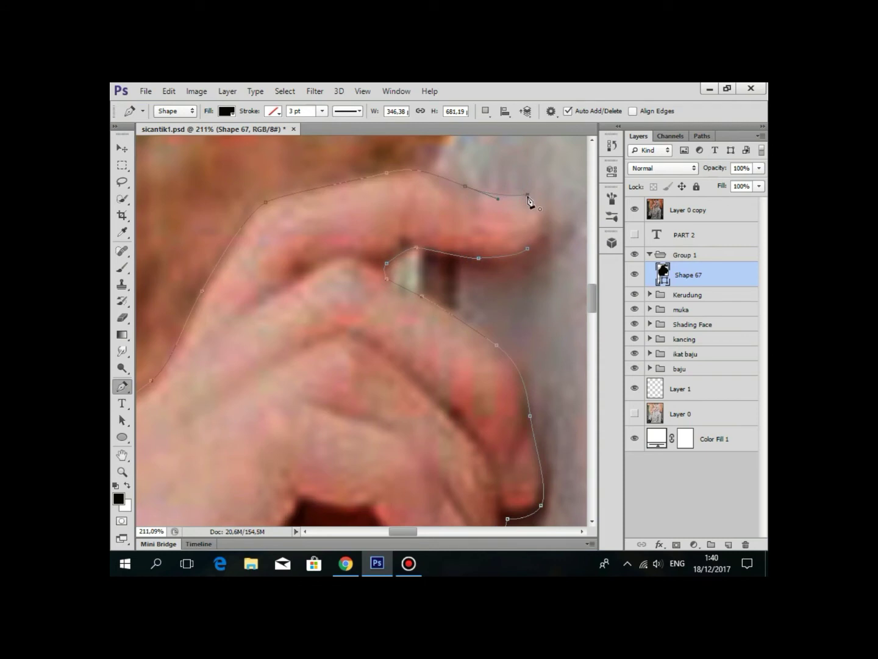
pyautogui.moveTo(536, 199); pyautogui.dragTo(486, 181)
pyautogui.click(634, 209)
pyautogui.hotkey('ctrl', '-')
pyautogui.hotkey('ctrl', '-')
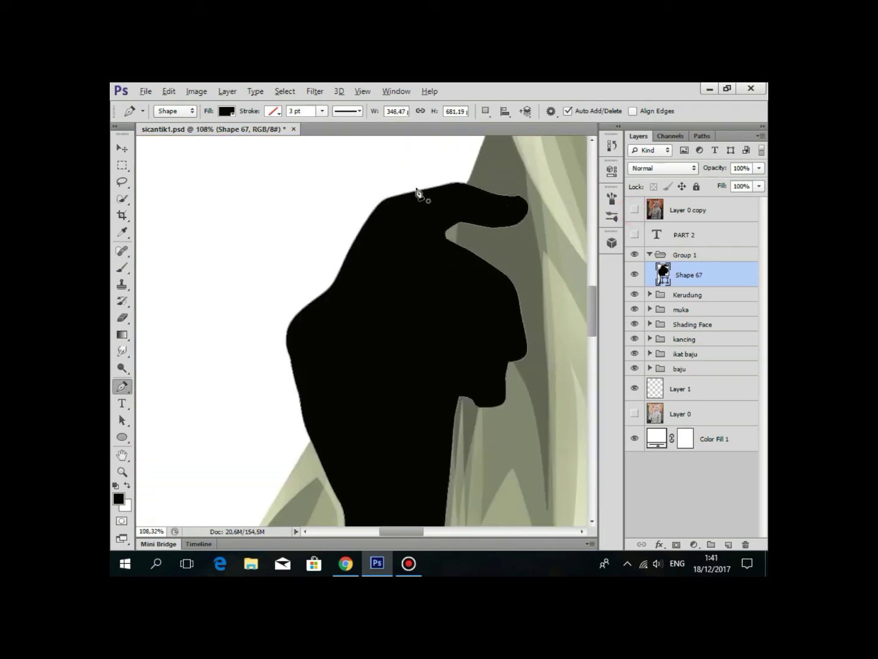
pyautogui.hotkey('ctrl', '-')
pyautogui.hotkey('ctrl', '-')
pyautogui.hotkey('ctrl', '-')
pyautogui.hotkey('ctrl', '-')
pyautogui.hotkey('ctrl', '-')
# Fill the Shape 67 hand with the face skin tone #f9c9b9, sampled by eyedropper.
pyautogui.click(688, 210)
pyautogui.scroll(2, 417, 237)
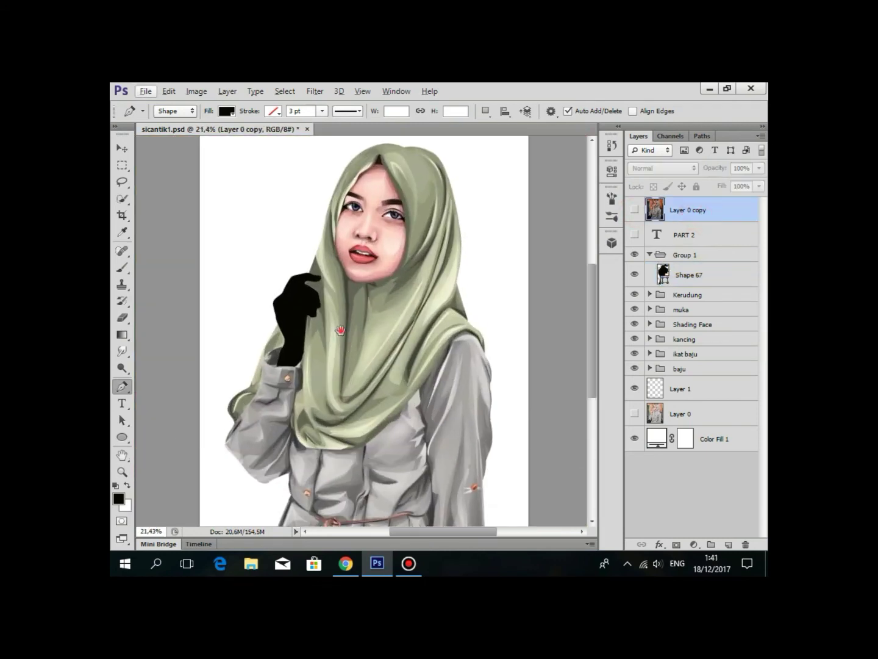
pyautogui.scroll(2, 417, 237)
pyautogui.scroll(2, 417, 237)
pyautogui.scroll(2, 416, 236)
pyautogui.click(654, 284)
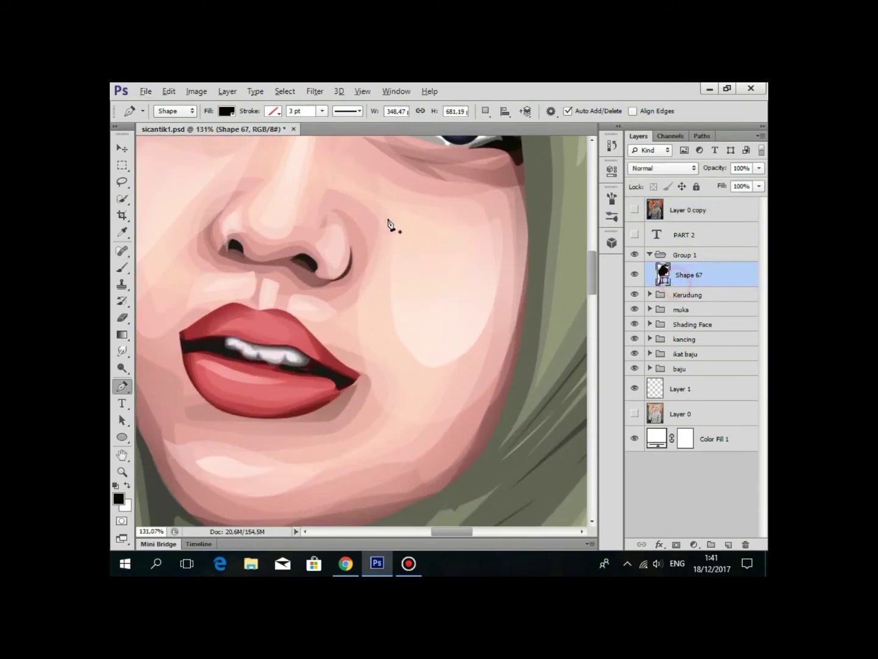
pyautogui.scroll(2, 393, 226)
pyautogui.doubleClick(663, 277)
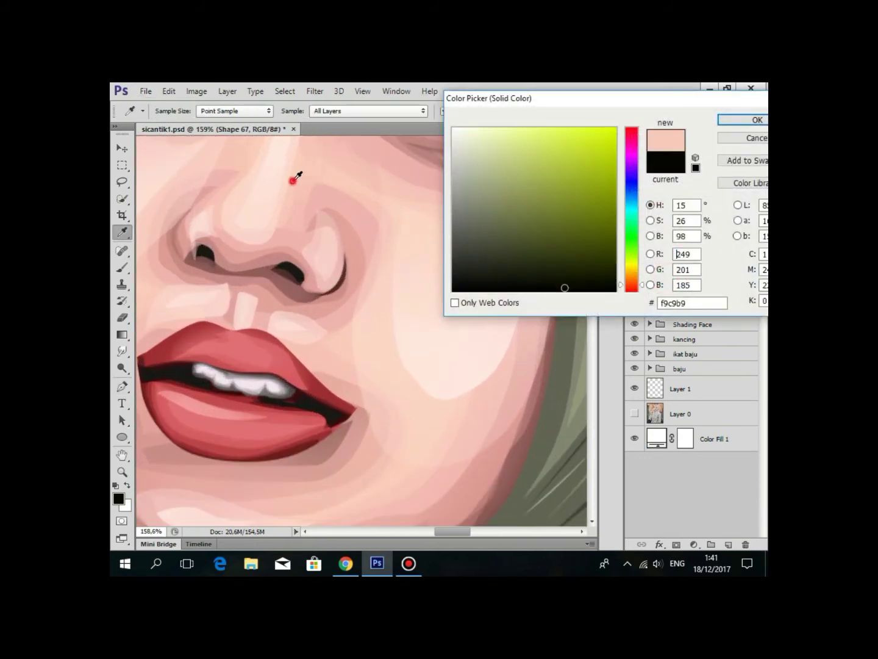
pyautogui.click(730, 119)
pyautogui.scroll(-2, 390, 274)
# Add a new empty layer clipped above the Shape 67 hand.
pyautogui.click(683, 210)
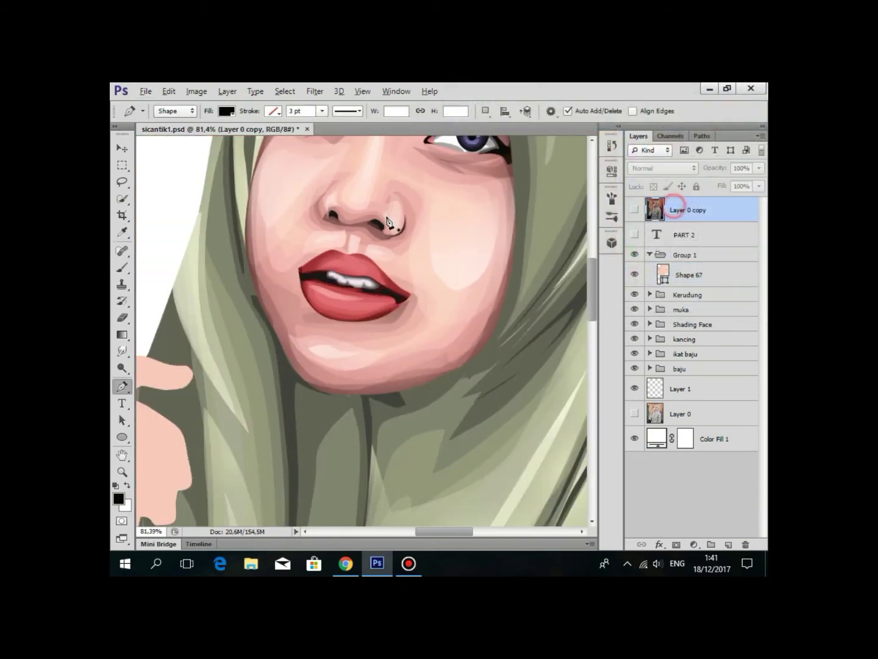
pyautogui.scroll(-4, 388, 285)
pyautogui.scroll(2, 329, 385)
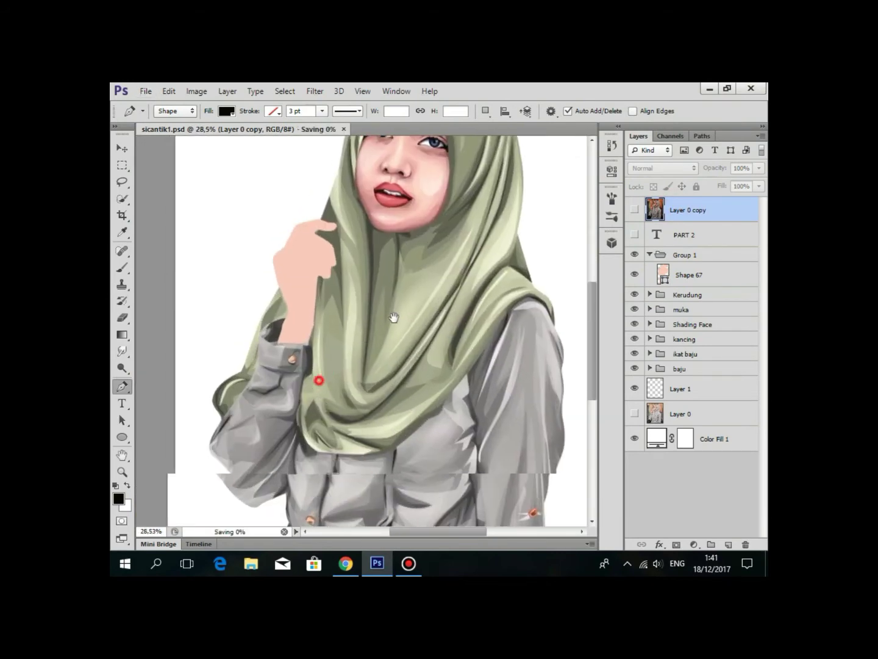
pyautogui.scroll(2, 392, 314)
pyautogui.scroll(1, 410, 268)
pyautogui.scroll(-4, 405, 271)
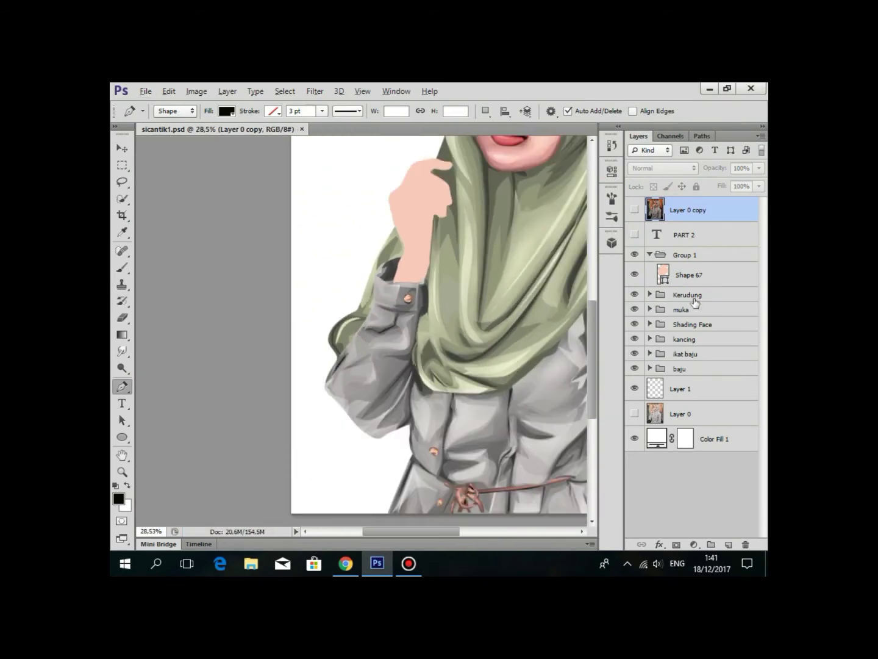
pyautogui.click(703, 278)
pyautogui.click(672, 228)
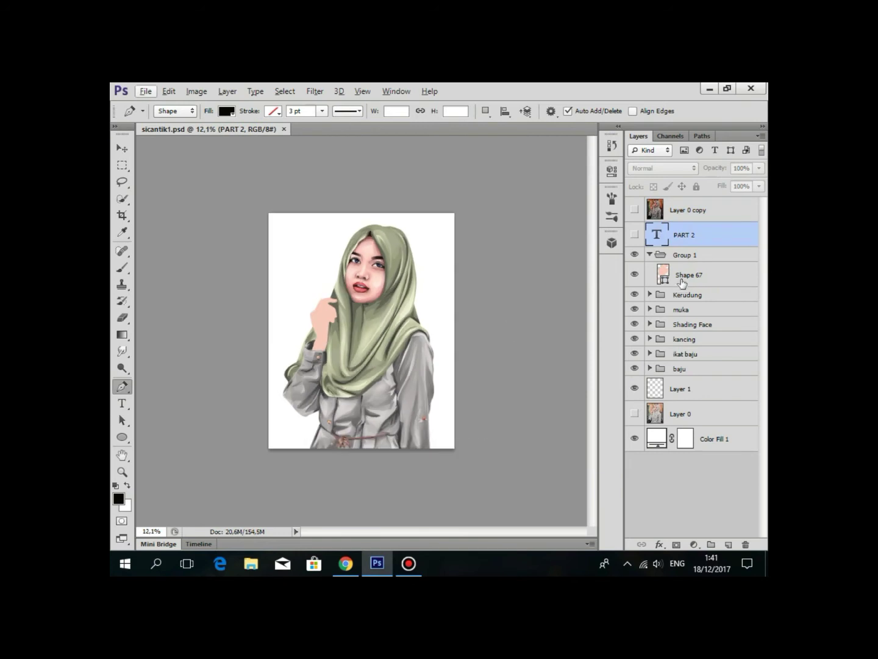
pyautogui.click(684, 280)
pyautogui.scroll(3, 343, 353)
pyautogui.scroll(-1, 344, 365)
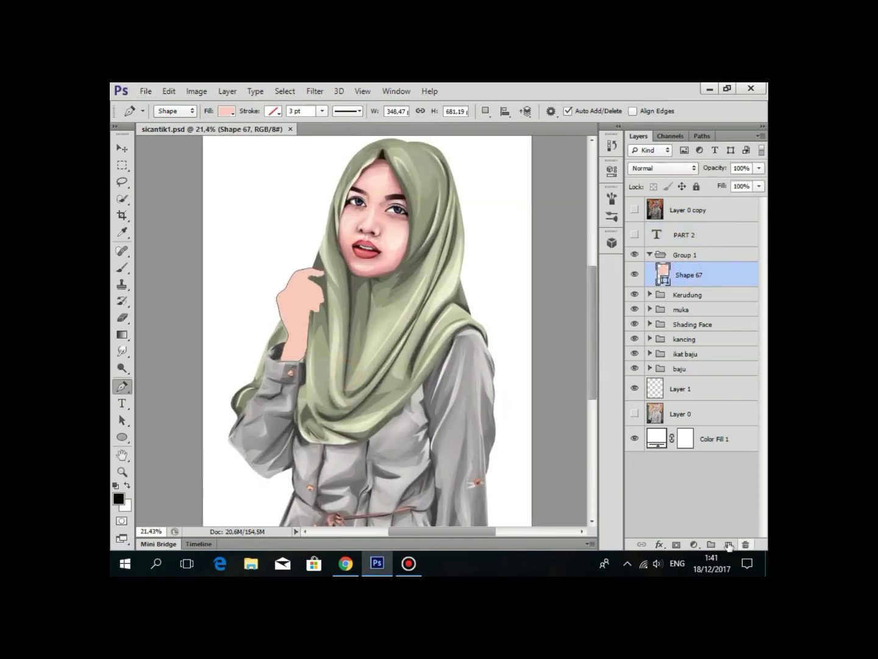
pyautogui.click(729, 544)
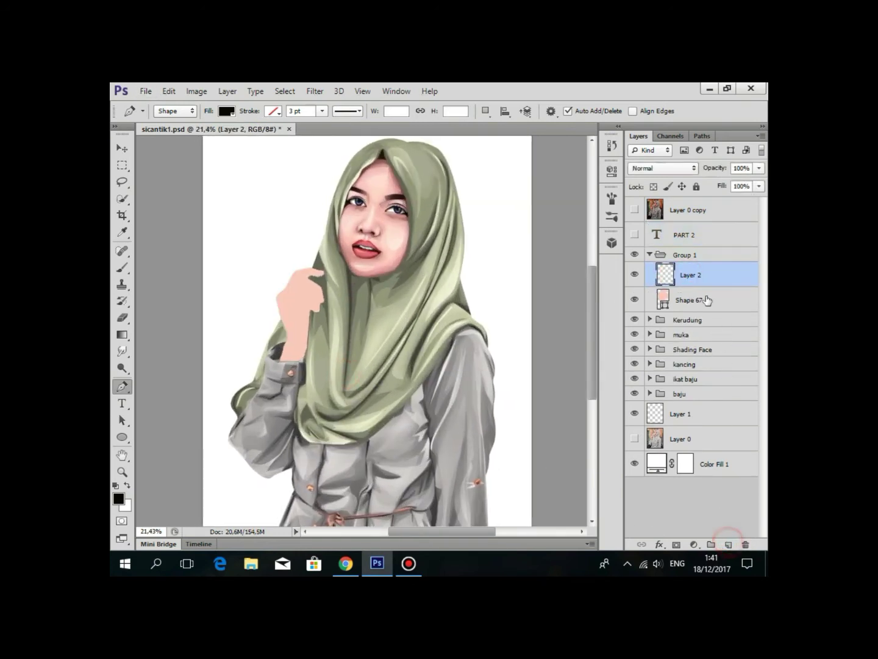
# Show the reference photo and trace the hand's dark fold outline along the finger.
pyautogui.click(631, 209)
pyautogui.scroll(3, 266, 314)
pyautogui.scroll(3, 324, 293)
pyautogui.scroll(3, 305, 201)
pyautogui.scroll(1, 413, 233)
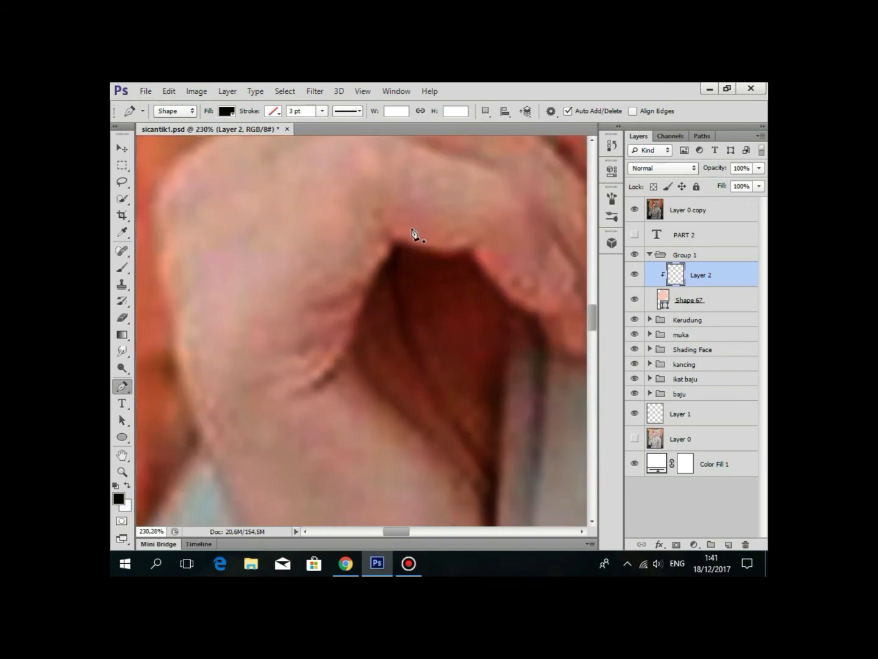
pyautogui.scroll(2, 413, 233)
pyautogui.moveTo(413, 272); pyautogui.dragTo(374, 205)
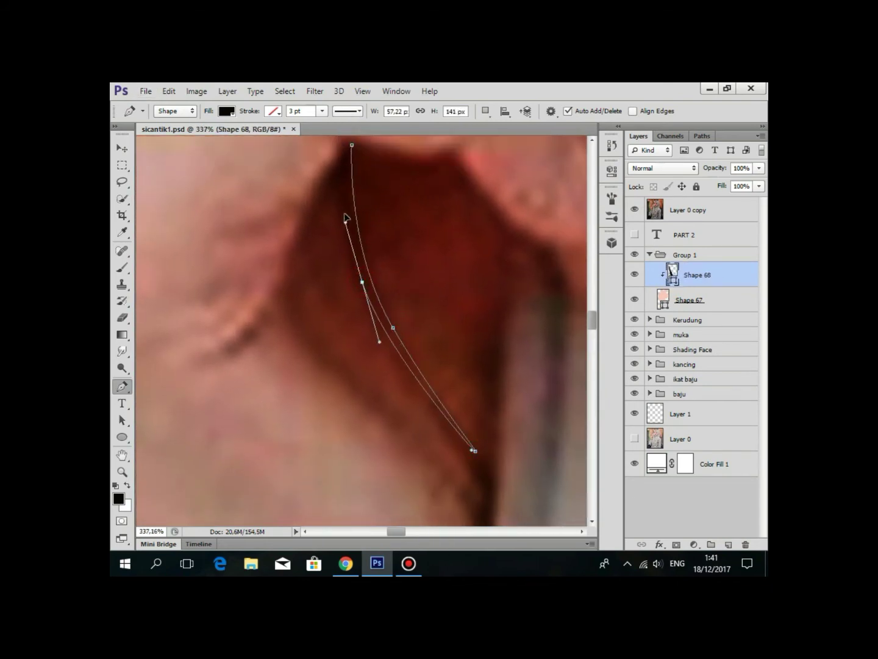
pyautogui.scroll(-2, 318, 267)
pyautogui.moveTo(299, 285); pyautogui.dragTo(388, 348)
pyautogui.moveTo(370, 311); pyautogui.dragTo(298, 376)
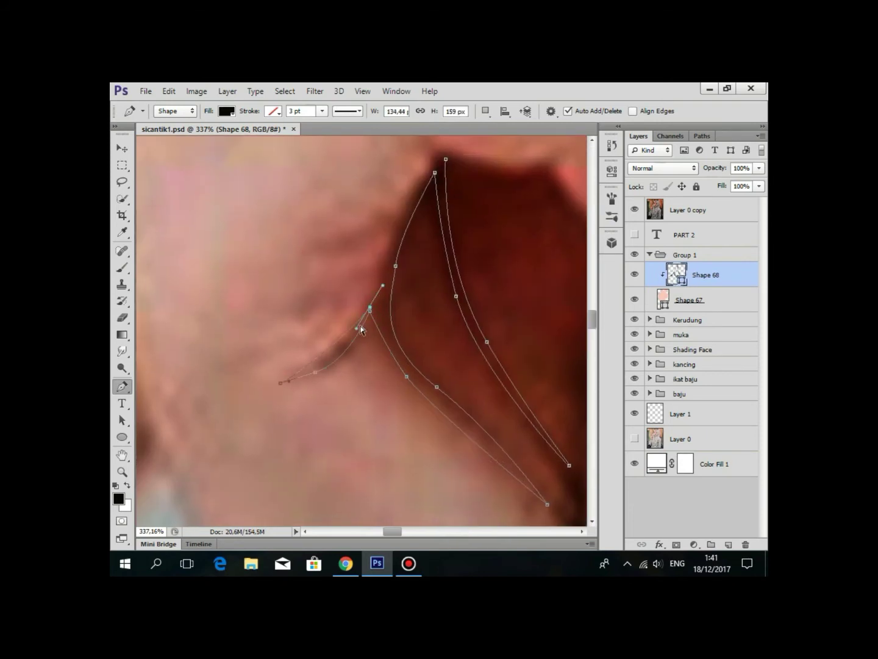
pyautogui.moveTo(402, 238); pyautogui.dragTo(359, 325)
pyautogui.click(347, 299)
pyautogui.moveTo(464, 250); pyautogui.dragTo(259, 229)
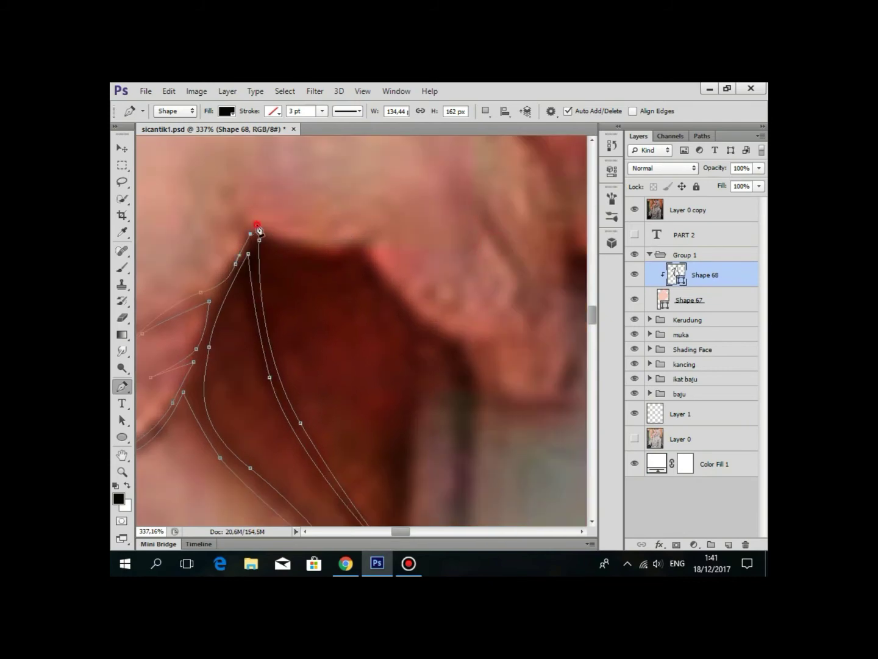
pyautogui.click(315, 258)
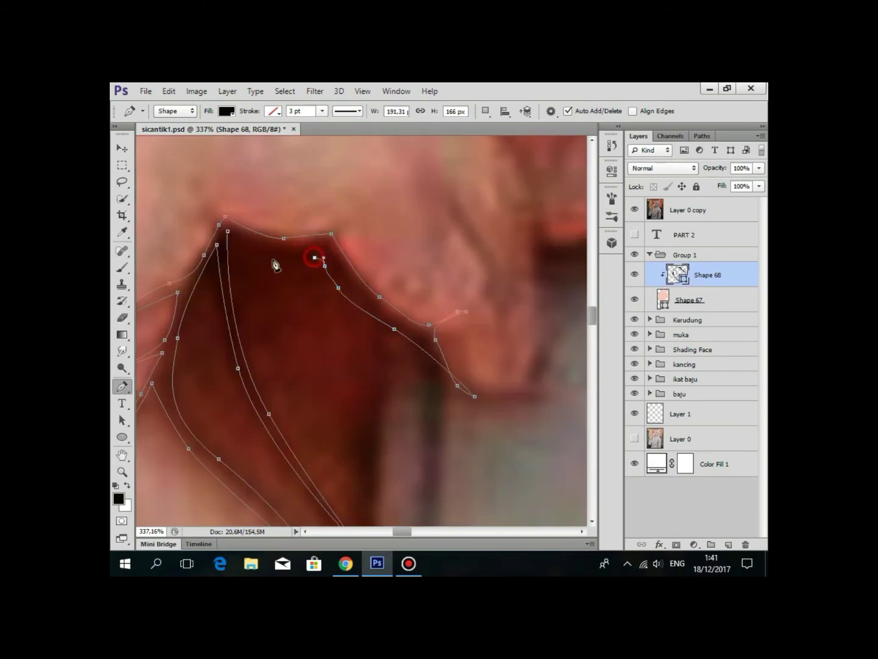
pyautogui.hotkey('ctrl', '0')
# Give the shading shape a darker skin colour sampled from the hand, with paths set to add.
pyautogui.doubleClick(677, 275)
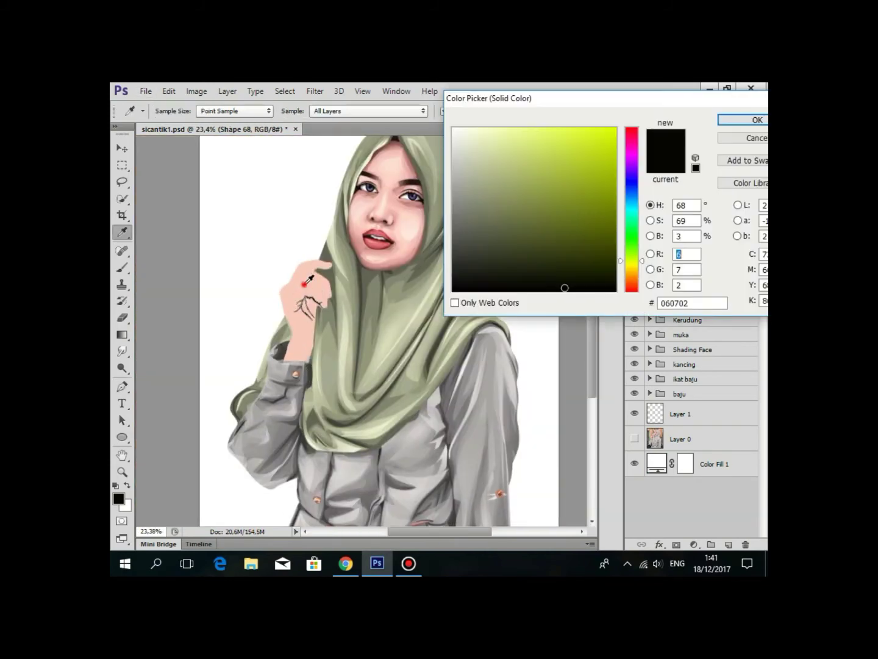
pyautogui.click(344, 261)
pyautogui.scroll(5, 315, 333)
pyautogui.click(280, 290)
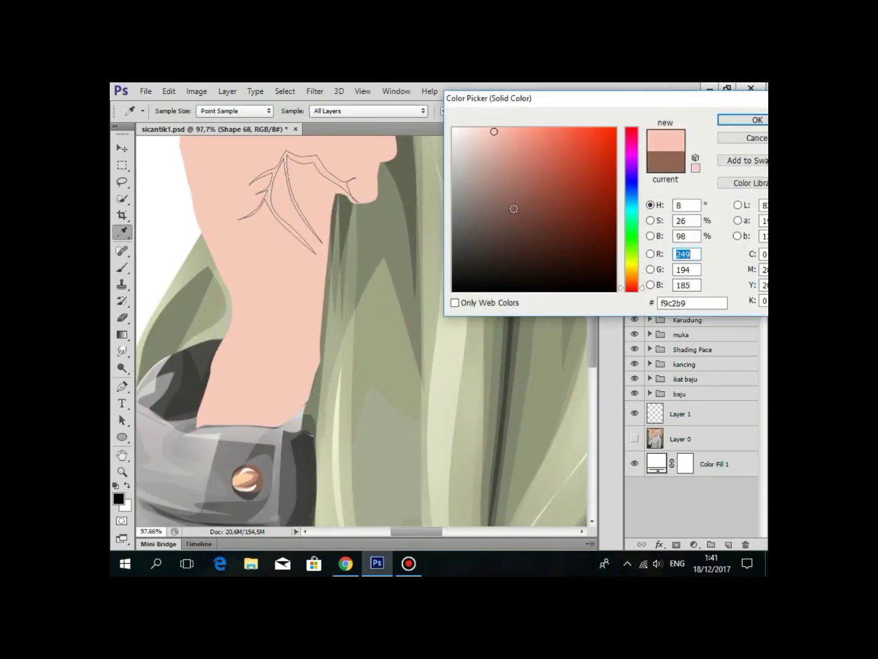
pyautogui.click(757, 120)
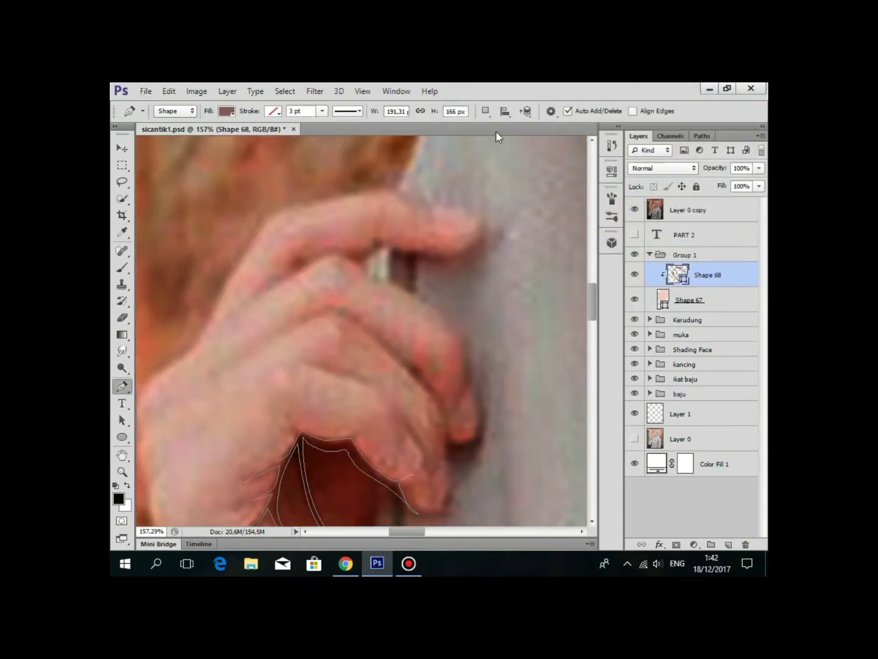
pyautogui.click(485, 110)
pyautogui.click(515, 140)
# Trace more shading strokes along the knuckle, finger edge and wrist.
pyautogui.scroll(3, 255, 345)
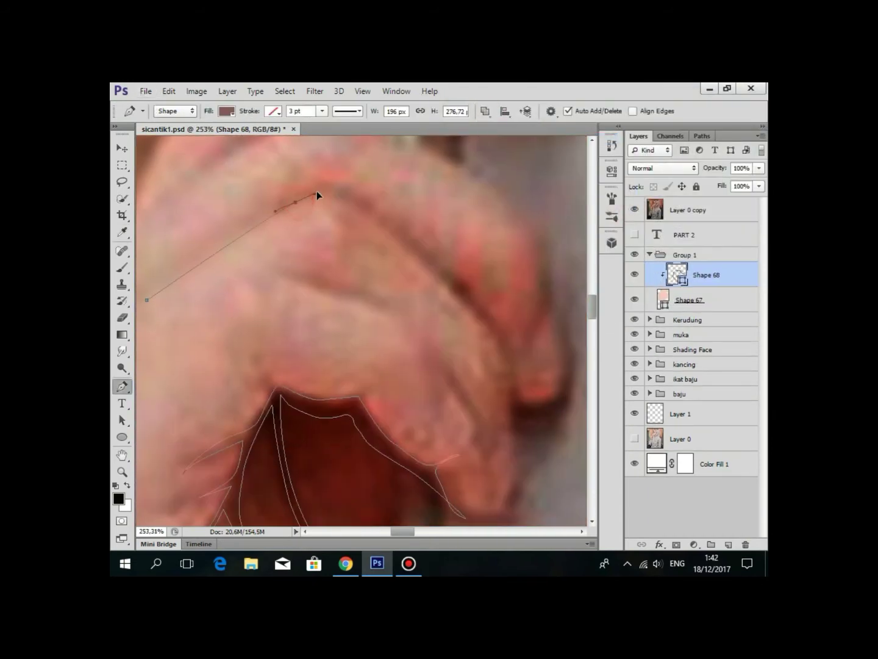
pyautogui.moveTo(464, 310); pyautogui.dragTo(351, 167)
pyautogui.click(393, 208)
pyautogui.click(440, 247)
pyautogui.scroll(3, 427, 295)
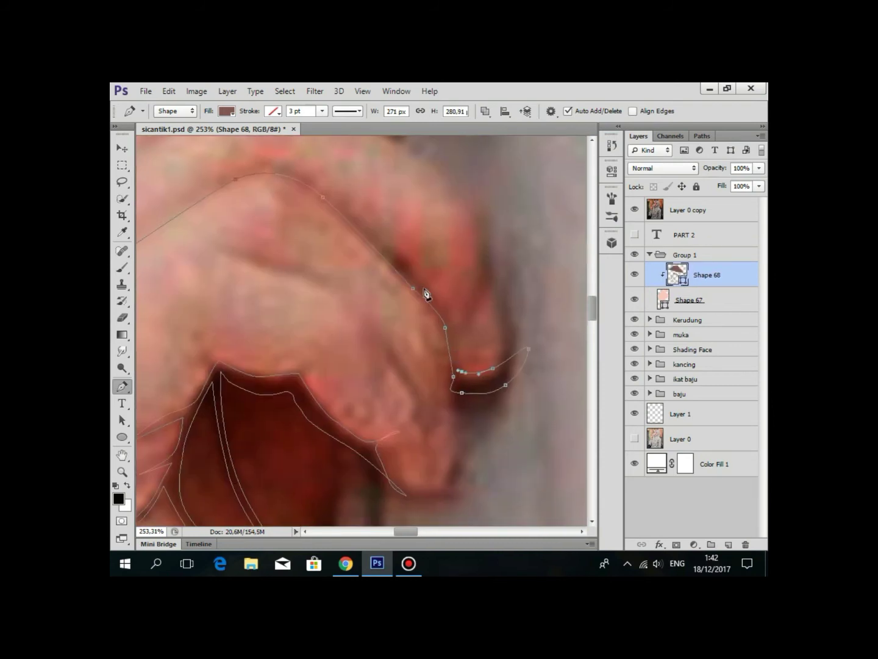
pyautogui.moveTo(353, 219); pyautogui.dragTo(488, 264)
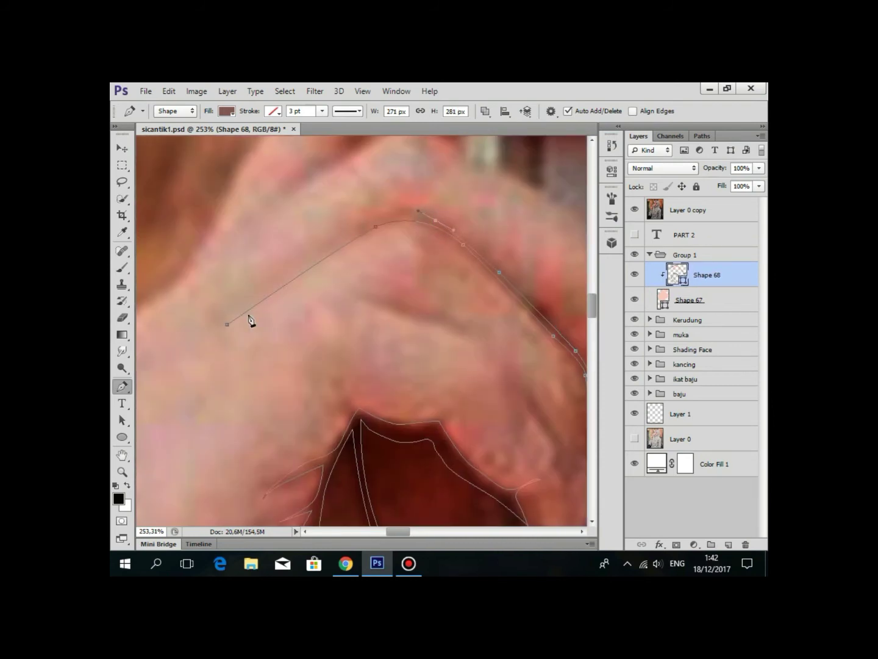
pyautogui.scroll(2, 313, 451)
pyautogui.click(192, 397)
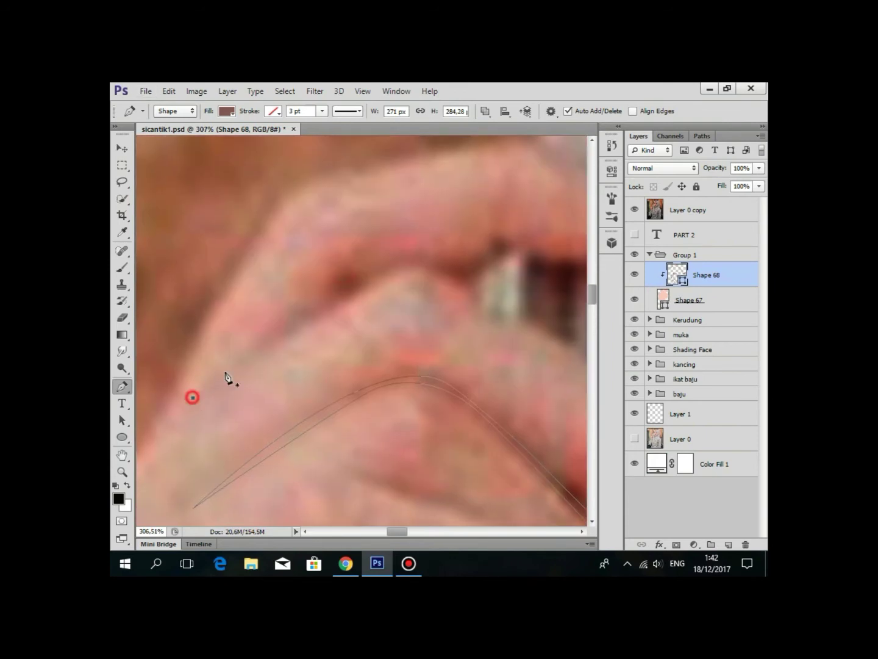
pyautogui.moveTo(456, 245); pyautogui.dragTo(511, 266)
pyautogui.click(502, 316)
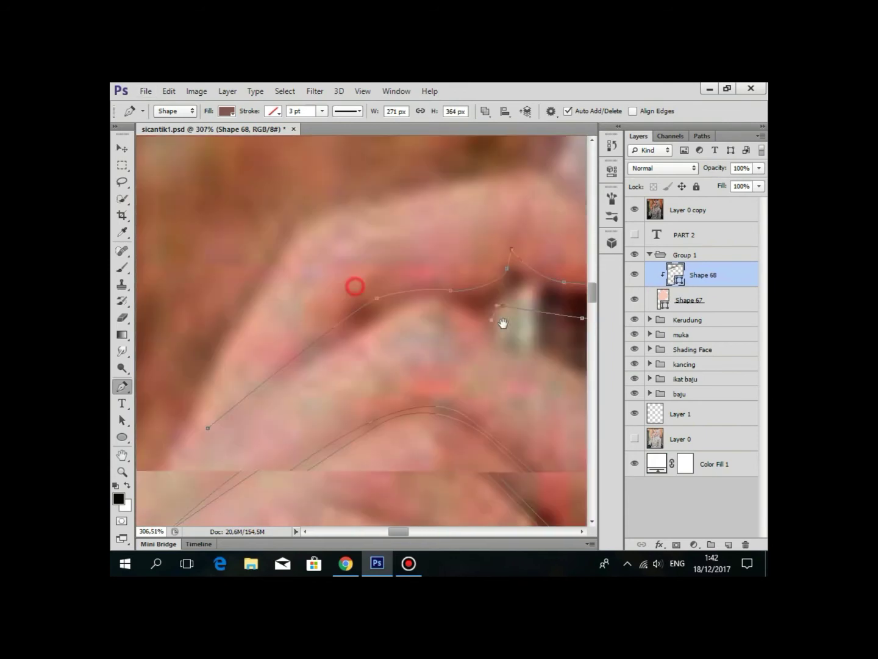
pyautogui.click(213, 429)
pyautogui.scroll(-2, 310, 337)
pyautogui.moveTo(310, 337); pyautogui.dragTo(411, 211)
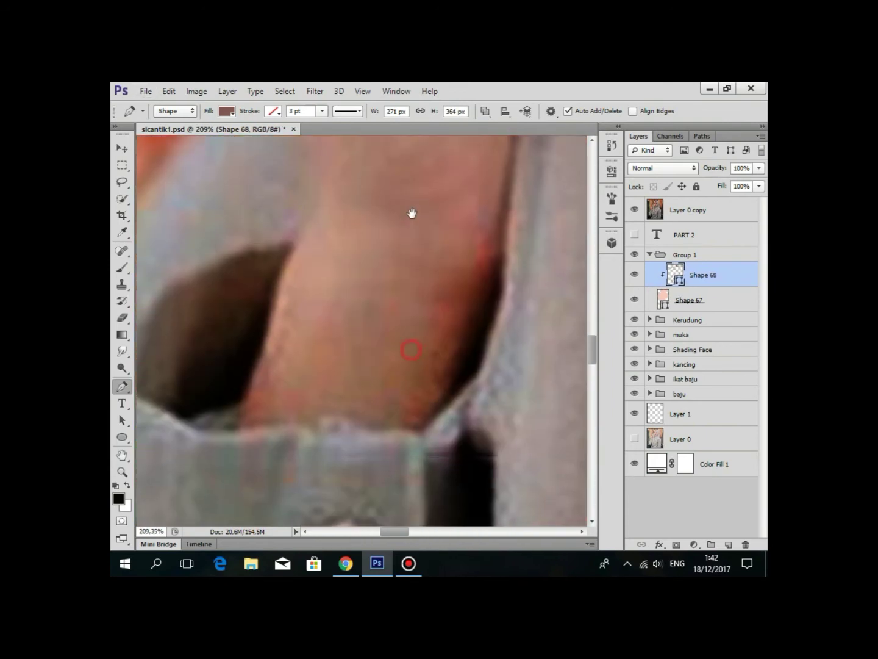
pyautogui.click(504, 244)
pyautogui.moveTo(460, 283); pyautogui.dragTo(456, 310)
# Check the shading without the photo, extend the finger crease path, then hide Layer 0 copy.
pyautogui.click(634, 210)
pyautogui.scroll(-3, 454, 248)
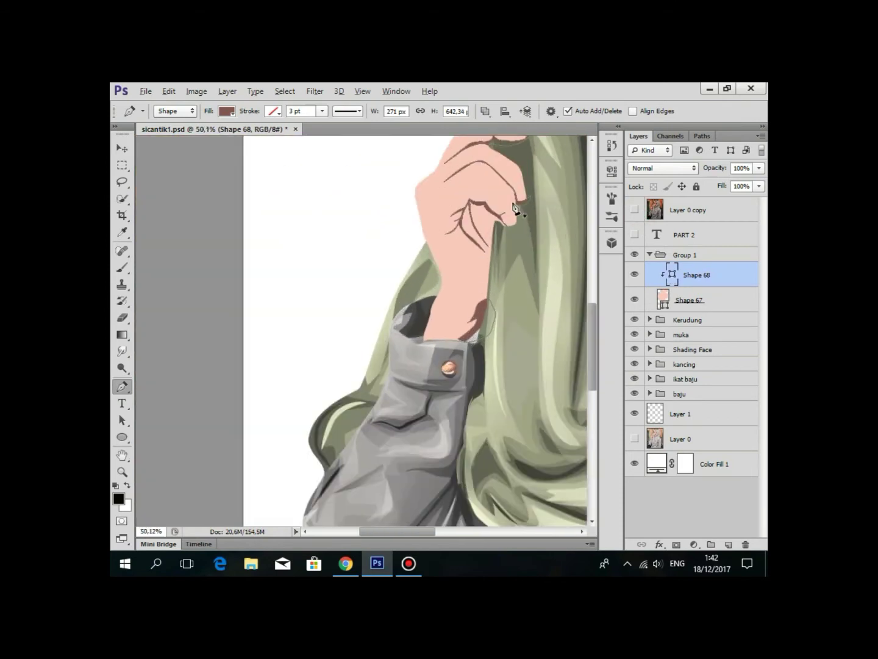
pyautogui.scroll(1, 455, 247)
pyautogui.scroll(3, 454, 247)
pyautogui.click(634, 209)
pyautogui.scroll(2, 455, 247)
pyautogui.moveTo(446, 251); pyautogui.dragTo(453, 264)
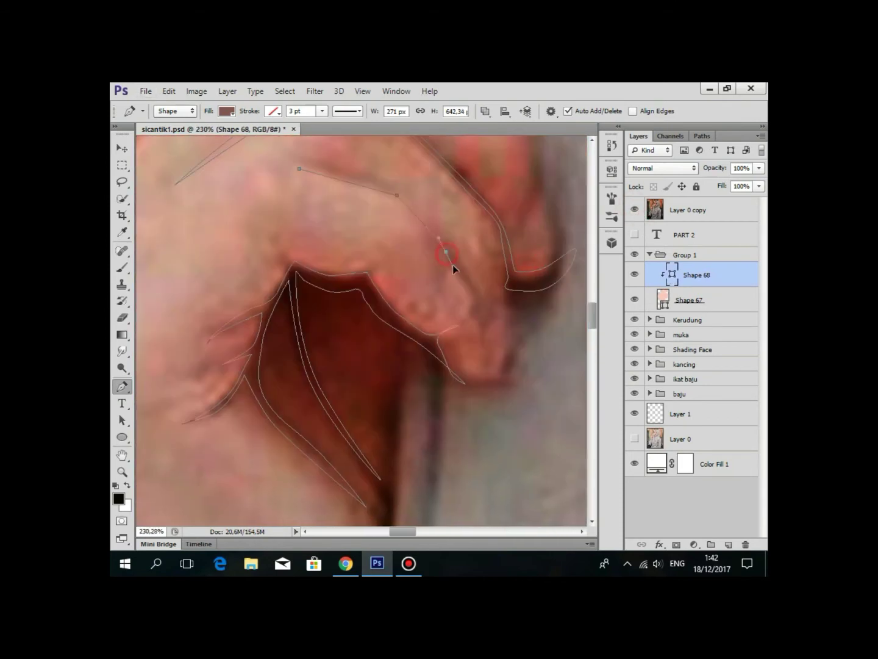
pyautogui.scroll(-1, 374, 198)
pyautogui.moveTo(485, 323); pyautogui.dragTo(493, 341)
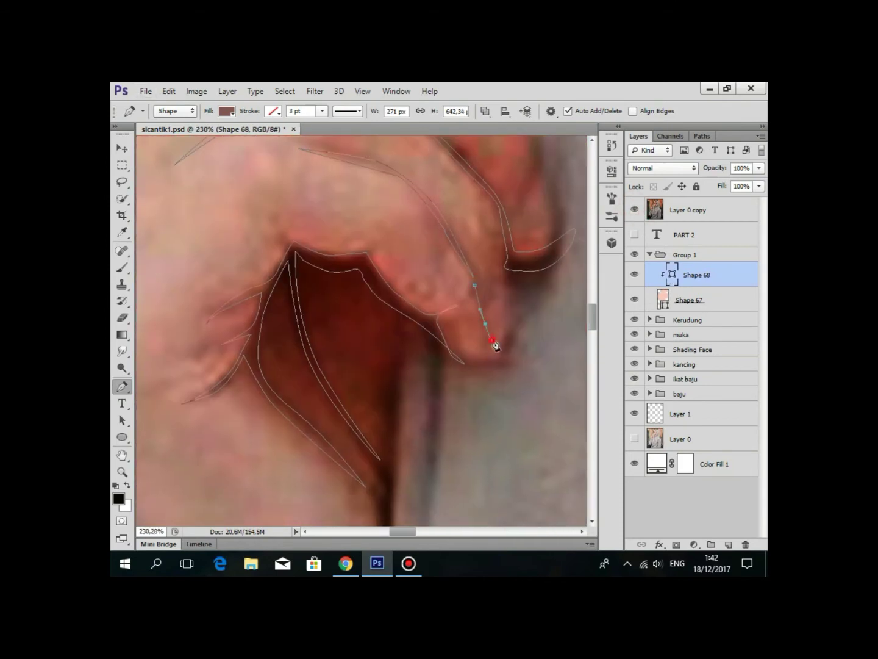
pyautogui.scroll(2, 478, 287)
pyautogui.scroll(-2, 475, 294)
pyautogui.hscroll(-5, 433, 285)
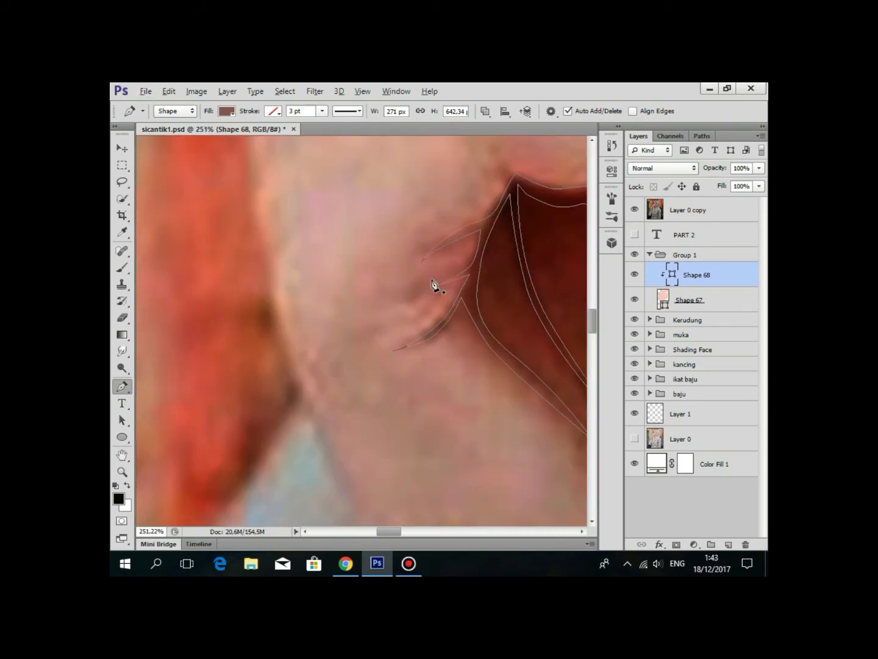
pyautogui.scroll(-3, 460, 287)
pyautogui.scroll(-2, 435, 255)
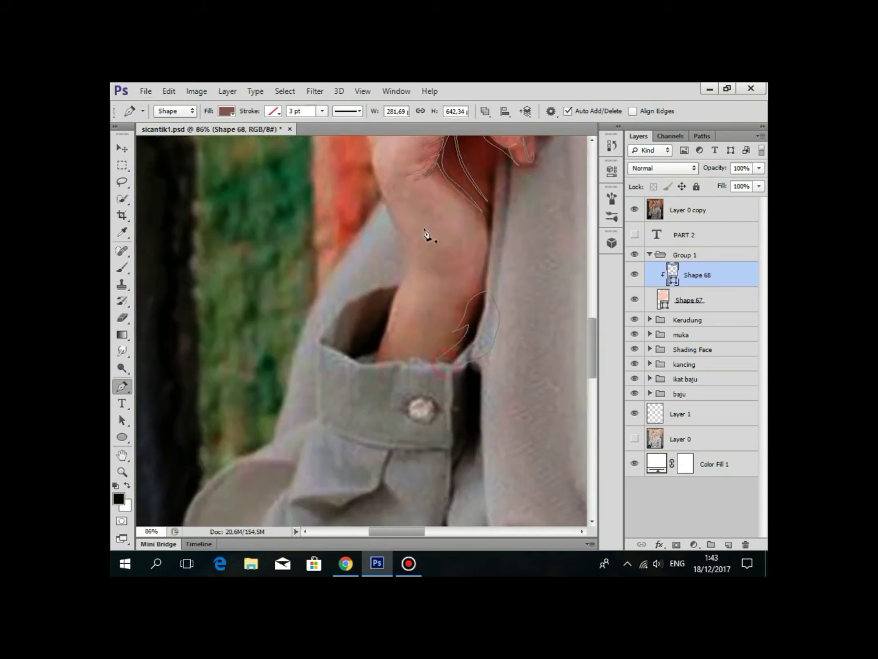
pyautogui.scroll(3, 426, 236)
pyautogui.click(416, 265)
pyautogui.click(634, 209)
pyautogui.scroll(-2, 545, 300)
# Load the Shape 68 crease path as an unfeathered selection, then add a new layer above Shape 67.
pyautogui.click(689, 210)
pyautogui.scroll(-3, 390, 366)
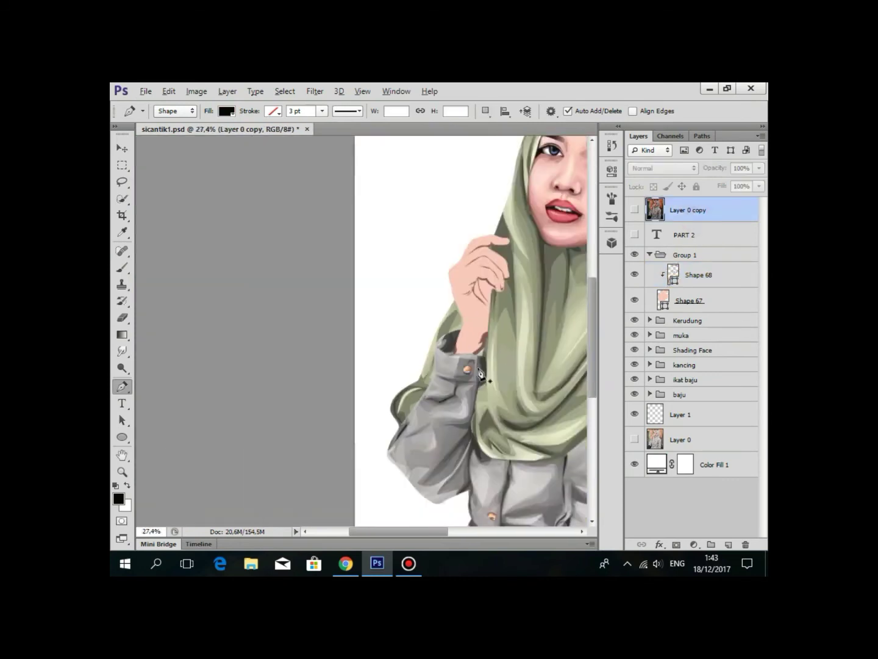
pyautogui.scroll(-2, 391, 383)
pyautogui.scroll(-1, 329, 381)
pyautogui.scroll(2, 342, 360)
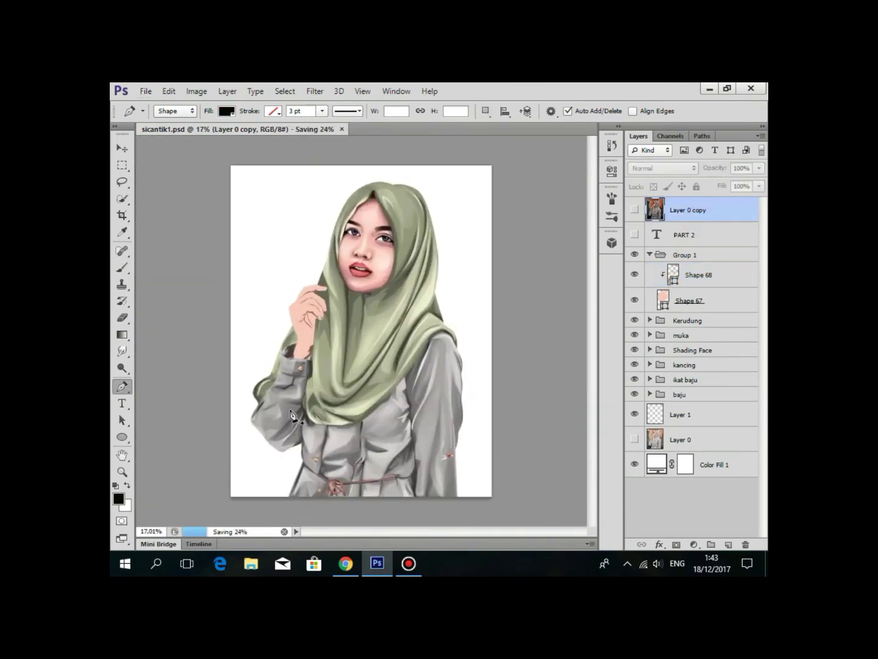
pyautogui.scroll(2, 365, 330)
pyautogui.scroll(1, 377, 306)
pyautogui.scroll(1, 378, 307)
pyautogui.click(717, 281)
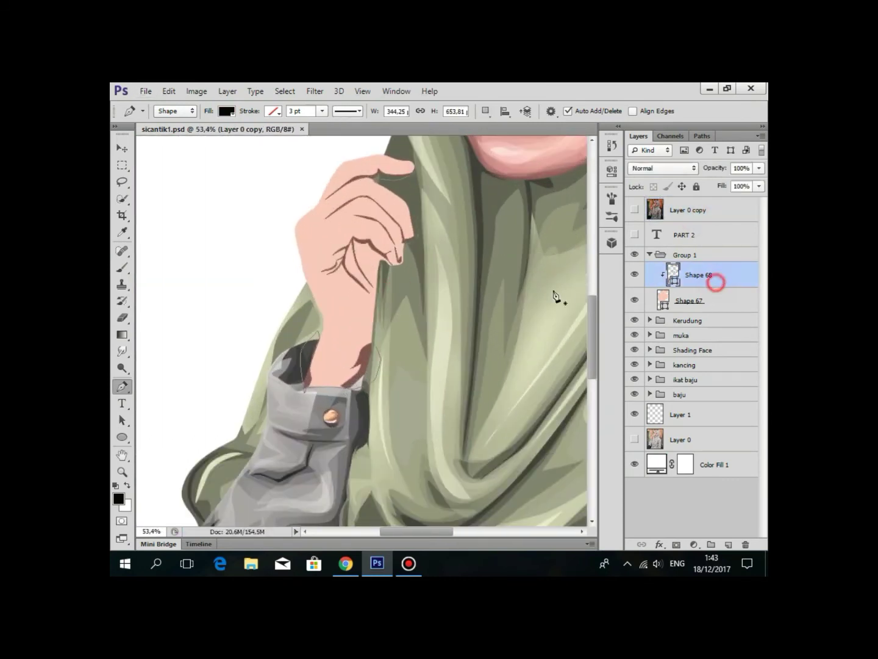
pyautogui.scroll(2, 445, 270)
pyautogui.scroll(1, 352, 254)
pyautogui.scroll(2, 353, 254)
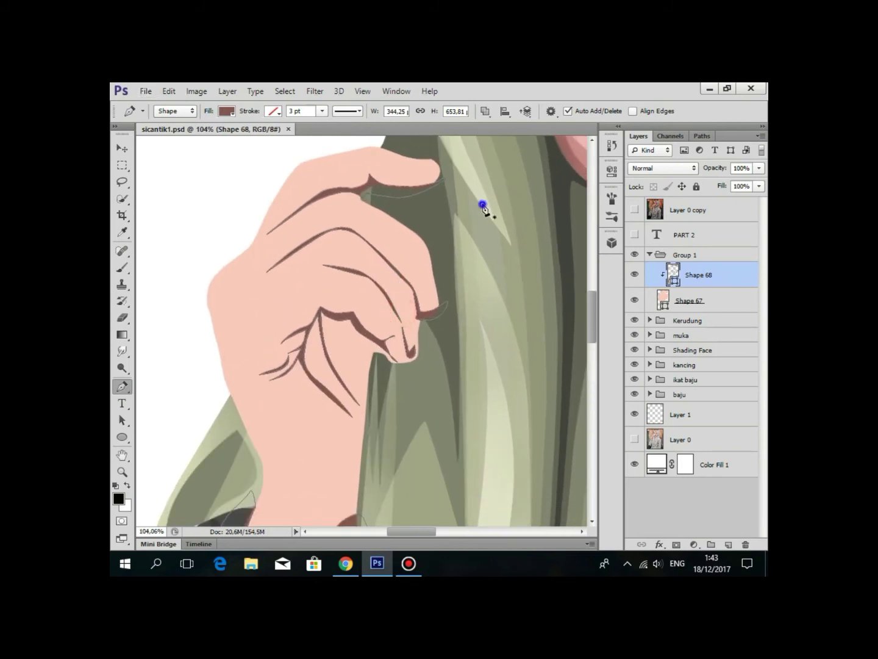
pyautogui.rightClick(483, 204)
pyautogui.click(518, 265)
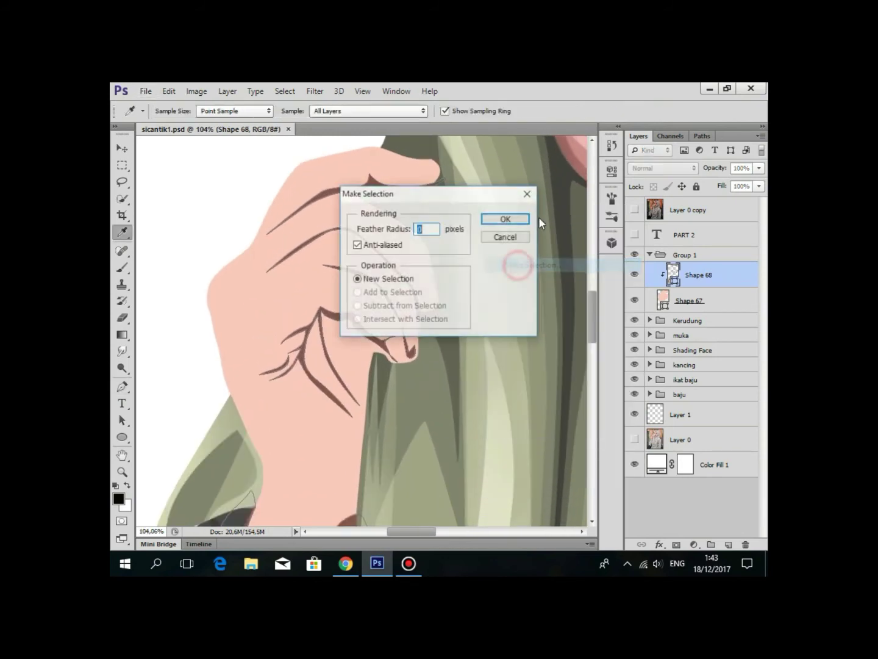
pyautogui.click(508, 218)
pyautogui.click(690, 294)
pyautogui.click(727, 543)
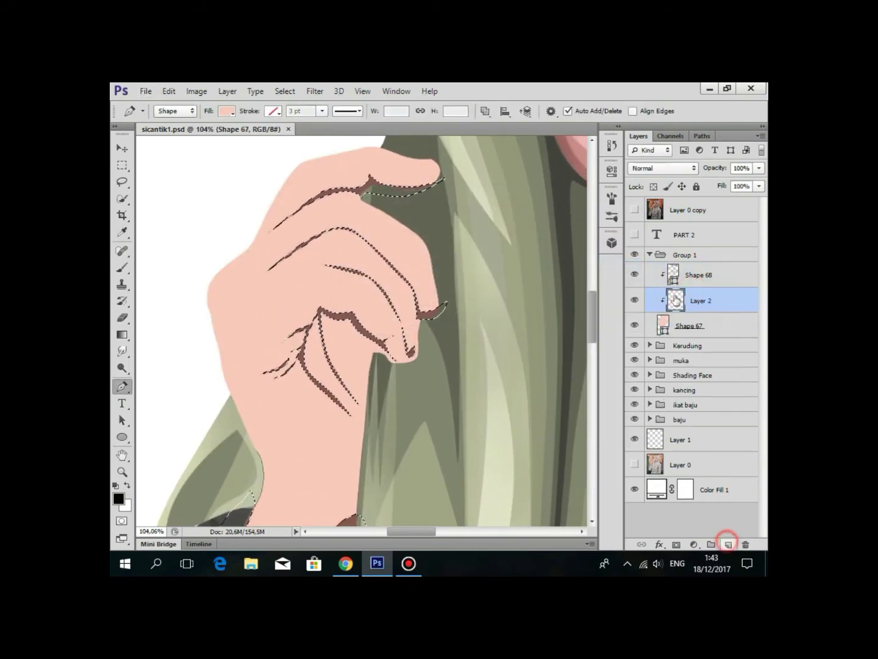
# Start the Shape 69 shadow outline along the finger crease, knuckle and finger edge.
pyautogui.scroll(3, 366, 223)
pyautogui.moveTo(371, 218); pyautogui.dragTo(449, 286)
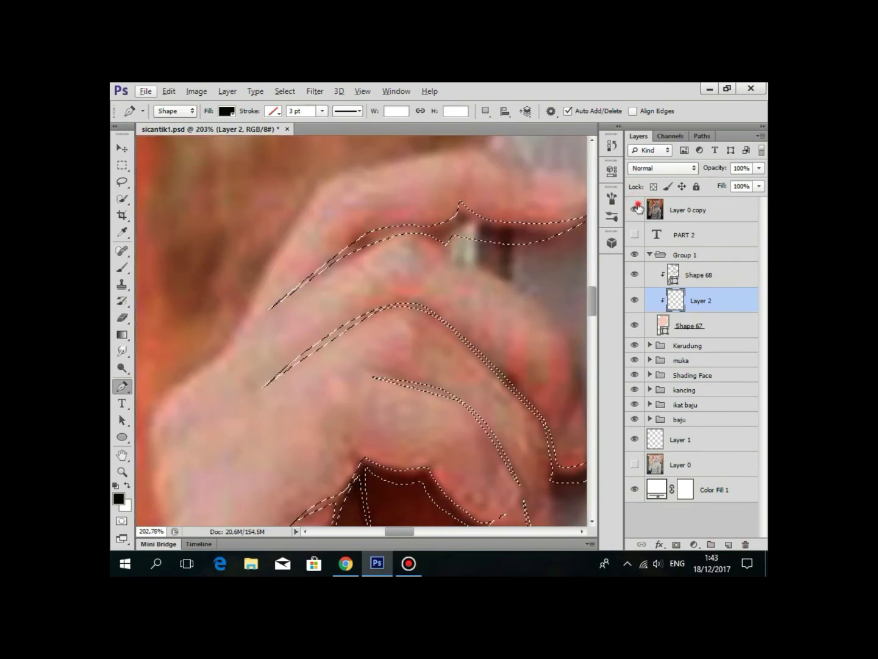
pyautogui.scroll(2, 416, 196)
pyautogui.moveTo(416, 196); pyautogui.dragTo(403, 244)
pyautogui.moveTo(235, 377); pyautogui.dragTo(231, 359)
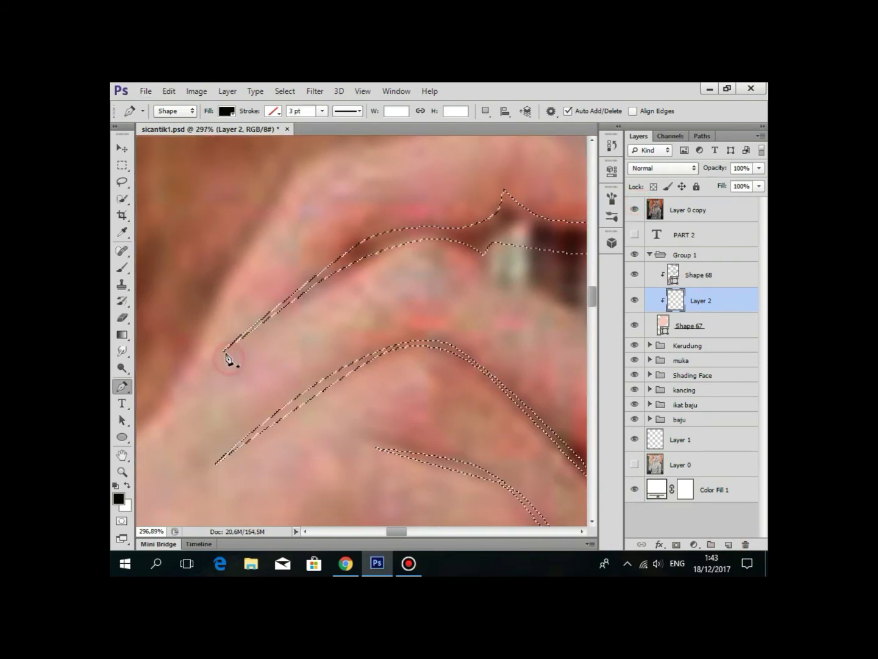
pyautogui.click(213, 369)
pyautogui.moveTo(450, 259); pyautogui.dragTo(462, 259)
pyautogui.moveTo(463, 259); pyautogui.dragTo(298, 228)
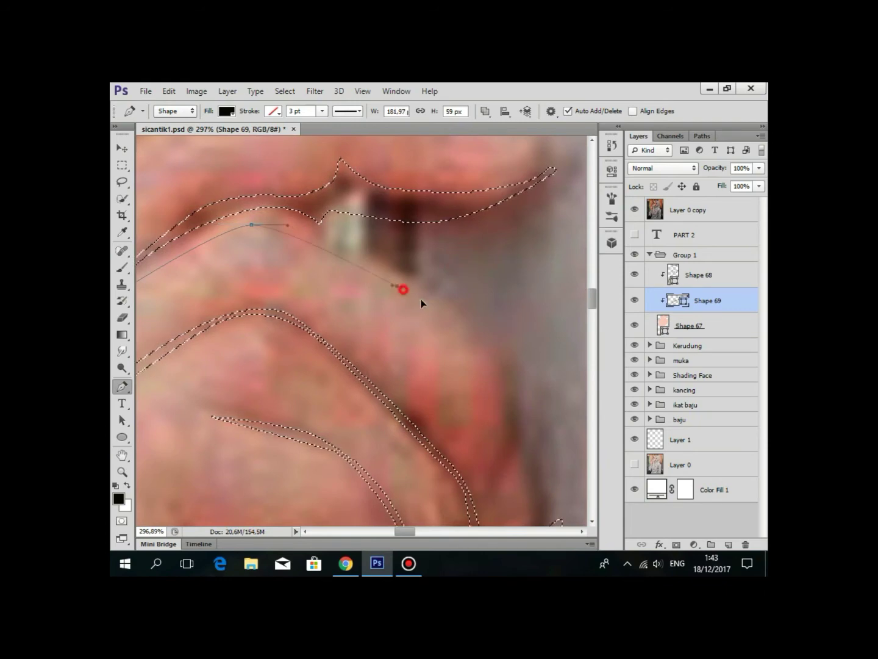
pyautogui.moveTo(421, 303)
pyautogui.mouseDown()
pyautogui.moveTo(367, 239)
pyautogui.moveTo(412, 348)
pyautogui.moveTo(485, 366)
pyautogui.moveTo(467, 372)
pyautogui.moveTo(438, 261)
pyautogui.mouseUp()
pyautogui.moveTo(286, 333); pyautogui.dragTo(238, 380)
pyautogui.moveTo(386, 296)
pyautogui.mouseDown()
pyautogui.moveTo(422, 283)
pyautogui.moveTo(440, 299)
pyautogui.moveTo(417, 330)
pyautogui.moveTo(427, 365)
pyautogui.moveTo(412, 434)
pyautogui.moveTo(451, 383)
pyautogui.mouseUp()
pyautogui.moveTo(481, 349); pyautogui.dragTo(458, 266)
pyautogui.click(356, 275)
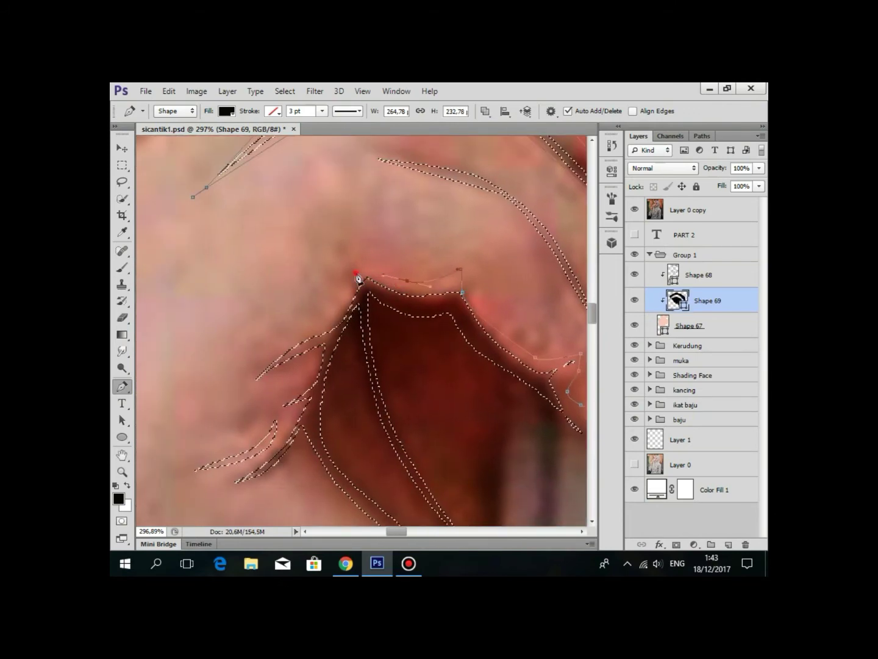
pyautogui.moveTo(247, 367); pyautogui.dragTo(365, 269)
pyautogui.moveTo(346, 313); pyautogui.dragTo(323, 333)
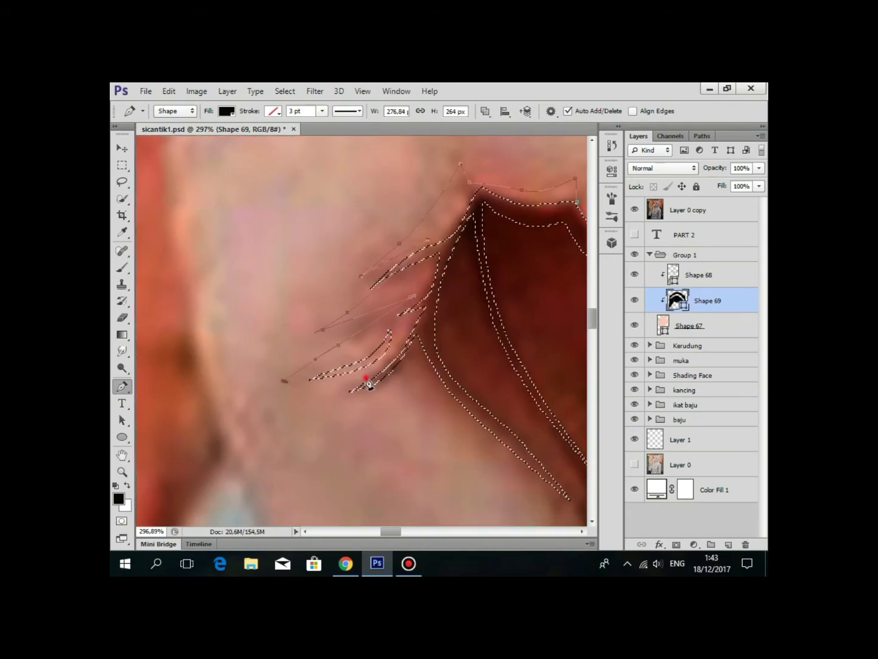
# Finish the shadow outline around the fingertip, close Shape 69, and hide the reference photo.
pyautogui.moveTo(368, 383)
pyautogui.mouseDown()
pyautogui.moveTo(415, 338)
pyautogui.moveTo(393, 302)
pyautogui.moveTo(448, 408)
pyautogui.mouseUp()
pyautogui.moveTo(417, 296); pyautogui.dragTo(446, 266)
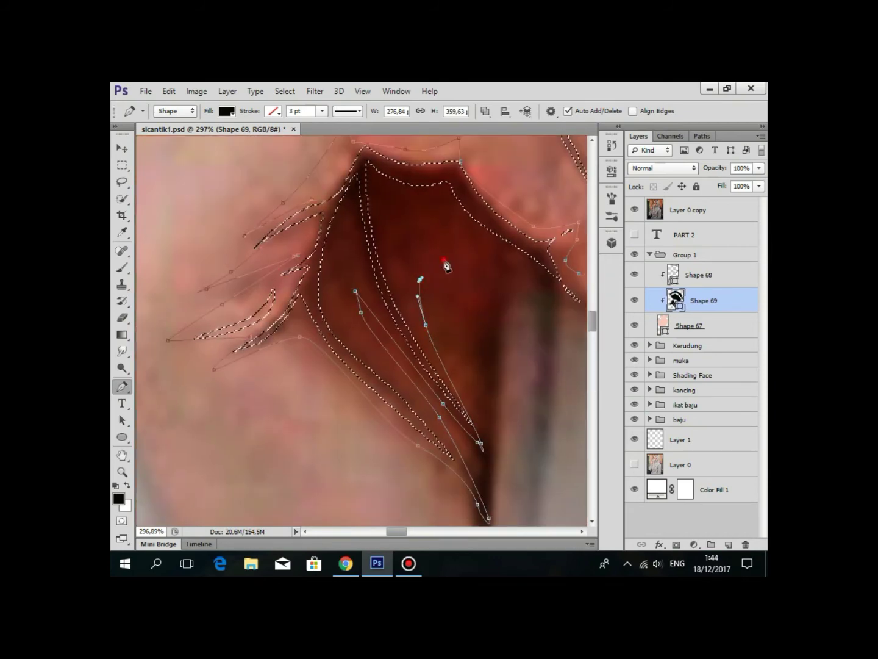
pyautogui.rightClick(480, 337)
pyautogui.press('Escape')
pyautogui.click(558, 329)
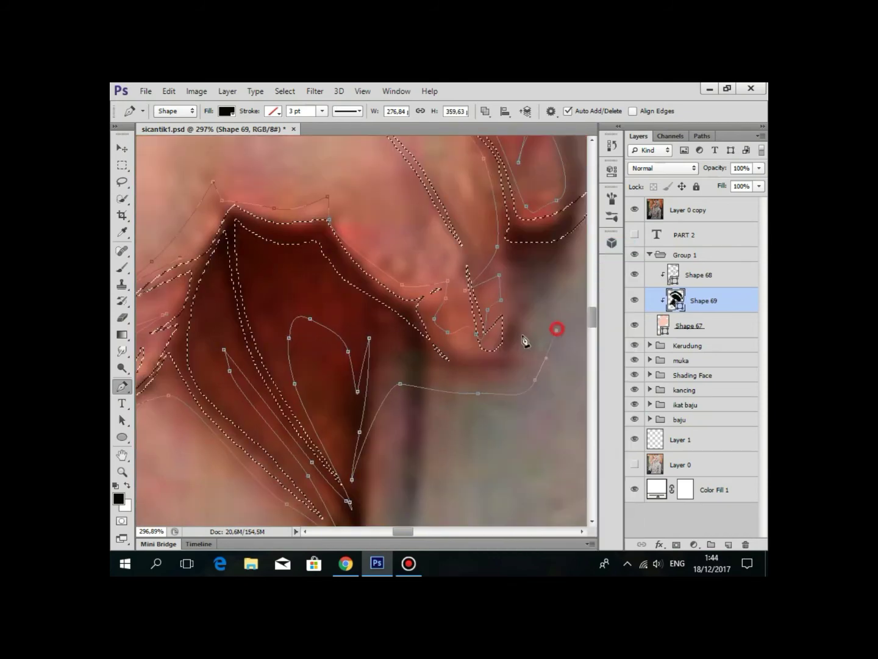
pyautogui.scroll(-3, 525, 341)
pyautogui.moveTo(474, 421); pyautogui.dragTo(525, 314)
pyautogui.click(537, 225)
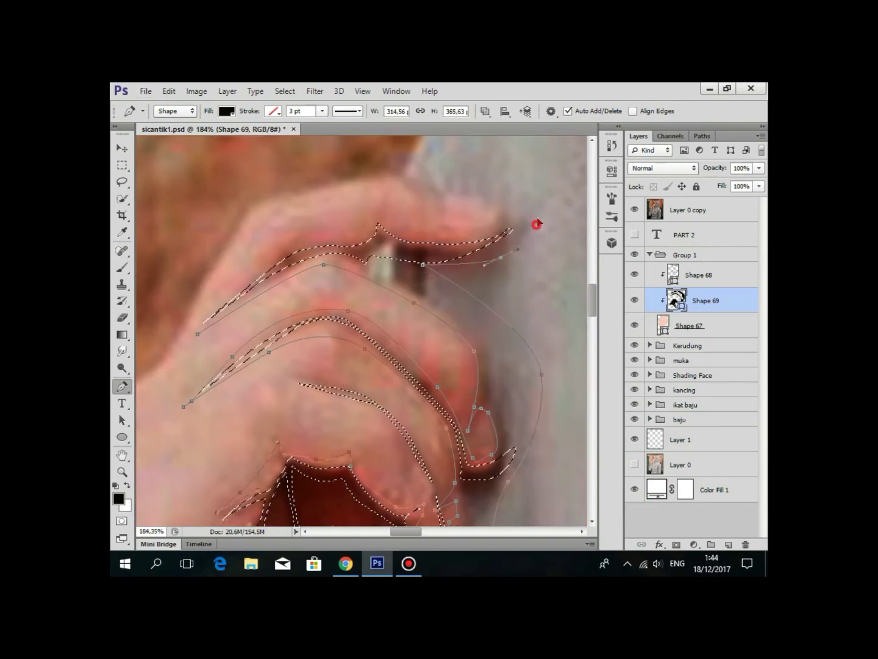
pyautogui.moveTo(195, 336); pyautogui.dragTo(285, 289)
pyautogui.click(286, 287)
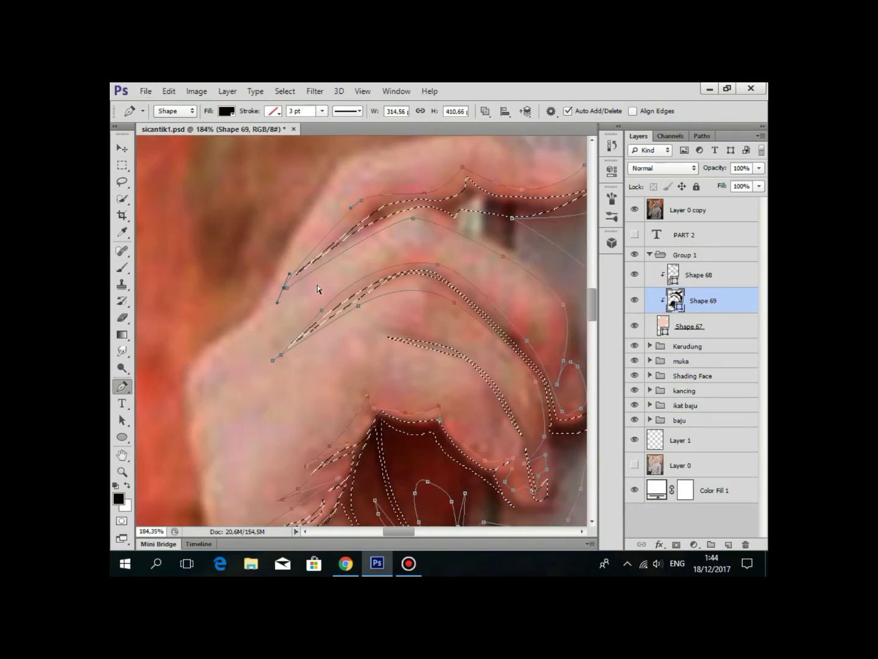
pyautogui.click(634, 209)
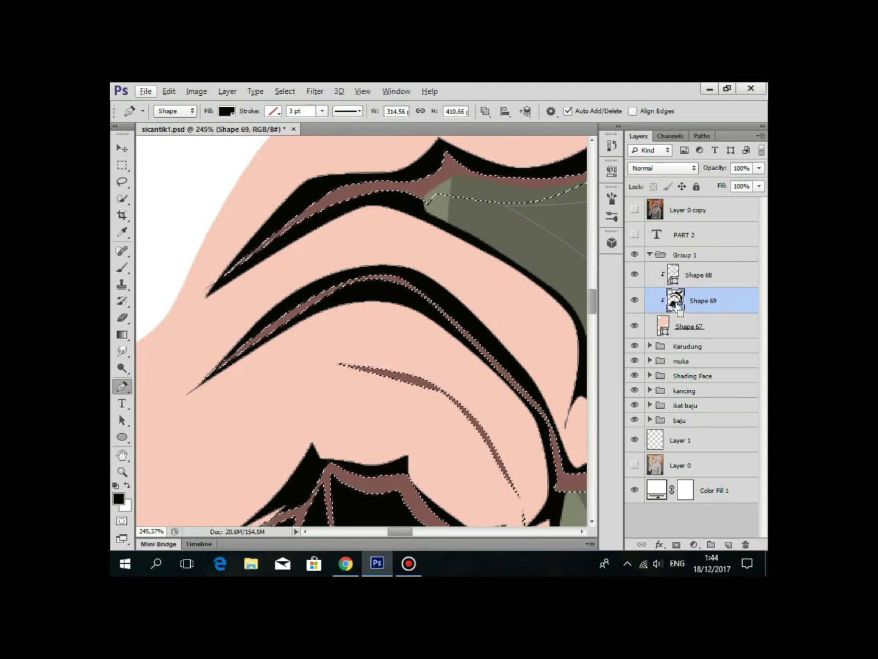
pyautogui.scroll(-2, 430, 277)
pyautogui.scroll(2, 506, 382)
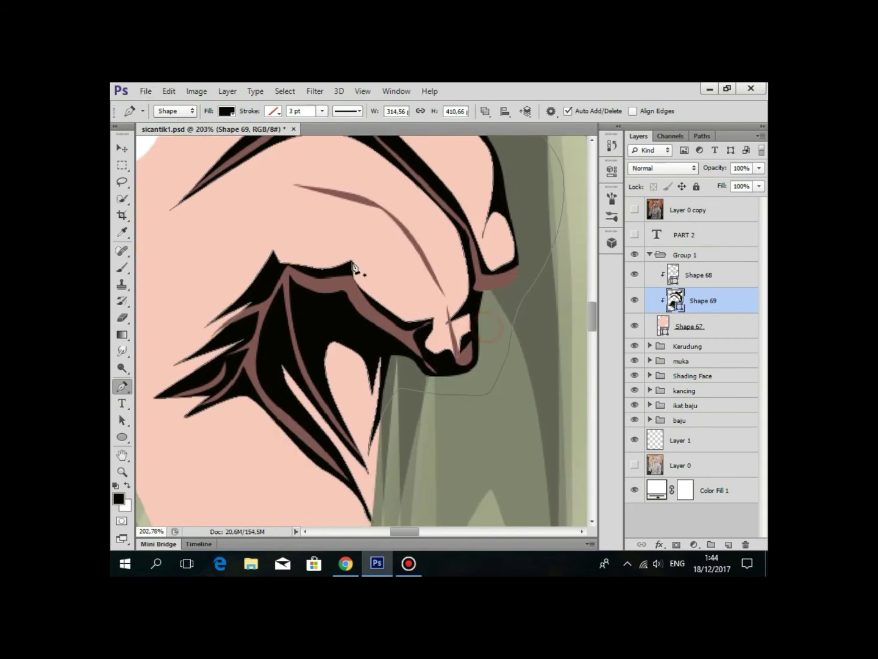
pyautogui.scroll(1, 360, 271)
# Recolour Shape 69's hand shadow to the soft reddish brown c08177.
pyautogui.doubleClick(675, 301)
pyautogui.click(304, 290)
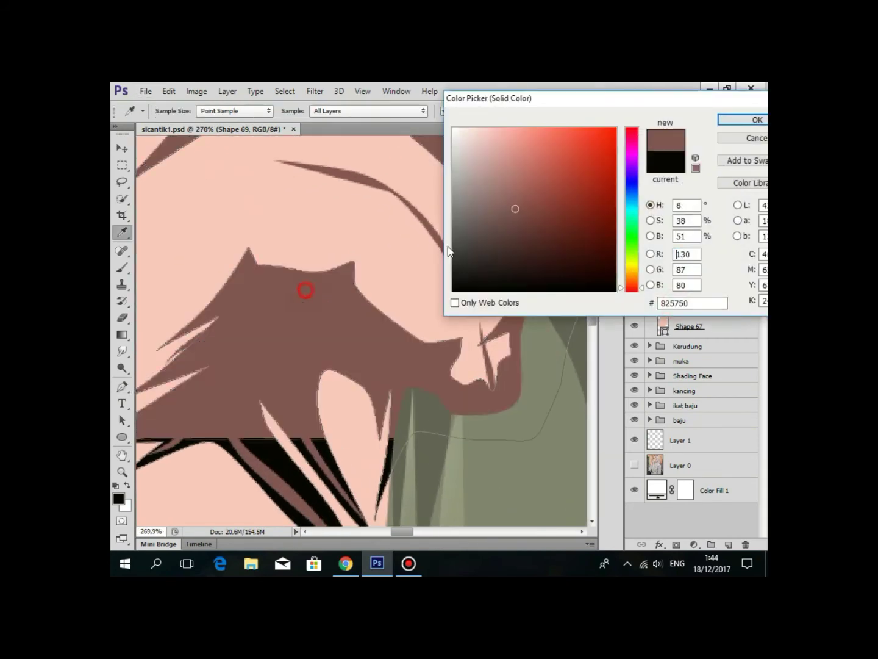
pyautogui.click(517, 173)
pyautogui.moveTo(519, 180); pyautogui.dragTo(514, 167)
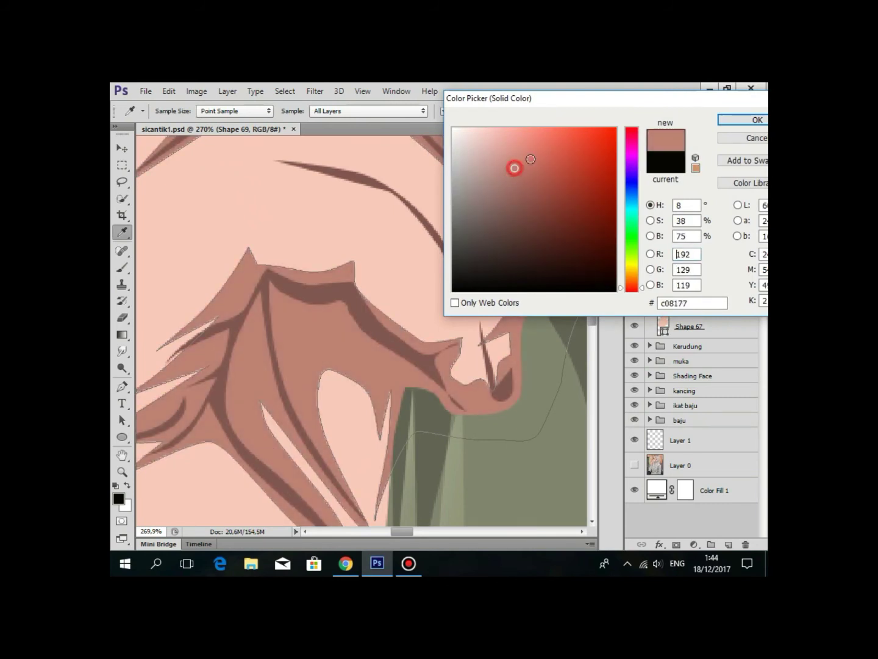
pyautogui.click(762, 123)
# Browse the layer stack, undo an accidental new shape, and reselect the shadow layer.
pyautogui.click(730, 235)
pyautogui.scroll(-5, 522, 228)
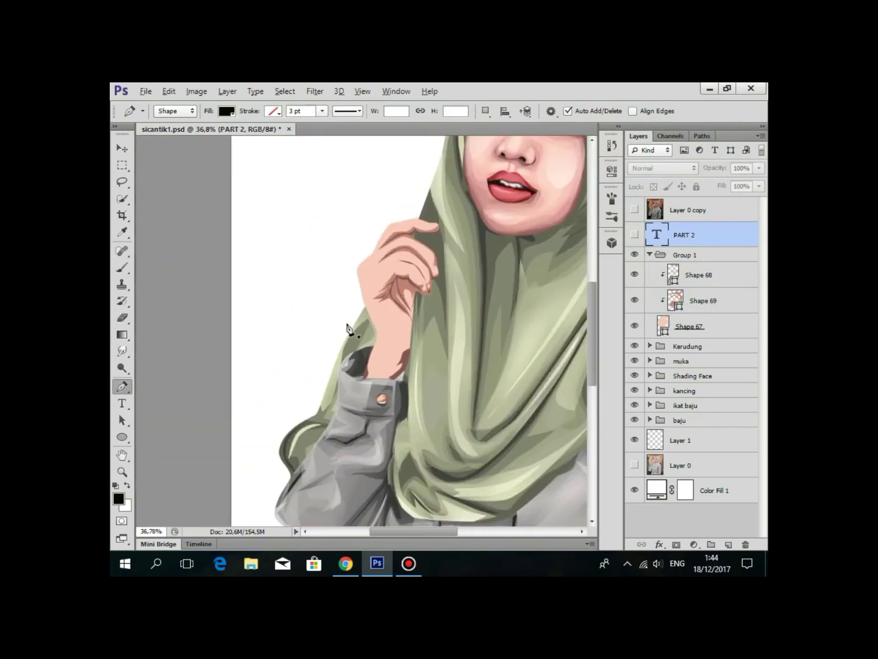
pyautogui.scroll(-2, 366, 363)
pyautogui.scroll(-1, 366, 364)
pyautogui.scroll(2, 340, 366)
pyautogui.scroll(1, 339, 366)
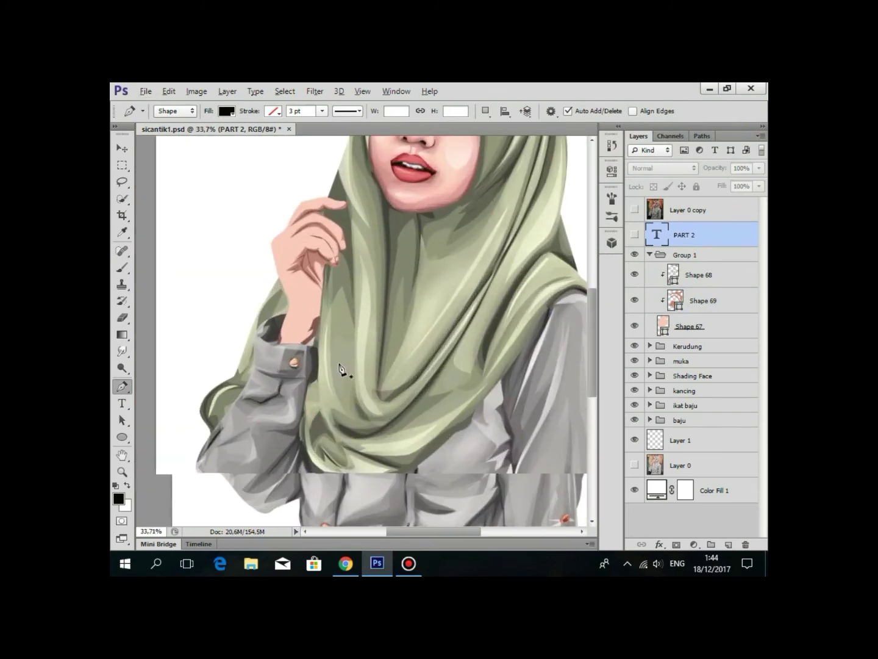
pyautogui.moveTo(339, 362); pyautogui.dragTo(383, 420)
pyautogui.hotkey('ctrl', 'z')
pyautogui.scroll(2, 355, 309)
pyautogui.scroll(2, 355, 308)
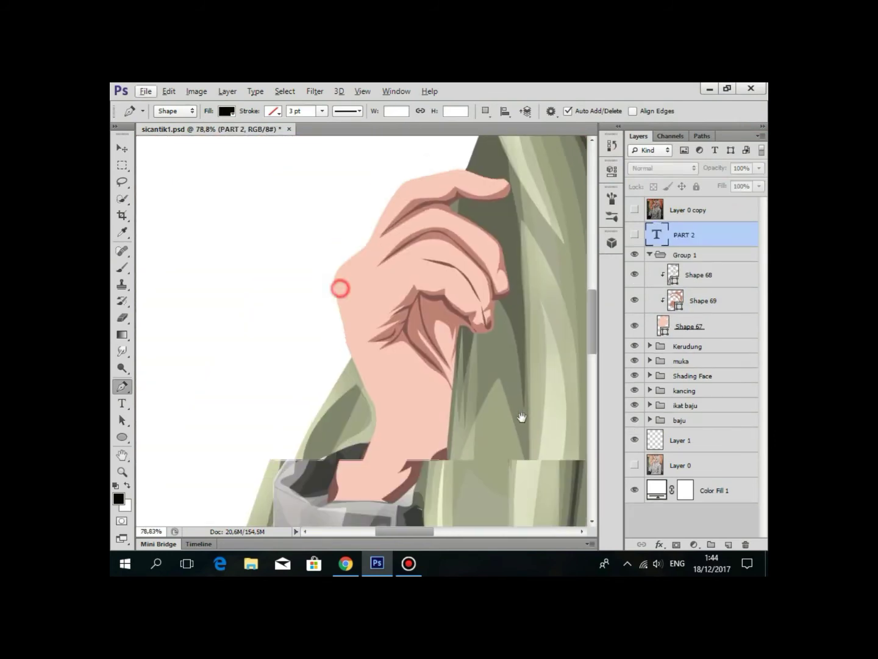
pyautogui.scroll(2, 522, 415)
pyautogui.click(738, 300)
pyautogui.keyDown('alt'); pyautogui.scroll(1, 500, 290); pyautogui.keyUp('alt')
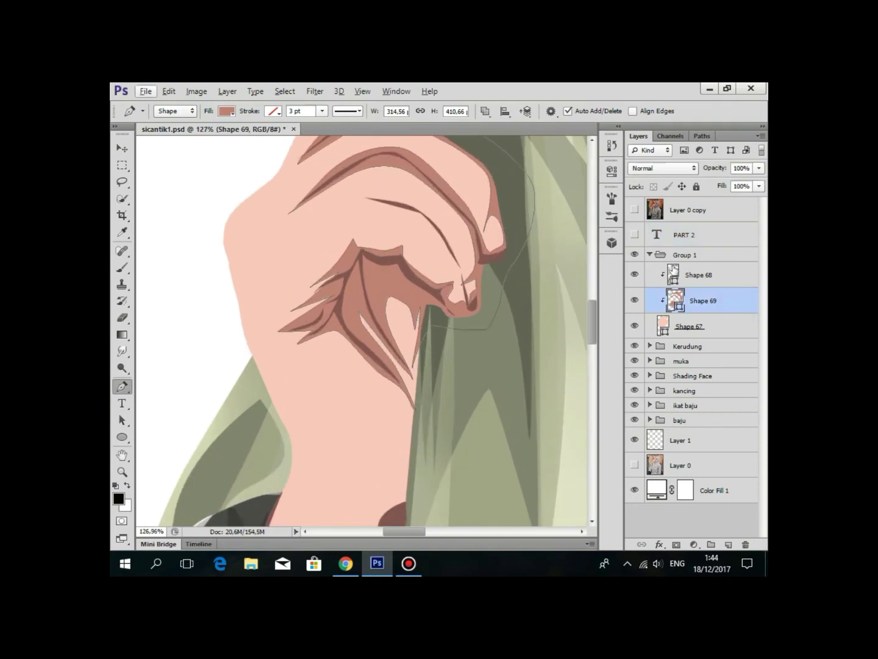
# Load Shape 68's crease-line path as an active selection.
pyautogui.click(706, 282)
pyautogui.rightClick(428, 218)
pyautogui.click(456, 299)
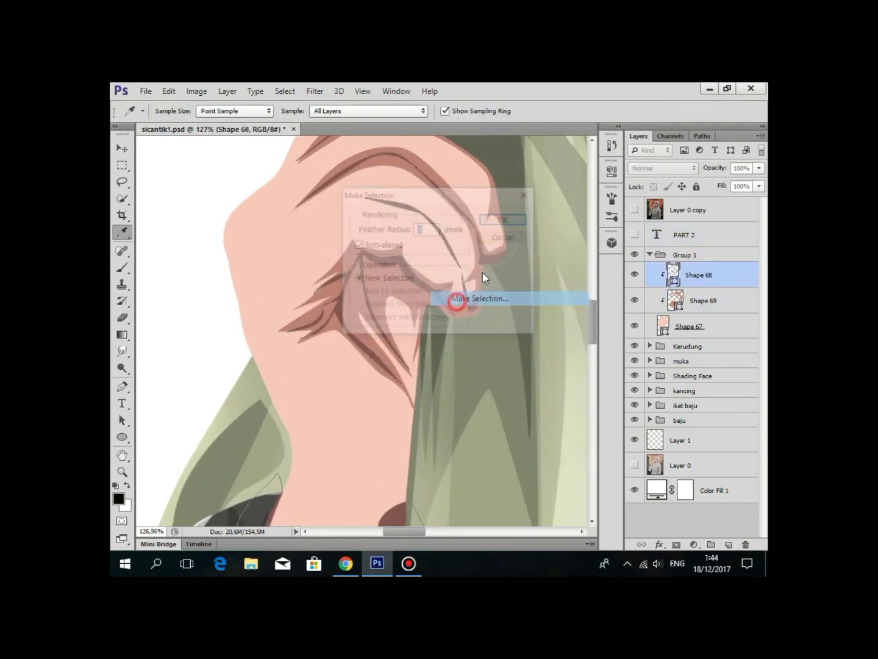
pyautogui.click(704, 296)
pyautogui.keyDown('alt'); pyautogui.scroll(2, 372, 177); pyautogui.keyUp('alt')
pyautogui.keyDown('alt'); pyautogui.scroll(2, 372, 178); pyautogui.keyUp('alt')
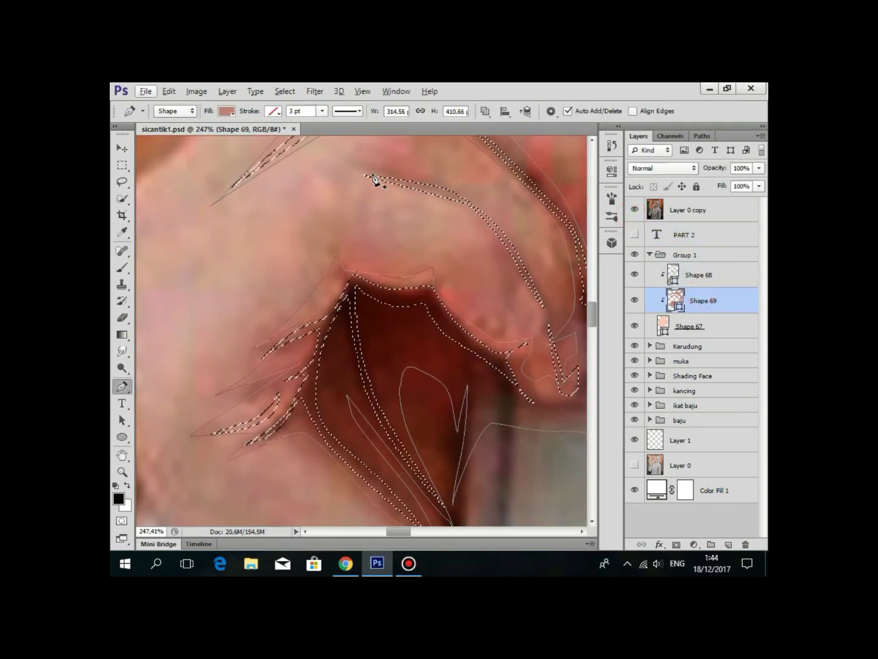
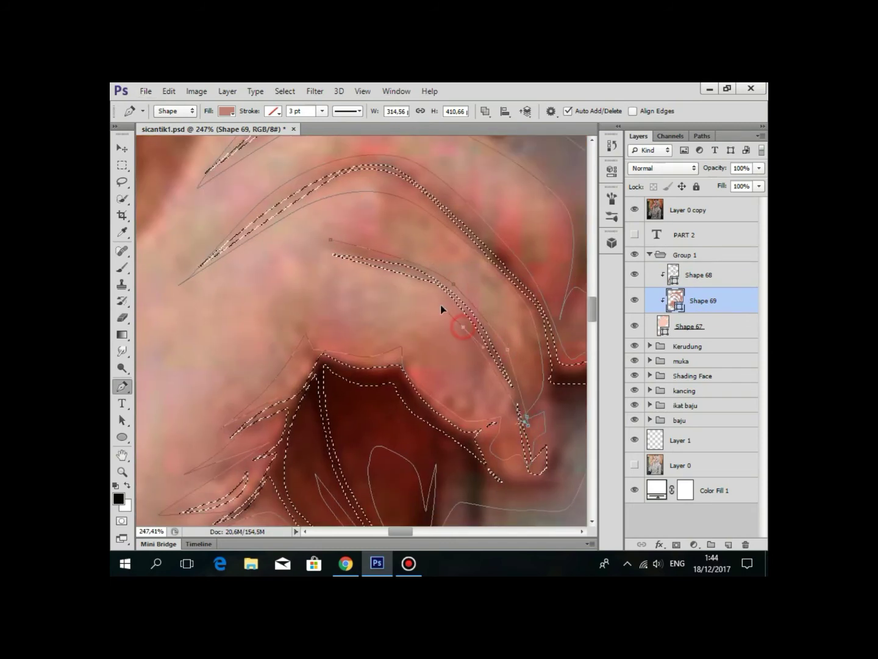
# Add and curve new anchors on the Shape 69 hand shading path, checking it against the reference photo.
pyautogui.click(316, 252)
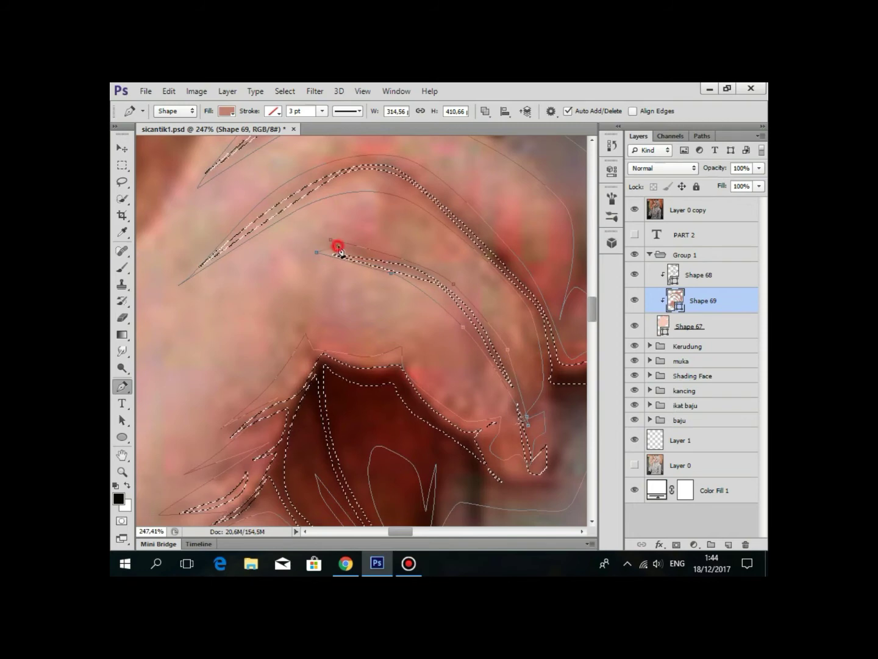
pyautogui.keyDown('alt'); pyautogui.scroll(-3, 333, 244); pyautogui.keyUp('alt')
pyautogui.keyDown('alt'); pyautogui.scroll(1, 357, 227); pyautogui.keyUp('alt')
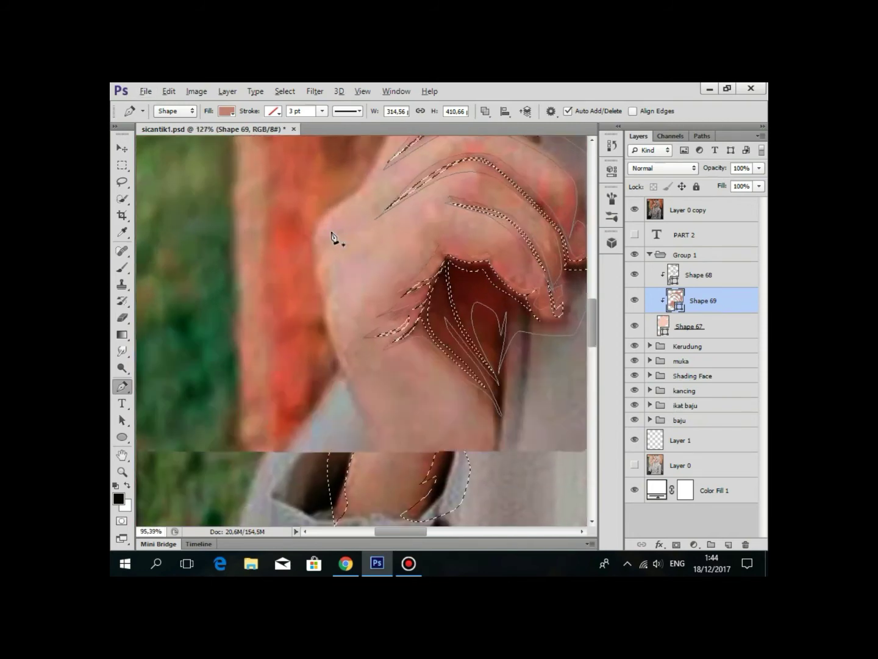
pyautogui.keyDown('alt'); pyautogui.scroll(2, 333, 238); pyautogui.keyUp('alt')
pyautogui.keyDown('alt'); pyautogui.scroll(-3, 329, 274); pyautogui.keyUp('alt')
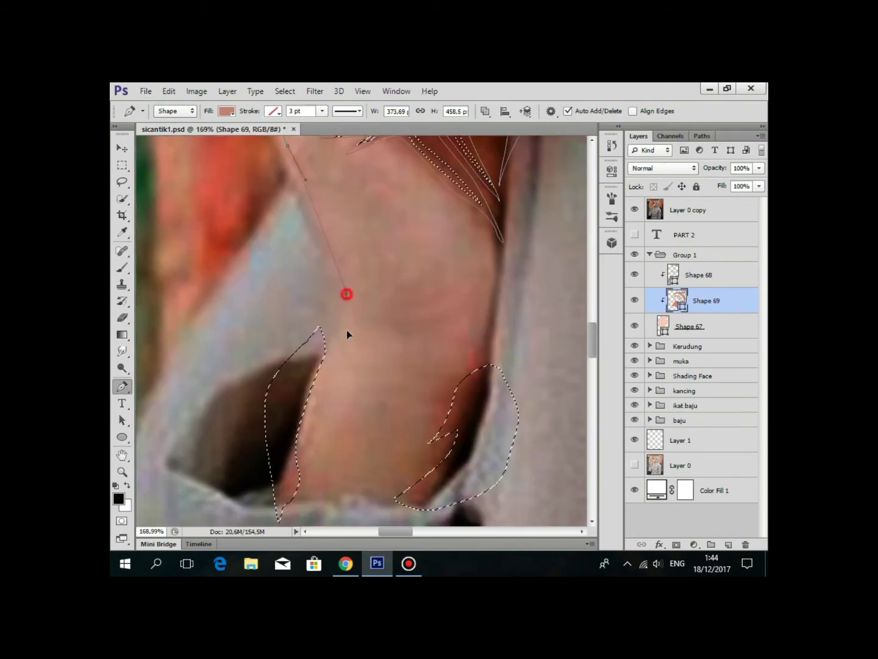
pyautogui.click(634, 210)
pyautogui.moveTo(335, 258); pyautogui.dragTo(349, 239)
pyautogui.keyDown('alt'); pyautogui.scroll(-2, 414, 293); pyautogui.keyUp('alt')
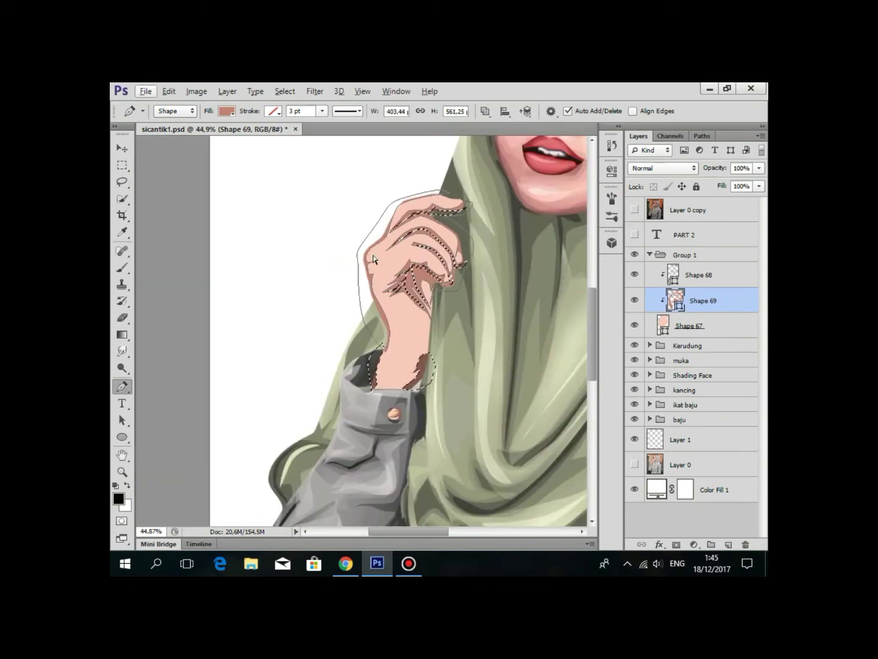
pyautogui.keyDown('alt'); pyautogui.scroll(2, 432, 303); pyautogui.keyUp('alt')
pyautogui.keyDown('alt'); pyautogui.scroll(2, 433, 343); pyautogui.keyUp('alt')
pyautogui.keyDown('alt'); pyautogui.scroll(-2, 434, 375); pyautogui.keyUp('alt')
pyautogui.click(635, 210)
pyautogui.keyDown('alt'); pyautogui.scroll(2, 538, 230); pyautogui.keyUp('alt')
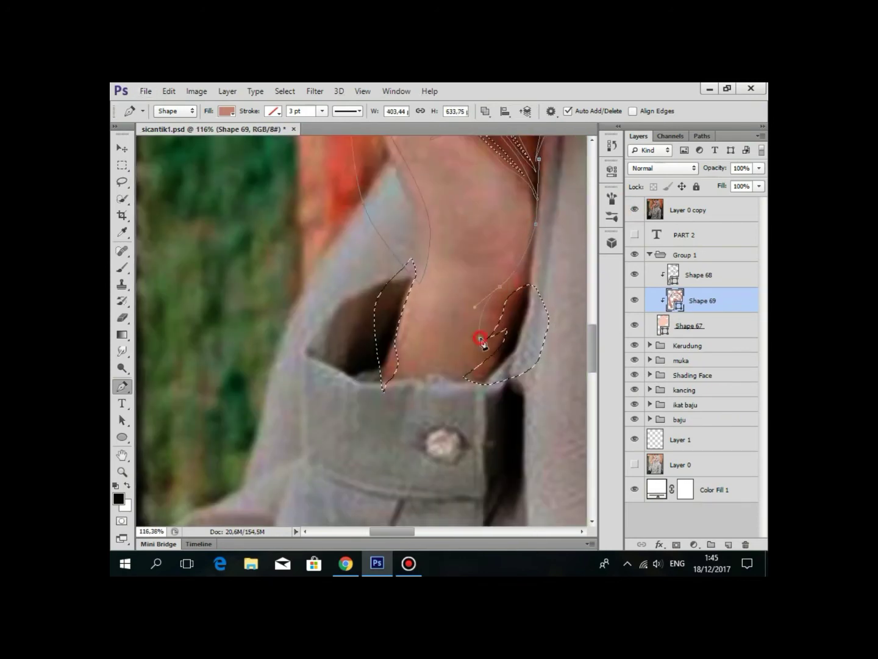
pyautogui.click(634, 210)
pyautogui.keyDown('alt'); pyautogui.scroll(-3, 427, 305); pyautogui.keyUp('alt')
# Save sicantik1.psd with the refined hand shading.
pyautogui.click(690, 209)
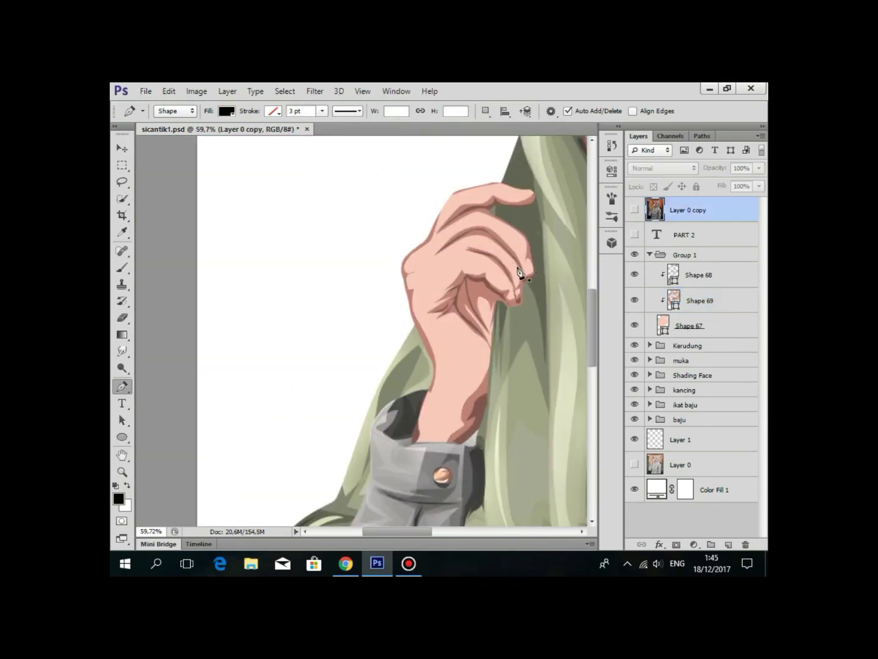
pyautogui.keyDown('alt'); pyautogui.scroll(-4, 340, 438); pyautogui.keyUp('alt')
pyautogui.hotkey('ctrl', 's')
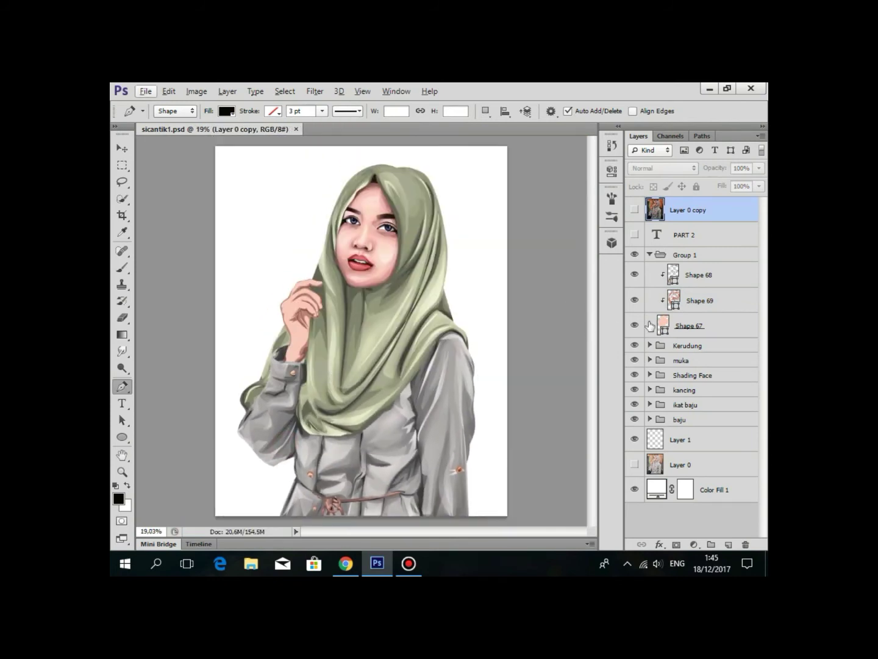
# Zoom in on the hand and convert the hand outline path into a selection.
pyautogui.click(698, 325)
pyautogui.click(711, 299)
pyautogui.click(720, 279)
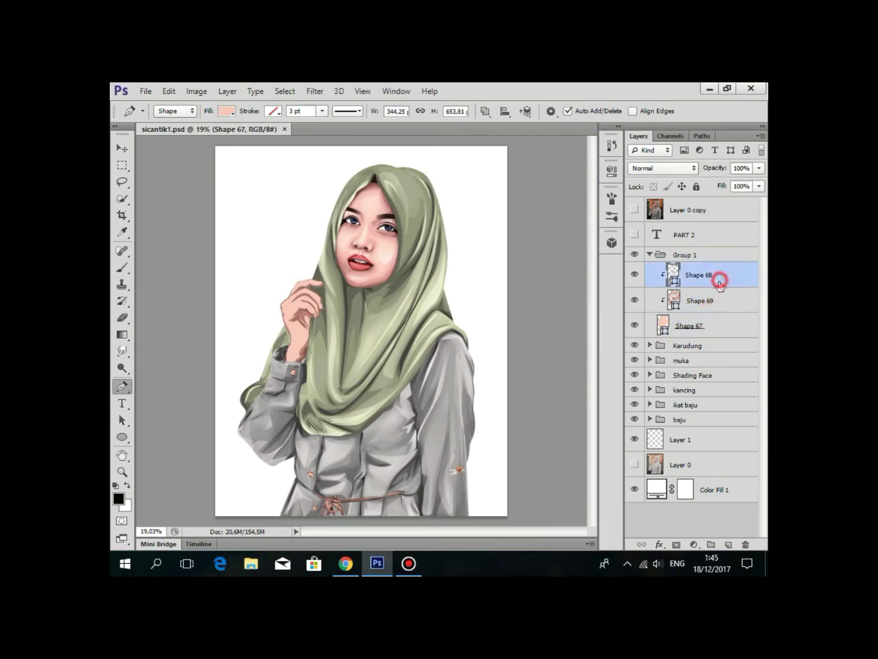
pyautogui.moveTo(276, 388); pyautogui.dragTo(757, 338)
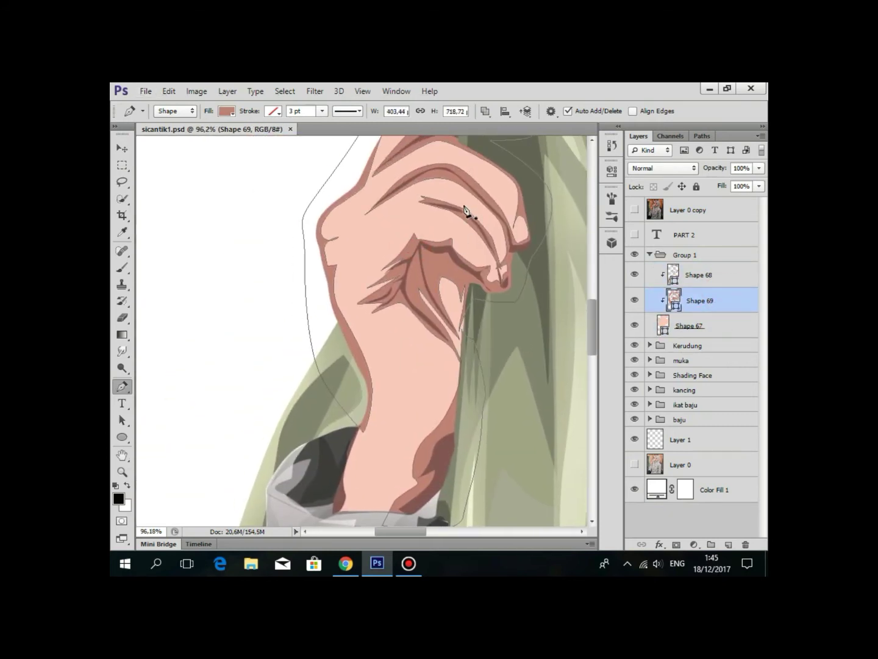
pyautogui.moveTo(488, 202); pyautogui.dragTo(472, 233)
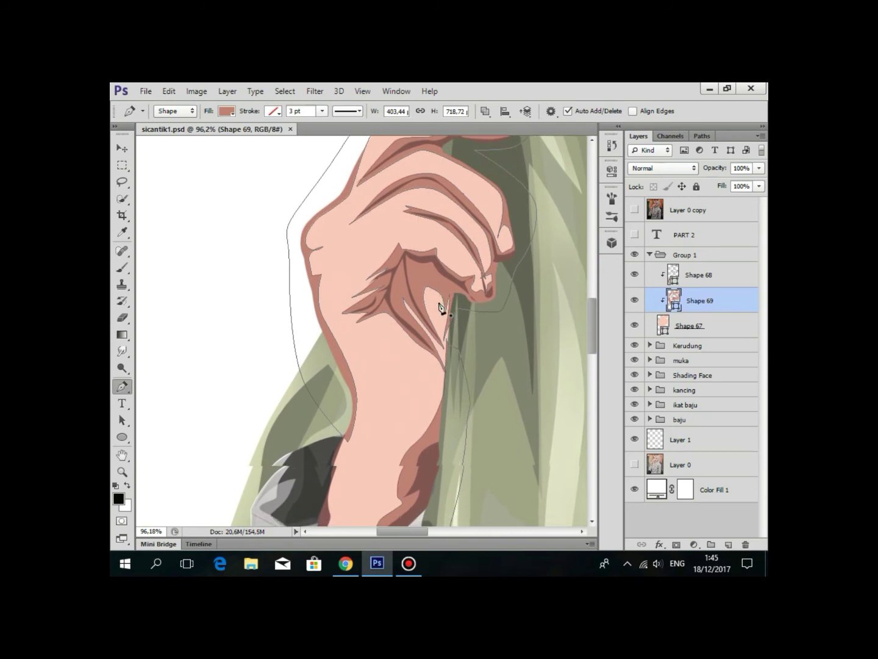
pyautogui.scroll(-2, 441, 304)
pyautogui.rightClick(402, 216)
pyautogui.click(453, 295)
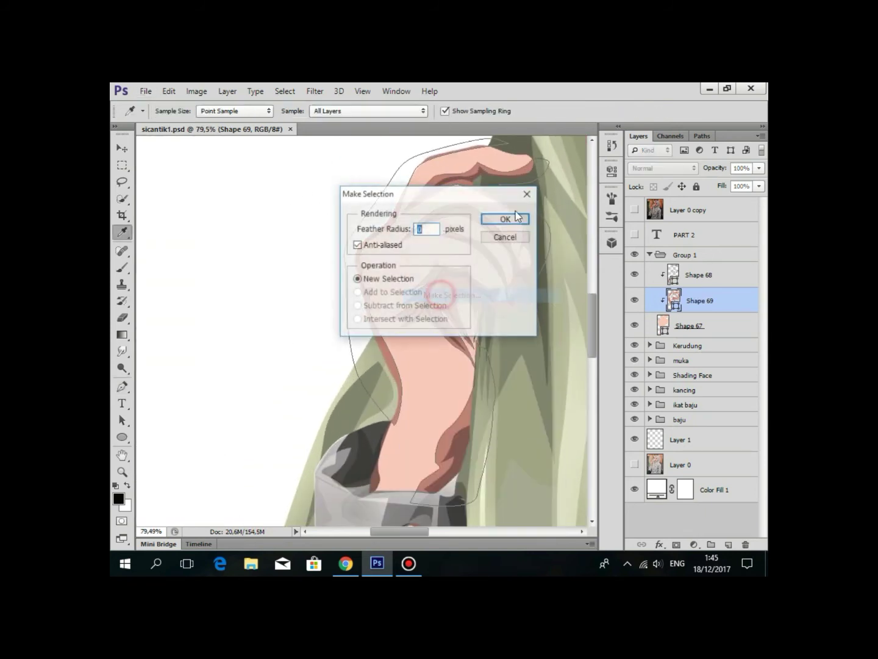
pyautogui.press('Return')
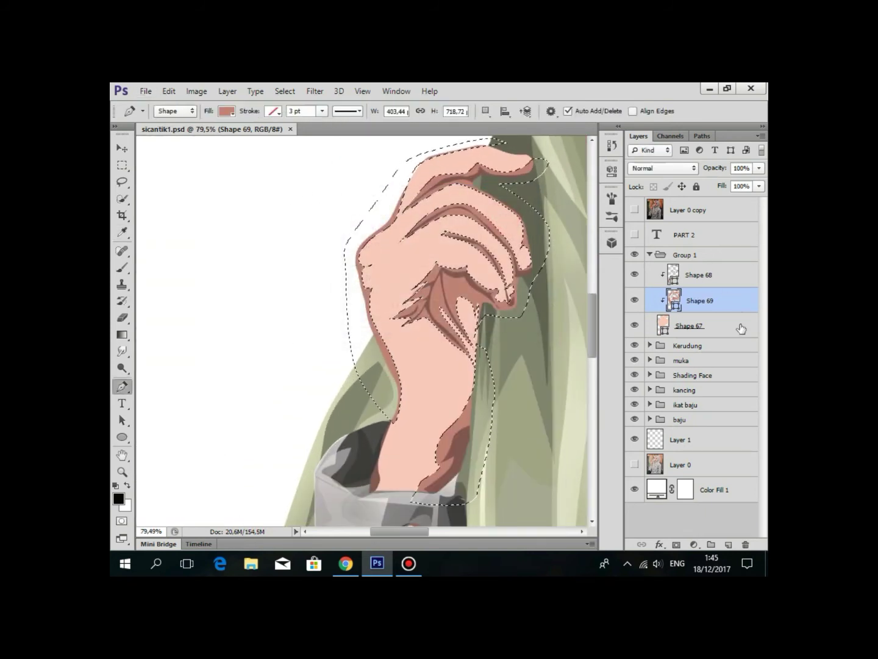
# Add a new empty layer clipped to the Shape 67 hand base, with the reference photo showing.
pyautogui.click(738, 326)
pyautogui.click(729, 544)
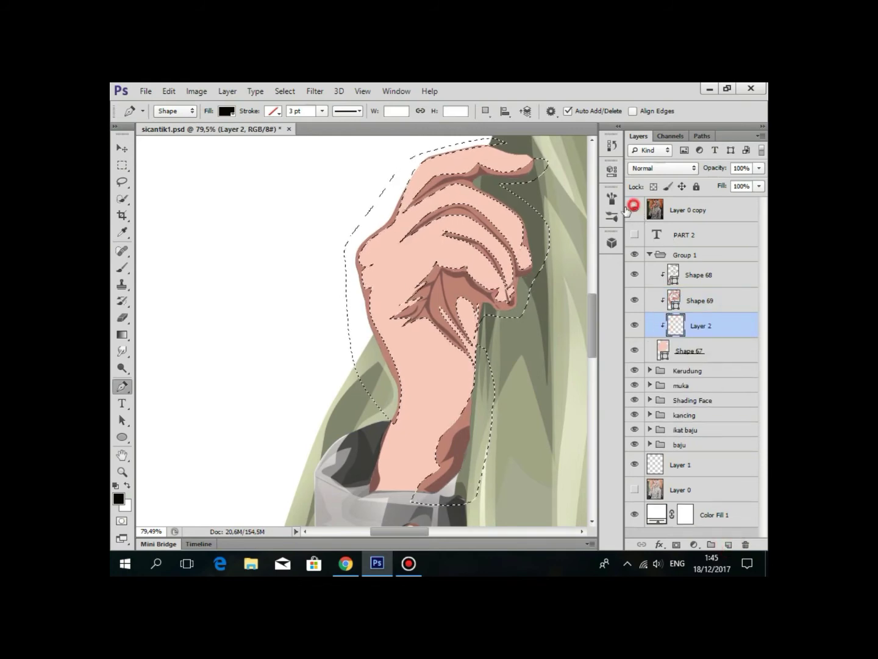
pyautogui.click(634, 209)
pyautogui.scroll(3, 427, 194)
pyautogui.scroll(4, 383, 278)
# Trace the new Shape 70 path with curved anchors from the wrist along the hand's upper fold.
pyautogui.moveTo(328, 319)
pyautogui.mouseDown()
pyautogui.moveTo(387, 292)
pyautogui.moveTo(322, 314)
pyautogui.mouseUp()
pyautogui.scroll(-5, 366, 293)
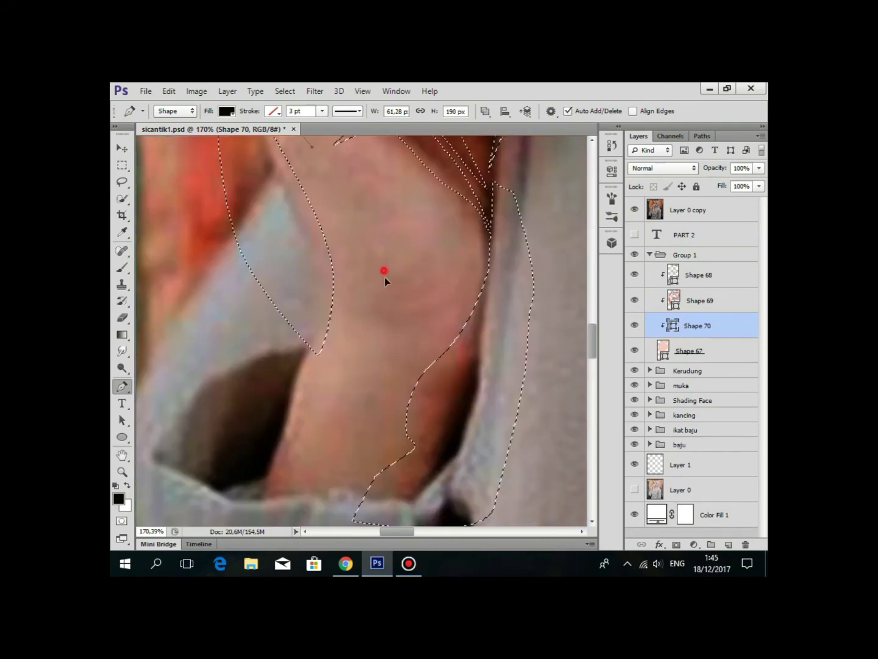
pyautogui.click(412, 347)
pyautogui.scroll(3, 410, 297)
pyautogui.moveTo(442, 384); pyautogui.dragTo(427, 346)
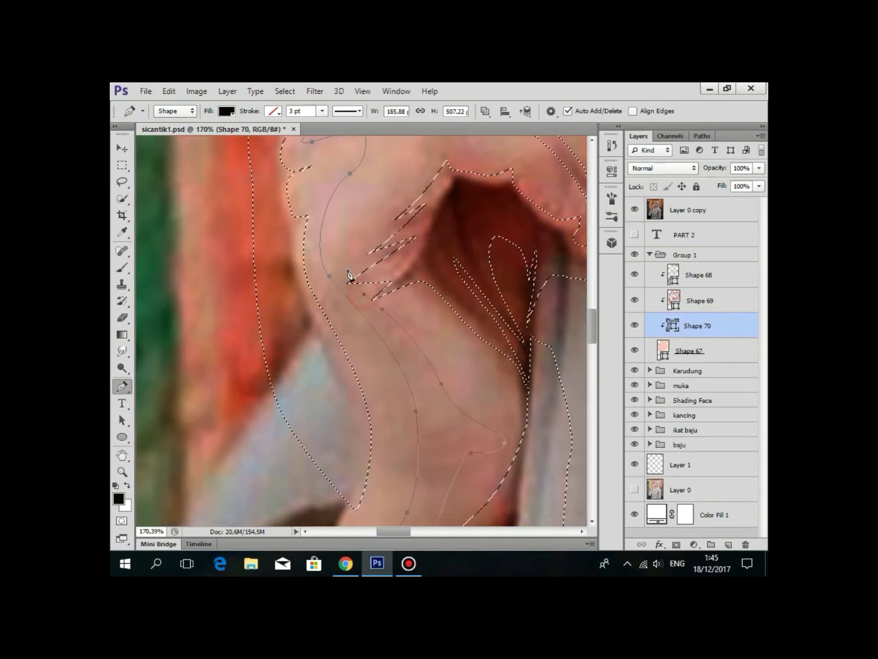
pyautogui.scroll(5, 349, 277)
pyautogui.moveTo(353, 242); pyautogui.dragTo(433, 269)
pyautogui.moveTo(396, 222); pyautogui.dragTo(424, 224)
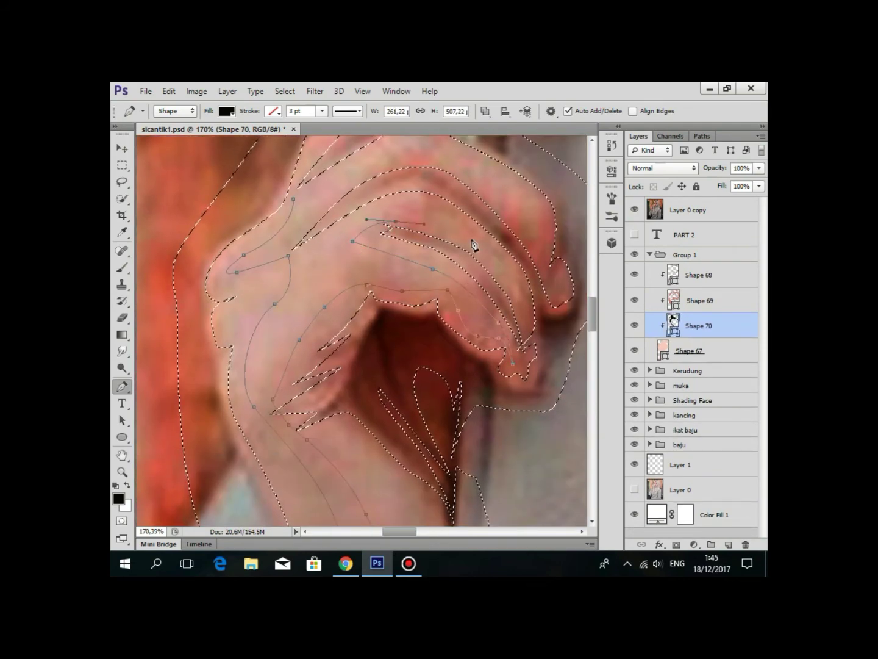
pyautogui.moveTo(498, 242); pyautogui.dragTo(513, 262)
pyautogui.moveTo(400, 191); pyautogui.dragTo(452, 213)
pyautogui.moveTo(315, 244); pyautogui.dragTo(281, 243)
pyautogui.moveTo(356, 184); pyautogui.dragTo(377, 172)
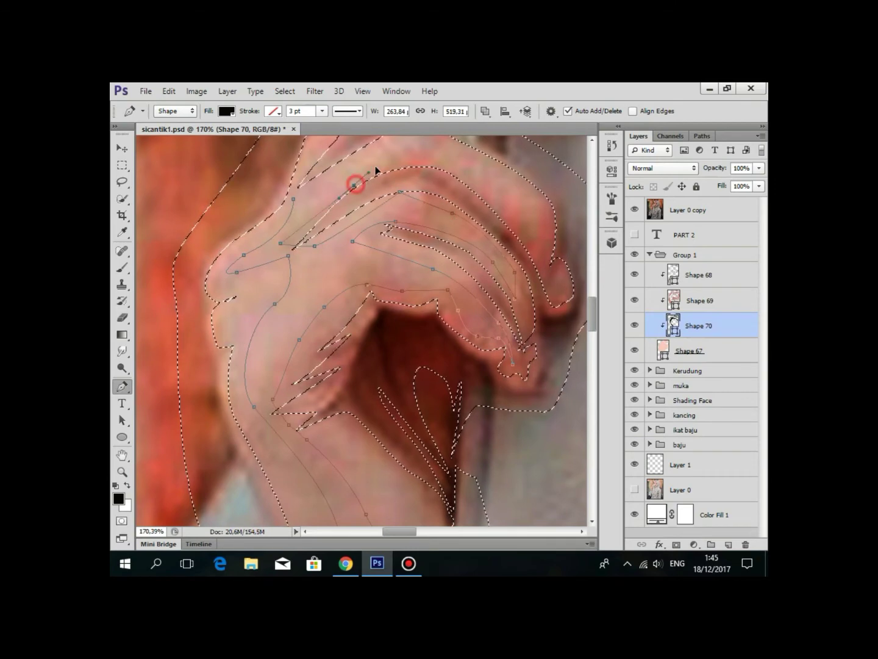
pyautogui.scroll(2, 376, 172)
pyautogui.hscroll(2, 377, 172)
# Continue the path around the finger edge, fingertip and outer hand, then close the shape.
pyautogui.moveTo(434, 214); pyautogui.dragTo(411, 209)
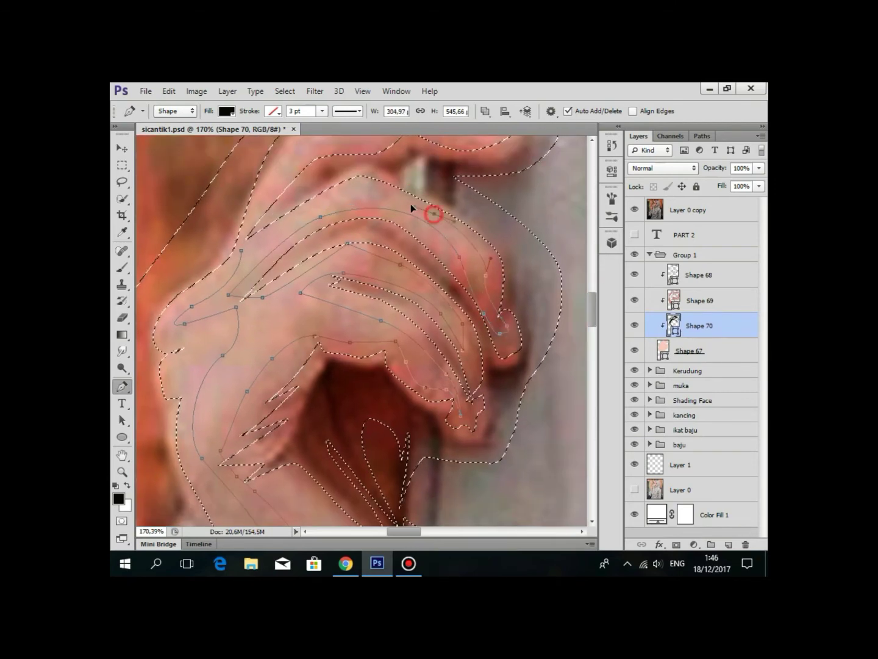
pyautogui.scroll(3, 386, 226)
pyautogui.moveTo(475, 198); pyautogui.dragTo(424, 199)
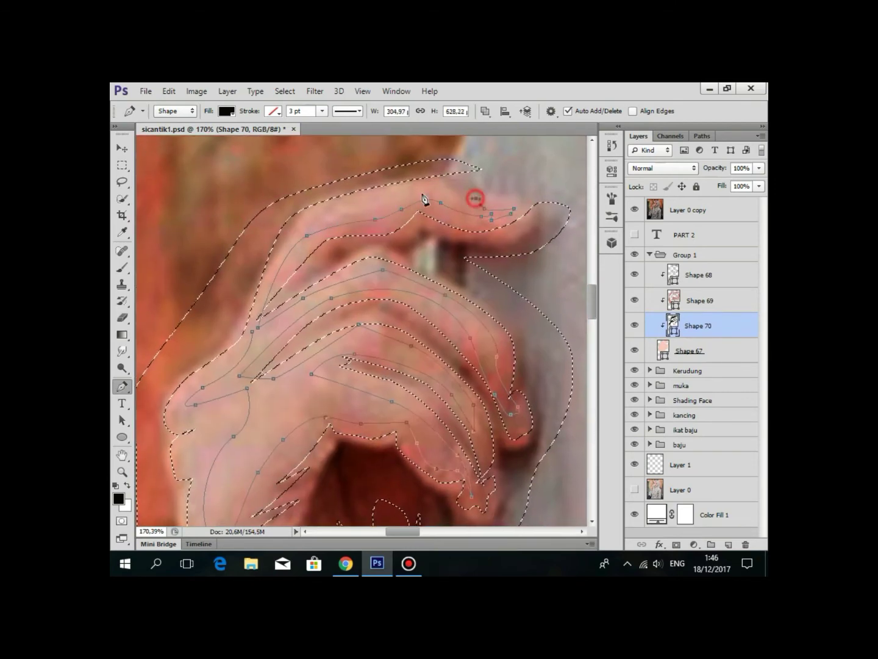
pyautogui.scroll(-5, 425, 199)
pyautogui.moveTo(353, 384); pyautogui.dragTo(352, 436)
pyautogui.scroll(2, 410, 244)
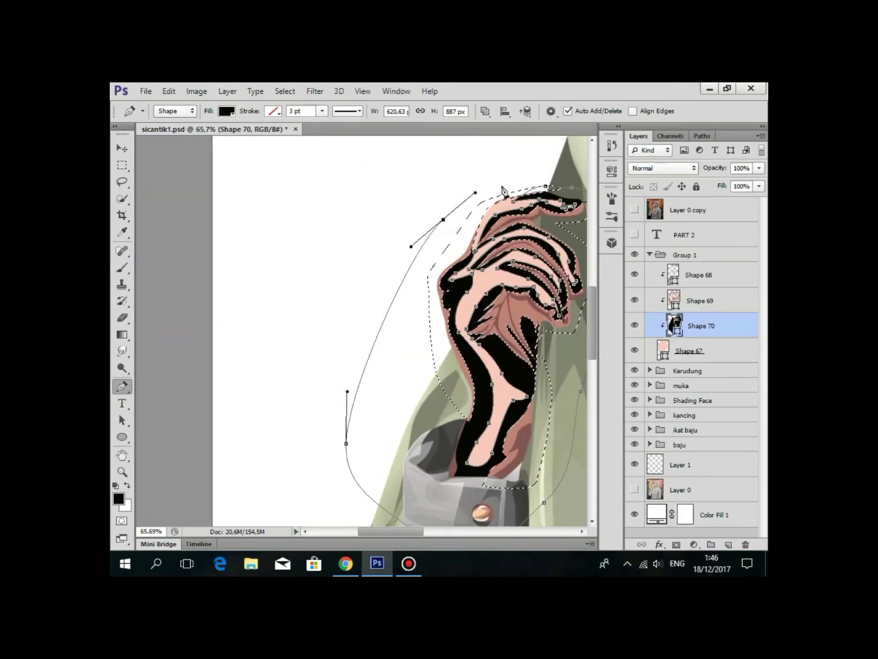
pyautogui.scroll(5, 503, 191)
pyautogui.moveTo(404, 389); pyautogui.dragTo(409, 399)
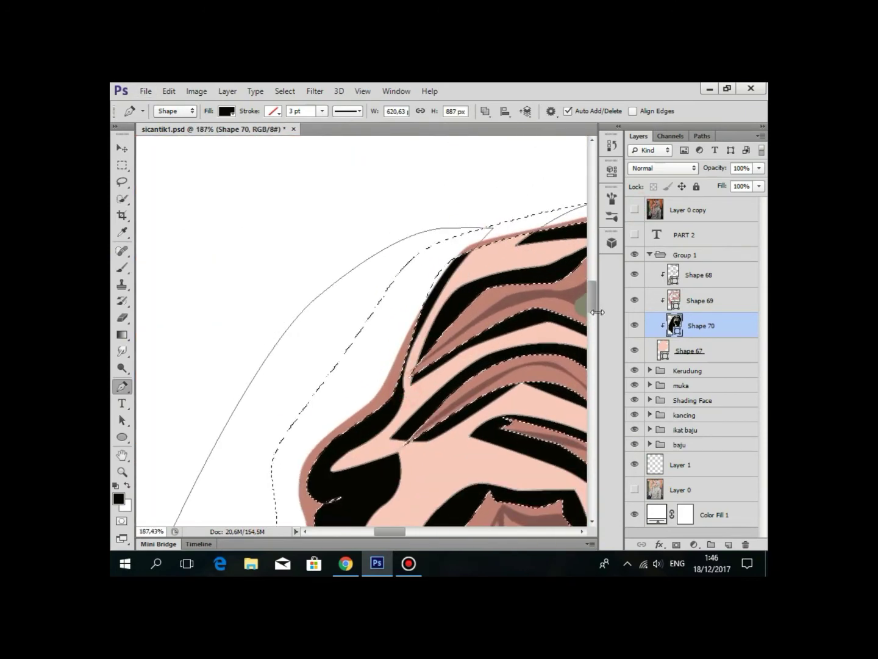
pyautogui.scroll(-3, 534, 378)
pyautogui.scroll(-2, 496, 300)
pyautogui.scroll(-3, 497, 300)
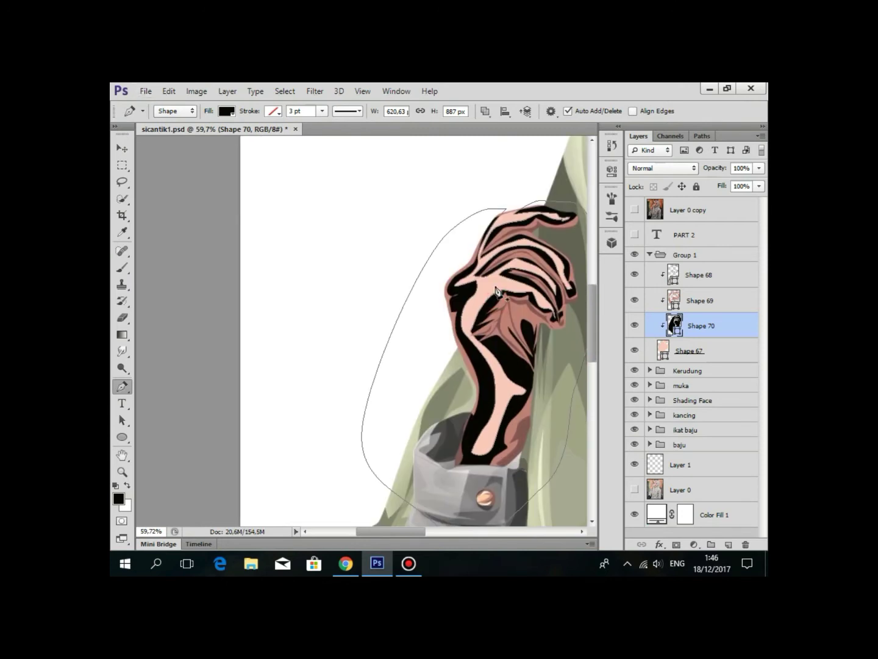
pyautogui.scroll(3, 496, 299)
# Fill Shape 70 with light pink #f2a89d.
pyautogui.doubleClick(678, 326)
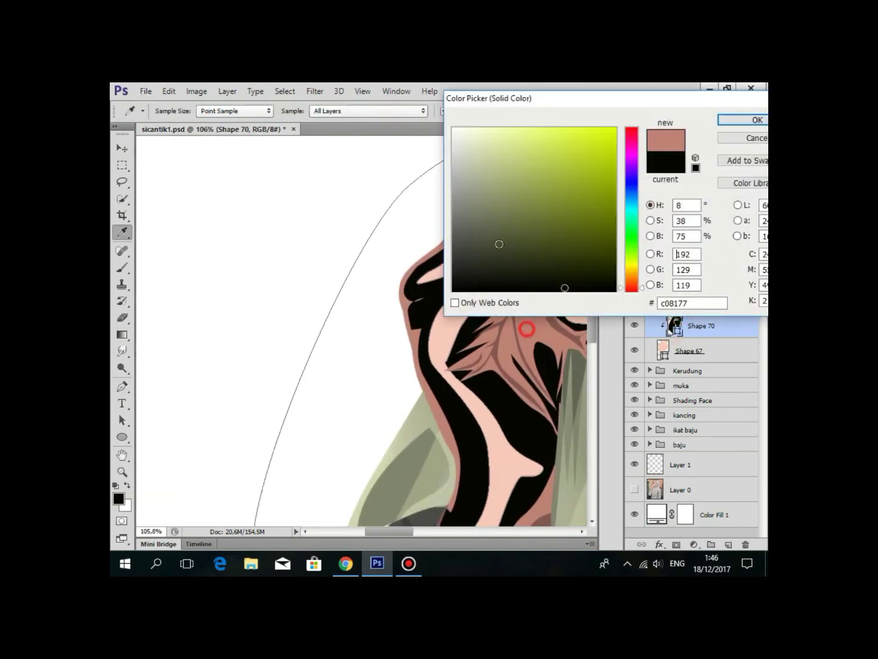
pyautogui.moveTo(506, 149)
pyautogui.mouseDown()
pyautogui.moveTo(513, 157)
pyautogui.moveTo(505, 150)
pyautogui.moveTo(511, 140)
pyautogui.mouseUp()
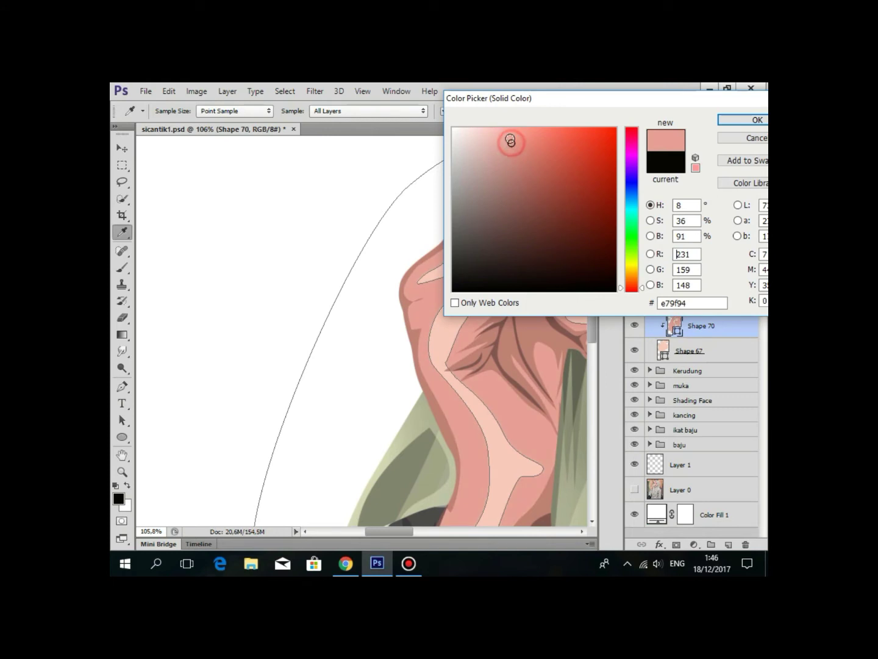
pyautogui.click(725, 120)
pyautogui.scroll(-3, 585, 183)
pyautogui.click(701, 210)
pyautogui.scroll(-3, 460, 319)
# Undo an accidental new path started over the hijab.
pyautogui.scroll(-5, 460, 319)
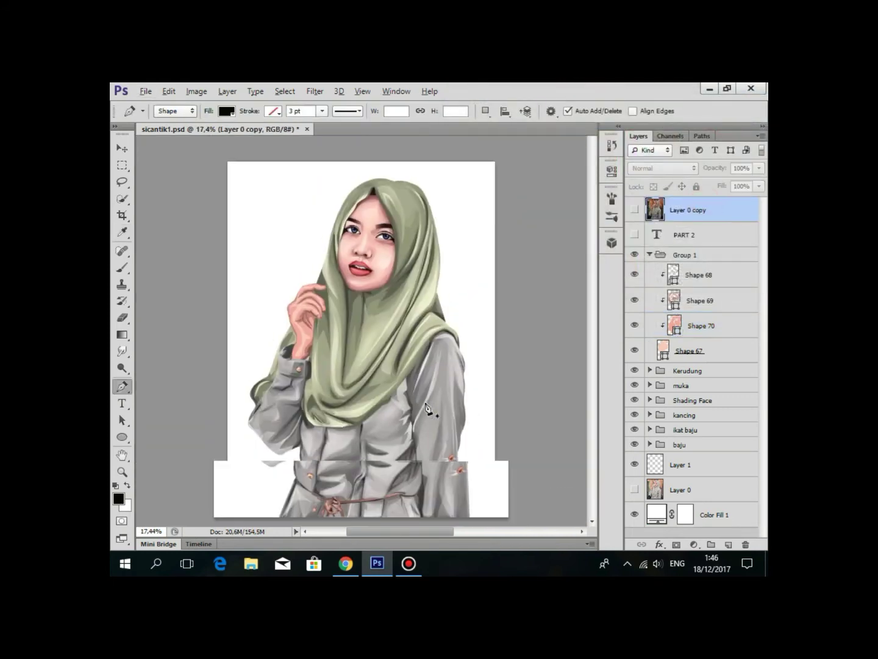
pyautogui.scroll(2, 420, 418)
pyautogui.scroll(2, 396, 406)
pyautogui.moveTo(356, 355); pyautogui.dragTo(413, 329)
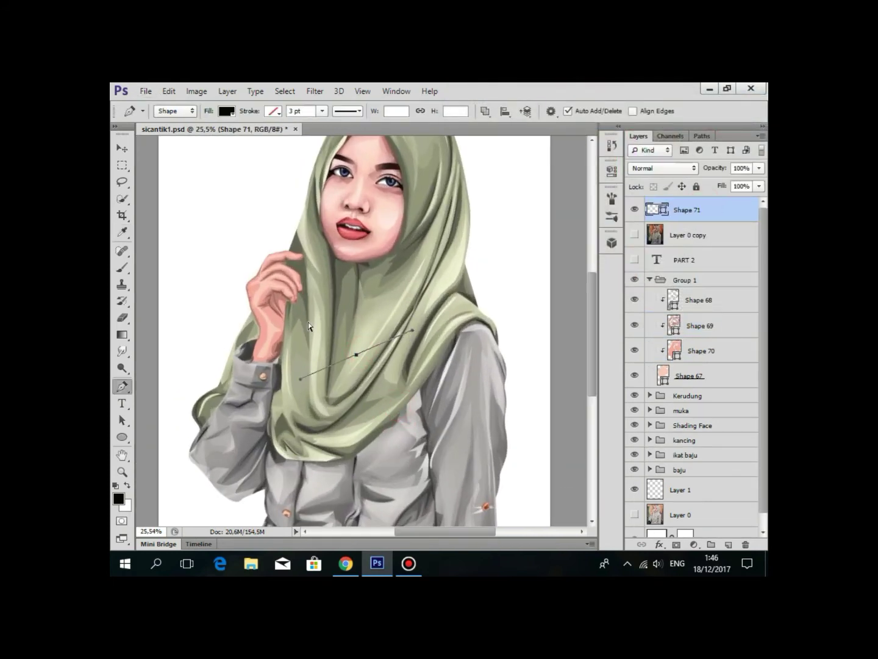
pyautogui.hotkey('ctrl', 'z')
pyautogui.scroll(2, 294, 317)
pyautogui.scroll(2, 304, 308)
pyautogui.scroll(1, 302, 308)
# Make the Shape 69 hand shading fill slightly darker.
pyautogui.click(692, 344)
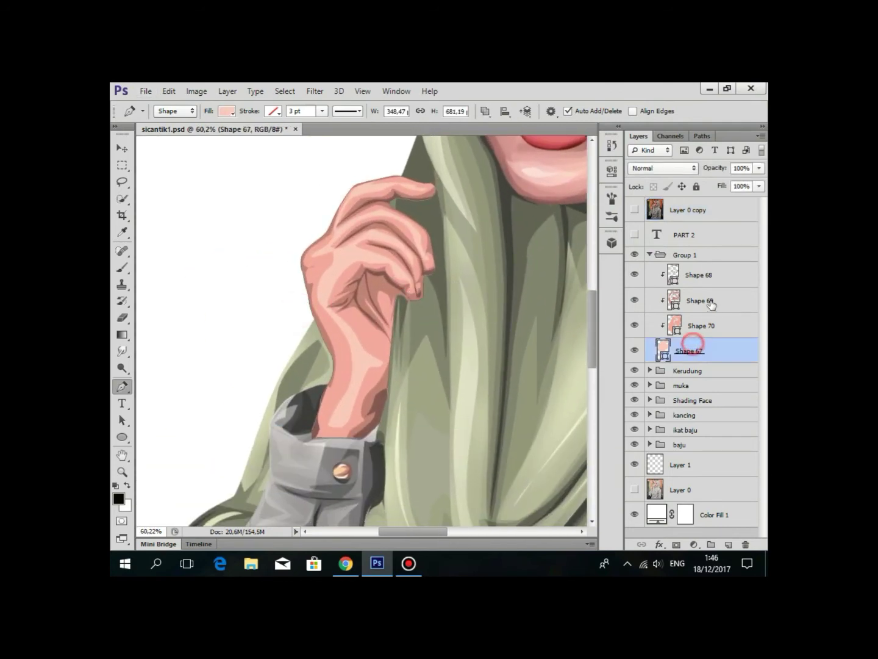
pyautogui.click(712, 302)
pyautogui.scroll(2, 540, 300)
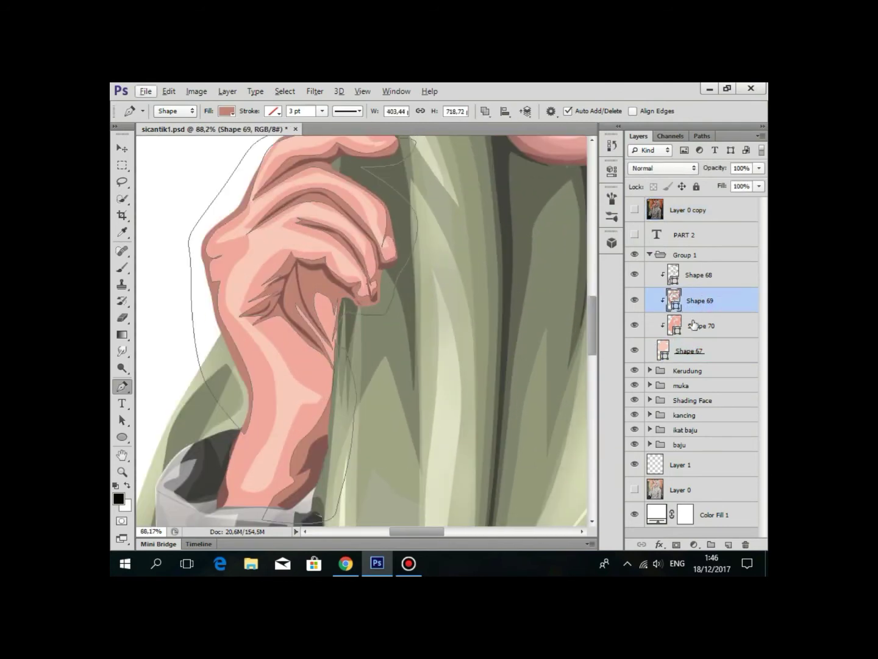
pyautogui.doubleClick(676, 308)
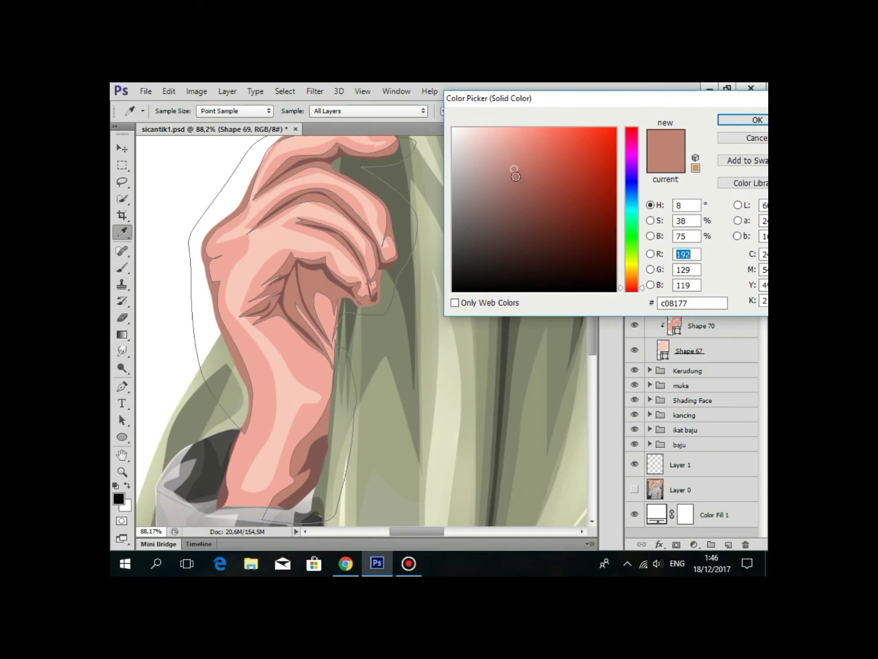
pyautogui.click(757, 121)
# Load the hand path as a selection and add a new empty layer above Shape 70.
pyautogui.rightClick(354, 221)
pyautogui.click(392, 300)
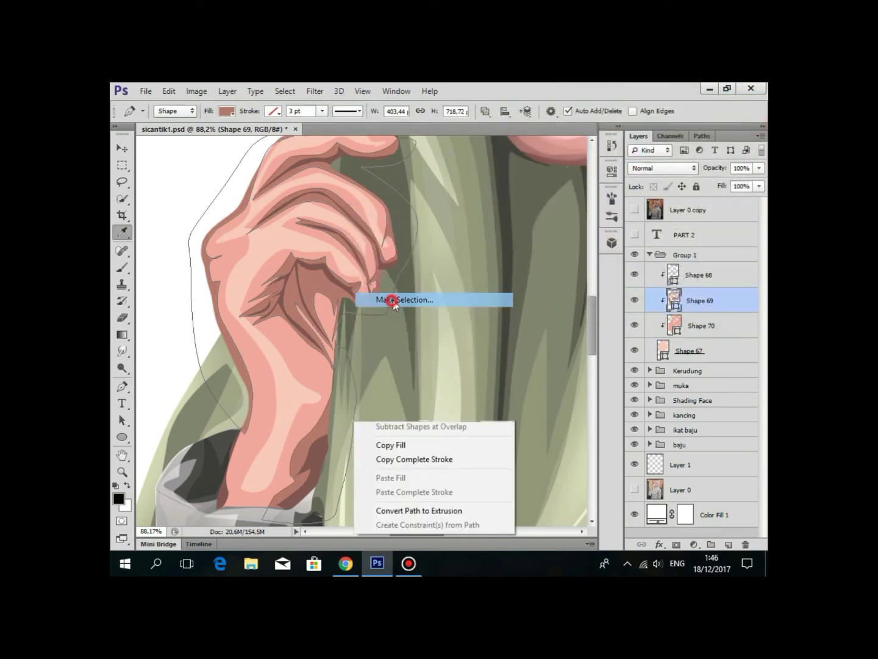
pyautogui.click(504, 222)
pyautogui.click(726, 327)
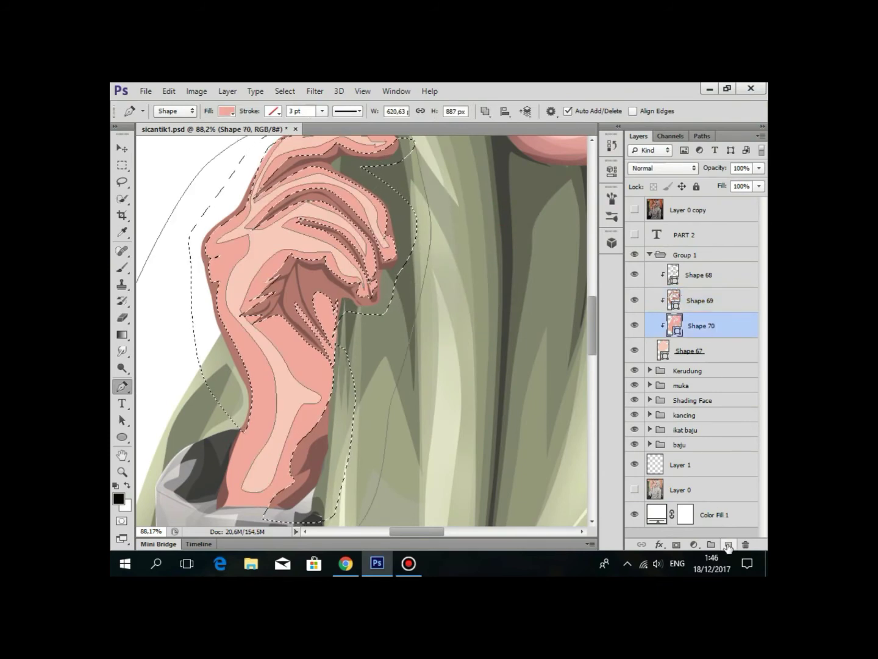
pyautogui.click(727, 546)
pyautogui.scroll(3, 402, 219)
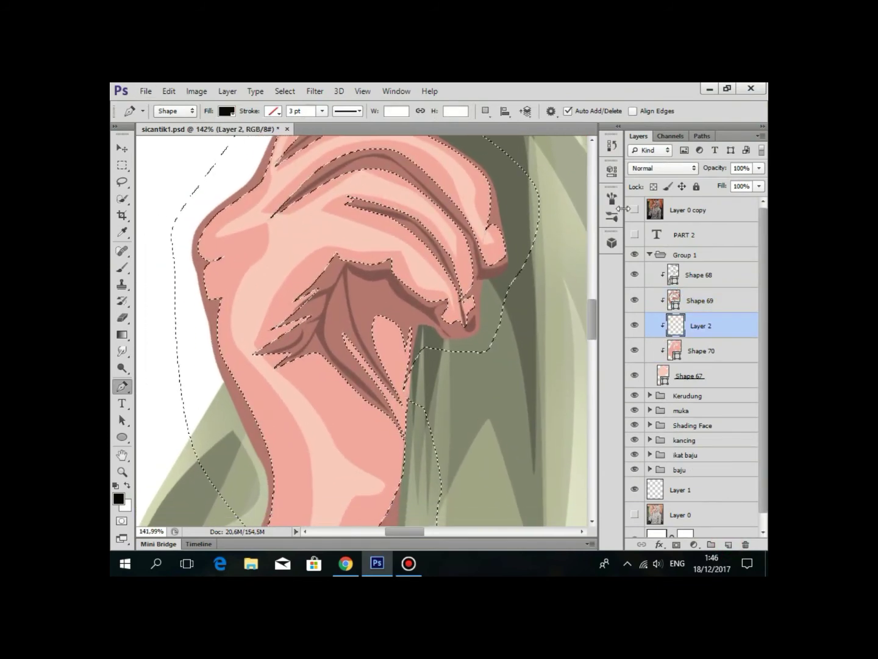
# Trace the Shape 71 shadow outline along the palm and wrist creases, using the reference photo.
pyautogui.click(634, 210)
pyautogui.scroll(3, 396, 317)
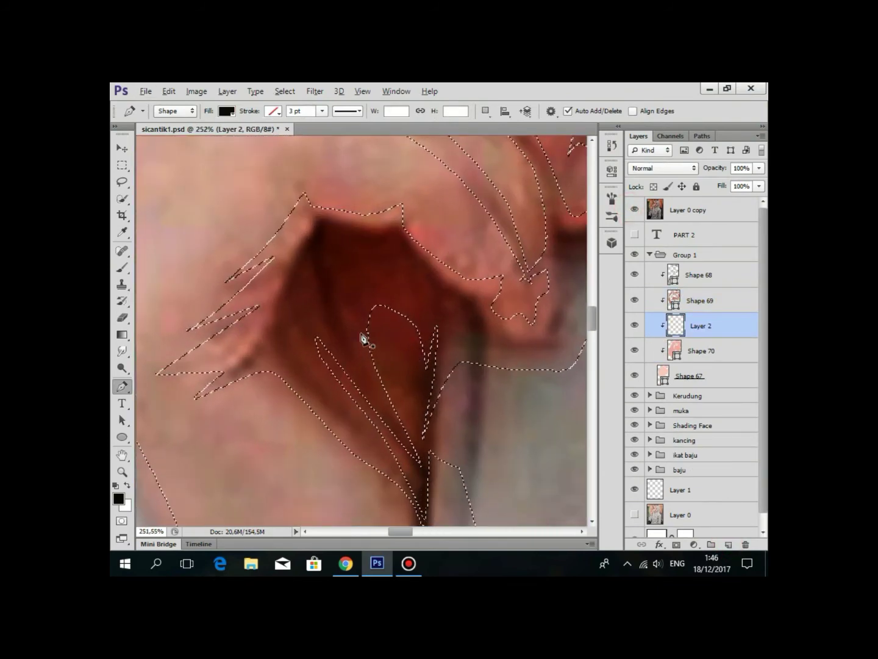
pyautogui.click(634, 210)
pyautogui.click(553, 241)
pyautogui.click(441, 387)
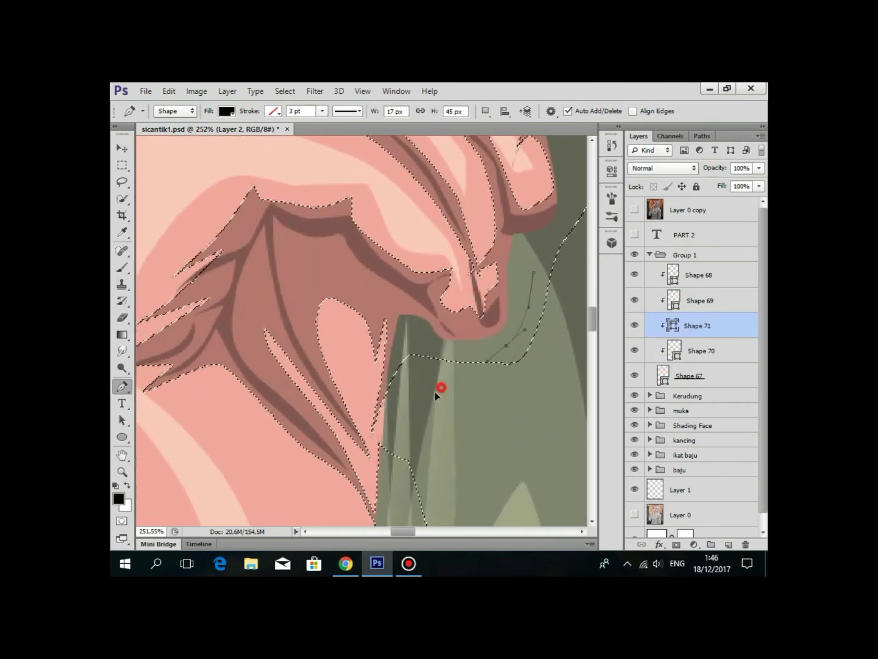
pyautogui.moveTo(377, 428); pyautogui.dragTo(368, 379)
pyautogui.click(334, 337)
pyautogui.scroll(-3, 354, 366)
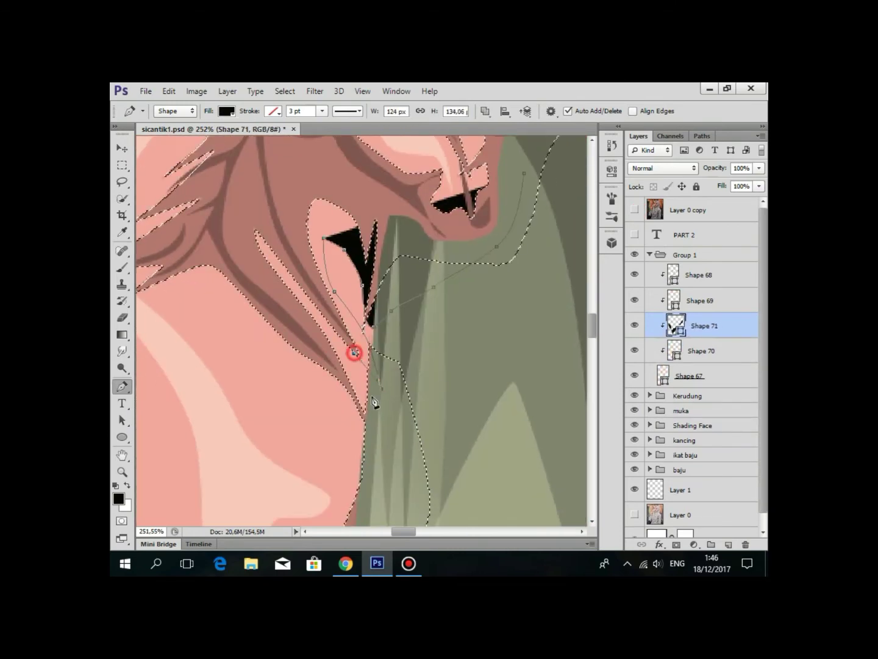
pyautogui.scroll(-3, 374, 403)
pyautogui.scroll(-2, 363, 291)
pyautogui.scroll(3, 333, 343)
pyautogui.scroll(-2, 329, 333)
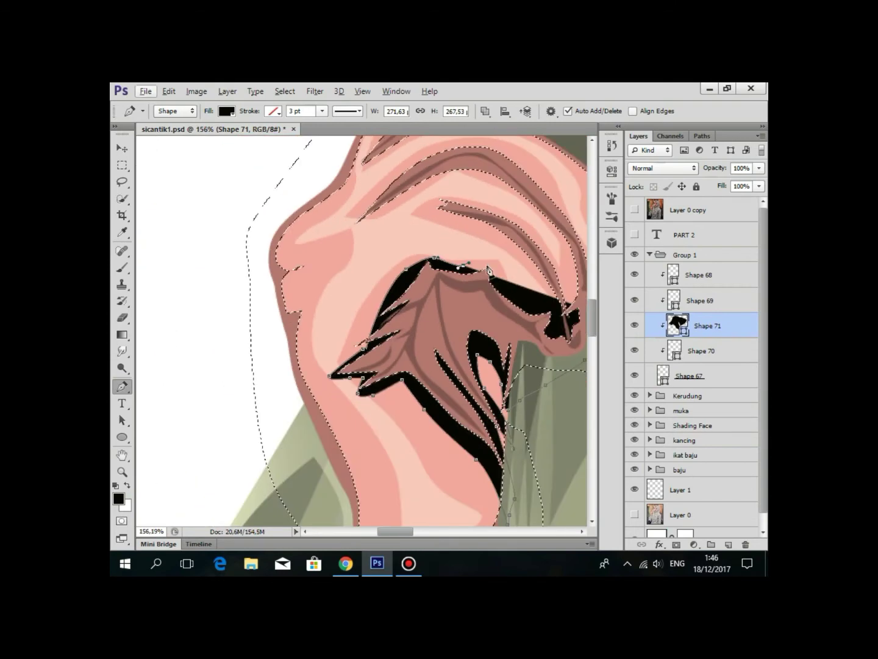
pyautogui.moveTo(488, 269); pyautogui.dragTo(397, 238)
# Fill the Shape 71 shadow with muted brown #c9877c.
pyautogui.doubleClick(677, 325)
pyautogui.click(365, 286)
pyautogui.click(515, 161)
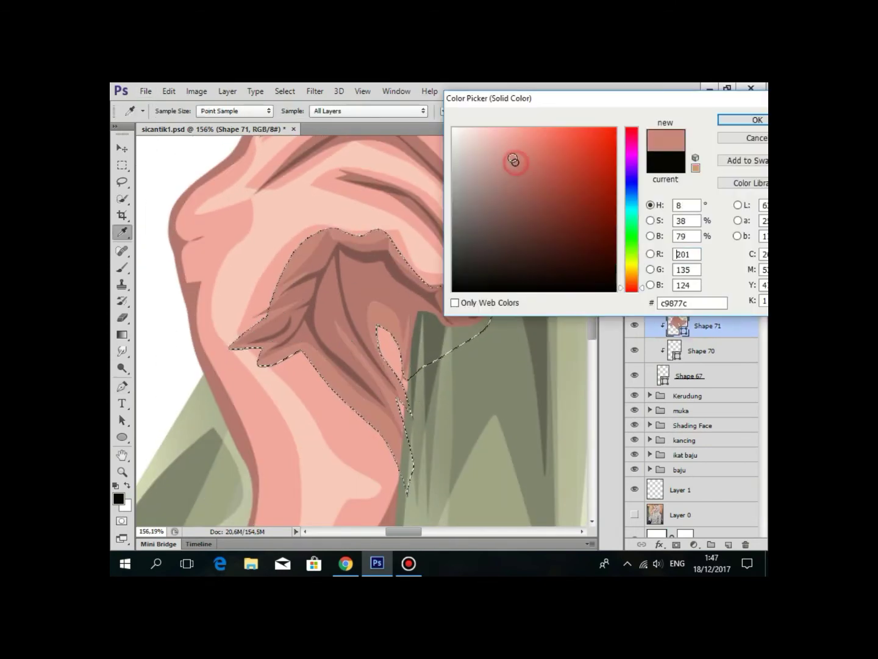
pyautogui.click(732, 119)
pyautogui.scroll(-2, 441, 333)
# Extend the Shape 71 shadow with a curved anchor along the finger, then preview the hand.
pyautogui.scroll(2, 443, 355)
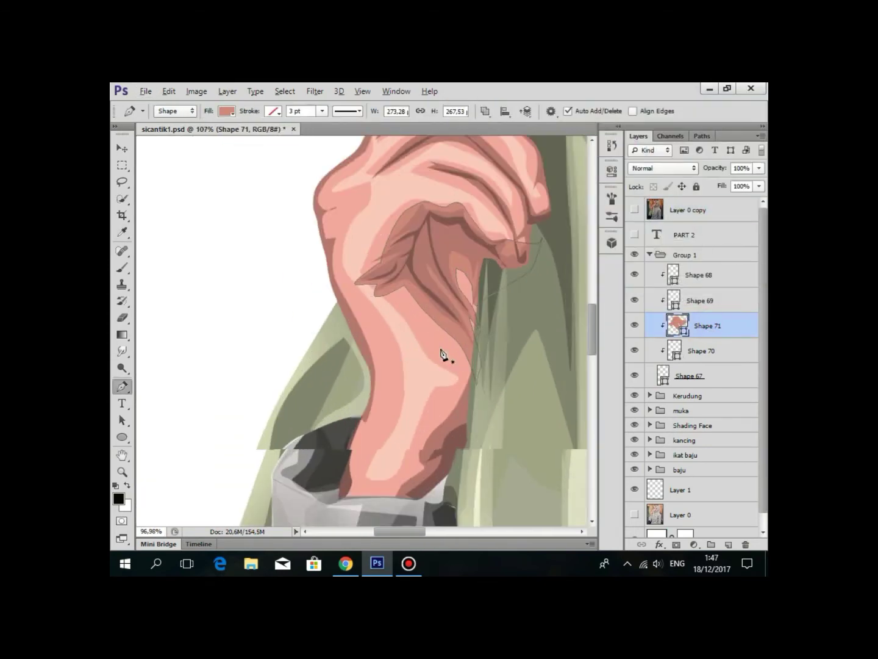
pyautogui.scroll(-3, 441, 356)
pyautogui.scroll(2, 373, 349)
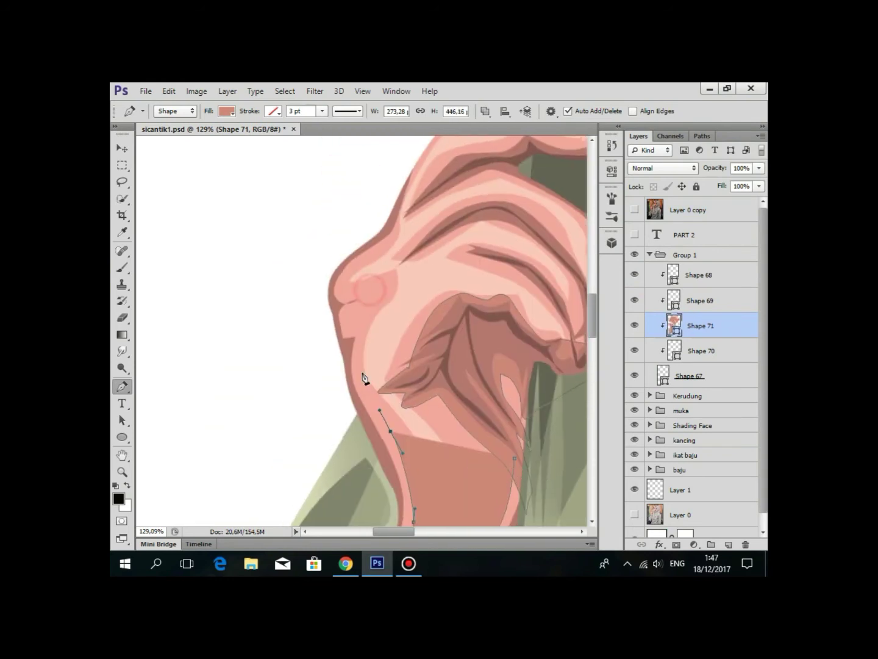
pyautogui.scroll(5, 369, 304)
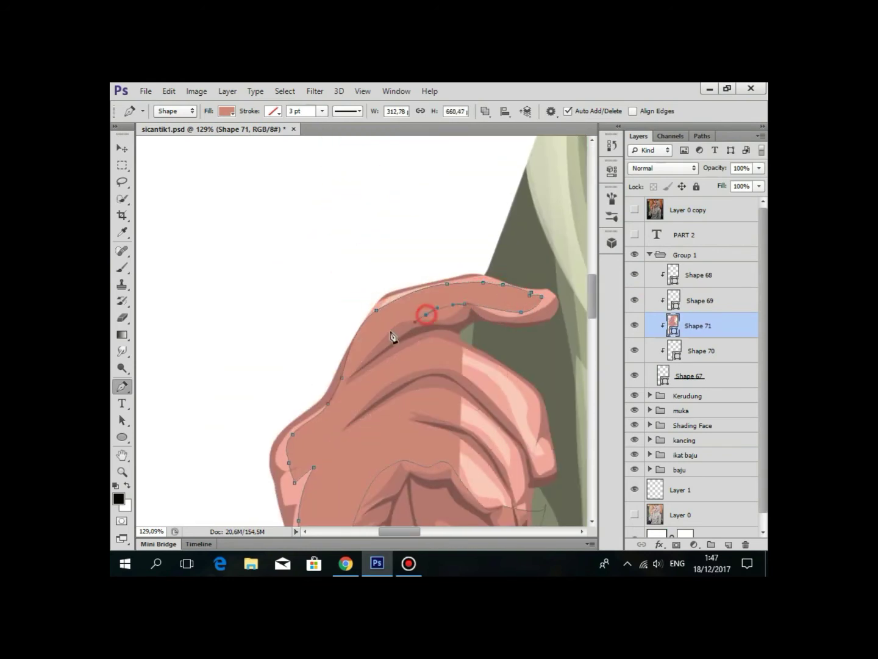
pyautogui.scroll(-3, 418, 320)
pyautogui.moveTo(482, 317)
pyautogui.mouseDown()
pyautogui.moveTo(519, 333)
pyautogui.moveTo(525, 369)
pyautogui.mouseUp()
pyautogui.scroll(-4, 547, 427)
pyautogui.scroll(-4, 583, 450)
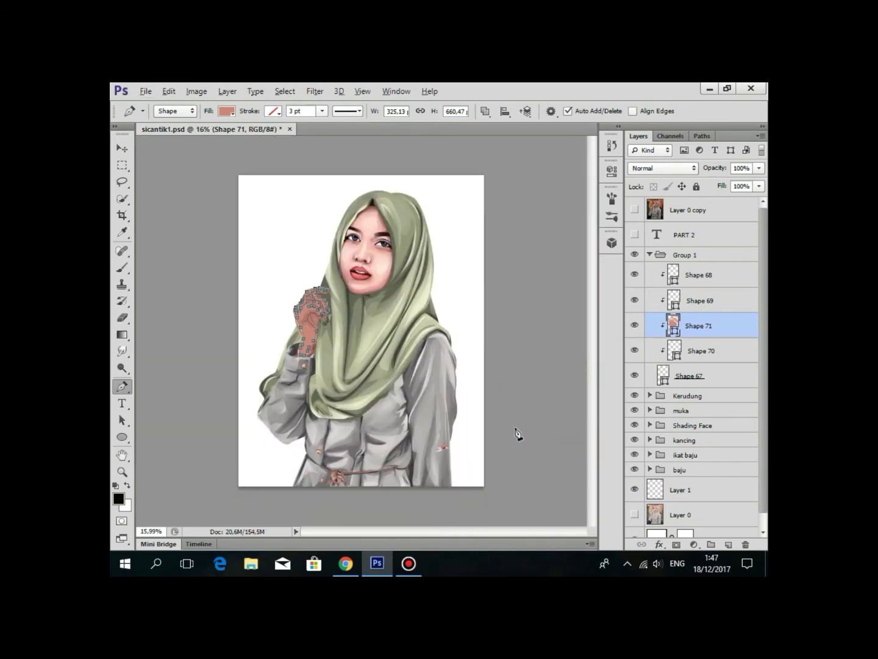
pyautogui.scroll(3, 294, 245)
pyautogui.scroll(3, 324, 363)
pyautogui.scroll(3, 327, 363)
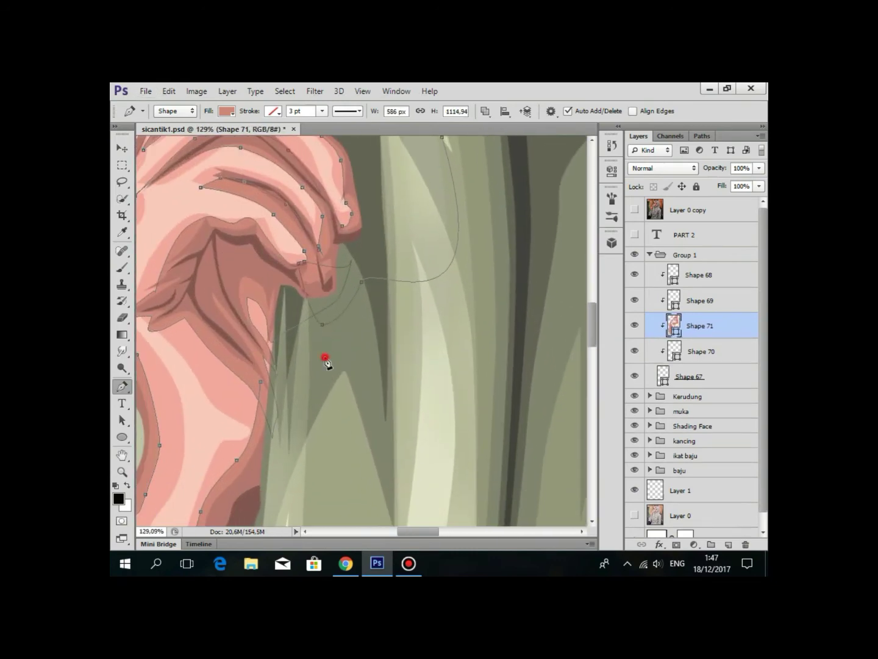
pyautogui.click(681, 226)
pyautogui.scroll(-5, 330, 341)
pyautogui.scroll(3, 382, 293)
pyautogui.scroll(-3, 294, 370)
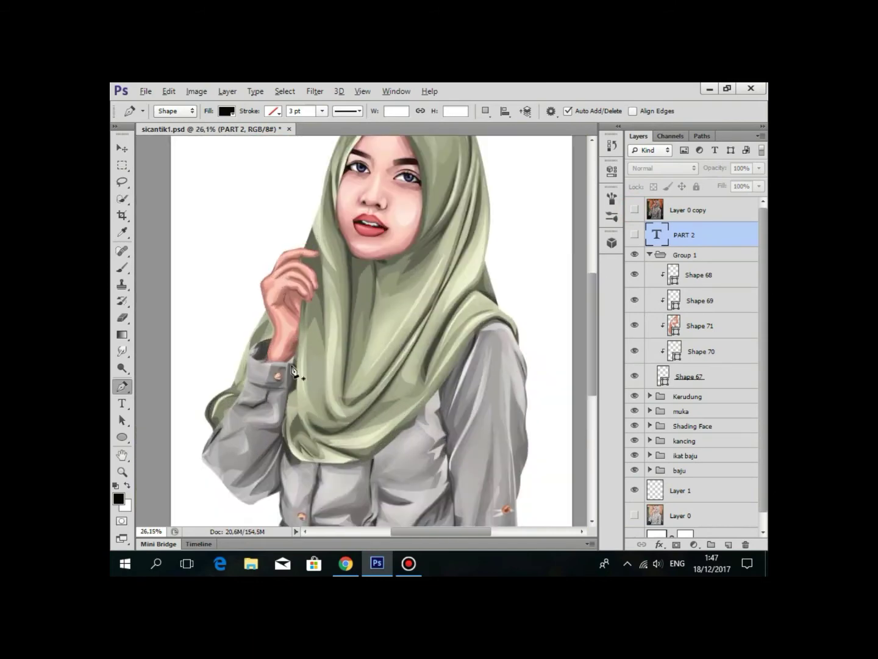
pyautogui.scroll(4, 293, 371)
pyautogui.scroll(-1, 402, 330)
# Recolour the Shape 69 shadow to darker #9a6158.
pyautogui.click(696, 326)
pyautogui.doubleClick(673, 300)
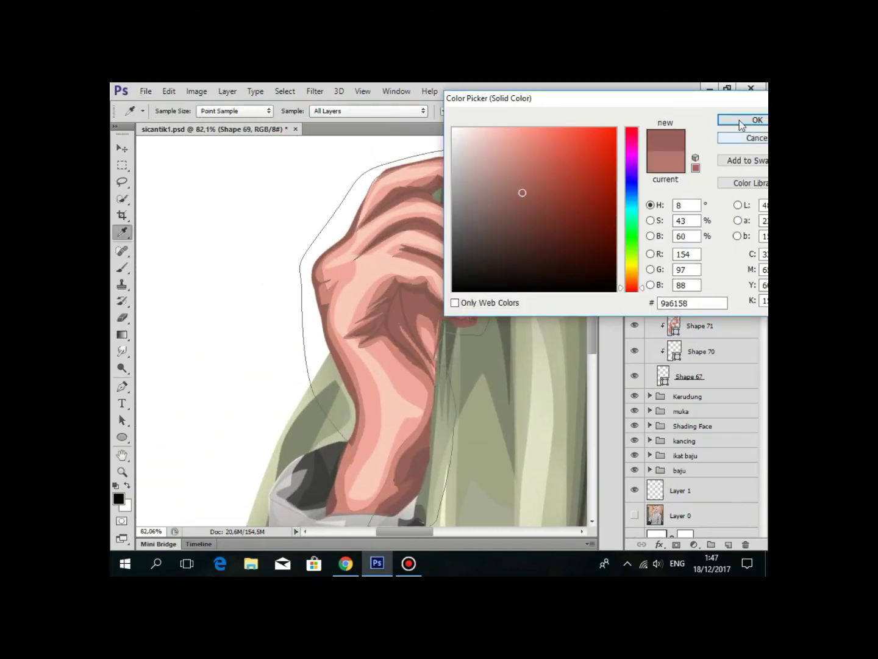
pyautogui.click(513, 206)
pyautogui.click(522, 244)
pyautogui.click(740, 119)
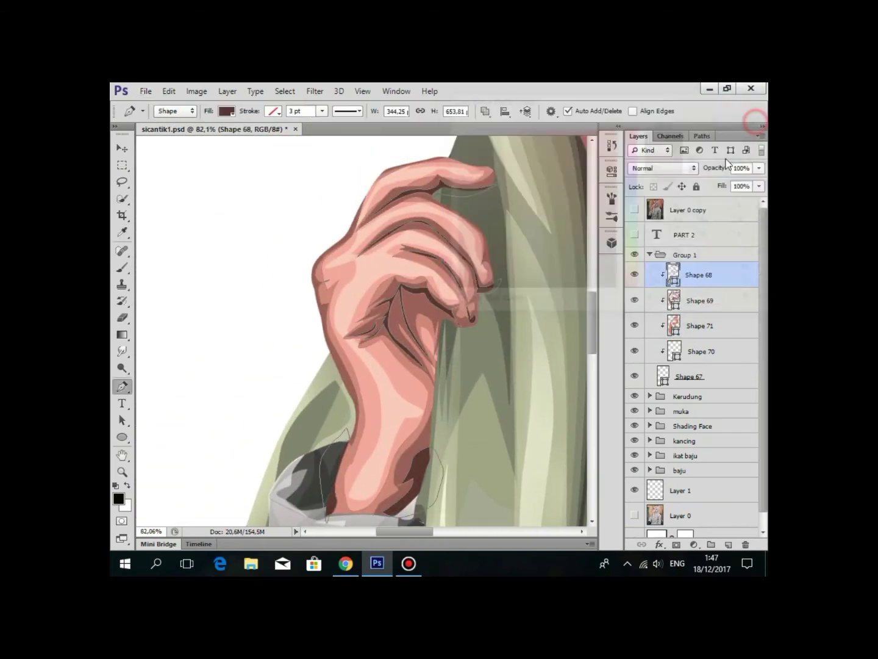
# Add layer masks to Shapes 68, 69, 70 and 71, then save the document.
pyautogui.scroll(-5, 366, 329)
pyautogui.scroll(5, 366, 329)
pyautogui.click(677, 545)
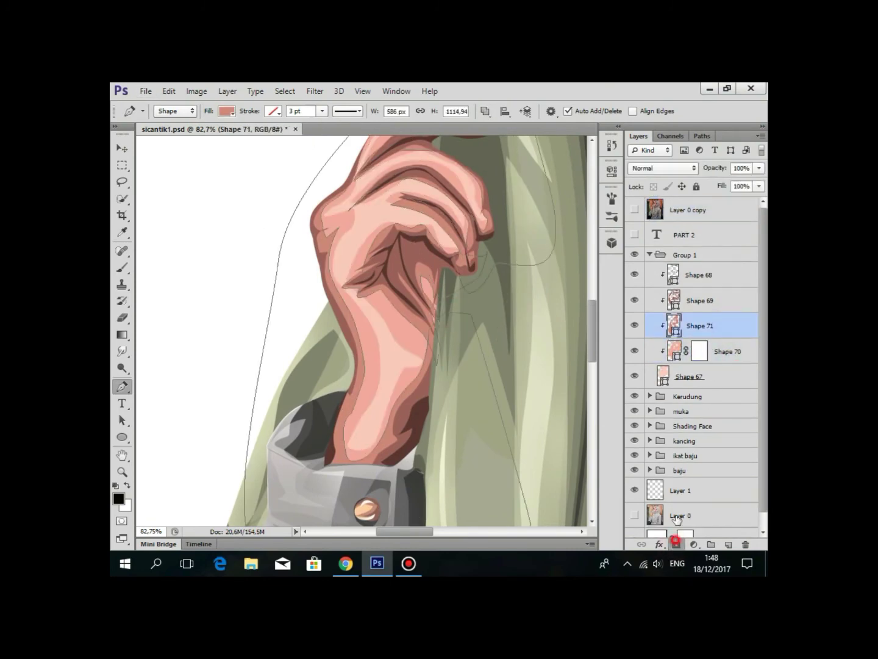
pyautogui.click(698, 298)
pyautogui.click(699, 274)
pyautogui.click(684, 254)
pyautogui.hotkey('ctrl', '0')
# Save, then select Shape 70's layer mask and set up a regular brush with black.
pyautogui.hotkey('ctrl', 's')
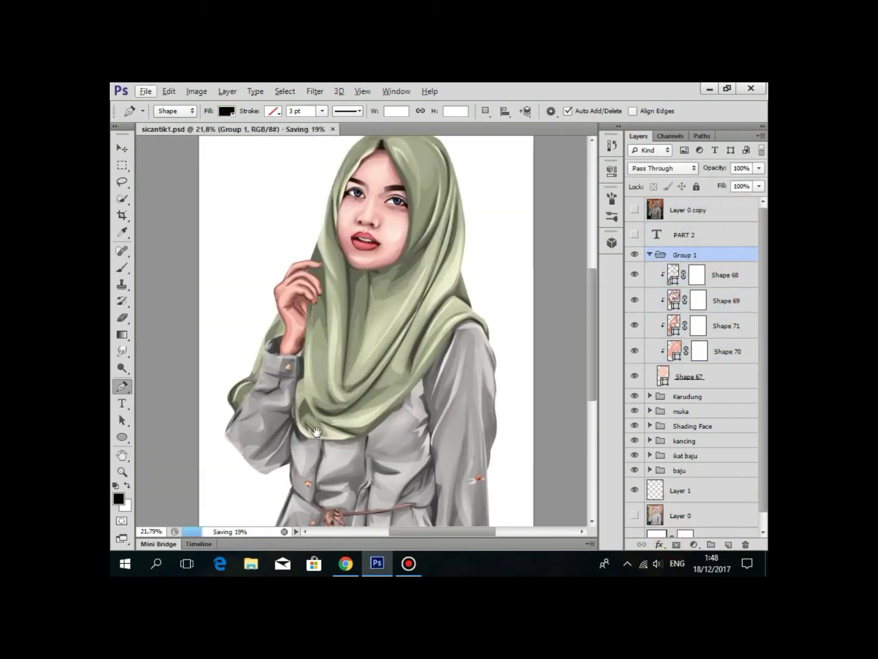
pyautogui.scroll(-2, 316, 431)
pyautogui.scroll(5, 305, 305)
pyautogui.click(700, 350)
pyautogui.press('b')
pyautogui.scroll(3, 293, 275)
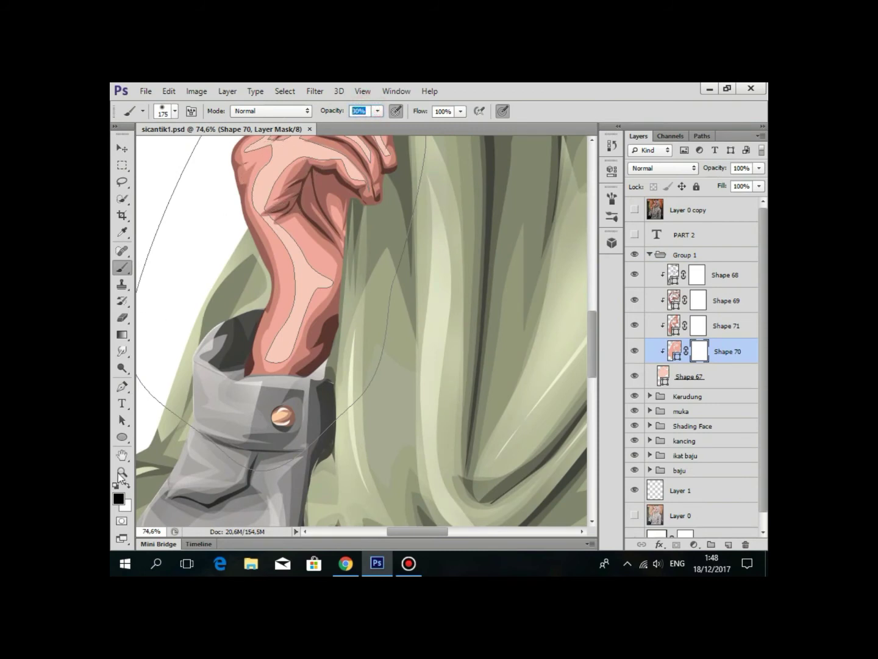
pyautogui.rightClick(124, 270)
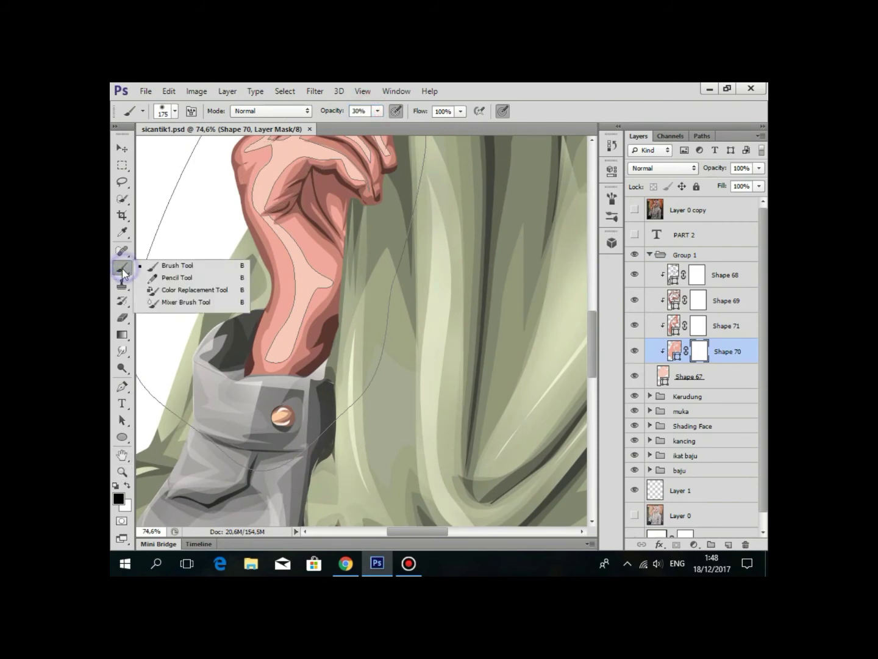
pyautogui.click(188, 270)
pyautogui.click(118, 499)
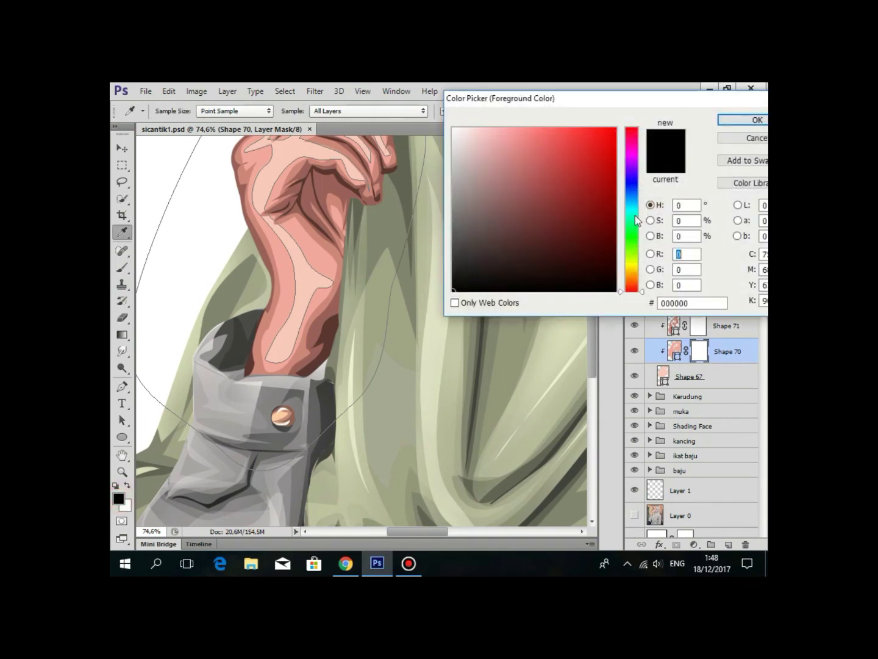
pyautogui.click(757, 120)
pyautogui.scroll(3, 176, 450)
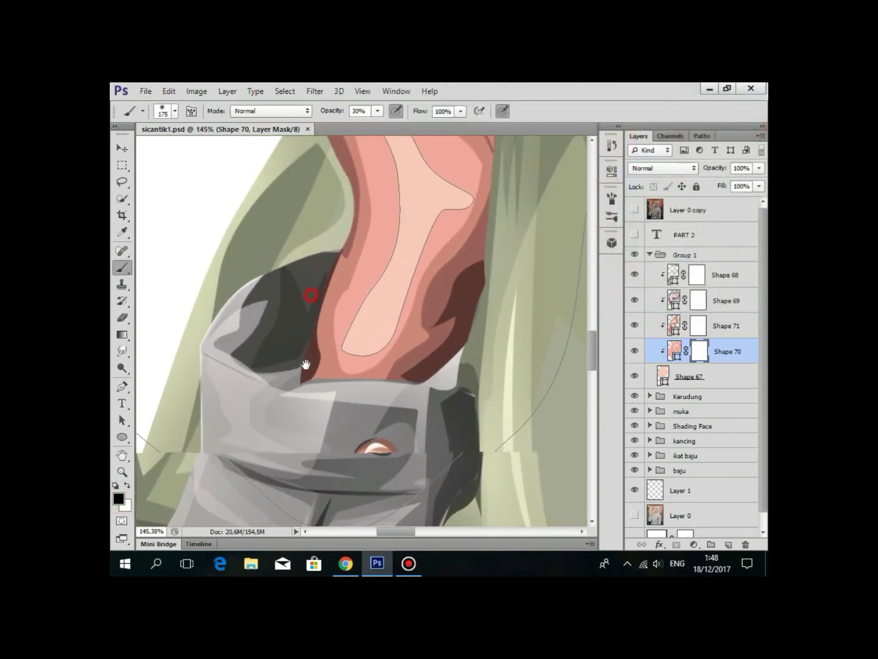
# Paint Shape 70's mask along the finger edge with a smaller 30% black brush.
pyautogui.moveTo(365, 348); pyautogui.dragTo(359, 411)
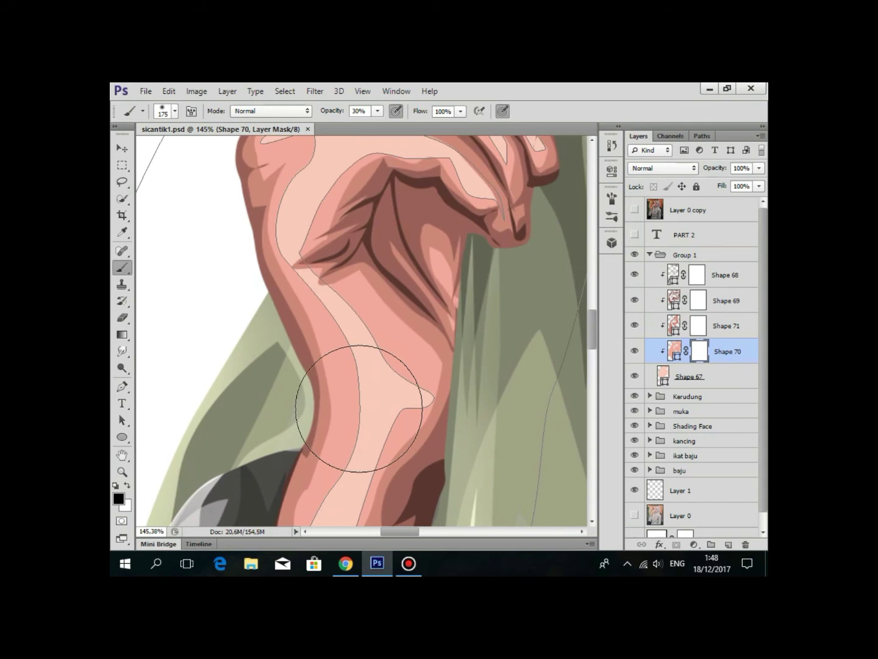
pyautogui.press('[')
pyautogui.press('[')
pyautogui.press('[')
pyautogui.press('[')
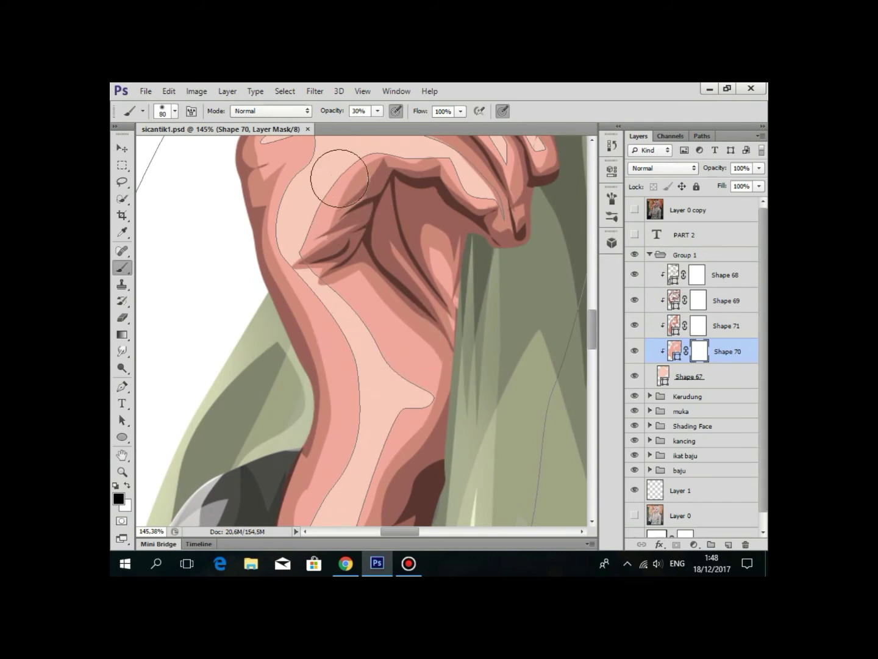
pyautogui.moveTo(353, 199); pyautogui.dragTo(405, 288)
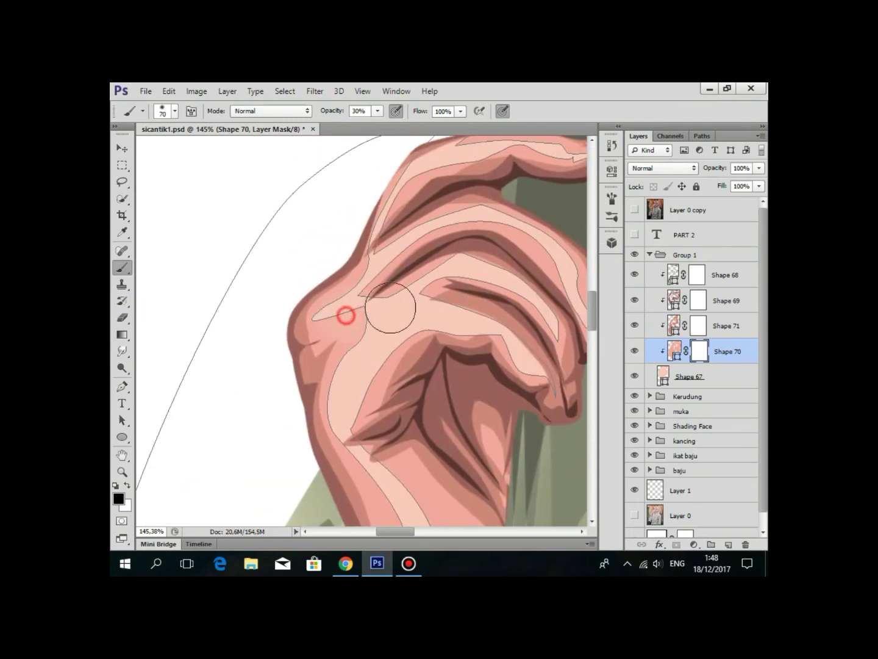
pyautogui.scroll(-2, 344, 294)
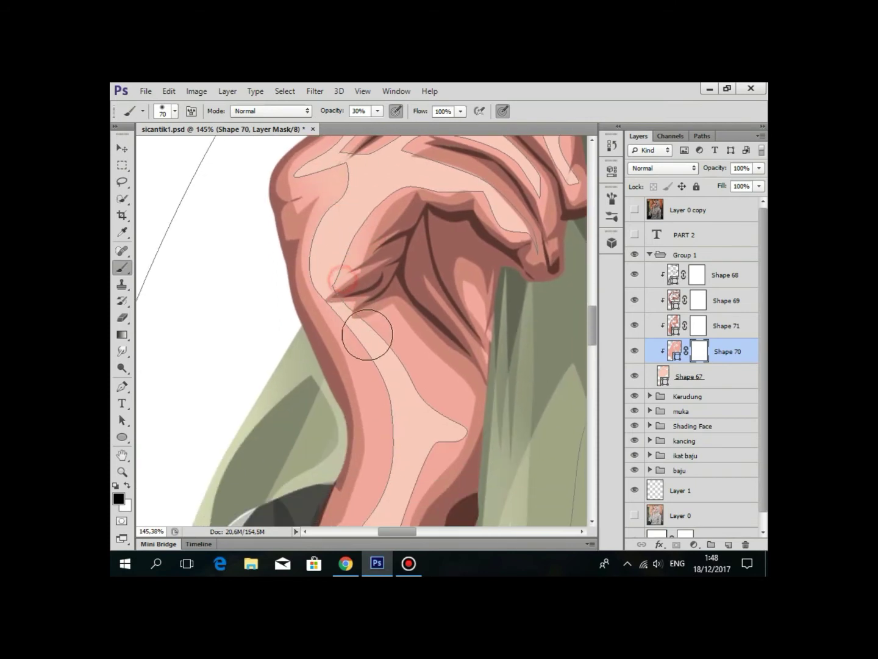
pyautogui.moveTo(415, 398); pyautogui.dragTo(464, 183)
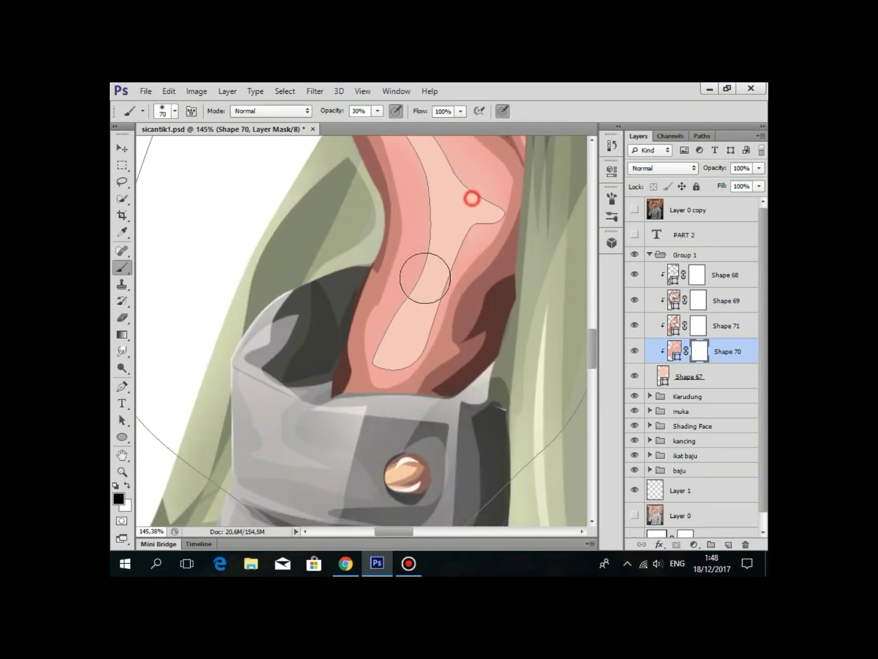
pyautogui.scroll(-2, 376, 362)
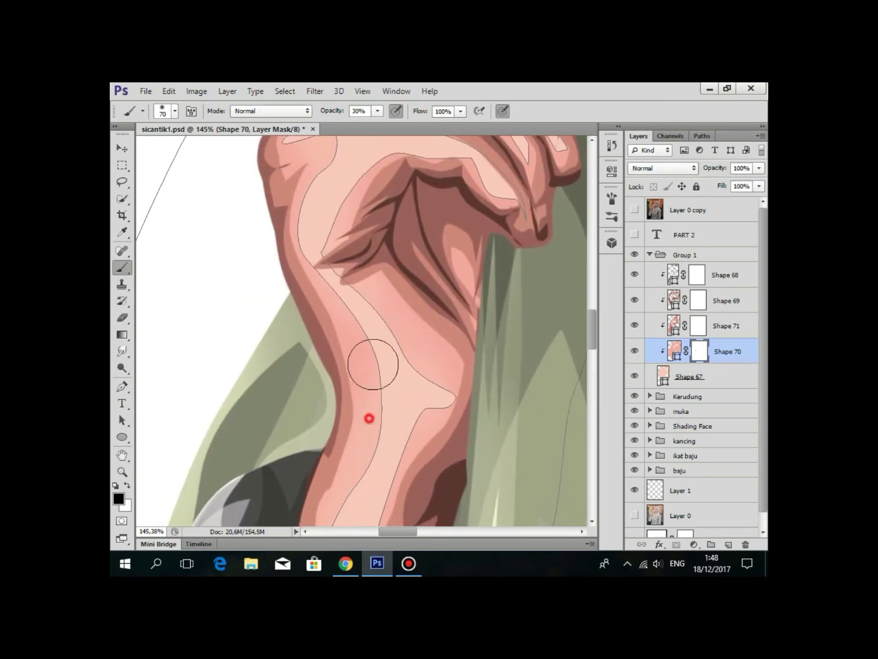
pyautogui.scroll(-2, 419, 244)
pyautogui.scroll(-3, 420, 244)
pyautogui.scroll(-2, 270, 405)
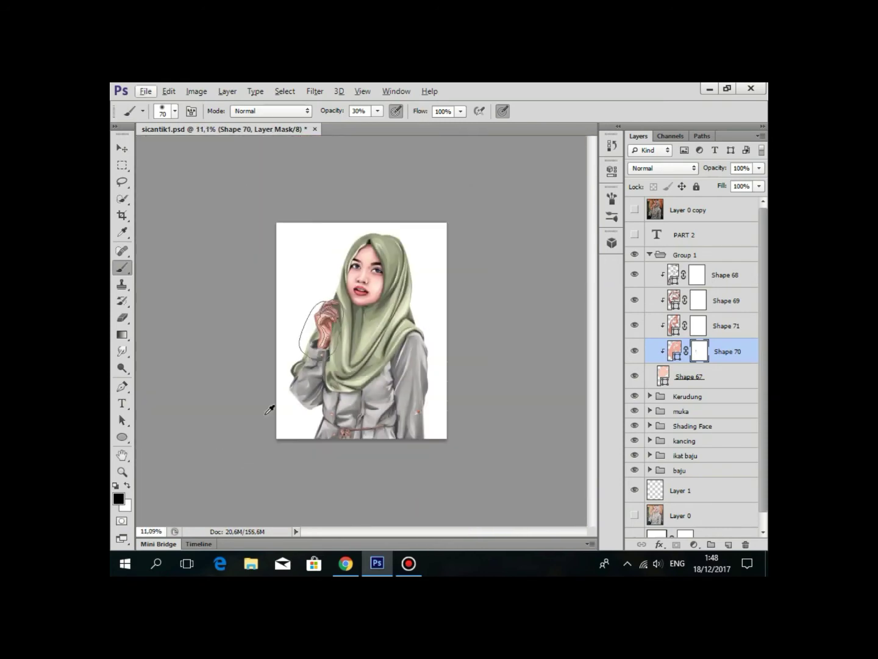
pyautogui.scroll(1, 240, 410)
pyautogui.scroll(2, 284, 333)
pyautogui.scroll(3, 287, 330)
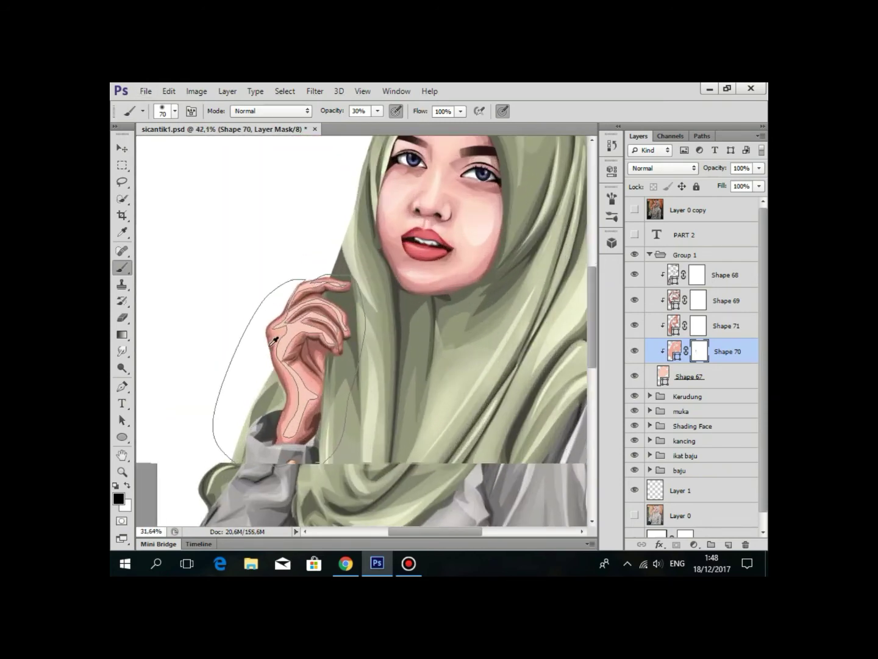
pyautogui.scroll(3, 346, 256)
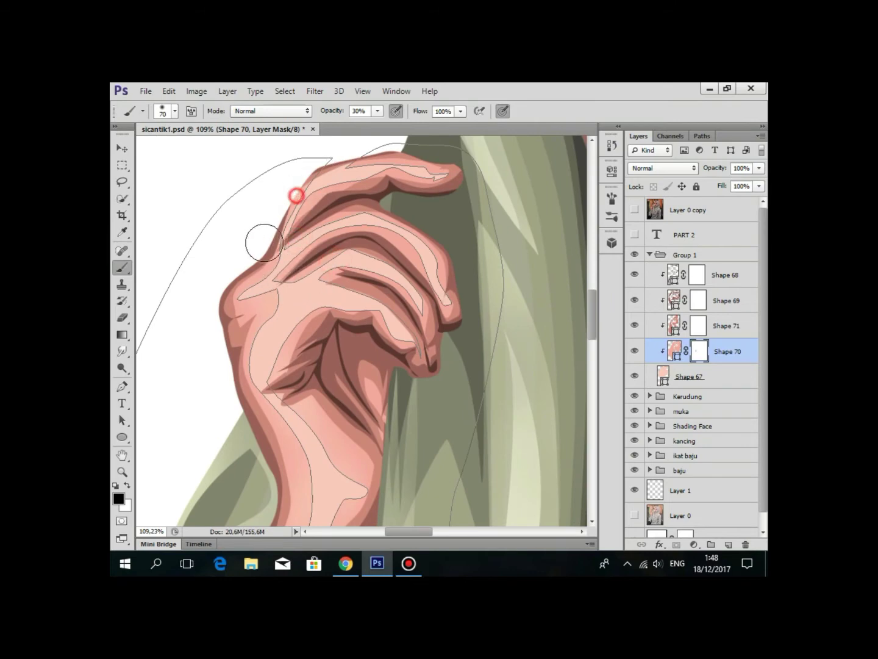
pyautogui.moveTo(264, 242); pyautogui.dragTo(376, 230)
pyautogui.scroll(-2, 283, 351)
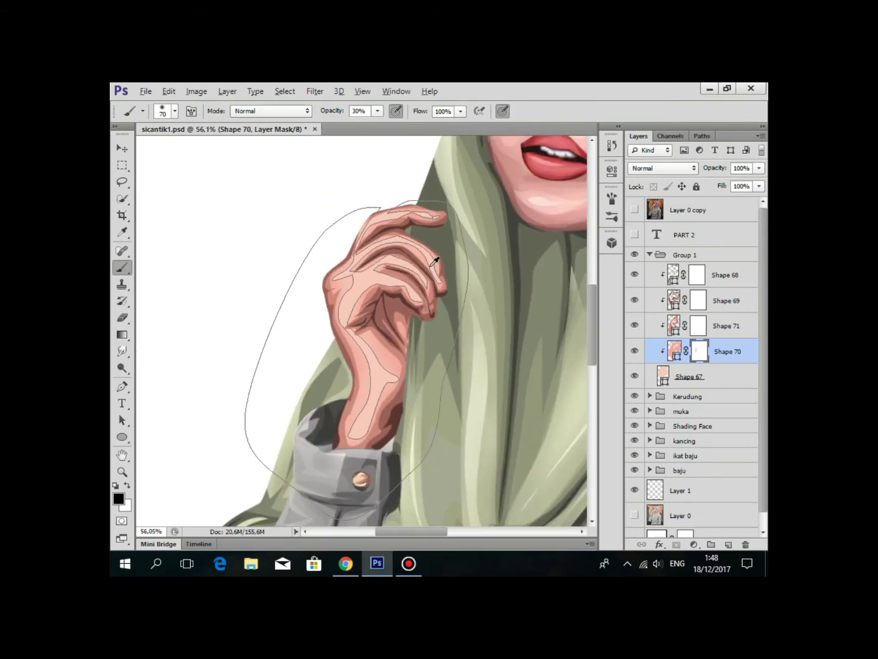
pyautogui.scroll(-3, 379, 349)
pyautogui.scroll(3, 398, 259)
pyautogui.scroll(3, 272, 250)
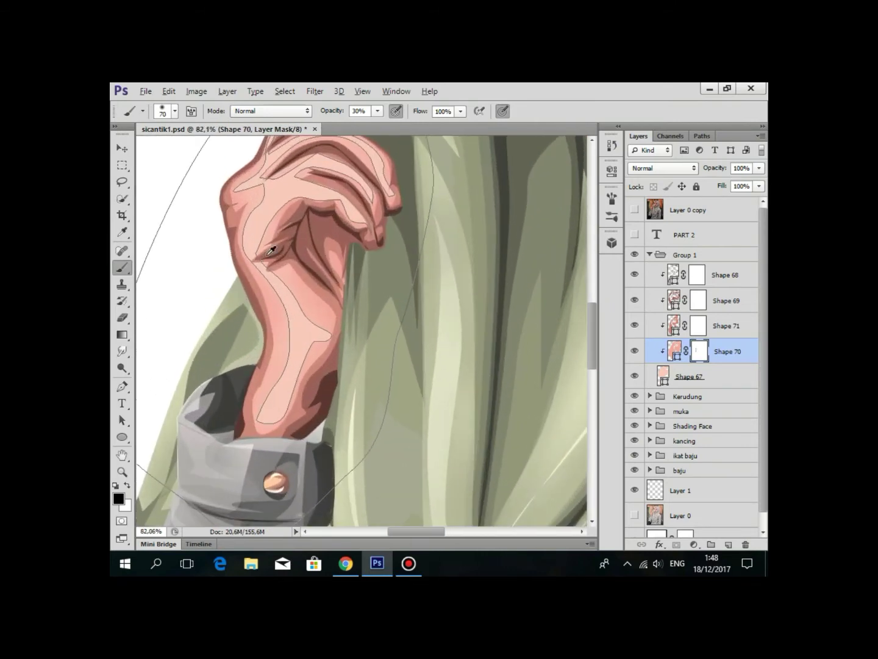
pyautogui.scroll(3, 300, 381)
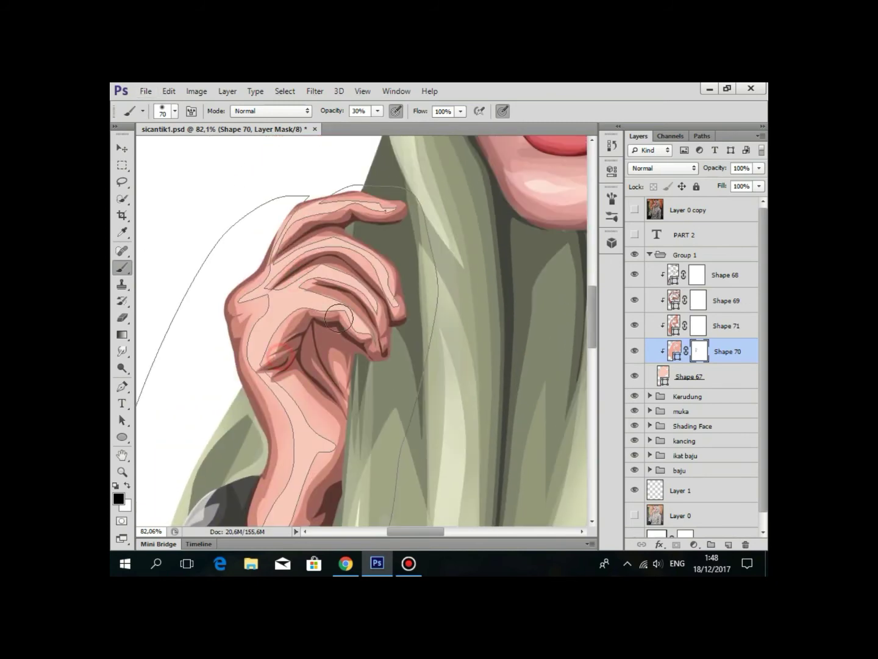
pyautogui.scroll(-3, 475, 300)
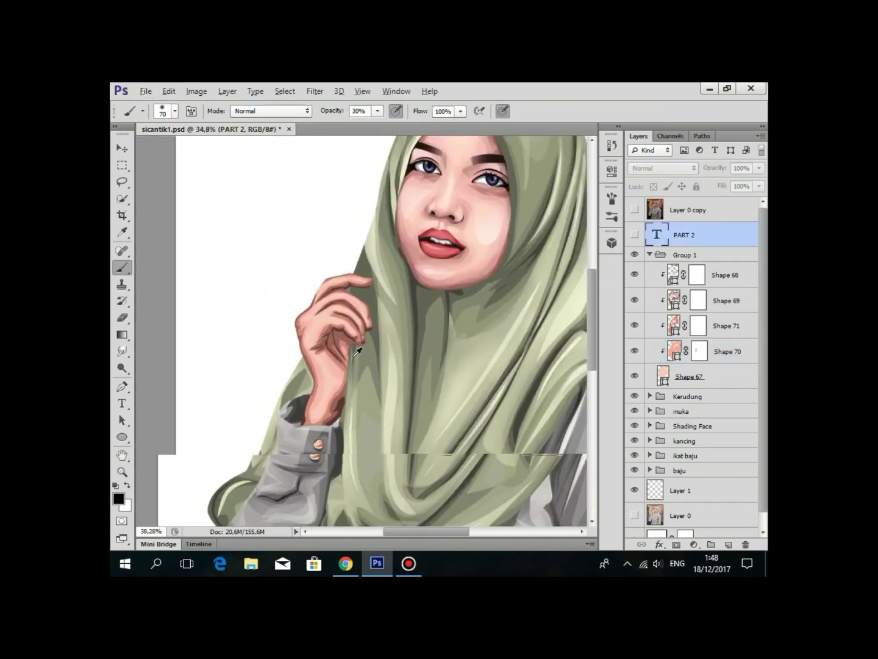
pyautogui.scroll(1, 406, 388)
# Move up to Shape 71's shading and bring the fingers back into view.
pyautogui.hotkey('alt', ']')
pyautogui.scroll(2, 339, 270)
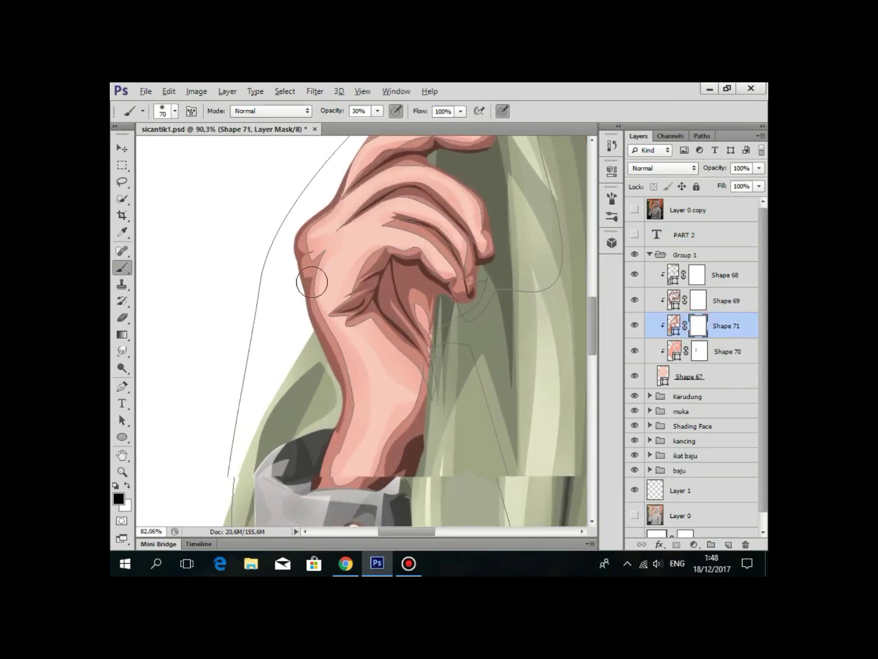
pyautogui.scroll(-2, 345, 379)
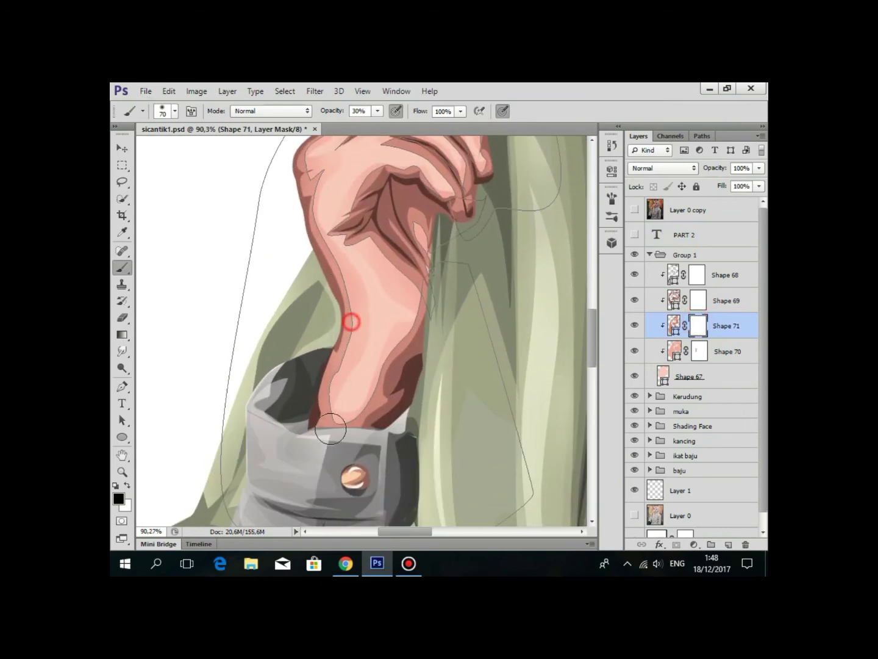
pyautogui.scroll(2, 410, 326)
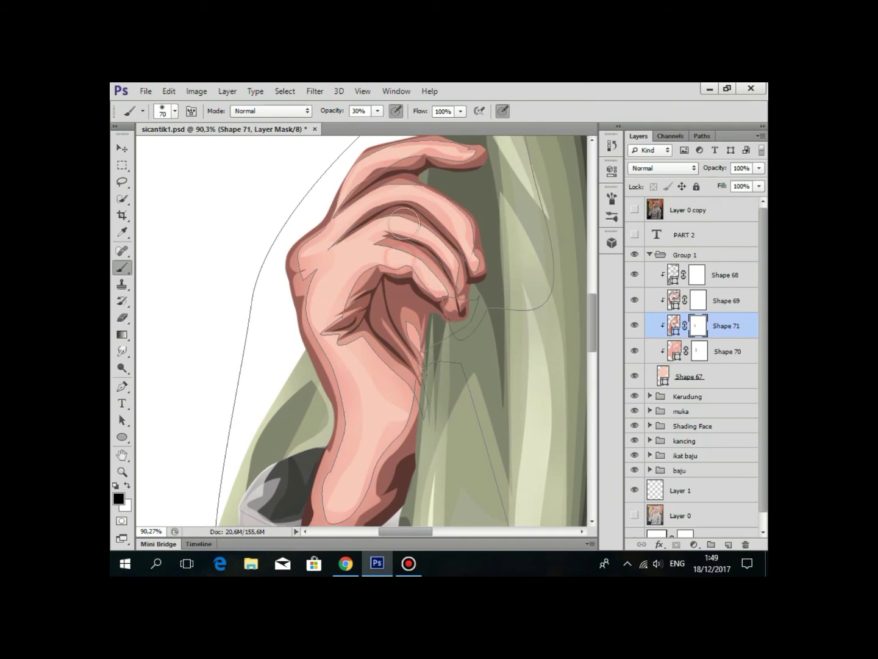
pyautogui.moveTo(338, 233); pyautogui.dragTo(315, 317)
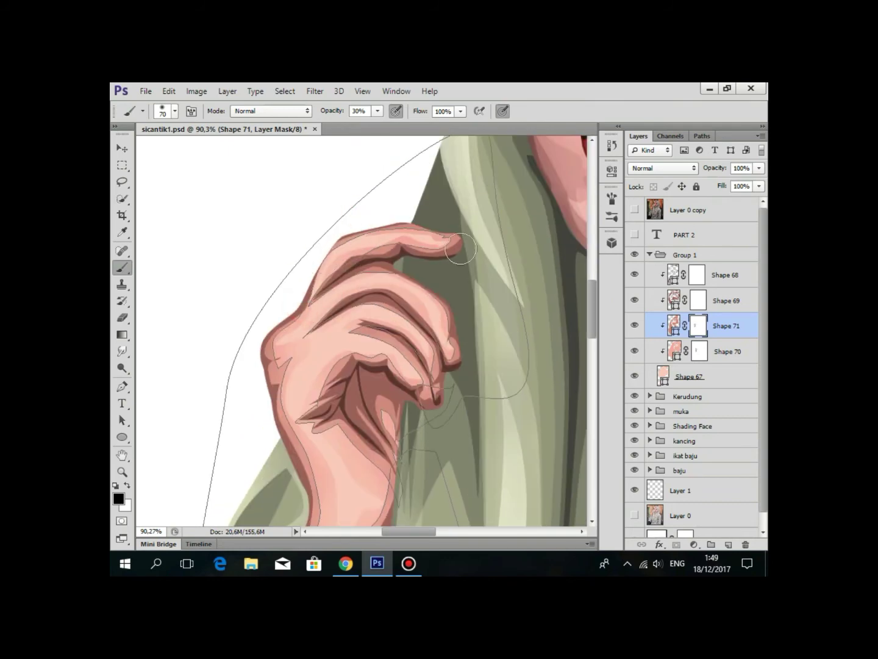
pyautogui.click(722, 213)
pyautogui.scroll(-3, 399, 245)
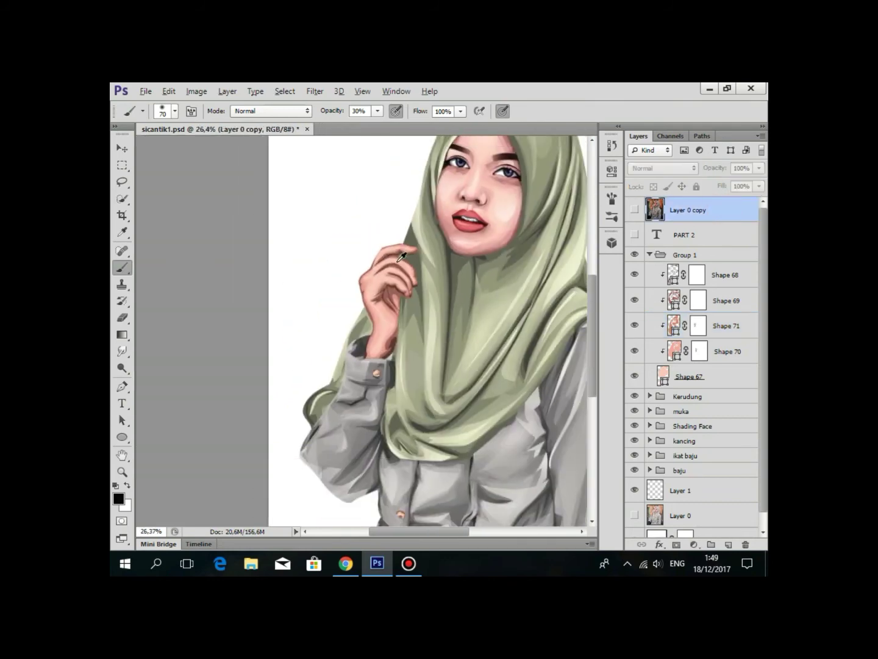
pyautogui.scroll(-3, 290, 312)
pyautogui.scroll(3, 291, 311)
pyautogui.scroll(3, 290, 312)
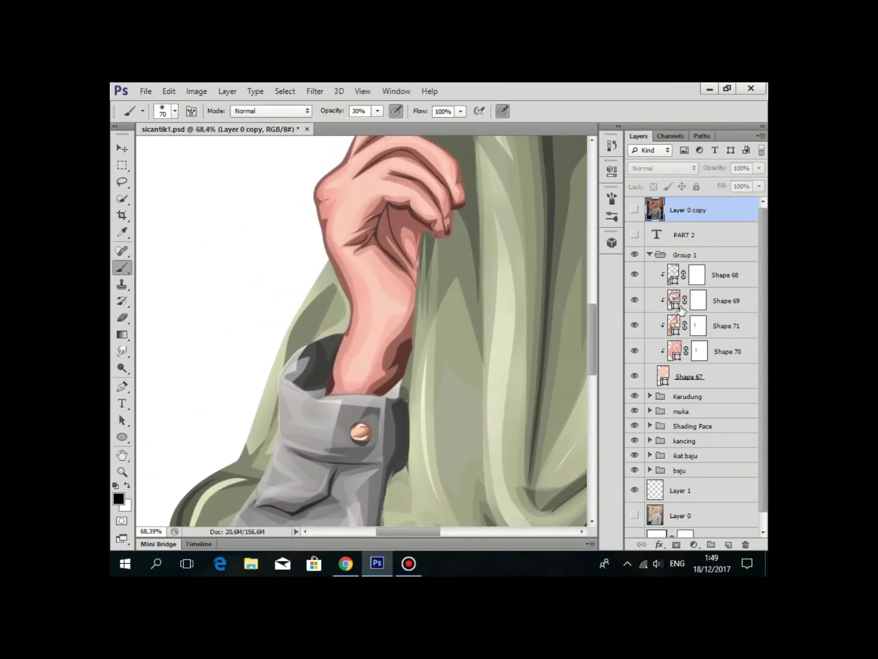
# Paint Shape 69's mask along the forearm, fingers, top finger and hand at 30%.
pyautogui.keyDown('ctrl'); pyautogui.click(386, 292); pyautogui.keyUp('ctrl')
pyautogui.scroll(1, 371, 305)
pyautogui.moveTo(371, 305)
pyautogui.mouseDown()
pyautogui.moveTo(392, 350)
pyautogui.moveTo(358, 230)
pyautogui.mouseUp()
pyautogui.scroll(-3, 366, 310)
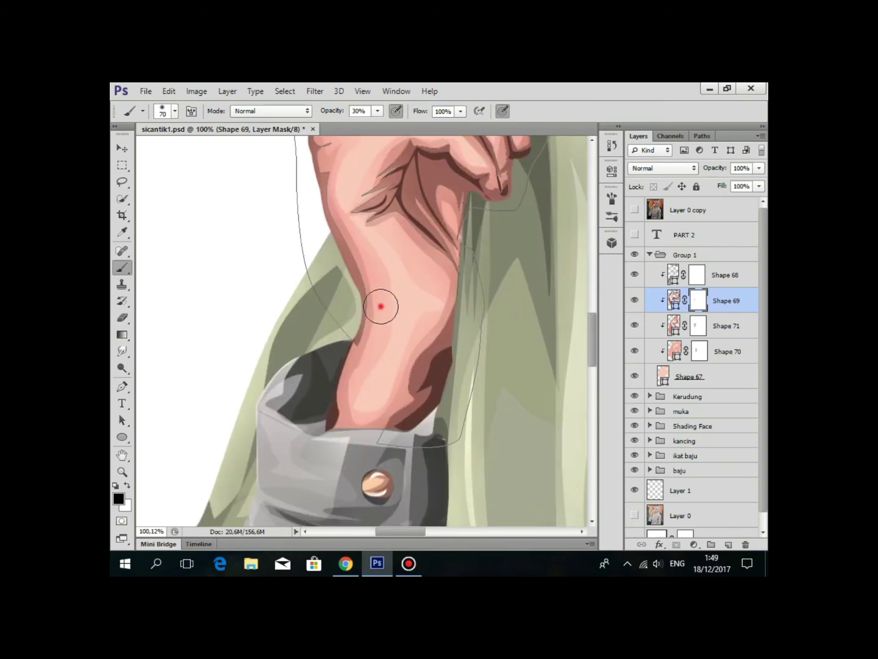
pyautogui.moveTo(431, 329); pyautogui.dragTo(447, 294)
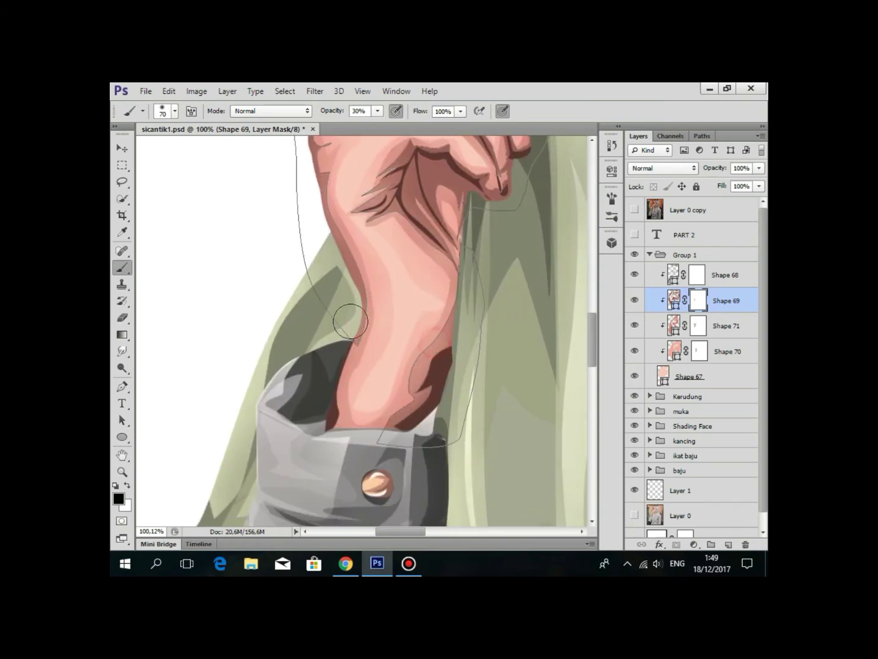
pyautogui.scroll(4, 343, 318)
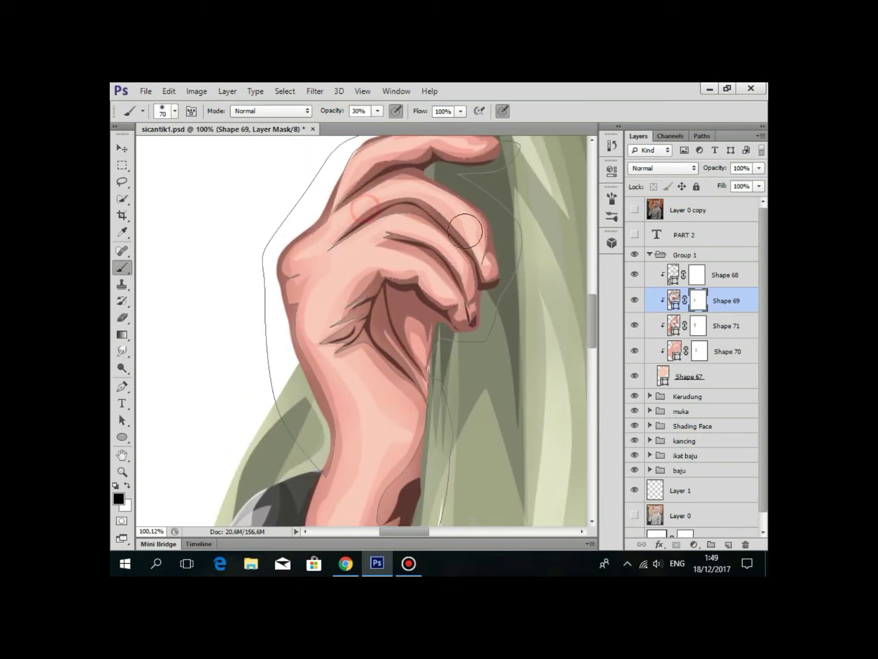
pyautogui.moveTo(385, 228); pyautogui.dragTo(469, 288)
pyautogui.scroll(-2, 480, 336)
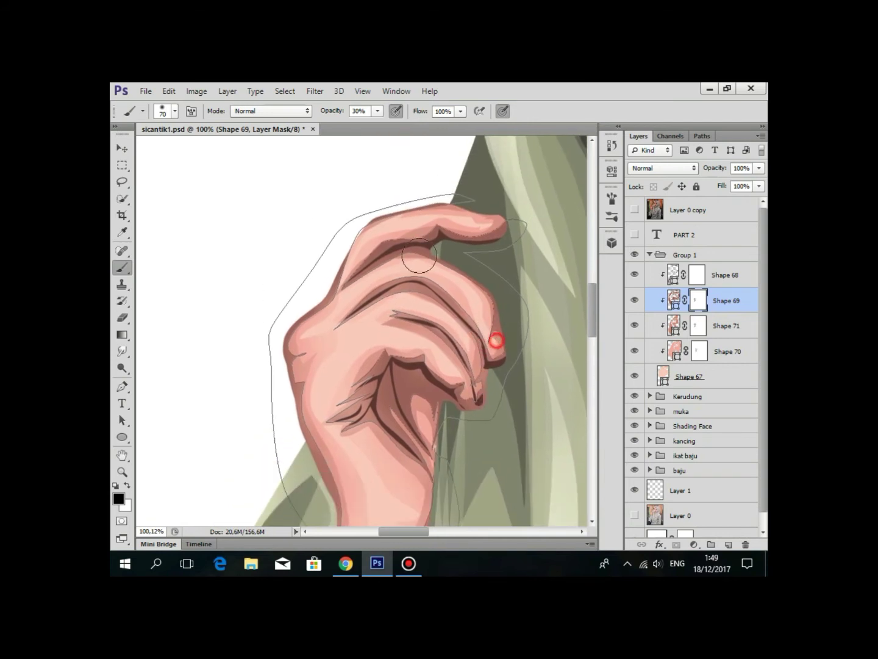
pyautogui.moveTo(368, 251); pyautogui.dragTo(491, 226)
pyautogui.scroll(-3, 387, 247)
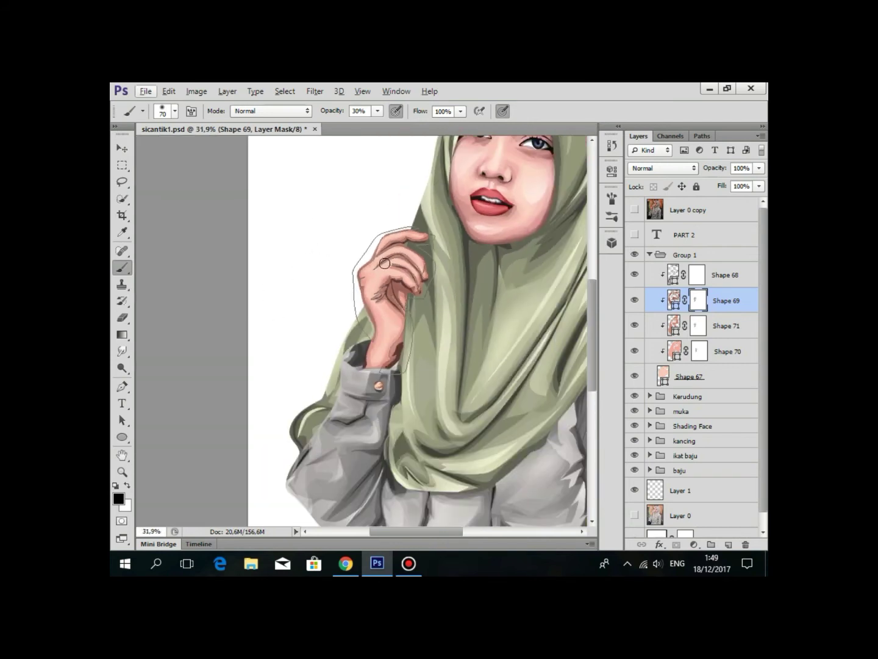
pyautogui.scroll(2, 440, 321)
pyautogui.moveTo(362, 277); pyautogui.dragTo(361, 321)
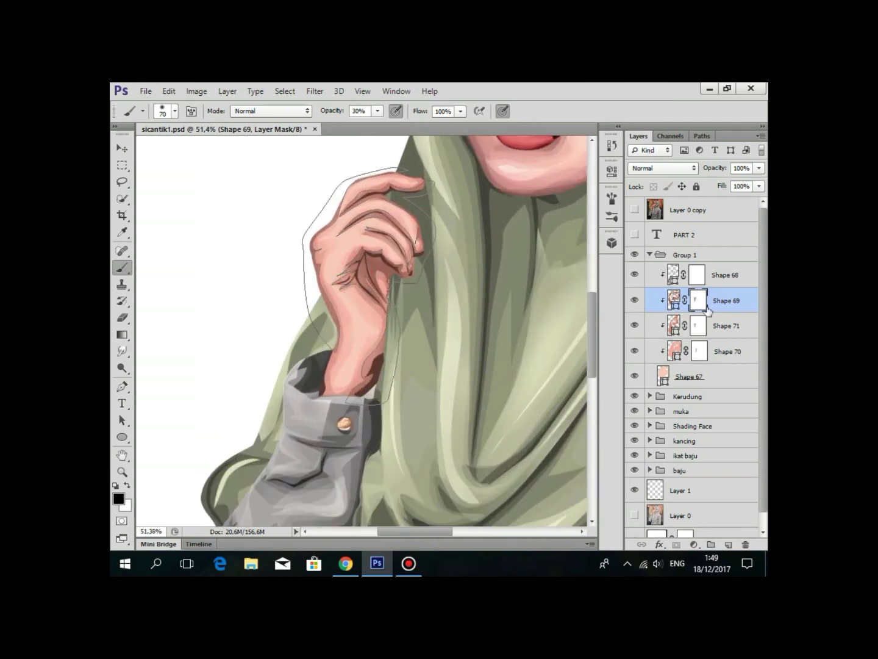
# Target Shape 68's mask, then select the Shape 68 layer itself.
pyautogui.click(697, 277)
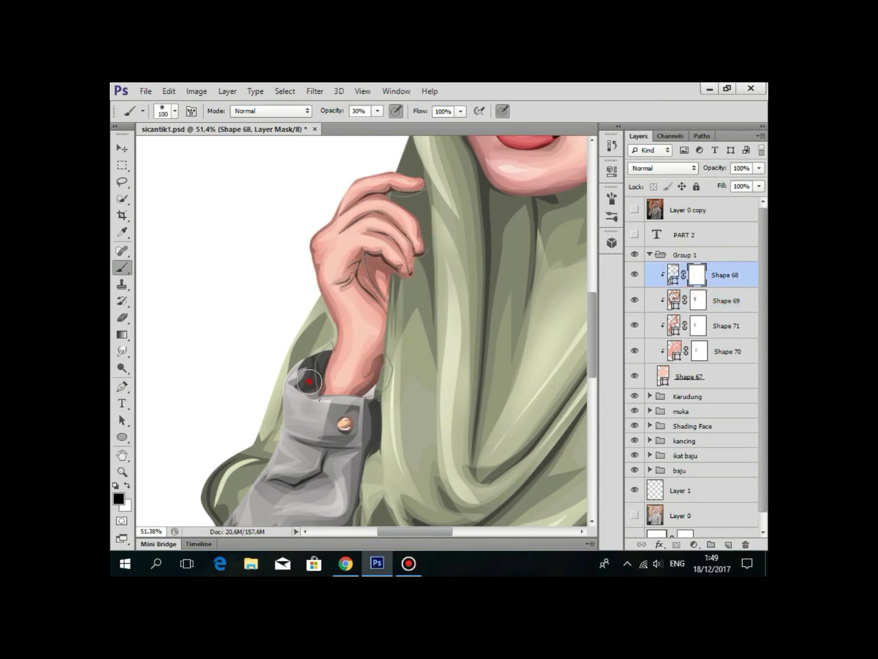
pyautogui.click(711, 211)
pyautogui.scroll(-3, 366, 305)
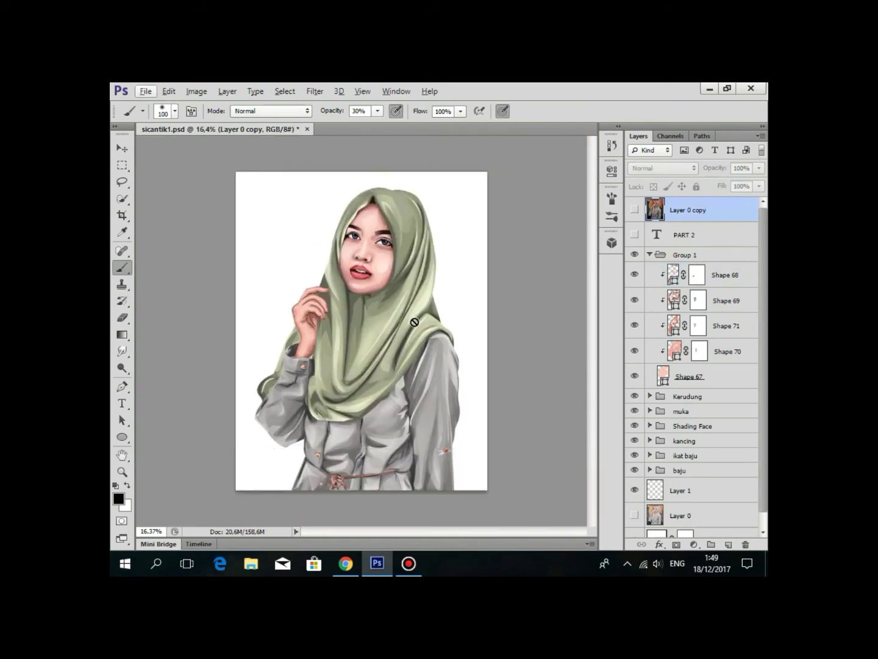
pyautogui.scroll(2, 287, 342)
pyautogui.scroll(2, 286, 343)
pyautogui.click(707, 272)
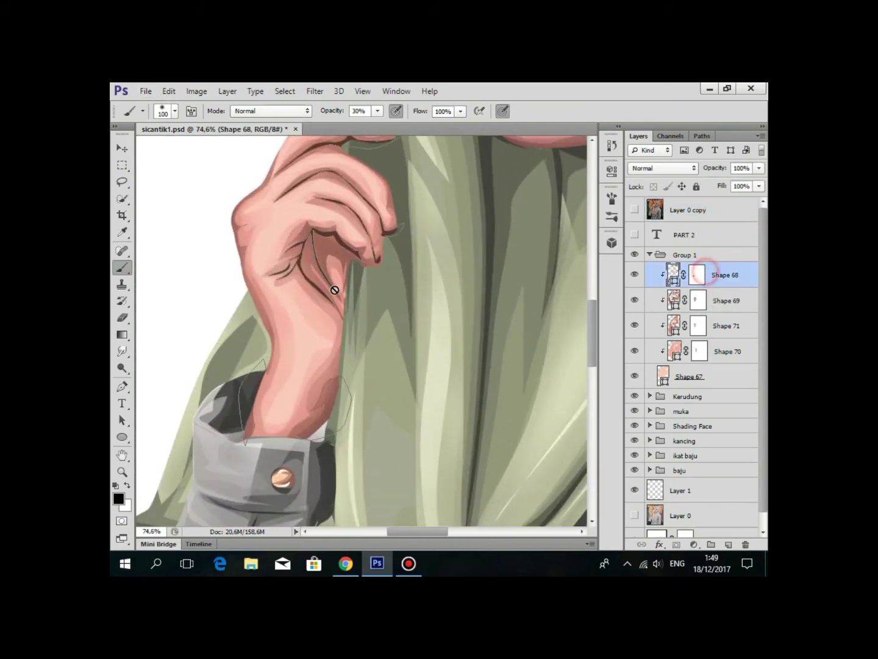
pyautogui.scroll(-1, 728, 540)
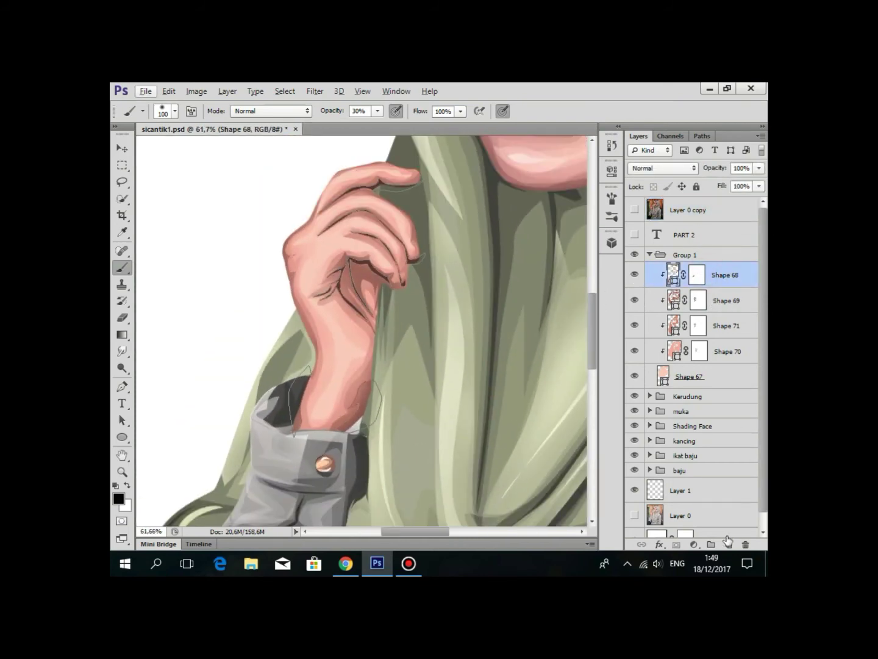
# Add a new layer clipped to Shape 68 and show the Layer 0 copy reference photo.
pyautogui.click(727, 545)
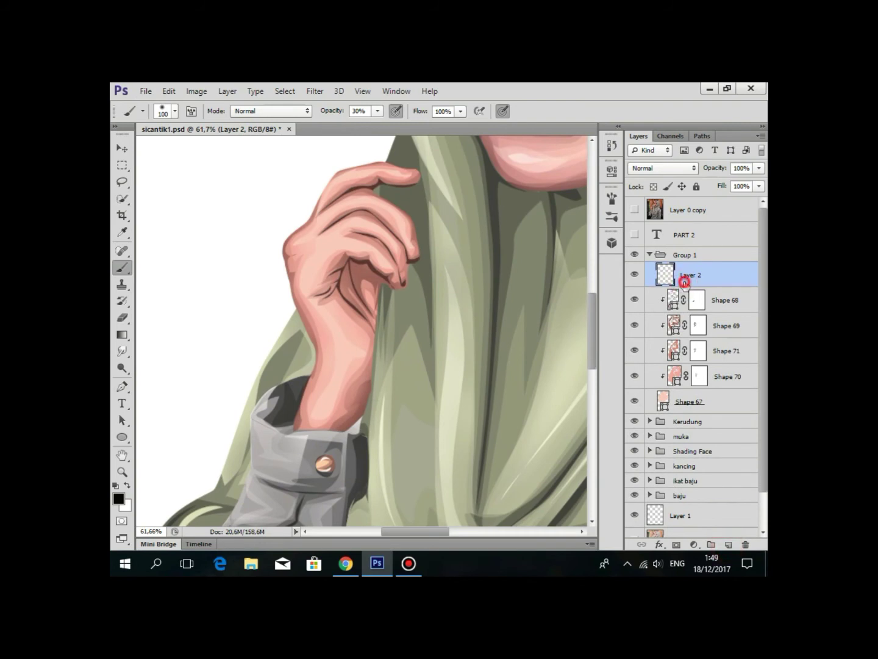
pyautogui.keyDown('alt'); pyautogui.click(682, 284); pyautogui.keyUp('alt')
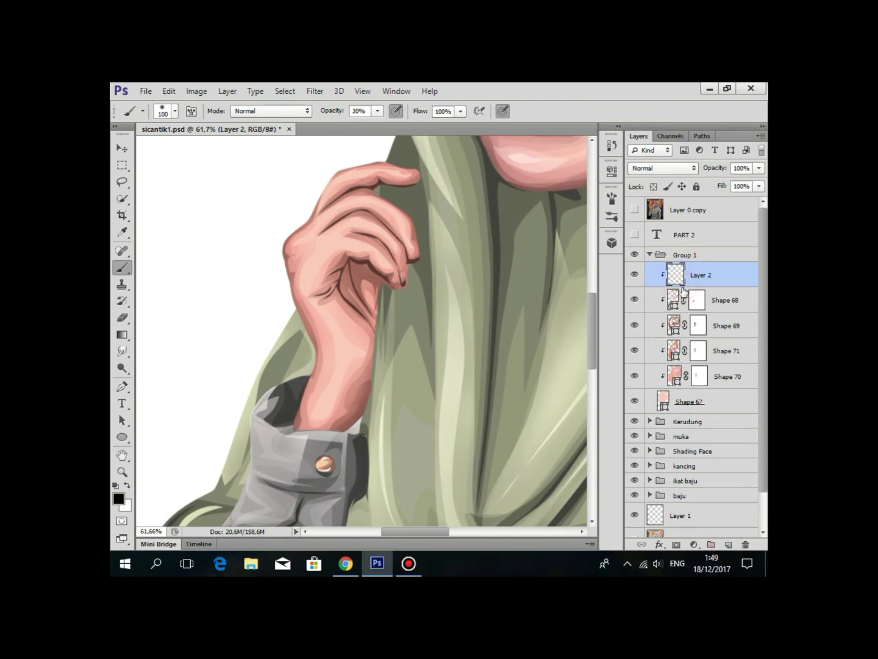
pyautogui.click(634, 211)
pyautogui.scroll(2, 290, 190)
pyautogui.scroll(2, 355, 359)
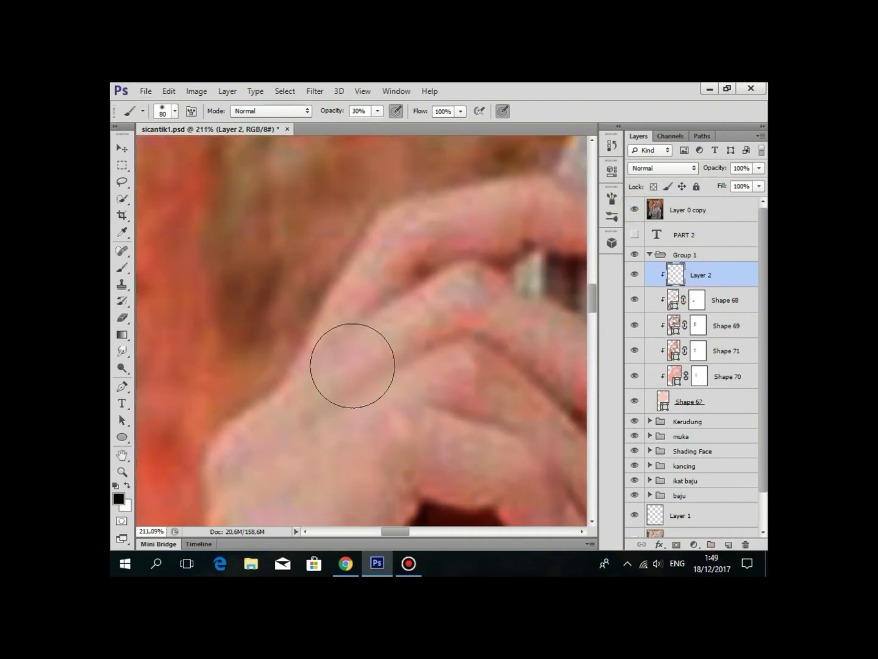
# Pen-trace the highlight outline along the knuckle and the top finger.
pyautogui.press('p')
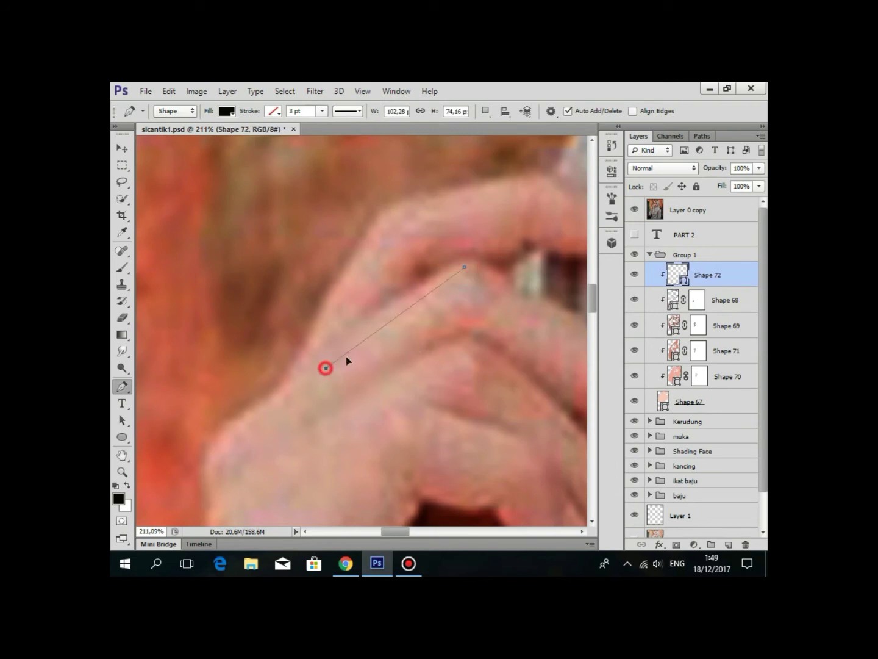
pyautogui.click(307, 366)
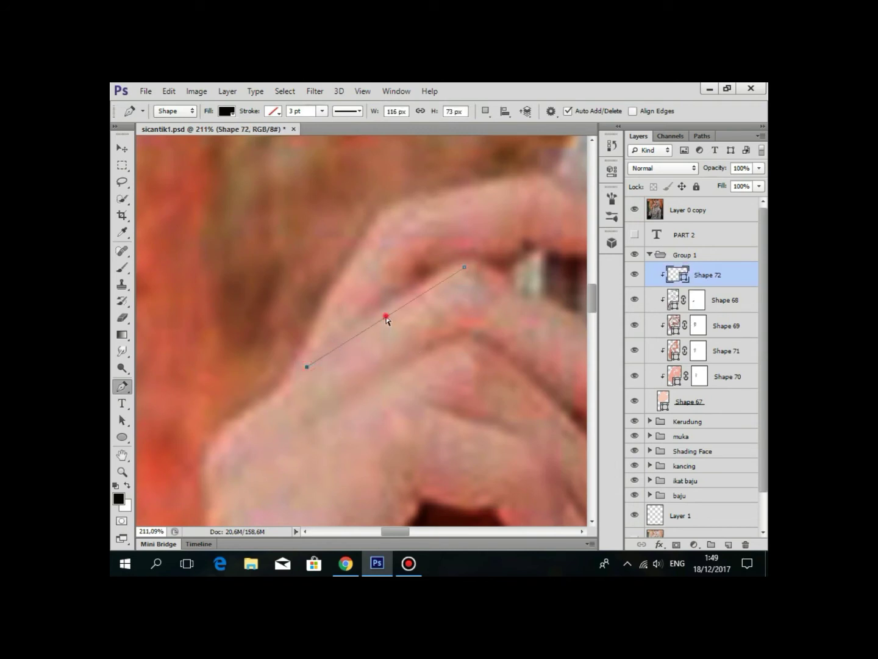
pyautogui.press('alt')
pyautogui.moveTo(442, 334); pyautogui.dragTo(462, 325)
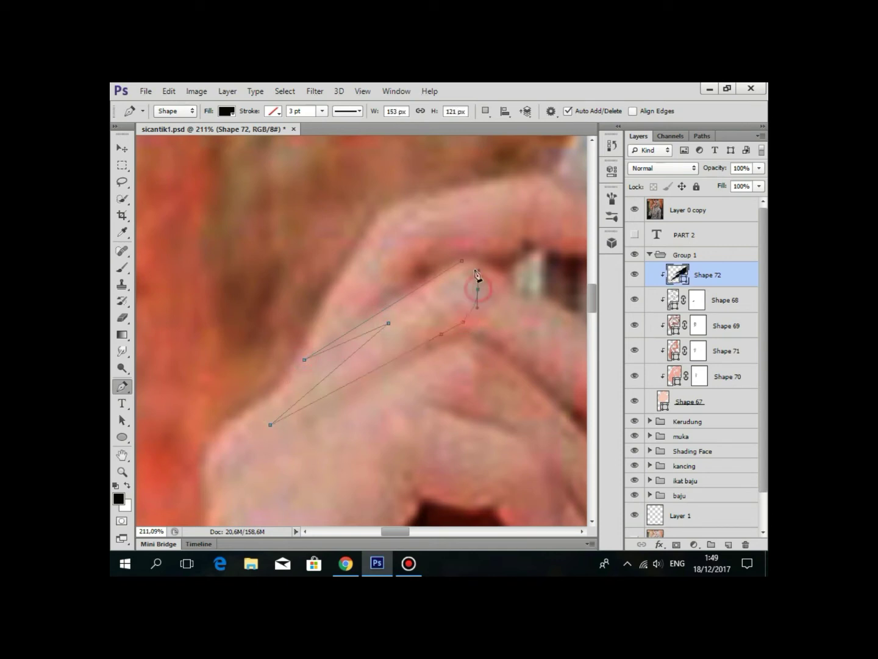
pyautogui.moveTo(476, 272); pyautogui.dragTo(294, 251)
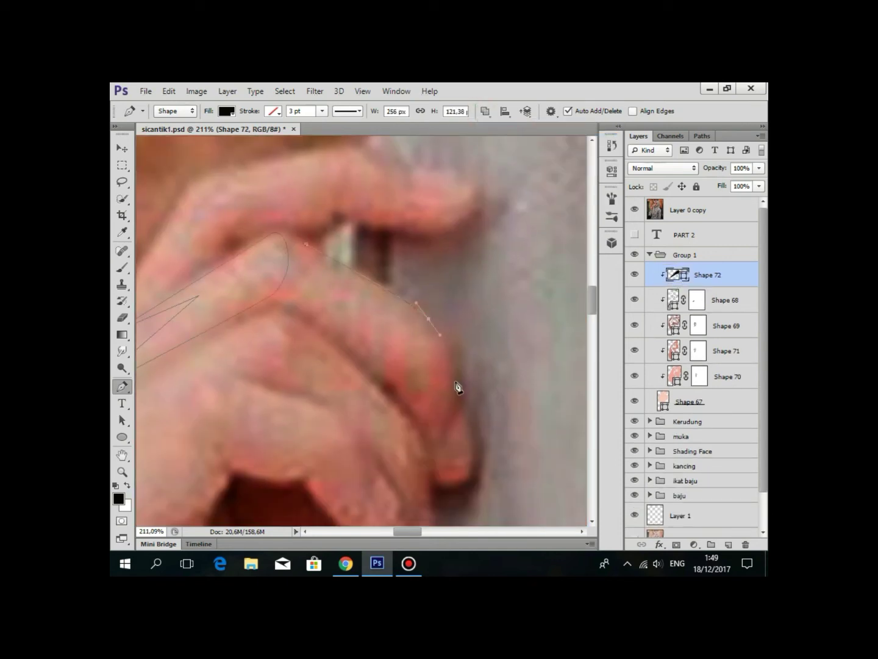
pyautogui.scroll(1, 254, 283)
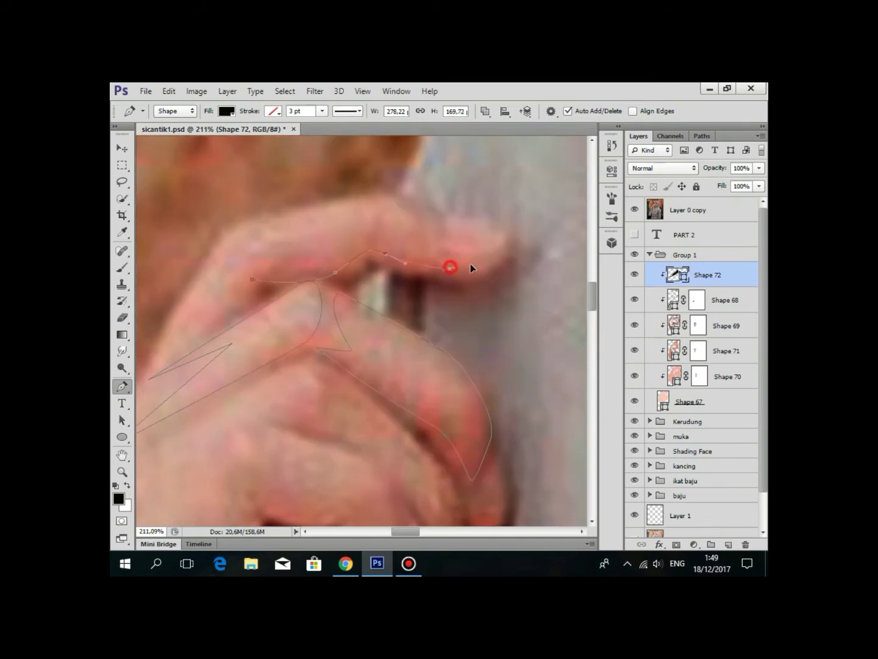
pyautogui.click(380, 205)
pyautogui.click(303, 219)
pyautogui.moveTo(256, 228); pyautogui.dragTo(282, 240)
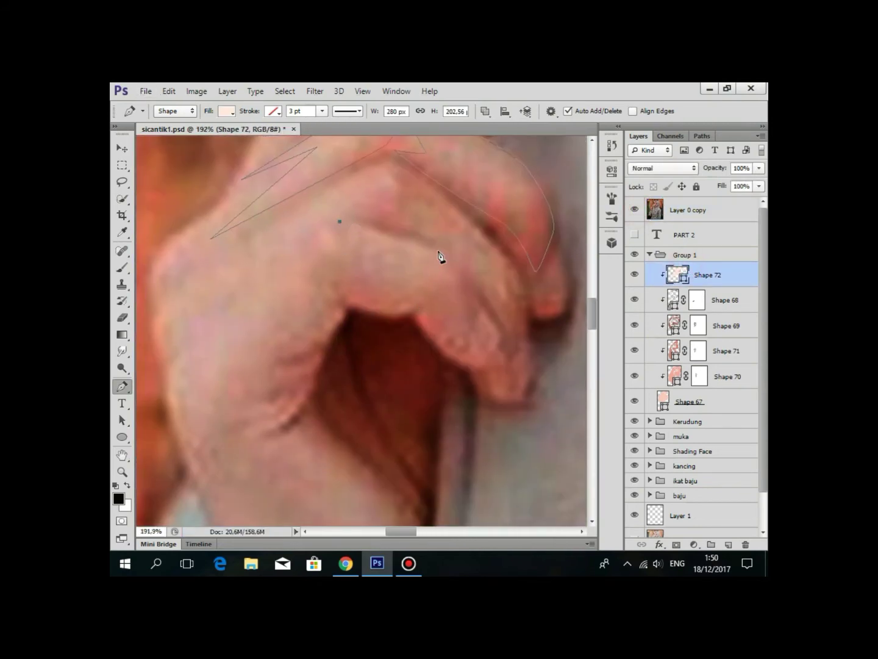
# Trace around the fingertips and down the wrist, closing the pale pink Shape 72 highlight.
pyautogui.click(439, 250)
pyautogui.click(450, 266)
pyautogui.click(412, 300)
pyautogui.moveTo(388, 315); pyautogui.dragTo(377, 312)
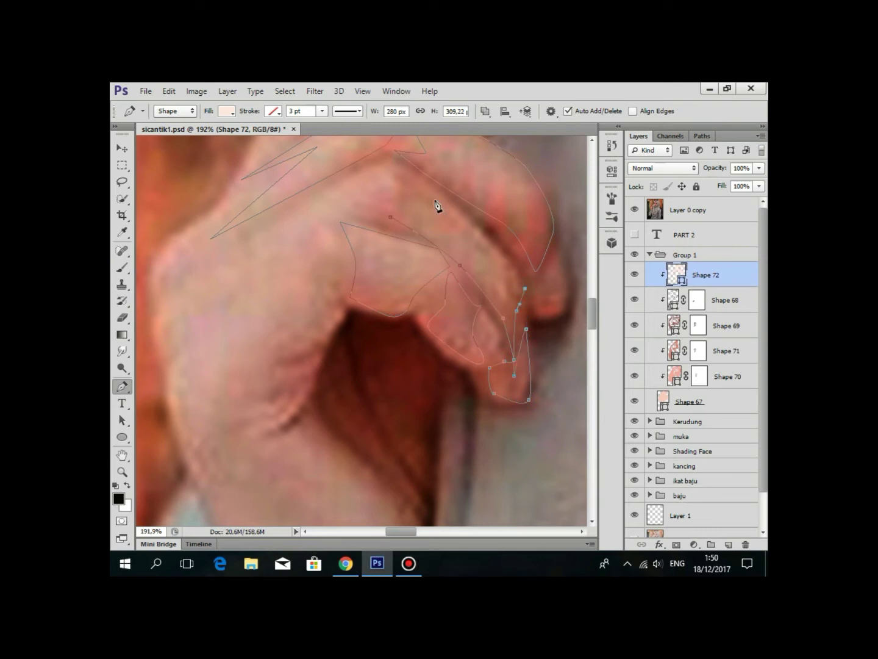
pyautogui.moveTo(310, 276); pyautogui.dragTo(391, 277)
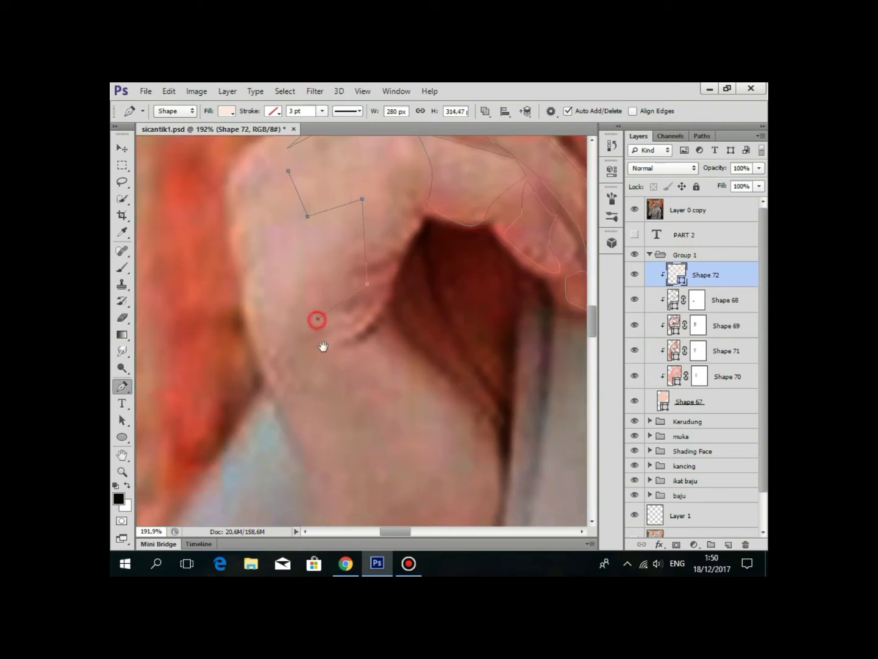
pyautogui.click(313, 230)
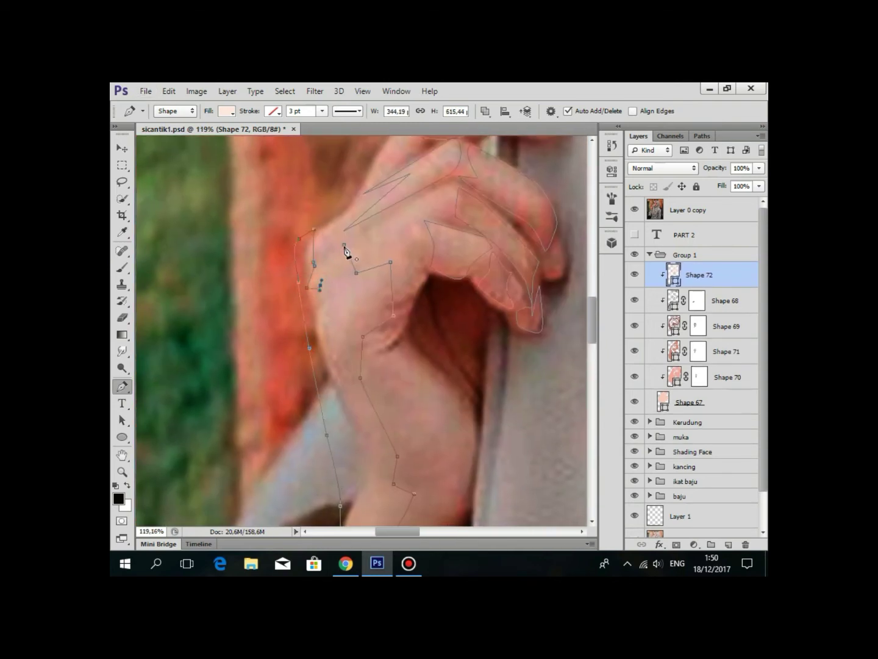
pyautogui.click(344, 246)
pyautogui.scroll(5, 366, 268)
pyautogui.click(634, 210)
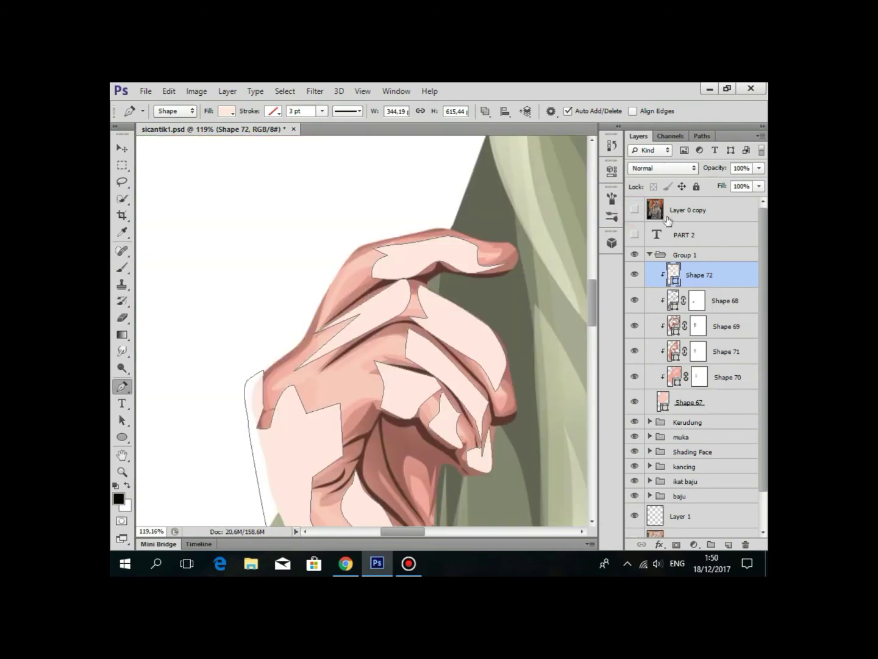
pyautogui.click(634, 210)
pyautogui.click(359, 289)
# Mask Shape 72 and fade it along the arm and fingers with a 30% black brush, size 150.
pyautogui.click(634, 210)
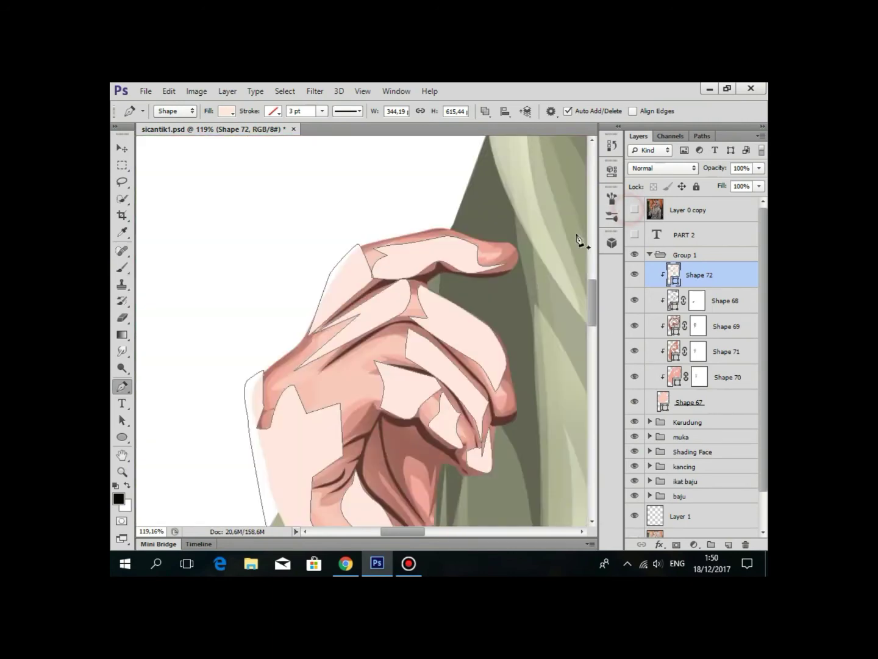
pyautogui.scroll(-3, 366, 330)
pyautogui.click(676, 544)
pyautogui.press('b')
pyautogui.scroll(3, 358, 333)
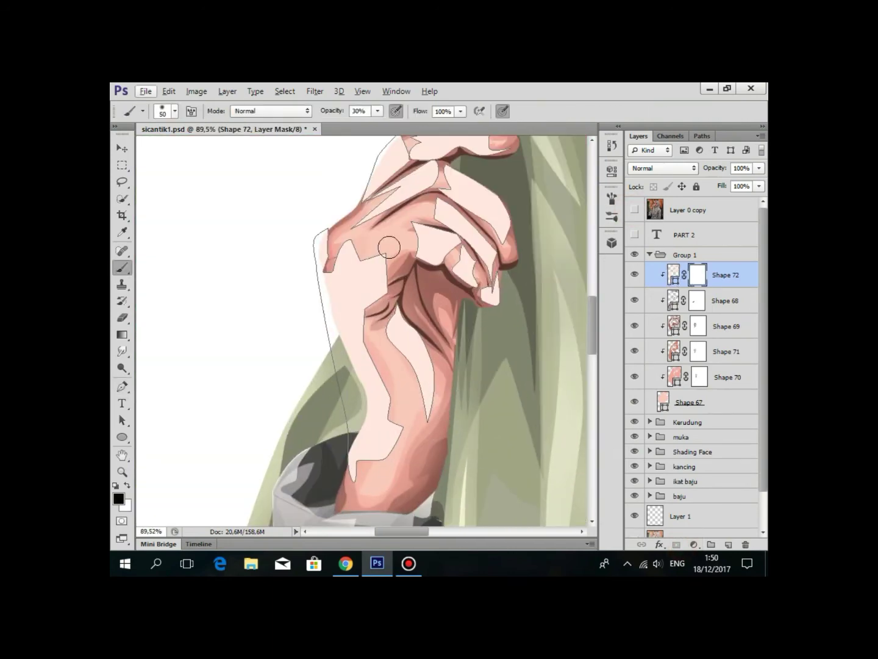
pyautogui.moveTo(386, 244)
pyautogui.mouseDown()
pyautogui.moveTo(401, 250)
pyautogui.moveTo(372, 471)
pyautogui.moveTo(386, 368)
pyautogui.mouseUp()
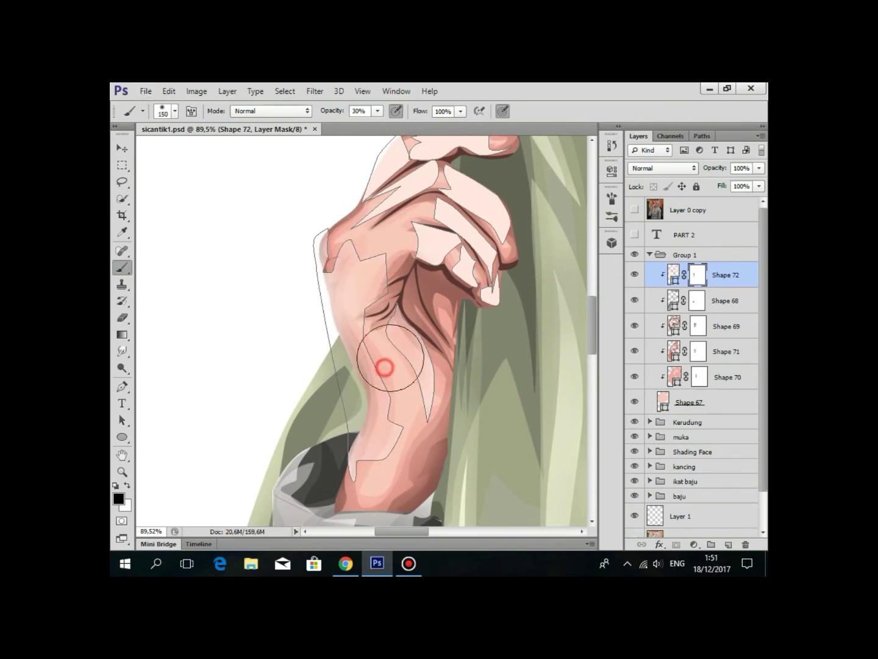
pyautogui.press(']')
pyautogui.press(']')
pyautogui.press(']')
pyautogui.scroll(3, 366, 330)
pyautogui.moveTo(271, 279); pyautogui.dragTo(427, 366)
pyautogui.scroll(-5, 305, 293)
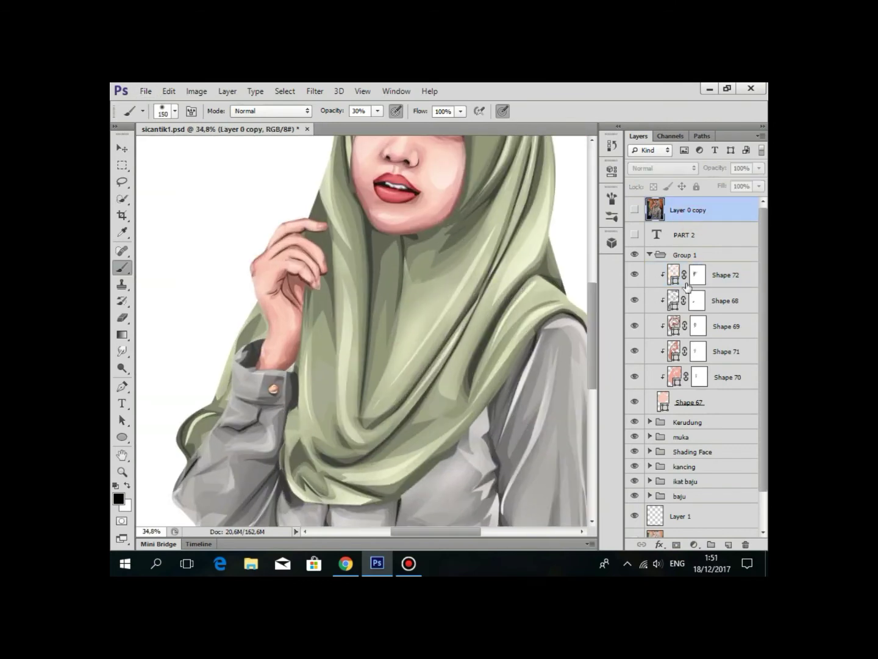
pyautogui.scroll(2, 304, 294)
pyautogui.scroll(2, 240, 221)
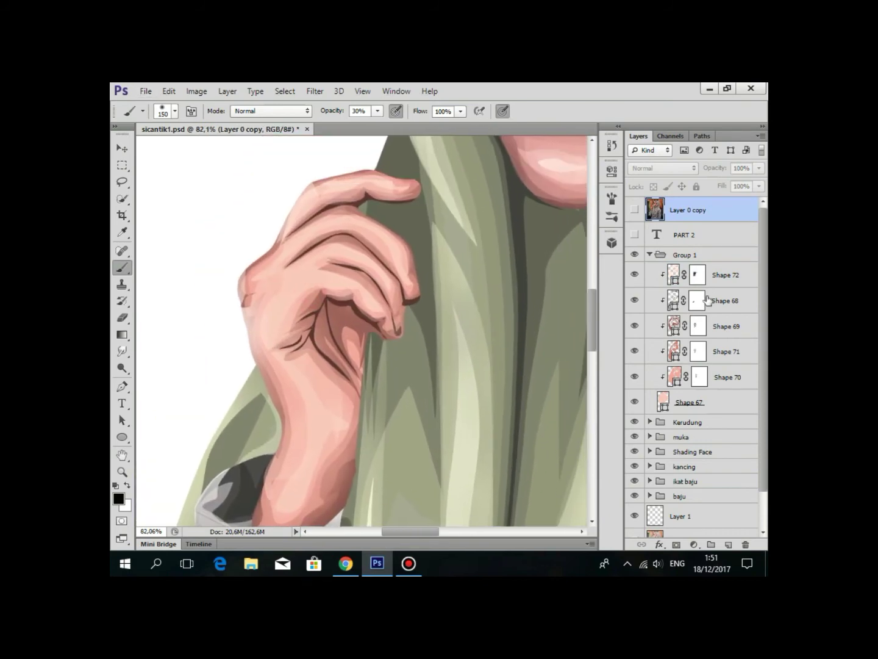
pyautogui.scroll(-5, 274, 342)
# Collapse Group 1, save the document, and briefly compare against the original photo.
pyautogui.click(683, 255)
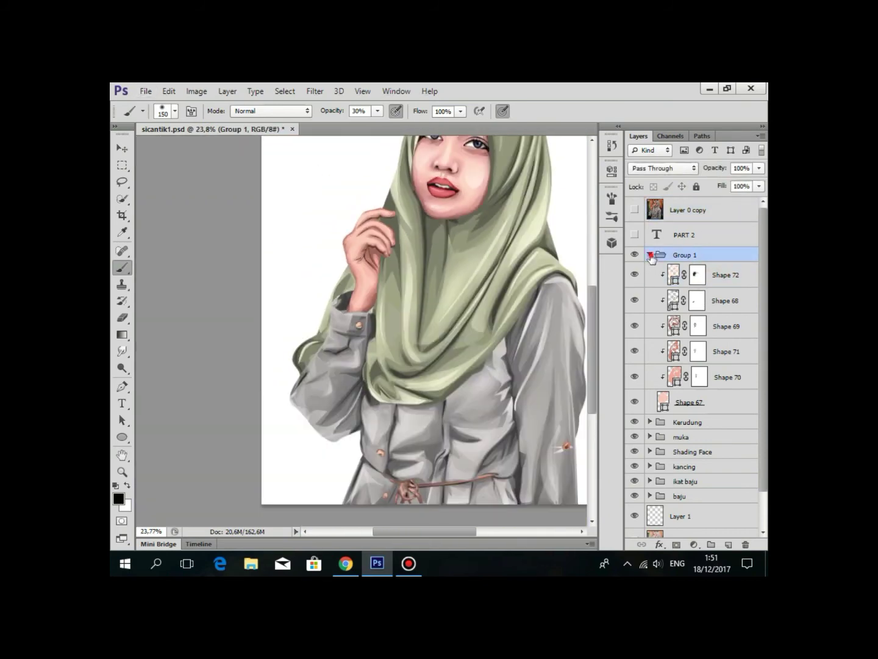
pyautogui.click(650, 255)
pyautogui.hotkey('ctrl', 's')
pyautogui.scroll(5, 343, 349)
pyautogui.scroll(2, 364, 355)
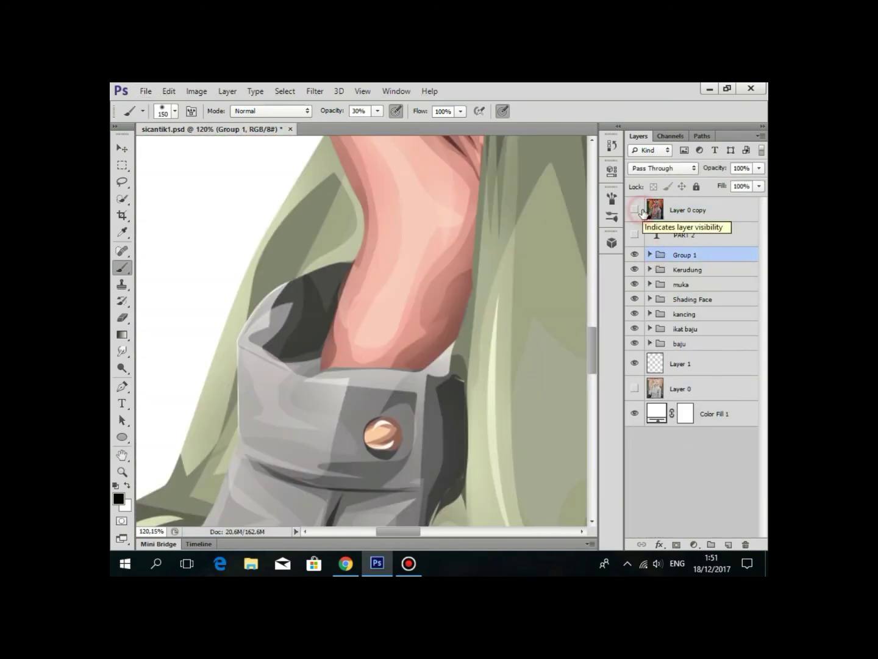
pyautogui.click(712, 261)
pyautogui.scroll(-8, 446, 402)
pyautogui.scroll(2, 446, 401)
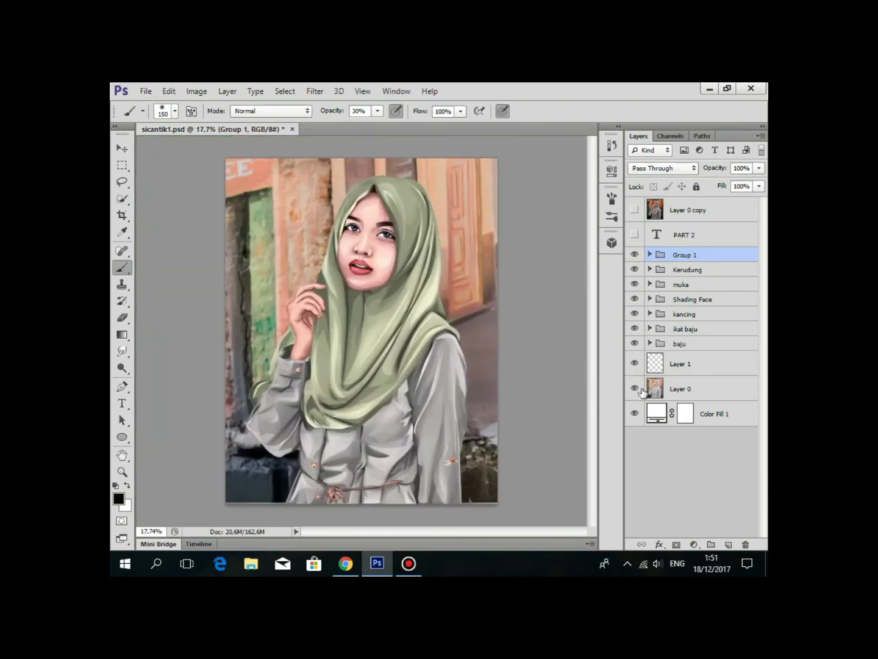
pyautogui.click(635, 388)
pyautogui.scroll(2, 305, 347)
pyautogui.click(646, 254)
# In Group 1, pen-trace a new clipped shadow shape between the fingers and wrist.
pyautogui.scroll(3, 323, 287)
pyautogui.click(702, 300)
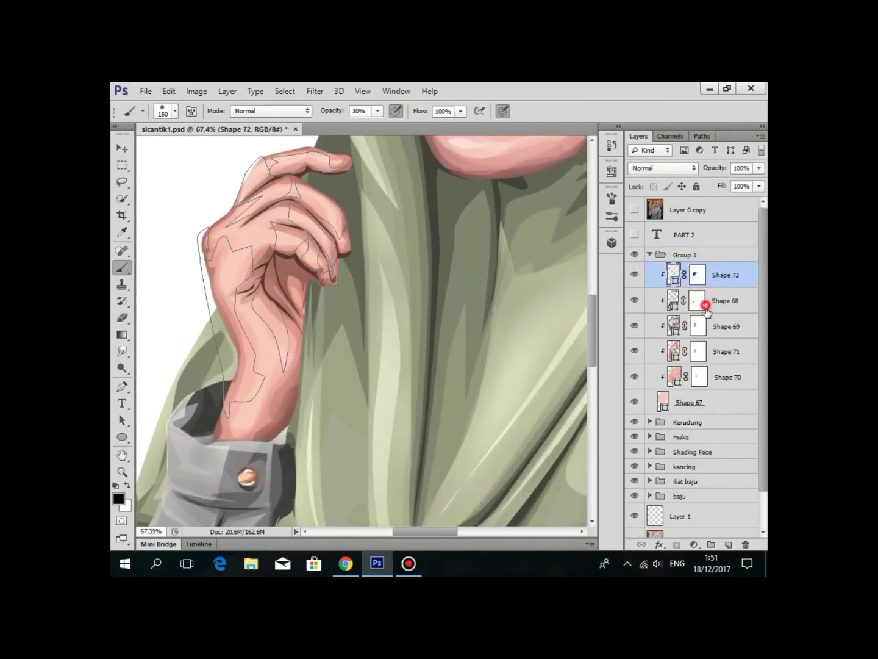
pyautogui.hotkey('ctrl', 'shift', 'alt', 'n')
pyautogui.press('p')
pyautogui.scroll(1, 308, 299)
pyautogui.click(635, 210)
pyautogui.click(396, 190)
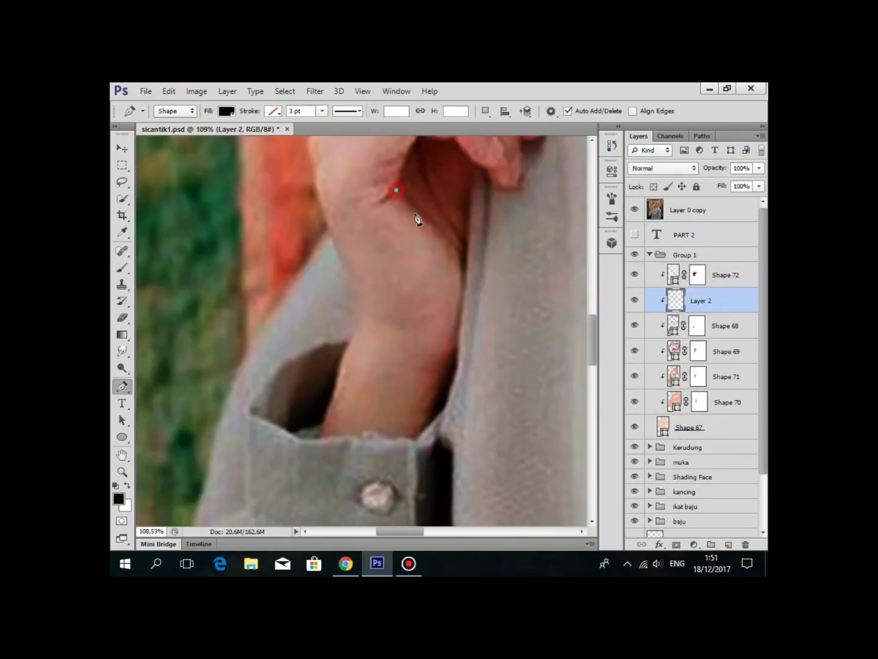
pyautogui.click(436, 227)
pyautogui.click(451, 344)
pyautogui.click(413, 423)
pyautogui.click(348, 420)
pyautogui.moveTo(403, 414); pyautogui.dragTo(385, 569)
pyautogui.click(476, 361)
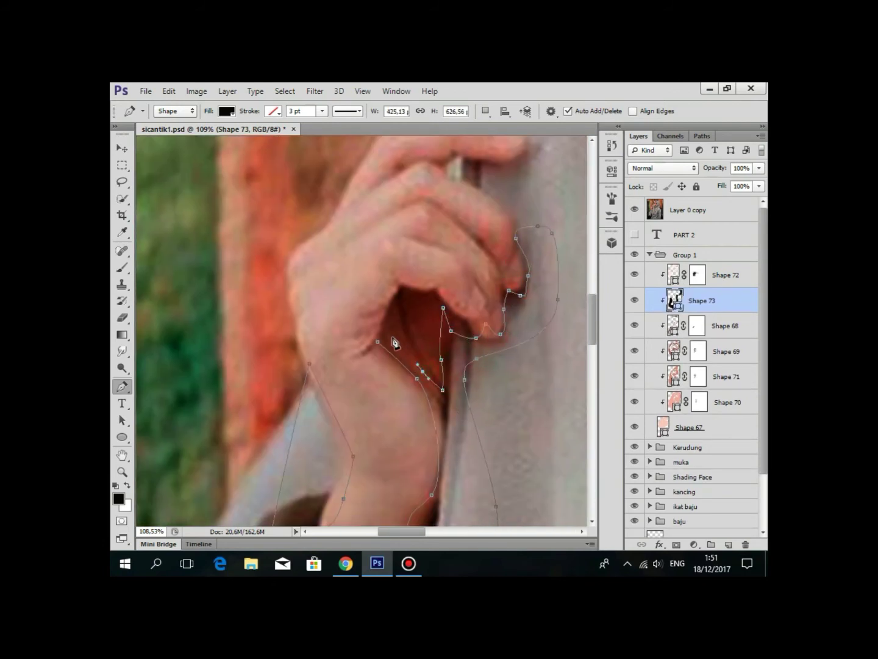
# Hide the reference photo and fill the shadow shape dark brown 66352d.
pyautogui.click(634, 210)
pyautogui.doubleClick(675, 301)
pyautogui.moveTo(549, 241)
pyautogui.mouseDown()
pyautogui.moveTo(544, 227)
pyautogui.moveTo(536, 244)
pyautogui.mouseUp()
pyautogui.click(758, 119)
# Mask the shadow, move it above Shape 72, and soften it near the palm and cuff.
pyautogui.click(700, 300)
pyautogui.press('b')
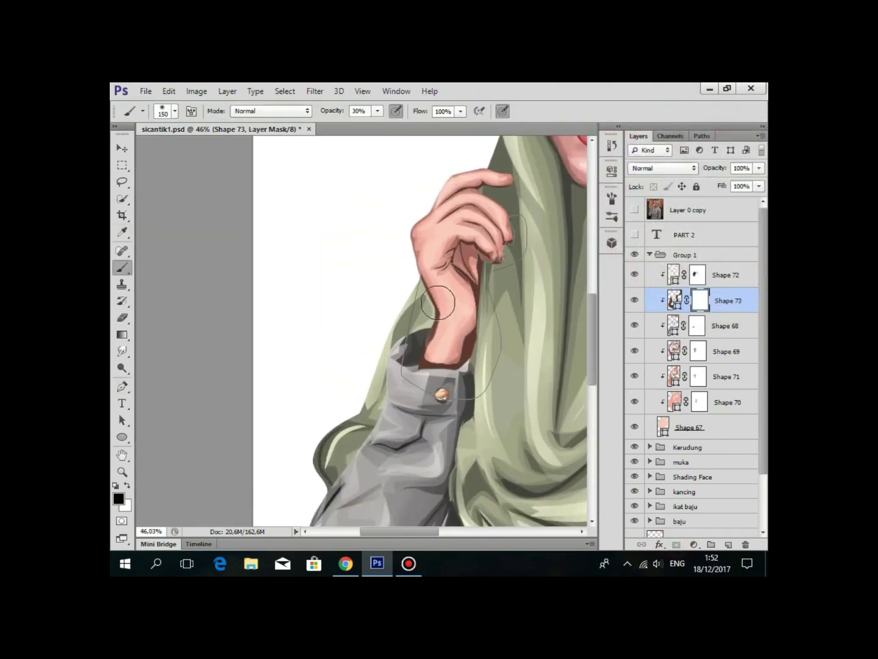
pyautogui.hotkey('ctrl', ']')
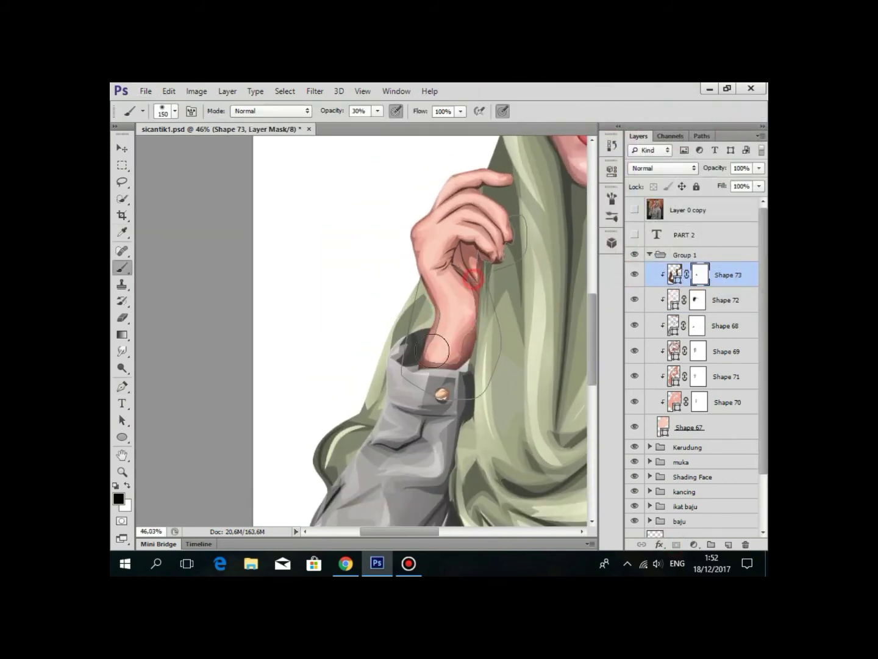
pyautogui.scroll(3, 494, 274)
pyautogui.click(700, 275)
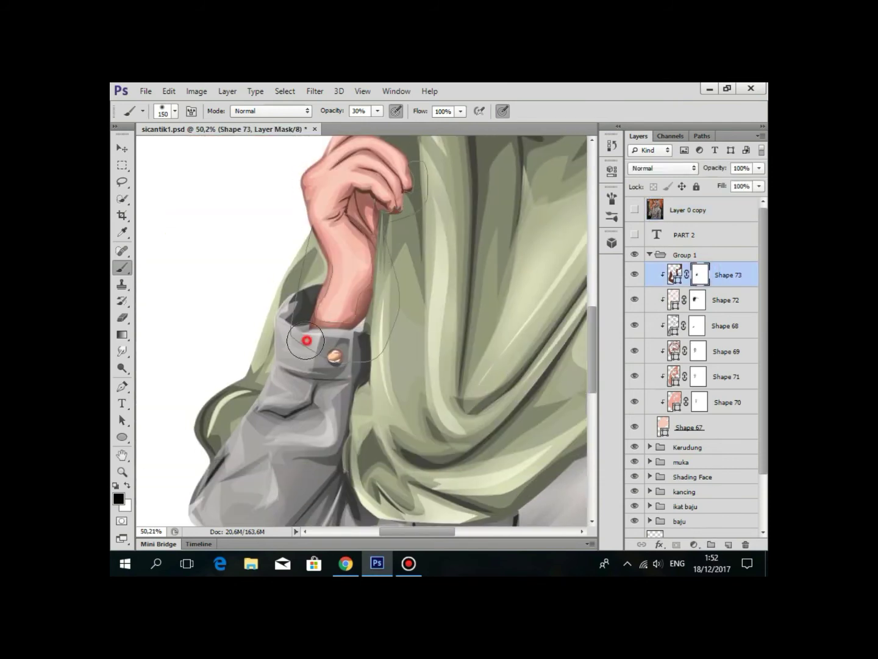
pyautogui.moveTo(362, 213); pyautogui.dragTo(341, 244)
# Collapse Group 1, create a new group, and rename Group 1 to 'tangan'.
pyautogui.click(700, 243)
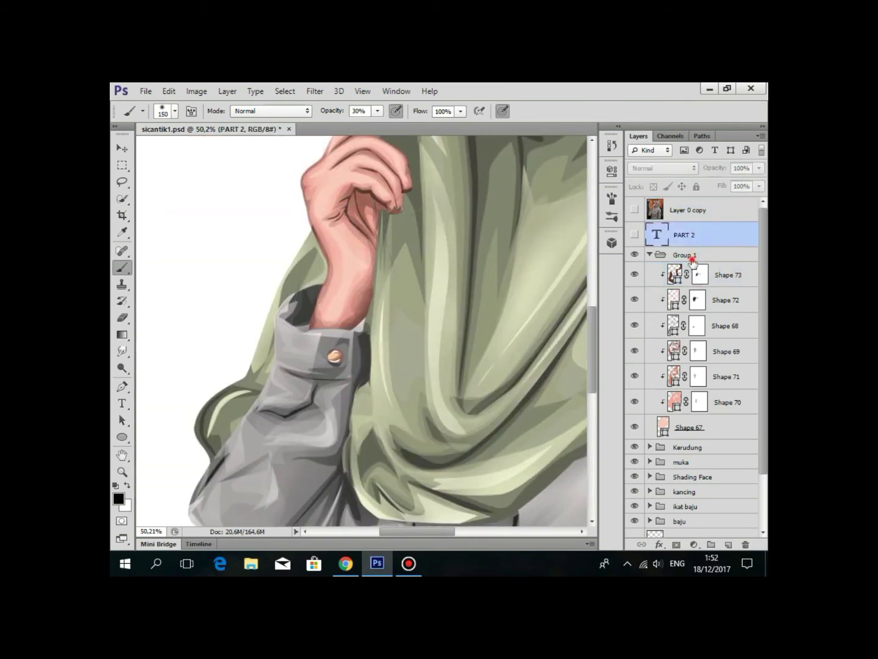
pyautogui.click(678, 256)
pyautogui.click(650, 256)
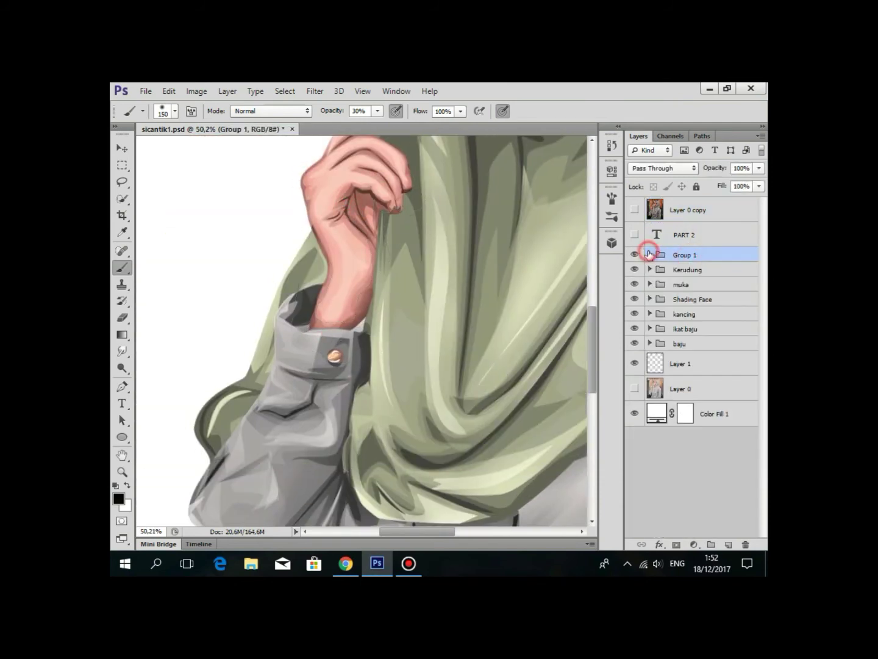
pyautogui.click(632, 211)
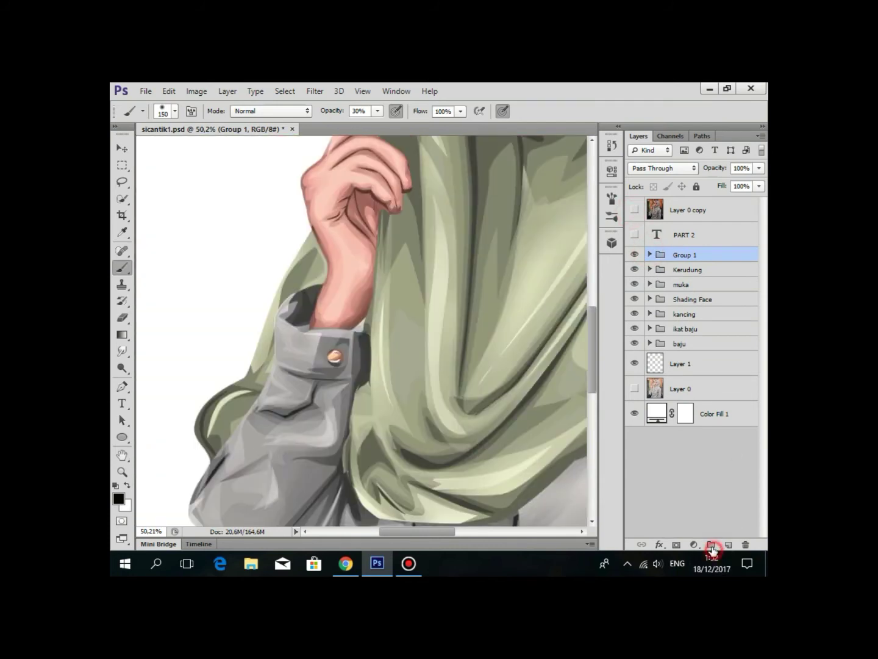
pyautogui.click(710, 544)
pyautogui.doubleClick(688, 269)
pyautogui.write('tangan')
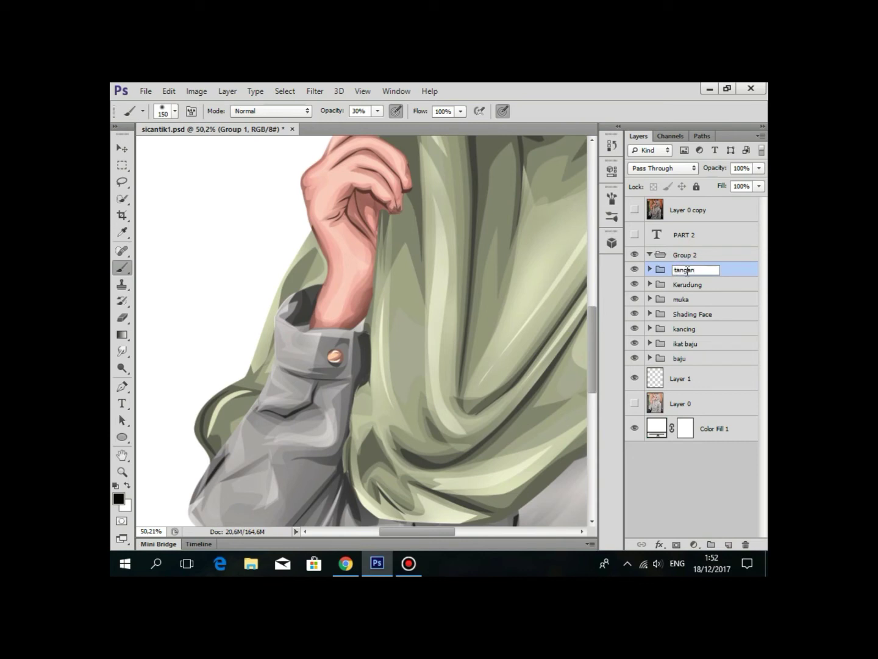
# Name the new group 'kuku', add an empty layer inside it, and save.
pyautogui.doubleClick(685, 256)
pyautogui.write('kuku')
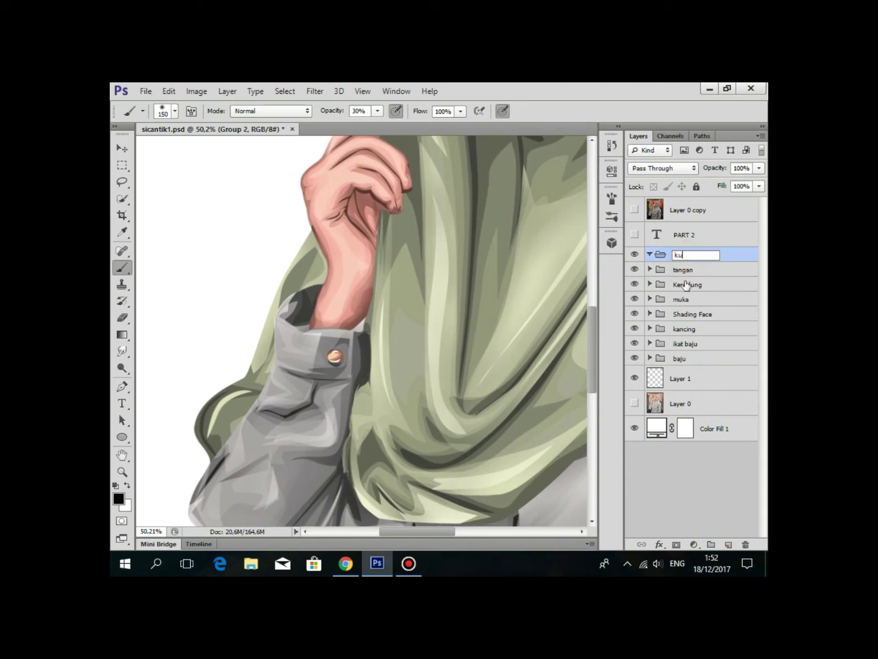
pyautogui.click(730, 545)
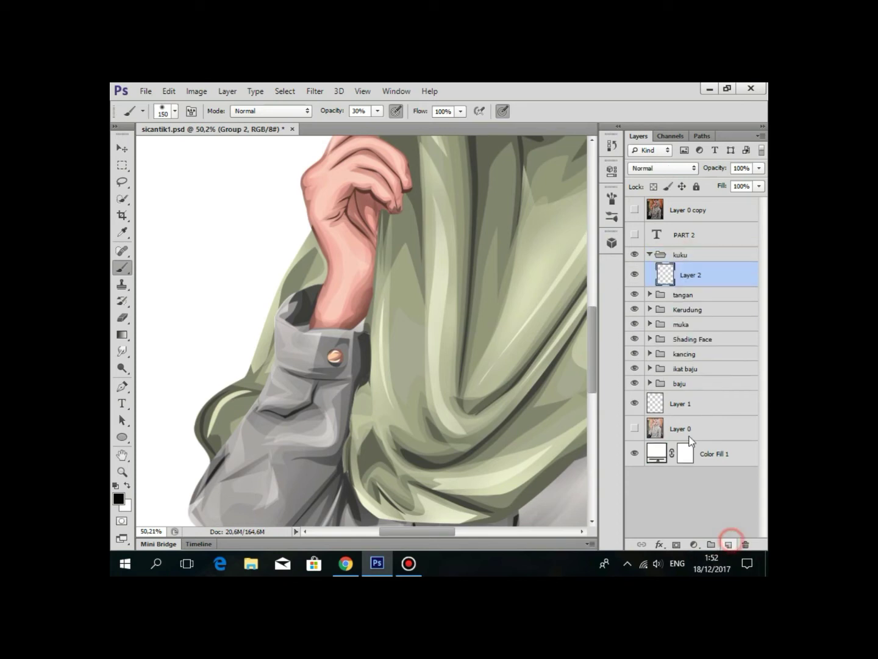
pyautogui.hotkey('ctrl', '0')
pyautogui.hotkey('ctrl', 's')
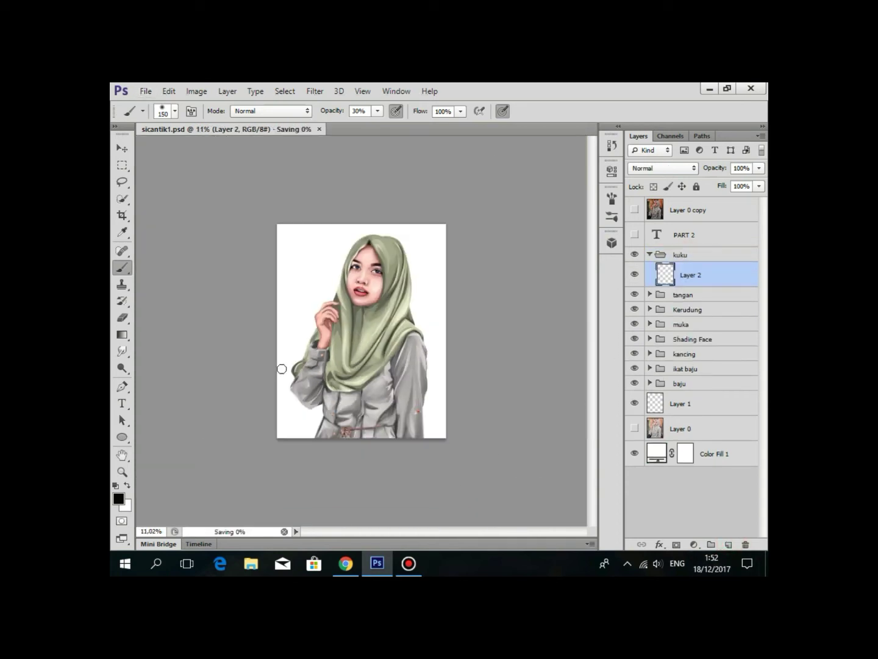
pyautogui.scroll(3, 284, 366)
pyautogui.scroll(-1, 334, 366)
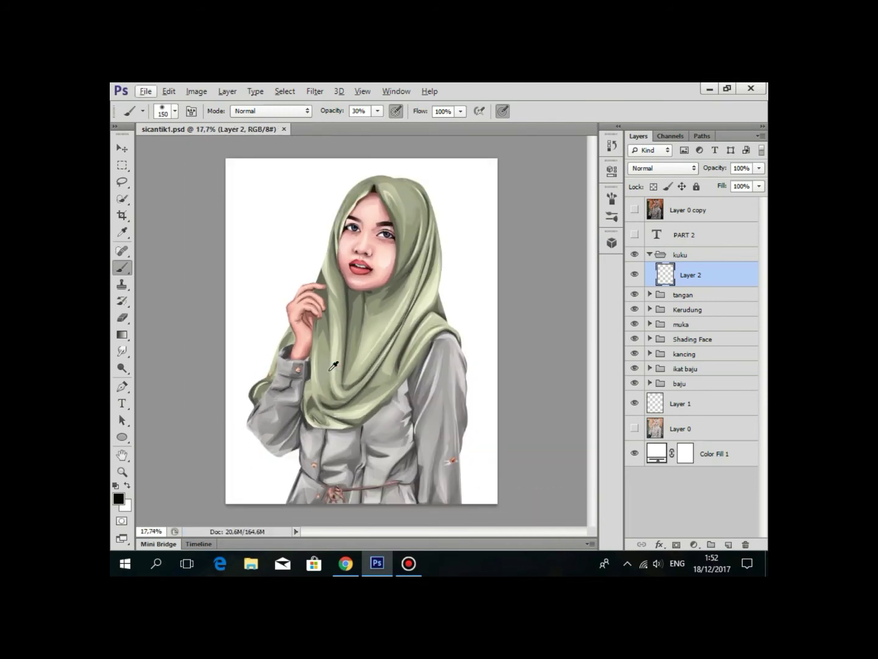
# Set the Pen's path operation and show the reference photo for tracing.
pyautogui.press('p')
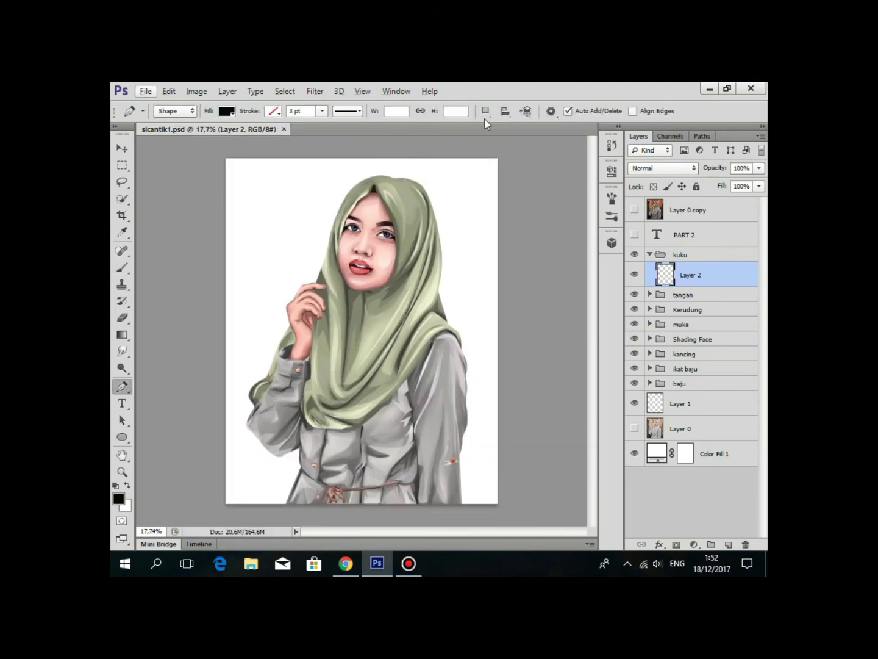
pyautogui.click(486, 112)
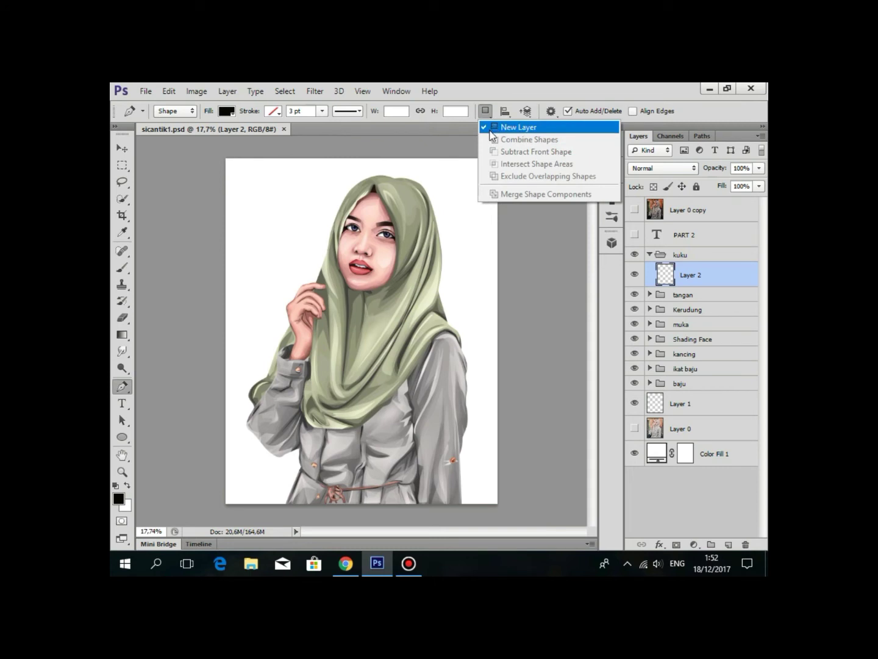
pyautogui.click(492, 129)
pyautogui.click(634, 210)
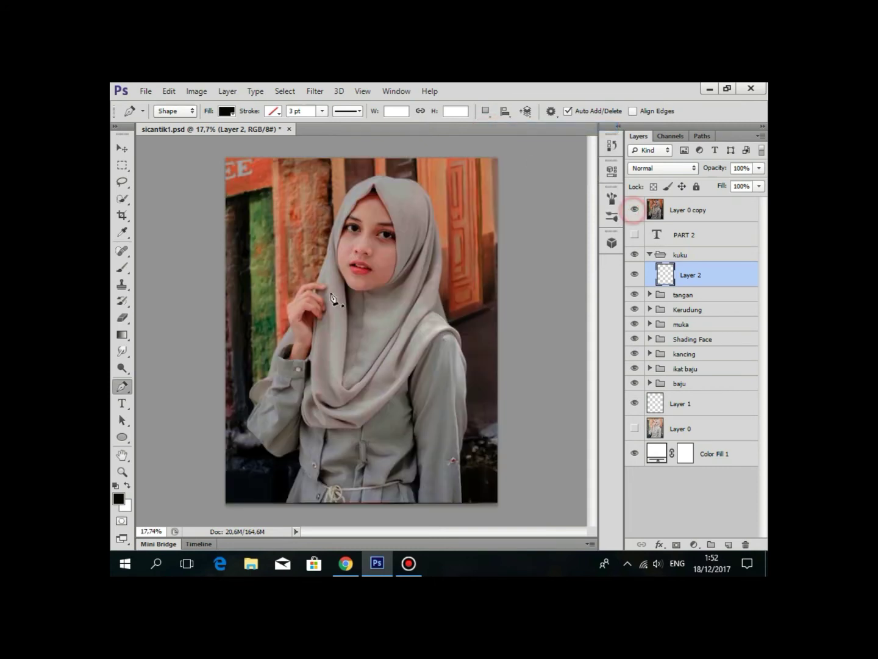
pyautogui.scroll(4, 328, 304)
pyautogui.scroll(4, 323, 287)
pyautogui.scroll(4, 321, 265)
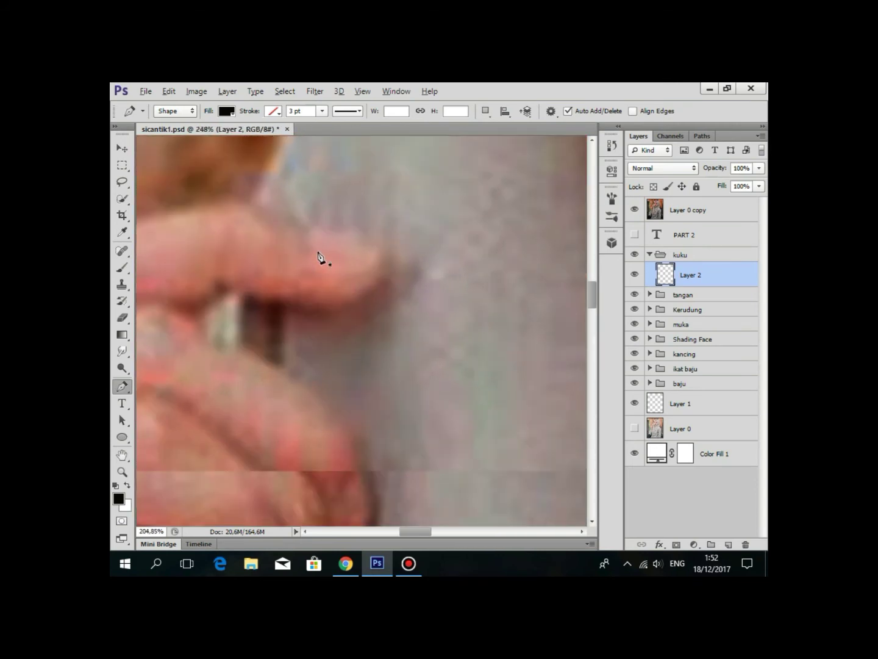
pyautogui.scroll(4, 315, 244)
# Trace the first fingernail outline with curved pen points.
pyautogui.click(313, 225)
pyautogui.click(305, 289)
pyautogui.click(363, 282)
pyautogui.moveTo(389, 291); pyautogui.dragTo(408, 279)
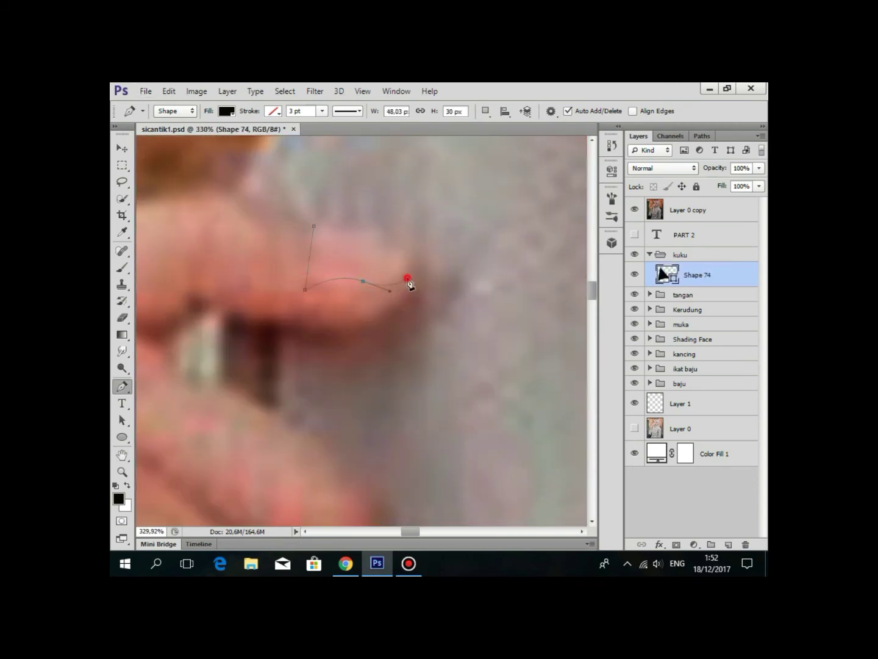
pyautogui.moveTo(313, 227); pyautogui.dragTo(387, 225)
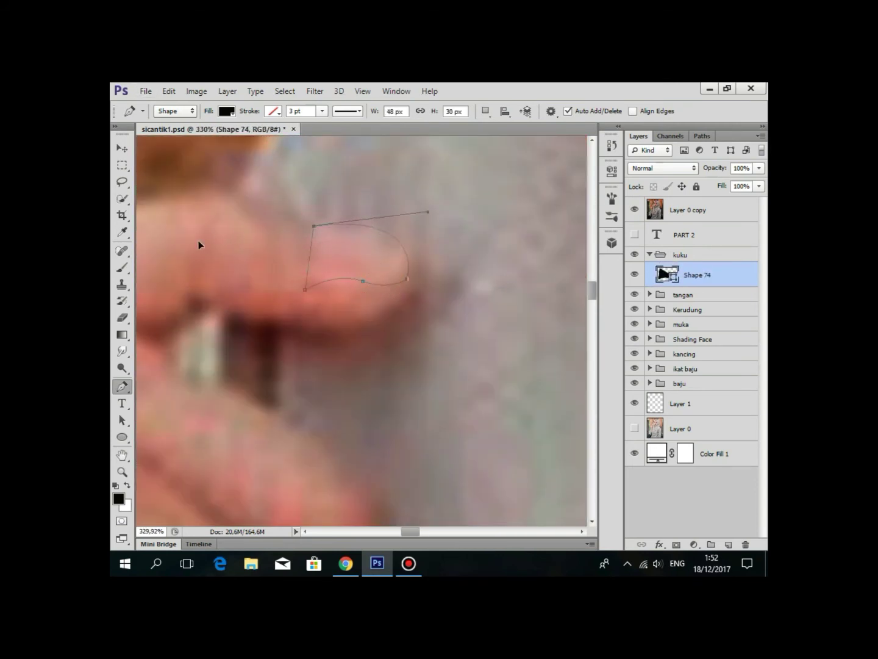
pyautogui.scroll(-5, 284, 191)
pyautogui.scroll(-5, 372, 244)
# Remove the misplaced second-nail point and delete the unwanted Shape 75 layer.
pyautogui.click(390, 330)
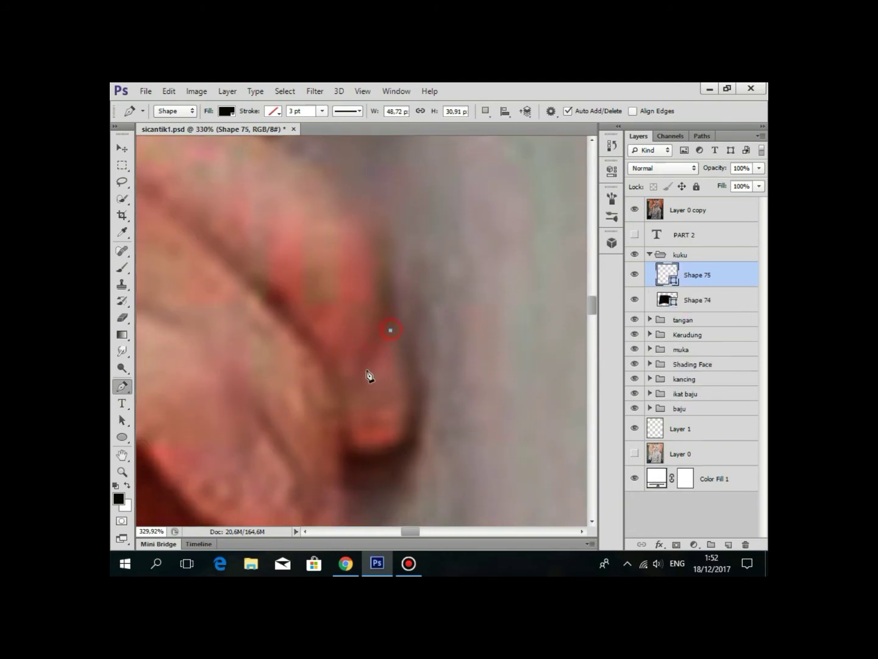
pyautogui.click(366, 375)
pyautogui.rightClick(389, 332)
pyautogui.click(429, 247)
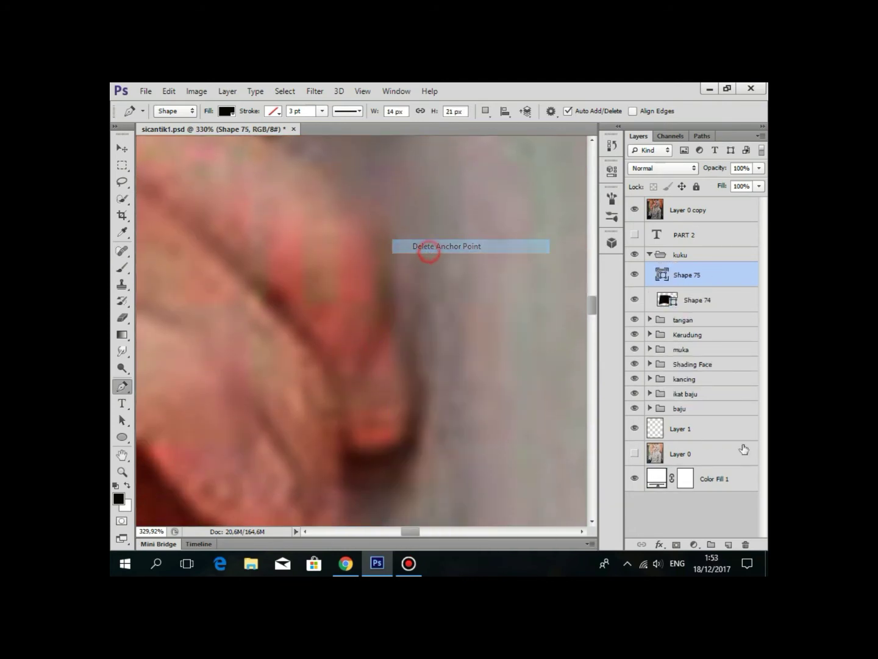
pyautogui.click(745, 544)
pyautogui.press('Return')
# Switch to Combine Shapes, trace the remaining fingernails, and hide the reference photo.
pyautogui.click(487, 111)
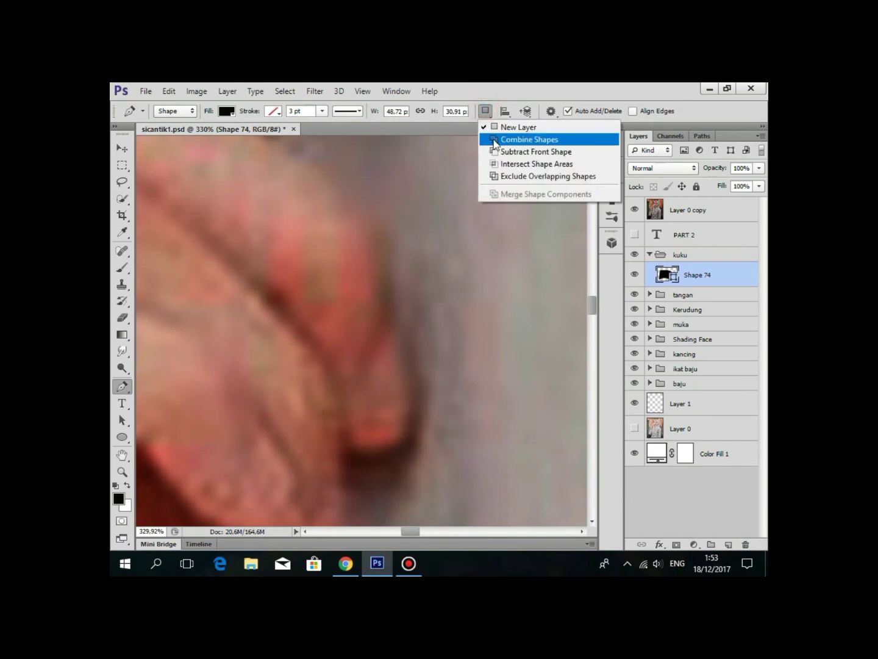
pyautogui.click(496, 139)
pyautogui.click(385, 313)
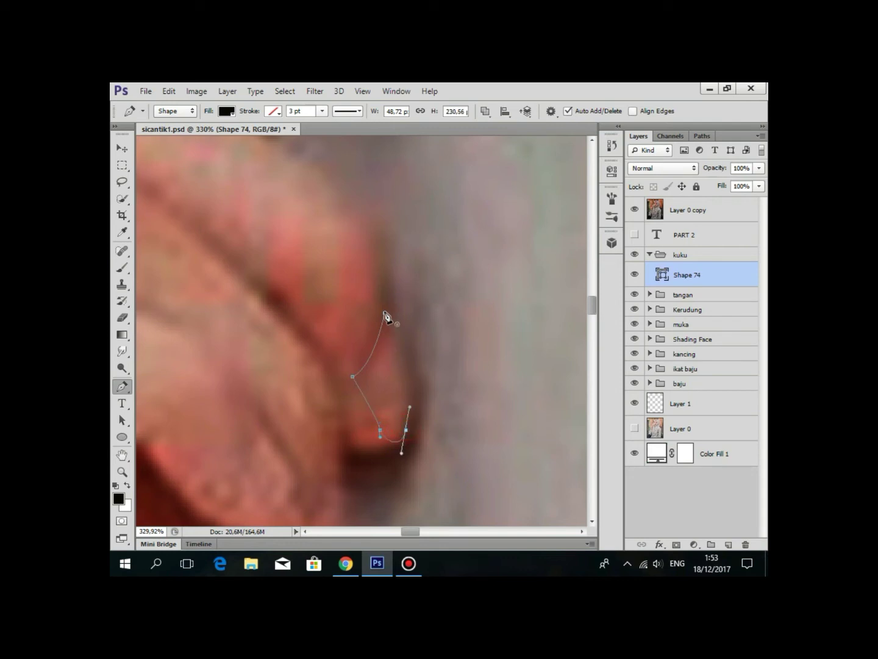
pyautogui.scroll(-5, 355, 288)
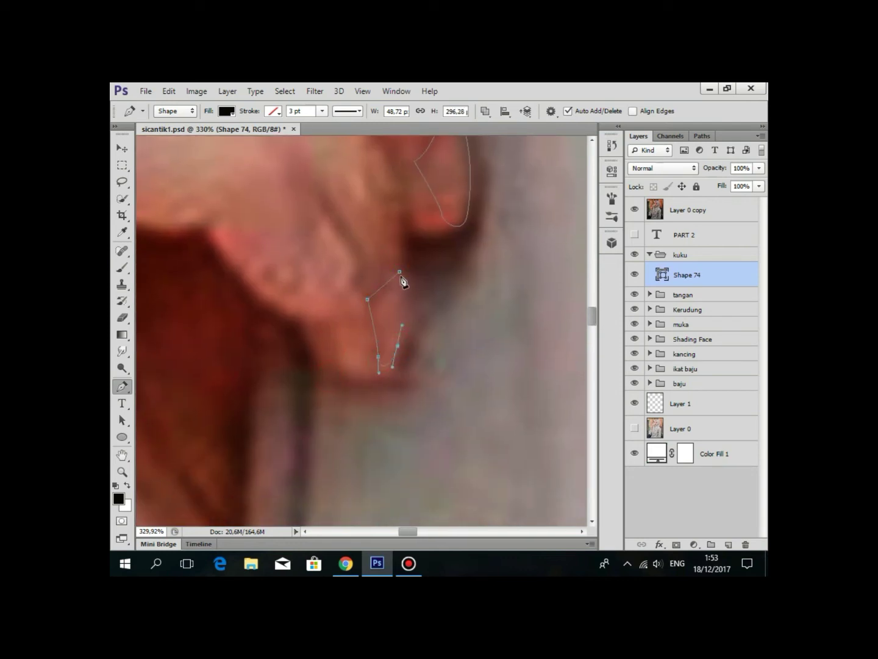
pyautogui.scroll(2, 391, 251)
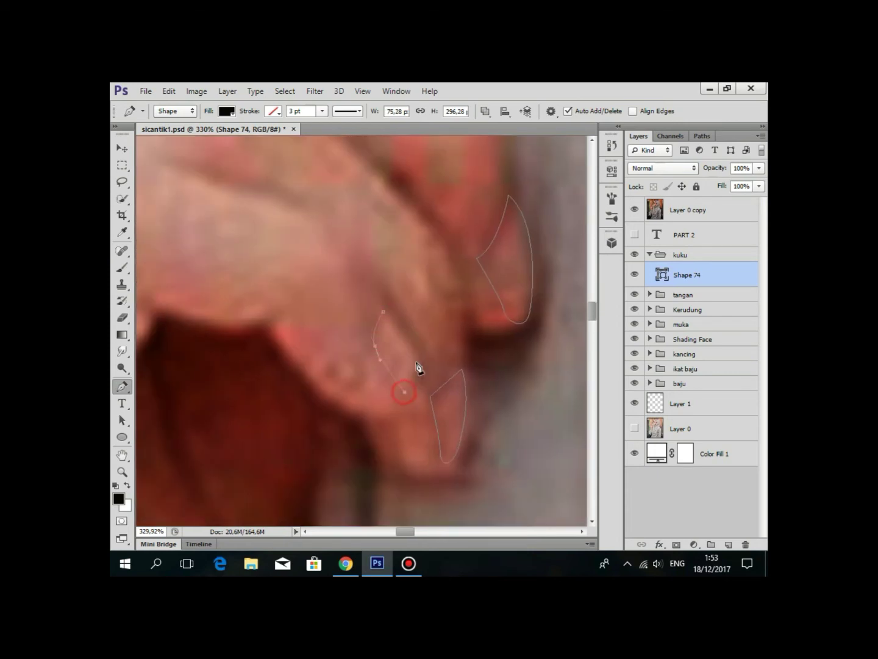
pyautogui.scroll(-3, 374, 312)
pyautogui.scroll(-3, 378, 299)
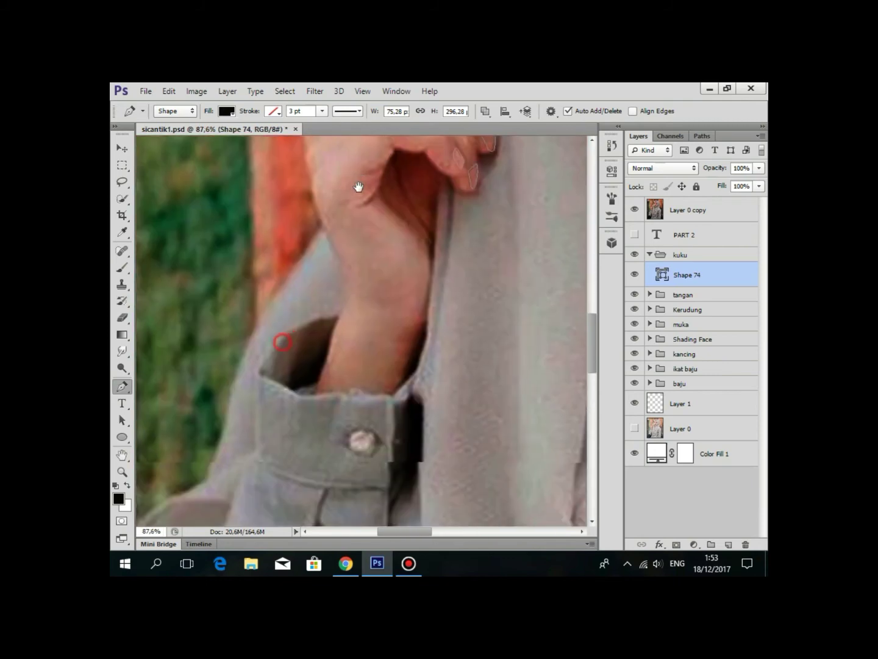
pyautogui.scroll(3, 345, 376)
pyautogui.scroll(1, 465, 317)
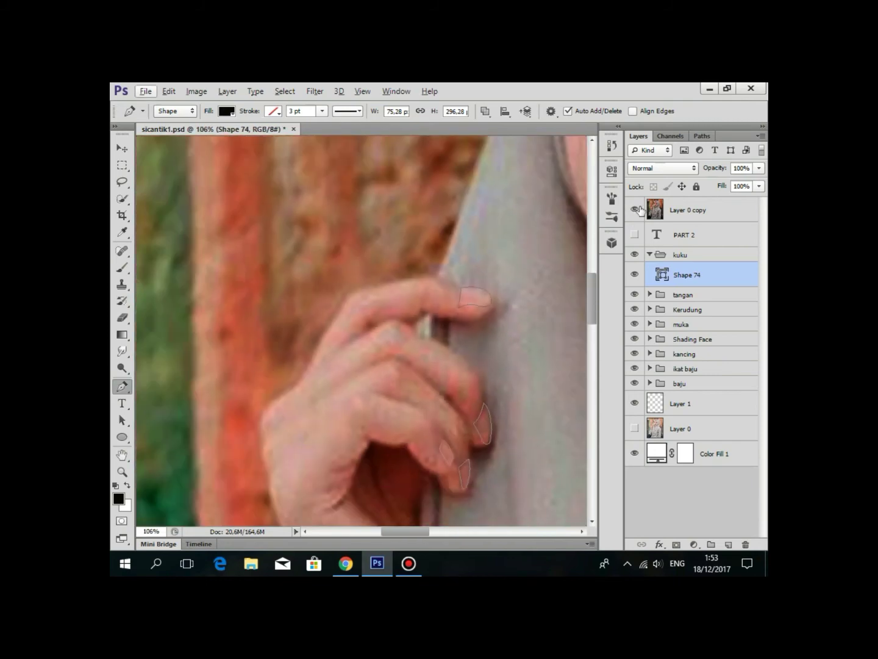
pyautogui.click(634, 209)
pyautogui.scroll(-3, 315, 281)
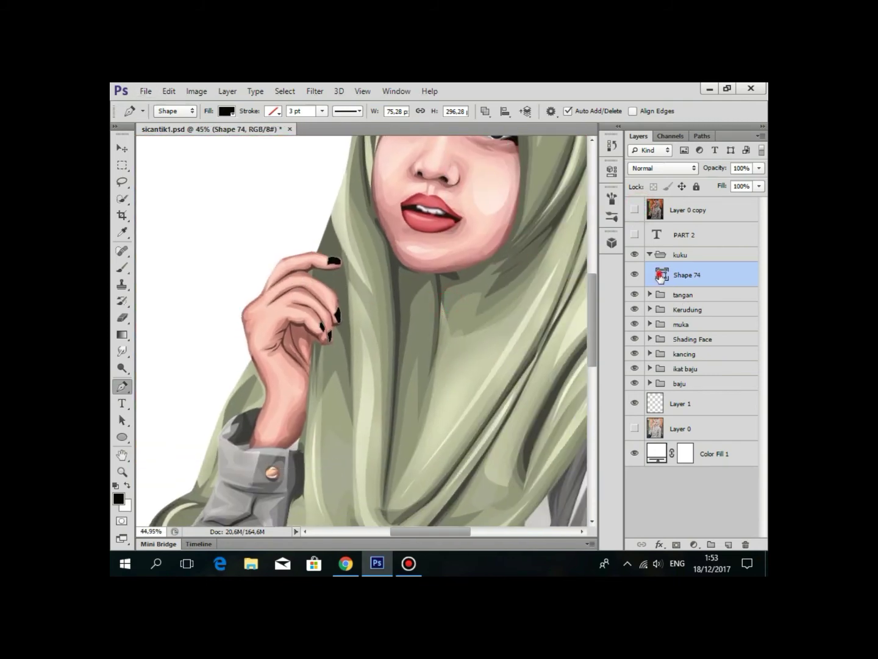
# Recolour the Shape 74 nails a saturated light pink.
pyautogui.doubleClick(661, 276)
pyautogui.click(314, 284)
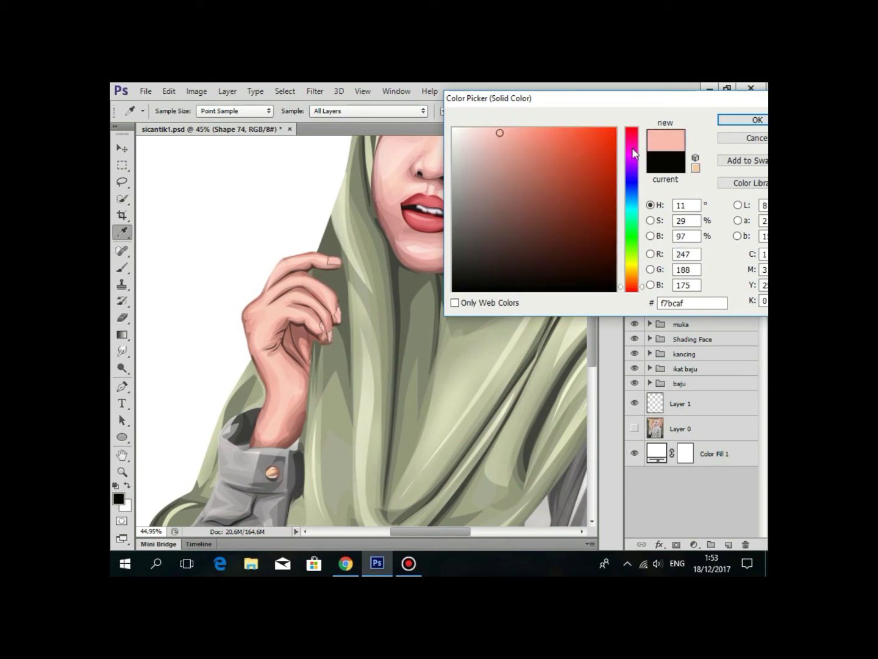
pyautogui.moveTo(634, 152); pyautogui.dragTo(634, 135)
pyautogui.click(497, 127)
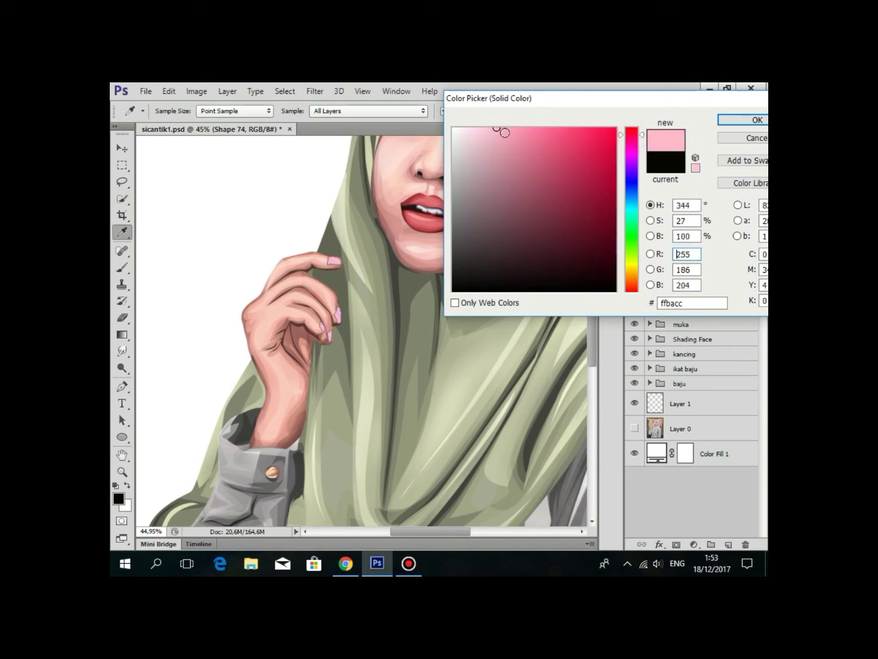
pyautogui.moveTo(505, 132); pyautogui.dragTo(503, 115)
pyautogui.click(749, 121)
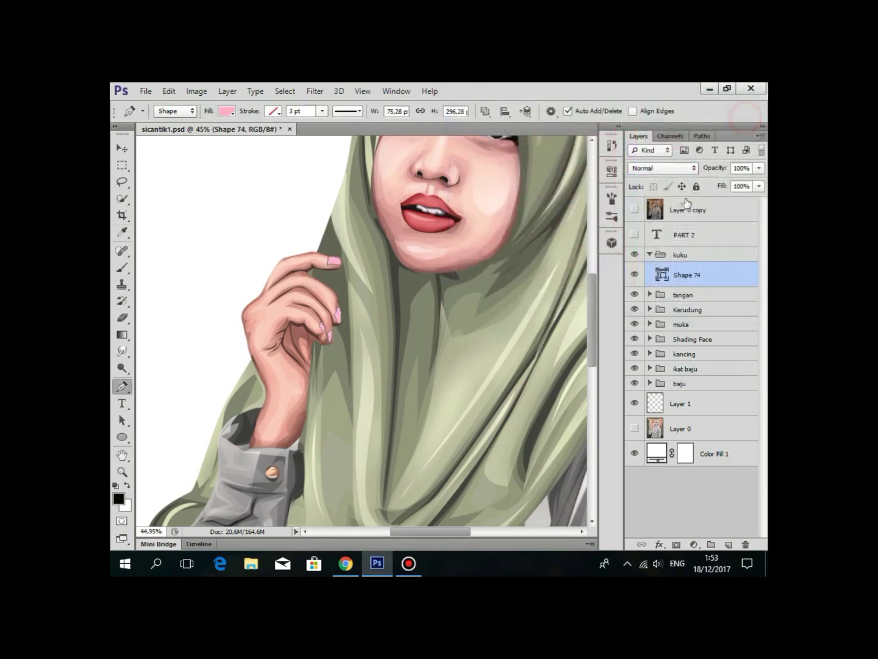
# Darken the Shape 74 nail pink to d46c87.
pyautogui.click(678, 214)
pyautogui.scroll(-2, 335, 366)
pyautogui.scroll(3, 341, 342)
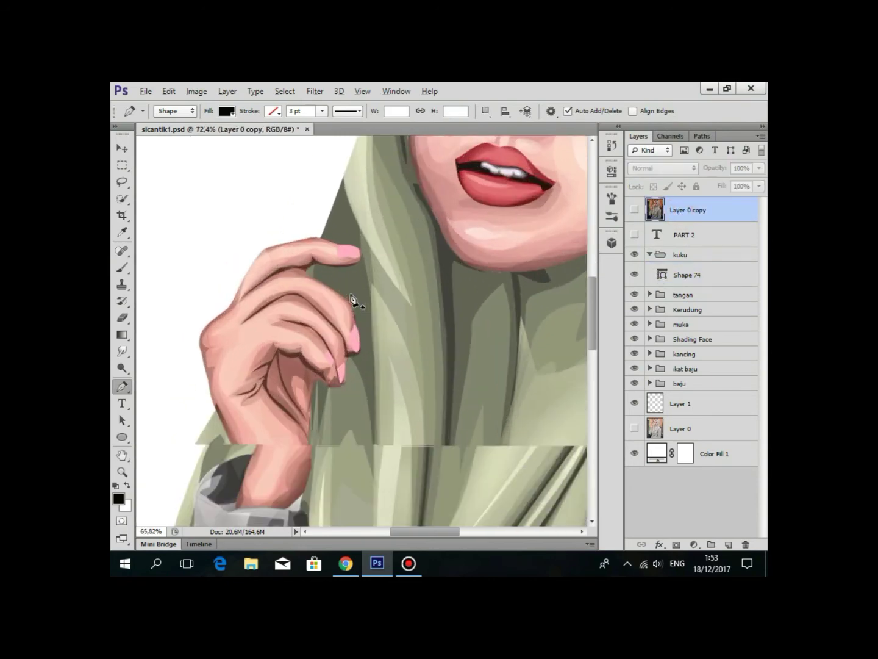
pyautogui.scroll(3, 391, 360)
pyautogui.moveTo(404, 361); pyautogui.dragTo(399, 257)
pyautogui.click(674, 273)
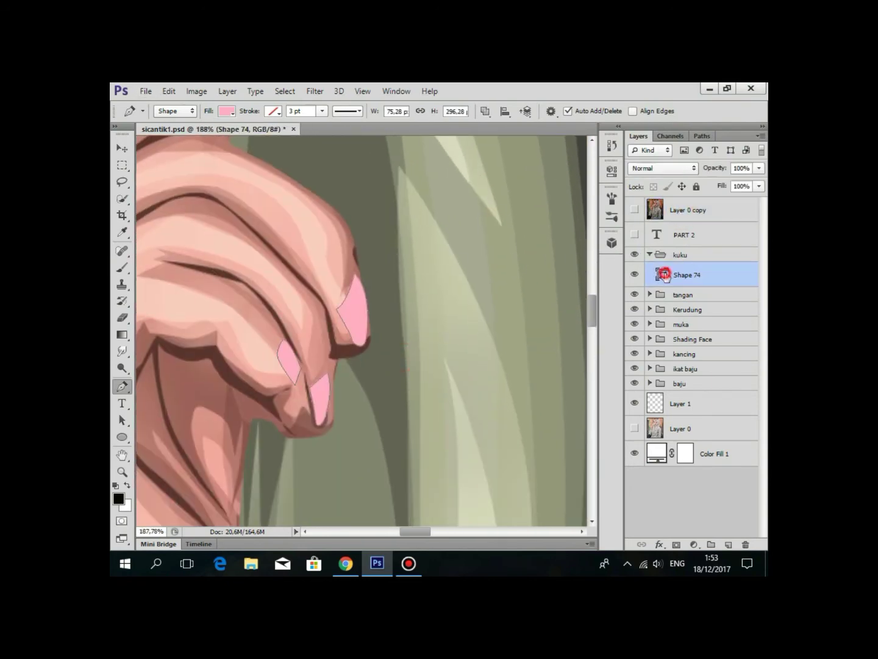
pyautogui.doubleClick(662, 275)
pyautogui.moveTo(516, 163)
pyautogui.mouseDown()
pyautogui.moveTo(541, 148)
pyautogui.moveTo(529, 154)
pyautogui.moveTo(530, 171)
pyautogui.moveTo(519, 151)
pyautogui.moveTo(529, 152)
pyautogui.moveTo(525, 130)
pyautogui.moveTo(546, 146)
pyautogui.moveTo(546, 136)
pyautogui.mouseUp()
pyautogui.click(720, 121)
# Add a new empty layer above the Shape 74 nails for shading.
pyautogui.press('p')
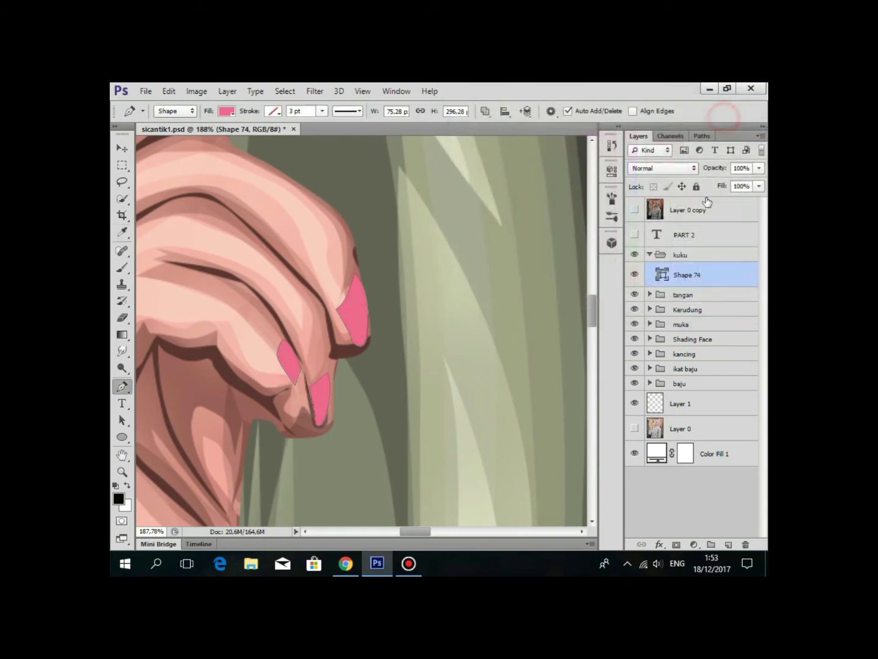
pyautogui.click(684, 208)
pyautogui.scroll(-3, 366, 370)
pyautogui.scroll(-4, 393, 368)
pyautogui.scroll(-1, 365, 342)
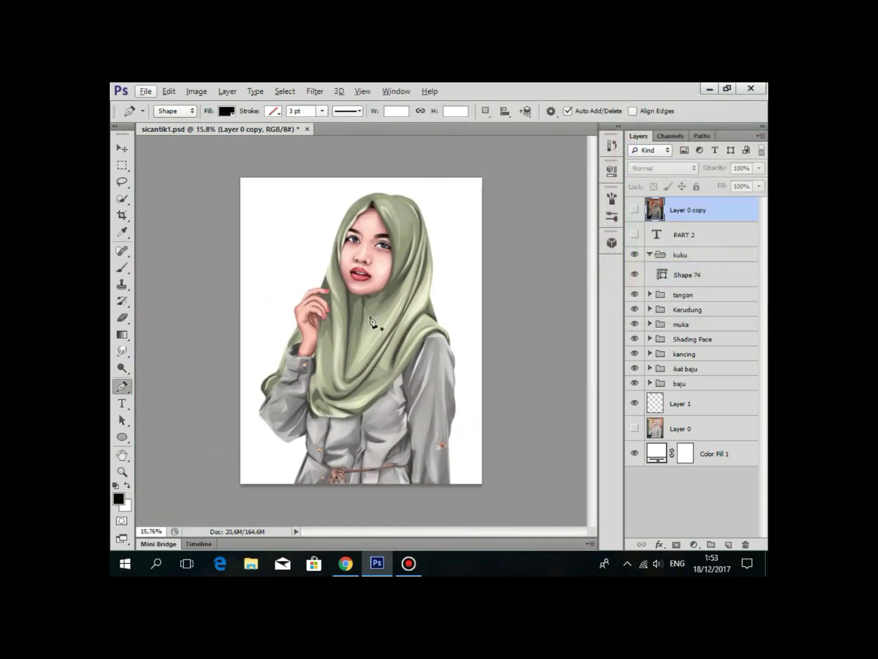
pyautogui.scroll(3, 354, 321)
pyautogui.scroll(2, 342, 305)
pyautogui.scroll(1, 338, 294)
pyautogui.click(698, 281)
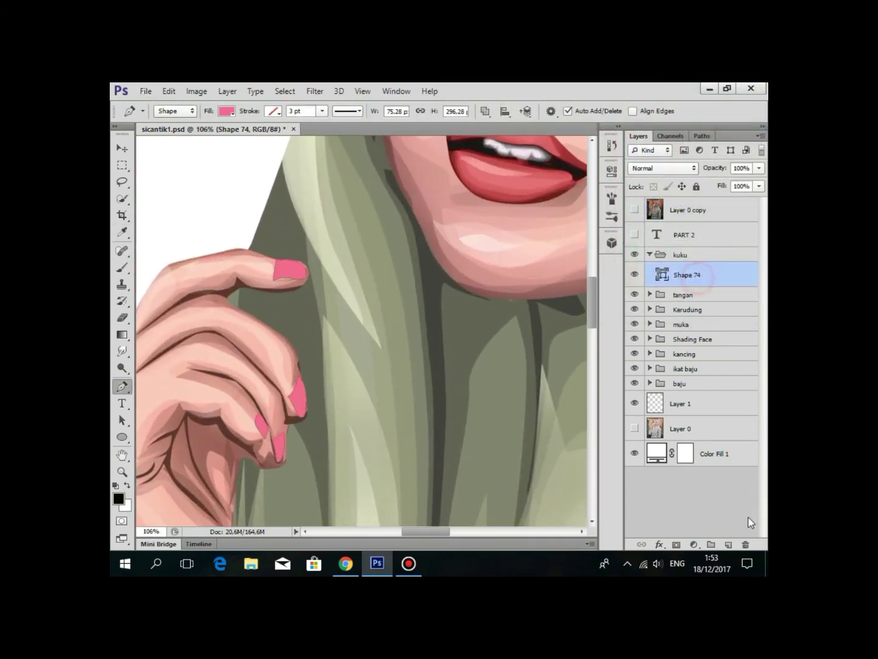
pyautogui.click(729, 543)
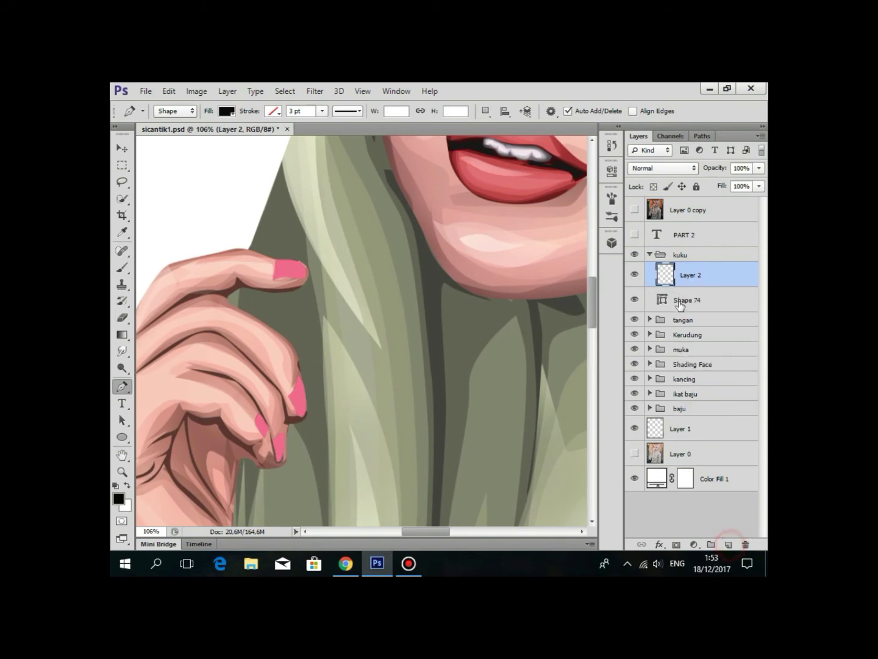
pyautogui.scroll(3, 286, 337)
pyautogui.scroll(1, 342, 318)
# Begin a pen shading shape on the top fingernail.
pyautogui.click(343, 313)
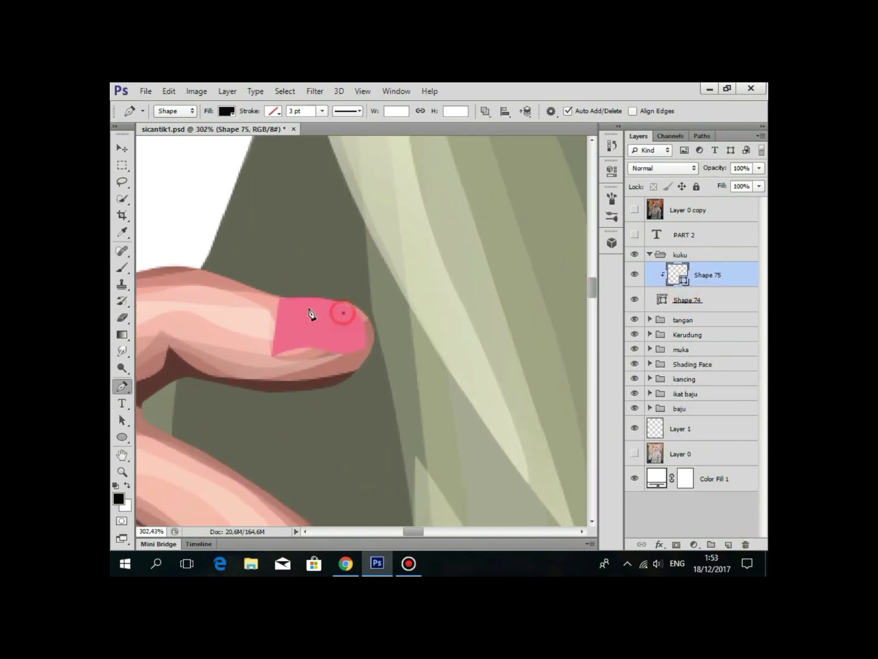
pyautogui.click(303, 307)
pyautogui.click(285, 311)
pyautogui.click(284, 339)
pyautogui.click(369, 360)
# Finish the outer shading outline around the top fingertip.
pyautogui.click(230, 344)
pyautogui.click(256, 282)
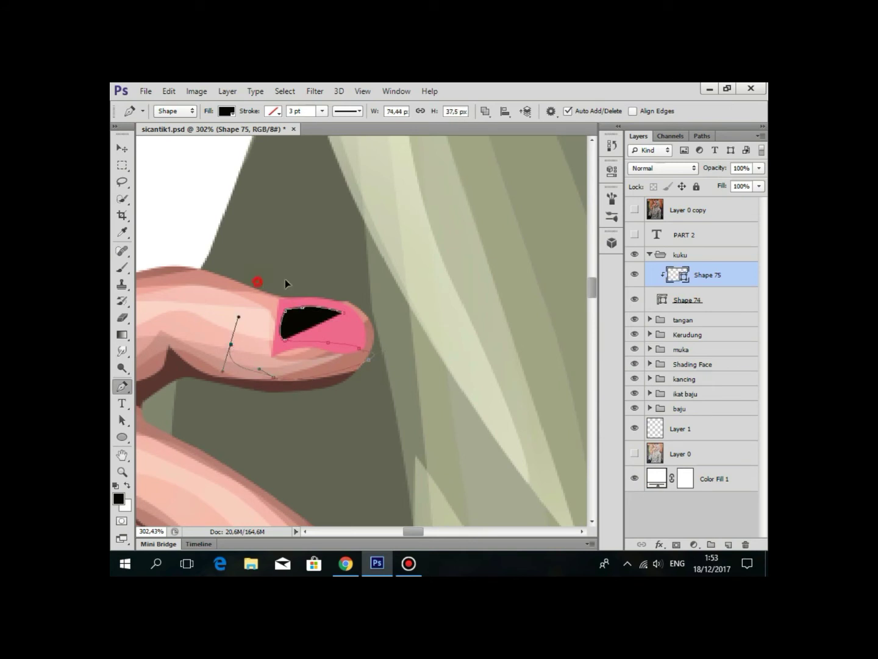
pyautogui.click(372, 282)
pyautogui.click(388, 324)
pyautogui.click(353, 330)
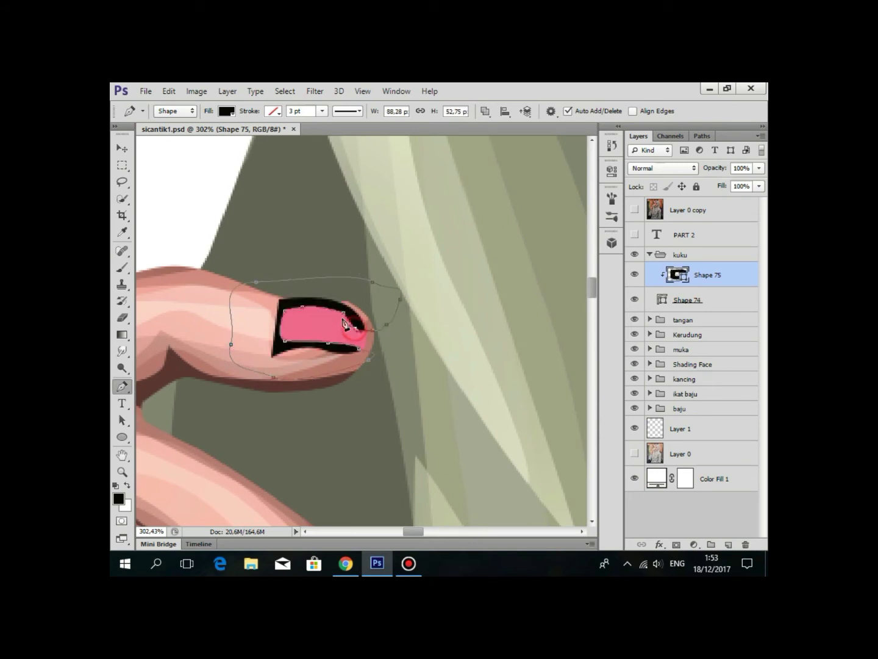
# Fill the Shape 75 shading with deep pink be4967.
pyautogui.doubleClick(674, 276)
pyautogui.moveTo(549, 162); pyautogui.dragTo(561, 175)
pyautogui.click(736, 119)
pyautogui.scroll(-3, 452, 269)
pyautogui.scroll(-2, 407, 311)
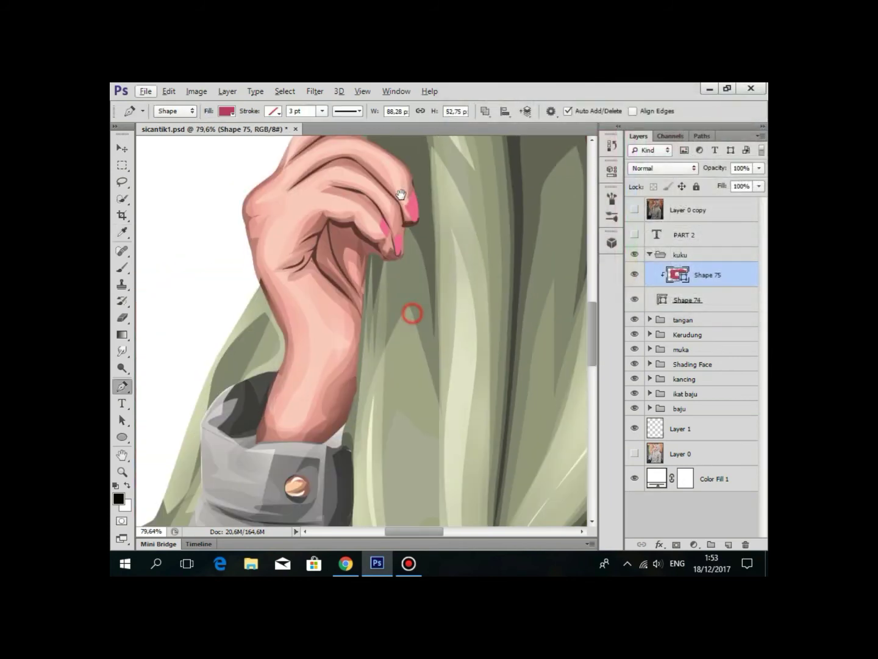
pyautogui.scroll(3, 418, 202)
pyautogui.scroll(2, 421, 201)
# Add a shading outline on the next fingernail.
pyautogui.click(420, 197)
pyautogui.click(402, 233)
pyautogui.click(420, 264)
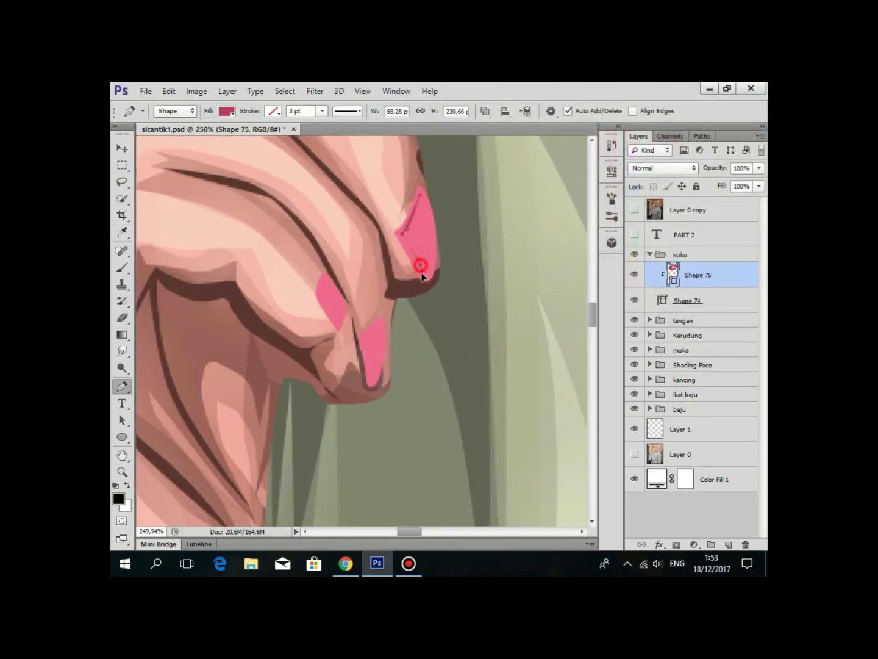
pyautogui.click(426, 308)
pyautogui.click(407, 299)
pyautogui.click(393, 234)
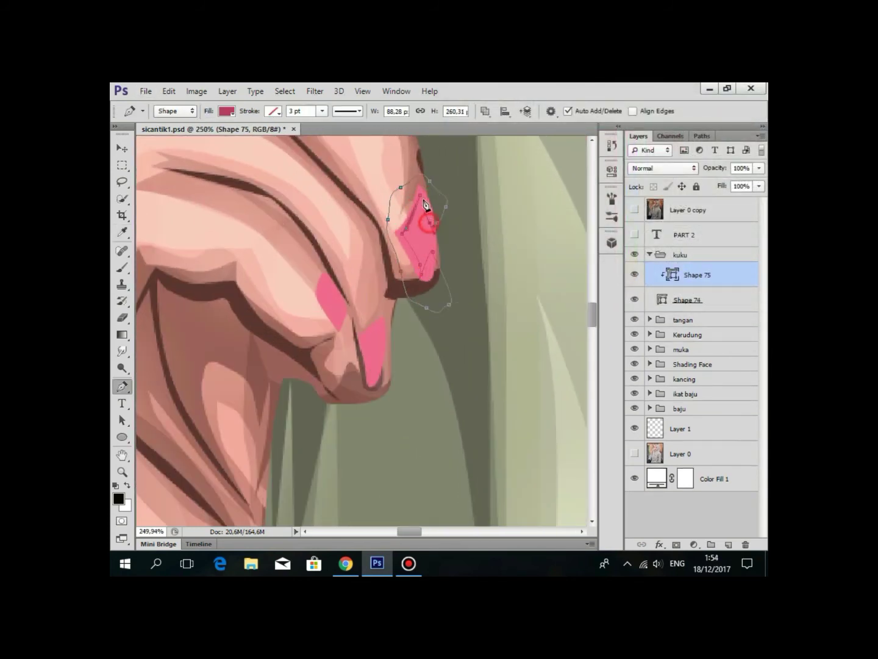
# Shade a lower fingernail, then zoom out to see the whole figure.
pyautogui.scroll(1, 419, 198)
pyautogui.moveTo(387, 173); pyautogui.dragTo(387, 234)
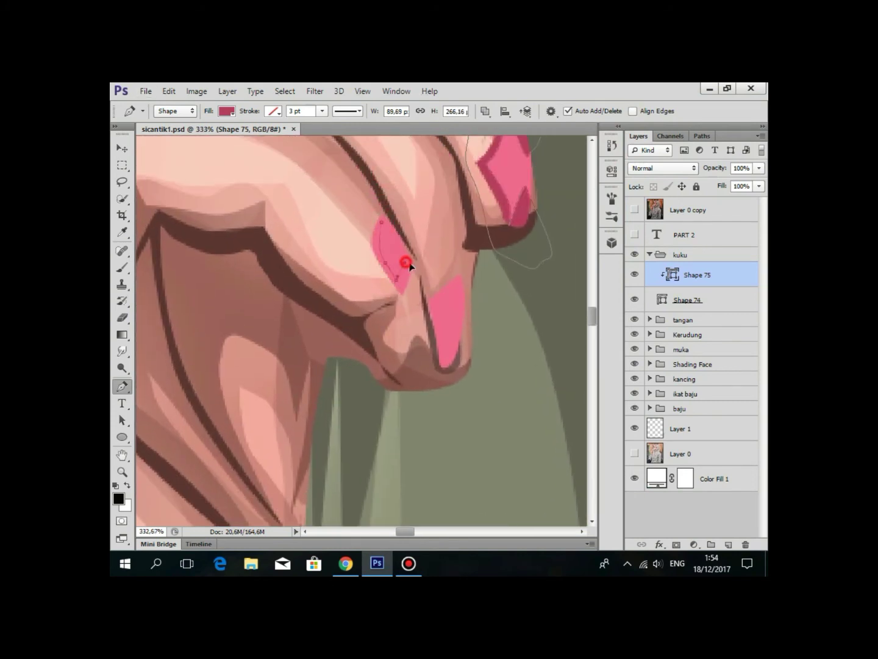
pyautogui.click(376, 290)
pyautogui.click(360, 235)
pyautogui.click(382, 220)
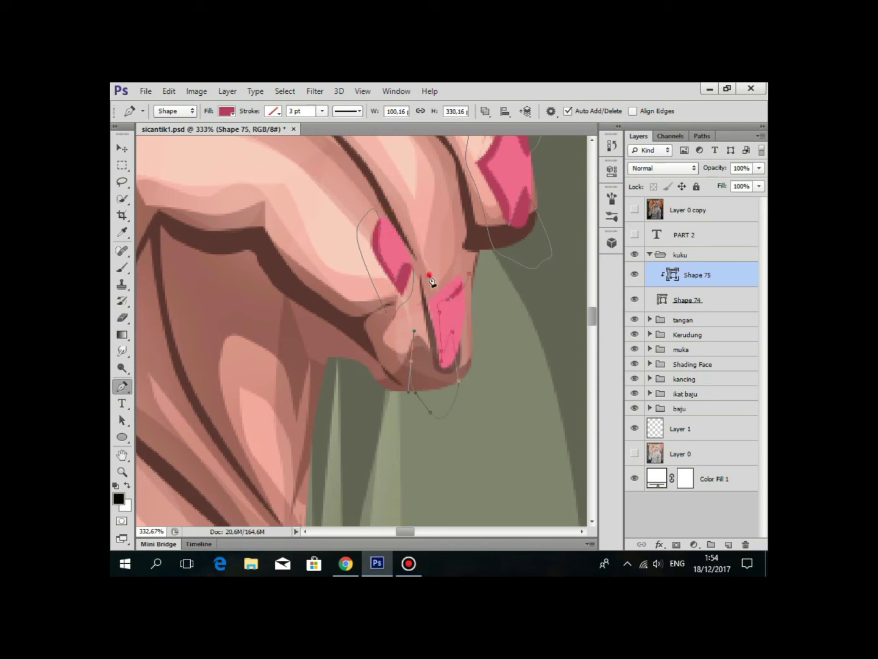
pyautogui.scroll(-2, 473, 275)
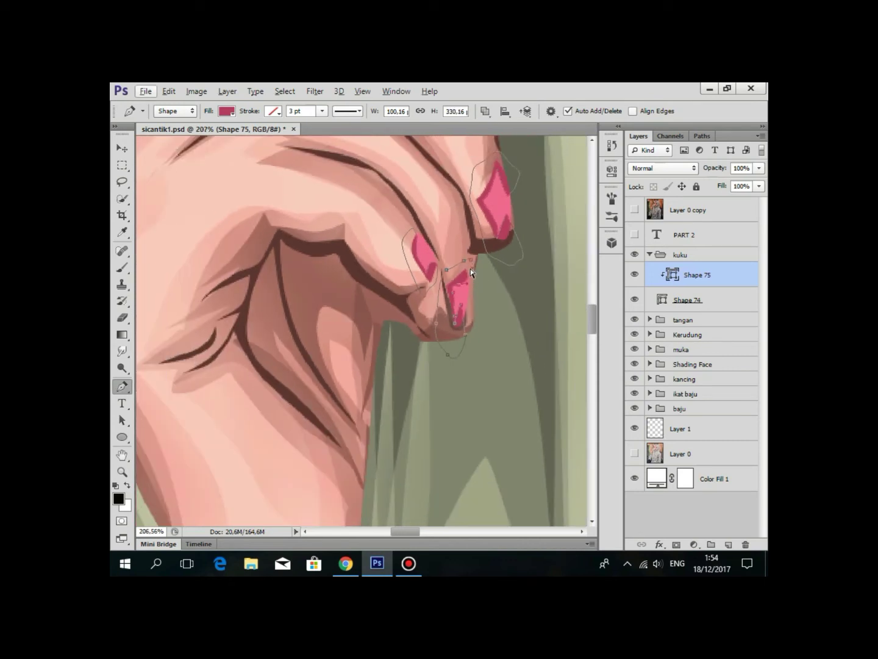
pyautogui.hotkey('alt', '.')
pyautogui.scroll(-3, 486, 343)
# Save the document with the nail shading in place.
pyautogui.scroll(-2, 476, 373)
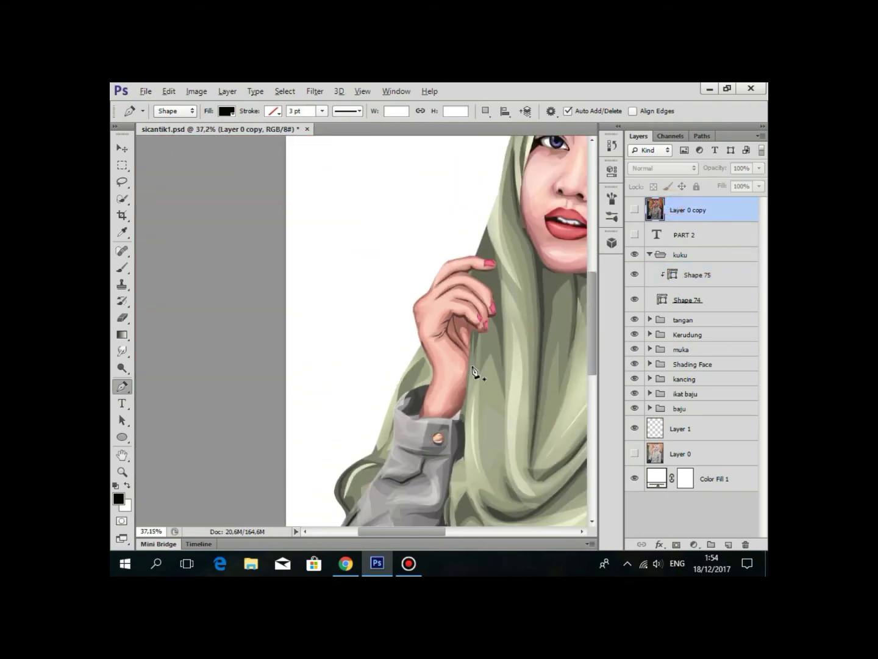
pyautogui.scroll(-2, 463, 409)
pyautogui.scroll(2, 369, 421)
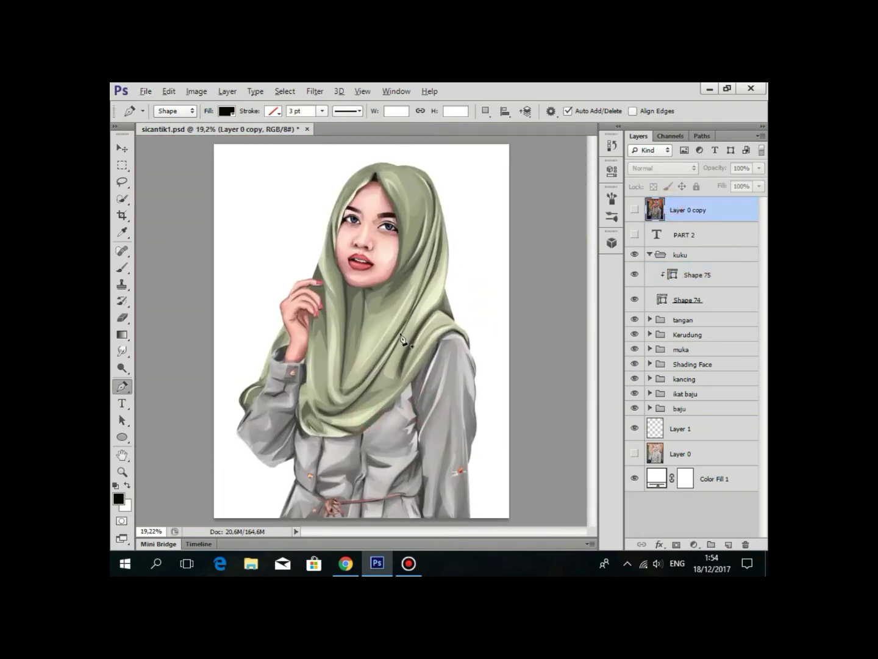
pyautogui.hotkey('ctrl', 's')
pyautogui.scroll(2, 410, 307)
pyautogui.scroll(3, 366, 311)
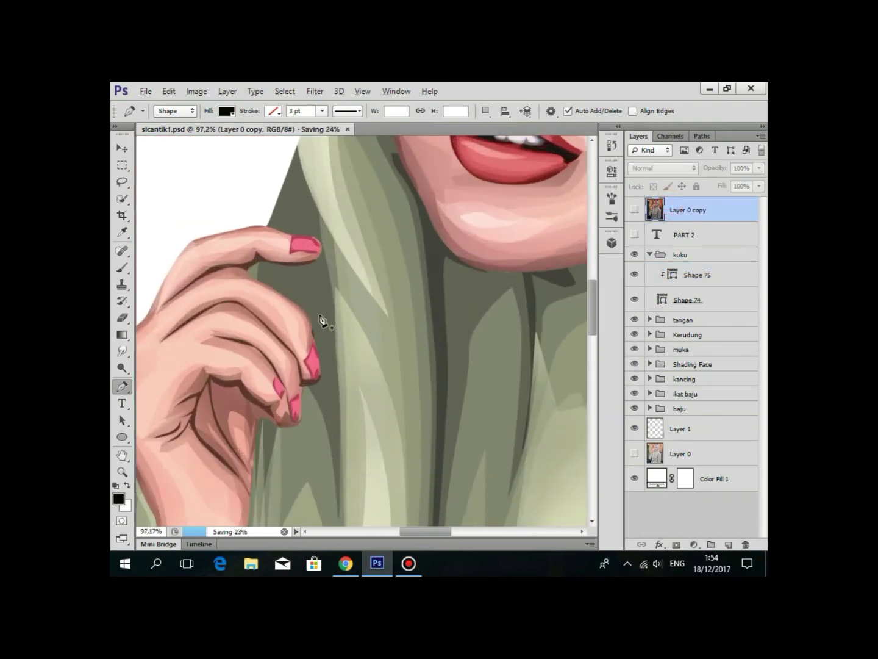
pyautogui.scroll(1, 323, 320)
pyautogui.scroll(2, 420, 310)
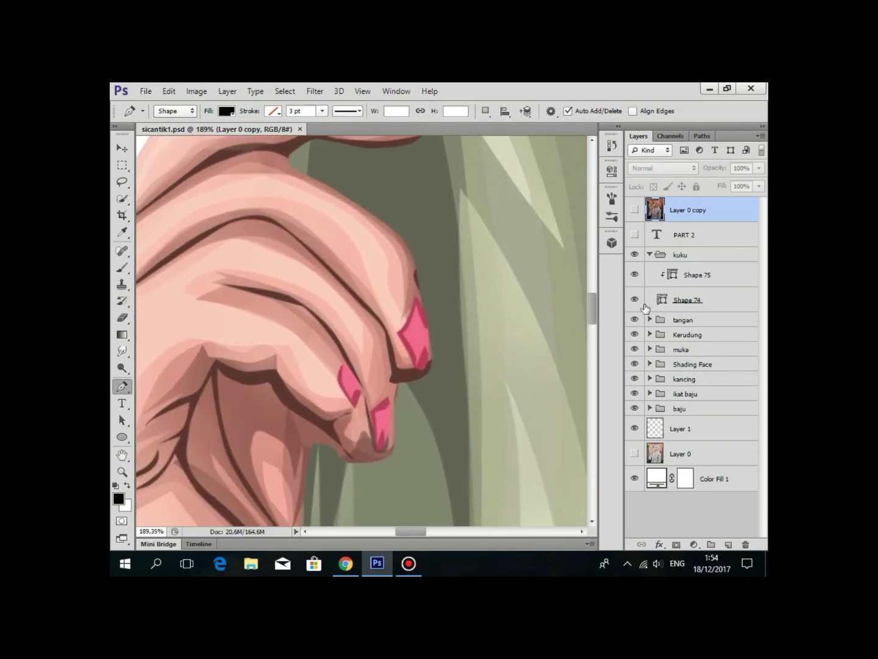
# Select Shape 74 and toggle the reference photo on and off to check the nails.
pyautogui.click(703, 300)
pyautogui.click(634, 209)
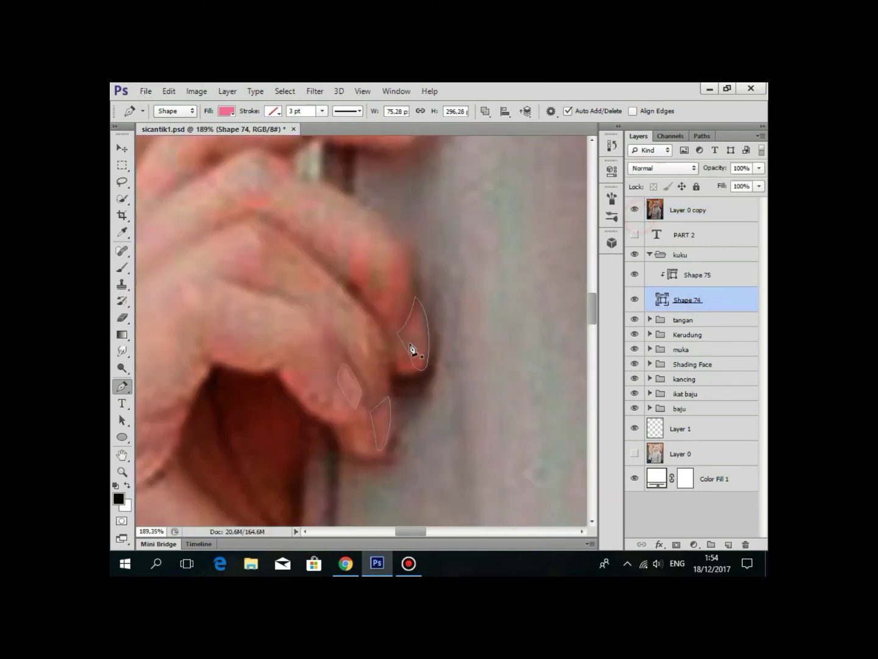
pyautogui.scroll(2, 421, 377)
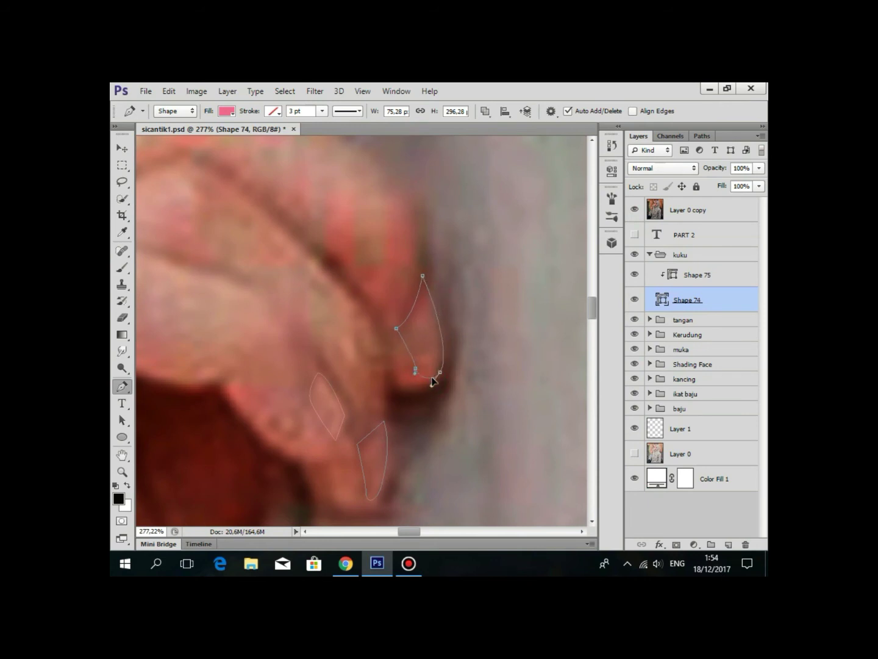
pyautogui.click(634, 209)
pyautogui.scroll(-3, 463, 329)
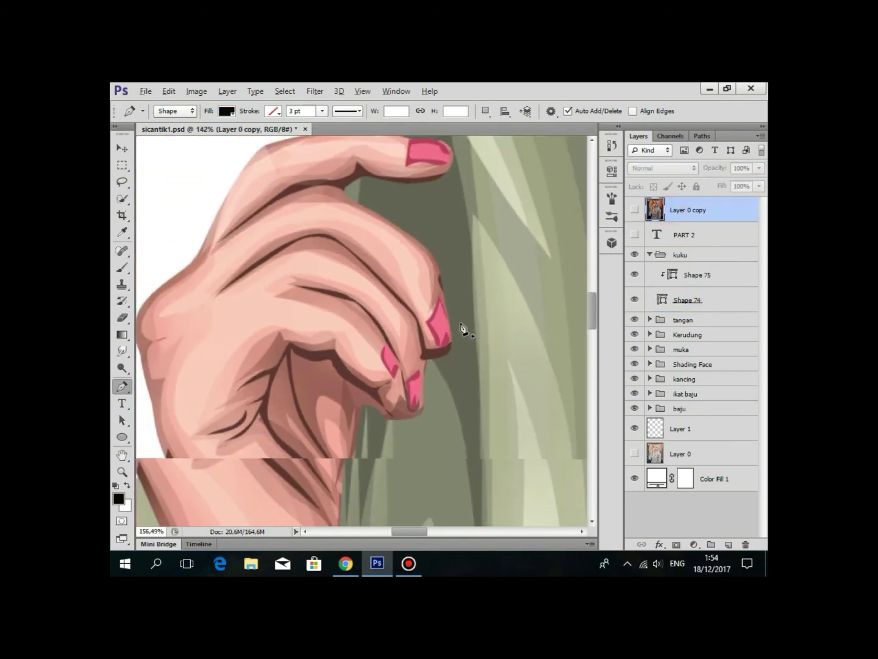
pyautogui.scroll(-3, 463, 329)
# Add a layer mask to Shape 74 and brush over the nails to soften the pink.
pyautogui.click(676, 544)
pyautogui.press('b')
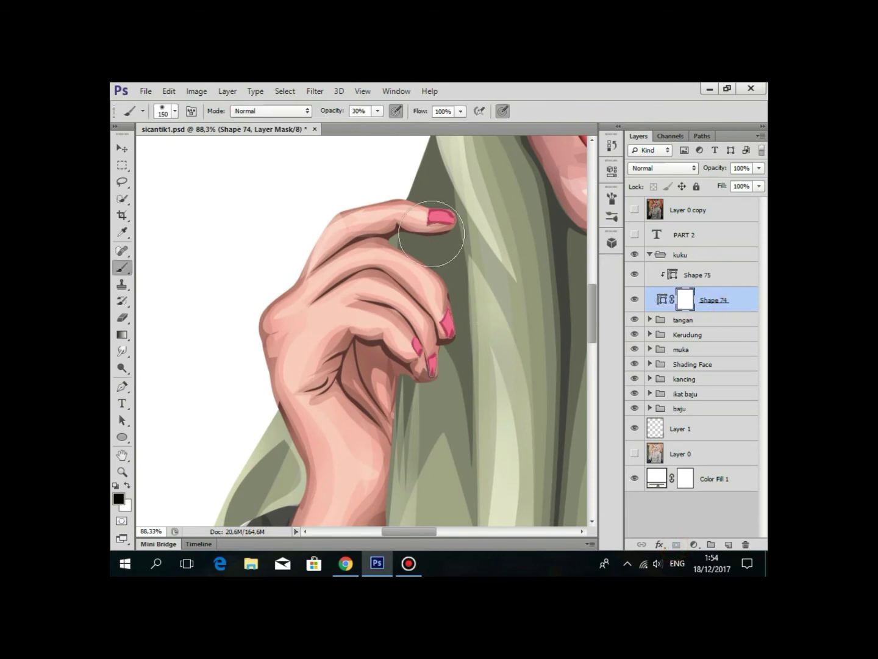
pyautogui.scroll(3, 451, 244)
pyautogui.scroll(1, 482, 247)
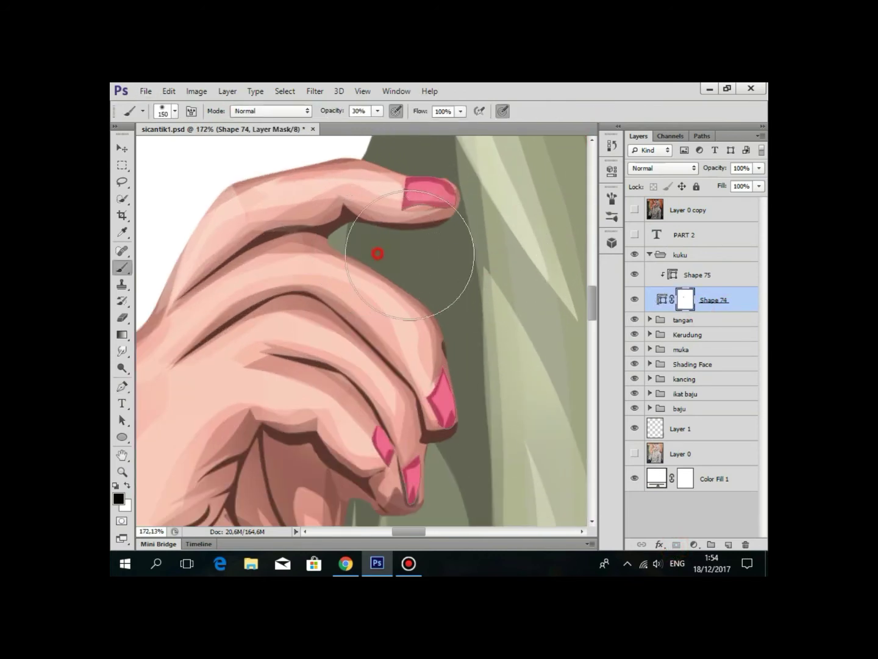
pyautogui.moveTo(373, 251); pyautogui.dragTo(412, 255)
pyautogui.moveTo(465, 321); pyautogui.dragTo(420, 199)
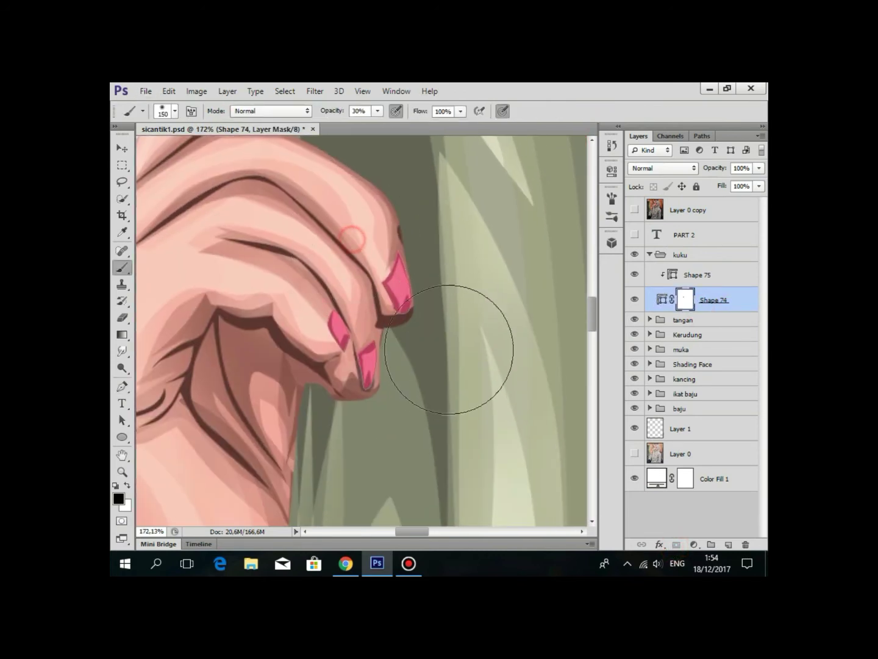
pyautogui.moveTo(359, 441); pyautogui.dragTo(422, 366)
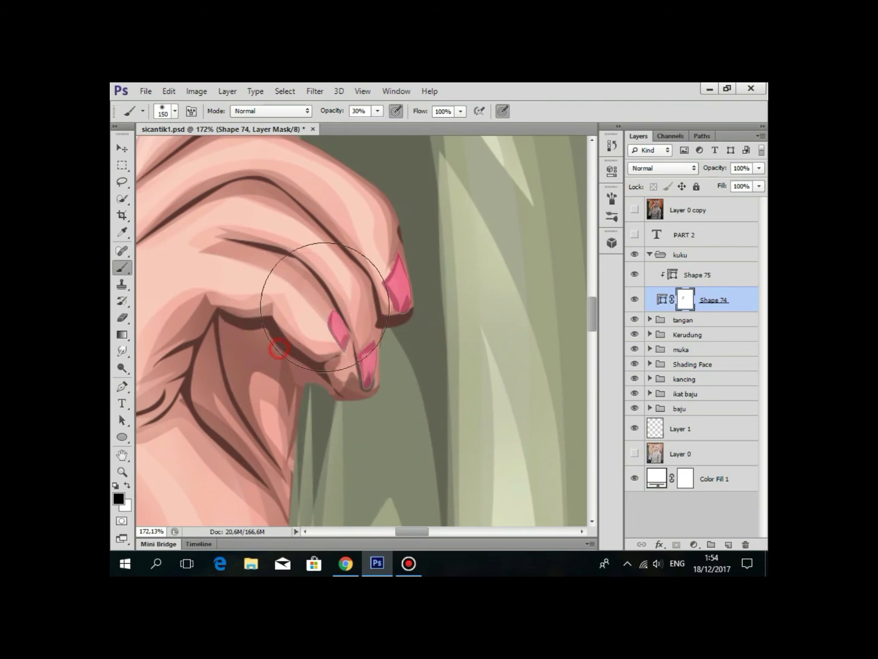
pyautogui.scroll(-3, 362, 327)
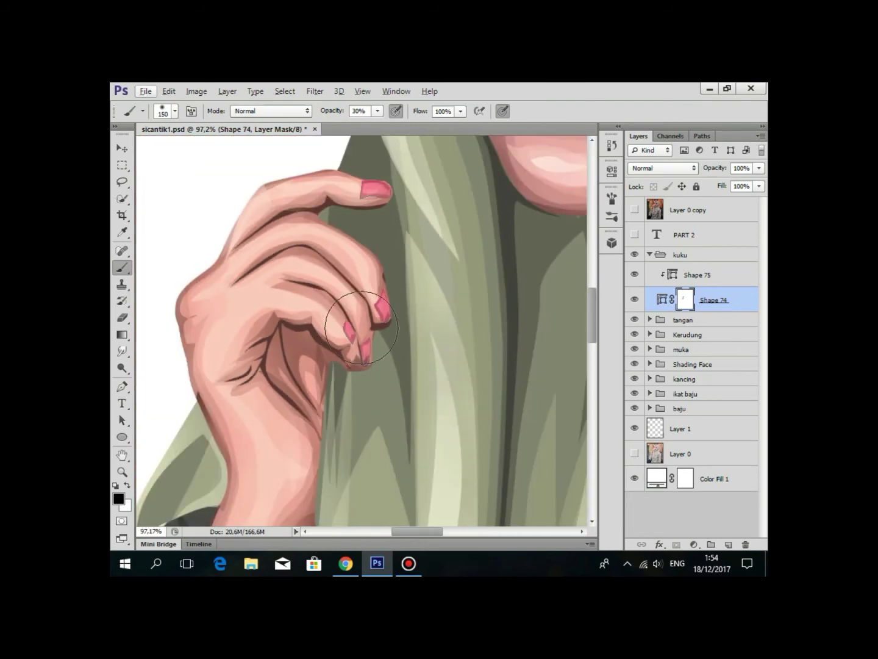
pyautogui.click(349, 290)
pyautogui.click(388, 220)
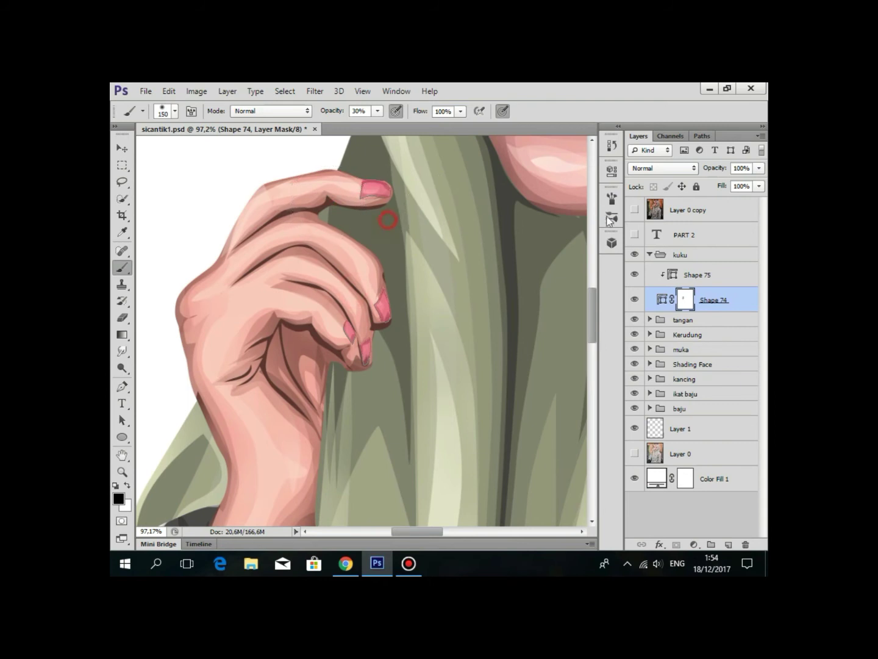
# Reselect layers in the panel, ending on Shape 75 in the kuku group.
pyautogui.click(713, 215)
pyautogui.scroll(-3, 450, 280)
pyautogui.scroll(5, 450, 281)
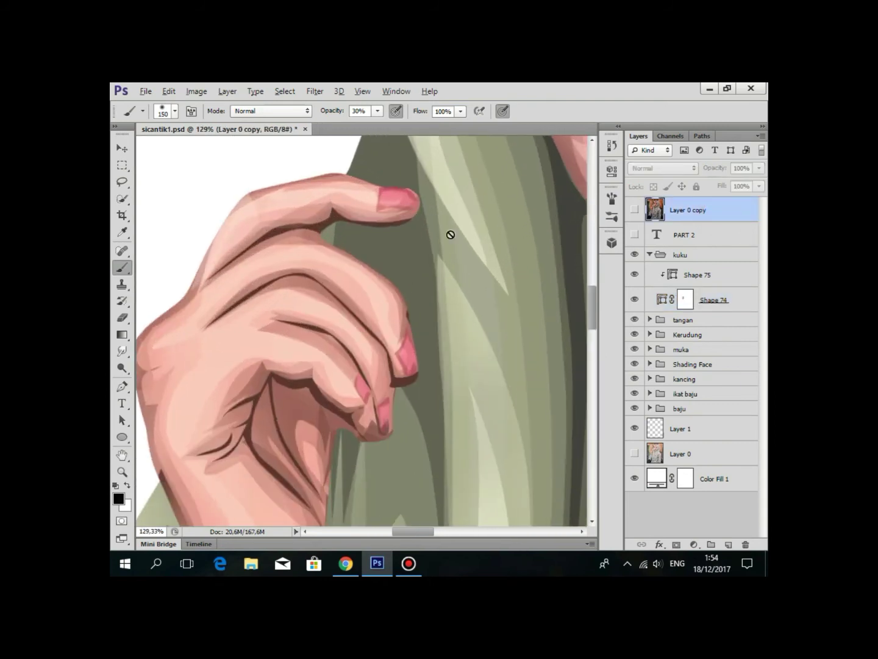
pyautogui.click(721, 288)
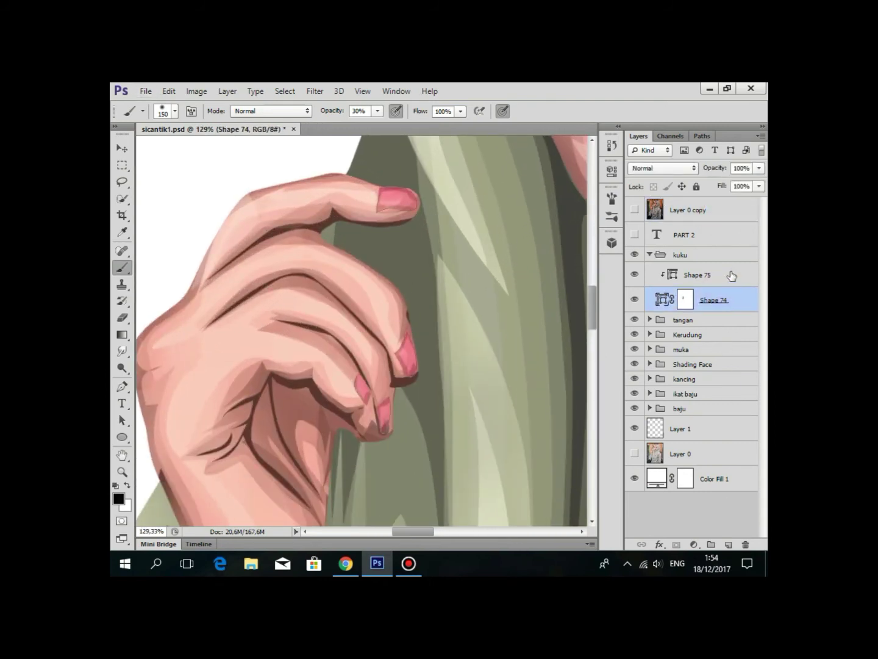
pyautogui.click(732, 274)
# Add a new layer and draw a closed dark brown Shape 76 over the top fingernail.
pyautogui.click(730, 544)
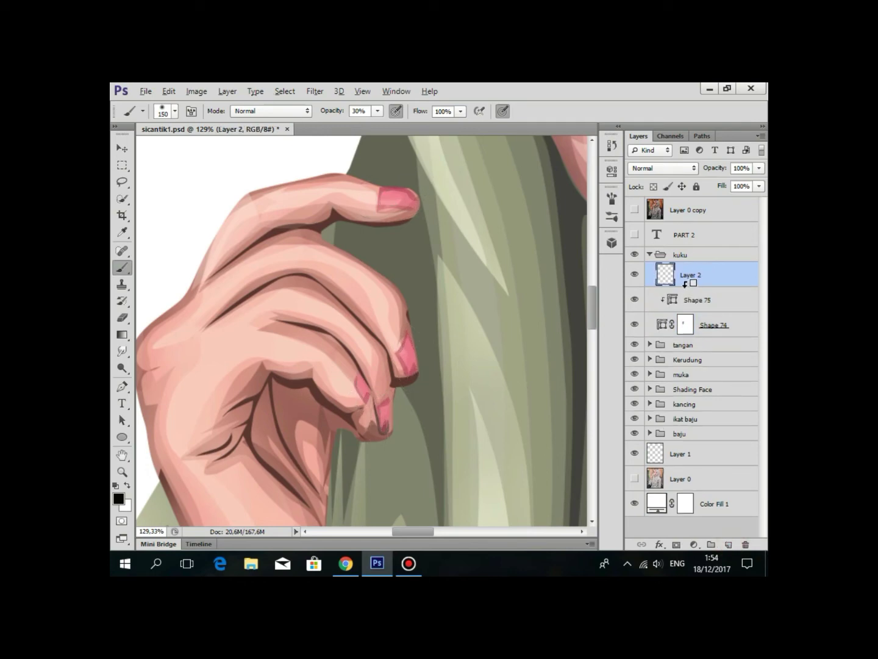
pyautogui.scroll(-5, 387, 294)
pyautogui.scroll(5, 300, 299)
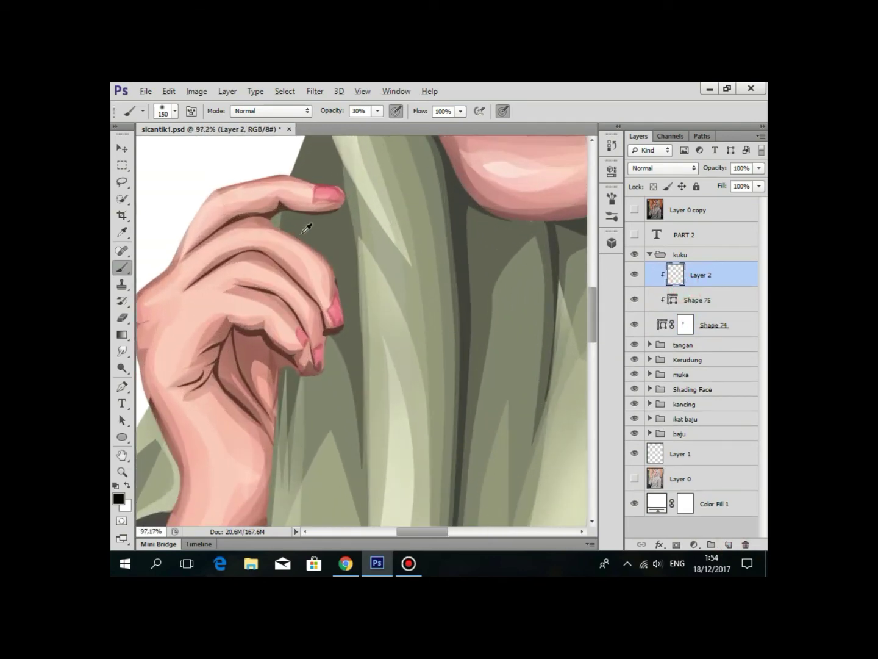
pyautogui.scroll(3, 309, 229)
pyautogui.press('p')
pyautogui.scroll(3, 359, 293)
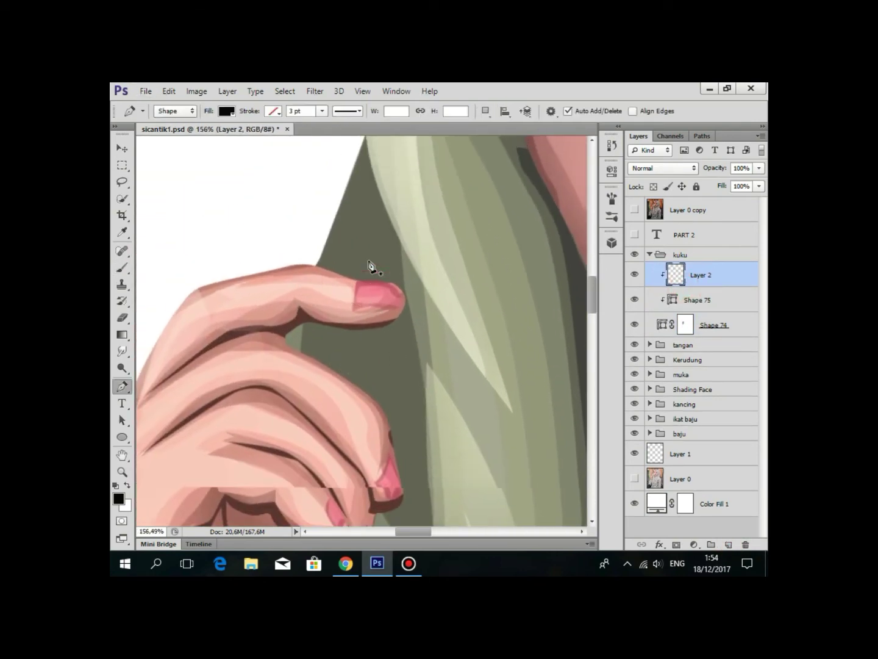
pyautogui.scroll(2, 366, 312)
pyautogui.scroll(1, 366, 312)
pyautogui.click(364, 293)
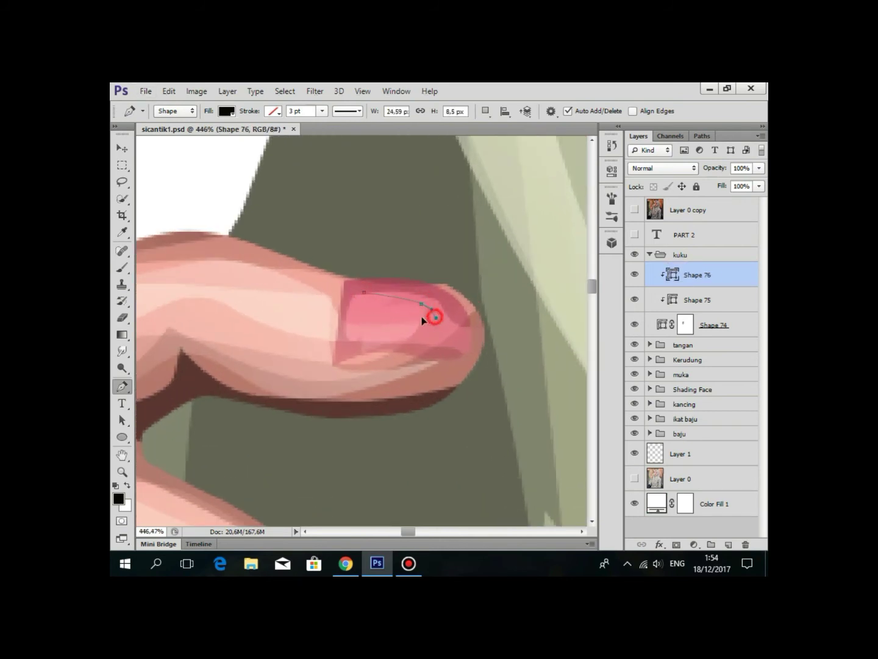
pyautogui.moveTo(436, 317); pyautogui.dragTo(354, 323)
pyautogui.click(364, 294)
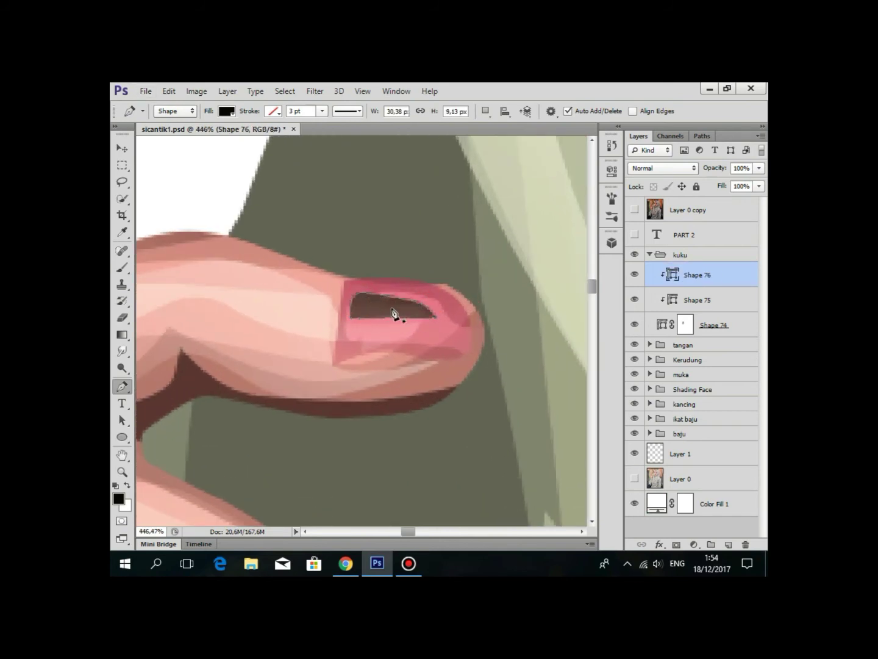
# Remove the stray anchor point and delete the unwanted Shape 77 layer.
pyautogui.scroll(-5, 393, 310)
pyautogui.scroll(2, 427, 250)
pyautogui.scroll(2, 427, 299)
pyautogui.scroll(1, 430, 318)
pyautogui.click(440, 297)
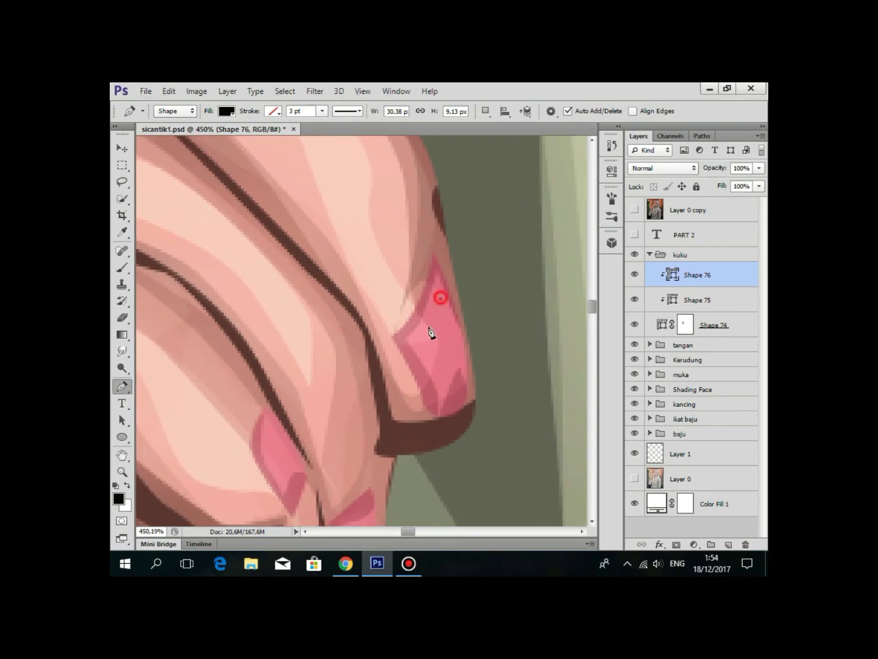
pyautogui.rightClick(441, 300)
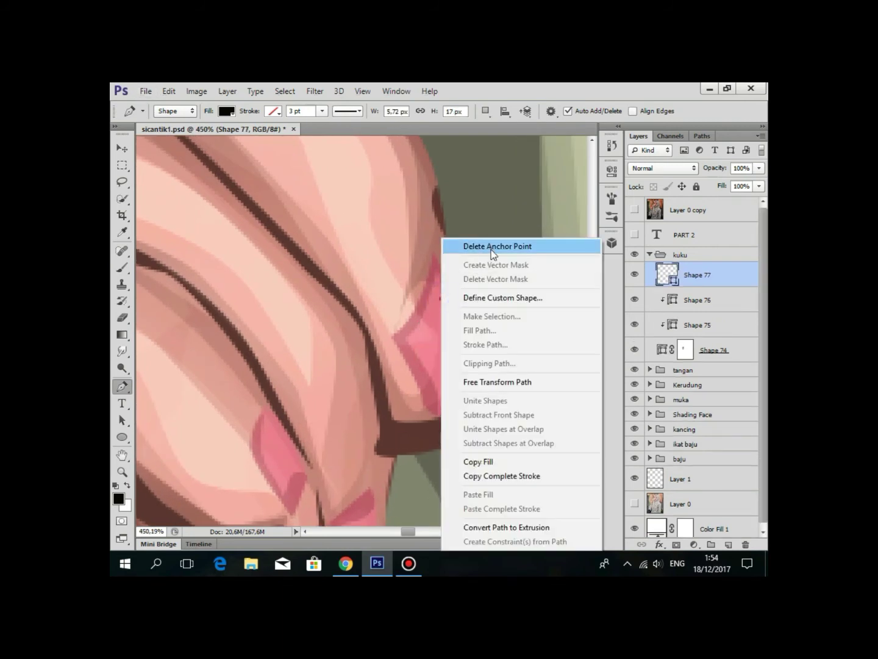
pyautogui.click(492, 249)
pyautogui.click(744, 545)
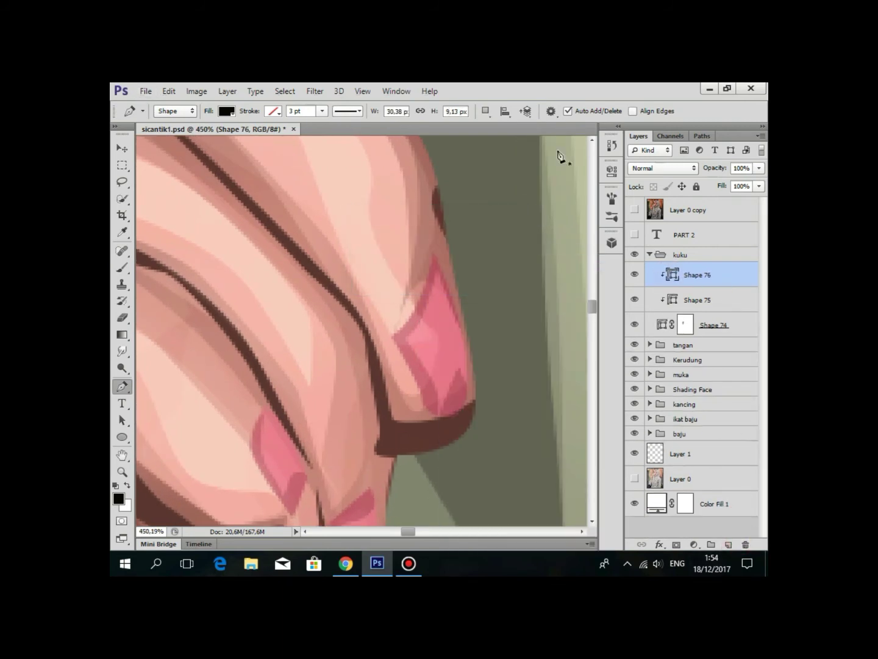
# Set the path operation to combine into Shape 76, checking against the reference photo.
pyautogui.click(637, 210)
pyautogui.scroll(-5, 366, 166)
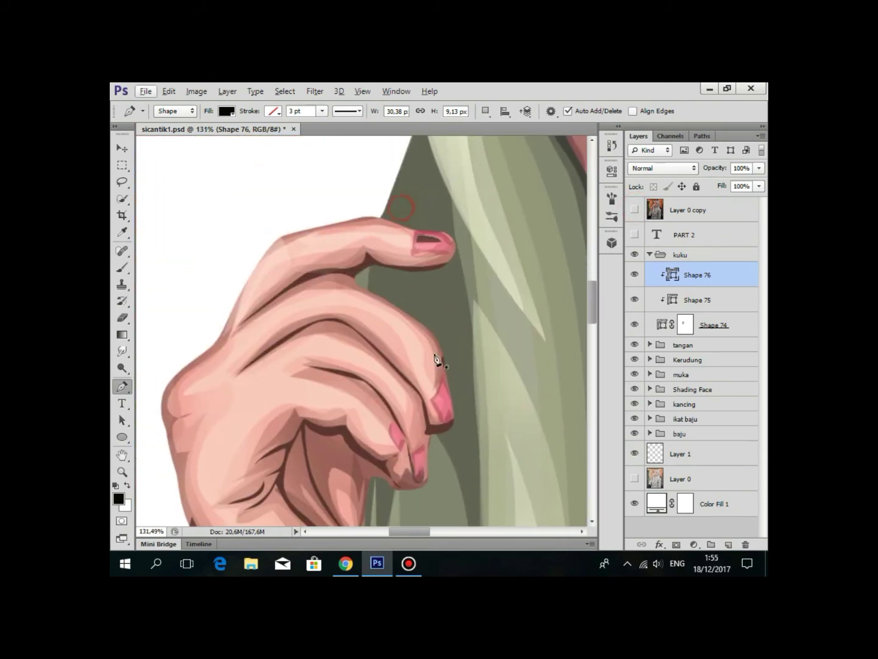
pyautogui.scroll(3, 436, 359)
pyautogui.click(486, 111)
pyautogui.click(521, 140)
pyautogui.scroll(-3, 411, 221)
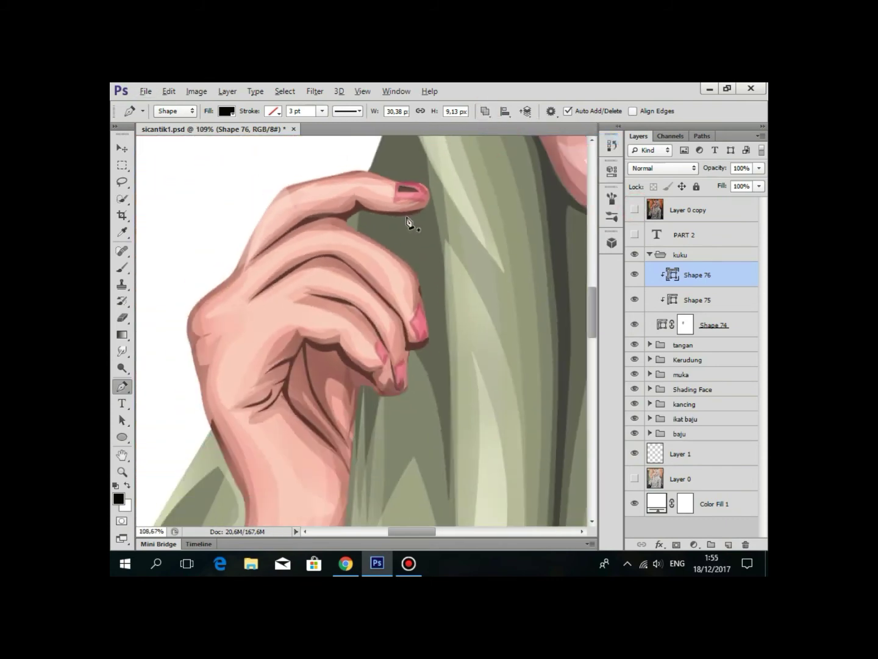
pyautogui.scroll(-4, 410, 222)
pyautogui.click(635, 210)
# Draw thin curved highlight slivers on the other fingernails as part of Shape 76.
pyautogui.click(635, 210)
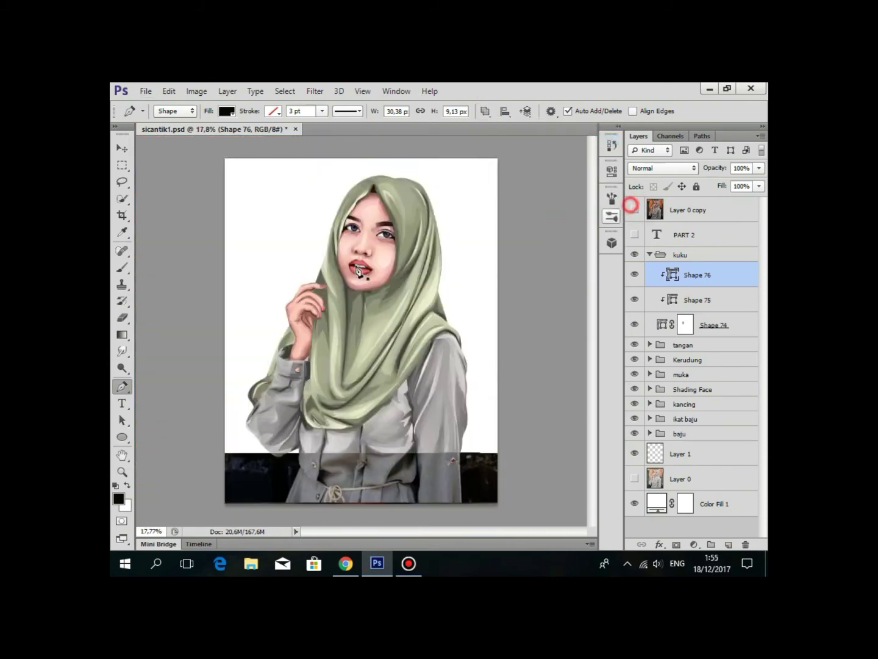
pyautogui.scroll(2, 372, 314)
pyautogui.scroll(3, 393, 398)
pyautogui.scroll(3, 365, 427)
pyautogui.scroll(2, 396, 286)
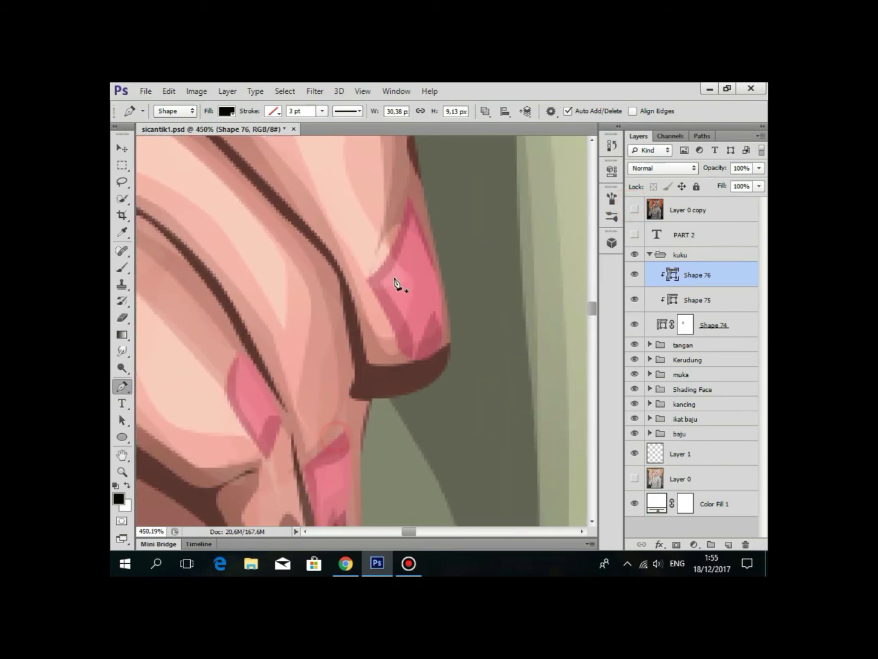
pyautogui.scroll(2, 445, 241)
pyautogui.click(429, 232)
pyautogui.moveTo(388, 300)
pyautogui.mouseDown()
pyautogui.moveTo(399, 343)
pyautogui.moveTo(383, 264)
pyautogui.mouseUp()
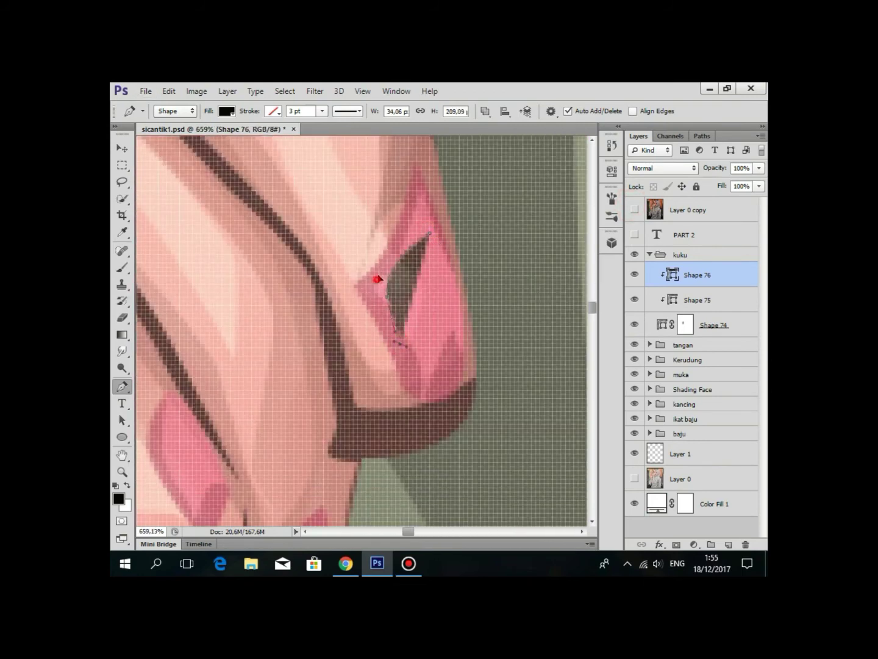
pyautogui.scroll(-4, 366, 330)
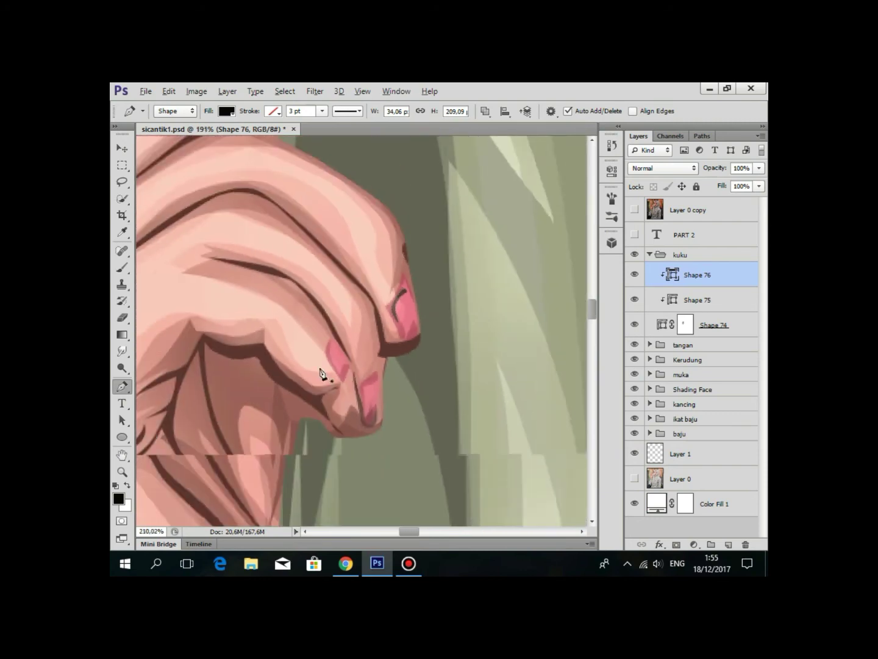
pyautogui.scroll(2, 392, 201)
pyautogui.scroll(2, 368, 235)
pyautogui.scroll(1, 368, 236)
pyautogui.click(384, 234)
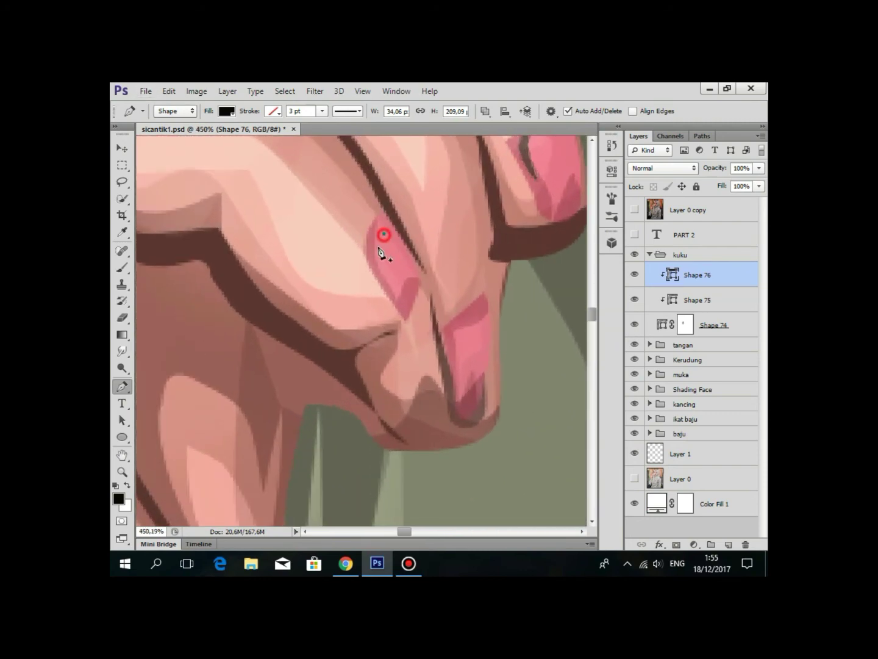
pyautogui.click(392, 295)
pyautogui.click(448, 333)
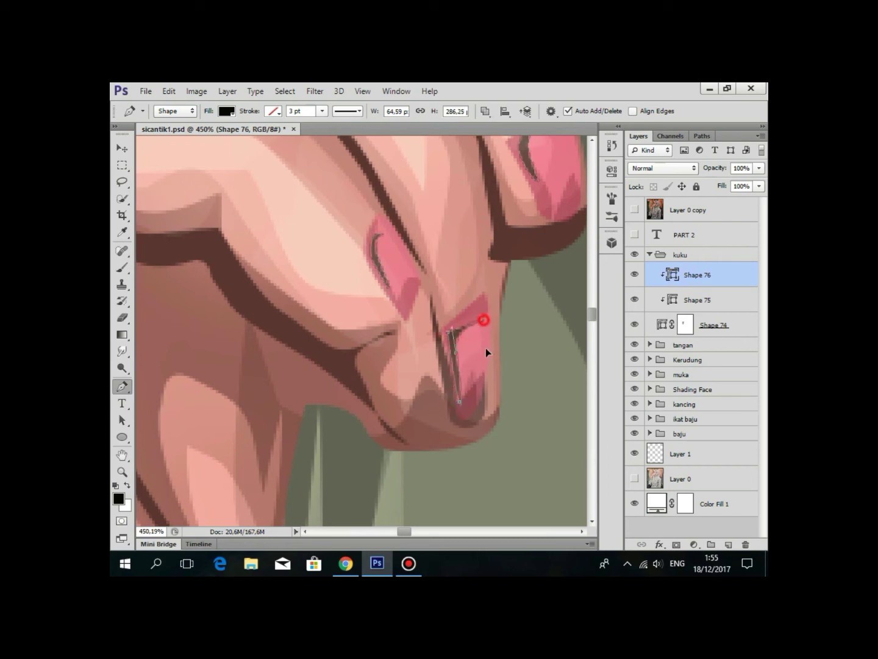
# Recolour Shape 76 to white #ffffff for glossy nail highlights.
pyautogui.doubleClick(673, 274)
pyautogui.moveTo(543, 203); pyautogui.dragTo(437, 104)
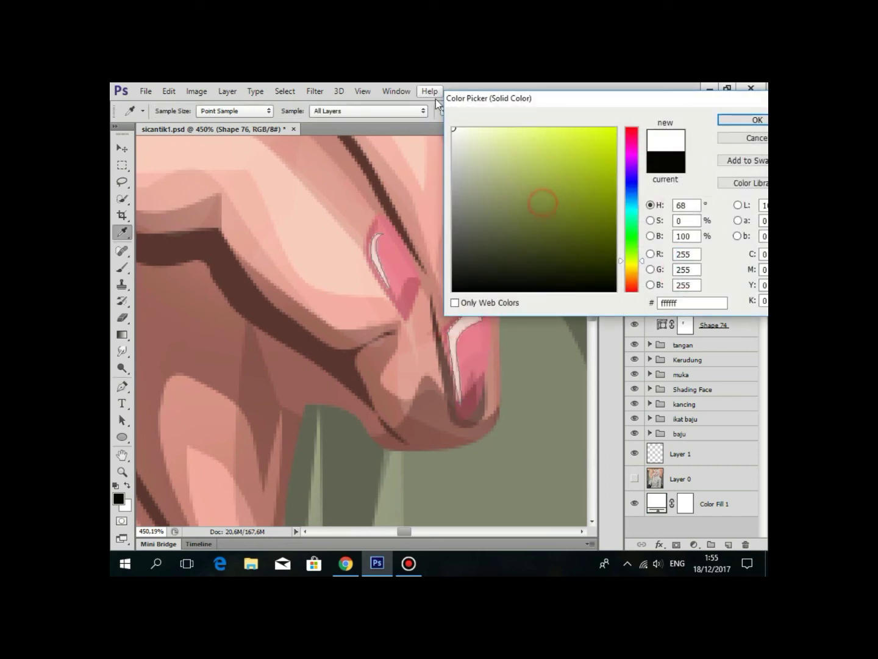
pyautogui.click(755, 120)
pyautogui.scroll(-3, 530, 226)
pyautogui.click(681, 210)
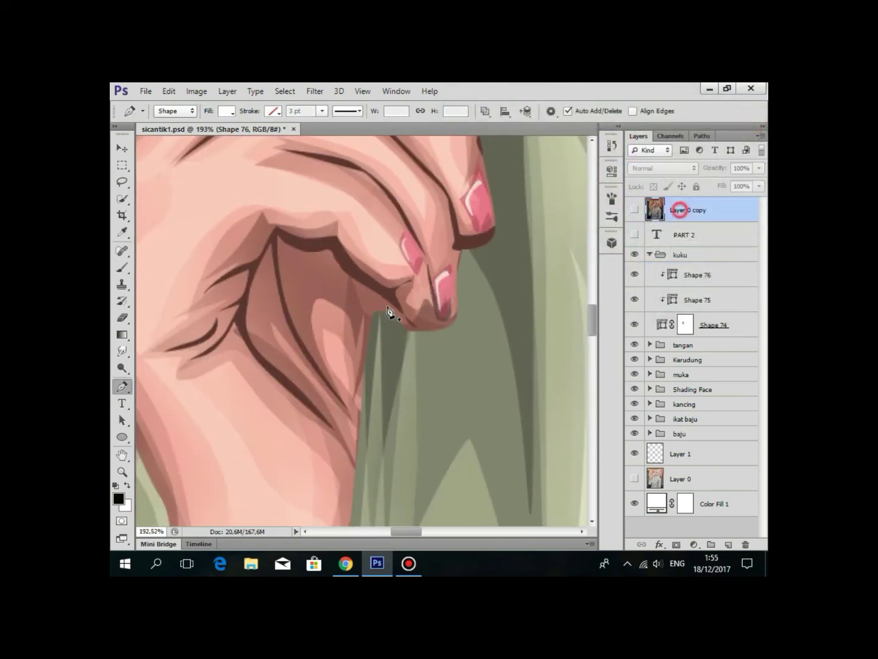
pyautogui.scroll(-5, 432, 304)
pyautogui.scroll(2, 433, 305)
# Select Shape 76, collapse the kuku group and save sicantik1.psd.
pyautogui.scroll(1, 321, 299)
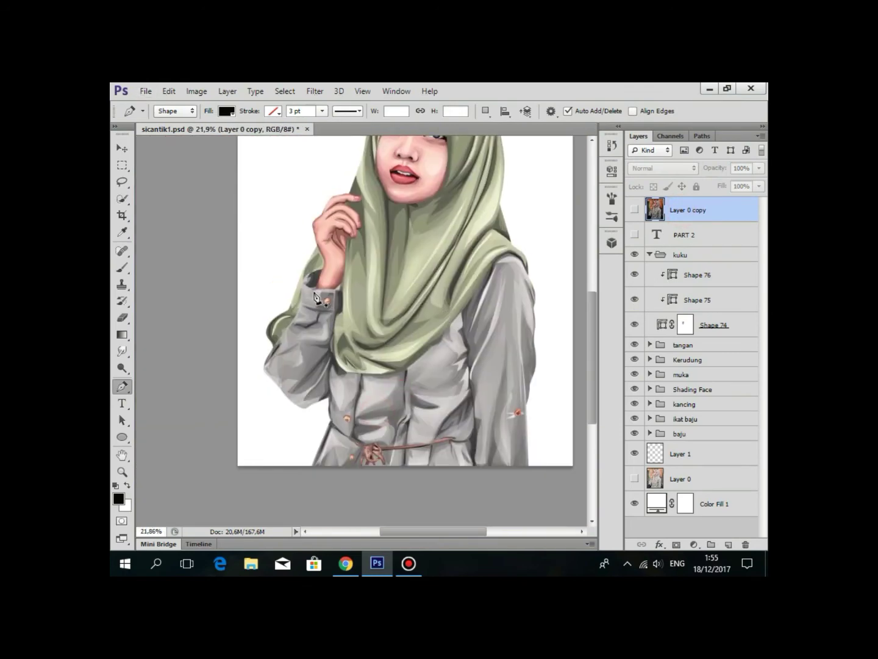
pyautogui.scroll(2, 320, 299)
pyautogui.click(712, 274)
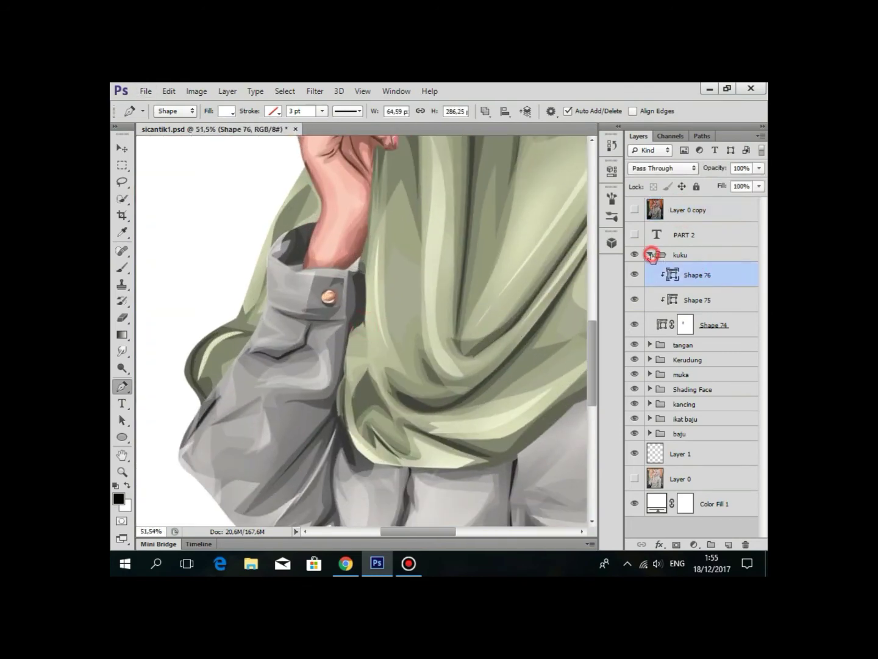
pyautogui.click(651, 255)
pyautogui.scroll(-4, 447, 275)
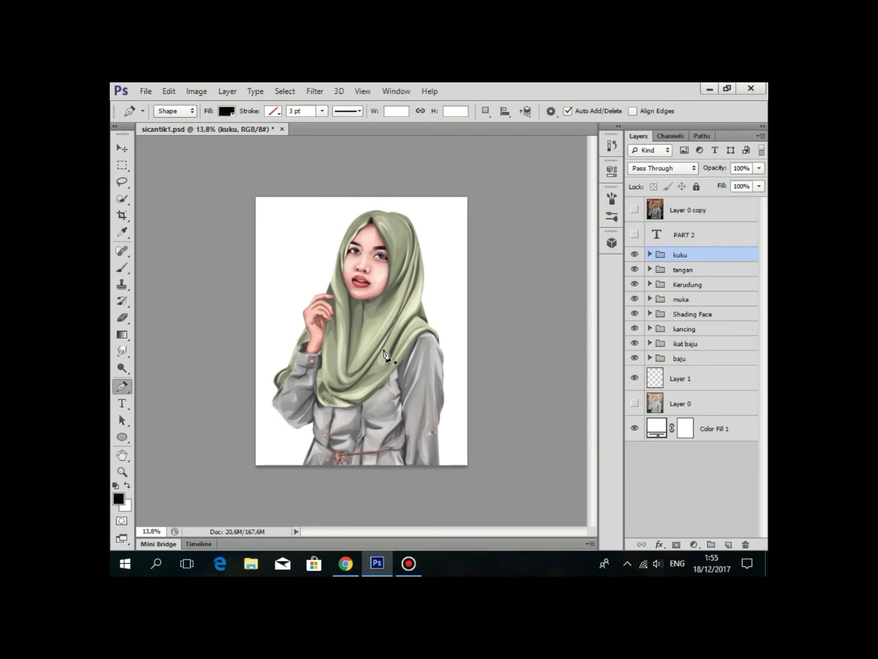
pyautogui.scroll(-1, 386, 355)
pyautogui.hotkey('ctrl', 's')
# Briefly show and hide the original photo on Layer 0, ending with Layer 1 selected.
pyautogui.scroll(3, 387, 359)
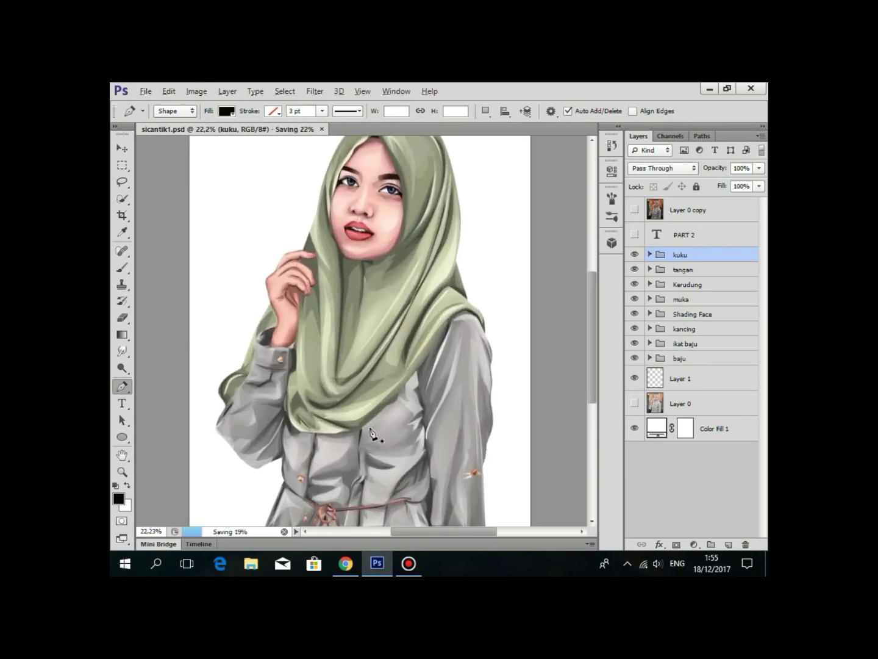
pyautogui.scroll(-1, 398, 382)
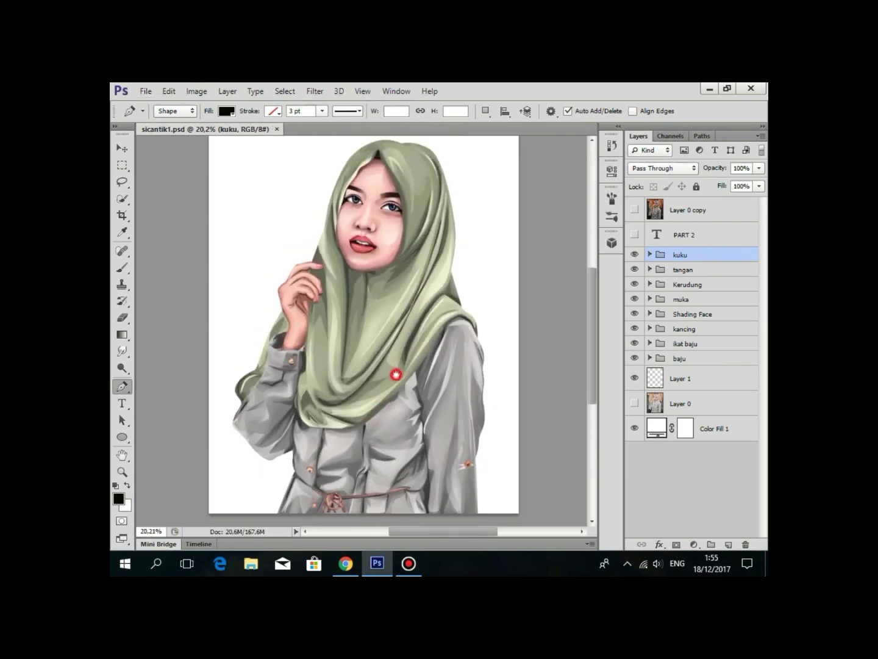
pyautogui.click(671, 210)
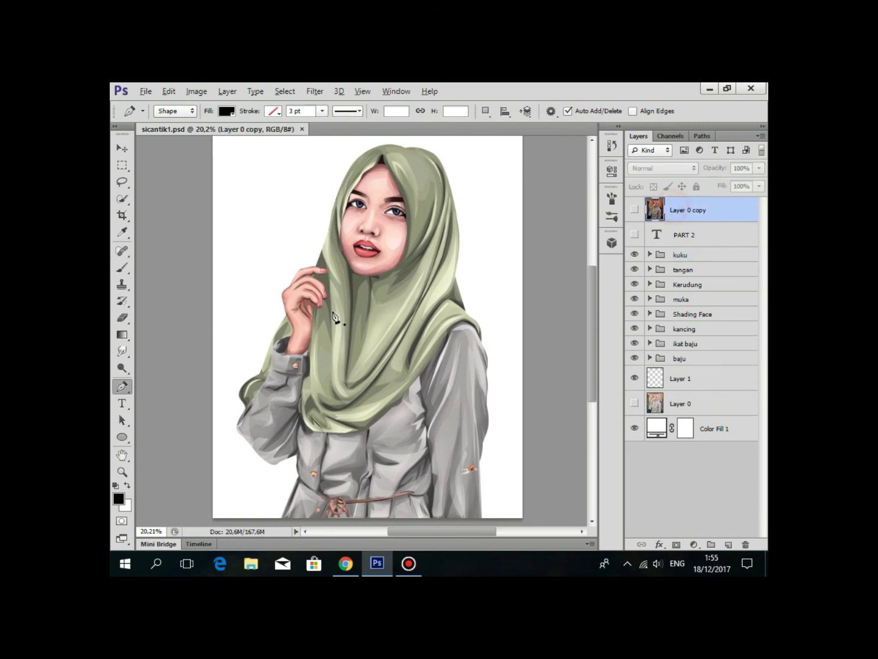
pyautogui.scroll(2, 336, 311)
pyautogui.scroll(-1, 378, 287)
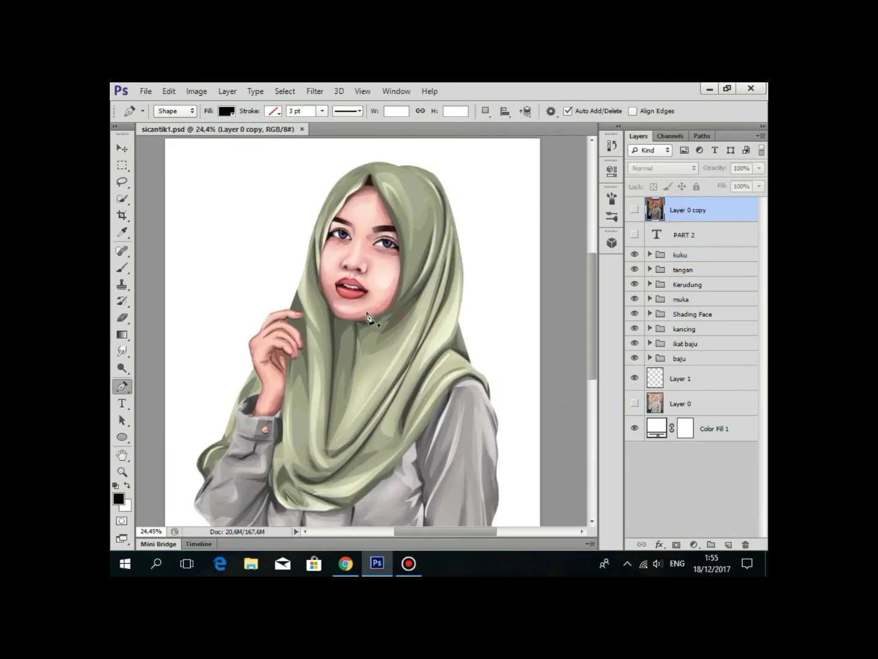
pyautogui.scroll(-2, 382, 269)
pyautogui.keyDown('ctrl'); pyautogui.click(305, 399); pyautogui.keyUp('ctrl')
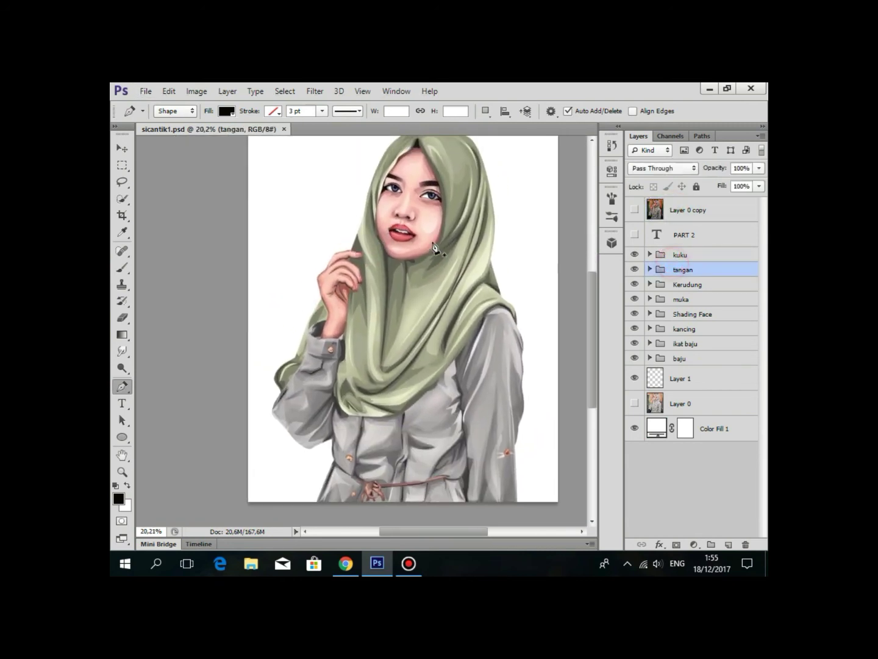
pyautogui.scroll(-1, 588, 282)
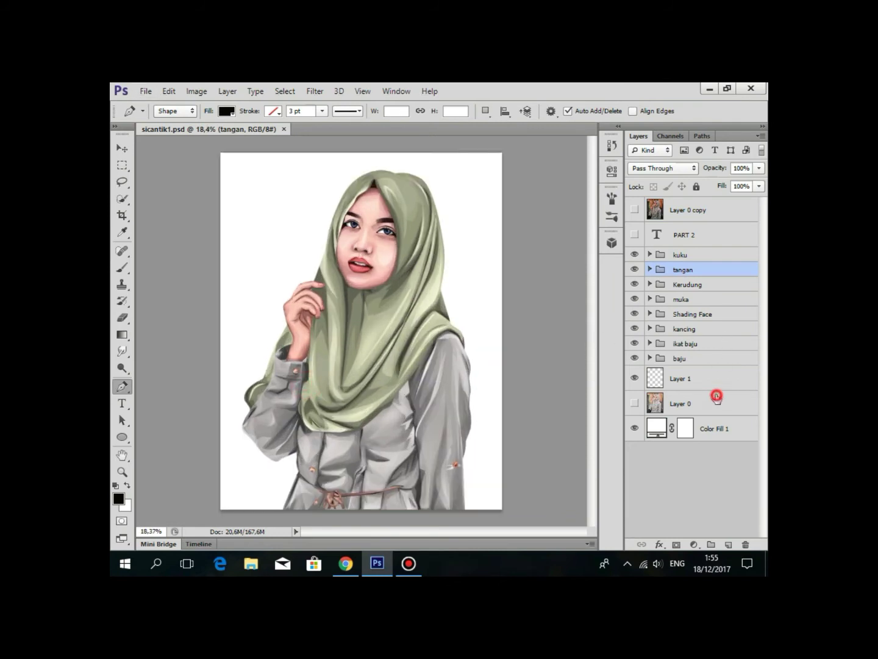
pyautogui.click(716, 397)
pyautogui.click(635, 403)
pyautogui.click(684, 383)
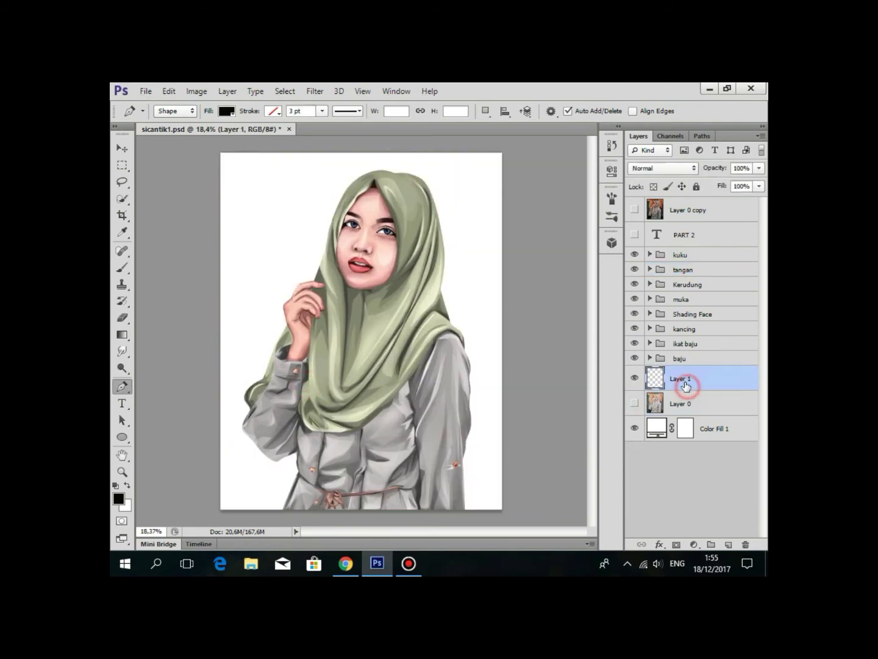
pyautogui.scroll(1, 764, 417)
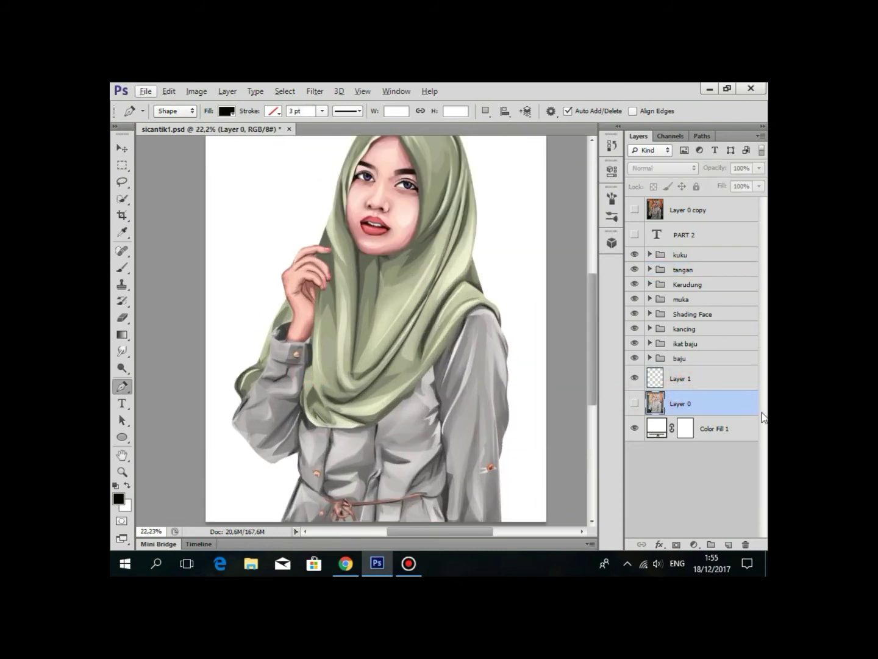
# Crop the canvas inward on the left and right edges around the portrait.
pyautogui.click(122, 216)
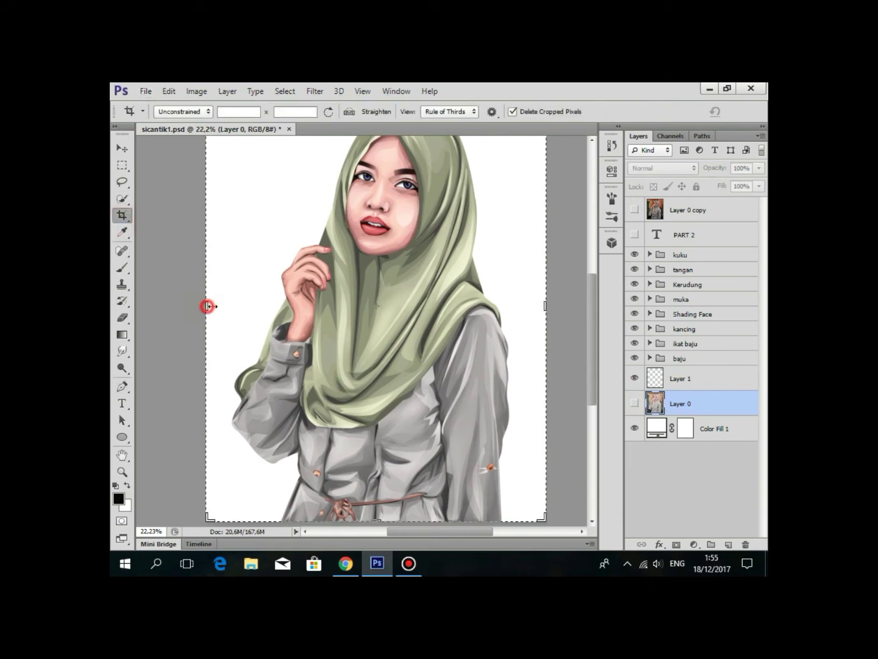
pyautogui.moveTo(207, 306); pyautogui.dragTo(229, 306)
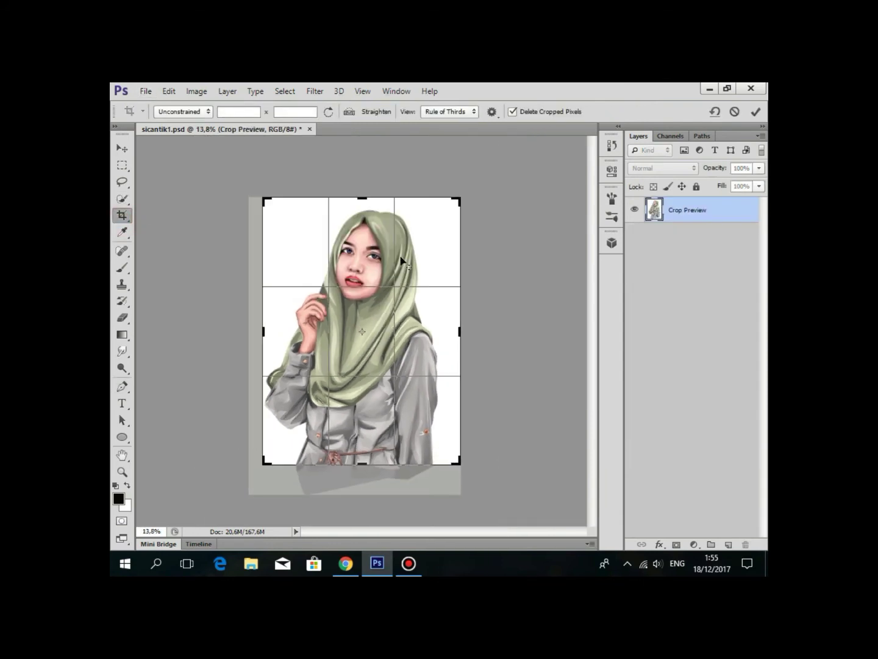
pyautogui.moveTo(457, 202); pyautogui.dragTo(458, 201)
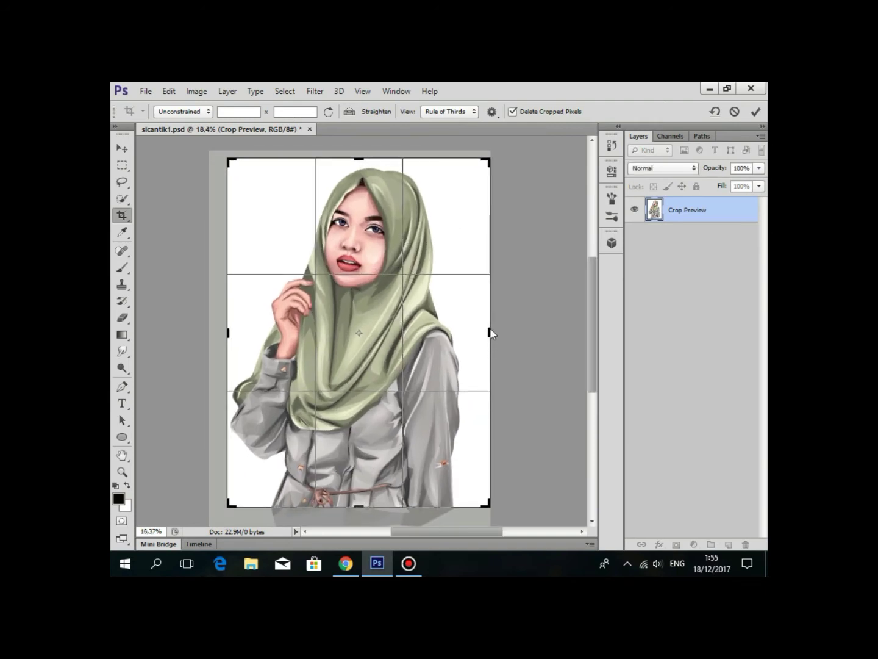
pyautogui.moveTo(486, 333); pyautogui.dragTo(478, 333)
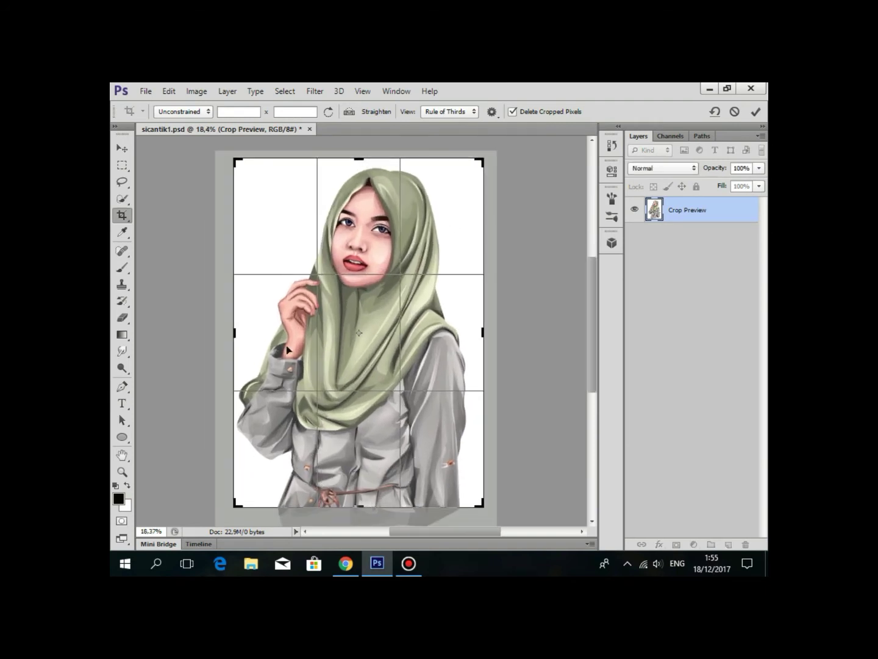
pyautogui.doubleClick(313, 349)
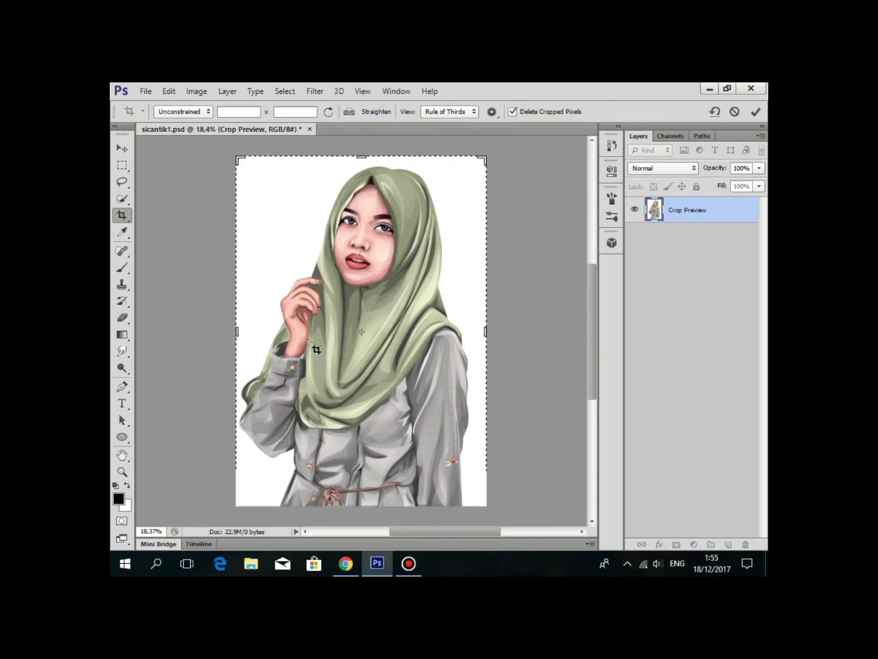
# Fit the canvas on screen and change Color Fill 1 to pale pink edd0d0.
pyautogui.click(118, 150)
pyautogui.click(189, 180)
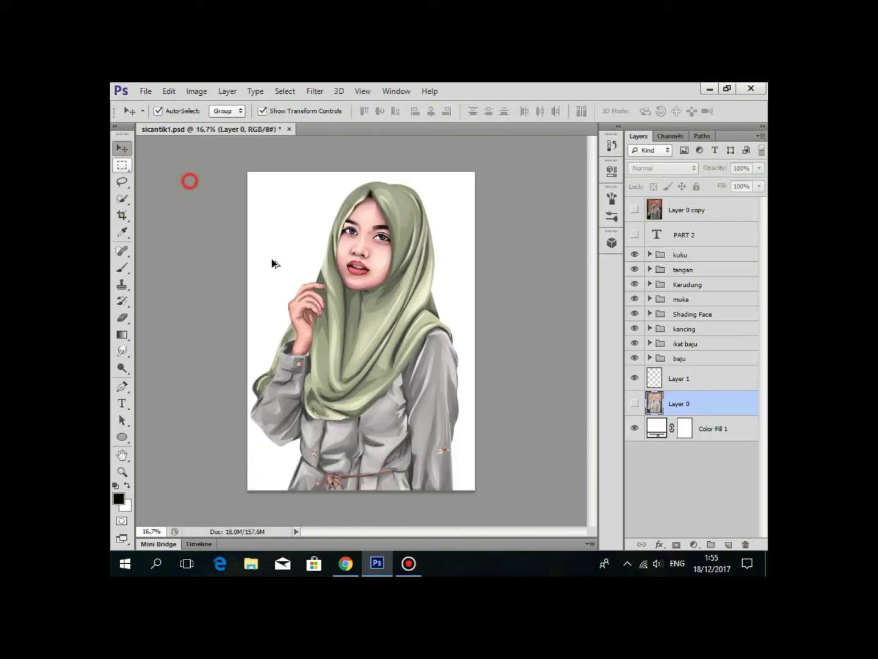
pyautogui.scroll(2, 363, 310)
pyautogui.hotkey('ctrl', '0')
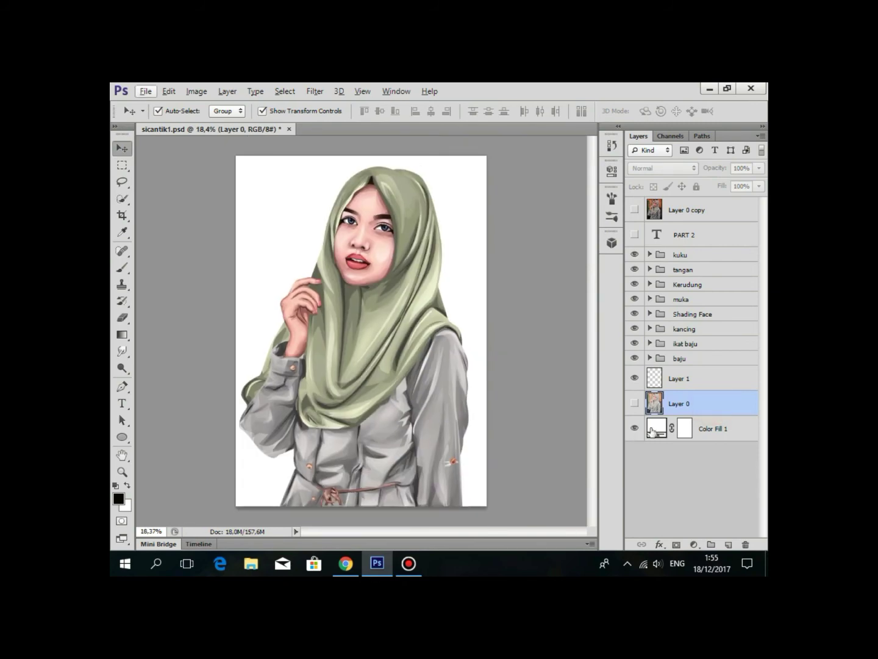
pyautogui.doubleClick(656, 428)
pyautogui.moveTo(459, 168)
pyautogui.mouseDown()
pyautogui.moveTo(472, 139)
pyautogui.moveTo(461, 128)
pyautogui.mouseUp()
pyautogui.click(758, 121)
# Step through the Layer 0 copy, kancing and kuku layers, ending on Layer 0.
pyautogui.scroll(-3, 669, 235)
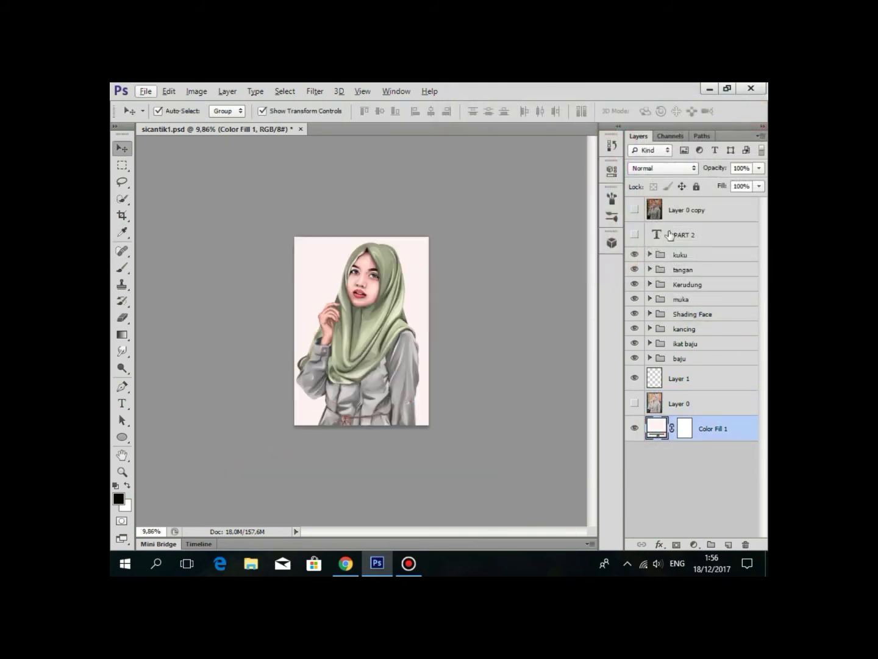
pyautogui.scroll(3, 355, 327)
pyautogui.click(689, 210)
pyautogui.scroll(1, 696, 207)
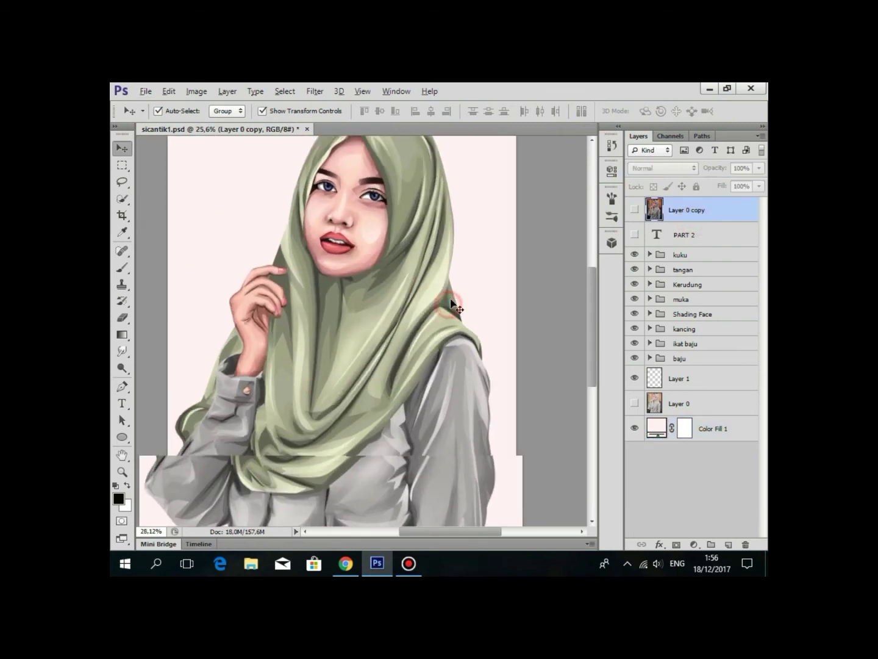
pyautogui.scroll(-2, 705, 326)
pyautogui.click(703, 327)
pyautogui.scroll(2, 392, 251)
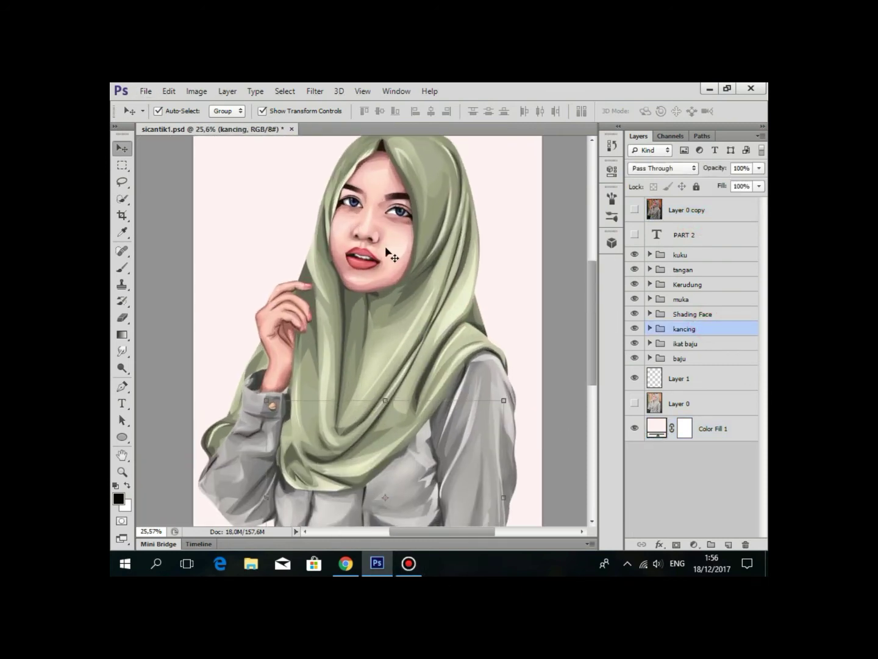
pyautogui.click(684, 254)
pyautogui.scroll(-2, 683, 255)
pyautogui.click(683, 404)
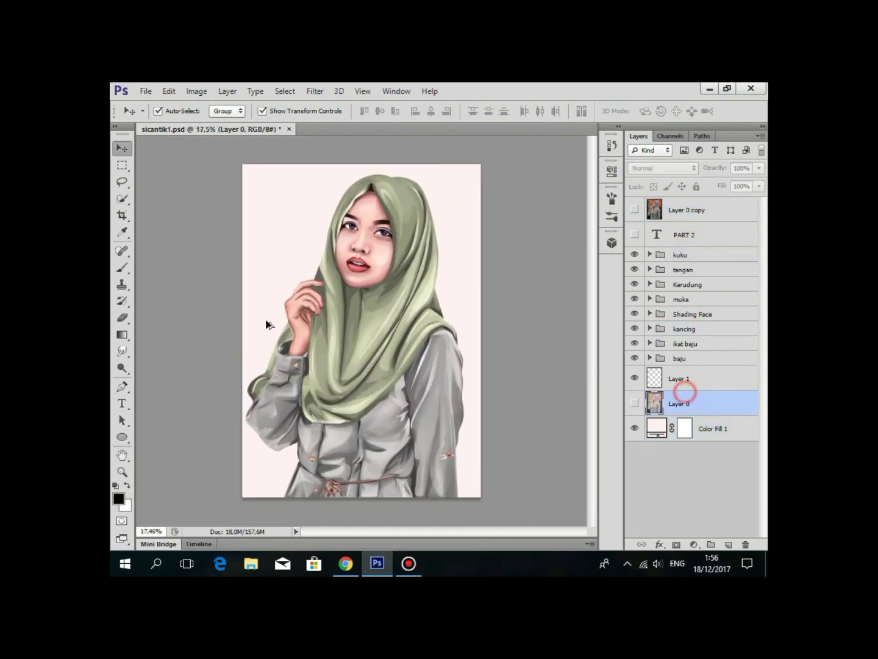
pyautogui.scroll(1, 345, 300)
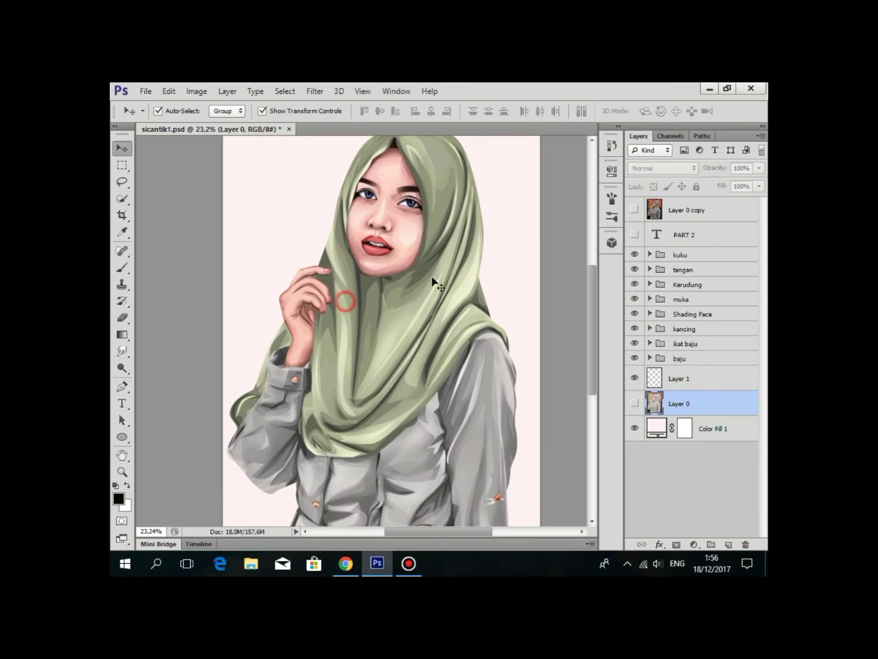
# Add an empty Layer 2, then hide Layer 2 and Layer 1.
pyautogui.click(730, 543)
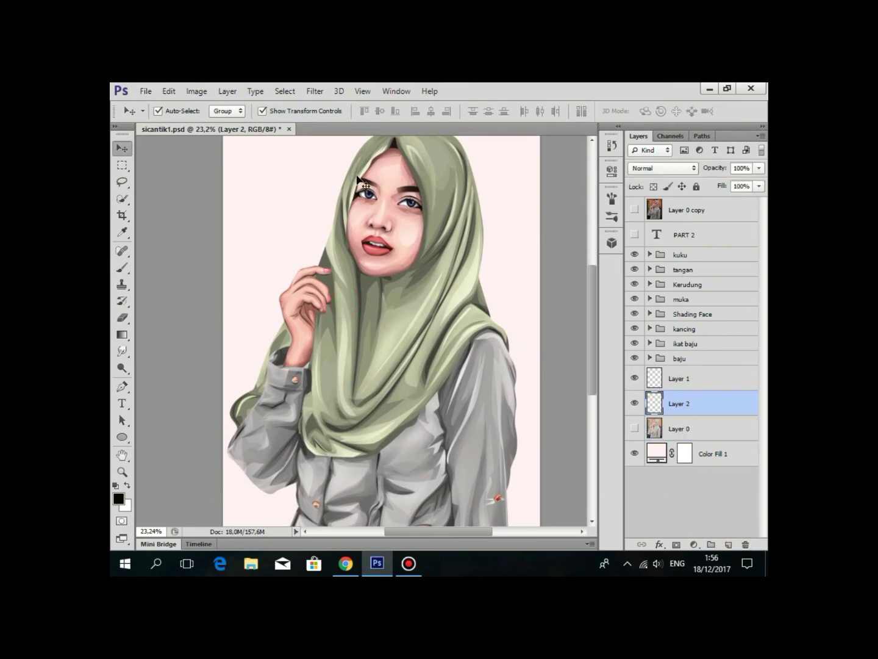
pyautogui.scroll(-3, 358, 181)
pyautogui.scroll(2, 335, 239)
pyautogui.press('b')
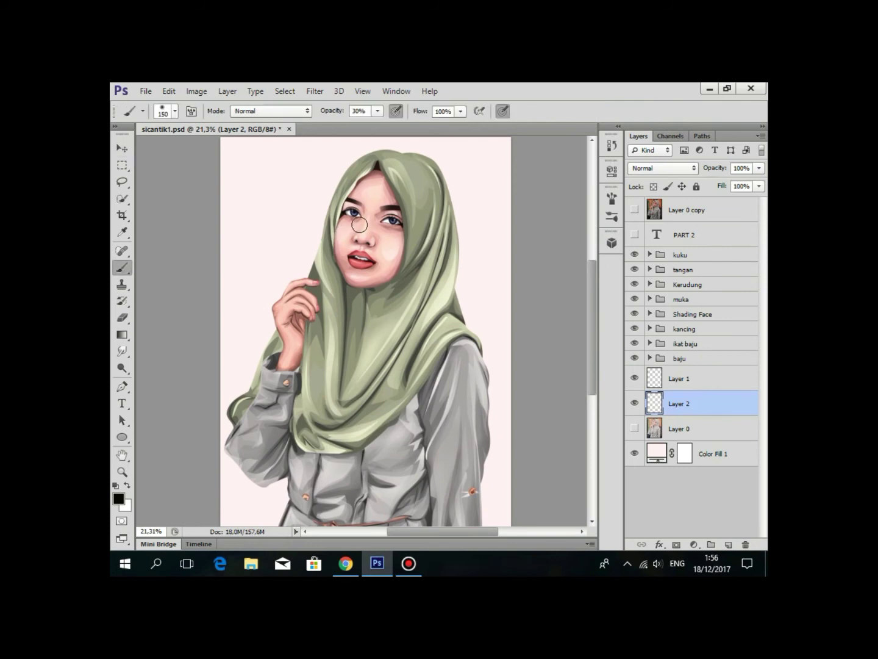
pyautogui.scroll(-3, 360, 221)
pyautogui.scroll(3, 359, 221)
pyautogui.click(635, 404)
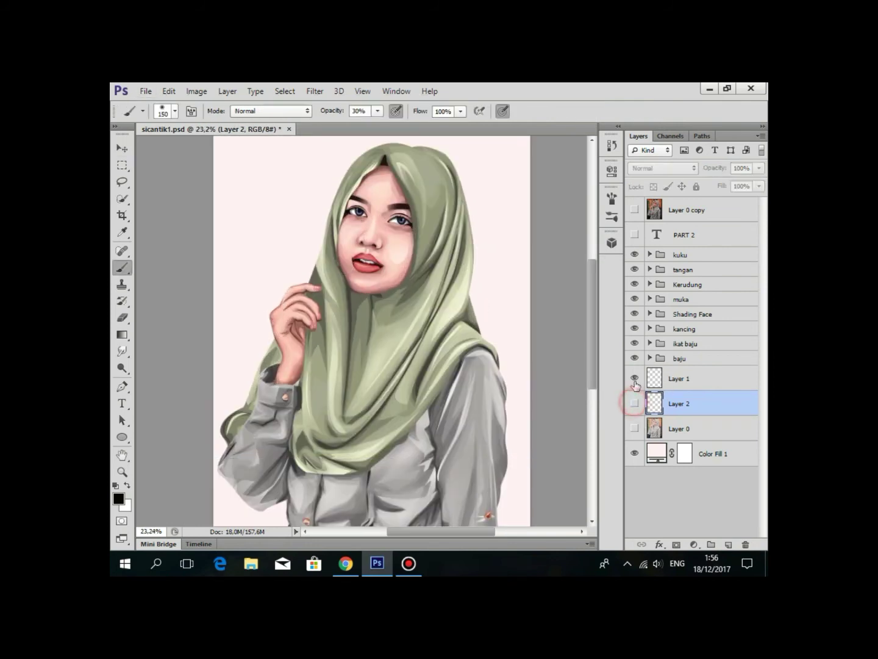
pyautogui.click(634, 379)
# Hide the pink Color Fill 1 background and select the kuku group.
pyautogui.scroll(-3, 399, 228)
pyautogui.scroll(3, 430, 265)
pyautogui.scroll(-1, 420, 251)
pyautogui.scroll(-2, 391, 228)
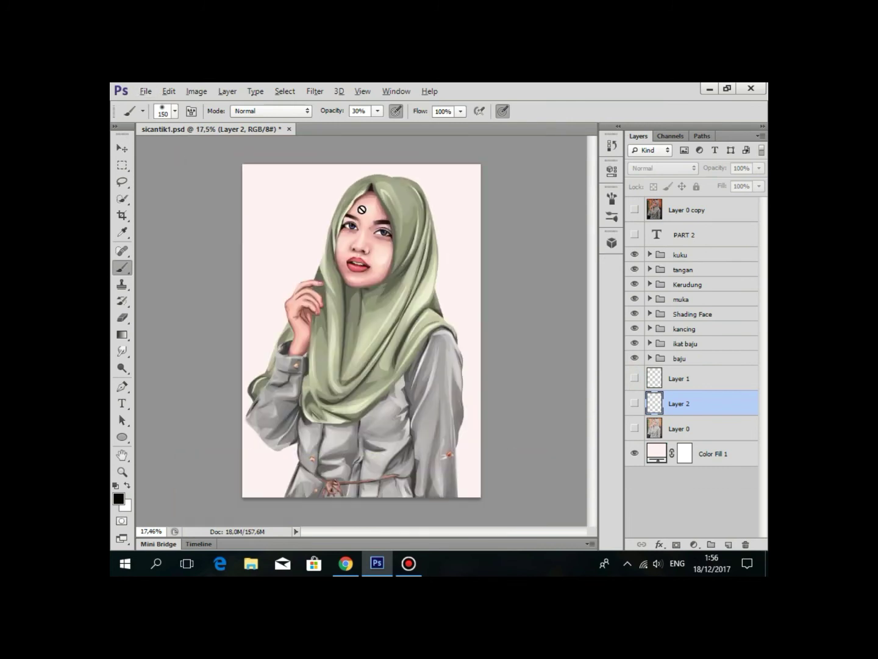
pyautogui.scroll(-2, 453, 215)
pyautogui.scroll(3, 365, 244)
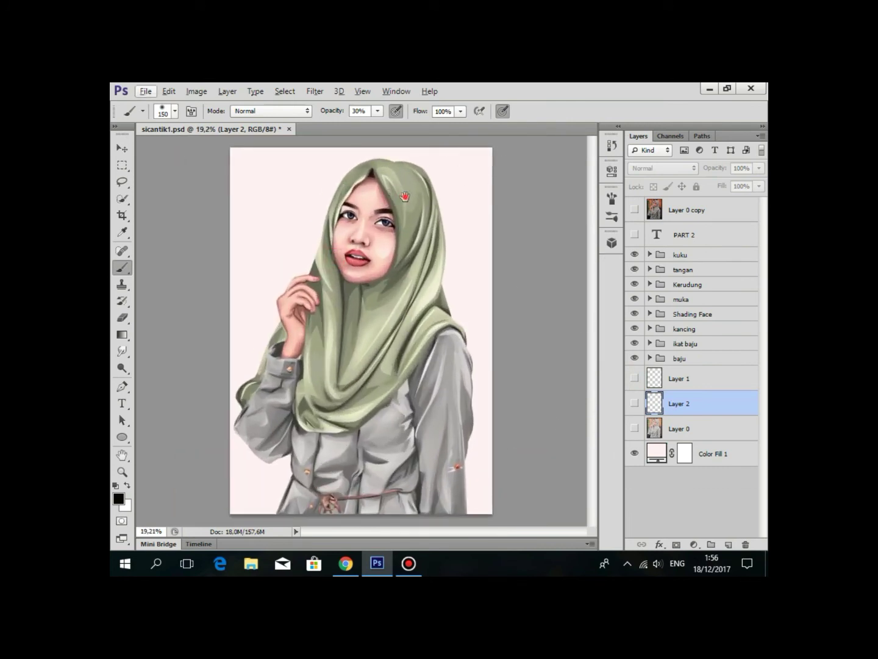
pyautogui.scroll(2, 404, 196)
pyautogui.scroll(-1, 390, 166)
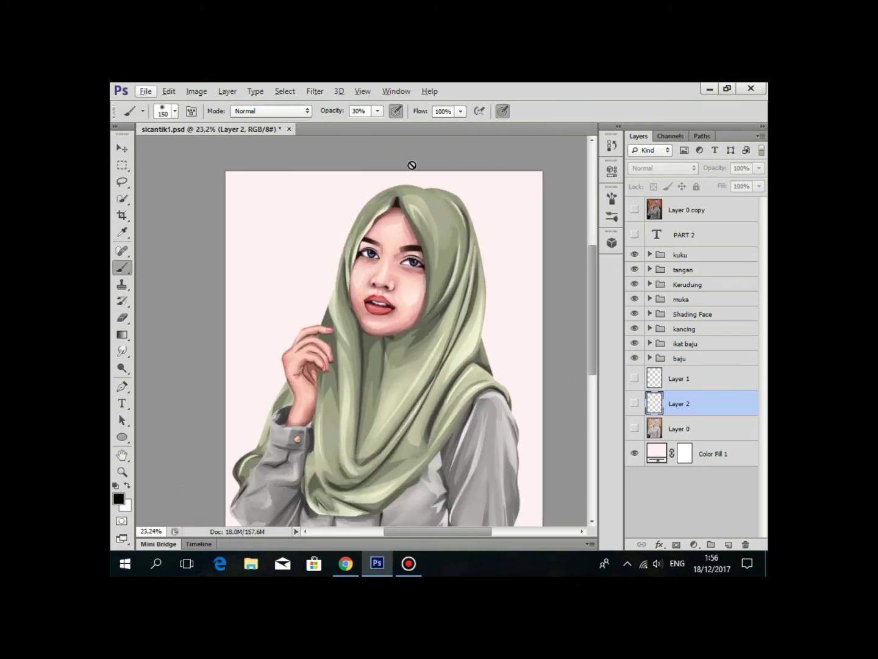
pyautogui.scroll(-1, 453, 215)
pyautogui.click(635, 453)
pyautogui.click(701, 253)
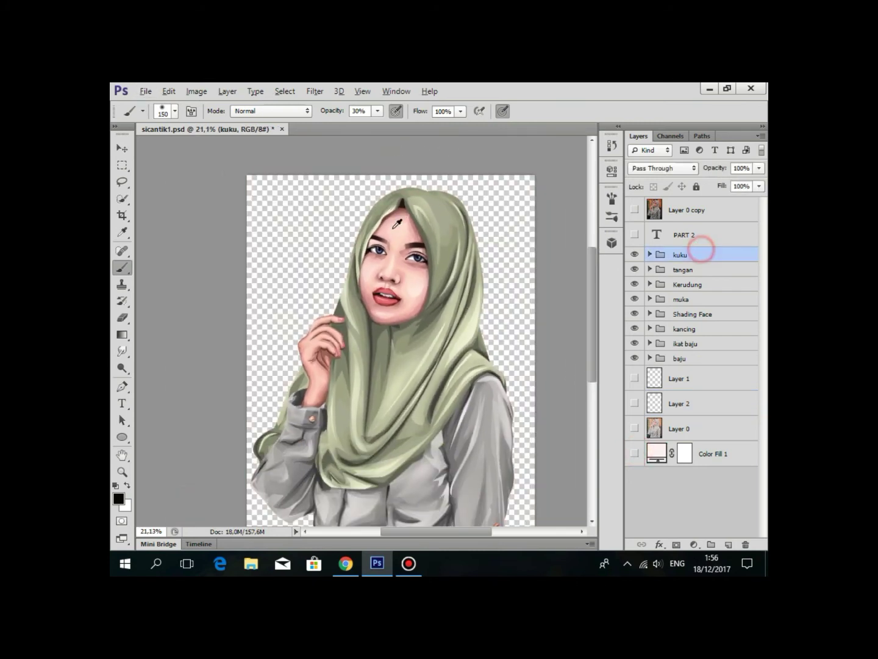
pyautogui.scroll(-4, 689, 265)
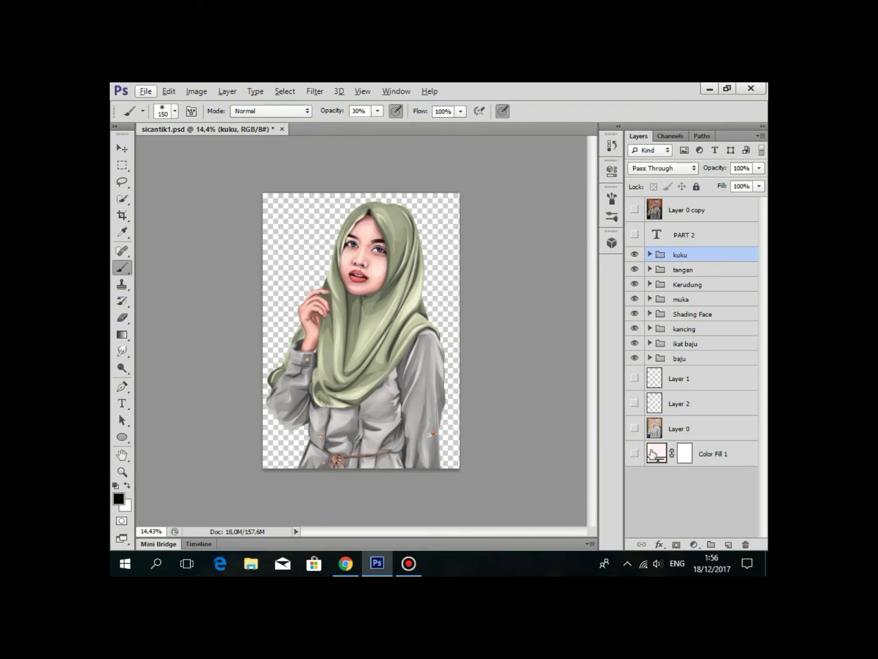
pyautogui.click(634, 452)
pyautogui.click(714, 453)
pyautogui.scroll(1, 543, 242)
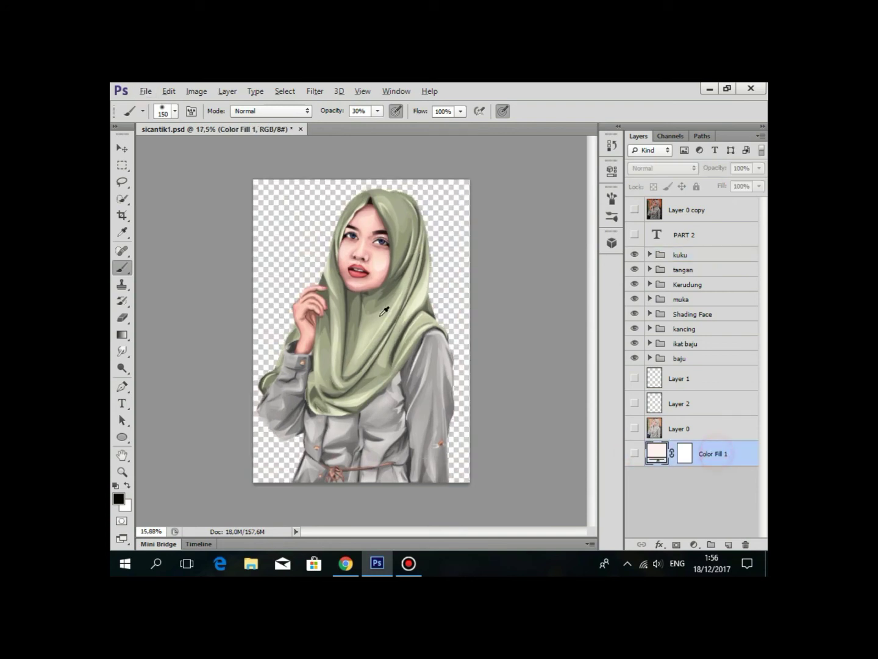
pyautogui.scroll(1, 544, 242)
pyautogui.click(710, 255)
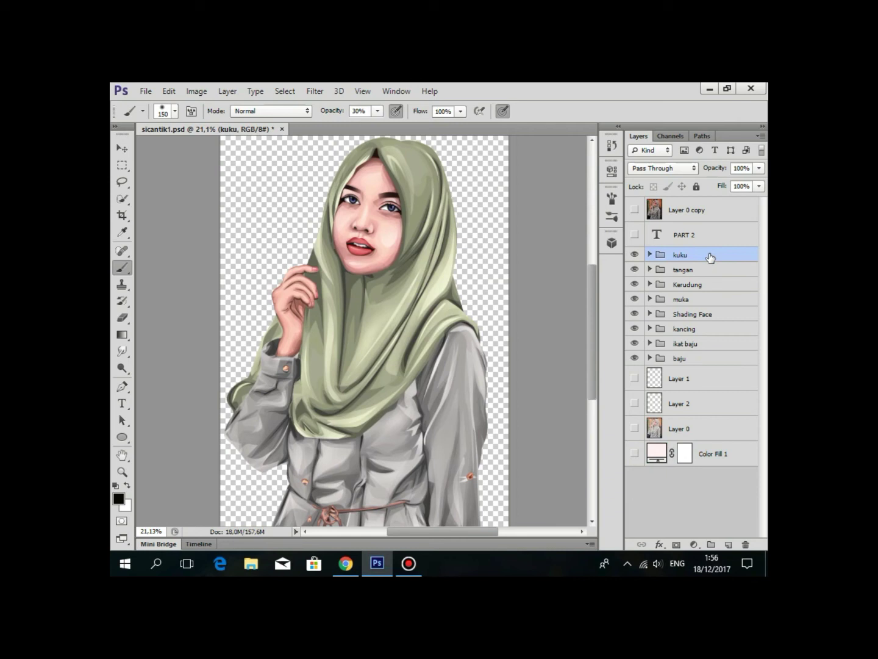
# Merge all visible content into a new Layer 3 and make it visible.
pyautogui.hotkey('ctrl', 'shift', 'alt', 'e')
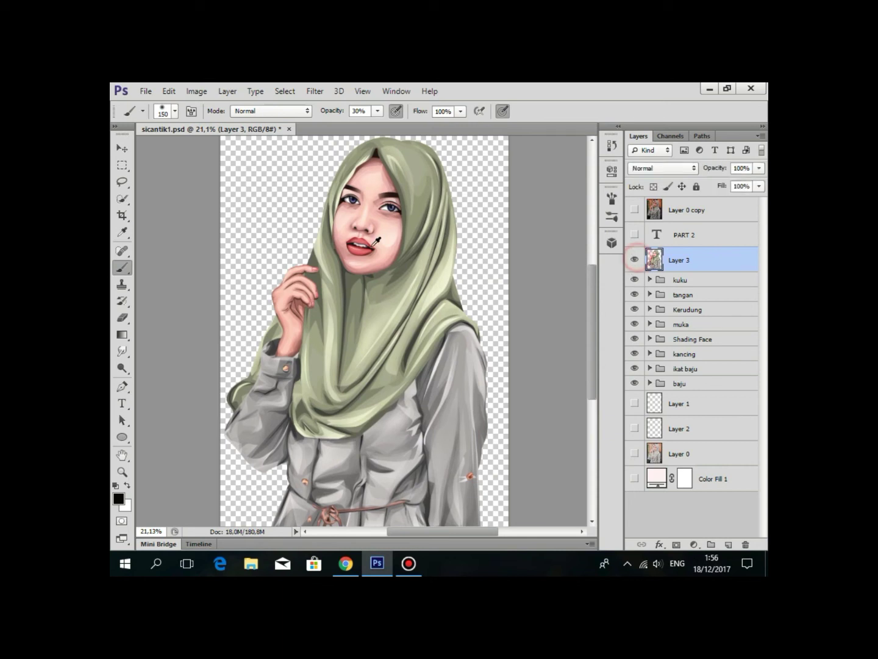
pyautogui.keyDown('alt'); pyautogui.scroll(-5, 608, 350); pyautogui.keyUp('alt')
pyautogui.keyDown('alt'); pyautogui.scroll(3, 572, 234); pyautogui.keyUp('alt')
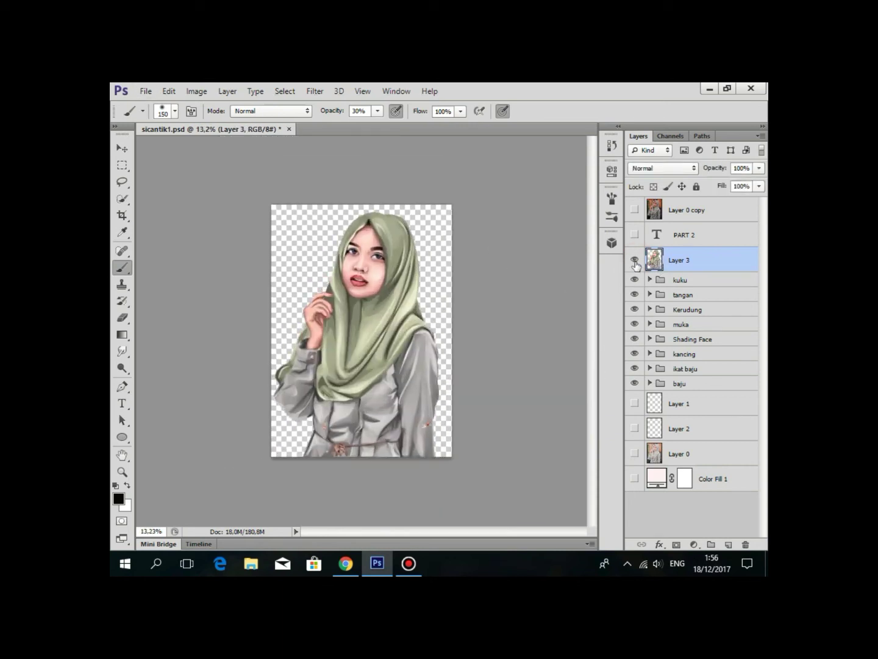
pyautogui.rightClick(656, 261)
pyautogui.click(667, 258)
pyautogui.keyDown('alt'); pyautogui.scroll(2, 635, 266); pyautogui.keyUp('alt')
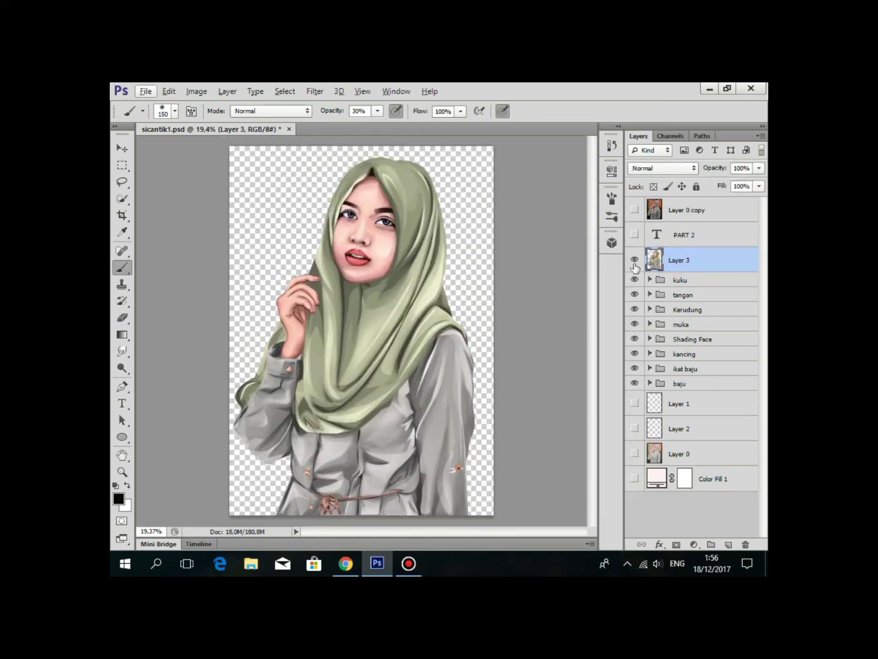
pyautogui.keyDown('alt'); pyautogui.scroll(-3, 620, 258); pyautogui.keyUp('alt')
pyautogui.click(633, 258)
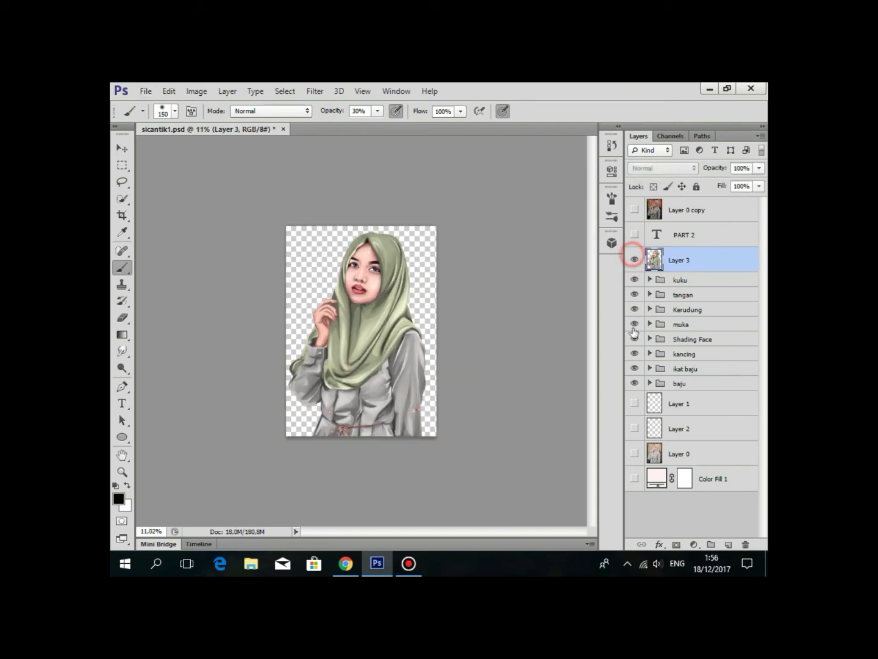
# Add an empty Layer 4 clipped to Layer 3.
pyautogui.click(728, 545)
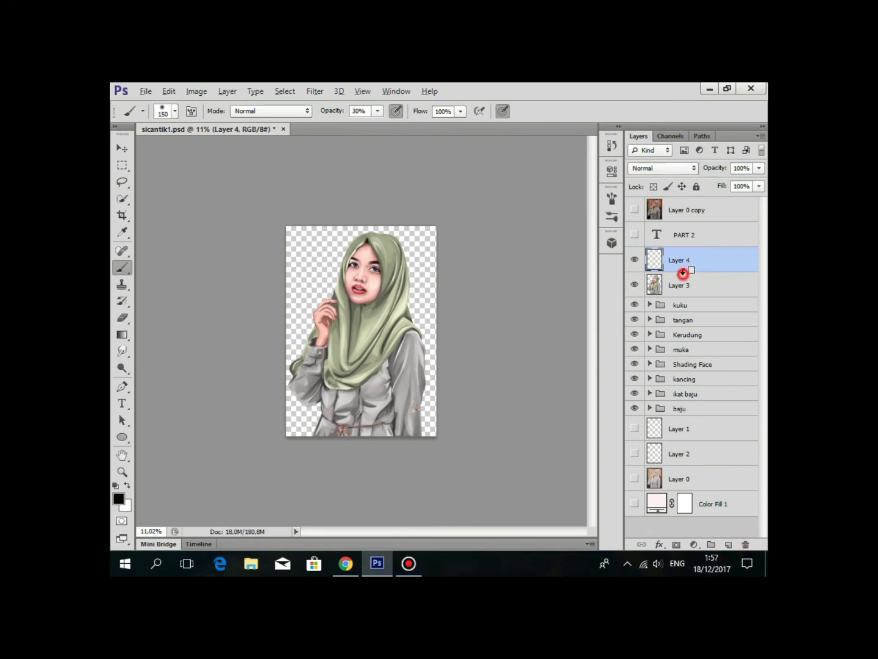
pyautogui.keyDown('alt'); pyautogui.click(683, 272); pyautogui.keyUp('alt')
pyautogui.keyDown('alt'); pyautogui.scroll(1, 421, 323); pyautogui.keyUp('alt')
pyautogui.keyDown('alt'); pyautogui.scroll(1, 420, 323); pyautogui.keyUp('alt')
pyautogui.keyDown('alt'); pyautogui.scroll(2, 296, 308); pyautogui.keyUp('alt')
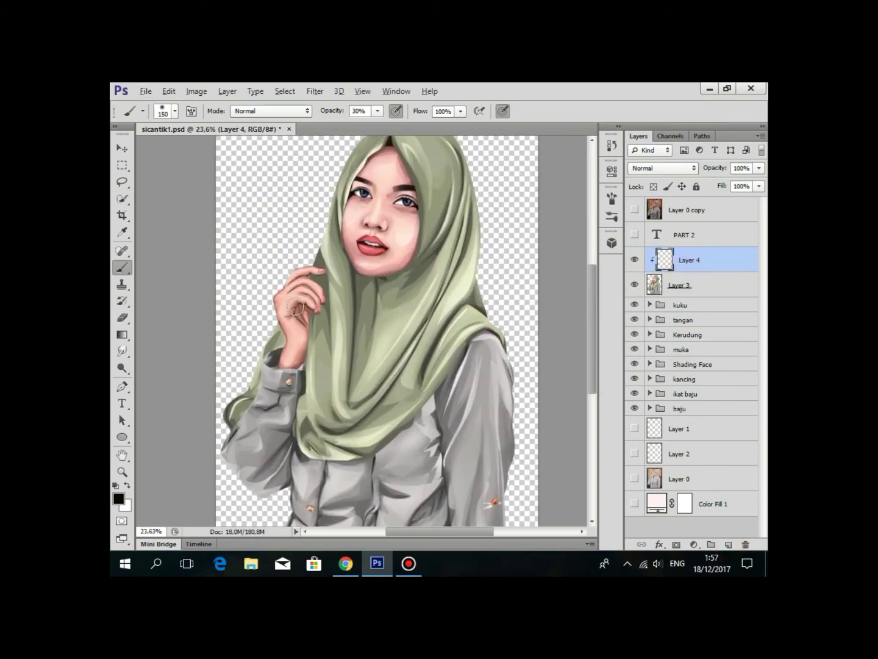
# Set the foreground painting colour to bright pink #ff5595.
pyautogui.click(120, 499)
pyautogui.click(631, 156)
pyautogui.click(530, 132)
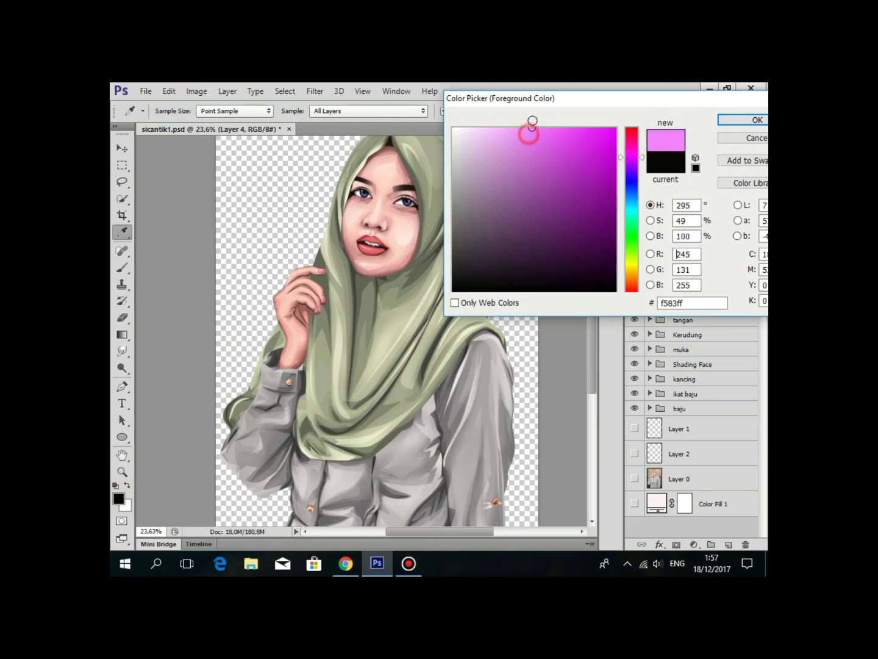
pyautogui.click(633, 139)
pyautogui.click(561, 129)
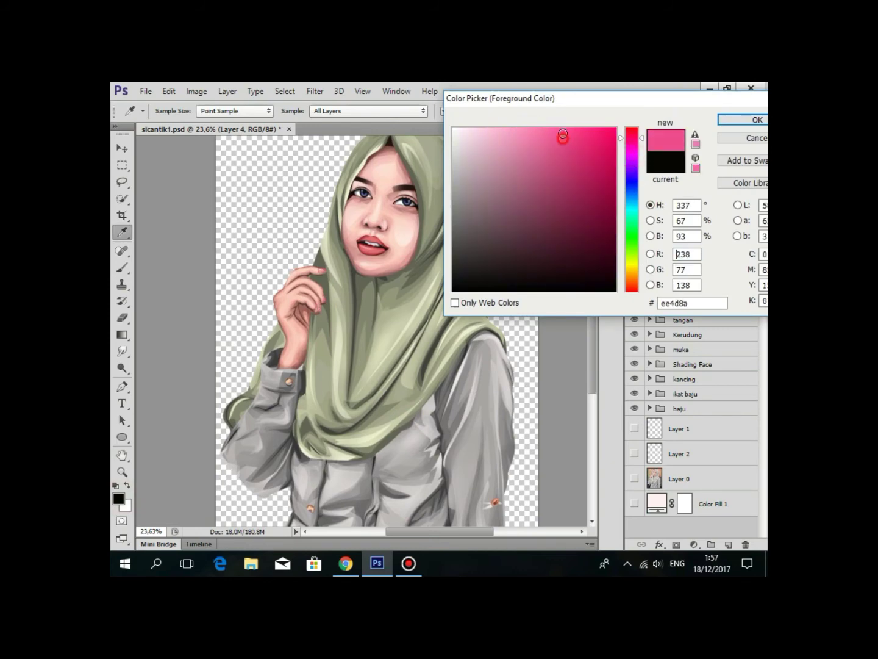
pyautogui.click(744, 122)
pyautogui.press('b')
pyautogui.keyDown('alt'); pyautogui.scroll(-3, 290, 232); pyautogui.keyUp('alt')
pyautogui.keyDown('alt'); pyautogui.scroll(2, 295, 232); pyautogui.keyUp('alt')
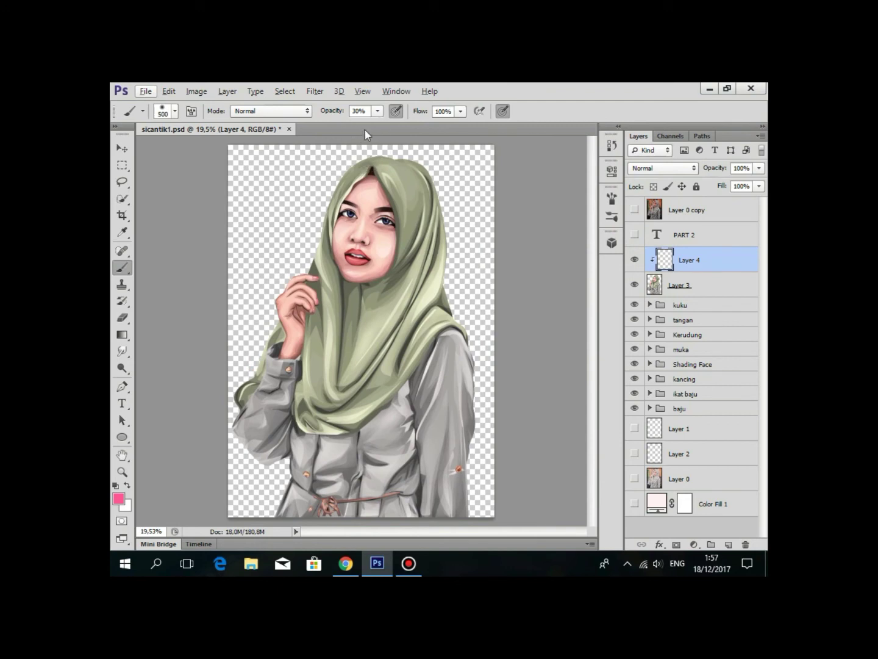
# Set brush opacity to 100% and paint pink along the hijab's top and right edge.
pyautogui.click(379, 112)
pyautogui.moveTo(401, 130); pyautogui.dragTo(426, 126)
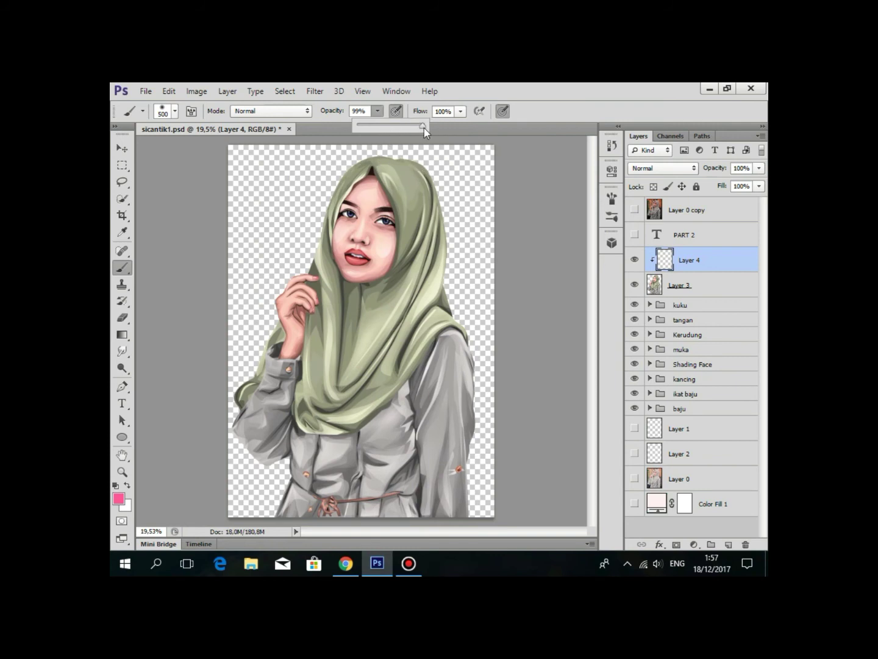
pyautogui.click(188, 222)
pyautogui.moveTo(347, 145)
pyautogui.mouseDown()
pyautogui.moveTo(301, 175)
pyautogui.moveTo(283, 134)
pyautogui.moveTo(220, 345)
pyautogui.moveTo(195, 396)
pyautogui.moveTo(290, 157)
pyautogui.moveTo(268, 257)
pyautogui.mouseUp()
pyautogui.moveTo(293, 206); pyautogui.dragTo(304, 189)
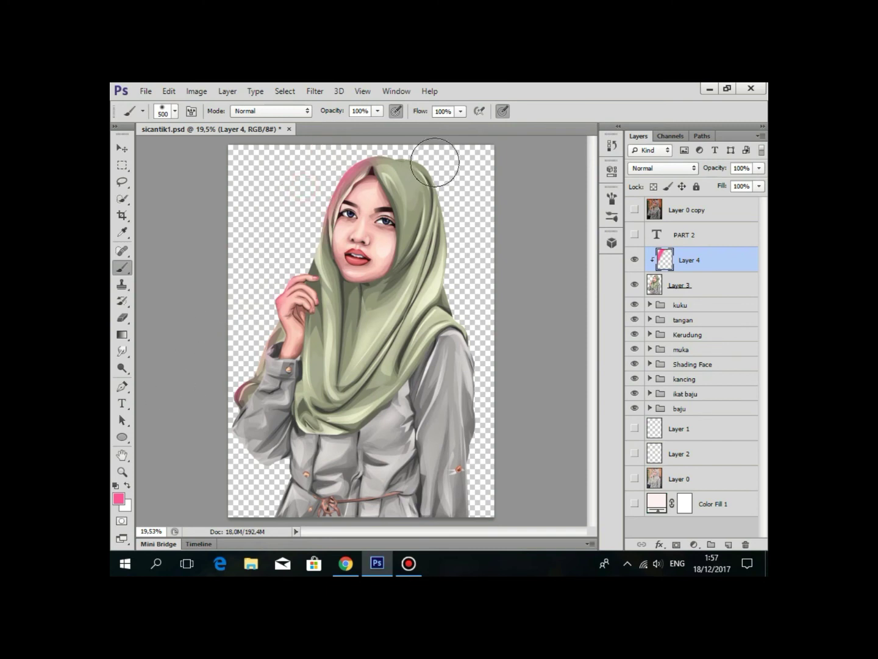
pyautogui.scroll(-3, 458, 250)
pyautogui.scroll(2, 381, 206)
pyautogui.moveTo(381, 207)
pyautogui.mouseDown()
pyautogui.moveTo(397, 180)
pyautogui.moveTo(428, 206)
pyautogui.moveTo(485, 367)
pyautogui.mouseUp()
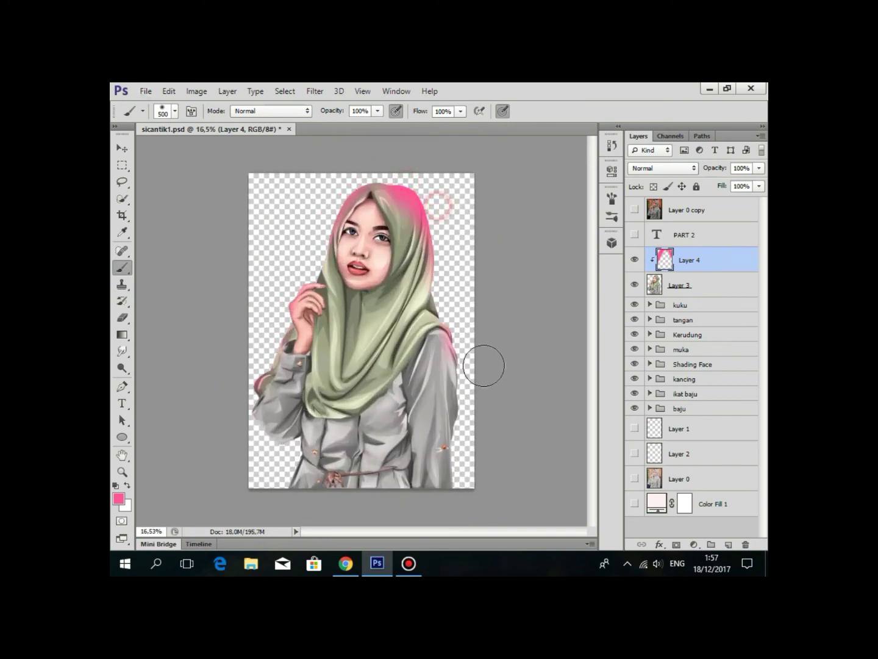
pyautogui.moveTo(441, 222); pyautogui.dragTo(451, 291)
# Paint pink down the shirt's right edge and along the left sleeve edge.
pyautogui.scroll(2, 427, 348)
pyautogui.scroll(-2, 514, 404)
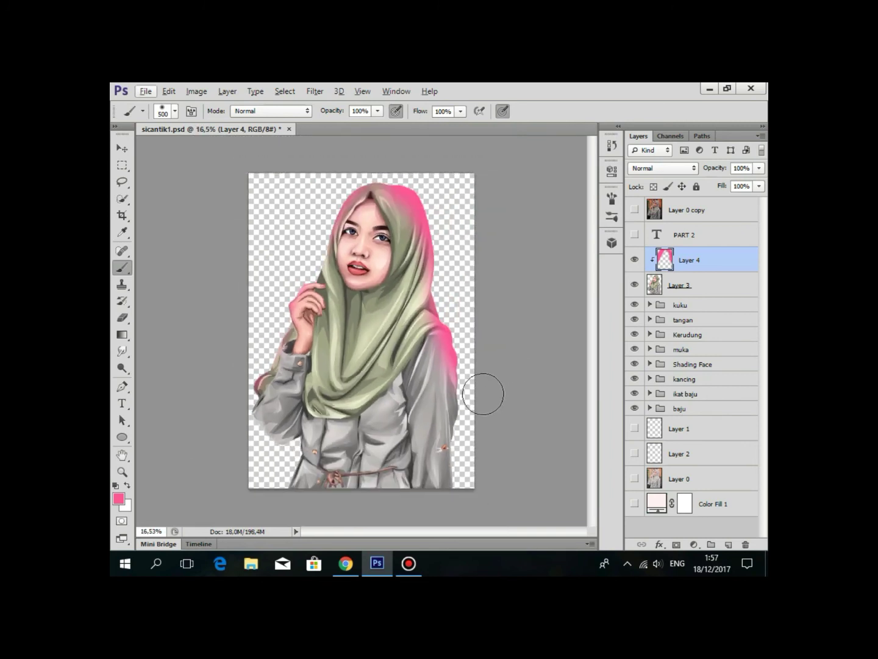
pyautogui.moveTo(485, 394)
pyautogui.mouseDown()
pyautogui.moveTo(477, 485)
pyautogui.moveTo(455, 299)
pyautogui.mouseUp()
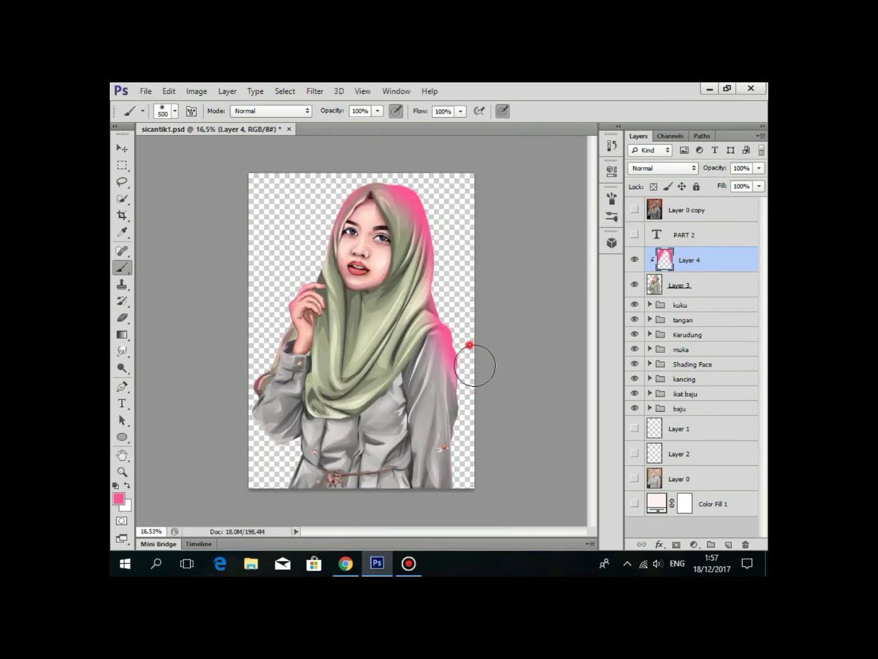
pyautogui.moveTo(481, 363)
pyautogui.mouseDown()
pyautogui.moveTo(463, 491)
pyautogui.moveTo(462, 312)
pyautogui.mouseUp()
pyautogui.hotkey('ctrl', 'z')
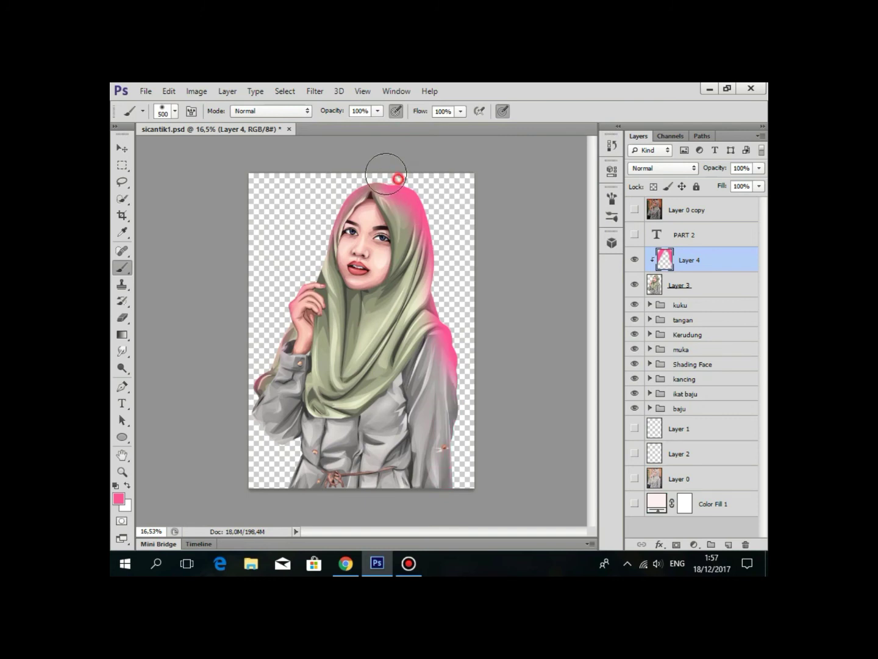
pyautogui.moveTo(451, 271); pyautogui.dragTo(452, 513)
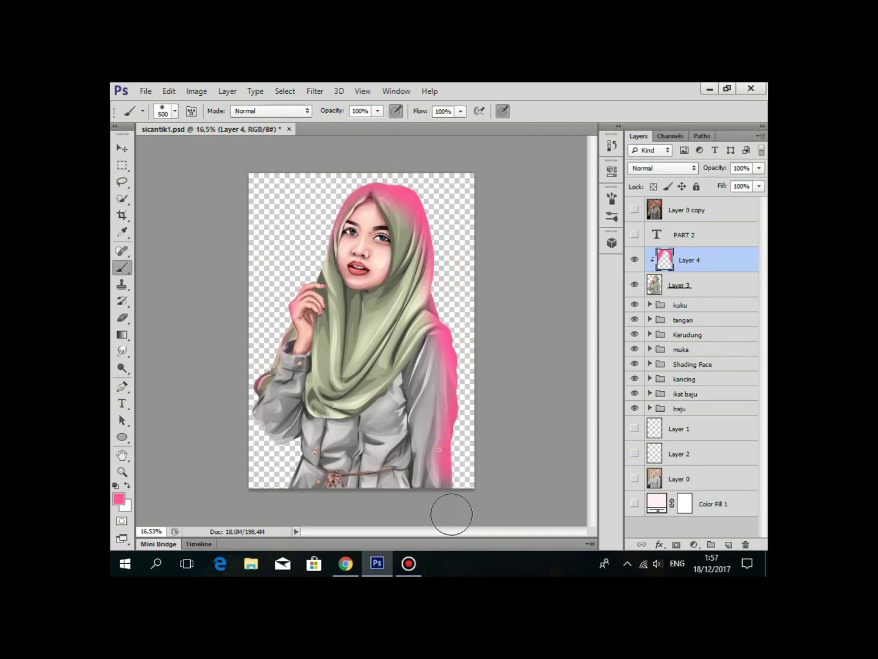
pyautogui.moveTo(247, 390)
pyautogui.mouseDown()
pyautogui.moveTo(262, 448)
pyautogui.moveTo(293, 500)
pyautogui.mouseUp()
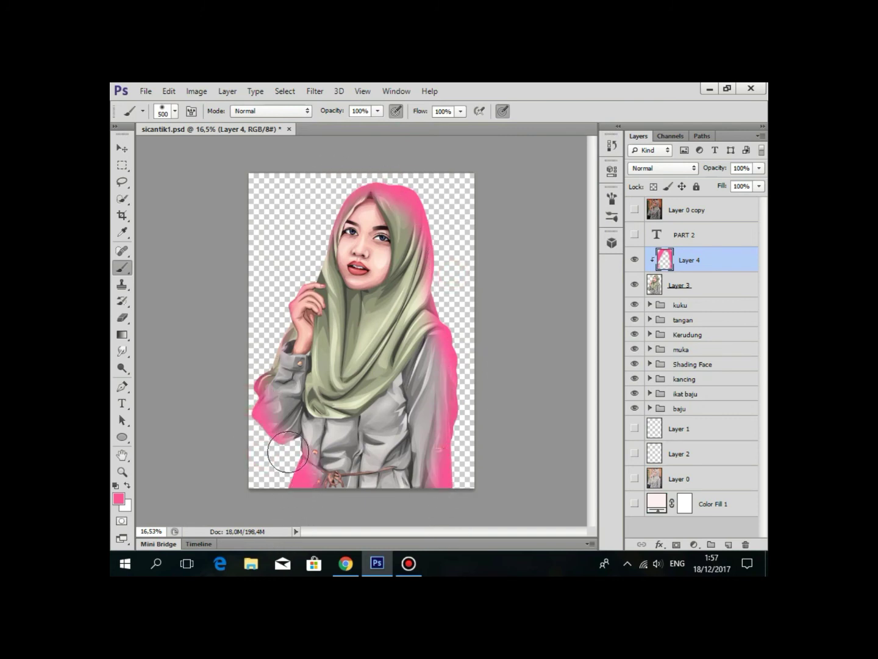
pyautogui.moveTo(256, 386); pyautogui.dragTo(265, 359)
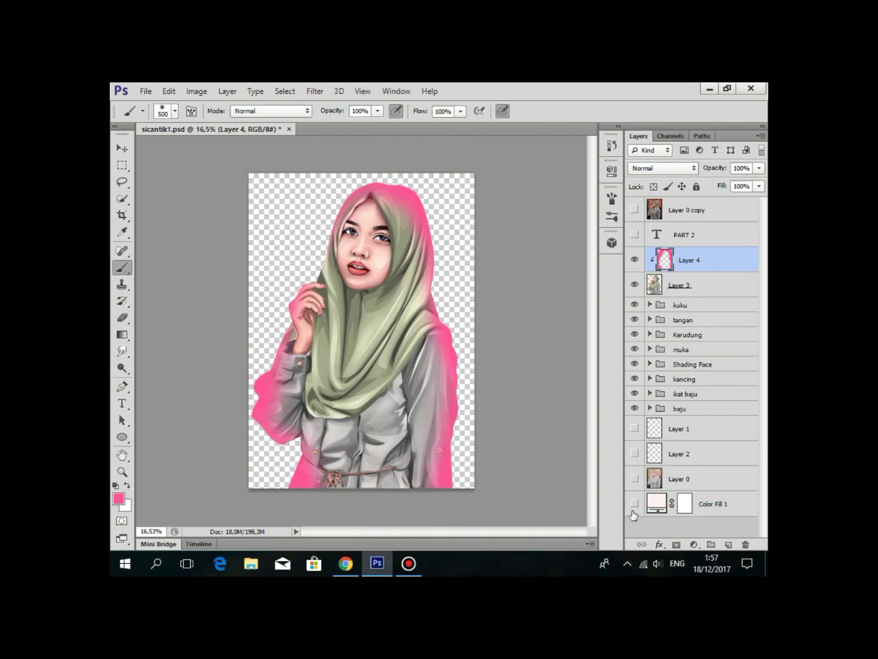
# Show the Color Fill 1 background and start re-picking its colour as a light pink.
pyautogui.click(635, 504)
pyautogui.doubleClick(656, 502)
pyautogui.click(483, 129)
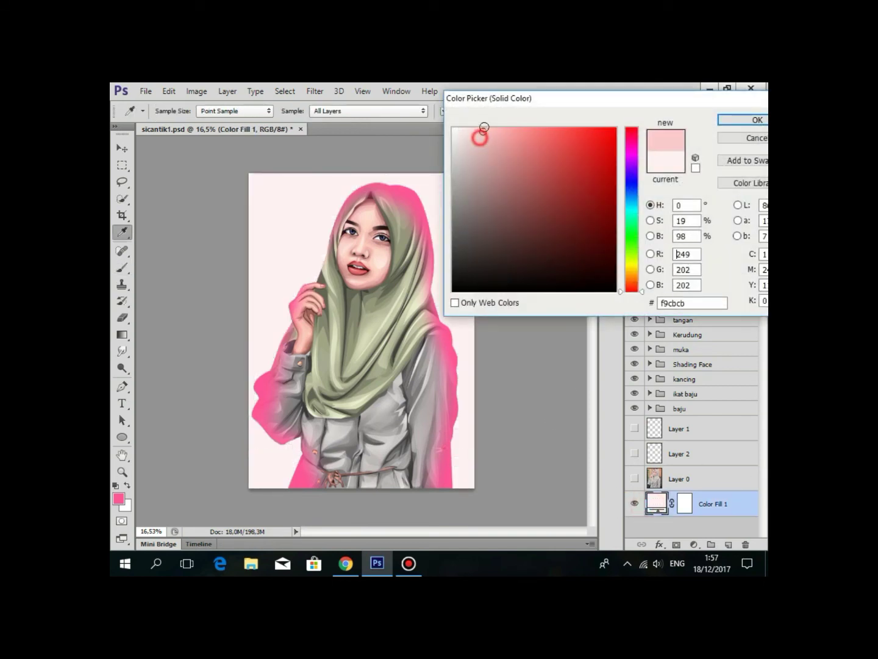
pyautogui.click(416, 215)
# Lighten the Color Fill 1 background to a very pale pink and confirm it.
pyautogui.click(485, 126)
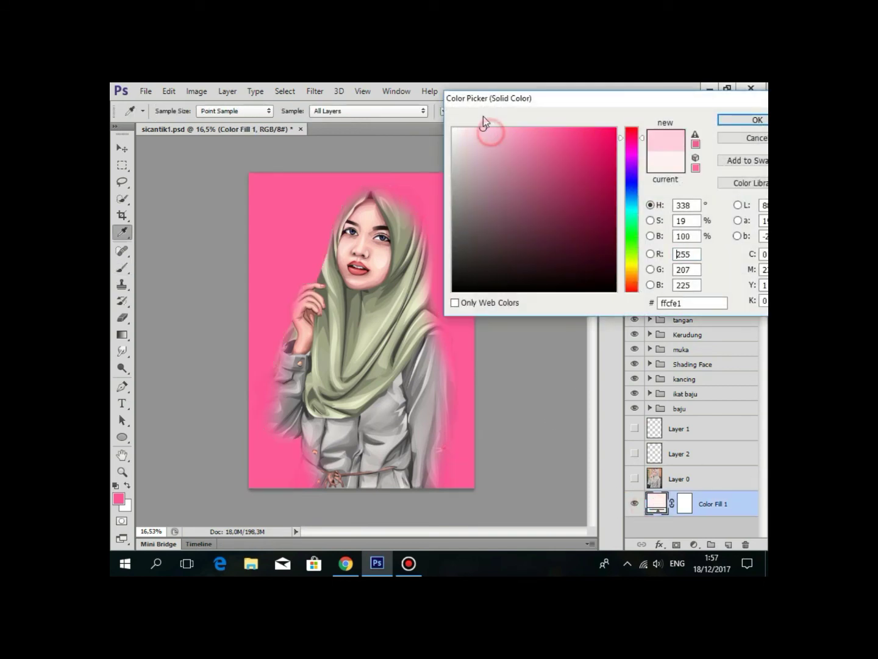
pyautogui.moveTo(482, 129); pyautogui.dragTo(467, 124)
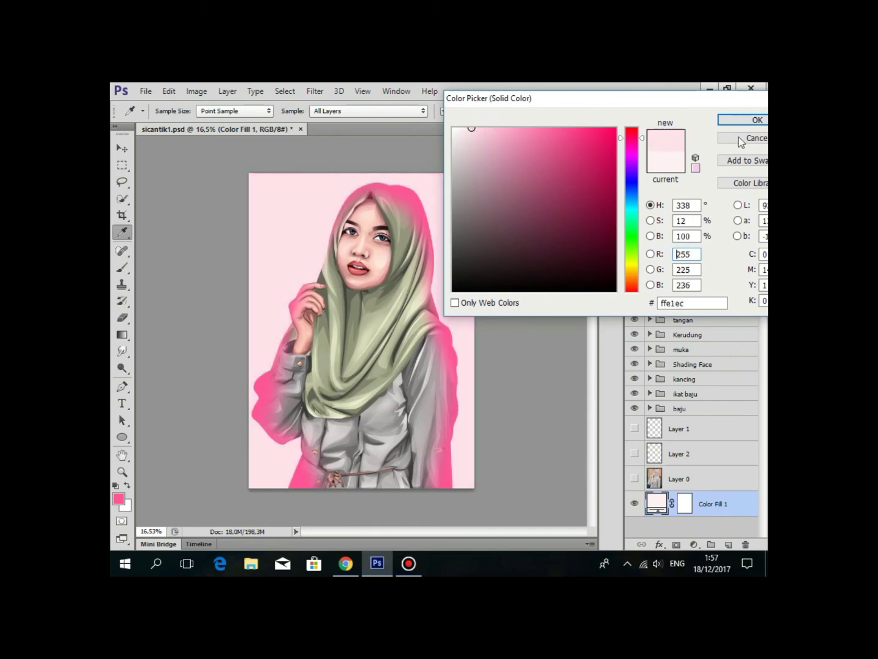
pyautogui.click(755, 119)
# Try light pink and cyan Color Overlay colours on Layer 4, then cancel and remove the overlay.
pyautogui.doubleClick(677, 256)
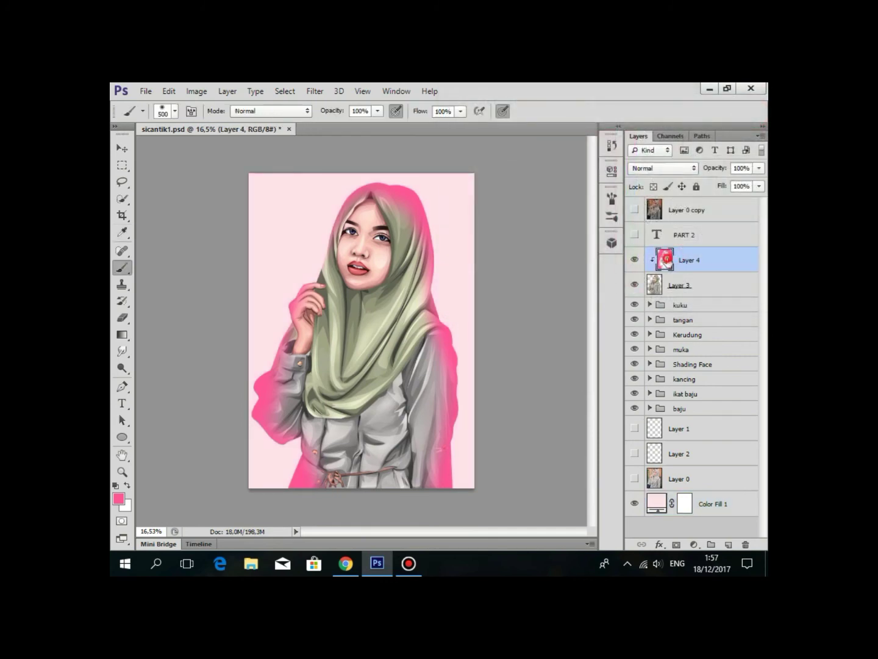
pyautogui.click(595, 296)
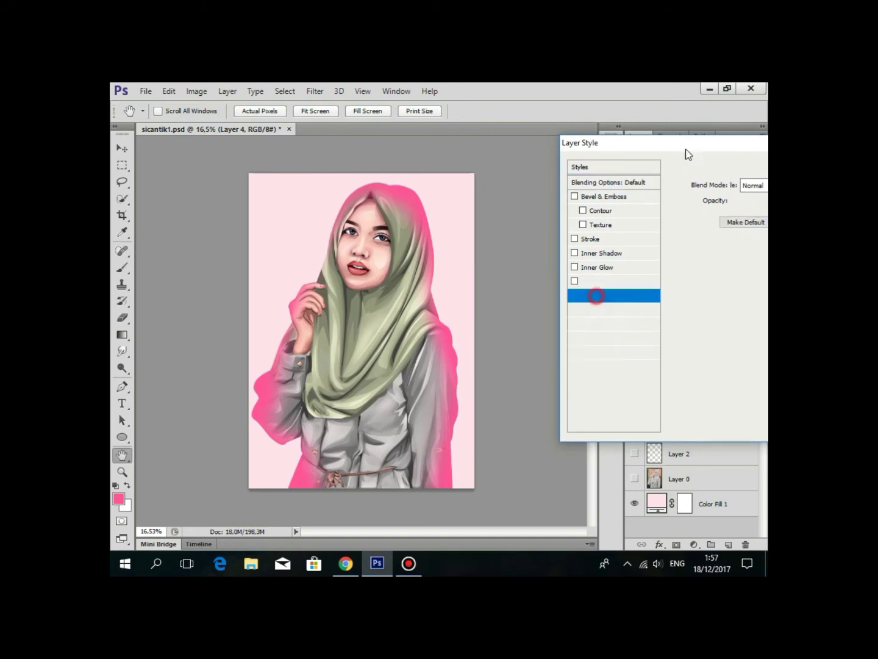
pyautogui.moveTo(704, 143); pyautogui.dragTo(619, 120)
pyautogui.click(737, 163)
pyautogui.click(513, 129)
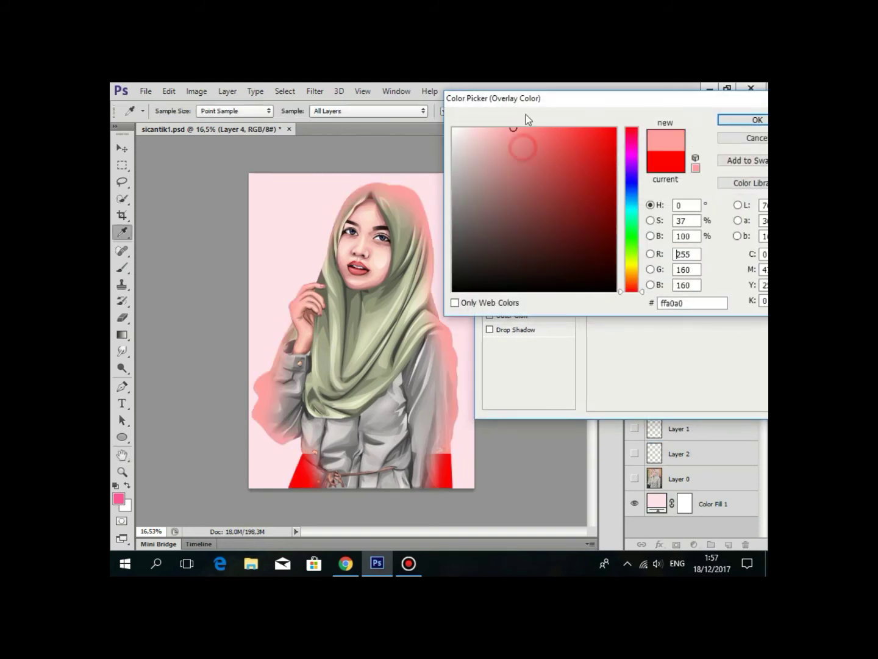
pyautogui.moveTo(640, 226); pyautogui.dragTo(635, 210)
pyautogui.moveTo(514, 130); pyautogui.dragTo(491, 113)
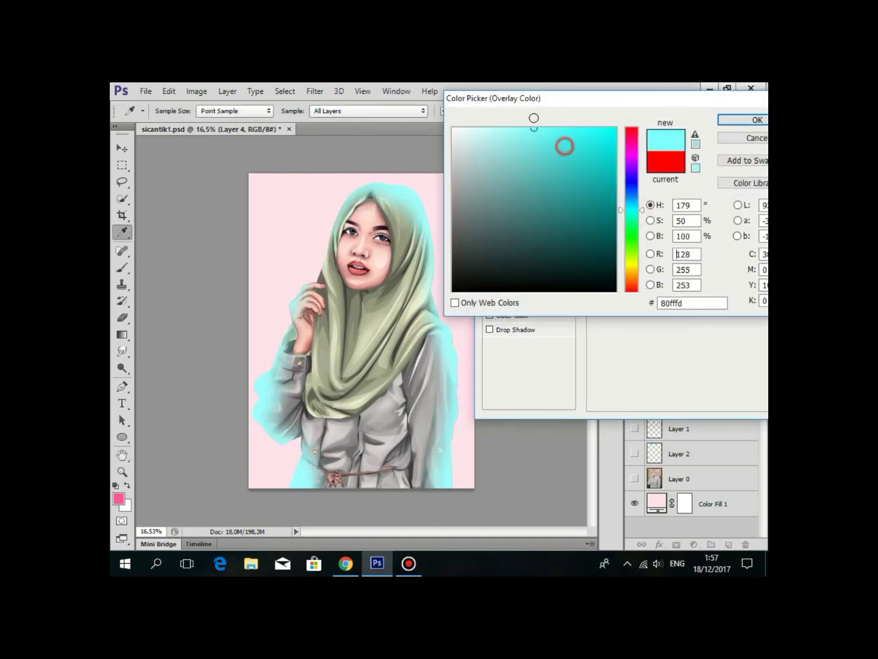
pyautogui.click(744, 141)
pyautogui.moveTo(625, 123); pyautogui.dragTo(452, 110)
pyautogui.click(386, 261)
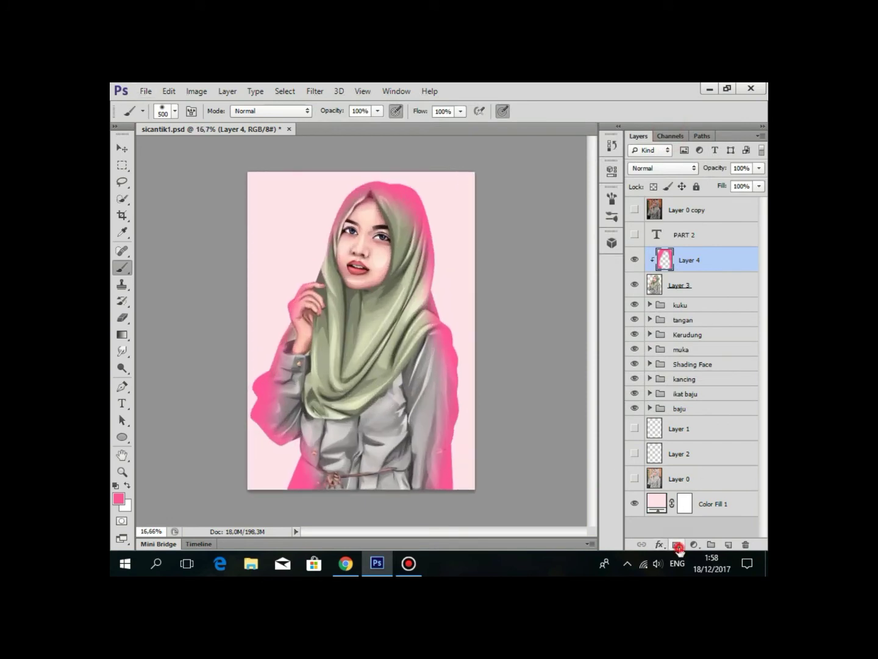
# Add a layer mask to Layer 4 and fade the pink glow on the hijab and near the face with a low-opacity brush.
pyautogui.click(678, 544)
pyautogui.click(377, 111)
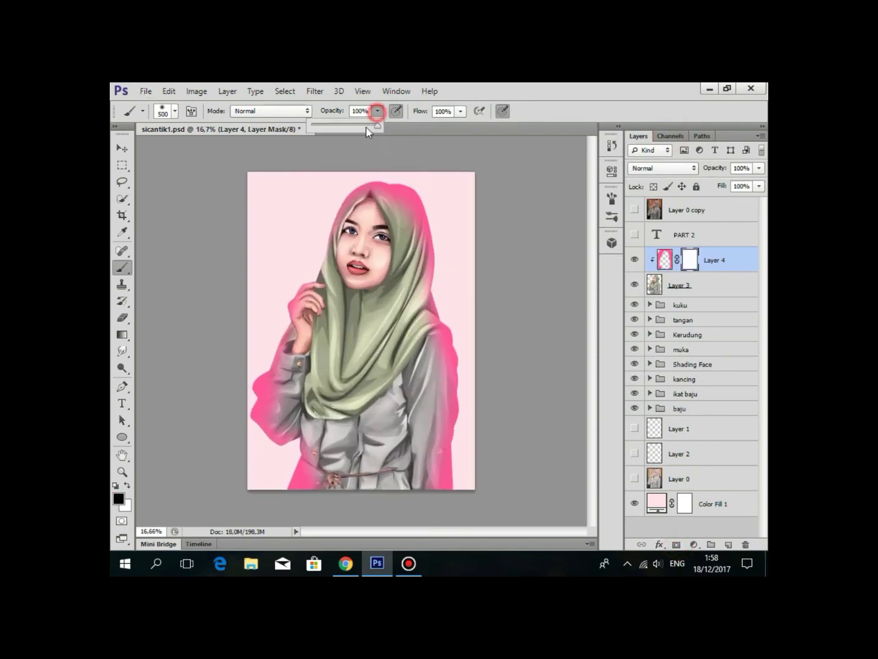
pyautogui.moveTo(377, 125)
pyautogui.mouseDown()
pyautogui.moveTo(321, 134)
pyautogui.moveTo(327, 130)
pyautogui.mouseUp()
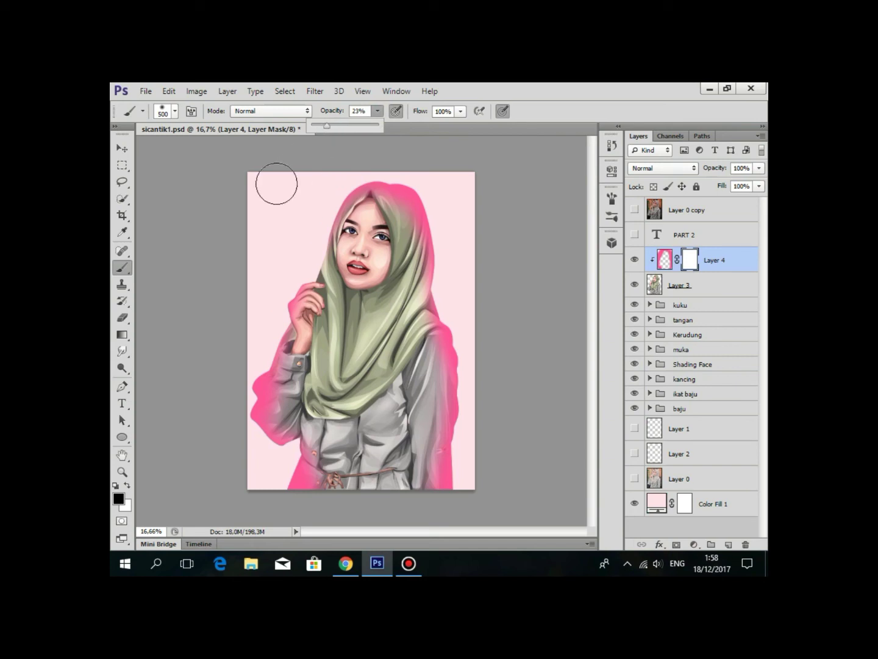
pyautogui.scroll(3, 276, 184)
pyautogui.scroll(-5, 319, 314)
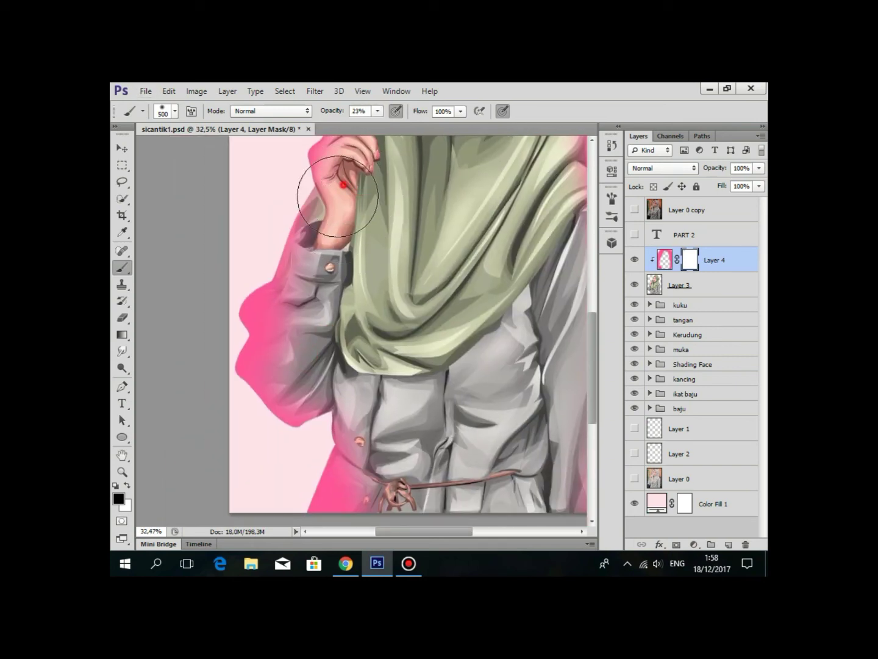
pyautogui.moveTo(338, 195); pyautogui.dragTo(319, 288)
pyautogui.moveTo(281, 318)
pyautogui.mouseDown()
pyautogui.moveTo(305, 227)
pyautogui.moveTo(284, 366)
pyautogui.mouseUp()
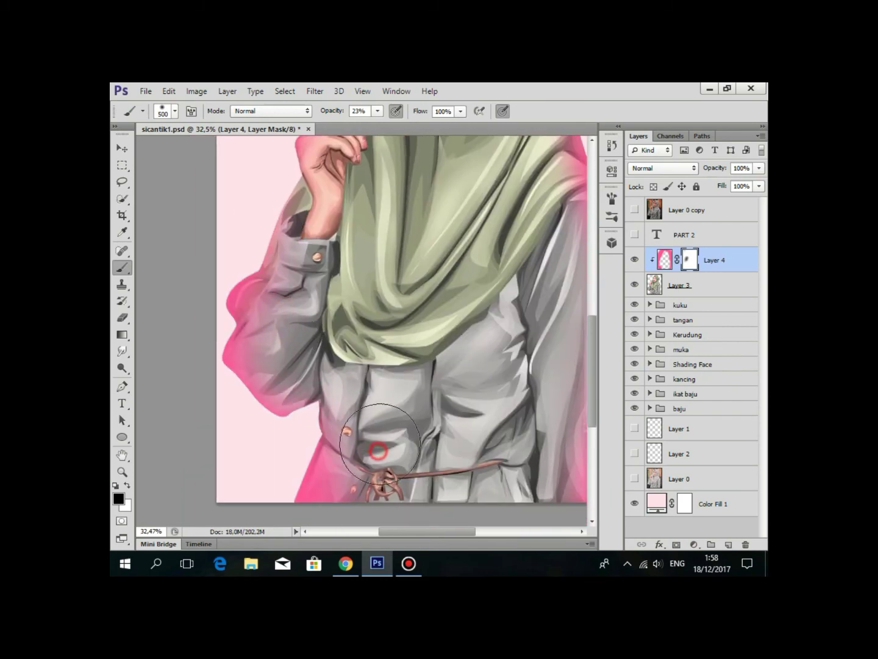
pyautogui.moveTo(476, 280); pyautogui.dragTo(354, 339)
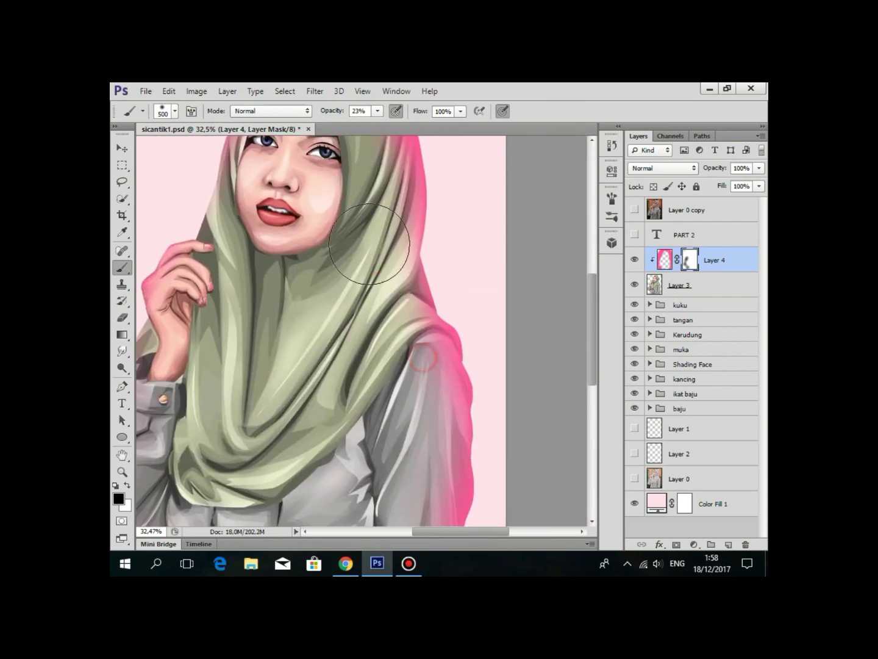
pyautogui.scroll(-3, 369, 242)
pyautogui.click(409, 222)
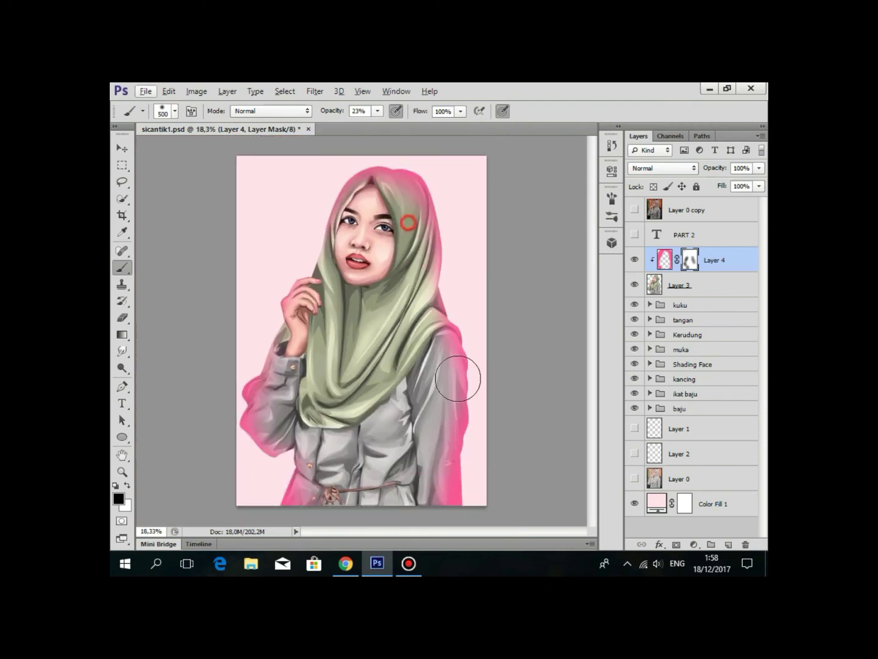
pyautogui.click(362, 268)
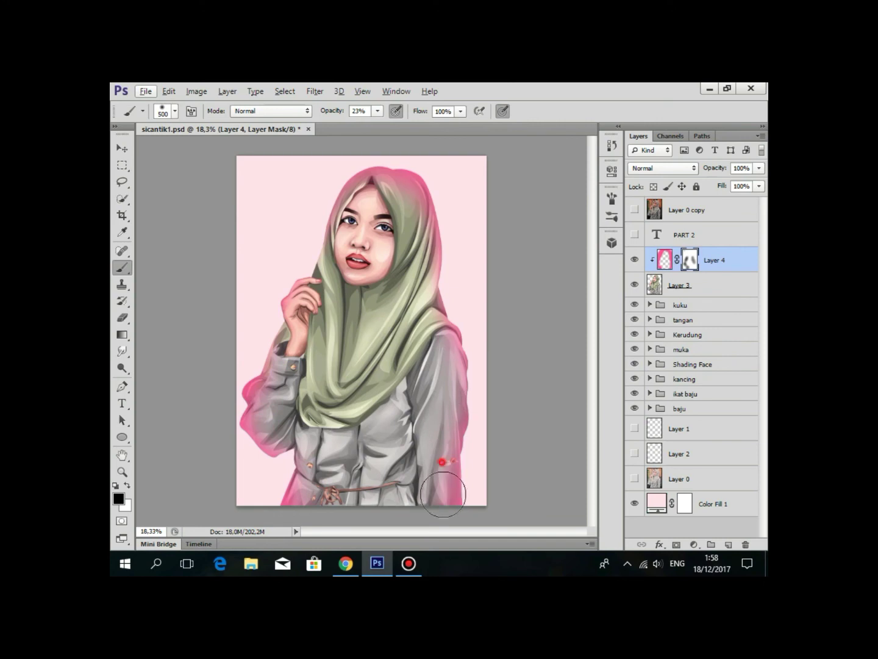
# Zoom and pan around the head to check the faded glow.
pyautogui.scroll(2, 342, 366)
pyautogui.moveTo(360, 193); pyautogui.dragTo(339, 281)
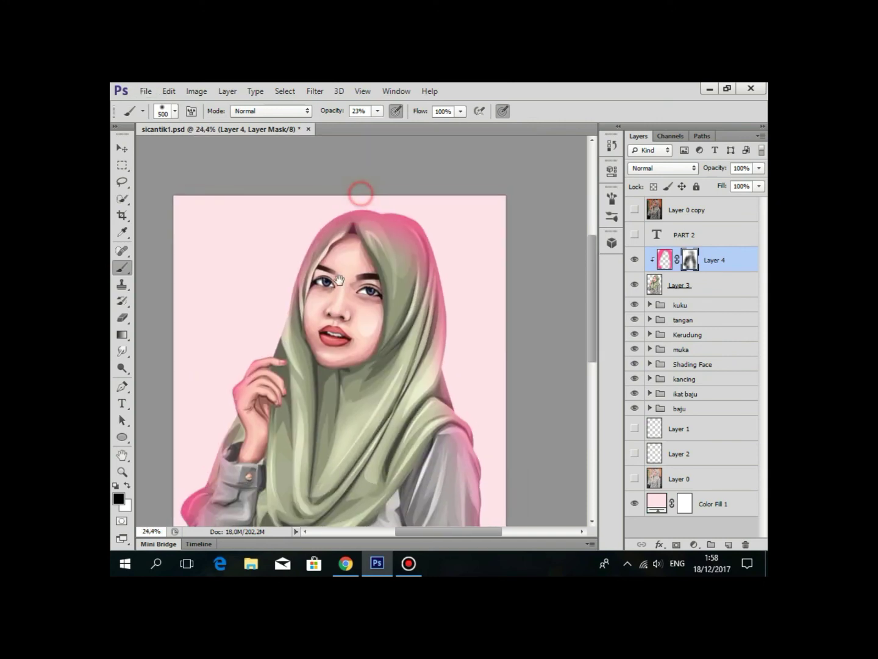
pyautogui.scroll(-2, 396, 268)
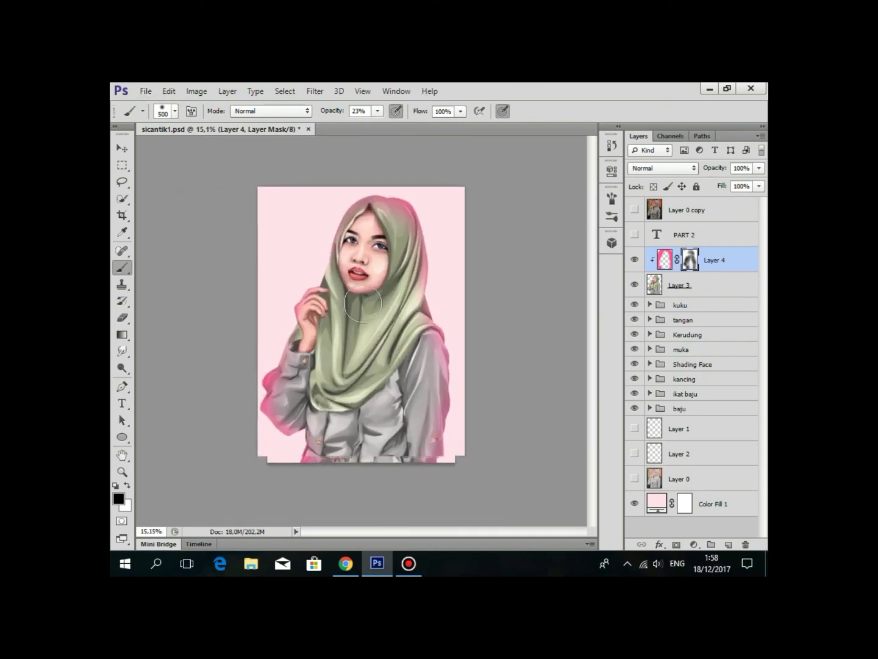
pyautogui.scroll(2, 314, 488)
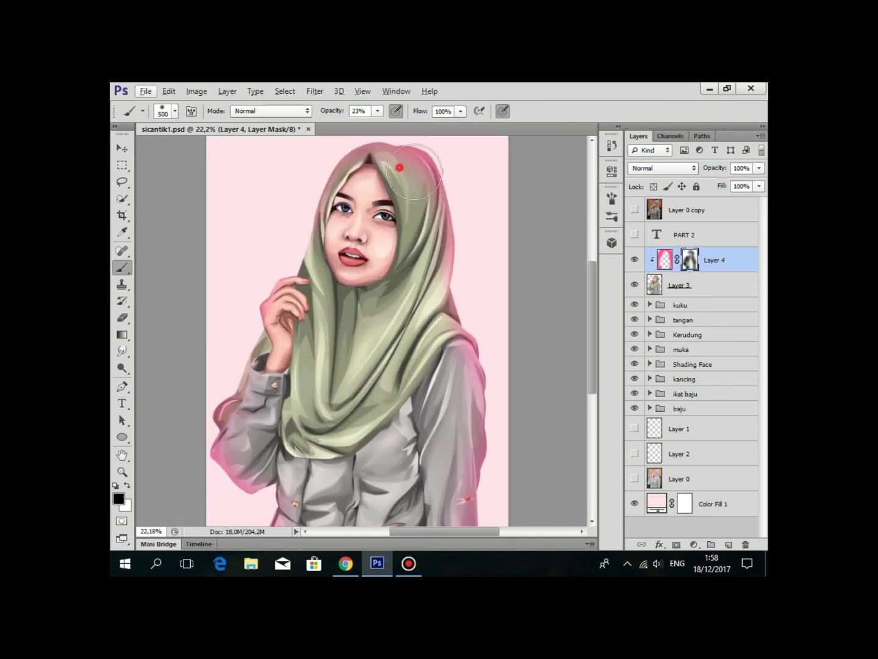
pyautogui.scroll(-3, 452, 317)
pyautogui.scroll(-2, 455, 404)
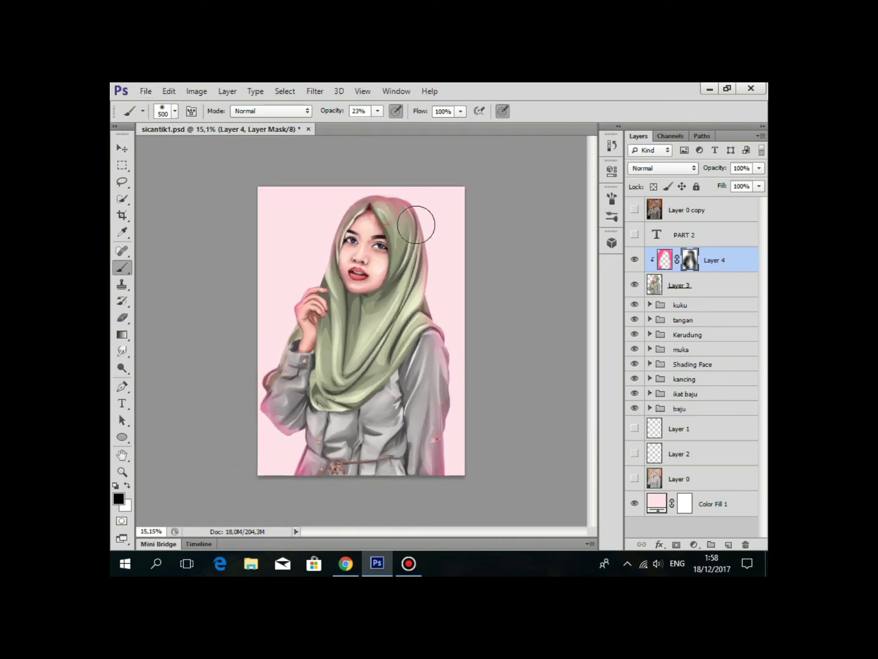
pyautogui.scroll(1, 412, 256)
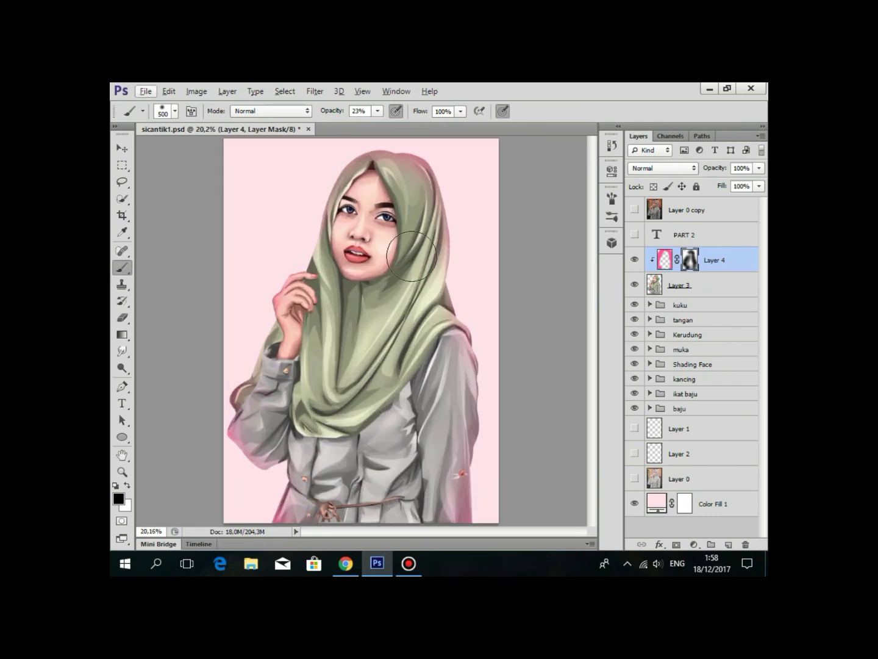
pyautogui.scroll(-2, 433, 387)
# Select Layer 0 and create the empty Layer 5 directly above Color Fill 1.
pyautogui.click(749, 335)
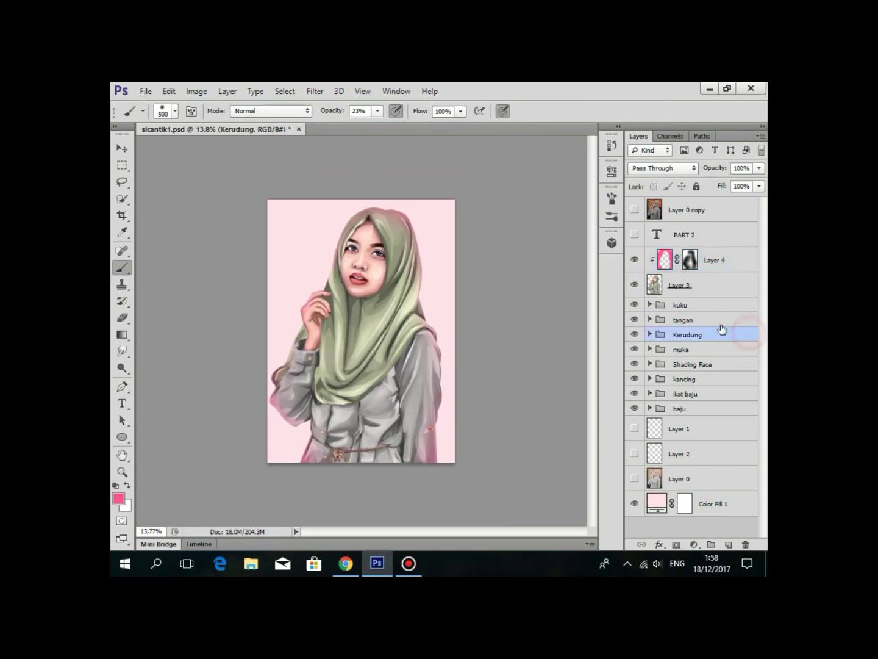
pyautogui.click(715, 297)
pyautogui.click(704, 471)
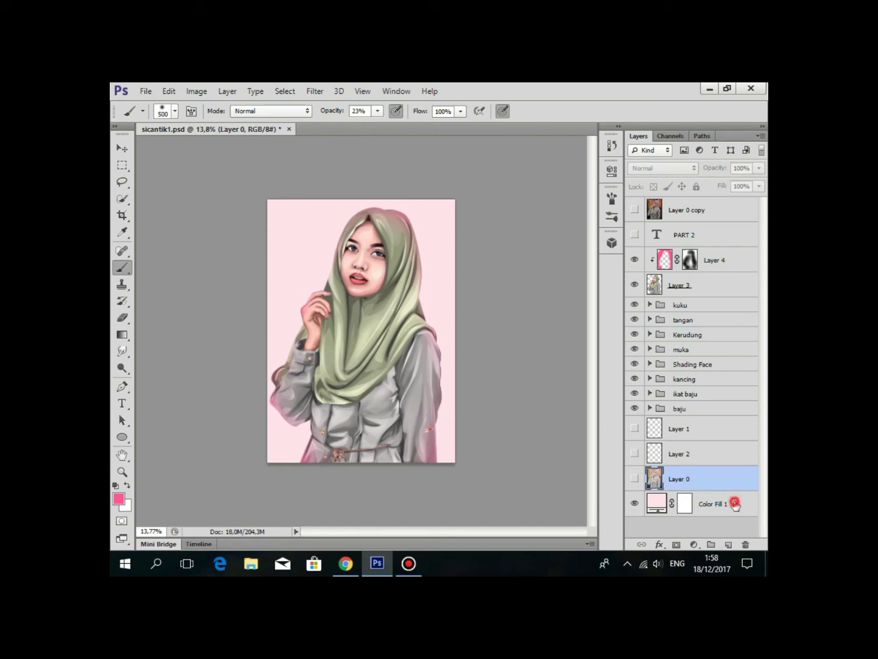
pyautogui.click(735, 504)
pyautogui.click(728, 544)
pyautogui.scroll(1, 451, 267)
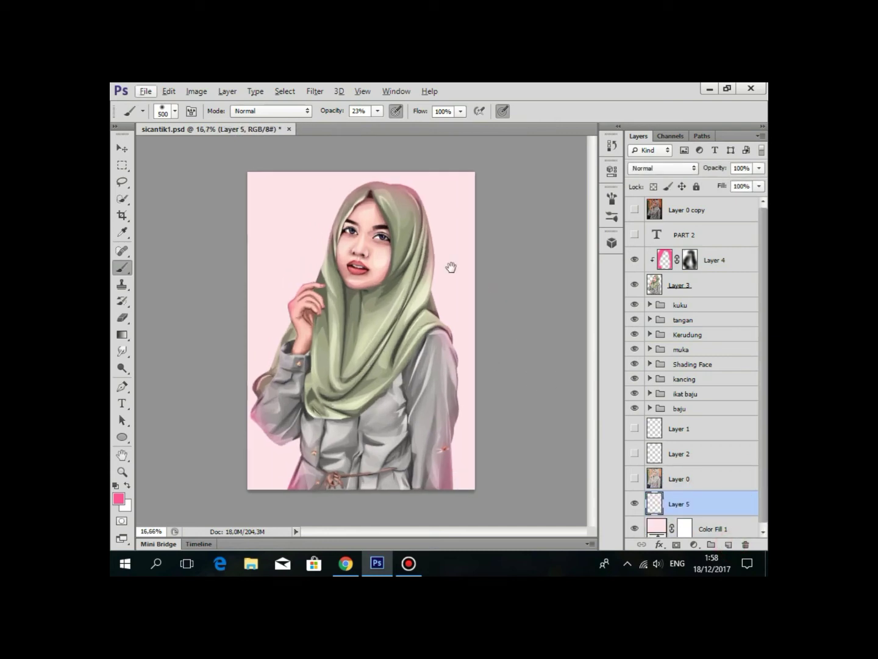
pyautogui.scroll(1, 448, 256)
pyautogui.scroll(1, 417, 191)
pyautogui.scroll(1, 383, 370)
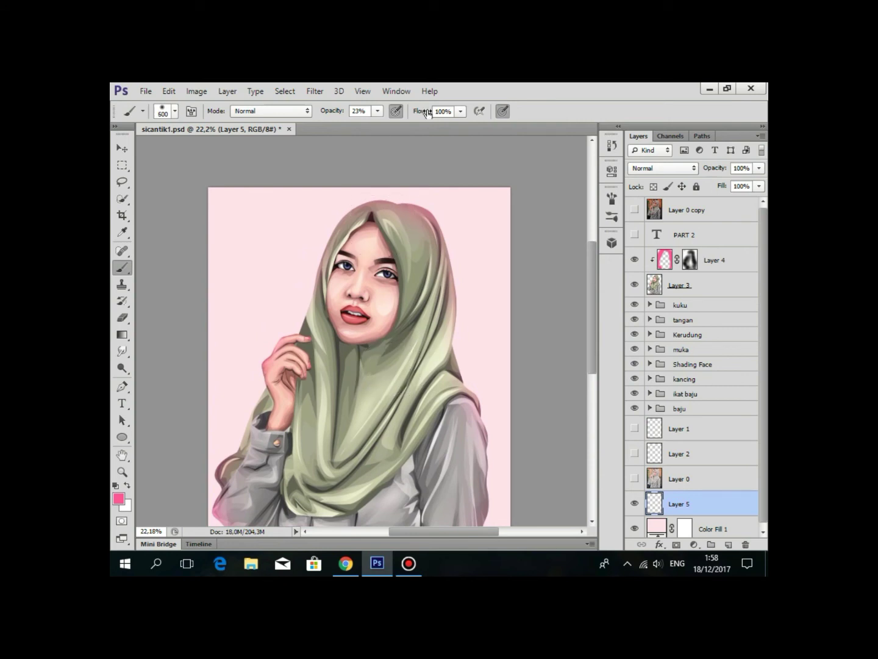
pyautogui.scroll(-2, 375, 243)
pyautogui.scroll(1, 375, 243)
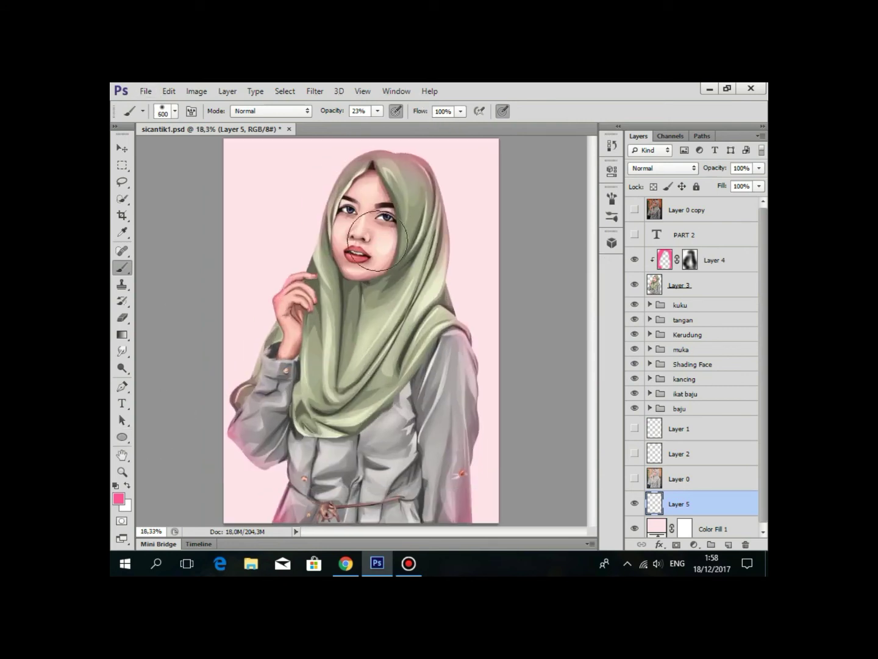
pyautogui.scroll(1, 376, 243)
pyautogui.scroll(-2, 369, 238)
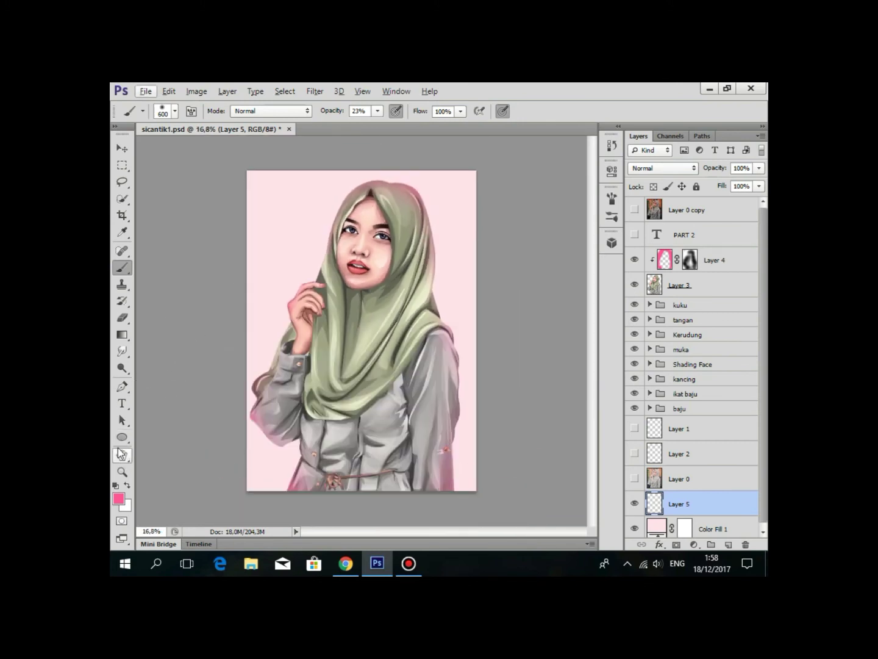
# Draw a scalloped stamp frame over the portrait with the Custom Shape Tool.
pyautogui.click(123, 434)
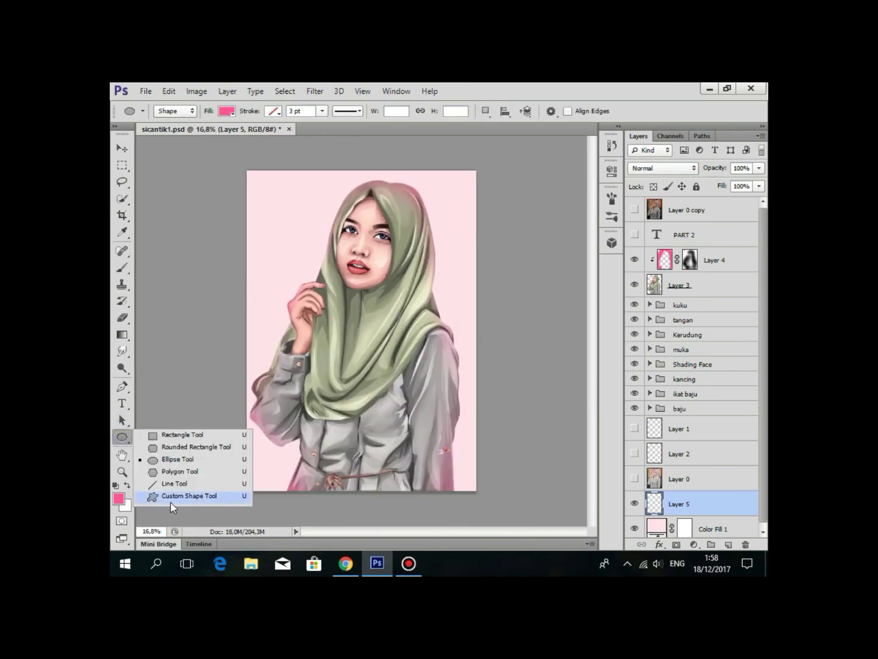
pyautogui.click(170, 501)
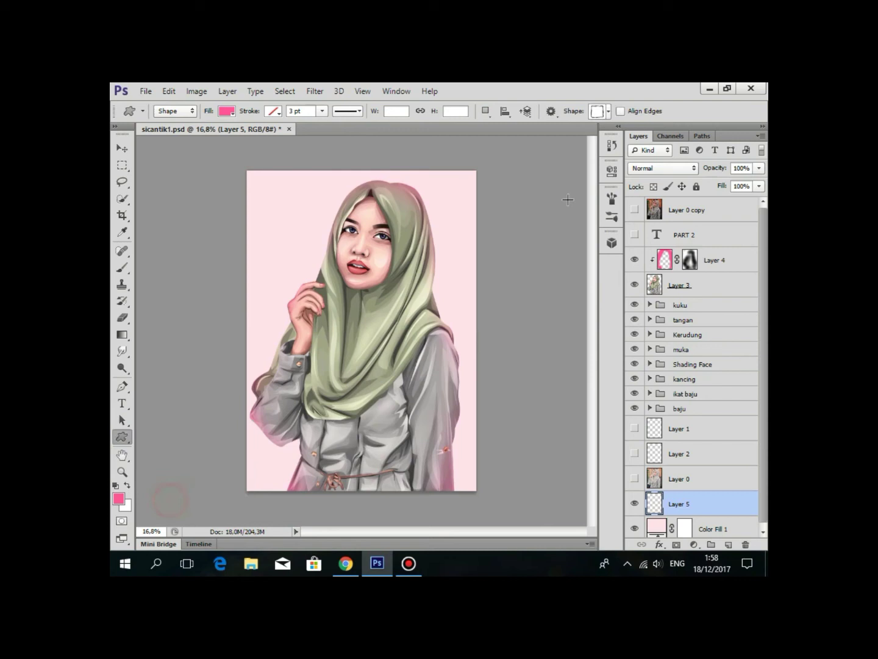
pyautogui.click(596, 111)
pyautogui.moveTo(659, 165)
pyautogui.mouseDown()
pyautogui.moveTo(659, 203)
pyautogui.moveTo(656, 158)
pyautogui.mouseUp()
pyautogui.click(561, 181)
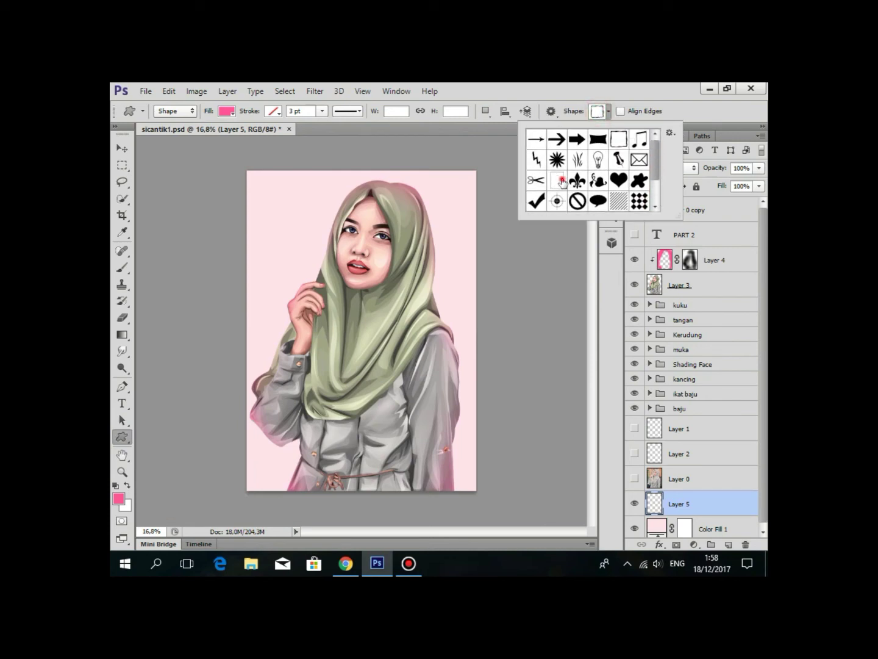
pyautogui.moveTo(322, 199); pyautogui.dragTo(456, 403)
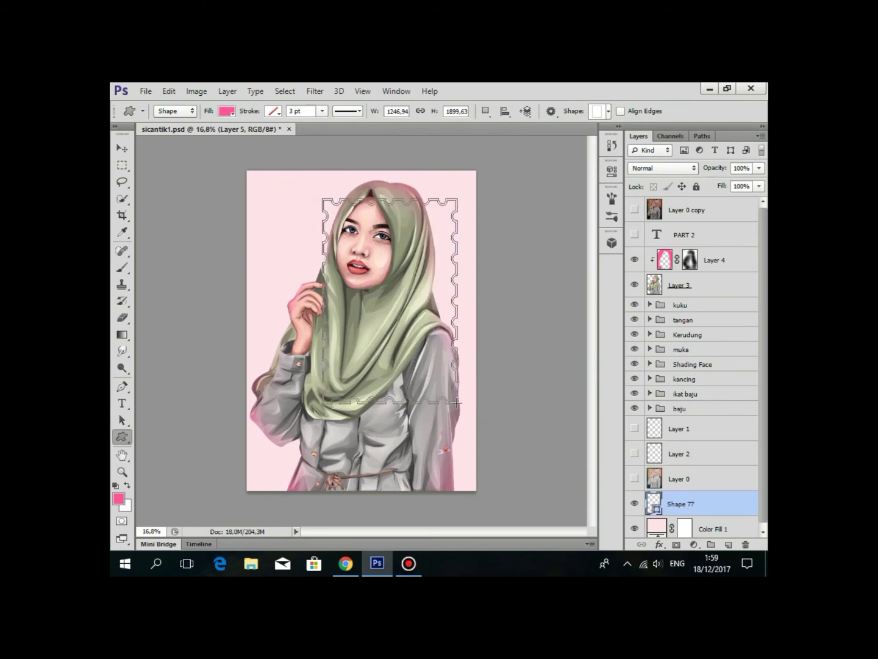
# Enlarge the stamp frame to about 125% toward the page edges and nudge it into place.
pyautogui.click(122, 148)
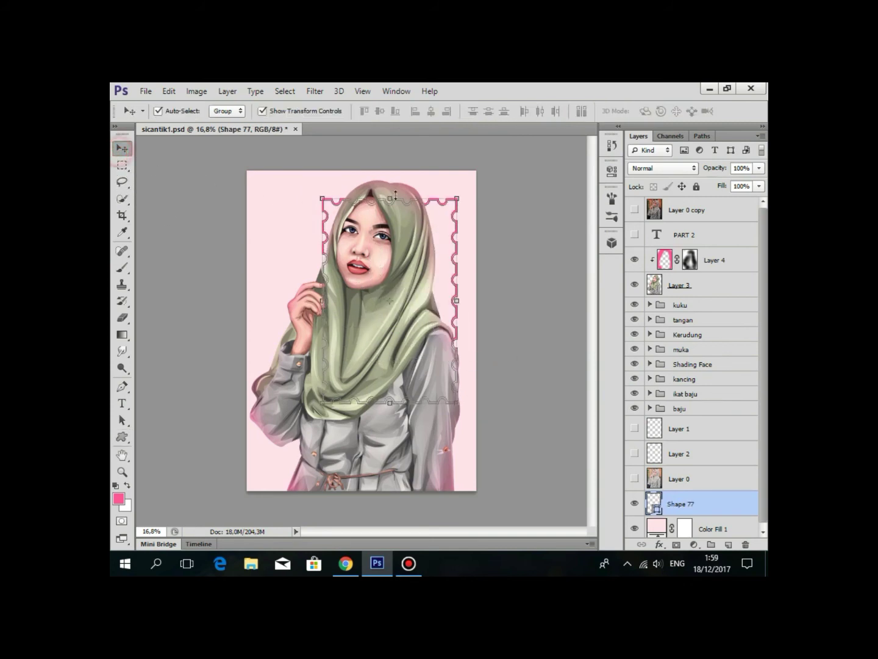
pyautogui.moveTo(458, 196); pyautogui.dragTo(462, 173)
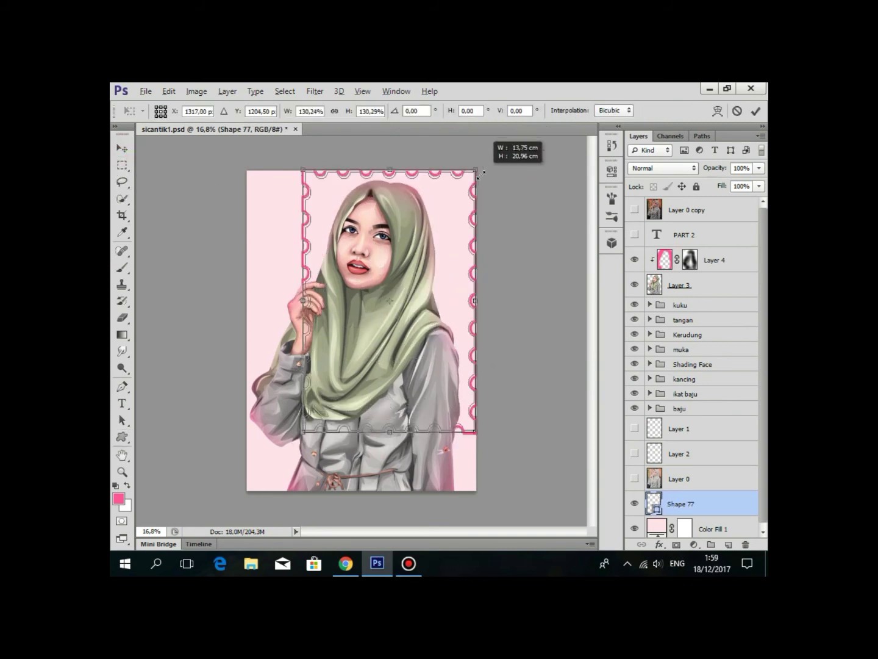
pyautogui.moveTo(439, 210); pyautogui.dragTo(419, 243)
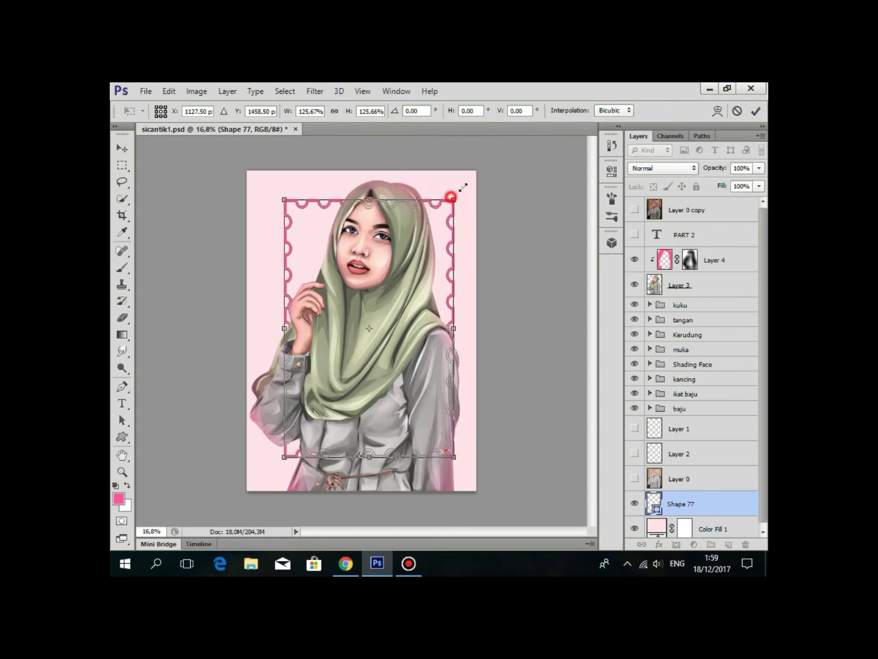
pyautogui.moveTo(461, 197); pyautogui.dragTo(473, 178)
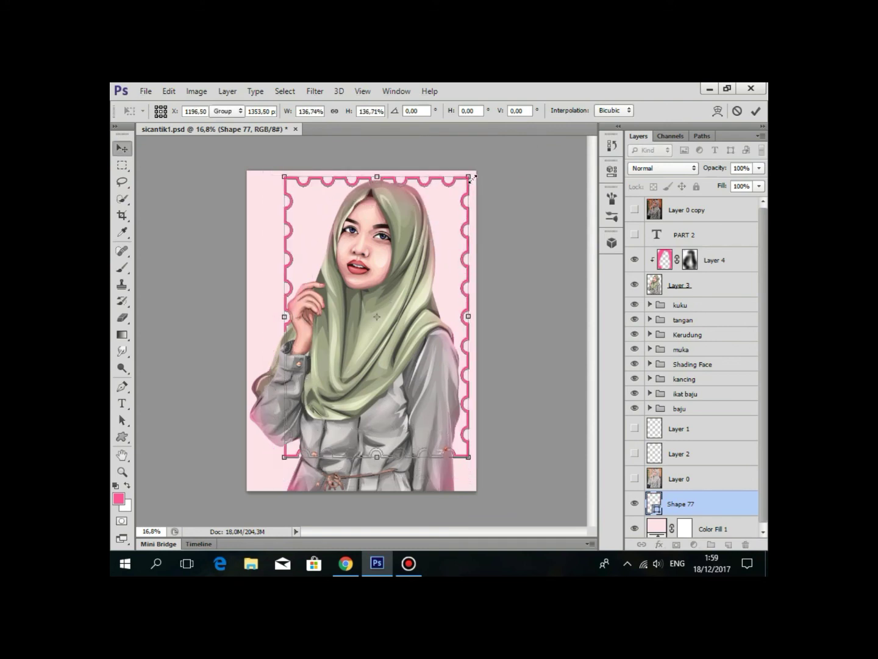
pyautogui.press('Return')
pyautogui.scroll(2, 357, 286)
pyautogui.click(518, 238)
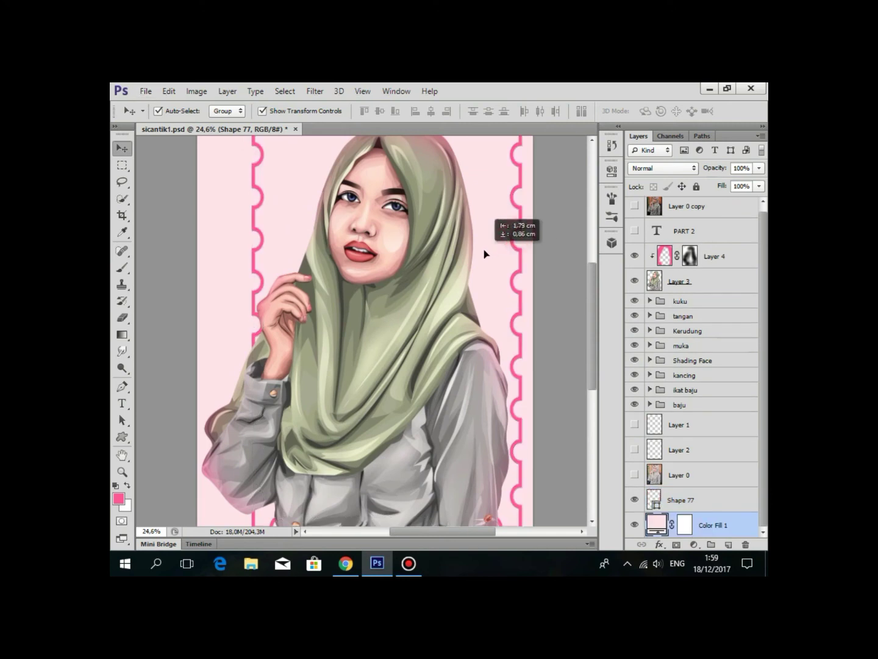
pyautogui.click(693, 502)
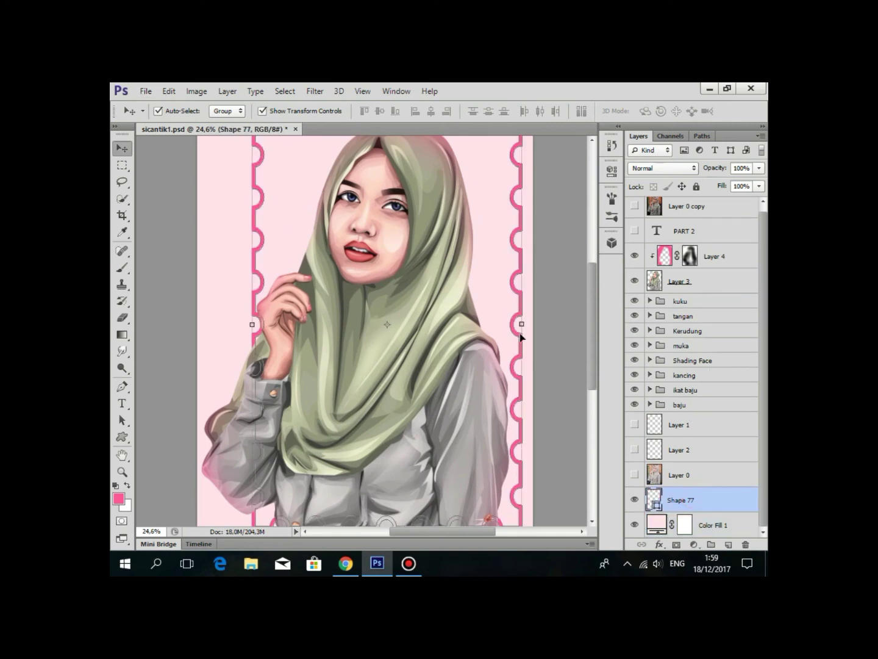
pyautogui.moveTo(521, 337); pyautogui.dragTo(505, 335)
pyautogui.scroll(-2, 504, 348)
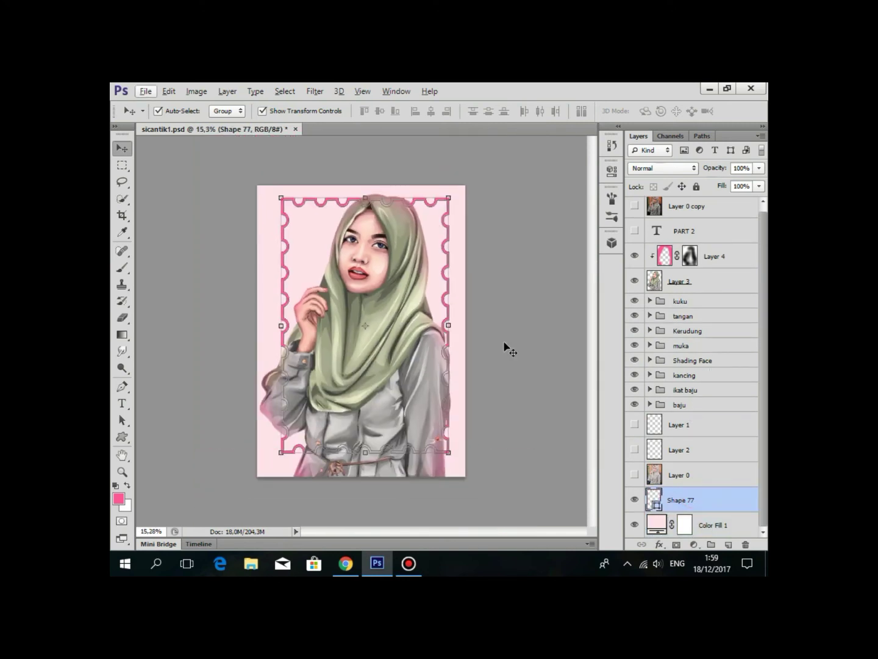
# Delete the Shape 77 stamp frame layer.
pyautogui.click(680, 227)
pyautogui.scroll(-2, 441, 341)
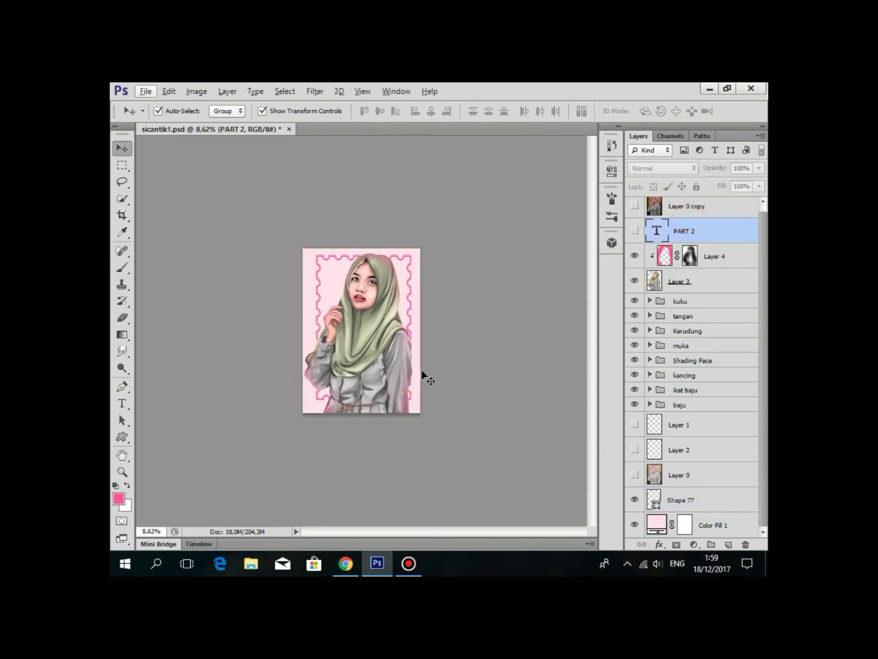
pyautogui.scroll(2, 410, 399)
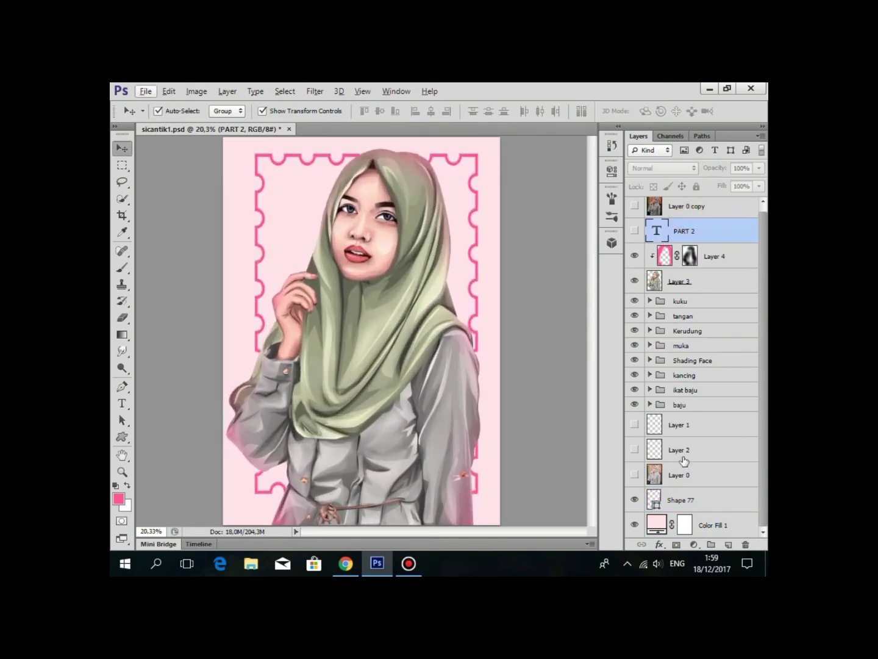
pyautogui.click(692, 500)
pyautogui.click(745, 545)
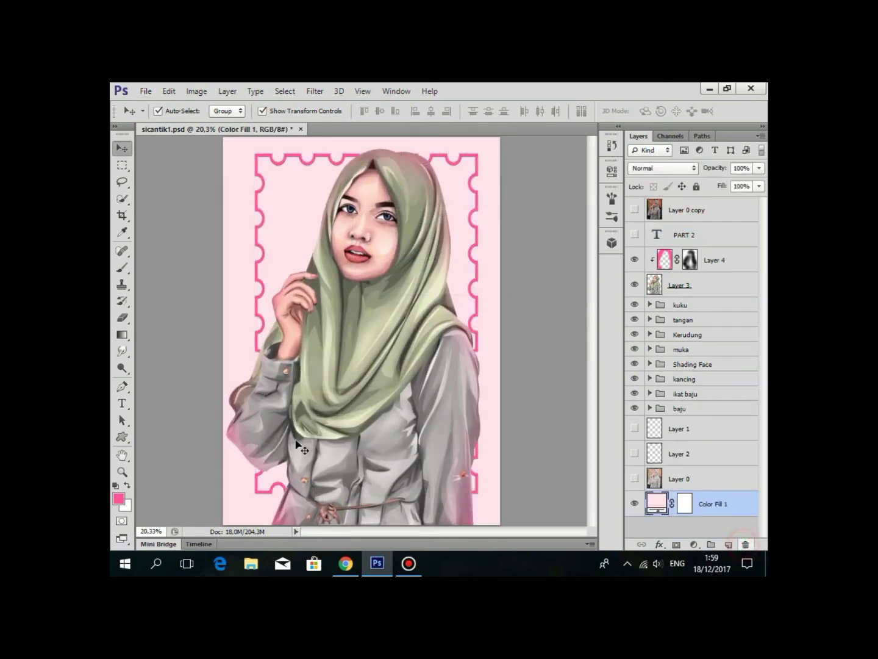
# Browse the preset custom shapes again with the Custom Shape Tool.
pyautogui.click(123, 436)
pyautogui.click(597, 111)
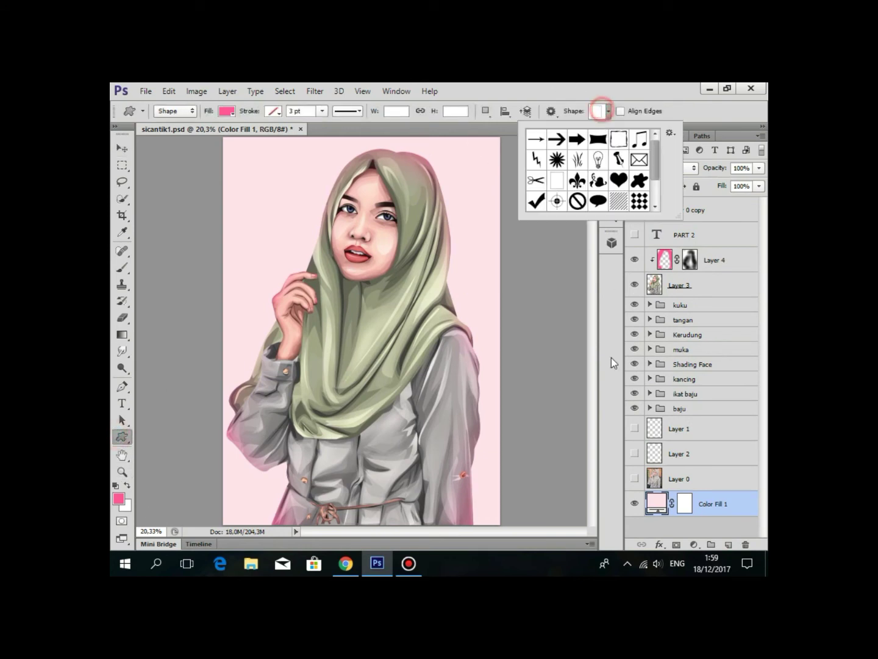
pyautogui.scroll(-2, 657, 183)
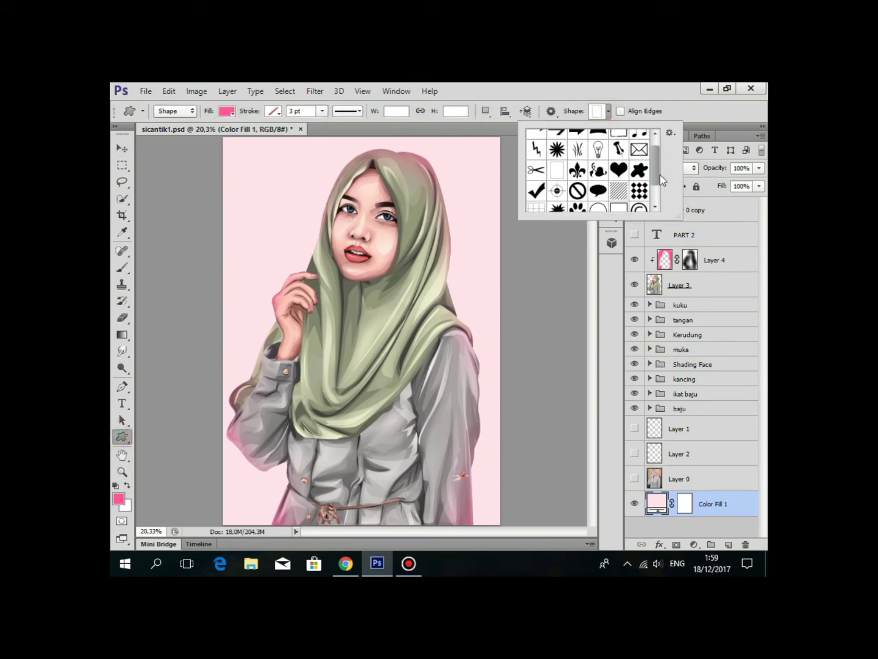
pyautogui.moveTo(658, 186); pyautogui.dragTo(661, 153)
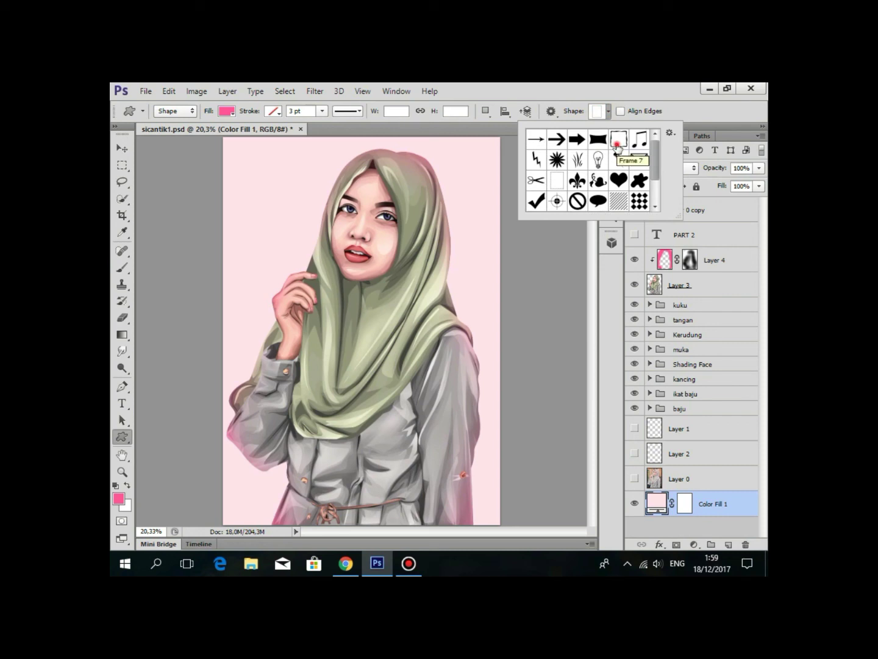
# Draw a pink rectangular frame shape around the portrait.
pyautogui.click(250, 143)
pyautogui.moveTo(269, 146); pyautogui.dragTo(481, 519)
pyautogui.scroll(-3, 441, 443)
pyautogui.scroll(2, 374, 415)
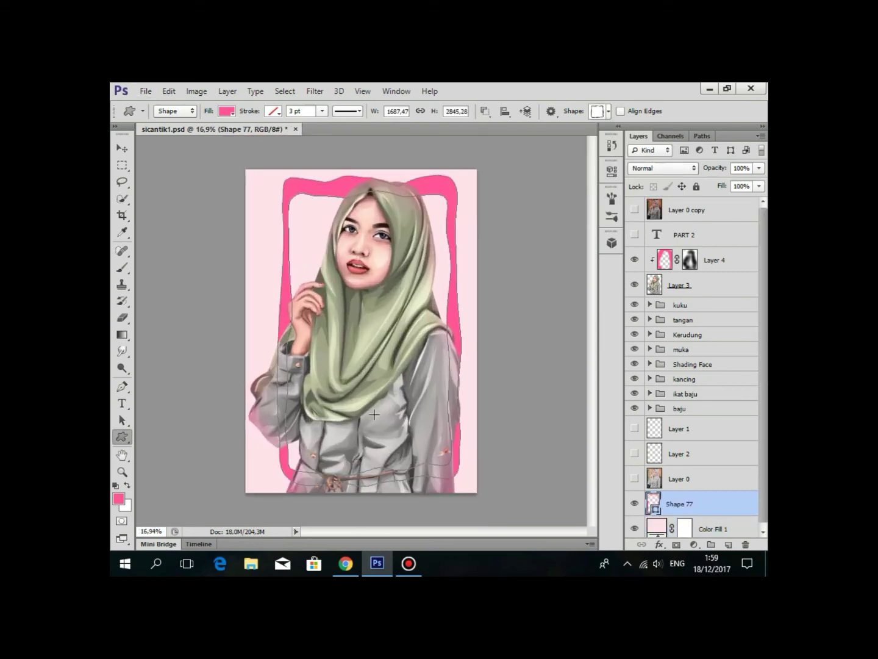
# Reposition the pink frame layer with the Move tool so it is centred on the figure.
pyautogui.click(123, 148)
pyautogui.moveTo(348, 195); pyautogui.dragTo(356, 194)
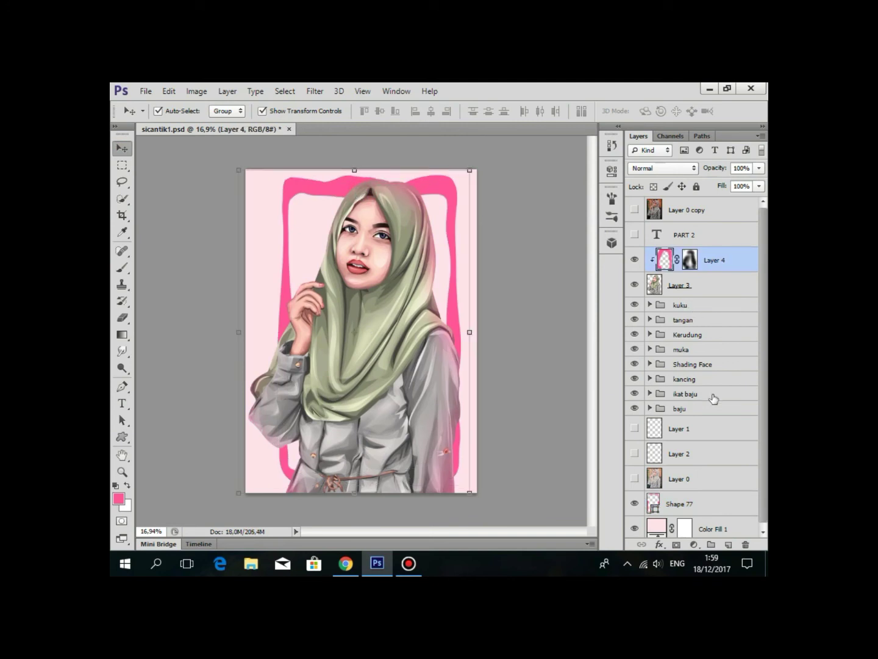
pyautogui.click(457, 467)
pyautogui.click(410, 194)
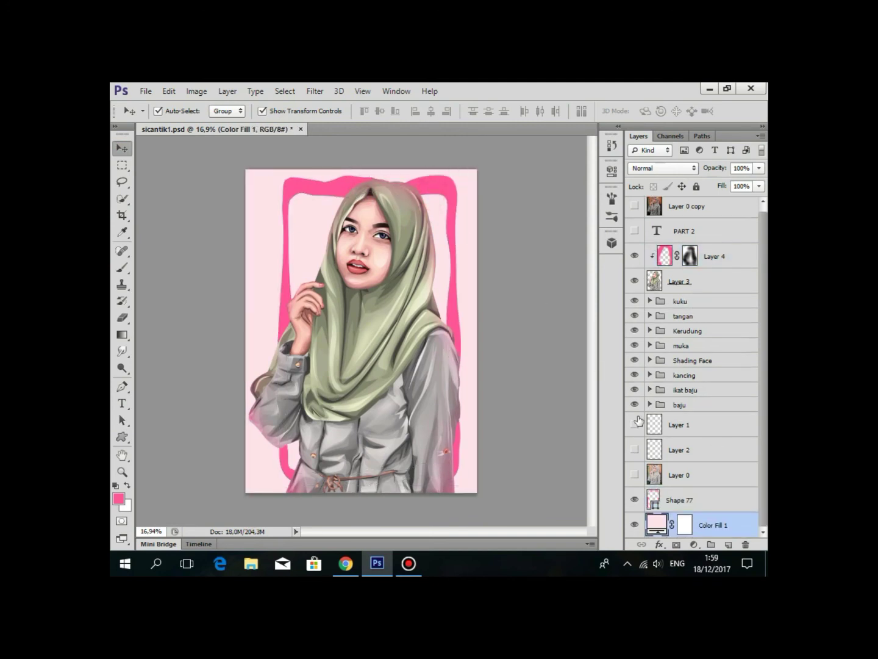
pyautogui.click(677, 505)
pyautogui.moveTo(460, 192); pyautogui.dragTo(434, 192)
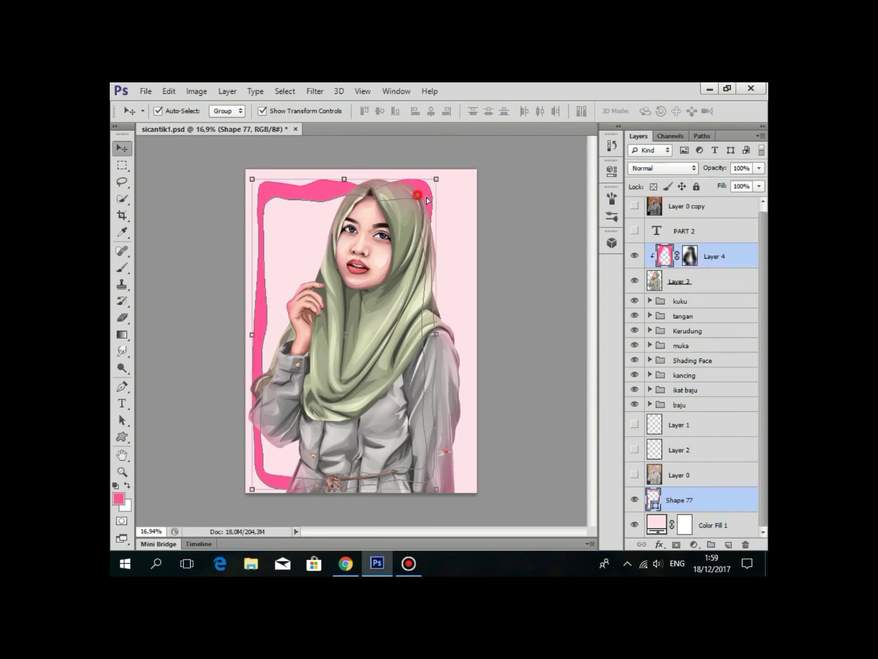
pyautogui.click(699, 502)
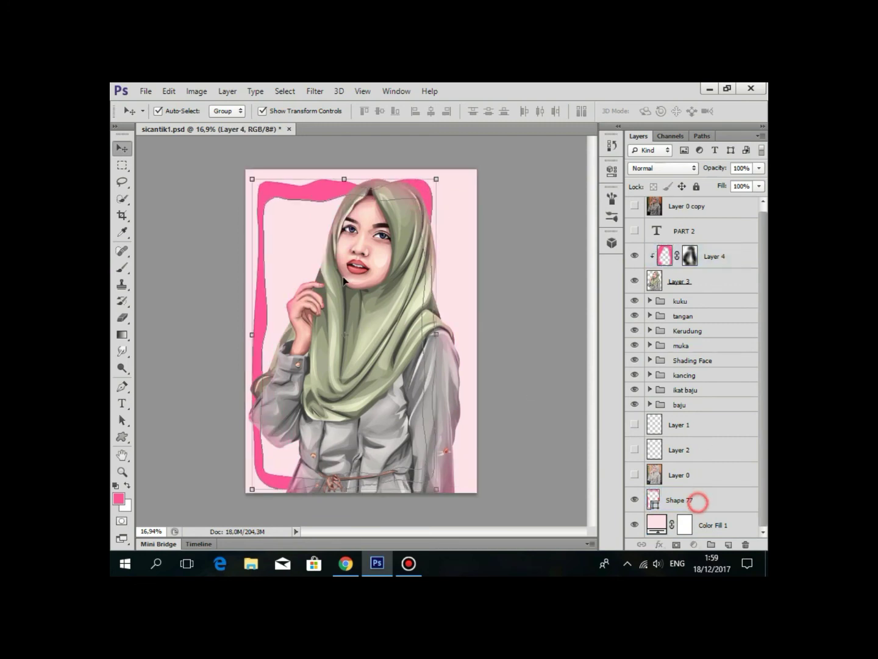
pyautogui.moveTo(340, 190); pyautogui.dragTo(353, 187)
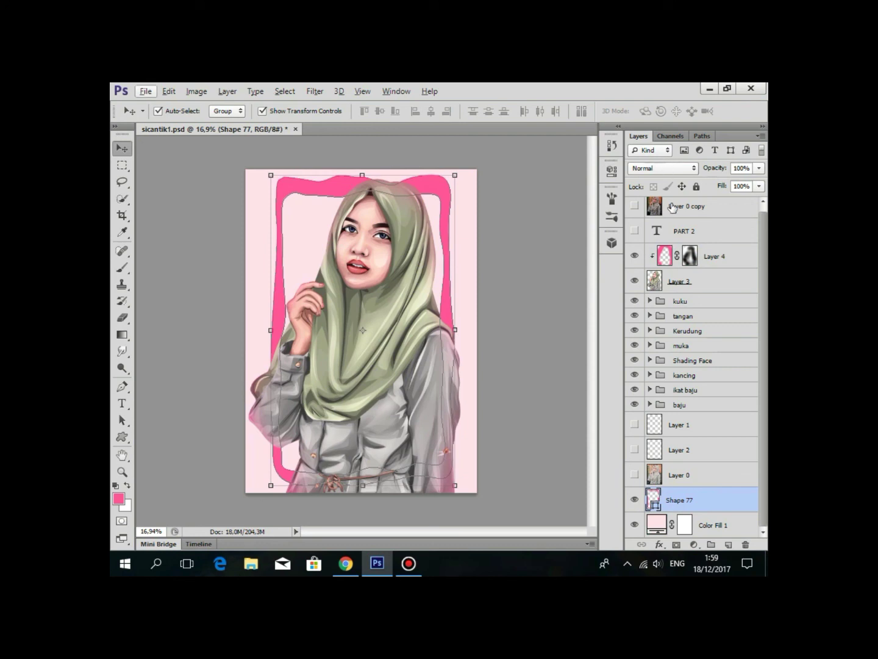
# Zoom out to the whole canvas and add a layer mask to the frame layer.
pyautogui.hotkey('alt', '.')
pyautogui.scroll(-5, 447, 385)
pyautogui.scroll(5, 448, 385)
pyautogui.scroll(1, 408, 479)
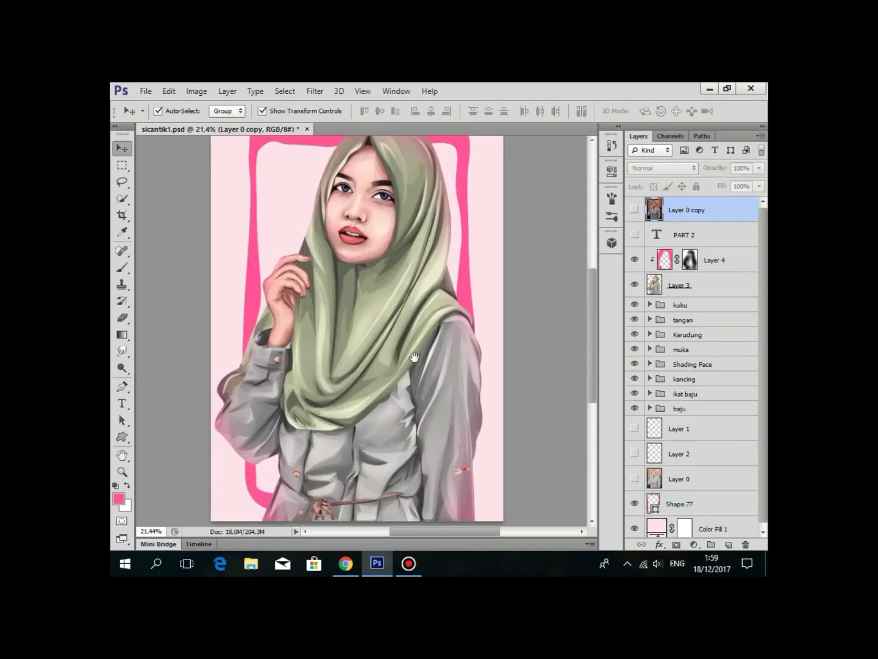
pyautogui.scroll(-1, 412, 352)
pyautogui.scroll(-1, 413, 351)
pyautogui.scroll(2, 413, 350)
pyautogui.moveTo(457, 222); pyautogui.dragTo(460, 270)
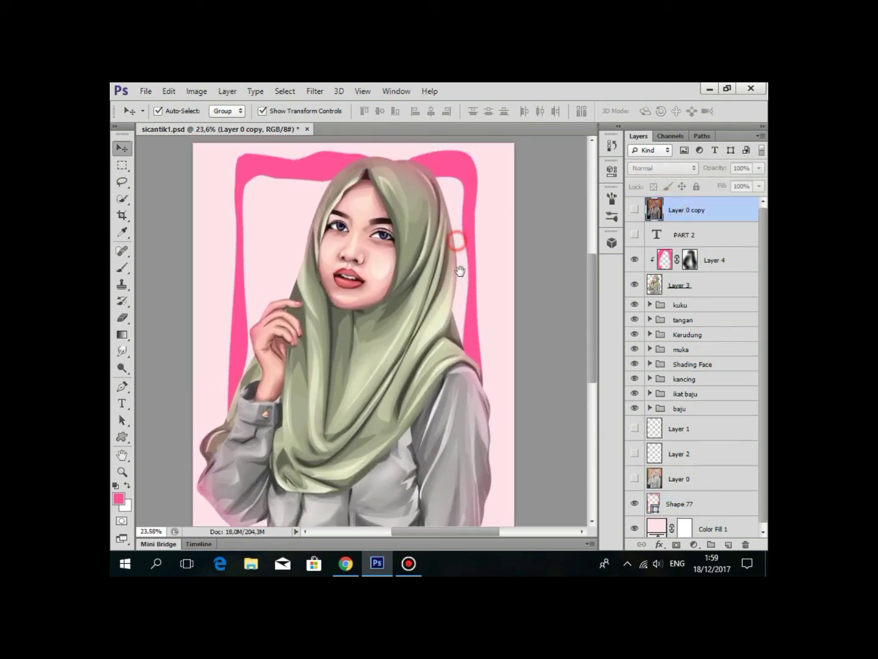
pyautogui.click(689, 259)
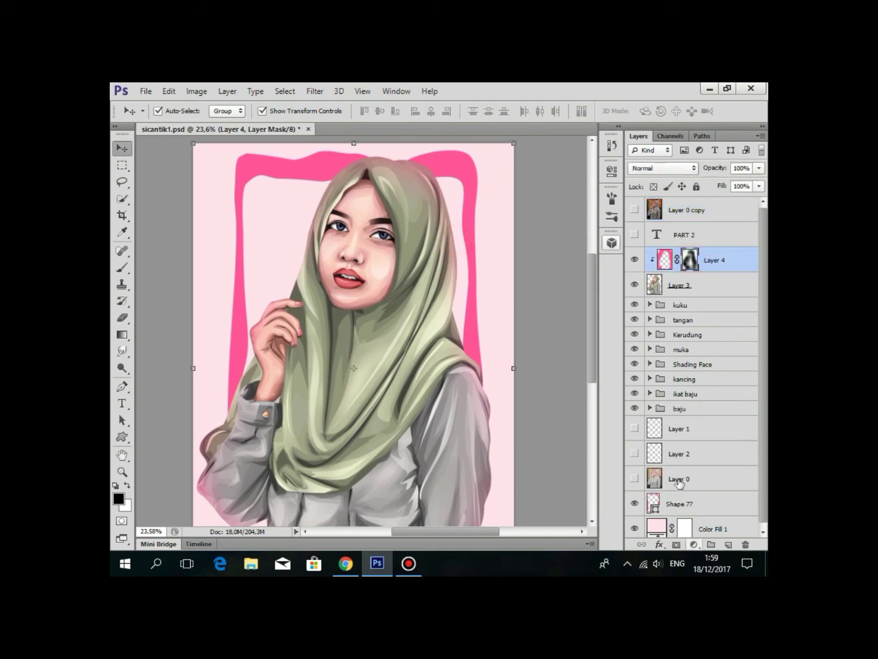
pyautogui.click(683, 505)
pyautogui.click(676, 545)
pyautogui.press('b')
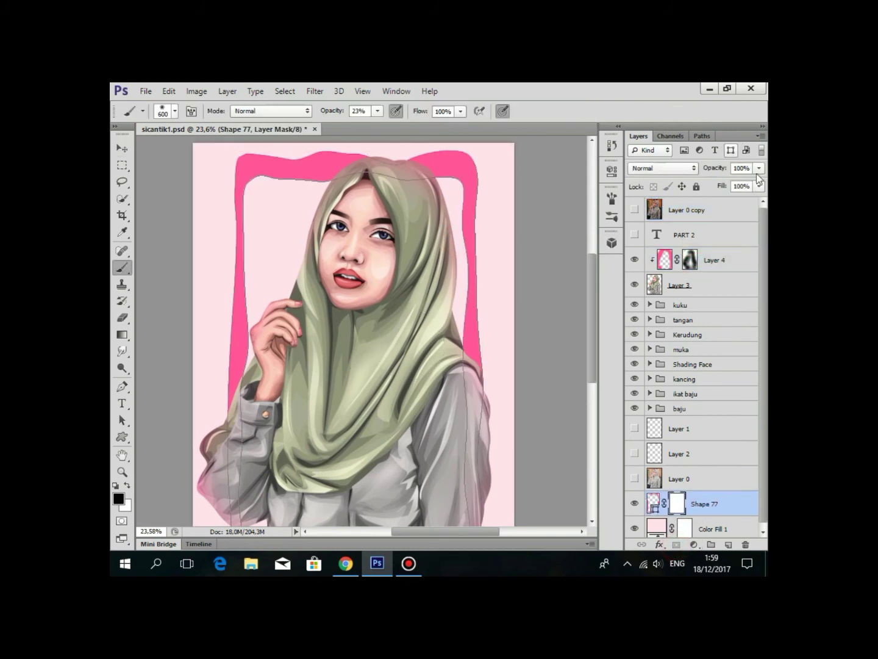
# Lower the frame layer's opacity to lighten it, then add a new layer above Layer 4.
pyautogui.click(760, 168)
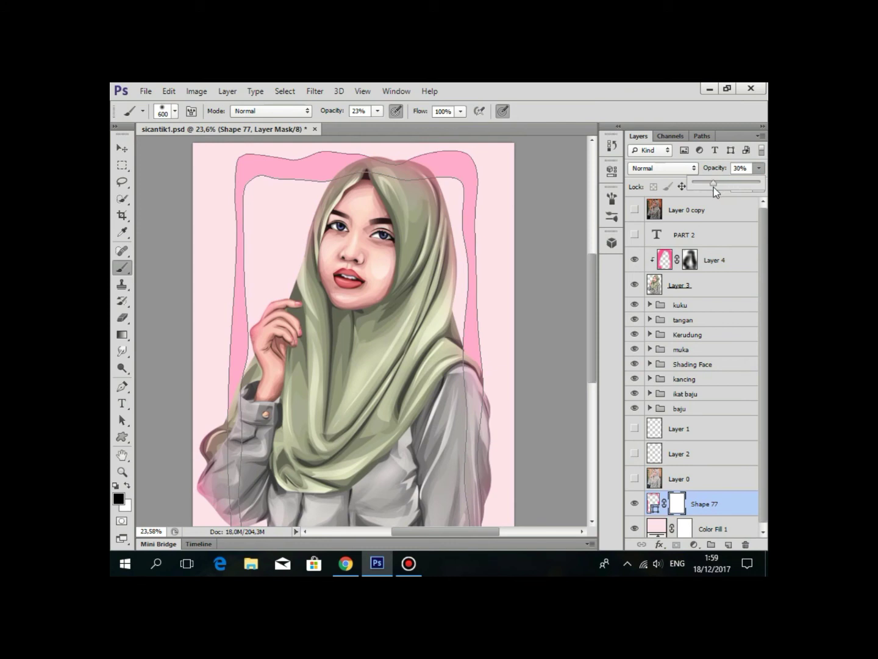
pyautogui.moveTo(720, 183); pyautogui.dragTo(724, 184)
pyautogui.click(702, 210)
pyautogui.scroll(-5, 402, 315)
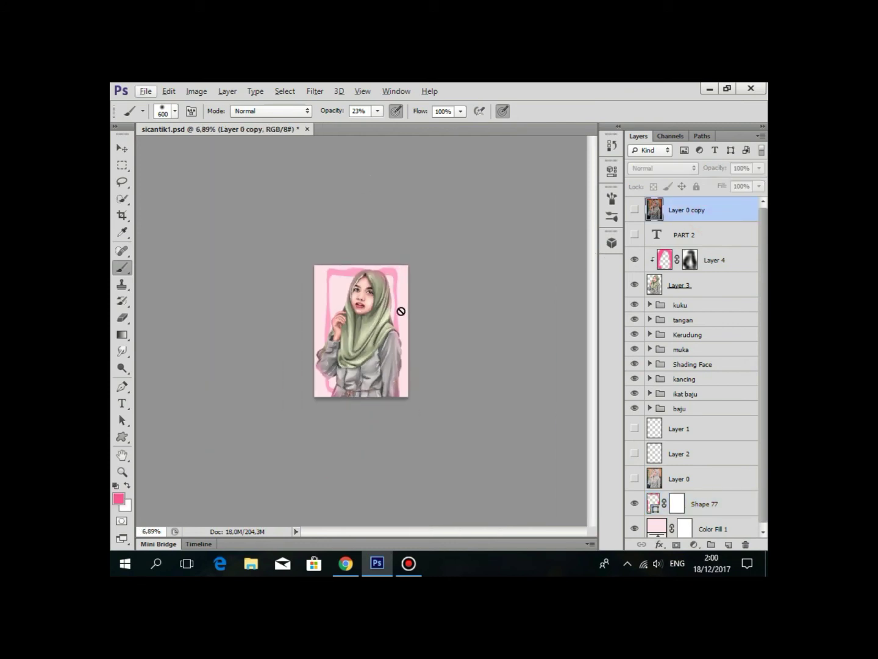
pyautogui.scroll(3, 415, 524)
pyautogui.scroll(2, 439, 376)
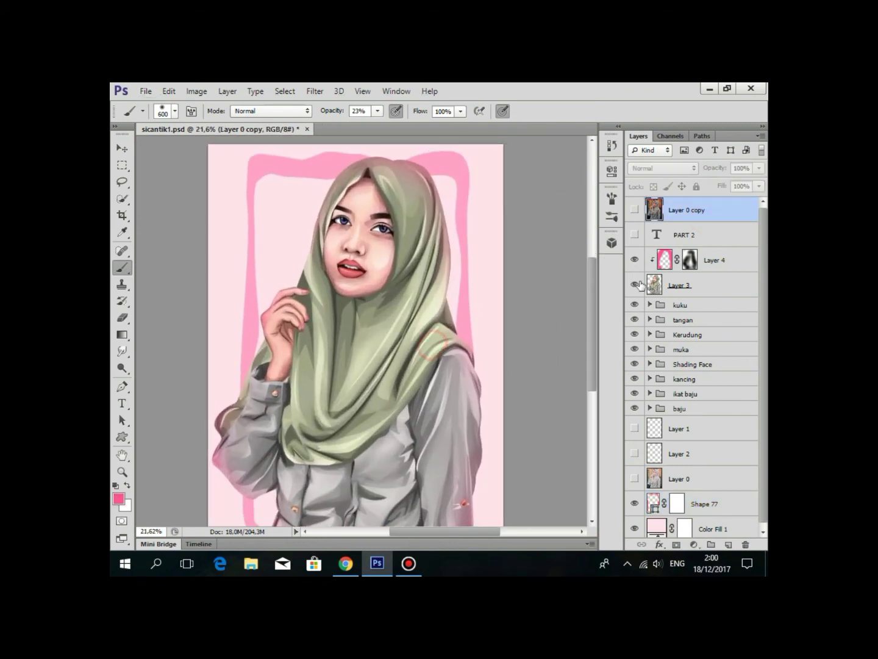
pyautogui.click(713, 271)
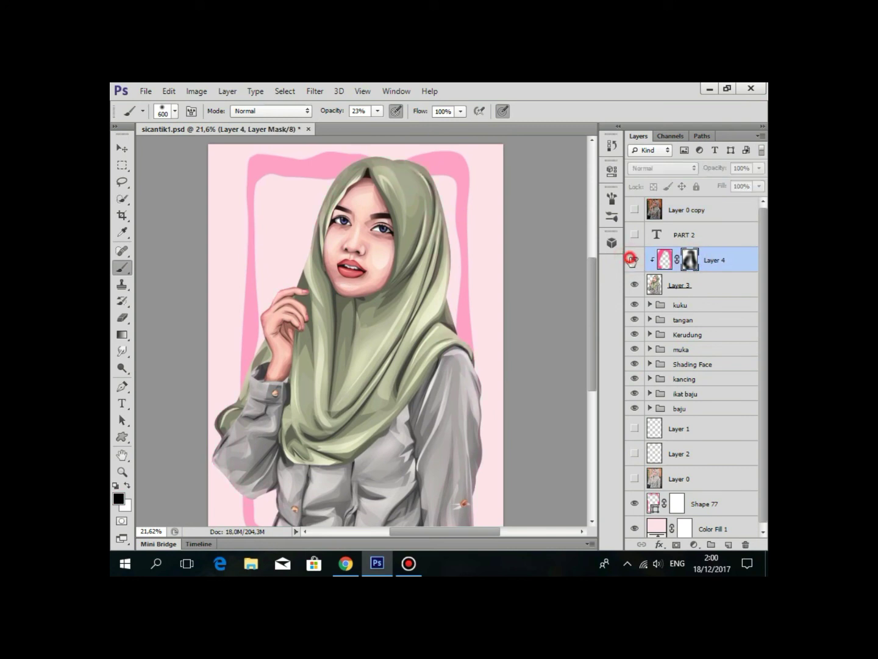
pyautogui.scroll(-2, 465, 254)
pyautogui.scroll(2, 421, 332)
pyautogui.keyDown('alt'); pyautogui.click(436, 314); pyautogui.keyUp('alt')
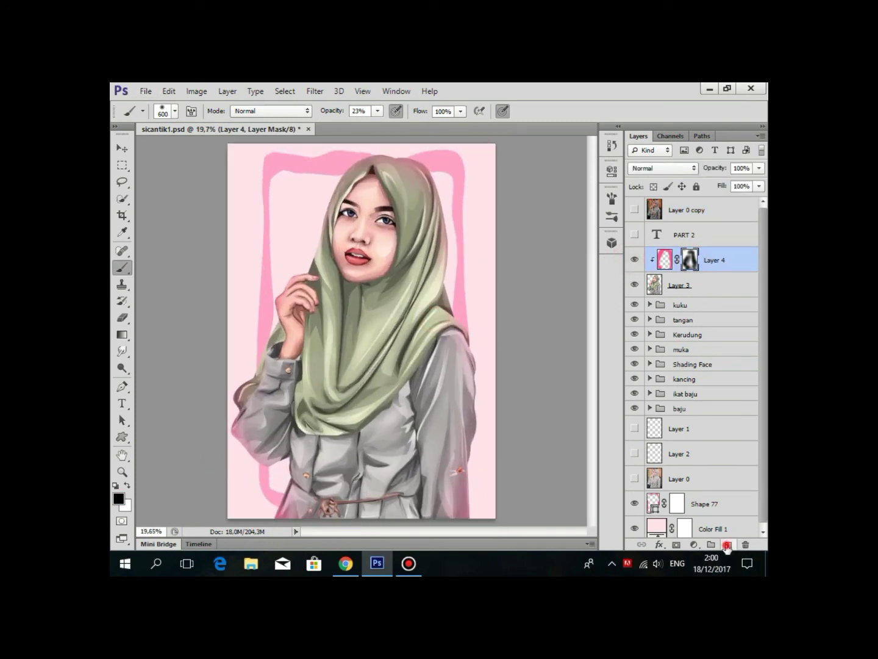
# Clip Layer 5 to Layer 4 and set a full-opacity bright cyan brush.
pyautogui.click(728, 545)
pyautogui.keyDown('alt'); pyautogui.click(684, 269); pyautogui.keyUp('alt')
pyautogui.rightClick(341, 232)
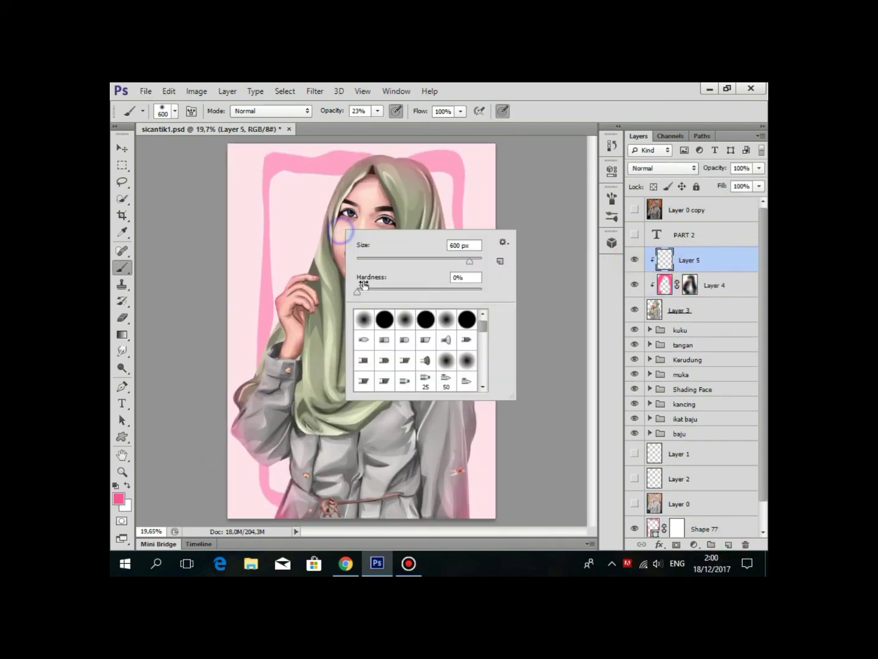
pyautogui.click(377, 111)
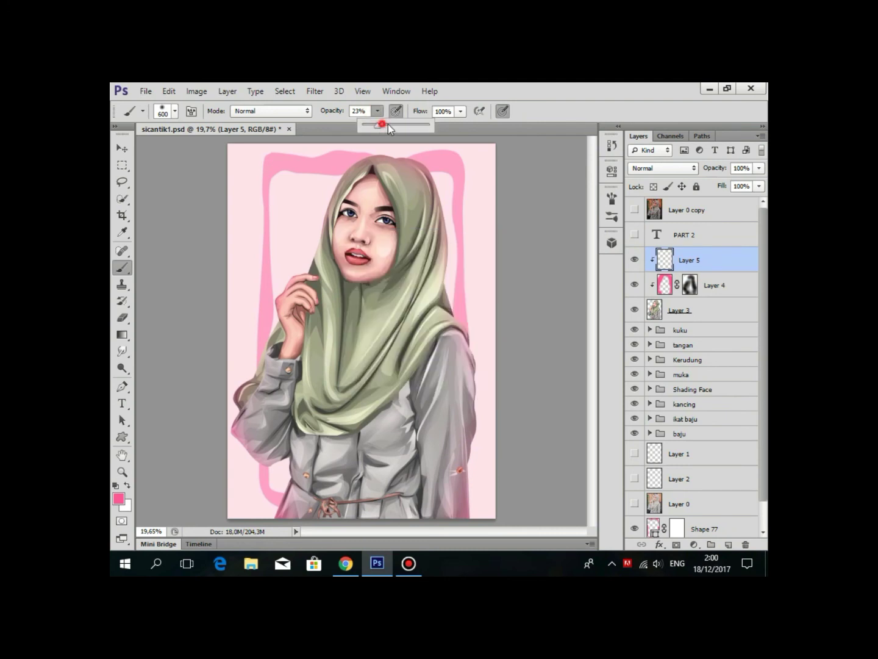
pyautogui.click(119, 497)
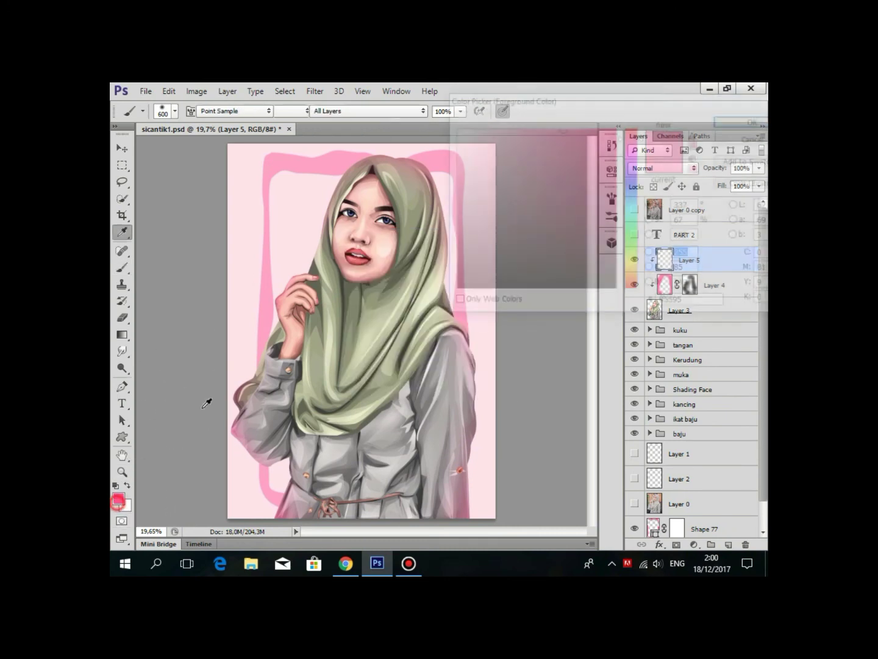
pyautogui.click(552, 179)
pyautogui.click(635, 205)
pyautogui.moveTo(568, 171)
pyautogui.mouseDown()
pyautogui.moveTo(563, 146)
pyautogui.moveTo(573, 128)
pyautogui.mouseUp()
pyautogui.click(751, 121)
# Paint cyan along the hijab's crown and right edge and the sleeve edges.
pyautogui.moveTo(342, 151); pyautogui.dragTo(354, 183)
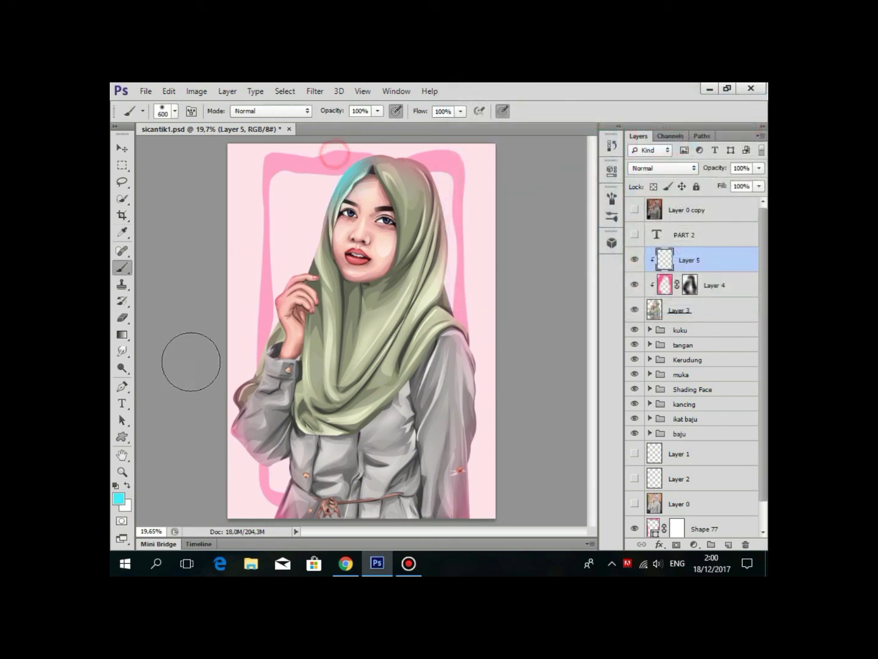
pyautogui.click(282, 227)
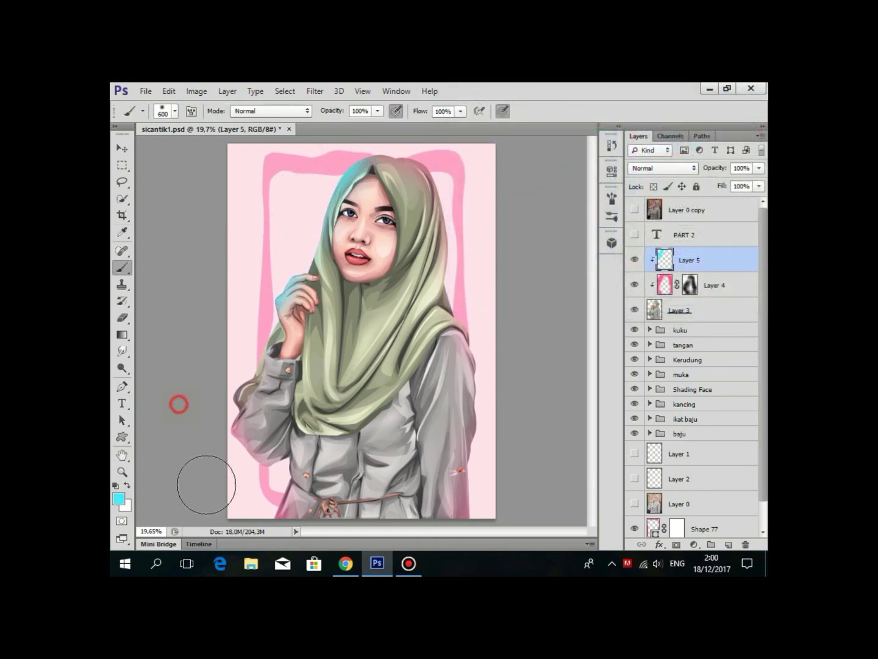
pyautogui.moveTo(206, 485); pyautogui.dragTo(288, 517)
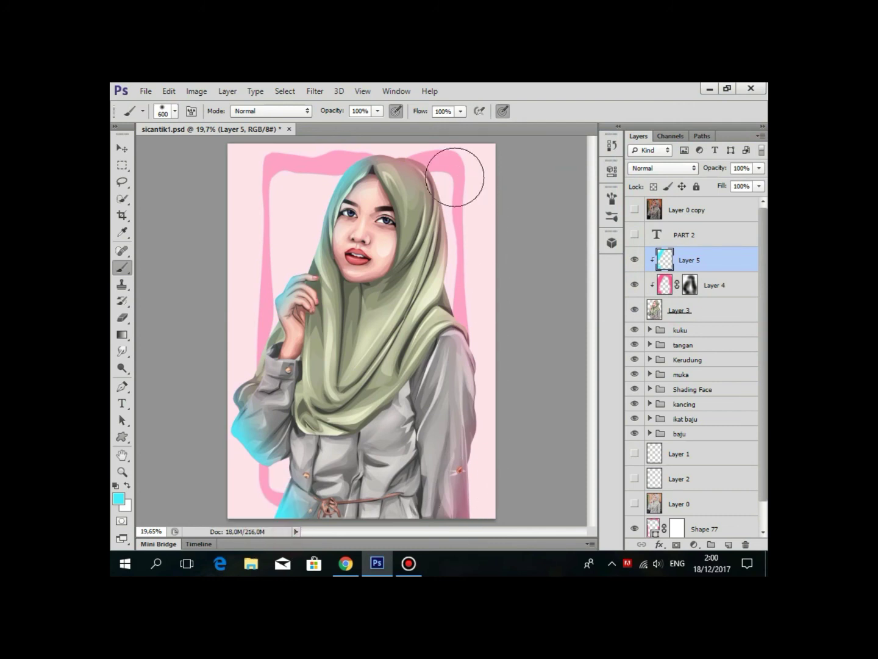
pyautogui.moveTo(443, 153); pyautogui.dragTo(490, 238)
pyautogui.moveTo(470, 181)
pyautogui.mouseDown()
pyautogui.moveTo(494, 243)
pyautogui.moveTo(472, 201)
pyautogui.mouseUp()
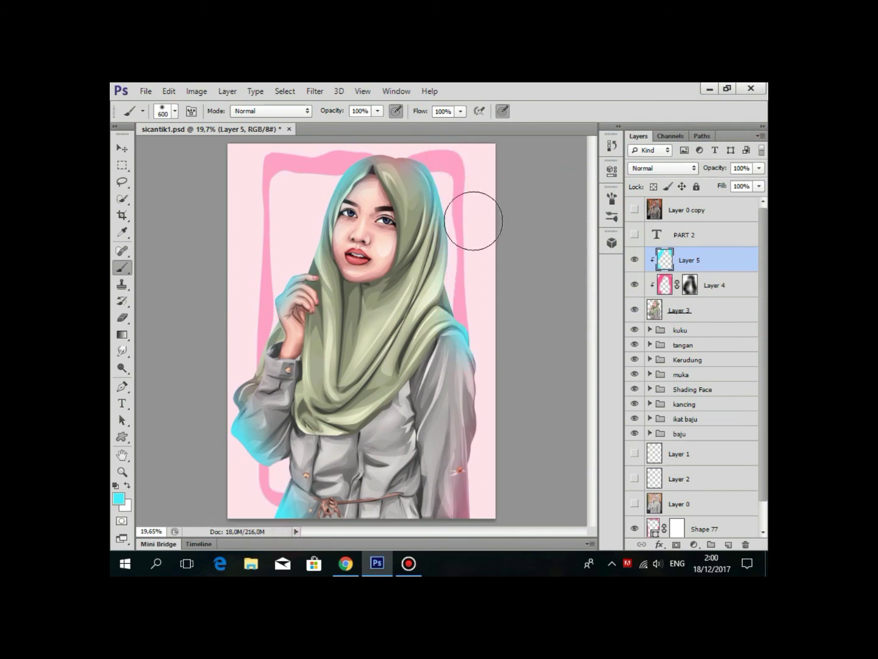
pyautogui.moveTo(504, 504); pyautogui.dragTo(507, 240)
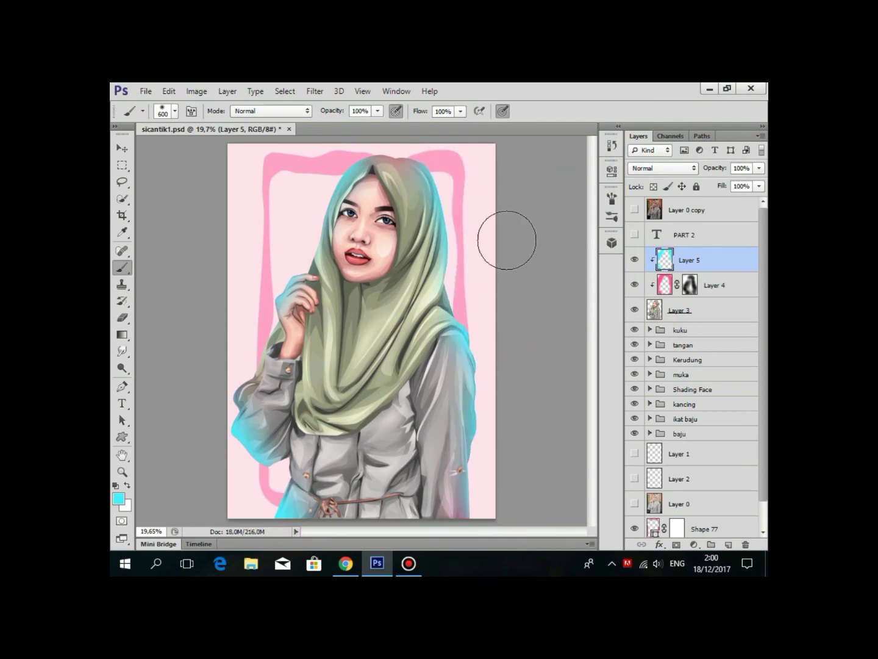
pyautogui.moveTo(421, 160); pyautogui.dragTo(377, 146)
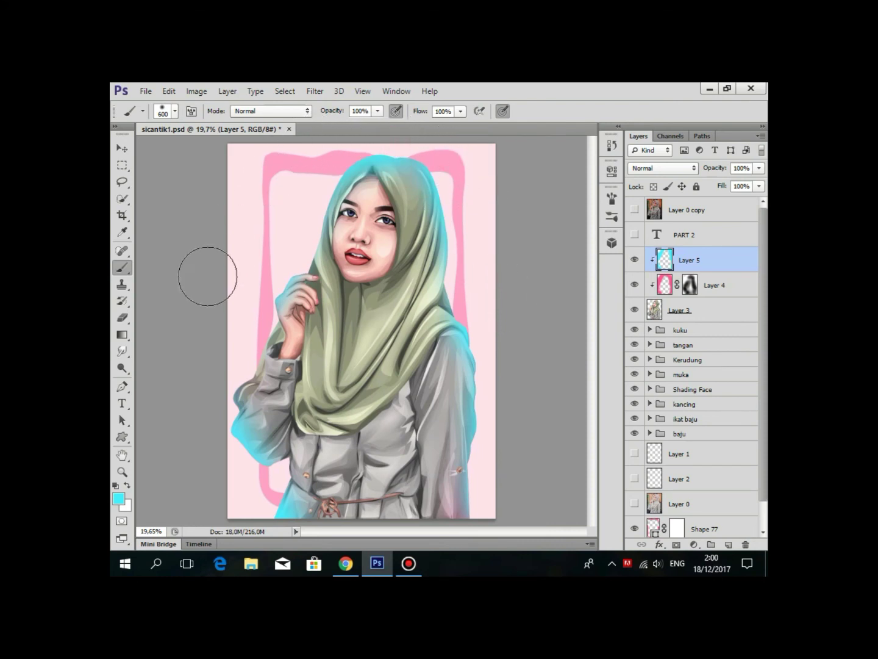
# On a new layer above the frame, try a large cyan wash over the canvas background.
pyautogui.click(739, 524)
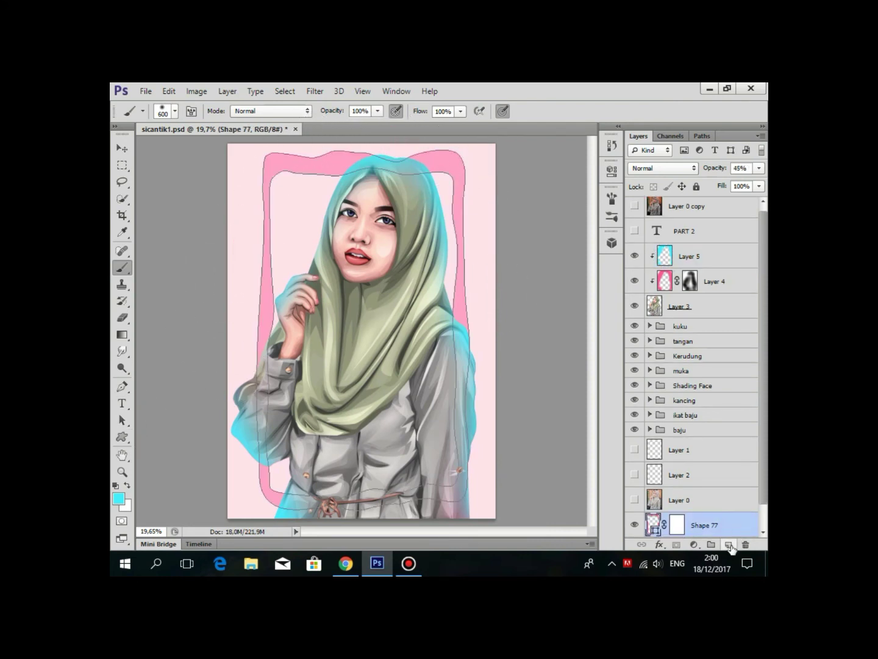
pyautogui.click(729, 544)
pyautogui.moveTo(261, 161); pyautogui.dragTo(508, 158)
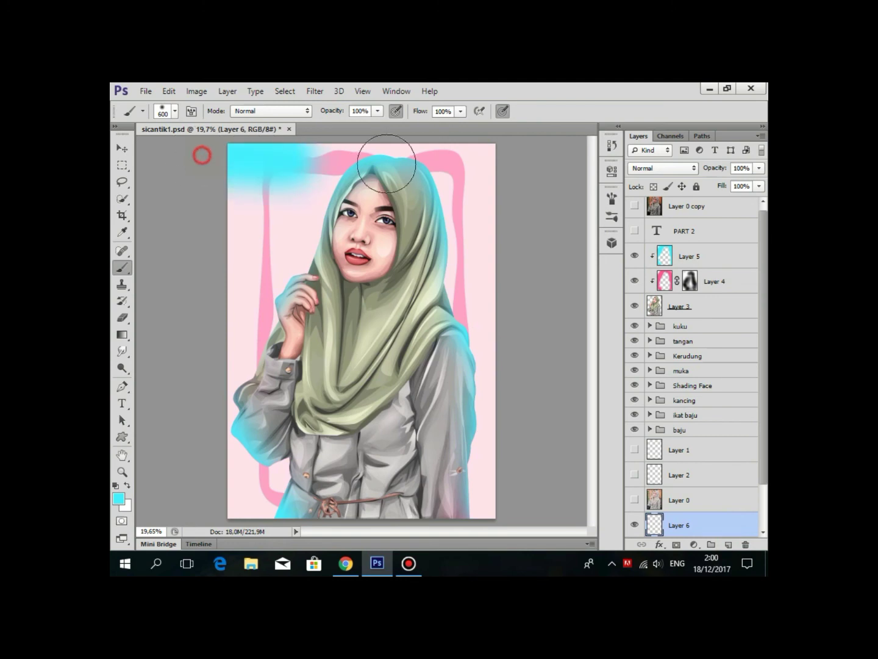
pyautogui.hotkey('ctrl', 'z')
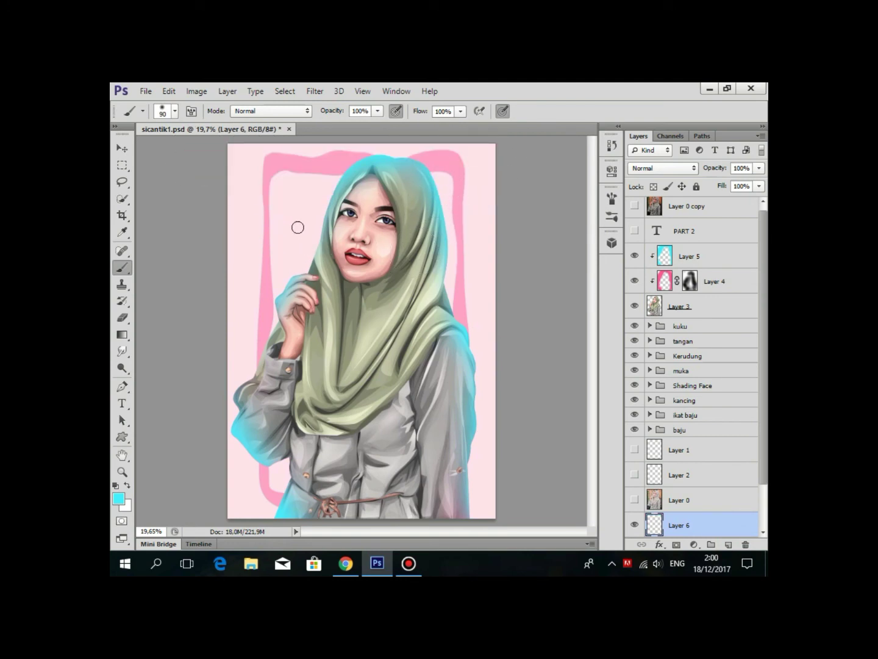
pyautogui.press(']')
pyautogui.press(']')
pyautogui.press(']')
pyautogui.scroll(-3, 269, 246)
pyautogui.scroll(2, 246, 196)
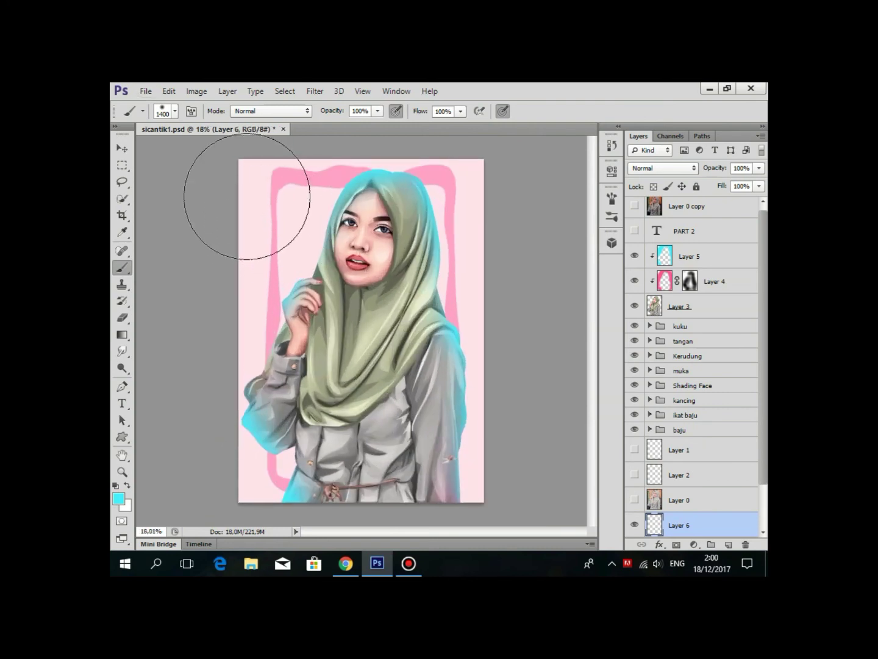
pyautogui.moveTo(245, 196); pyautogui.dragTo(402, 146)
pyautogui.hotkey('ctrl', 'z')
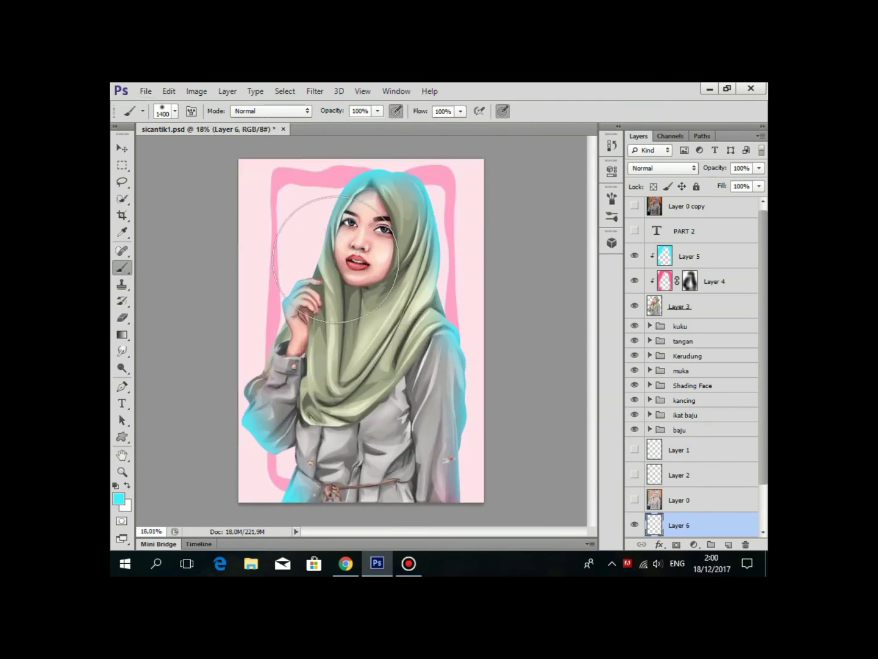
pyautogui.moveTo(342, 387)
pyautogui.mouseDown()
pyautogui.moveTo(323, 353)
pyautogui.moveTo(398, 426)
pyautogui.moveTo(462, 214)
pyautogui.mouseUp()
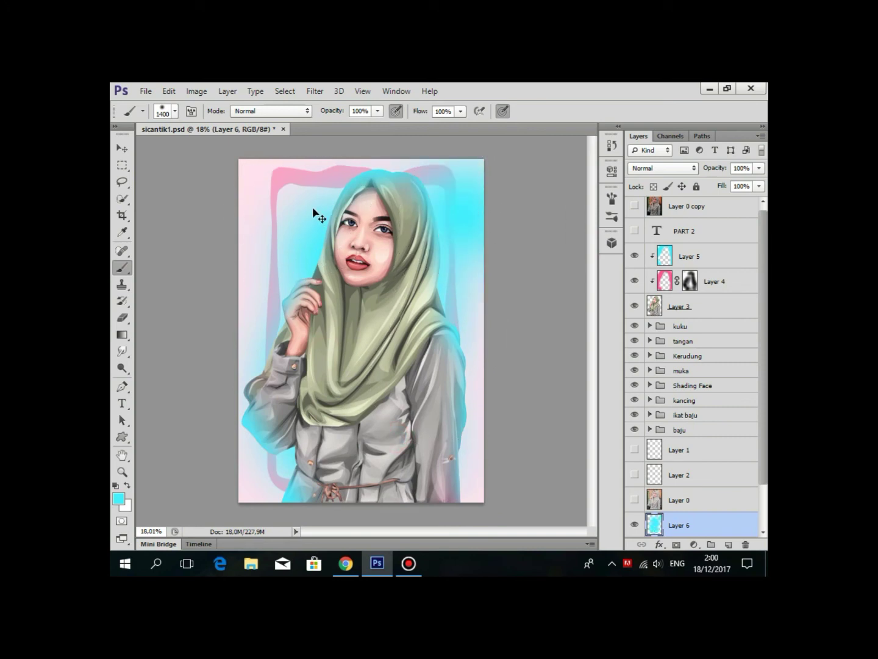
pyautogui.moveTo(314, 214); pyautogui.dragTo(304, 203)
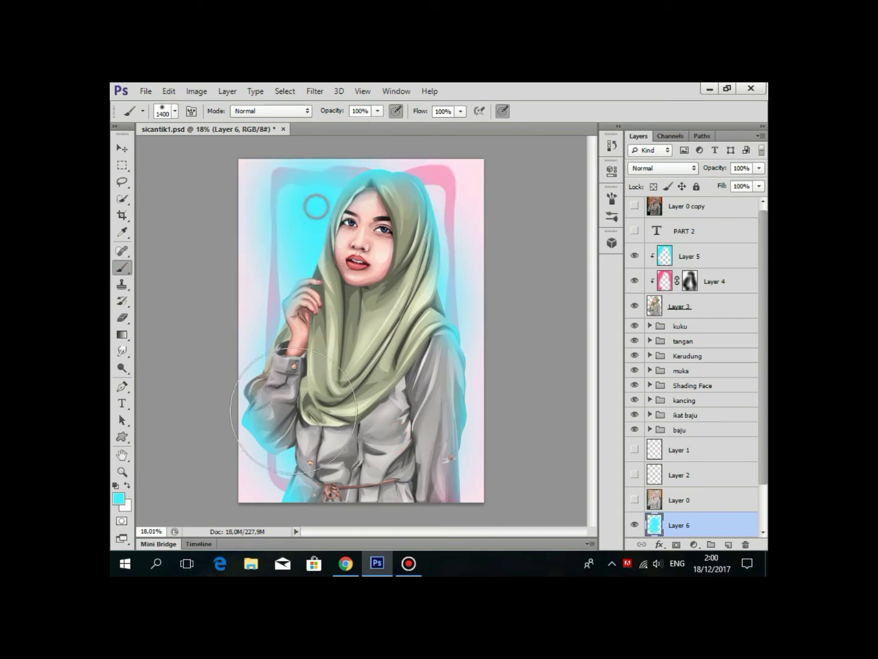
pyautogui.click(426, 209)
# Hide the cyan wash Layer 6 and paint cyan rim light on Layer 5 along both arms.
pyautogui.click(633, 525)
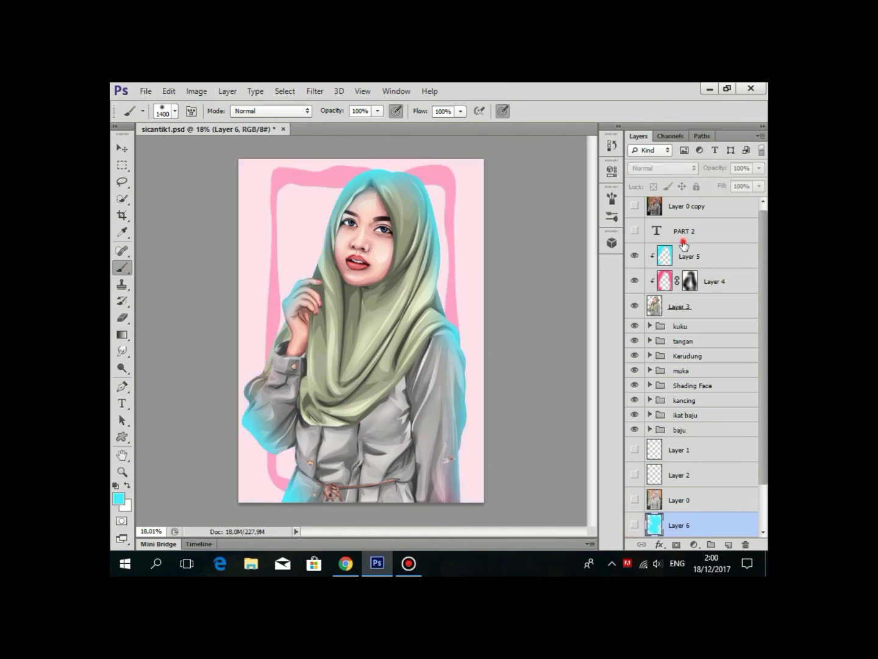
pyautogui.click(683, 235)
pyautogui.click(684, 257)
pyautogui.doubleClick(633, 256)
pyautogui.moveTo(461, 412); pyautogui.dragTo(491, 514)
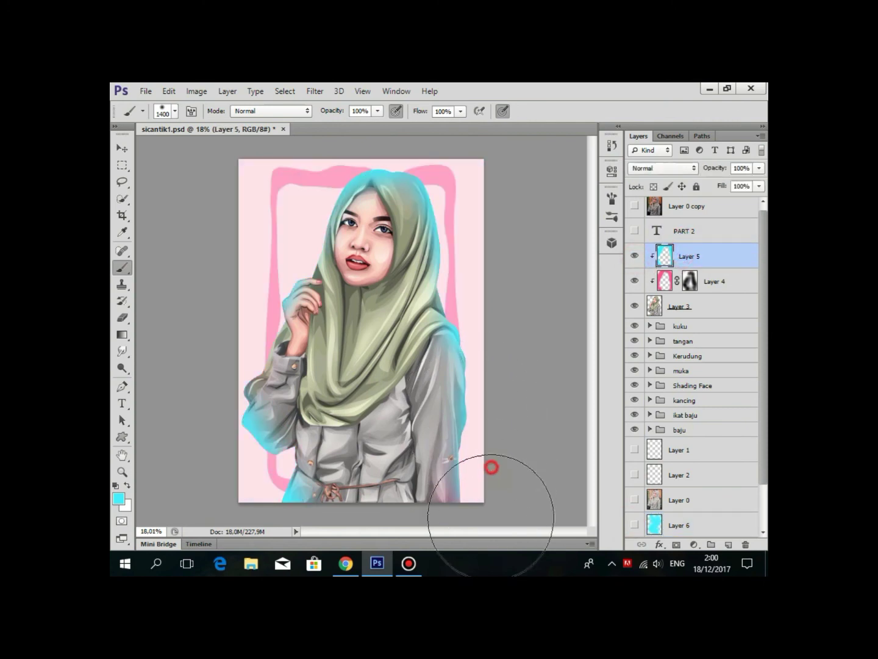
pyautogui.moveTo(241, 391); pyautogui.dragTo(240, 248)
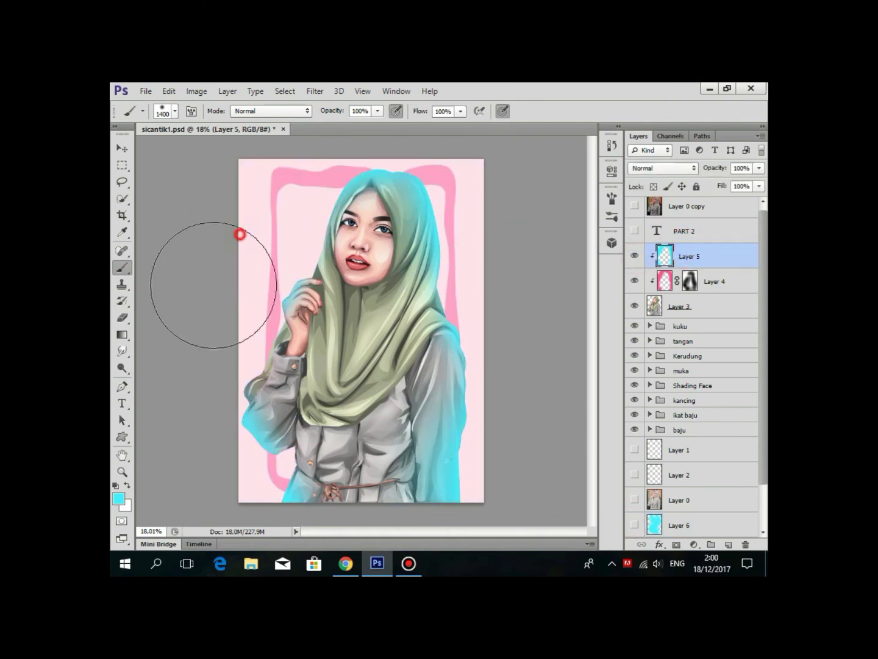
pyautogui.scroll(-2, 447, 268)
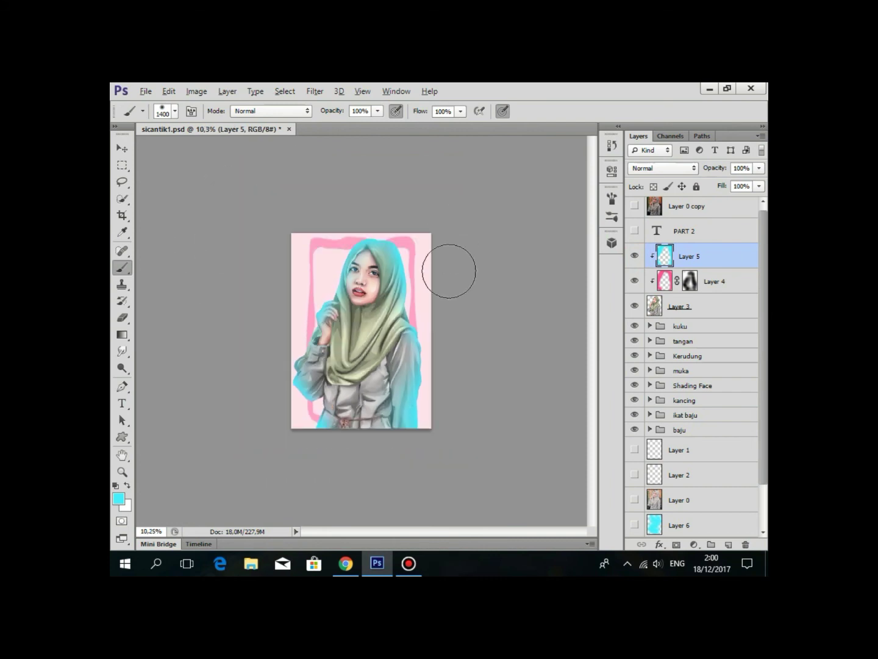
pyautogui.scroll(2, 387, 471)
# Add a mask to Layer 5 and set the brush to about 29% opacity.
pyautogui.click(682, 544)
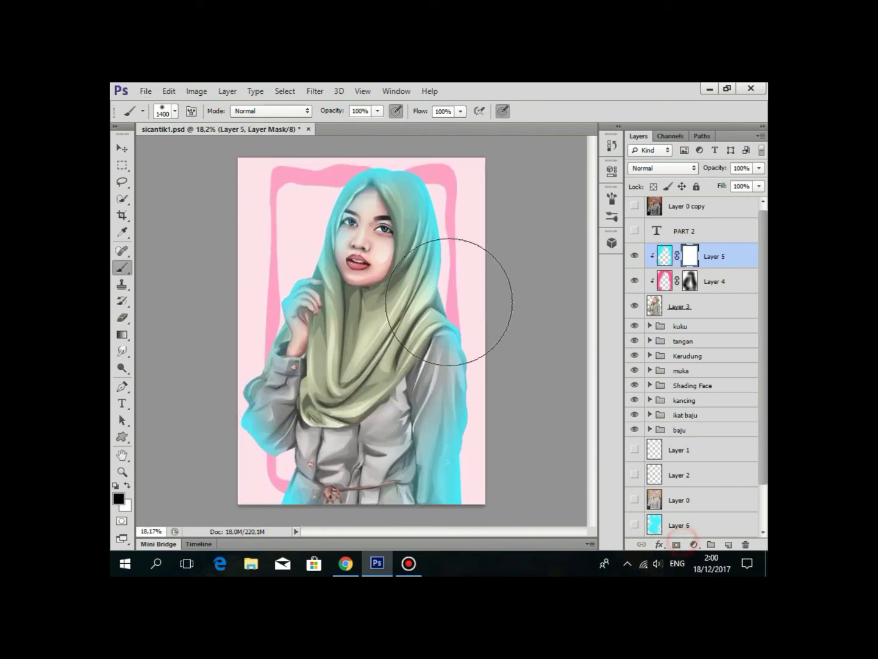
pyautogui.rightClick(399, 226)
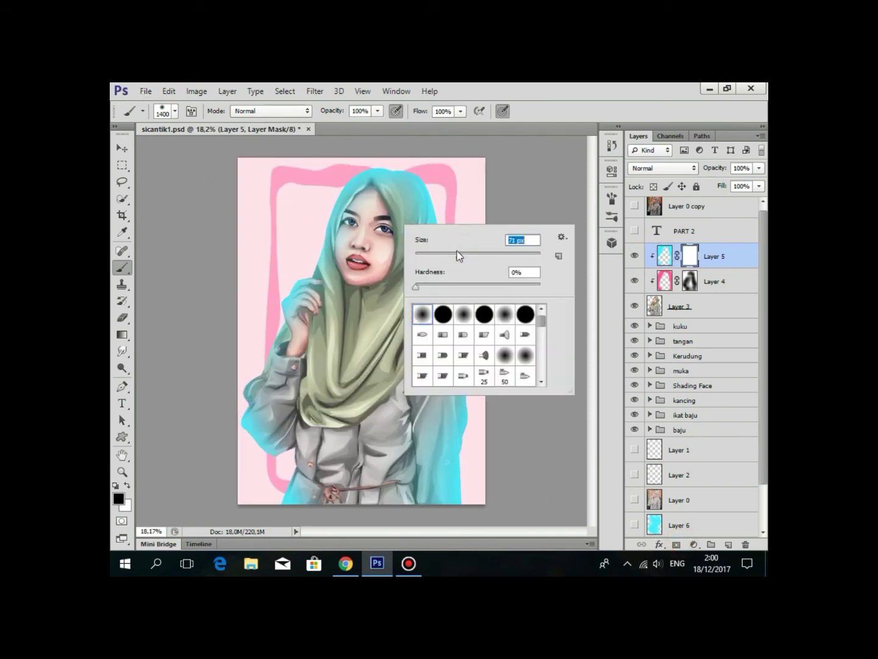
pyautogui.click(378, 112)
pyautogui.moveTo(316, 126); pyautogui.dragTo(329, 129)
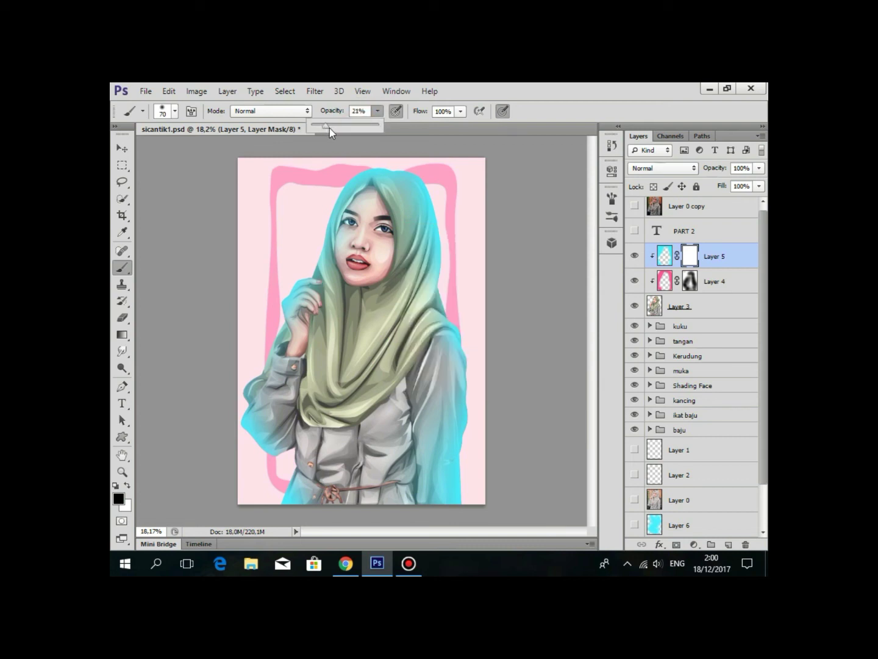
pyautogui.click(174, 217)
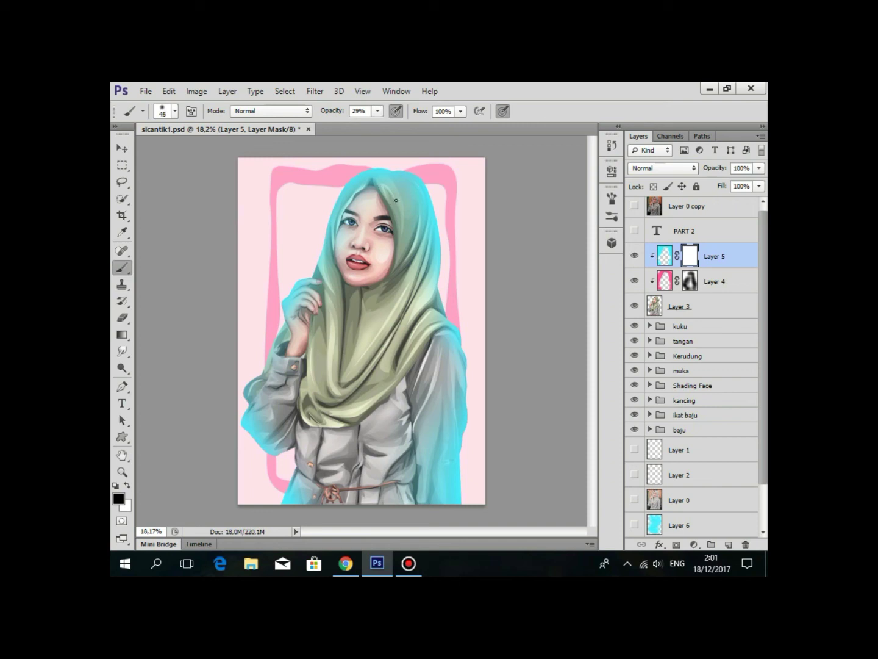
pyautogui.press('p')
pyautogui.press('b')
pyautogui.rightClick(381, 237)
pyautogui.moveTo(433, 267); pyautogui.dragTo(431, 268)
pyautogui.click(185, 231)
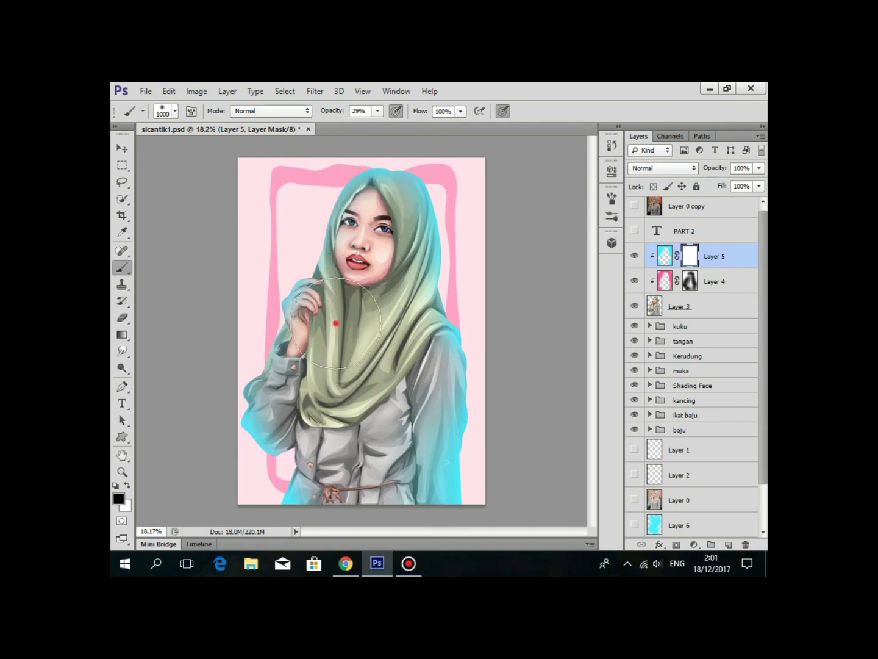
# Paint on the mask to fade cyan on the clothing, face, chest, eye and shirt.
pyautogui.click(394, 329)
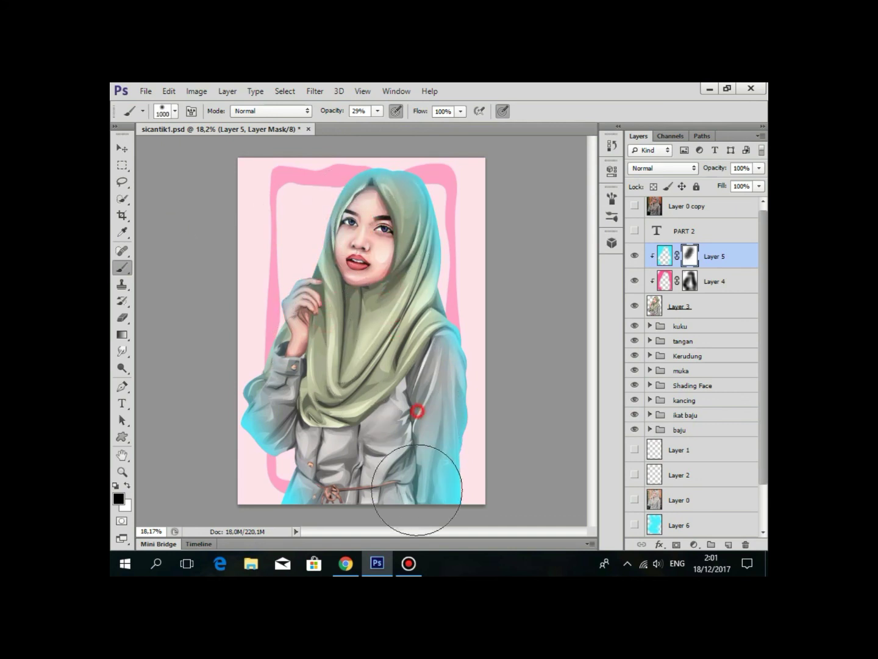
pyautogui.click(415, 445)
pyautogui.click(330, 490)
pyautogui.click(343, 368)
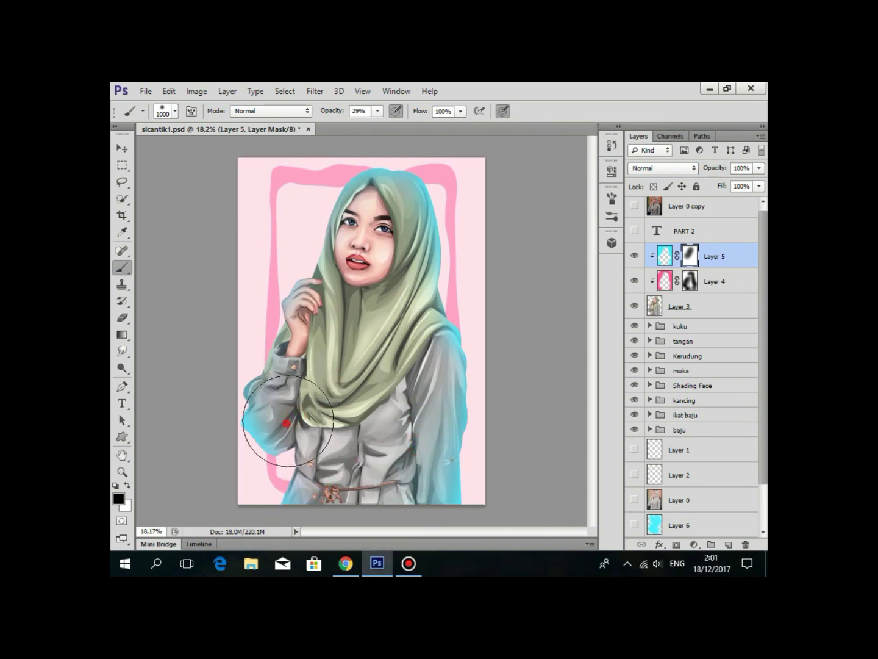
pyautogui.click(393, 241)
pyautogui.click(385, 362)
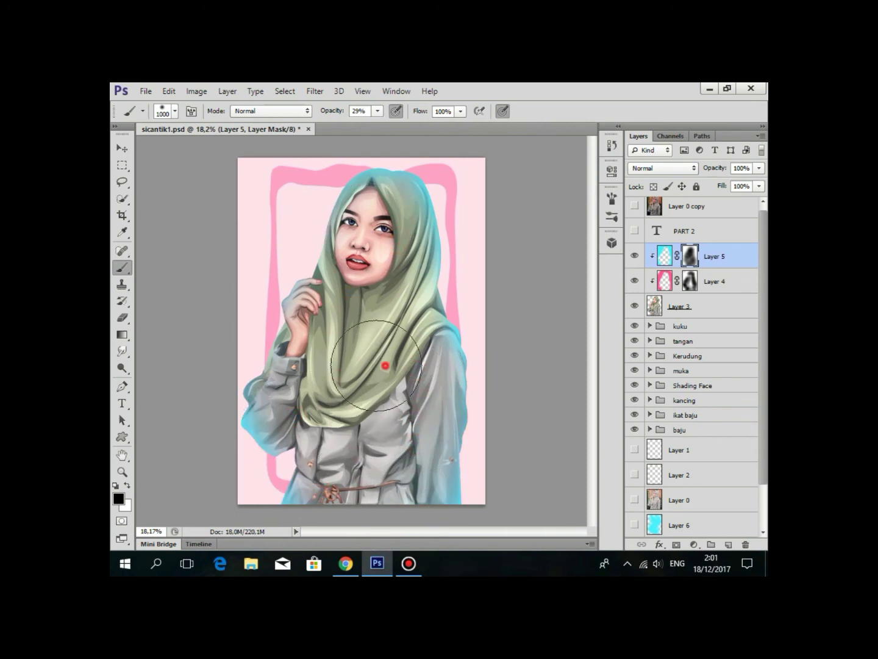
pyautogui.click(382, 211)
pyautogui.click(397, 234)
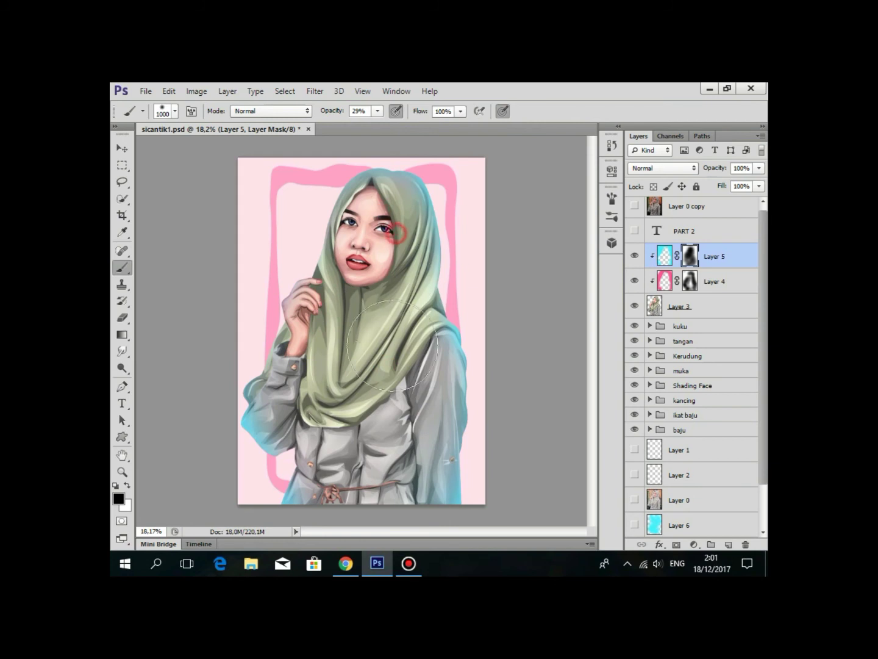
pyautogui.scroll(-3, 386, 317)
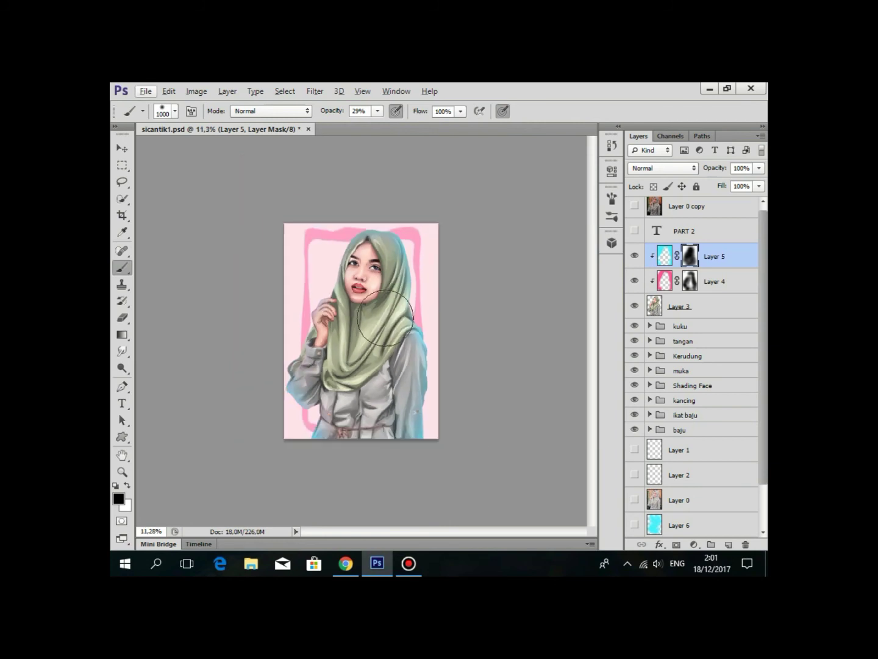
pyautogui.scroll(1, 360, 446)
pyautogui.scroll(1, 343, 455)
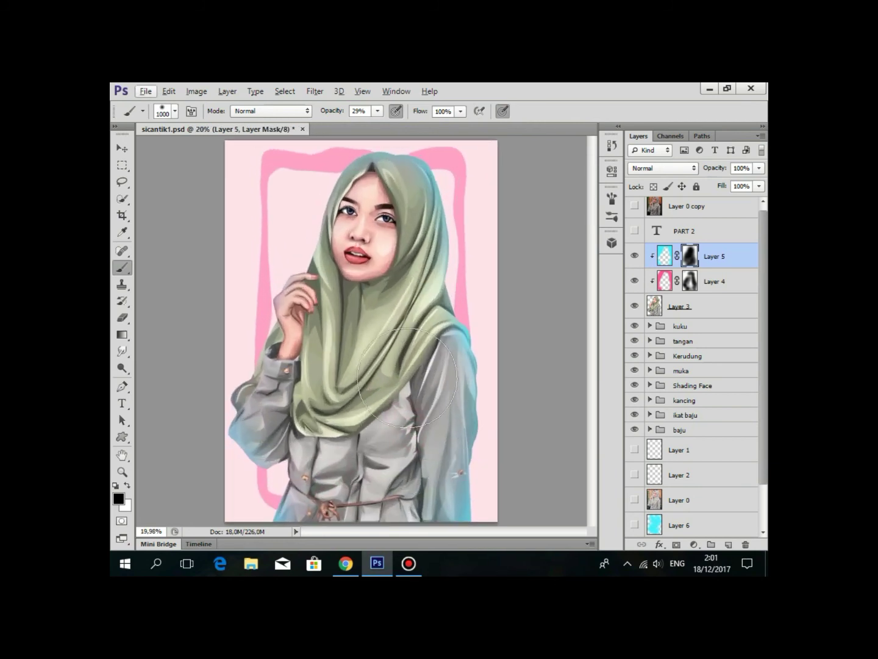
pyautogui.scroll(-1, 411, 299)
pyautogui.moveTo(410, 452); pyautogui.dragTo(417, 429)
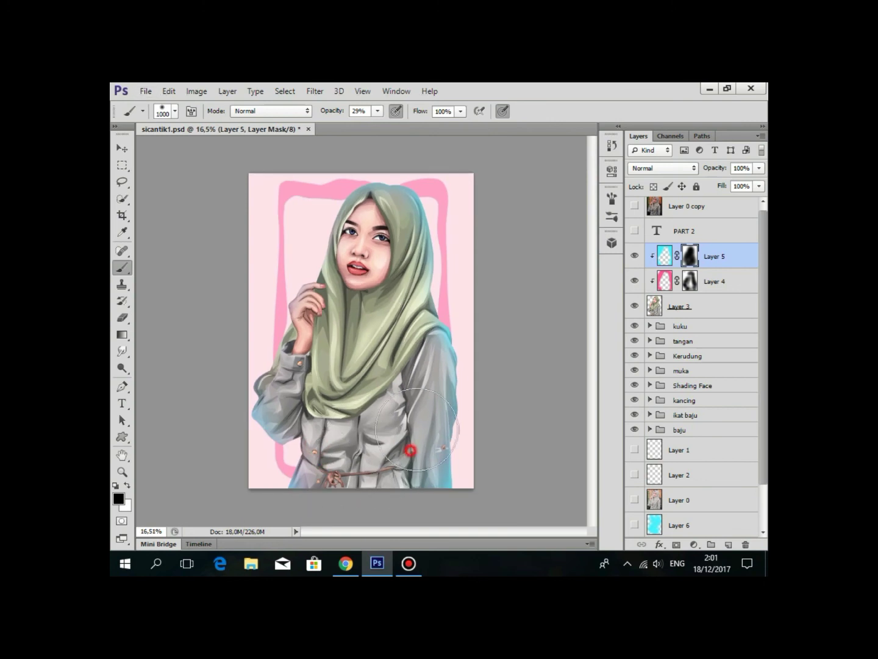
# Select Layer 2 in the Layers panel.
pyautogui.click(720, 475)
pyautogui.scroll(2, 469, 319)
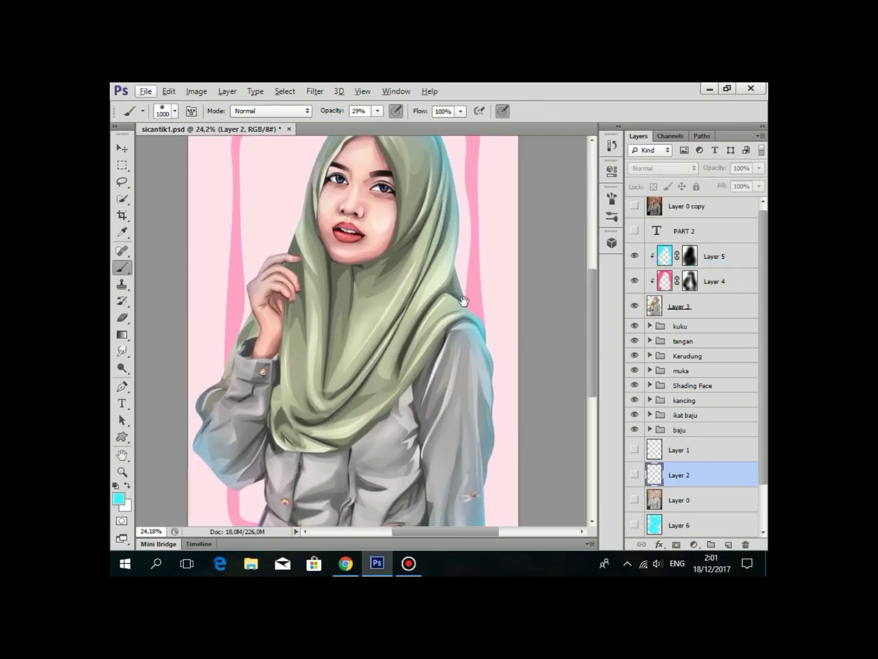
pyautogui.scroll(-1, 469, 320)
pyautogui.scroll(-2, 733, 439)
# Select the frame layer Shape 77 and reset colours to black and white.
pyautogui.click(701, 500)
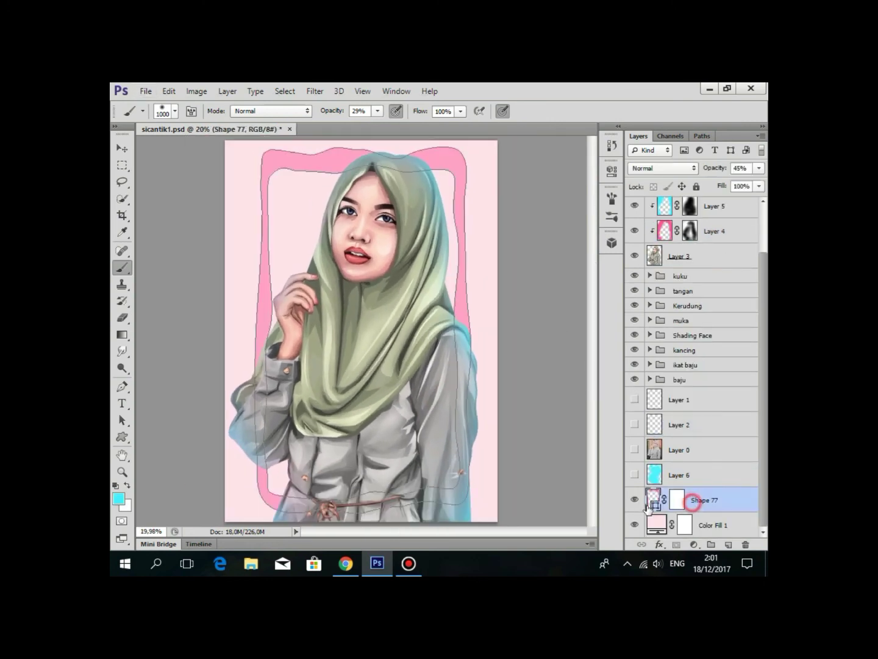
pyautogui.click(634, 501)
pyautogui.click(689, 205)
pyautogui.press('d')
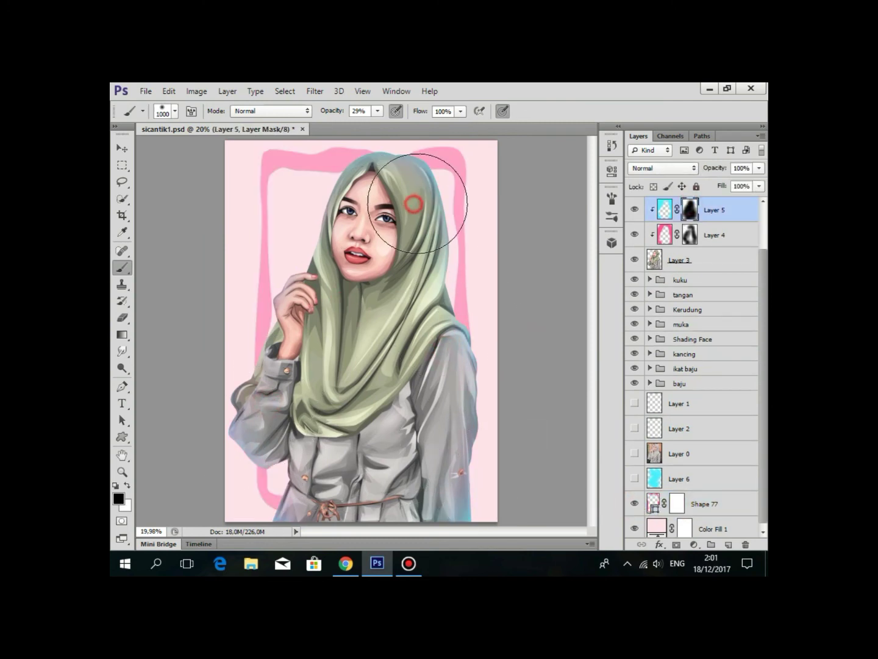
pyautogui.scroll(-1, 390, 195)
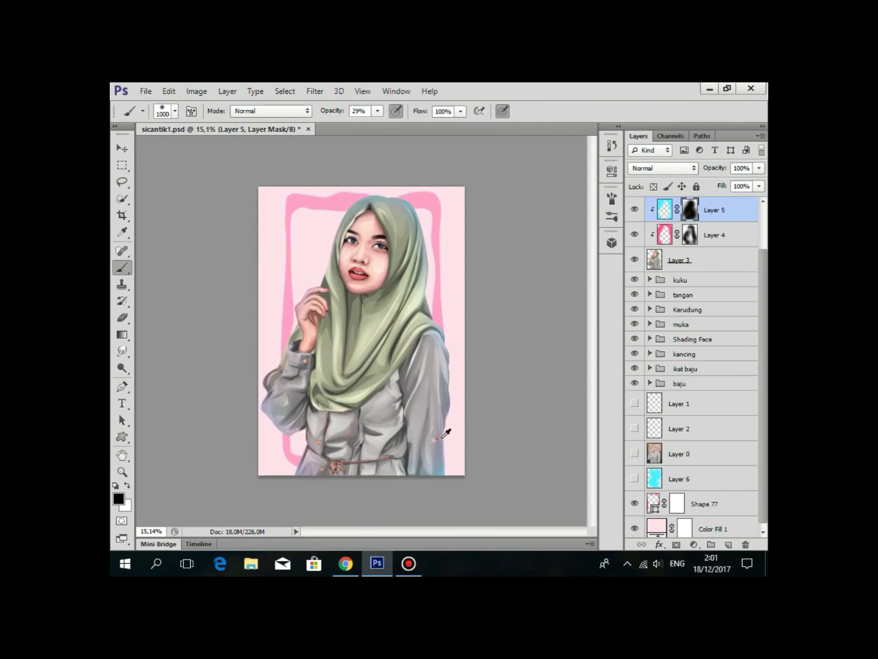
pyautogui.scroll(1, 448, 425)
pyautogui.scroll(-1, 402, 312)
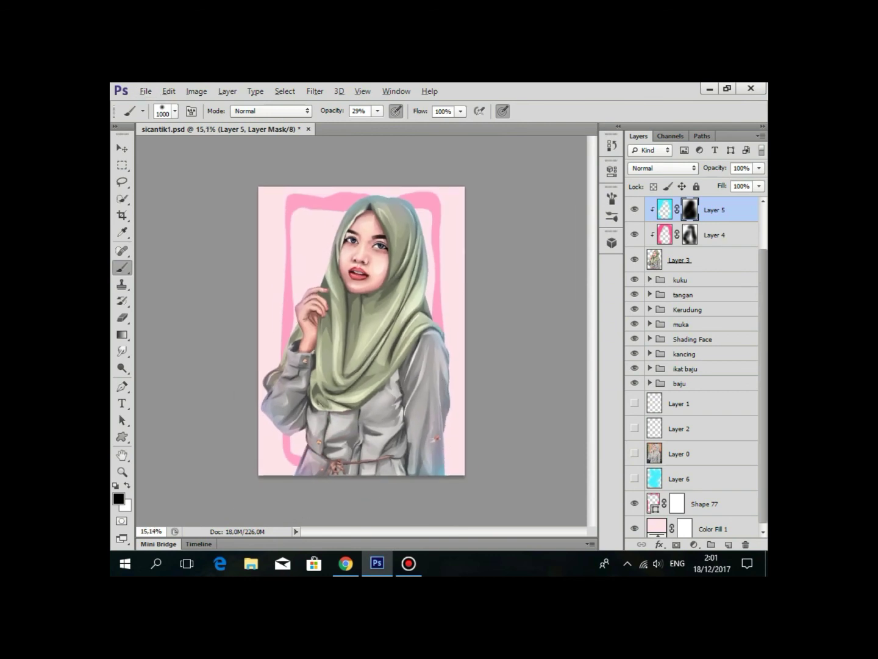
# Lower the pink frame Shape 77's opacity to 44%.
pyautogui.click(705, 506)
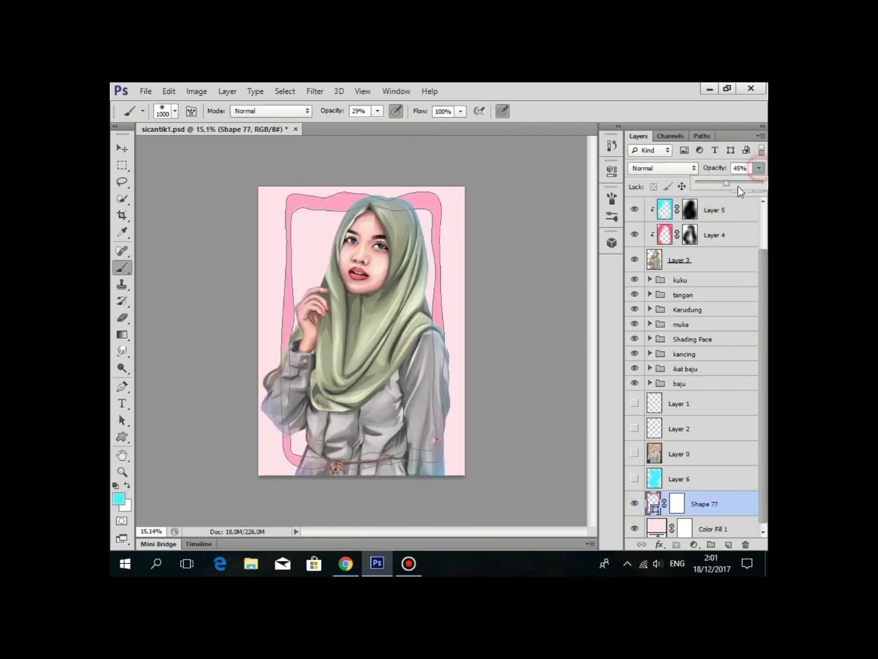
pyautogui.moveTo(750, 186); pyautogui.dragTo(726, 183)
pyautogui.click(720, 296)
pyautogui.scroll(-1, 427, 366)
pyautogui.scroll(1, 437, 470)
pyautogui.scroll(1, 435, 470)
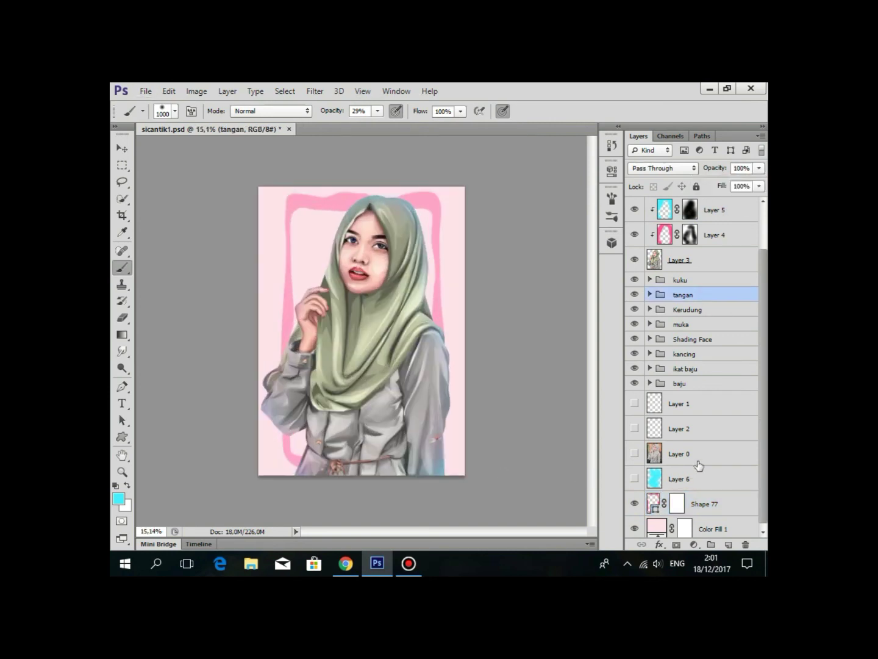
# Brush black on the frame's mask to fade its top and left sides.
pyautogui.moveTo(702, 503); pyautogui.dragTo(677, 543)
pyautogui.click(681, 509)
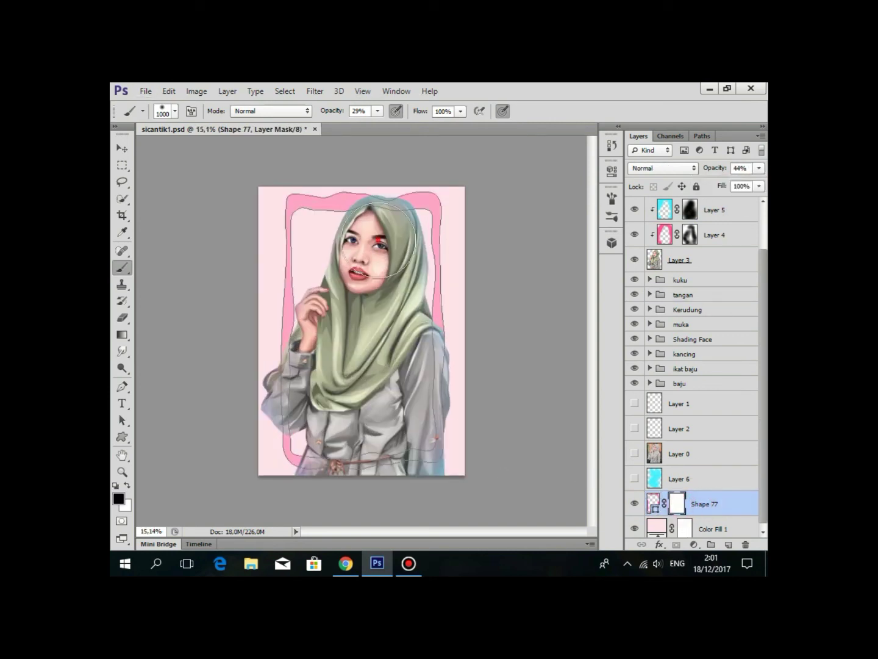
pyautogui.moveTo(380, 210); pyautogui.dragTo(447, 291)
pyautogui.moveTo(330, 211); pyautogui.dragTo(275, 257)
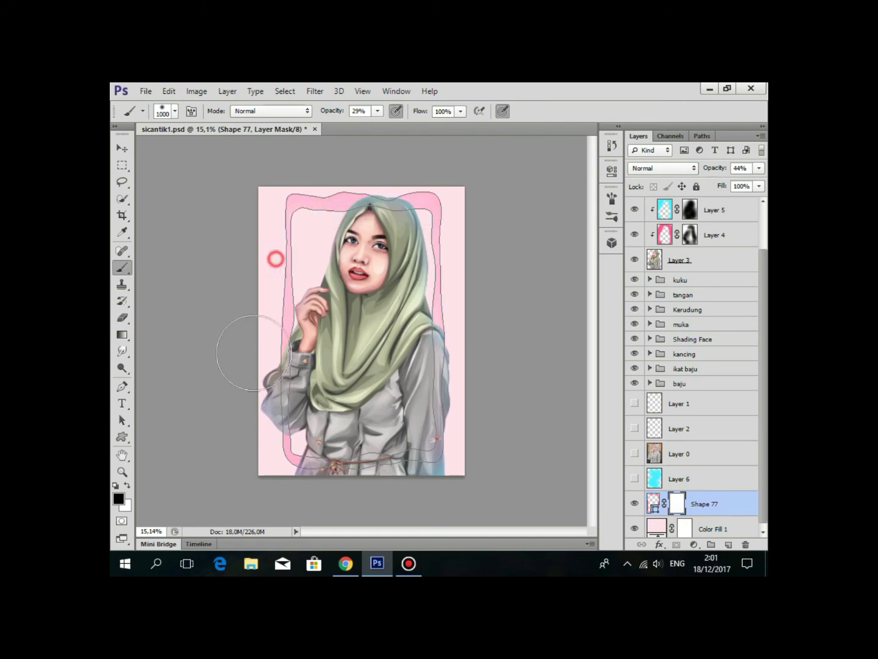
# Select the tangan group, then the cyan Layer 6.
pyautogui.click(717, 298)
pyautogui.scroll(1, 418, 412)
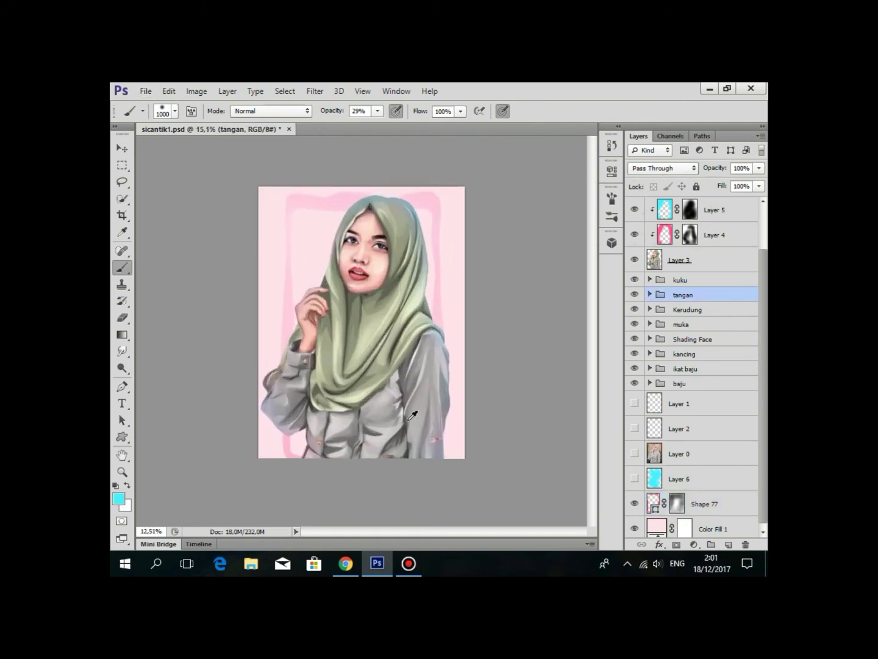
pyautogui.scroll(1, 415, 403)
pyautogui.scroll(1, 415, 393)
pyautogui.scroll(-1, 427, 384)
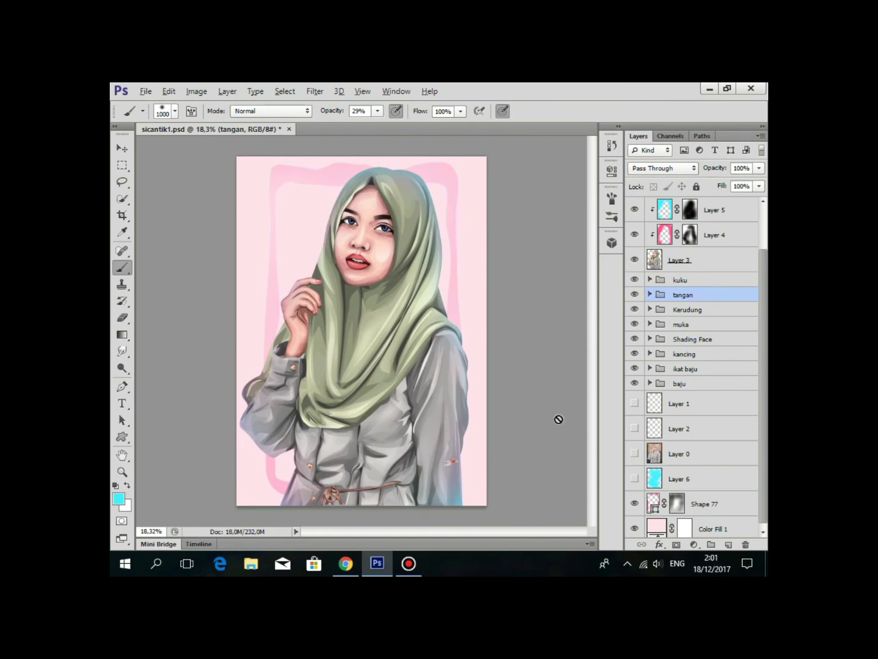
pyautogui.click(697, 452)
pyautogui.click(697, 479)
# Show the cyan background layer again and add a mask to Layer 6, with black as the painting colour.
pyautogui.click(634, 480)
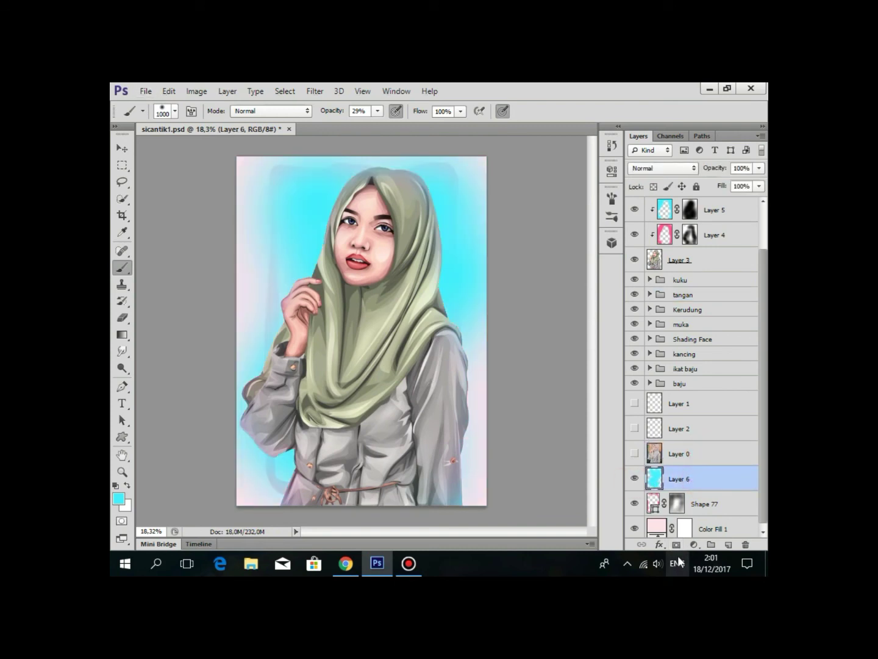
pyautogui.click(675, 544)
pyautogui.press('d')
# Paint black on Layer 6's mask to fade the cyan around the figure and in the upper left.
pyautogui.moveTo(407, 194); pyautogui.dragTo(408, 356)
pyautogui.moveTo(447, 222)
pyautogui.mouseDown()
pyautogui.moveTo(470, 226)
pyautogui.moveTo(451, 304)
pyautogui.mouseUp()
pyautogui.moveTo(303, 200); pyautogui.dragTo(489, 189)
pyautogui.moveTo(412, 177); pyautogui.dragTo(285, 154)
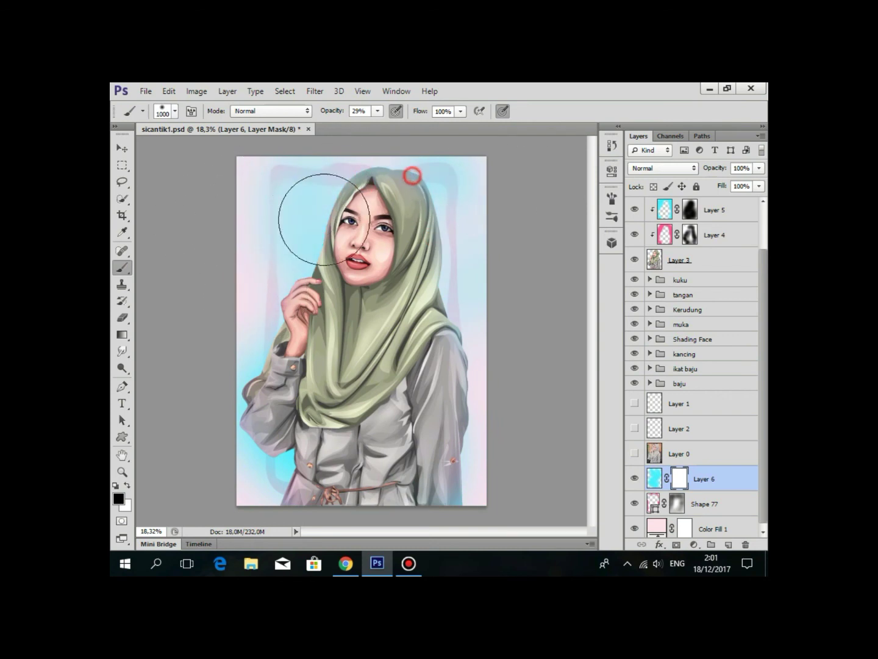
pyautogui.moveTo(387, 478); pyautogui.dragTo(399, 221)
pyautogui.moveTo(454, 197); pyautogui.dragTo(308, 381)
# Mask out more of the cyan glow along the lower background.
pyautogui.scroll(-1, 427, 305)
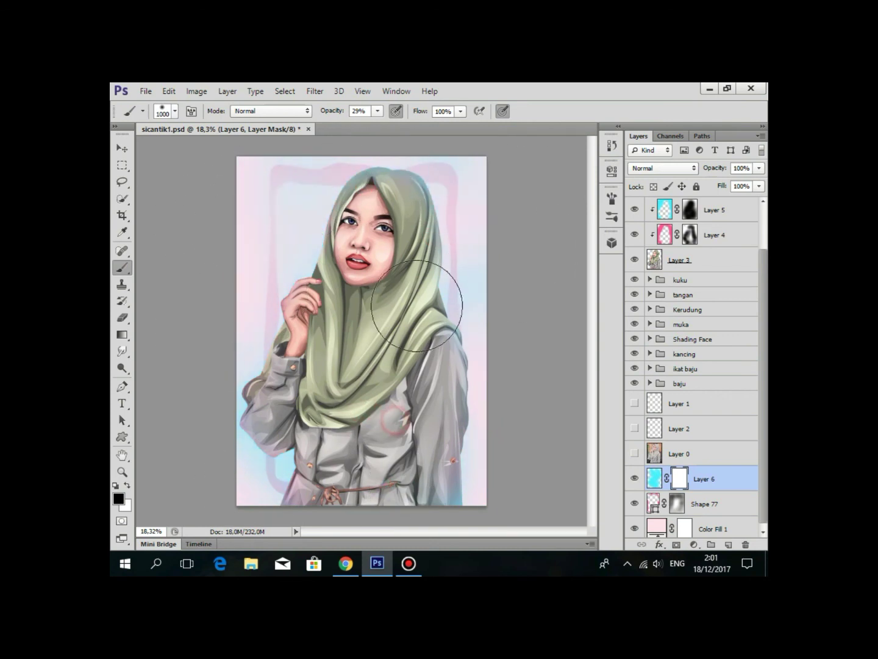
pyautogui.scroll(-3, 402, 344)
pyautogui.scroll(3, 290, 323)
pyautogui.moveTo(248, 438); pyautogui.dragTo(375, 457)
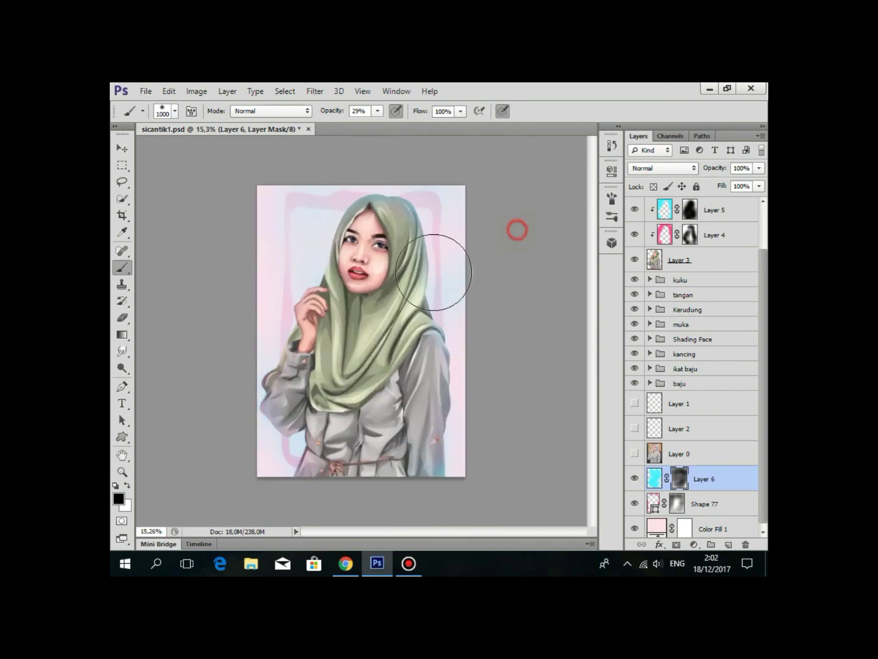
pyautogui.scroll(2, 351, 404)
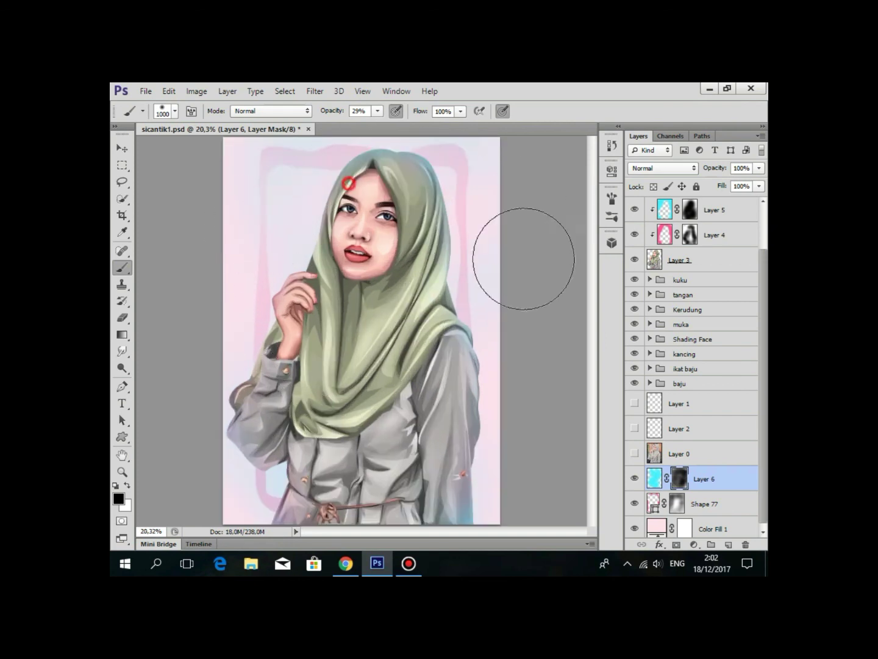
pyautogui.scroll(-2, 475, 342)
pyautogui.scroll(2, 449, 435)
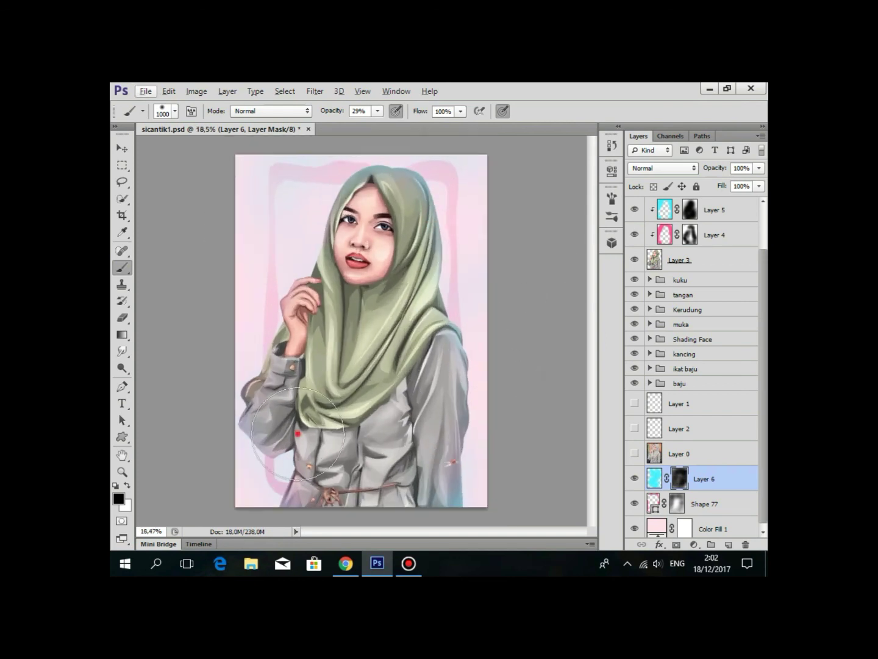
pyautogui.scroll(-1, 471, 386)
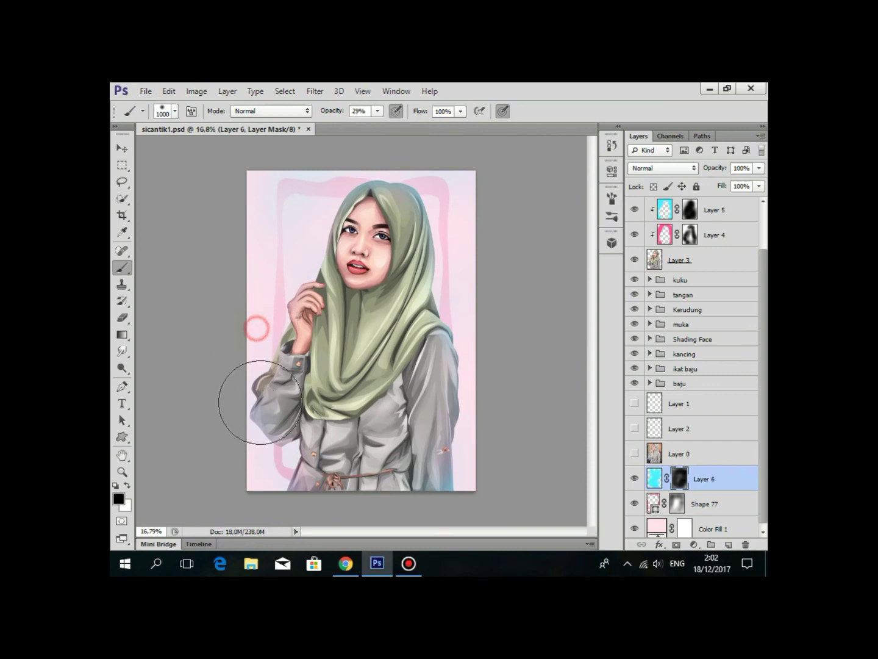
pyautogui.scroll(-2, 491, 378)
pyautogui.scroll(2, 476, 404)
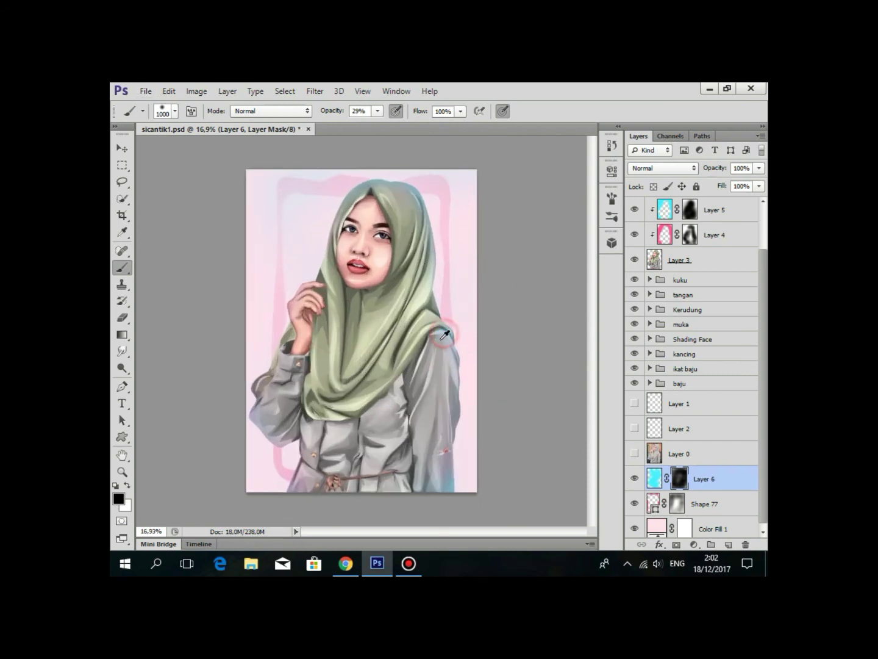
pyautogui.scroll(2, 452, 415)
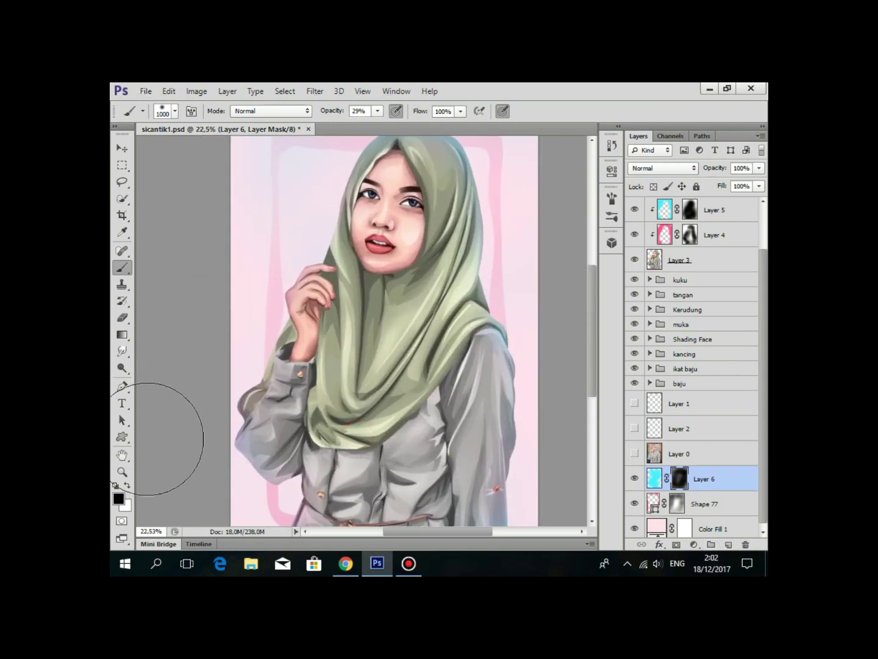
# Draw a speech bubble custom shape beside her face in the upper left.
pyautogui.click(122, 438)
pyautogui.click(596, 112)
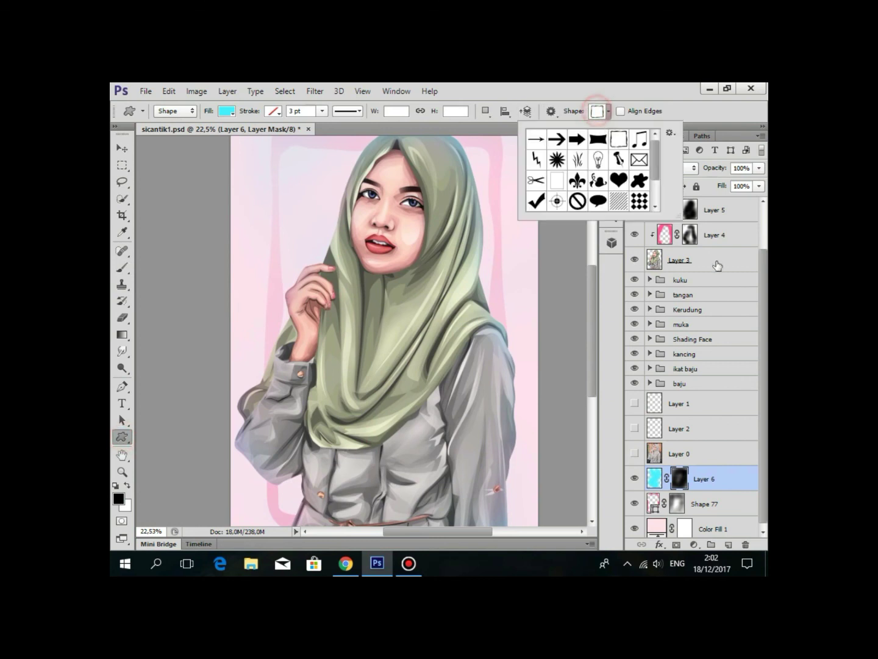
pyautogui.moveTo(659, 161); pyautogui.dragTo(659, 152)
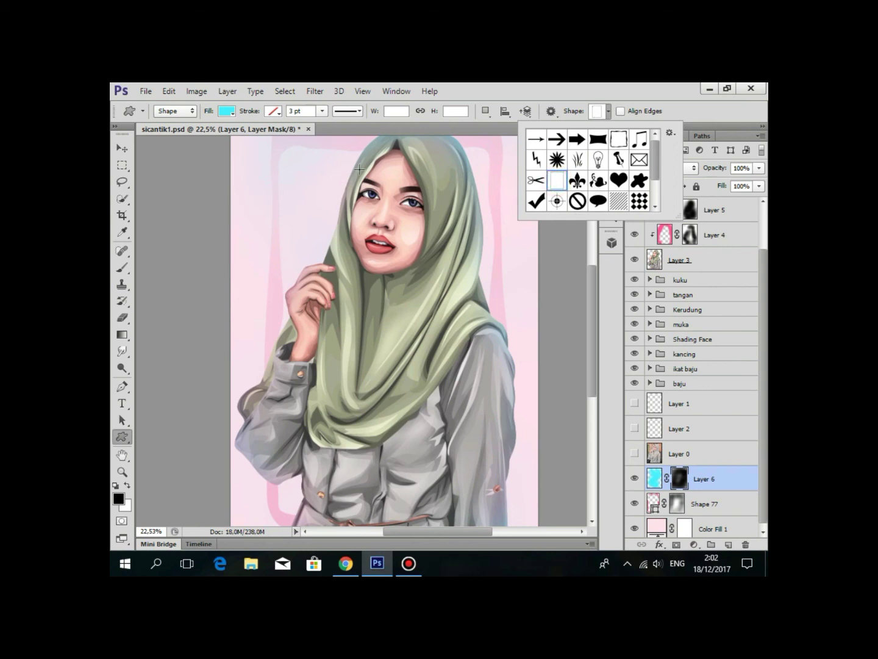
pyautogui.moveTo(322, 173); pyautogui.dragTo(439, 373)
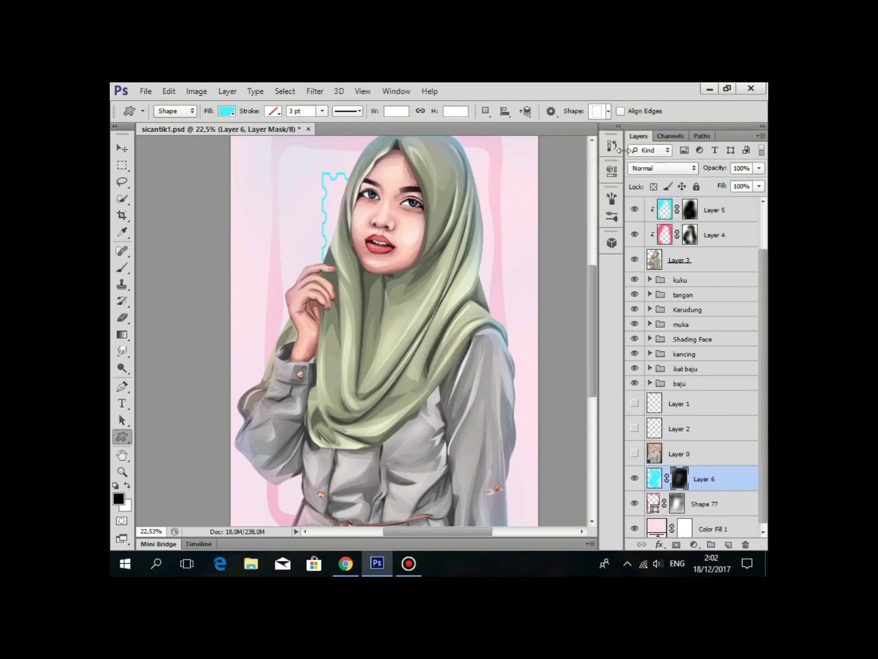
pyautogui.click(606, 111)
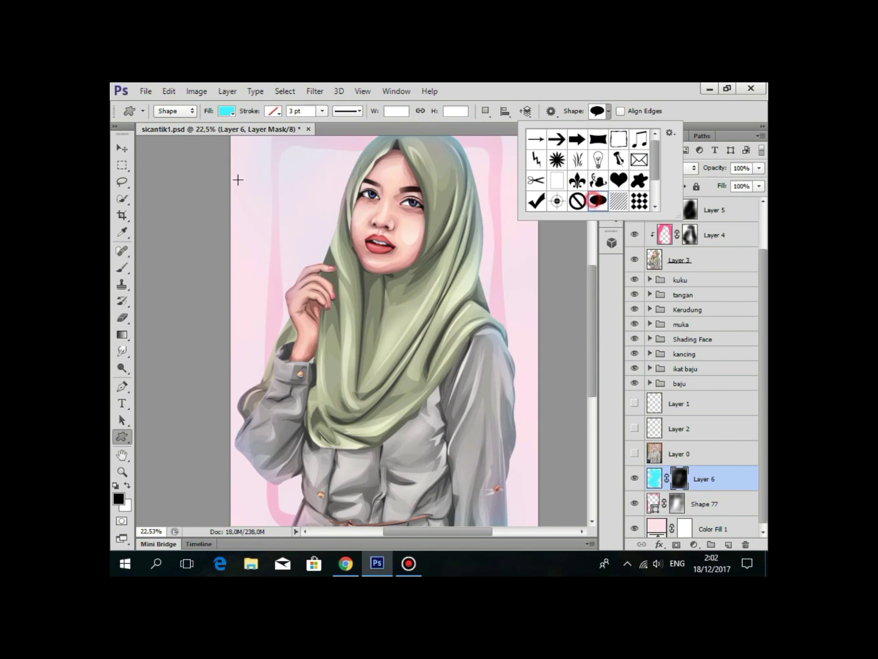
pyautogui.moveTo(288, 164); pyautogui.dragTo(339, 226)
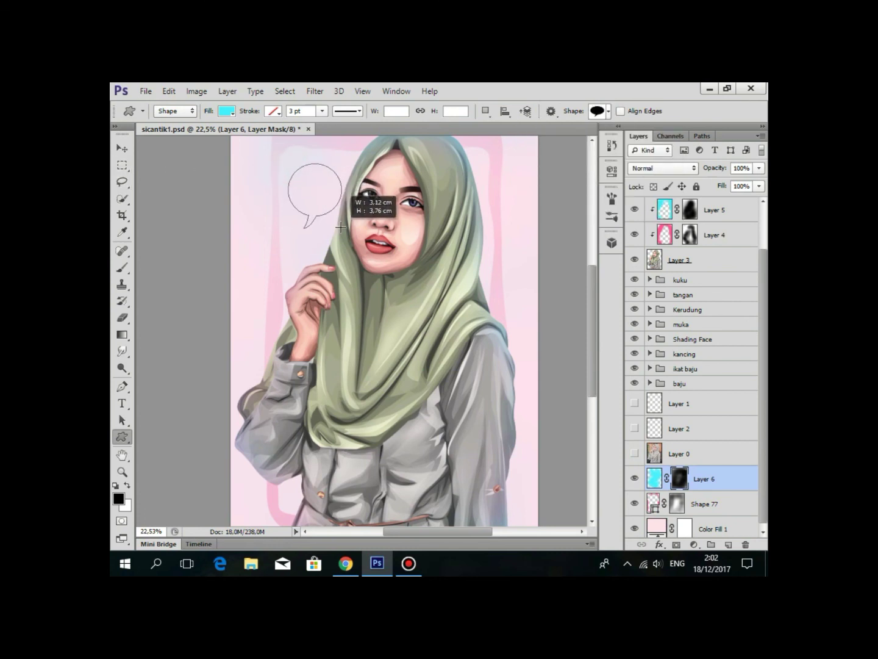
# Flip the speech bubble horizontally and move it up and to the left.
pyautogui.click(122, 144)
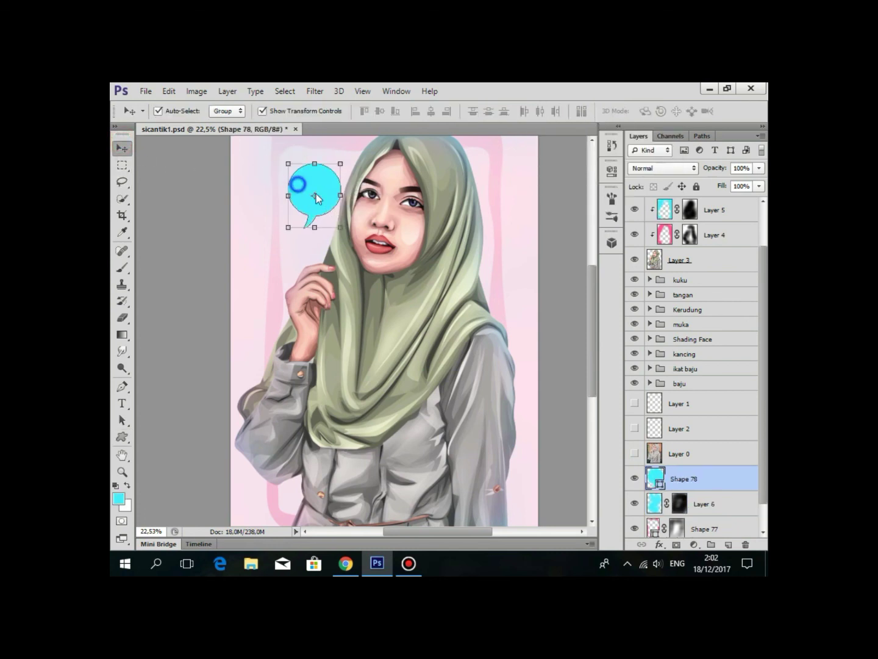
pyautogui.rightClick(289, 181)
pyautogui.press('Escape')
pyautogui.rightClick(313, 182)
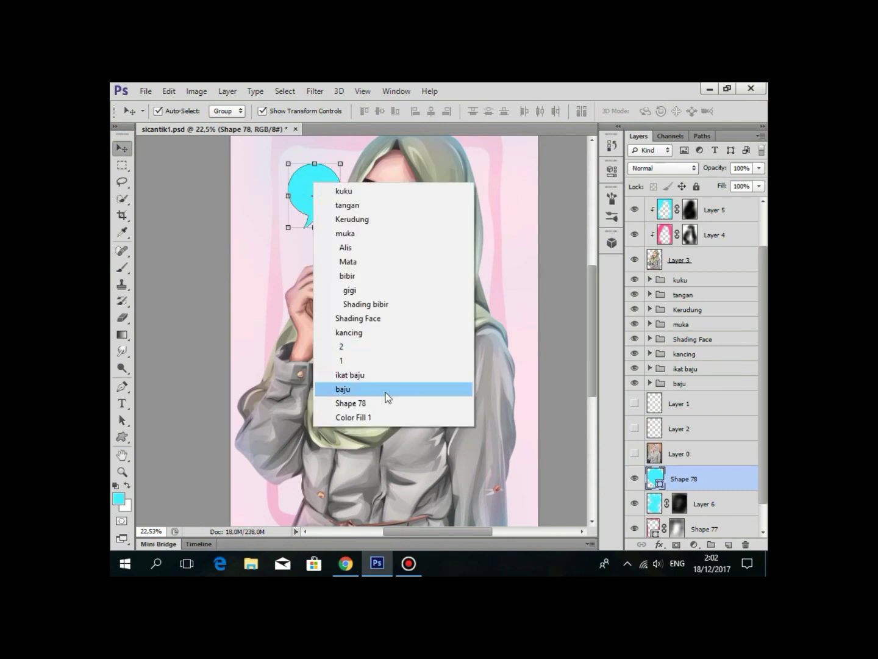
pyautogui.click(386, 403)
pyautogui.hotkey('ctrl', 't')
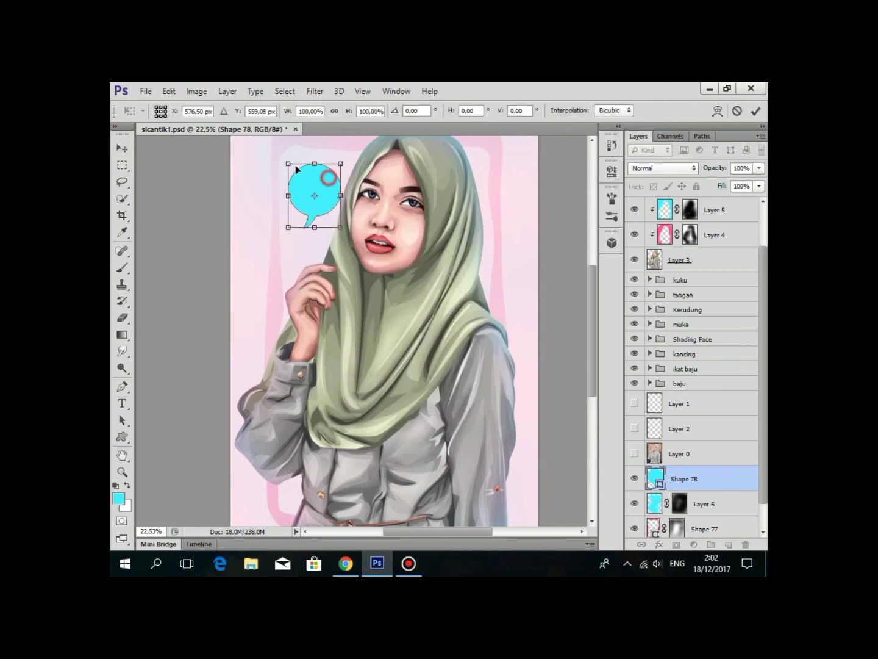
pyautogui.rightClick(311, 169)
pyautogui.click(350, 360)
pyautogui.moveTo(329, 216)
pyautogui.mouseDown()
pyautogui.moveTo(298, 206)
pyautogui.moveTo(321, 201)
pyautogui.mouseUp()
pyautogui.press('Return')
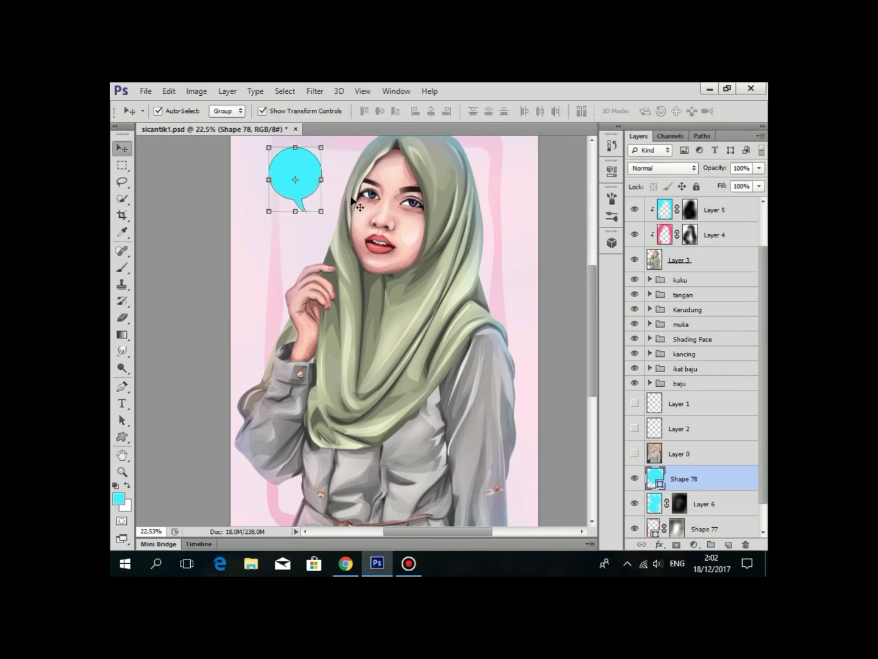
# Refill the speech bubble layer, Shape 78, with light pink f691eb.
pyautogui.scroll(-3, 353, 199)
pyautogui.click(747, 309)
pyautogui.scroll(-2, 385, 429)
pyautogui.scroll(3, 384, 427)
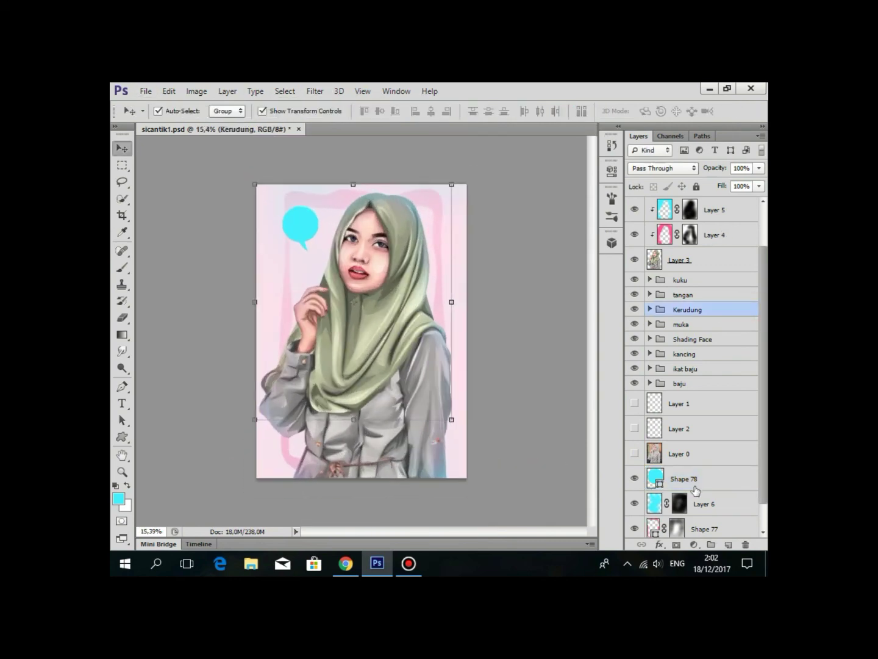
pyautogui.click(692, 479)
pyautogui.press('i')
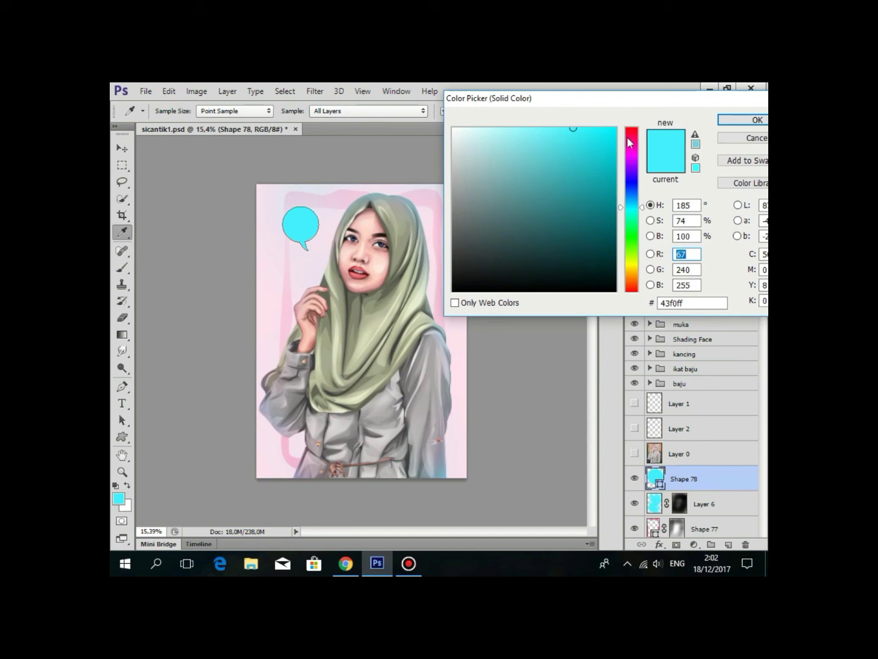
pyautogui.moveTo(629, 140)
pyautogui.mouseDown()
pyautogui.moveTo(624, 127)
pyautogui.moveTo(638, 153)
pyautogui.mouseUp()
pyautogui.click(601, 153)
pyautogui.moveTo(545, 141)
pyautogui.mouseDown()
pyautogui.moveTo(520, 134)
pyautogui.moveTo(518, 124)
pyautogui.mouseUp()
pyautogui.click(738, 122)
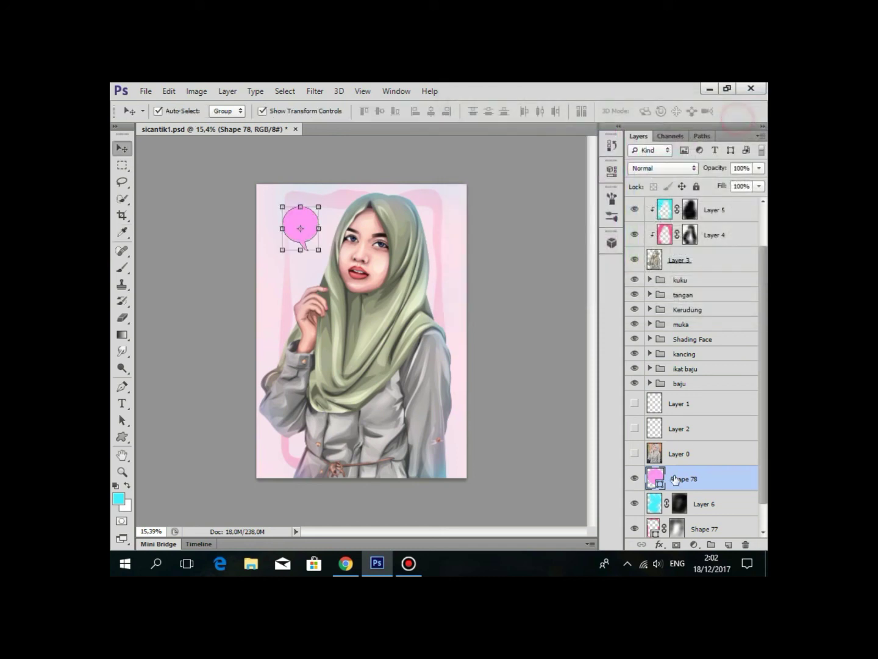
pyautogui.scroll(1, 403, 281)
pyautogui.scroll(1, 402, 282)
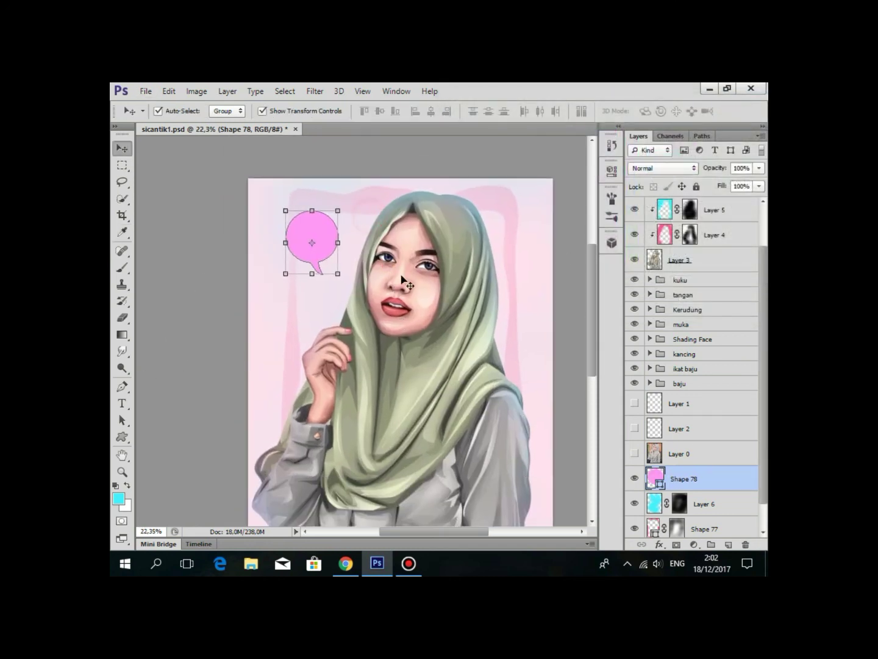
pyautogui.click(122, 437)
# Draw a heart shape inside the speech bubble and fill it bright red.
pyautogui.click(607, 111)
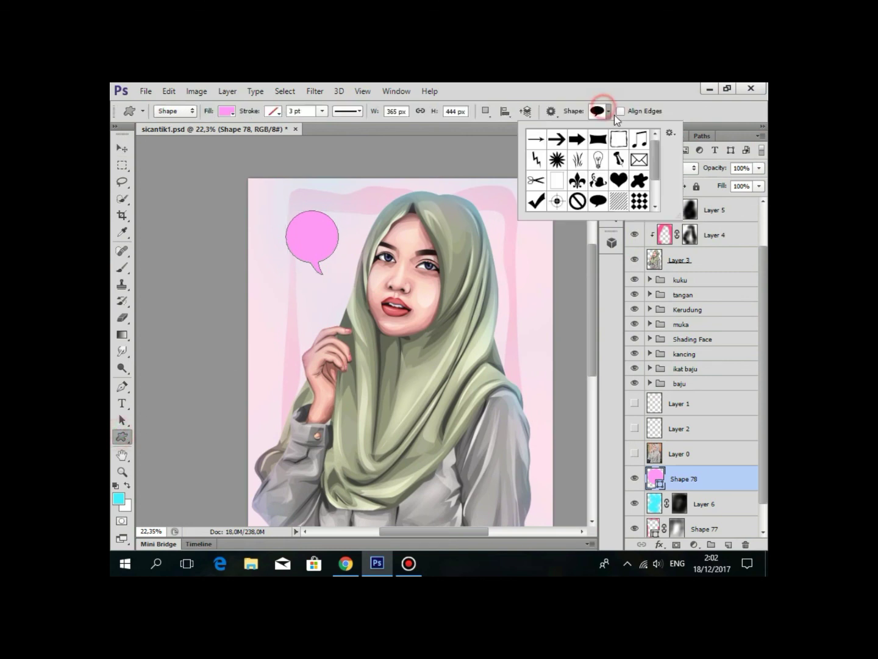
pyautogui.scroll(2, 294, 245)
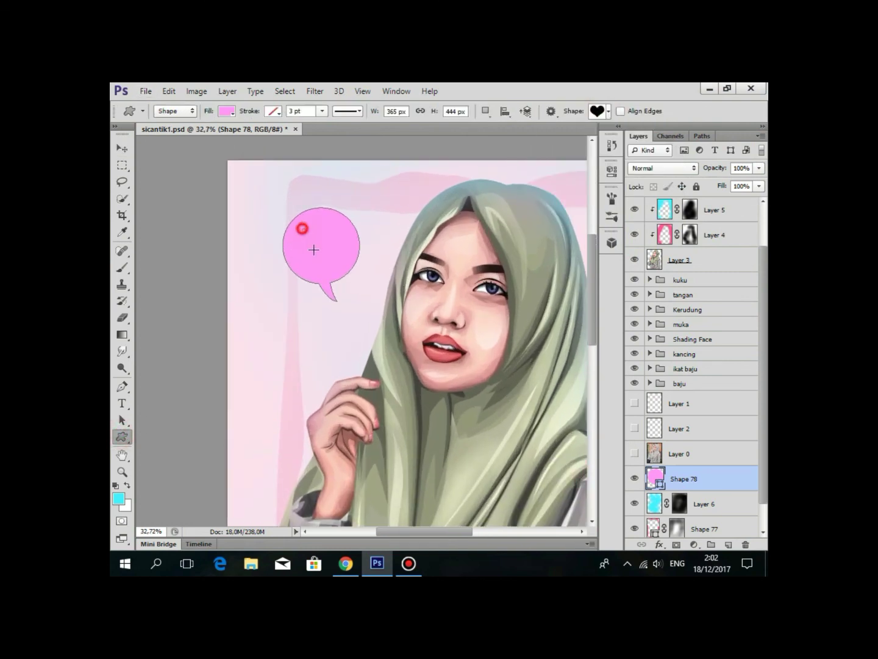
pyautogui.moveTo(302, 228)
pyautogui.mouseDown()
pyautogui.moveTo(327, 271)
pyautogui.moveTo(344, 279)
pyautogui.mouseUp()
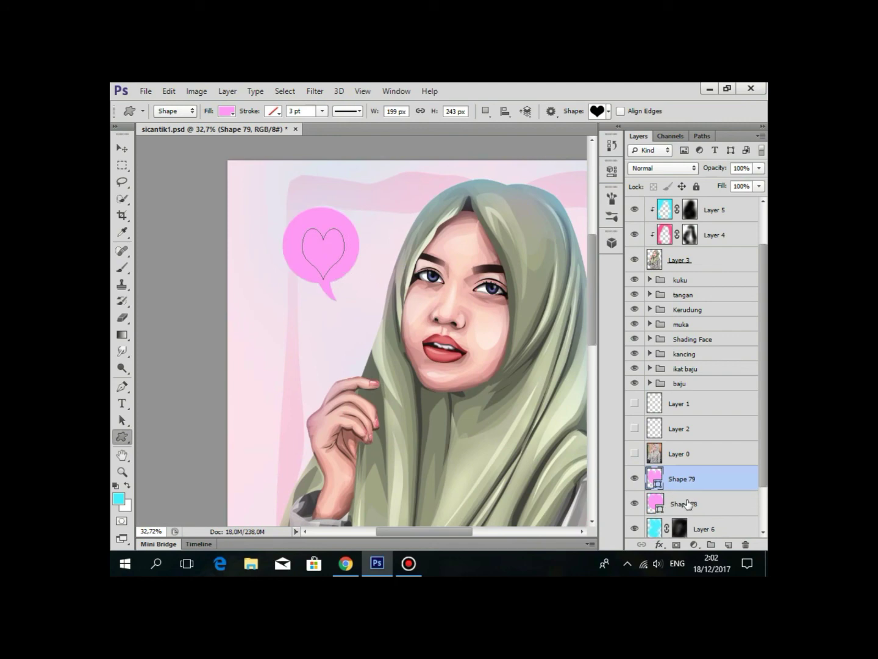
pyautogui.doubleClick(657, 481)
pyautogui.click(632, 129)
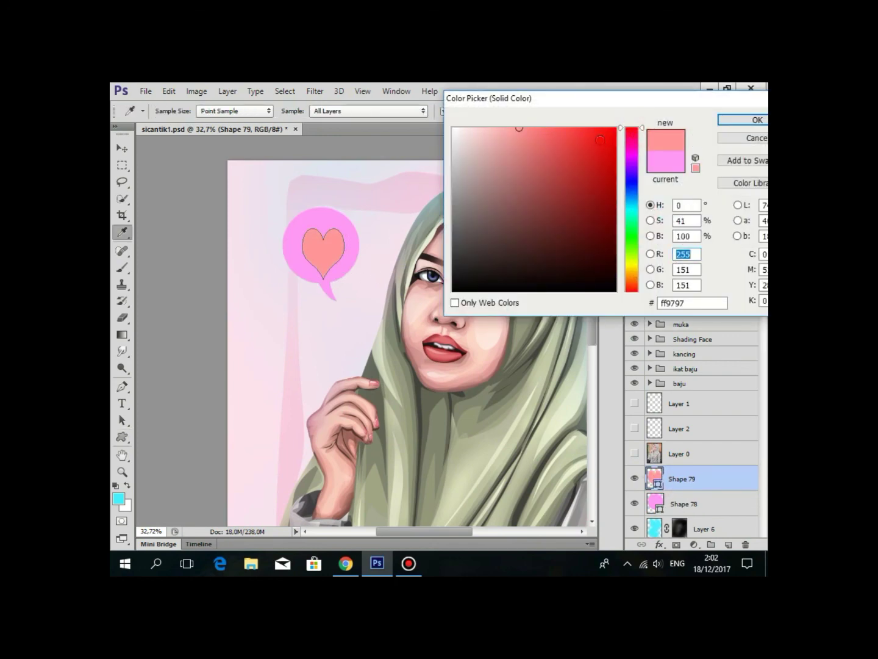
pyautogui.click(605, 129)
pyautogui.click(755, 118)
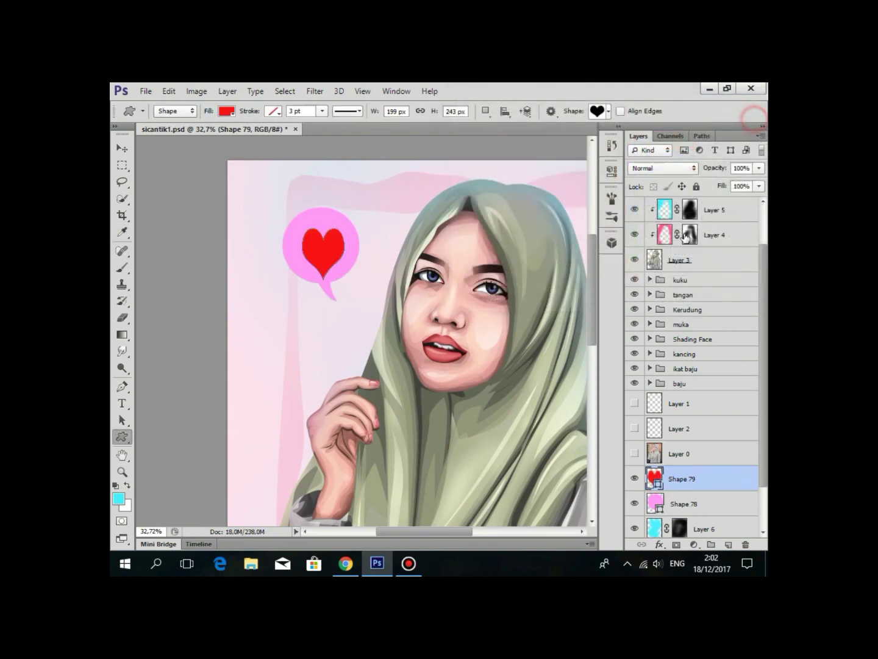
# Fit the image in the window and refill the speech bubble with white.
pyautogui.click(710, 289)
pyautogui.hotkey('ctrl', '-')
pyautogui.hotkey('ctrl', '0')
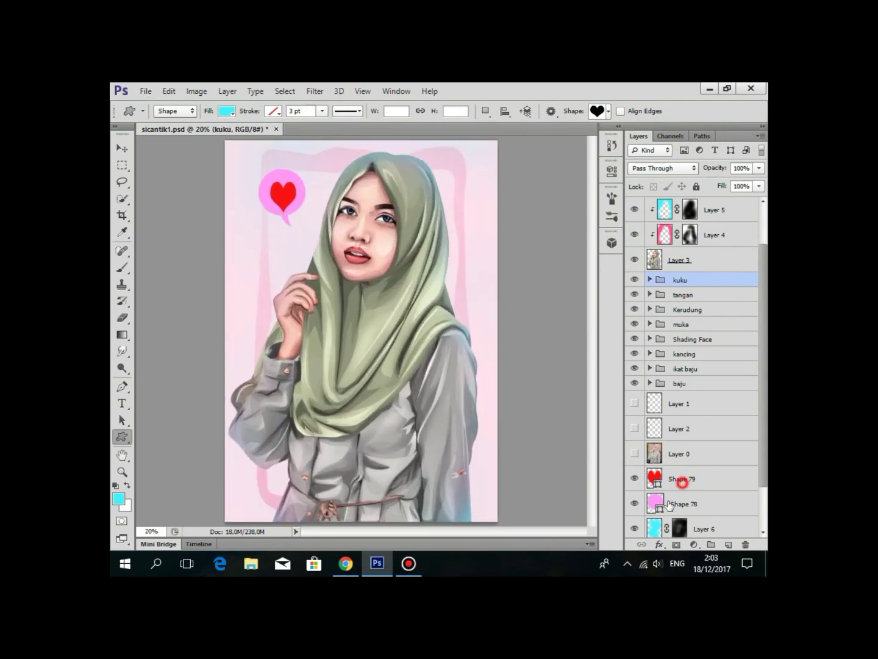
pyautogui.click(682, 480)
pyautogui.doubleClick(655, 502)
pyautogui.click(453, 130)
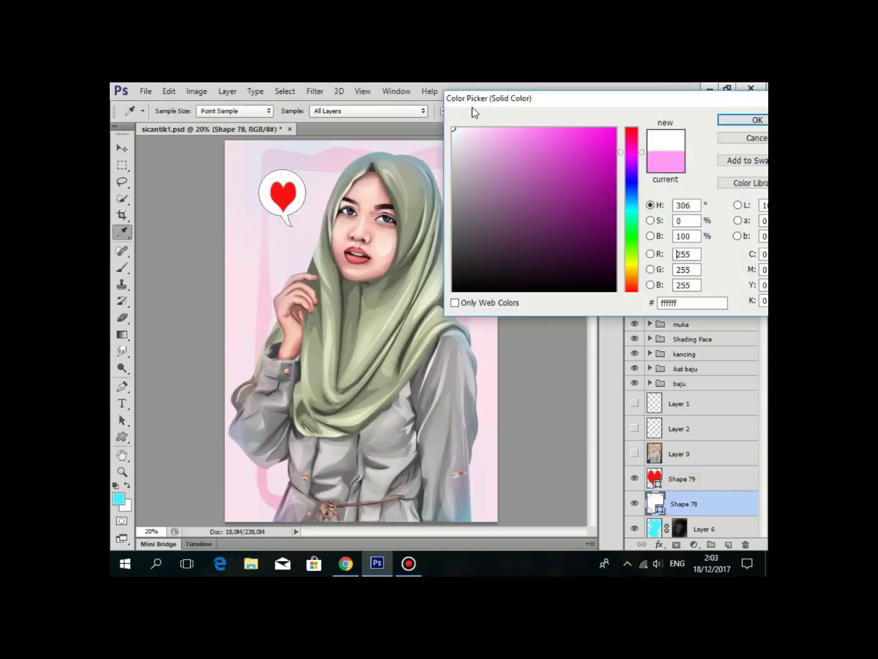
pyautogui.click(761, 120)
# Scale the speech bubble down to about 80% and nudge it slightly right.
pyautogui.scroll(3, 313, 234)
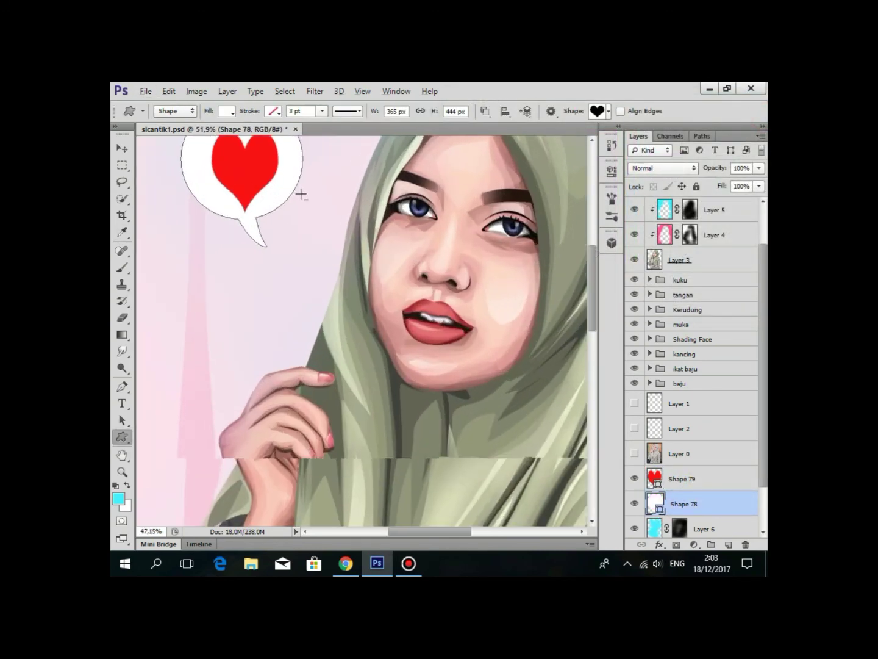
pyautogui.scroll(3, 300, 194)
pyautogui.hotkey('ctrl', 't')
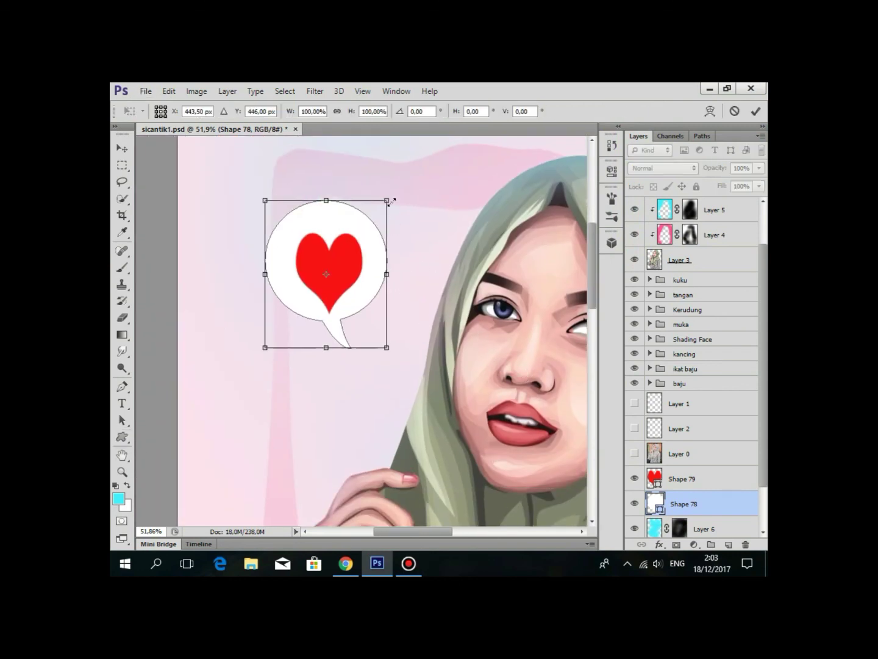
pyautogui.moveTo(388, 200); pyautogui.dragTo(378, 214)
pyautogui.moveTo(335, 246); pyautogui.dragTo(340, 249)
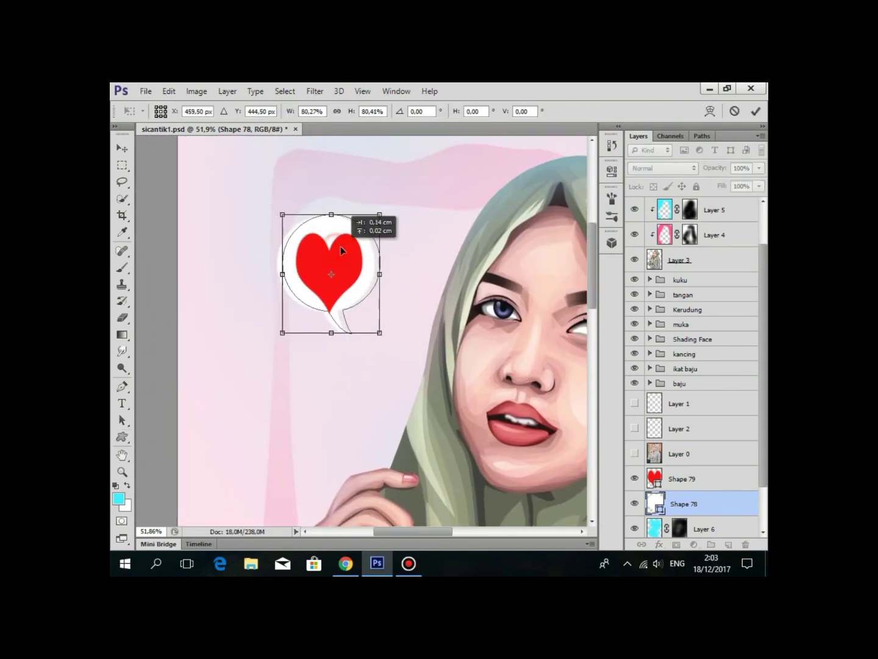
# Confirm the resize, then move the heart right and position the bubble around it.
pyautogui.press('Return')
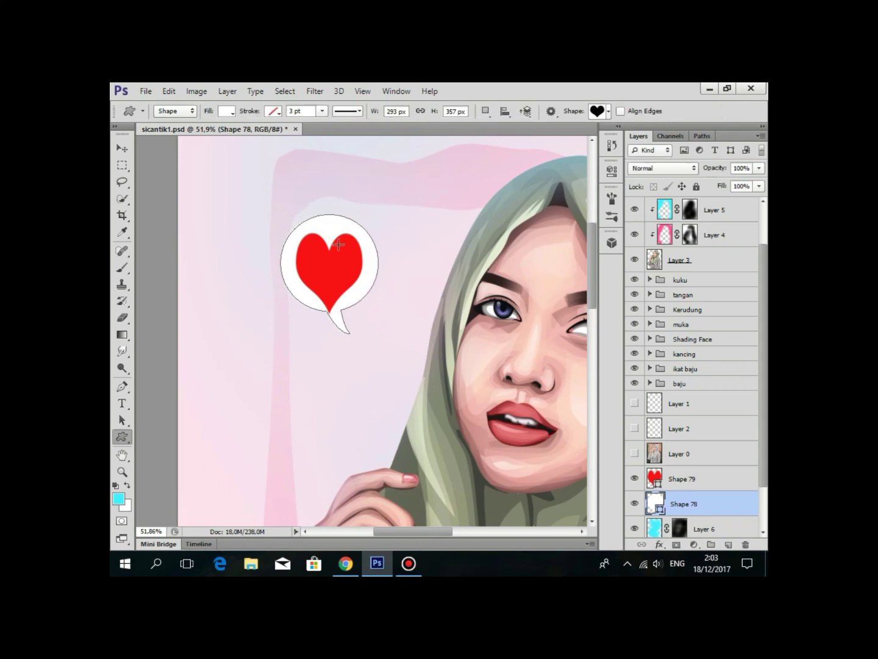
pyautogui.click(122, 146)
pyautogui.moveTo(359, 247); pyautogui.dragTo(421, 256)
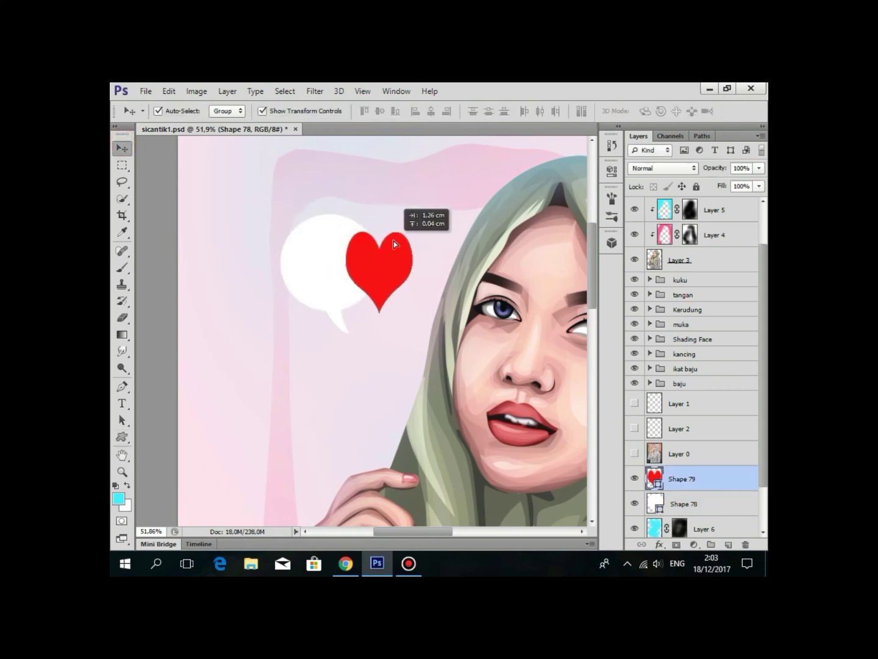
pyautogui.click(681, 503)
pyautogui.moveTo(337, 285); pyautogui.dragTo(397, 285)
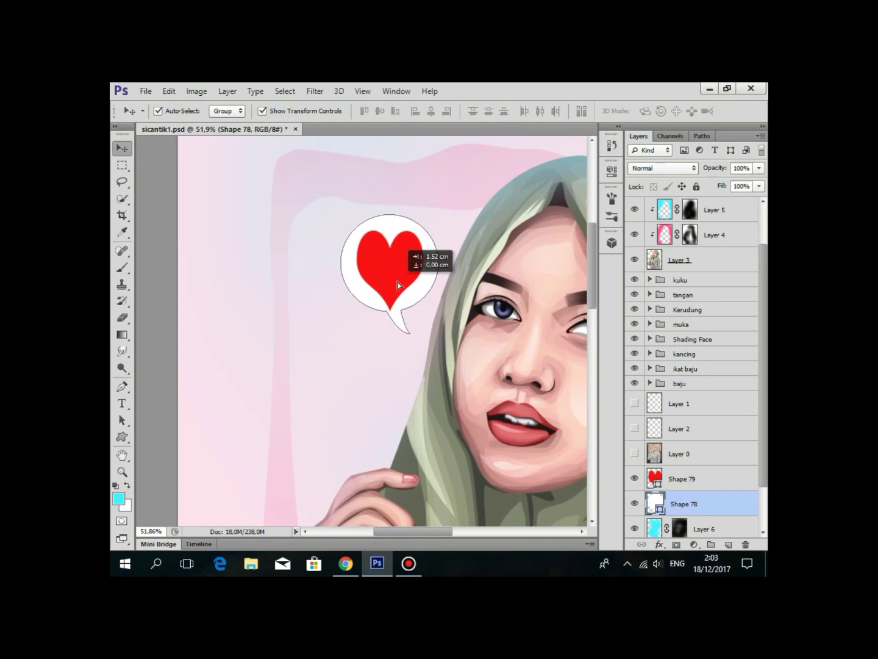
pyautogui.click(700, 282)
pyautogui.scroll(-5, 482, 300)
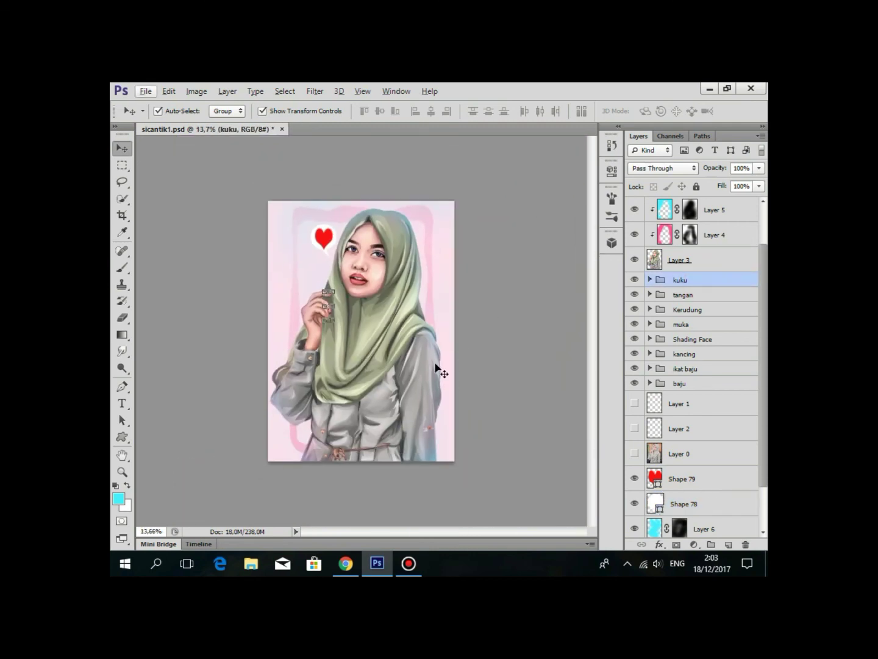
pyautogui.scroll(1, 358, 404)
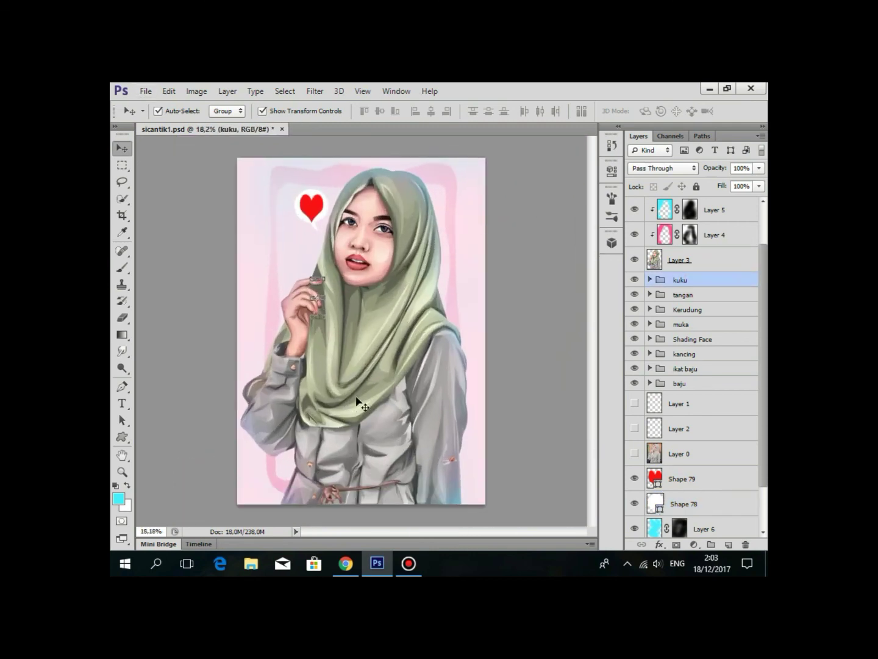
# Select the heart and bubble layers together and scale the pair down.
pyautogui.click(697, 480)
pyautogui.keyDown('shift'); pyautogui.click(690, 502); pyautogui.keyUp('shift')
pyautogui.scroll(1, 332, 217)
pyautogui.moveTo(330, 172)
pyautogui.mouseDown()
pyautogui.moveTo(317, 176)
pyautogui.moveTo(311, 198)
pyautogui.moveTo(301, 181)
pyautogui.mouseUp()
pyautogui.hotkey('ctrl', 'z')
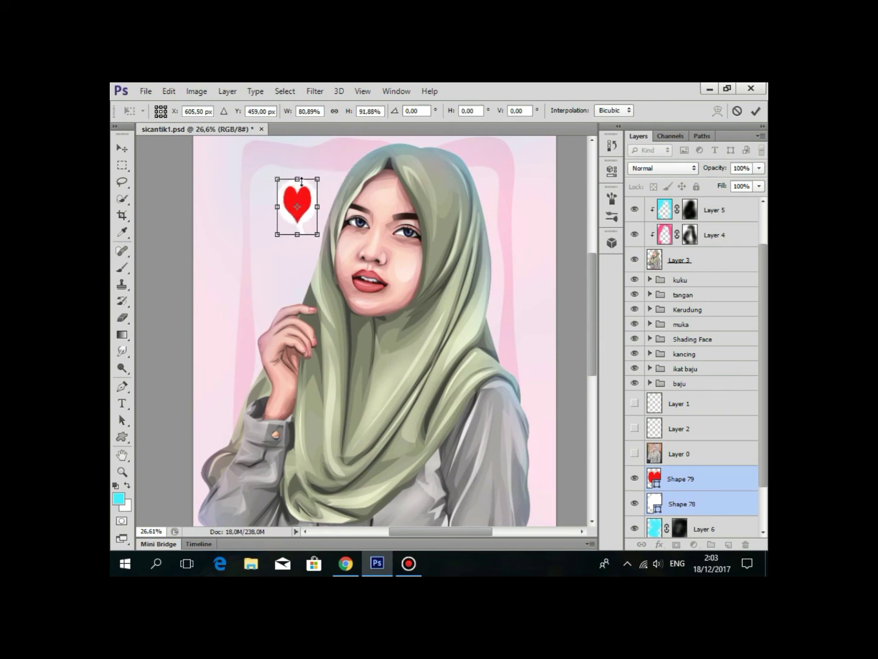
pyautogui.press('Return')
# Lower the speech bubble layer's opacity to about 58%.
pyautogui.scroll(-3, 457, 193)
pyautogui.click(707, 324)
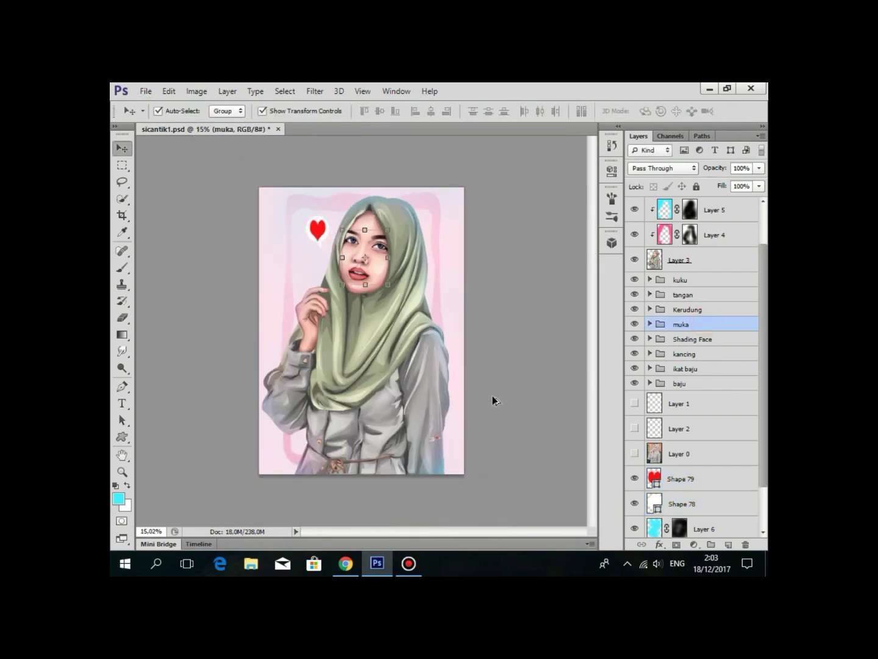
pyautogui.scroll(2, 383, 345)
pyautogui.click(700, 485)
pyautogui.click(741, 503)
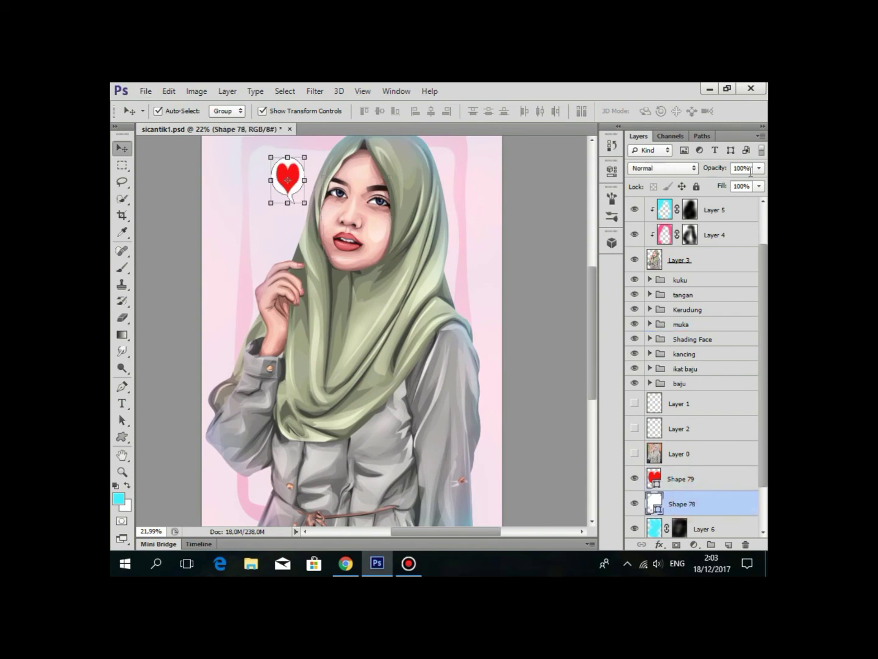
pyautogui.moveTo(760, 167); pyautogui.dragTo(731, 183)
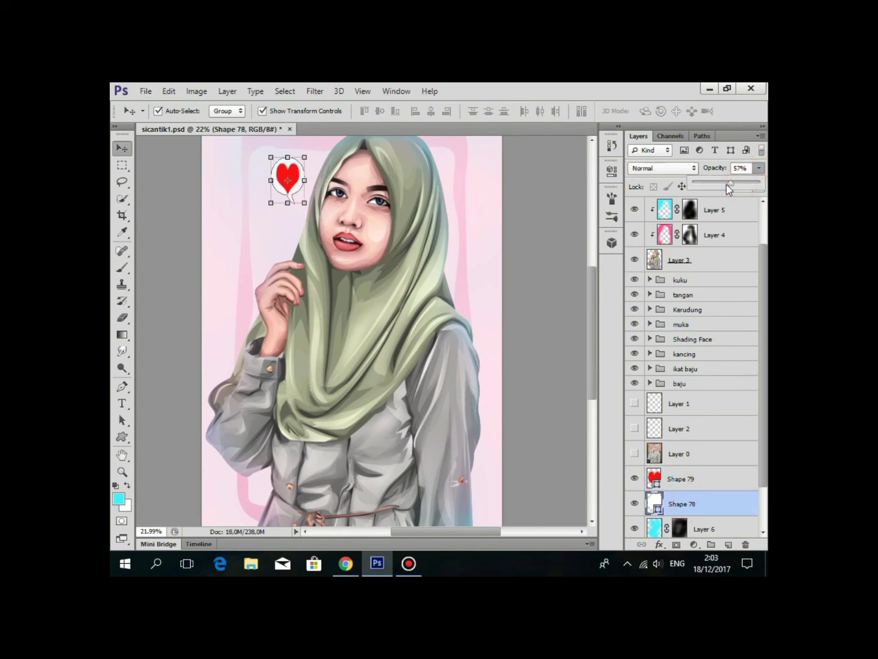
pyautogui.click(750, 480)
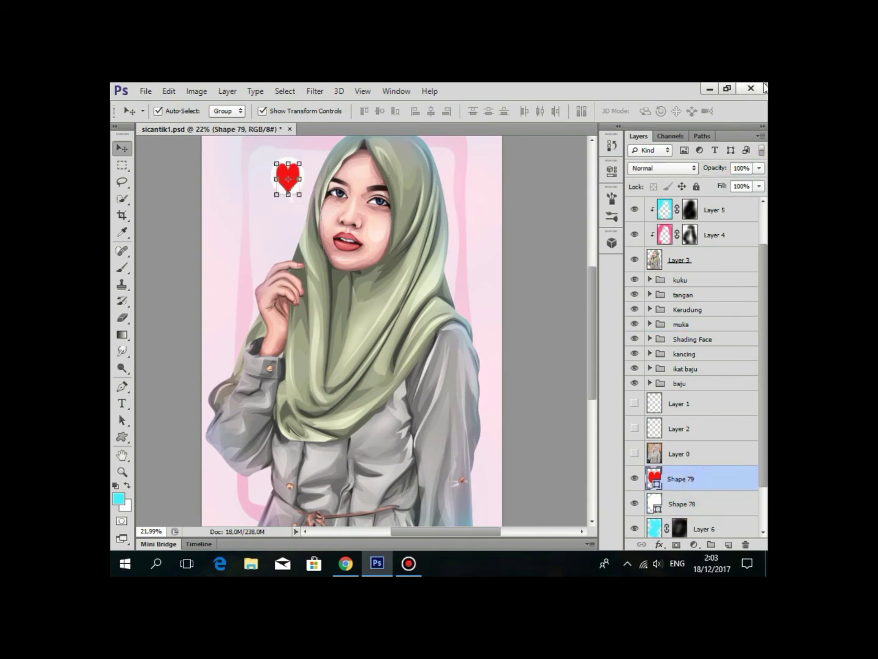
pyautogui.click(757, 177)
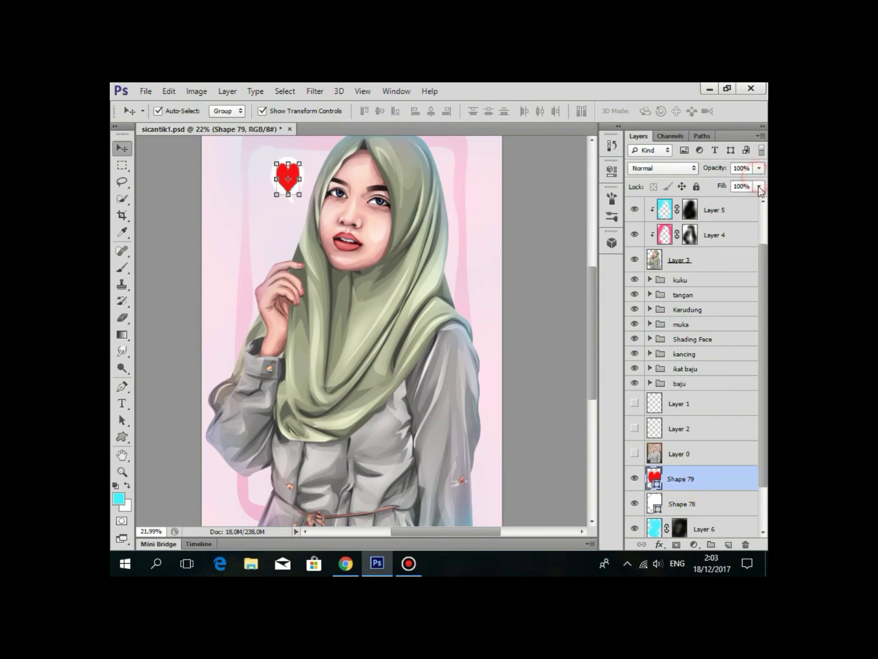
# Recolour the heart, Shape 79, to the softer red e44c4c.
pyautogui.doubleClick(655, 482)
pyautogui.moveTo(555, 135); pyautogui.dragTo(554, 142)
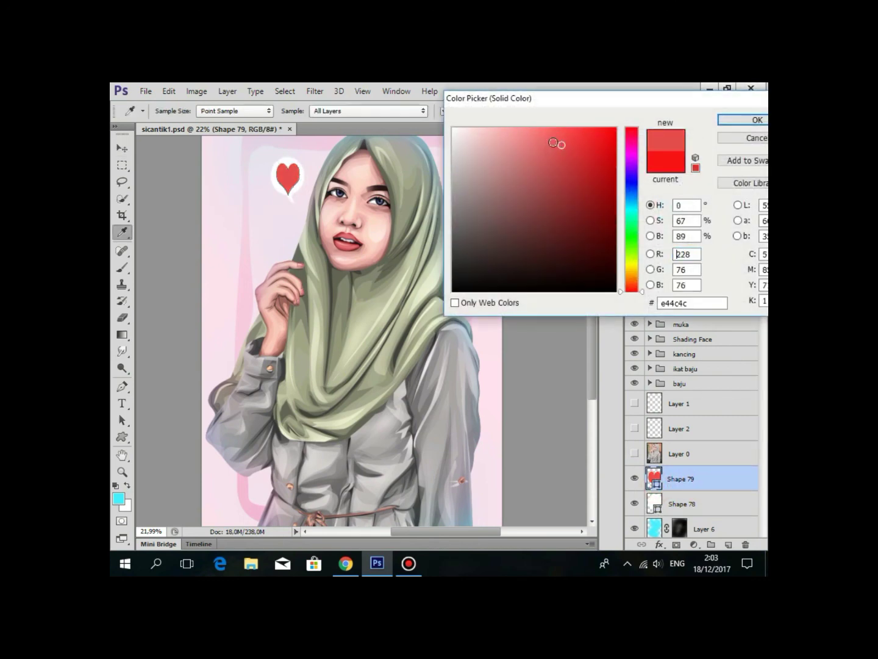
pyautogui.click(757, 119)
pyautogui.click(687, 276)
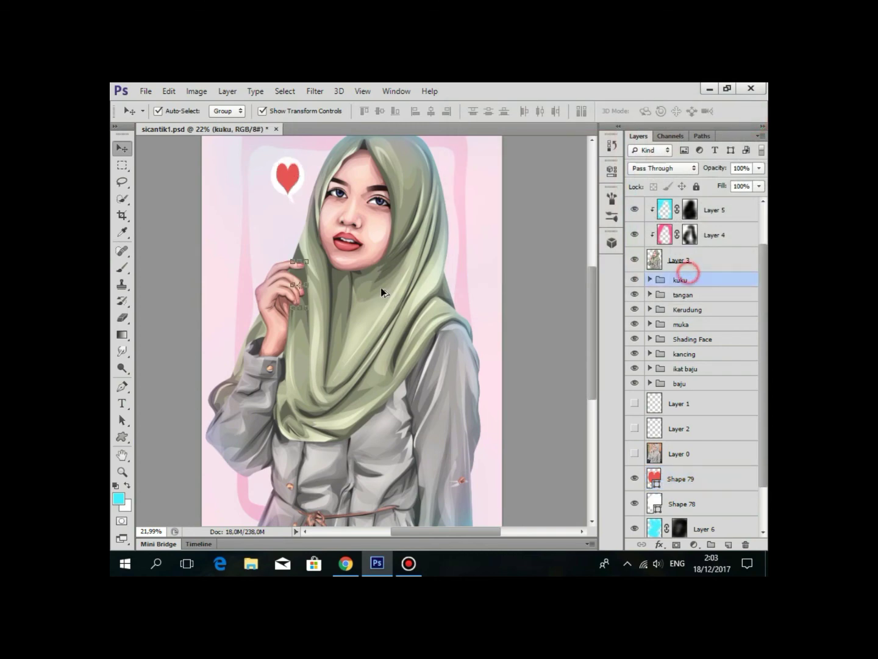
pyautogui.moveTo(381, 288); pyautogui.dragTo(387, 288)
pyautogui.click(421, 337)
pyautogui.click(713, 325)
# Add an empty Layer 7 directly above the speech bubble layer.
pyautogui.hotkey('ctrl', '-')
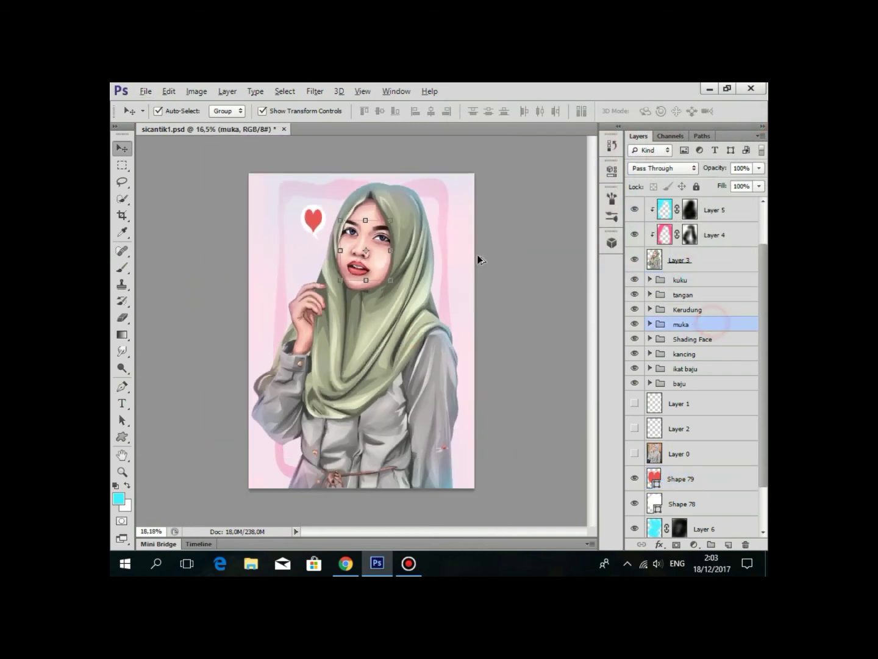
pyautogui.click(694, 263)
pyautogui.scroll(3, 491, 366)
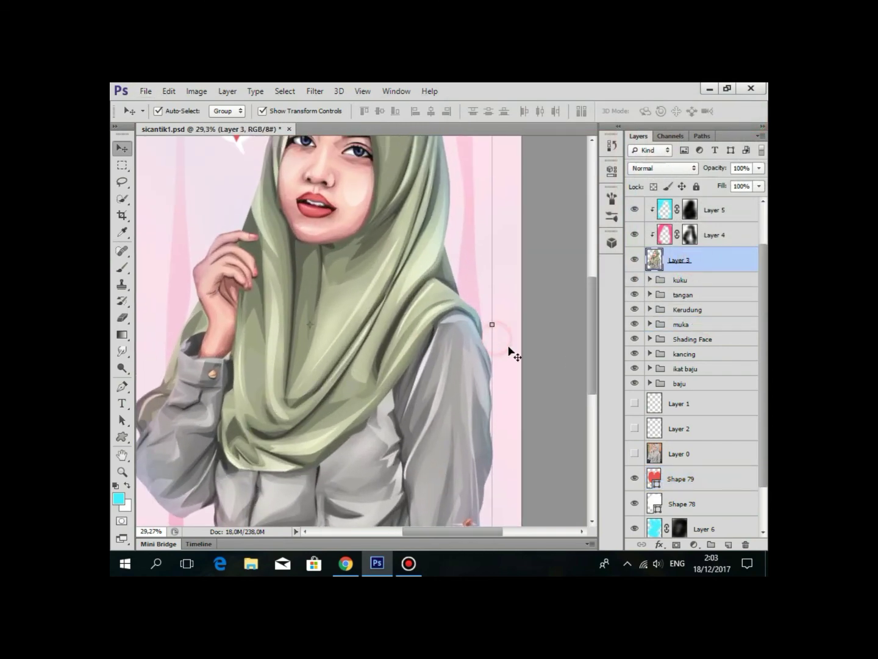
pyautogui.scroll(-1, 511, 348)
pyautogui.click(700, 353)
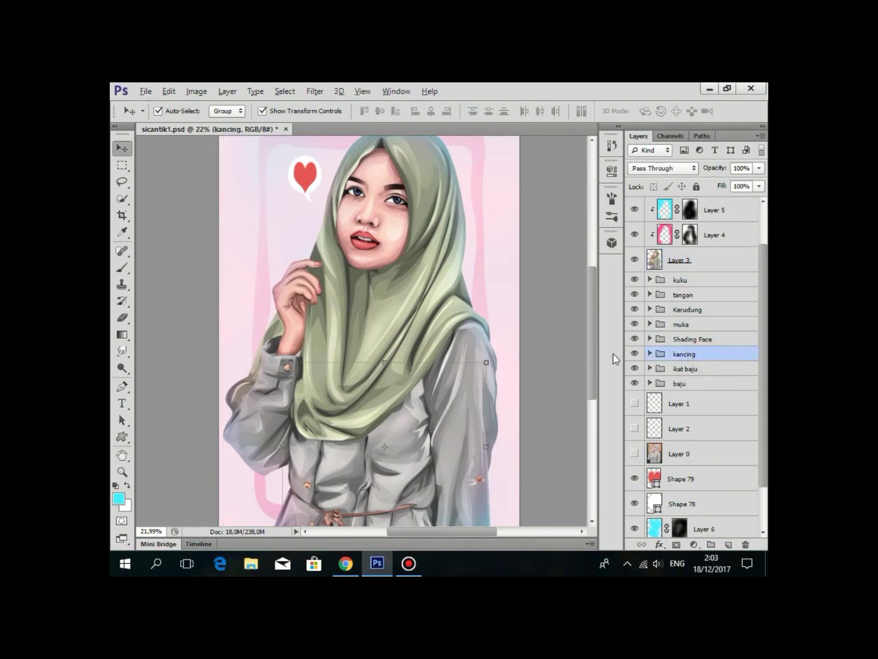
pyautogui.click(714, 342)
pyautogui.click(708, 403)
pyautogui.click(709, 499)
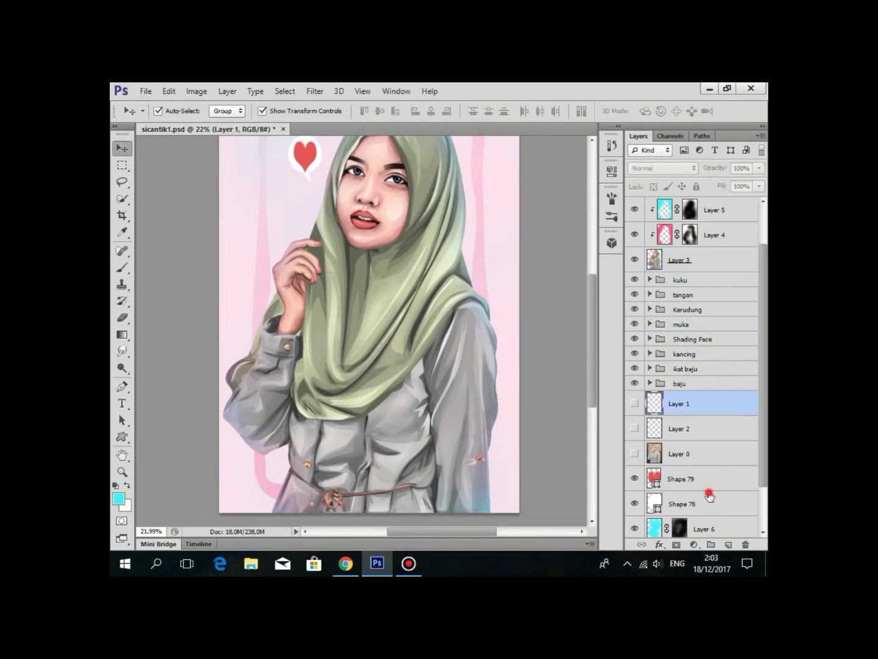
pyautogui.click(728, 545)
# Check the brush settings, then bring up the Custom Shape tool's shape library.
pyautogui.press('b')
pyautogui.rightClick(482, 256)
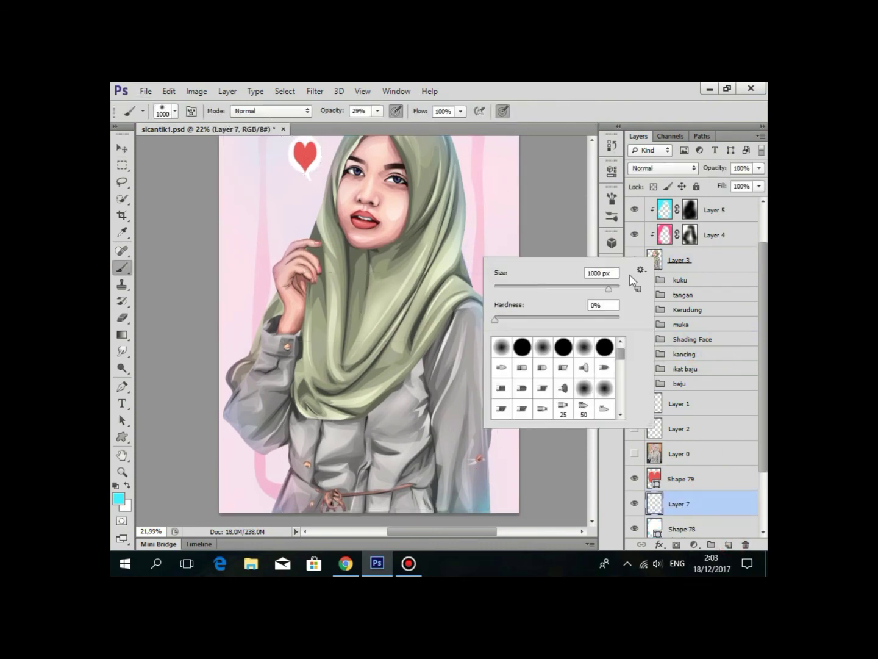
pyautogui.click(122, 435)
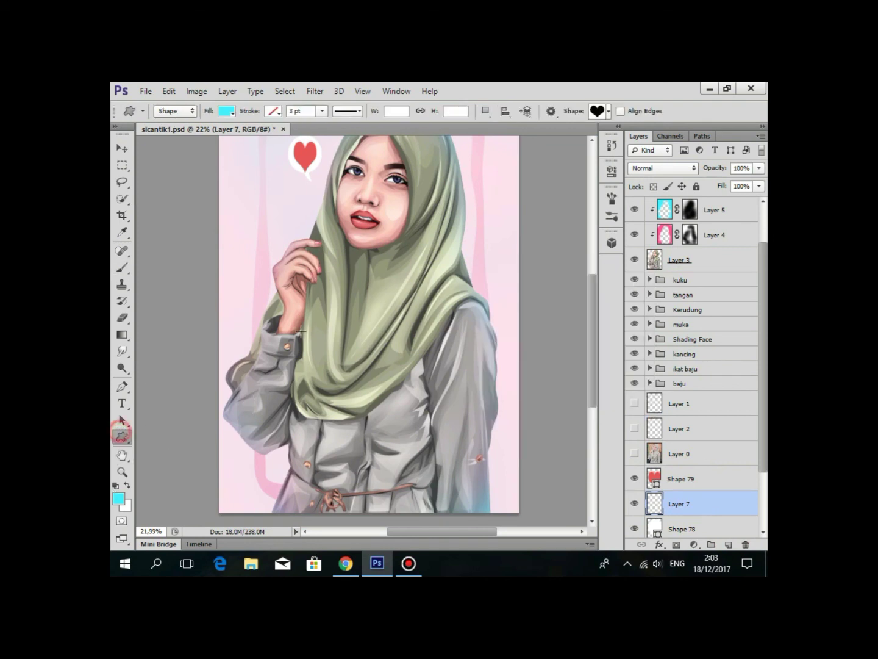
pyautogui.click(603, 112)
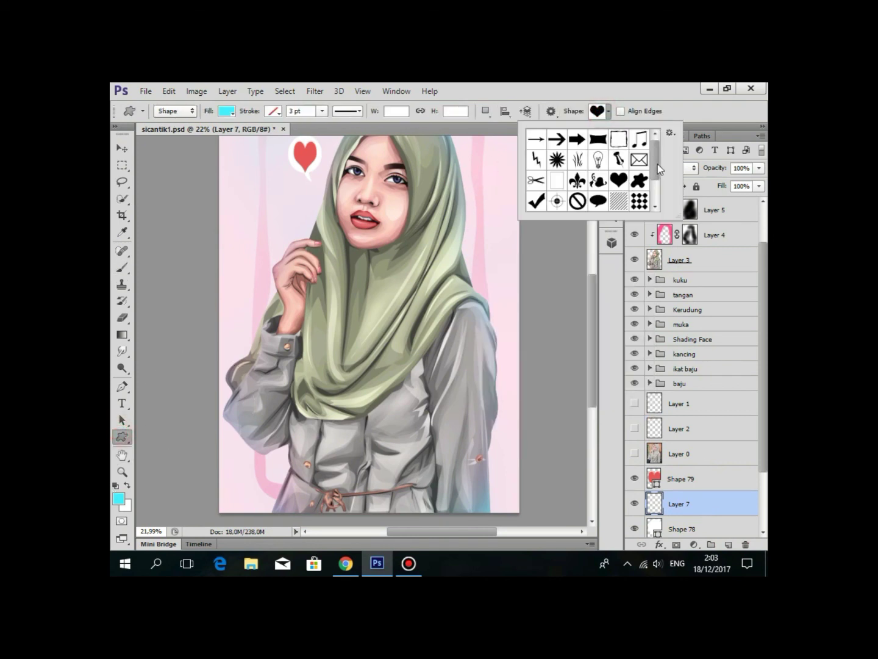
pyautogui.moveTo(657, 161)
pyautogui.mouseDown()
pyautogui.moveTo(654, 194)
pyautogui.moveTo(653, 163)
pyautogui.mouseUp()
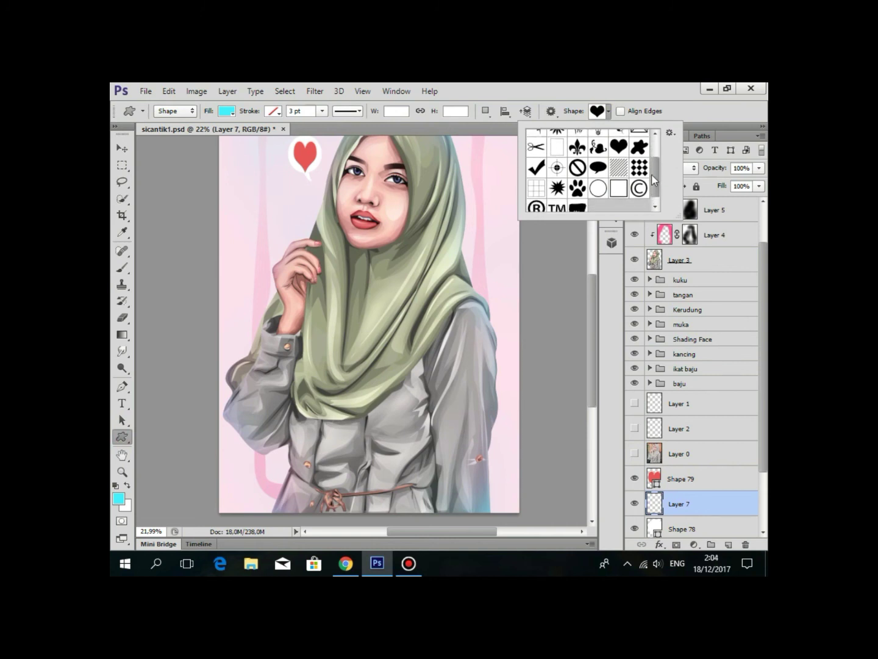
# Toggle Layer 5's visibility off and on to check its effect.
pyautogui.click(122, 148)
pyautogui.scroll(-1, 366, 305)
pyautogui.click(661, 339)
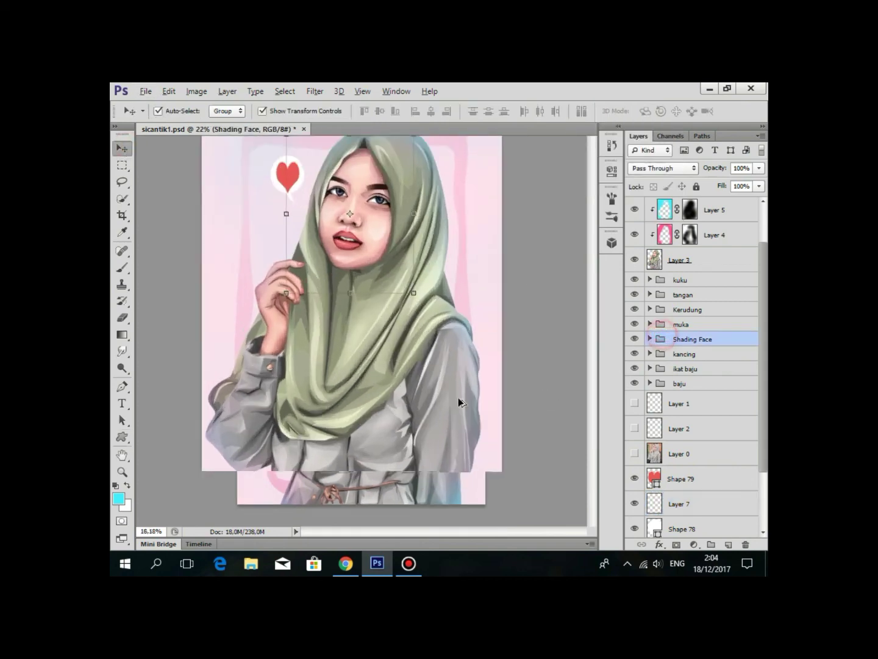
pyautogui.scroll(2, 459, 402)
pyautogui.click(717, 213)
pyautogui.click(633, 210)
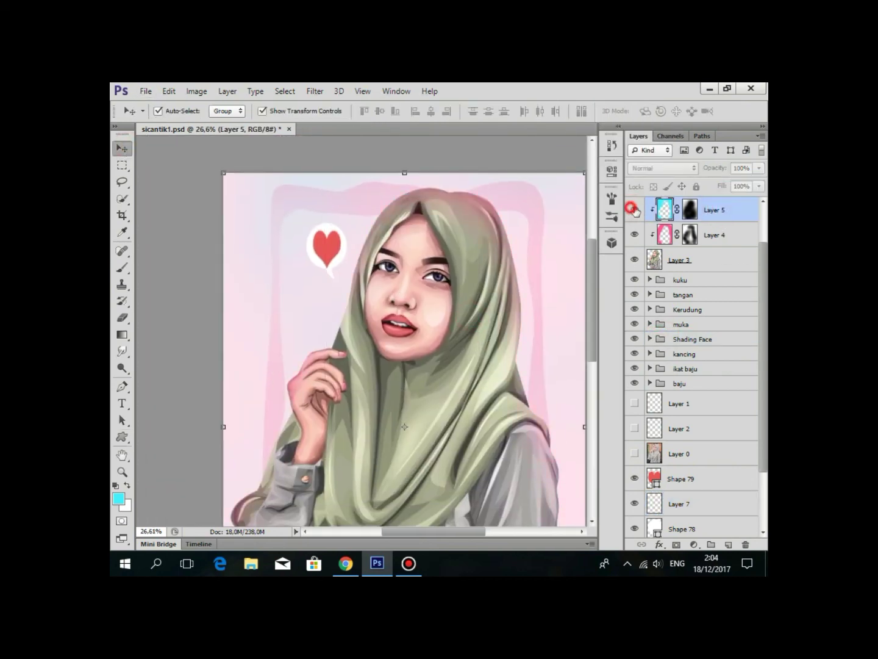
pyautogui.click(689, 209)
pyautogui.scroll(-1, 462, 217)
pyautogui.click(668, 369)
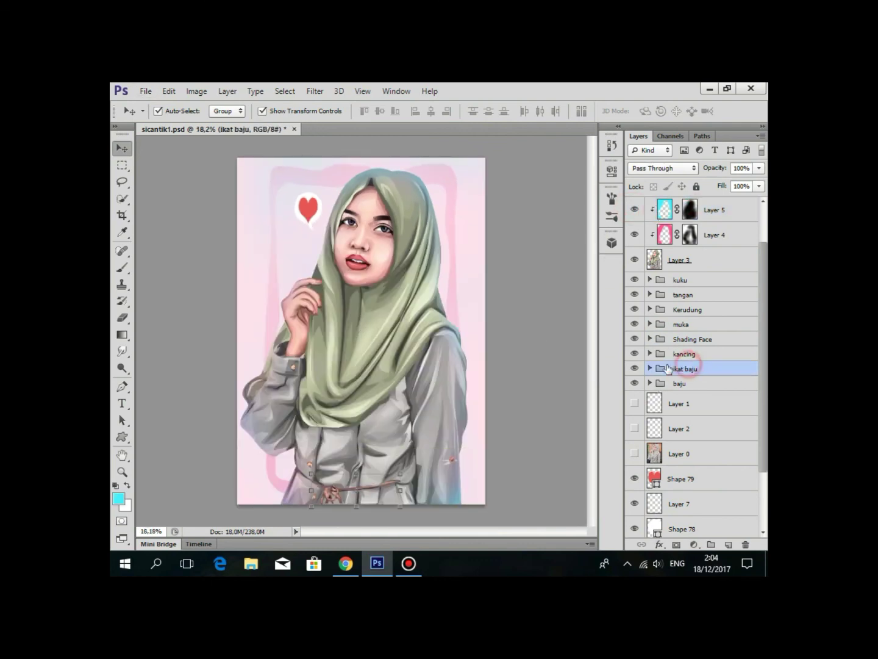
pyautogui.scroll(1, 486, 326)
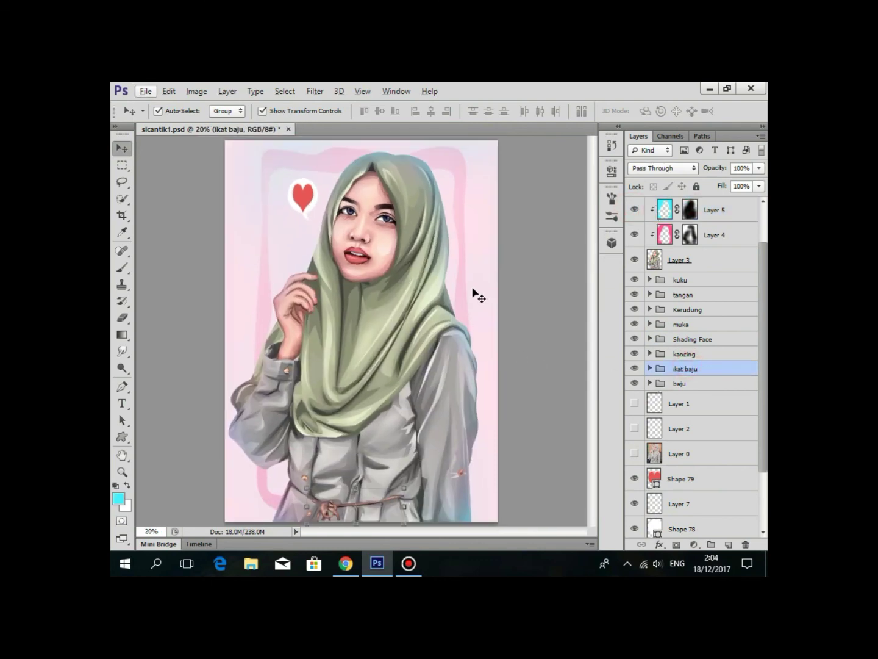
# Save sicantik1.psd, review the lower body, and select the Horizontal Type tool.
pyautogui.hotkey('ctrl', 's')
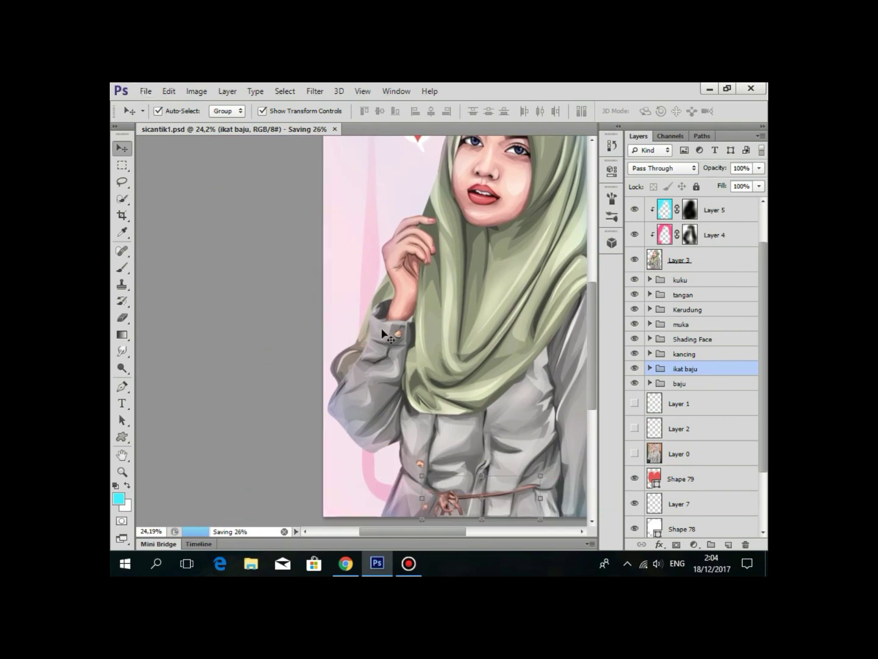
pyautogui.click(685, 294)
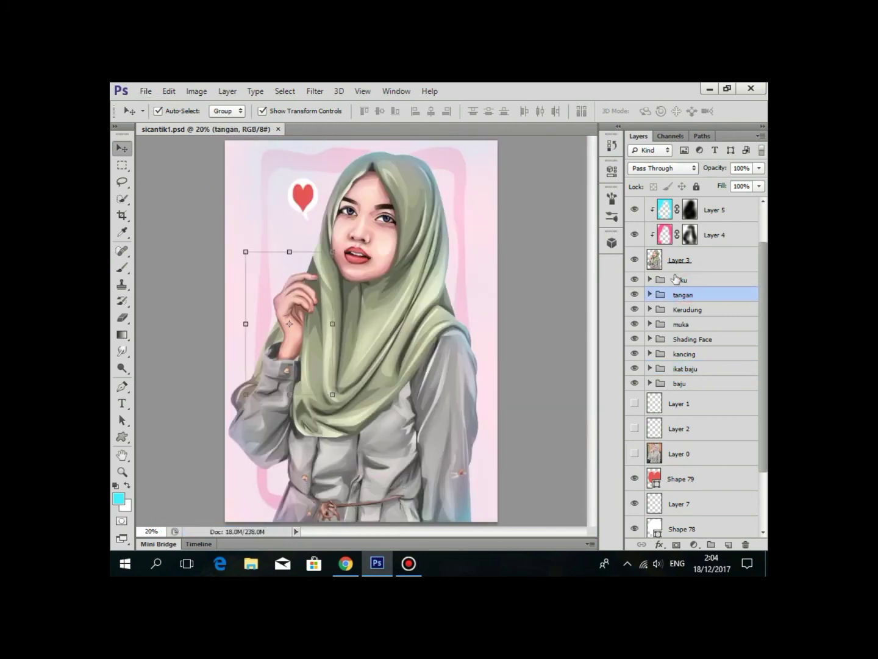
pyautogui.click(677, 279)
pyautogui.scroll(1, 453, 314)
pyautogui.scroll(1, 453, 314)
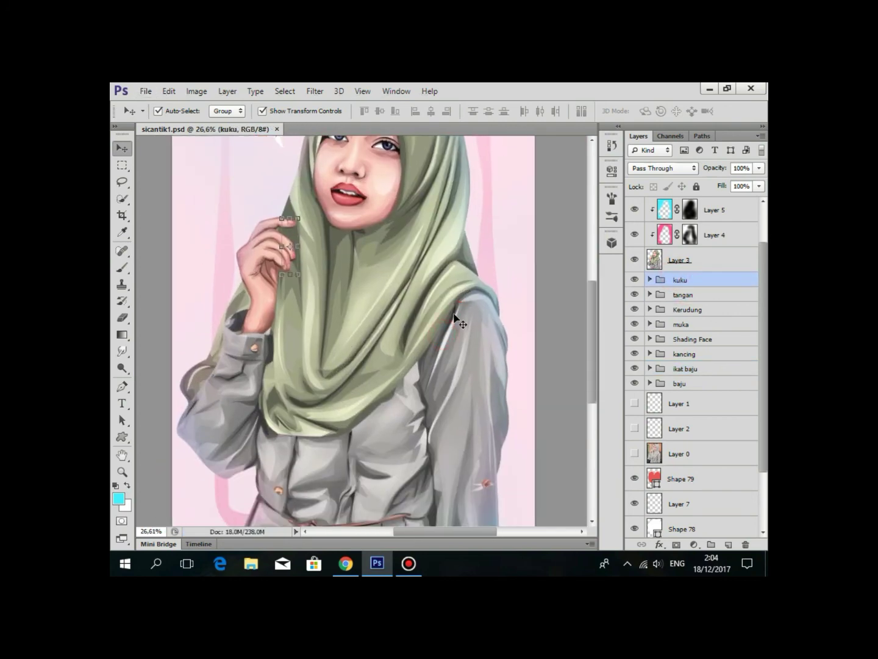
pyautogui.scroll(-2, 454, 318)
pyautogui.scroll(1, 454, 317)
pyautogui.scroll(1, 413, 335)
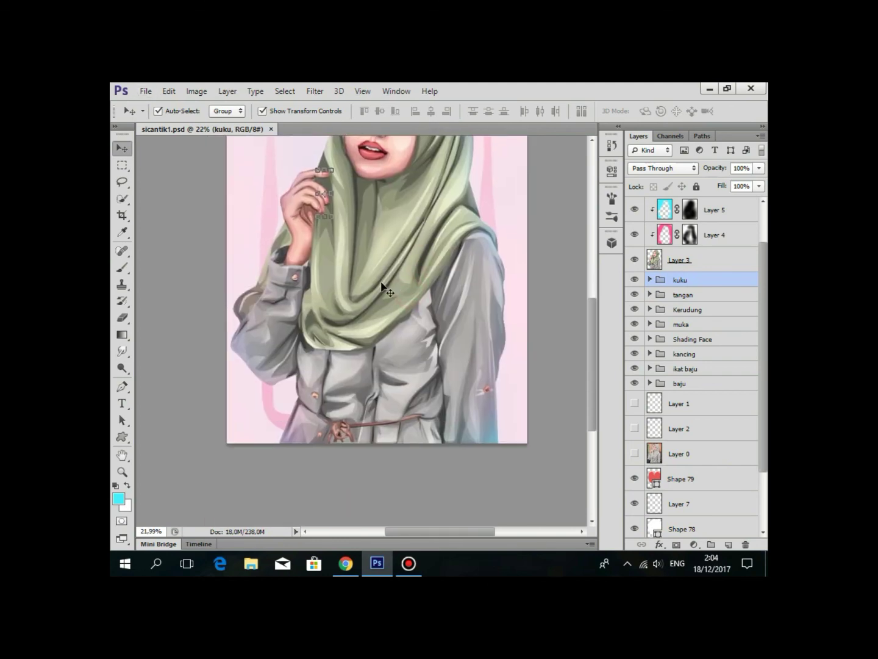
pyautogui.scroll(1, 383, 286)
pyautogui.moveTo(371, 296); pyautogui.dragTo(363, 316)
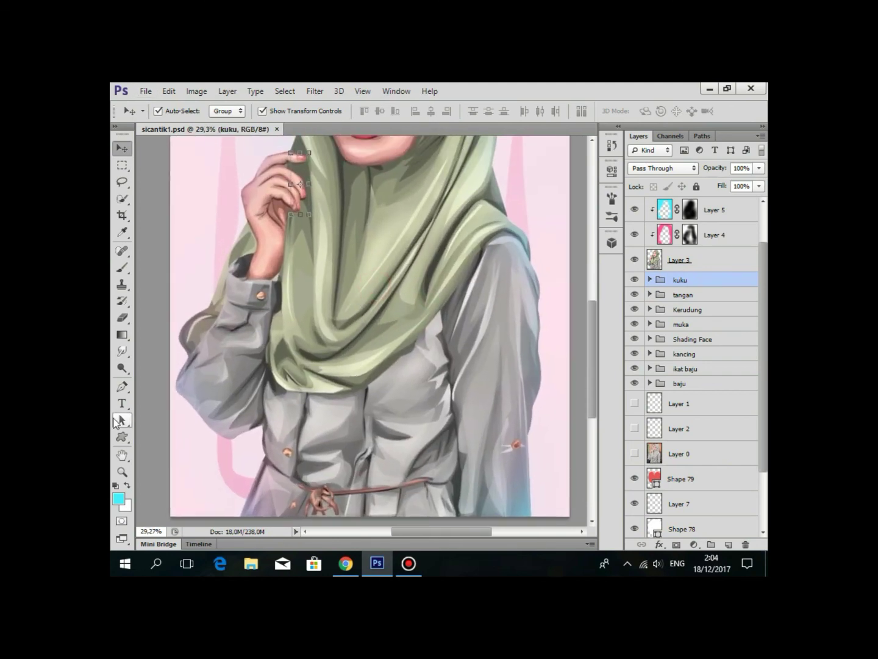
pyautogui.click(122, 403)
pyautogui.scroll(-2, 386, 276)
# Start a new text layer over the chest area and enter placeholder text VELIA.
pyautogui.scroll(2, 386, 275)
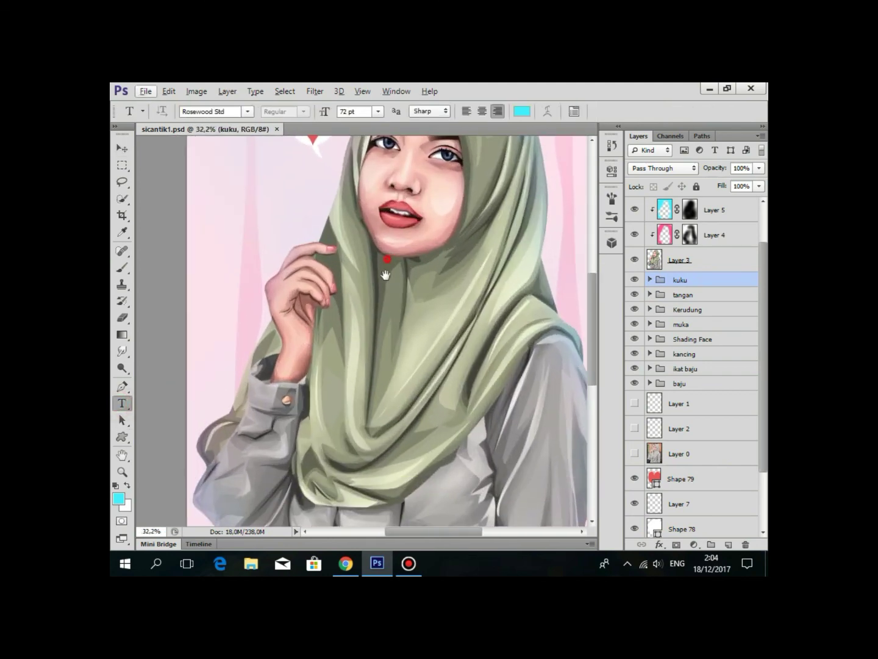
pyautogui.scroll(-1, 386, 276)
pyautogui.scroll(-1, 385, 276)
pyautogui.scroll(2, 365, 306)
pyautogui.scroll(1, 364, 306)
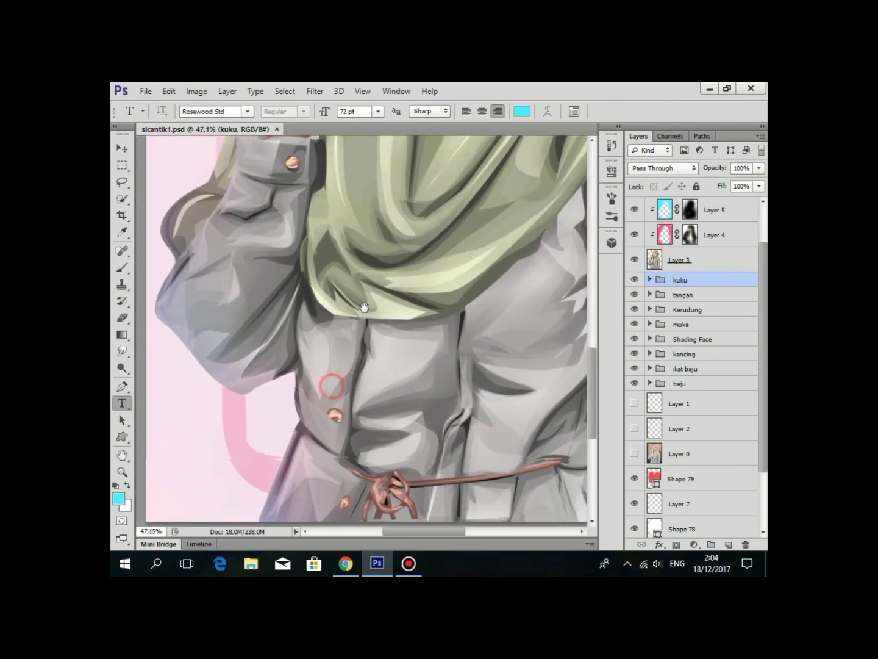
pyautogui.moveTo(364, 306); pyautogui.dragTo(394, 269)
pyautogui.scroll(2, 242, 364)
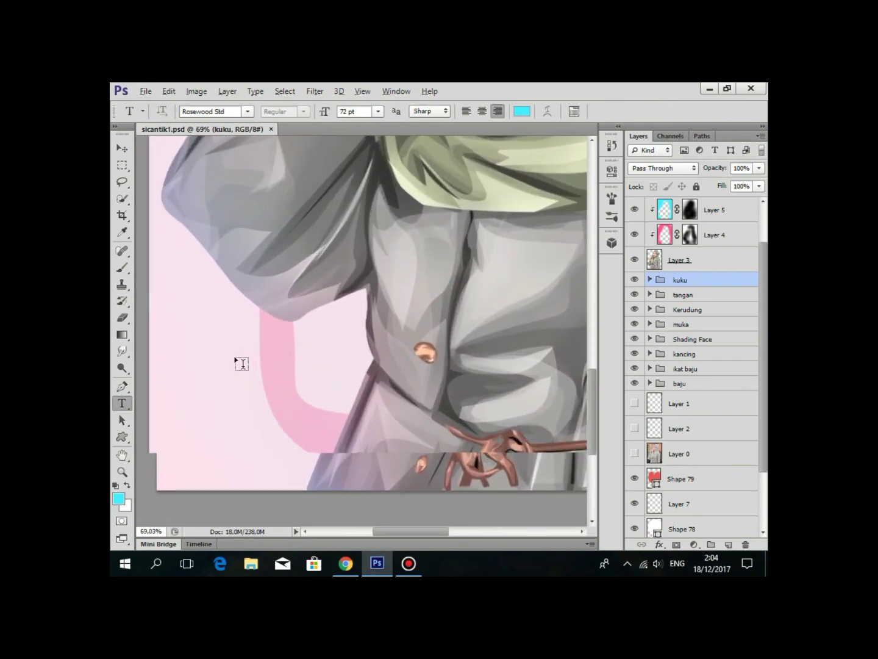
pyautogui.click(239, 388)
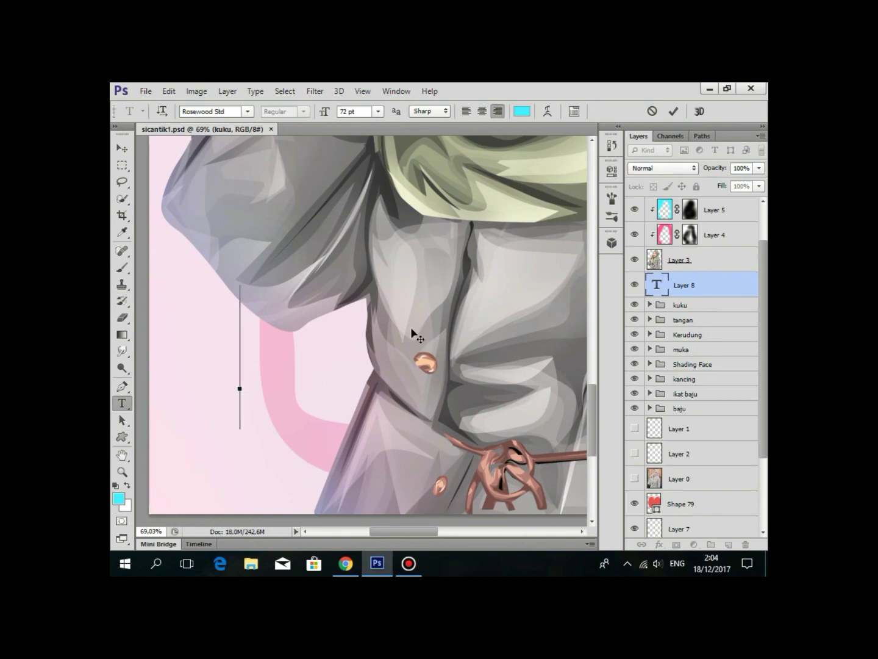
pyautogui.write('S')
pyautogui.press('BackSpace')
pyautogui.write('S')
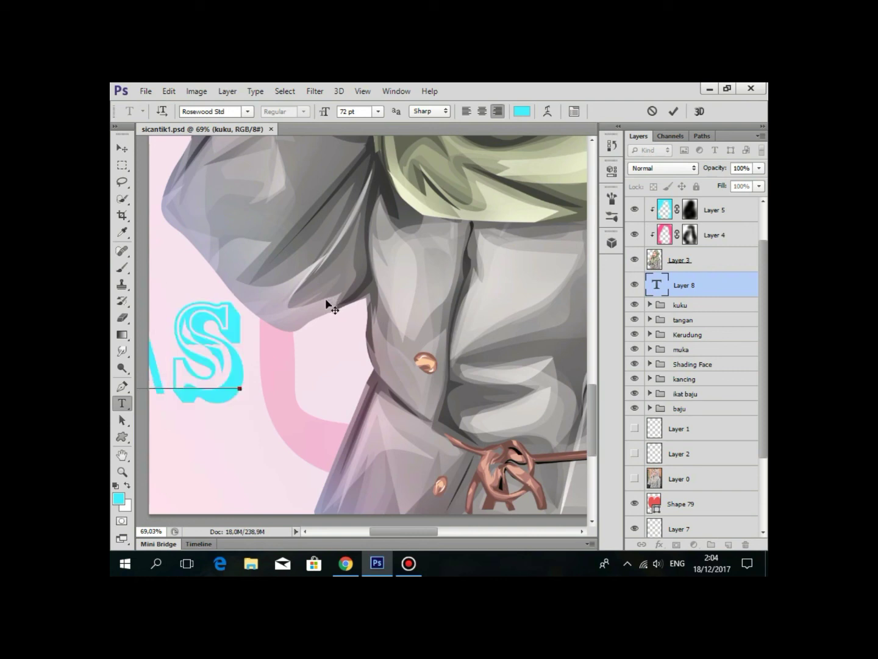
pyautogui.hotkey('ctrl', 'a')
pyautogui.write('V')
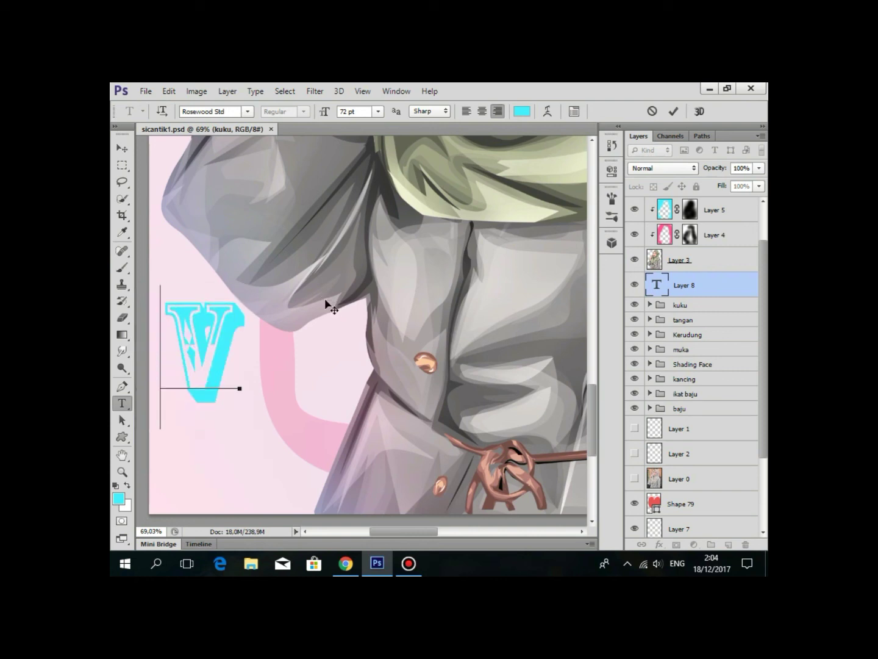
pyautogui.write('E')
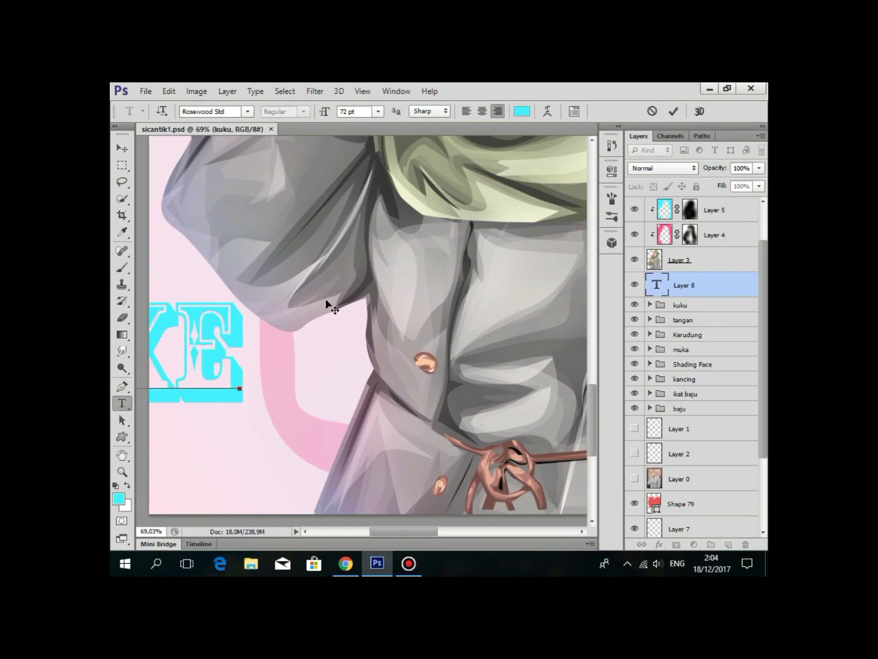
pyautogui.write('LIA')
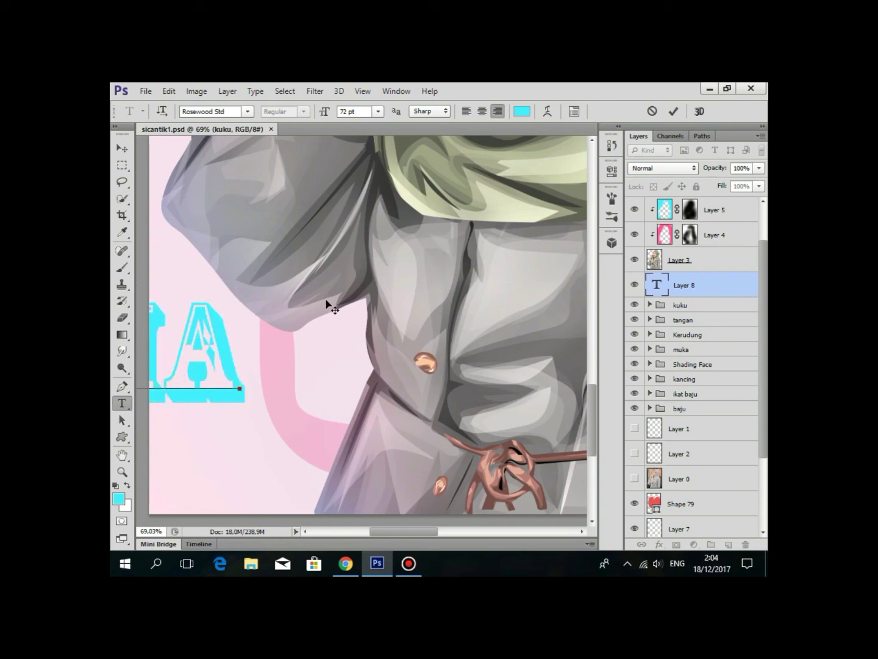
# Replace the text with vexeLID set in Source Sans Pro.
pyautogui.hotkey('ctrl', 'a')
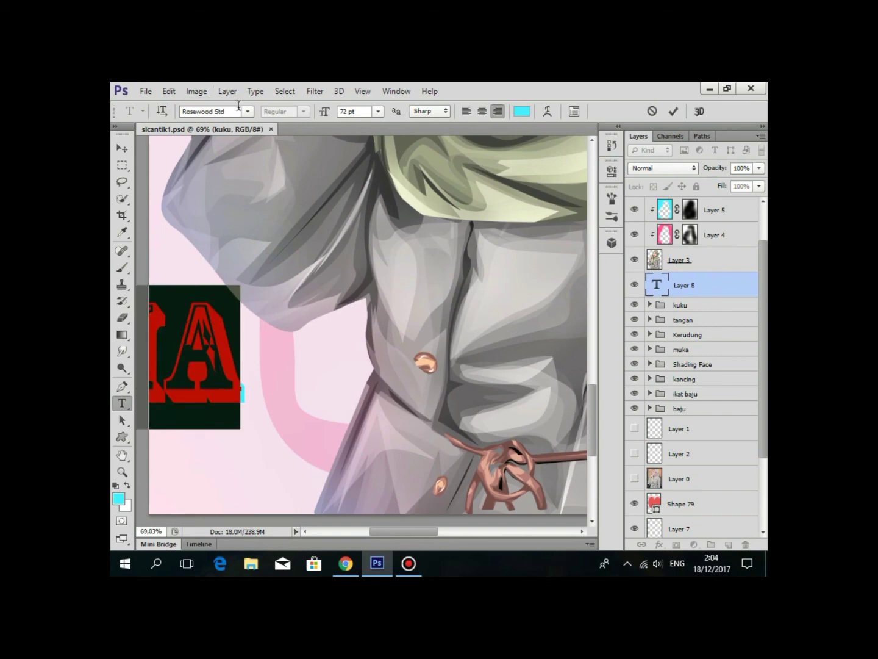
pyautogui.click(247, 111)
pyautogui.click(298, 244)
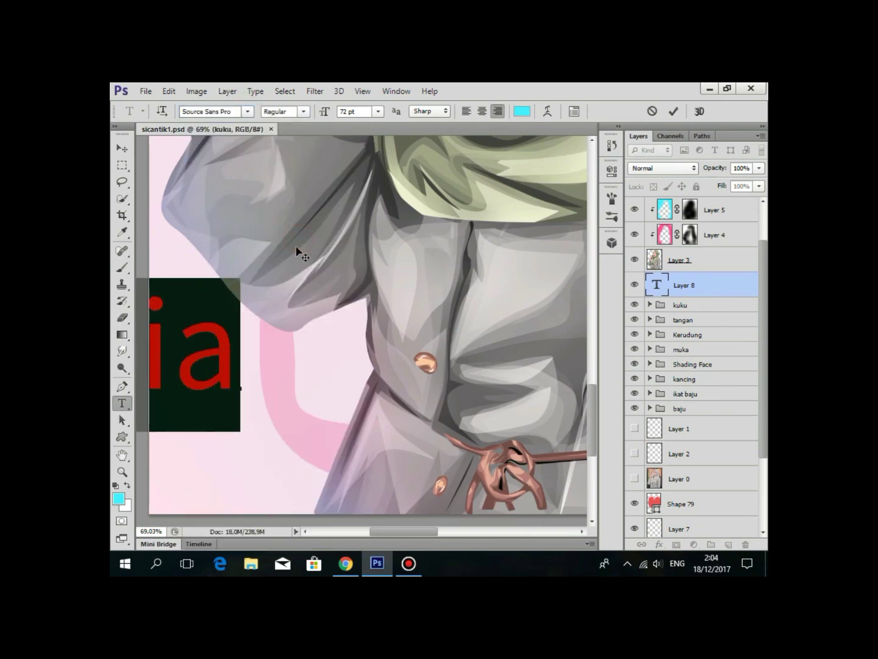
pyautogui.write('vexe')
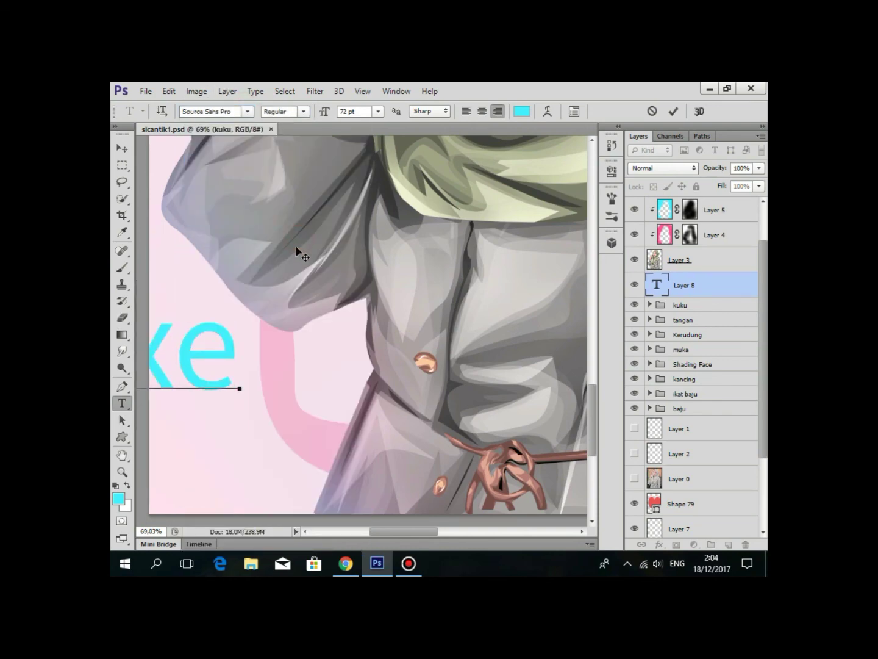
pyautogui.write('l')
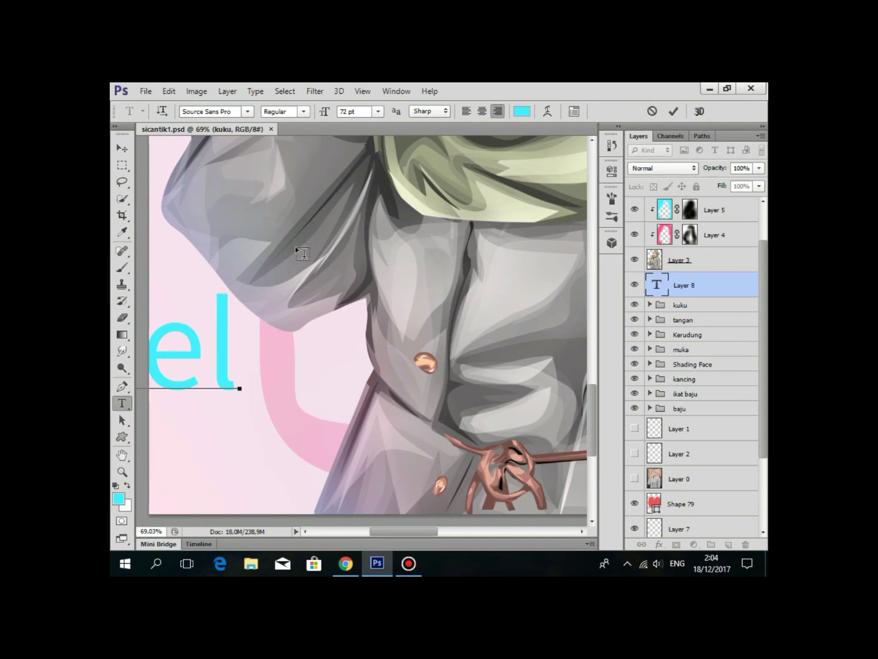
pyautogui.press('BackSpace')
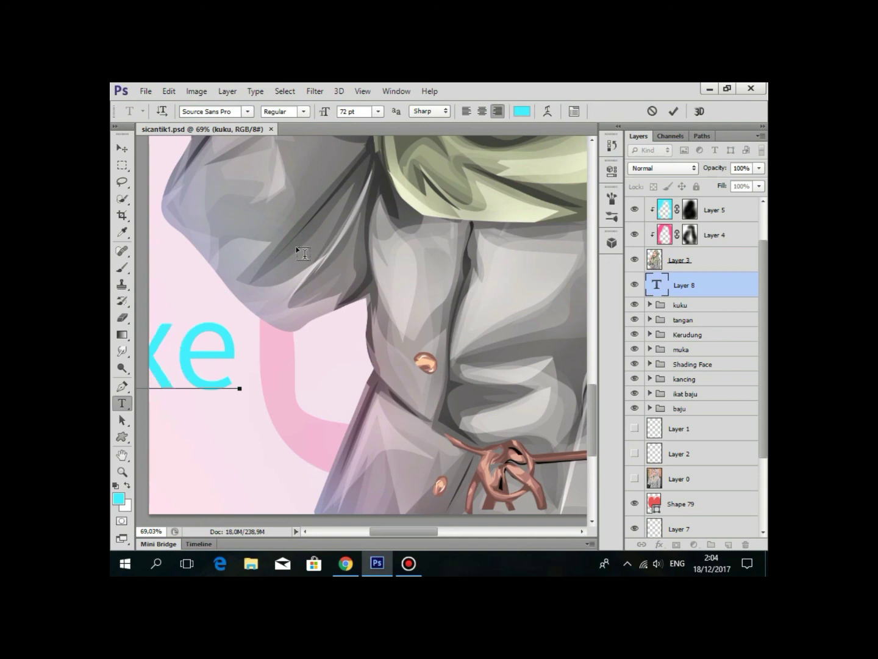
pyautogui.write('LD')
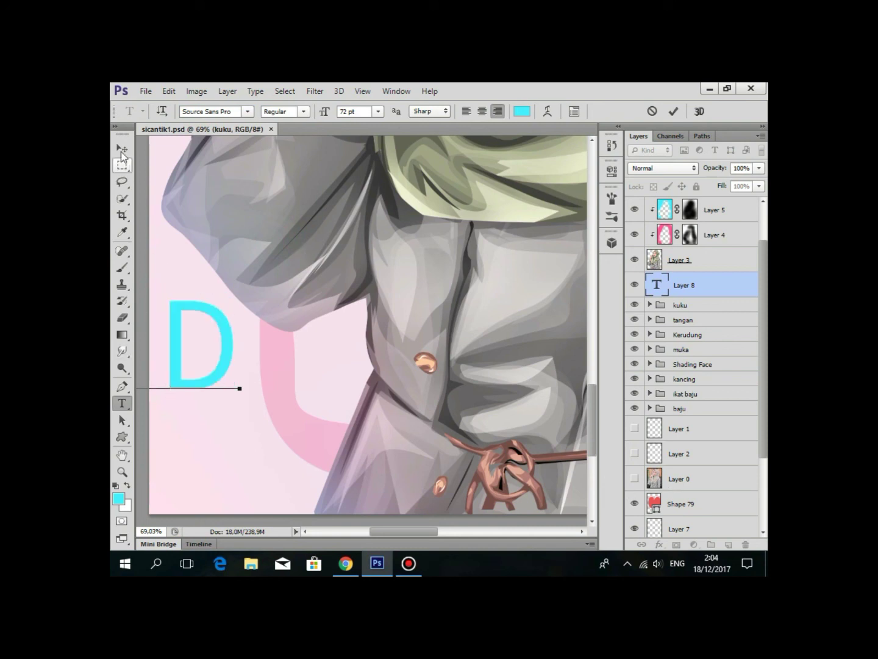
# Shift the vexeLID text right on the canvas and raise its layer near the top of the stack.
pyautogui.click(122, 150)
pyautogui.scroll(-3, 234, 329)
pyautogui.moveTo(241, 332); pyautogui.dragTo(493, 336)
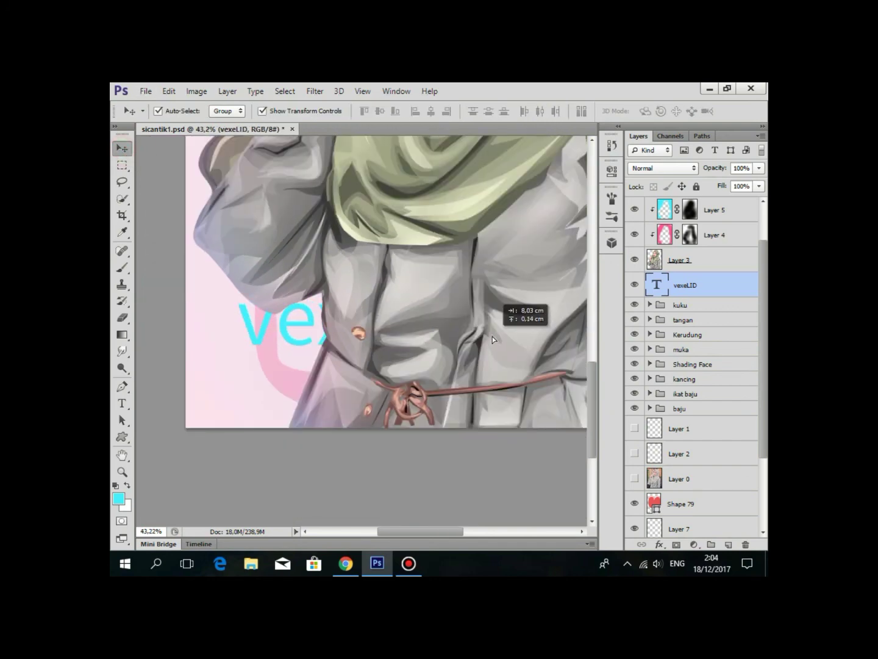
pyautogui.scroll(-2, 492, 337)
pyautogui.scroll(-2, 428, 361)
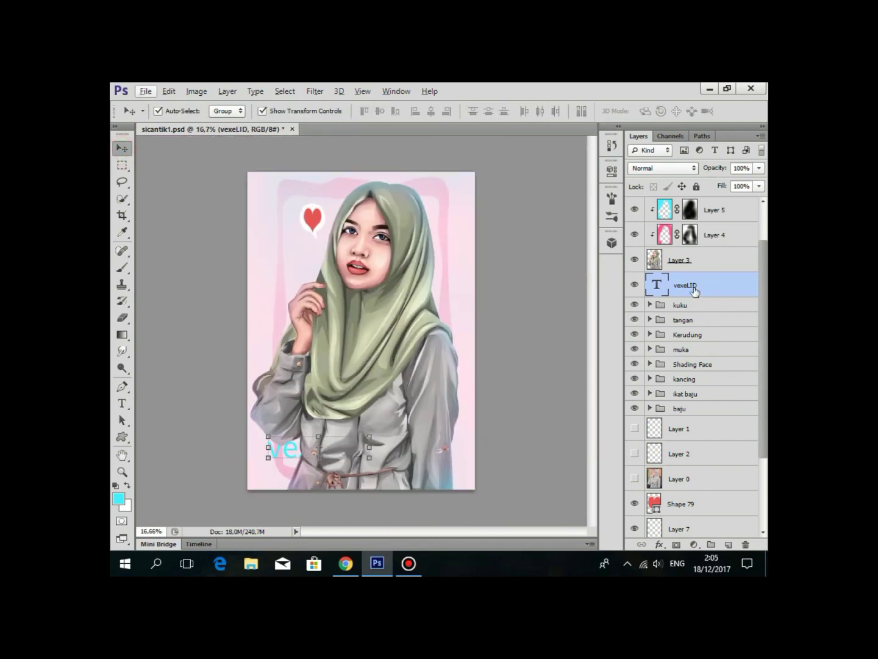
pyautogui.moveTo(694, 291); pyautogui.dragTo(694, 222)
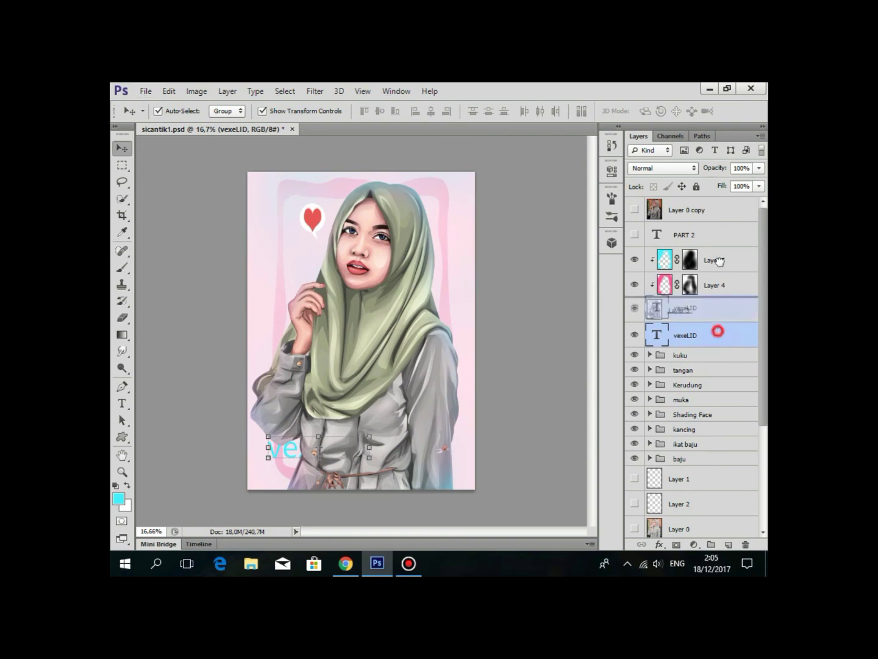
# Move the vexeLID text up onto the figure's body and colour it white (#ffffff).
pyautogui.moveTo(337, 449); pyautogui.dragTo(422, 280)
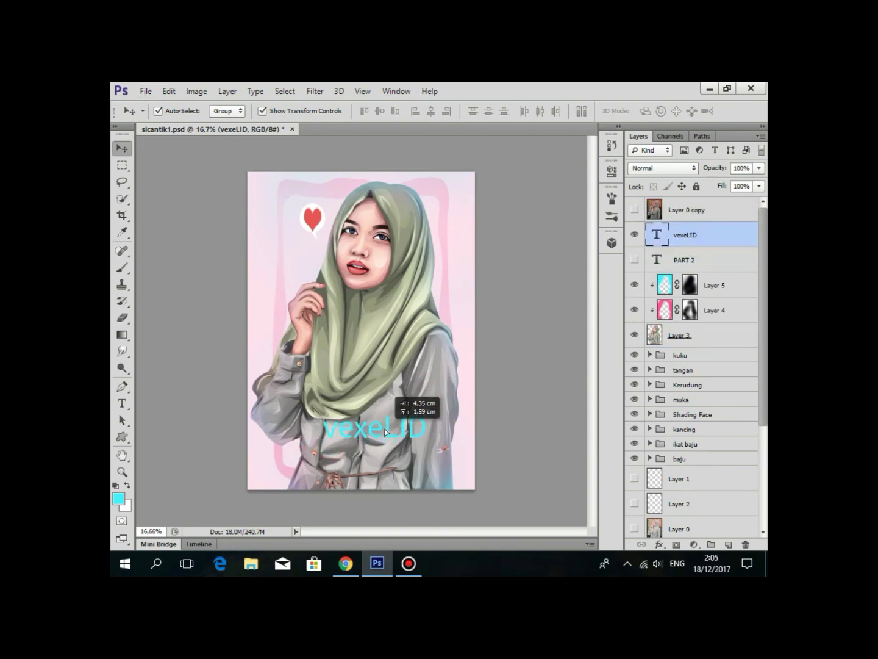
pyautogui.doubleClick(651, 238)
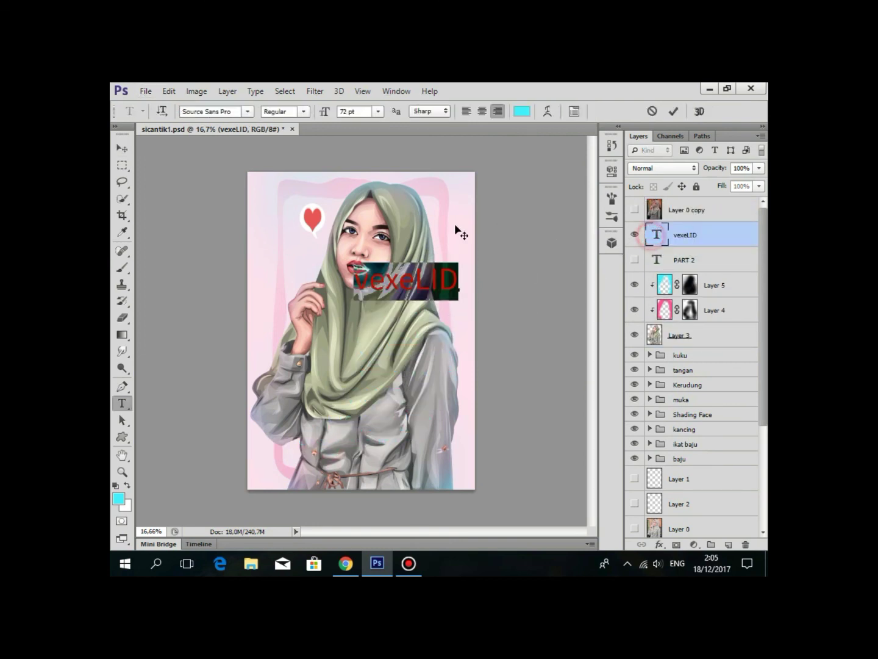
pyautogui.click(525, 111)
pyautogui.click(453, 129)
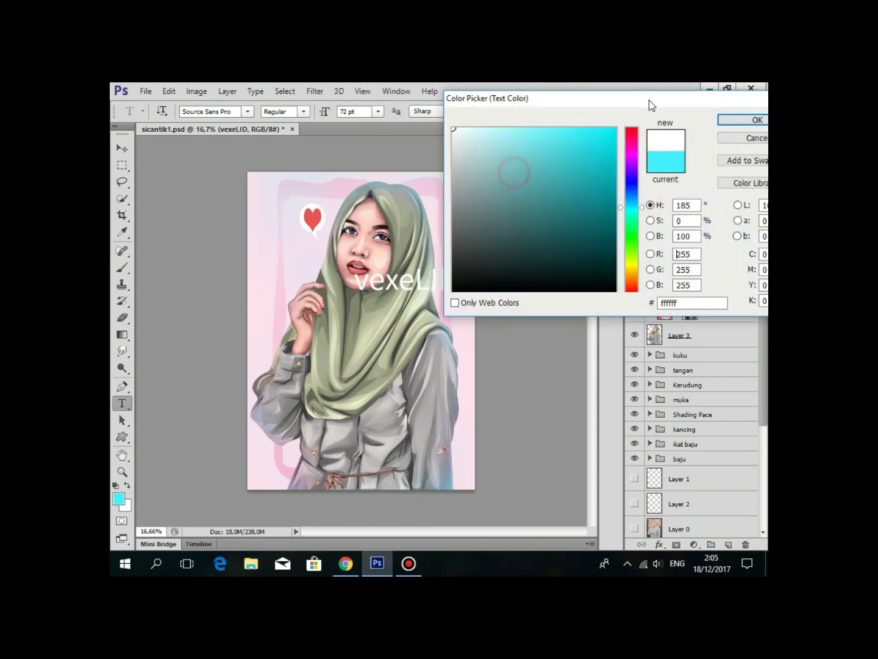
pyautogui.click(757, 120)
# Change the text's font to Poplar Std, after briefly trying Stencil Std.
pyautogui.scroll(3, 307, 252)
pyautogui.click(250, 113)
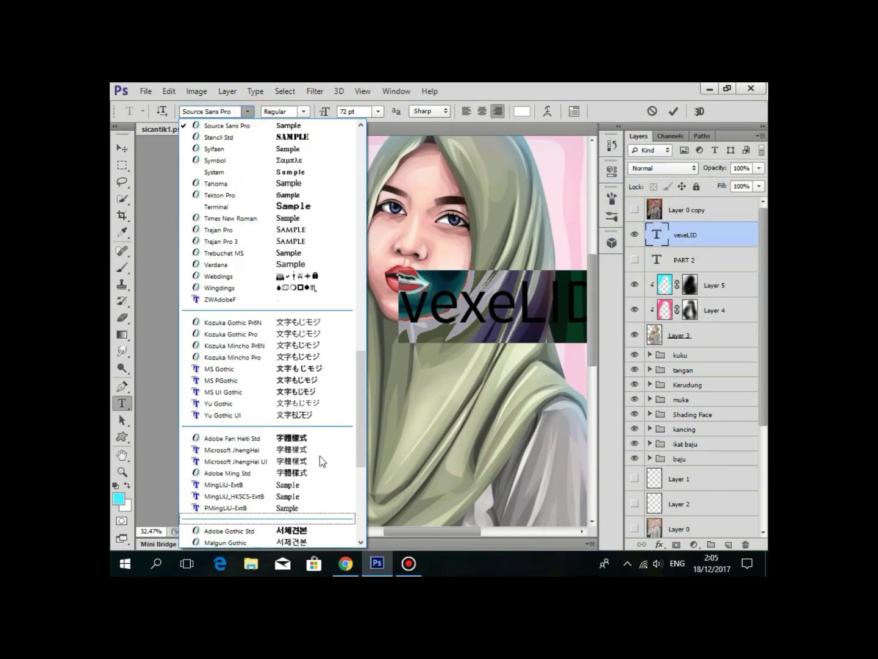
pyautogui.scroll(3, 312, 397)
pyautogui.scroll(2, 308, 307)
pyautogui.click(308, 311)
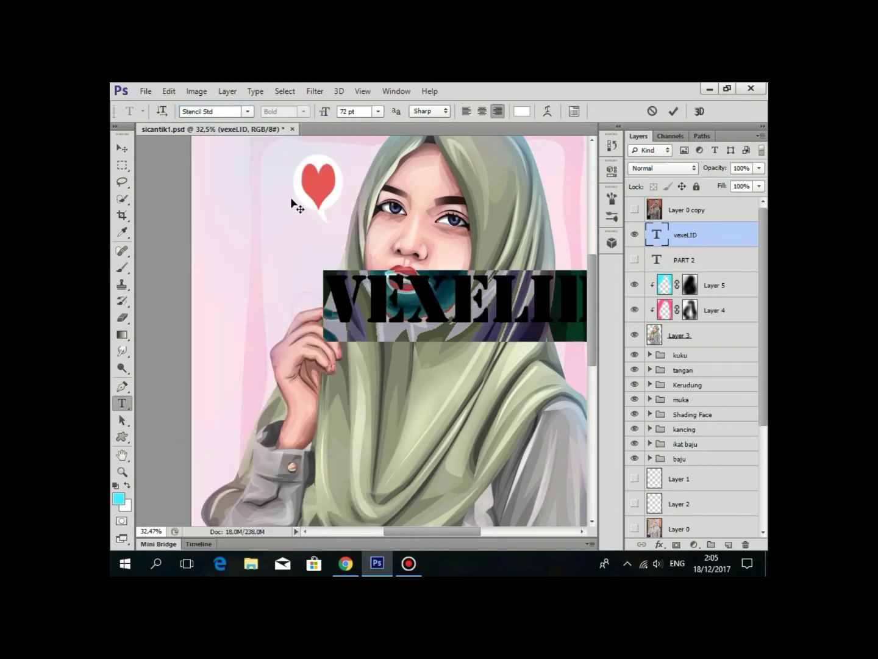
pyautogui.click(248, 112)
pyautogui.scroll(3, 324, 232)
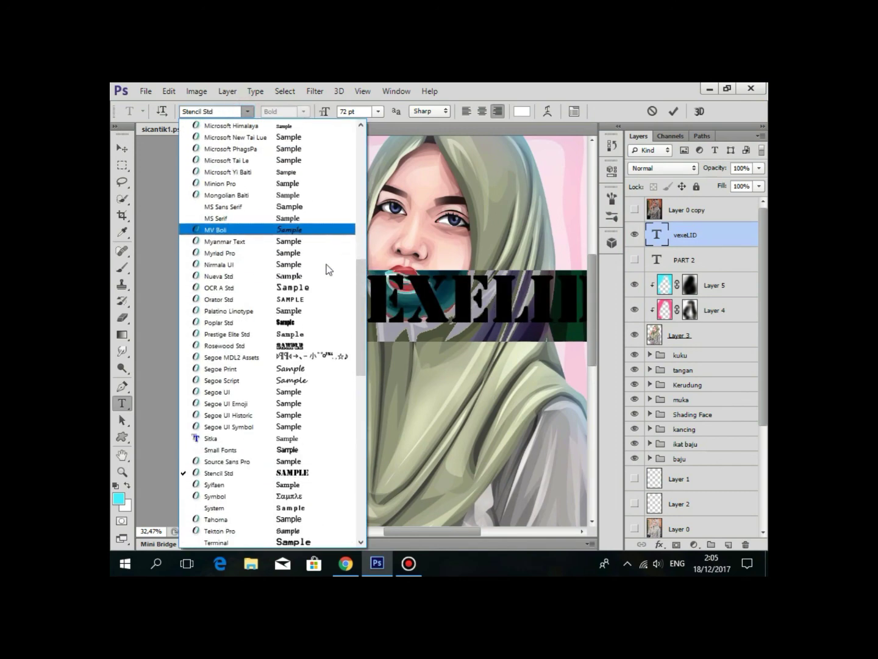
pyautogui.click(308, 322)
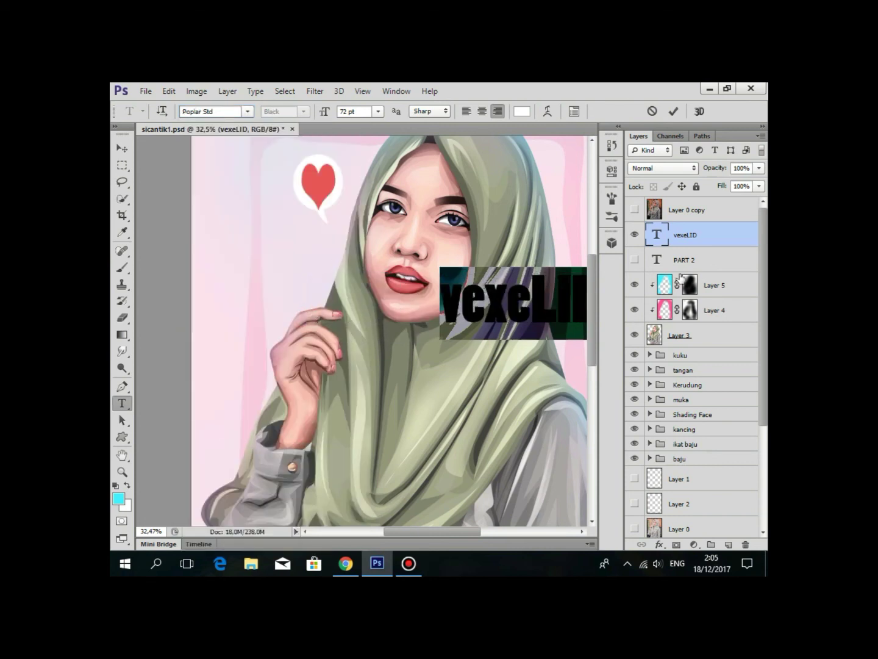
pyautogui.hotkey('ctrl', 'Return')
# Capitalise the first letter so the text reads VexeLID.
pyautogui.press('v')
pyautogui.press('t')
pyautogui.doubleClick(497, 308)
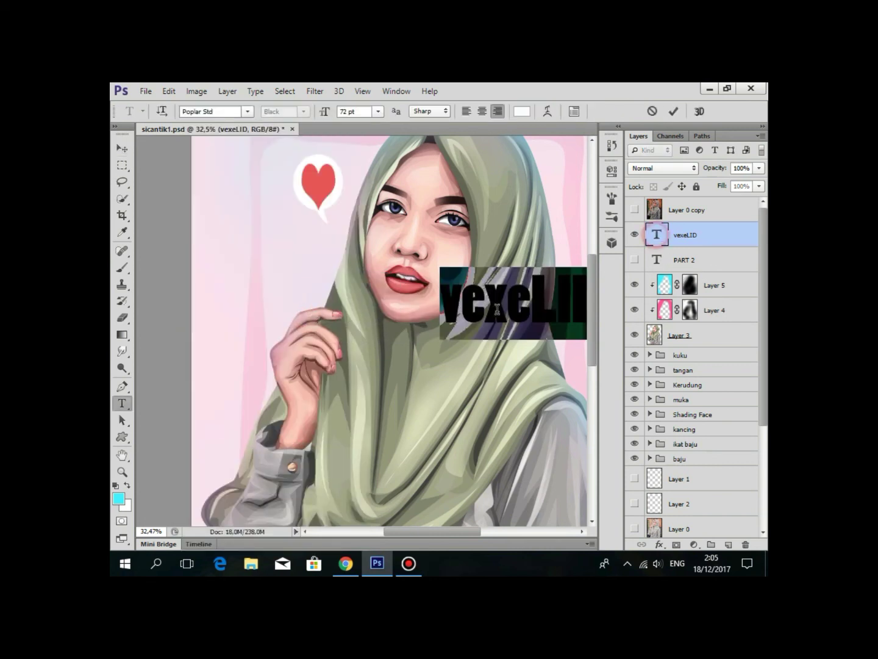
pyautogui.click(497, 309)
pyautogui.press('BackSpace')
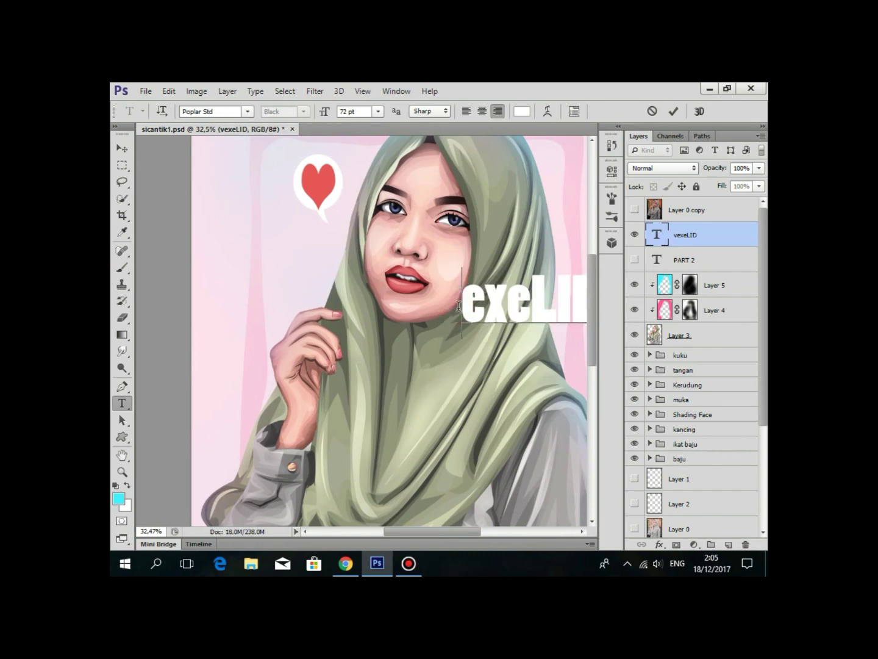
pyautogui.write('V')
pyautogui.click(122, 148)
# Lower the VexeLID layer's opacity to make the text semi-transparent.
pyautogui.hotkey('ctrl', '0')
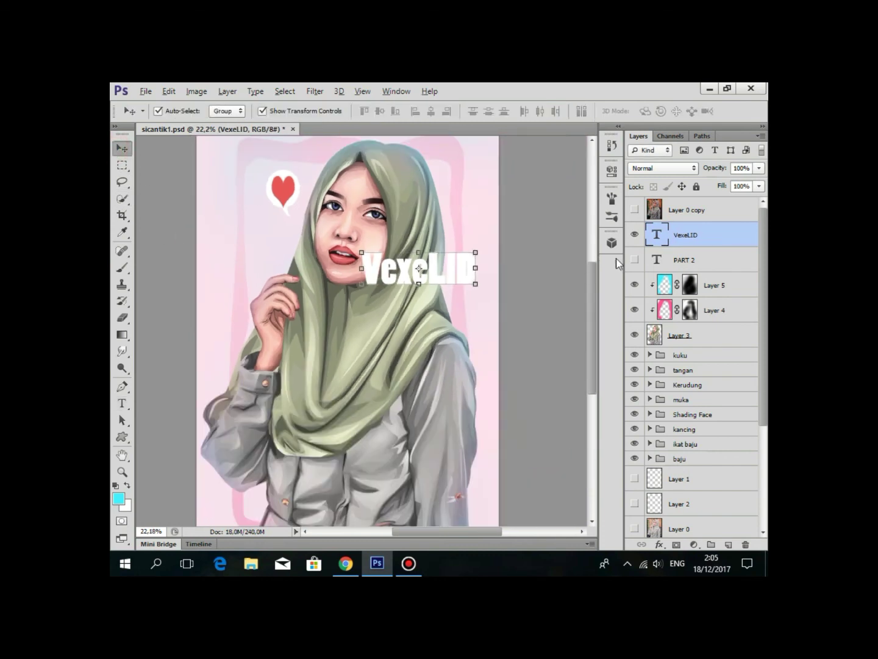
pyautogui.click(711, 285)
pyautogui.click(717, 232)
pyautogui.click(759, 168)
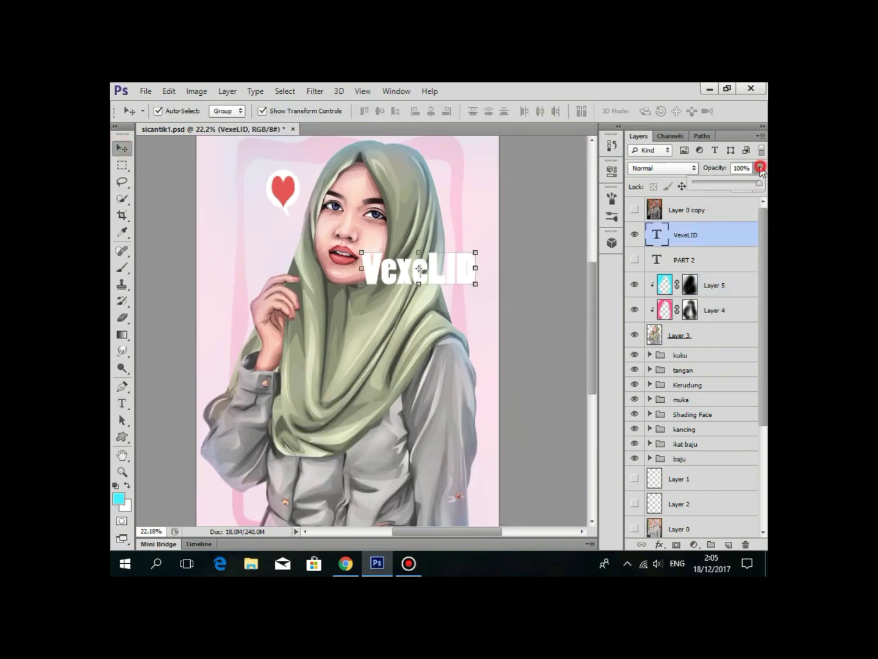
pyautogui.moveTo(760, 181)
pyautogui.mouseDown()
pyautogui.moveTo(729, 184)
pyautogui.moveTo(749, 185)
pyautogui.mouseUp()
# Scale the VexeLID text smaller, discarding an accidental rotation.
pyautogui.scroll(3, 391, 254)
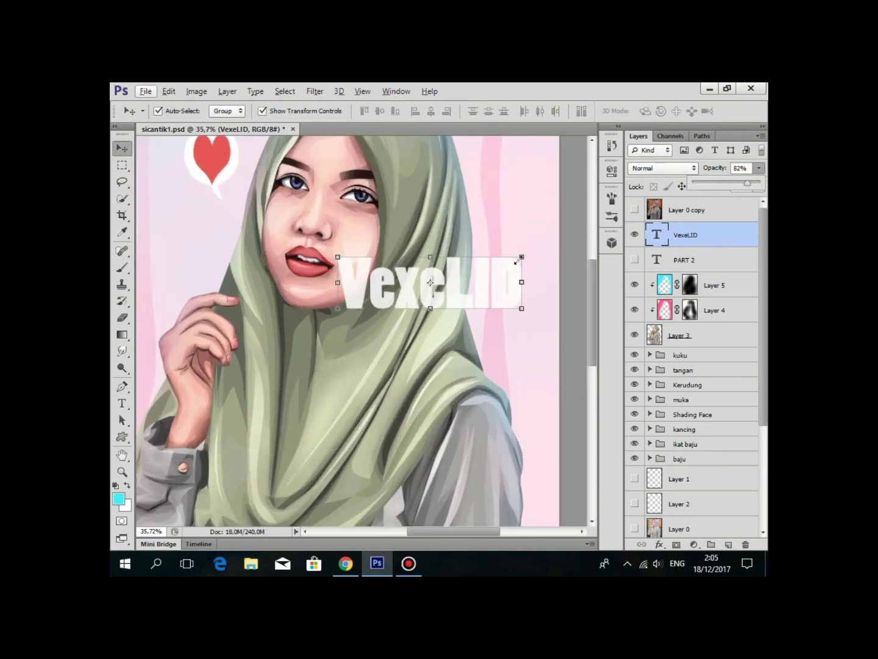
pyautogui.moveTo(523, 256)
pyautogui.mouseDown()
pyautogui.moveTo(511, 246)
pyautogui.moveTo(500, 256)
pyautogui.moveTo(499, 208)
pyautogui.mouseUp()
pyautogui.hotkey('ctrl', 'z')
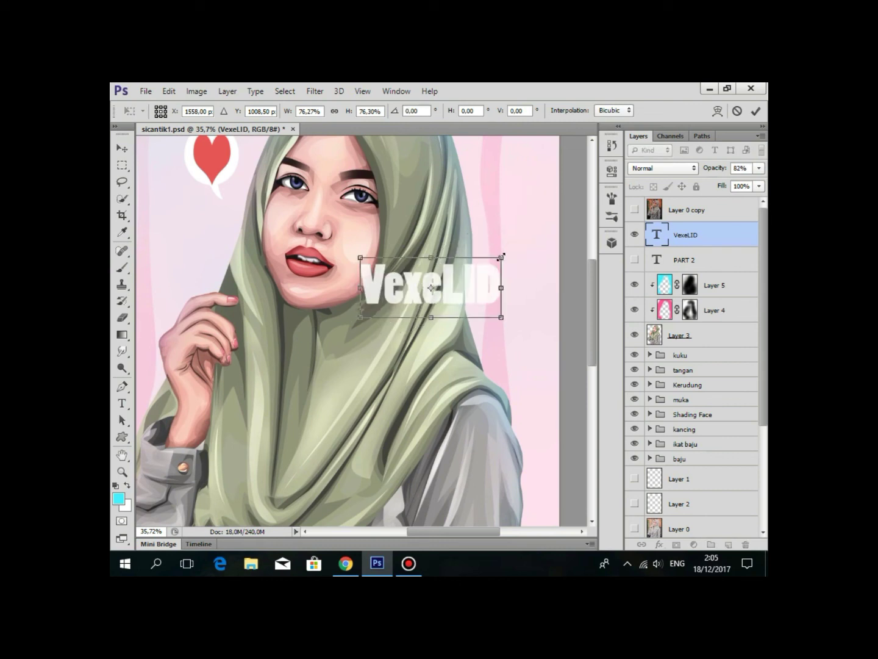
pyautogui.moveTo(501, 256); pyautogui.dragTo(486, 261)
pyautogui.press('Return')
pyautogui.scroll(-1, 442, 261)
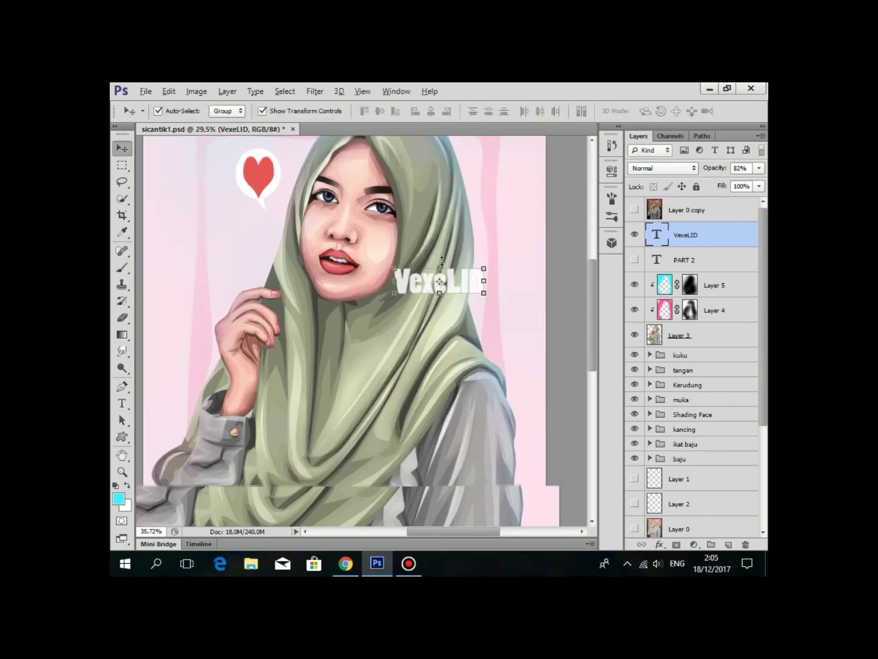
pyautogui.scroll(-1, 439, 281)
# Rotate the VexeLID watermark about -36° and position it lower on the chest.
pyautogui.moveTo(438, 280)
pyautogui.mouseDown()
pyautogui.moveTo(345, 288)
pyautogui.moveTo(271, 237)
pyautogui.moveTo(283, 373)
pyautogui.moveTo(341, 429)
pyautogui.moveTo(378, 220)
pyautogui.mouseUp()
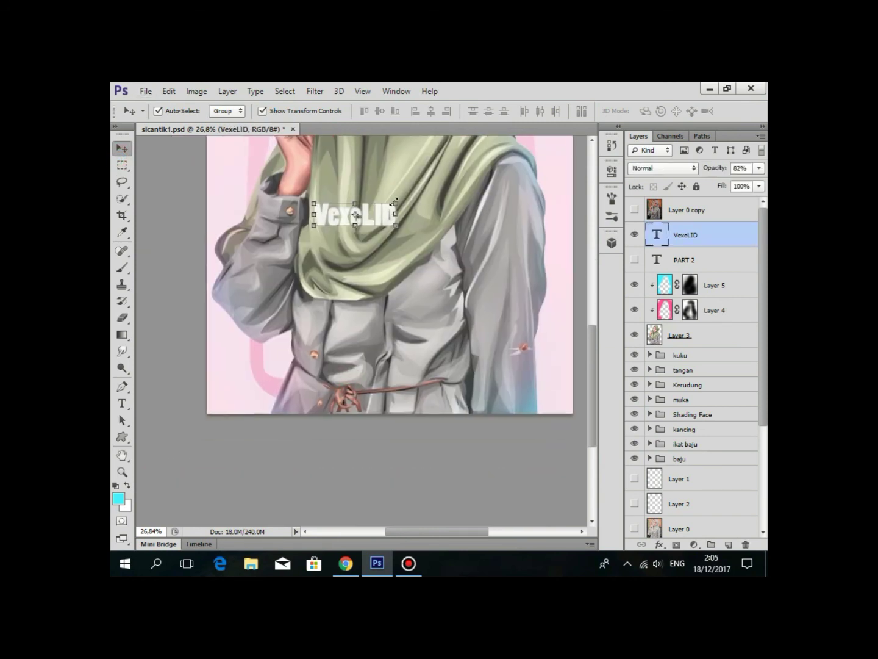
pyautogui.moveTo(403, 174)
pyautogui.mouseDown()
pyautogui.moveTo(381, 175)
pyautogui.moveTo(383, 201)
pyautogui.mouseUp()
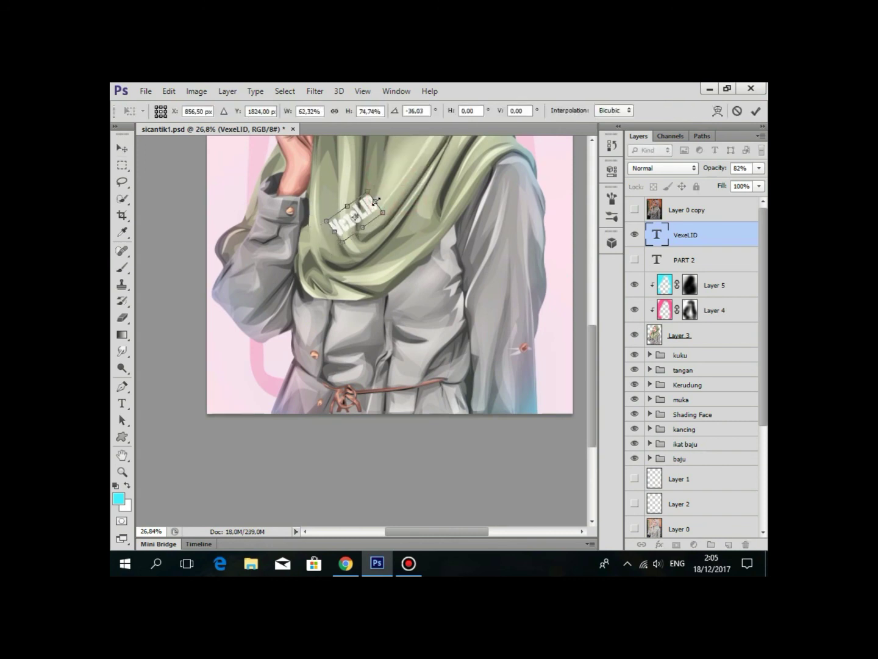
pyautogui.press('Return')
pyautogui.moveTo(360, 214); pyautogui.dragTo(380, 251)
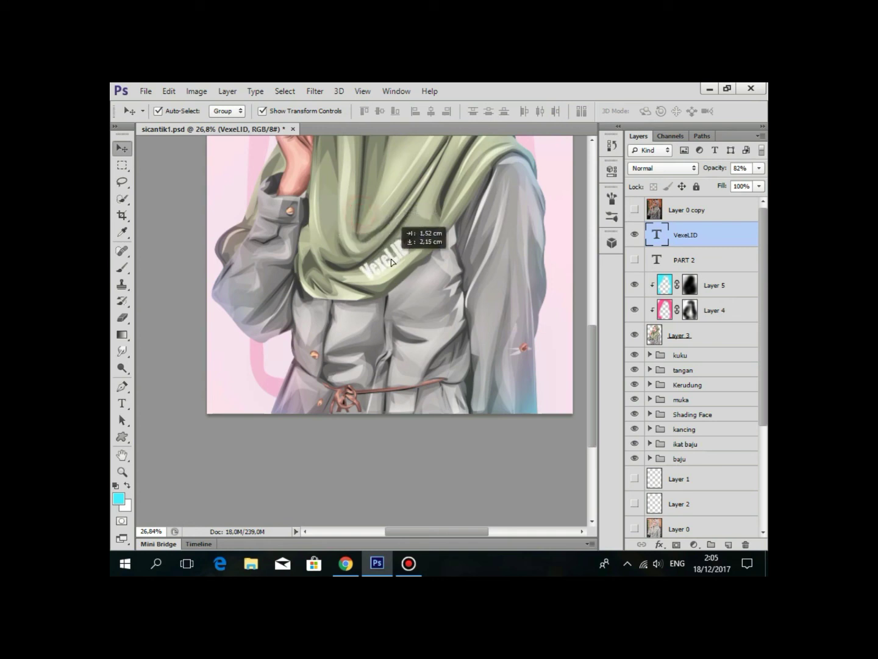
# Reduce the watermark's fill to 61% and fit the artwork in the window.
pyautogui.click(760, 185)
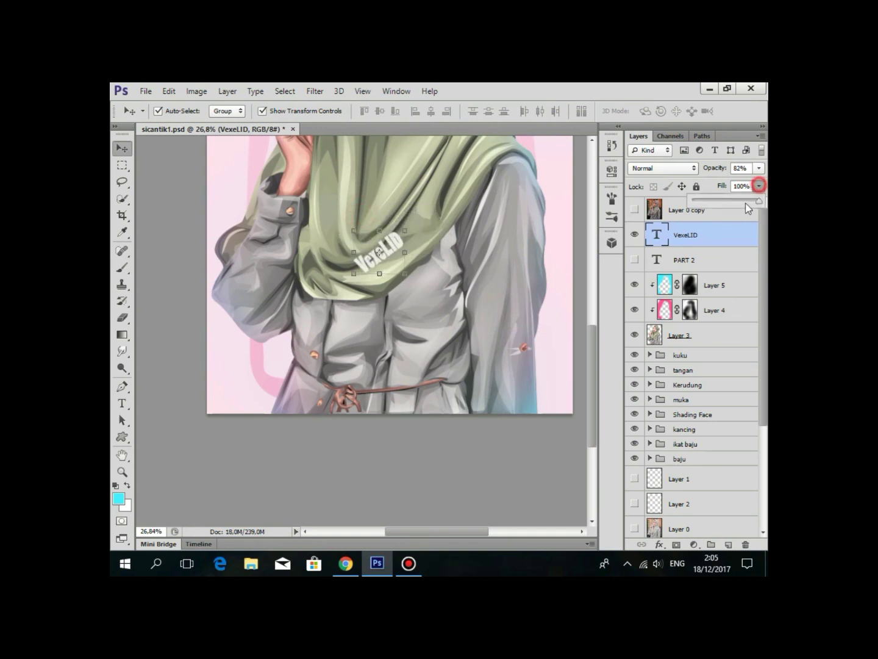
pyautogui.moveTo(717, 202); pyautogui.dragTo(725, 207)
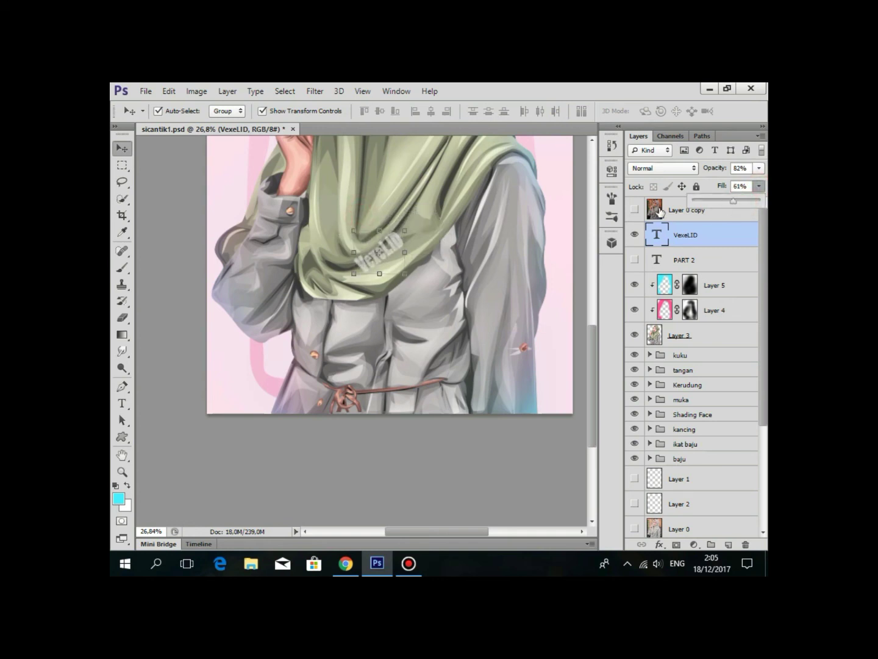
pyautogui.click(660, 211)
pyautogui.hotkey('ctrl', '0')
pyautogui.scroll(3, 345, 451)
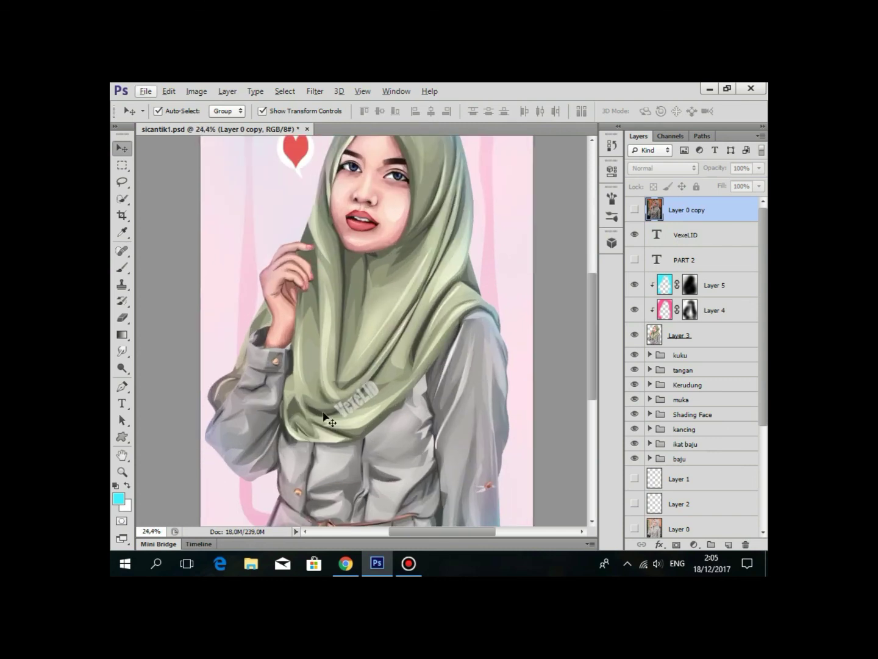
pyautogui.scroll(-2, 366, 376)
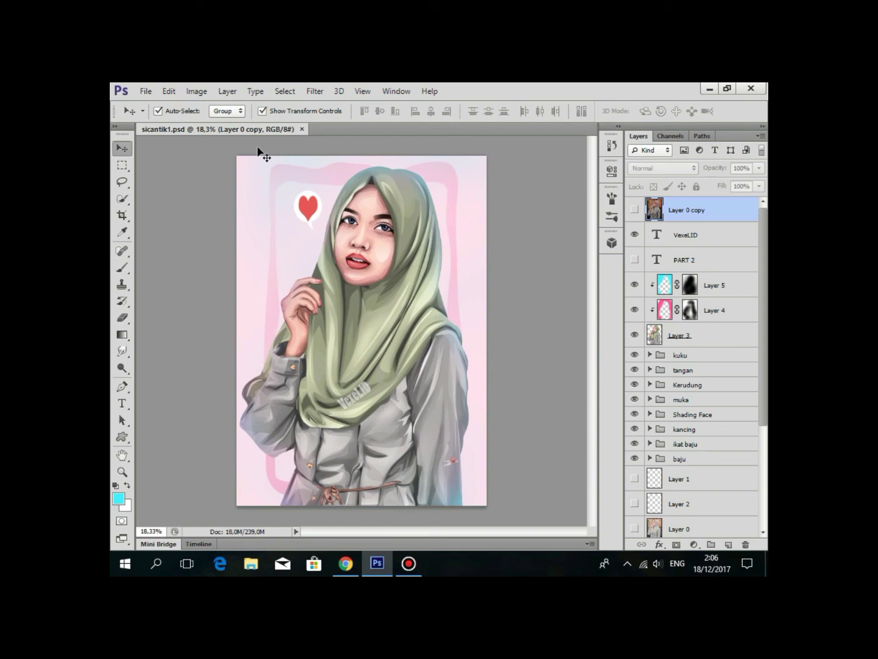
pyautogui.scroll(1, 336, 235)
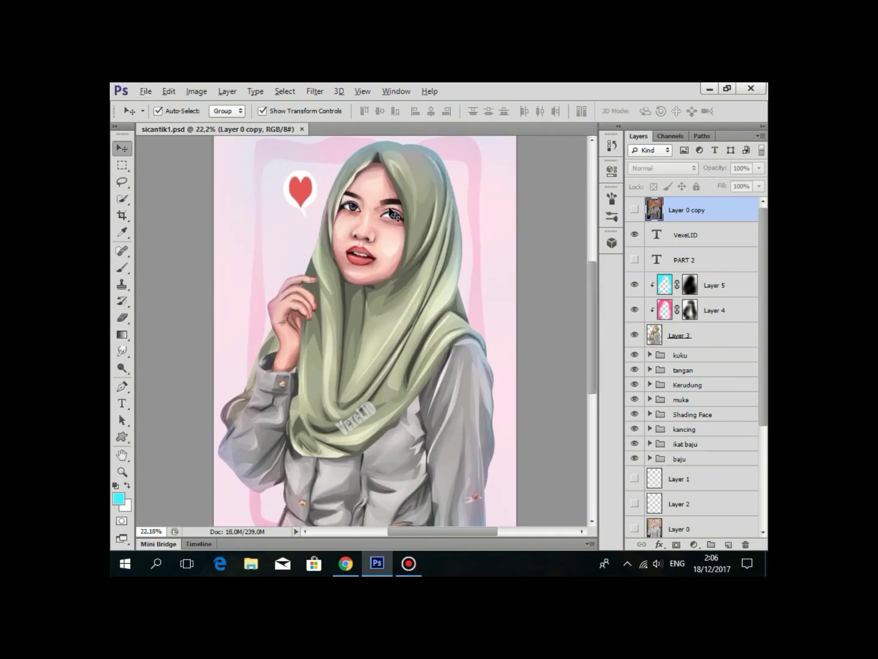
pyautogui.scroll(-1, 281, 225)
pyautogui.scroll(1, 235, 226)
pyautogui.scroll(1, 293, 202)
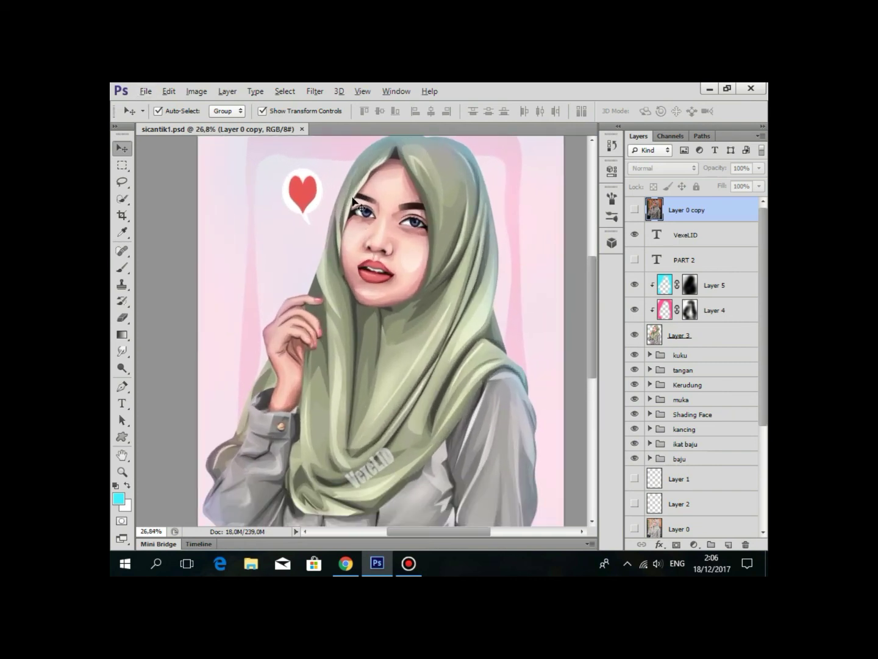
pyautogui.scroll(-1, 353, 201)
pyautogui.scroll(-1, 366, 201)
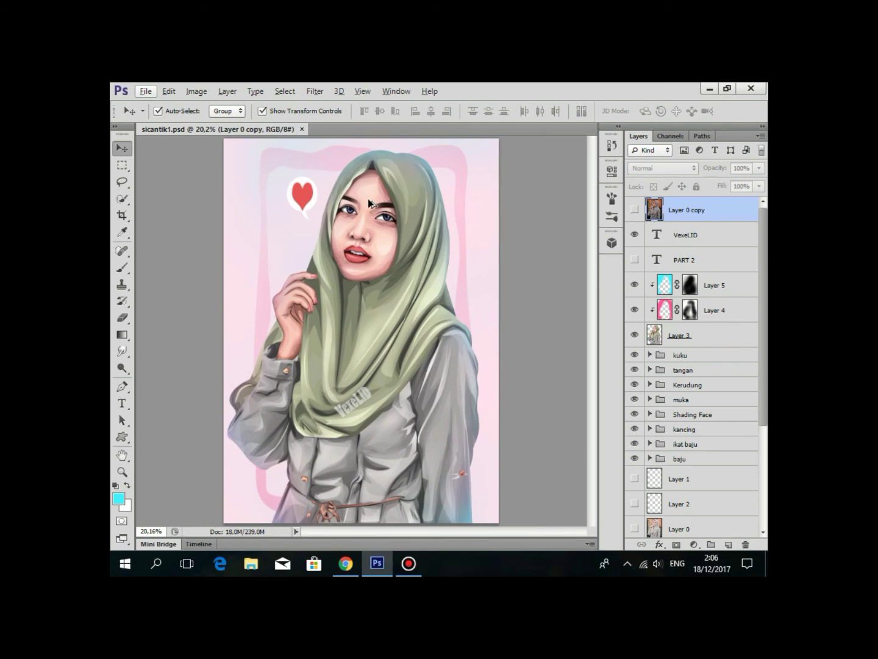
pyautogui.scroll(1, 280, 305)
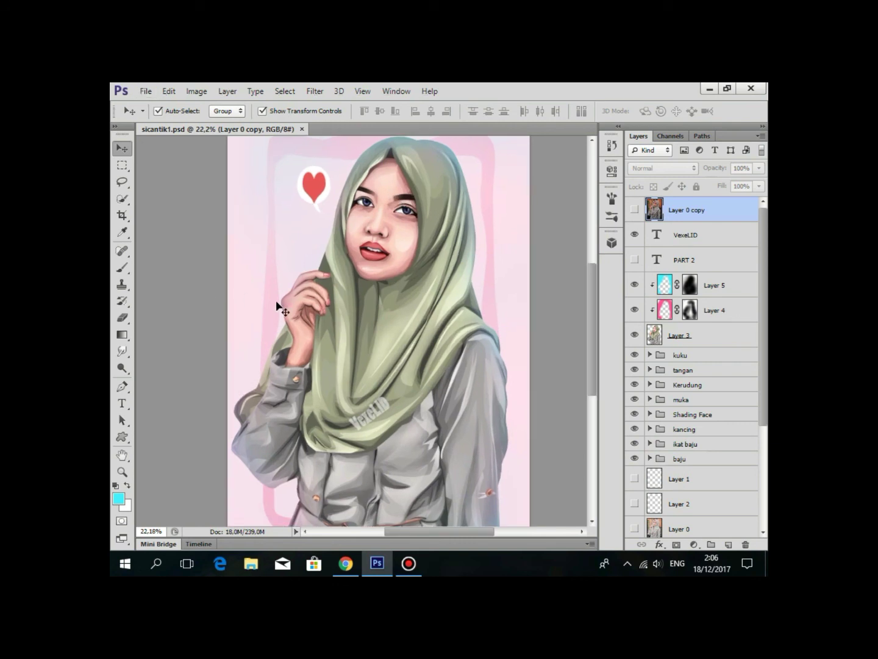
pyautogui.scroll(-1, 433, 232)
pyautogui.scroll(-1, 438, 230)
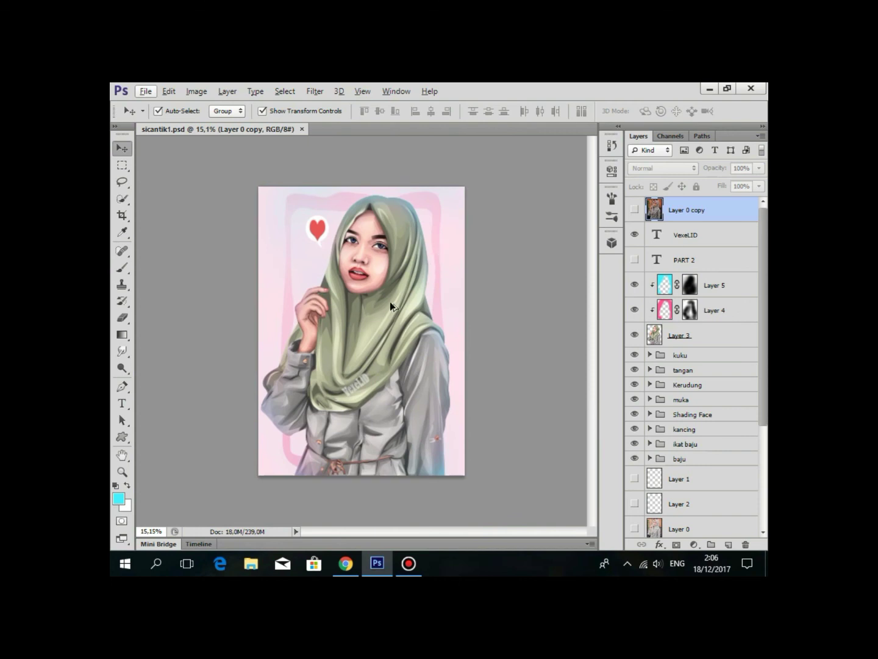
pyautogui.scroll(2, 391, 301)
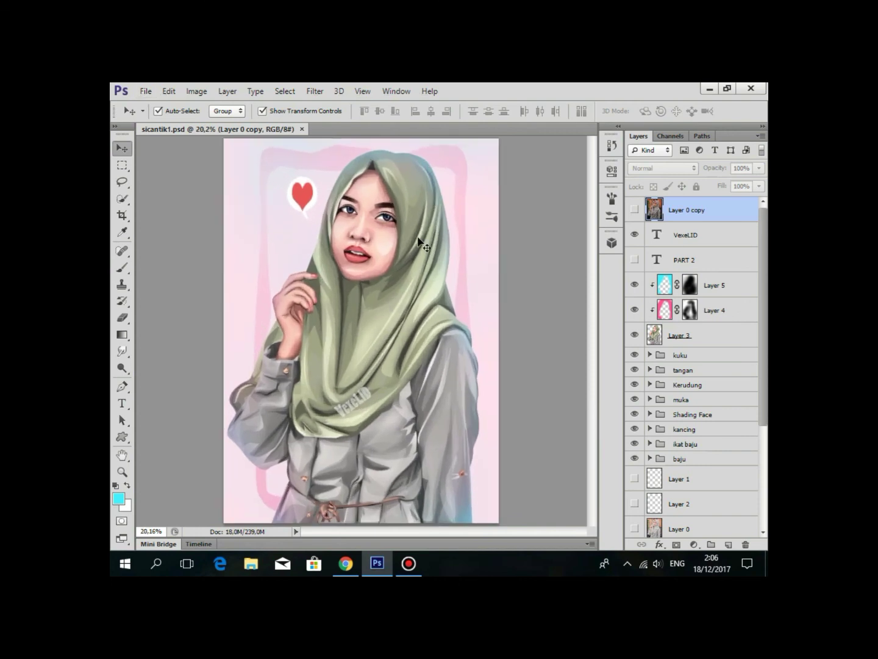
pyautogui.click(696, 235)
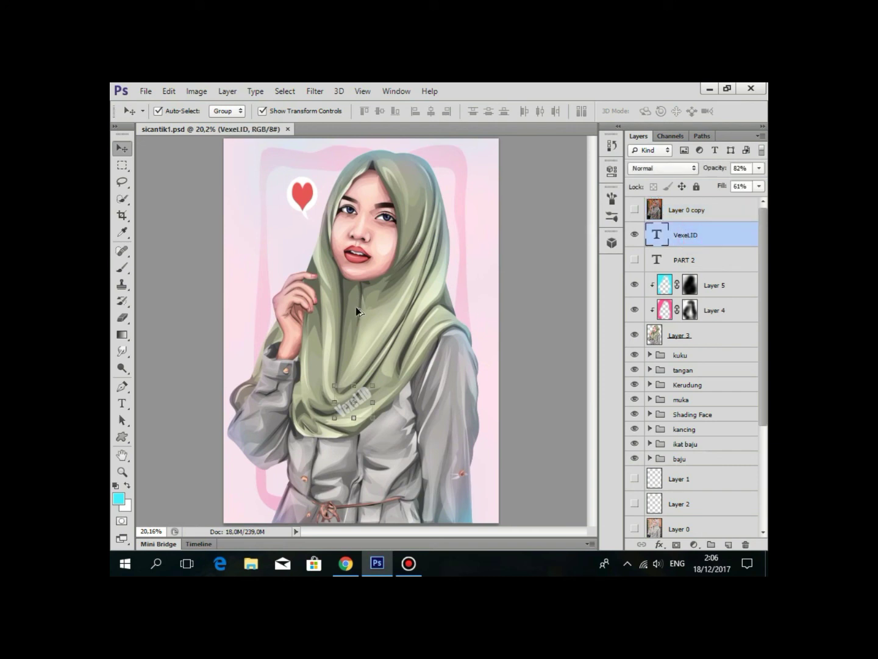
pyautogui.scroll(1, 464, 304)
pyautogui.scroll(-1, 391, 265)
pyautogui.scroll(-1, 390, 266)
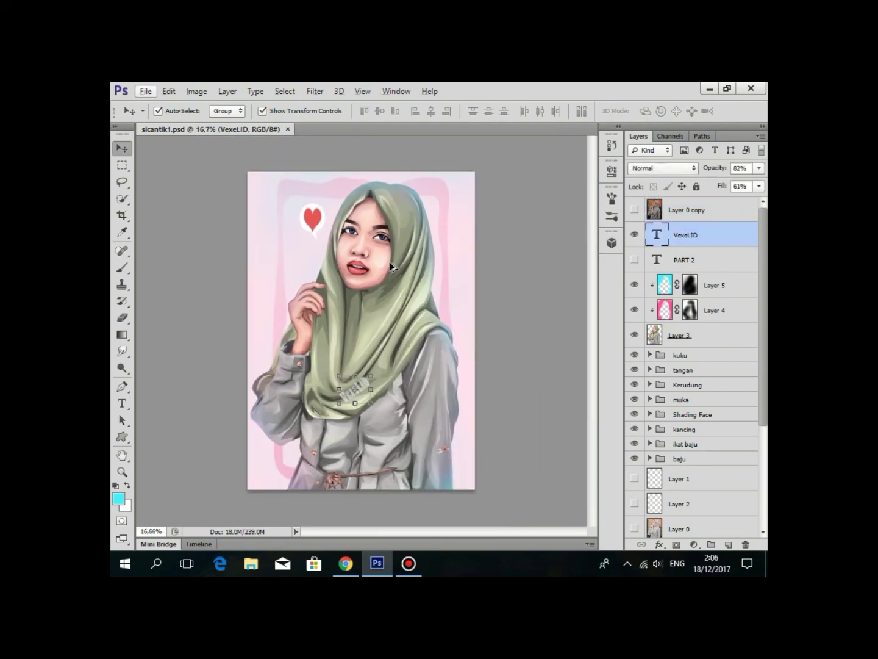
pyautogui.scroll(4, 329, 287)
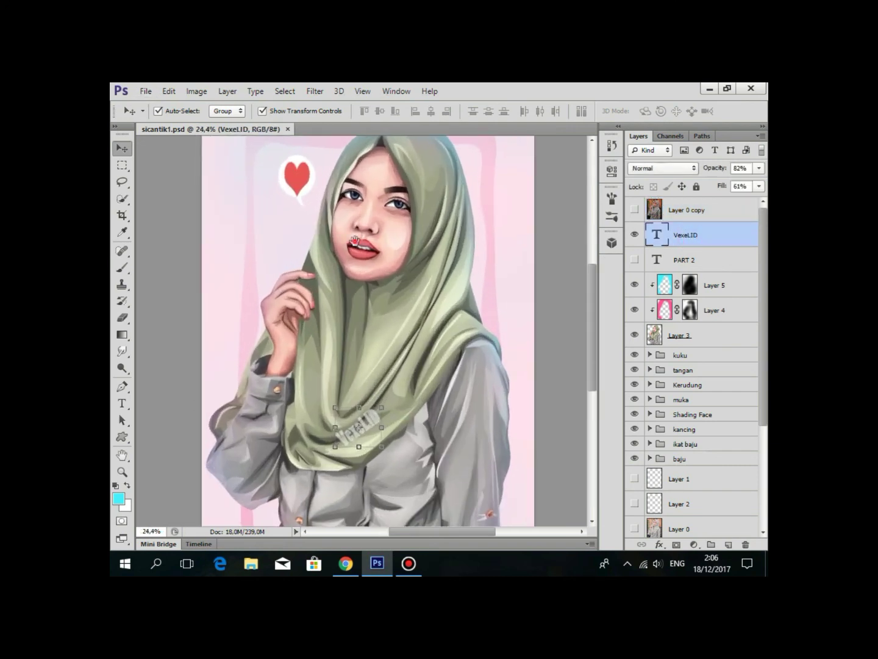
pyautogui.scroll(-2, 370, 303)
pyautogui.scroll(2, 366, 311)
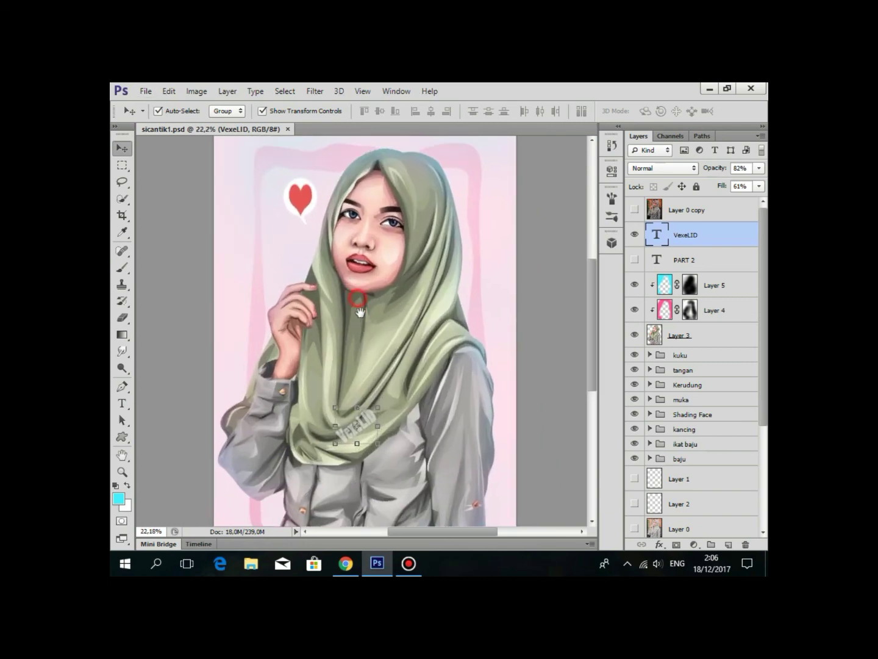
pyautogui.scroll(2, 366, 310)
pyautogui.scroll(1, 447, 304)
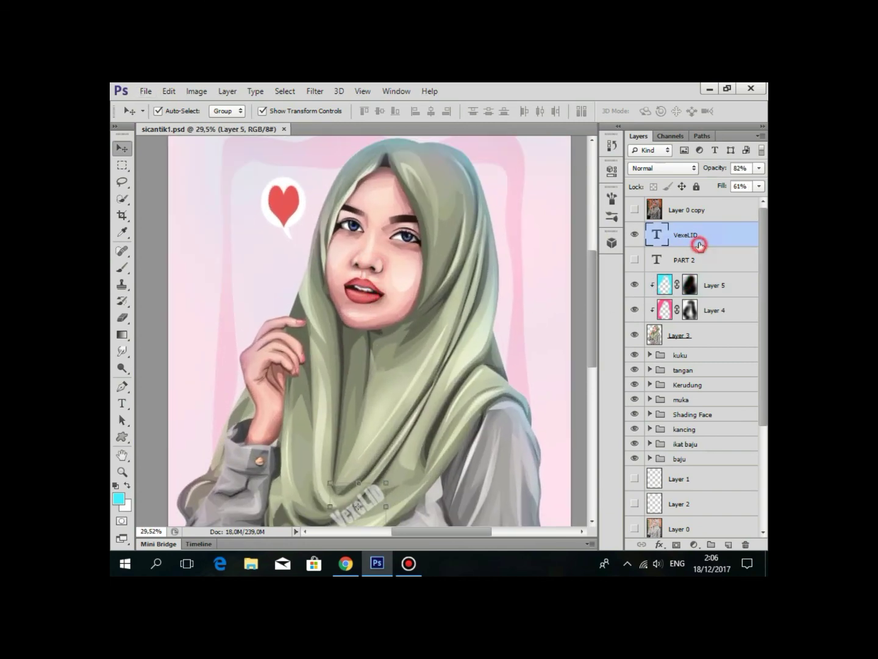
pyautogui.hotkey('ctrl', '0')
pyautogui.click(634, 234)
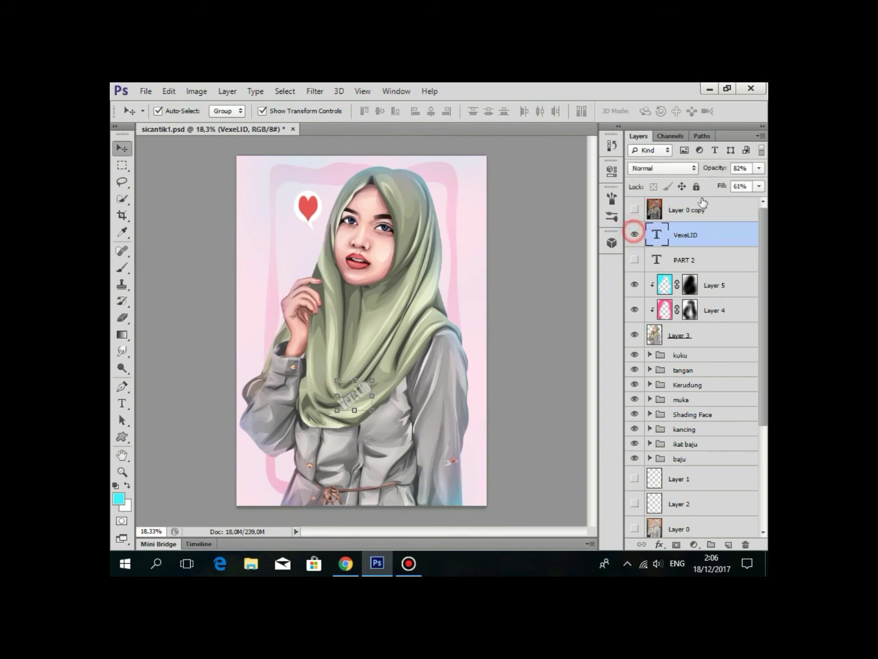
pyautogui.click(686, 209)
pyautogui.scroll(2, 393, 312)
pyautogui.click(173, 174)
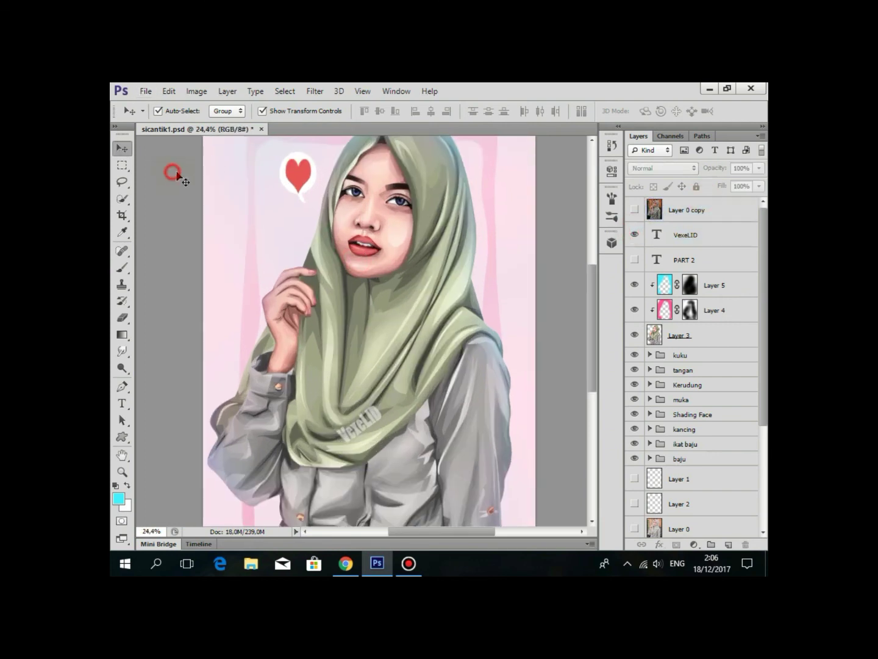
pyautogui.scroll(-3, 382, 207)
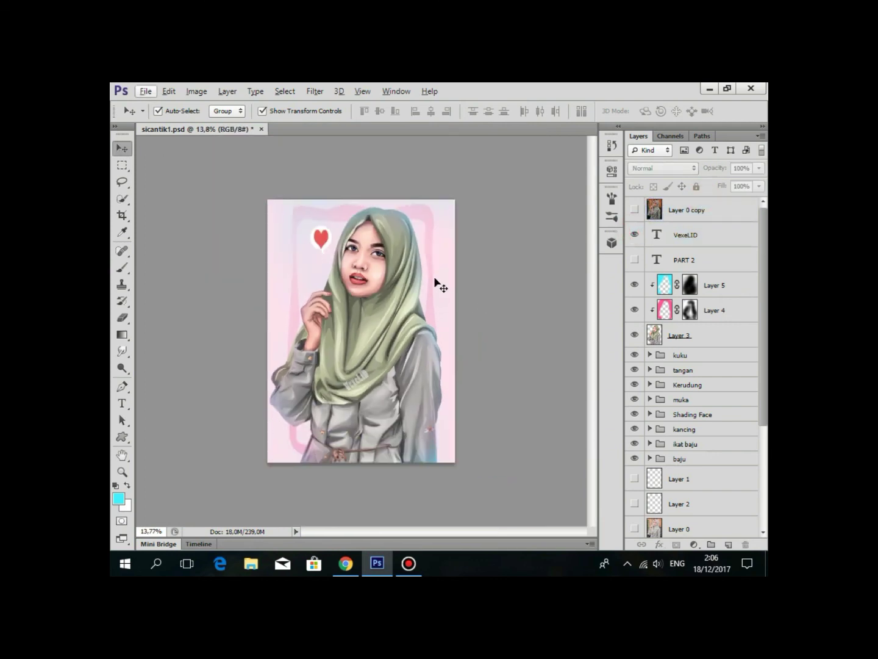
pyautogui.click(748, 239)
pyautogui.scroll(2, 305, 261)
pyautogui.click(717, 212)
pyautogui.scroll(-1, 274, 265)
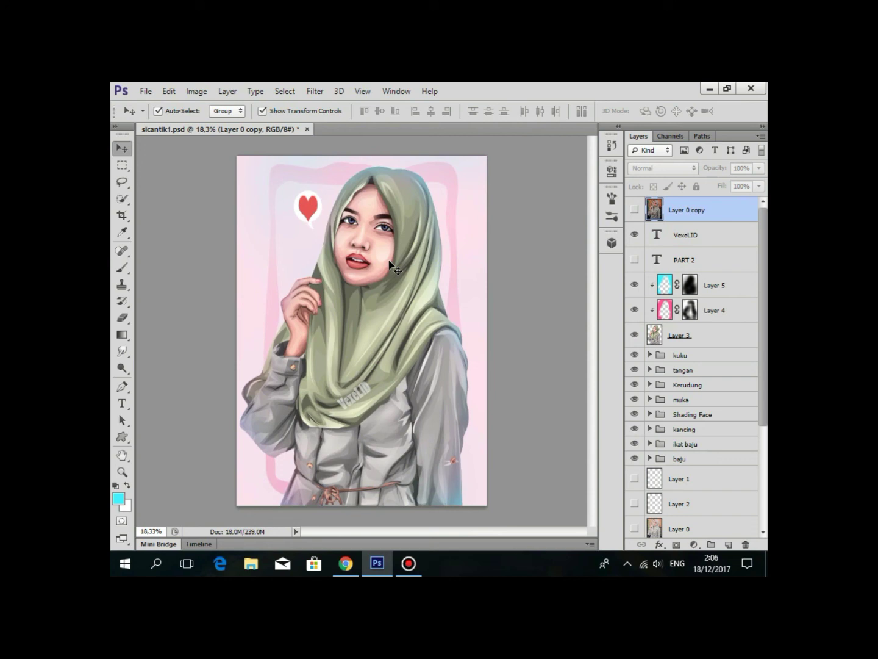
# Save the finished portrait as sicantik1.psd.
pyautogui.click(732, 247)
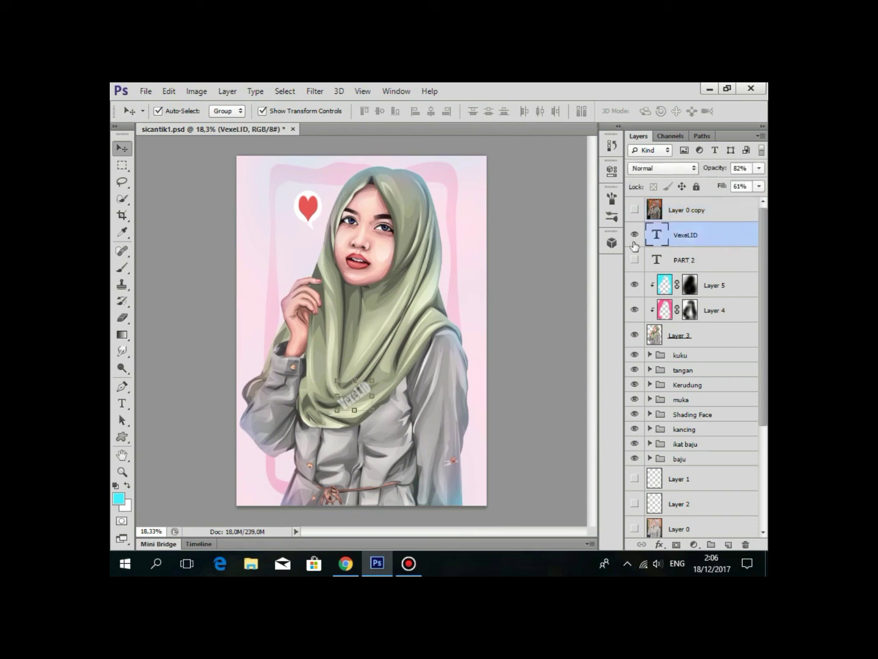
pyautogui.hotkey('ctrl', '-')
pyautogui.click(683, 371)
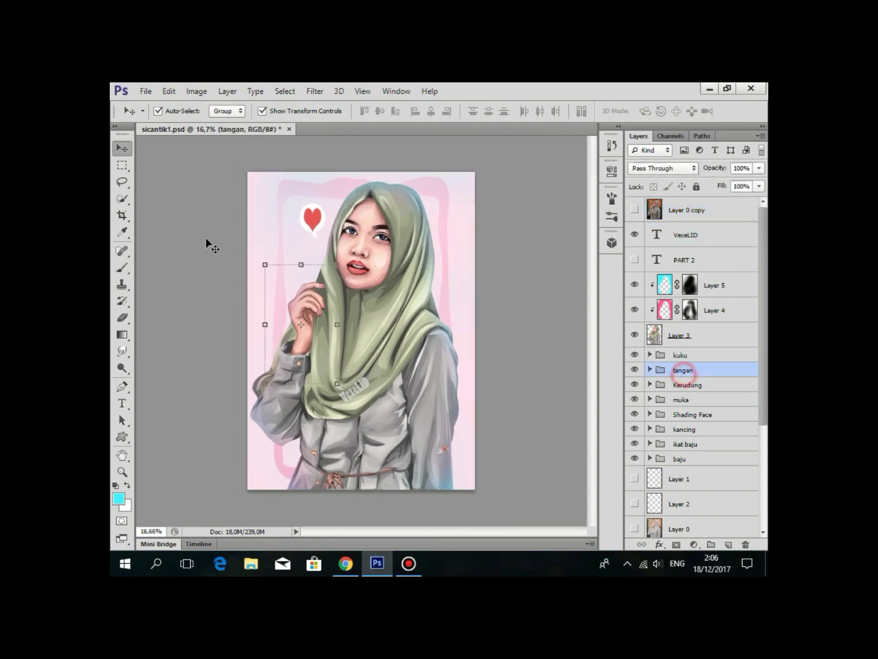
pyautogui.click(567, 227)
pyautogui.click(721, 218)
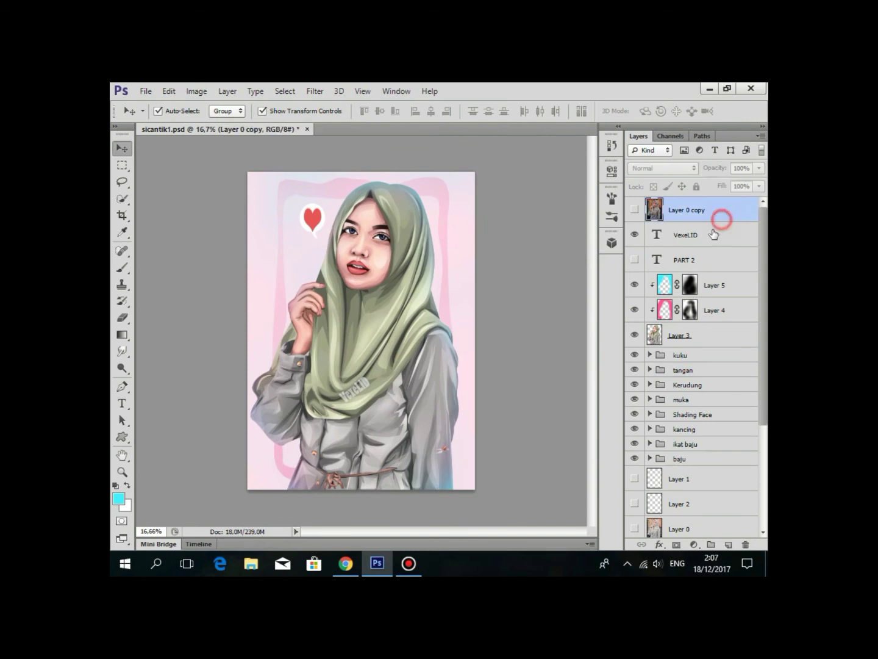
pyautogui.click(707, 336)
pyautogui.hotkey('ctrl', 's')
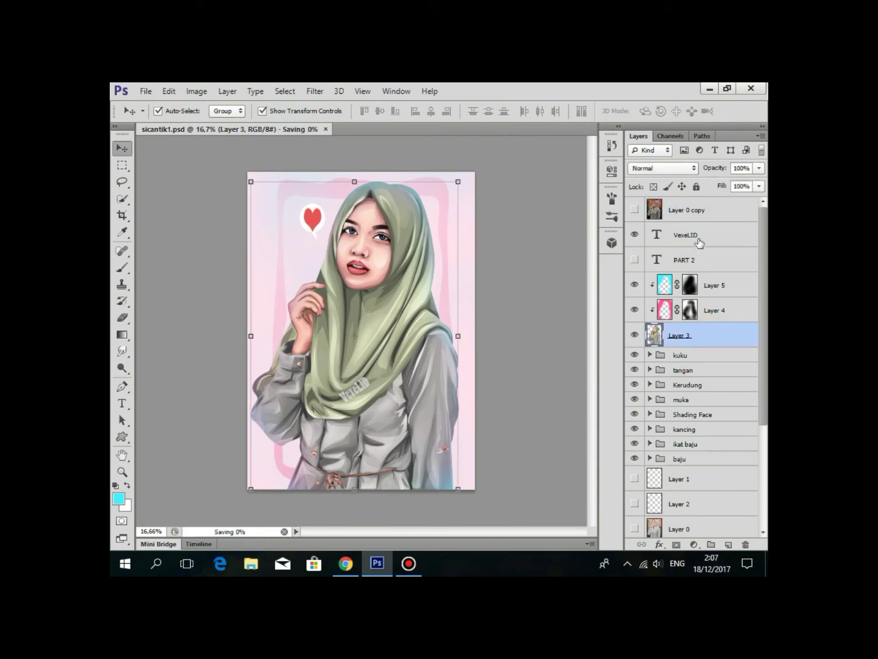
# Toggle the Layer 0 copy photo on and off to compare it with the illustration.
pyautogui.click(699, 208)
pyautogui.click(495, 263)
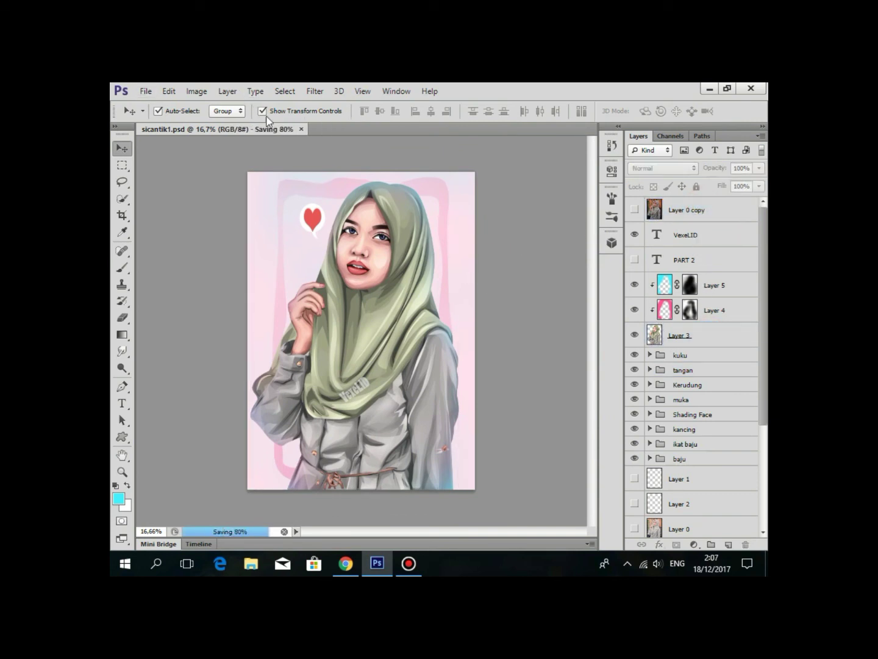
pyautogui.click(340, 163)
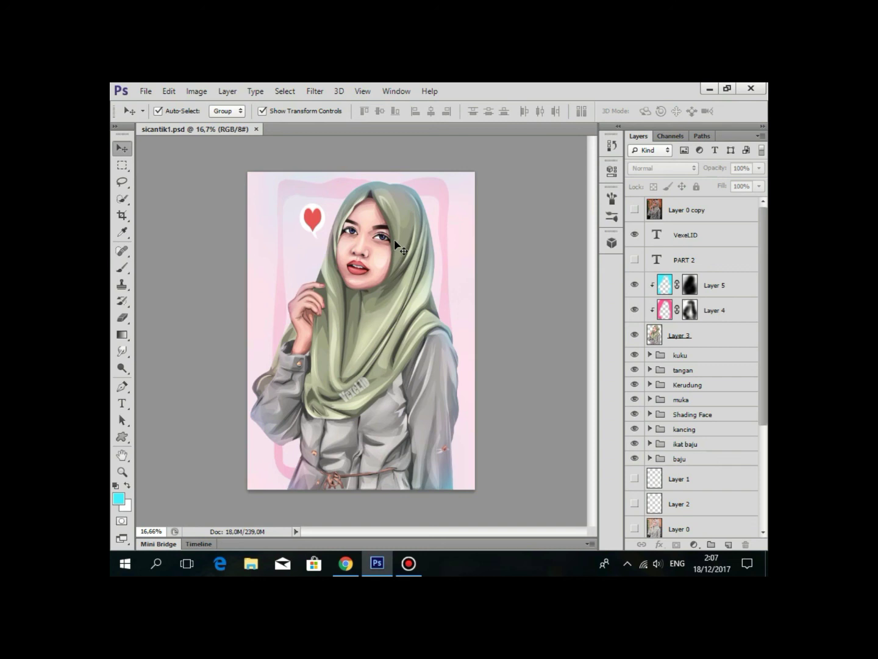
pyautogui.click(656, 211)
pyautogui.click(634, 211)
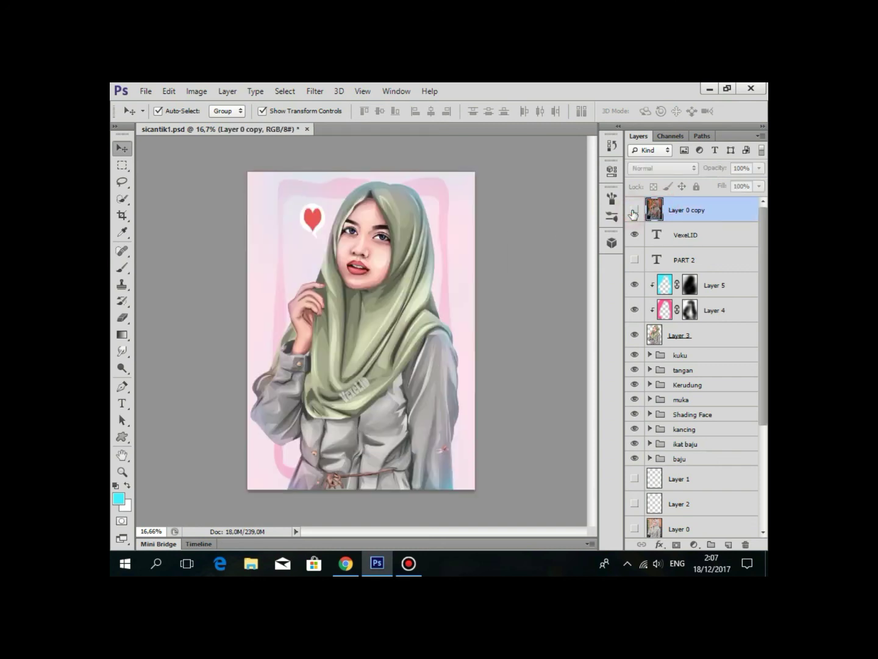